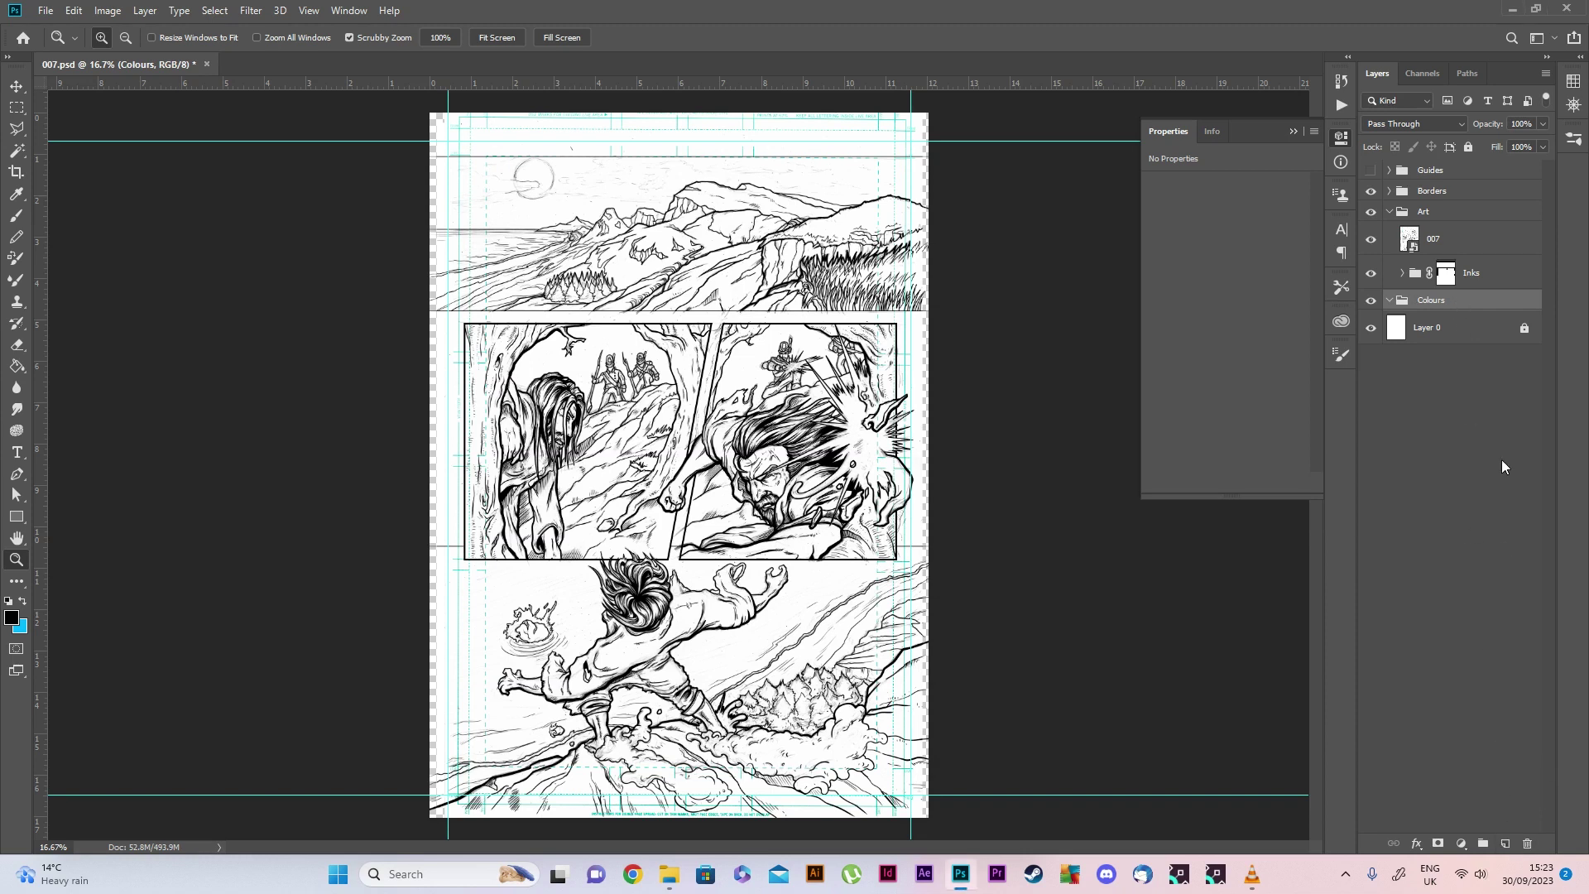
Create a new layer inside the Colours group and hide the 007 artwork layer
click(1505, 843)
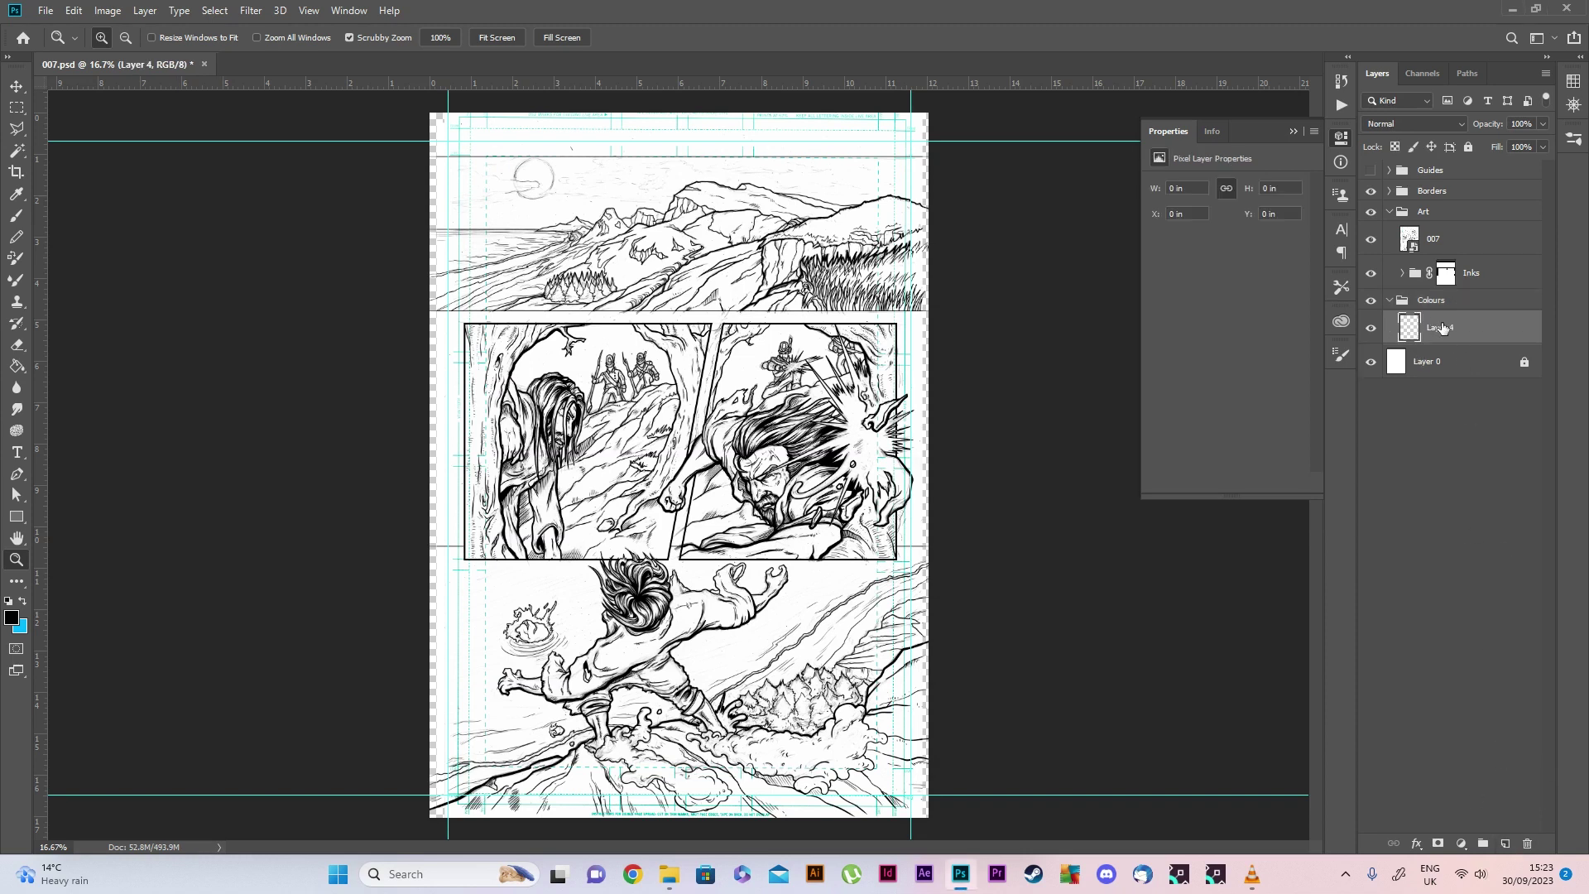
key(ctrl+plus)
click(1370, 239)
scroll(928, 425, up, 2)
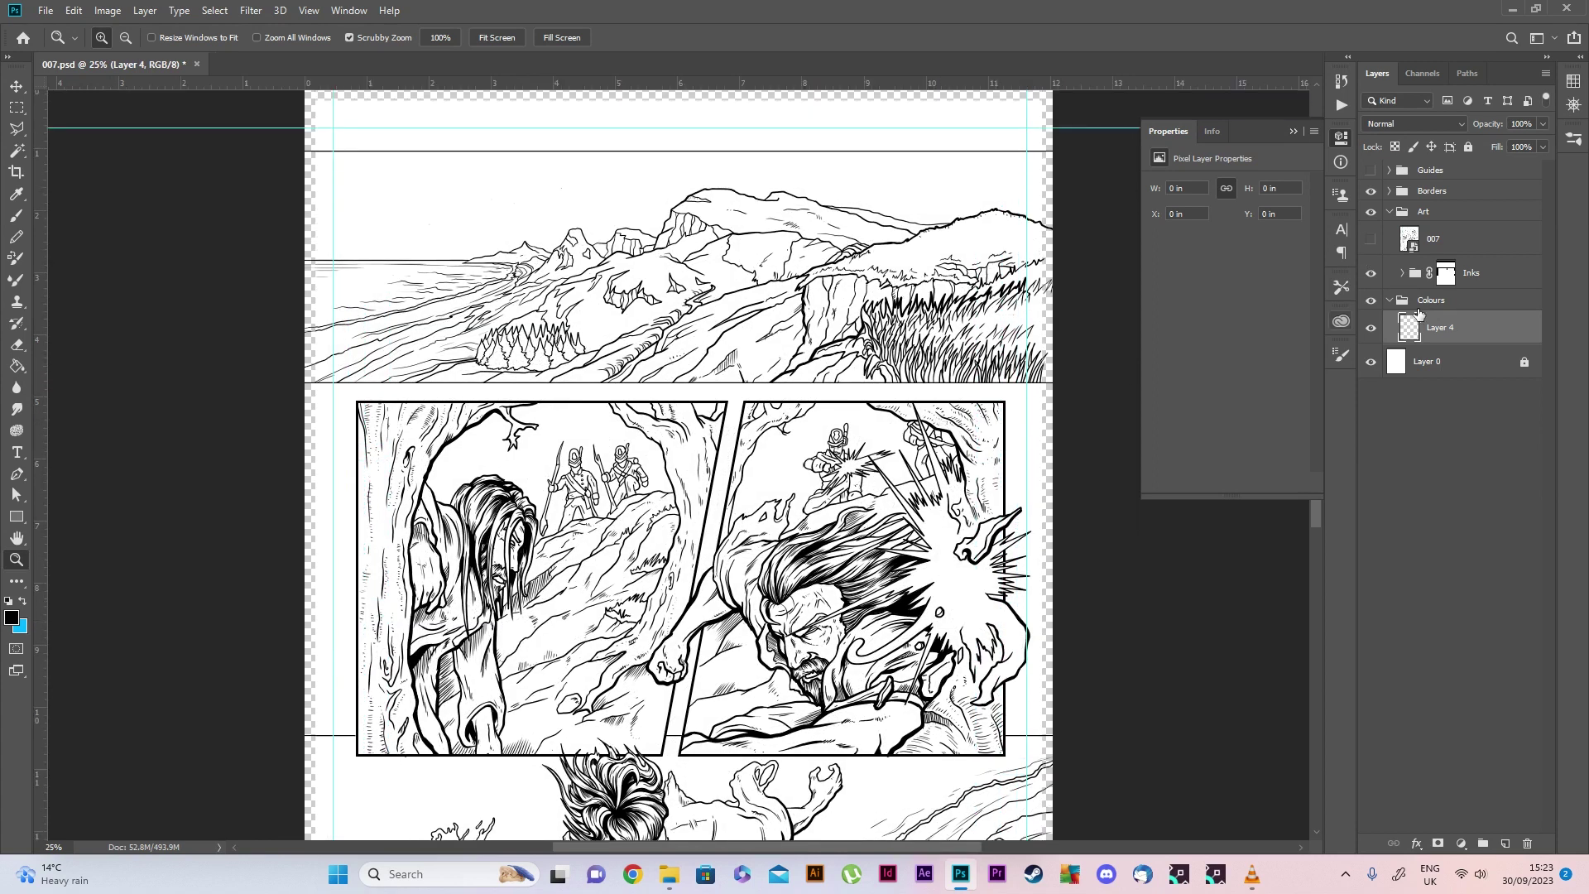
Expand the Inks group and hide both Details layers, the one in Inks and the one in the Lines subgroup
click(1401, 273)
click(1370, 307)
scroll(514, 434, down, 1)
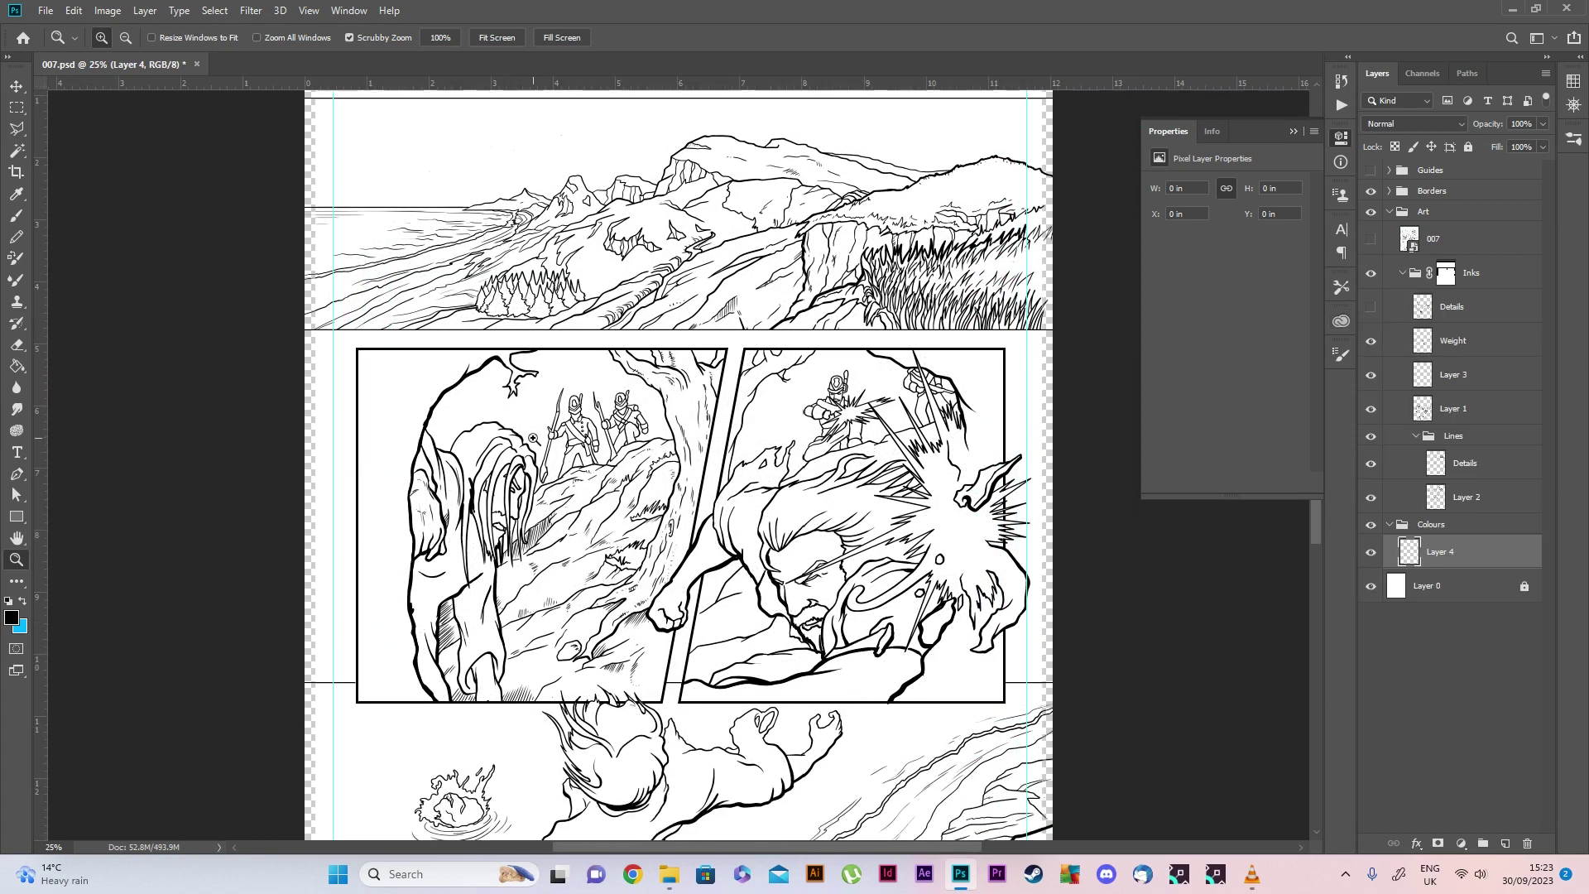
scroll(534, 440, up, 1)
key(ctrl+minus)
key(ctrl+minus)
click(677, 425)
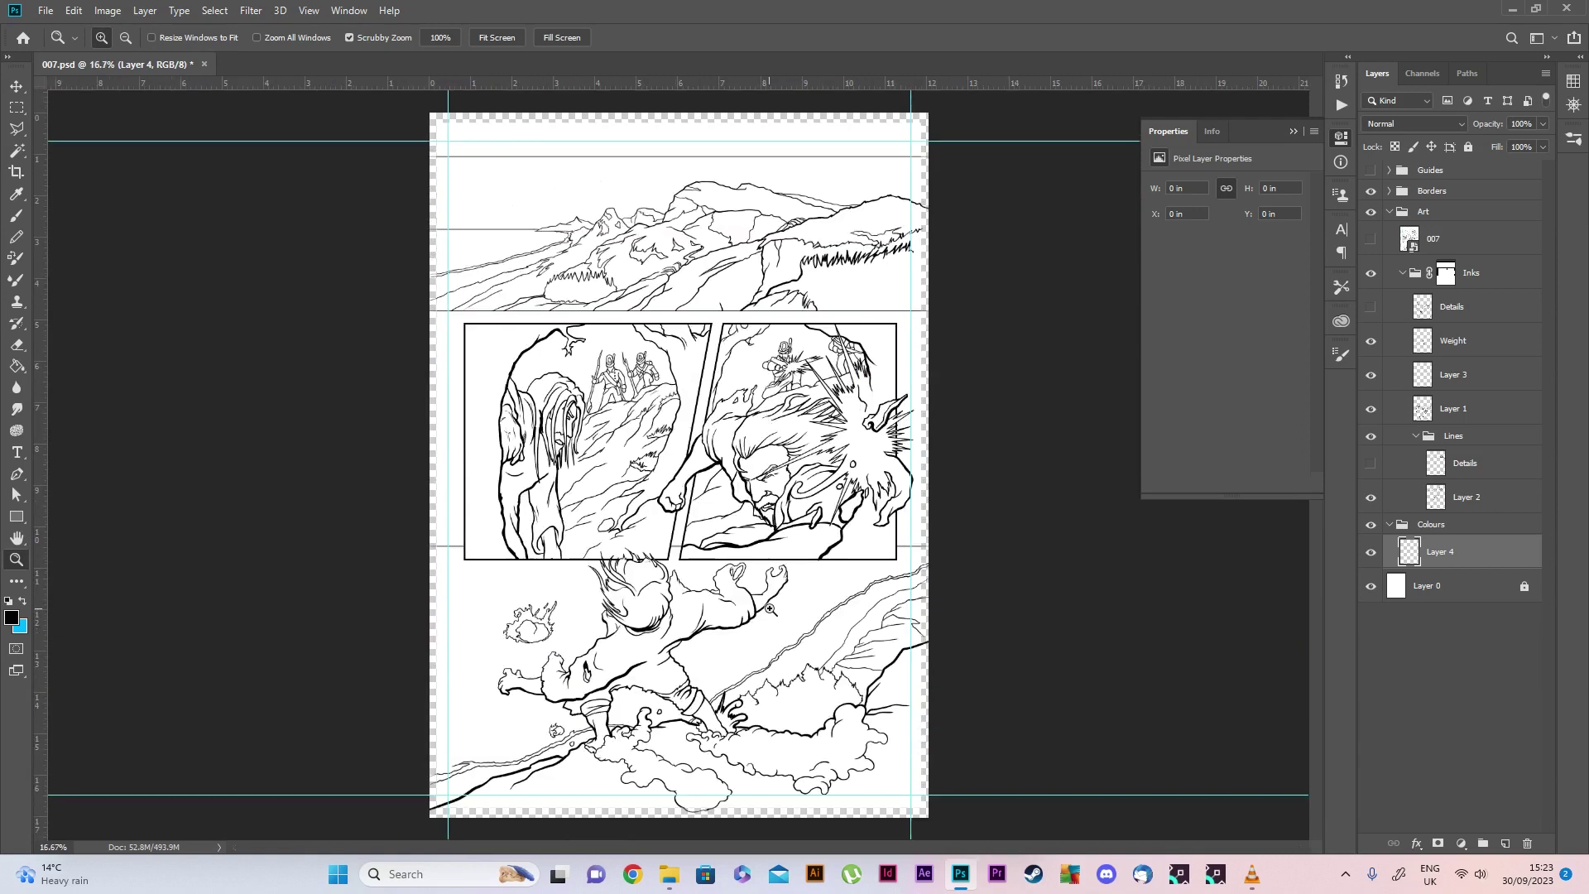
click(720, 651)
click(716, 628)
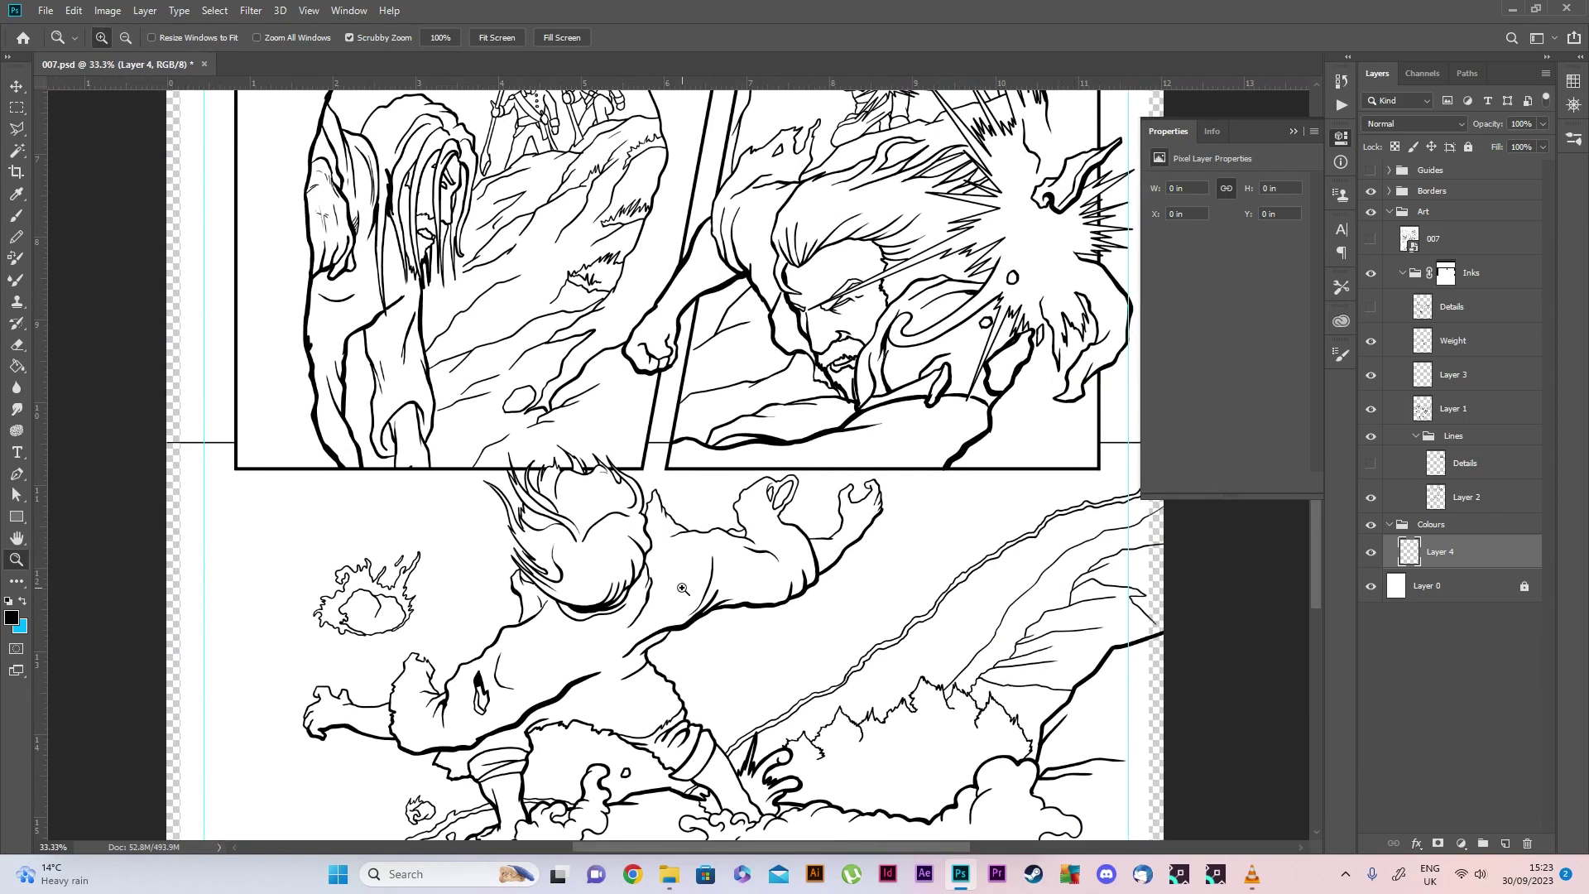
alt+click(683, 588)
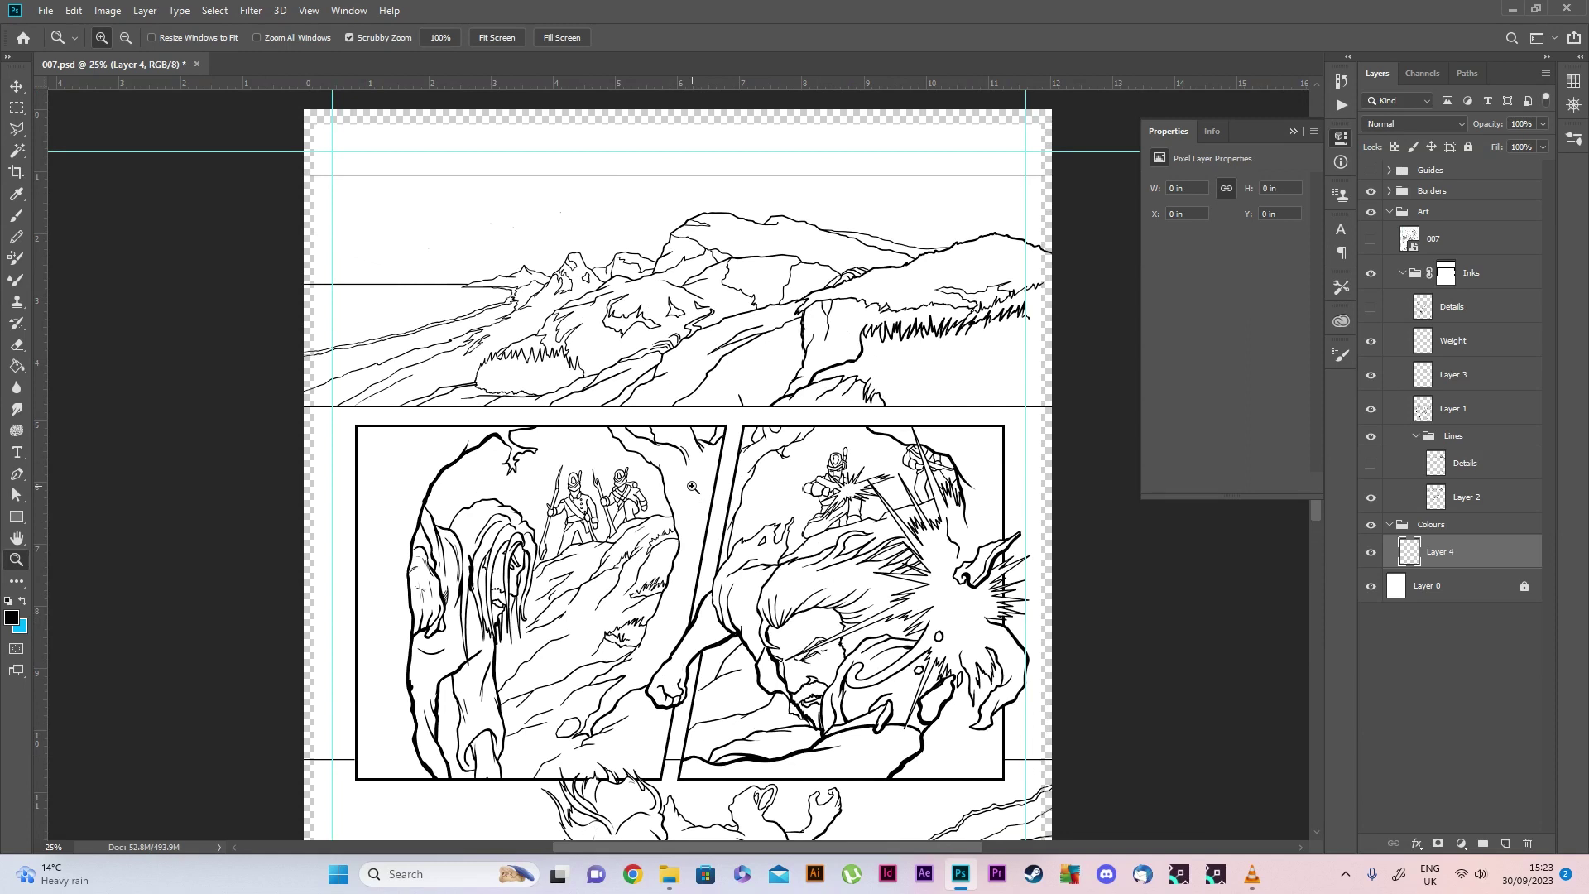
scroll(693, 486, down, 1)
Enable Sample All Layers for the Magic Wand and select the robe of the long-haired figure in the first middle panel
click(20, 153)
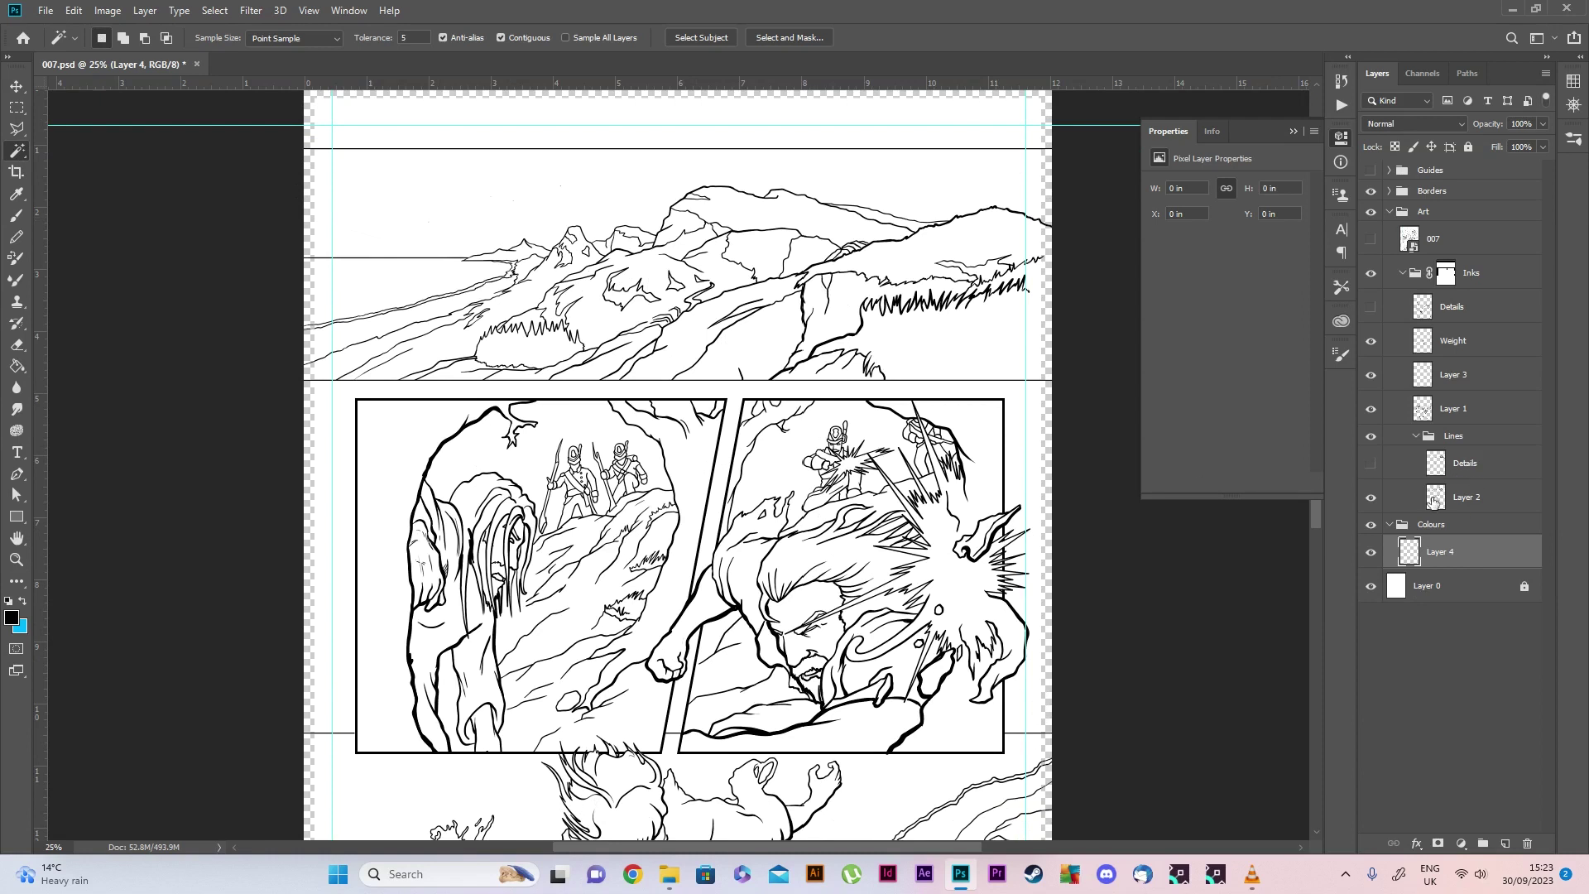
scroll(441, 472, down, 6)
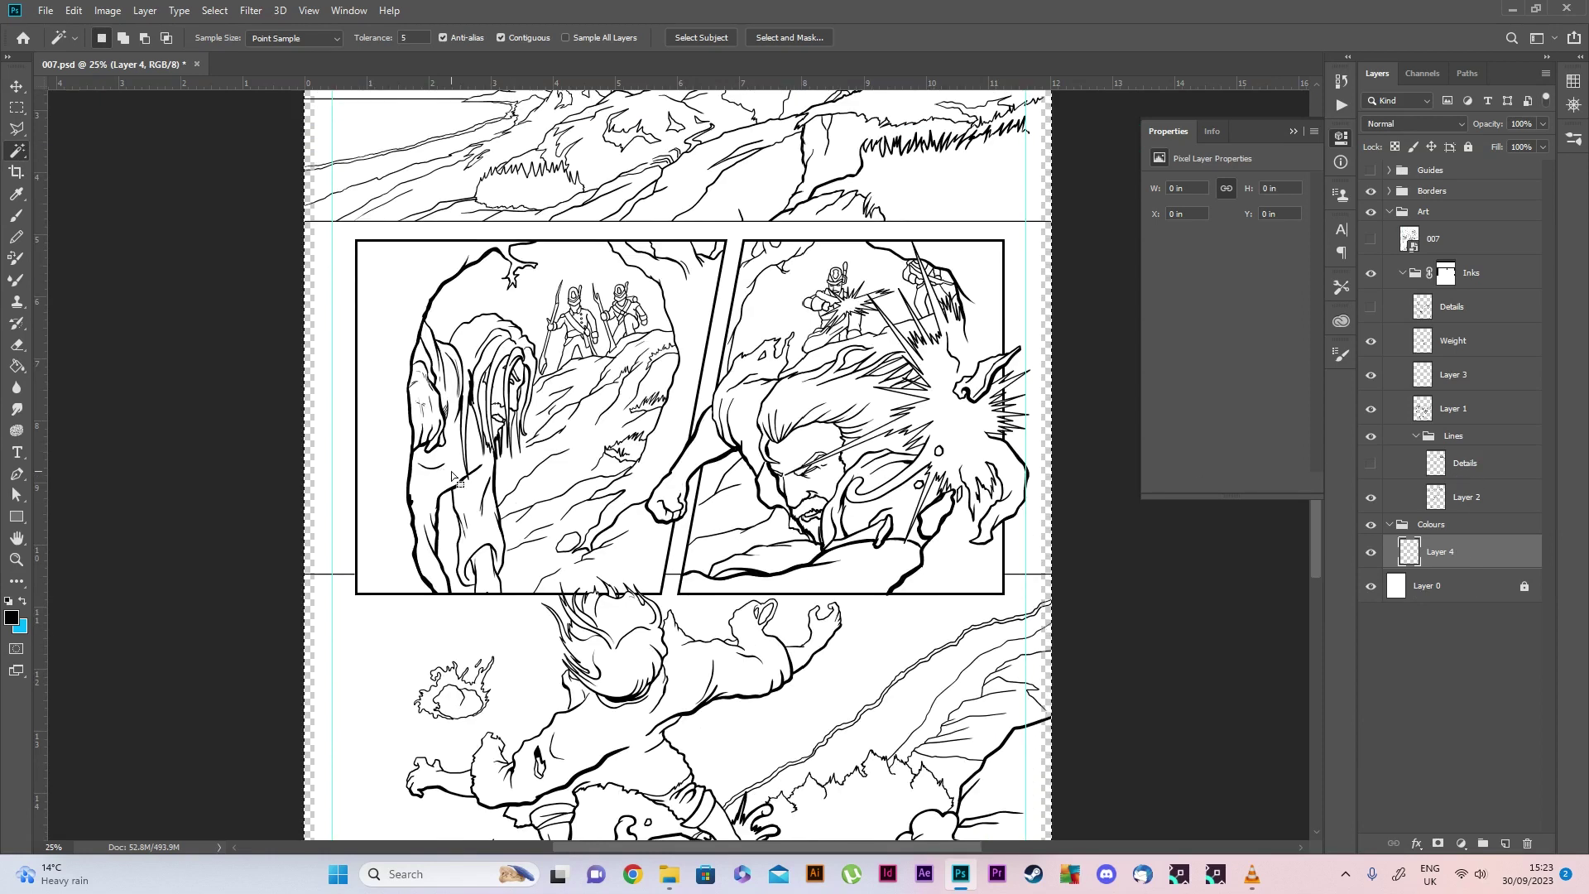
click(583, 39)
click(451, 453)
Examine up close how the robe selection's edge meets the ink lines
click(17, 562)
click(440, 483)
click(440, 482)
click(440, 483)
click(440, 483)
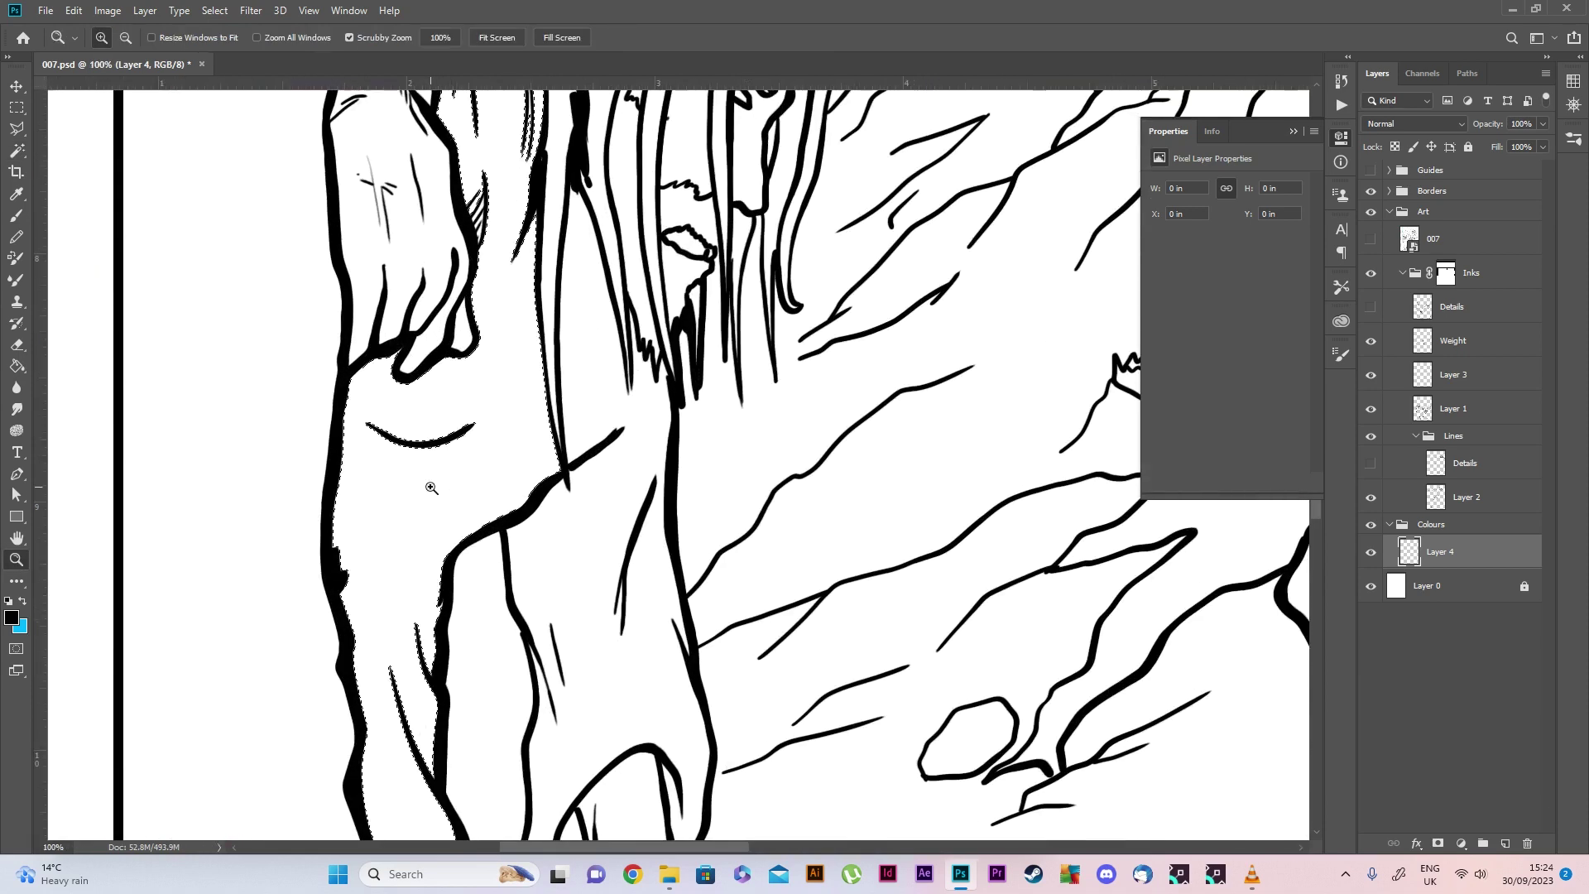
key(ctrl+minus)
key(ctrl+minus)
key(ctrl+minus)
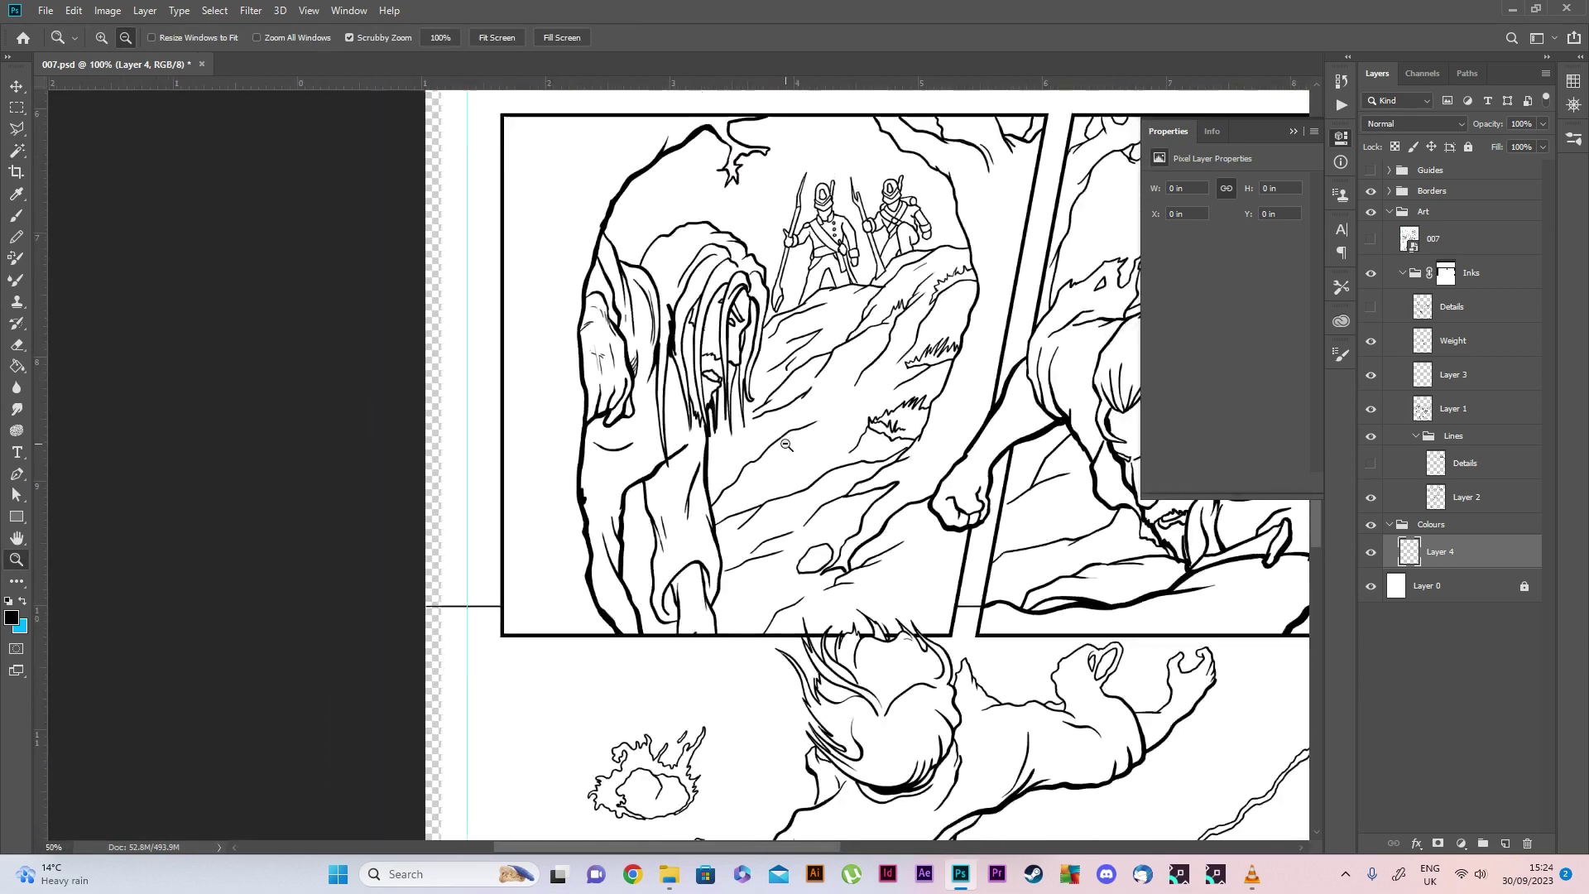
Clear the selection, make Layer 1 active and select the robe areas of the long-haired figure with the Magic Wand
click(1456, 408)
click(225, 11)
click(232, 44)
key(w)
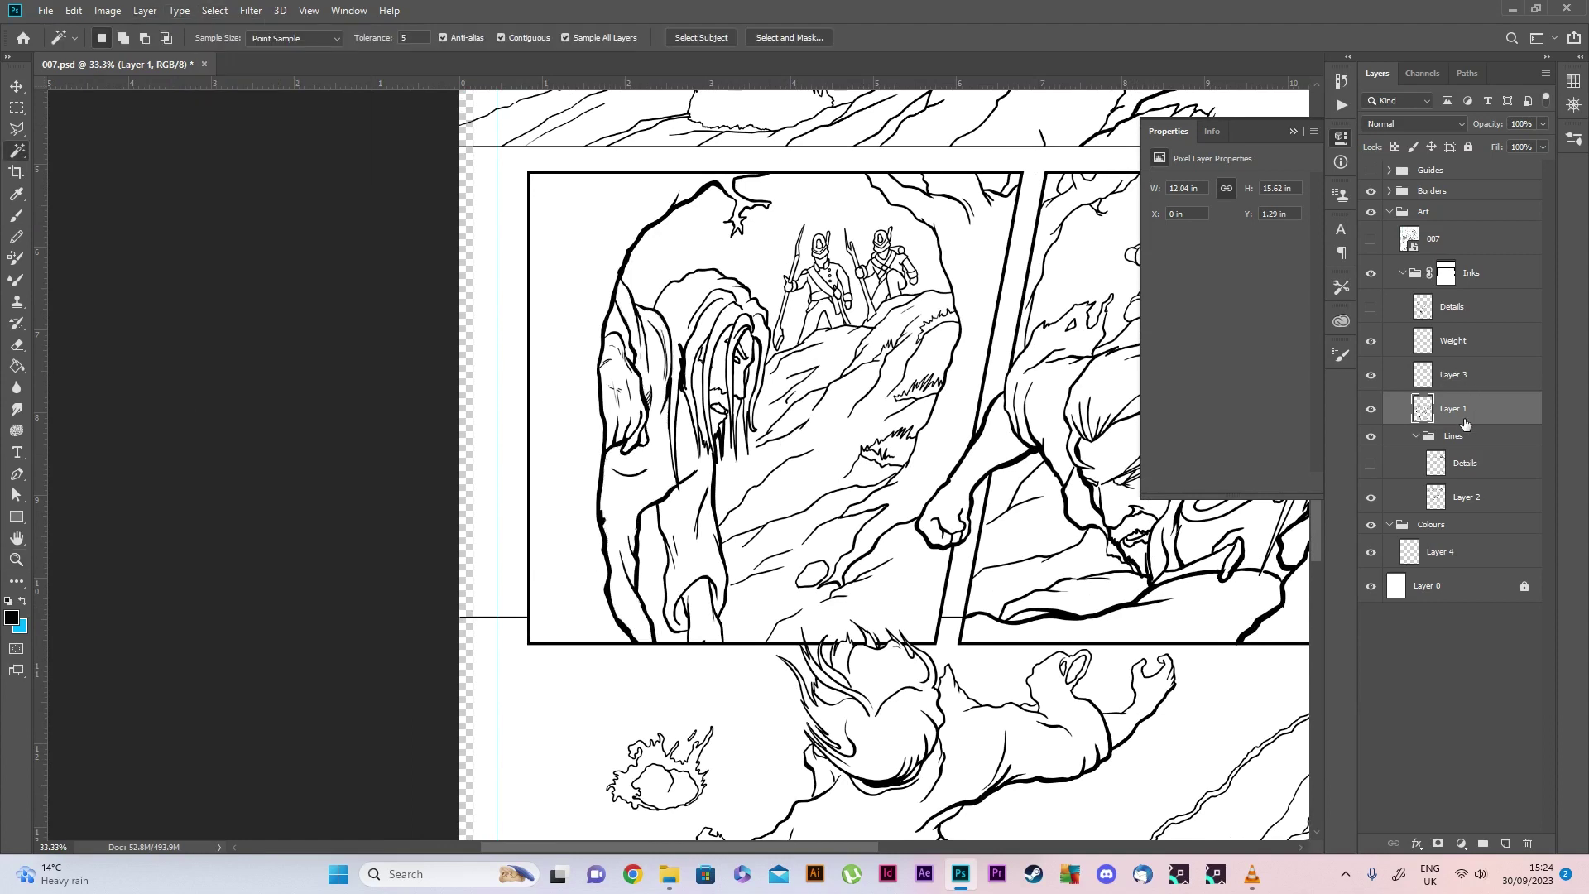
click(642, 340)
shift+click(629, 579)
Add the robe areas of the figures in the second middle panel and the bottom panel to the selection
drag(743, 847, 800, 846)
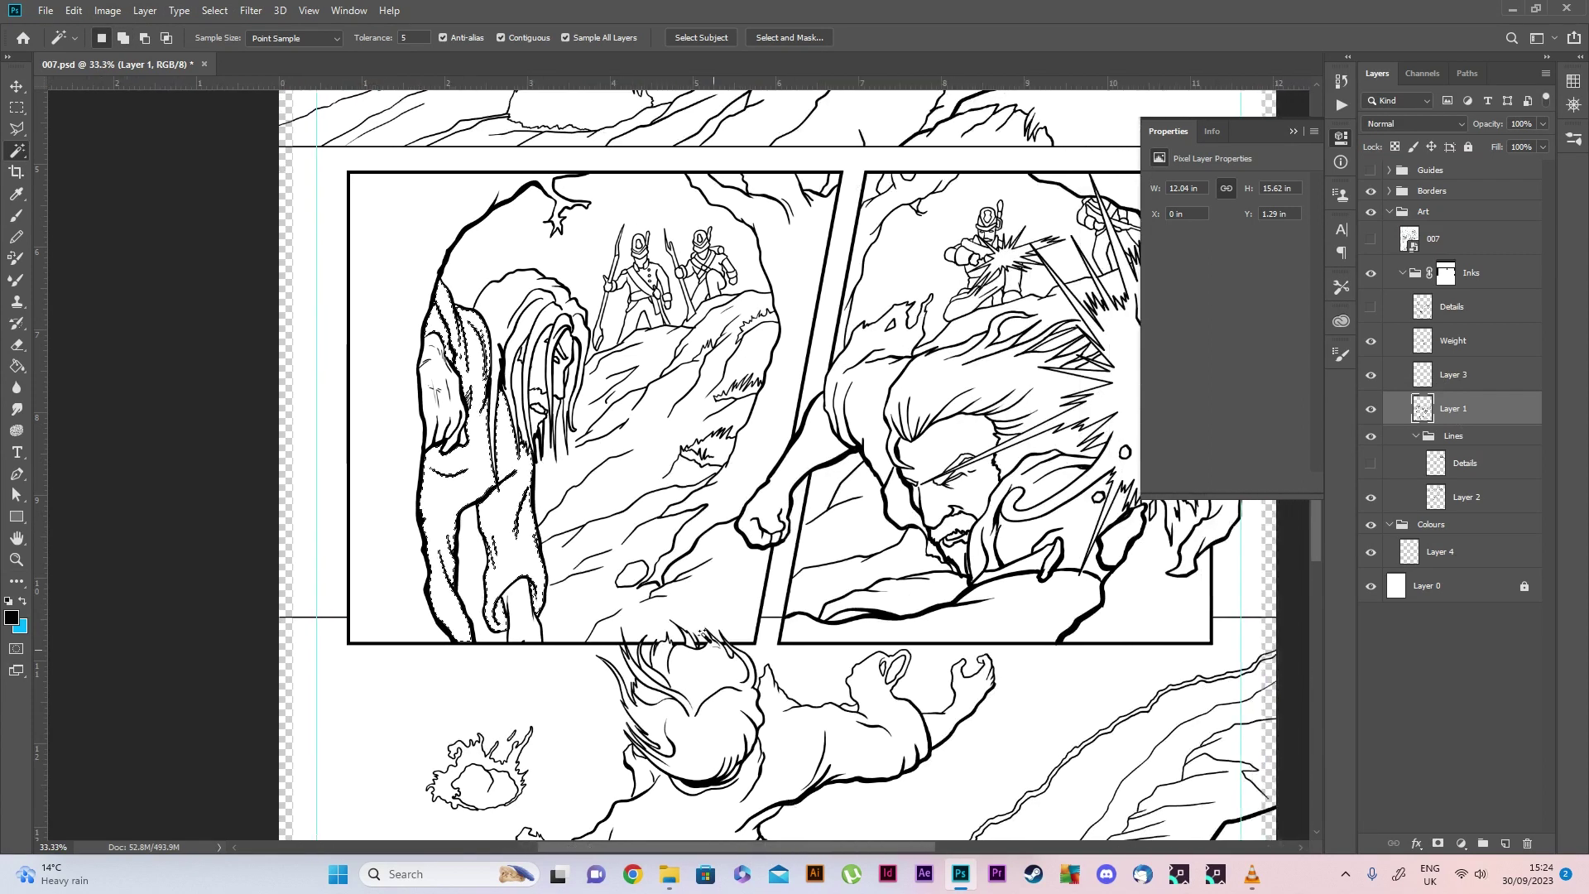
scroll(761, 739, down, 2)
scroll(506, 451, up, 3)
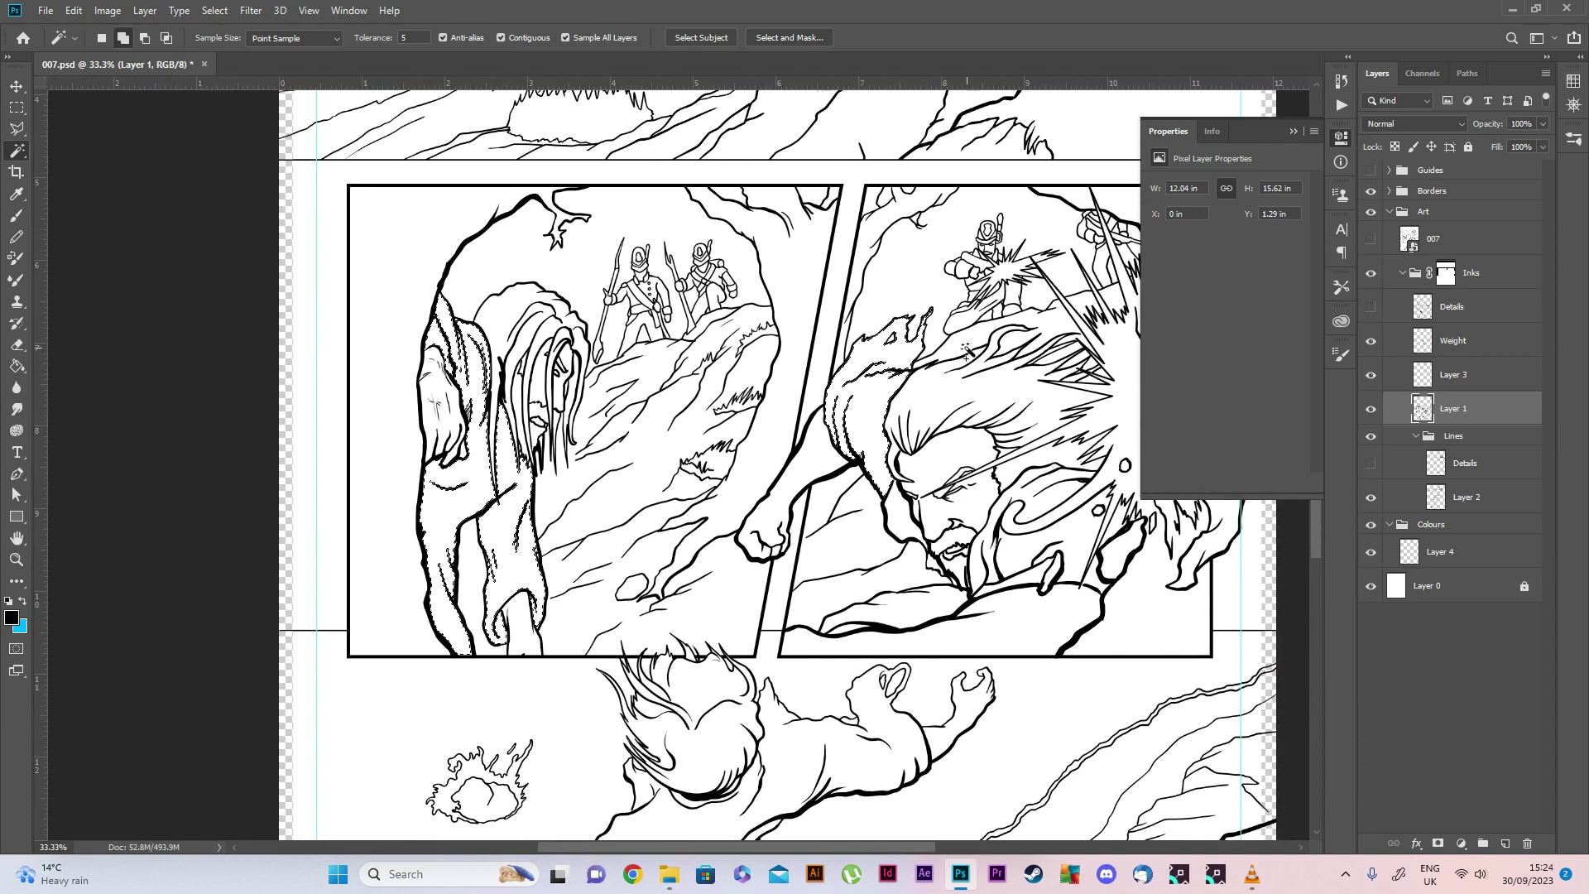
shift+click(1067, 534)
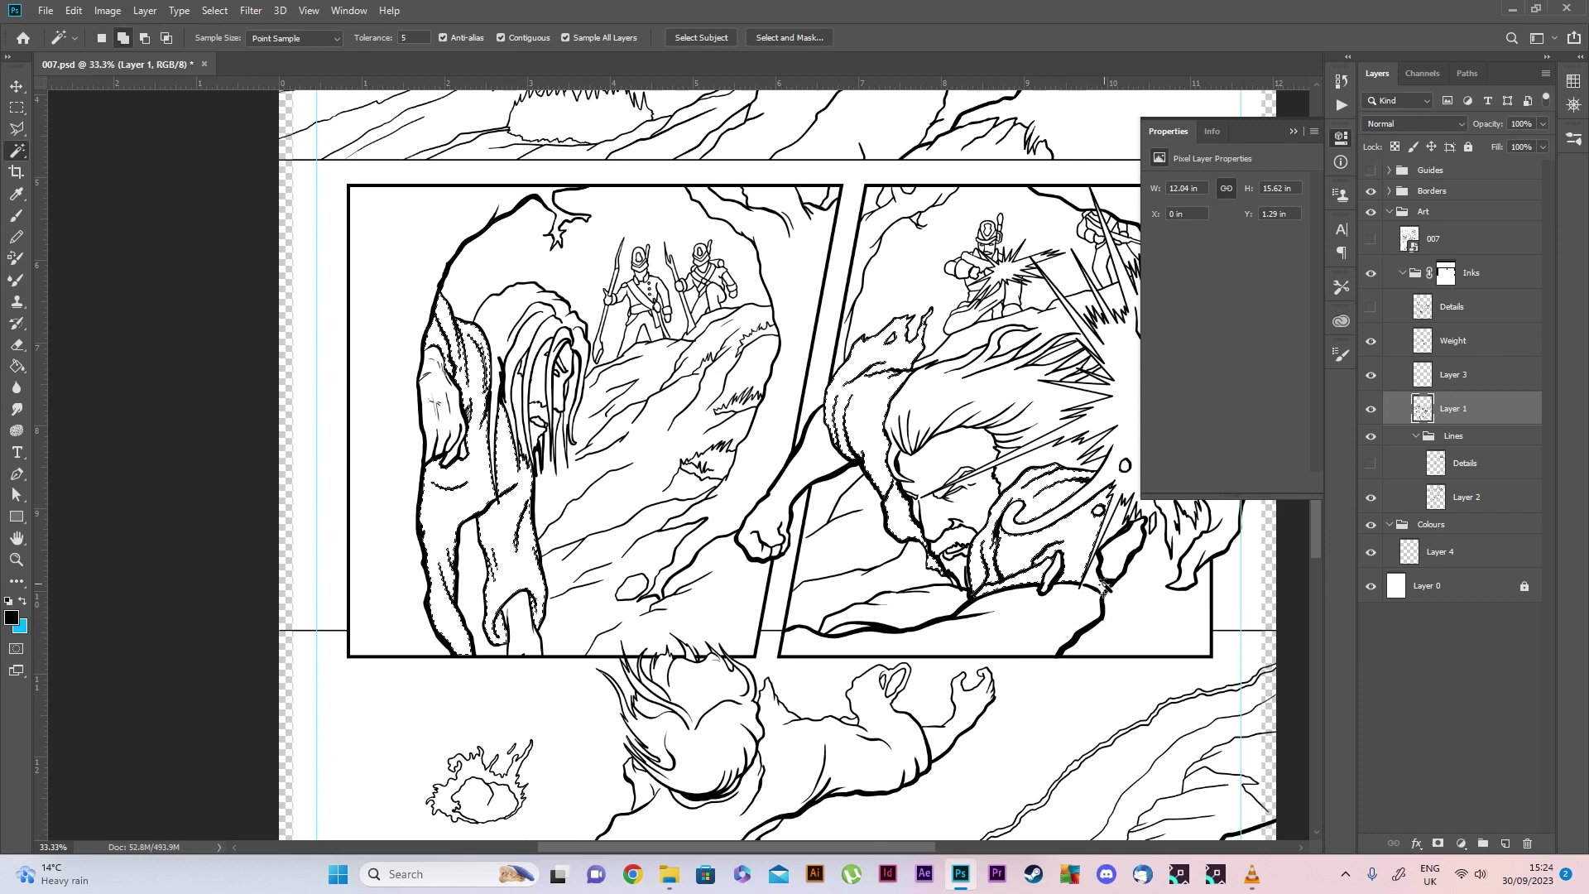
shift+click(1116, 528)
scroll(1116, 527, up, 3)
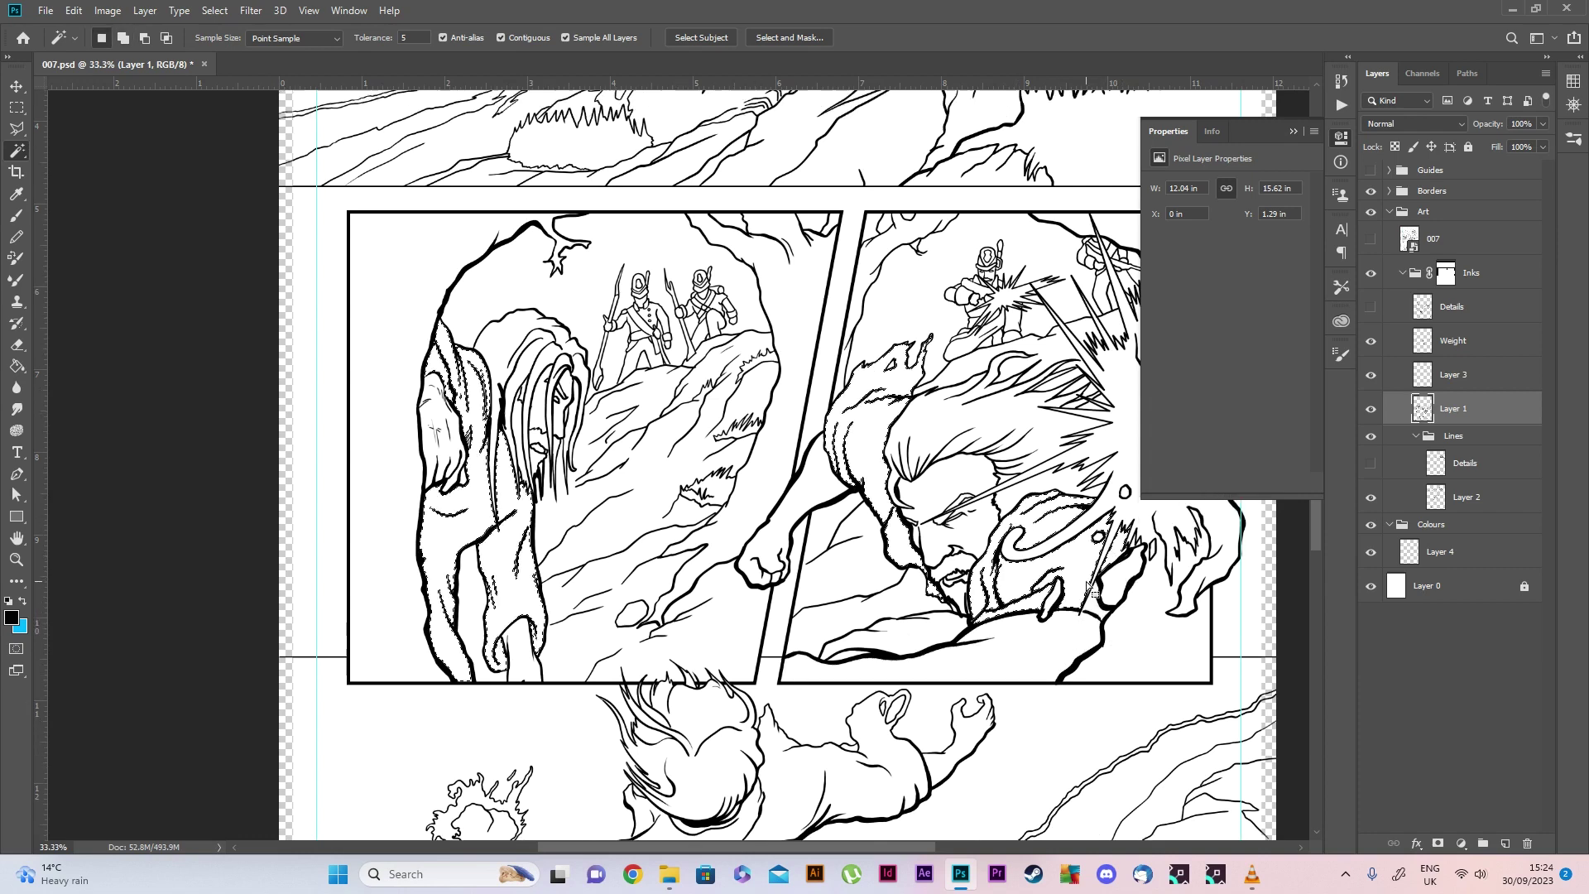
scroll(927, 553, down, 5)
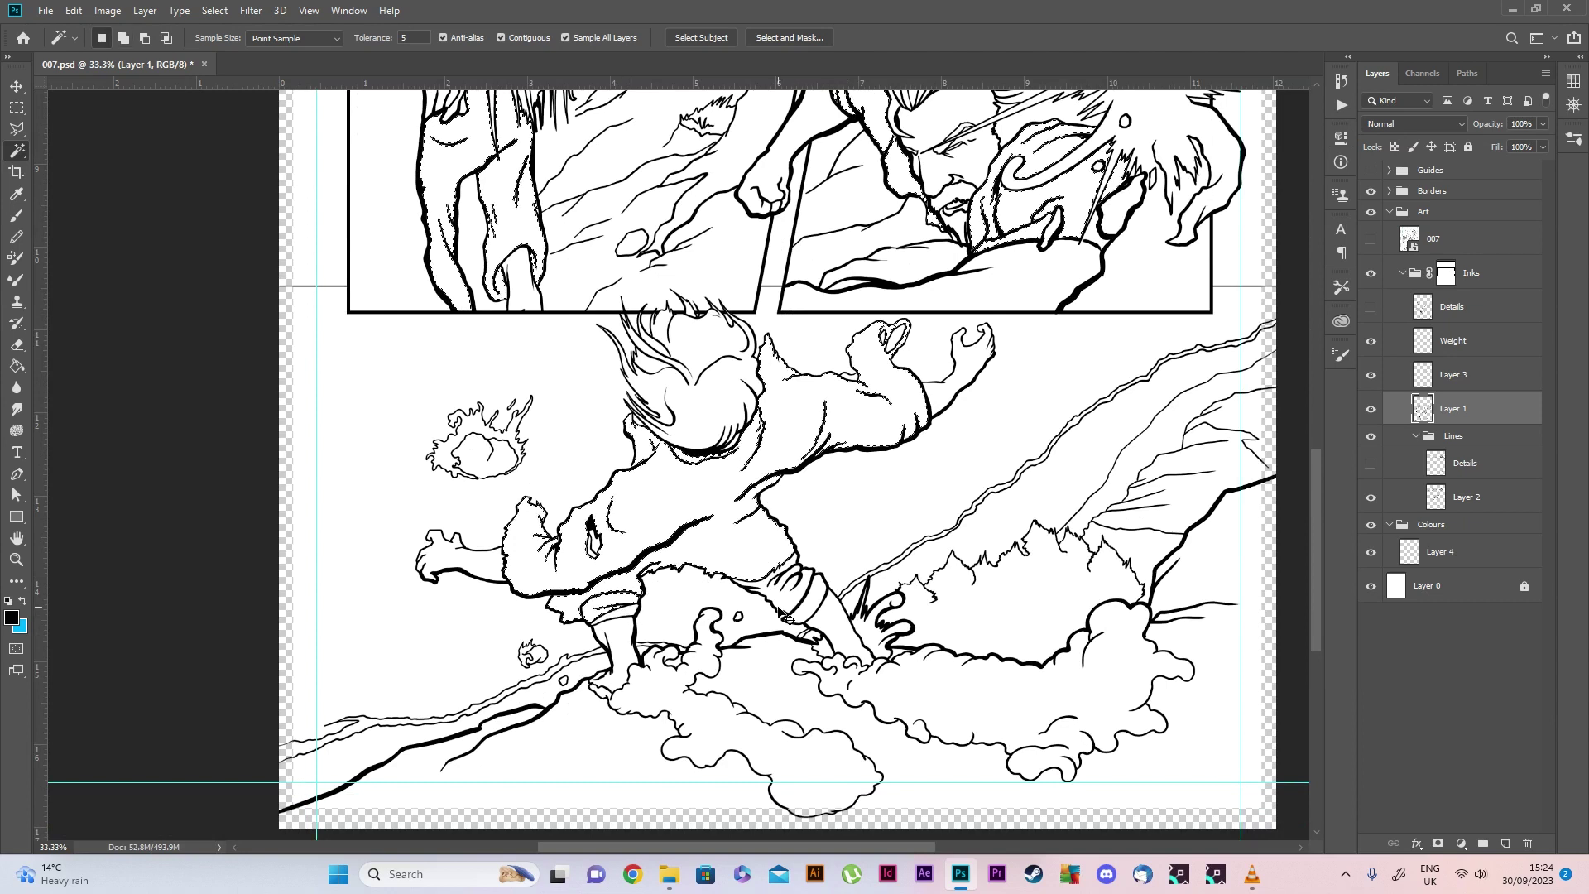
scroll(848, 426, up, 4)
scroll(849, 426, up, 3)
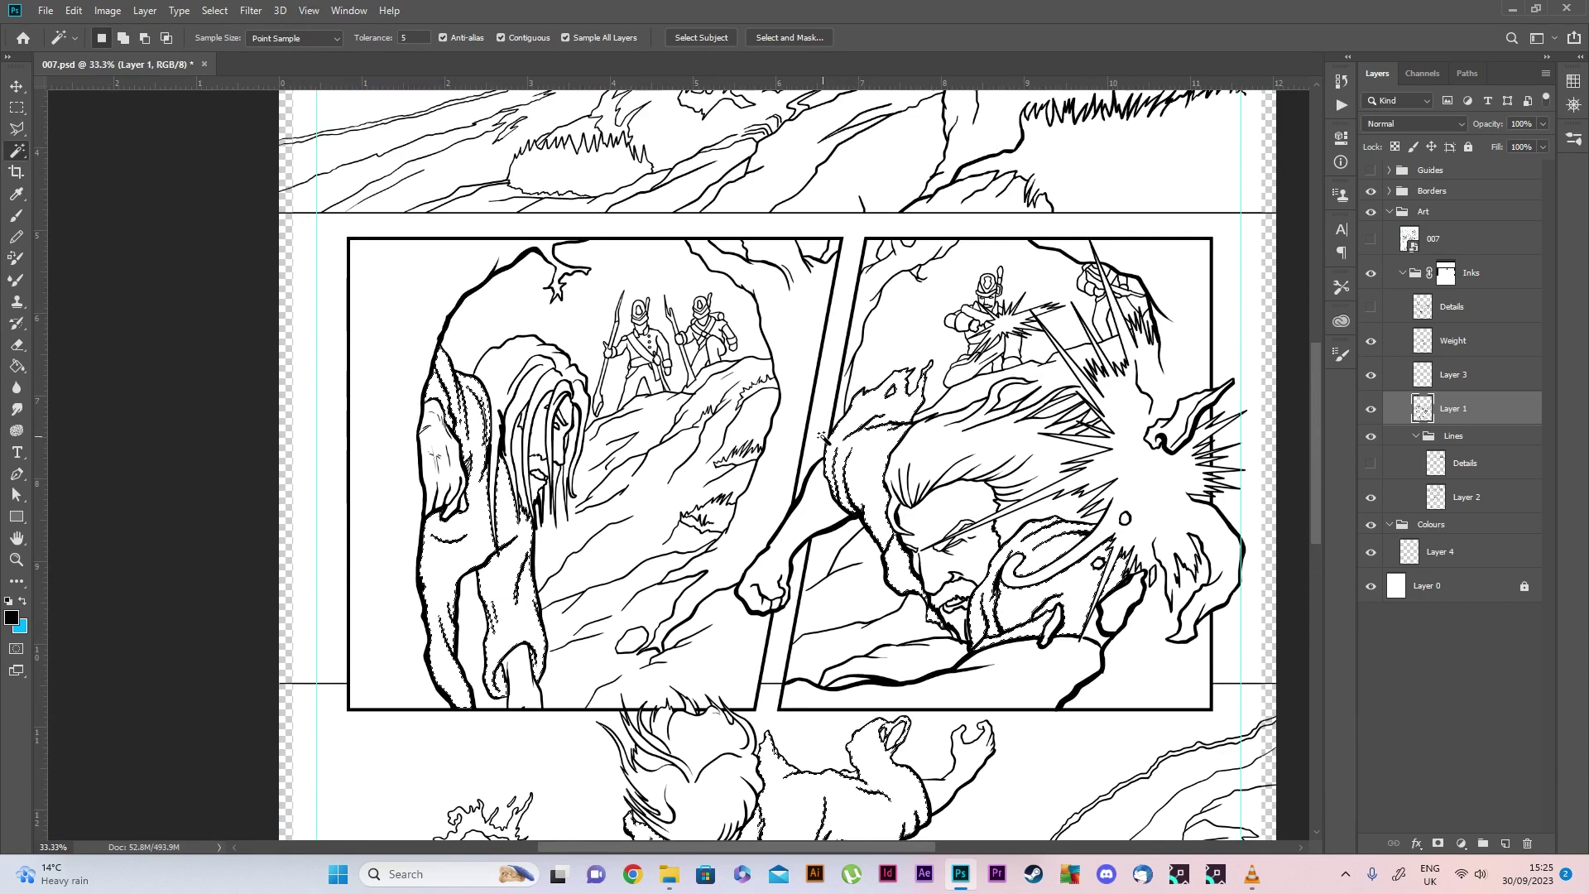
scroll(821, 435, down, 2)
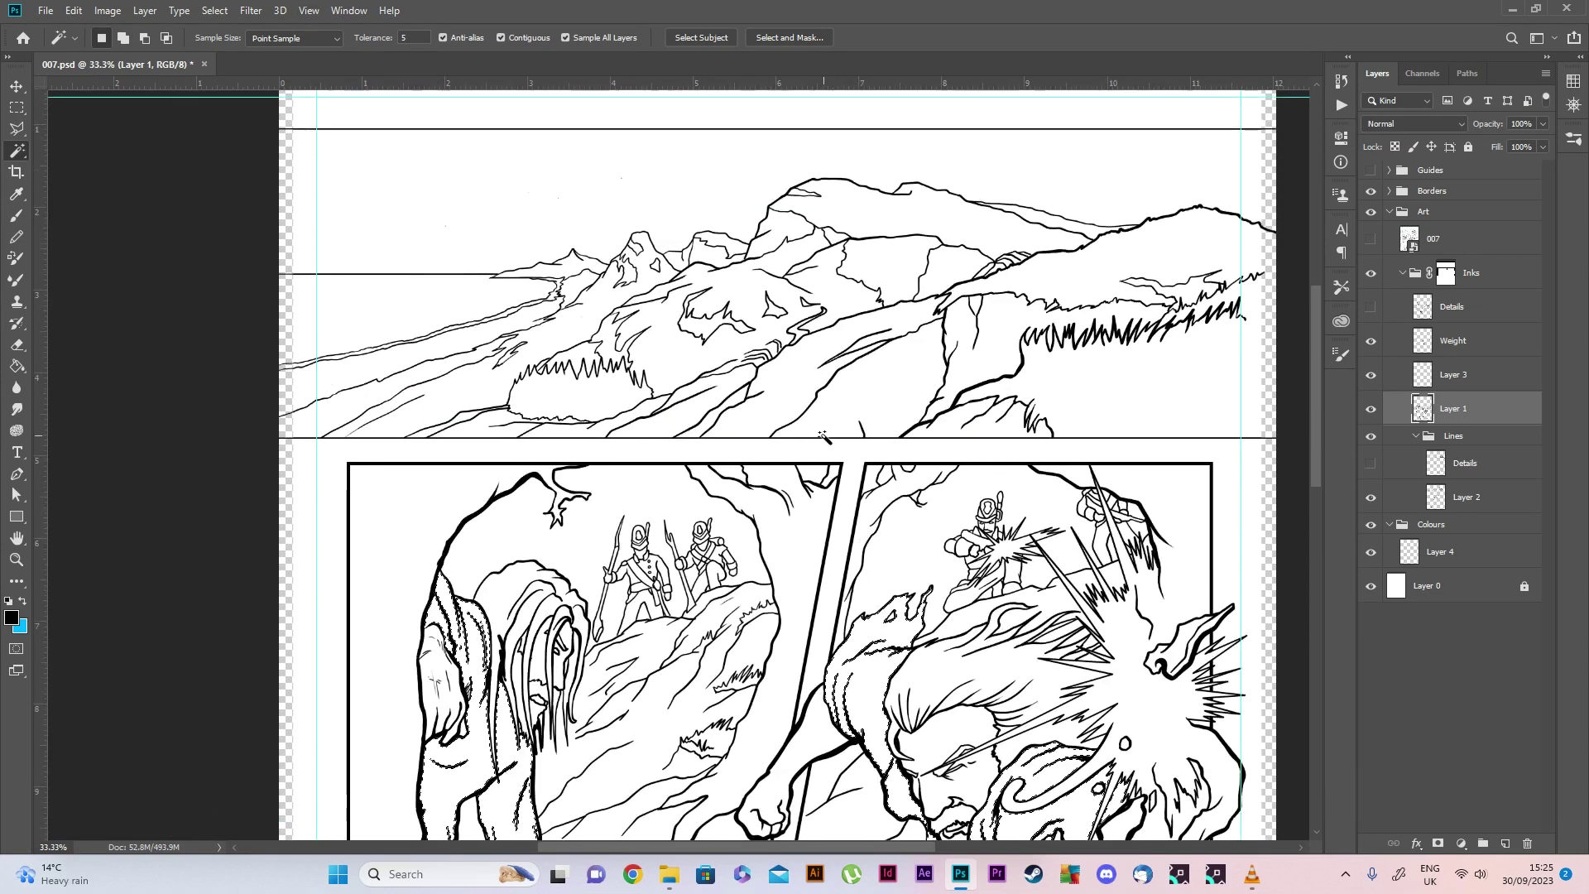
Expand the robe selection by 3 pixels
click(214, 10)
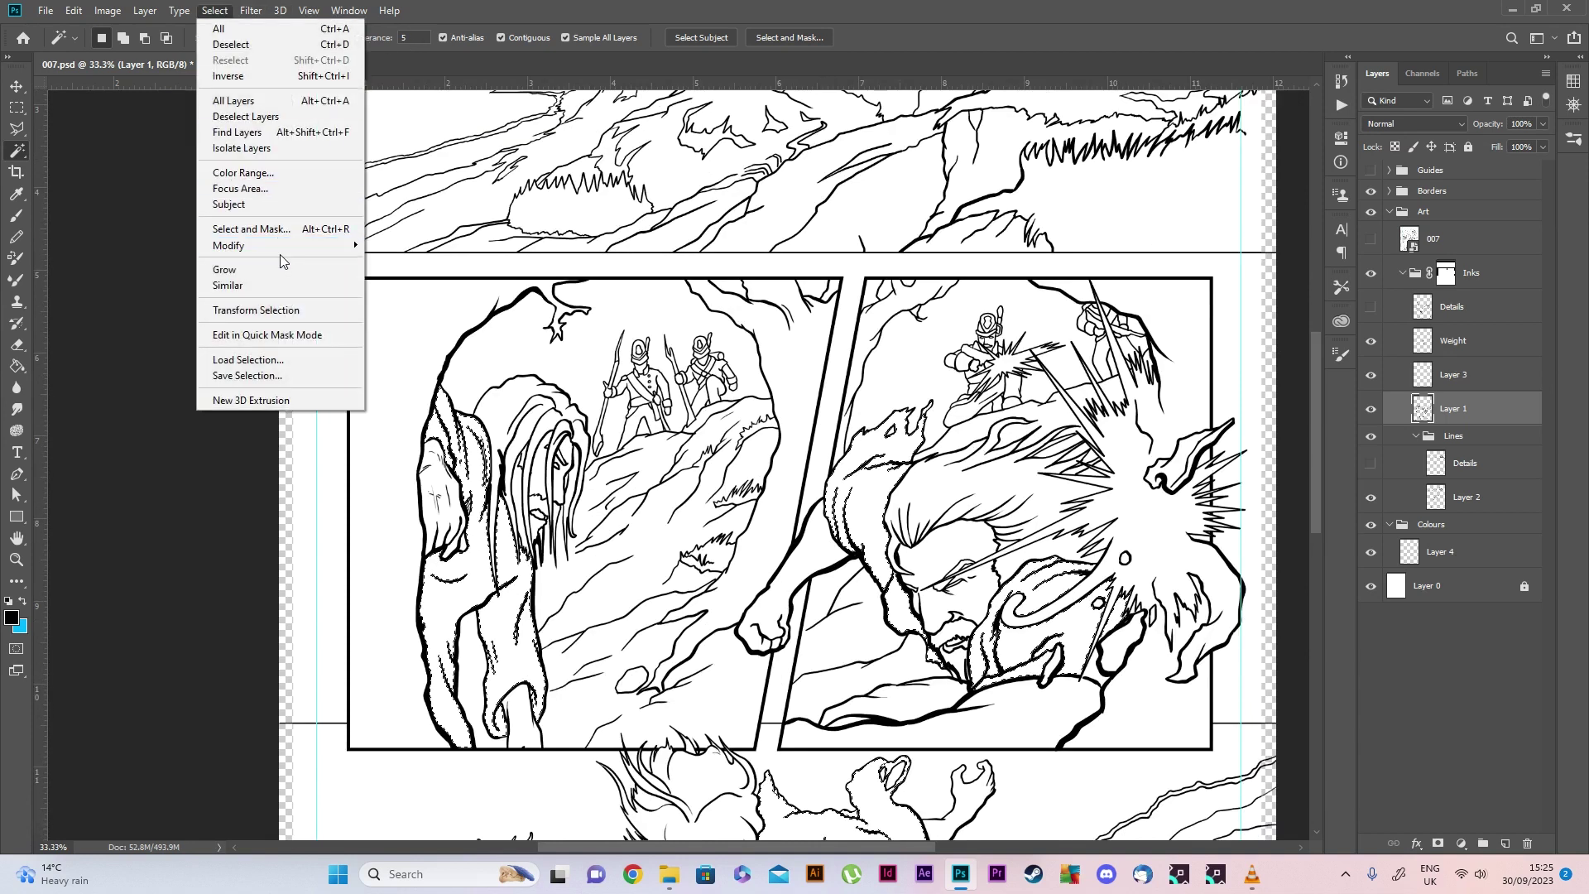
mouse_move(280, 246)
click(389, 277)
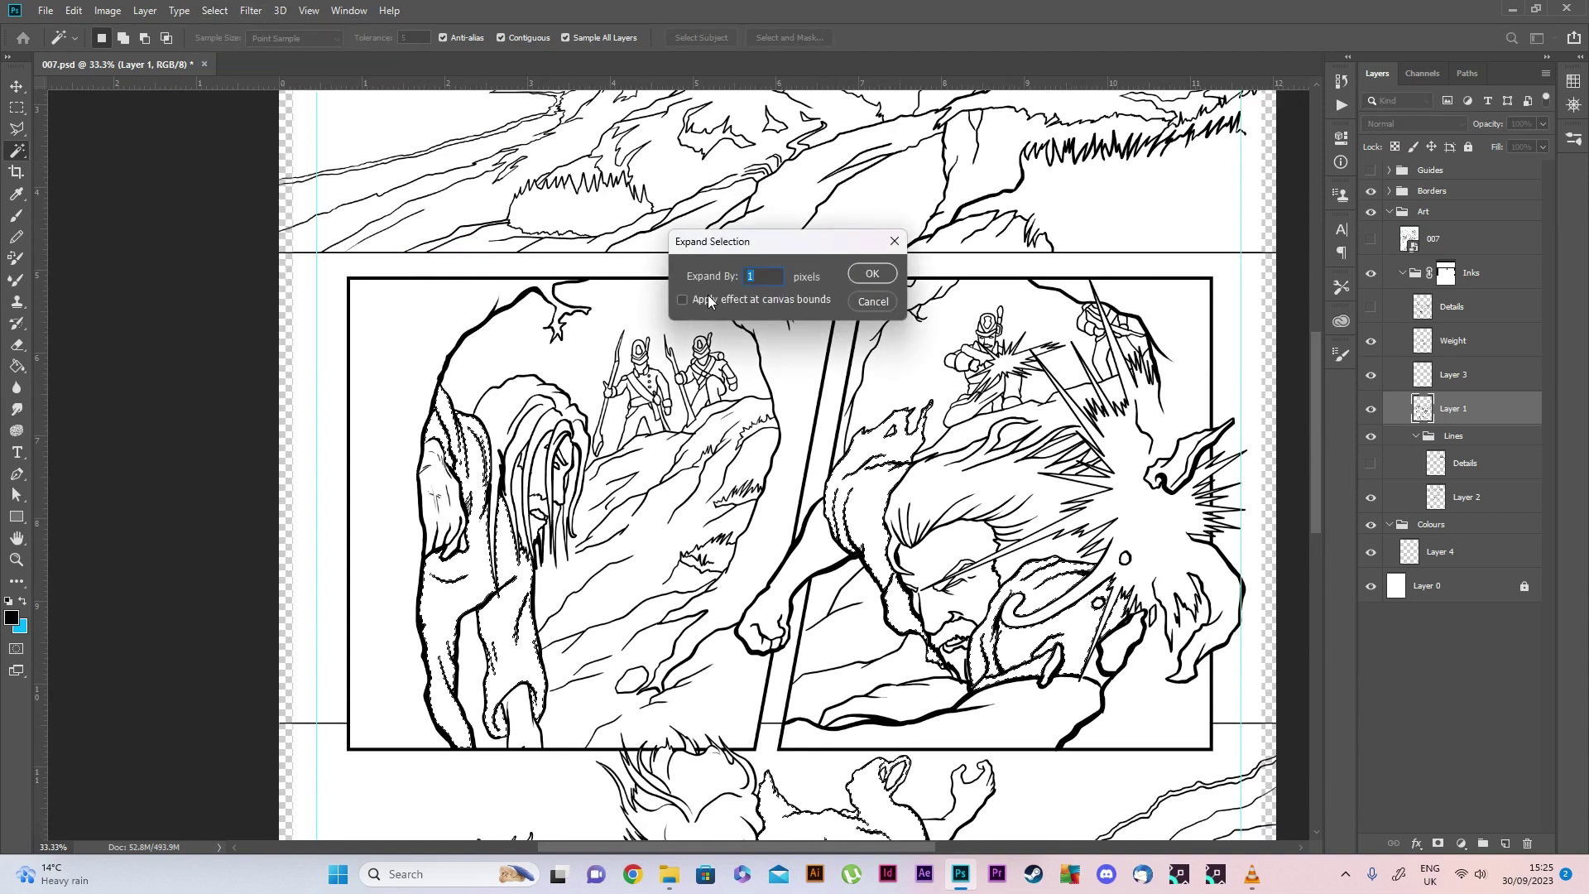
text(2)
key(BackSpace)
text(3)
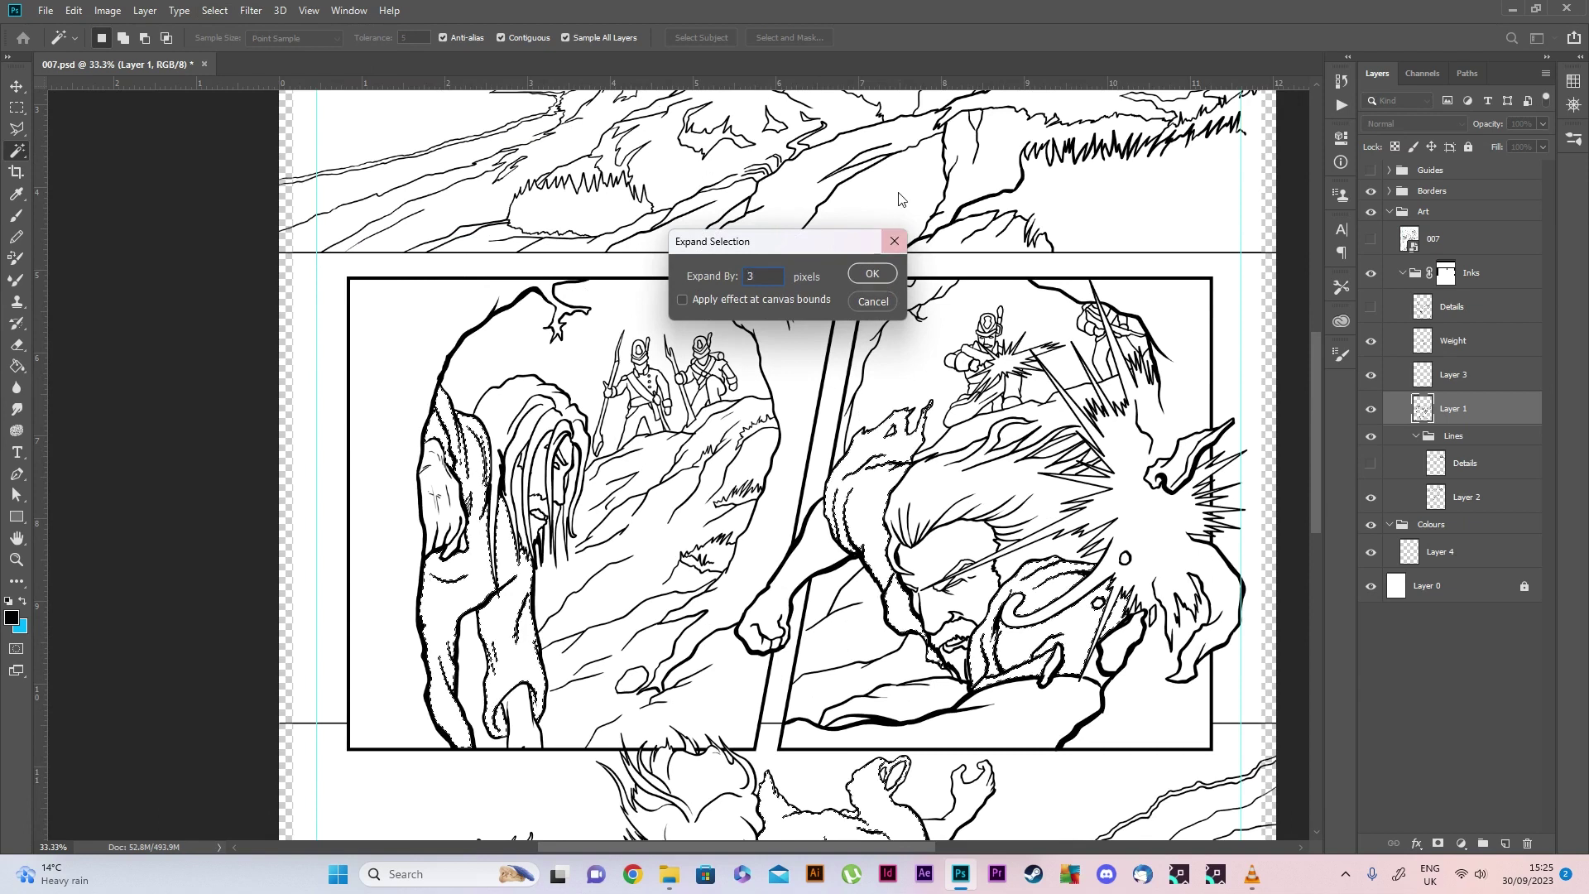
click(864, 274)
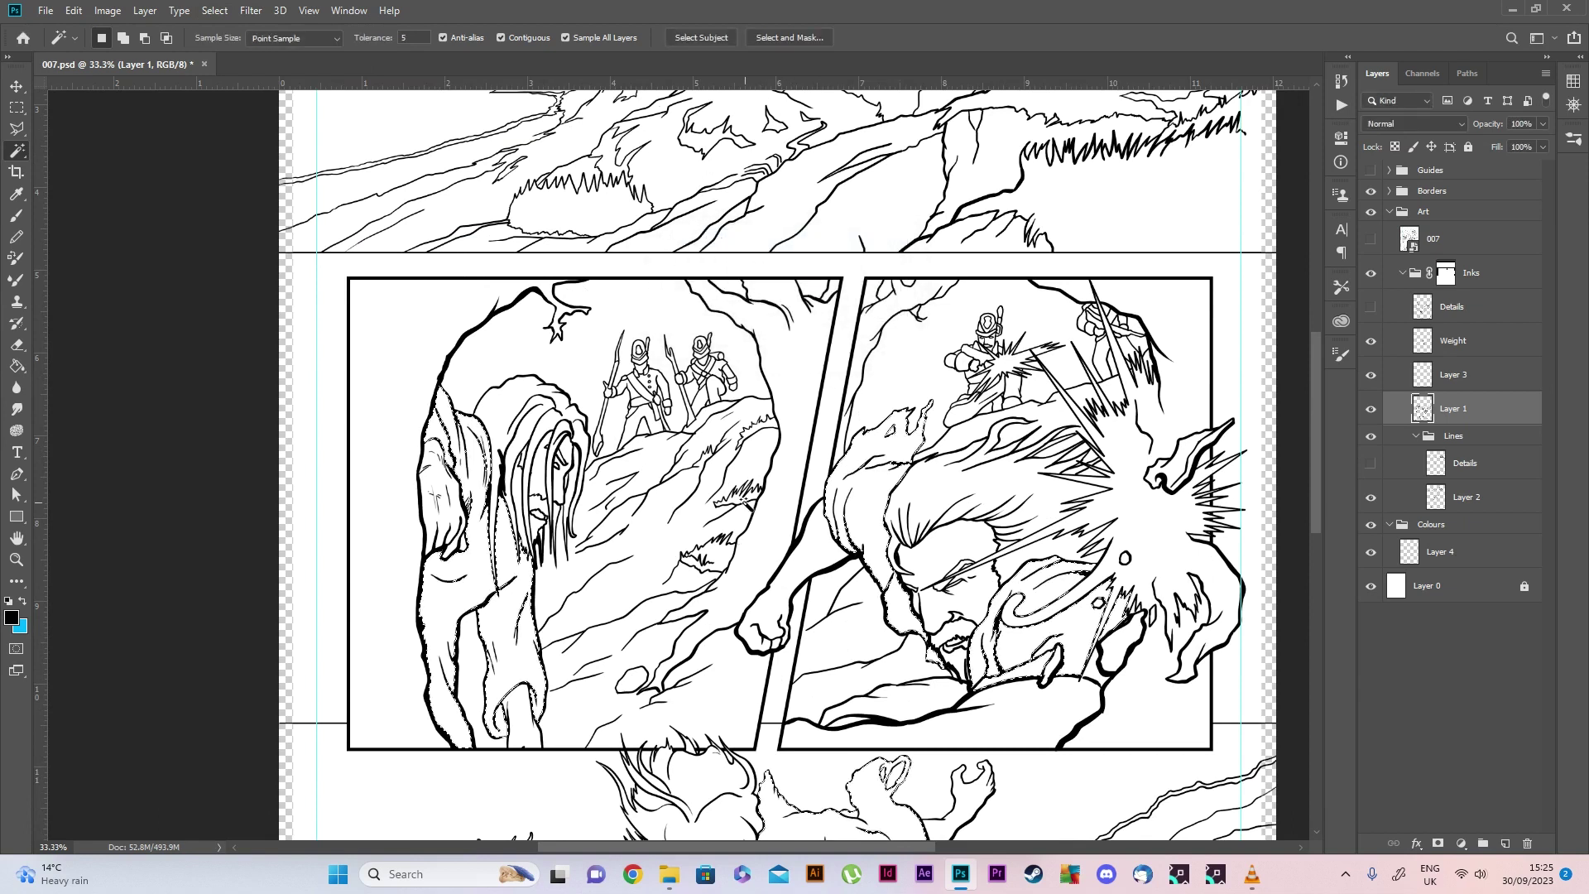
Set the foreground colour to a muted reddish brown with a hue of 20°
scroll(777, 465, down, 3)
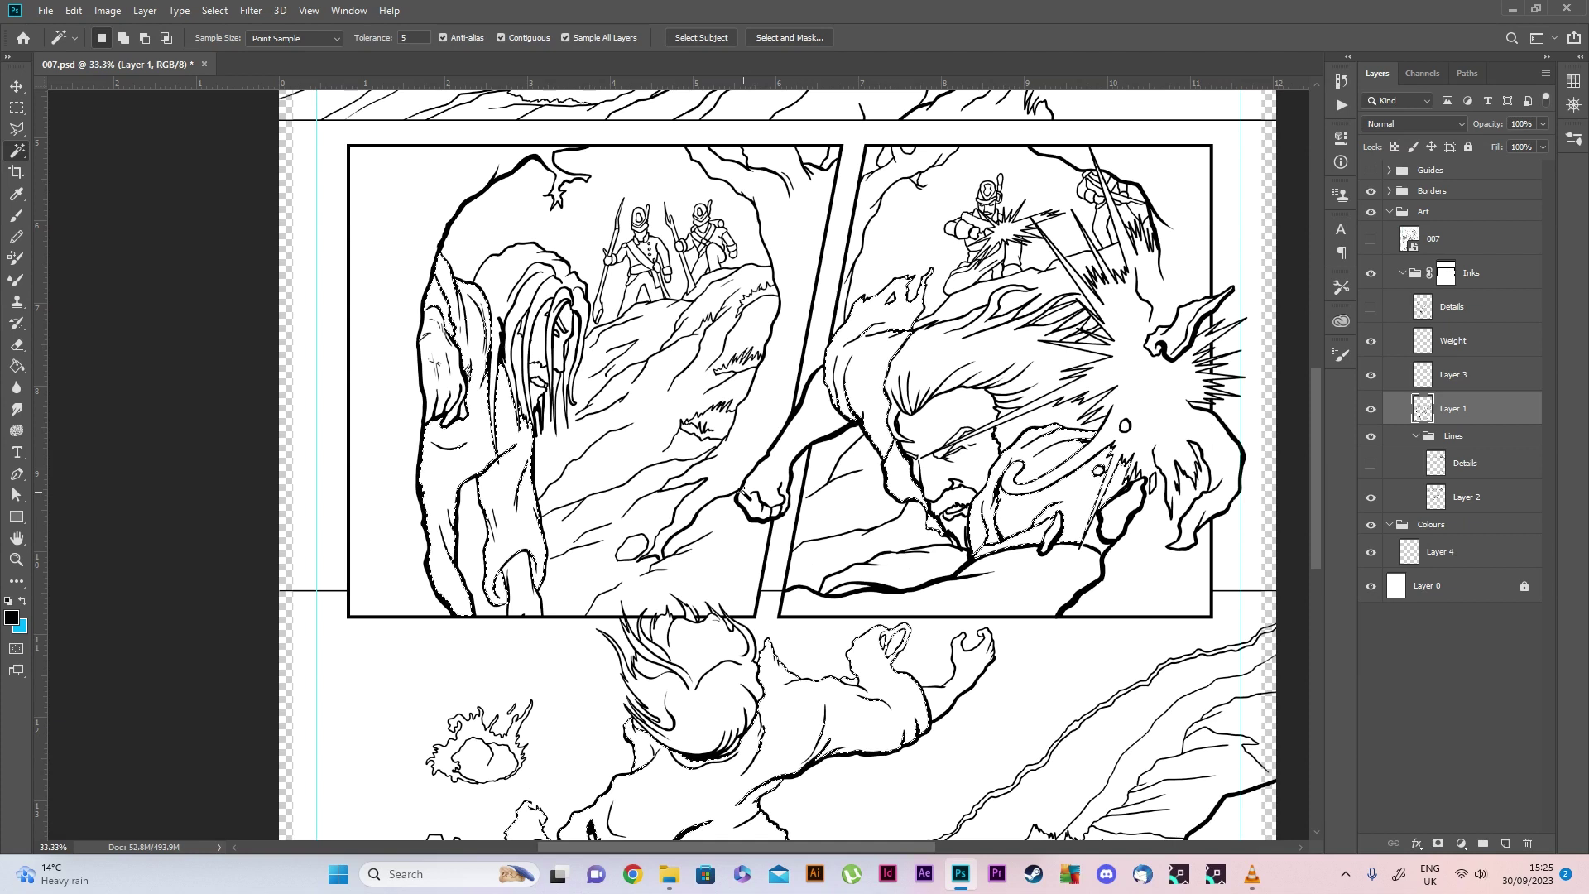
scroll(777, 465, down, 2)
click(12, 617)
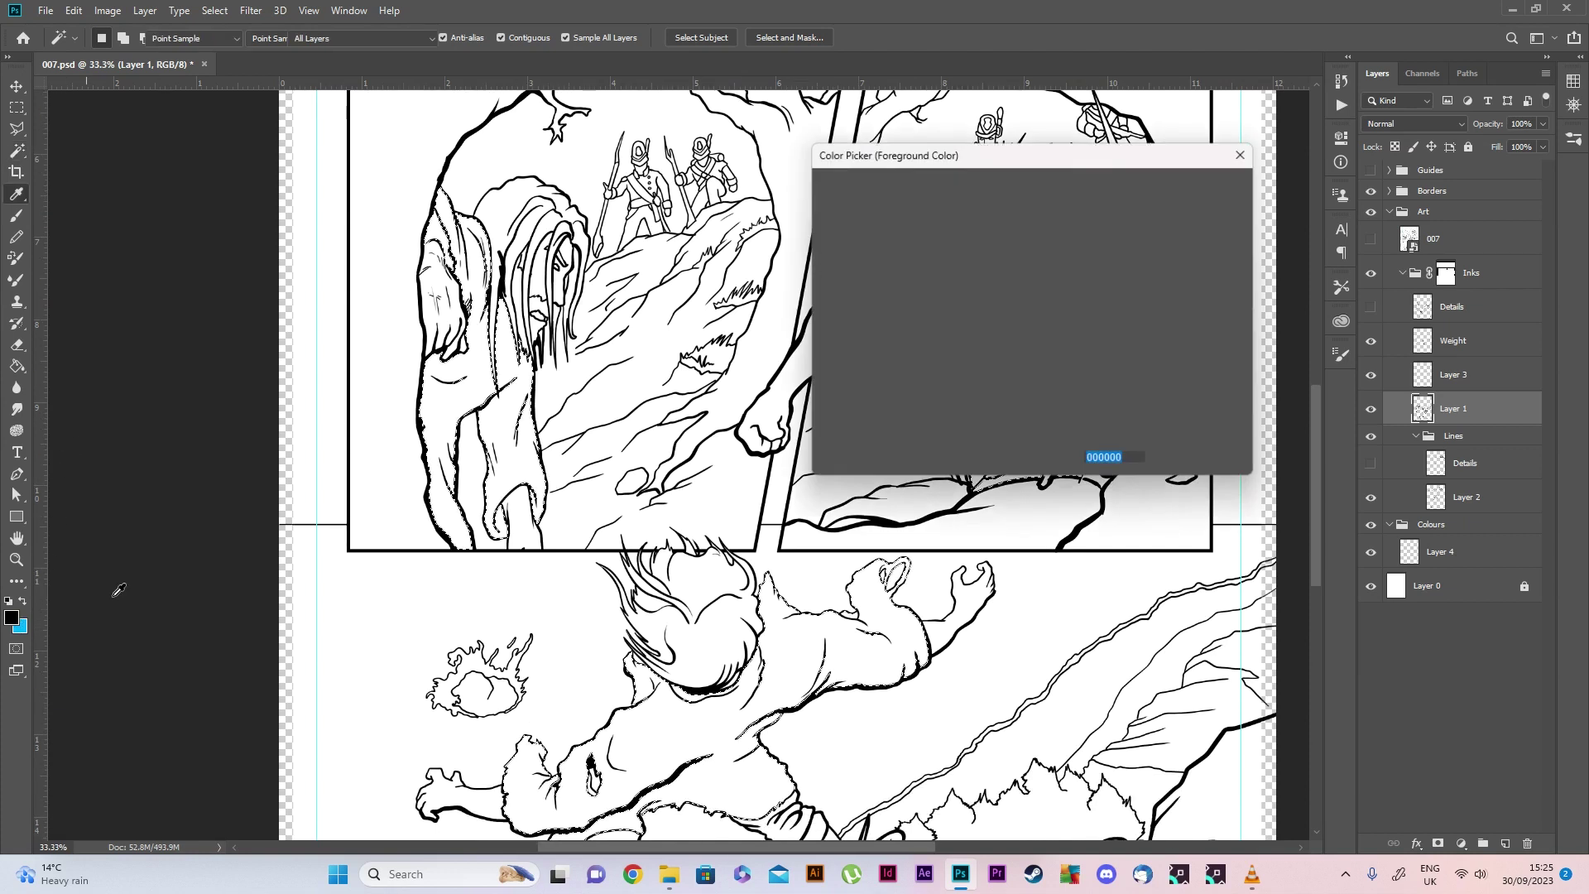
drag(904, 332, 854, 308)
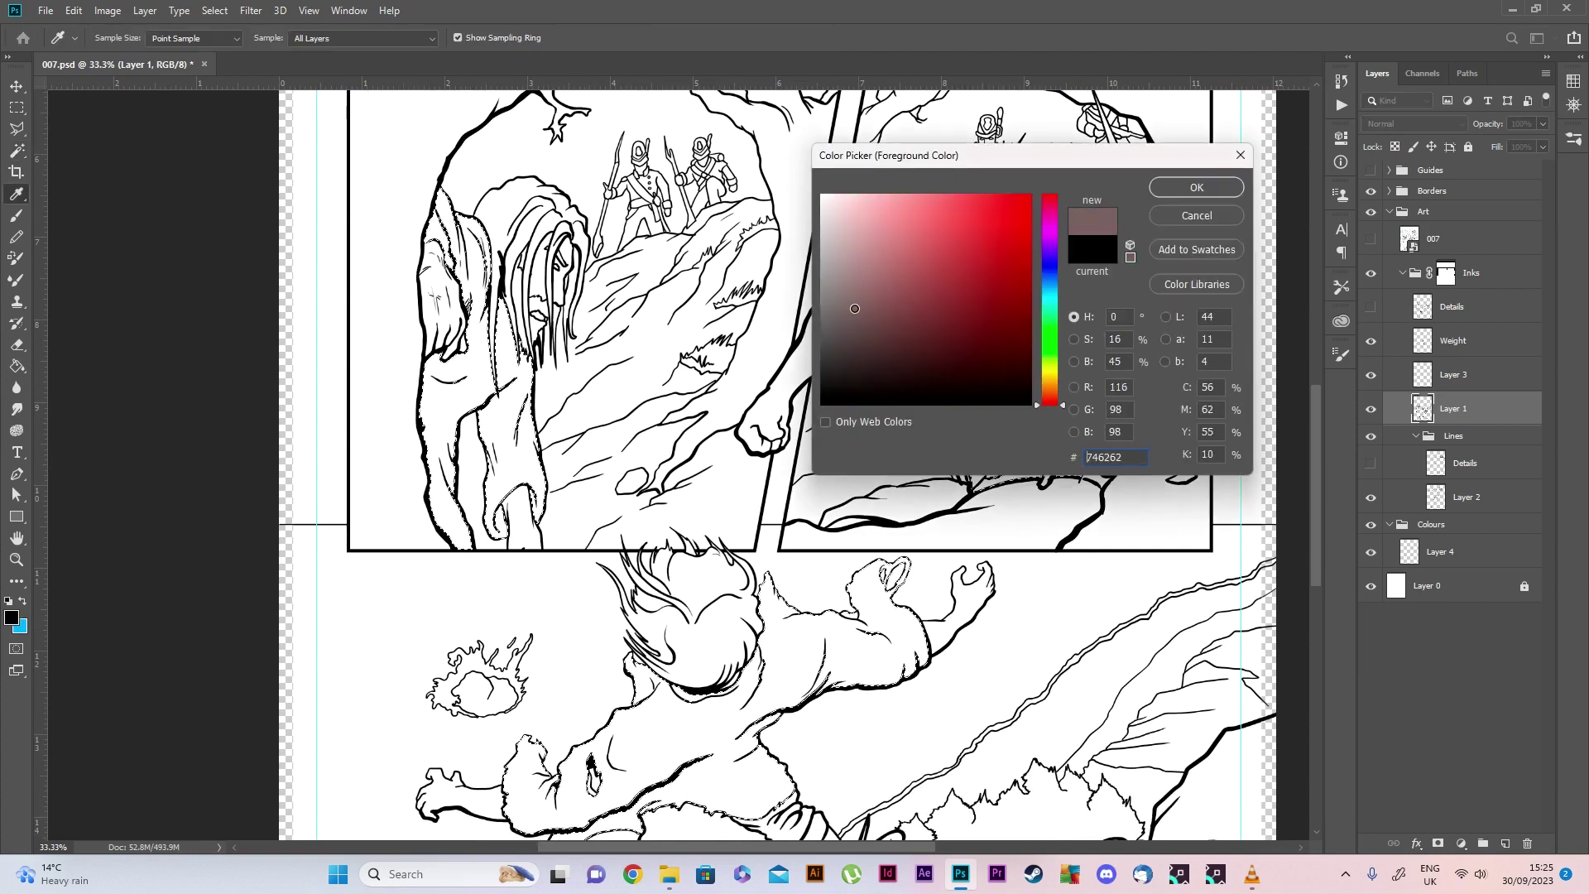
click(1041, 396)
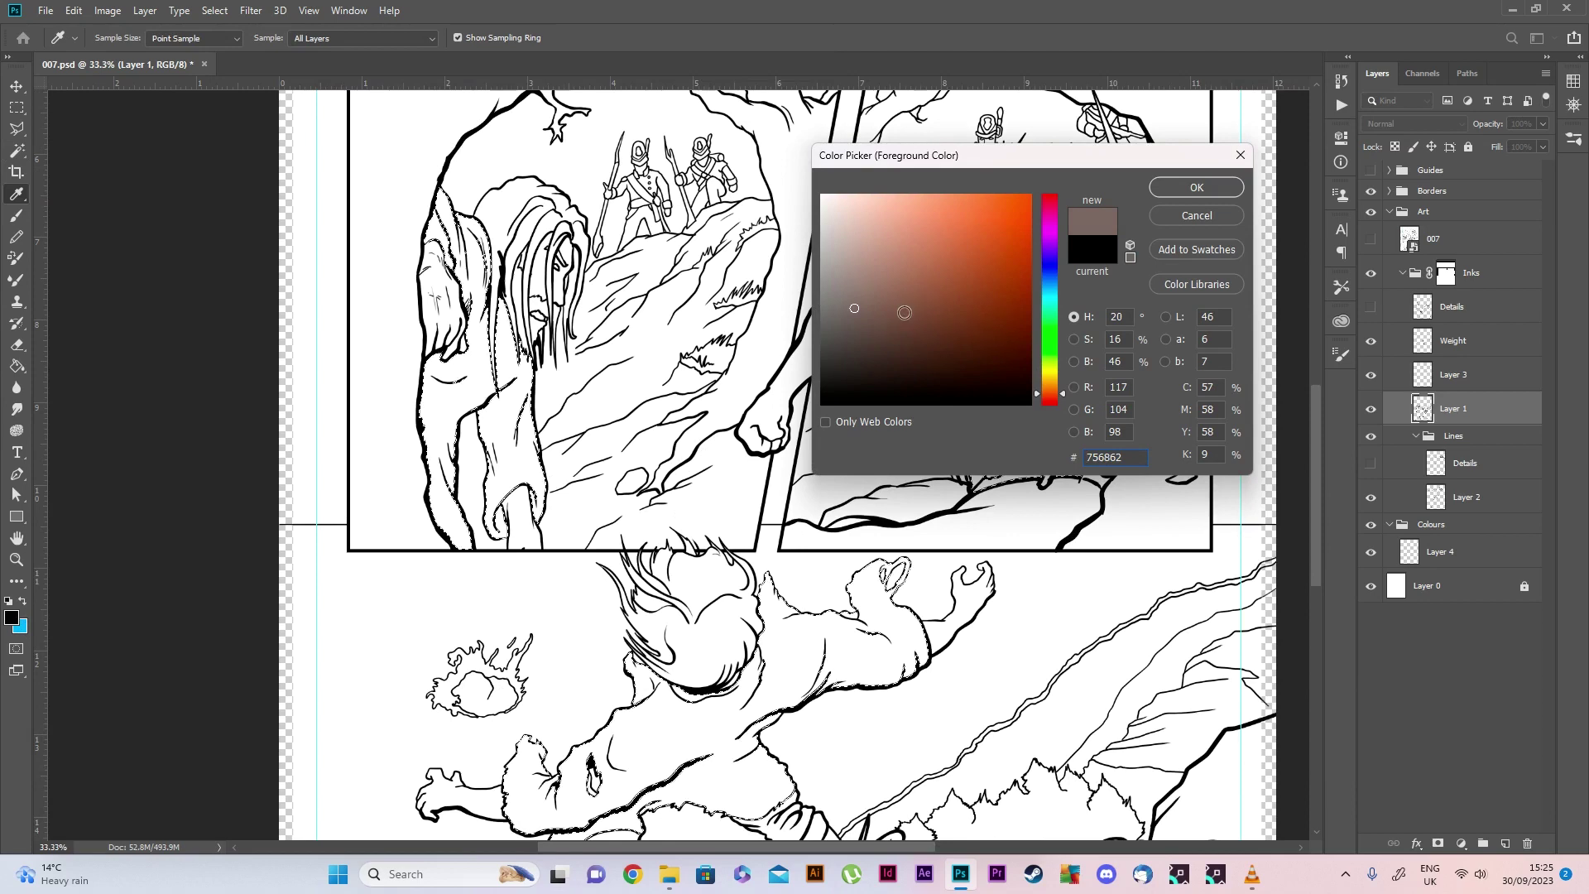
click(904, 312)
click(1196, 187)
Fill the selected robes with the brown on Layer 4, then set the Inking Brush size to 25
scroll(484, 357, up, 1)
key(g)
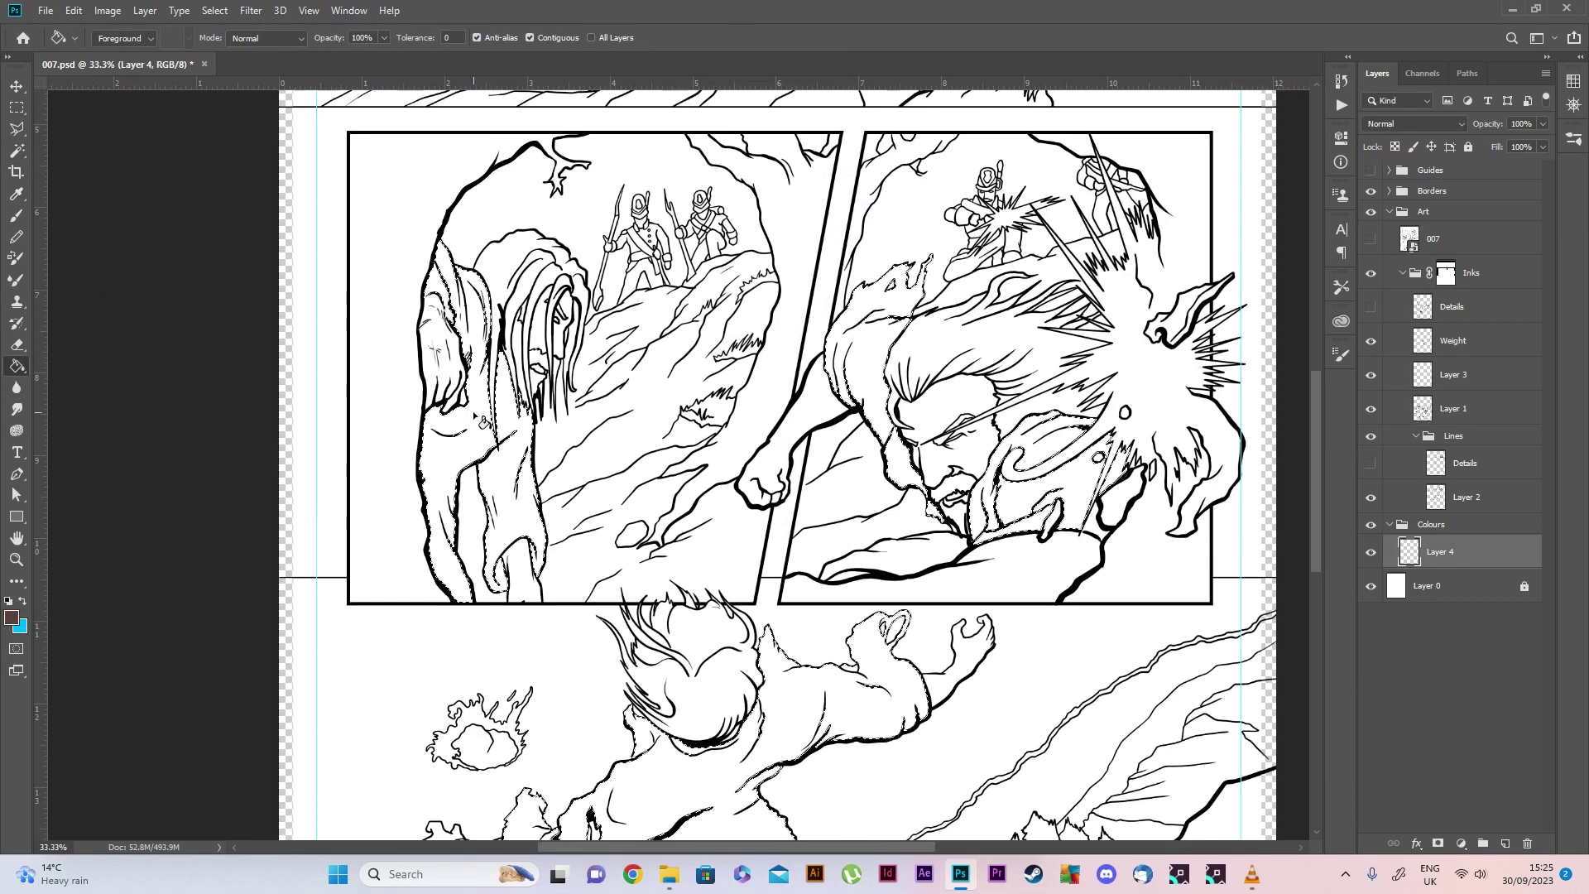
key(b)
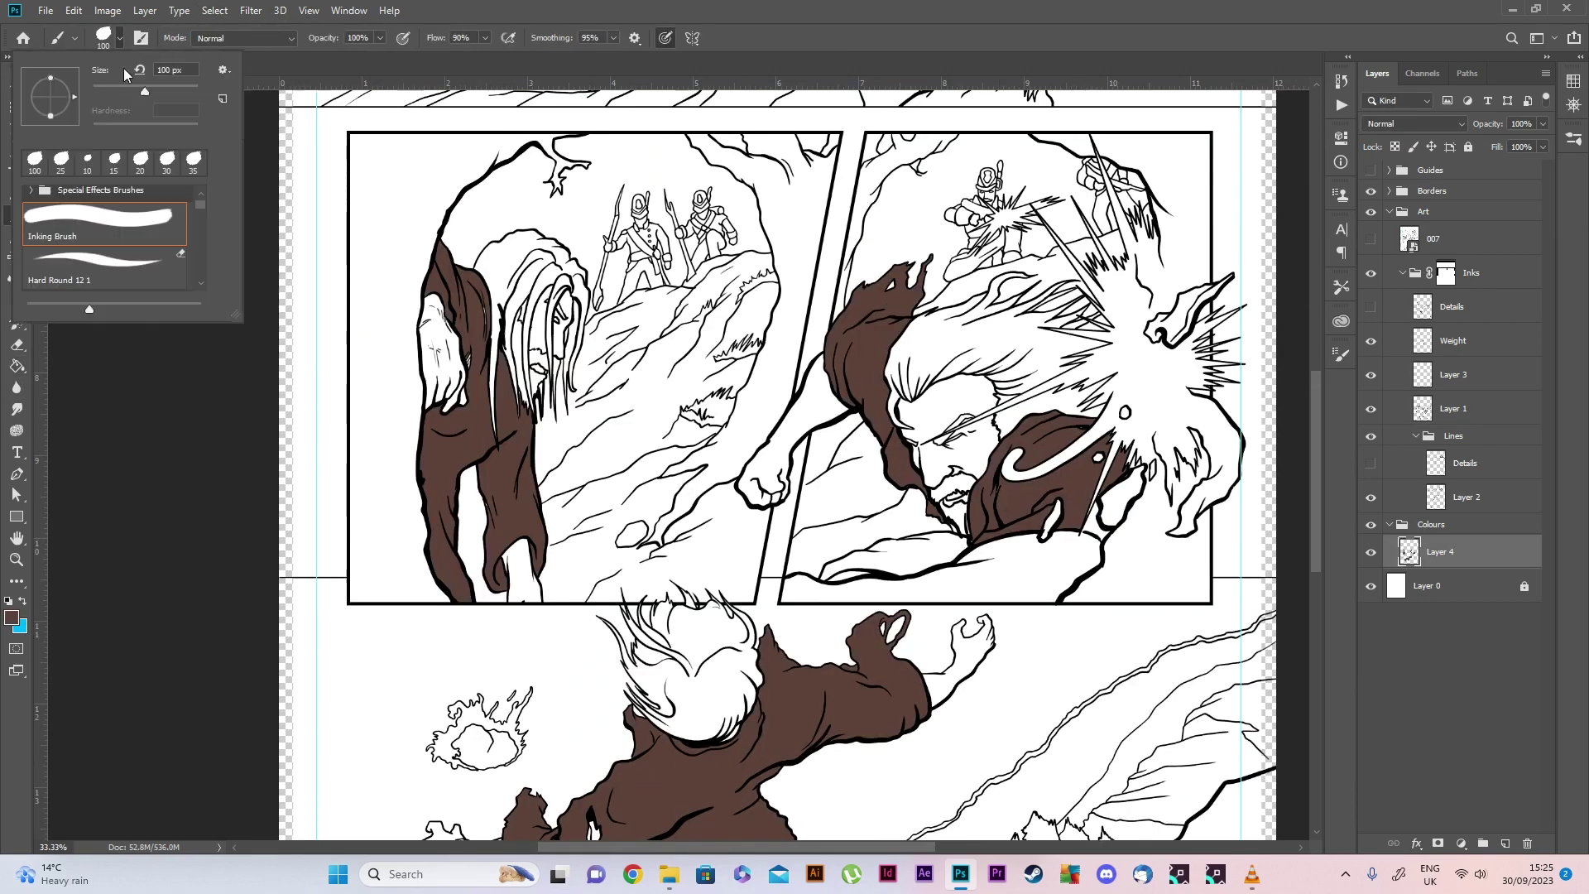
scroll(467, 415, down, 5)
scroll(468, 415, up, 6)
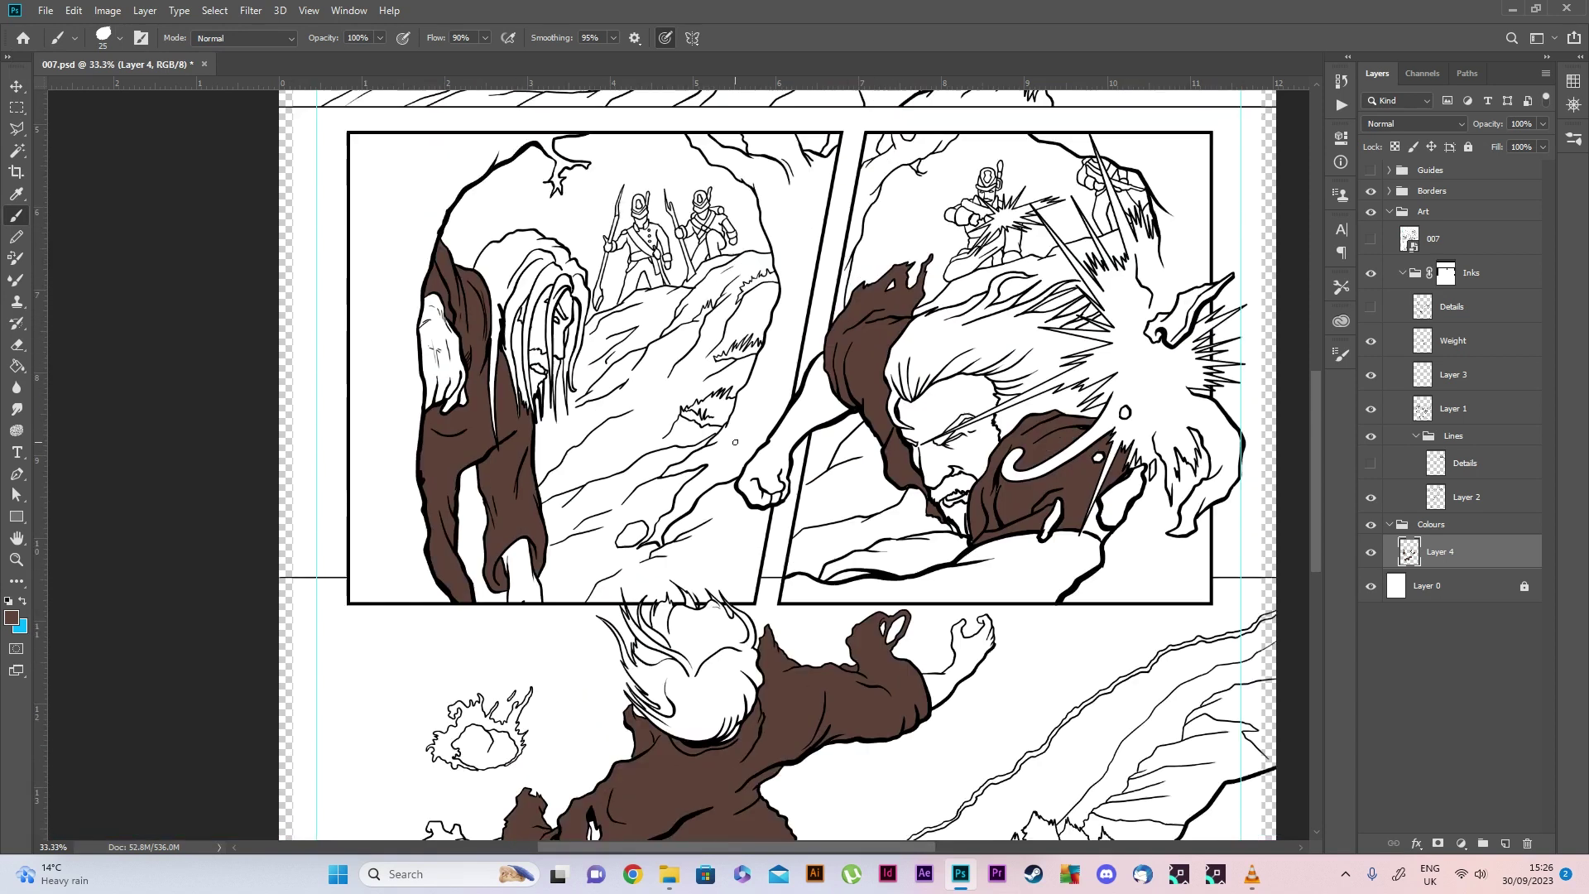
Inspect the brown robes in the middle and bottom panels up close for uncoloured gaps
scroll(1117, 670, up, 2)
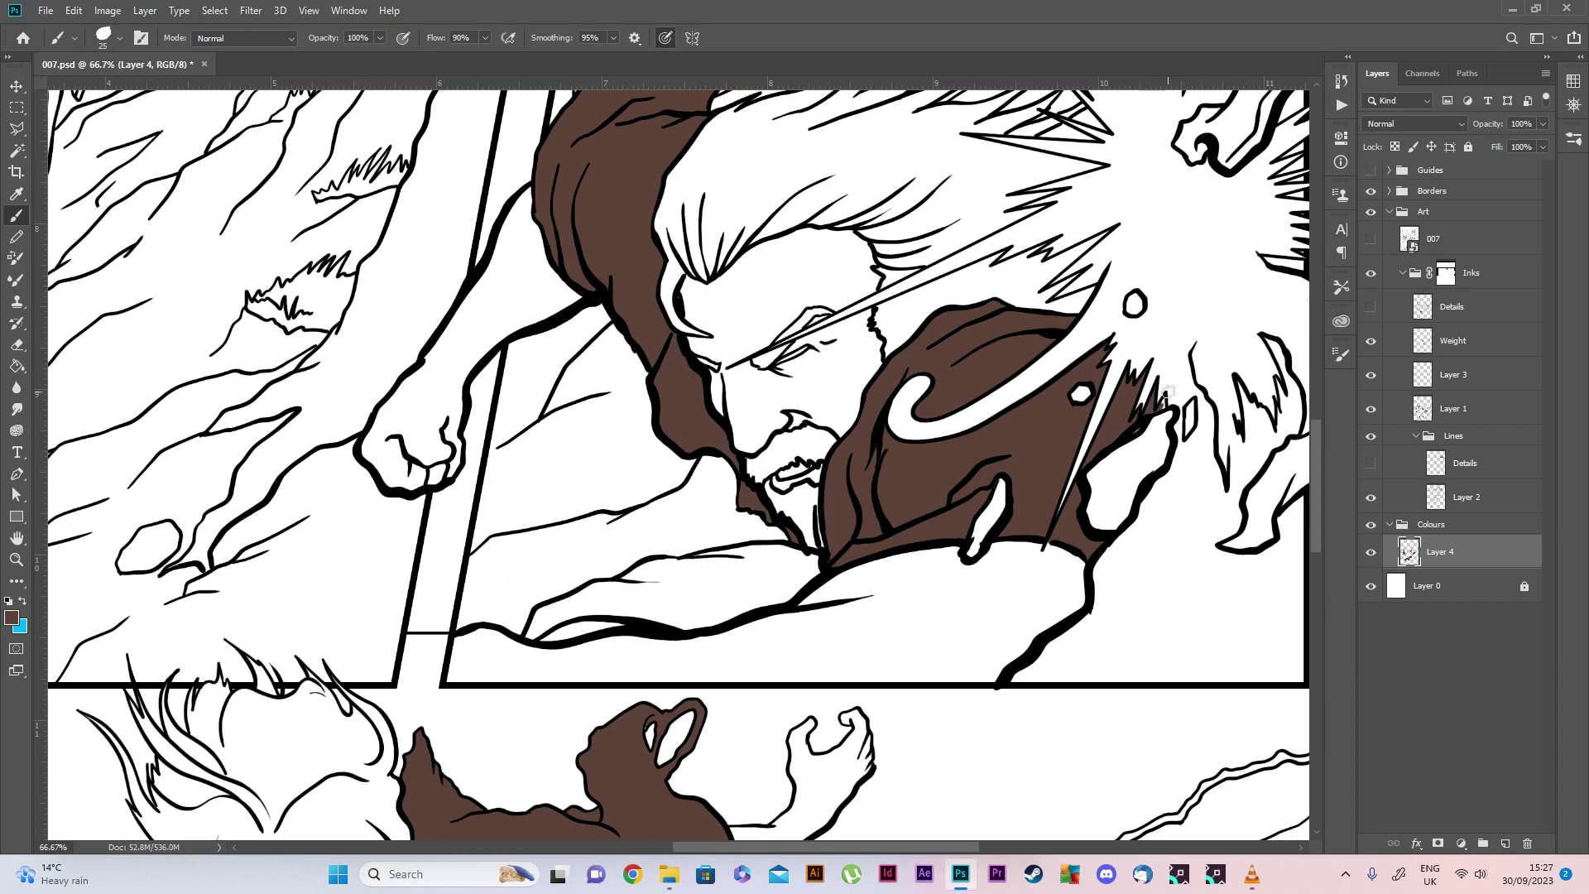
key(z)
alt+click(571, 520)
alt+click(571, 520)
click(544, 667)
click(544, 667)
click(545, 667)
key(b)
scroll(1043, 435, down, 7)
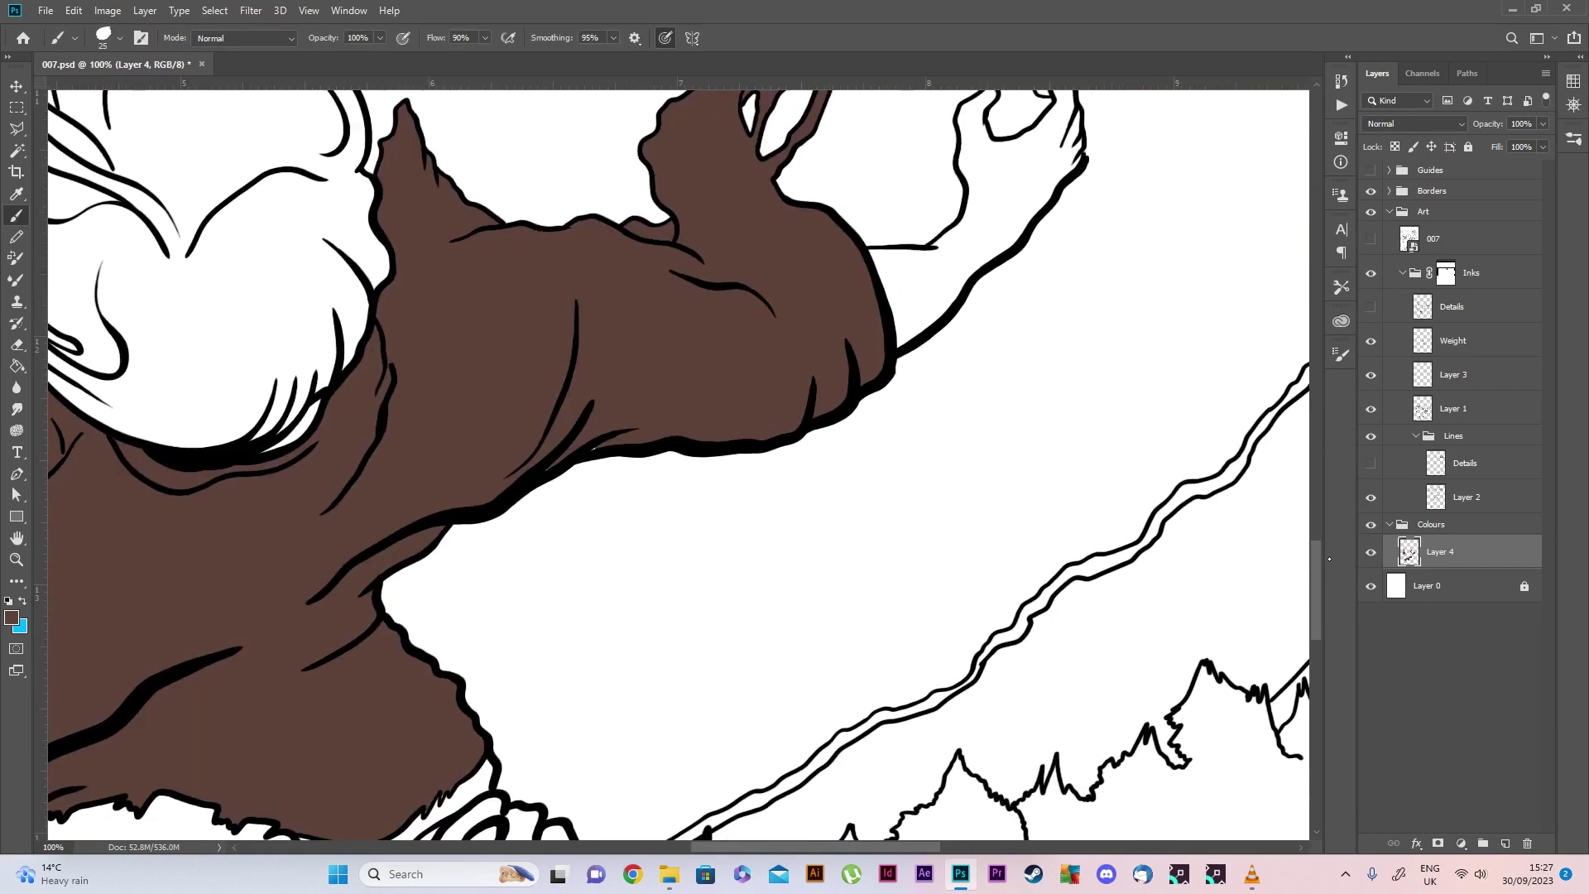
scroll(794, 378, left, 5)
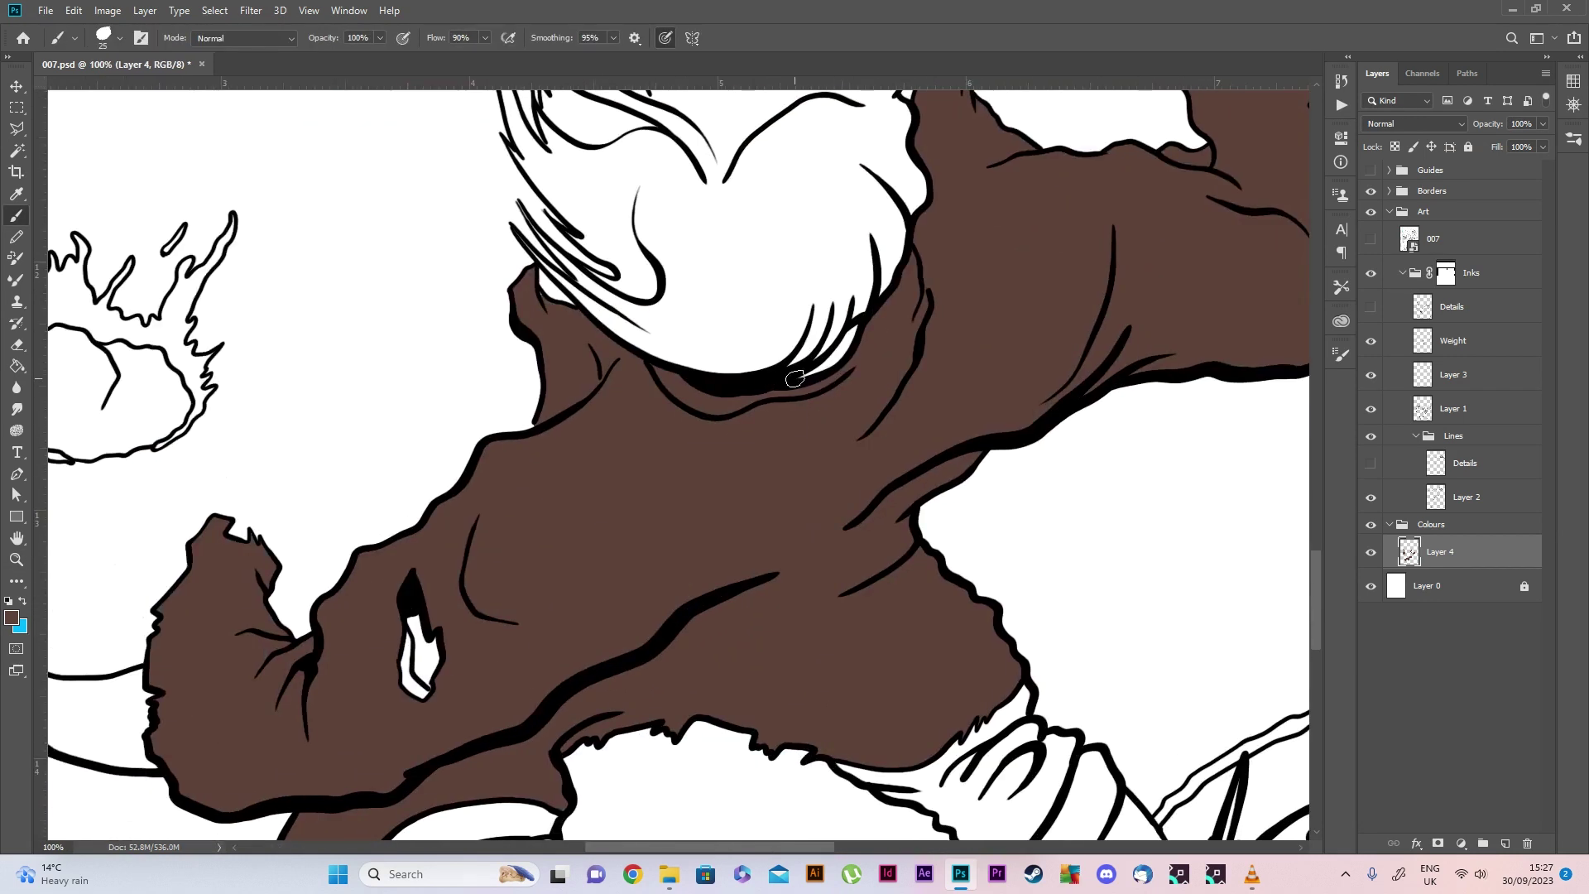
Select part of the tear in the back of the bottom figure's robe, fill it with darker brown and deselect
key(w)
click(414, 653)
click(214, 10)
click(406, 317)
key(Return)
click(215, 10)
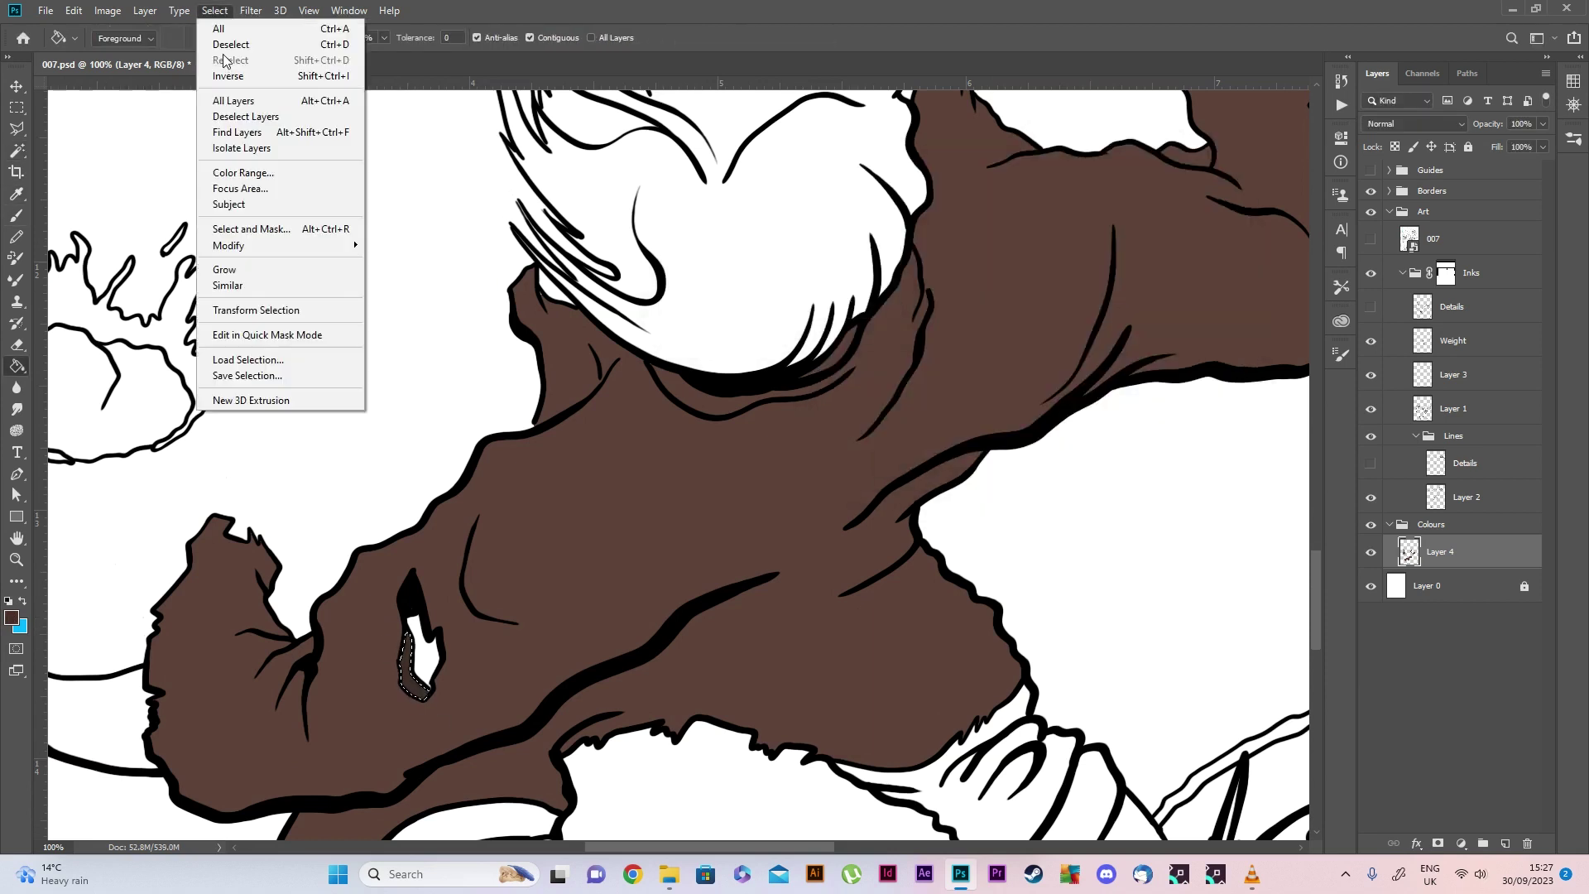
key(Escape)
key(ctrl+minus)
key(ctrl+minus)
Set the foreground colour to 2c2826, select the bottom figure's leg wrappings and expand the selection
click(12, 616)
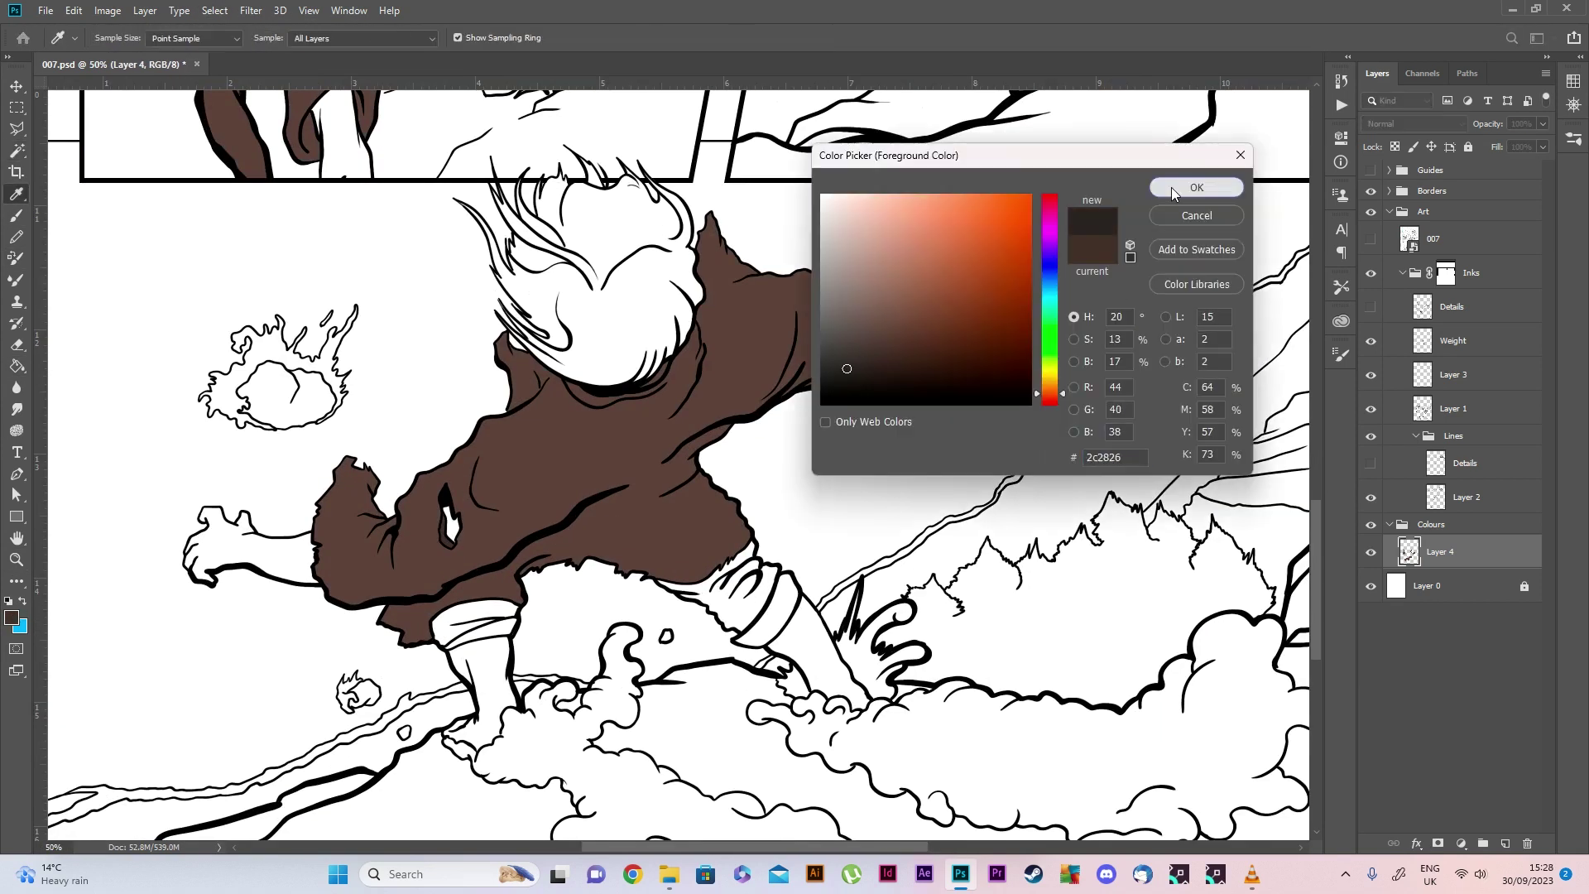
click(1199, 186)
shift+click(475, 620)
shift+click(737, 602)
click(214, 11)
click(399, 278)
key(Return)
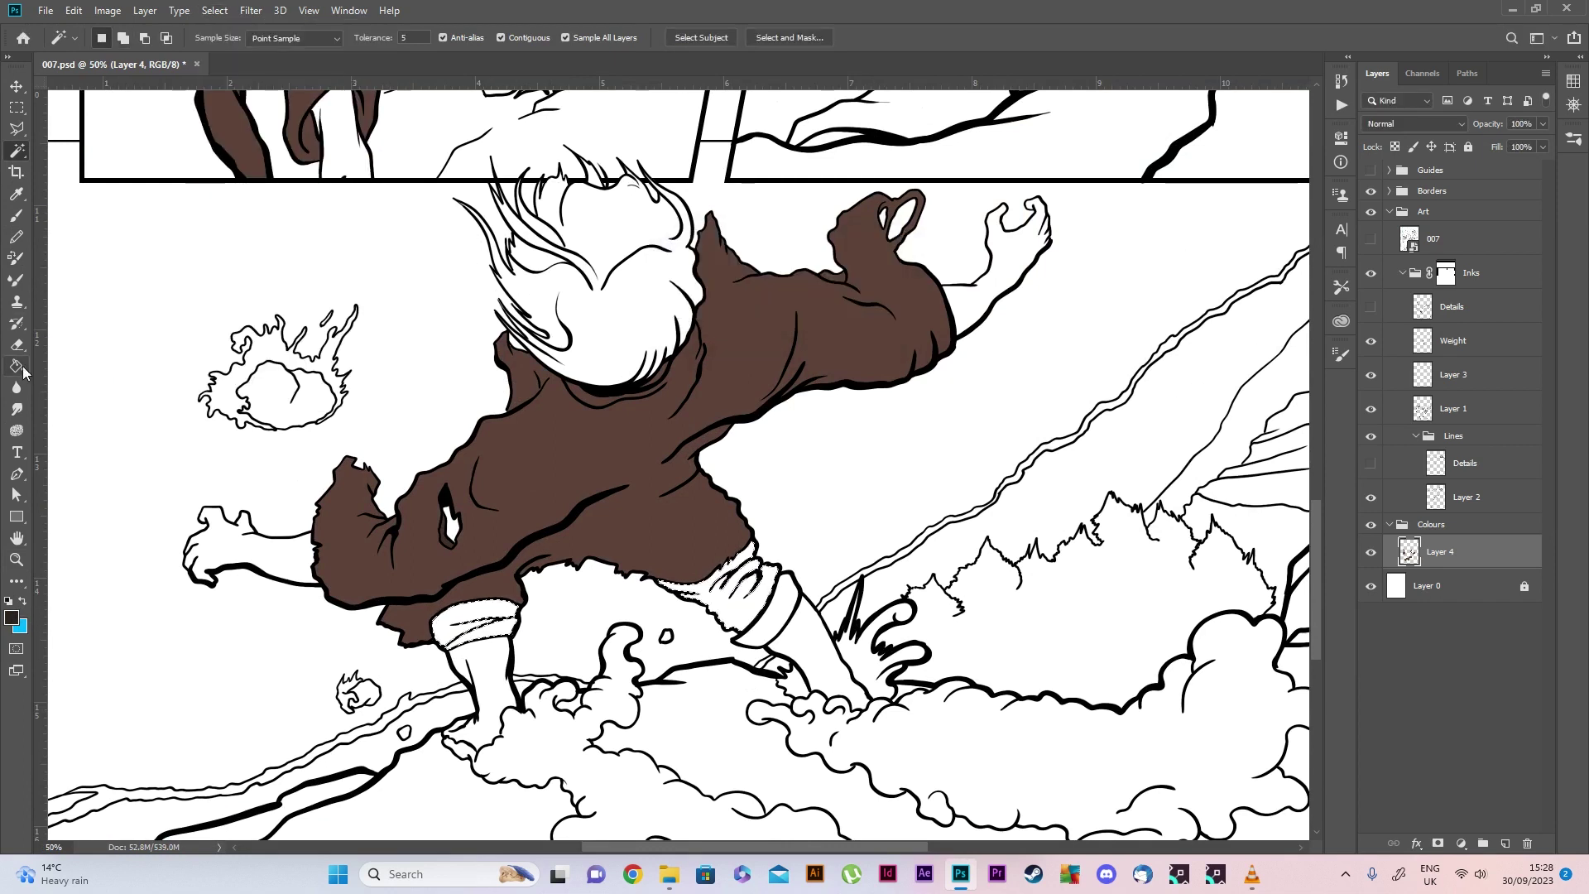
Adjust the foreground to a very dark brown, fill the bottom figure's selected leg wrappings with it and deselect
click(16, 367)
click(476, 616)
click(12, 617)
click(855, 351)
click(1197, 187)
click(752, 608)
click(476, 619)
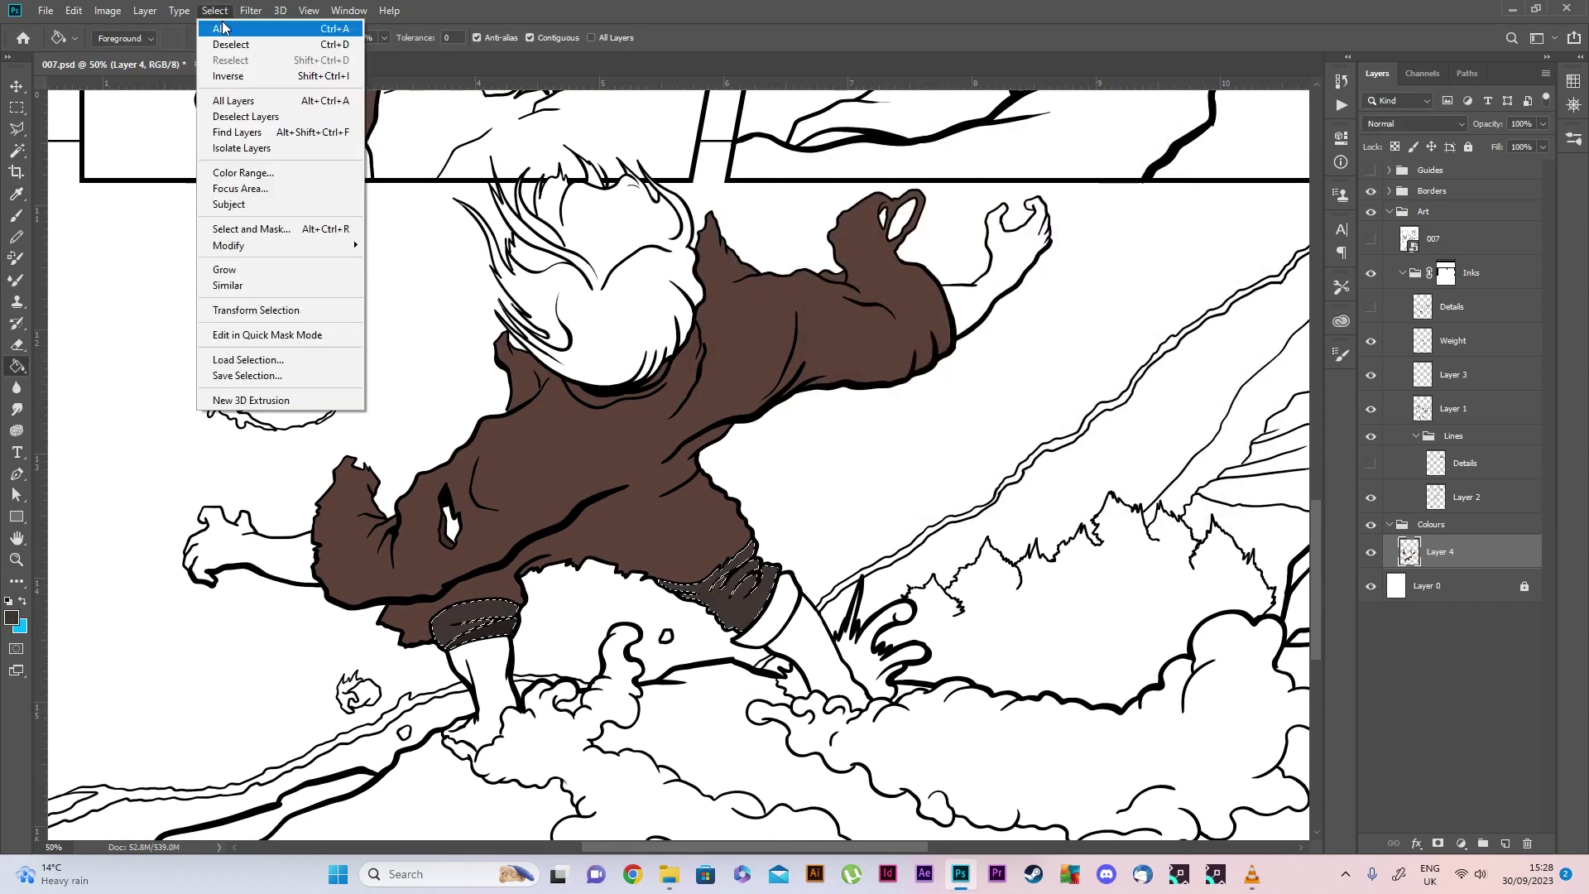
click(215, 11)
click(230, 44)
key(b)
Select both boots of the bottom figure with a dark grey foreground, expand the selection, fill it and deselect
scroll(440, 342, down, 3)
click(11, 617)
click(1196, 187)
key(w)
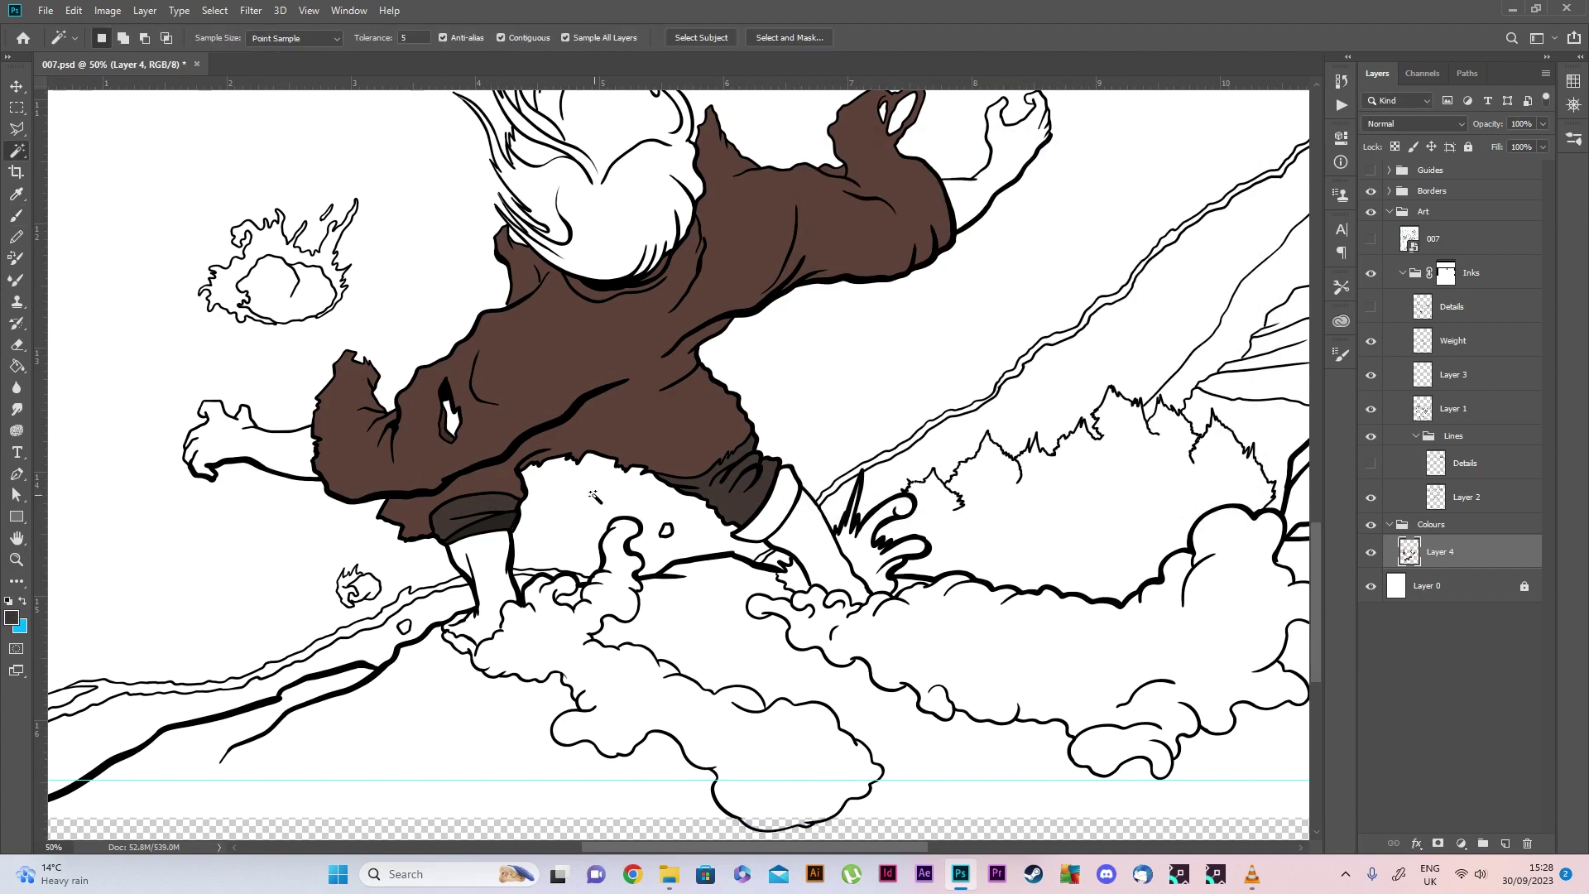
scroll(710, 488, up, 1)
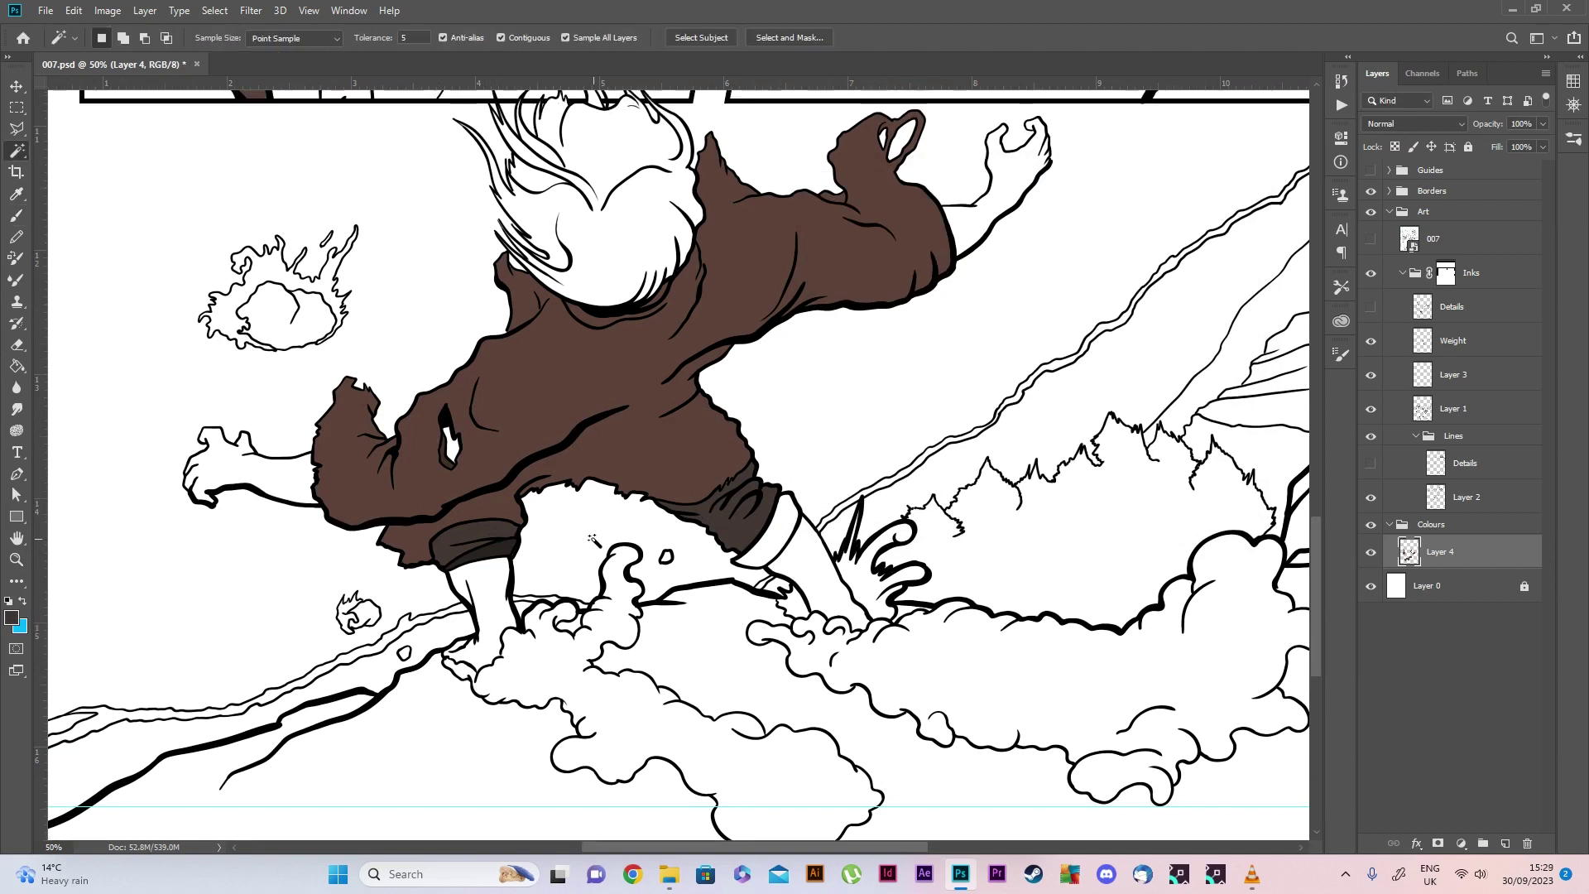
click(488, 594)
shift+click(819, 566)
click(215, 10)
click(419, 356)
key(alt+BackSpace)
key(ctrl+d)
key(b)
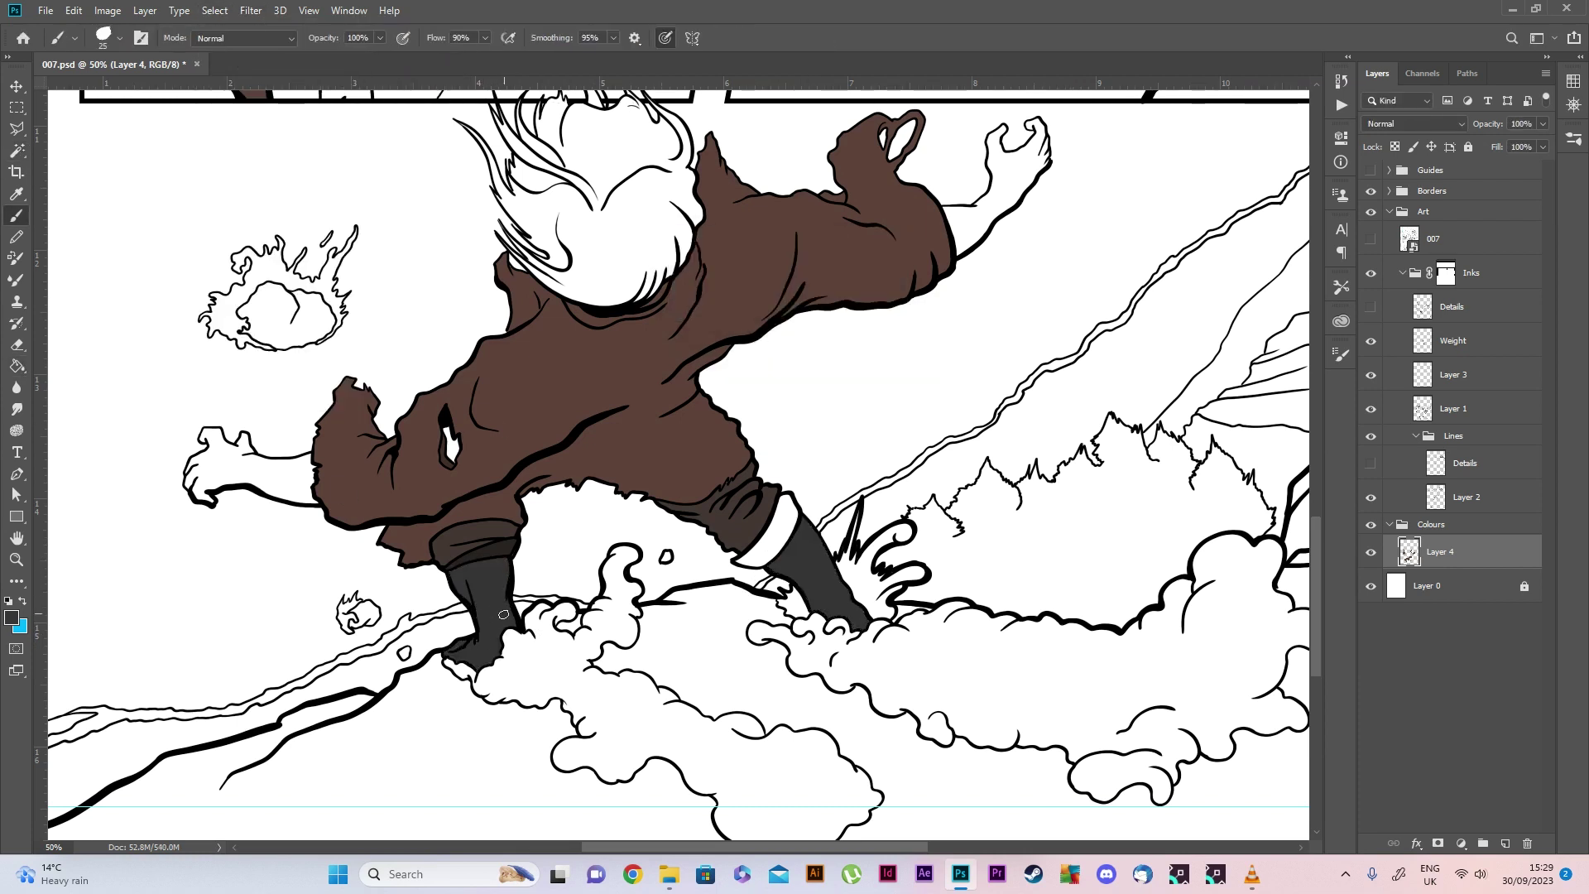
Select the still-white band at the top of the bottom figure's boot, expand the selection, fill it near-black and deselect
key(w)
click(12, 616)
click(1173, 201)
click(769, 538)
click(214, 10)
mouse_move(273, 246)
click(397, 278)
click(874, 278)
click(16, 365)
click(781, 535)
click(212, 9)
click(231, 44)
Save the document with the flat colours added so far
click(17, 559)
alt+click(650, 668)
alt+click(651, 668)
alt+click(650, 668)
key(ctrl+s)
Select the bare hand, face and leg areas of the long-haired figure in the first middle panel
click(687, 674)
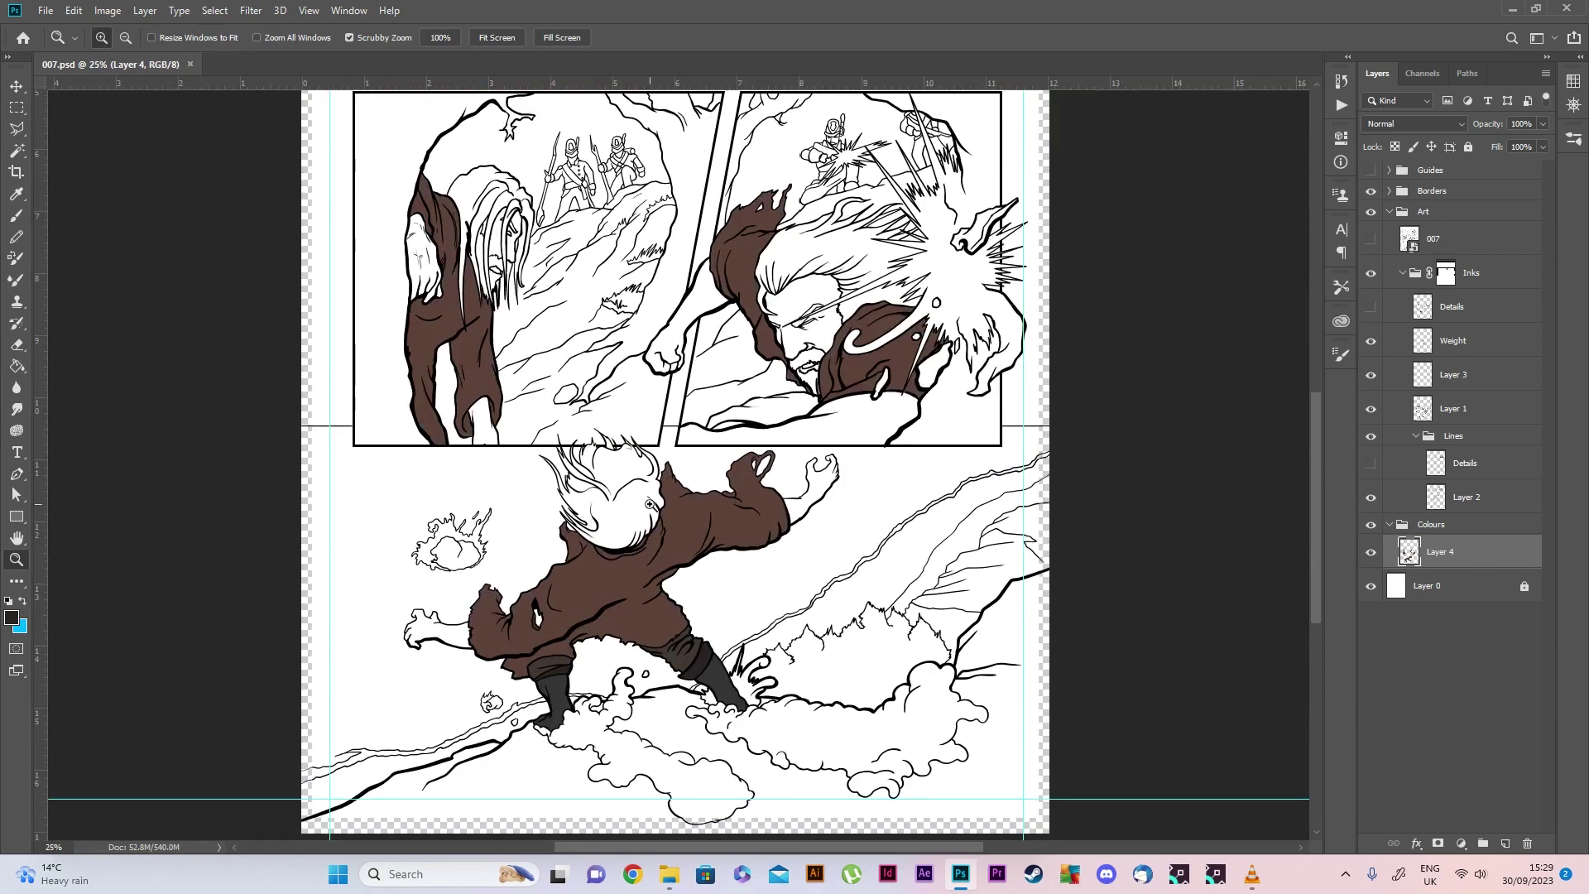
click(559, 633)
click(547, 625)
key(w)
scroll(422, 298, up, 6)
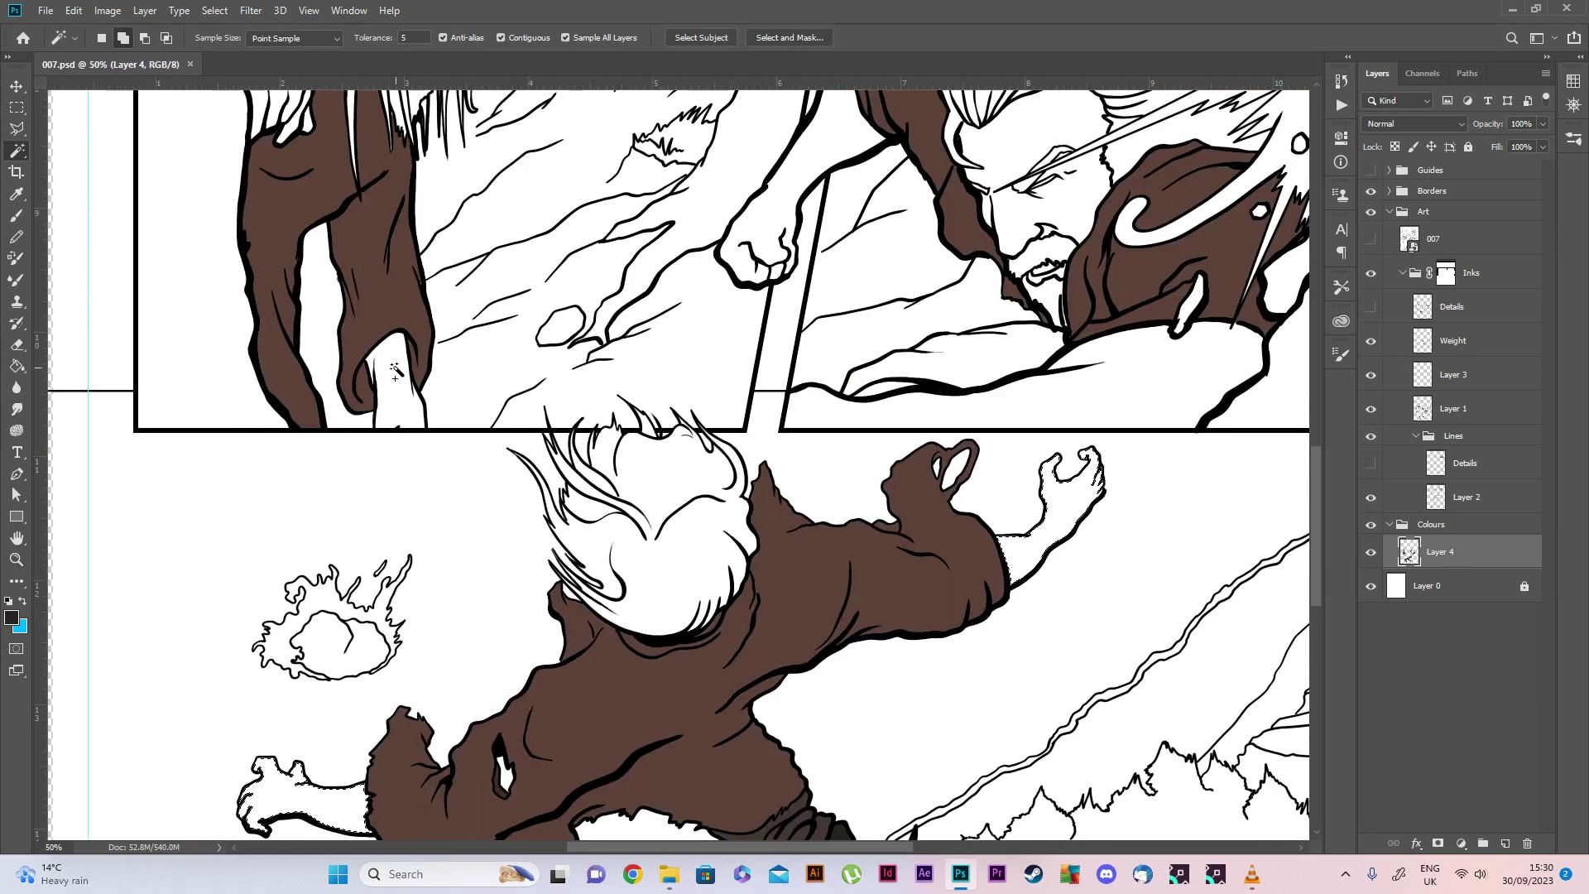
shift+click(422, 300)
shift+click(273, 331)
shift+click(290, 385)
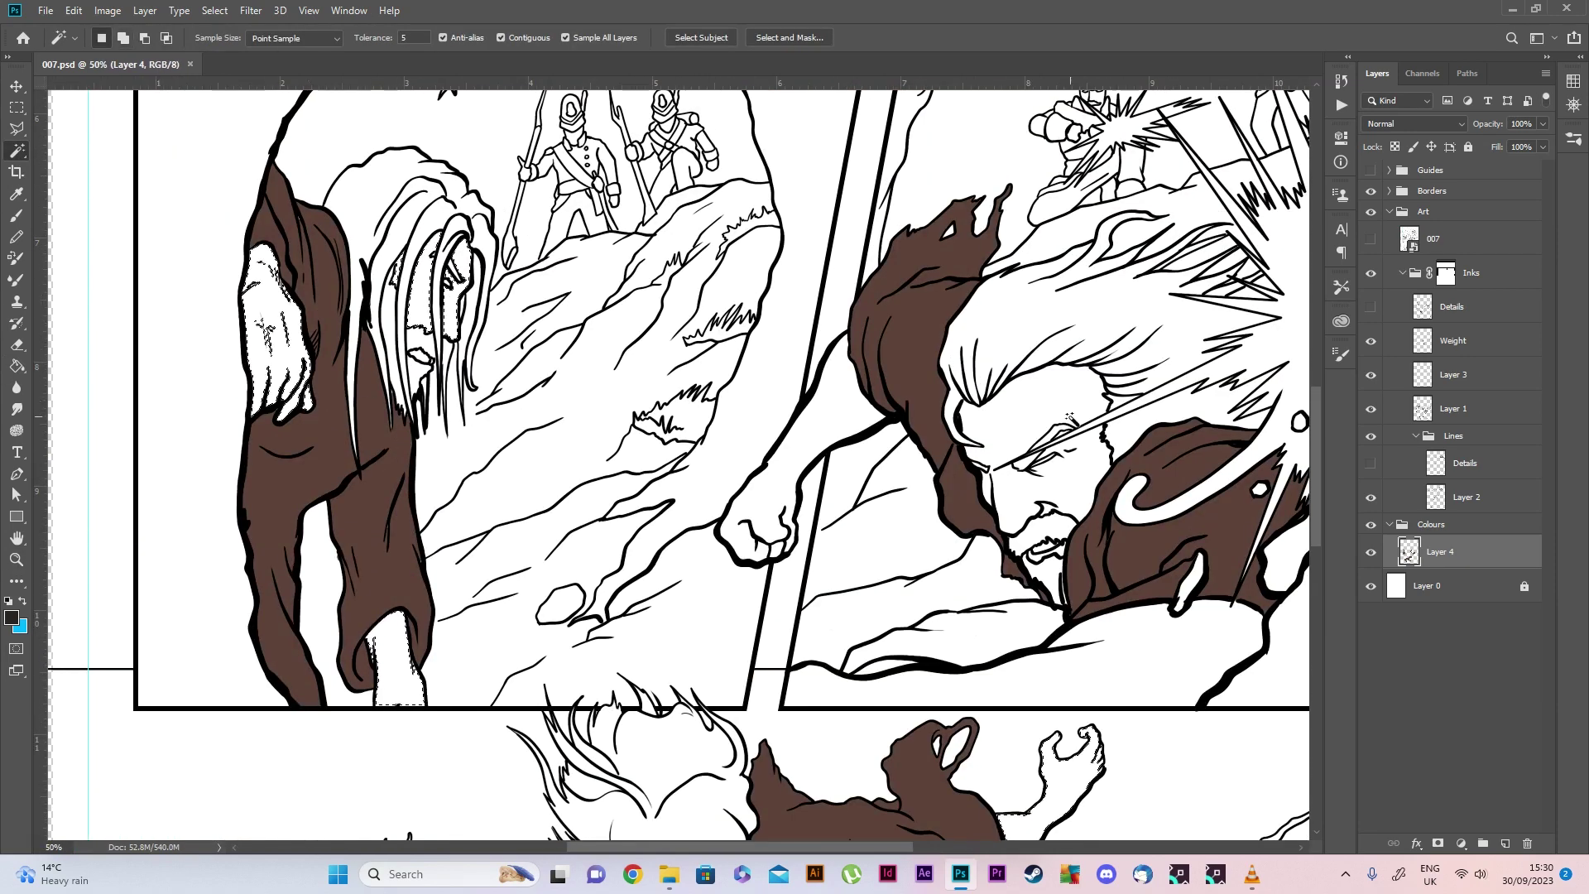
Add the face and arms of the second middle panel's figure to the skin selection and expand it
scroll(1046, 496, up, 2)
shift+click(1047, 517)
scroll(1047, 519, down, 1)
scroll(784, 827, right, 3)
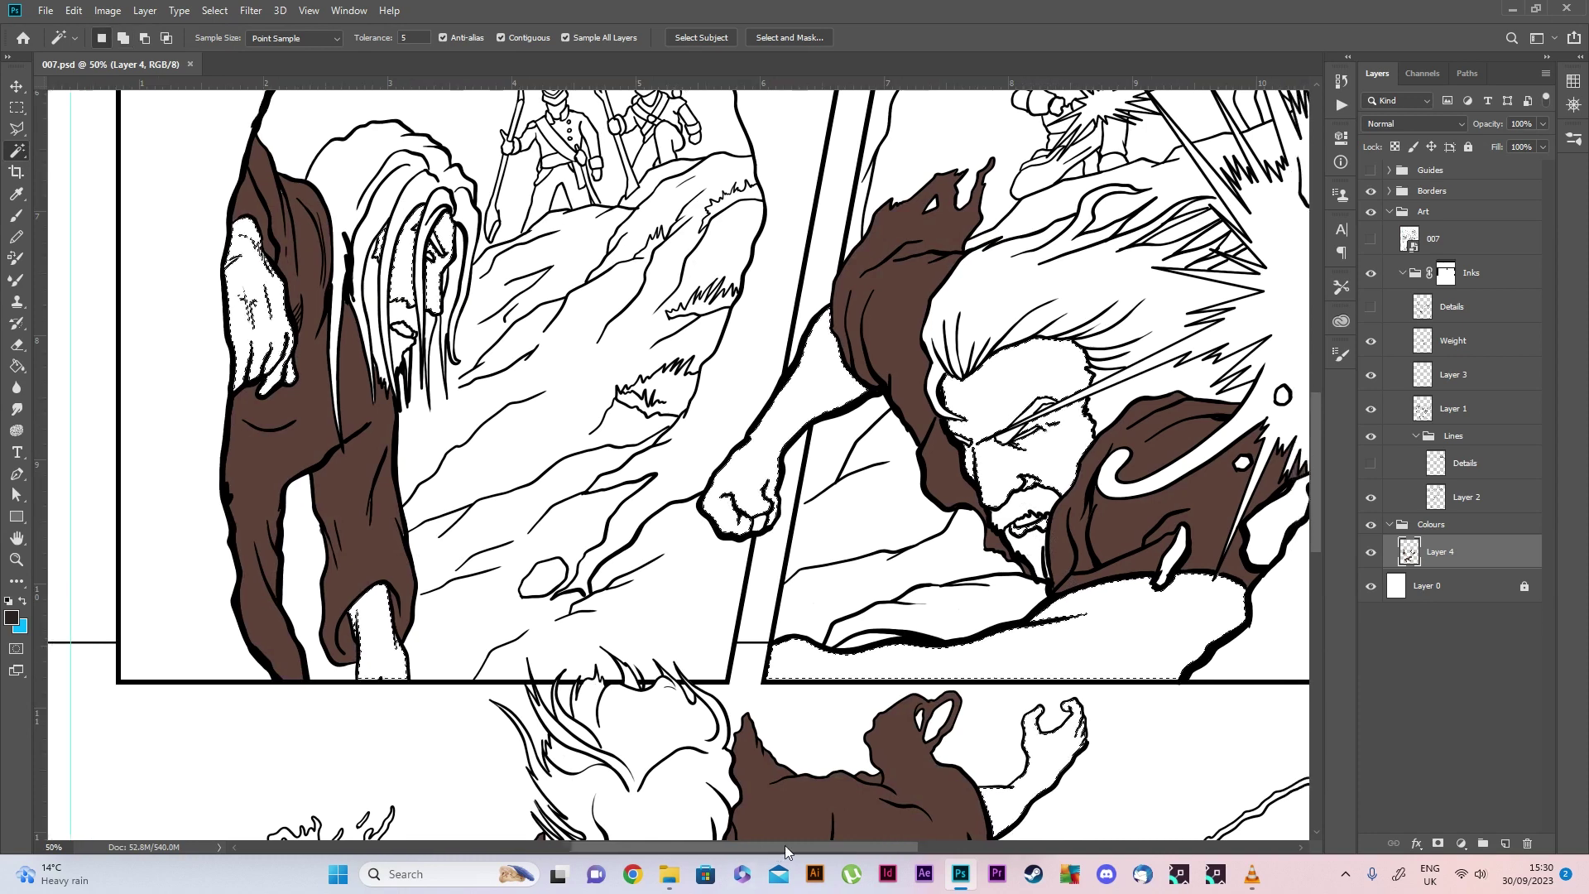
shift+click(566, 692)
key(ctrl+minus)
key(ctrl+minus)
key(ctrl+plus)
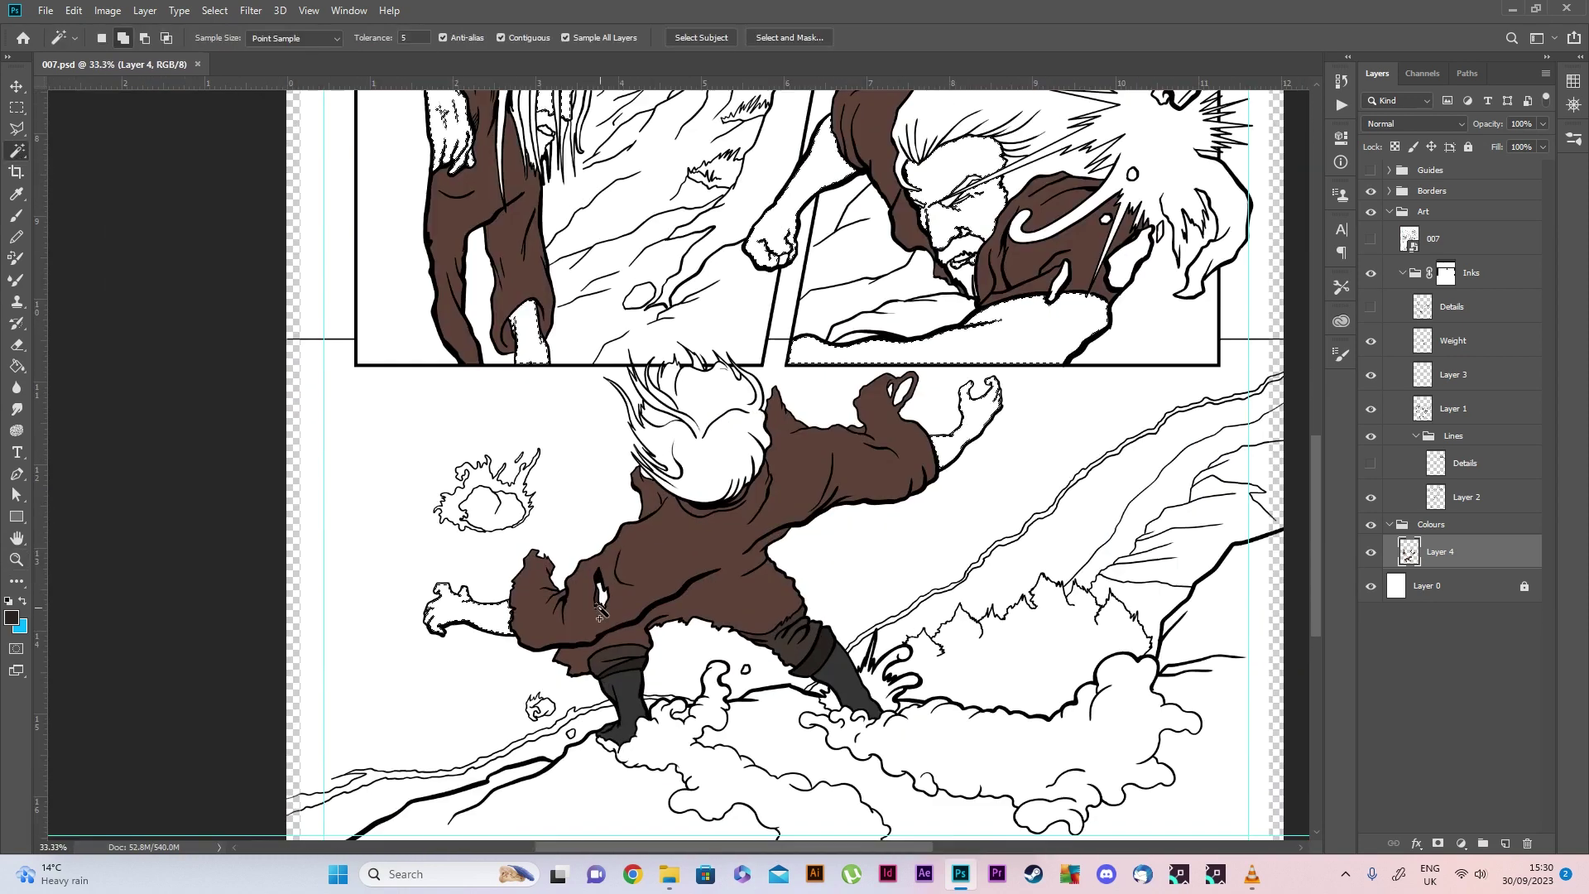
click(215, 10)
click(397, 281)
key(Return)
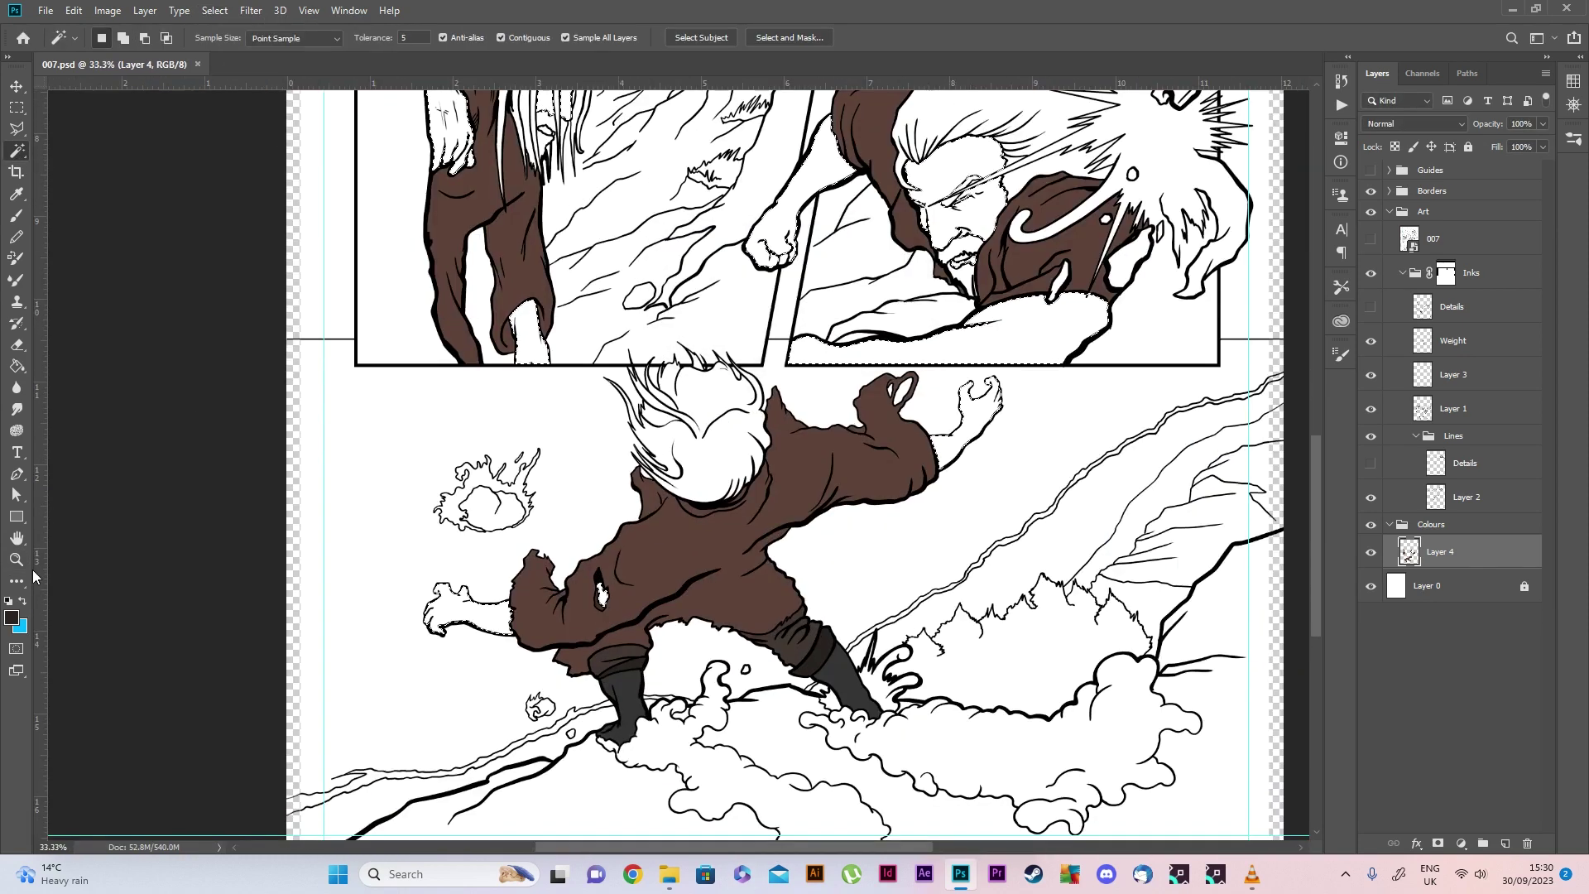
Set the foreground to a pale pinkish-brown skin tone, fill the selected skin areas on Layer 4 and deselect
click(11, 617)
click(1197, 187)
key(g)
key(alt+BackSpace)
scroll(778, 580, up, 3)
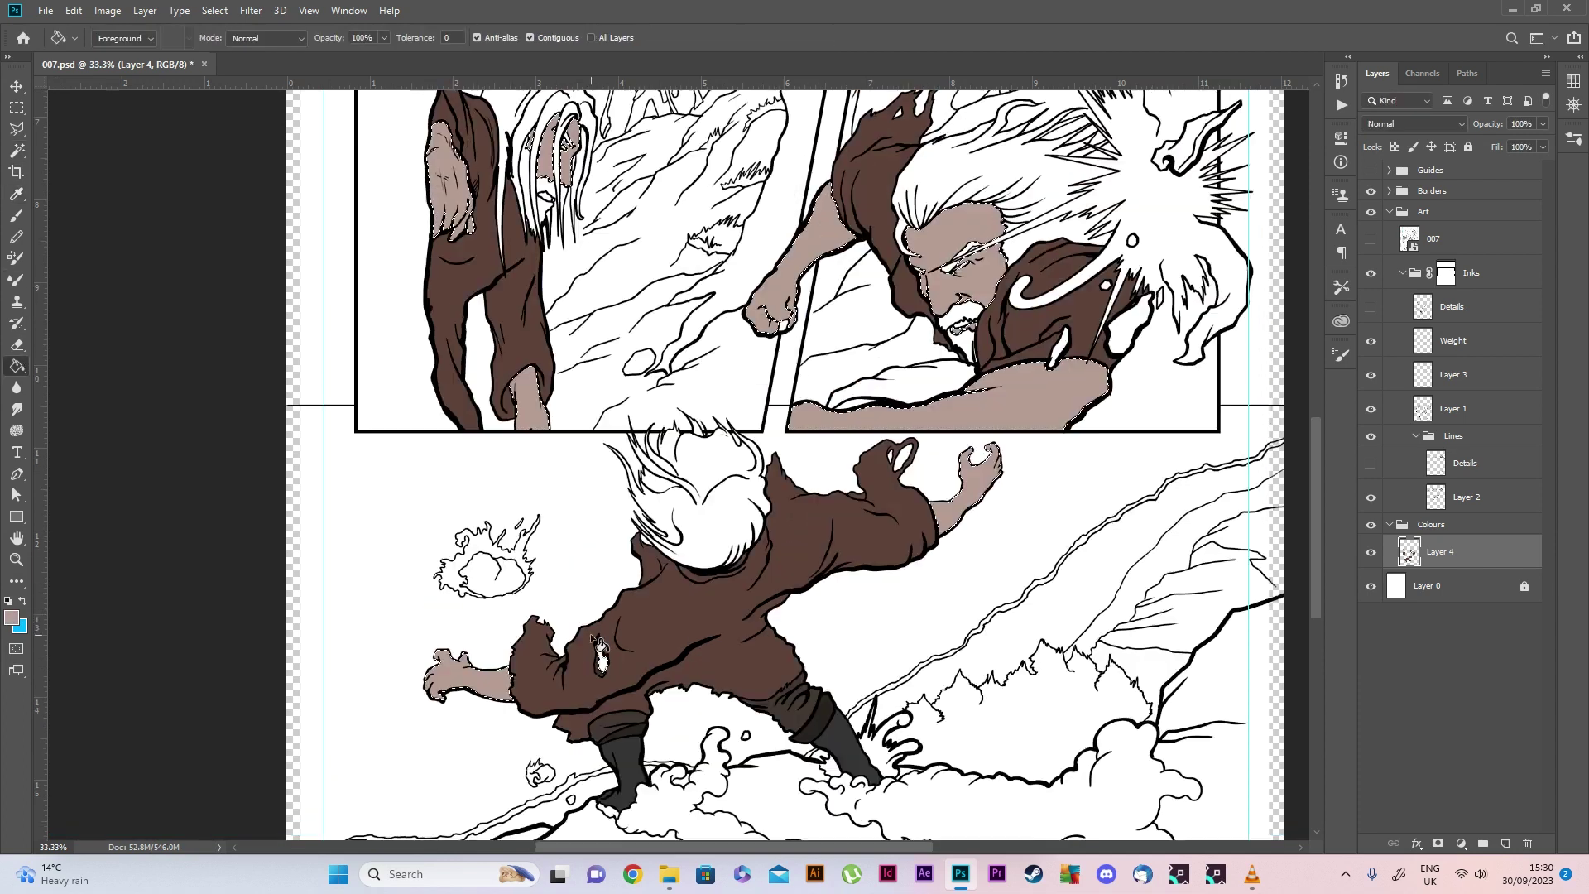
click(214, 10)
click(224, 42)
Apply a Color Overlay in bright red (e20303) to Layer 0 so uncoloured areas stand out
scroll(662, 496, down, 2)
click(1427, 585)
key(z)
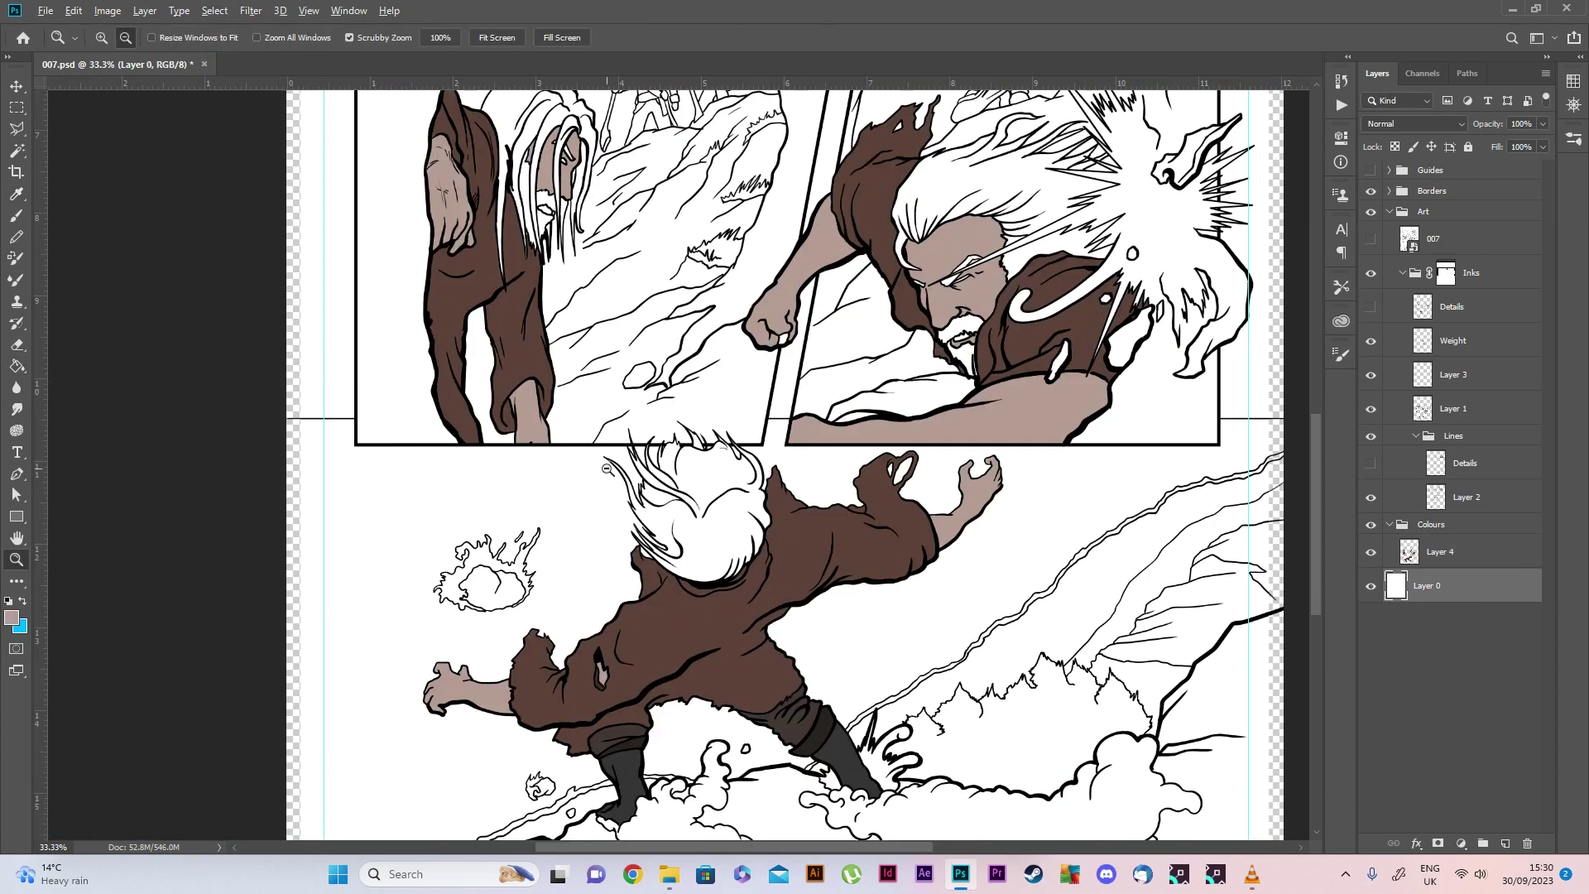
alt+click(612, 469)
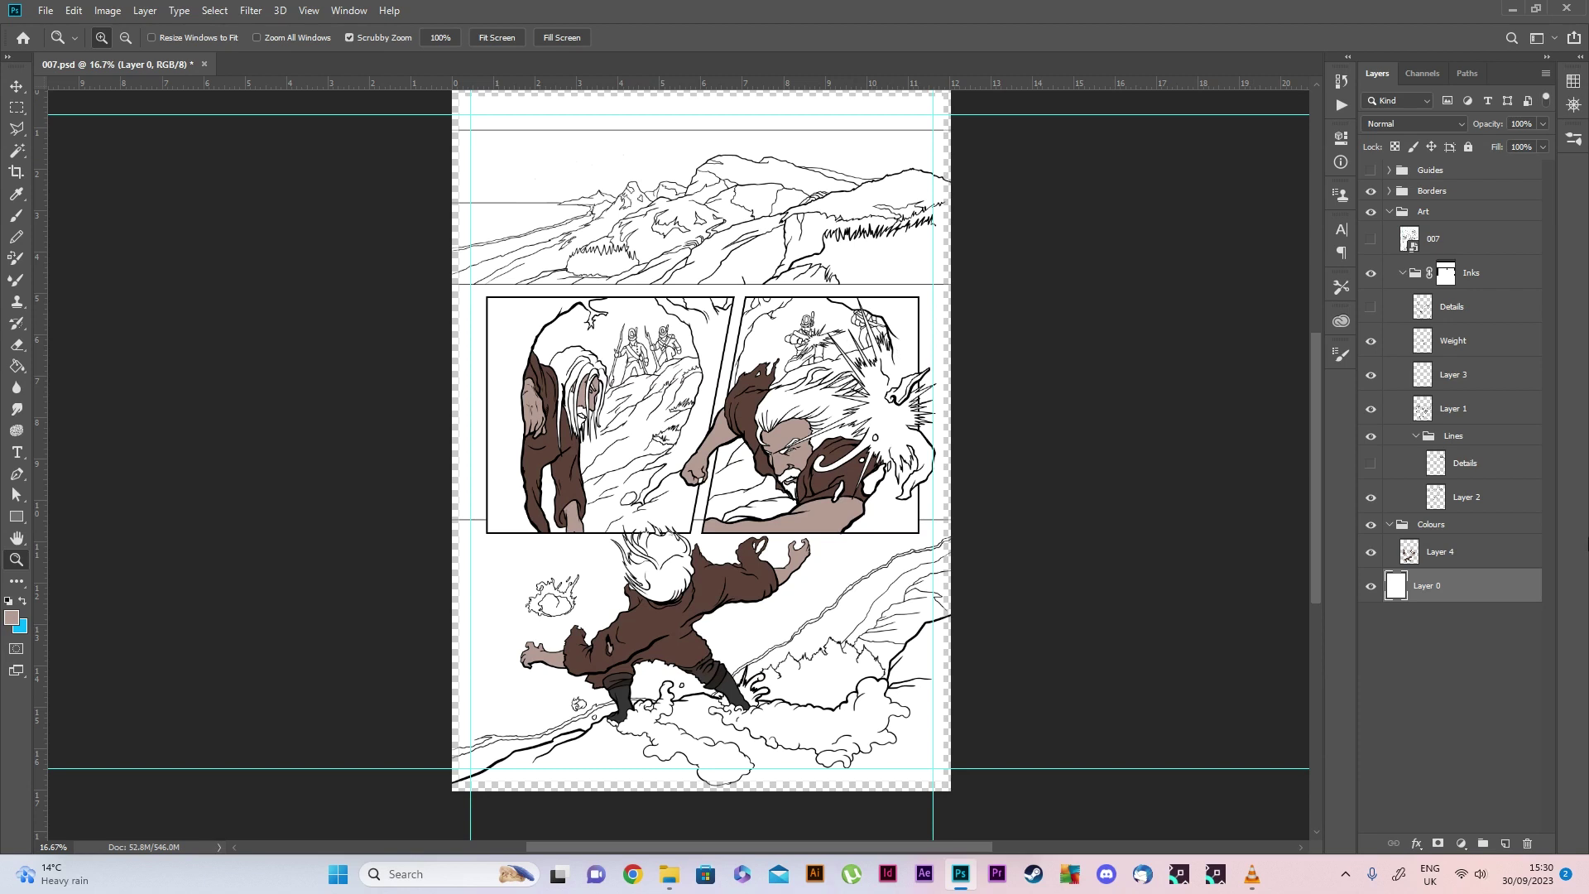
double_click(1461, 579)
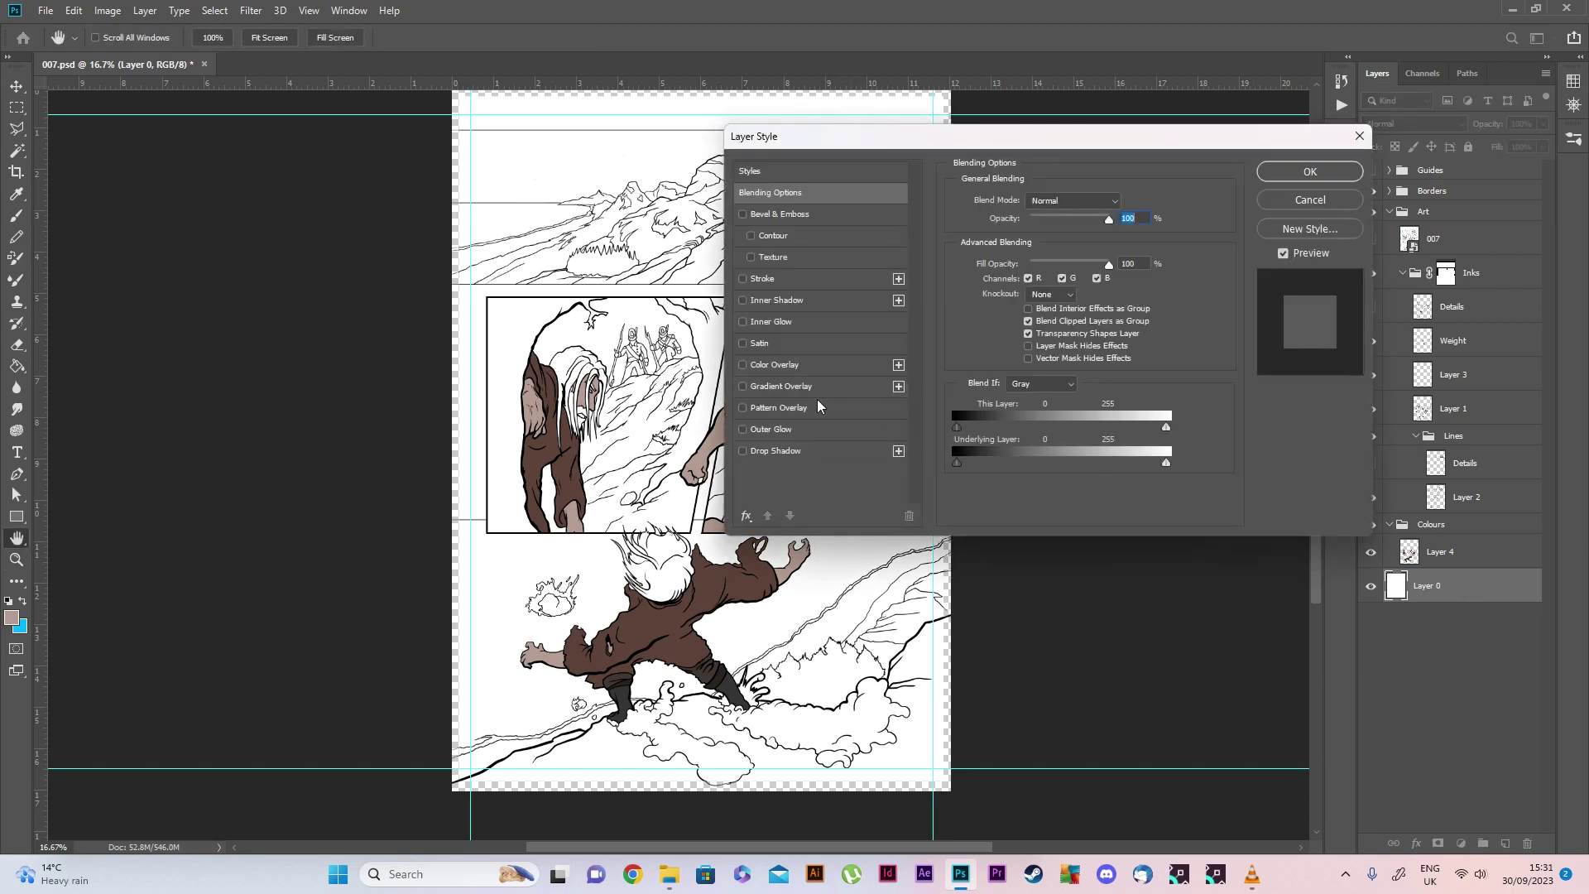
click(777, 369)
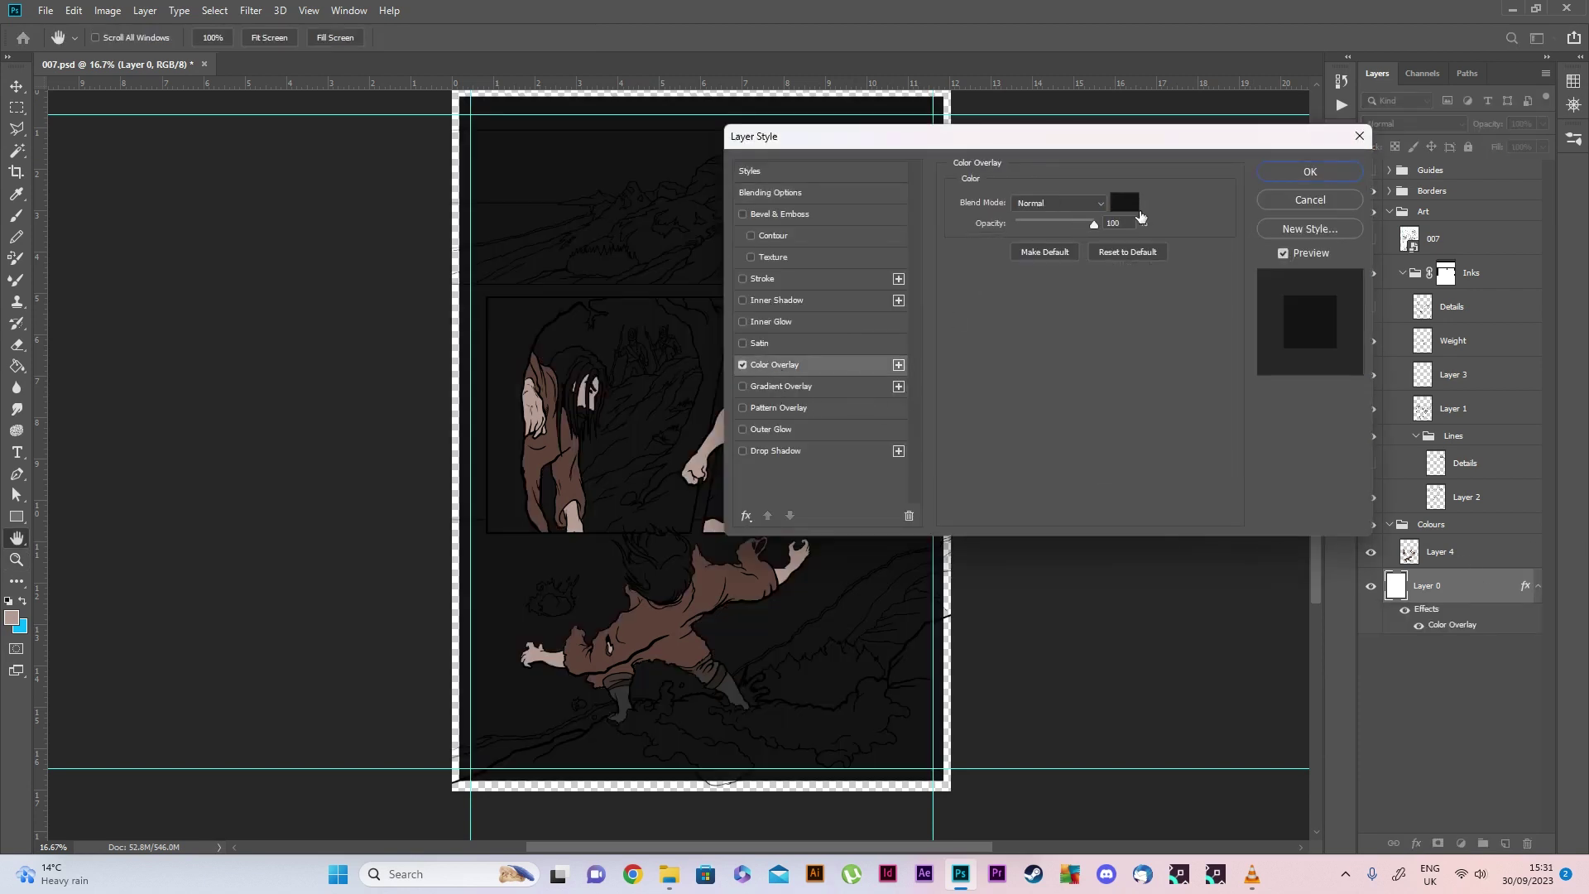
click(1125, 203)
click(1026, 203)
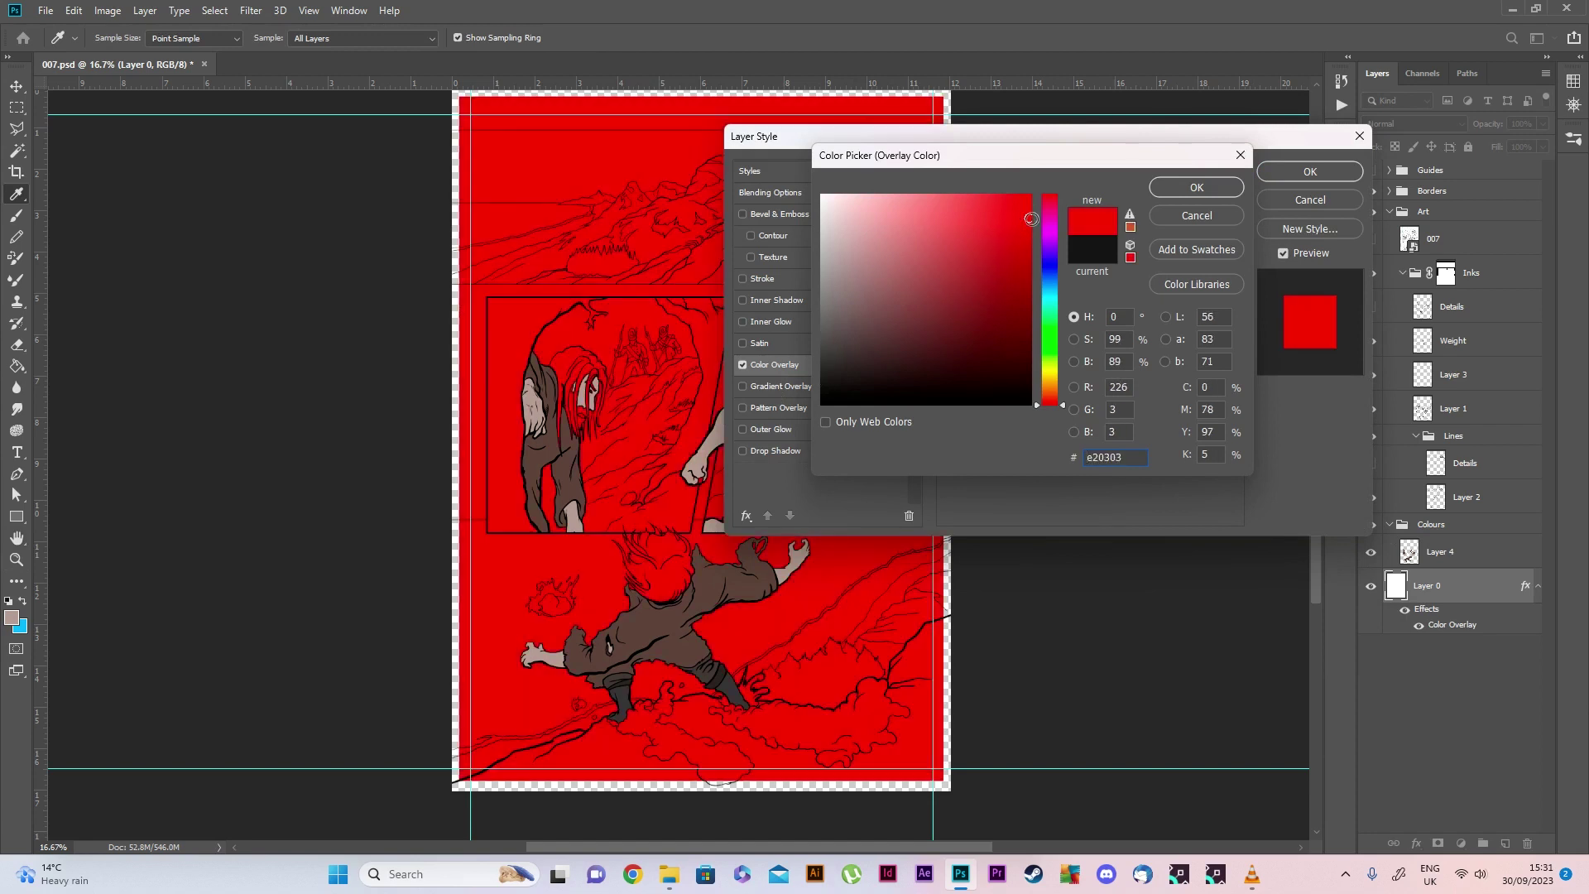
click(1225, 187)
click(1310, 173)
Inspect the figure's face, beard and fist in the second middle panel against the red for uncoloured gaps
key(z)
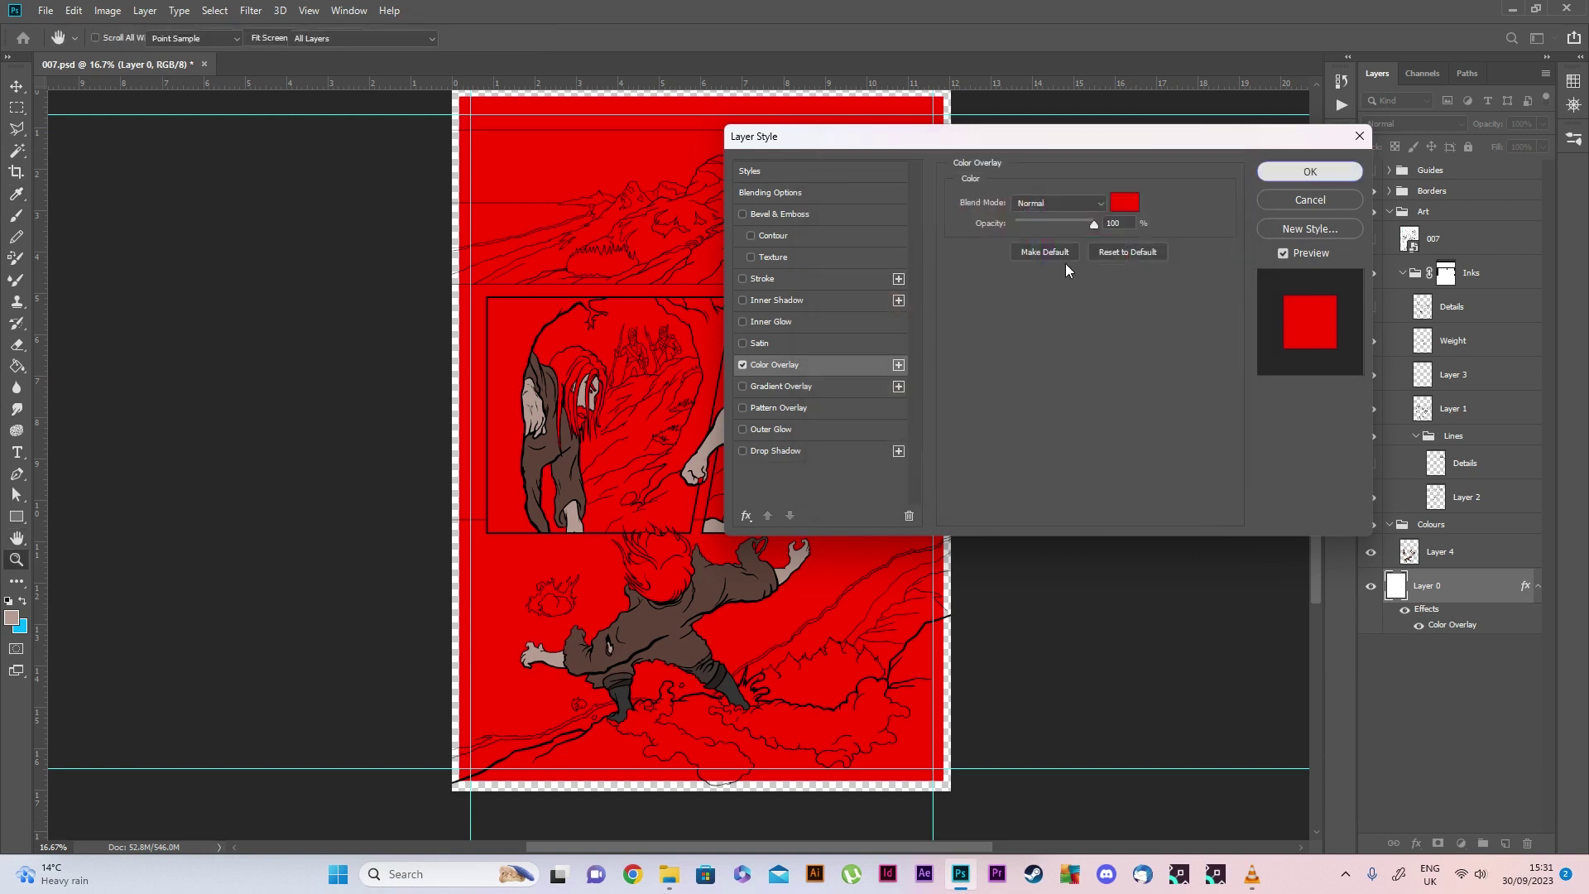
click(752, 573)
click(497, 579)
click(455, 574)
click(771, 296)
click(774, 300)
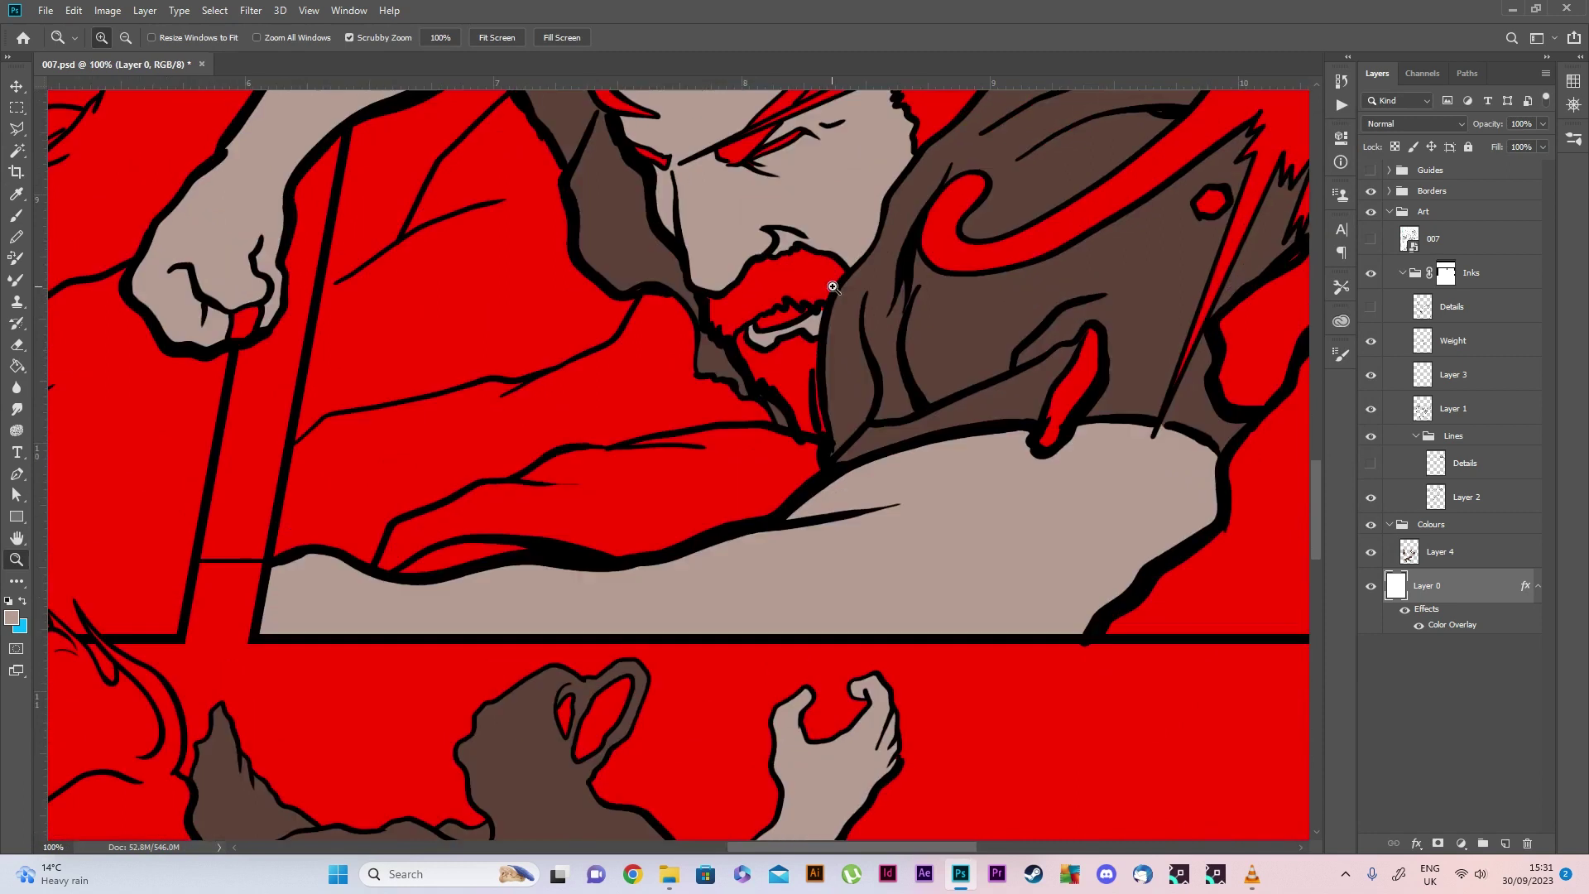
click(790, 331)
click(808, 367)
alt+click(827, 454)
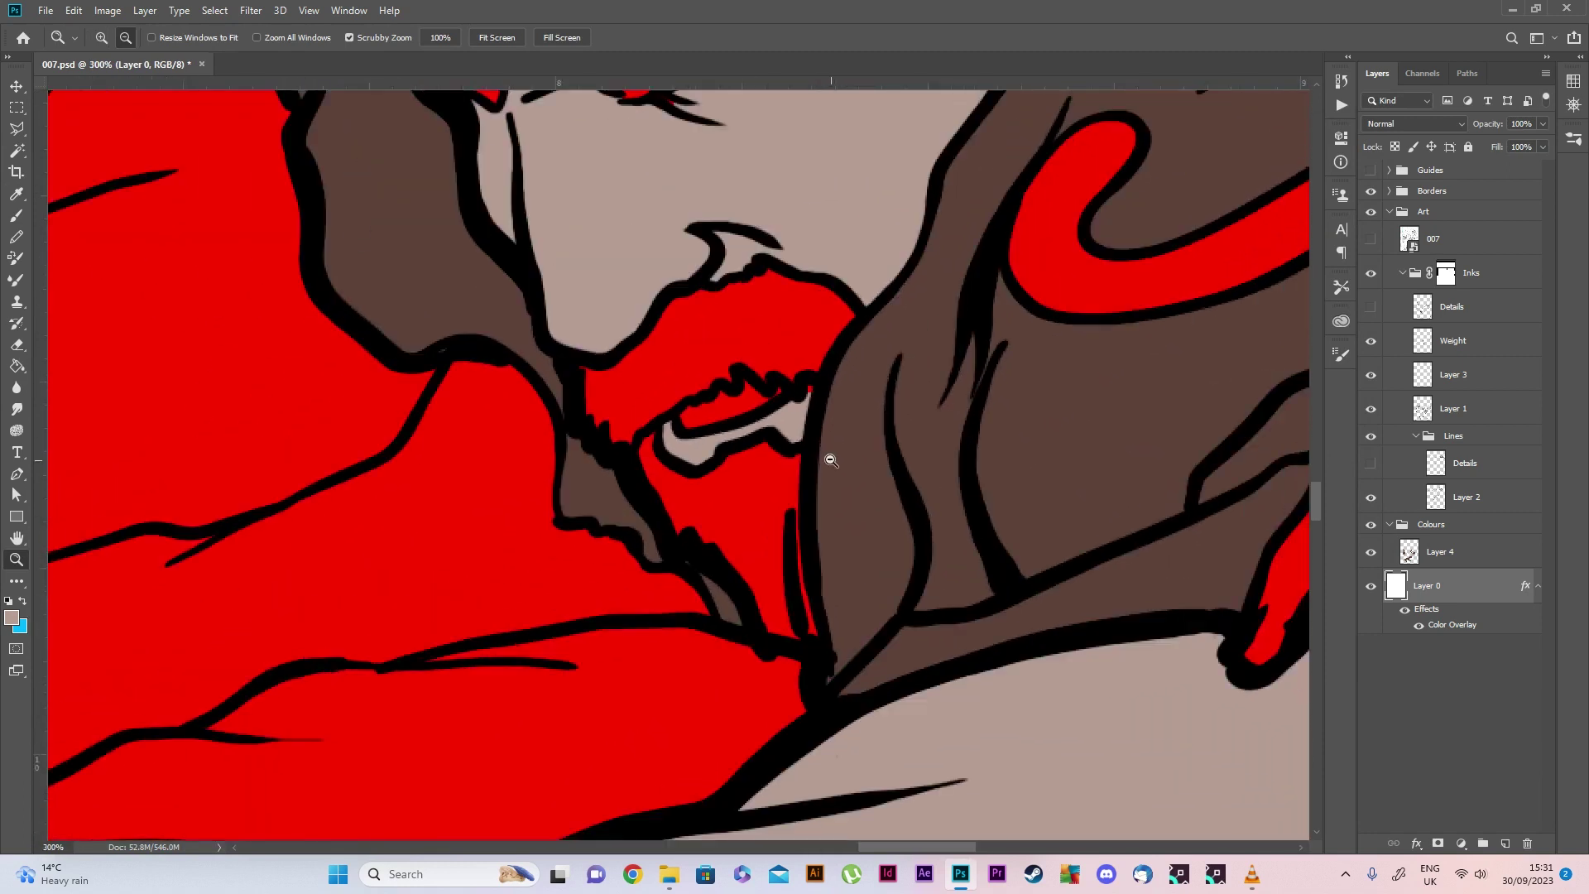
alt+click(840, 454)
alt+click(844, 454)
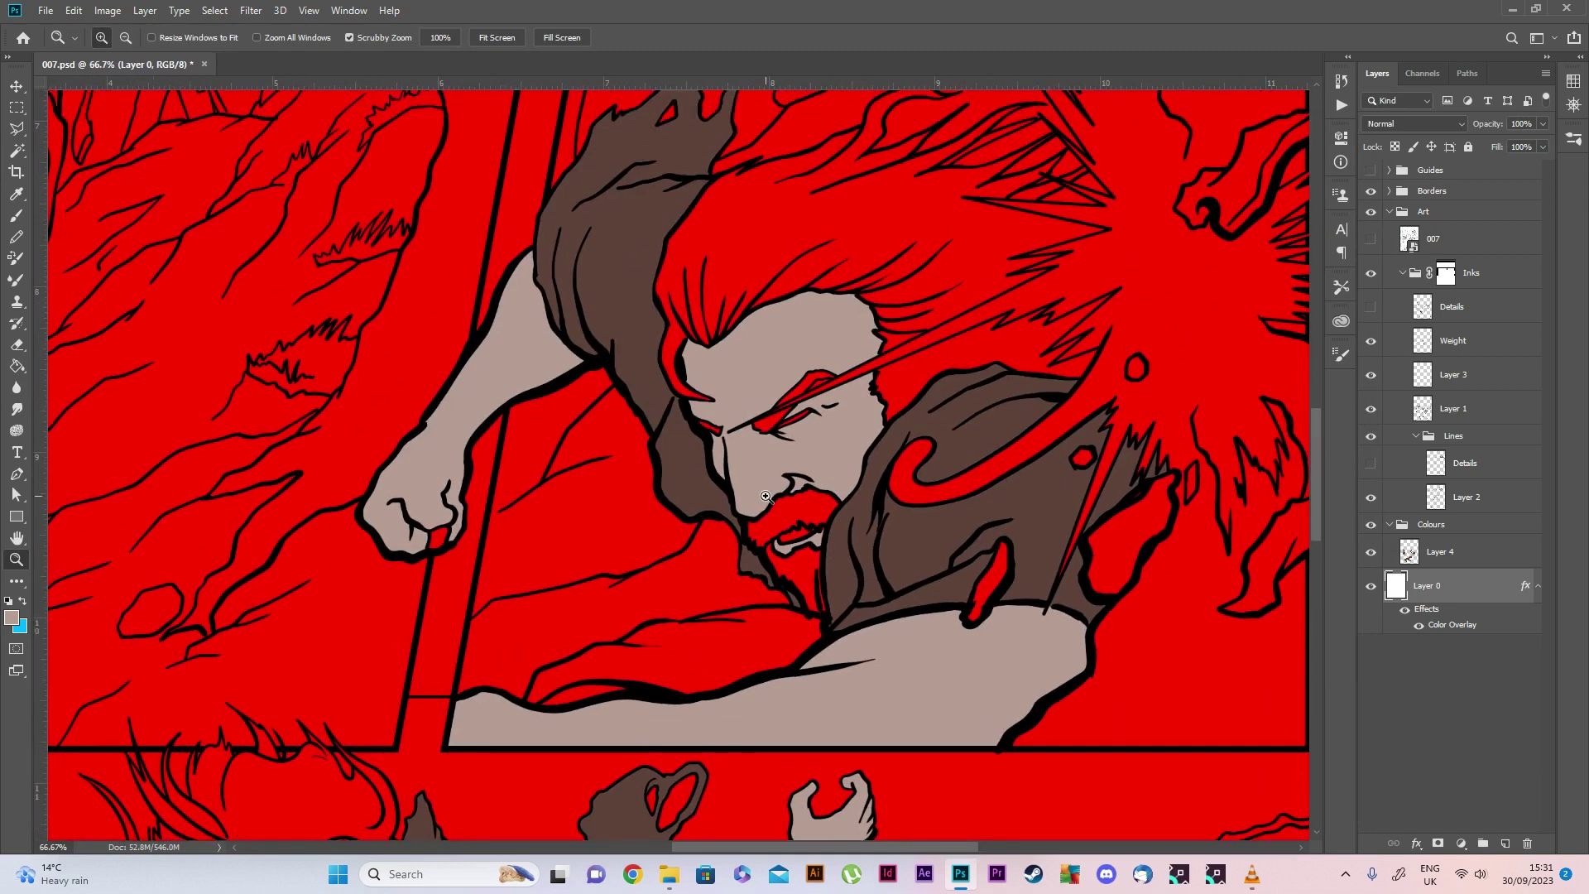
Paint the uncoloured gap in the second middle panel figure's fist with the skin tone on Layer 4
click(17, 217)
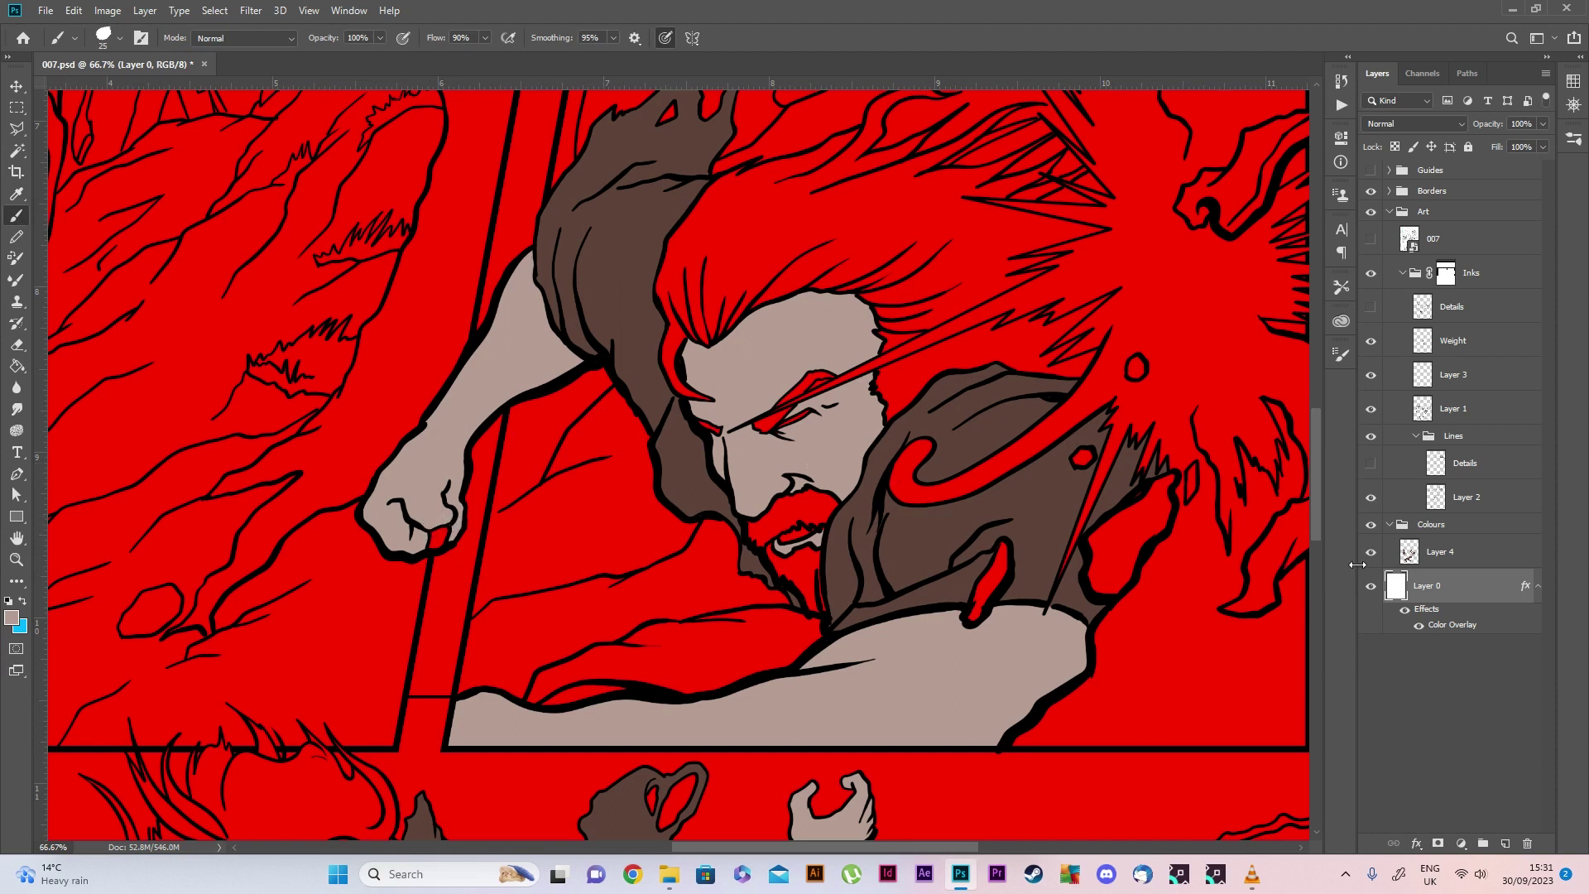
click(1458, 551)
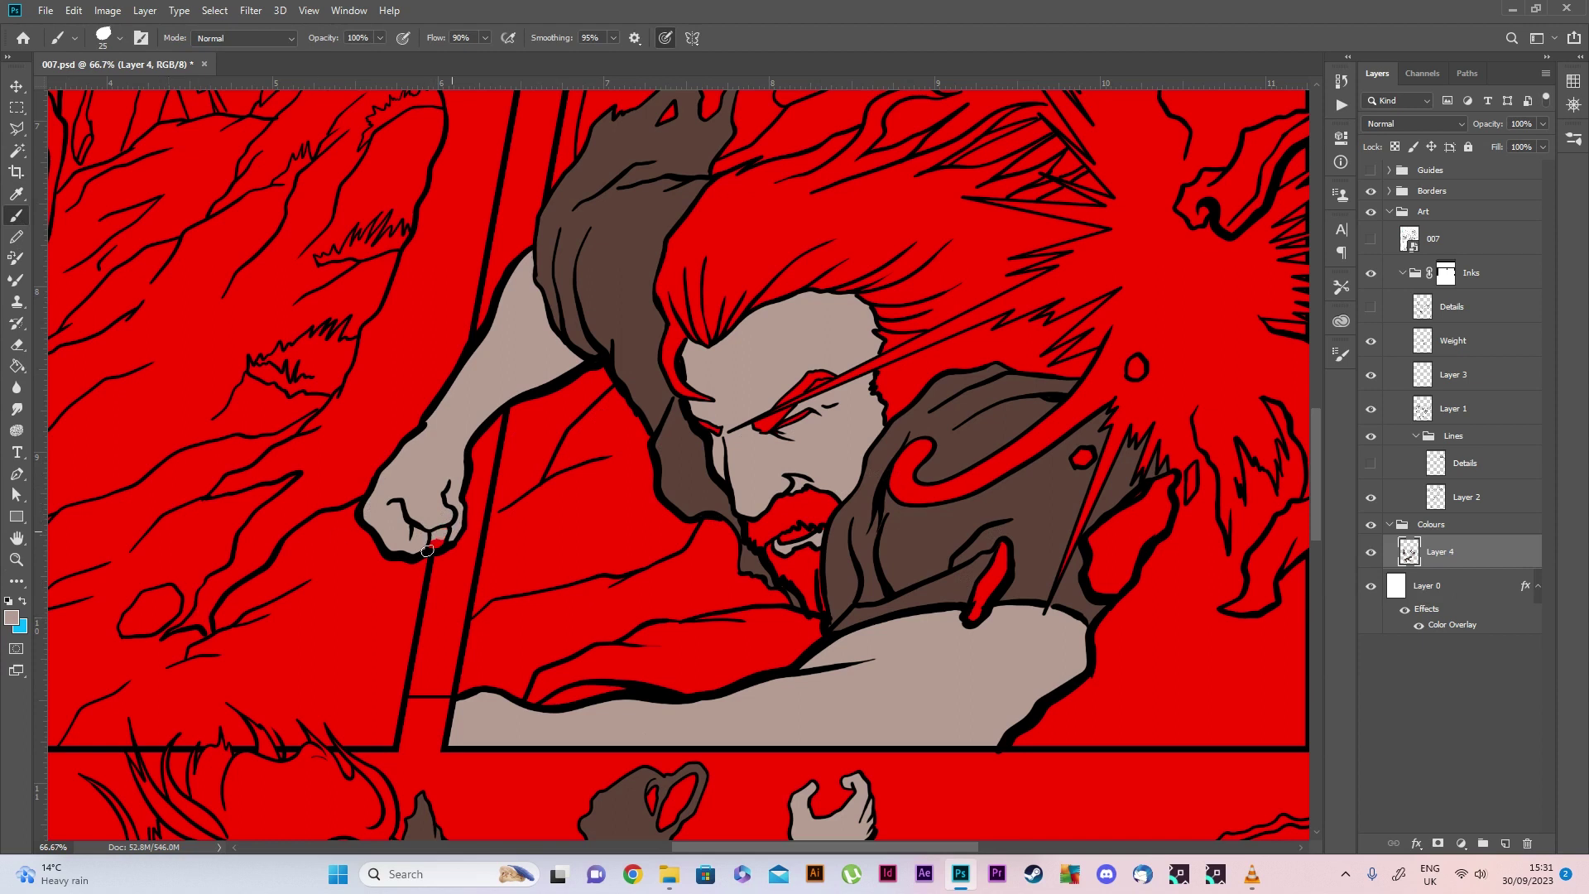
scroll(152, 305, left, 5)
scroll(152, 305, up, 3)
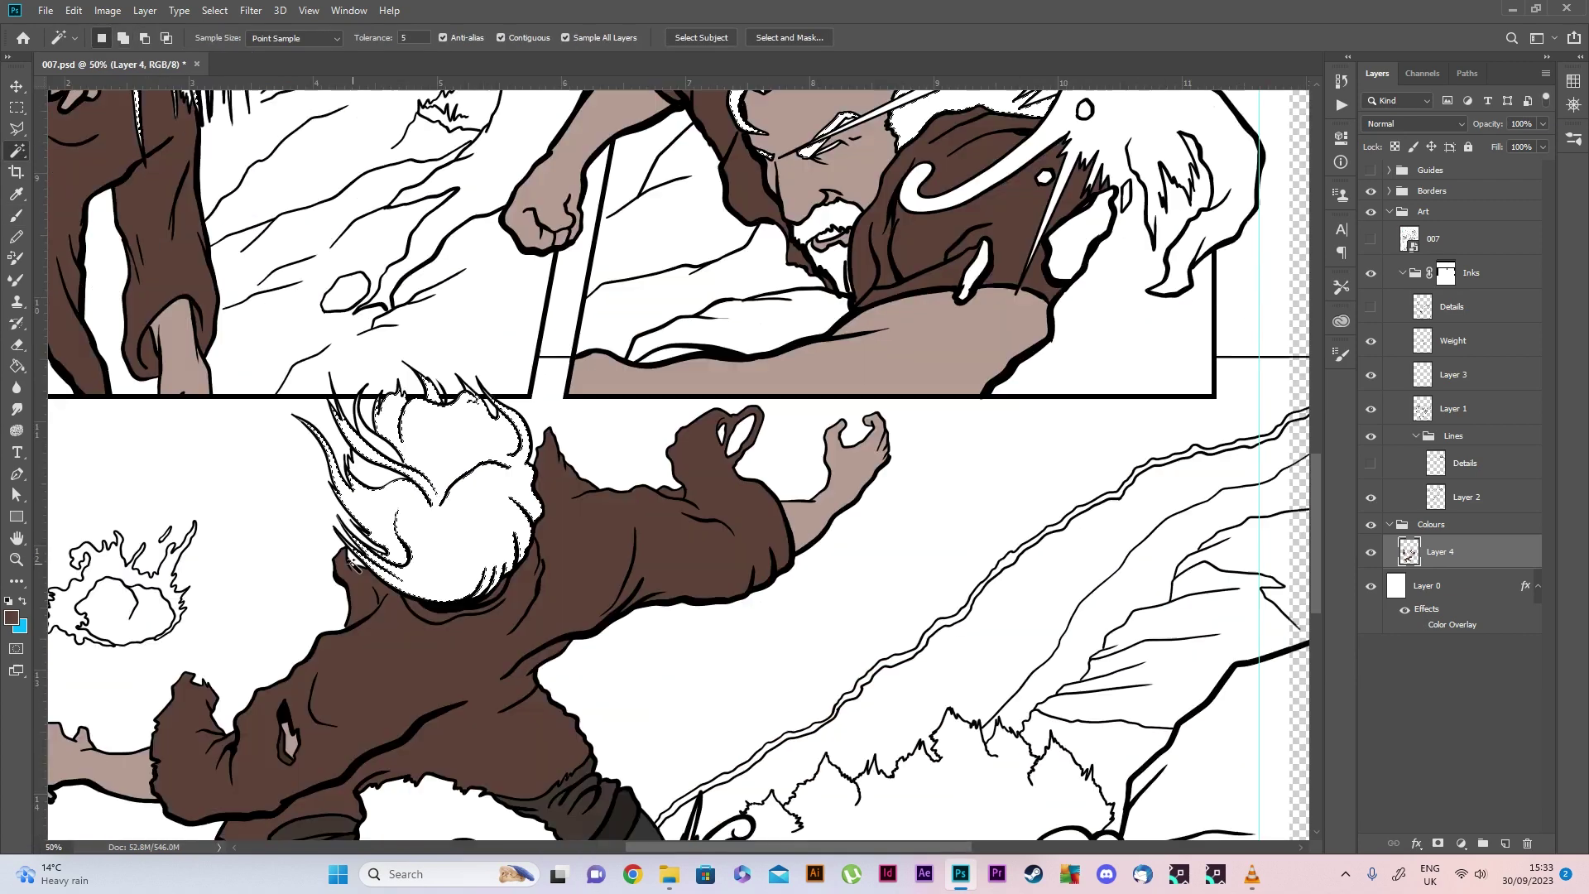
On Layer 5, fill the background soldiers' trousers with grey-brown and their jackets with red
scroll(284, 646, up, 4)
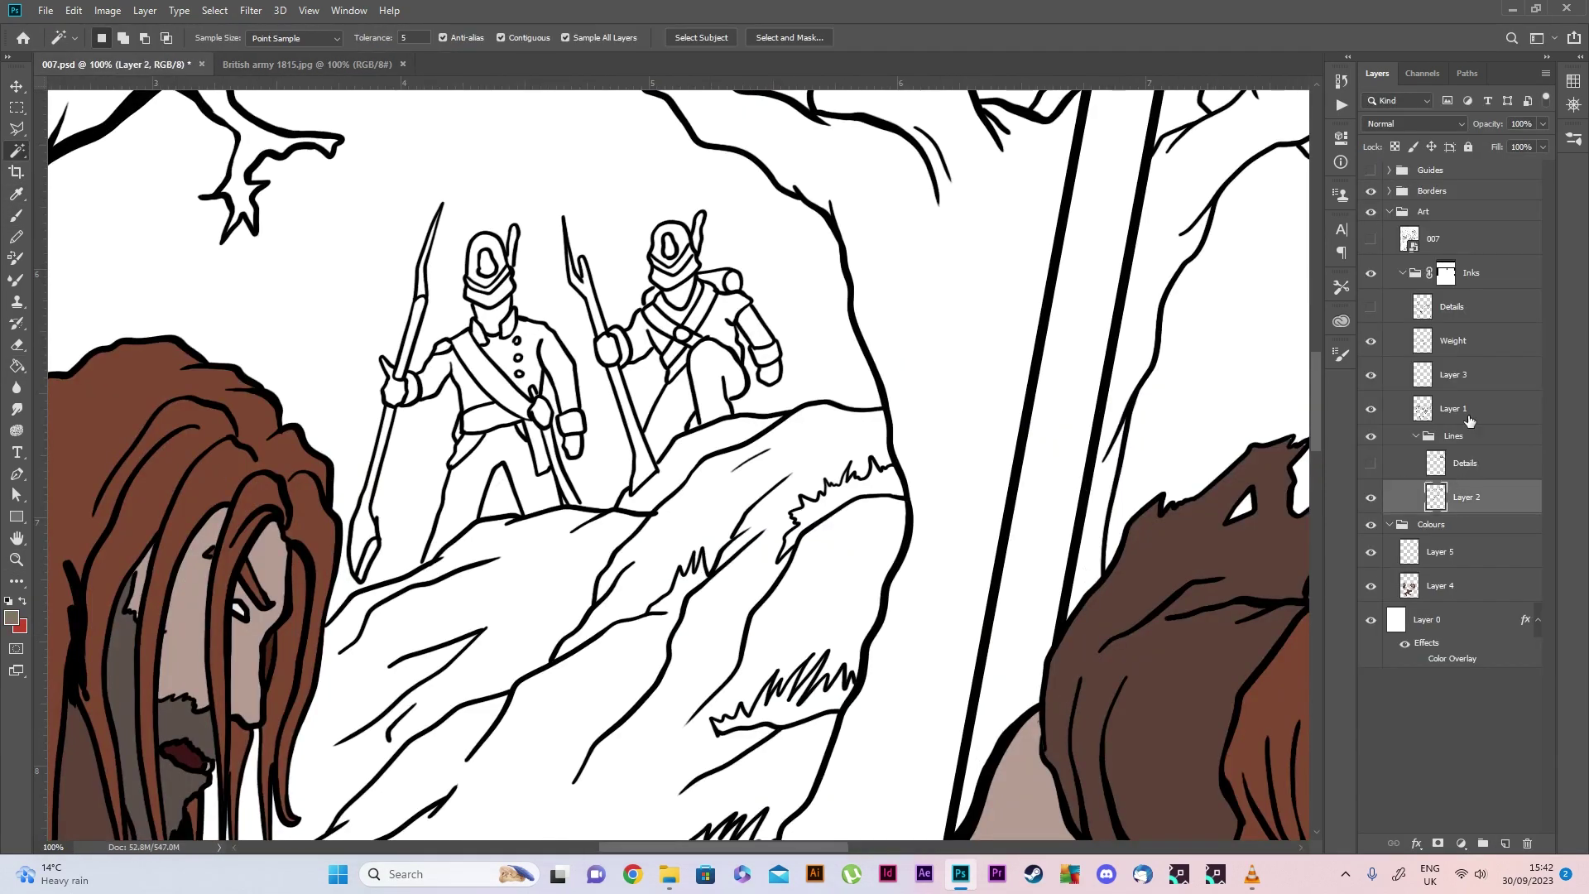
click(1440, 552)
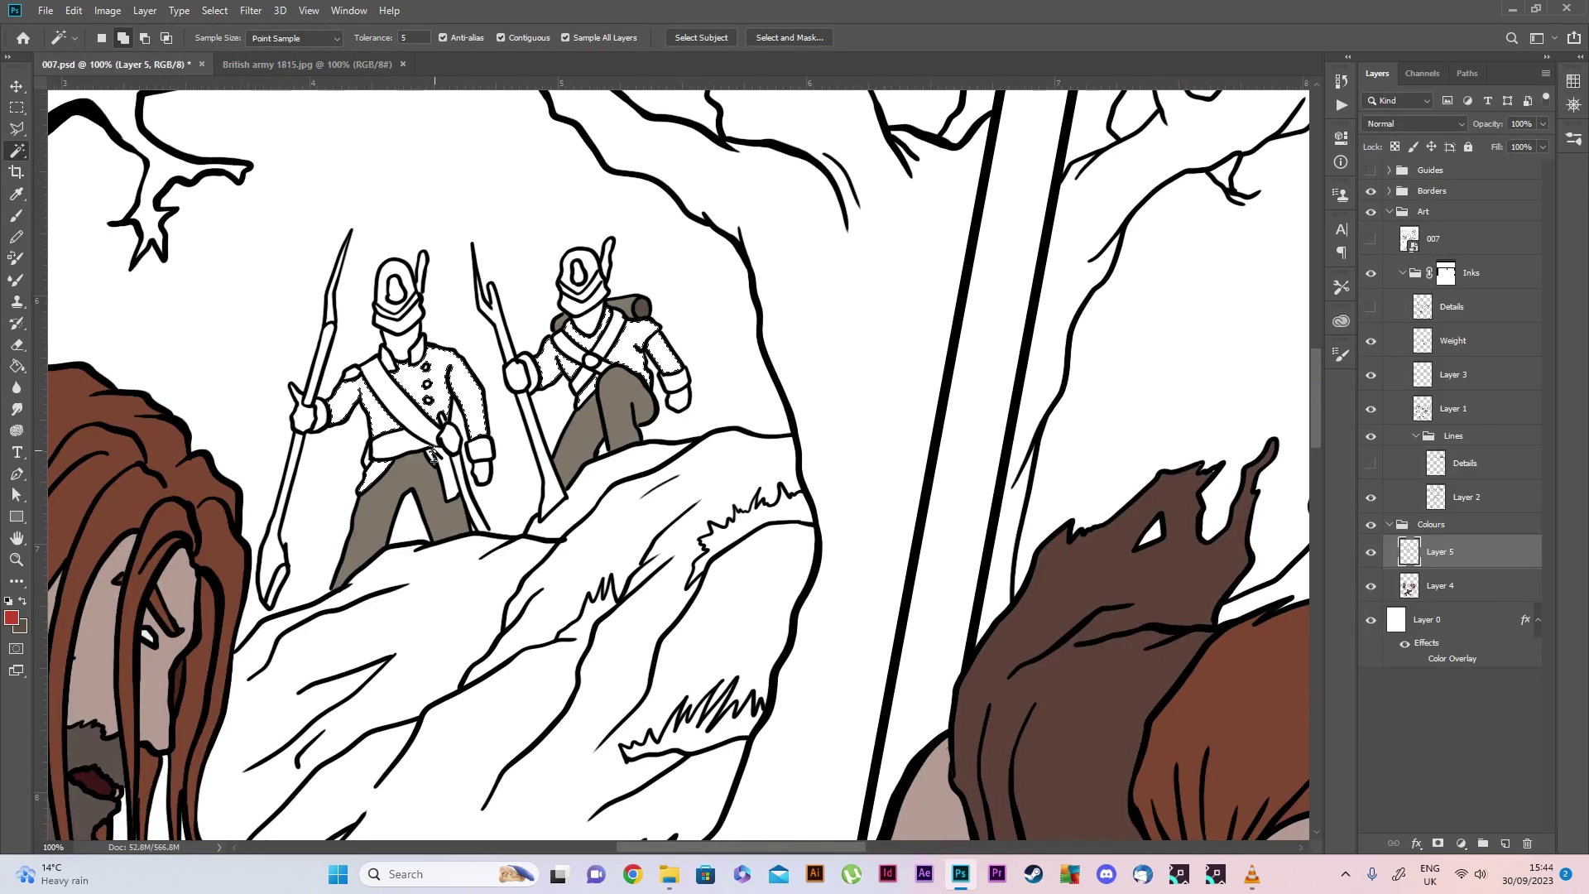
key(g)
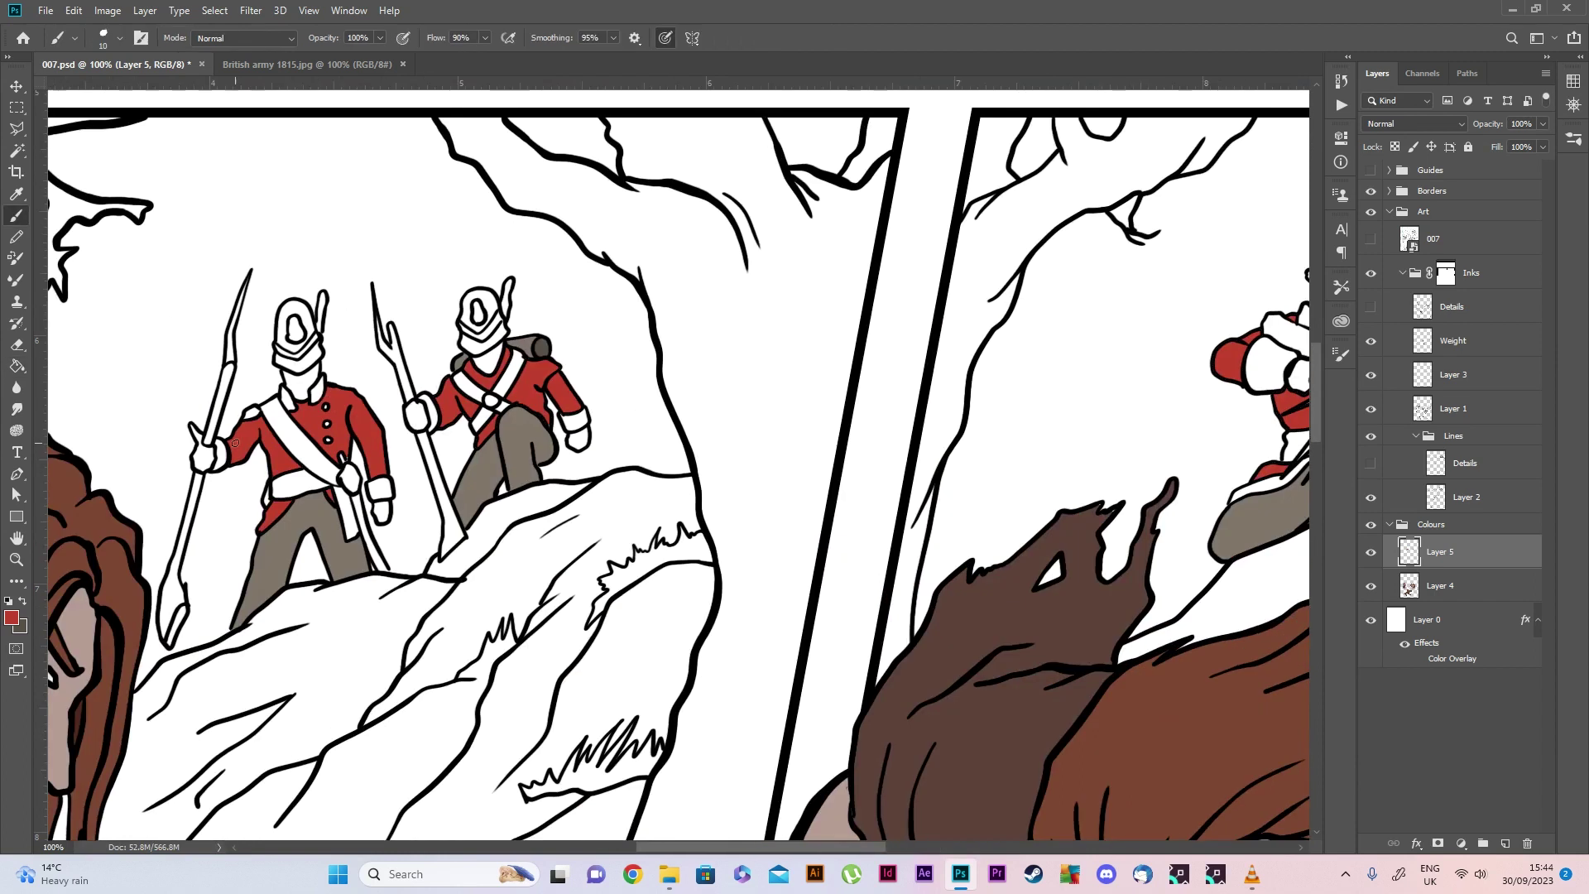
click(214, 9)
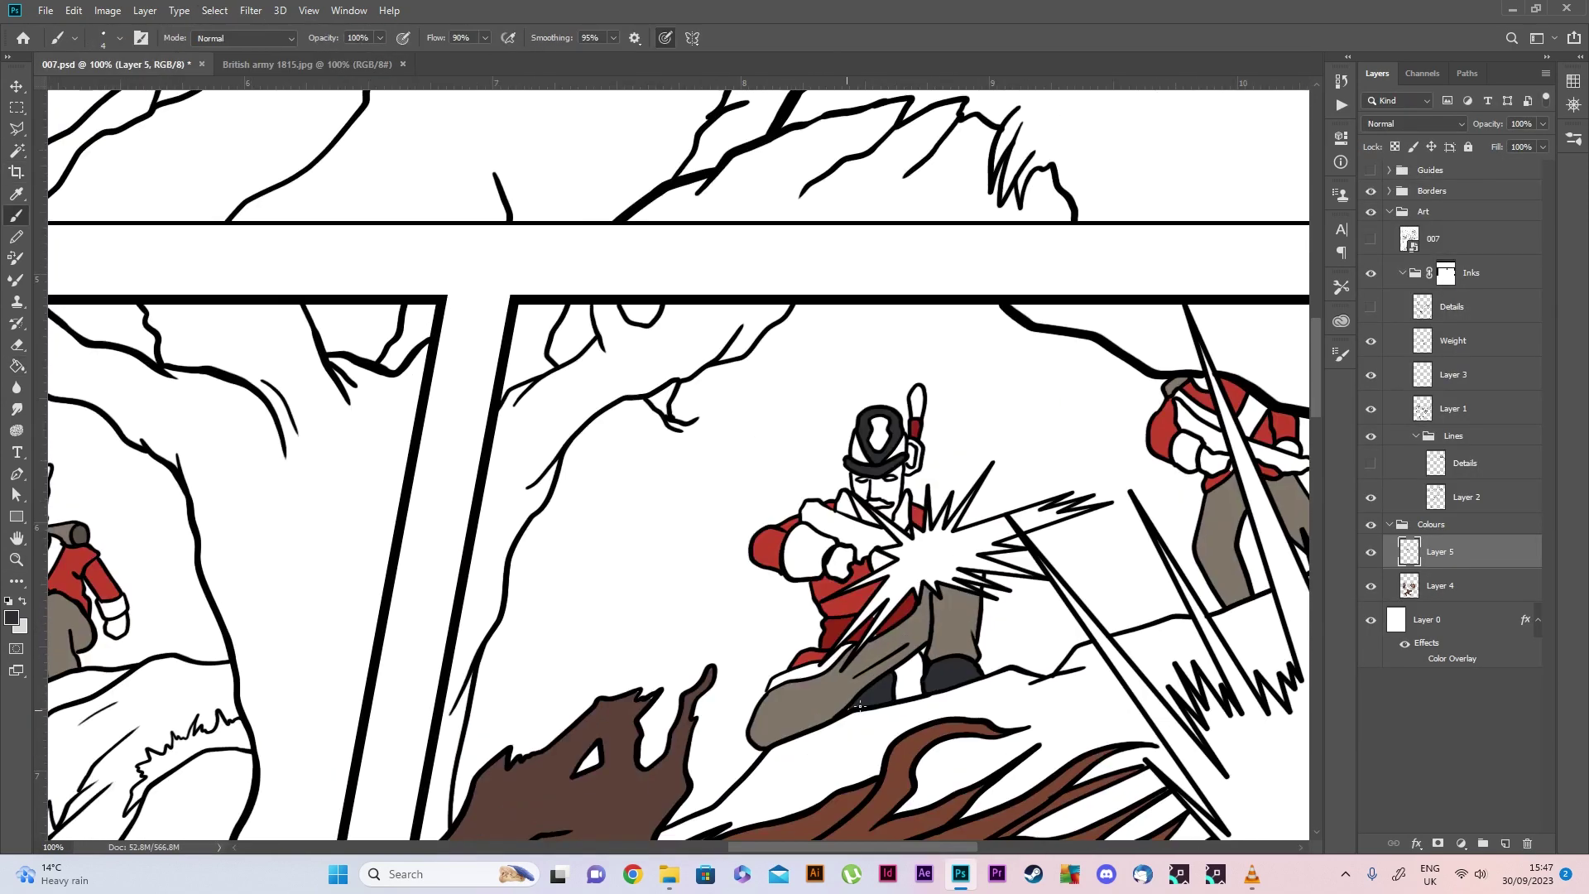
Colour the soldiers' hats dark grey, belts and cuffs light grey, sashes dark red, muskets brown and faces in a skin tone
scroll(859, 705, down, 2)
key(w)
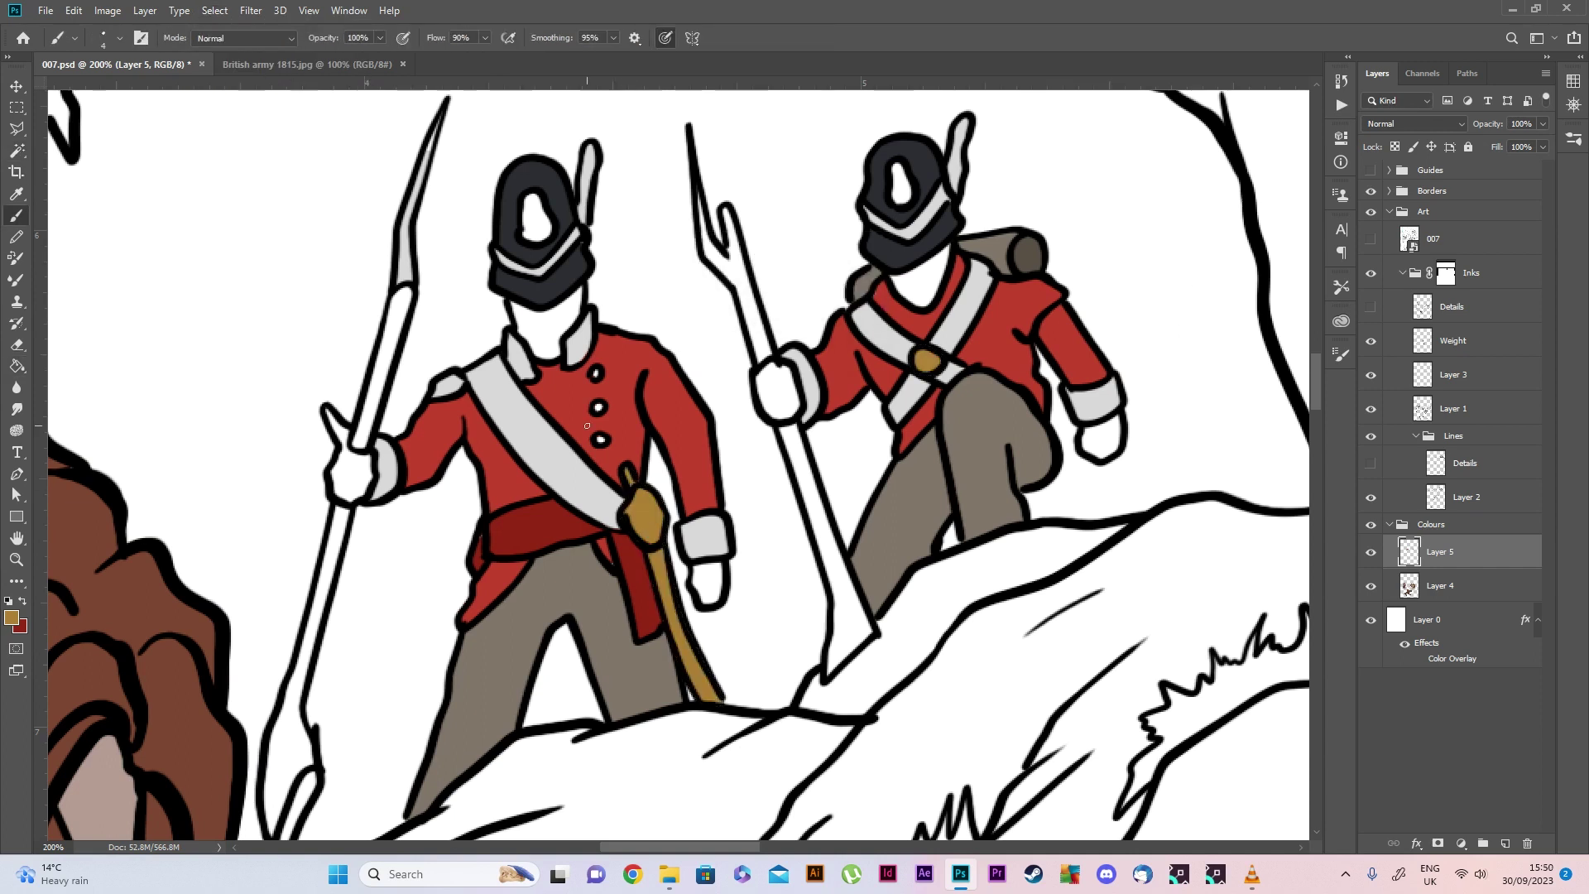
click(215, 10)
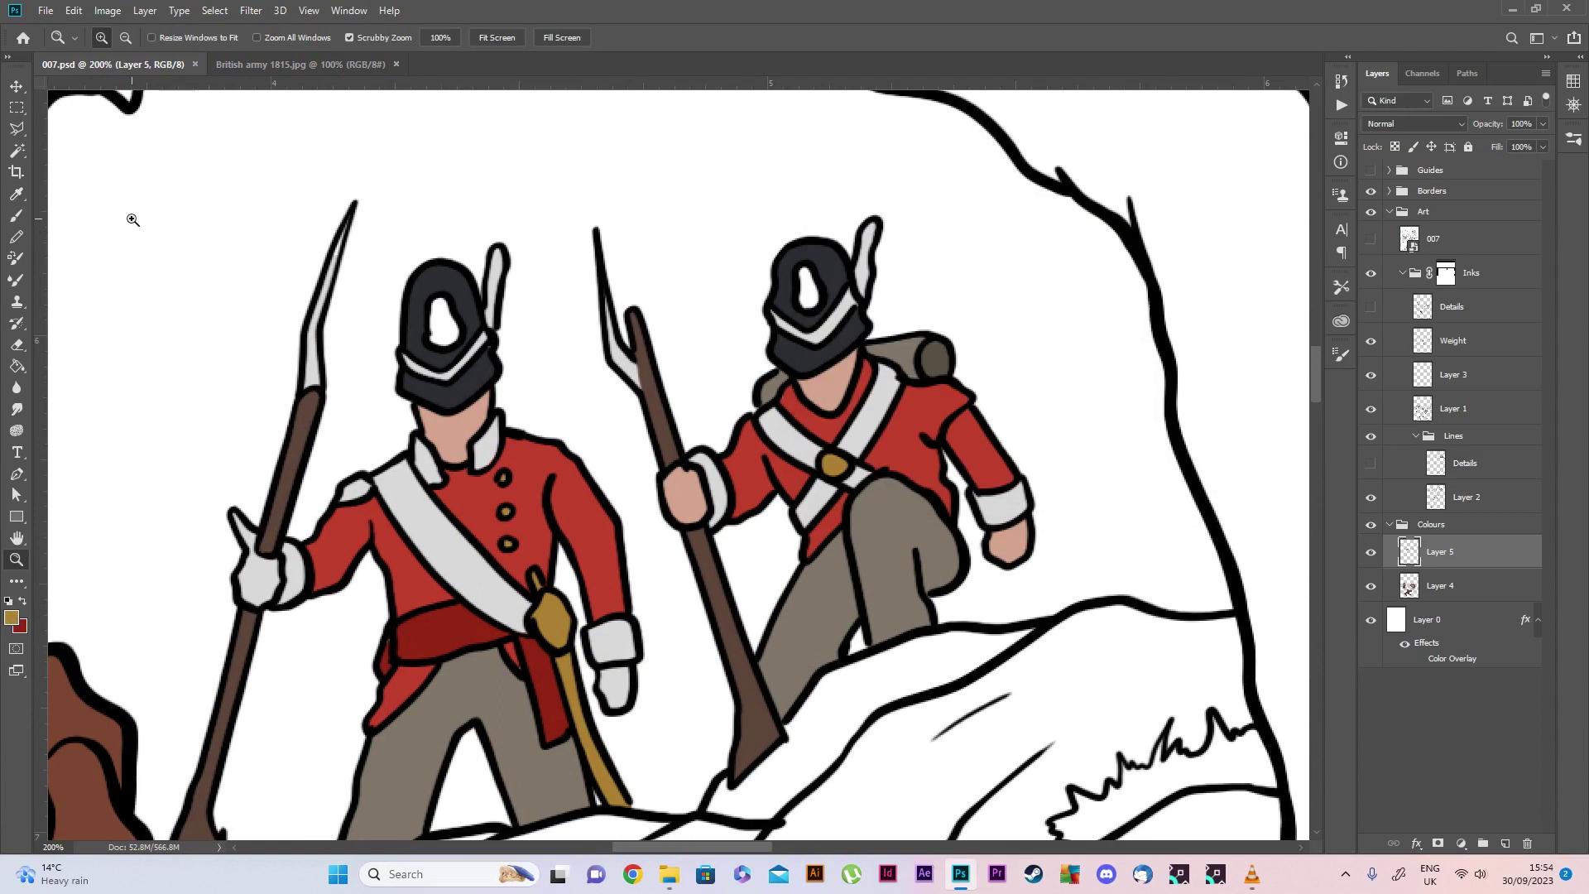
key(w)
click(214, 10)
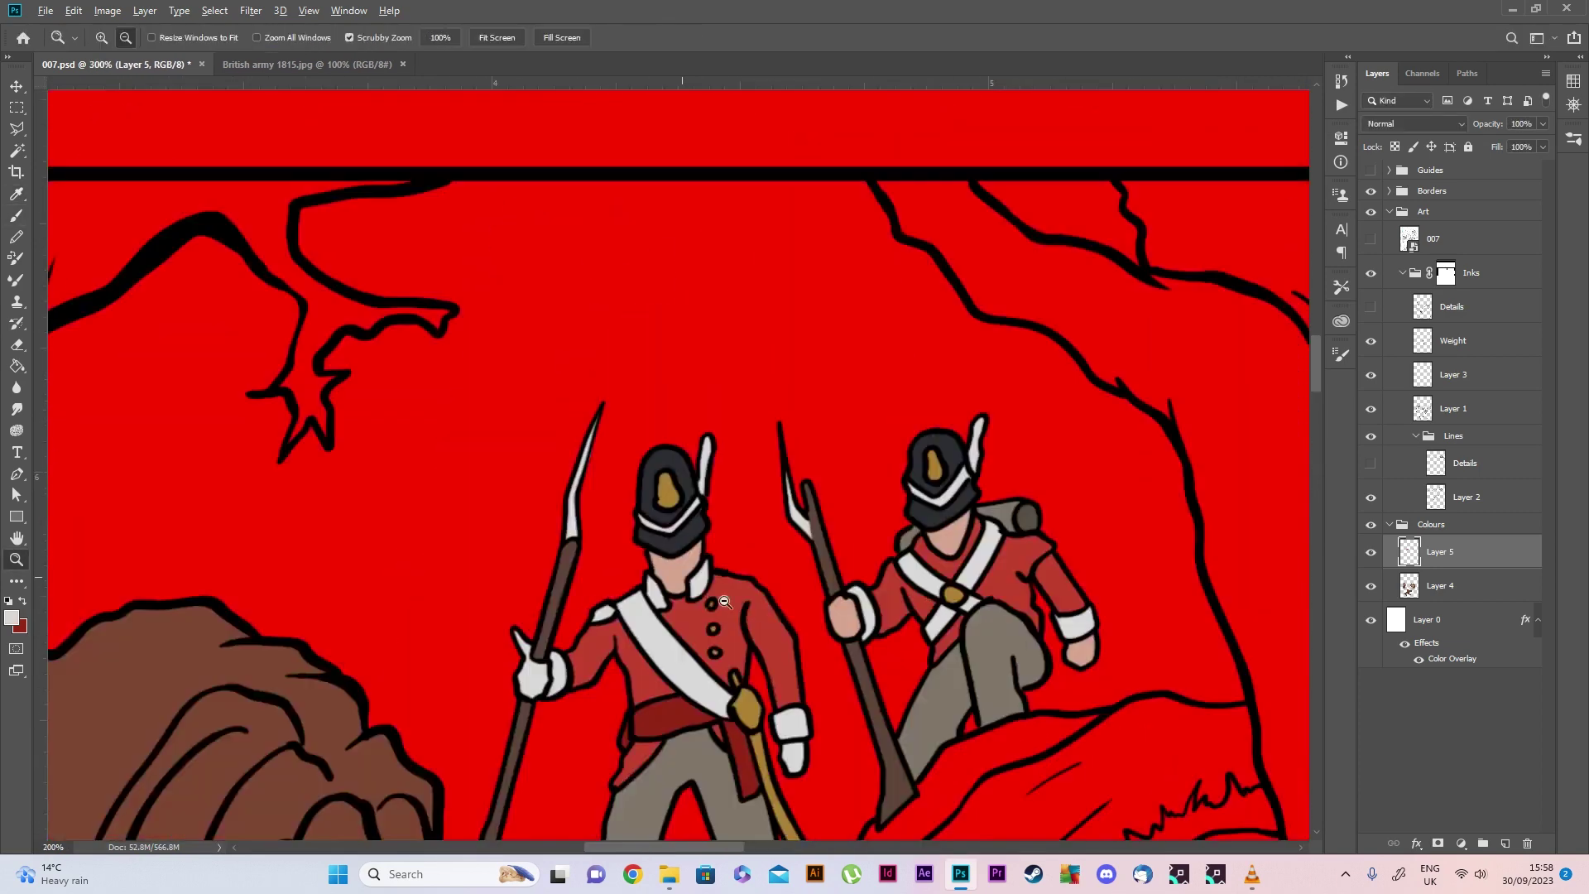
Hide Layer 0's red Color Overlay and add a new layer directly beneath Layer 4
key(ctrl+0)
click(1419, 659)
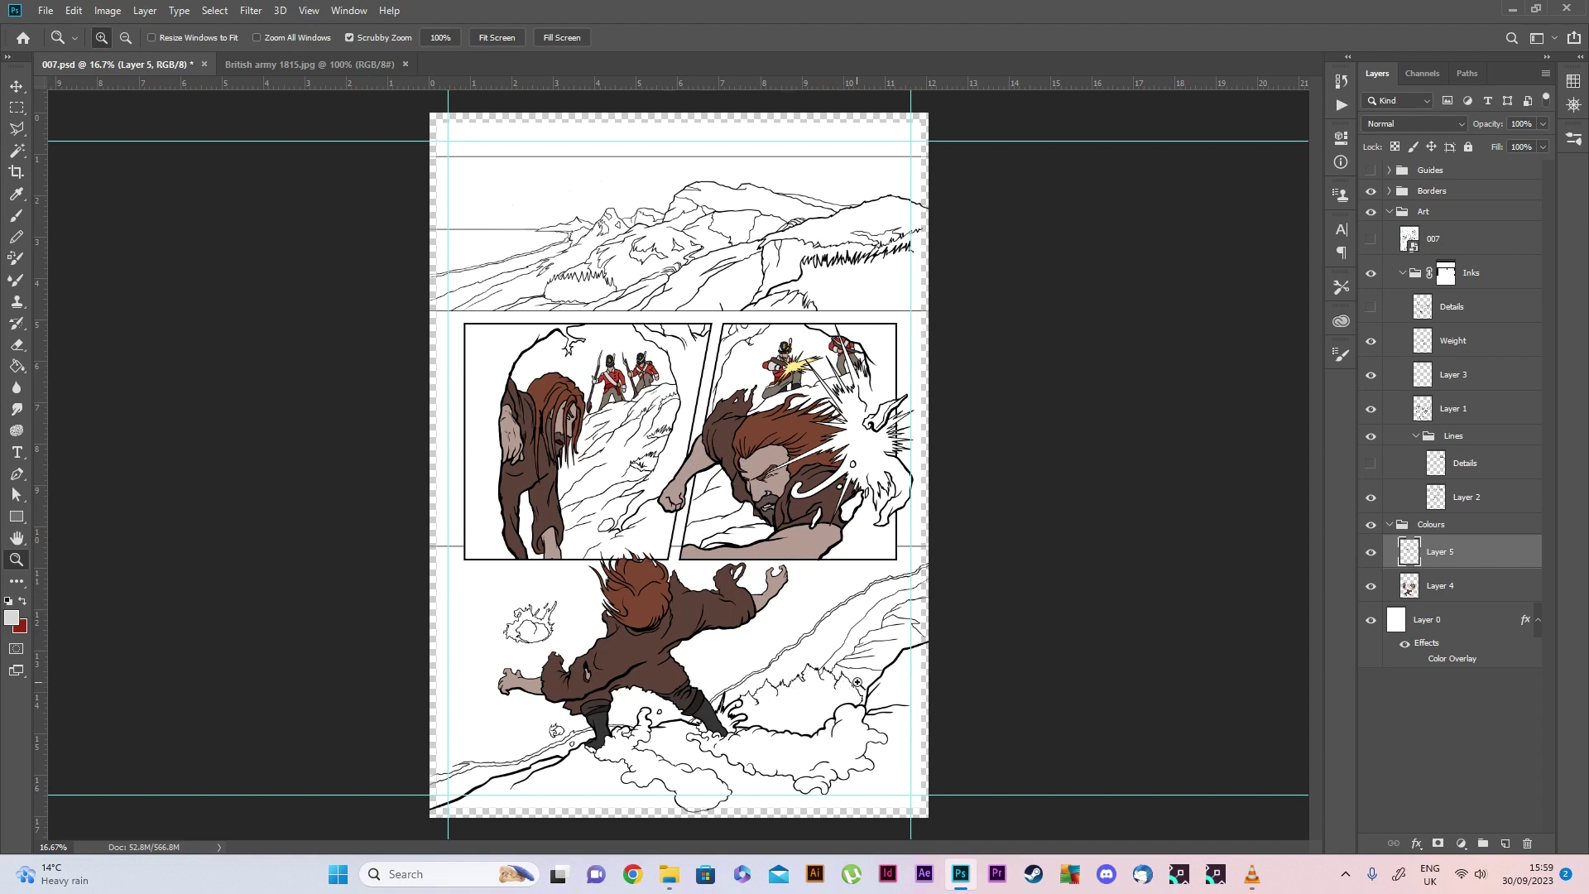
click(1446, 588)
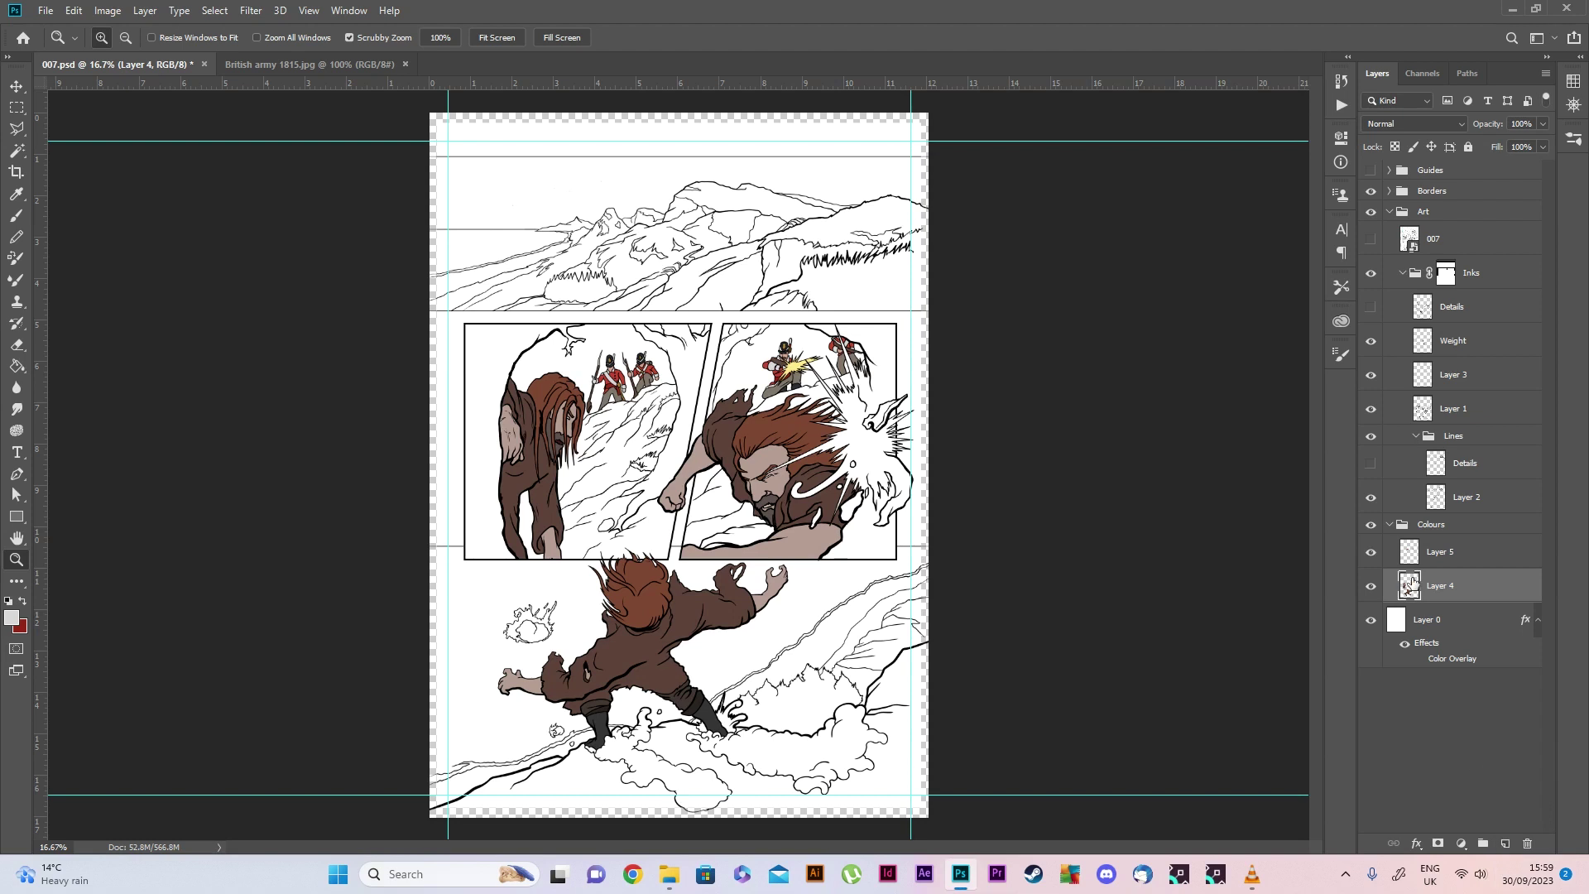
ctrl+click(1504, 844)
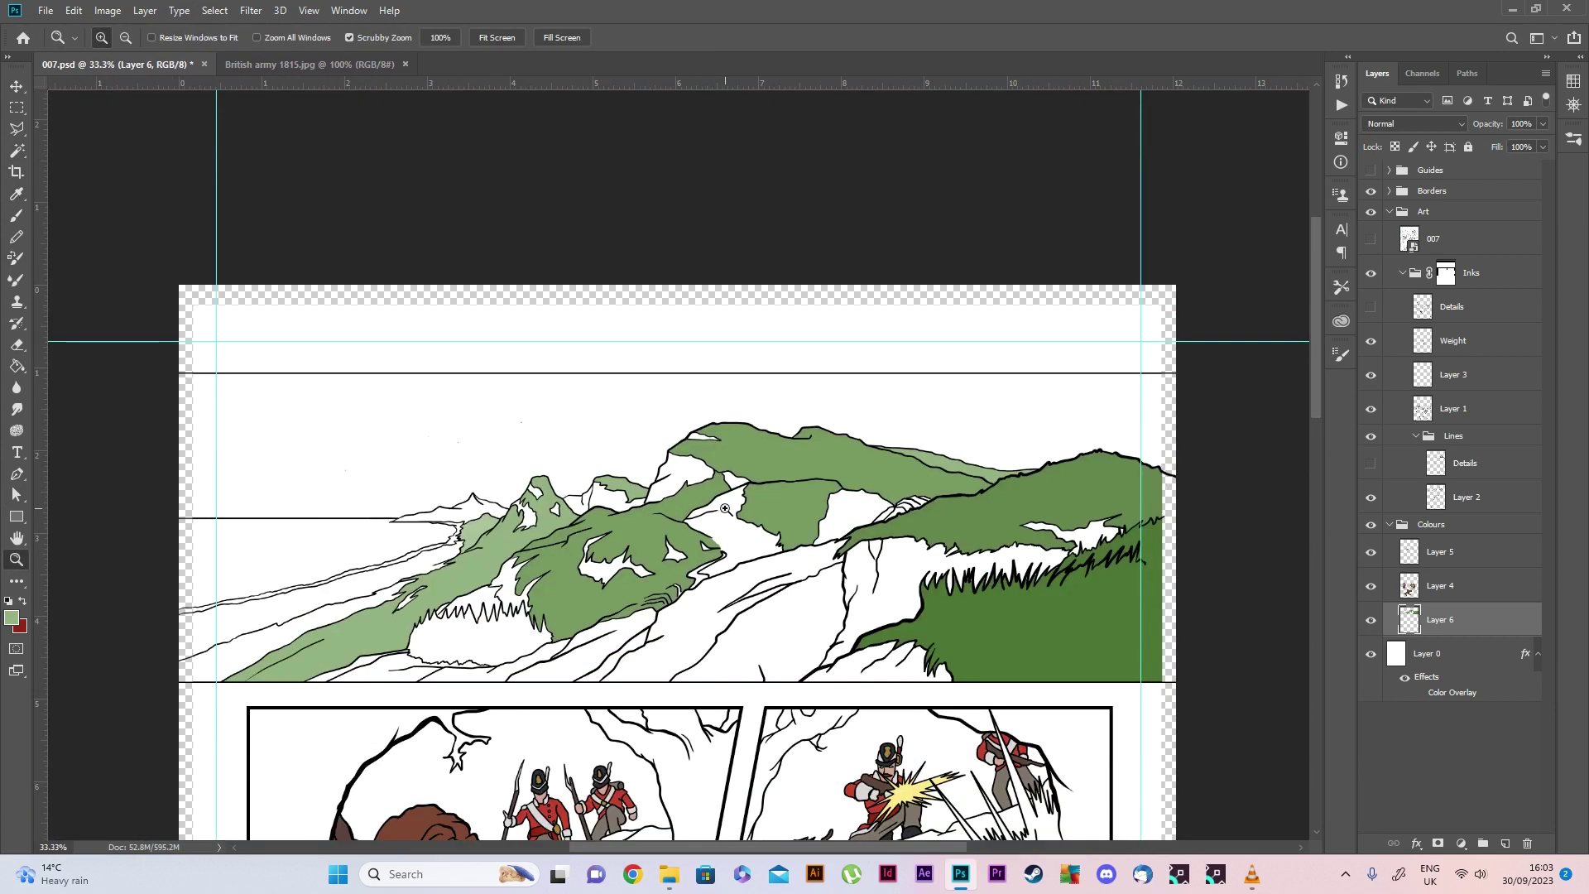
Sample the middle hill's green as the foreground colour and ready the brush for the landscape on Layer 6
click(670, 599)
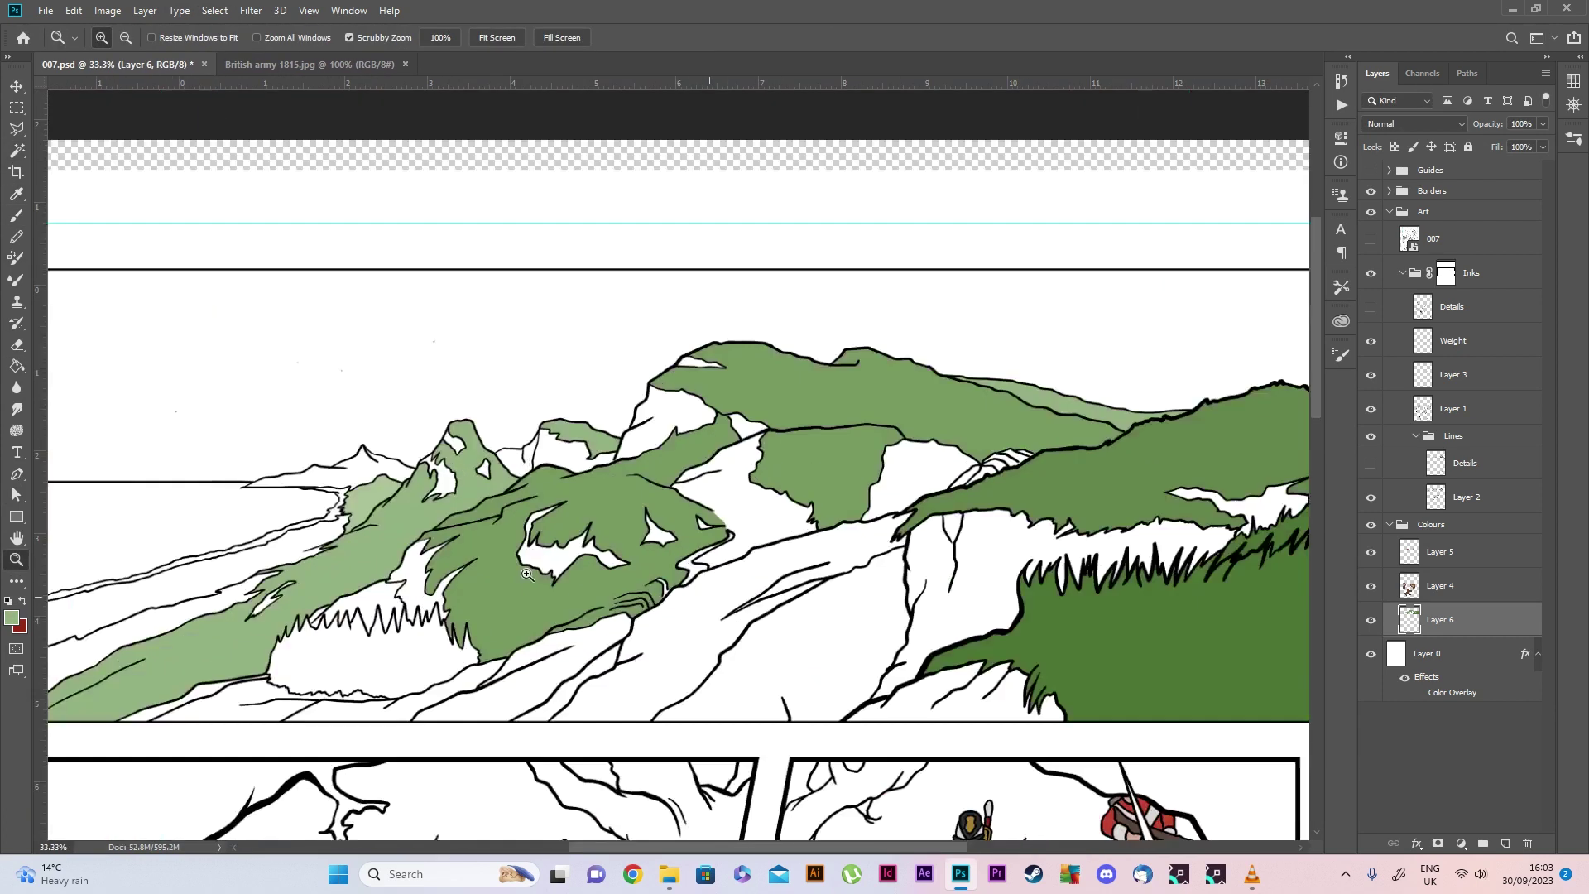
click(20, 620)
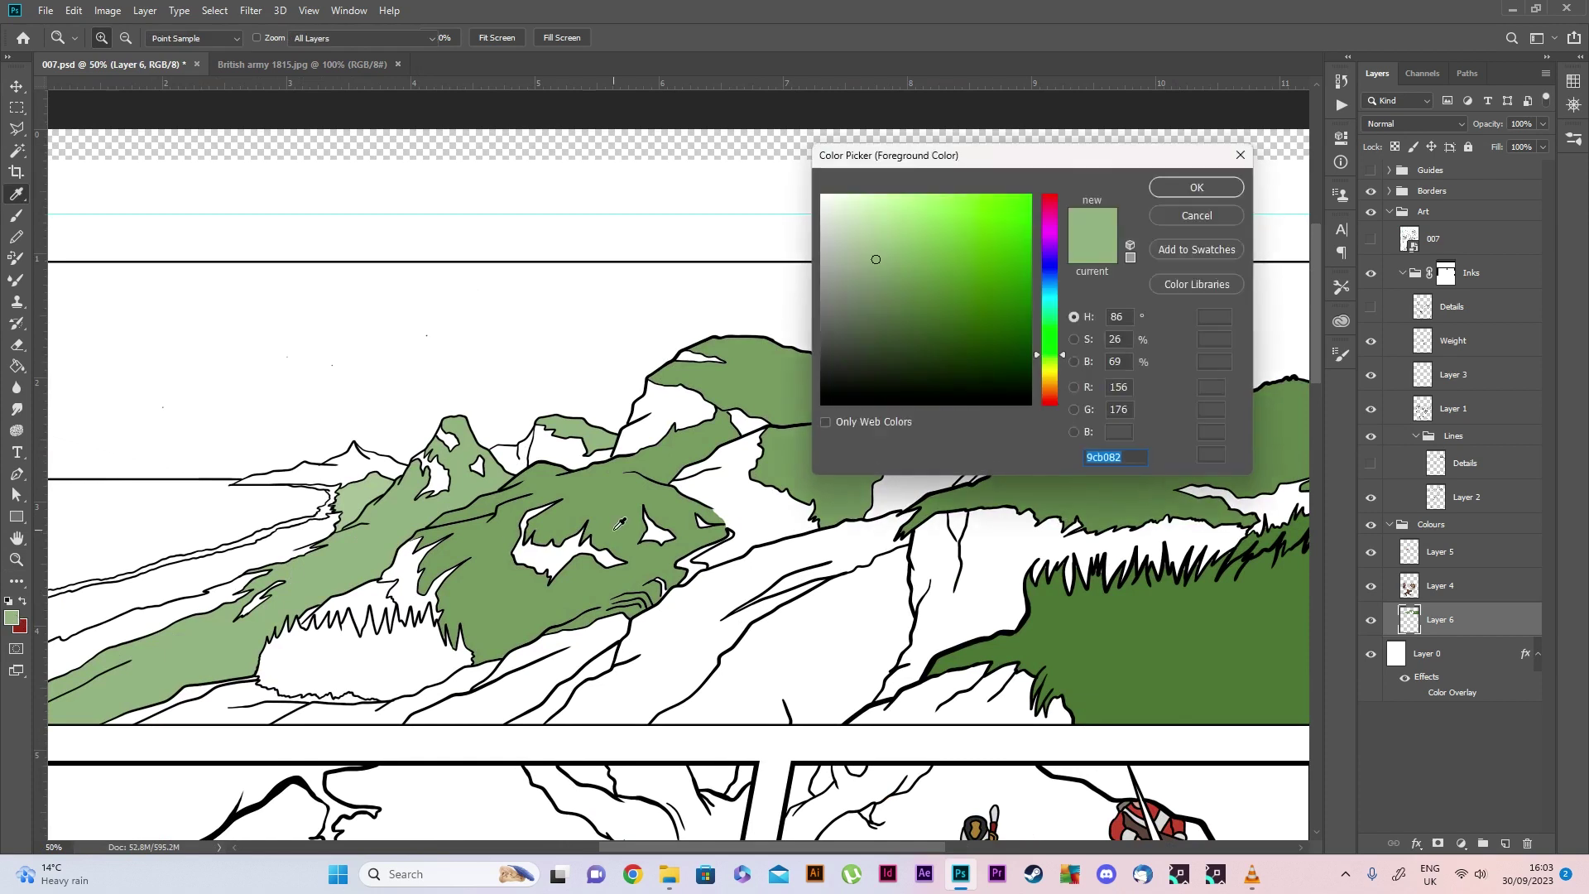
click(659, 556)
click(1195, 188)
click(16, 216)
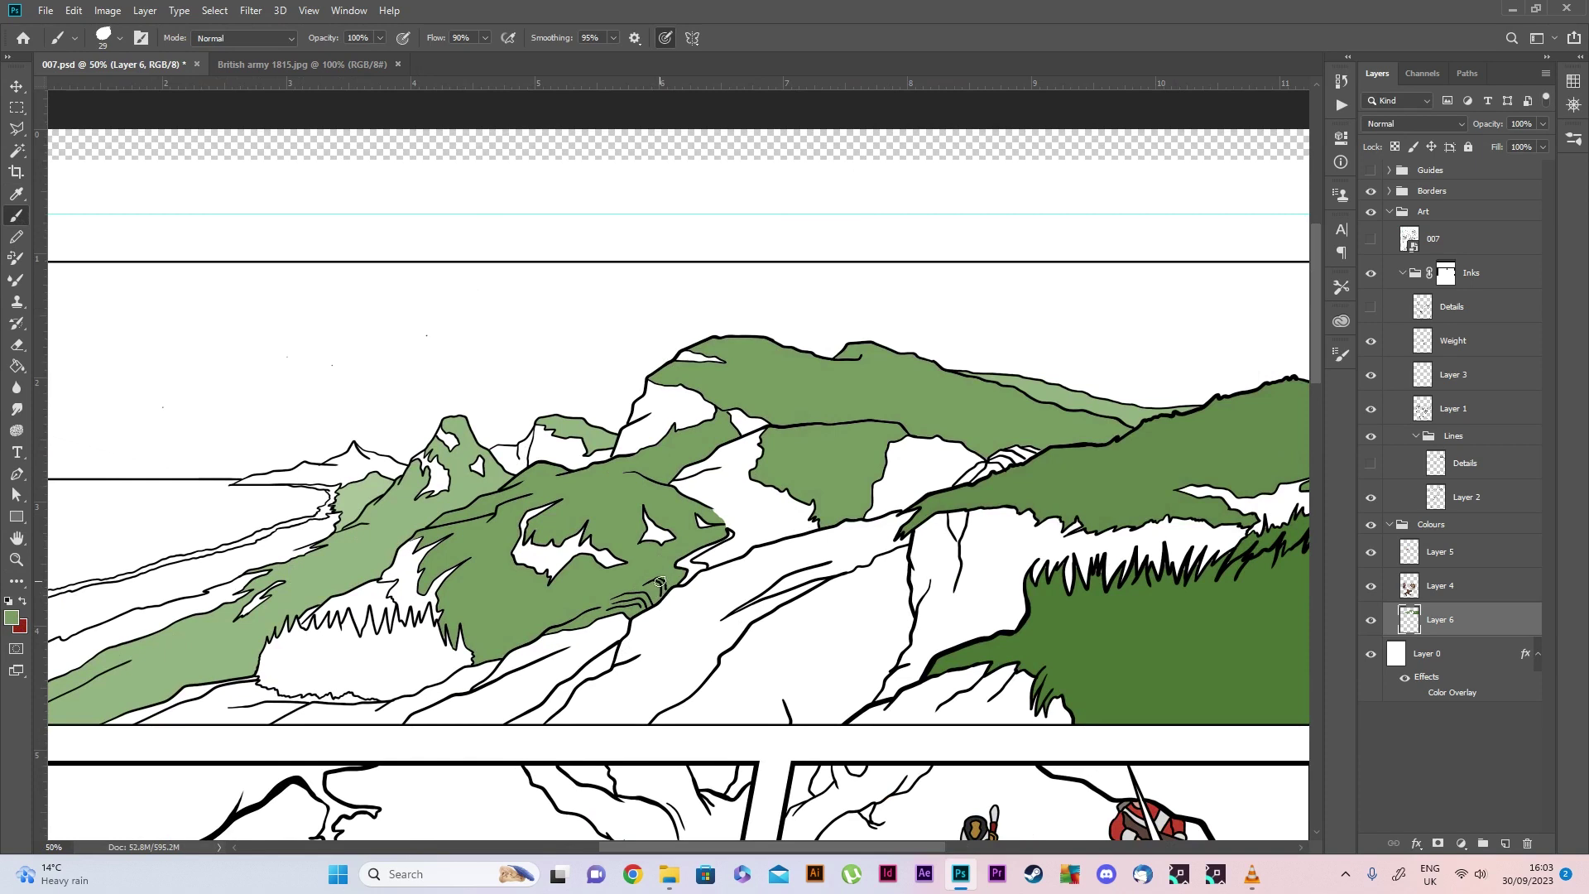
scroll(271, 506, up, 1)
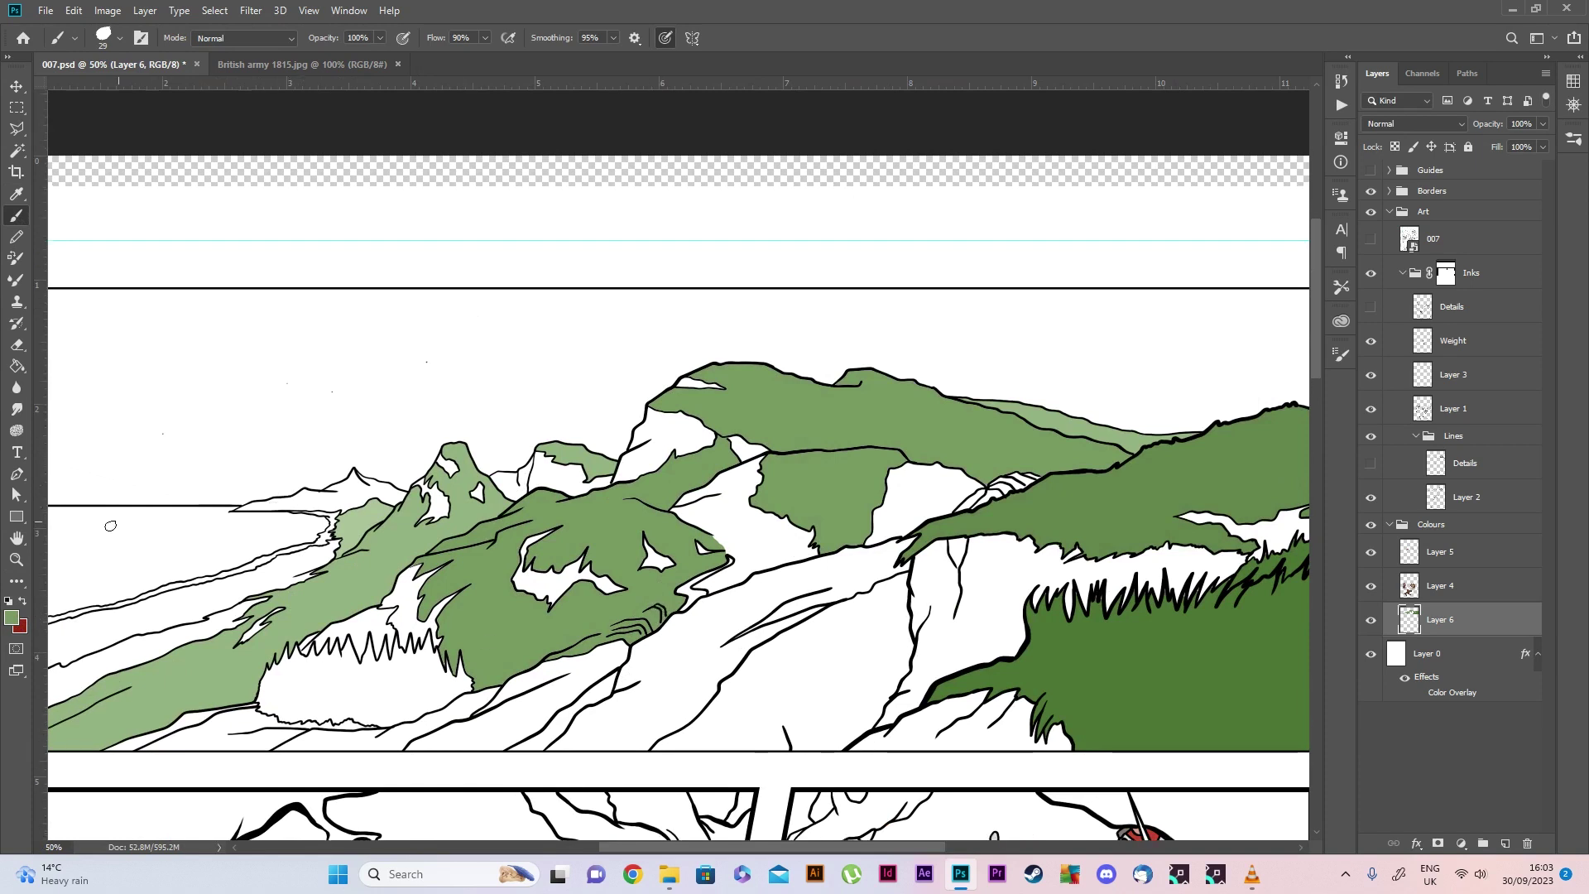
Sample the foreground grass's dark green and touch up the area around the grass blades with a 14 px brush
key(z)
alt+click(837, 500)
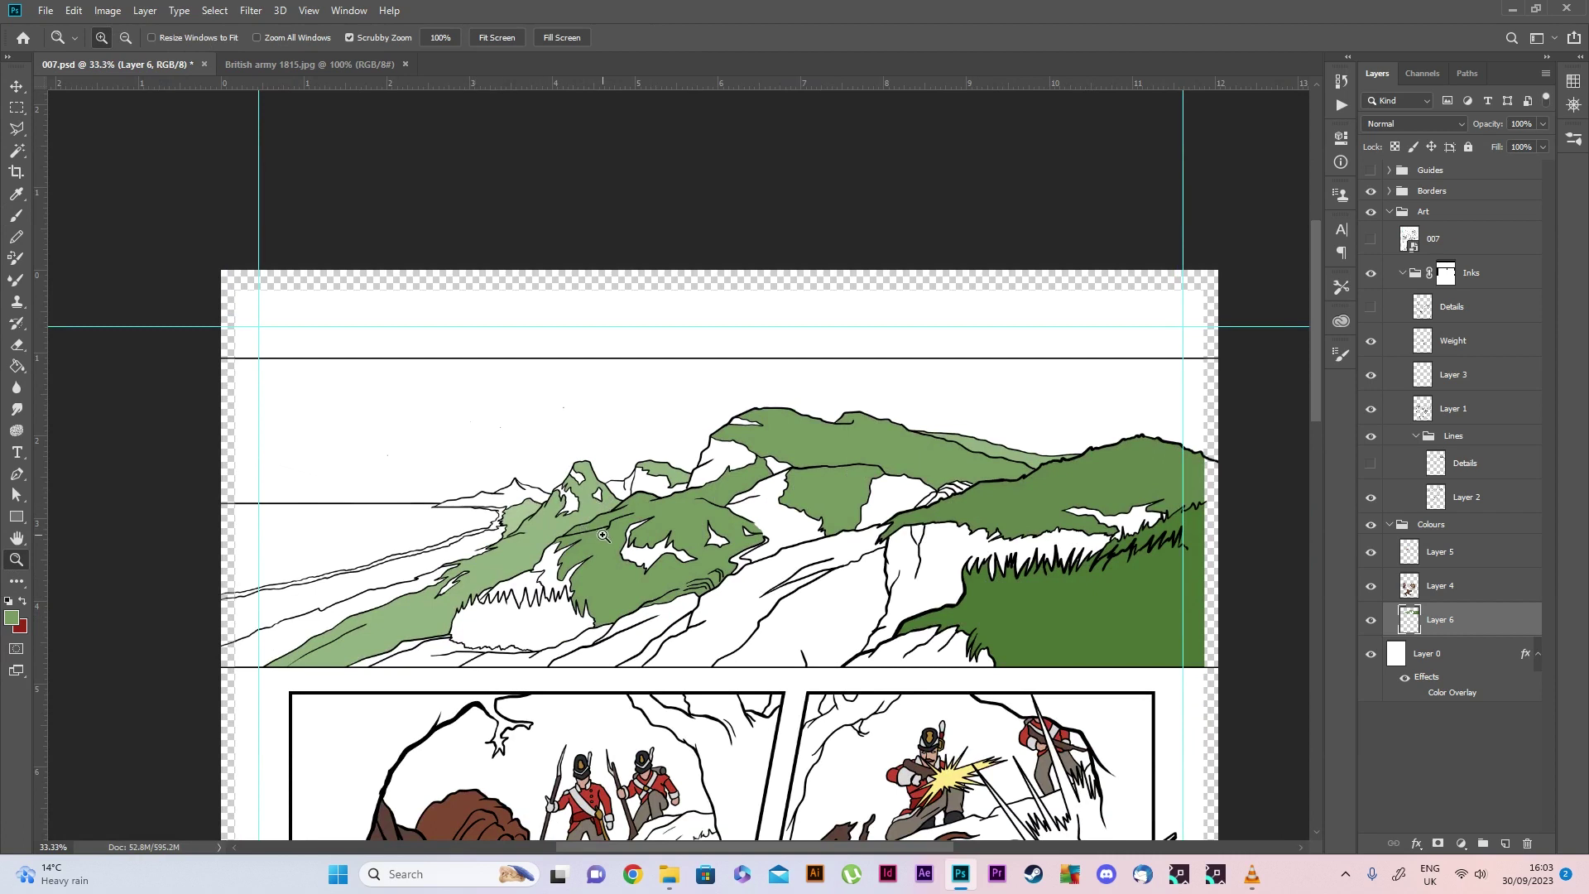
click(838, 499)
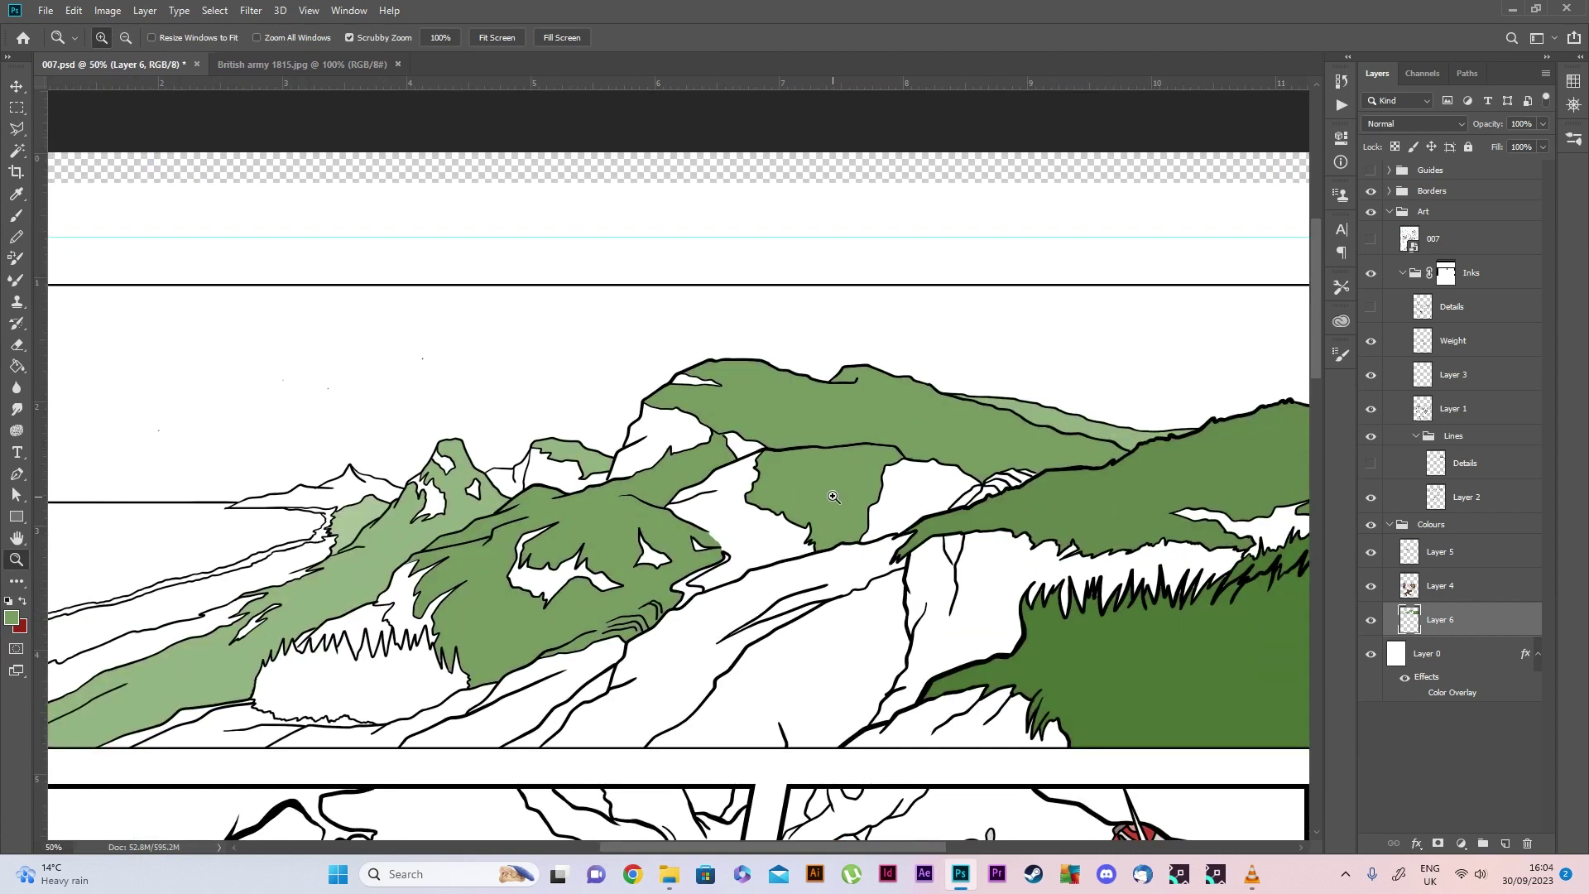
scroll(823, 443, down, 1)
alt+click(917, 484)
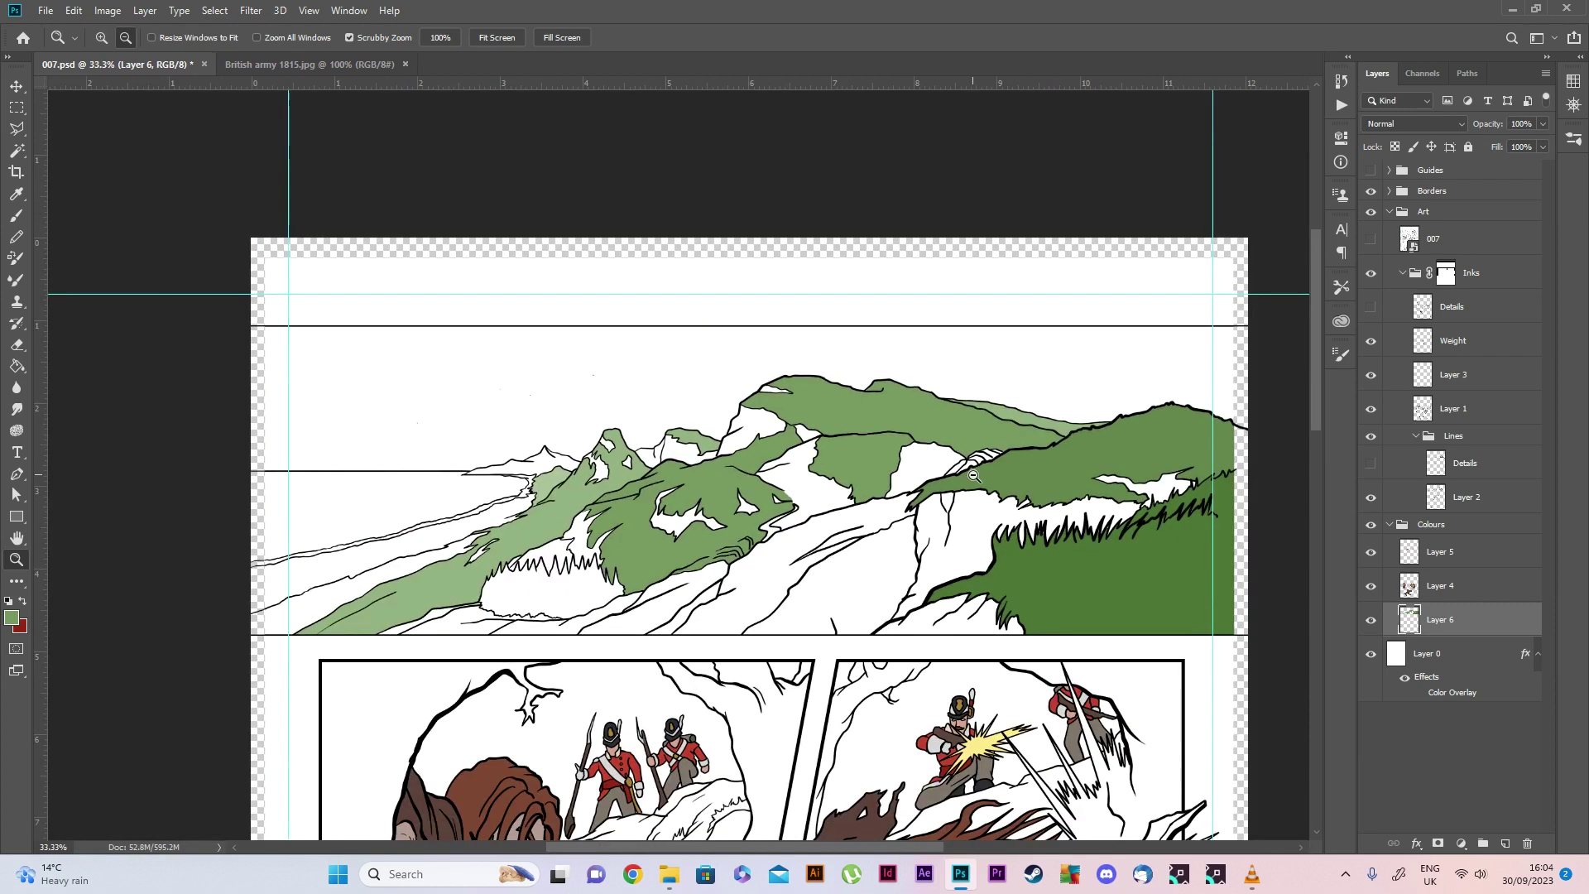
click(1180, 578)
click(1181, 578)
click(11, 618)
click(924, 365)
key(Return)
click(16, 215)
click(121, 44)
drag(107, 94, 99, 93)
click(855, 478)
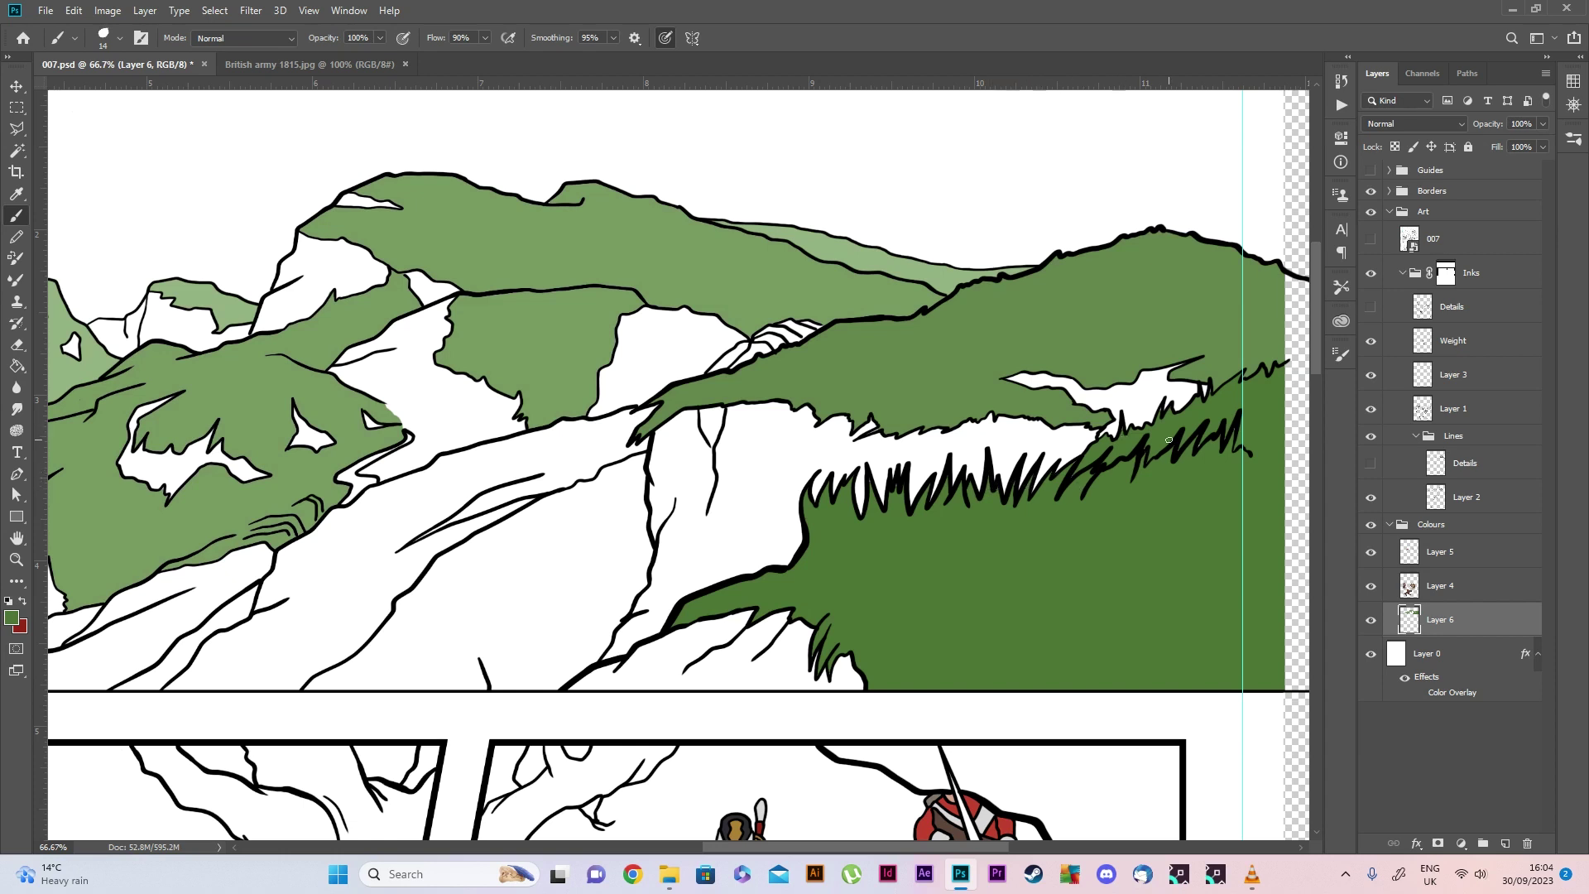
Set the foreground colour to the dark blue-grey 555c5d for the rocks
click(16, 560)
alt+click(543, 500)
alt+click(581, 776)
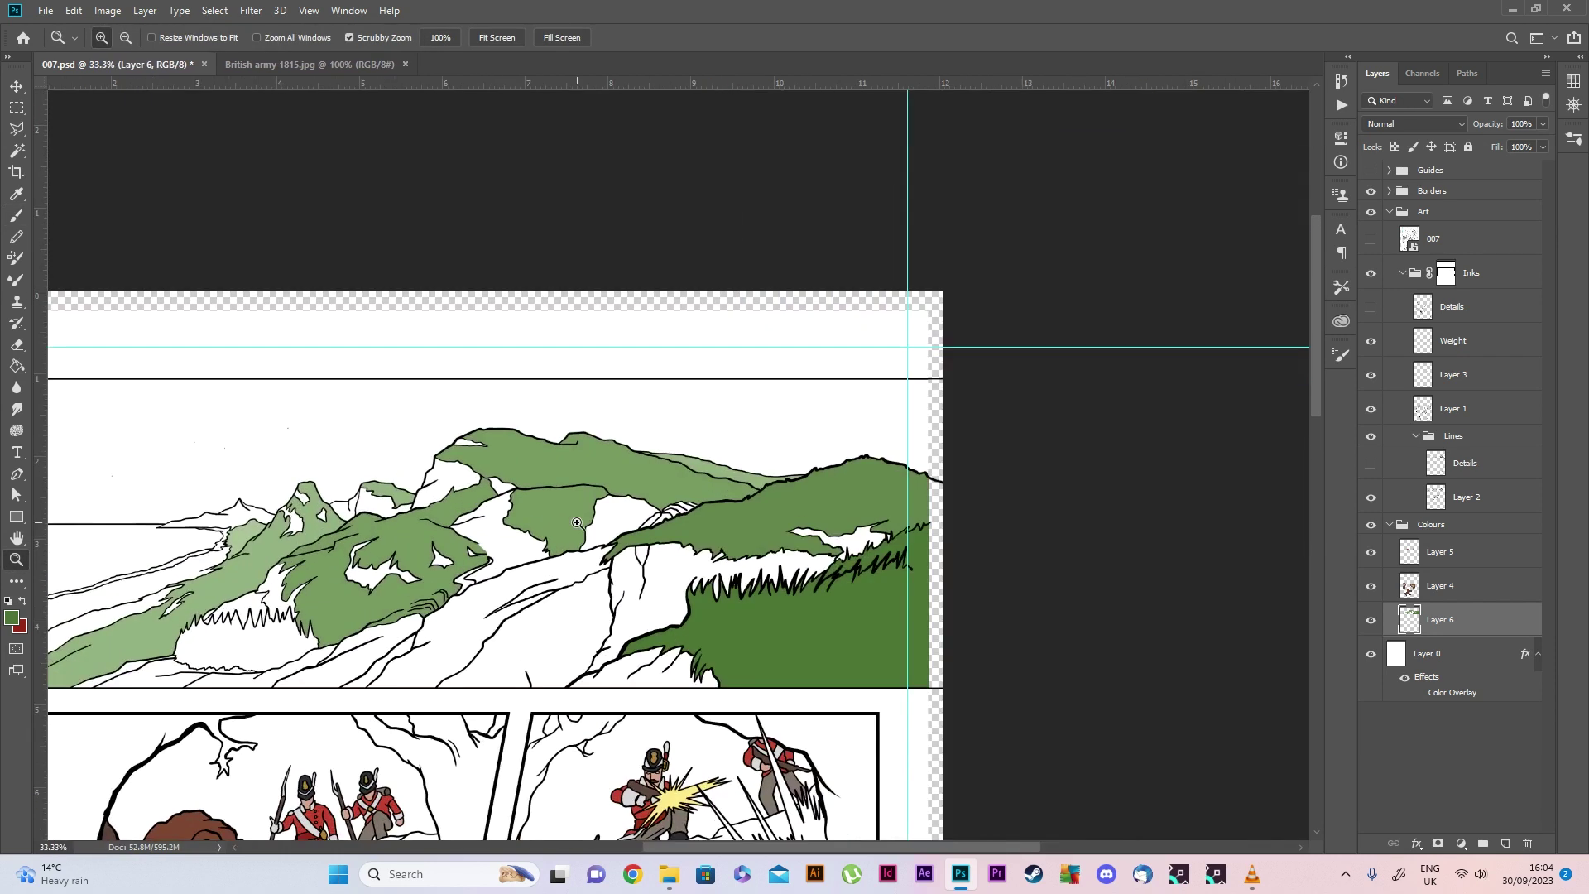
click(370, 581)
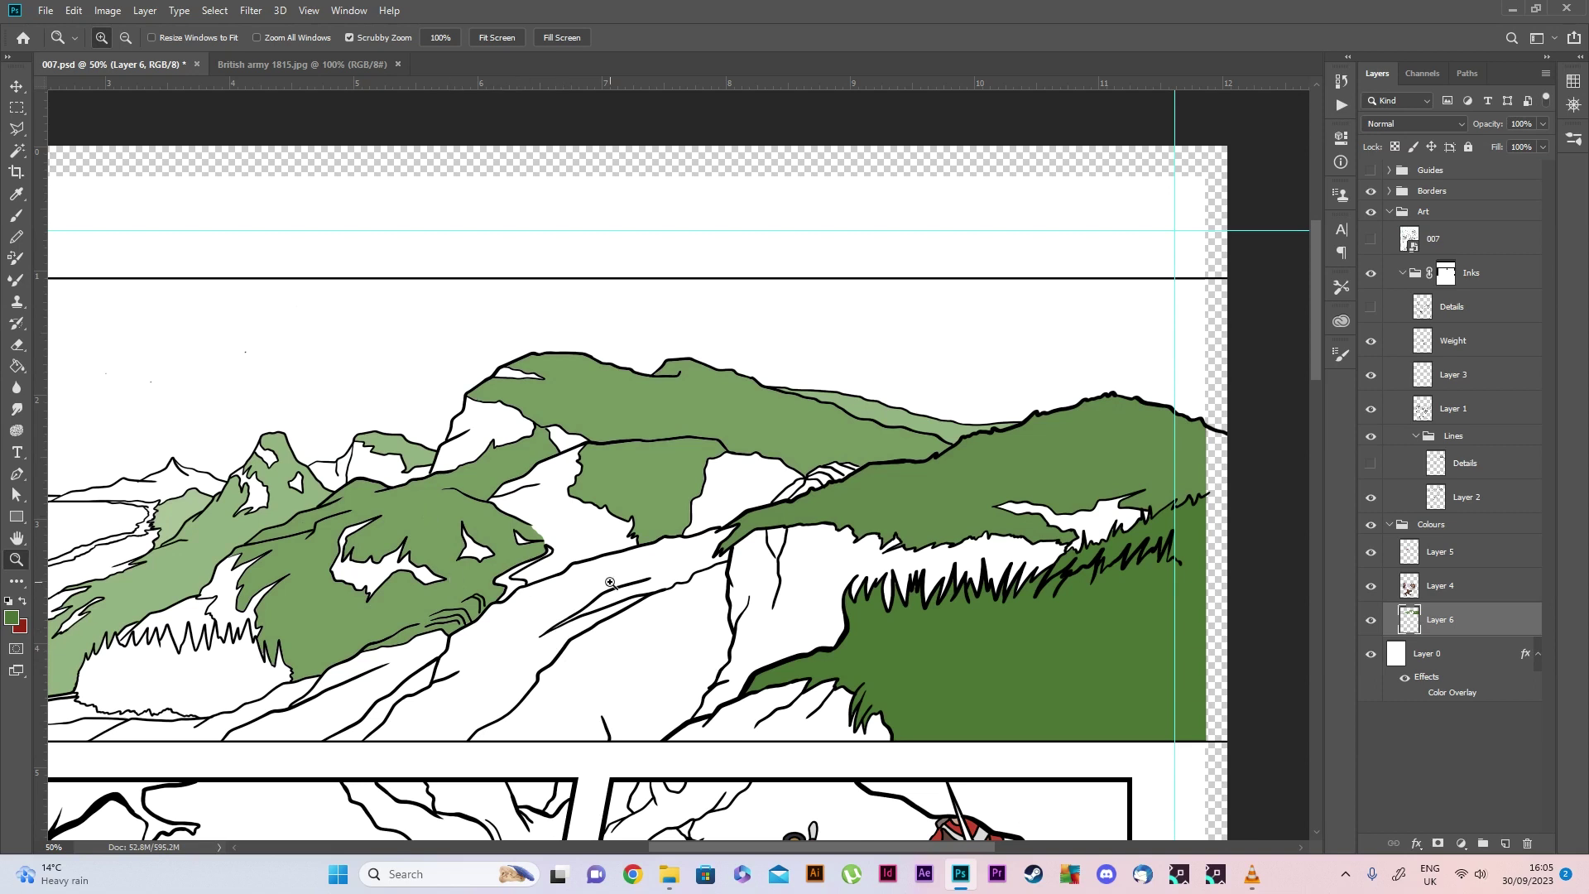
alt+click(361, 531)
alt+click(362, 532)
alt+click(362, 531)
double_click(166, 616)
click(641, 377)
click(12, 617)
click(1051, 296)
mouse_move(852, 329)
mouse_down()
mouse_move(842, 309)
mouse_move(840, 330)
mouse_up()
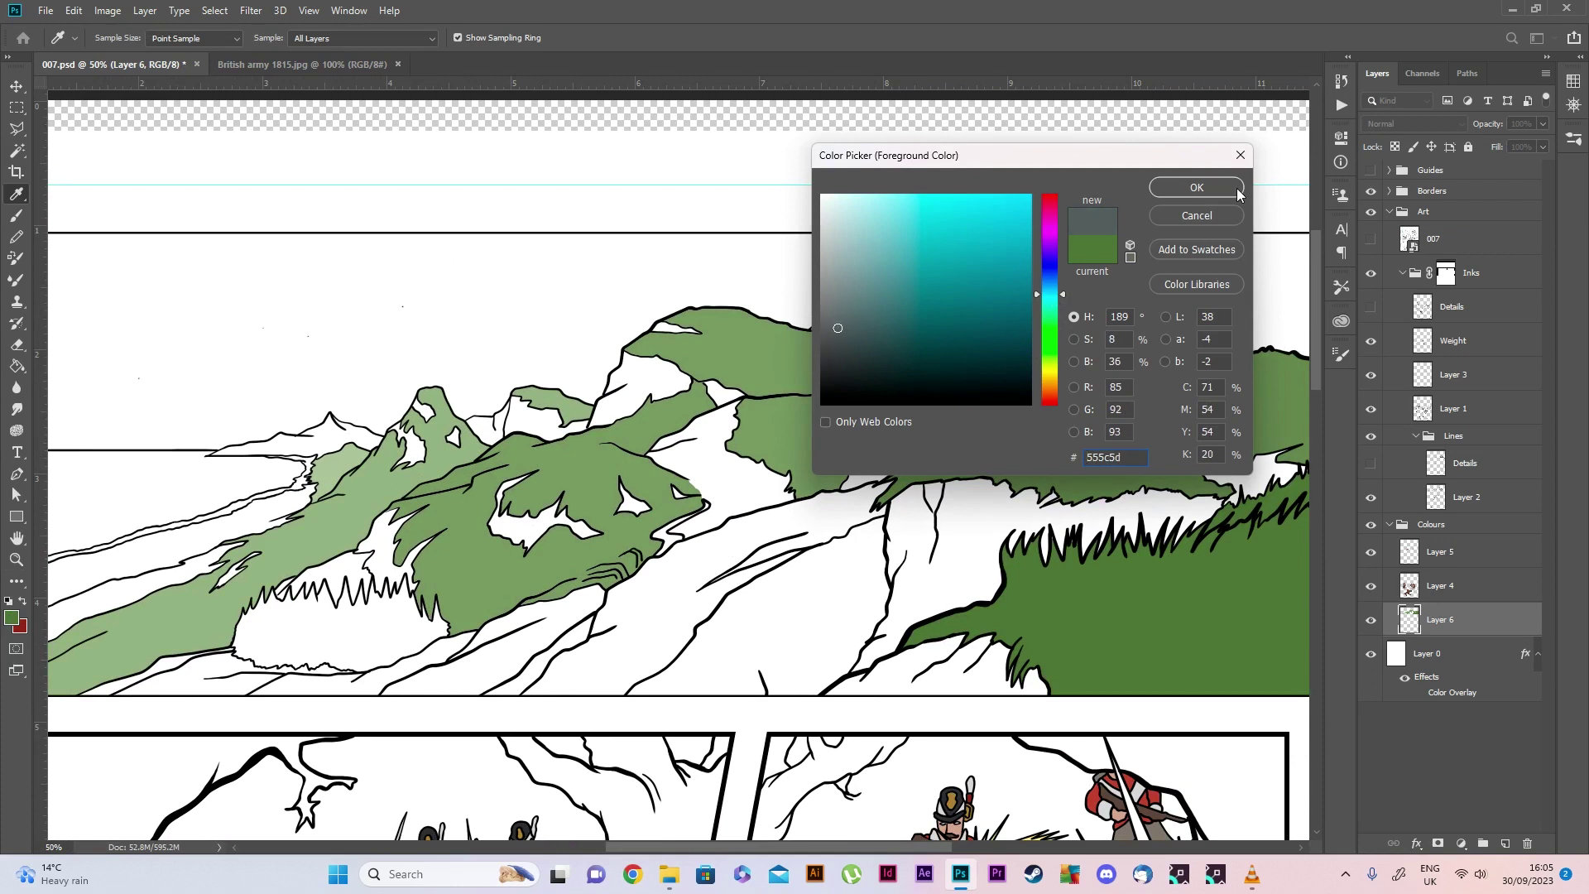
click(1226, 187)
Select the cliff face and the rock below the foreground grass, add a layer above Layer 6 and expand the selection
key(w)
click(951, 530)
shift+click(969, 662)
drag(752, 846, 819, 845)
click(1504, 842)
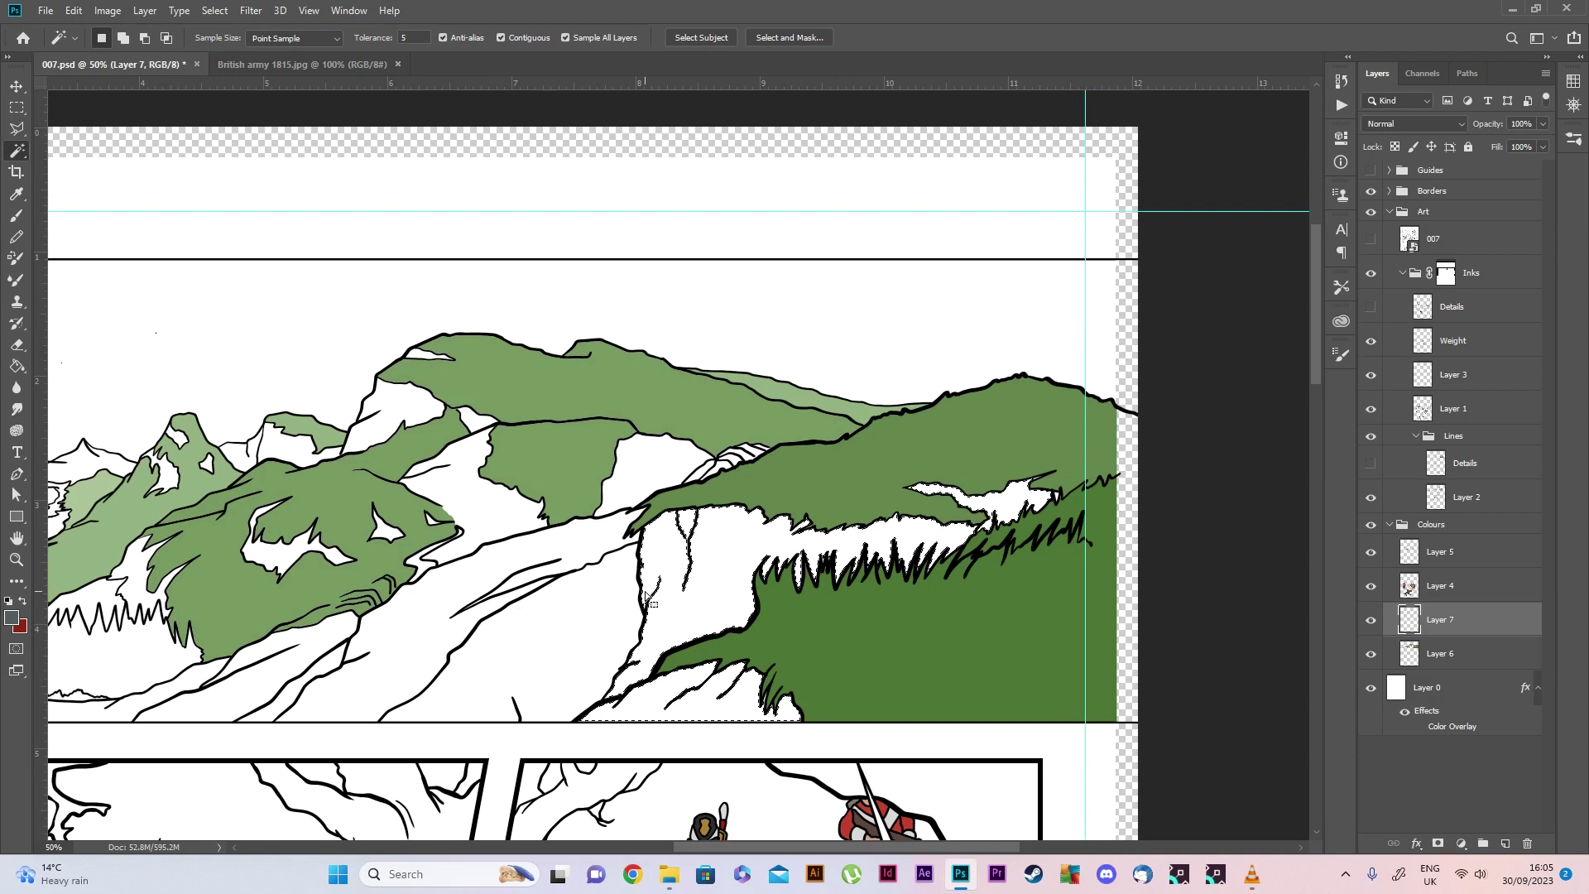
click(214, 10)
mouse_move(248, 241)
click(398, 279)
click(870, 271)
Fill the selected cliff and rock on Layer 7 with the grey 5d6263, and deselect
scroll(869, 281, down, 3)
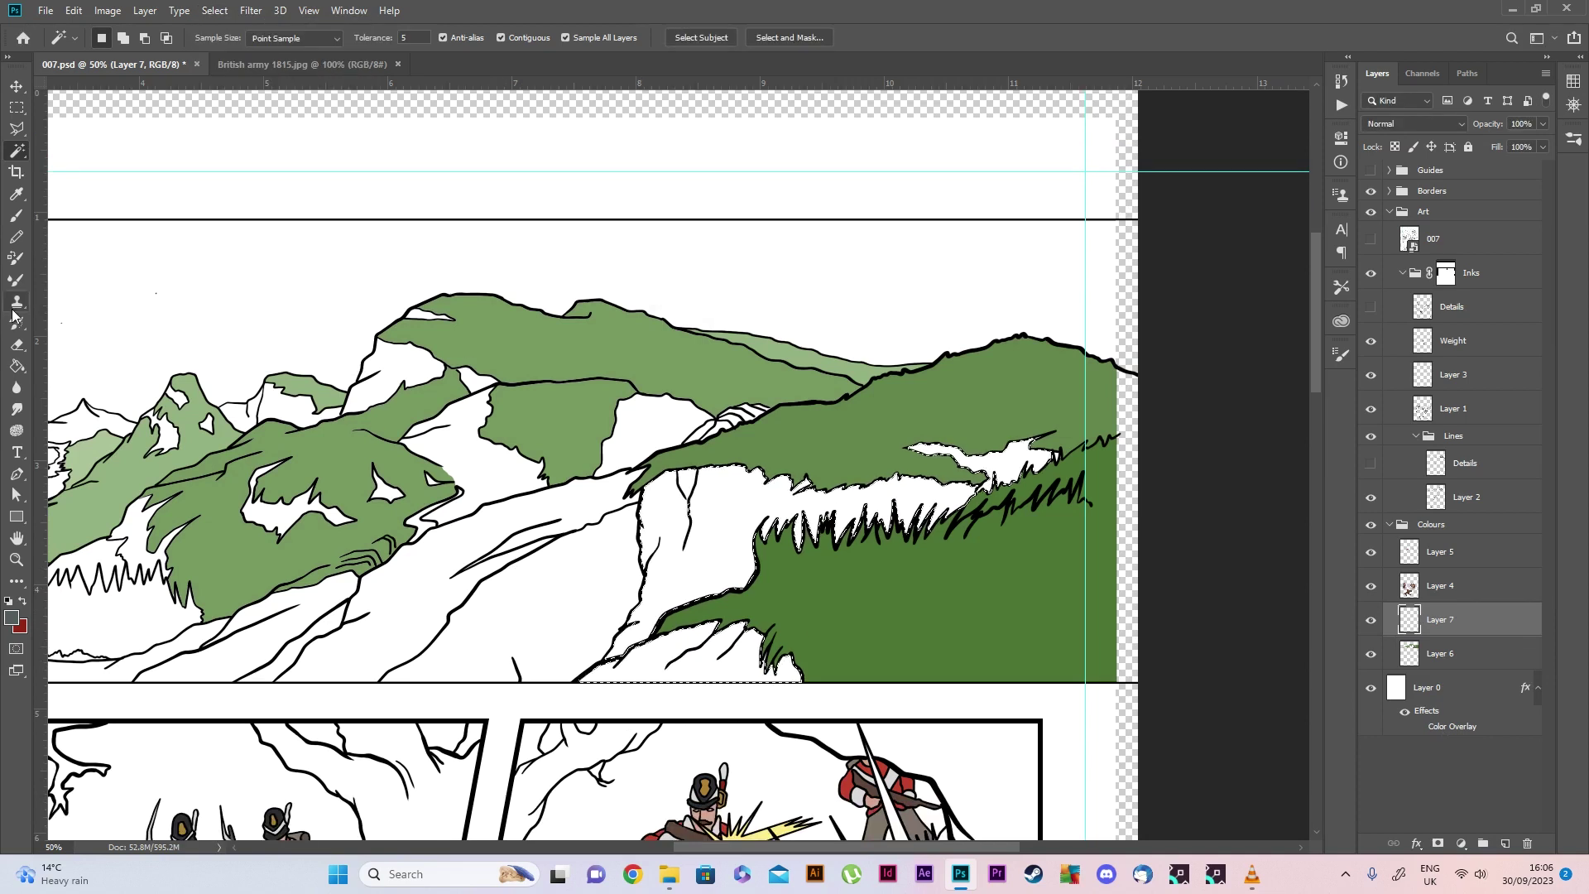
key(g)
click(704, 529)
key(ctrl+z)
scroll(662, 513, up, 2)
click(12, 618)
click(834, 322)
click(1196, 188)
click(703, 529)
key(ctrl+d)
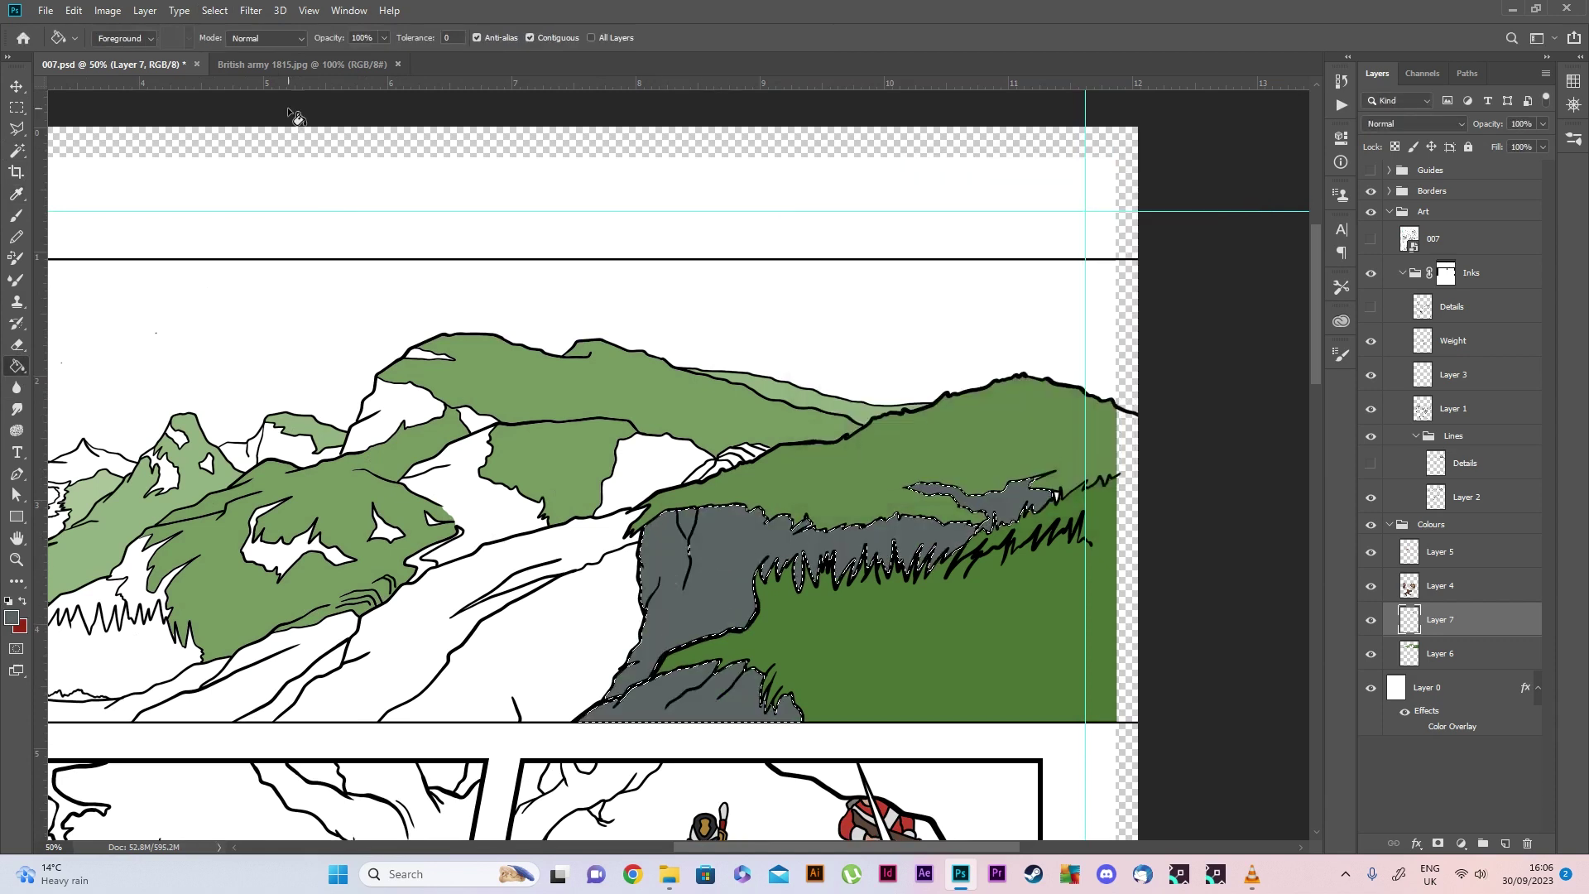
Paint the white gaps among the grass blades with the rock grey on Layer 7, using a 9 px brush
scroll(626, 690, down, 3)
click(1057, 432)
key(ctrl+z)
click(16, 559)
double_click(1051, 498)
click(17, 215)
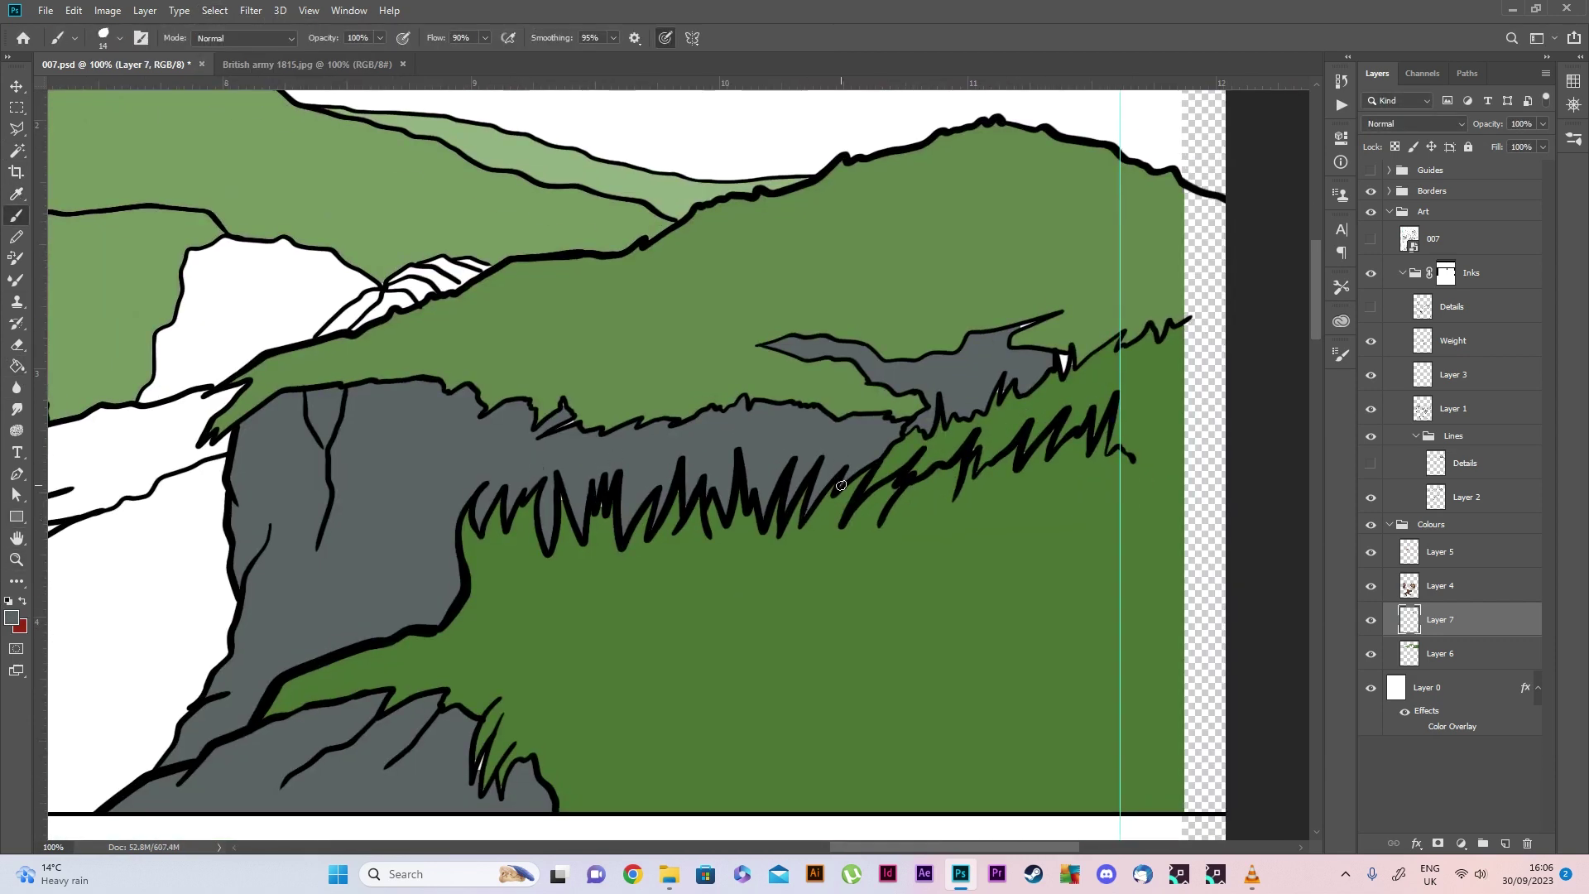
scroll(1011, 348, up, 1)
click(120, 38)
click(98, 93)
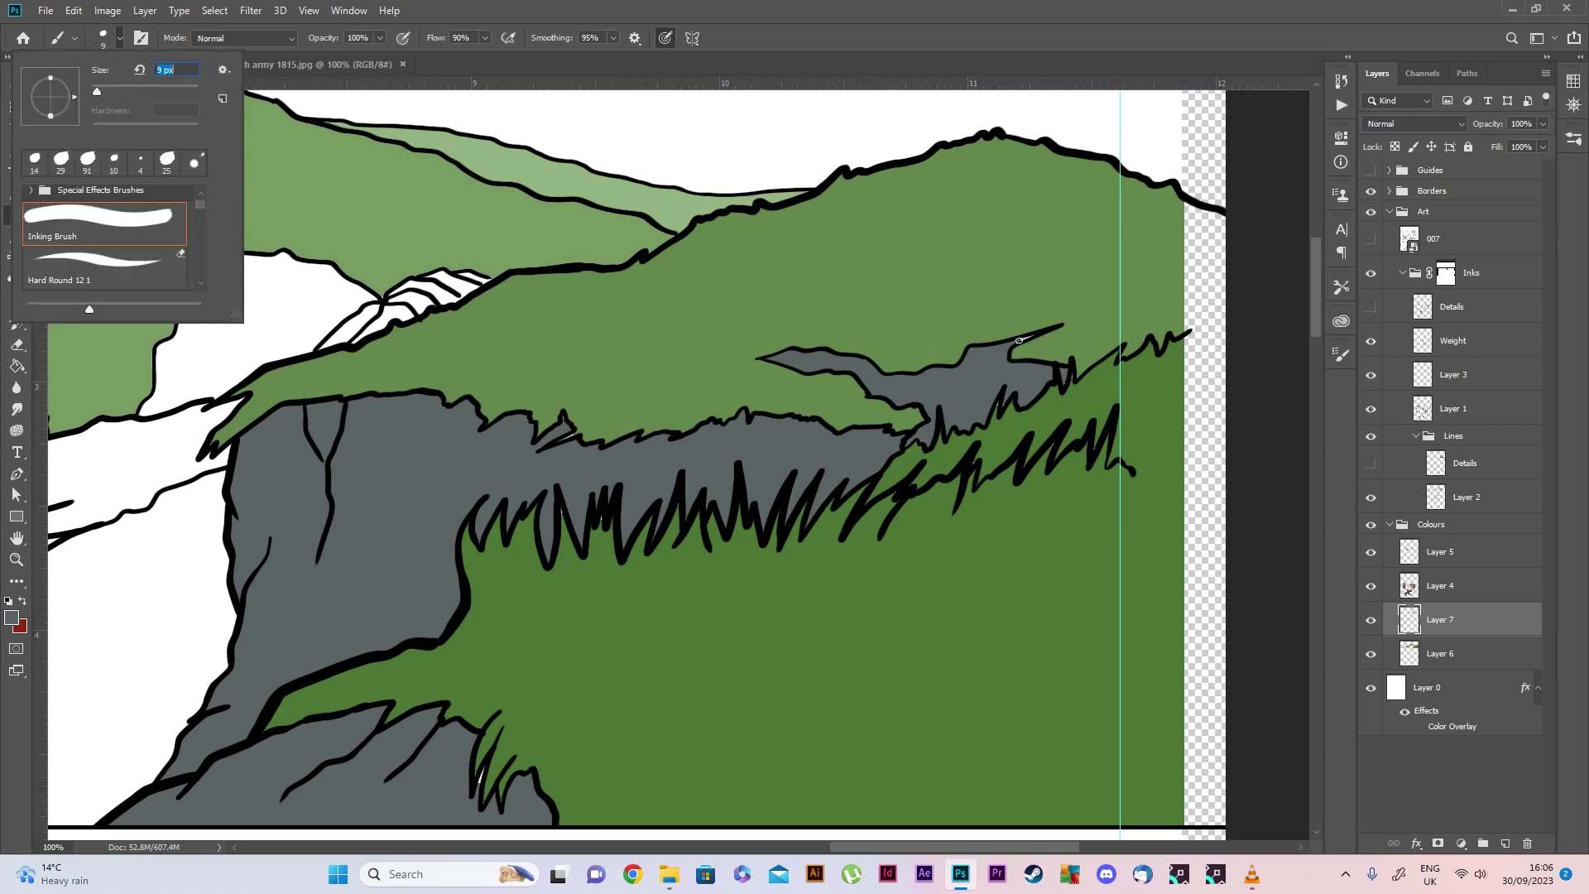
click(120, 39)
Return to Layer 6 and sample the foreground's dark green and the nearer hill's lighter green for brushing the grass edges
scroll(496, 674, down, 7)
scroll(500, 709, up, 3)
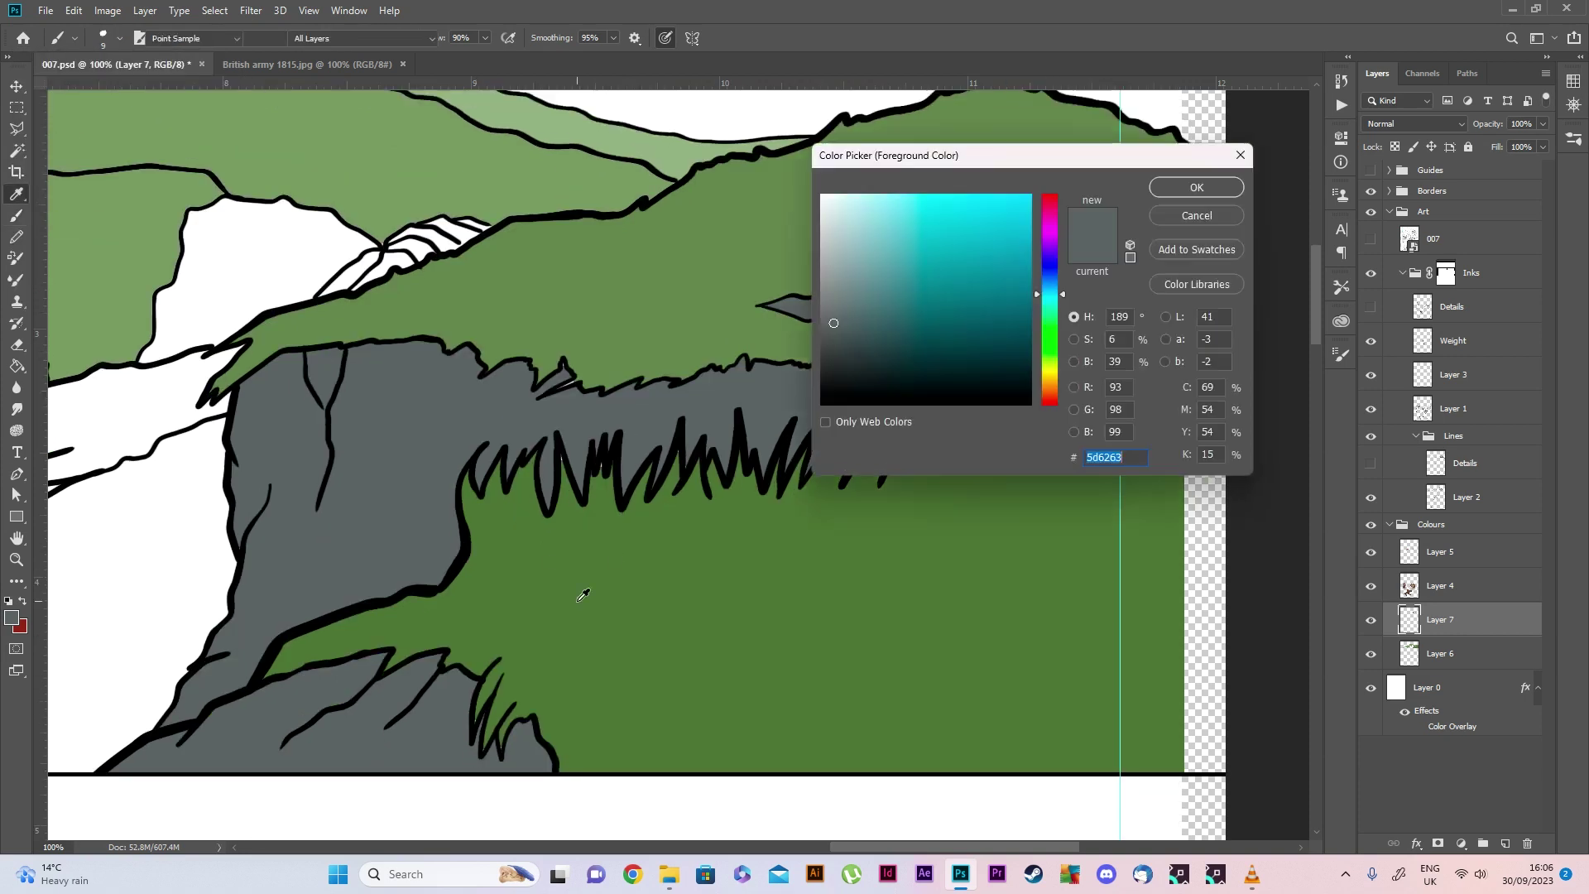
click(579, 589)
key(Return)
key(alt+bracketleft)
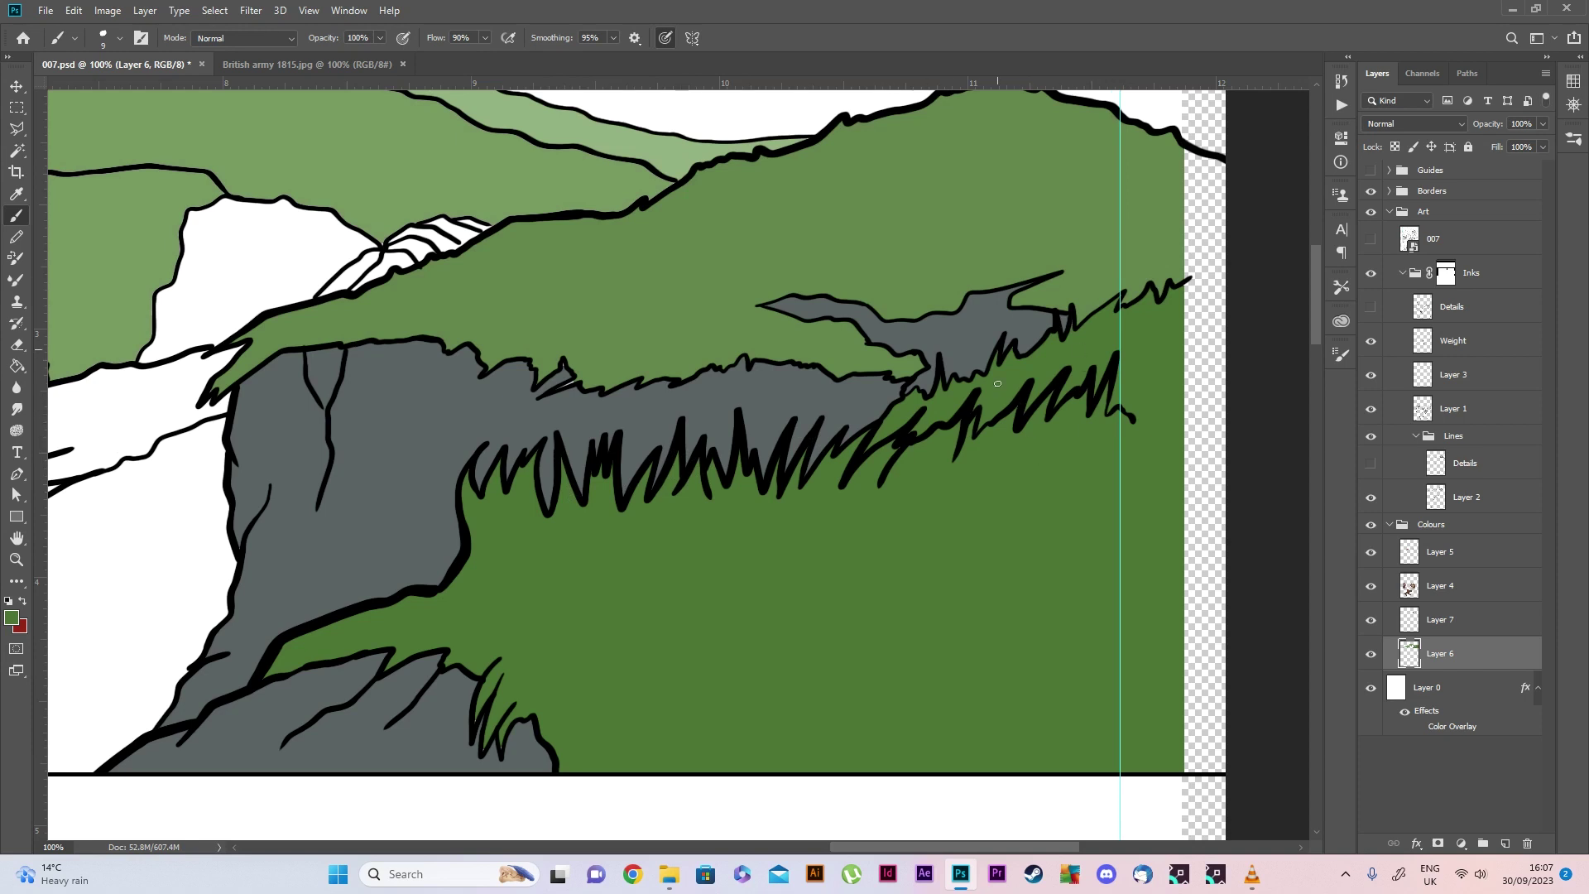
click(632, 356)
key(Return)
Rename Layer 6 as Grass and Layer 7 as Rocks
double_click(1438, 654)
text(Grass)
double_click(1442, 620)
text(Rocks)
key(Return)
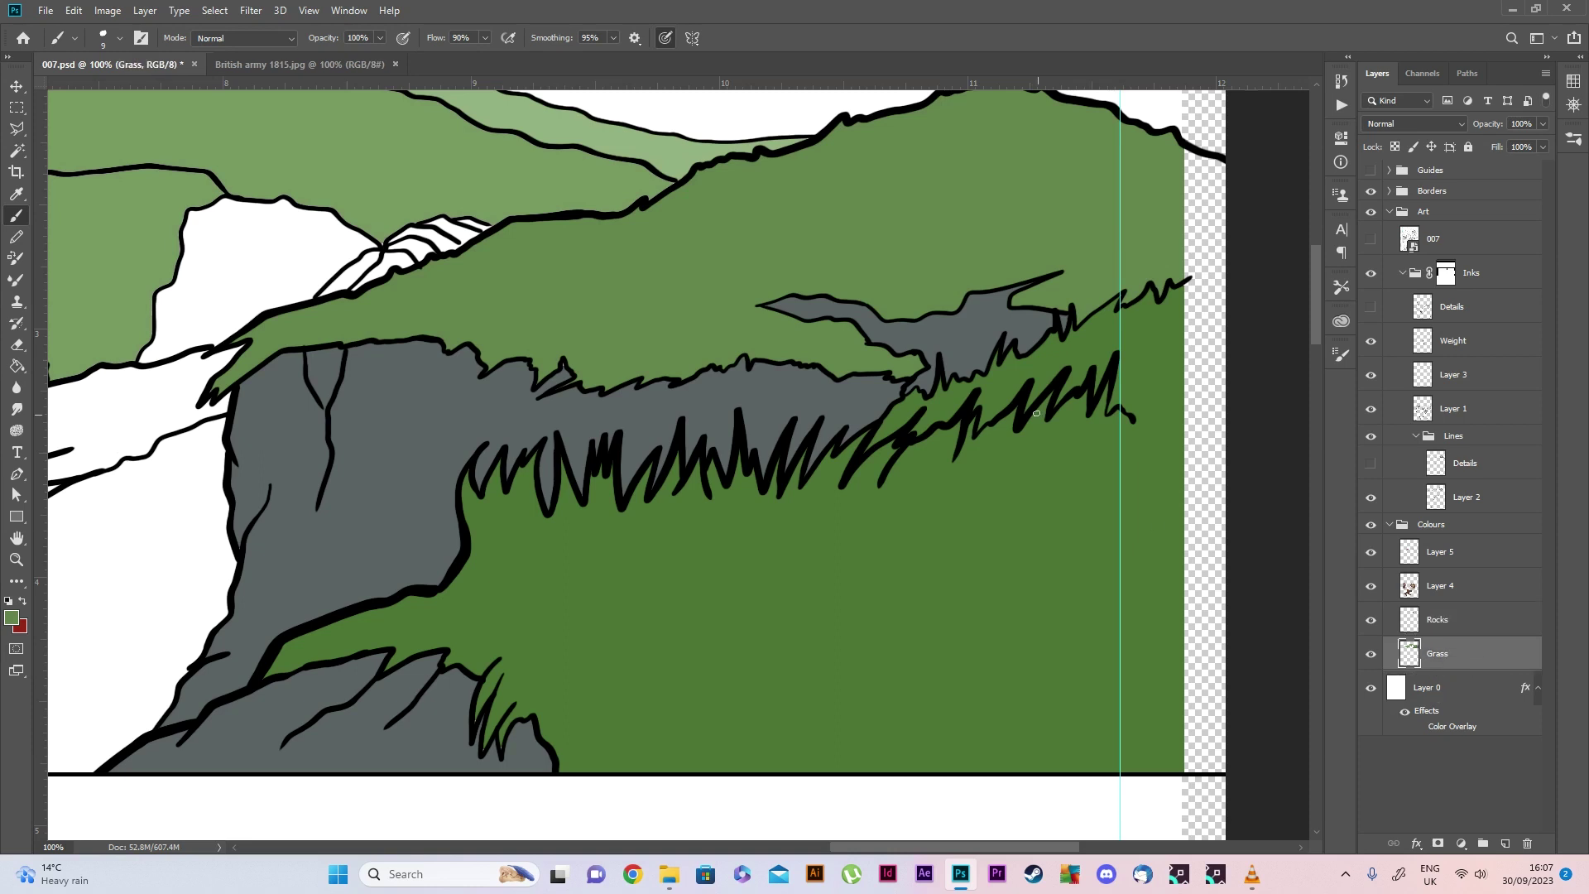
Sample the cliff's grey, switch to the Rocks layer, select the large slope beside the cliff and expand the selection
scroll(566, 418, up, 3)
click(438, 455)
key(Return)
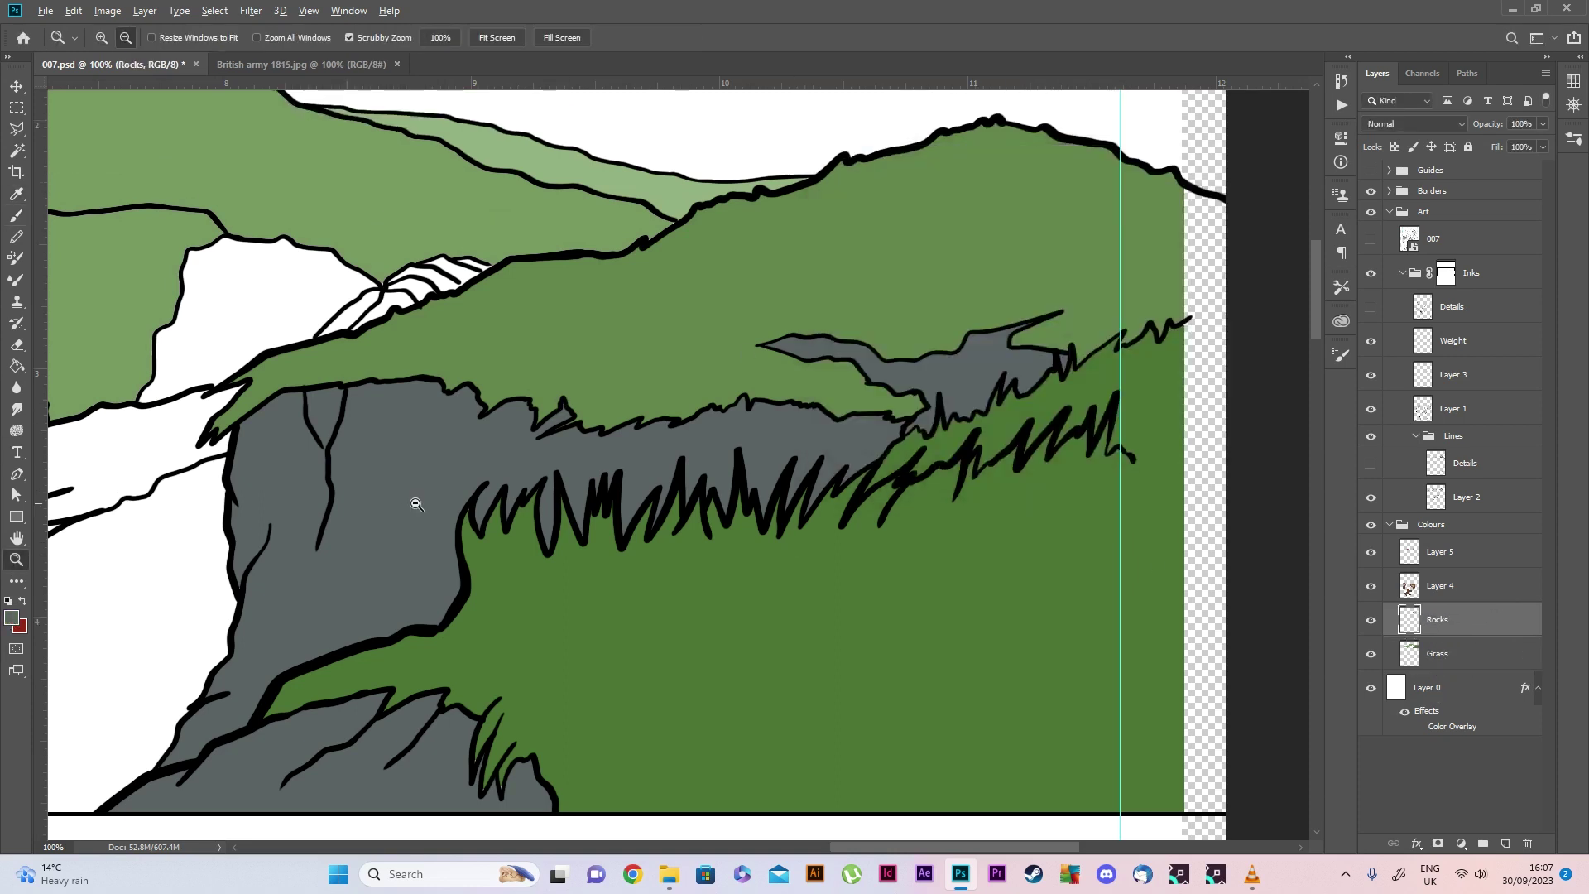
scroll(565, 418, down, 5)
scroll(751, 500, up, 4)
key(w)
shift+click(571, 566)
key(ctrl+z)
click(214, 11)
mouse_move(255, 247)
click(385, 277)
key(Return)
Set the foreground colour to a slightly lighter blue-grey and fill the selected slope on the Rocks layer
click(12, 617)
click(832, 319)
key(Return)
key(alt+BackSpace)
Select the rest of the slope and the rock face behind the ridge, and fill them with the same blue-grey
click(724, 536)
shift+click(873, 445)
scroll(777, 521, up, 2)
shift+click(869, 406)
shift+click(939, 384)
scroll(400, 547, down, 1)
click(17, 560)
alt+click(519, 494)
alt+click(519, 494)
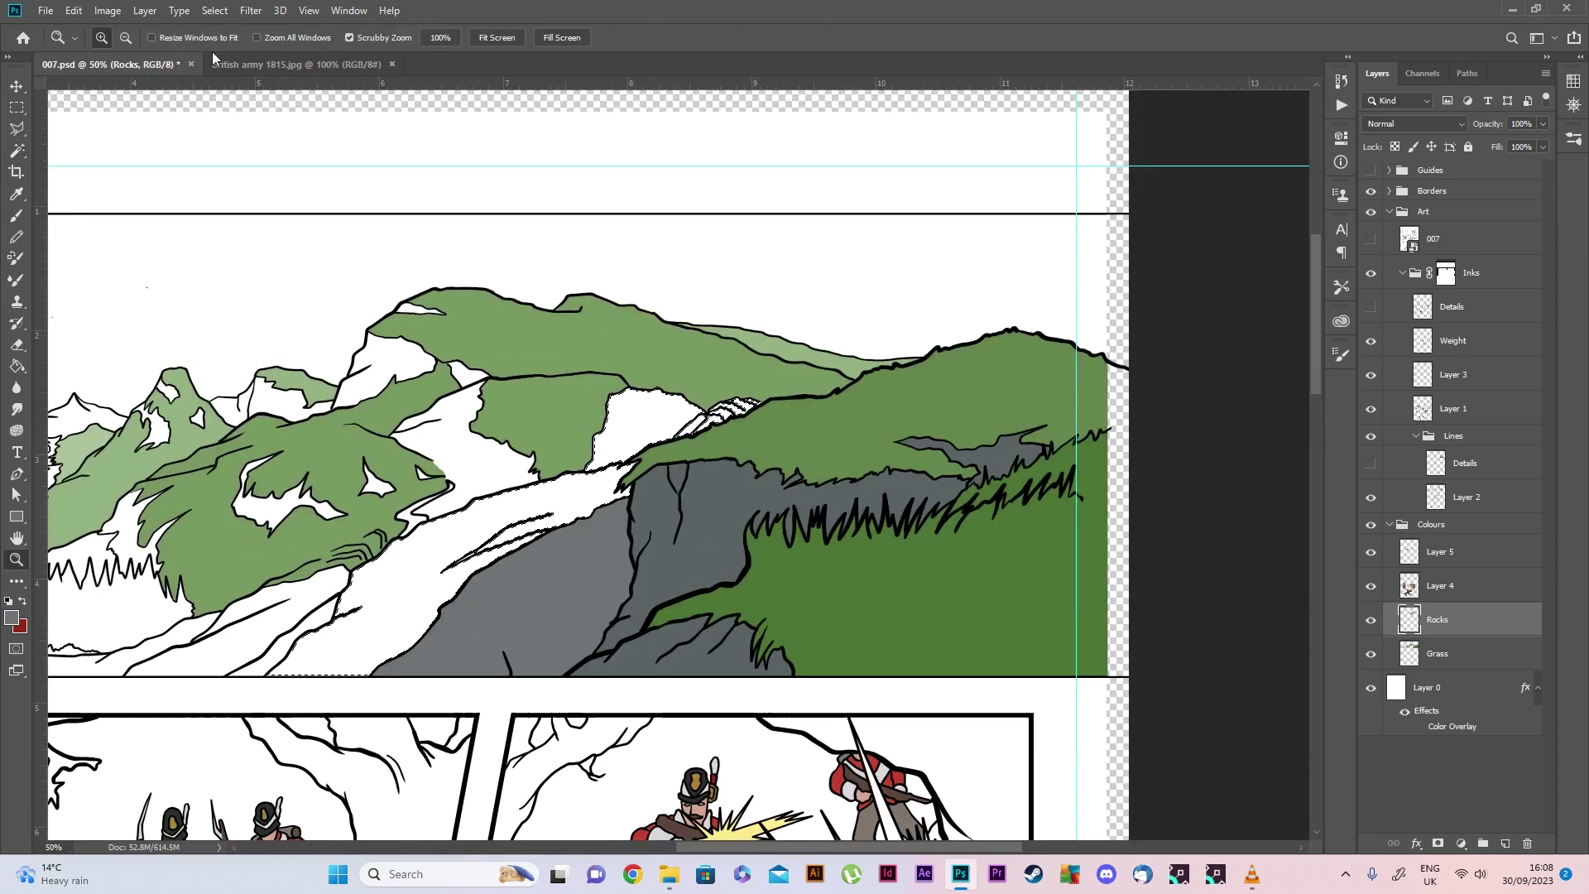
key(b)
key(alt+BackSpace)
scroll(139, 322, up, 1)
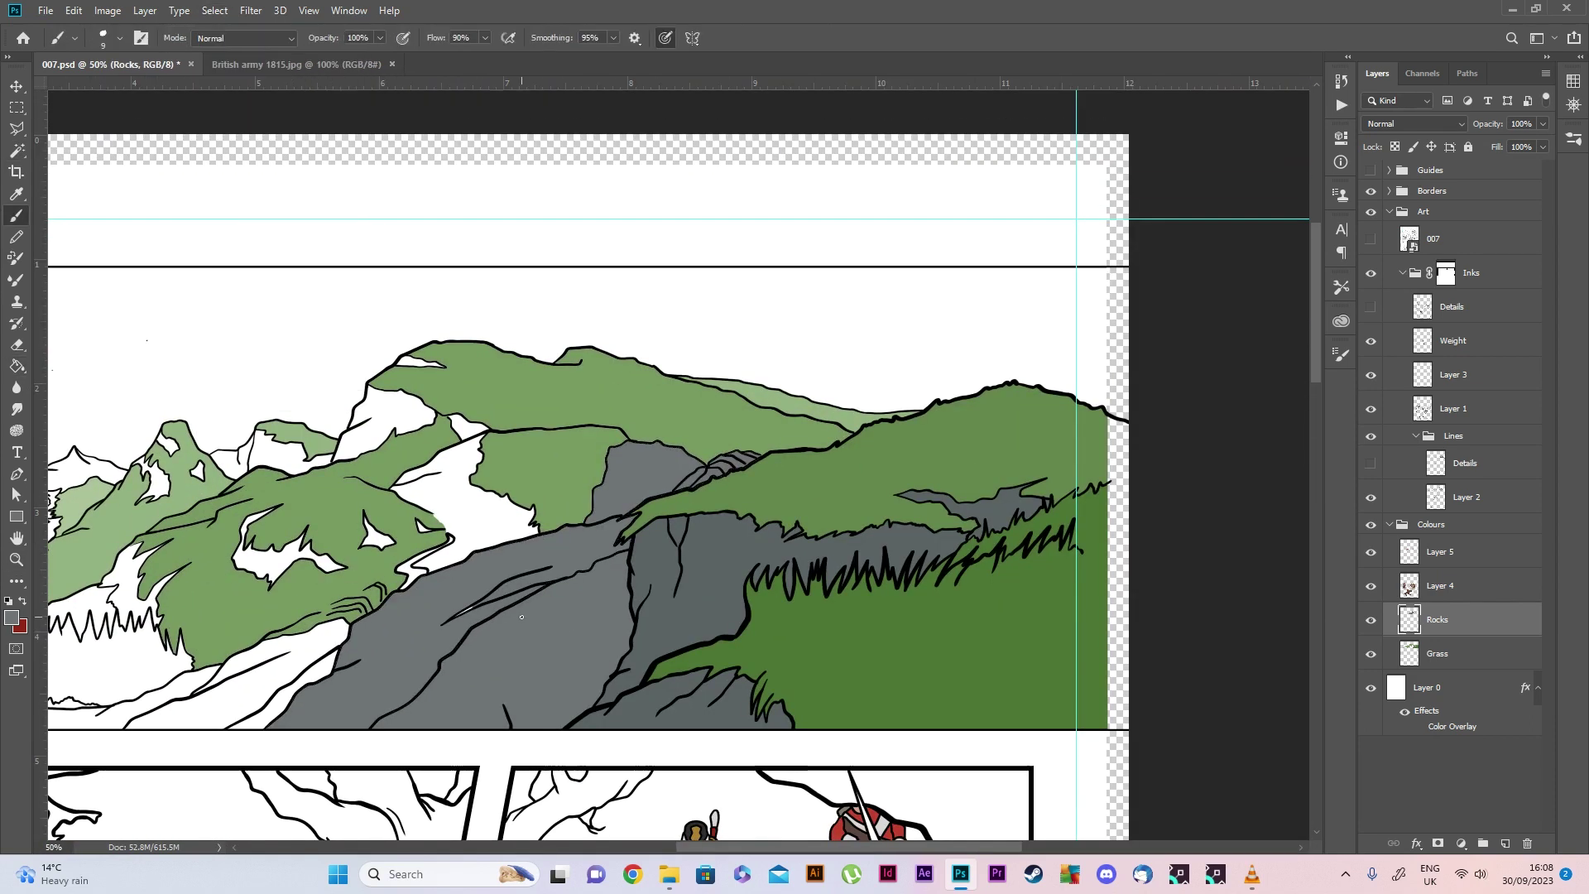
Select the uncoloured lower slope and the central hill's rock patches, and expand the selection
key(w)
scroll(287, 648, down, 1)
scroll(287, 648, left, 3)
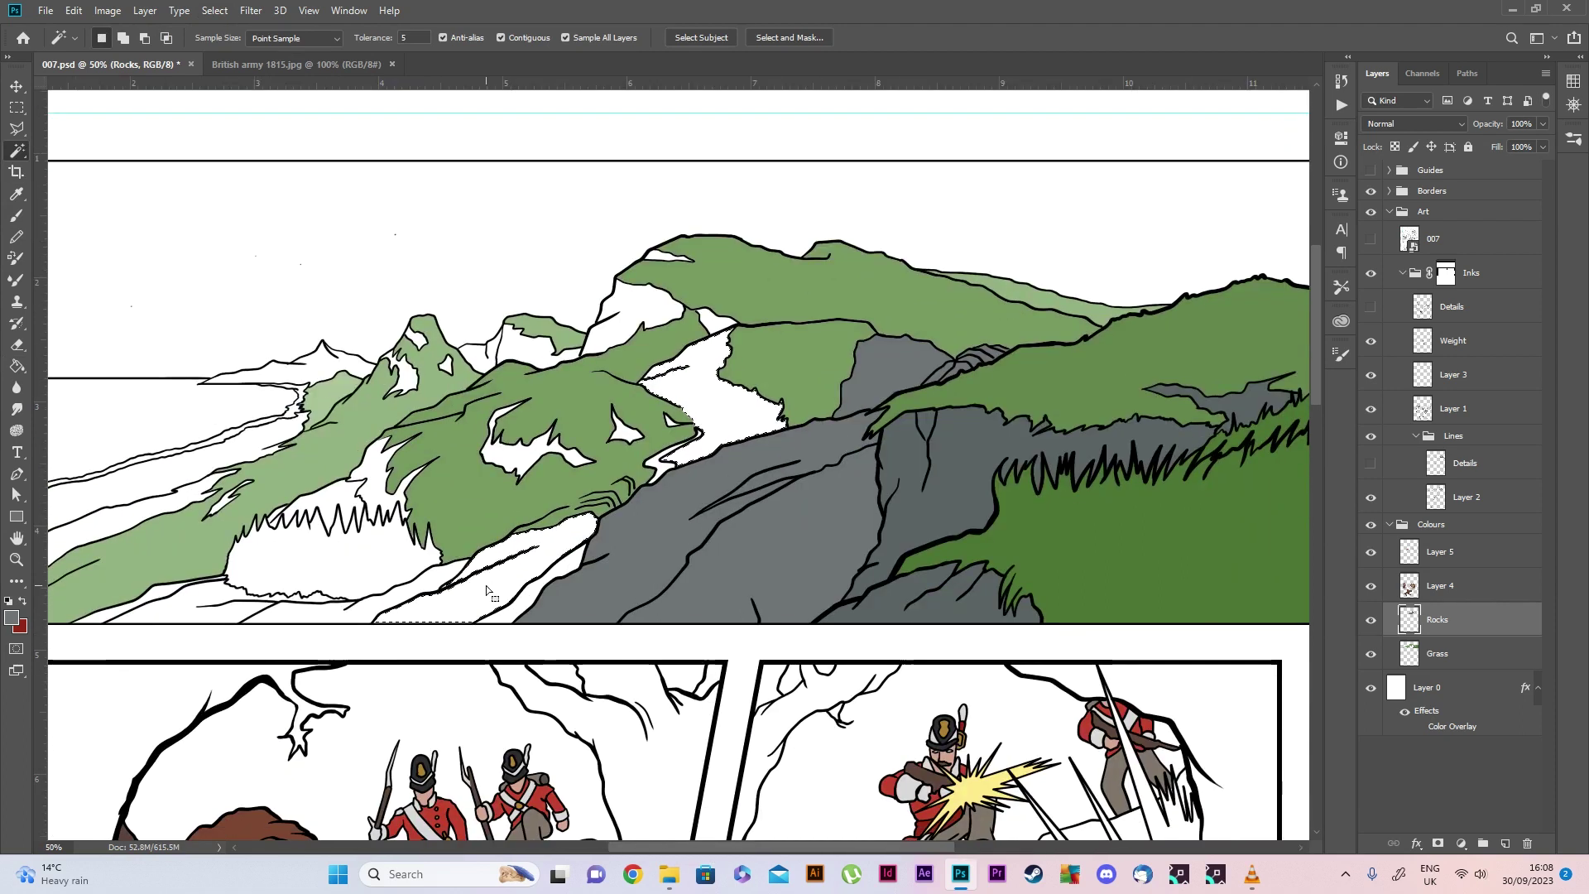
click(214, 10)
mouse_move(339, 248)
click(397, 276)
key(Return)
Fill the selected lower slope and central hill rocks with a lighter mid-grey, and deselect
click(12, 618)
click(822, 288)
key(Return)
click(17, 366)
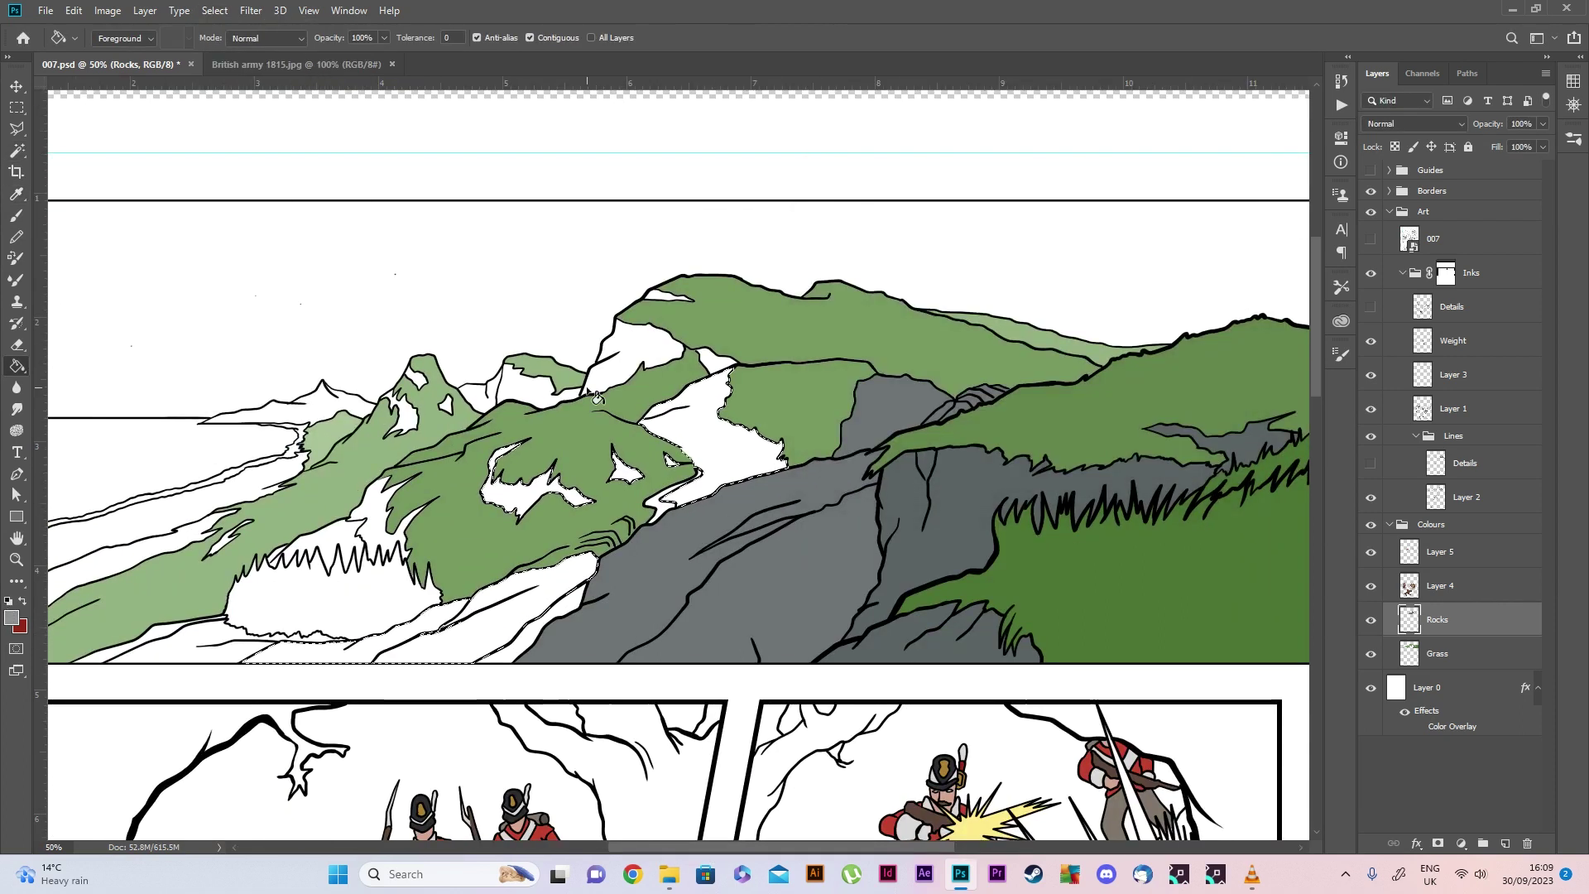
click(339, 435)
key(ctrl+d)
Choose a lighter grey and select the far hill's cliffs, the strip above the tree clump and the remaining lower-left slope
scroll(196, 191, up, 1)
click(11, 617)
click(822, 269)
key(Return)
key(w)
shift+click(637, 416)
shift+click(664, 362)
shift+click(713, 427)
scroll(497, 496, down, 1)
shift+click(374, 503)
shift+click(202, 610)
scroll(283, 677, left, 4)
Expand the selection and fill those cliffs and slopes with the lighter grey on the Rocks layer, and deselect
click(215, 10)
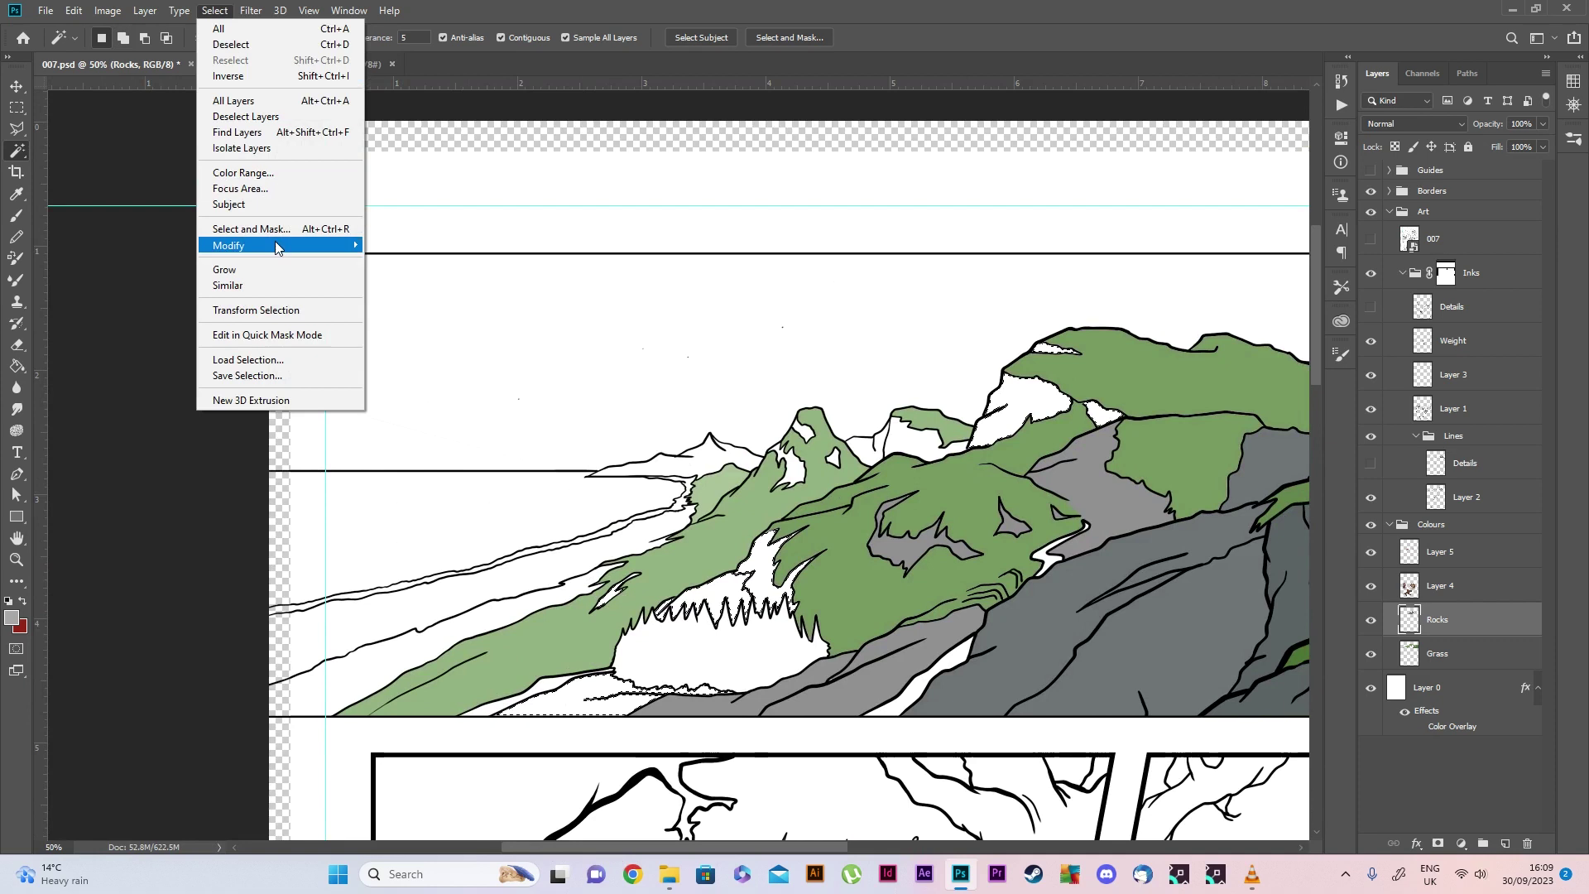
click(398, 288)
key(Return)
key(g)
click(416, 389)
key(ctrl+d)
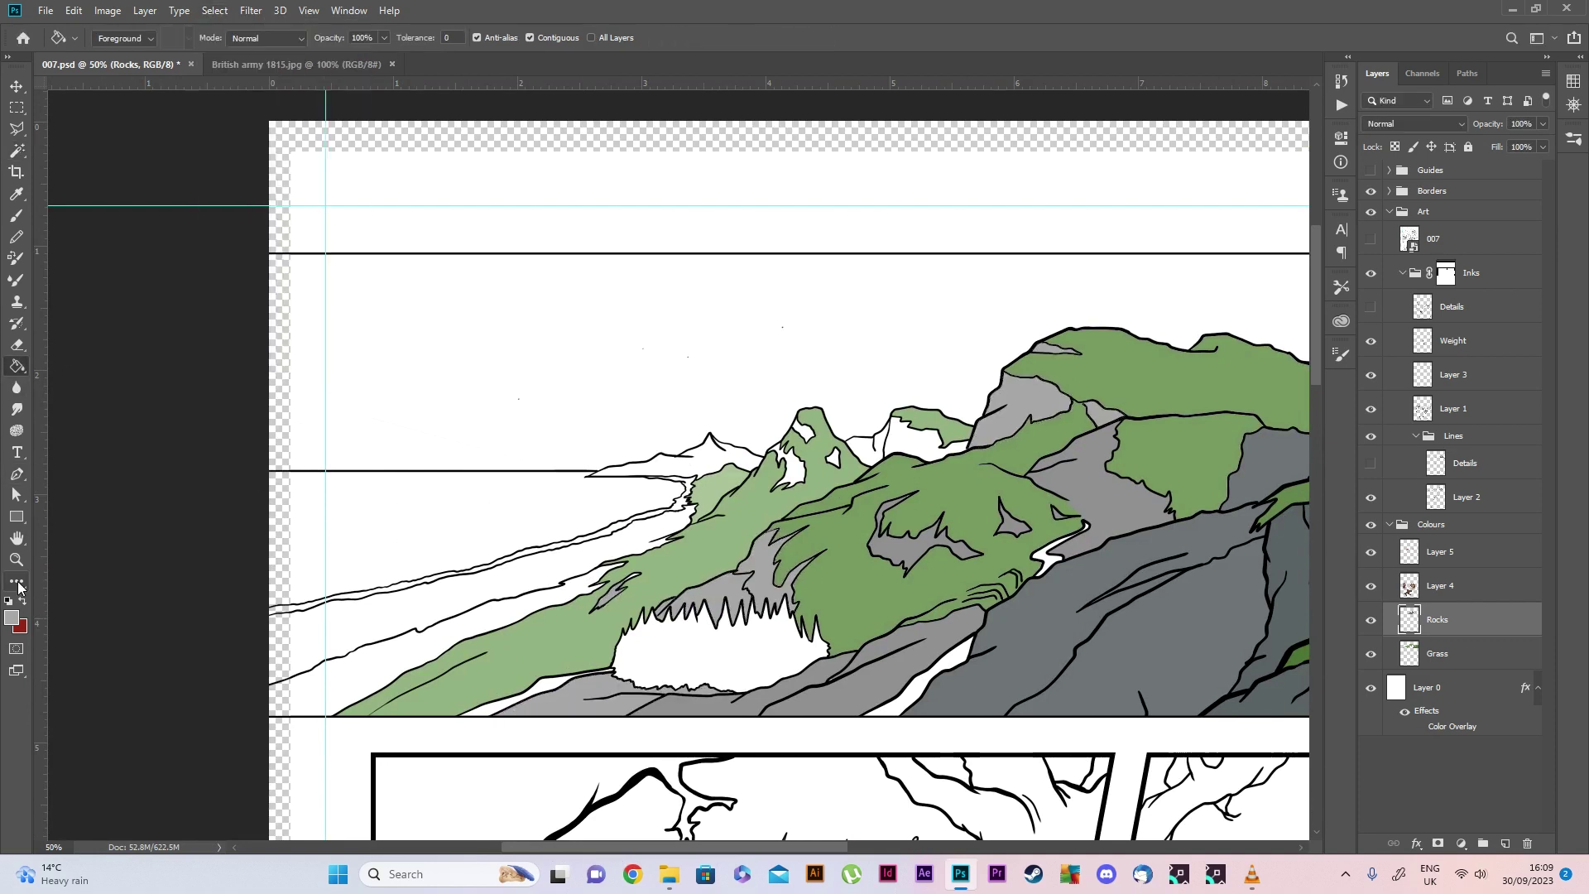
Select the uncoloured rock areas of the distant peaks and the headland on the horizon
scroll(624, 666, up, 2)
key(b)
click(16, 559)
scroll(579, 463, down, 4)
click(11, 616)
key(Escape)
click(760, 488)
click(759, 488)
key(w)
click(751, 389)
shift+click(642, 413)
shift+click(590, 428)
shift+click(488, 414)
Expand the distant rock selection and fill it with light grey on the Rocks layer
click(214, 11)
mouse_move(249, 246)
click(396, 277)
key(Return)
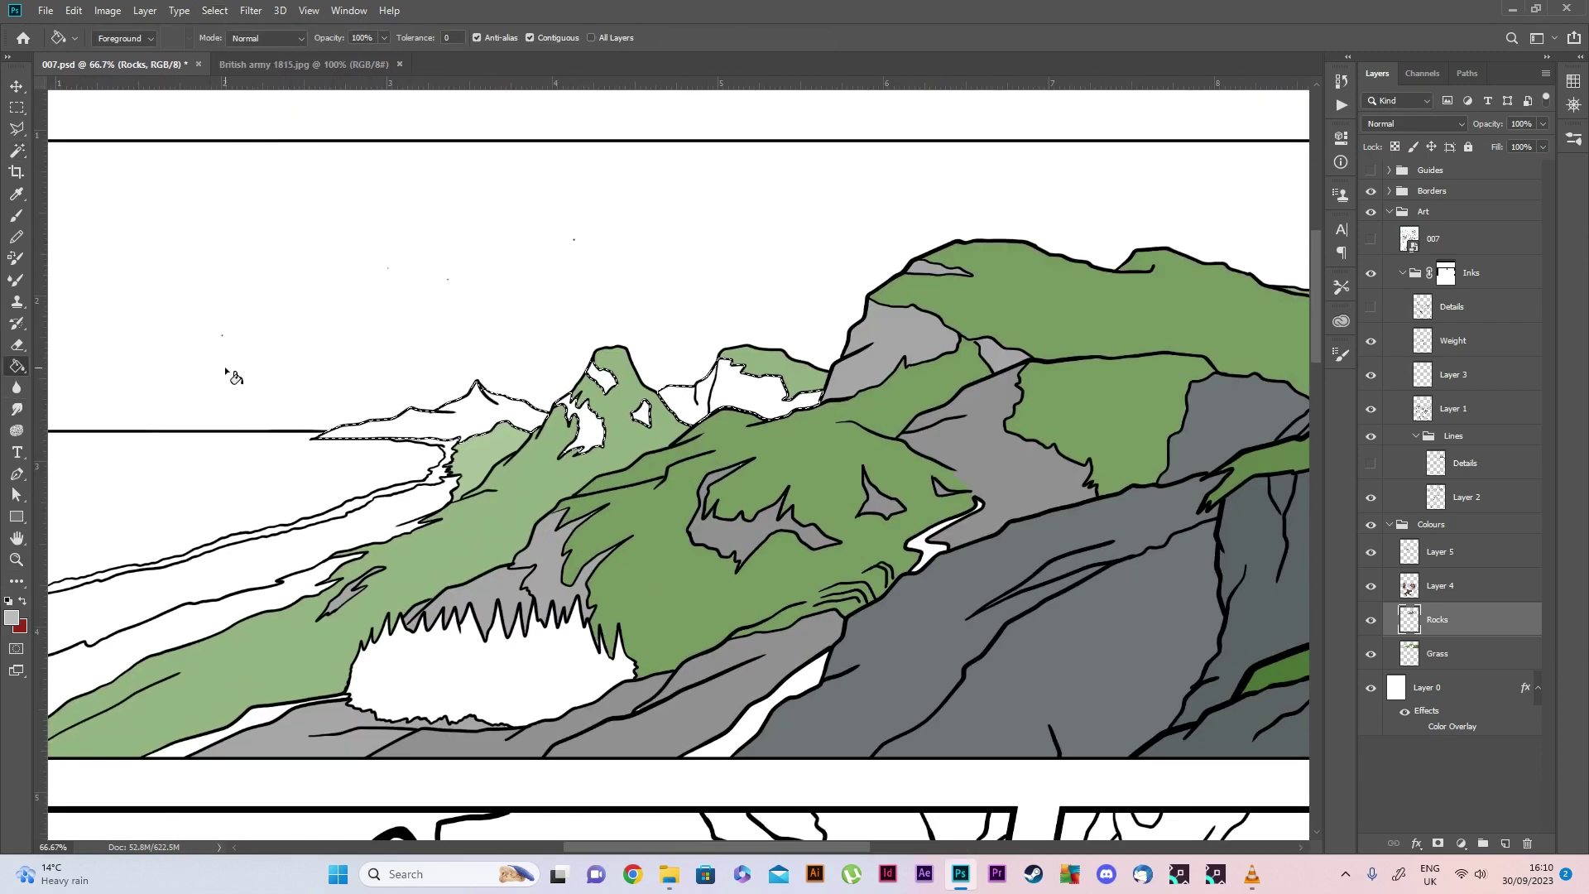
key(alt+BackSpace)
Choose a muted teal as the foreground colour for the river
key(z)
scroll(750, 465, down, 3)
scroll(750, 465, up, 3)
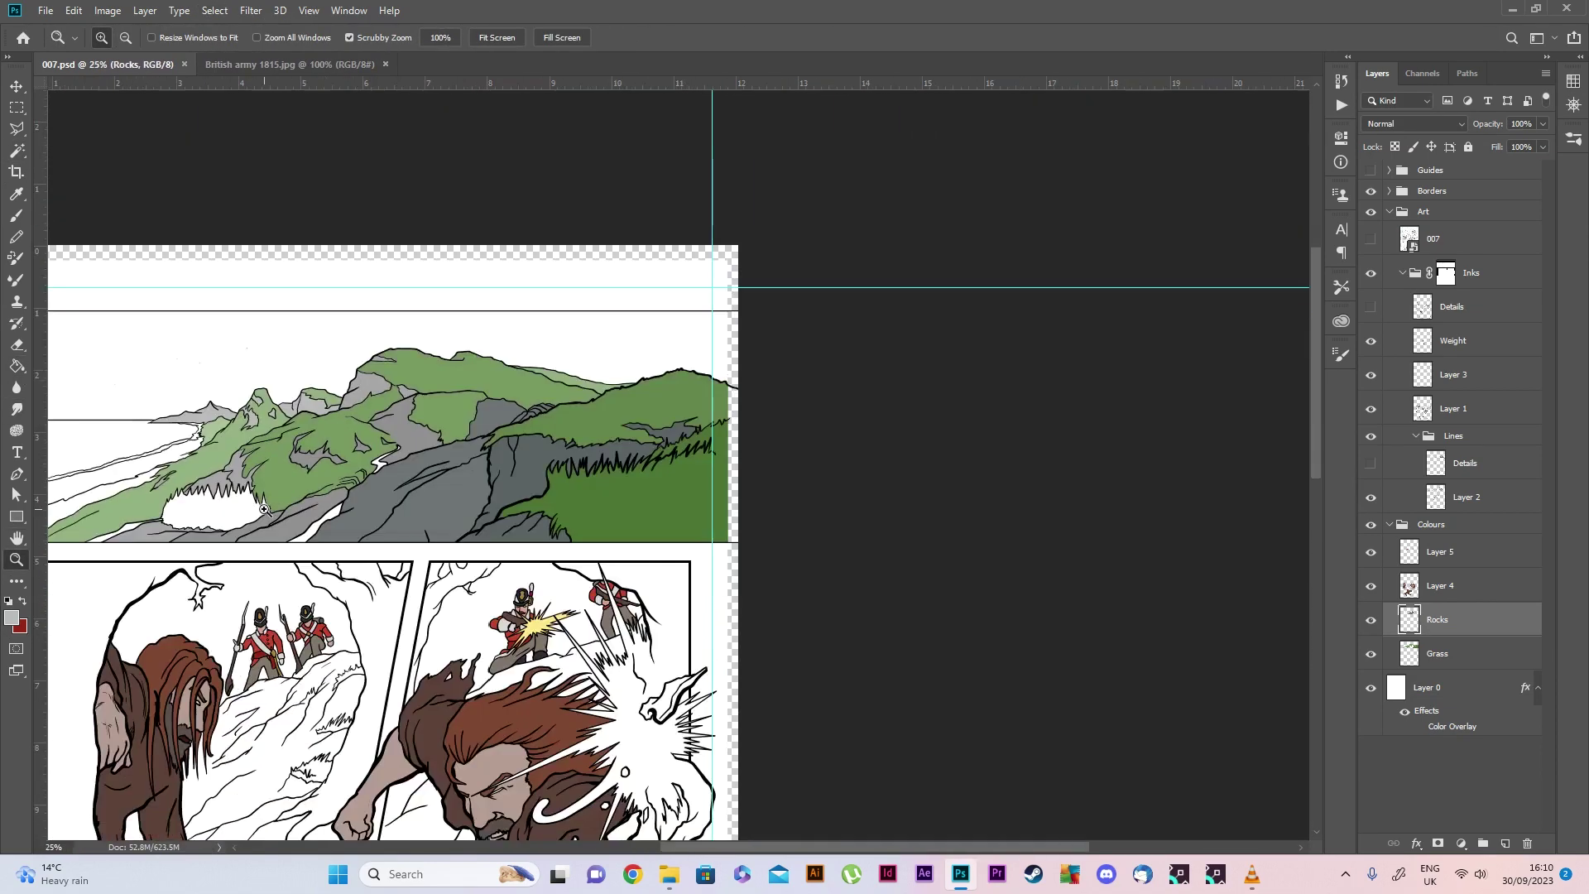
key(w)
click(11, 617)
click(1197, 179)
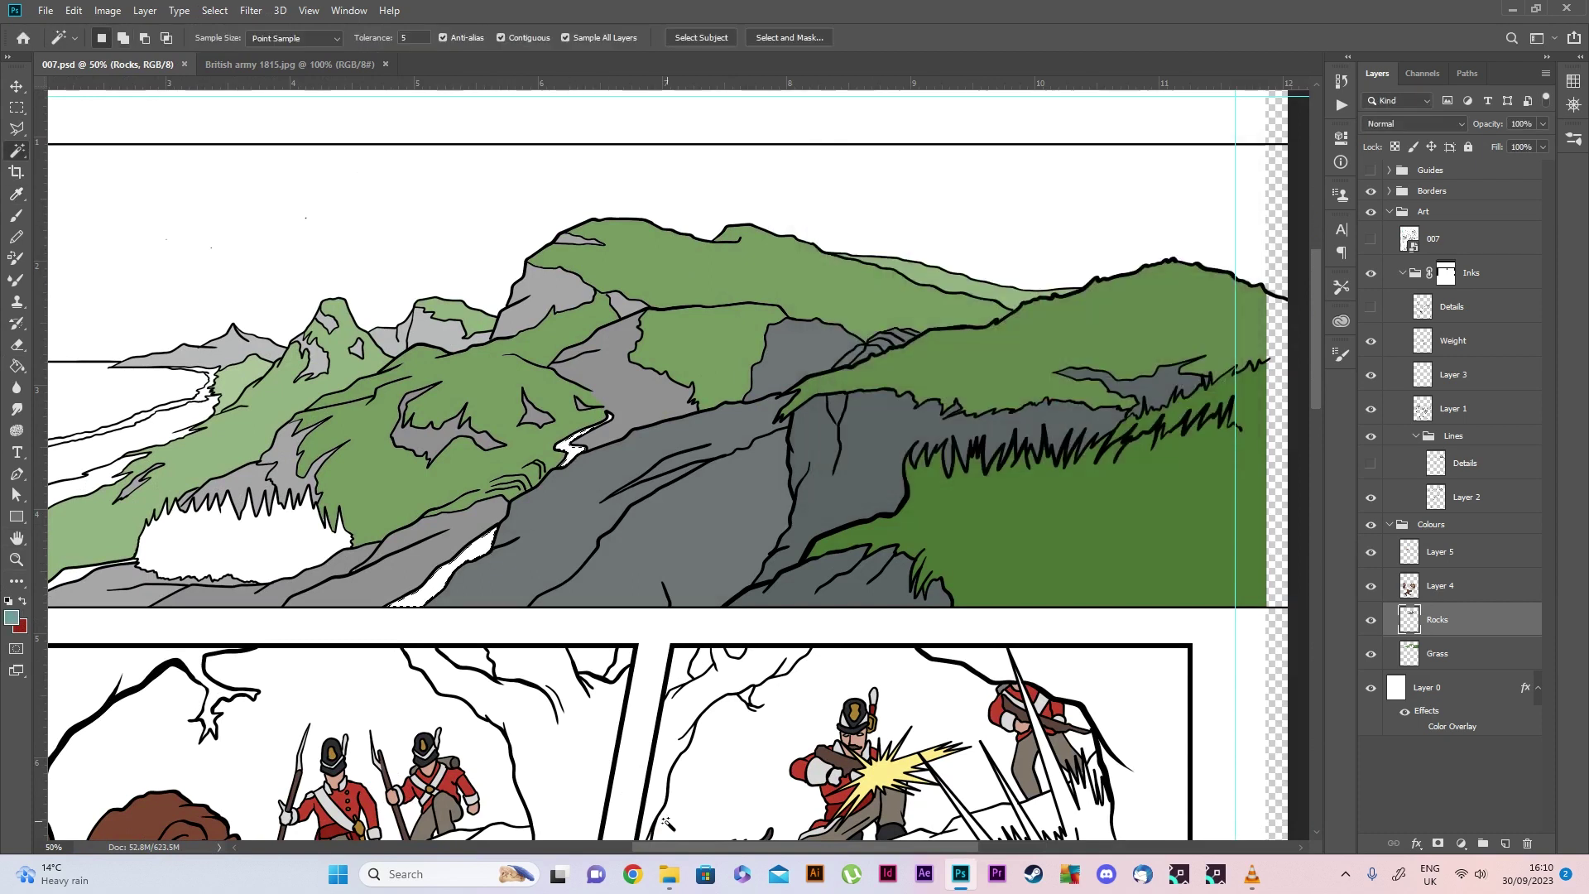
Select the uncoloured stretches of river between the rocks and hills, and expand the selection
scroll(902, 332, left, 3)
key(alt+s)
key(m)
key(e)
key(Return)
Add a new layer named River above Rocks, fill the selected river stretches with teal and deselect
key(ctrl+shift+alt+n)
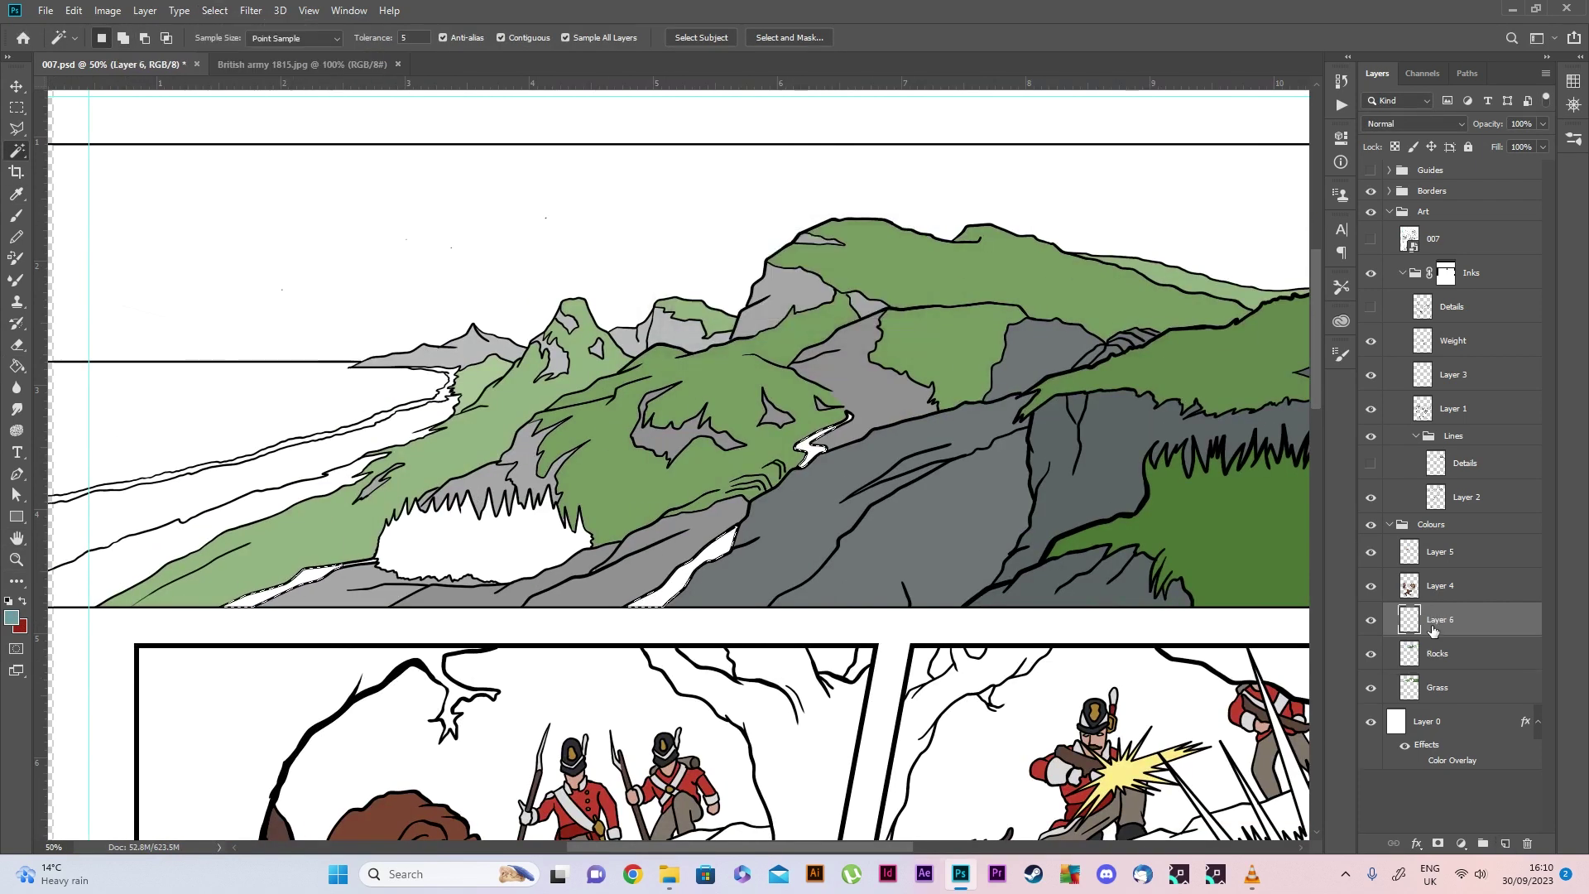
text(River)
key(Return)
key(z)
key(alt+BackSpace)
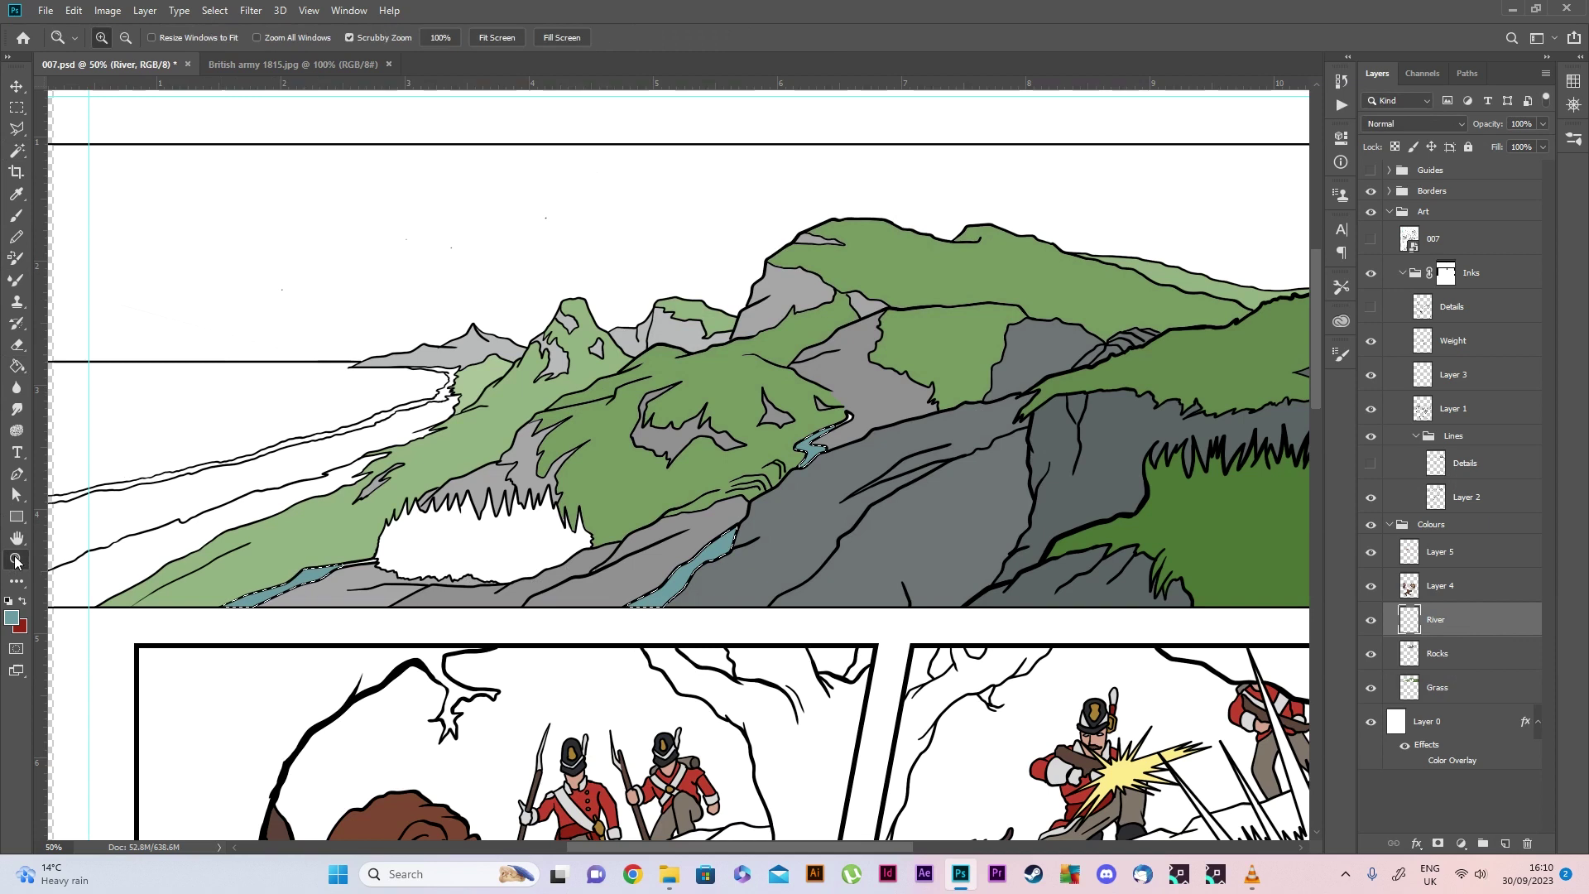
click(419, 556)
click(166, 18)
key(ctrl+d)
Rename the River layer to Other and brush teal into the unfilled narrow ends of the river
double_click(1440, 619)
key(Return)
key(b)
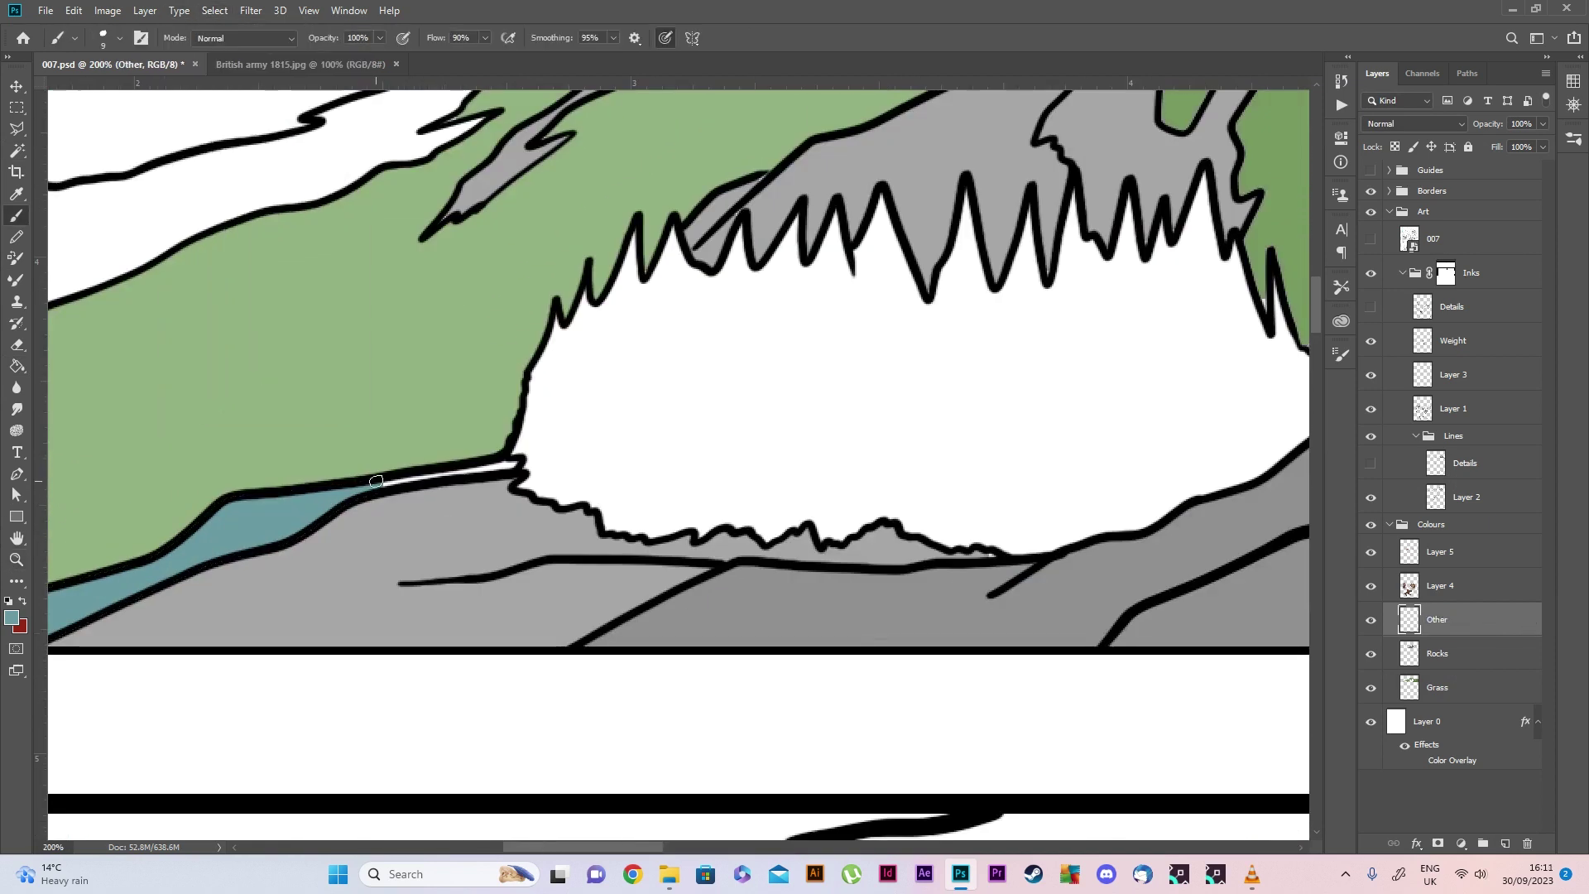
key(h)
drag(519, 465, 730, 406)
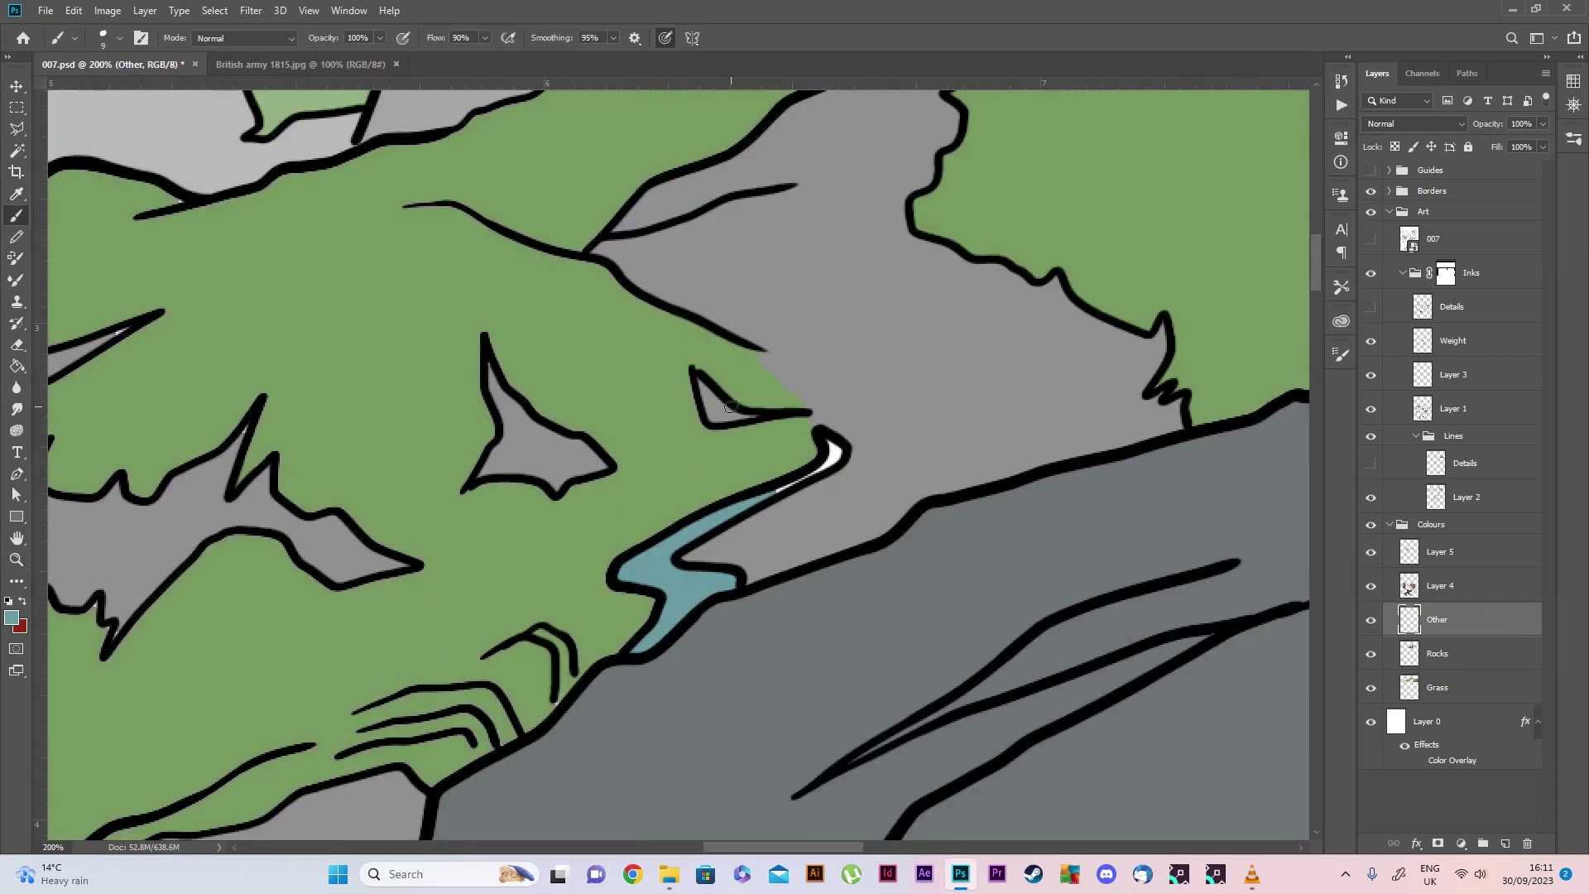
click(15, 559)
drag(497, 463, 713, 519)
Make the Rocks layer active and sample a grey from the artwork for touching up with the Brush
click(1438, 653)
click(12, 617)
click(439, 538)
key(Return)
click(16, 215)
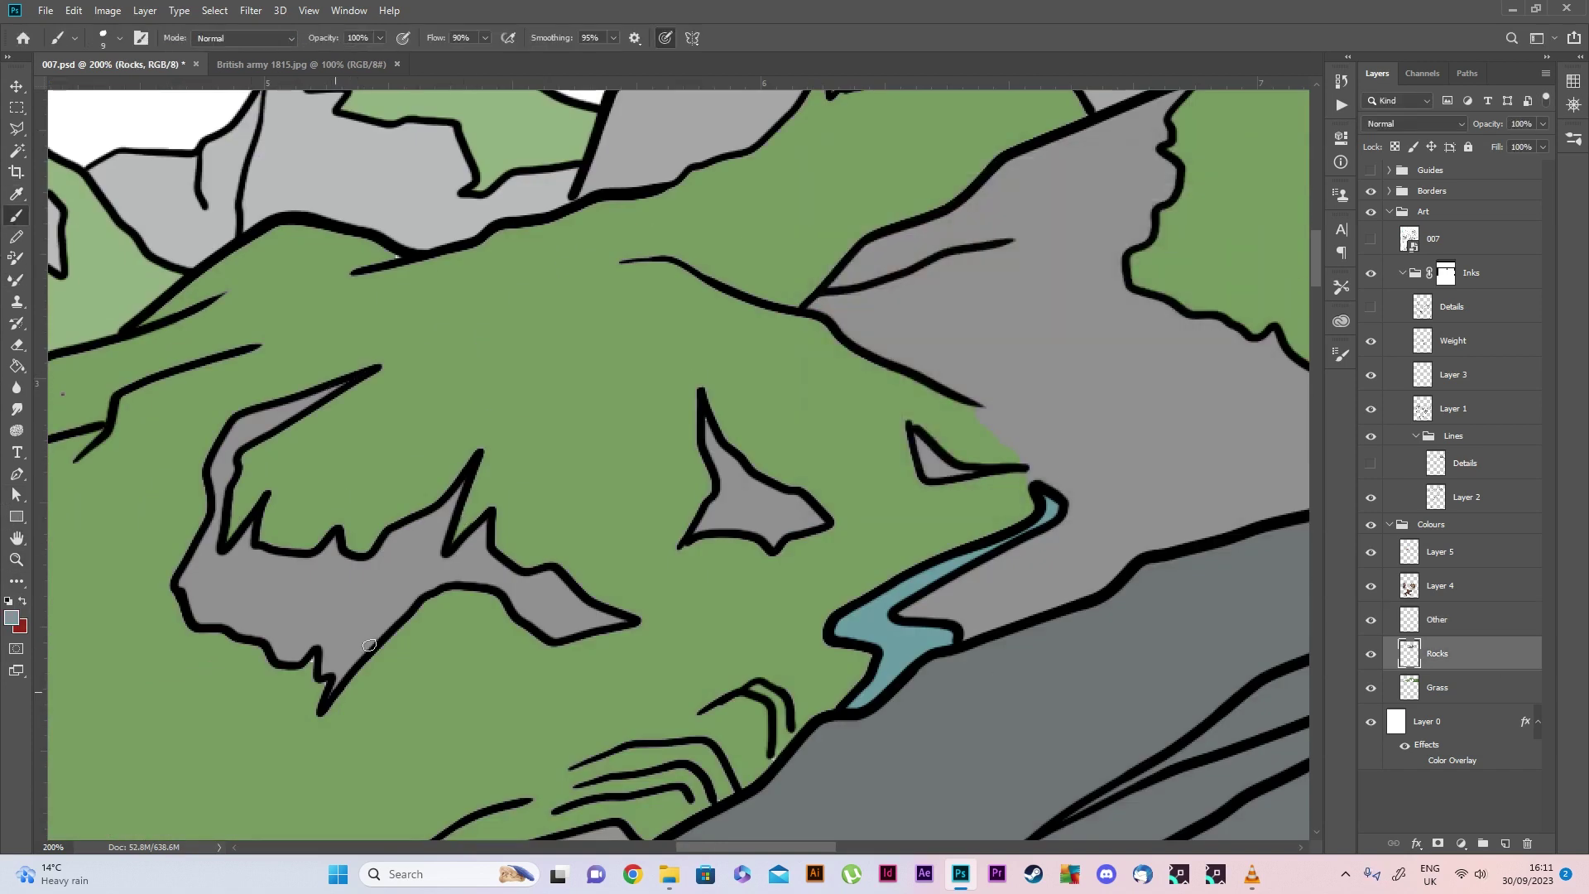
Switch to the Grass layer and sample the middle hill's green as the brush colour
key(alt+bracketleft)
click(11, 617)
click(308, 714)
key(Return)
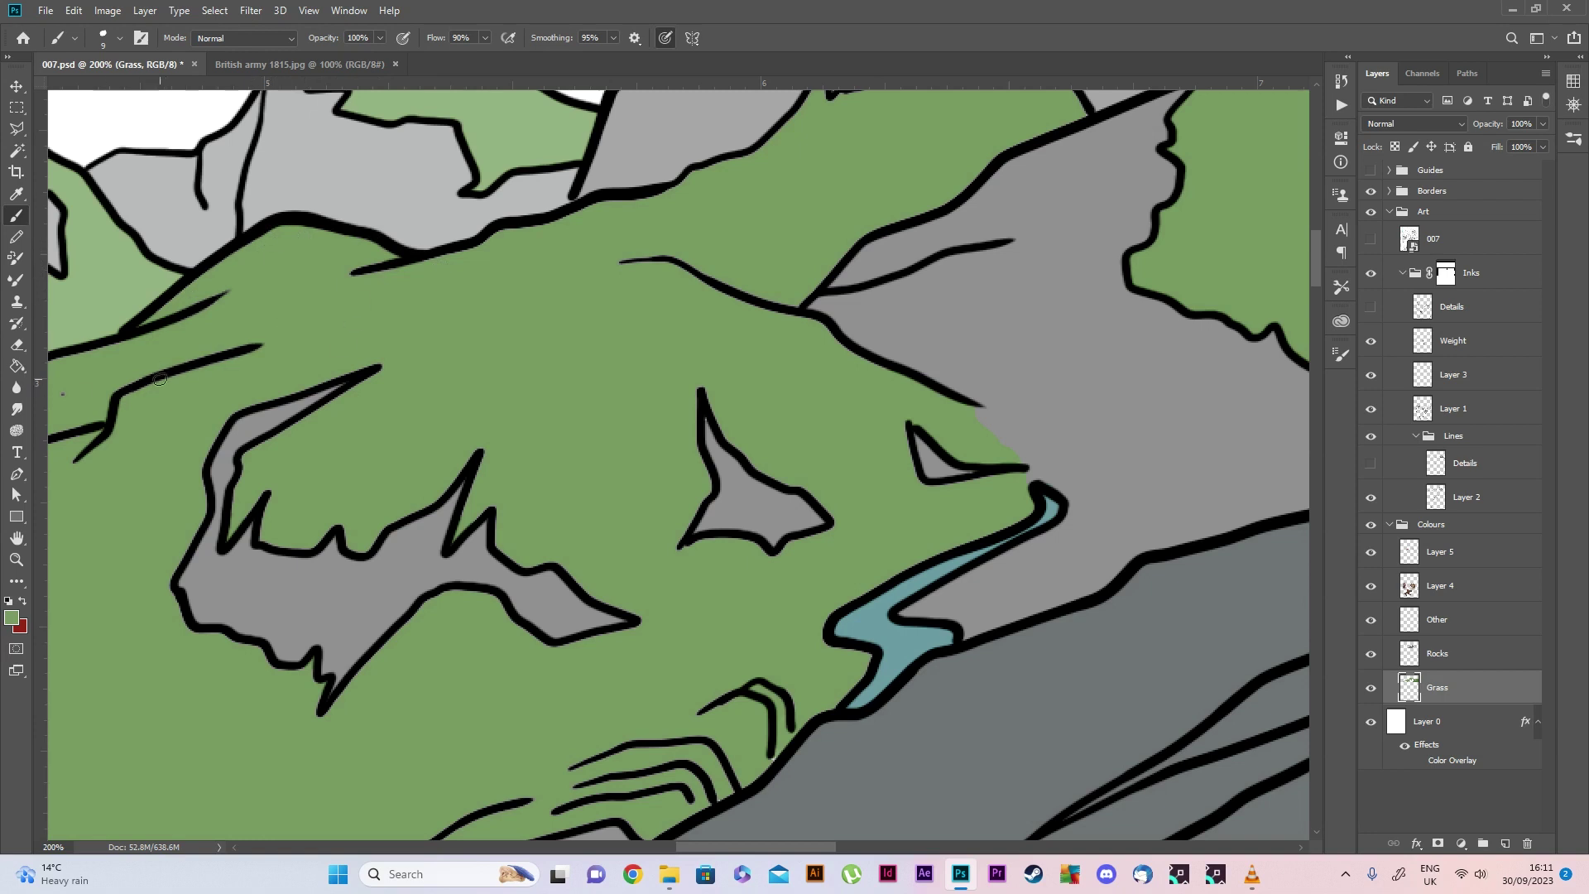
Show the red Color Overlay on Layer 0 and inspect the middle hill's grass, rock and river fills for gaps
click(1420, 761)
click(16, 560)
alt+click(273, 571)
alt+click(273, 571)
click(474, 488)
click(475, 489)
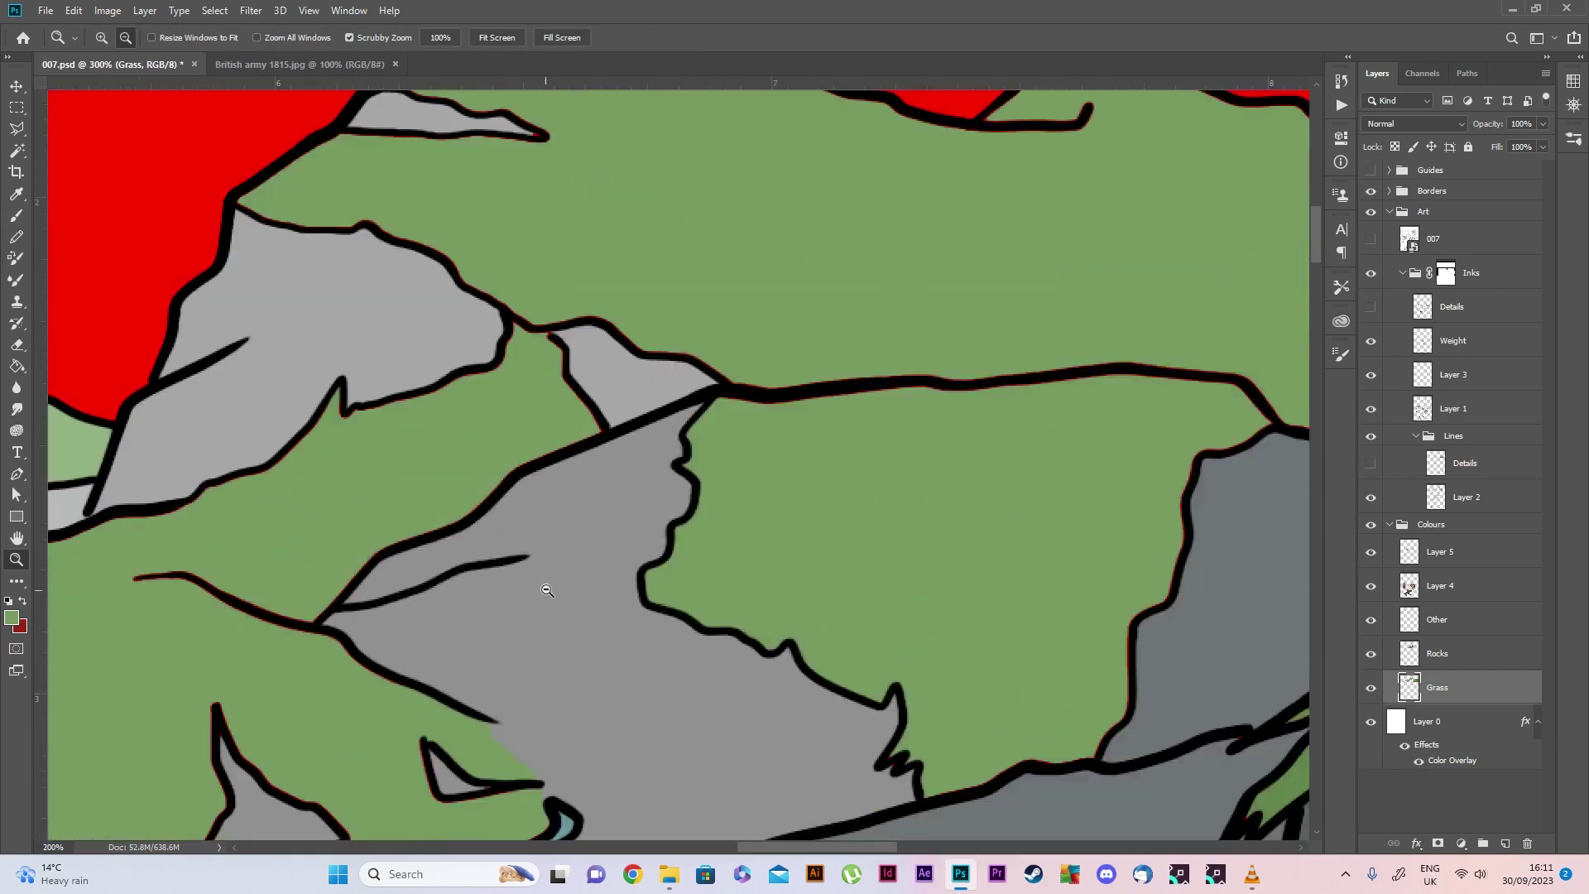
alt+click(546, 590)
alt+click(546, 589)
scroll(372, 662, up, 2)
scroll(314, 678, down, 3)
scroll(257, 696, left, 2)
click(257, 697)
scroll(262, 622, up, 1)
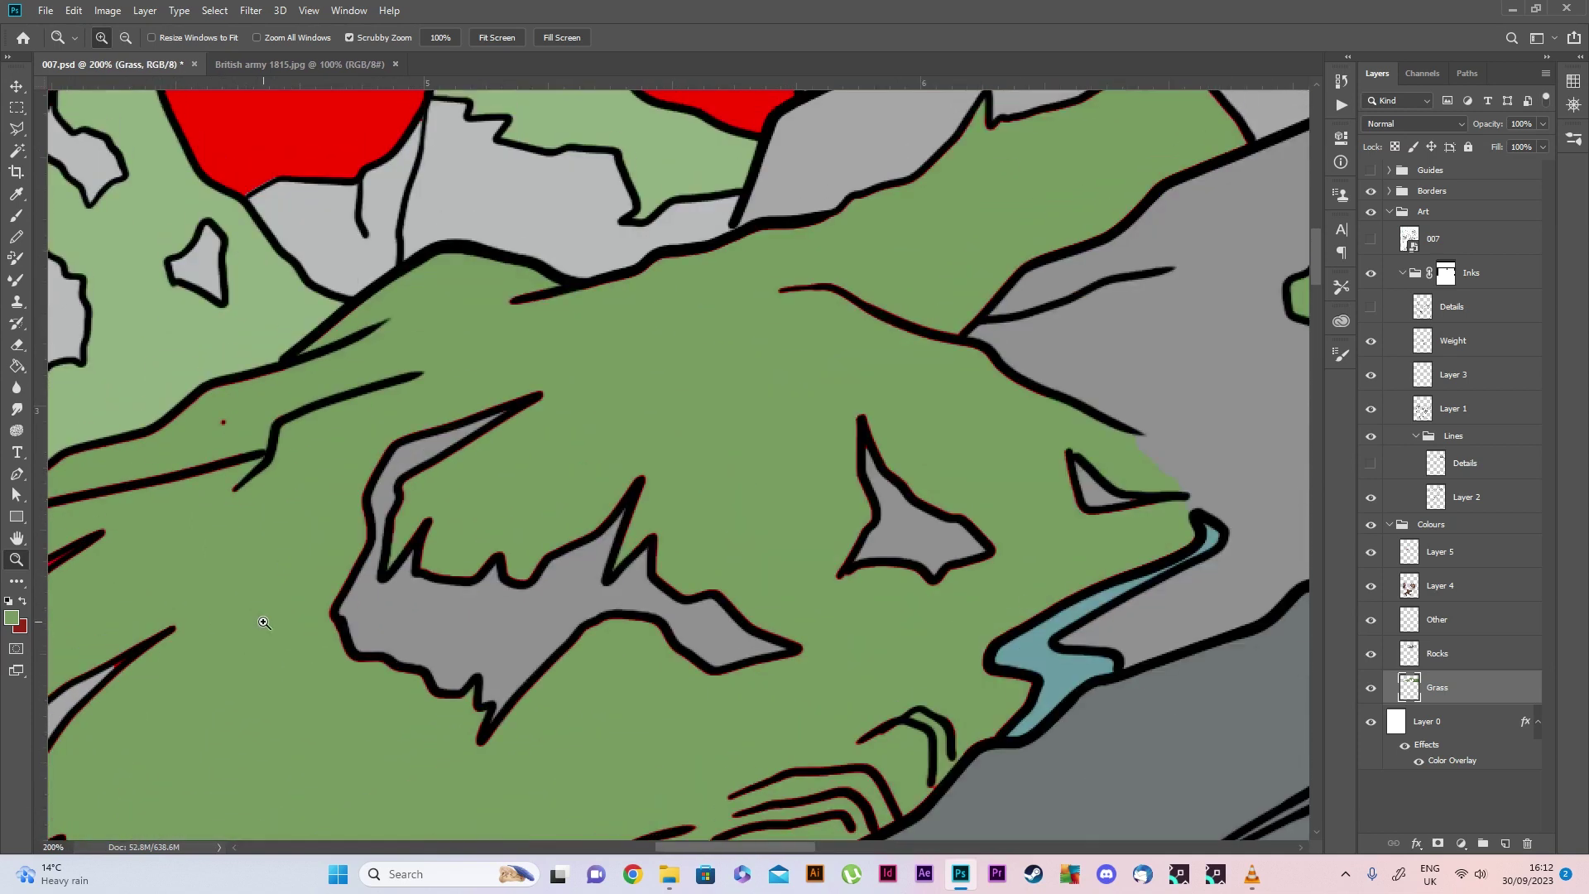
scroll(271, 621, up, 1)
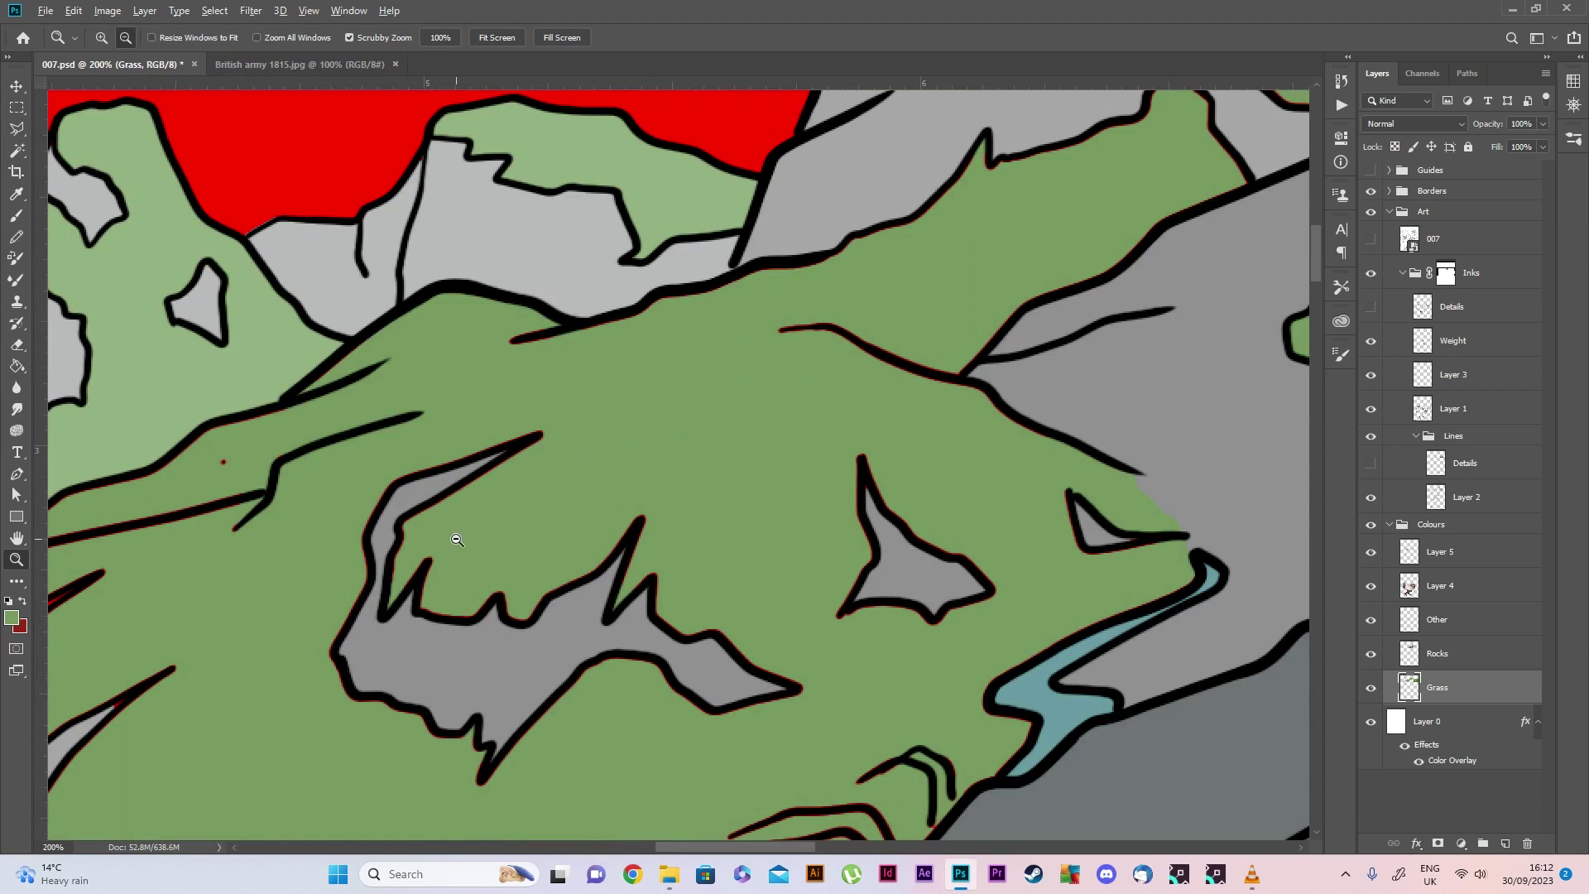
alt+click(433, 555)
scroll(430, 553, down, 2)
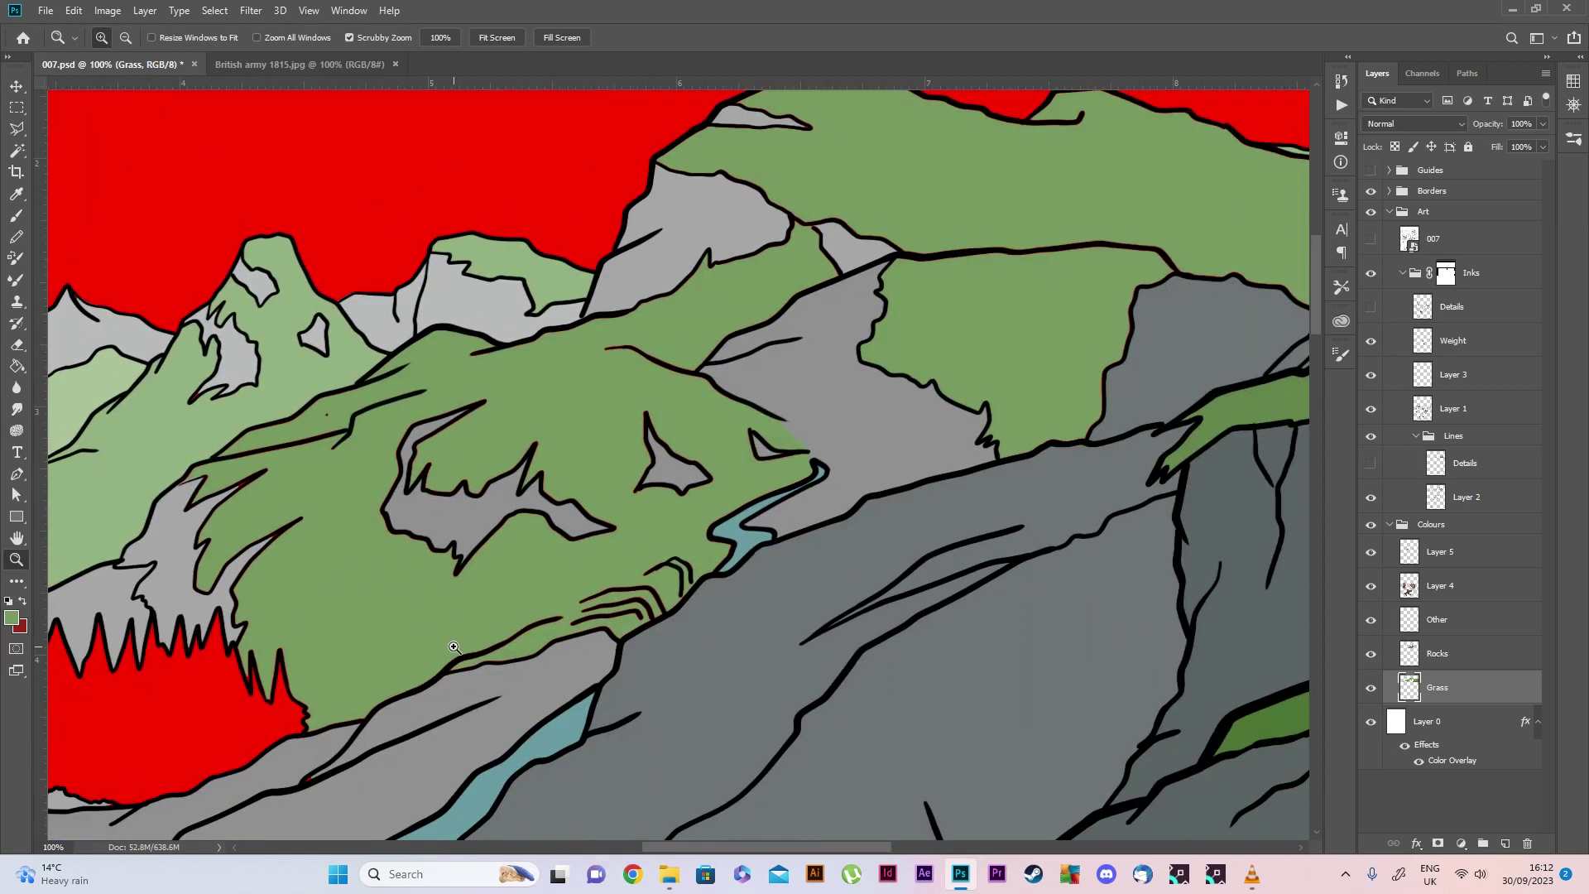
Examine the rock spikes above the tree clump and the surrounding hillside for uncoloured gaps
click(217, 568)
click(218, 568)
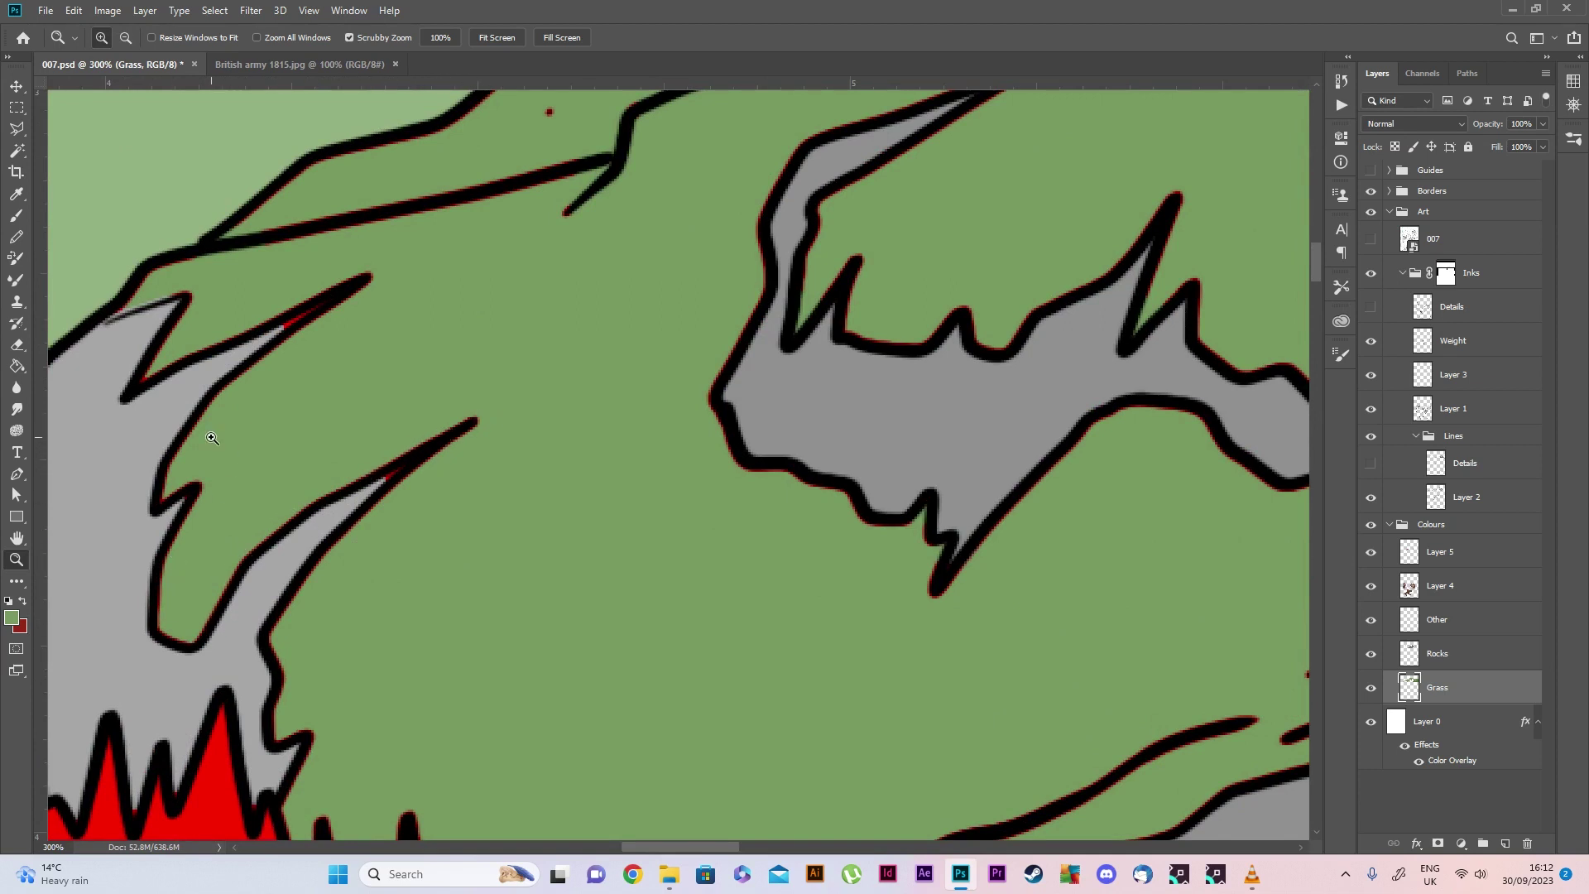
alt+click(970, 463)
alt+click(970, 464)
alt+click(969, 463)
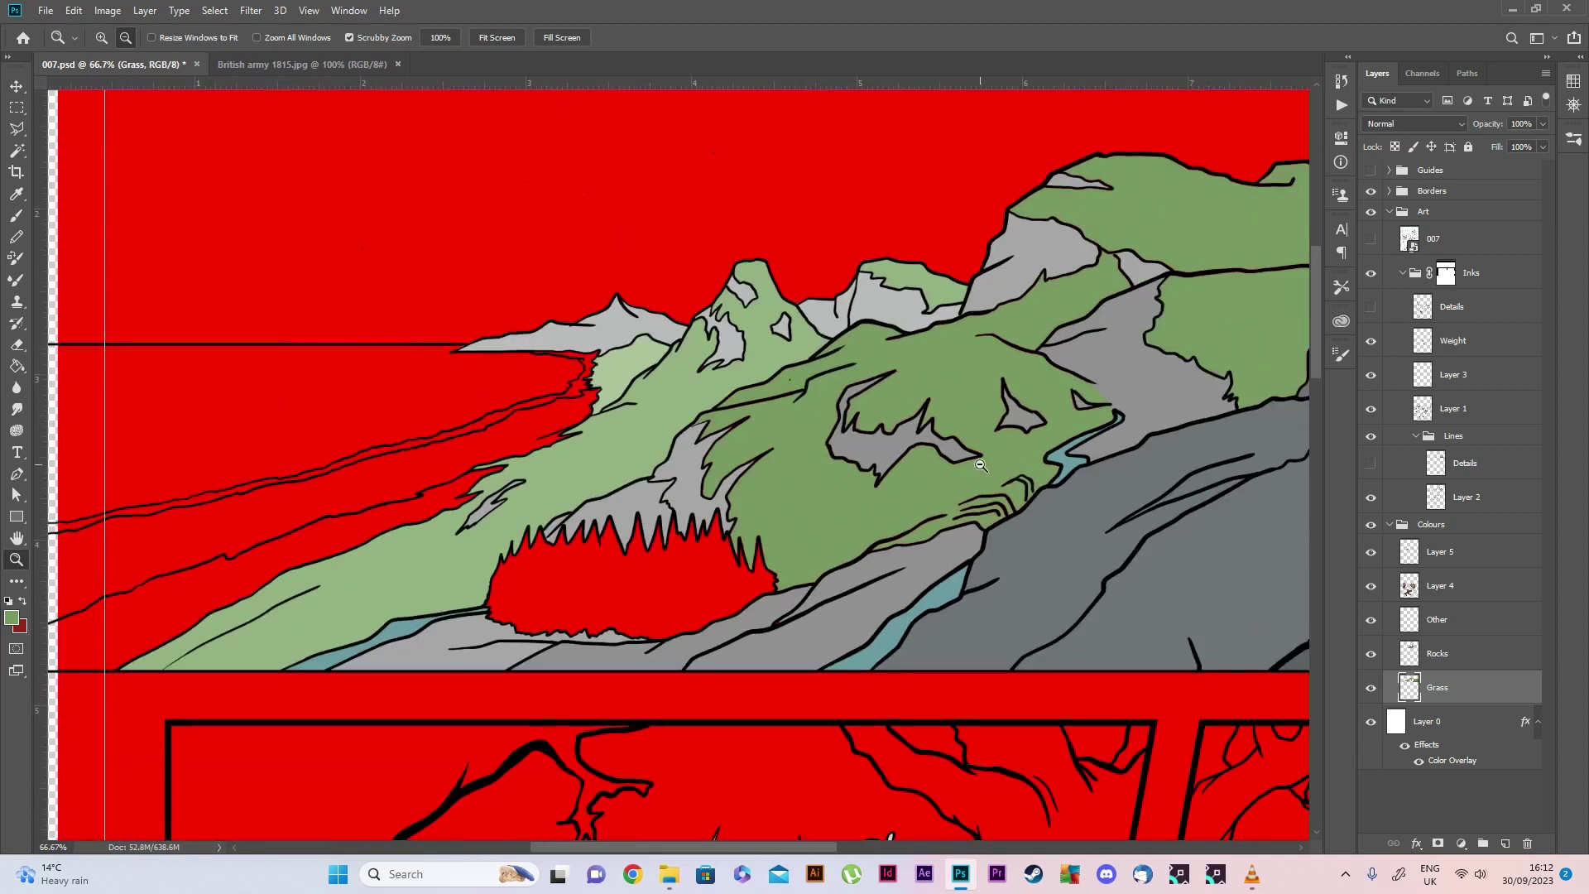
click(970, 424)
click(970, 424)
alt+click(785, 553)
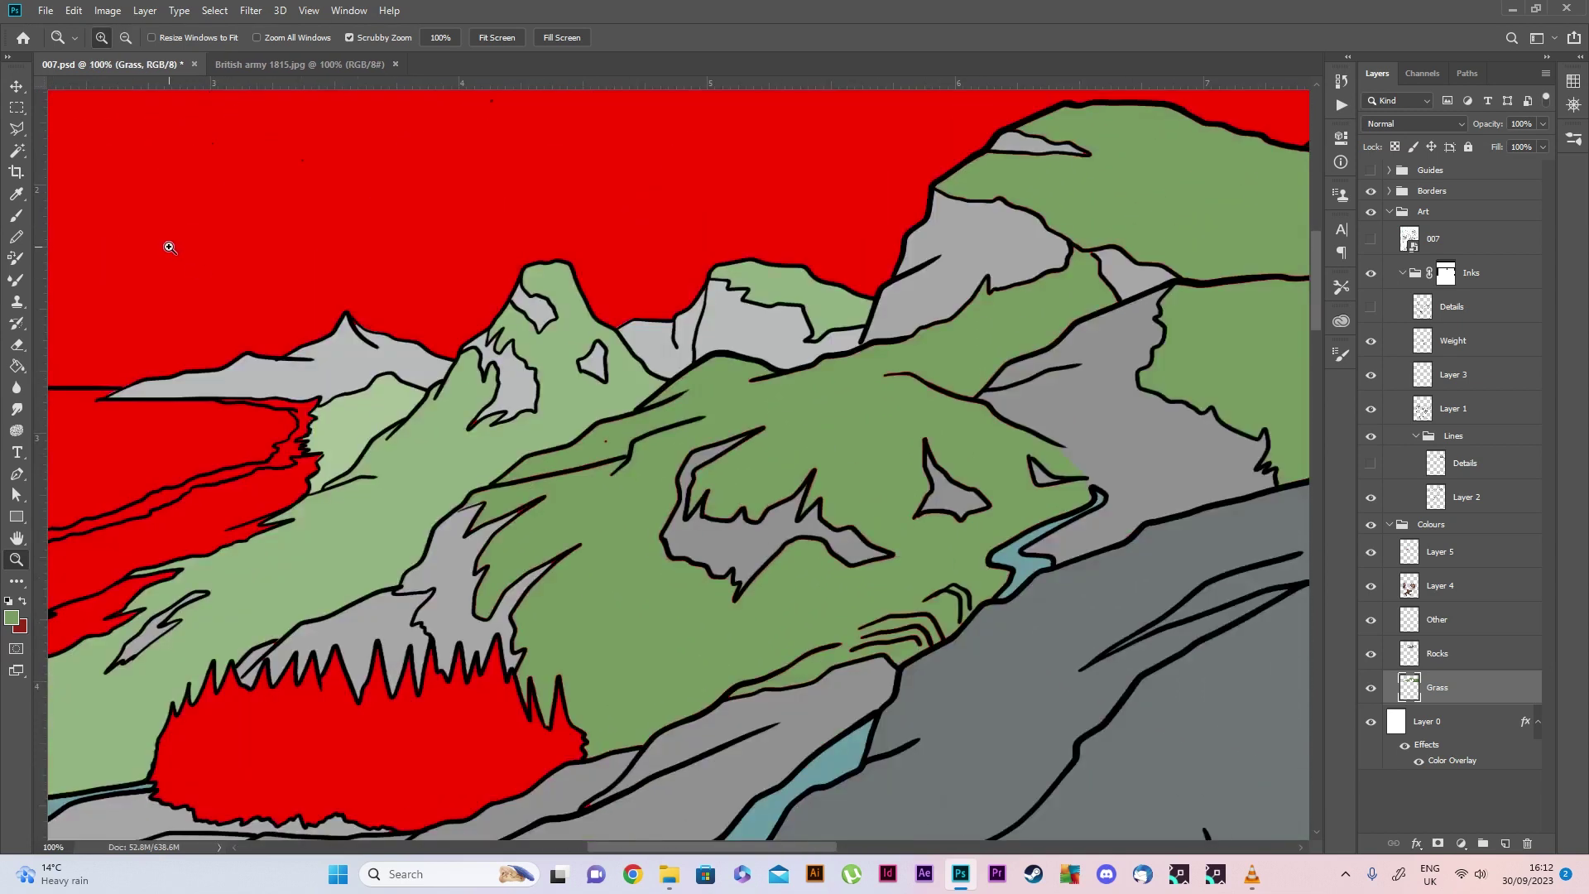
click(16, 151)
click(657, 630)
scroll(658, 629, up, 1)
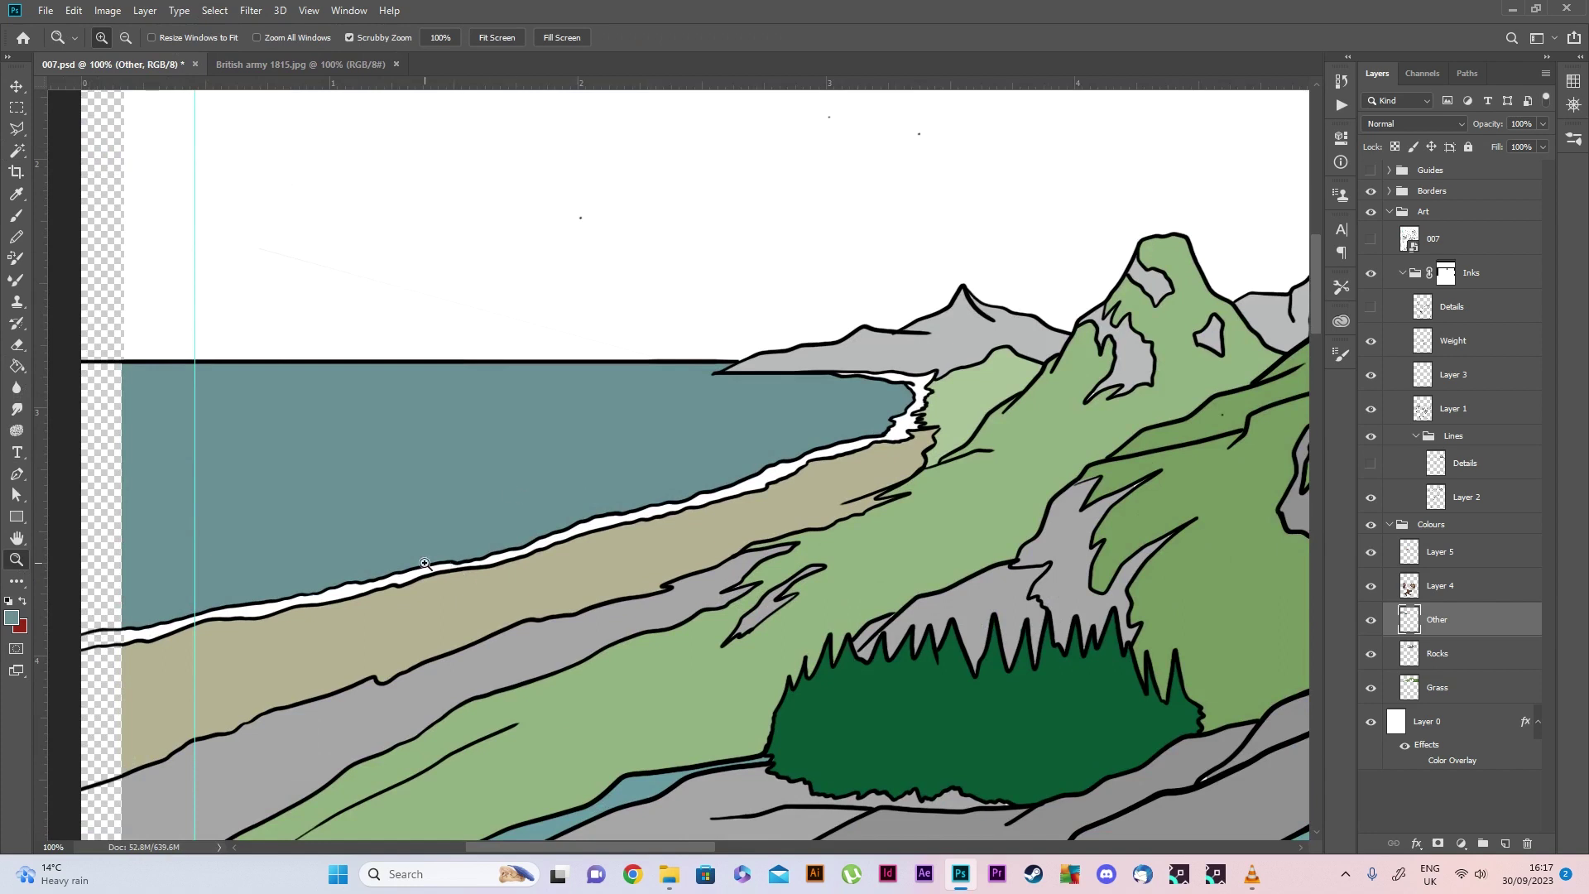
click(24, 154)
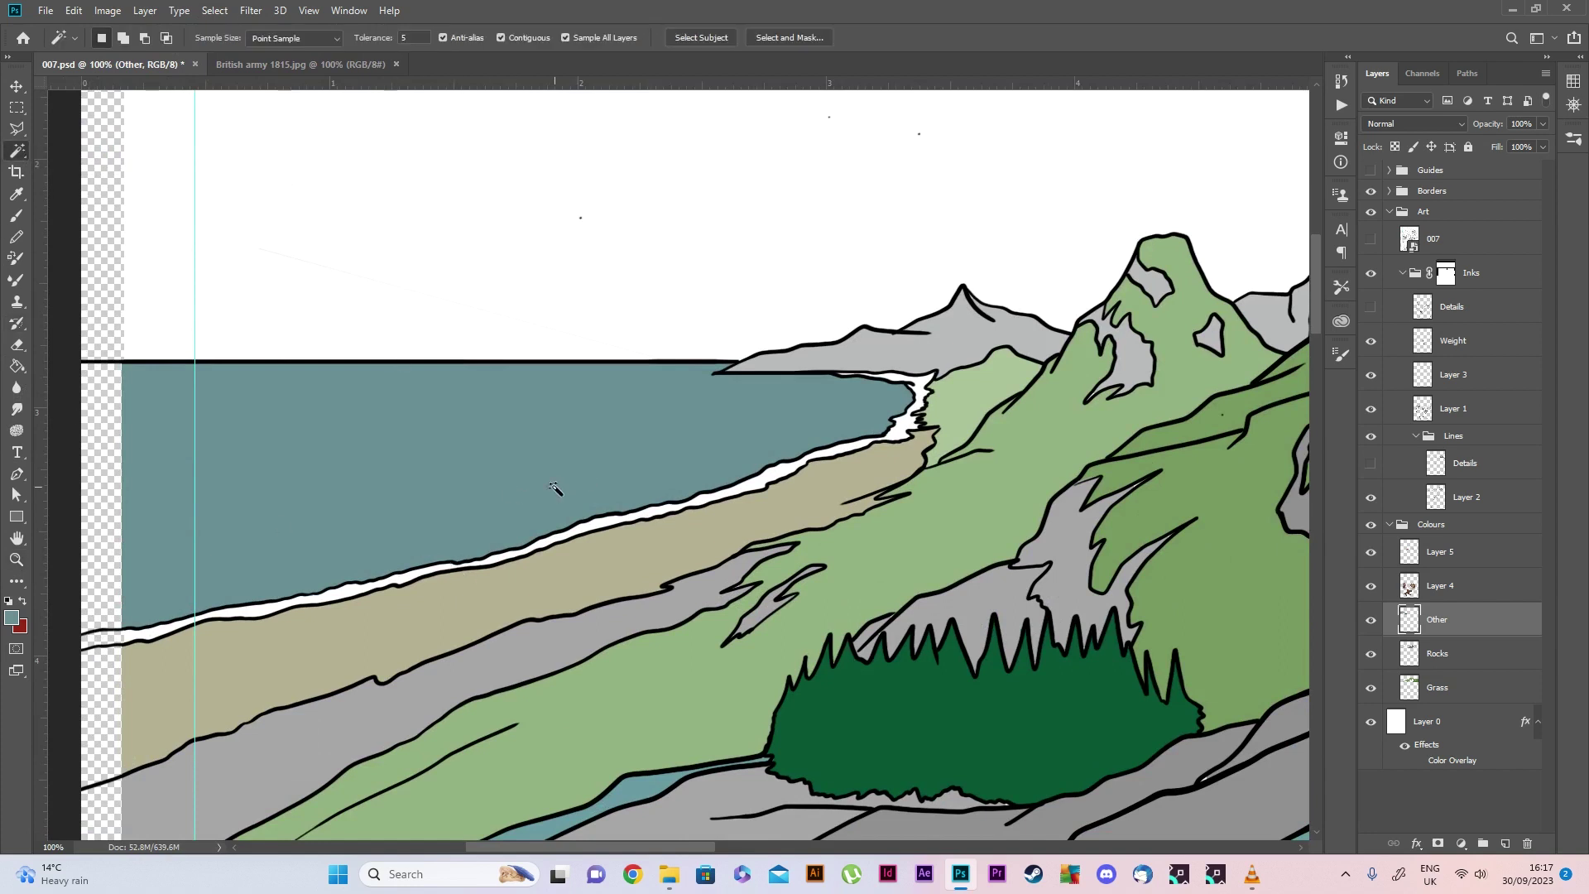
click(536, 543)
click(214, 10)
click(221, 47)
Select the sea and the sandy beach on the Other layer, with all-layer sampling switched off
click(417, 456)
shift+click(603, 549)
key(shift)
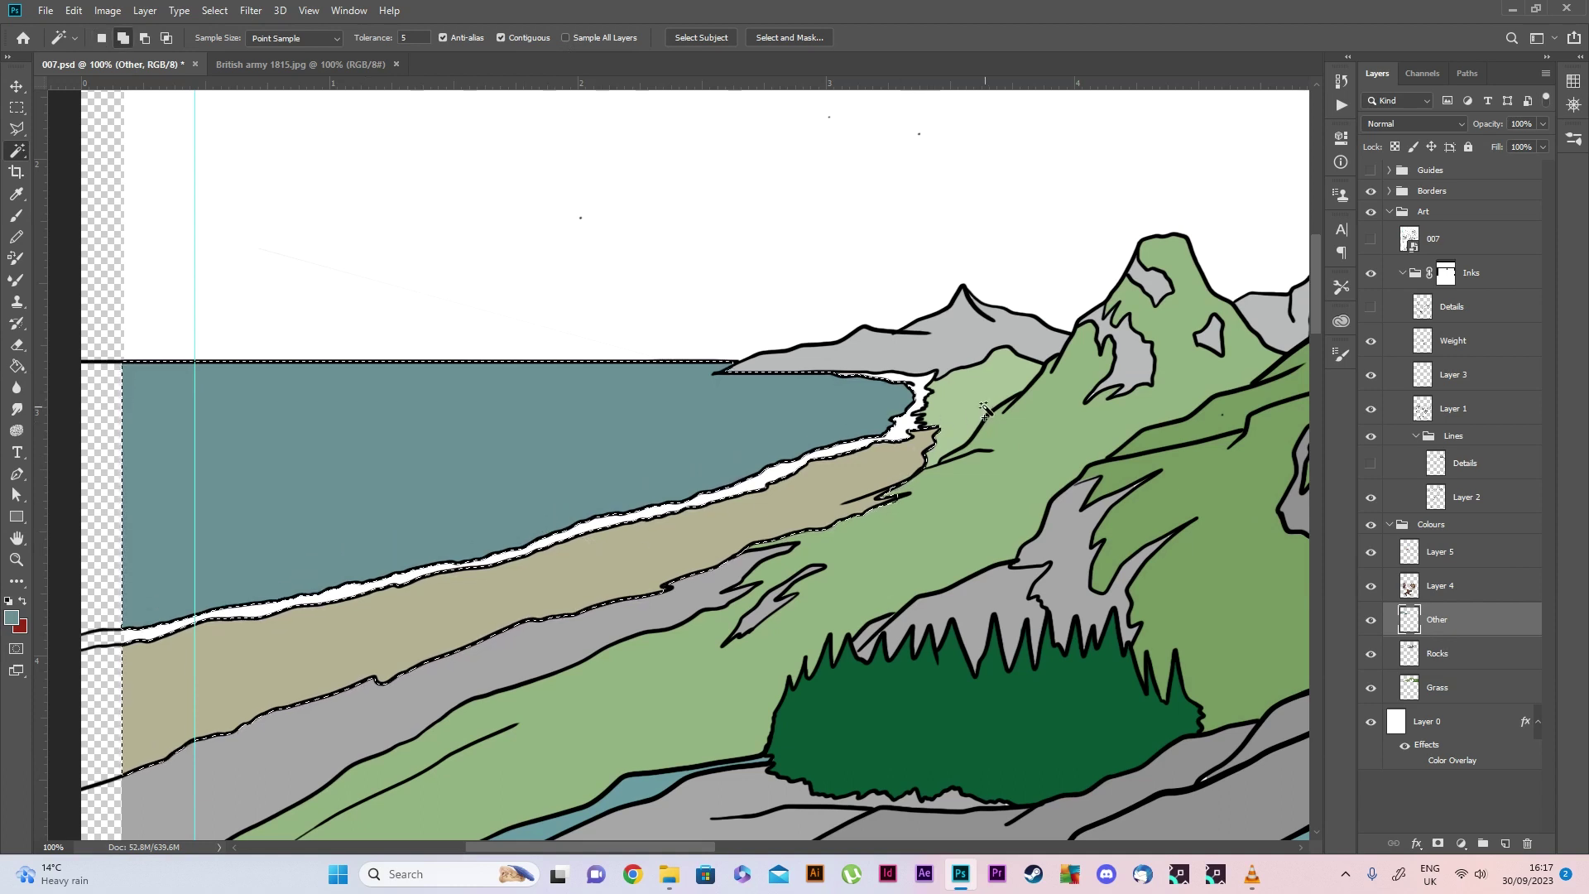
Add the pale green coastal patch on the Grass layer and the horizon headland on the Rocks layer to the selection
click(1444, 686)
shift+click(978, 430)
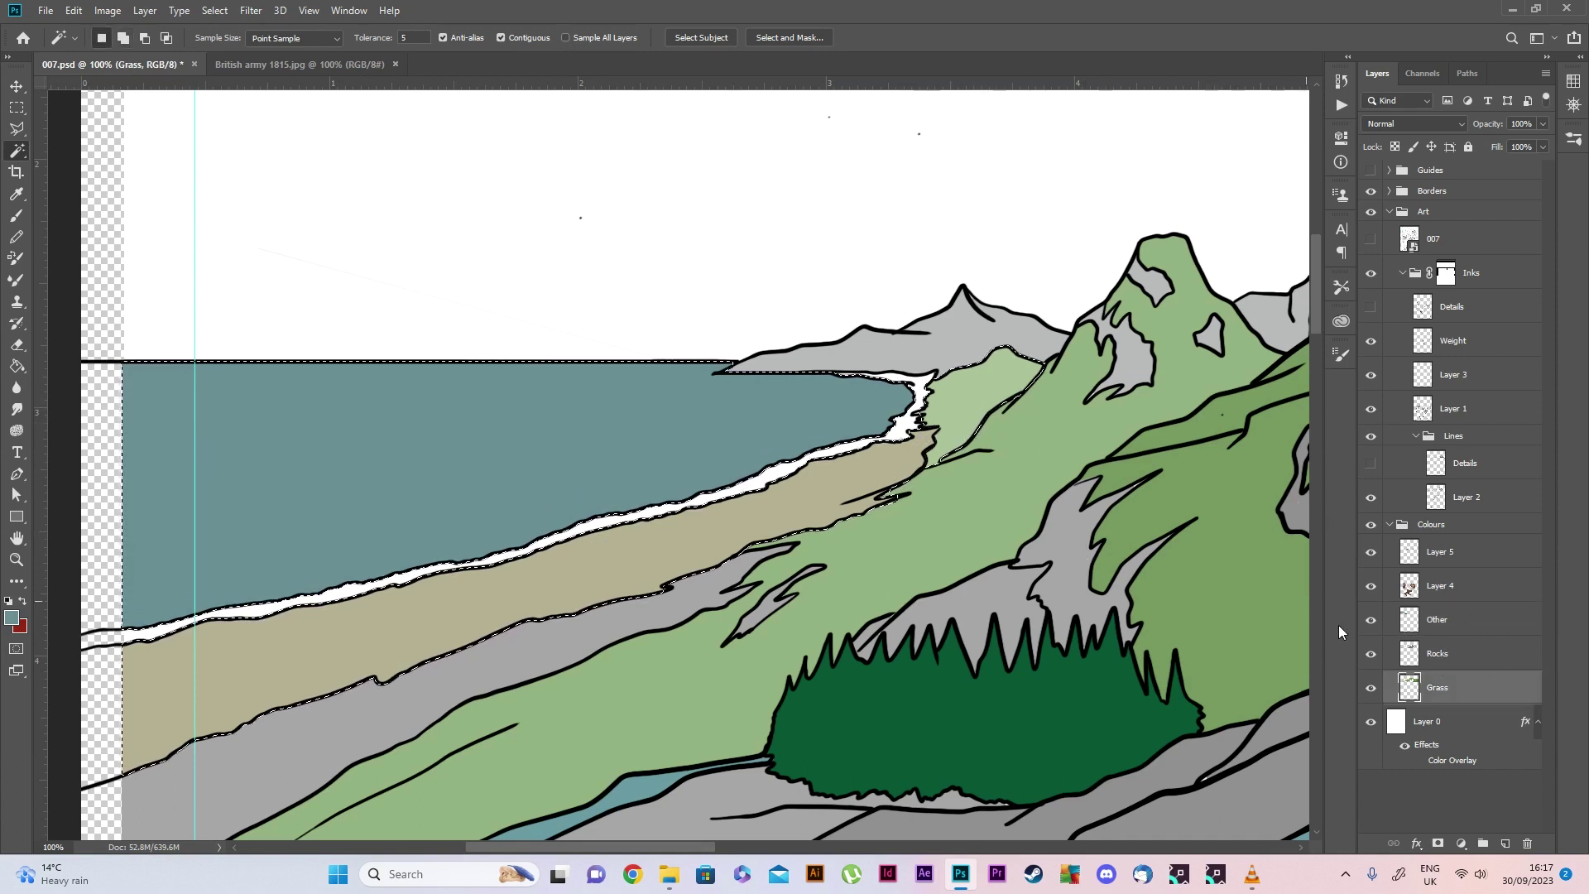
click(1444, 655)
shift+click(927, 329)
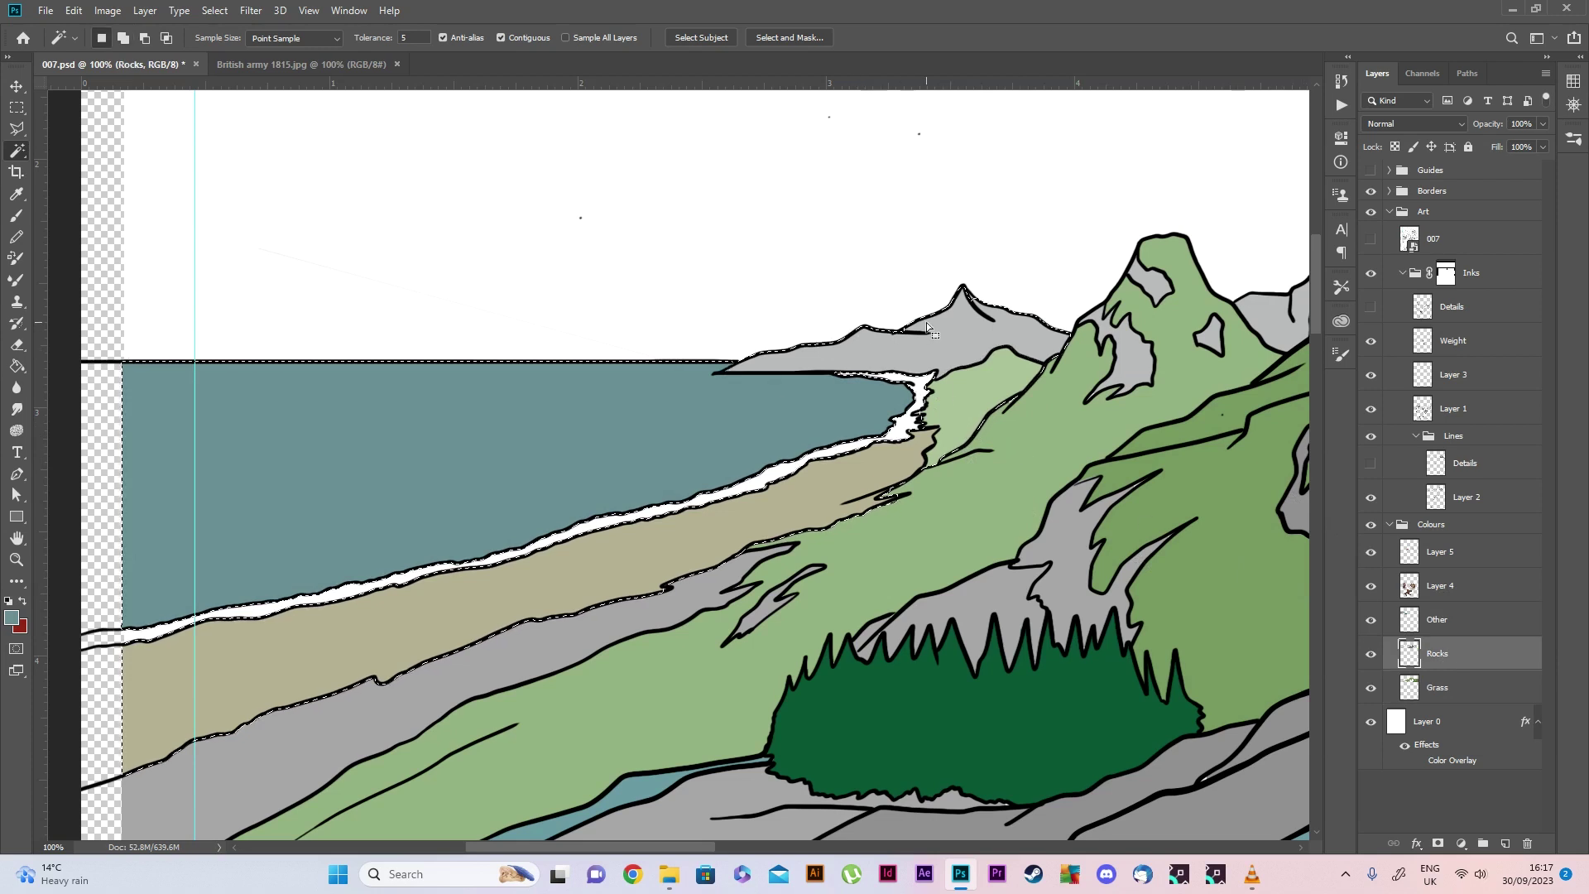
Invert the selection and expand it by 3 pixels
click(215, 10)
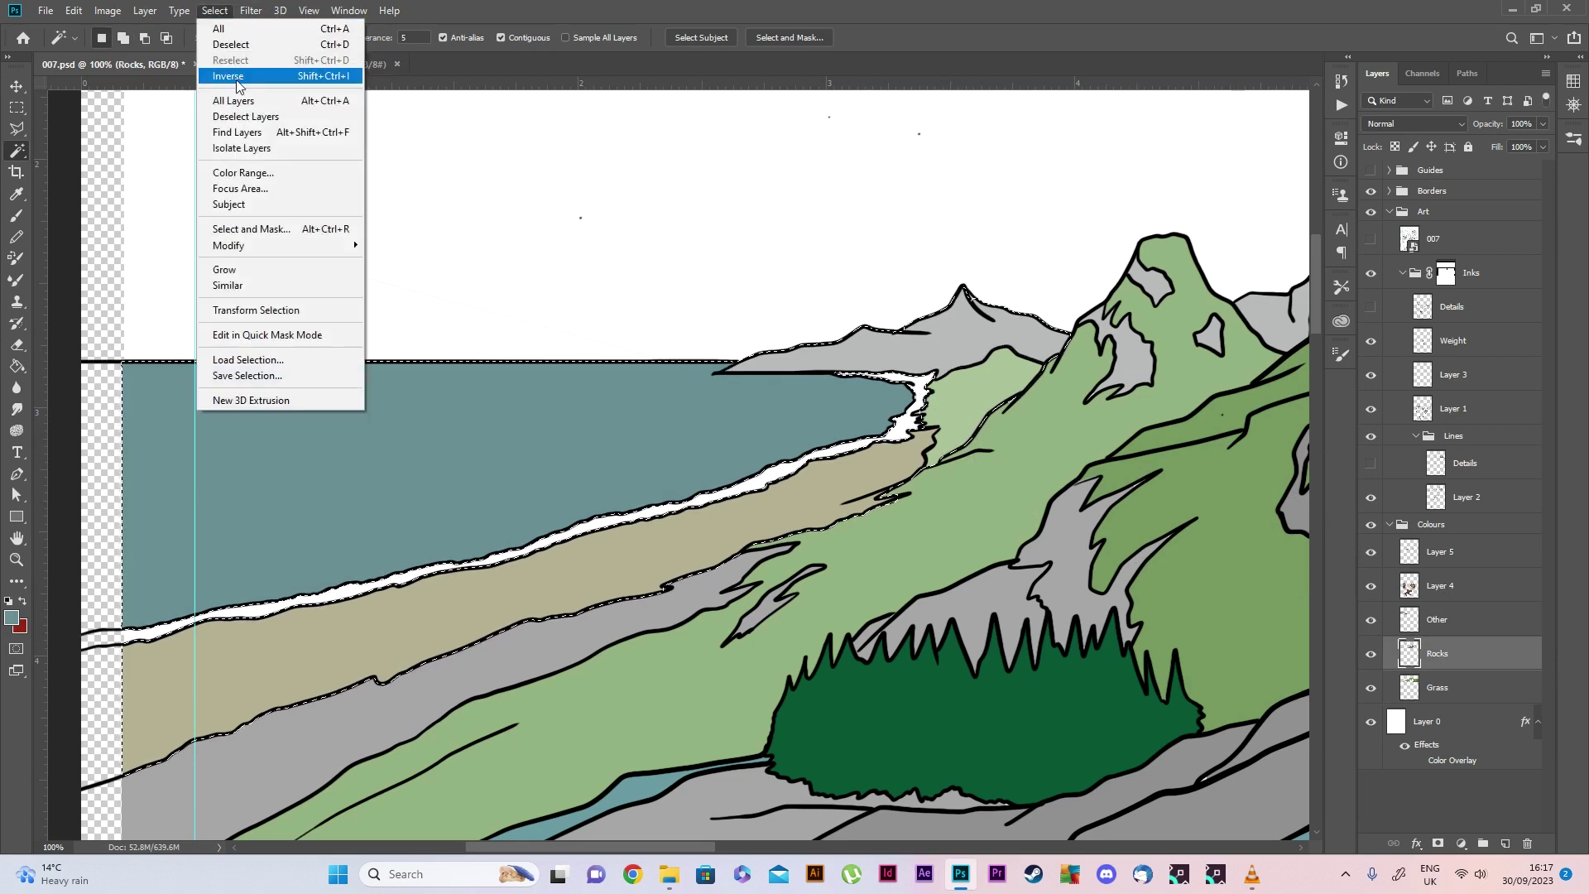
click(232, 74)
key(z)
drag(314, 556, 389, 569)
alt+click(383, 568)
alt+click(507, 524)
alt+click(604, 400)
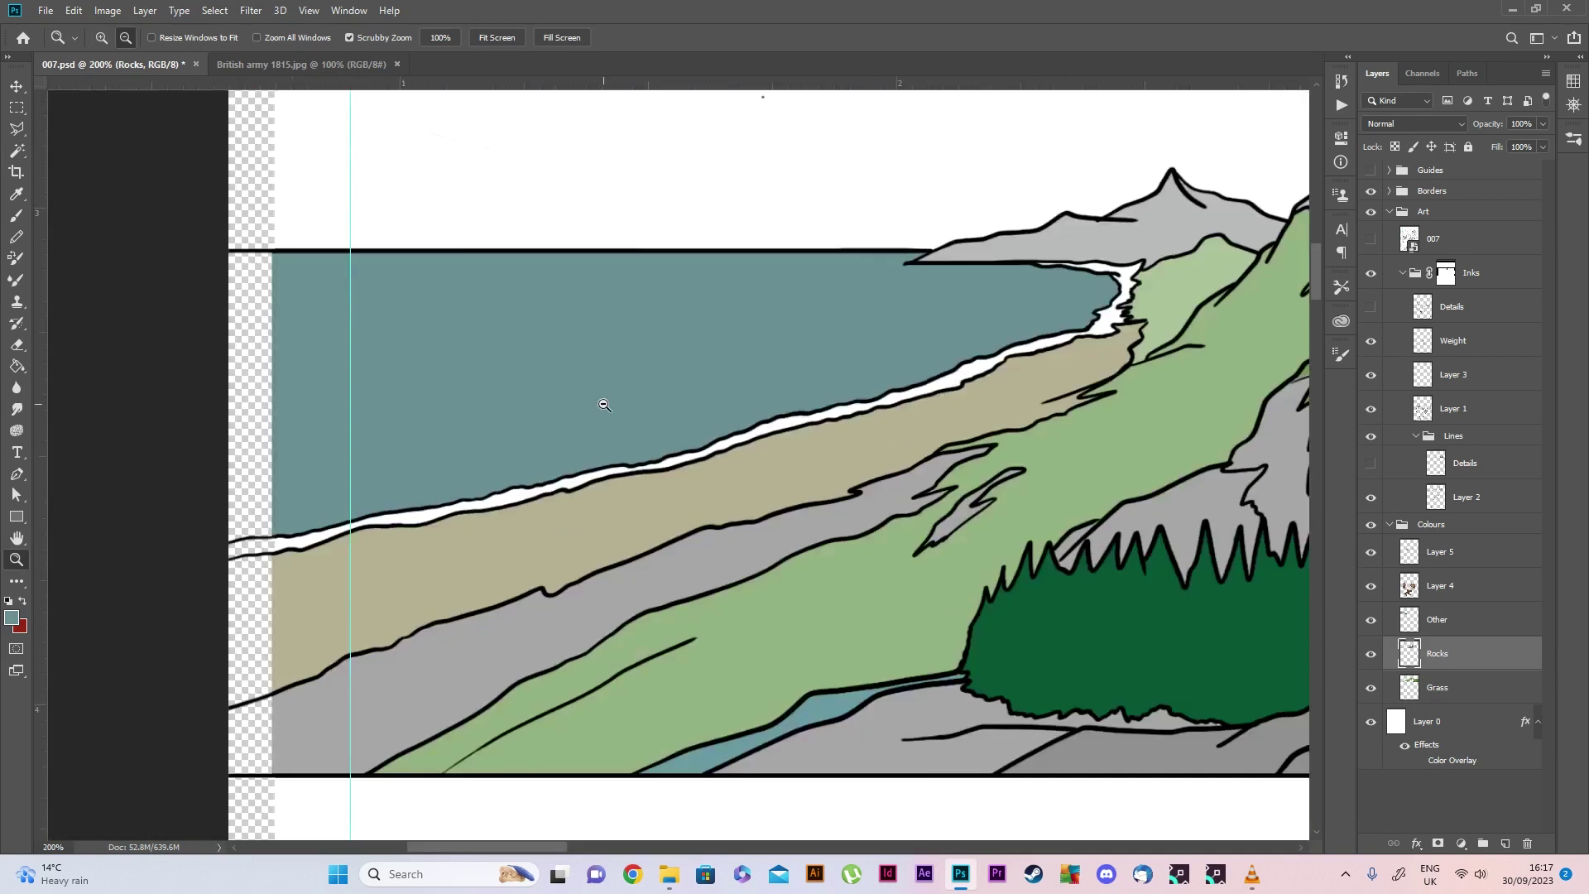
alt+click(331, 109)
click(214, 10)
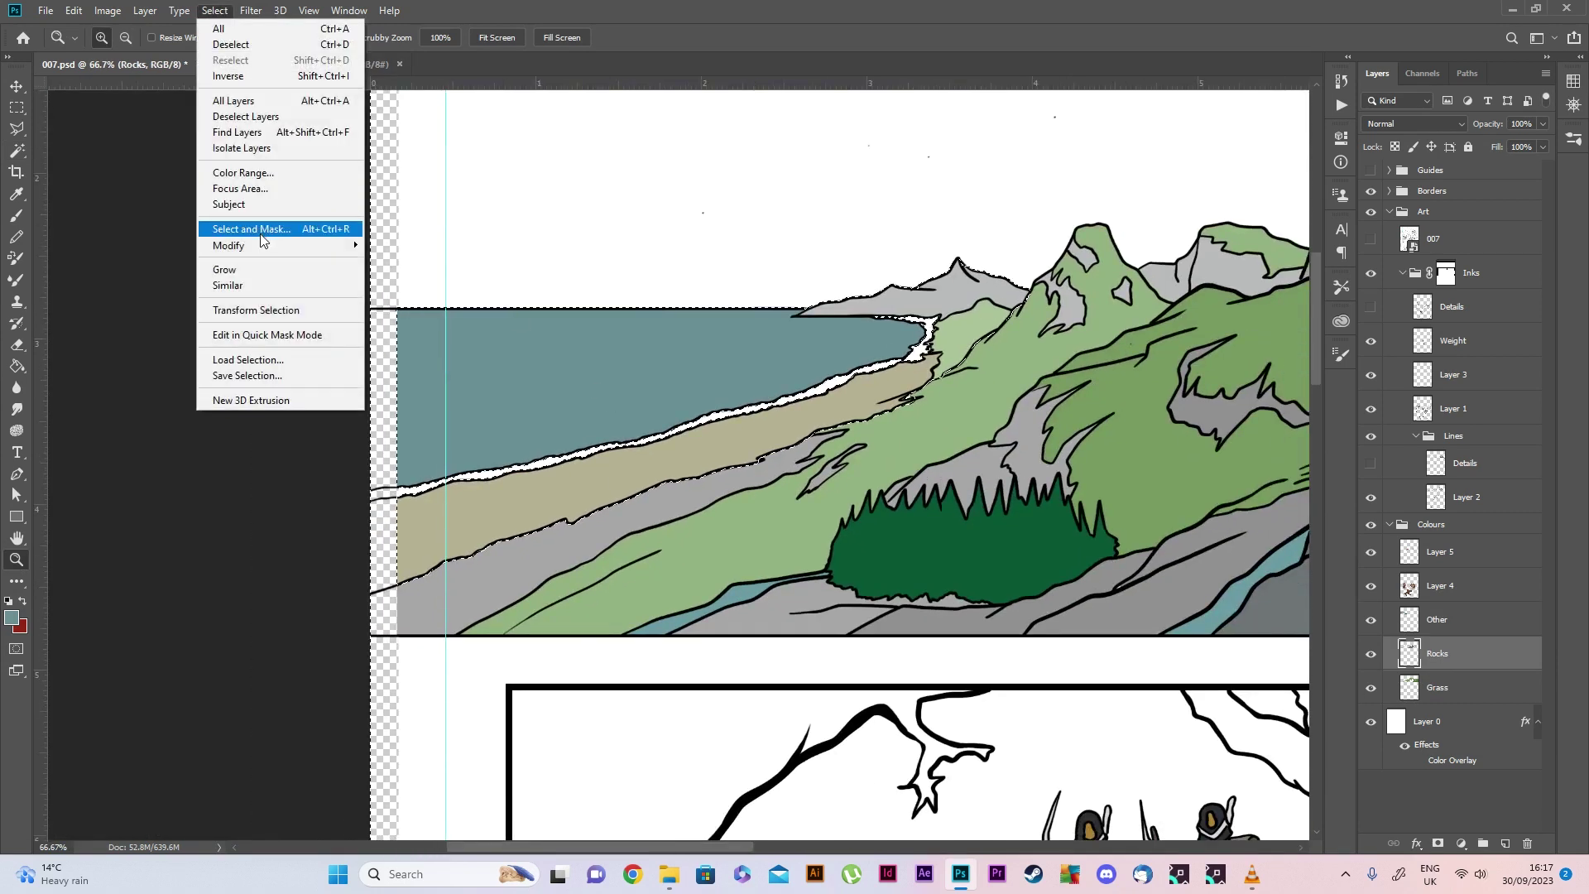
mouse_move(269, 246)
click(396, 277)
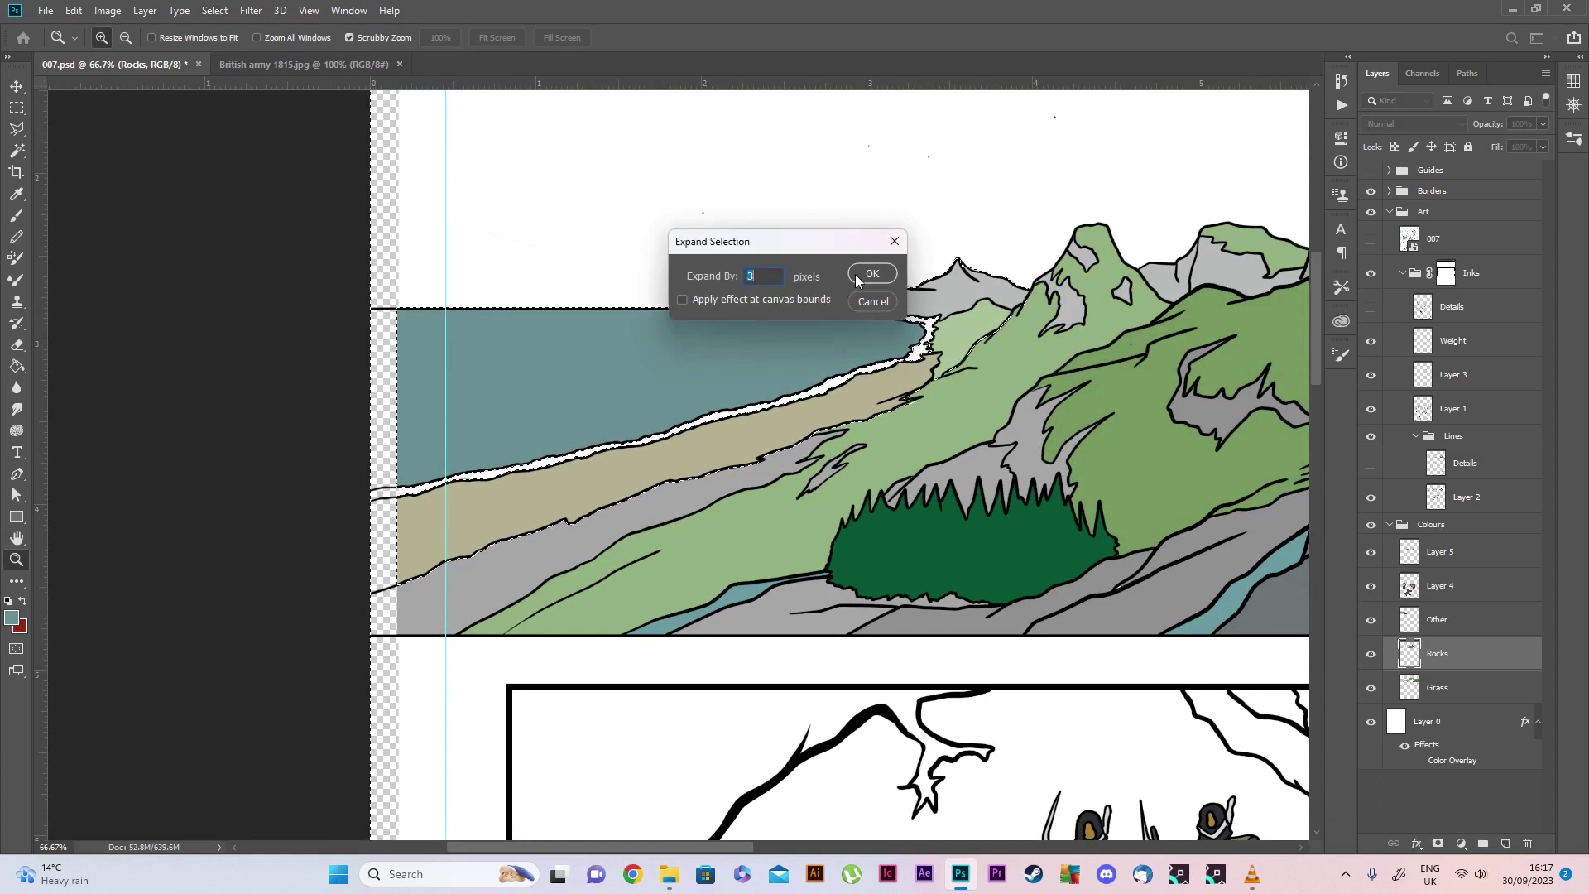
click(869, 275)
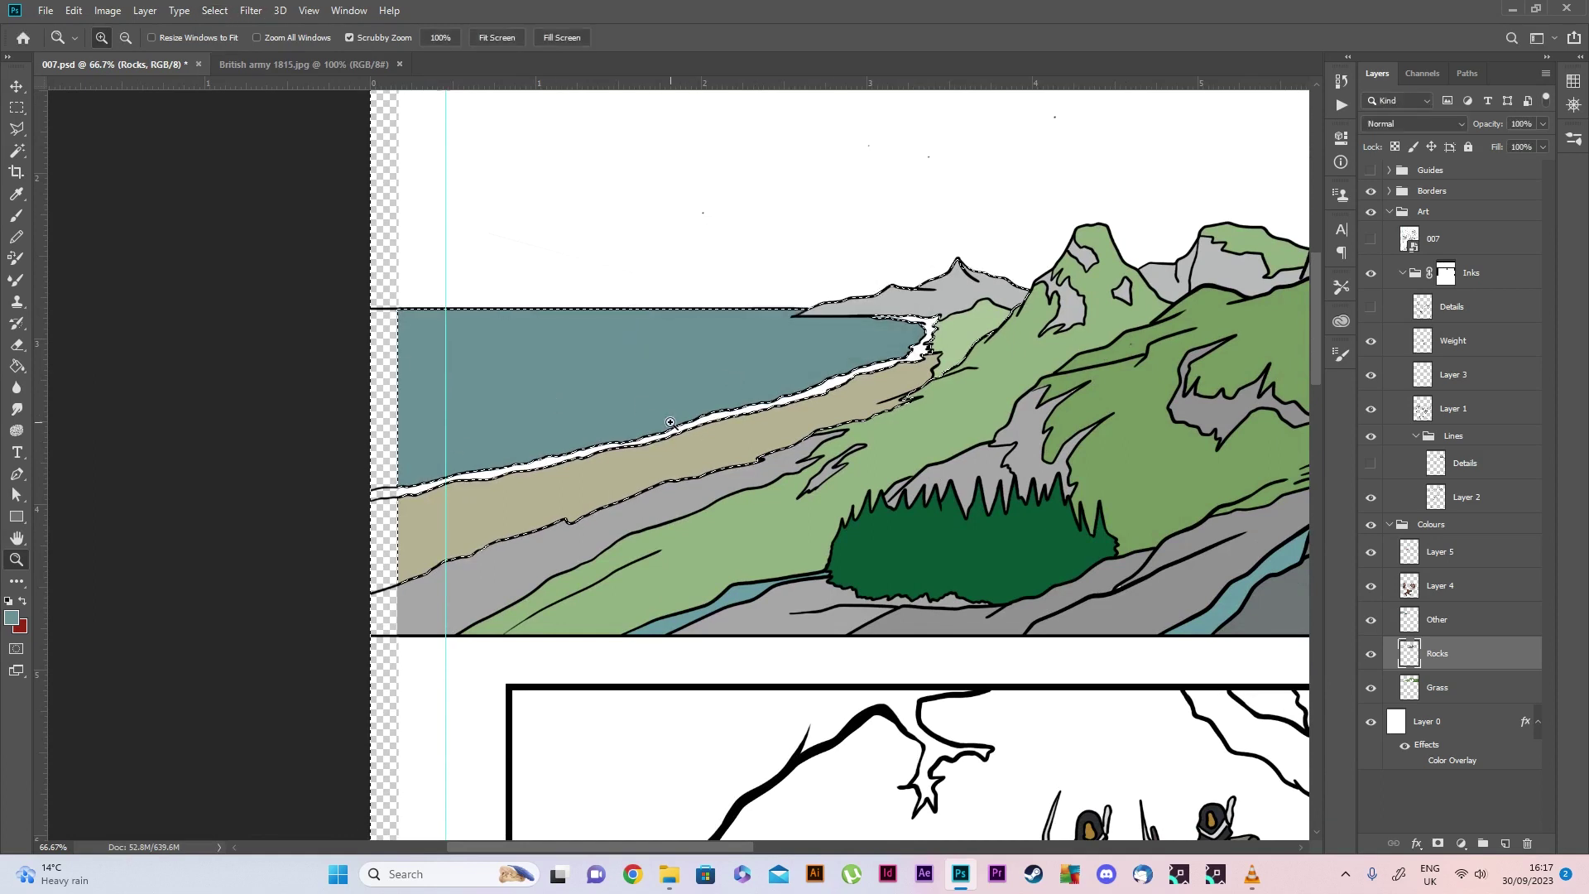
Set the foreground colour to light grey d6d6d6 and make the Other layer active
scroll(695, 443, up, 3)
scroll(592, 443, up, 2)
scroll(722, 427, down, 1)
scroll(722, 427, down, 2)
scroll(709, 383, up, 2)
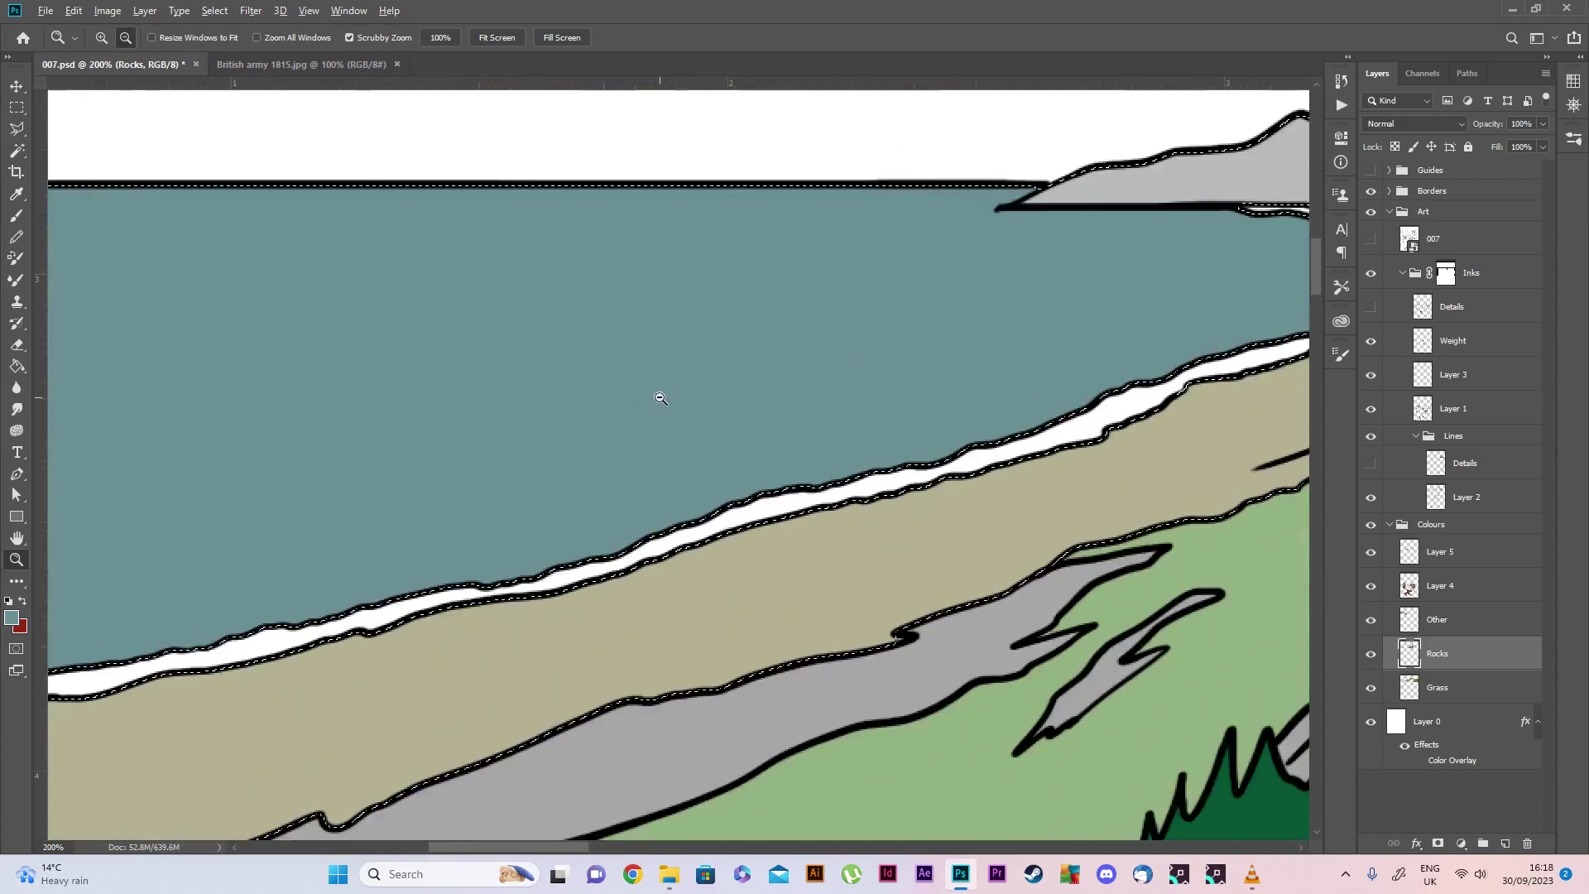
scroll(673, 390, down, 1)
scroll(660, 399, down, 1)
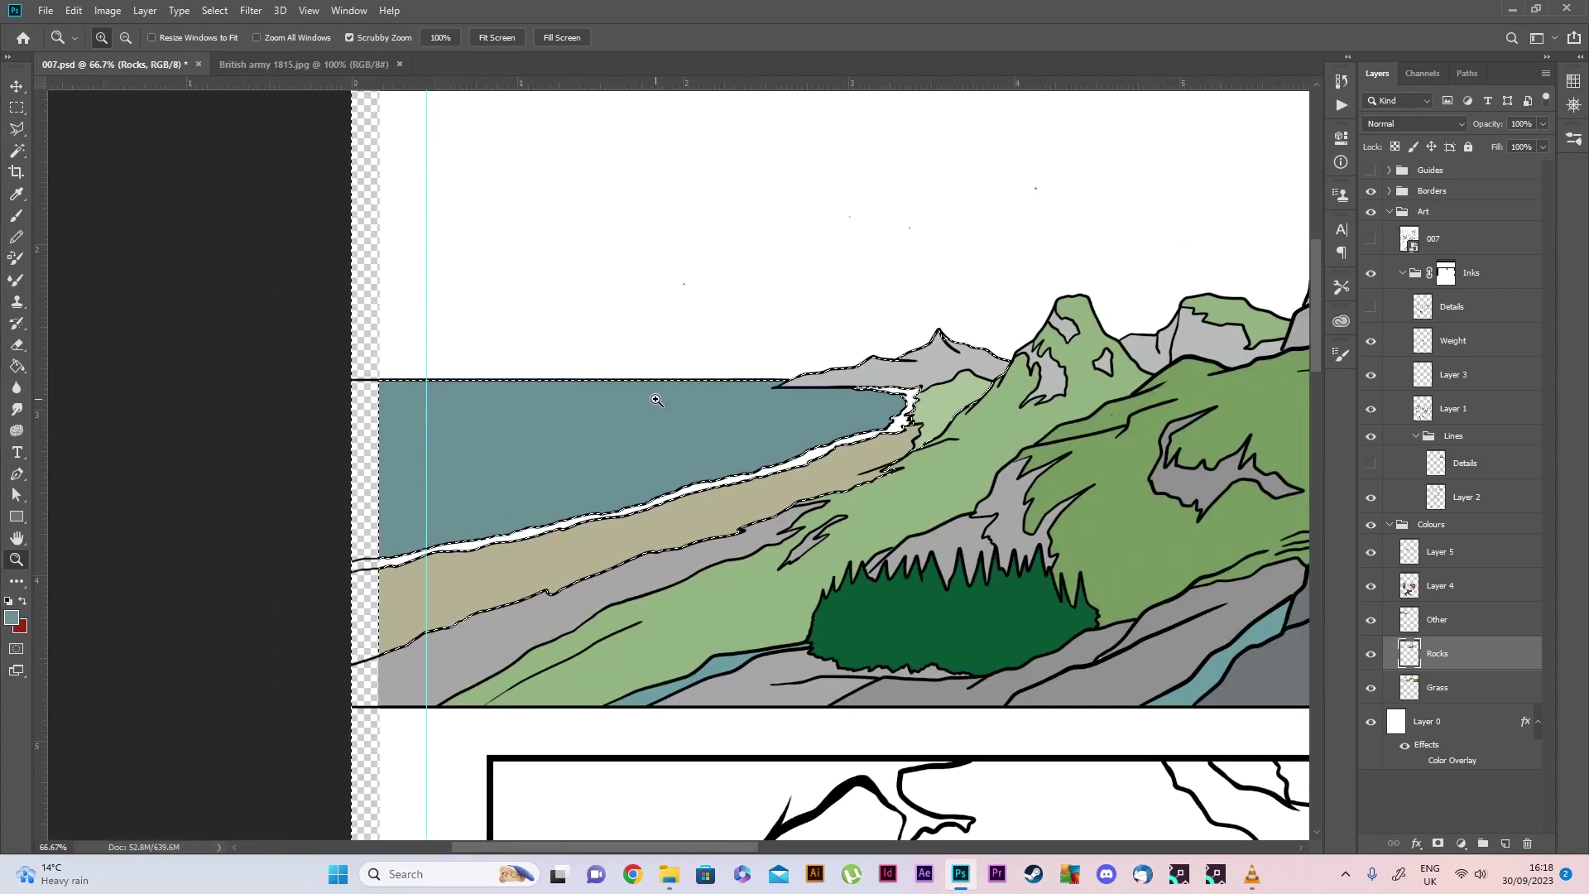
click(18, 616)
mouse_move(835, 249)
mouse_down()
mouse_move(817, 217)
mouse_move(818, 234)
mouse_up()
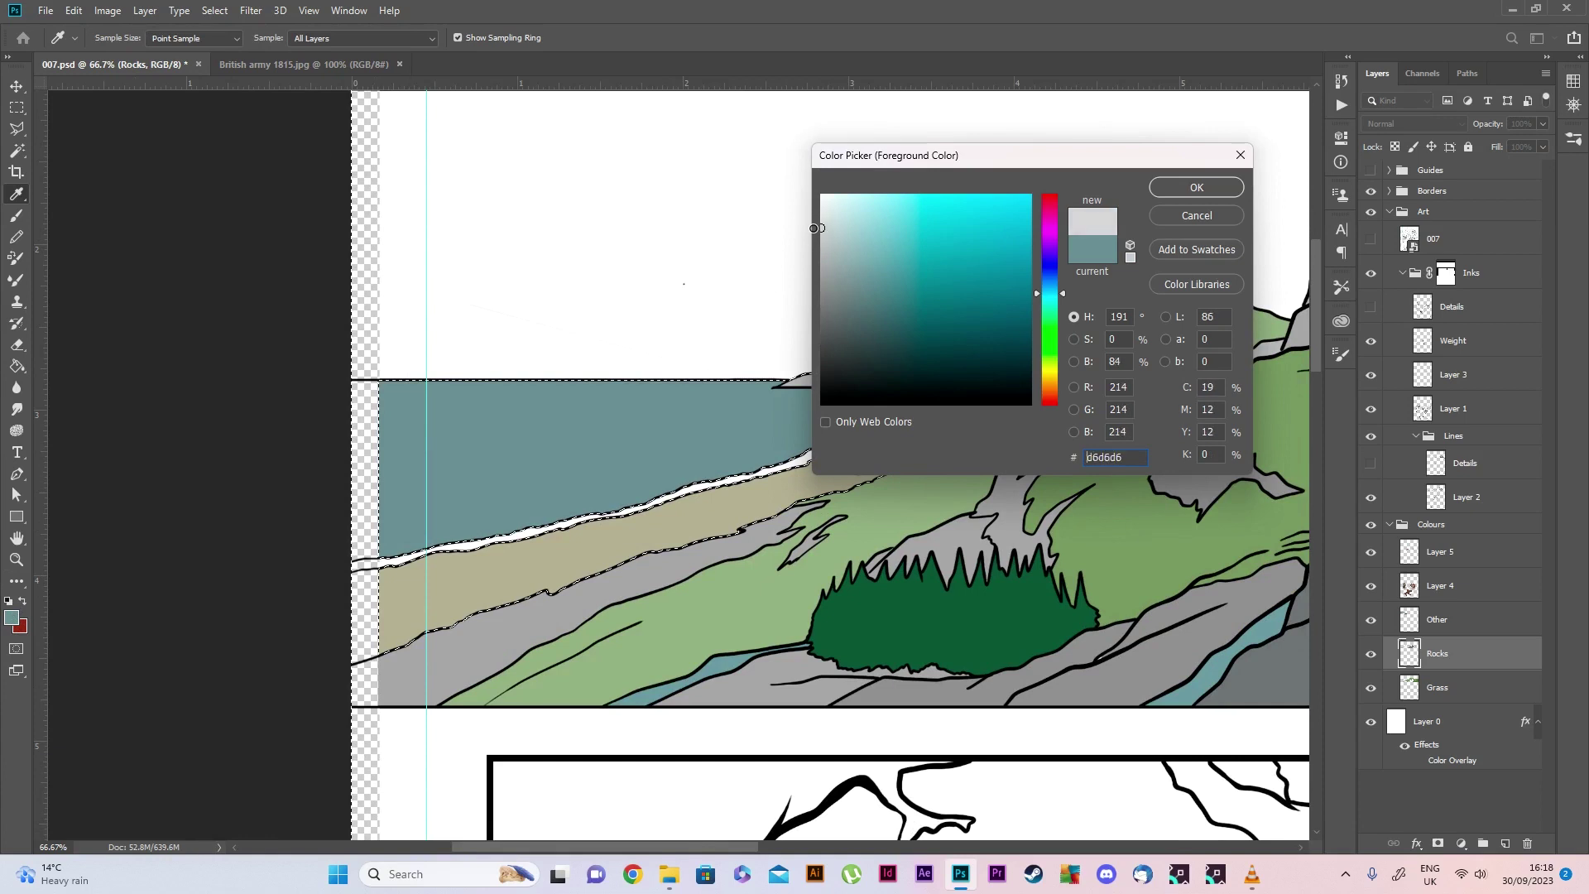
click(1196, 187)
key(alt+bracketright)
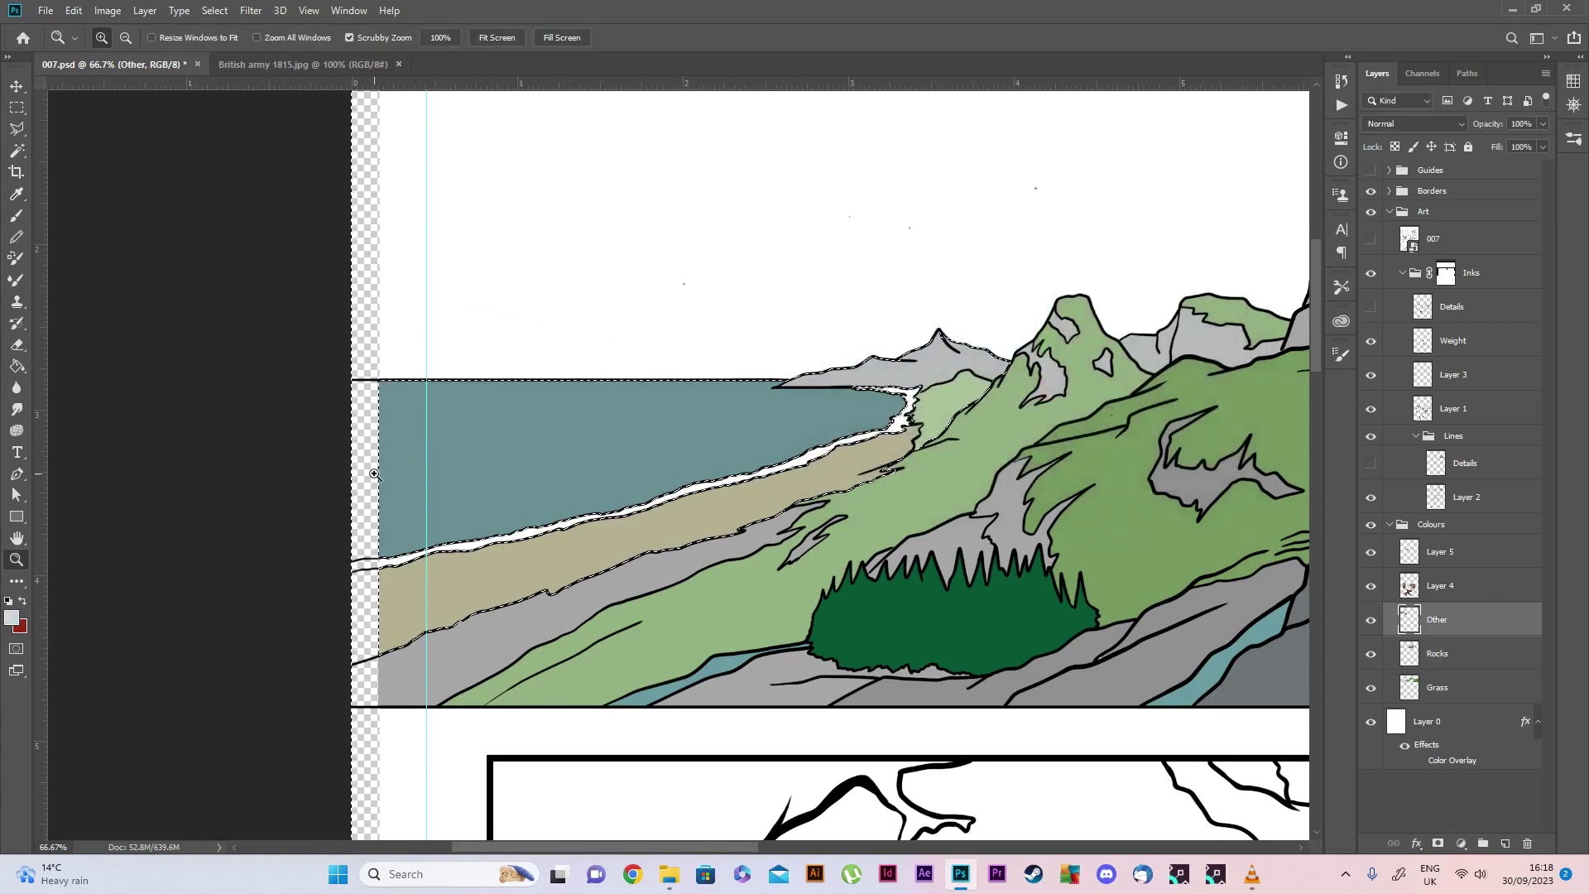
Set the Inking Brush to 83 px, show Layer 0's Color Overlay, paint the surf strip light grey and deselect
click(17, 215)
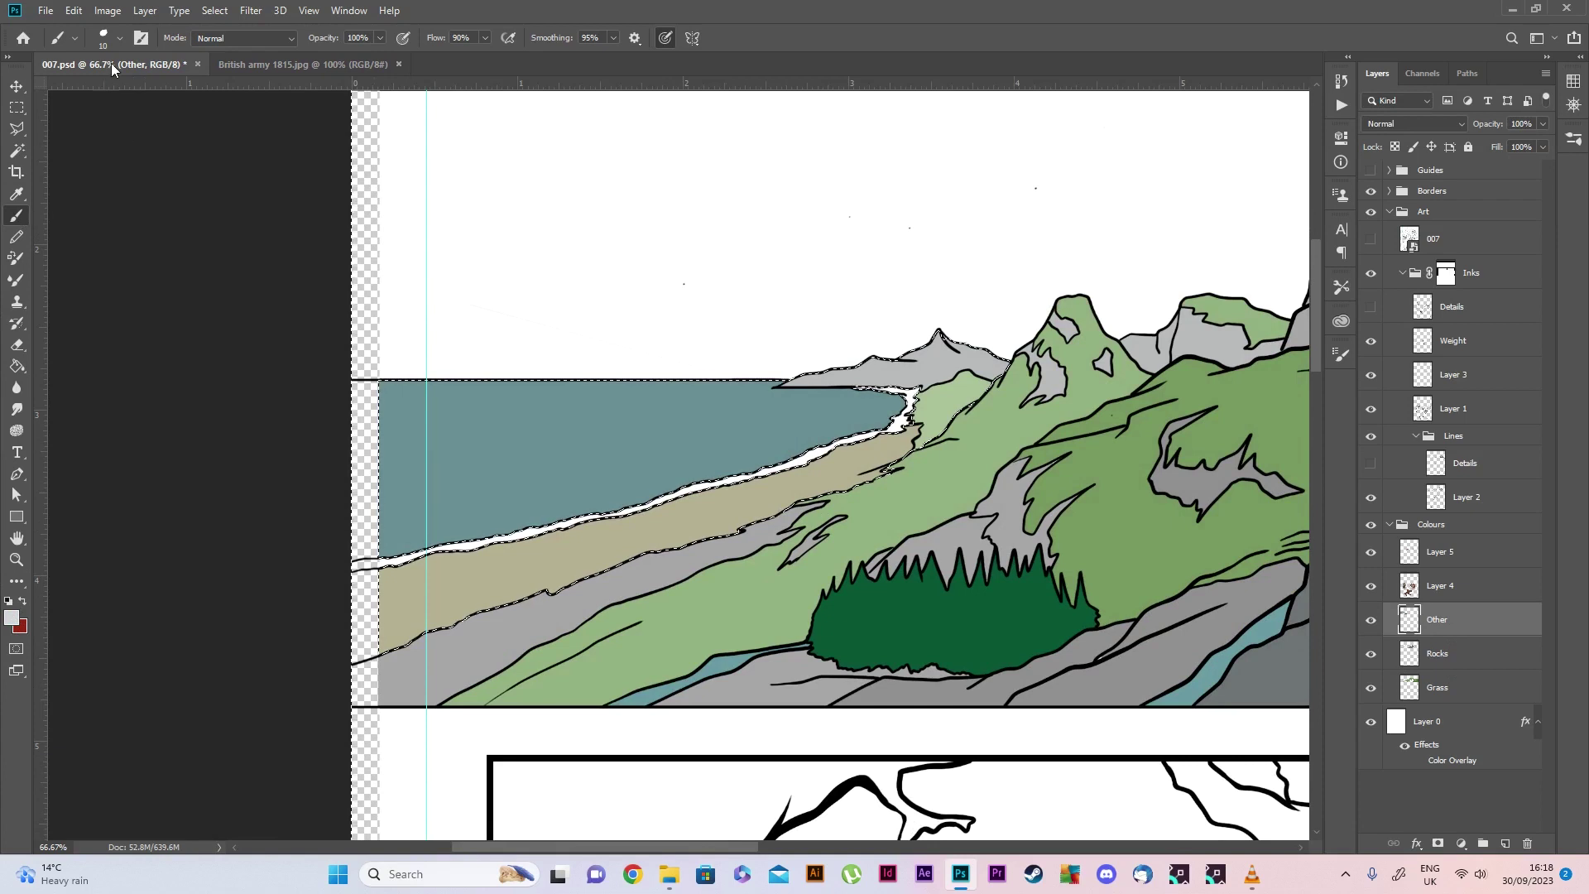
click(117, 38)
drag(127, 91, 135, 93)
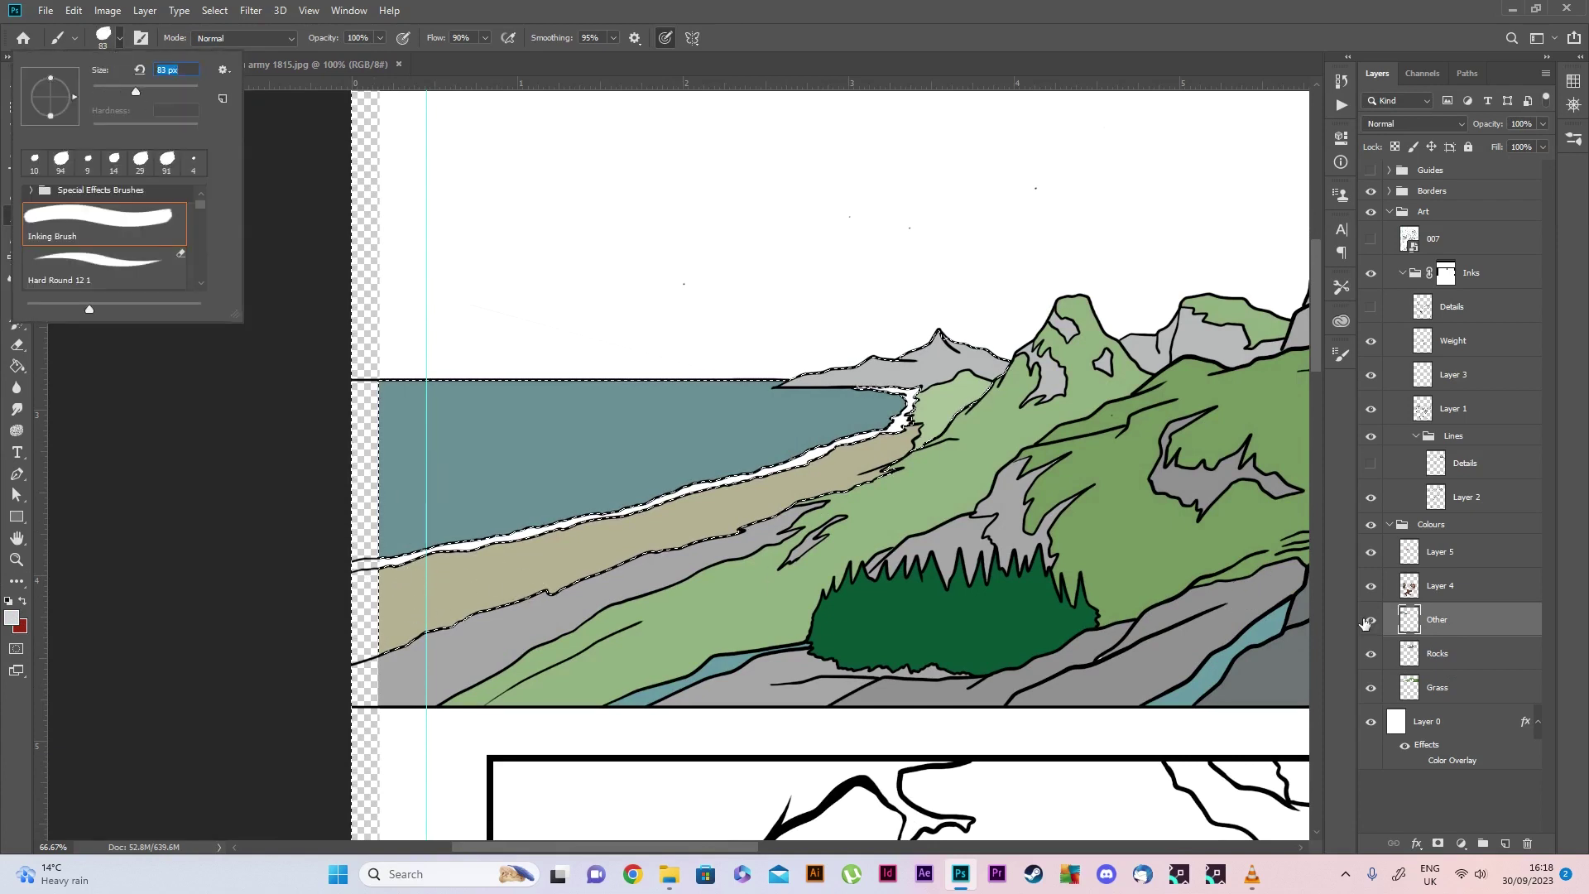
click(1418, 760)
mouse_move(357, 562)
mouse_down()
mouse_move(772, 484)
mouse_move(844, 447)
mouse_up()
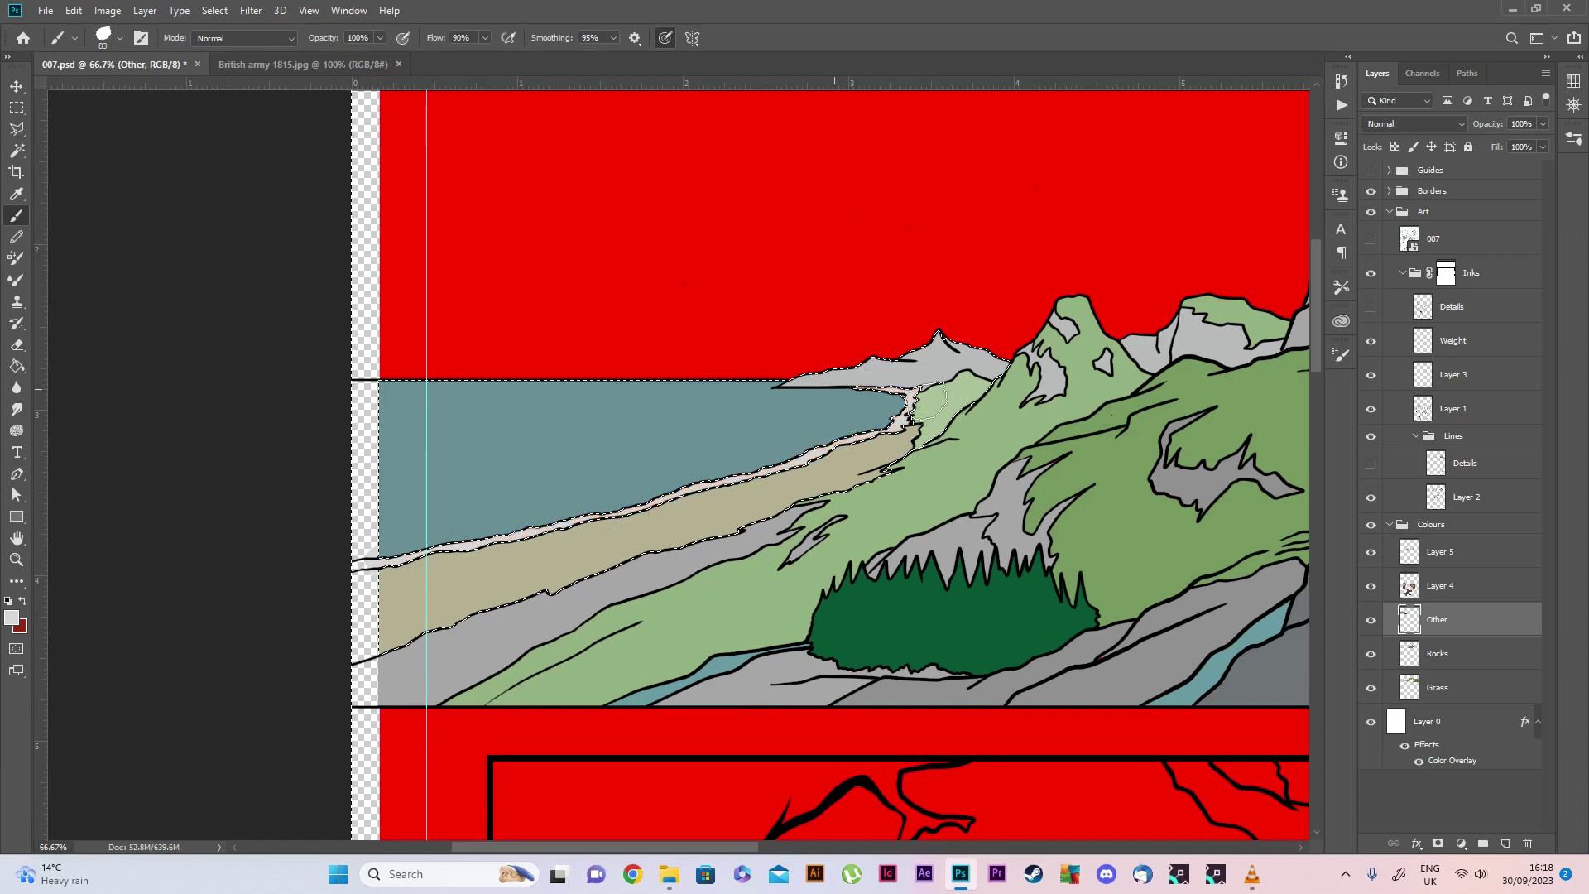
click(214, 9)
click(225, 40)
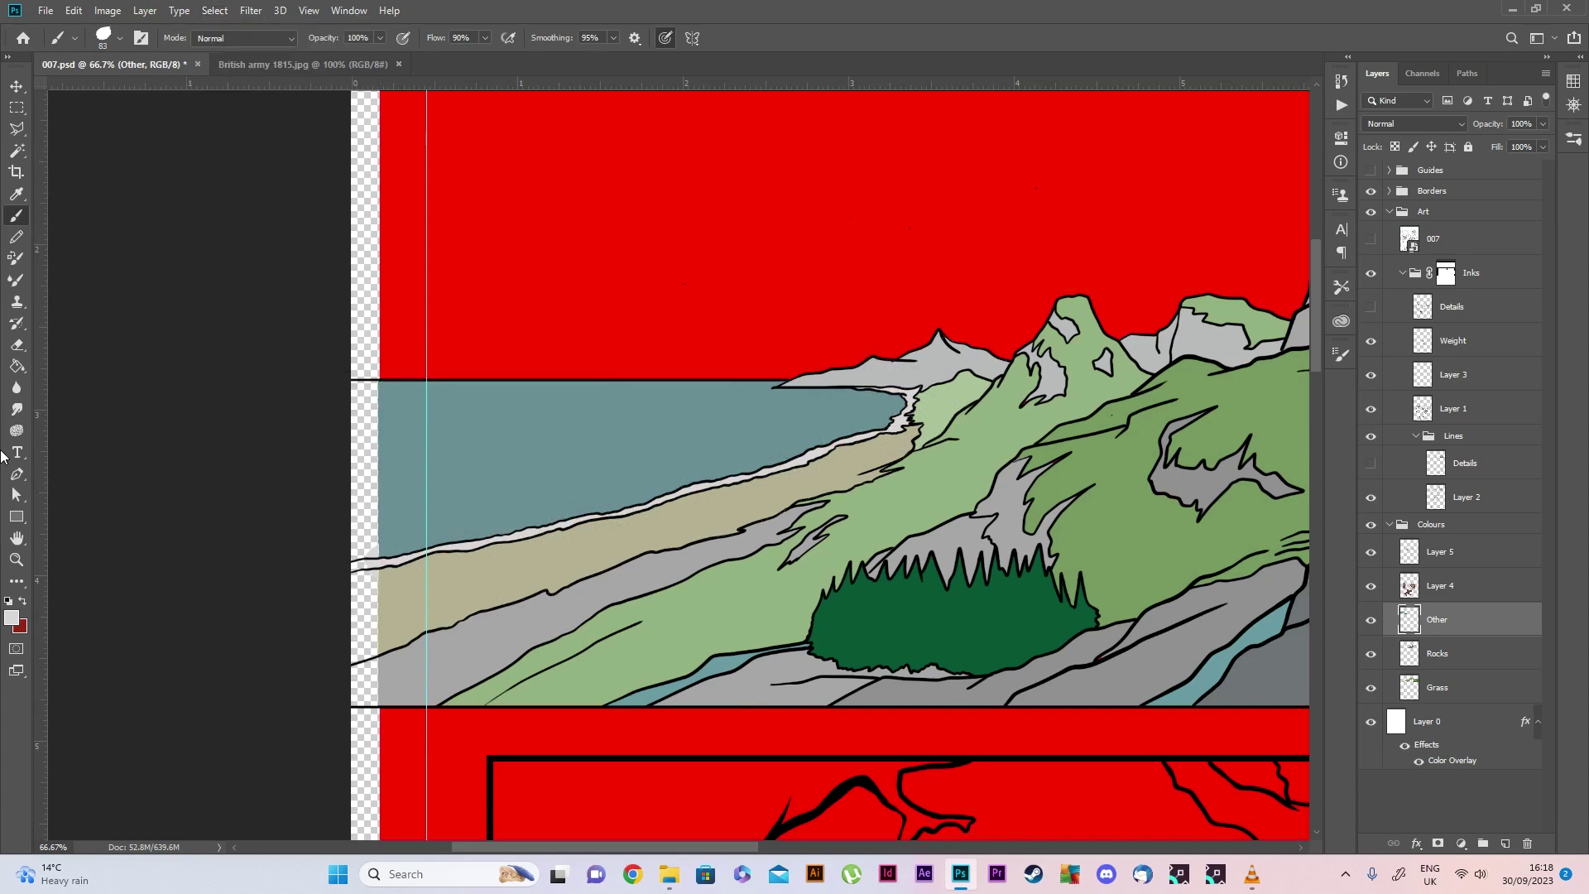
Inspect the painted surf around the bay and headland, and review the page as a whole
click(20, 562)
click(929, 397)
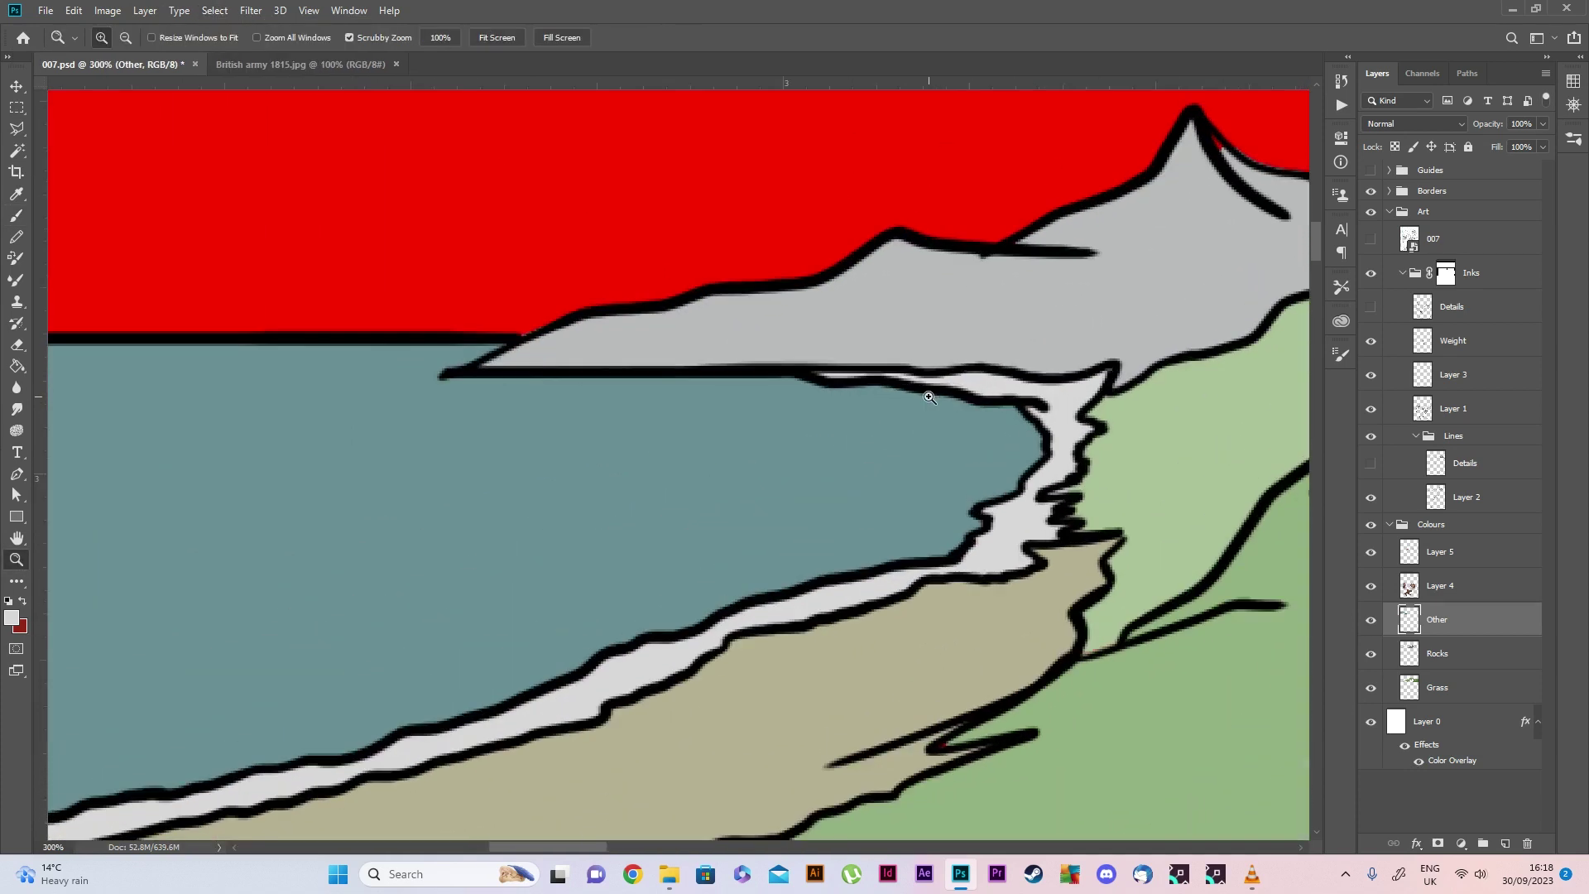
drag(794, 520, 552, 377)
click(553, 376)
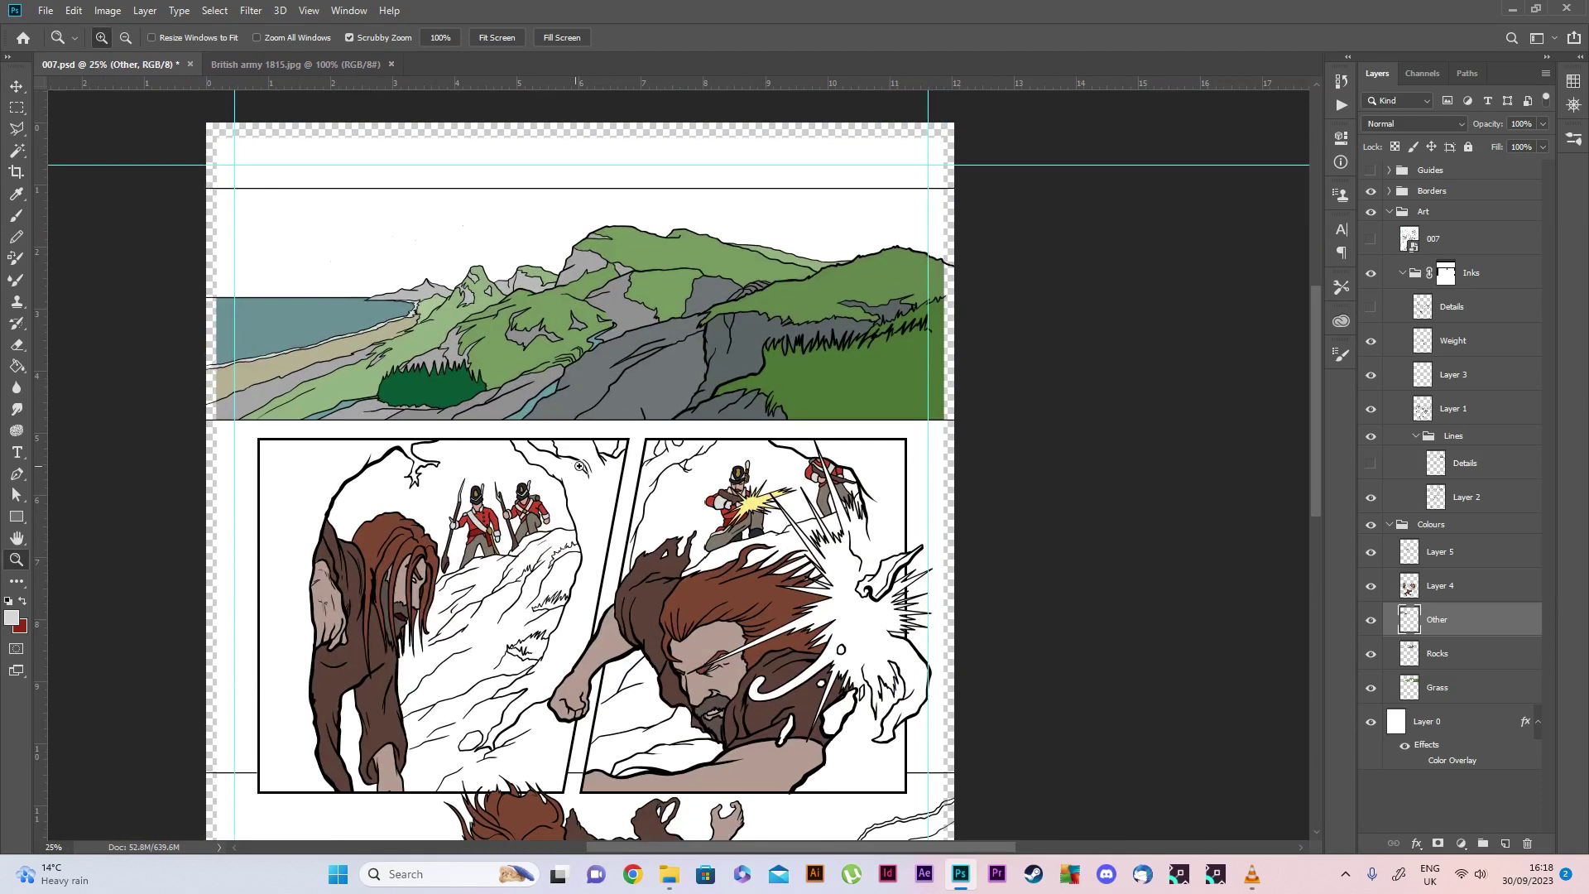
Group the Other, Rocks and Grass layers together and name the group Panel 01
shift+click(1448, 692)
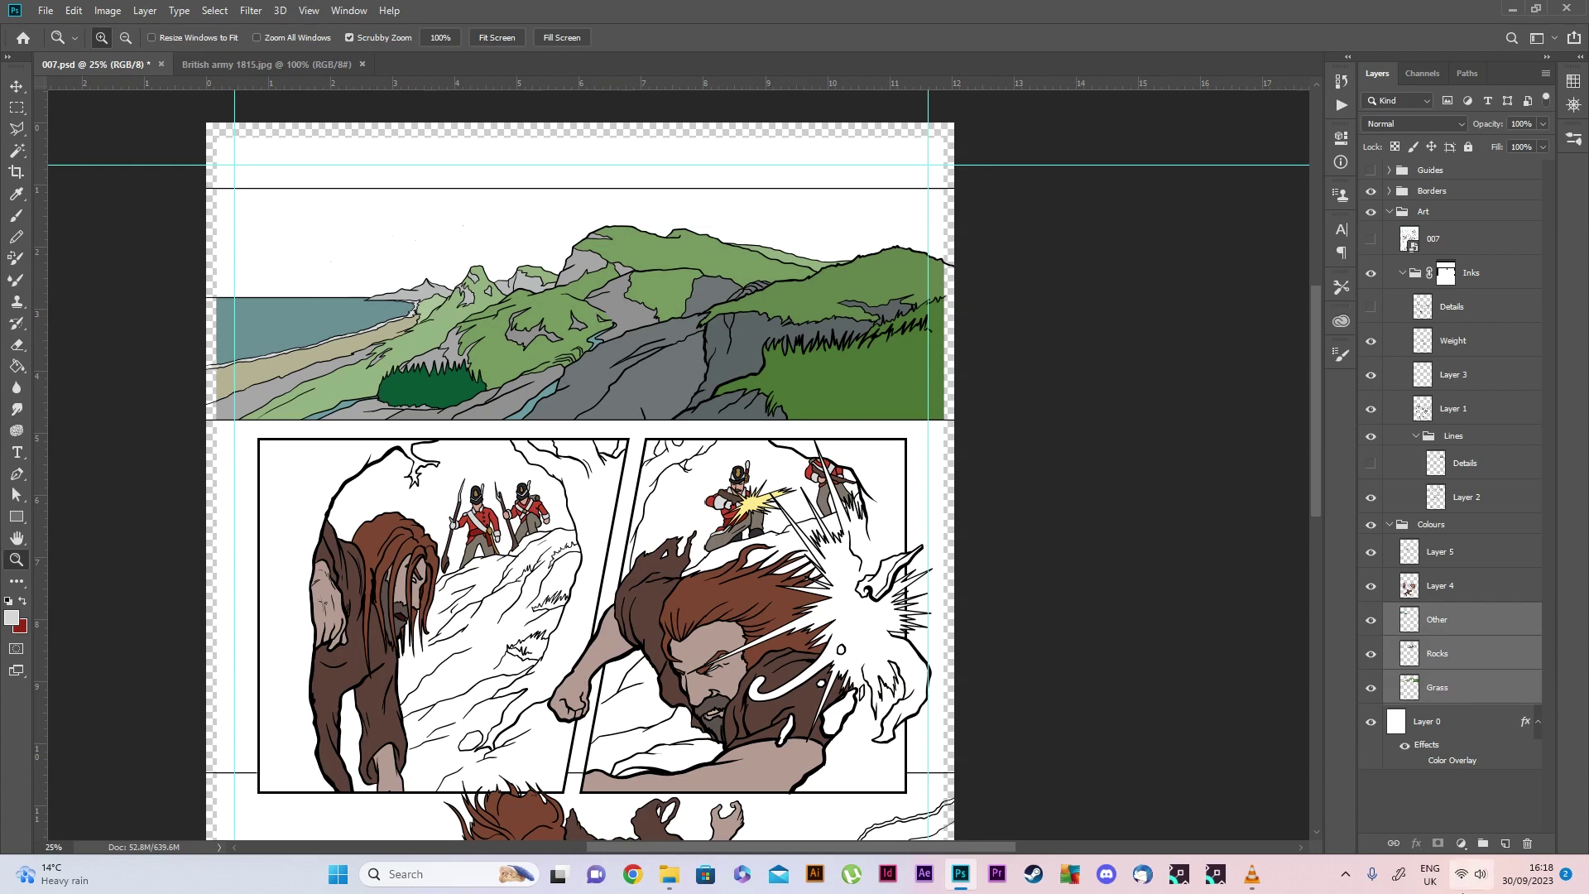
click(1482, 843)
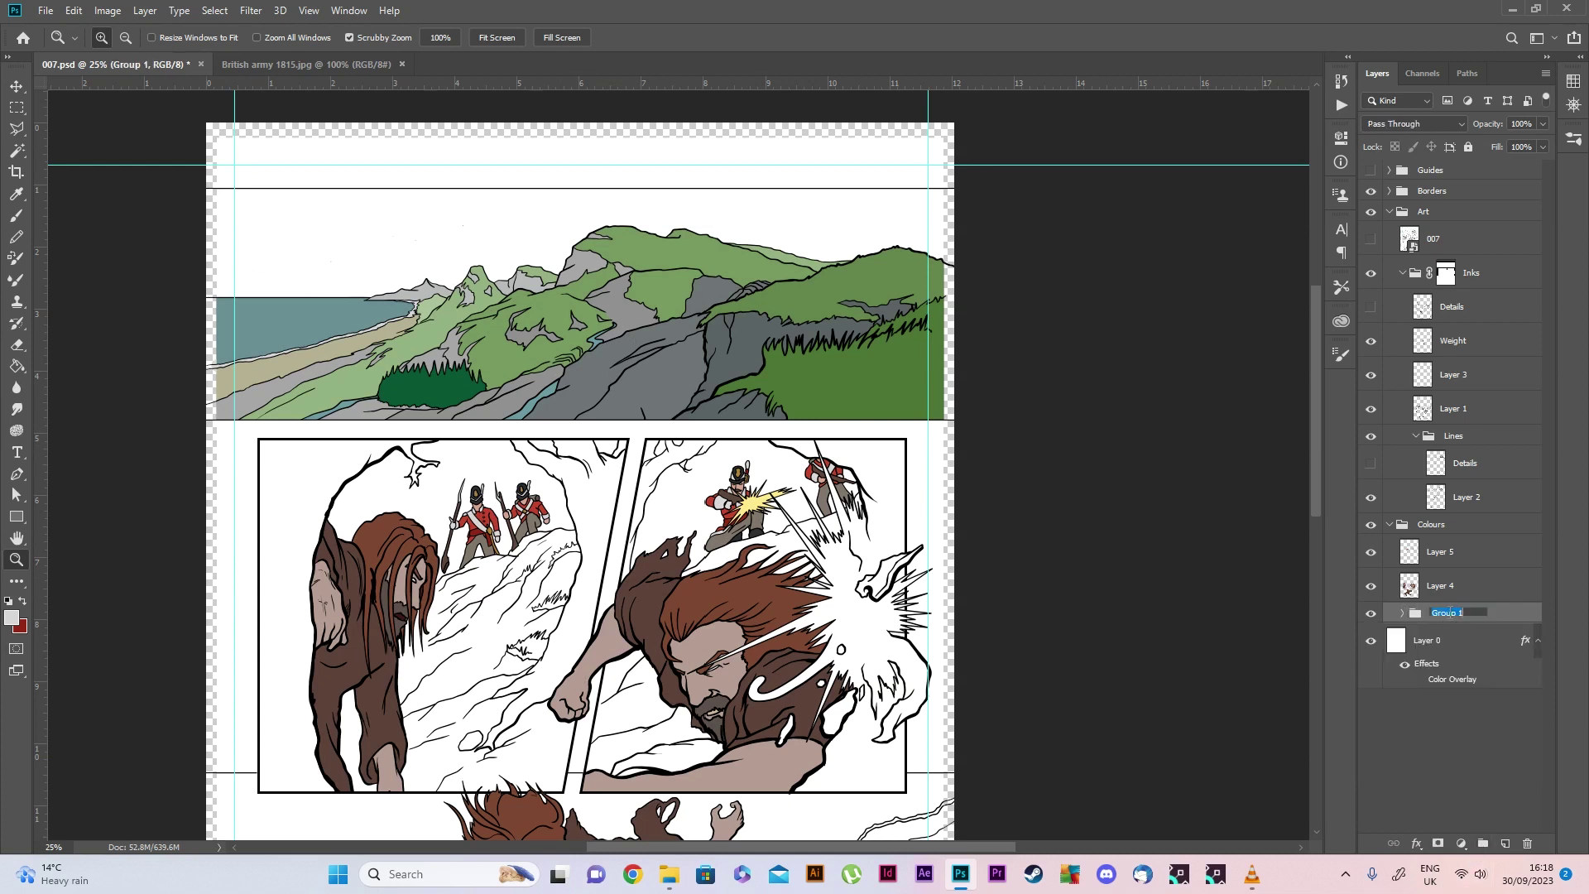
text(l 01)
key(Return)
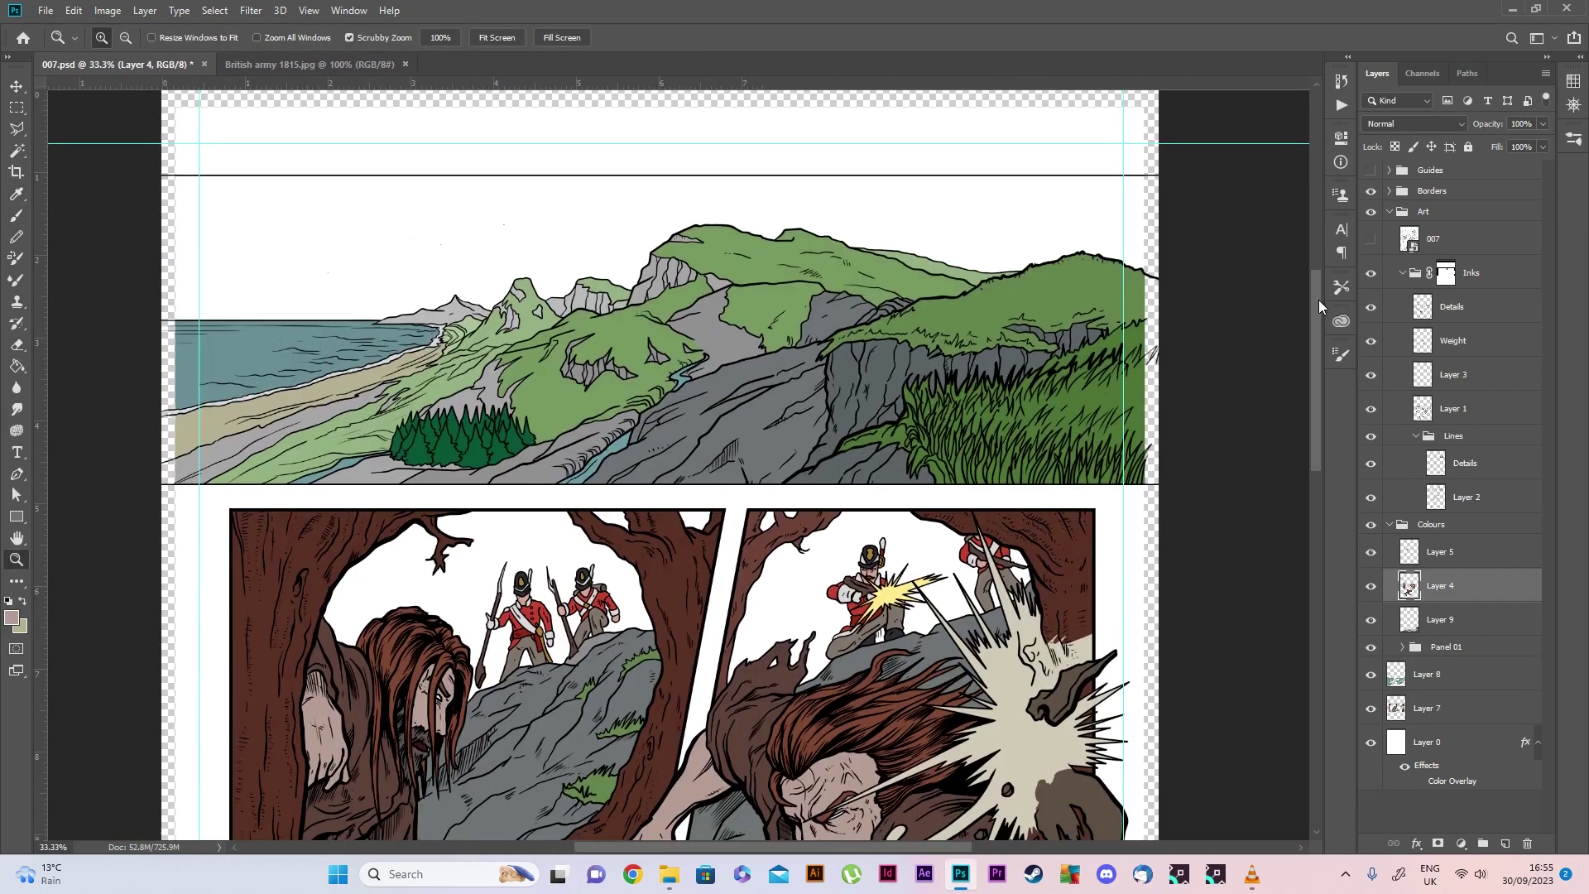
Review the flat colours beneath the inks in all panels of the comic page
drag(1318, 303, 1358, 490)
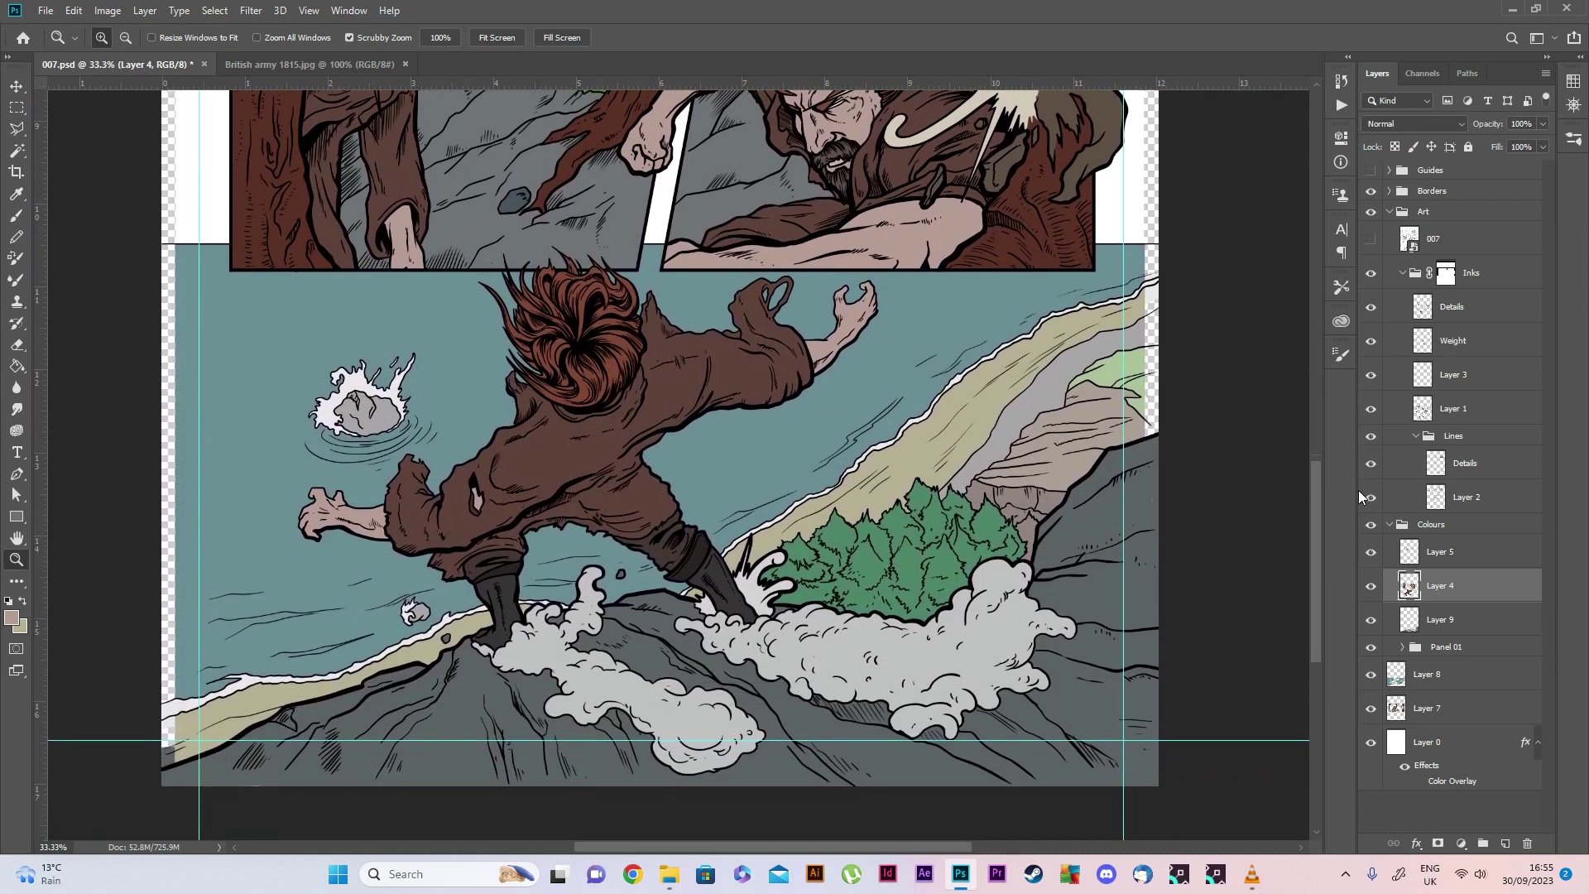
alt+click(672, 376)
alt+click(672, 376)
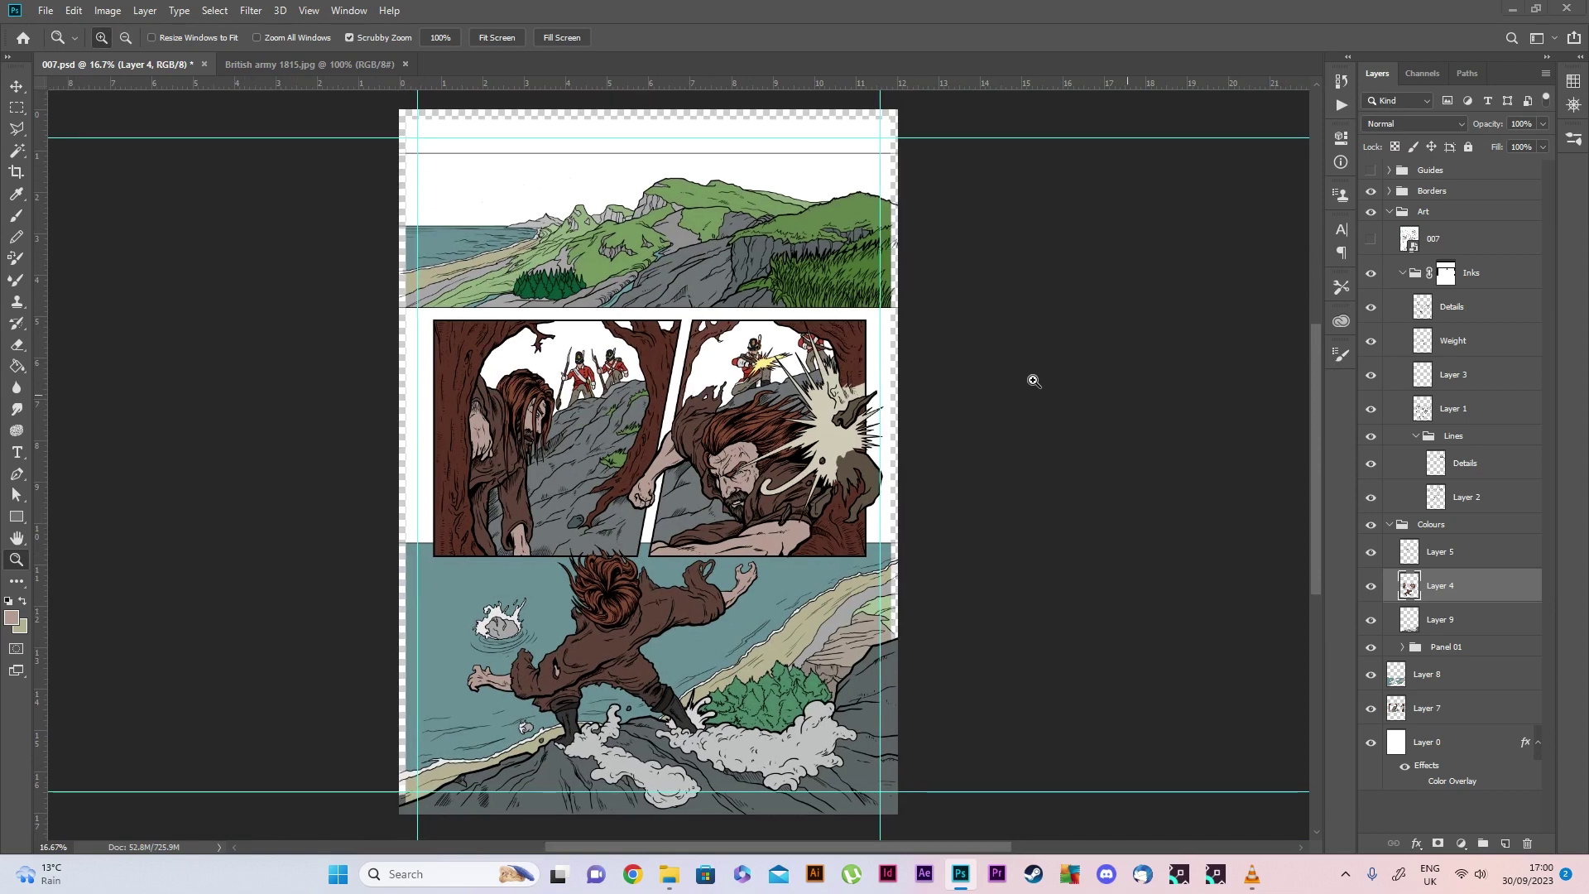
scroll(1028, 391, up, 1)
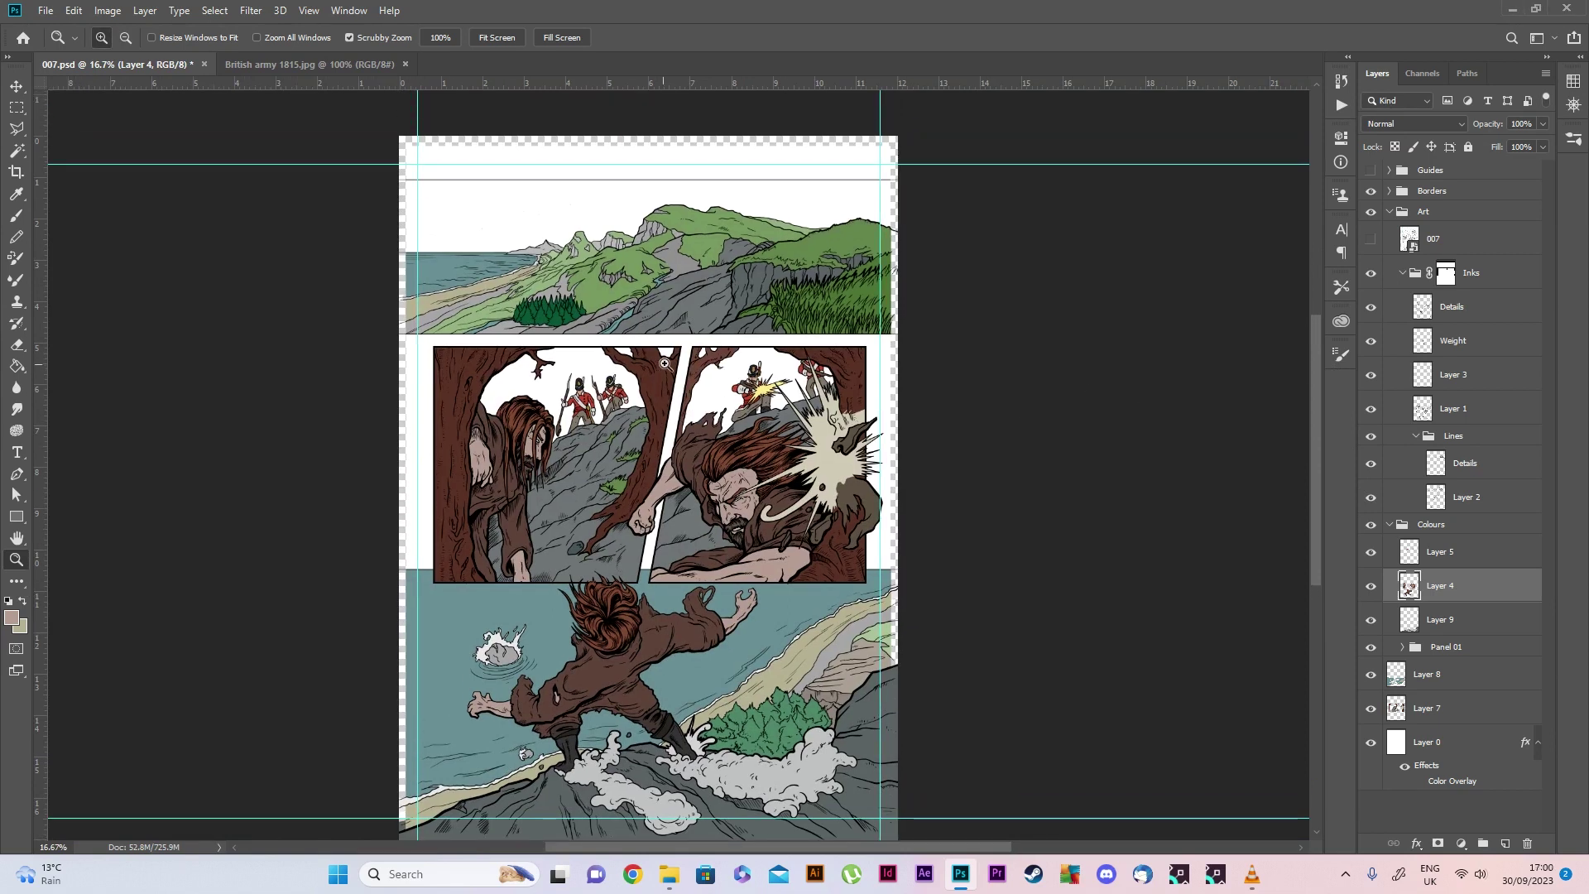
click(638, 370)
scroll(662, 423, up, 1)
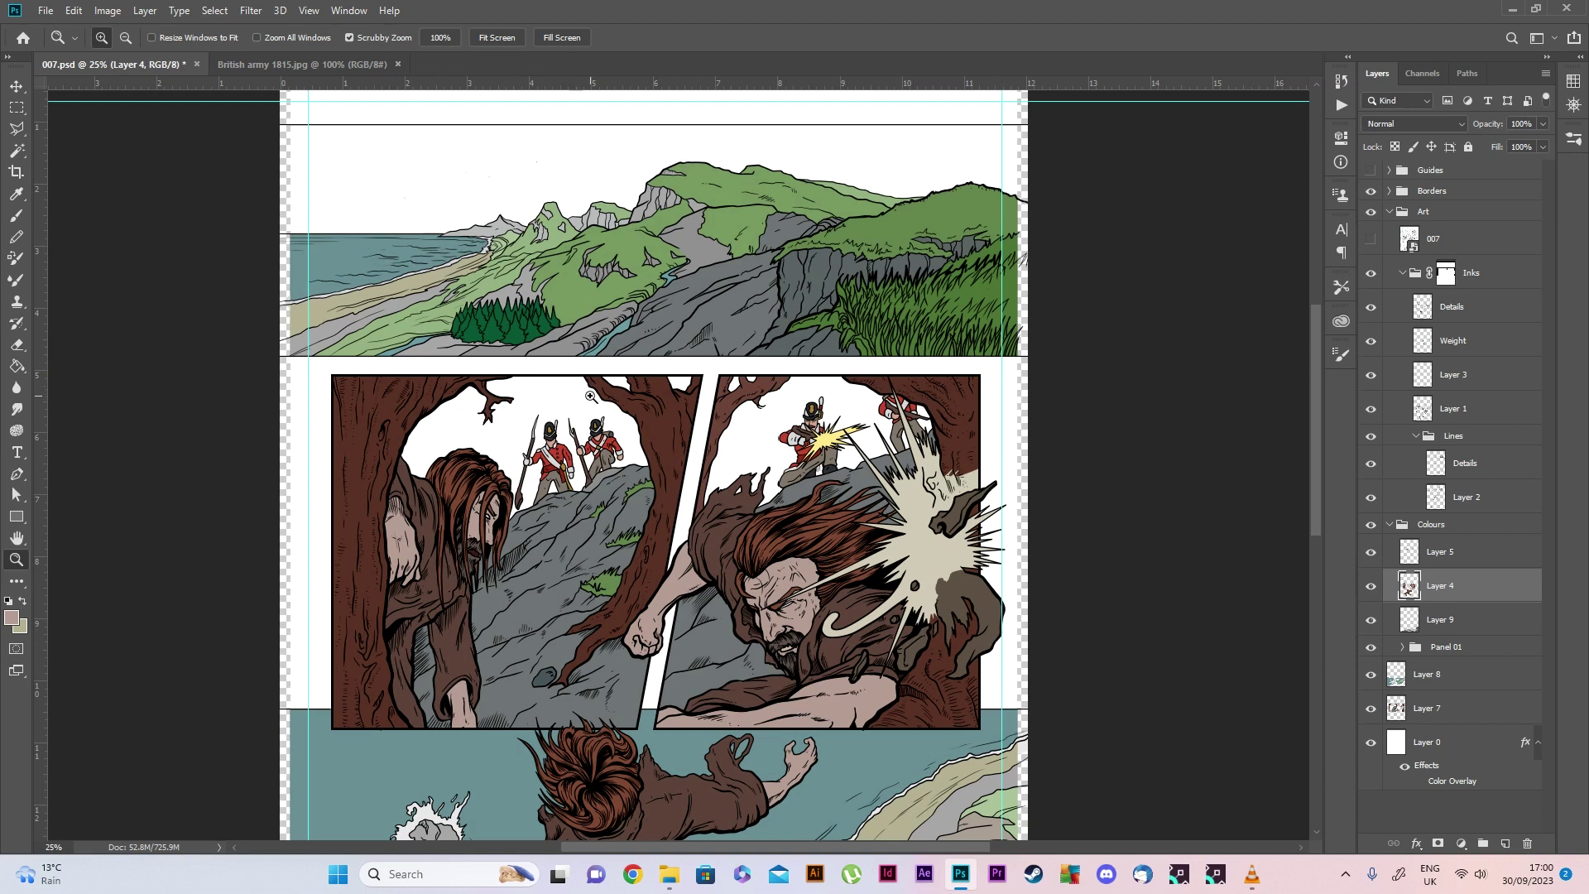
click(667, 307)
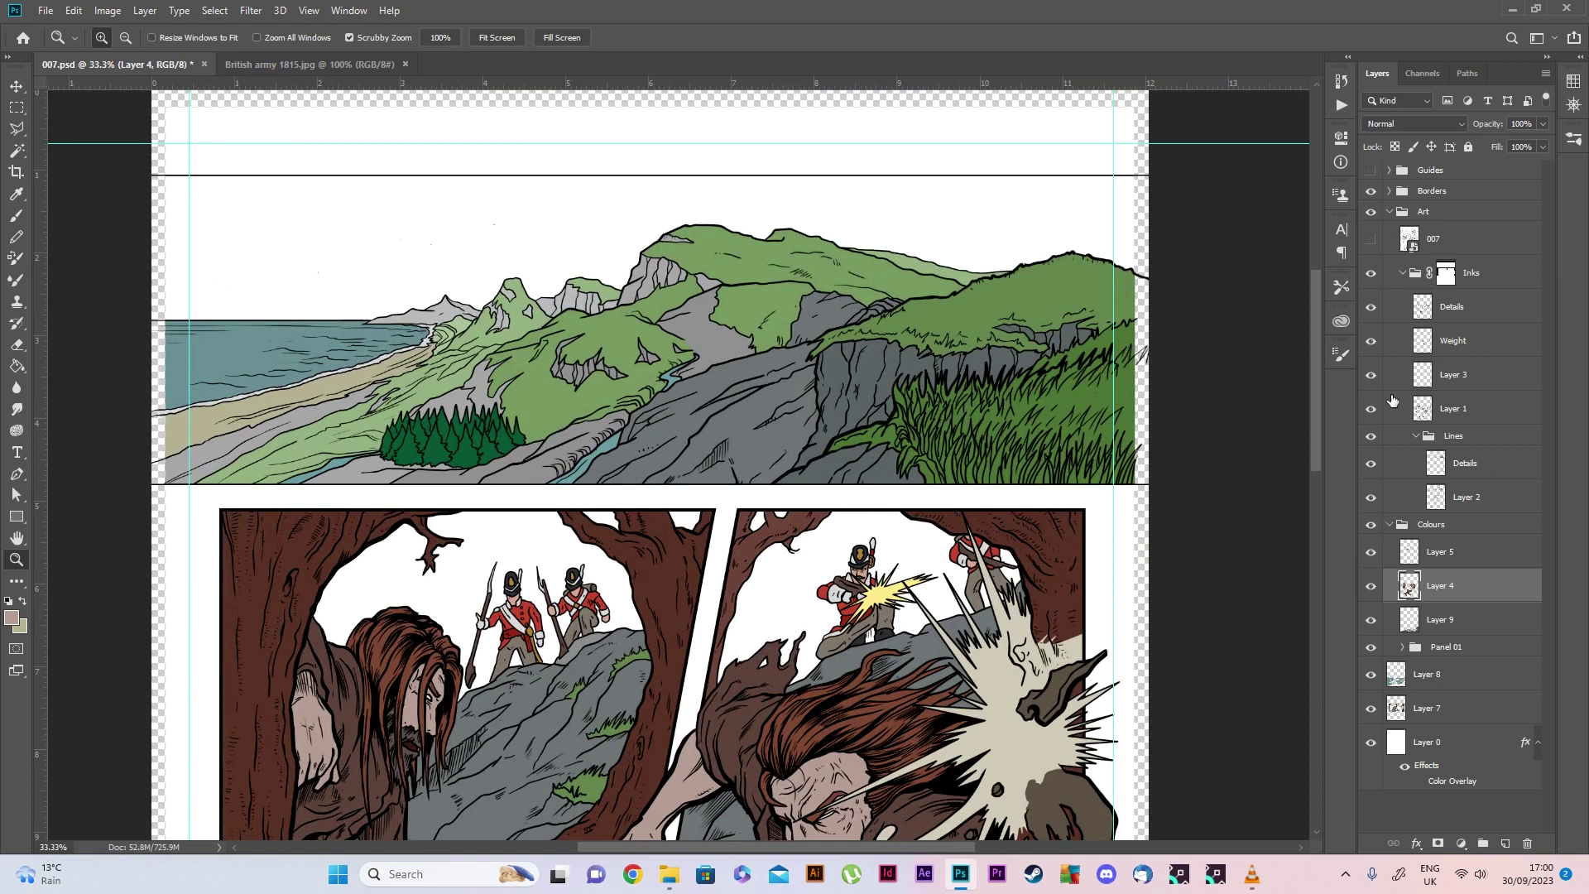
Show the 007 pencil layer and check it against the coloured inks in the landscape and middle panels
click(1371, 239)
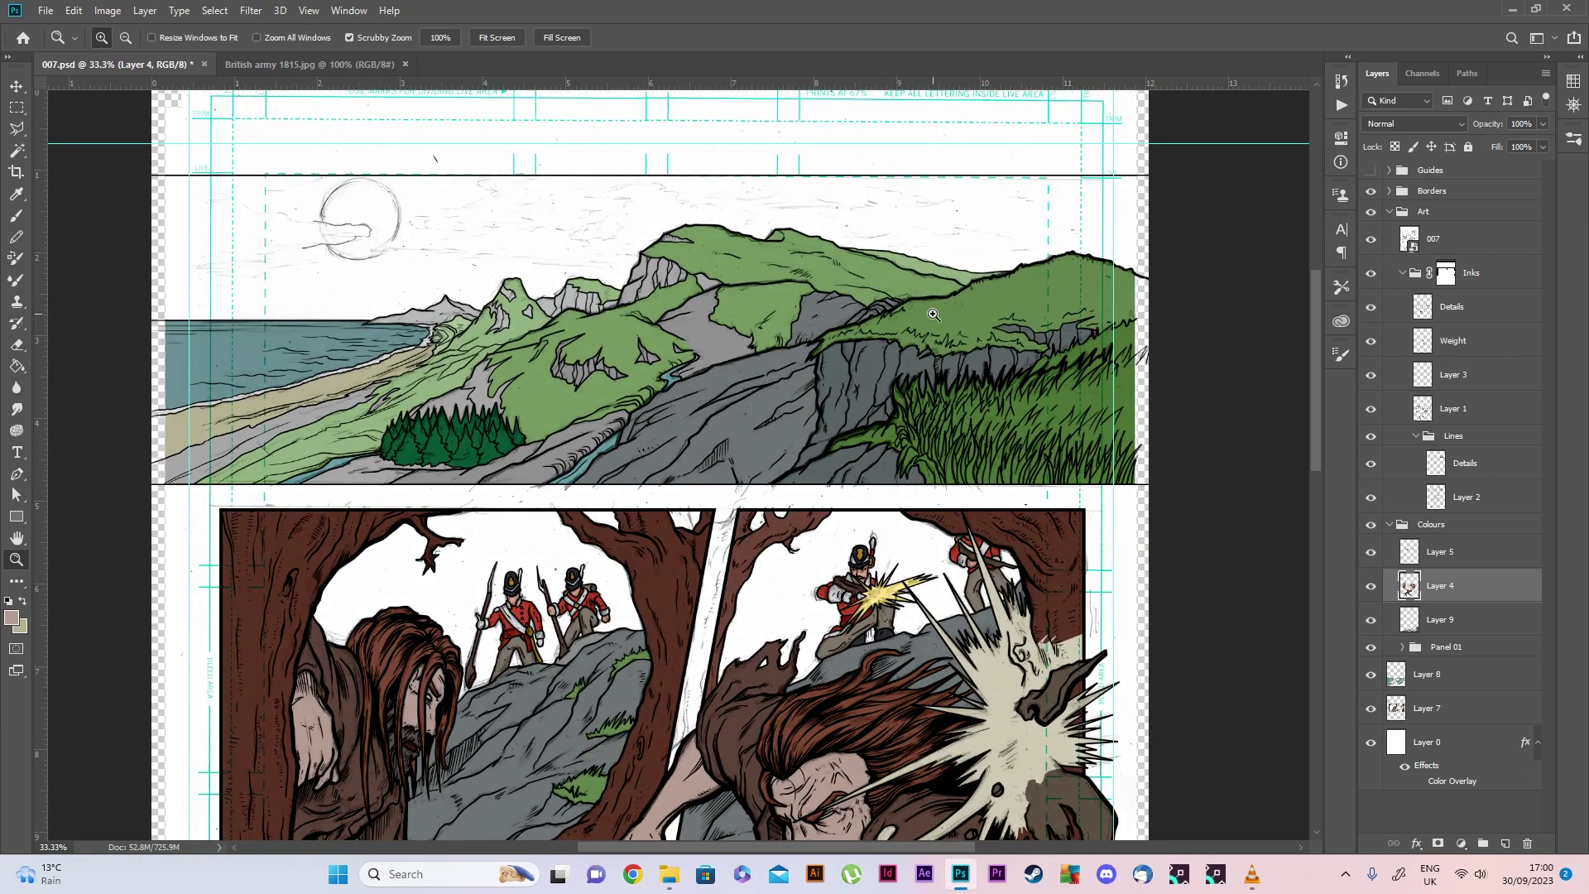
scroll(933, 315, down, 2)
scroll(739, 390, down, 1)
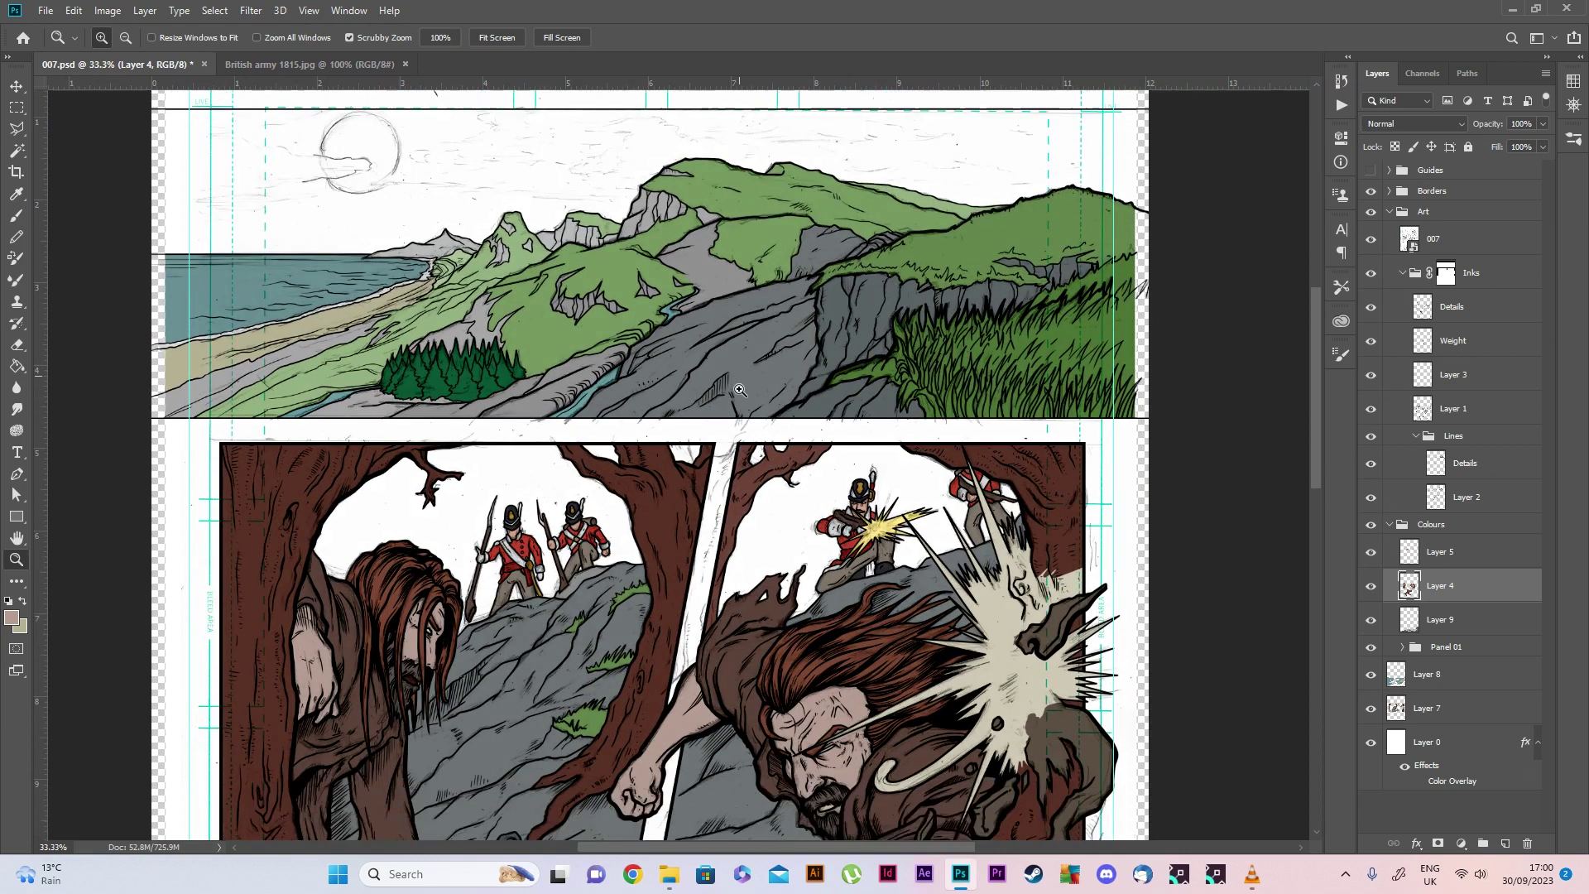
scroll(739, 390, down, 1)
scroll(882, 483, down, 4)
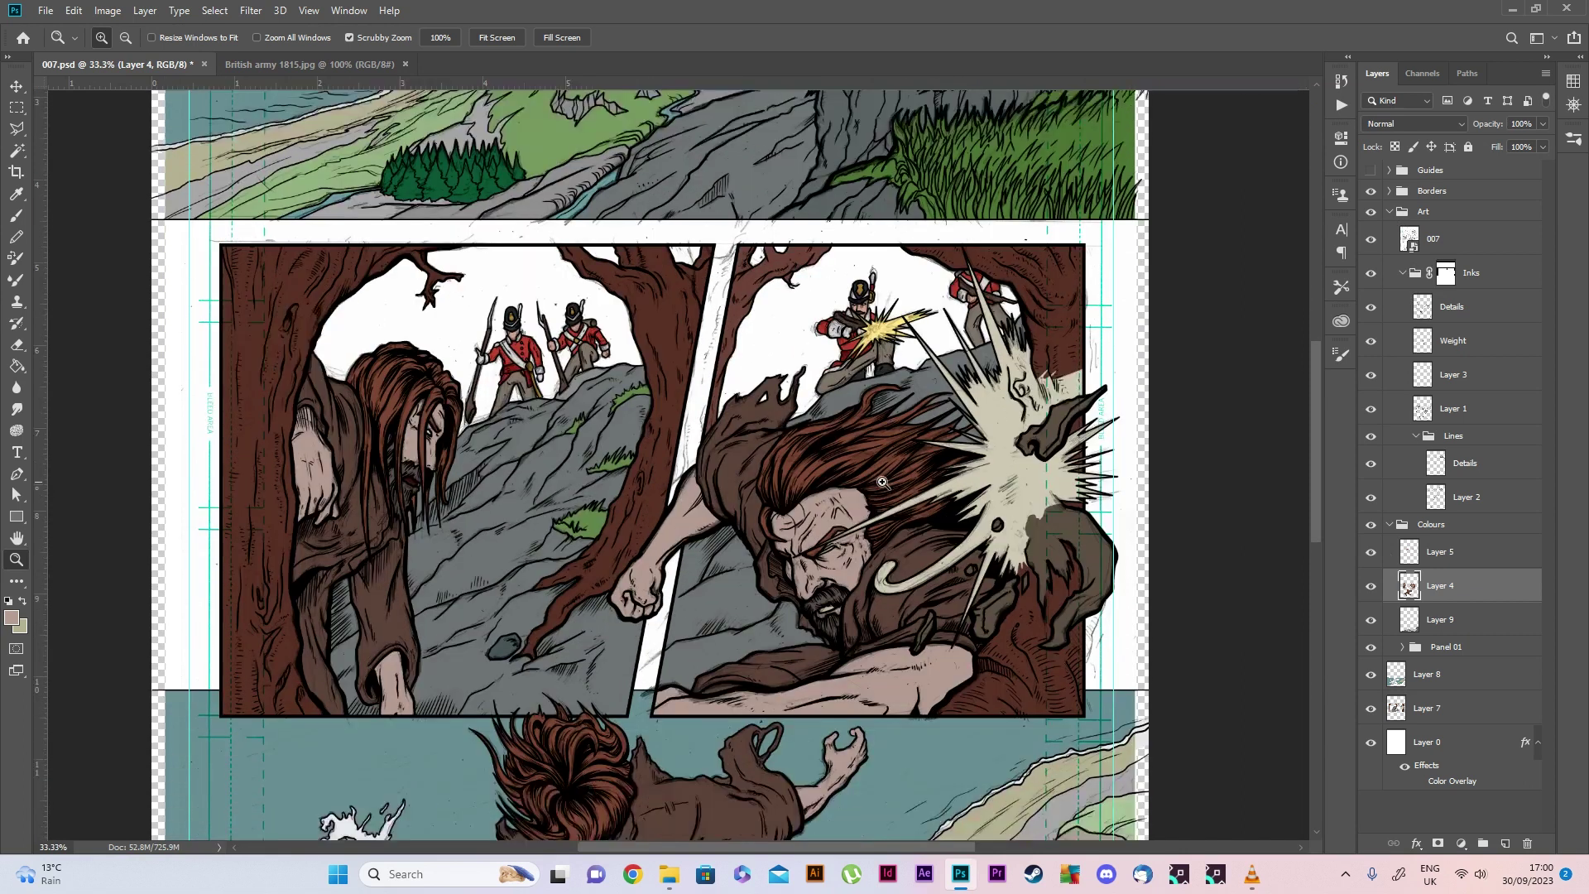
scroll(882, 483, down, 3)
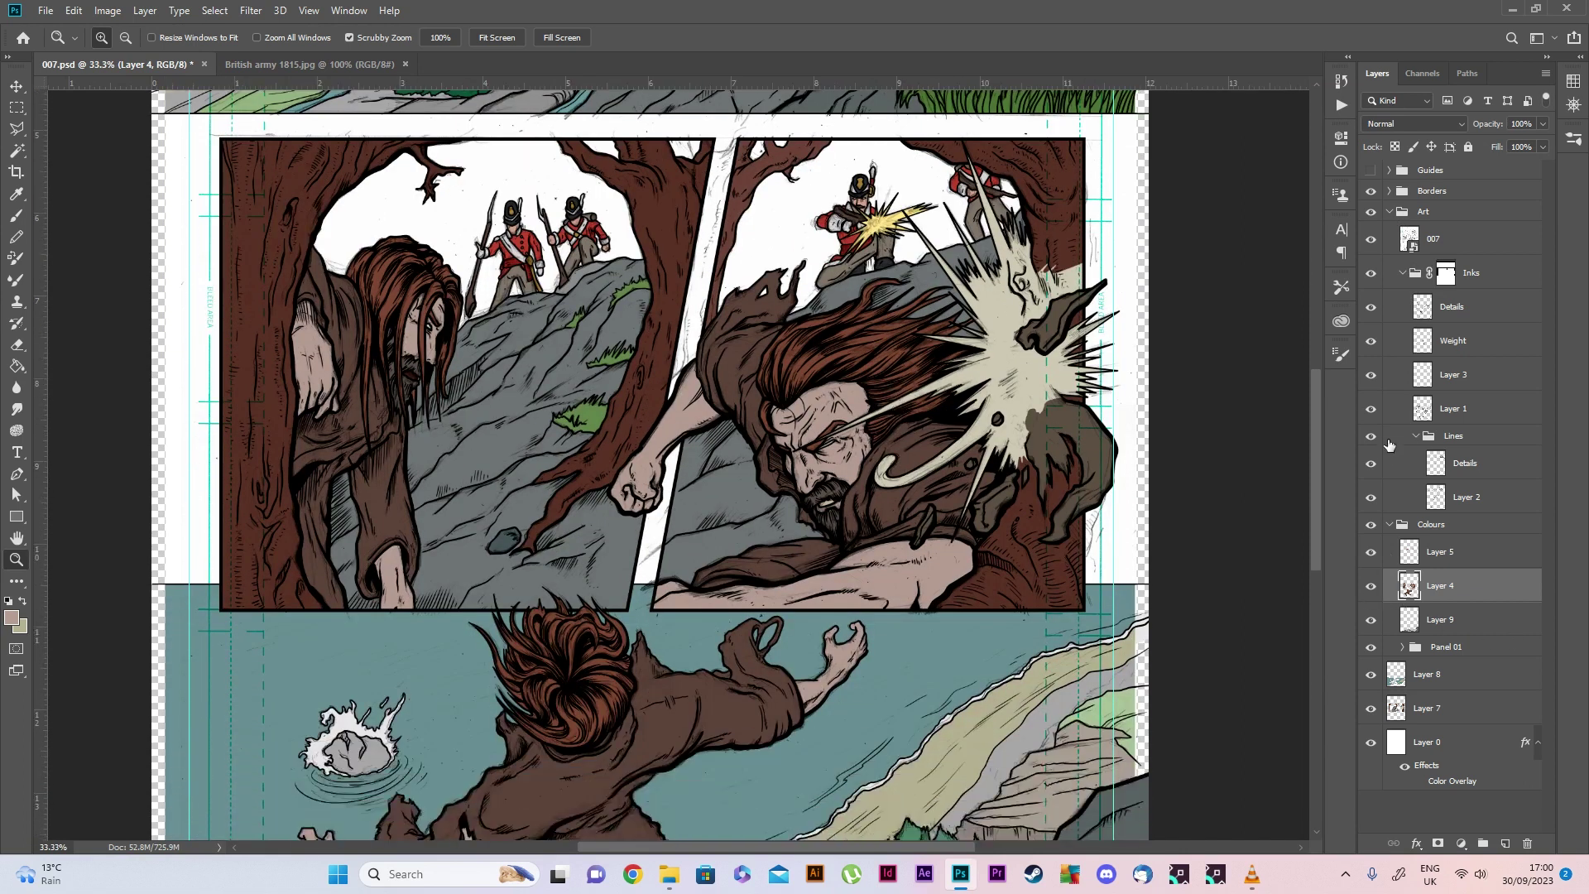
Compare the artwork with the 007 pencil layer hidden and shown, leaving it visible, and inspect the lower panels
click(1372, 242)
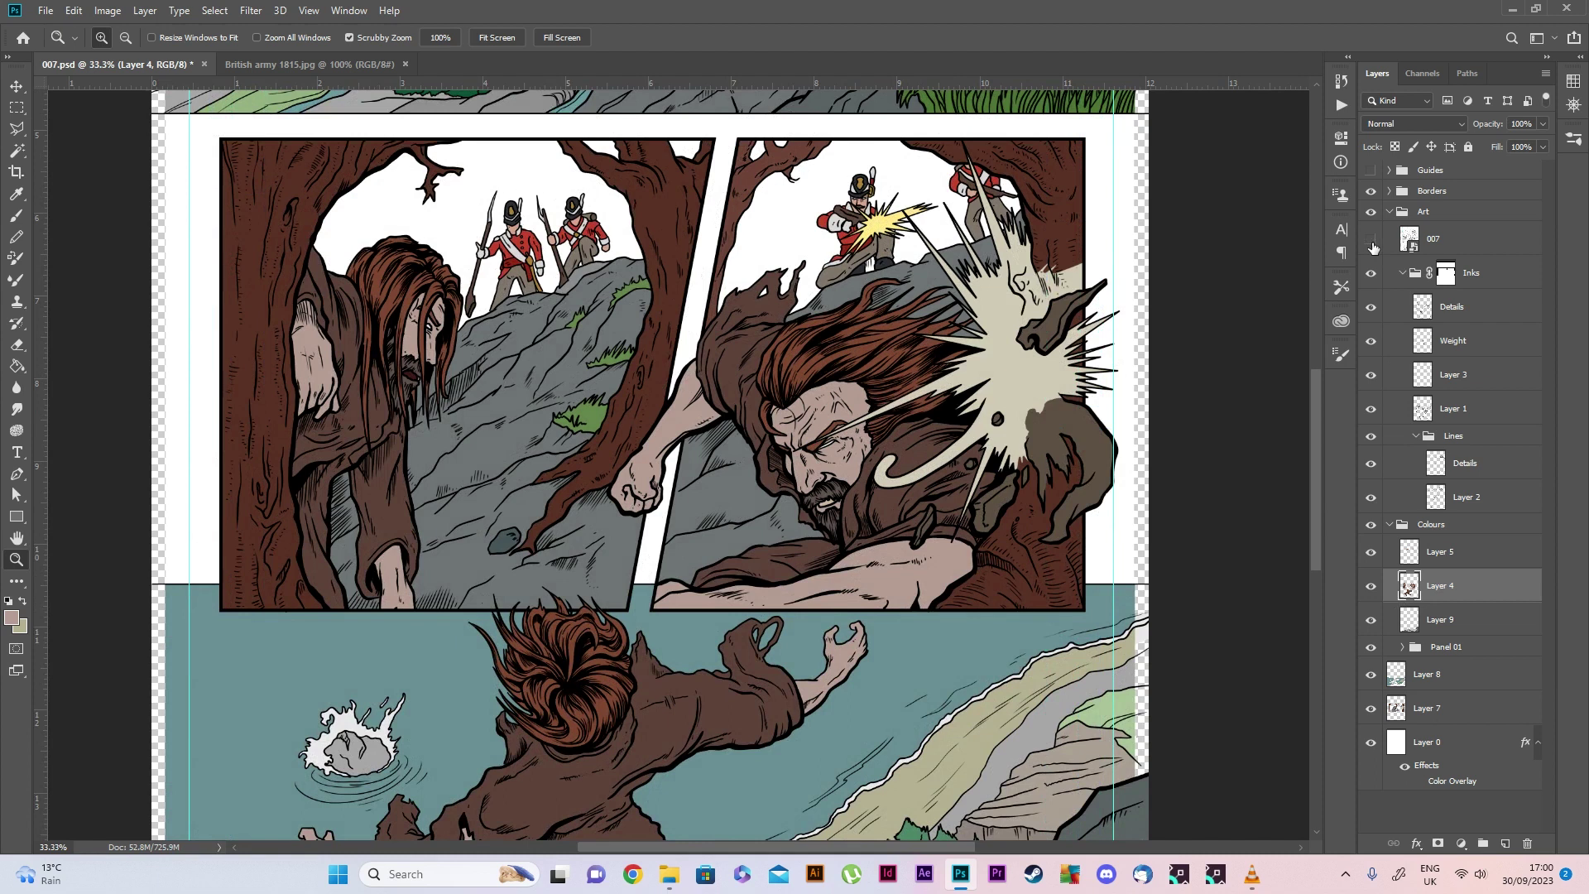
click(1372, 243)
click(1372, 243)
click(1372, 242)
click(1372, 243)
click(1372, 242)
scroll(182, 634, down, 3)
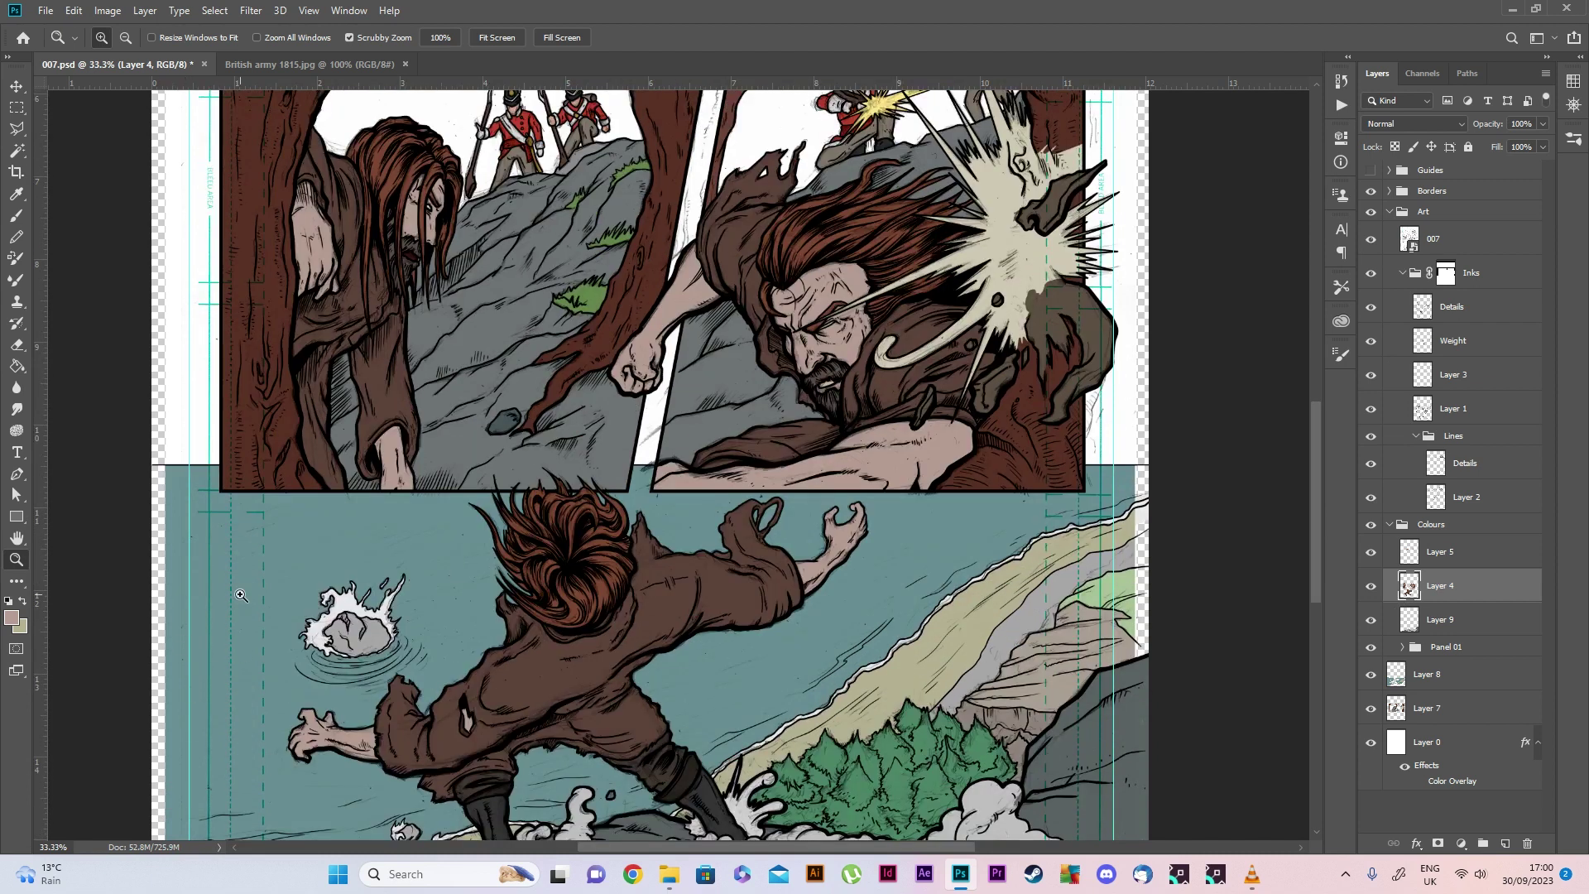
scroll(759, 506, up, 2)
alt+click(755, 466)
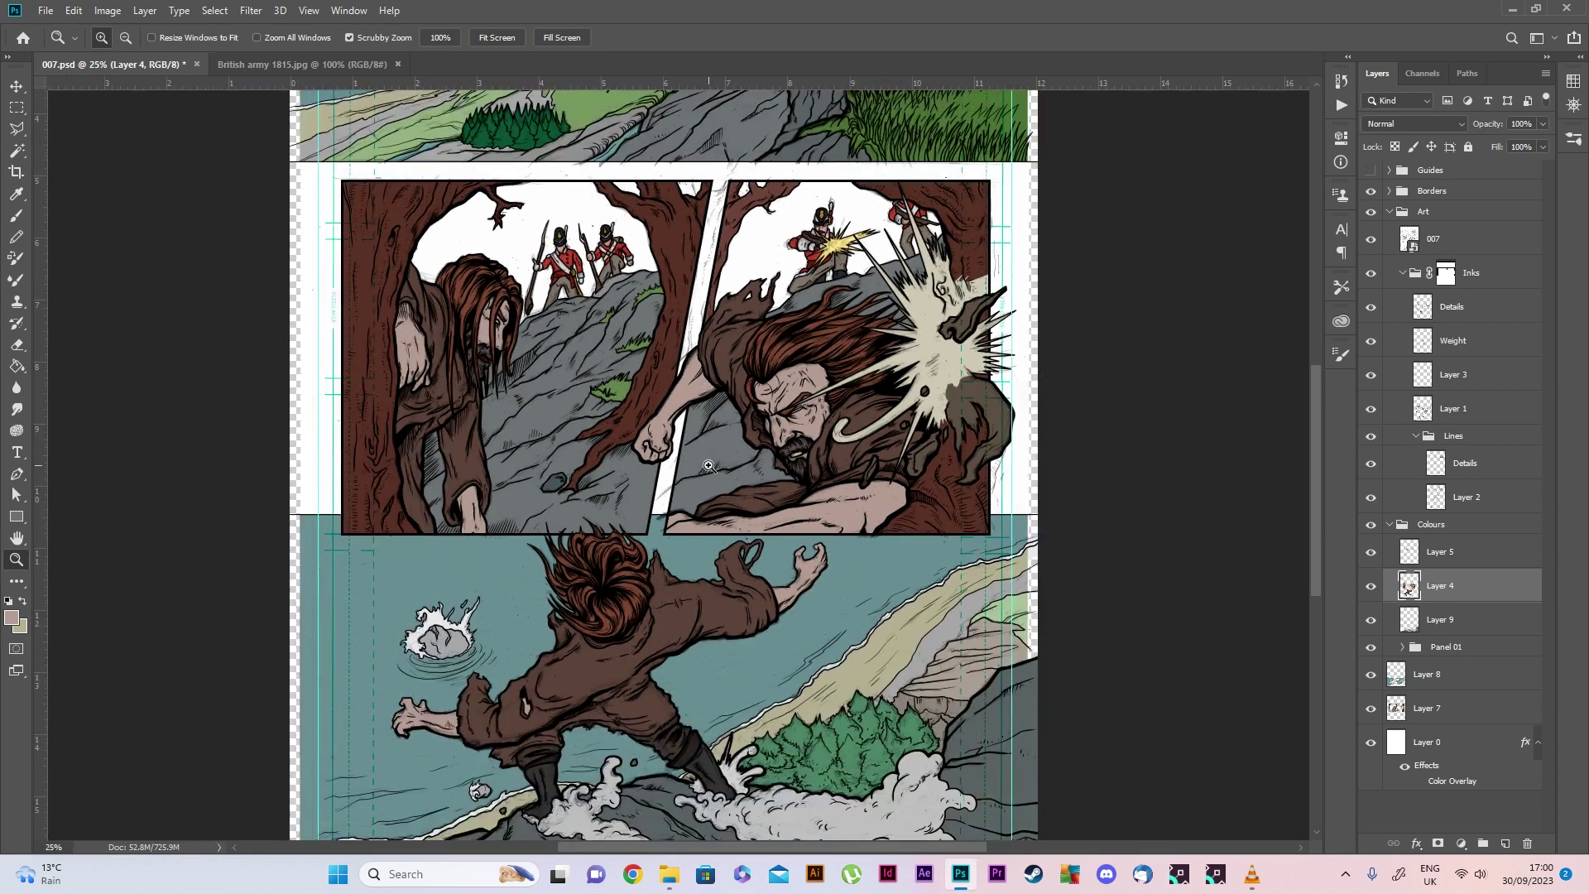
Open the contents of the 007 smart object and add a new empty layer above the pencils
double_click(1409, 238)
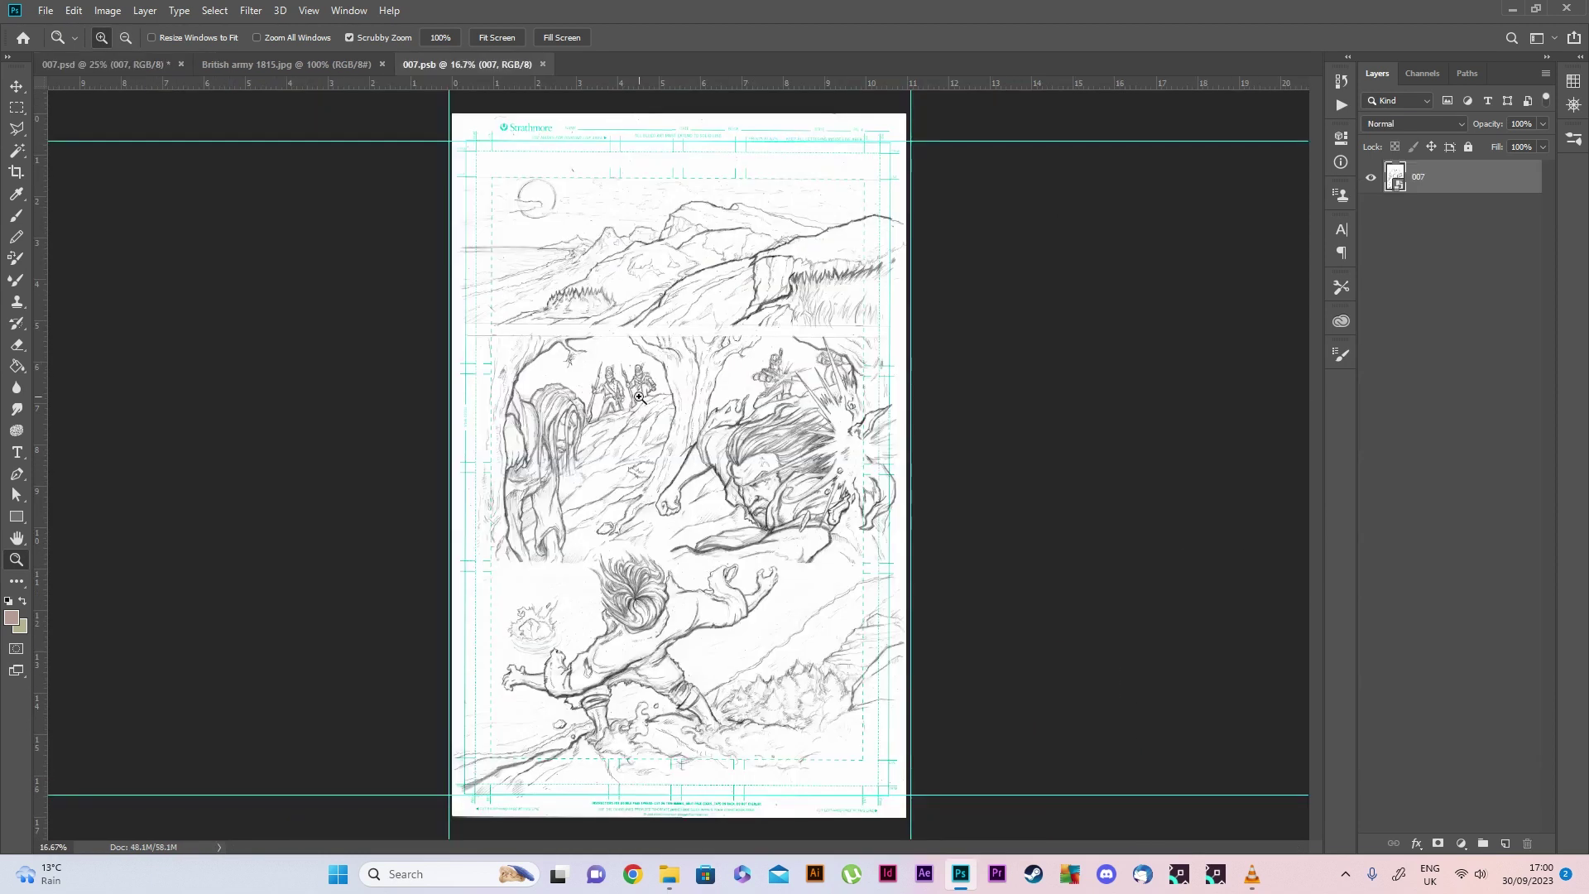
click(639, 397)
scroll(662, 372, up, 1)
alt+click(745, 336)
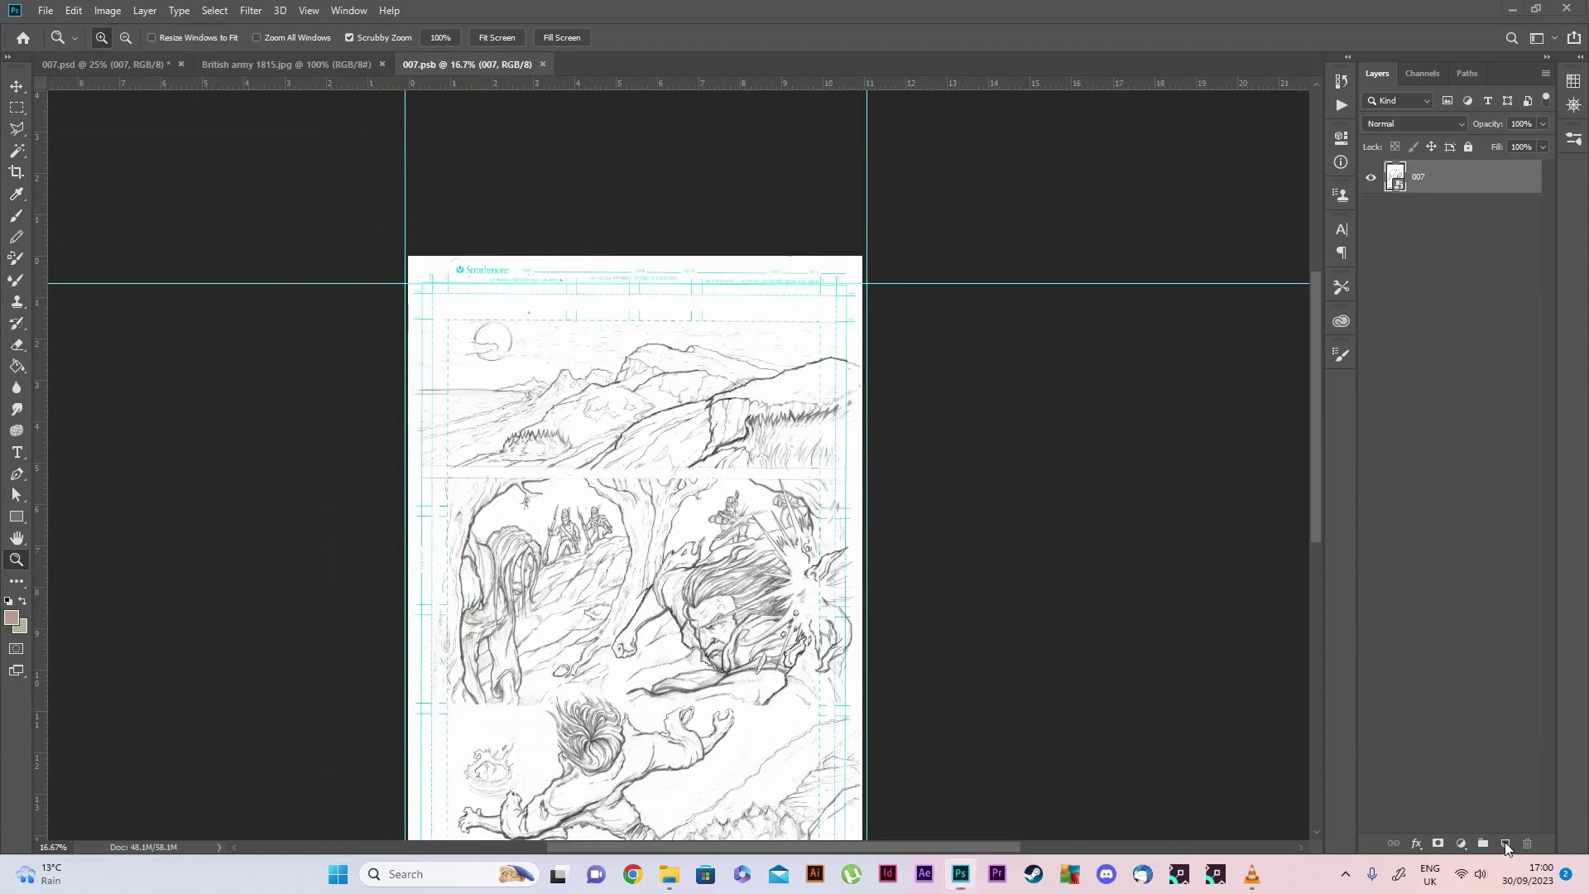
click(1505, 843)
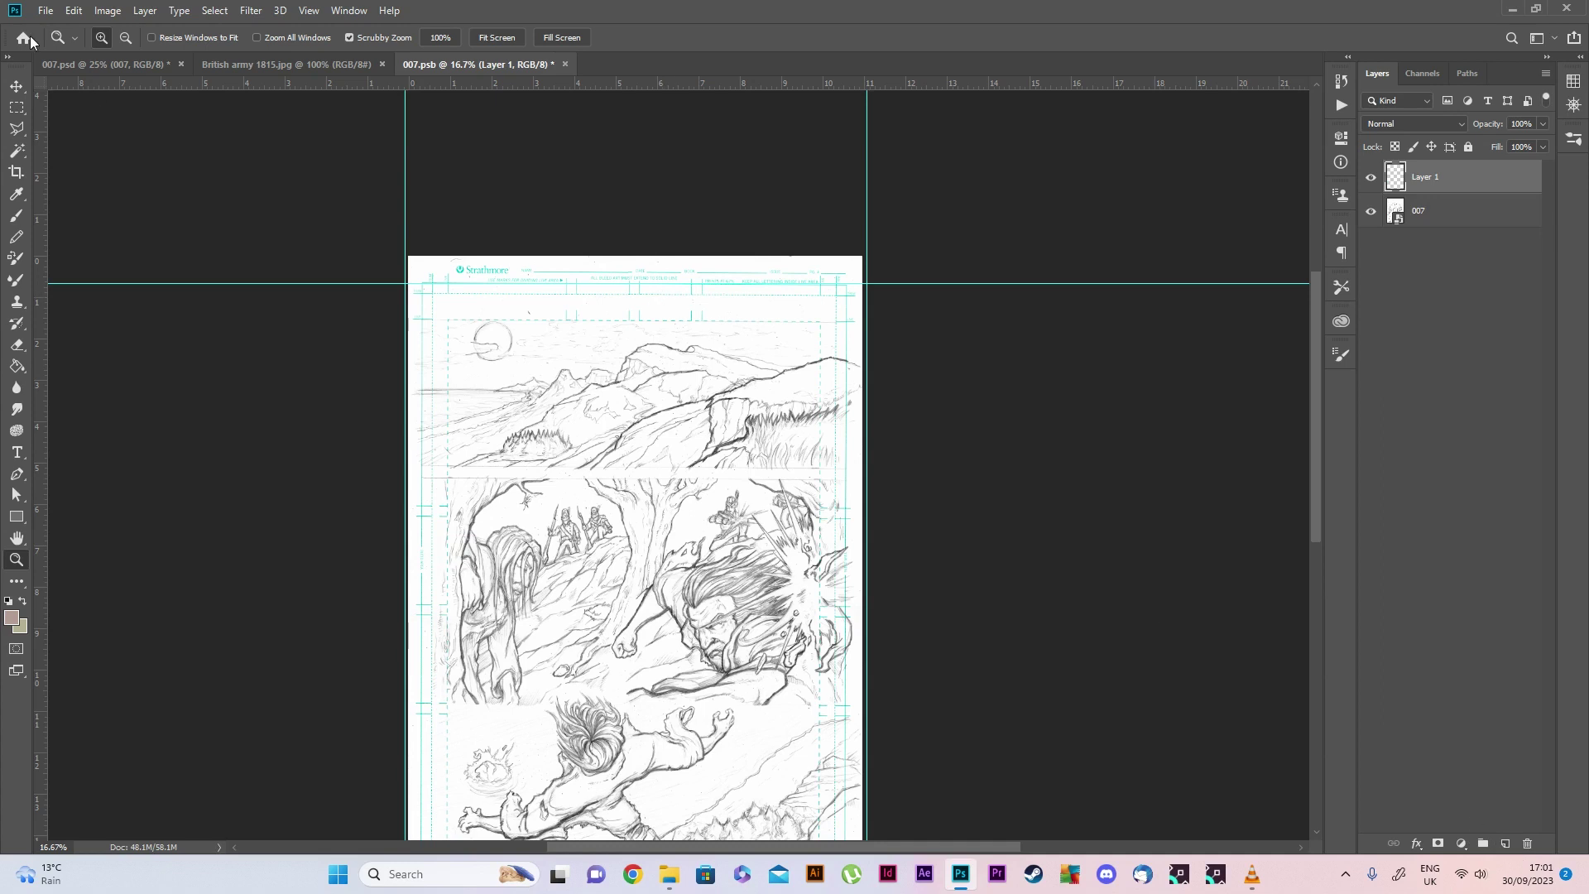
click(214, 11)
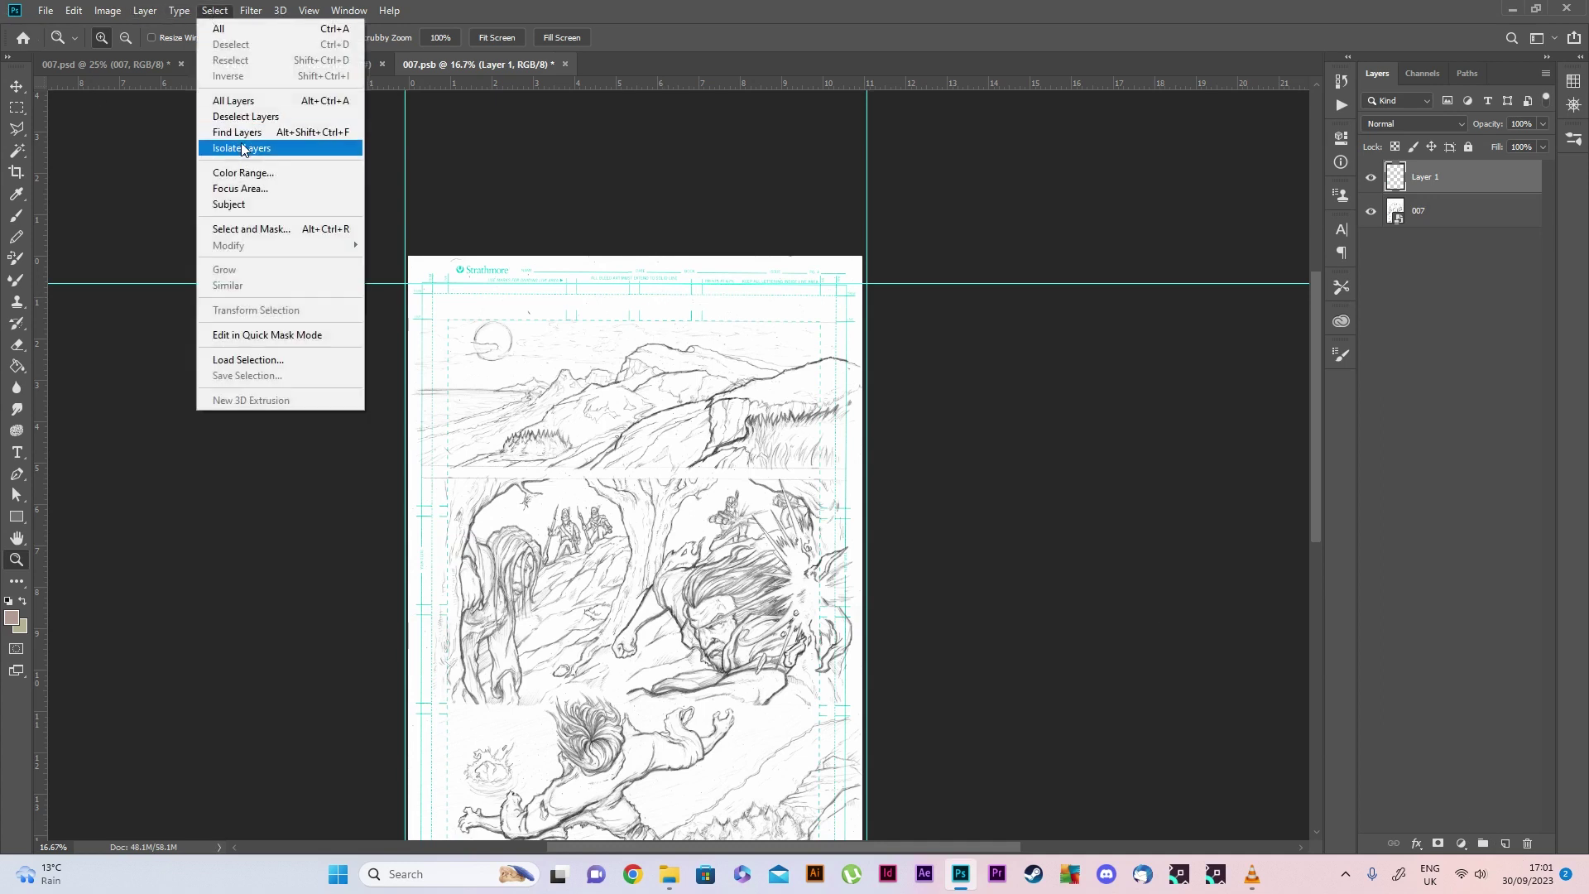
click(243, 173)
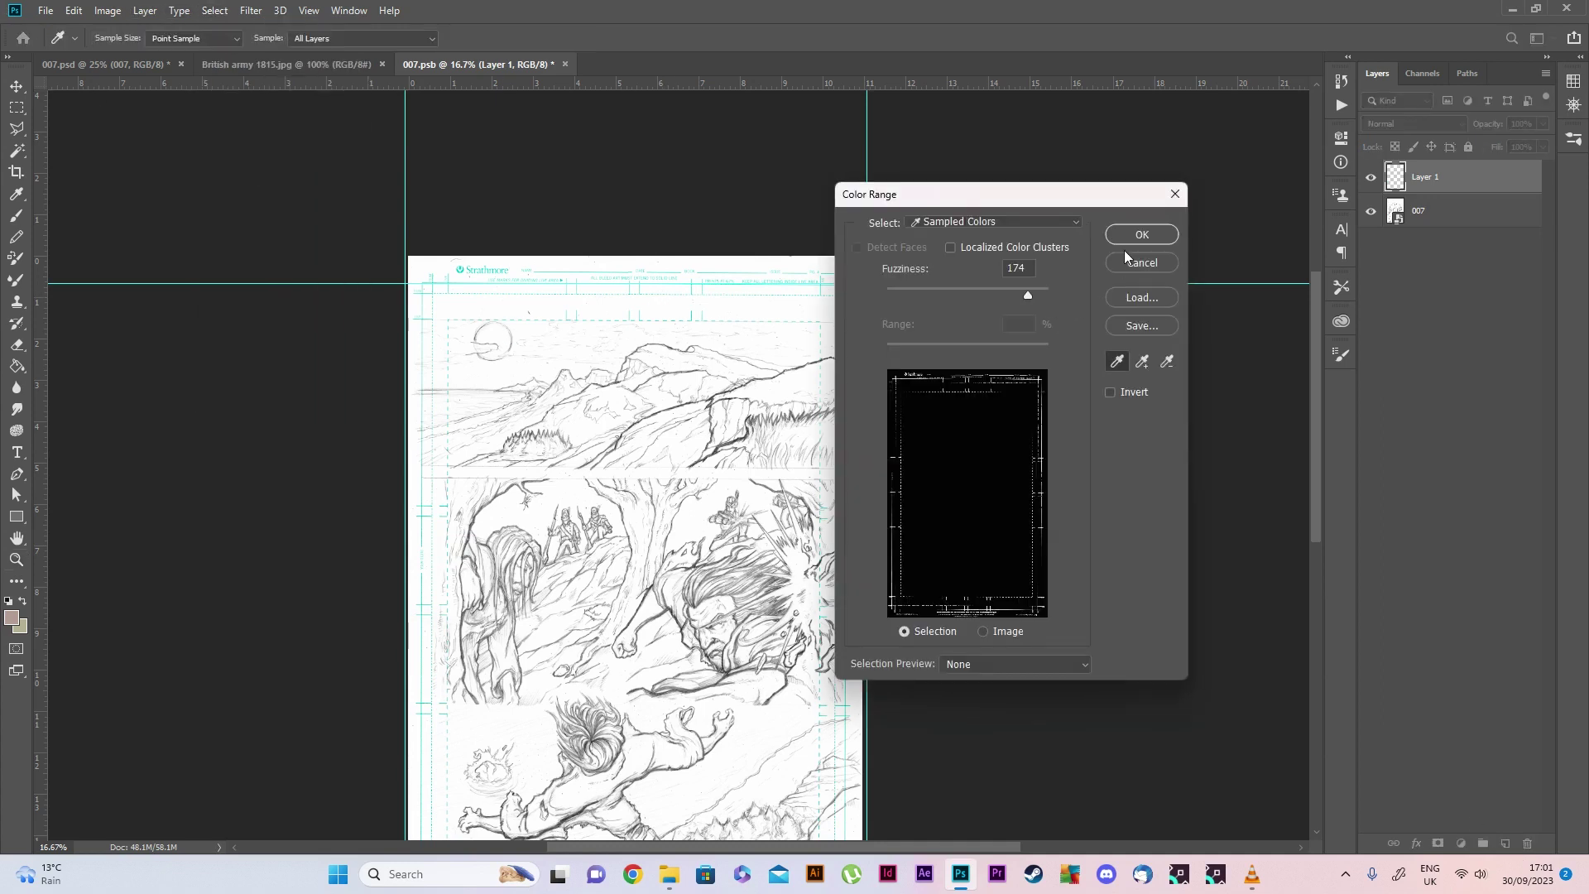
click(1121, 262)
Start a Color Range selection and sample the turquoise of the Strathmore logo, adding a second sample from it
key(z)
click(460, 266)
click(460, 266)
drag(460, 245, 544, 231)
click(214, 11)
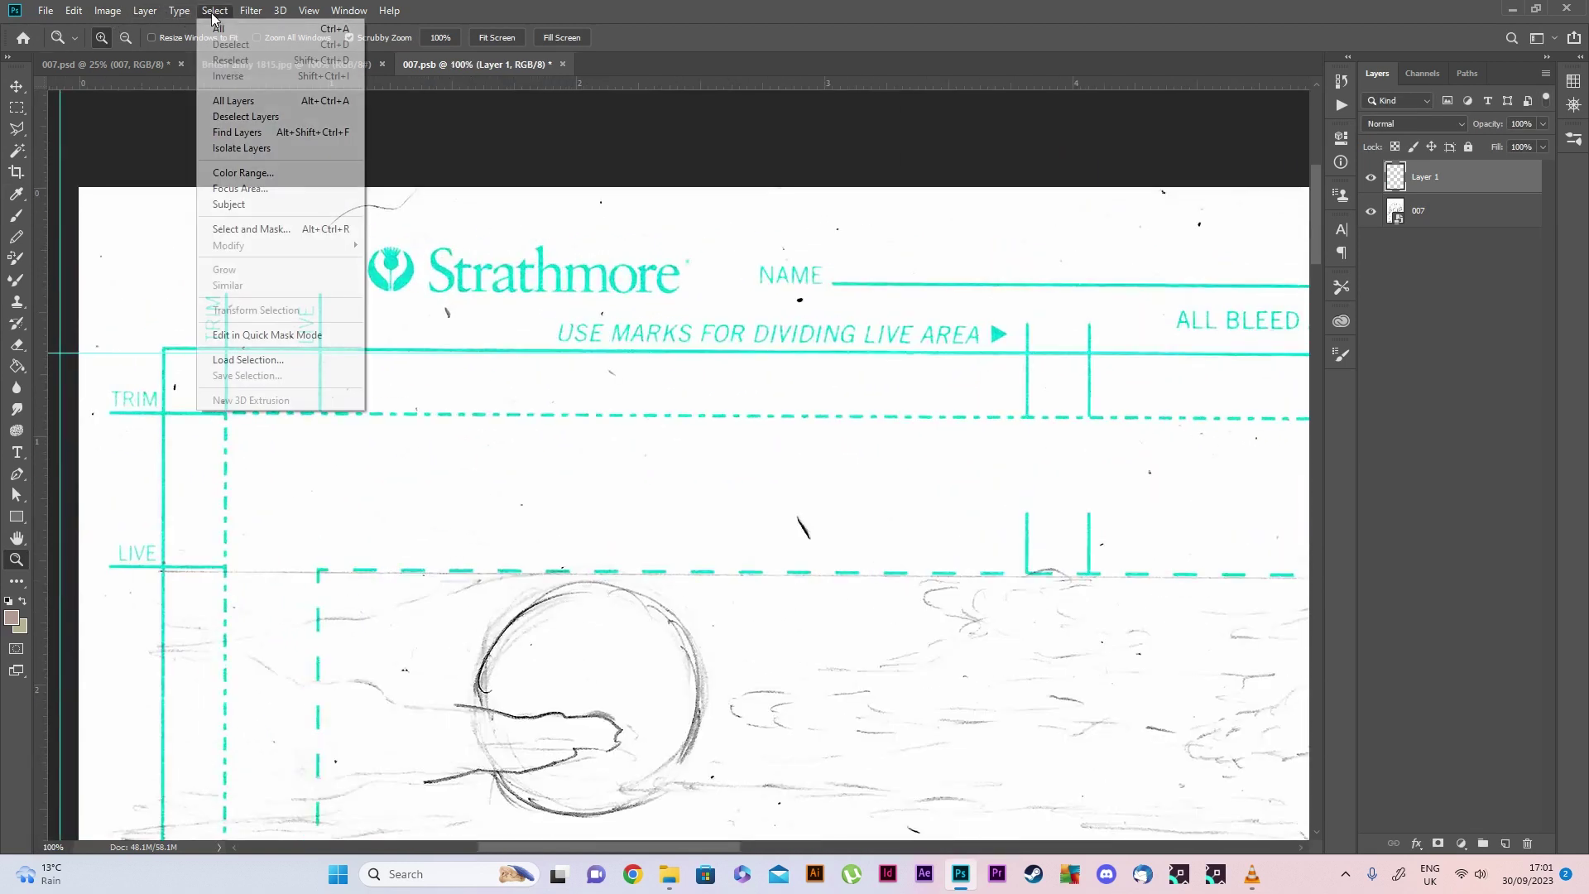
click(243, 172)
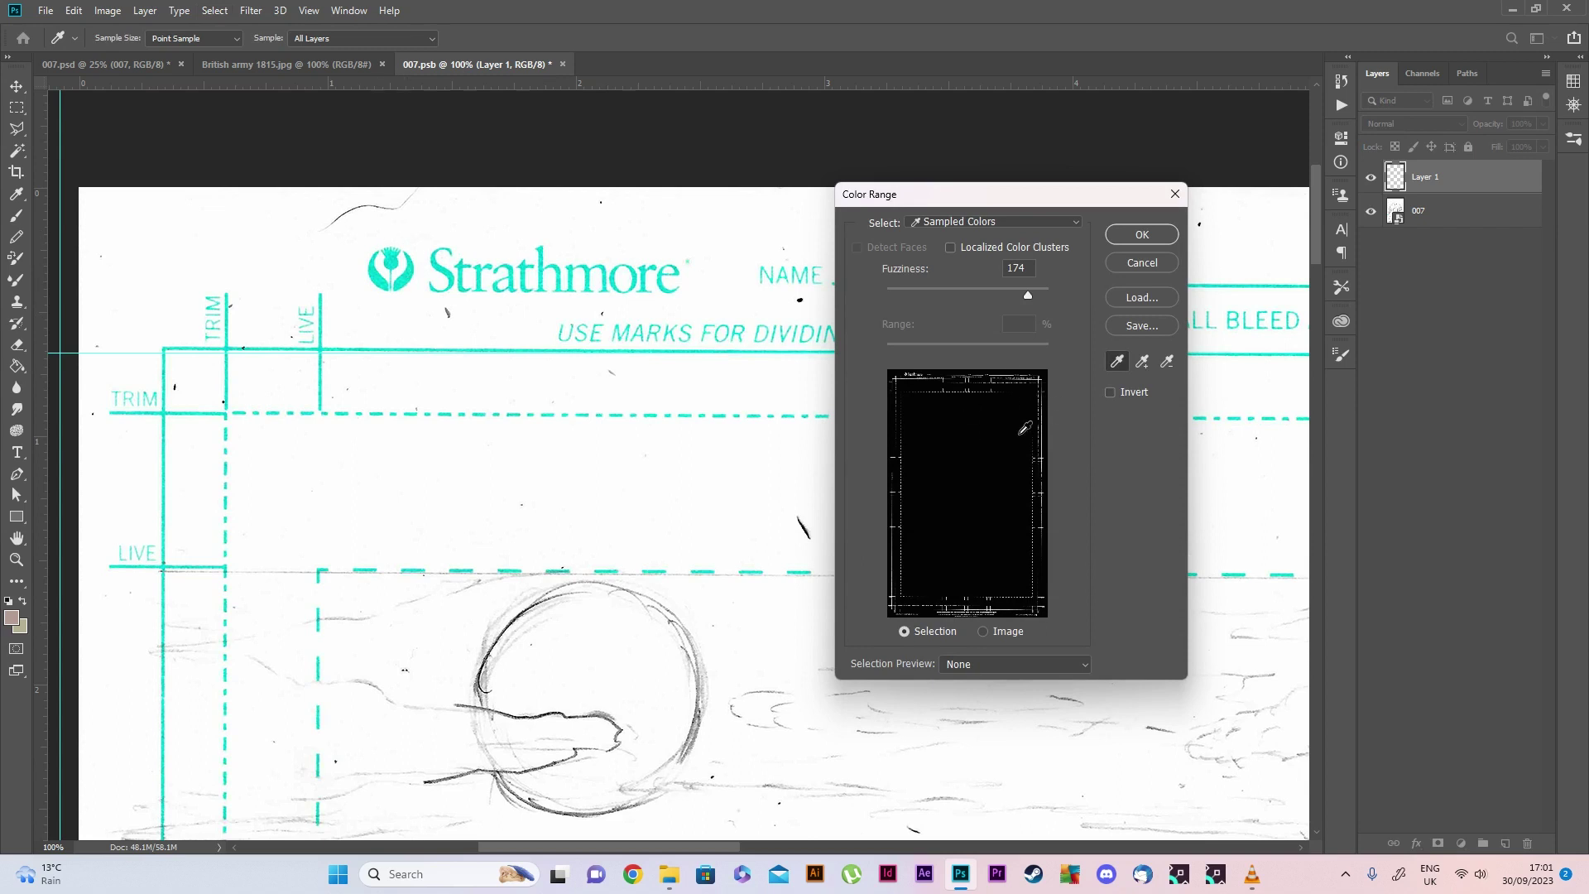
click(408, 271)
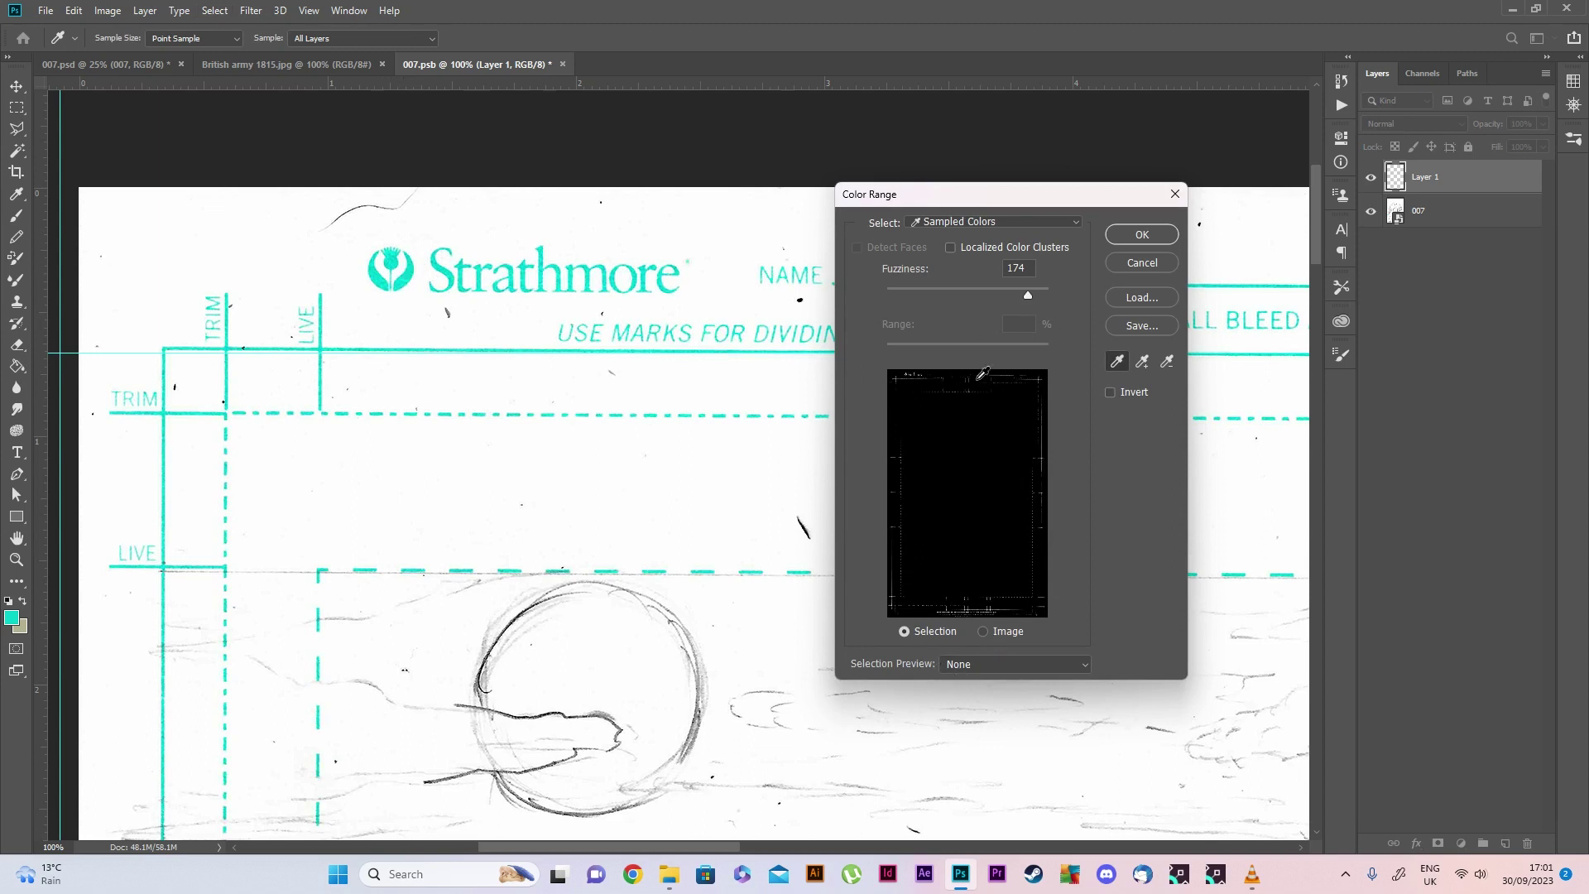
click(1141, 362)
click(406, 279)
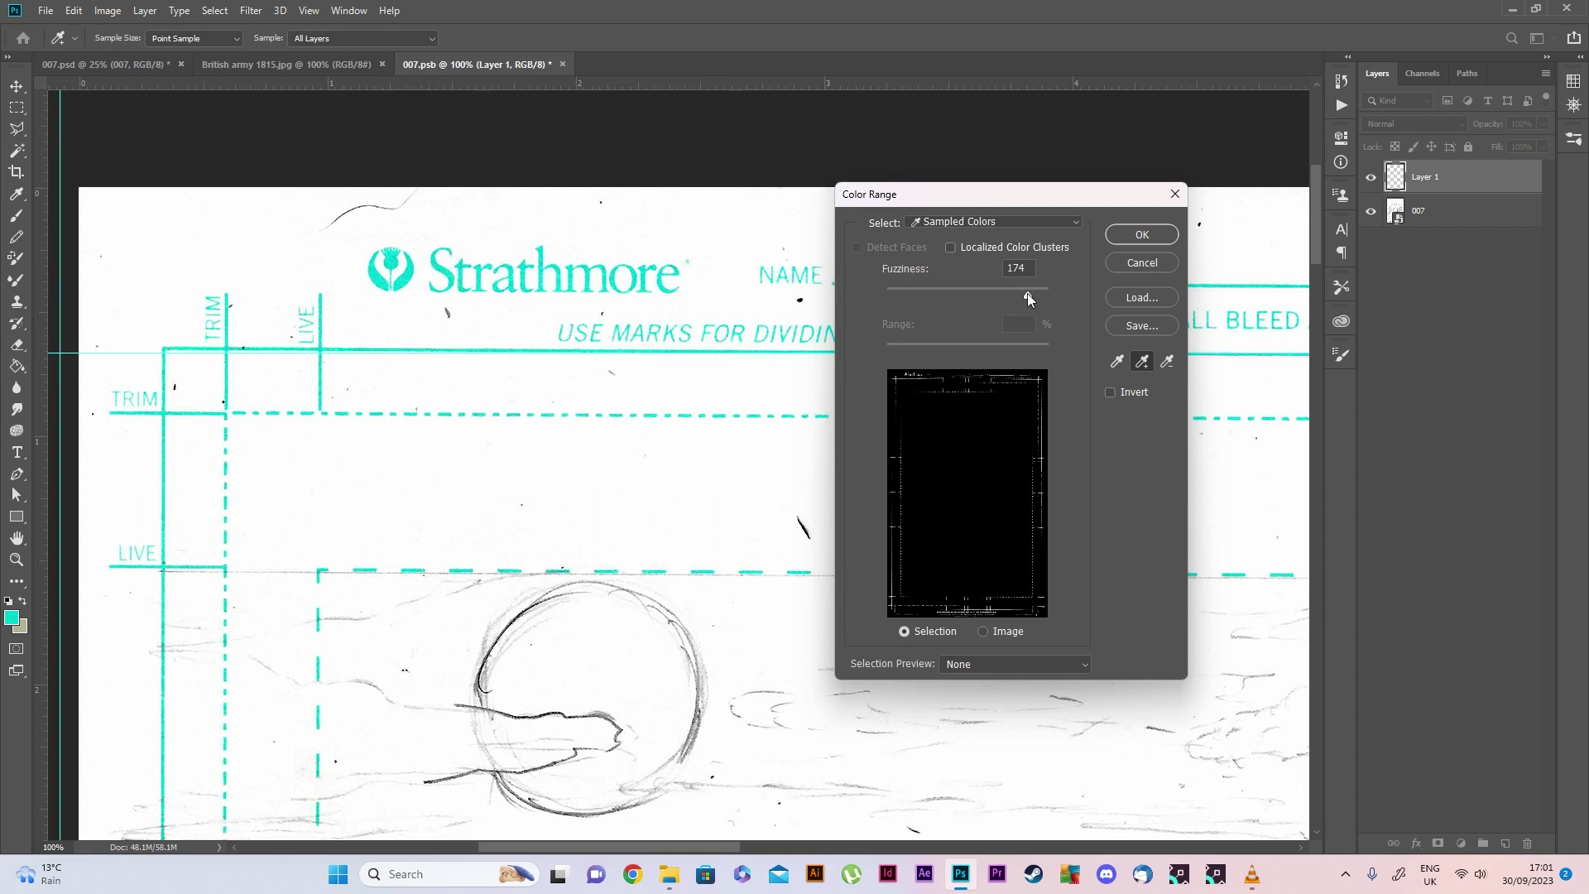
Raise the Color Range fuzziness to 198 and create the selection of the turquoise guide marks
mouse_move(1027, 295)
mouse_down()
mouse_move(1002, 294)
mouse_move(1048, 286)
mouse_up()
drag(1049, 295, 1047, 295)
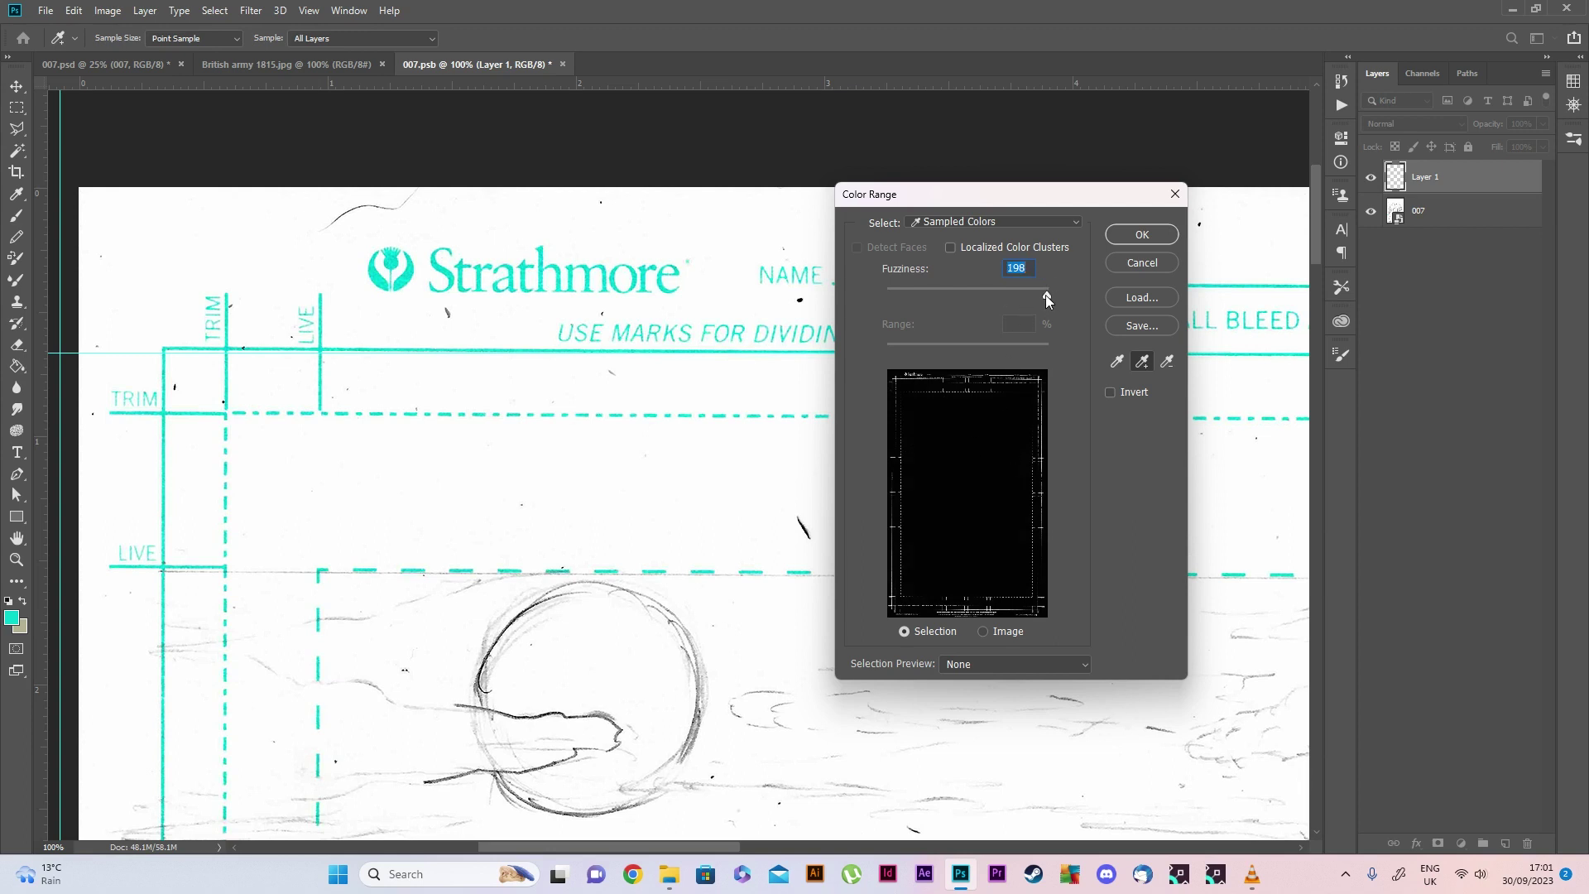
click(1142, 234)
key(z)
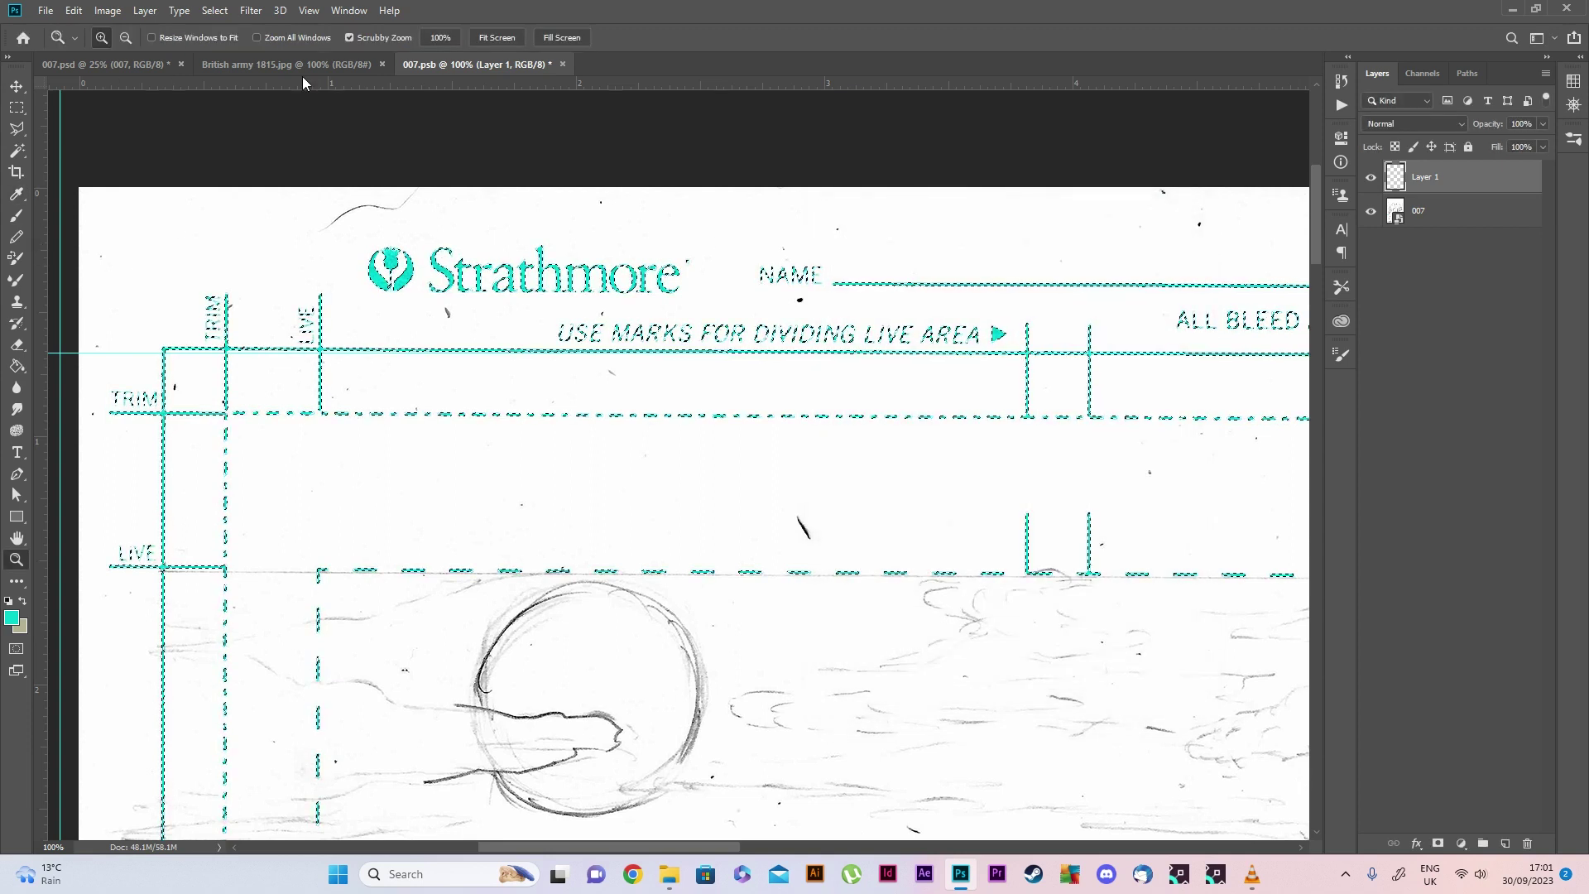
Expand the selection of the turquoise guide marks by 3 pixels
click(215, 10)
mouse_move(273, 245)
click(394, 276)
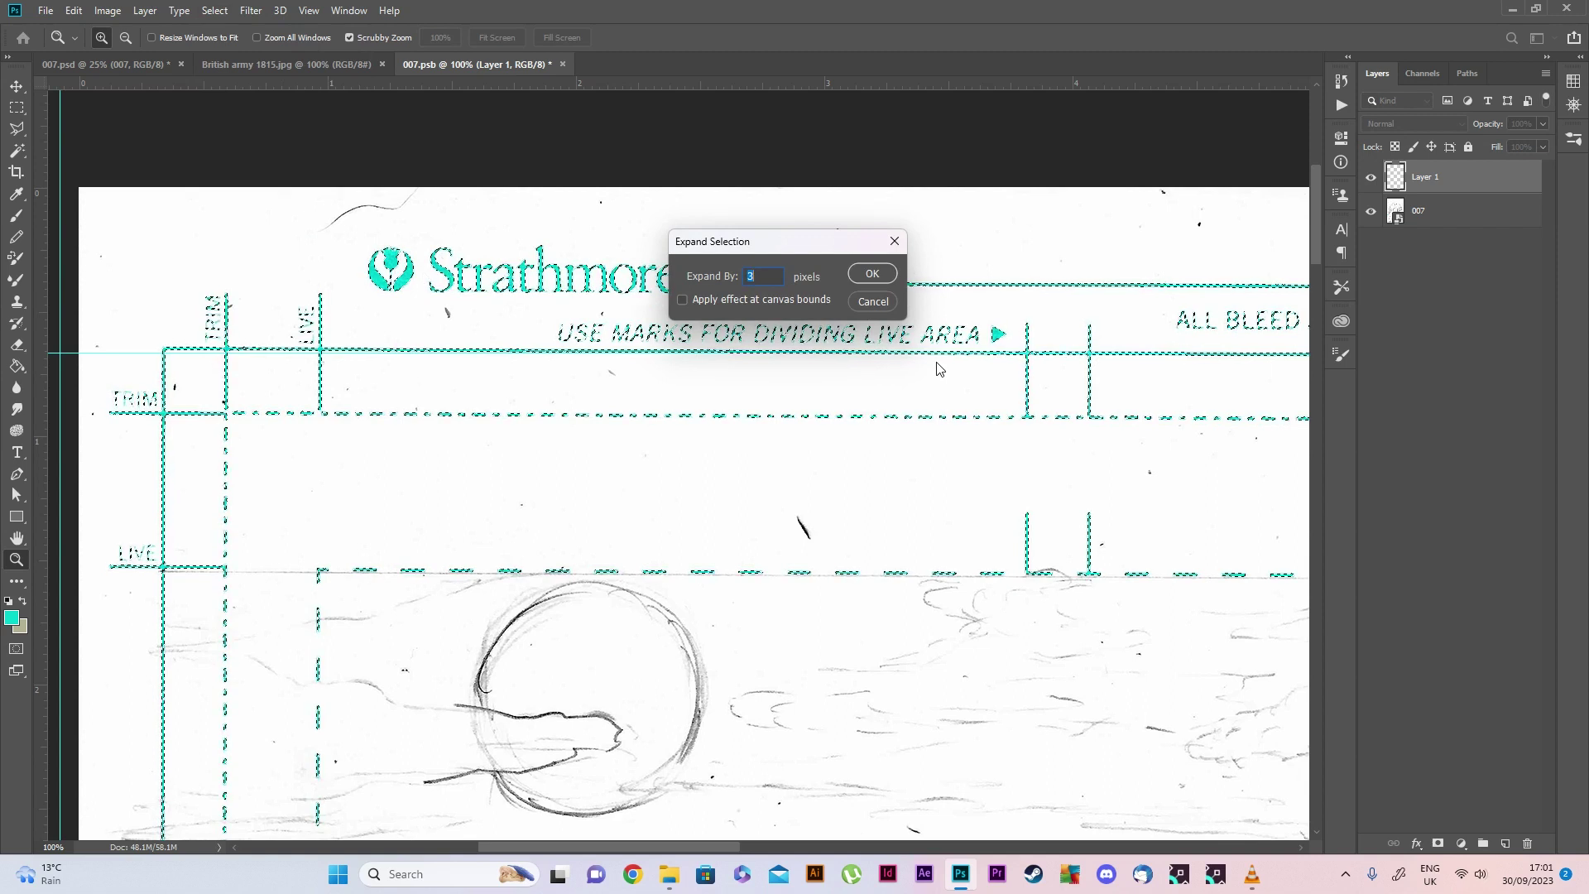
key(Return)
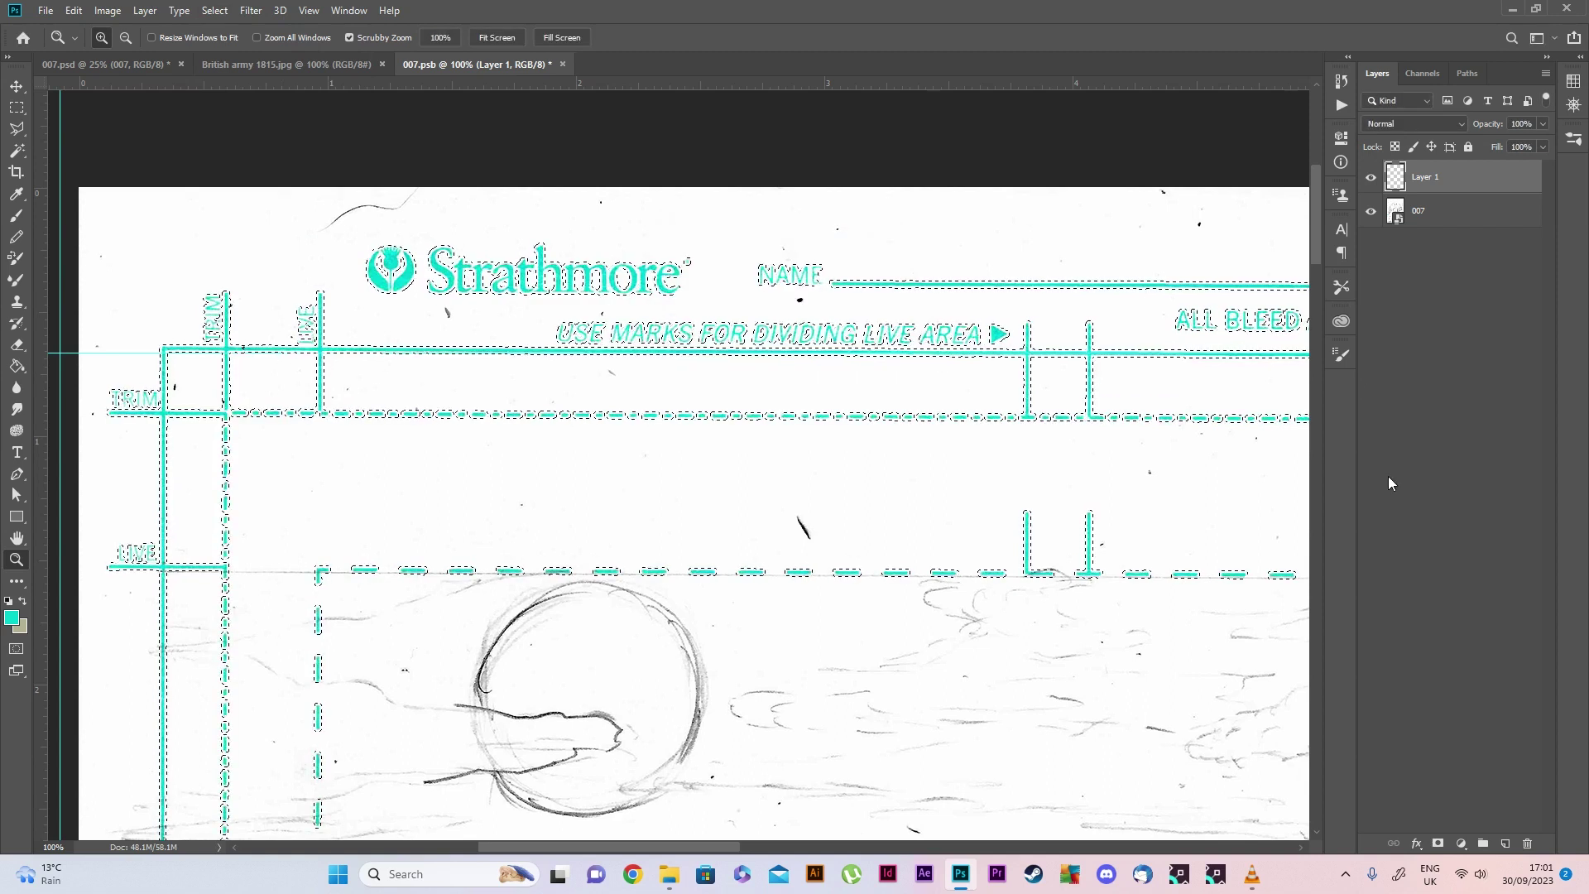
Set the foreground colour to white, fill the selected guide marks on Layer 1 with the Paint Bucket and deselect
click(12, 618)
click(822, 195)
click(1192, 188)
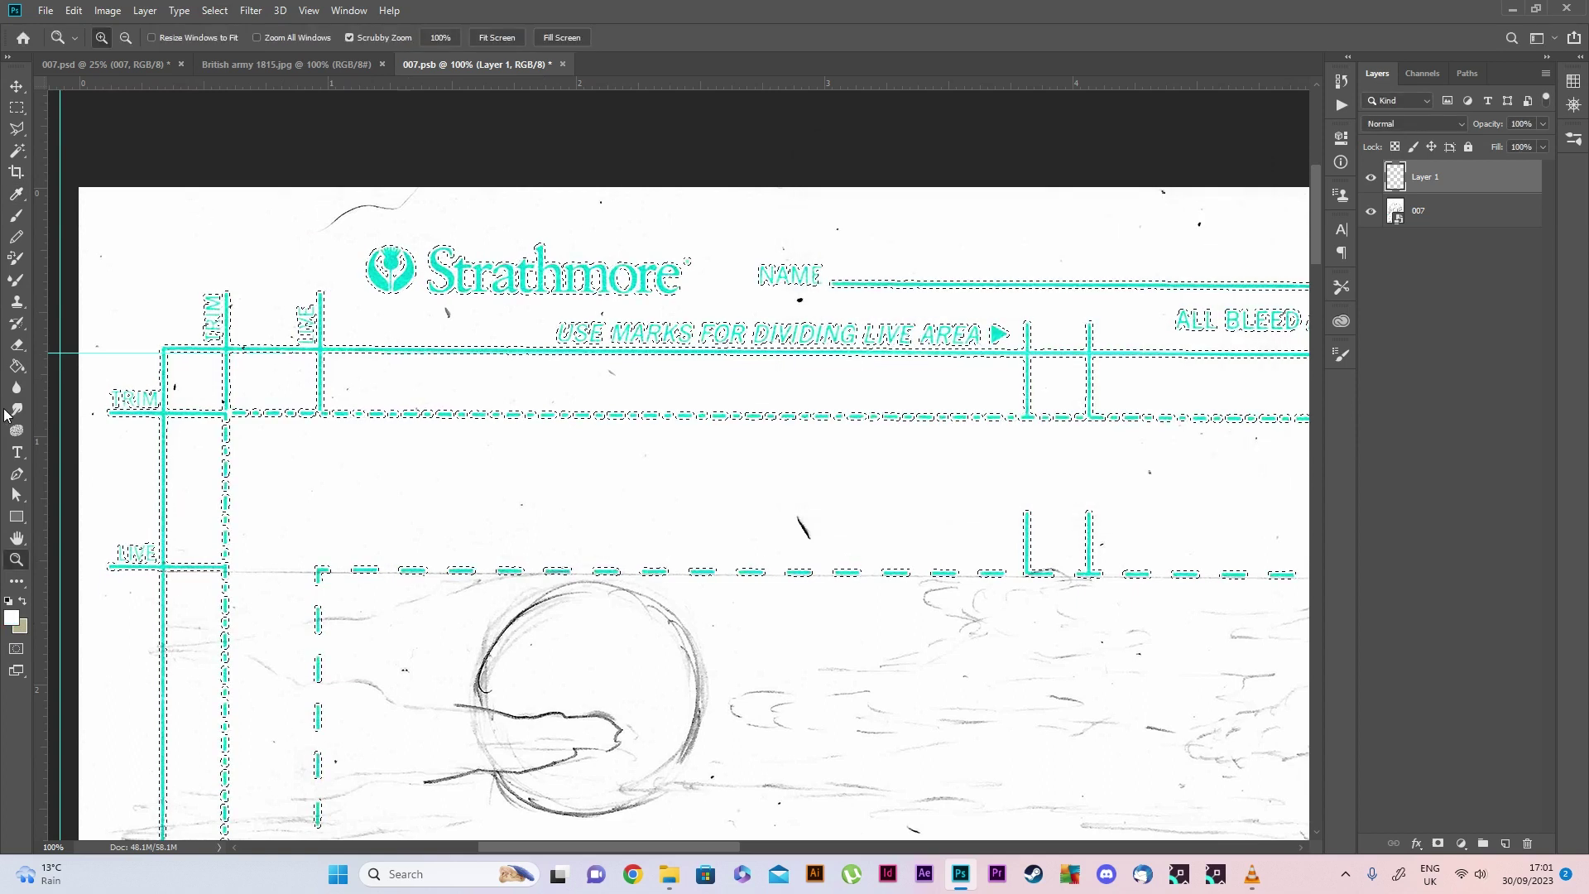
click(16, 365)
click(231, 382)
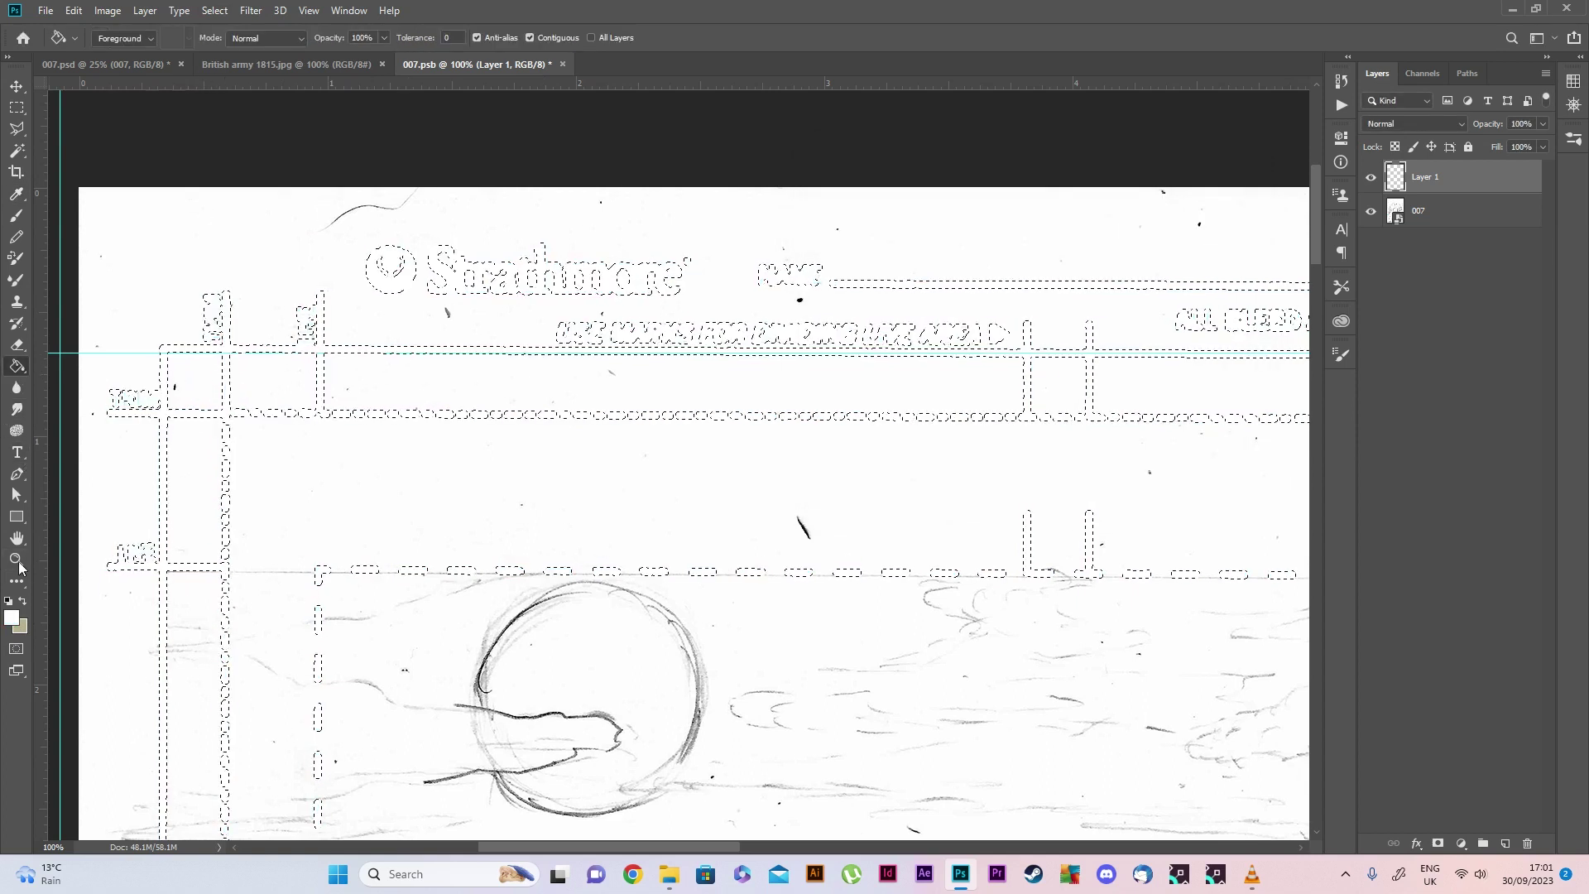
click(214, 10)
click(230, 45)
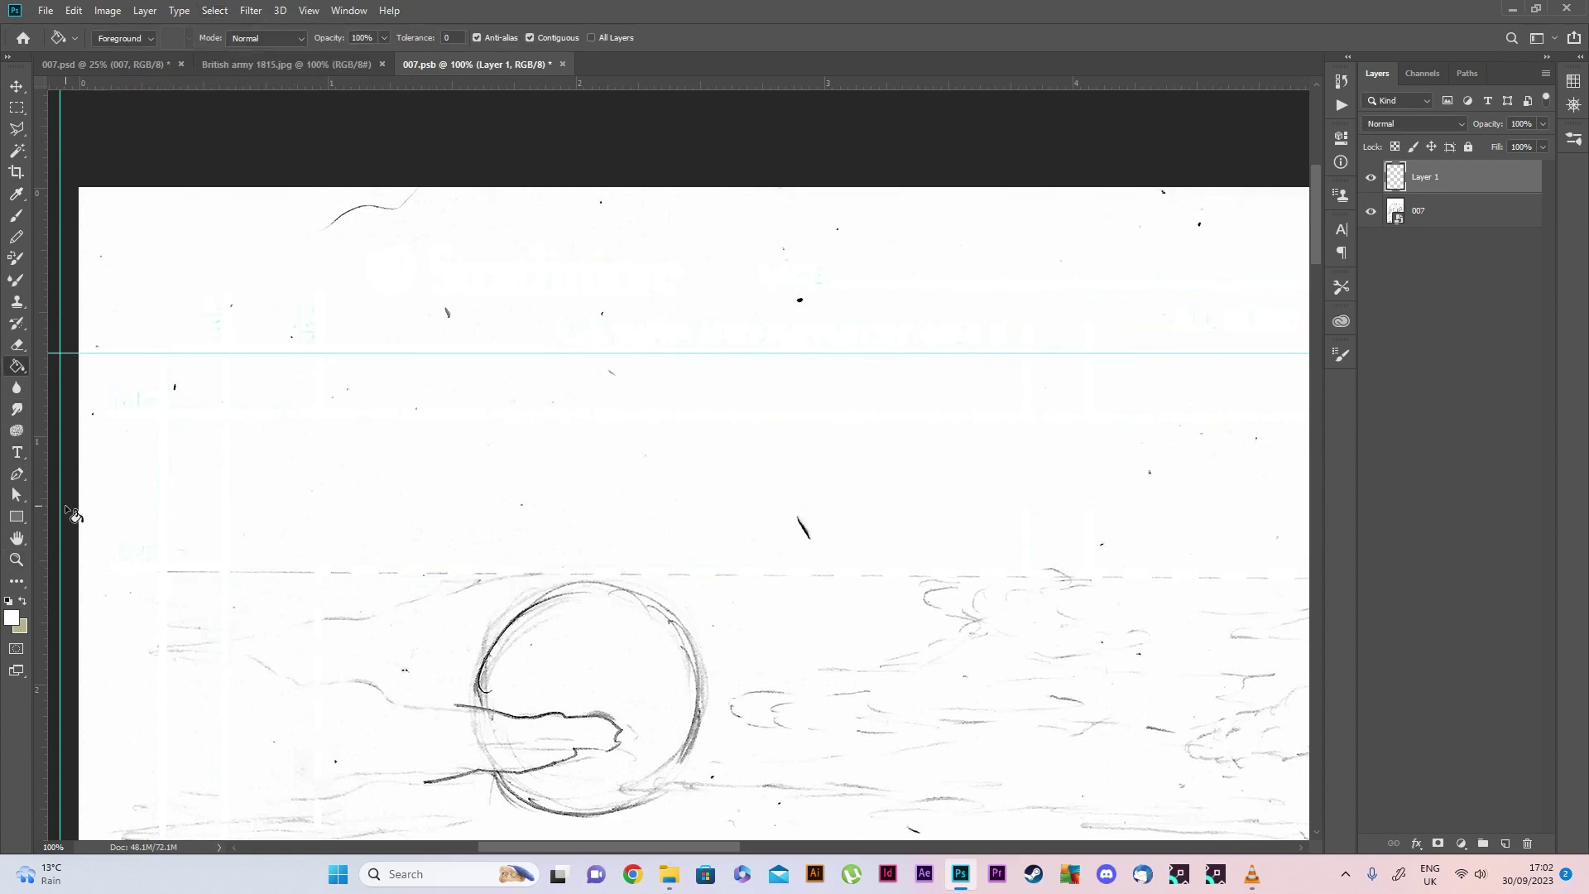
Check the cleaned pencil page as a whole, save 007.psb and close it
click(17, 560)
scroll(813, 529, down, 4)
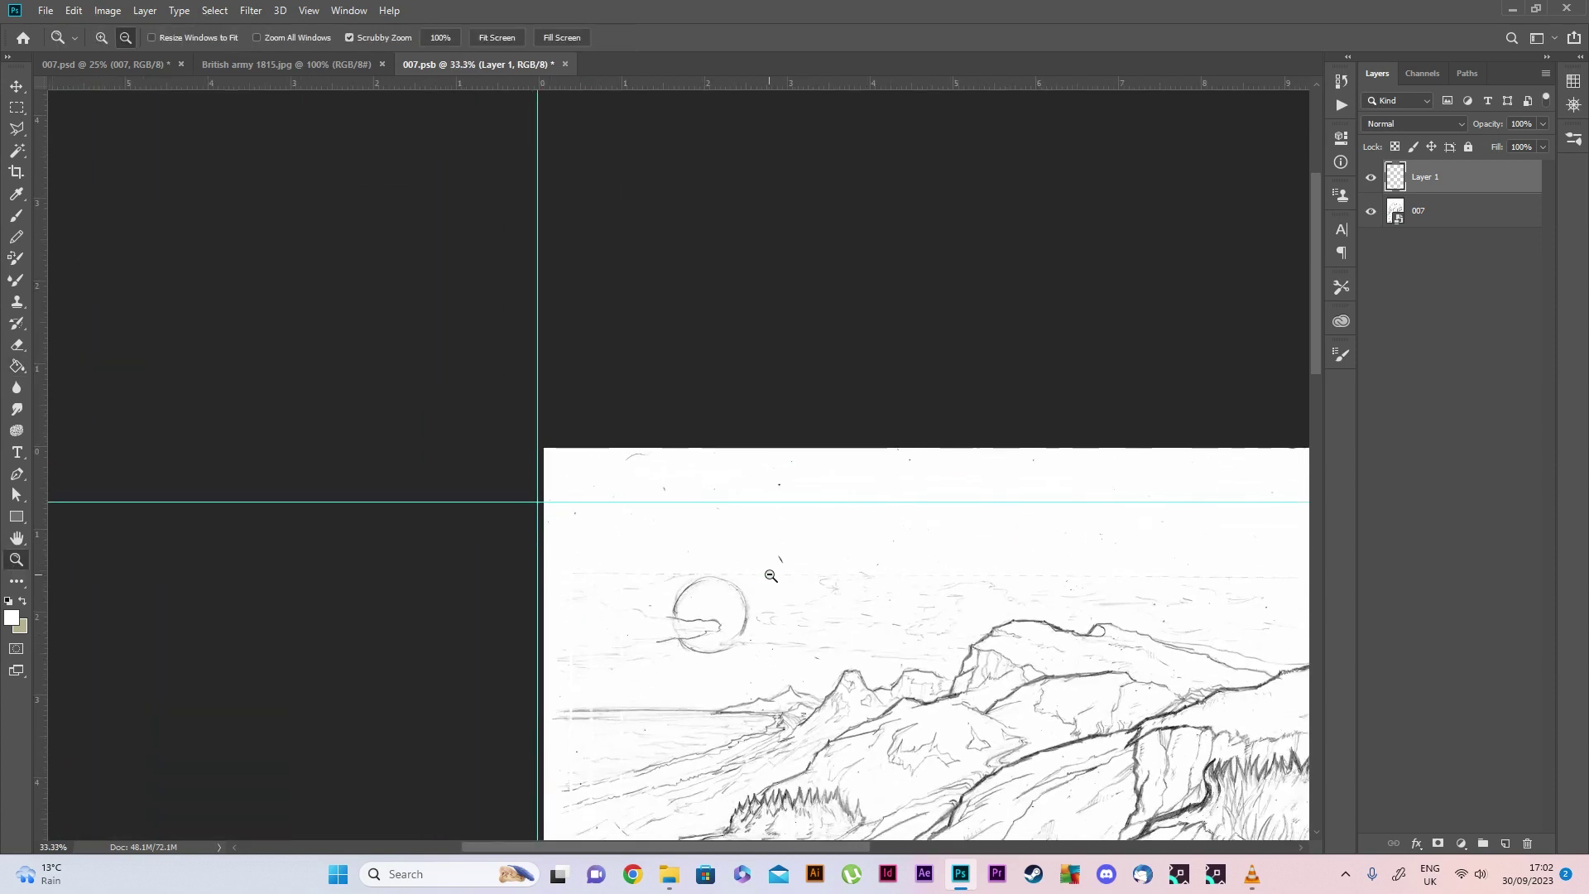
scroll(814, 529, down, 2)
scroll(611, 456, up, 2)
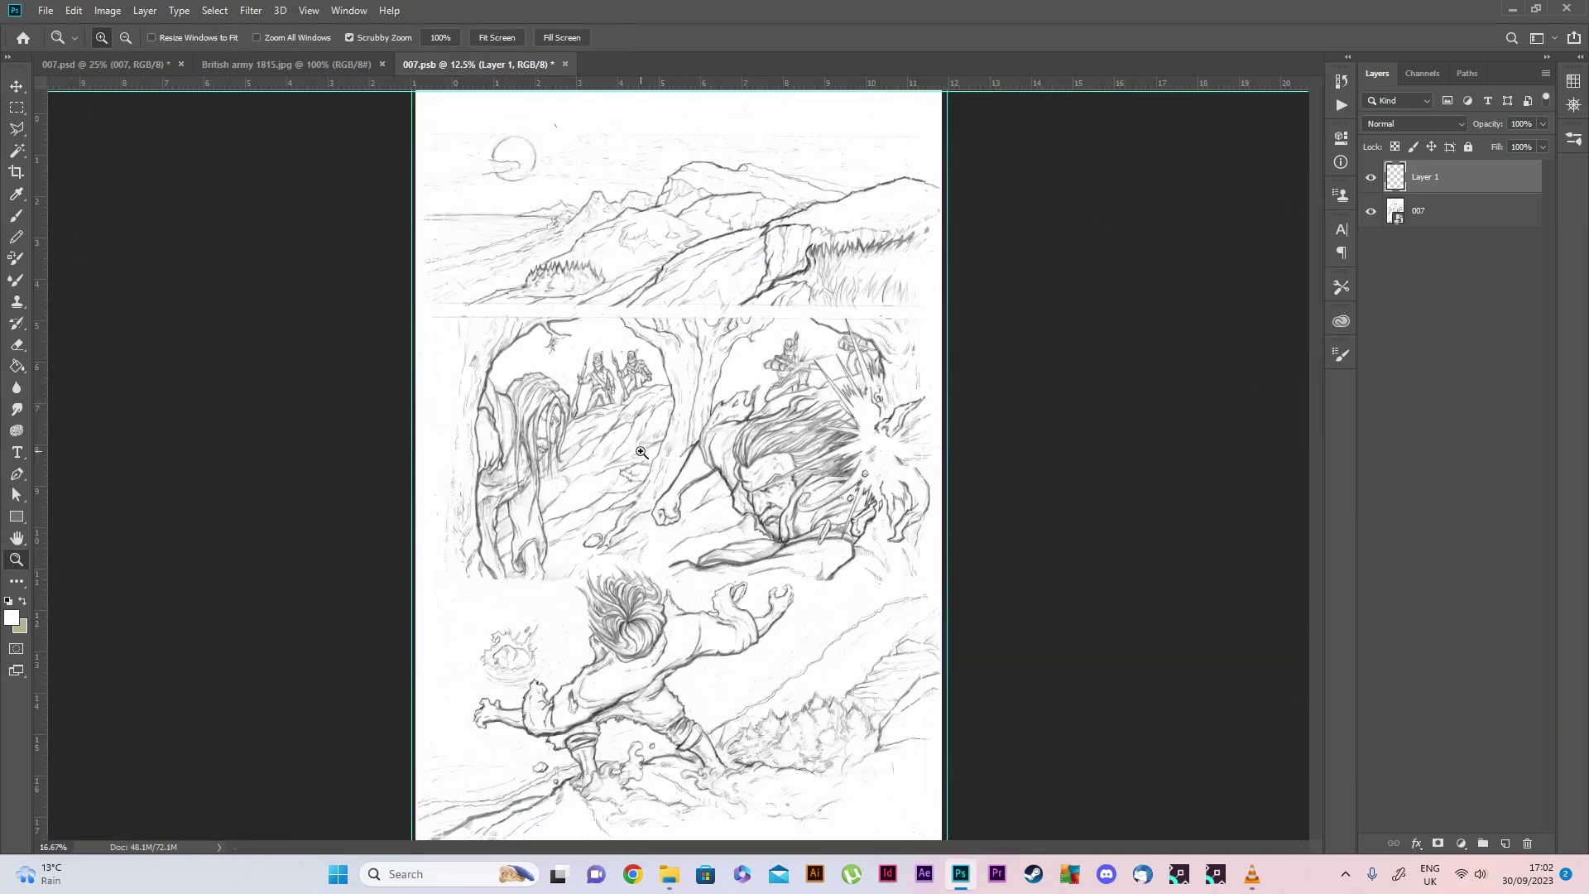
scroll(467, 342, up, 1)
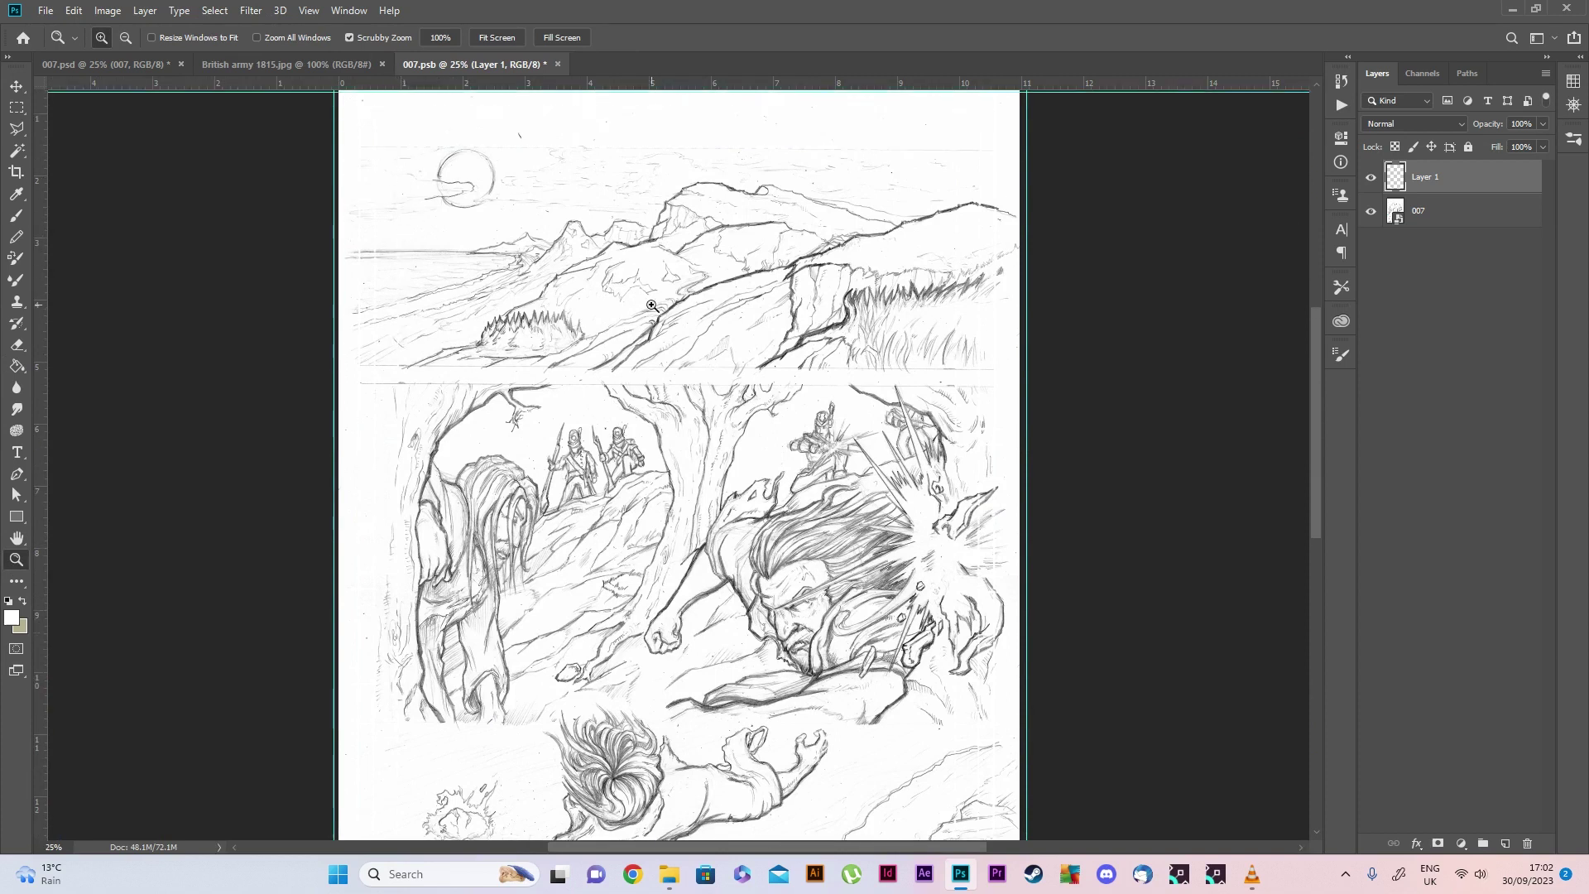
key(ctrl+s)
right_click(500, 63)
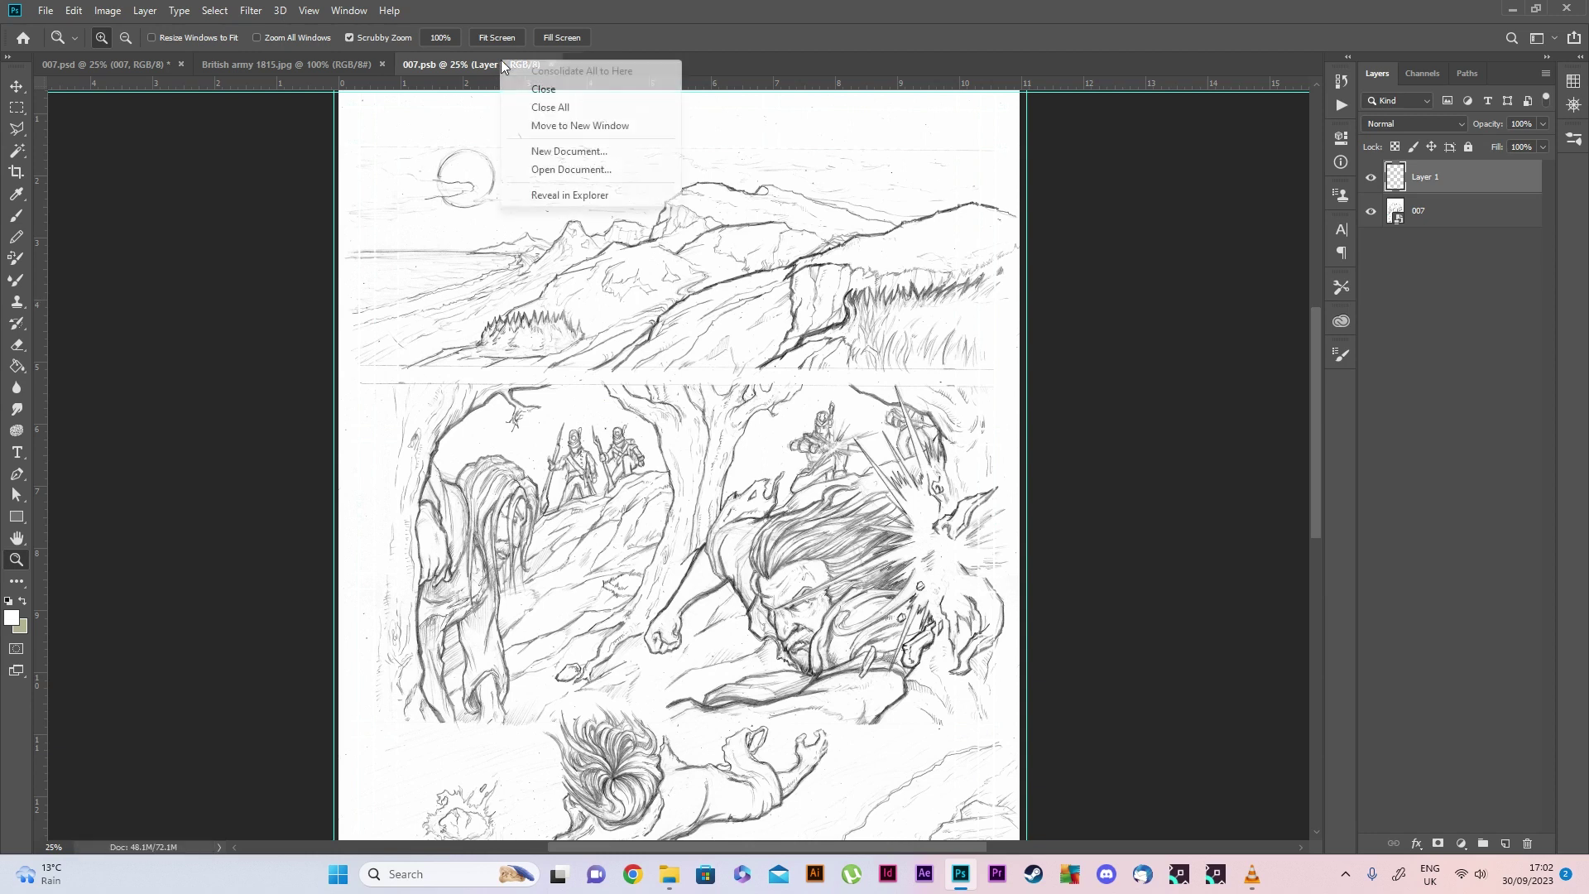
click(534, 89)
Examine the coloured comic page with the cleaned pencil layer multiplied over it
scroll(600, 469, up, 3)
scroll(600, 468, up, 1)
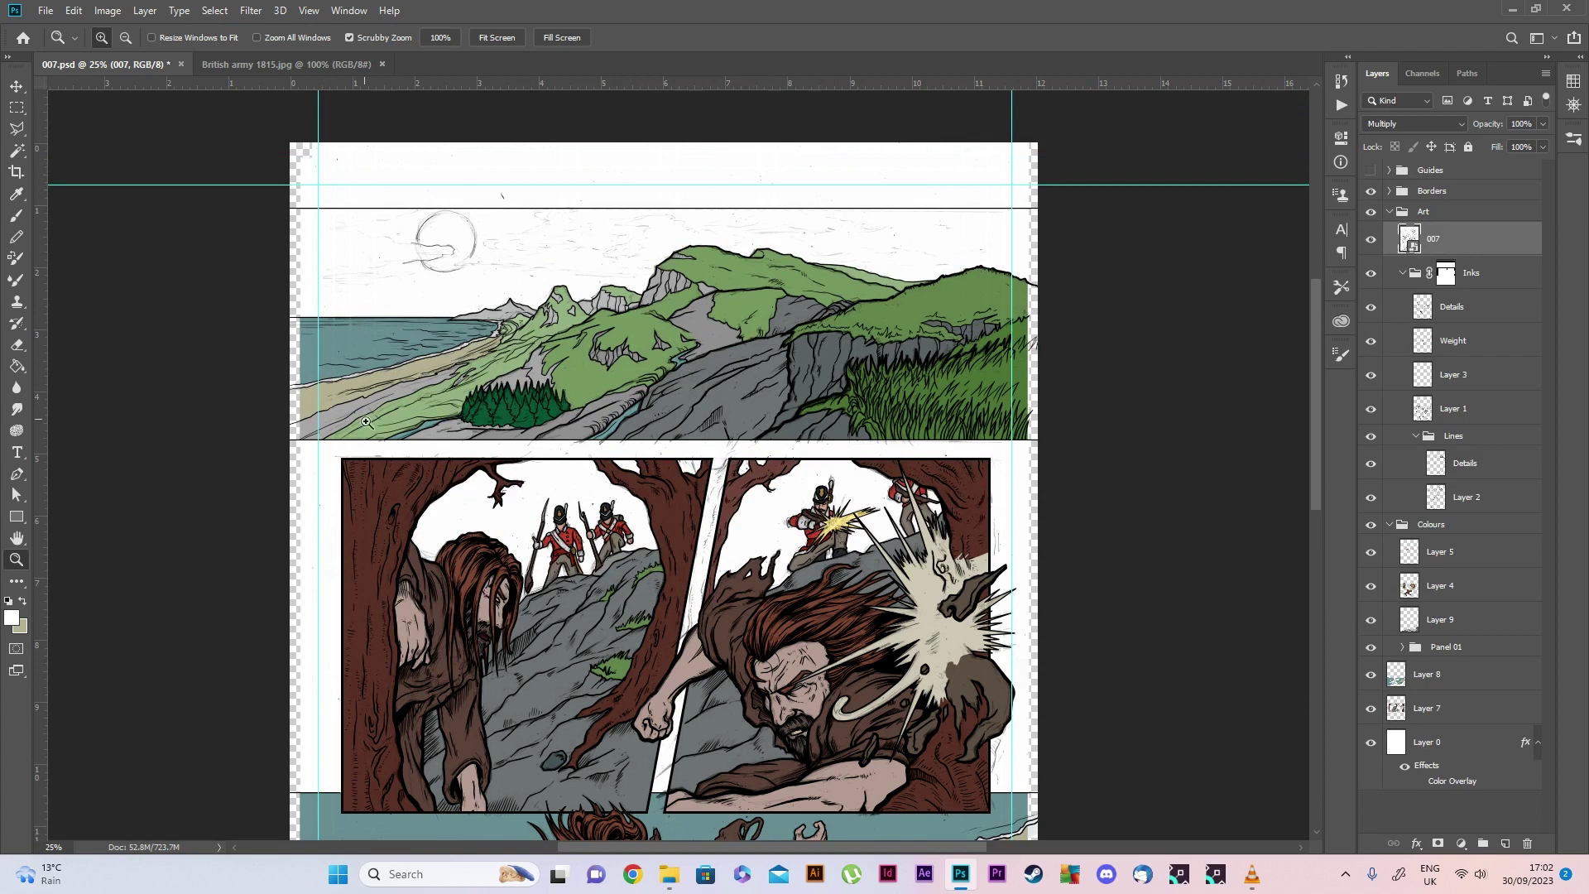
alt+click(697, 456)
scroll(512, 457, down, 3)
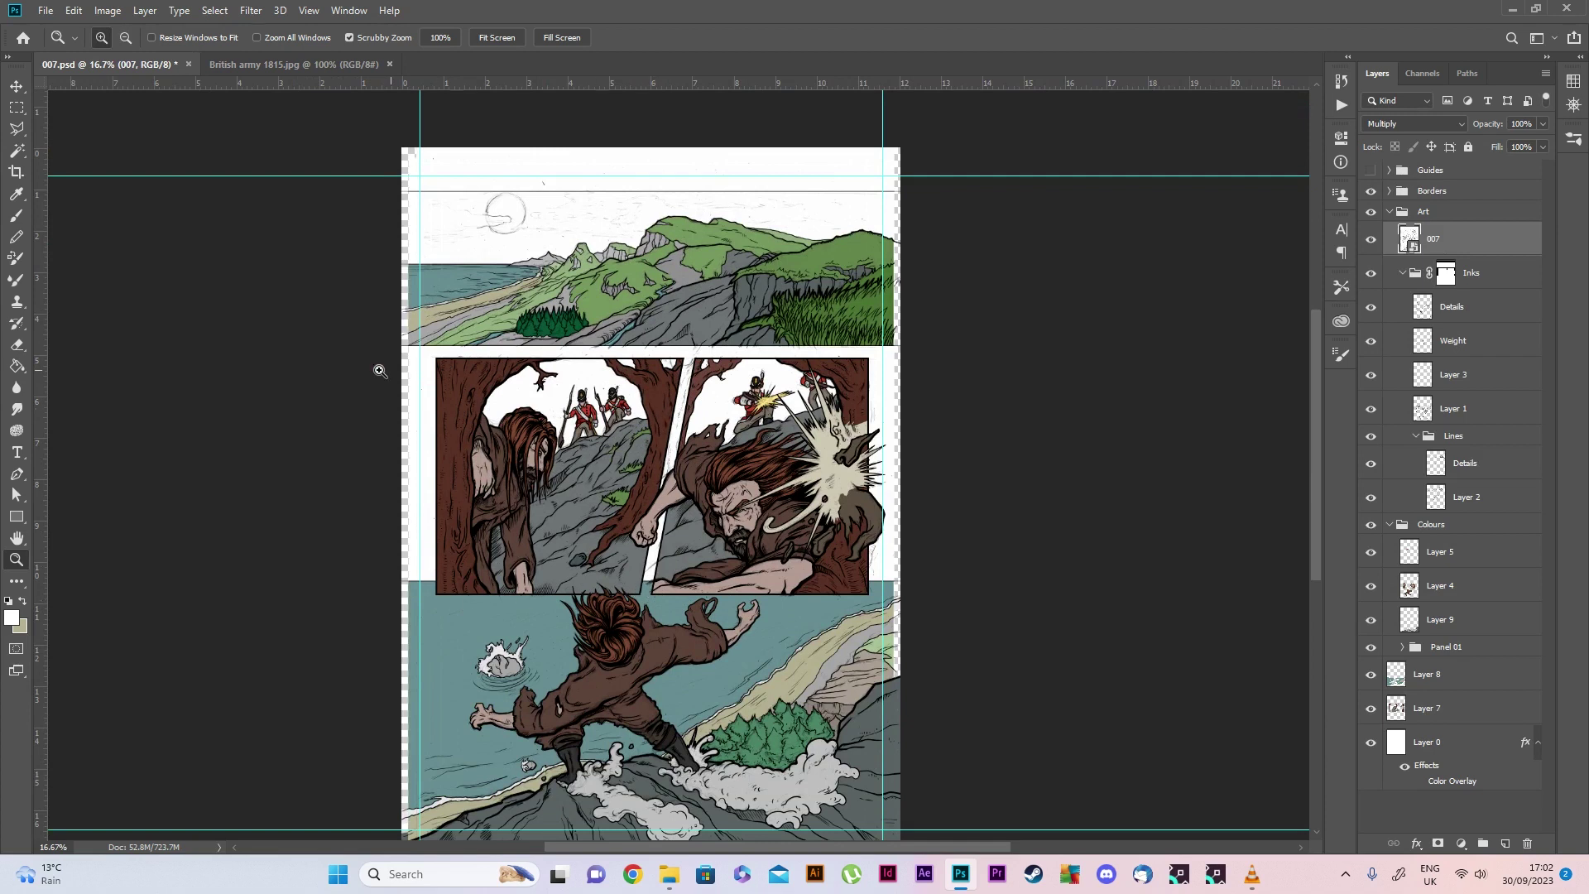
scroll(484, 262, down, 1)
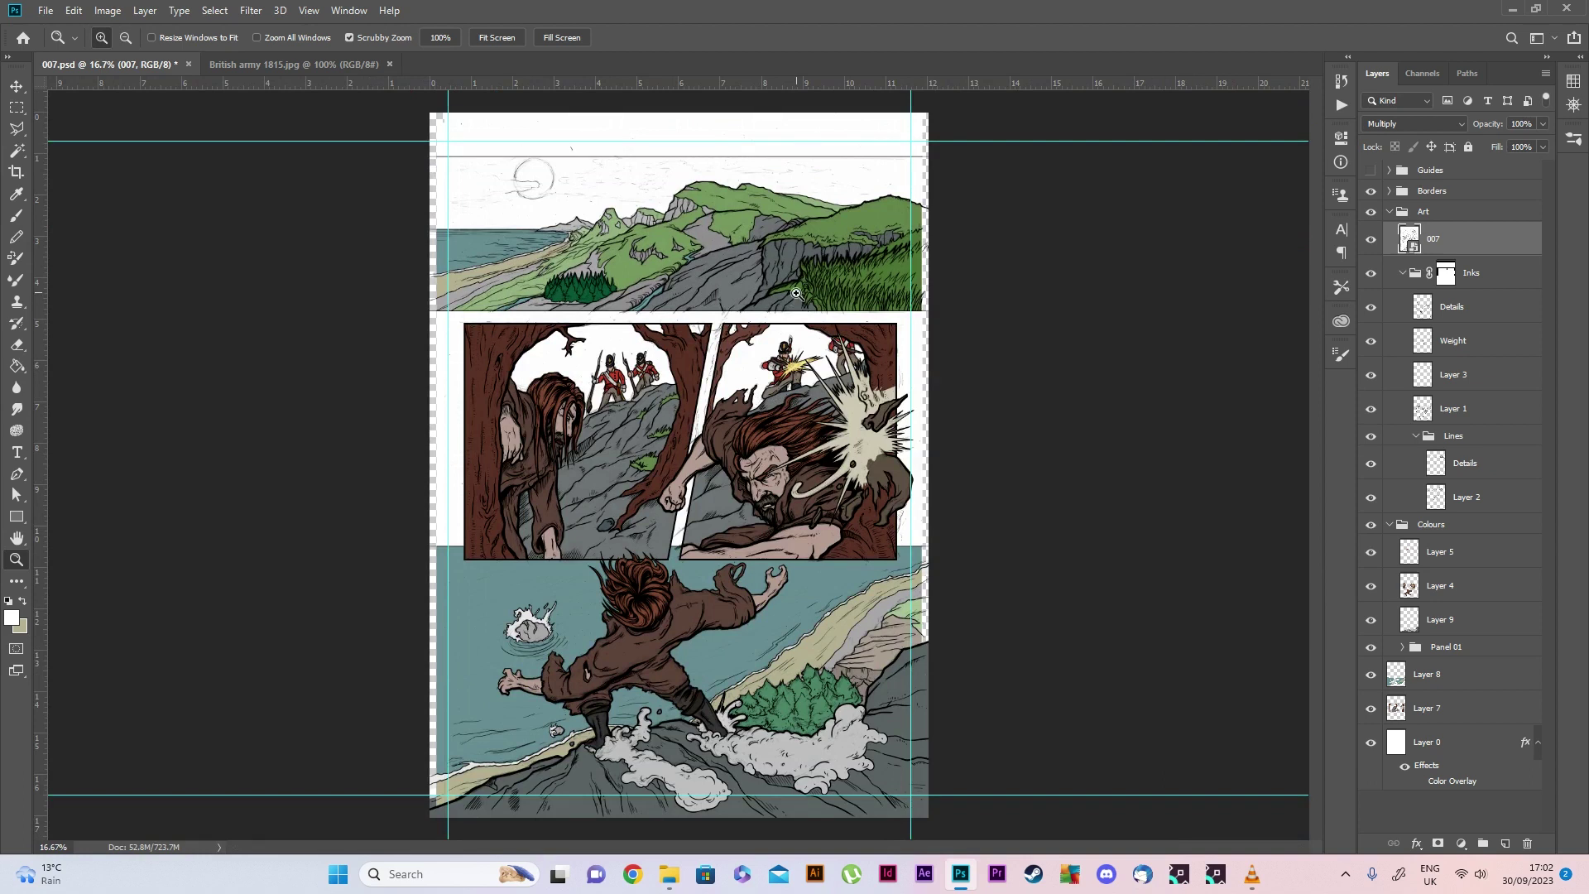
click(692, 296)
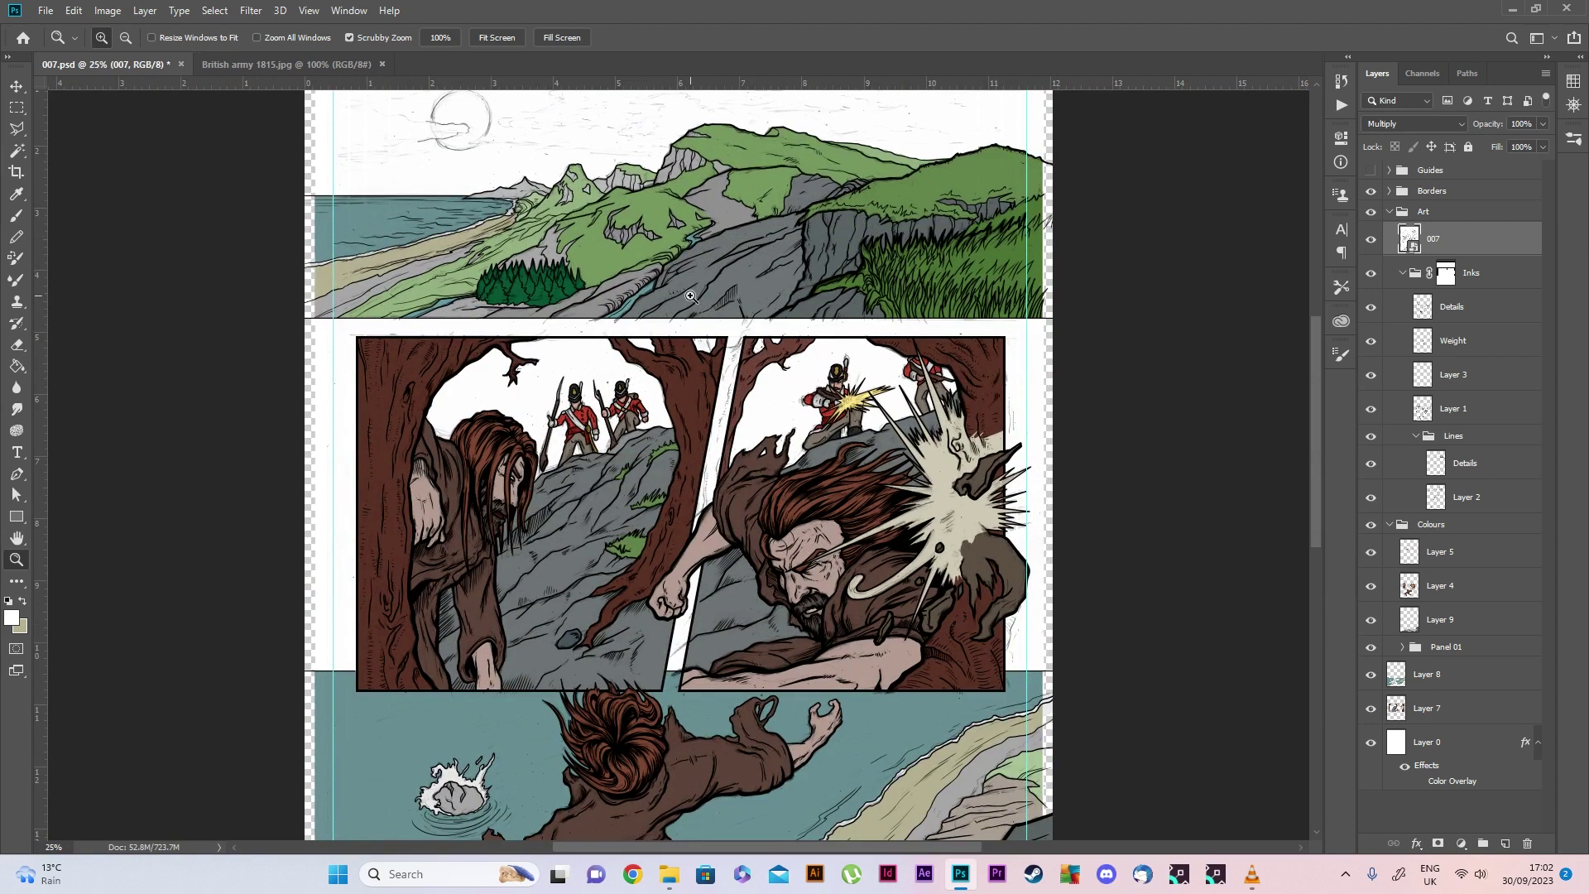
Switch to the SketchUp Texture website in Chrome and look over the latest textures on its home page
key(alt+Tab)
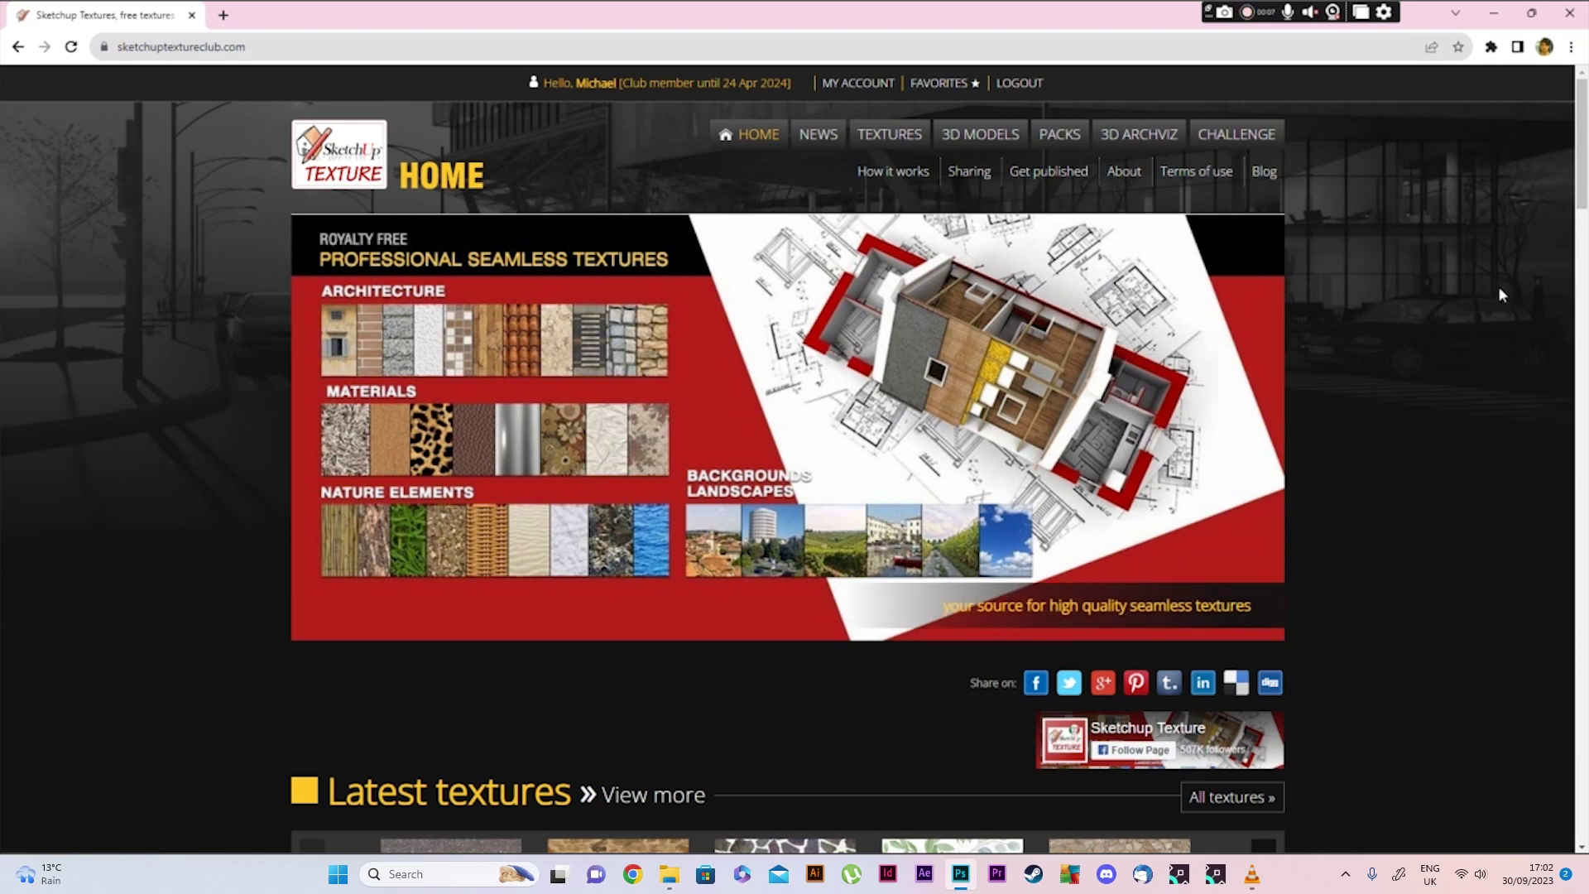
scroll(1458, 292, down, 7)
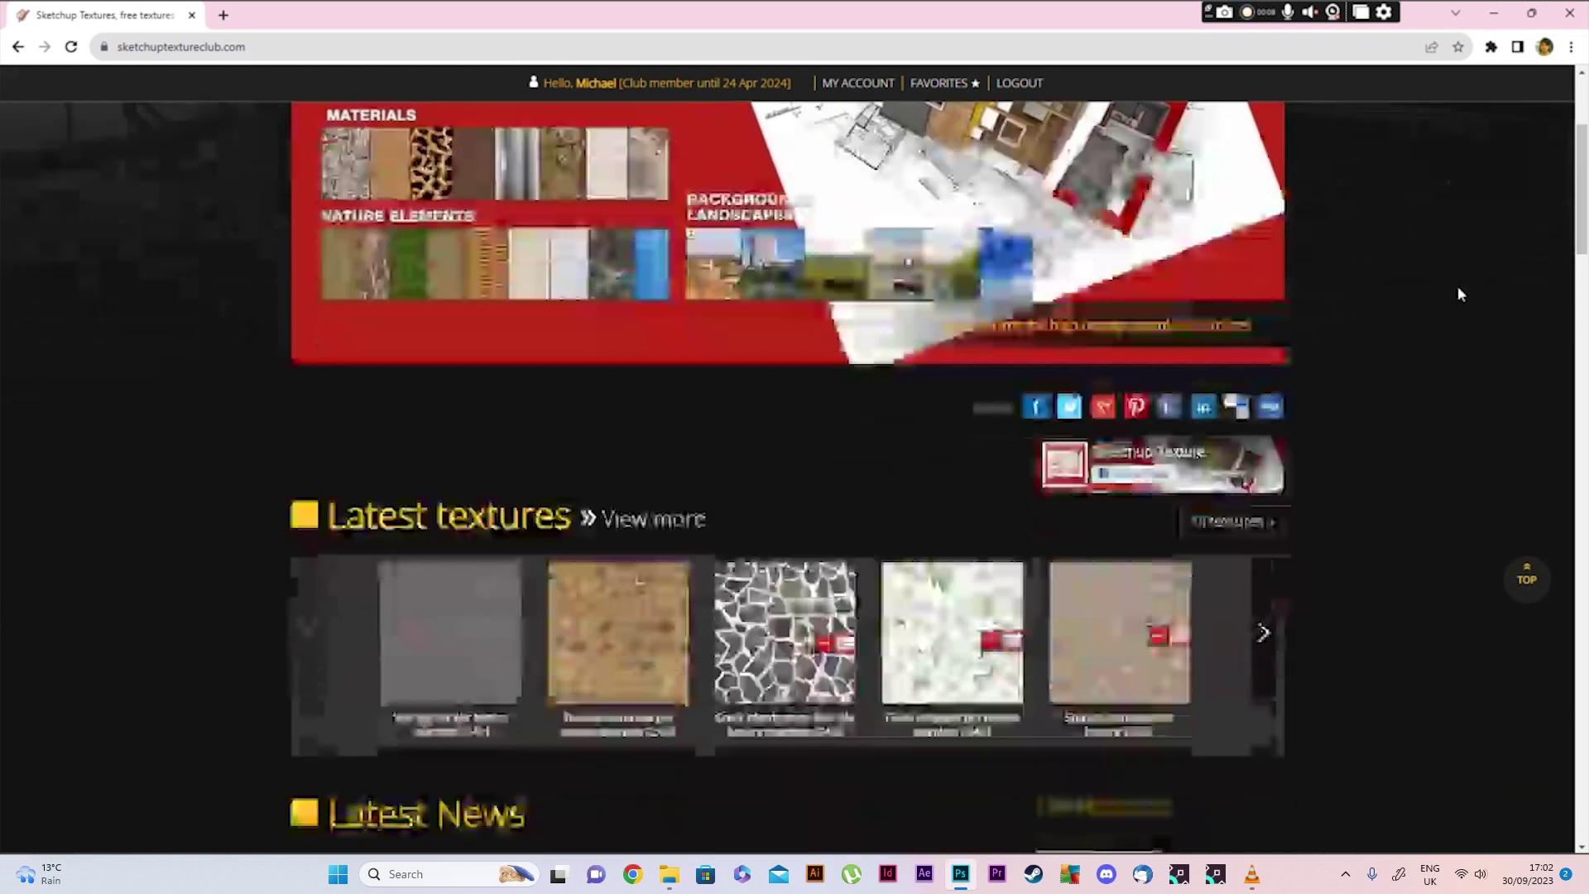
scroll(1458, 293, down, 2)
scroll(1458, 293, up, 5)
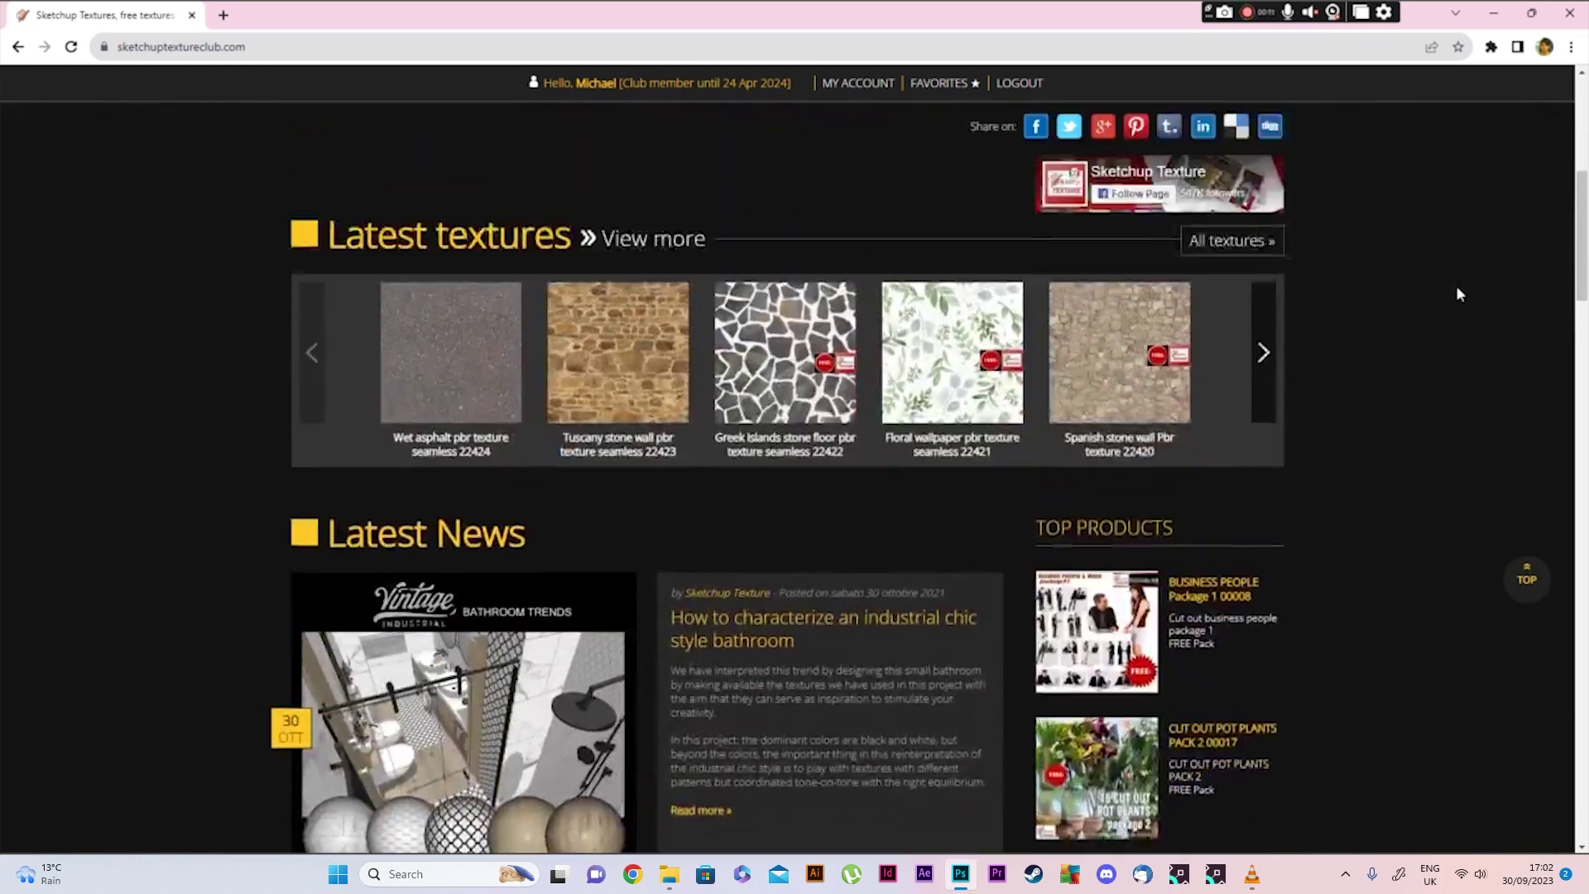
scroll(1458, 294, up, 4)
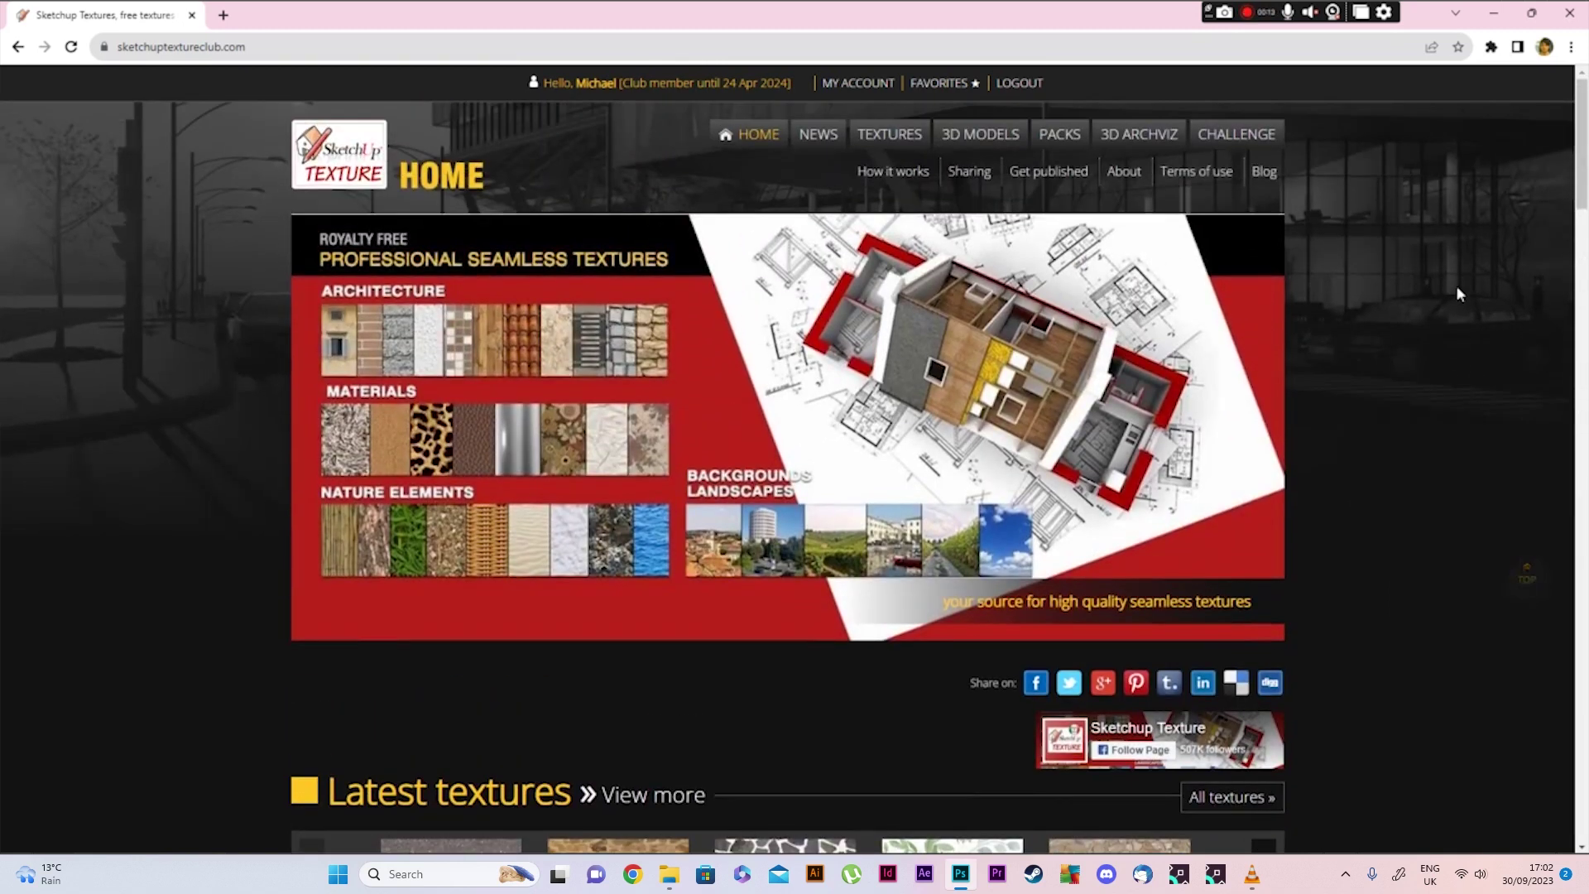
Go to the website's texture library and open the Leather category under Materials
click(903, 139)
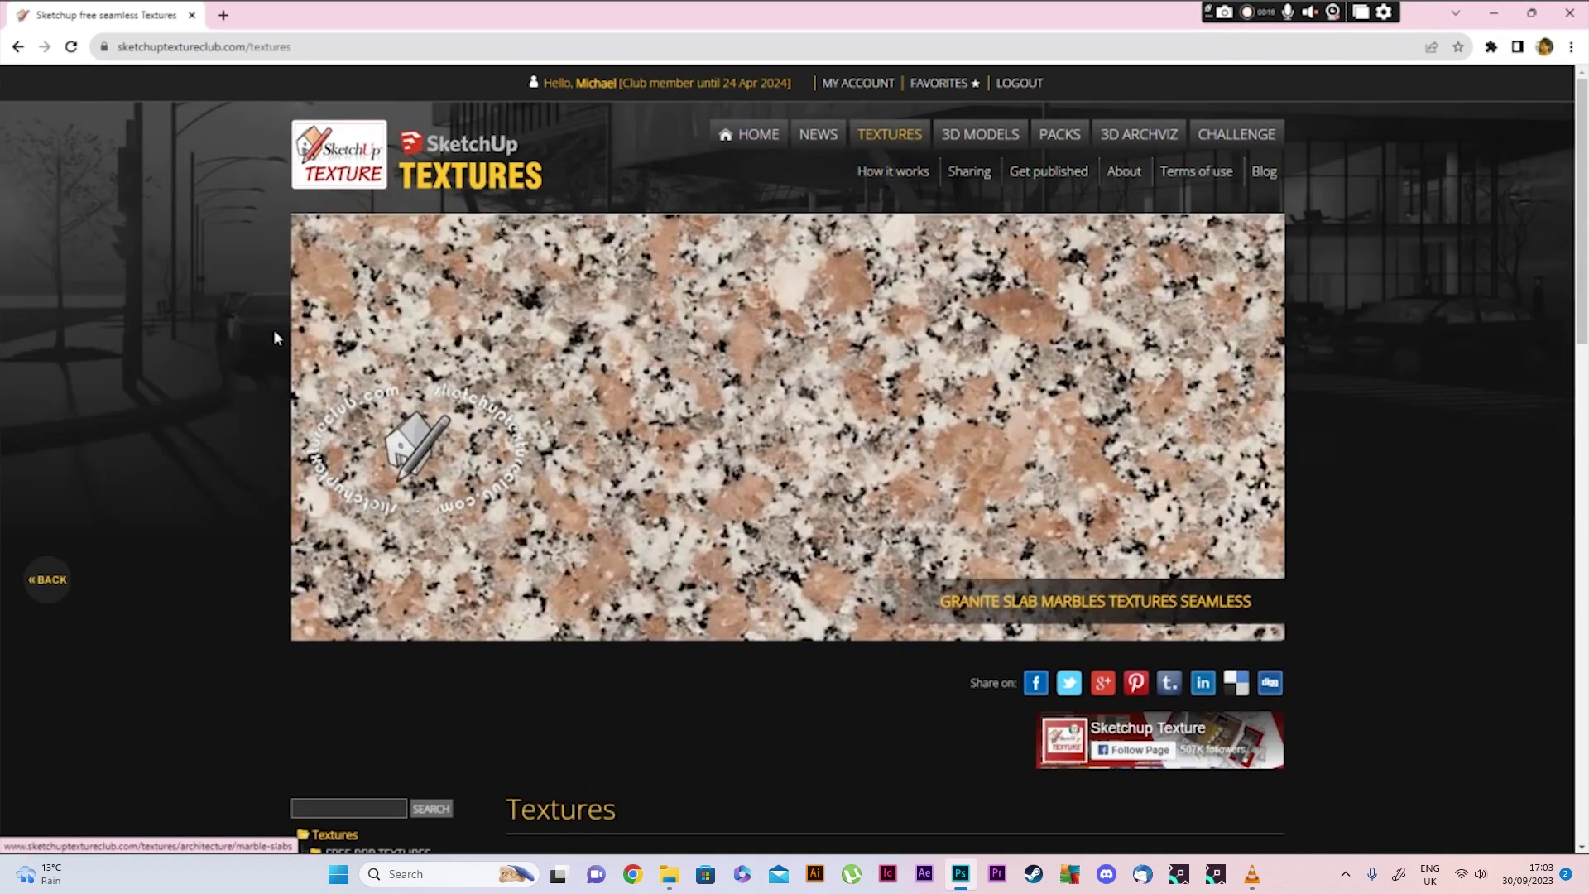
scroll(267, 331, down, 2)
scroll(216, 330, down, 4)
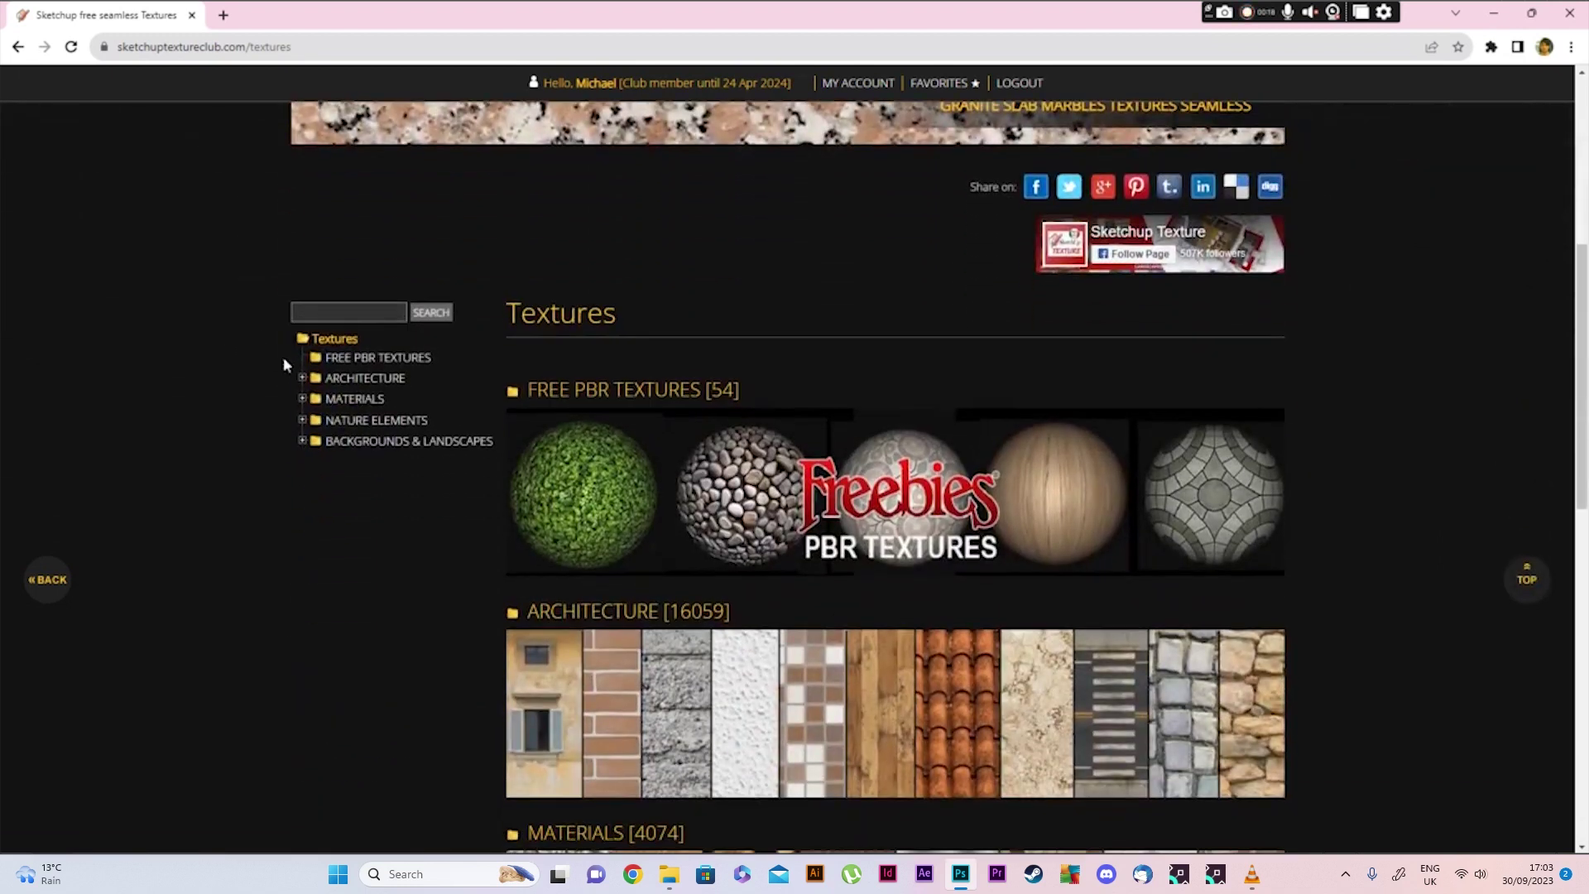
click(303, 400)
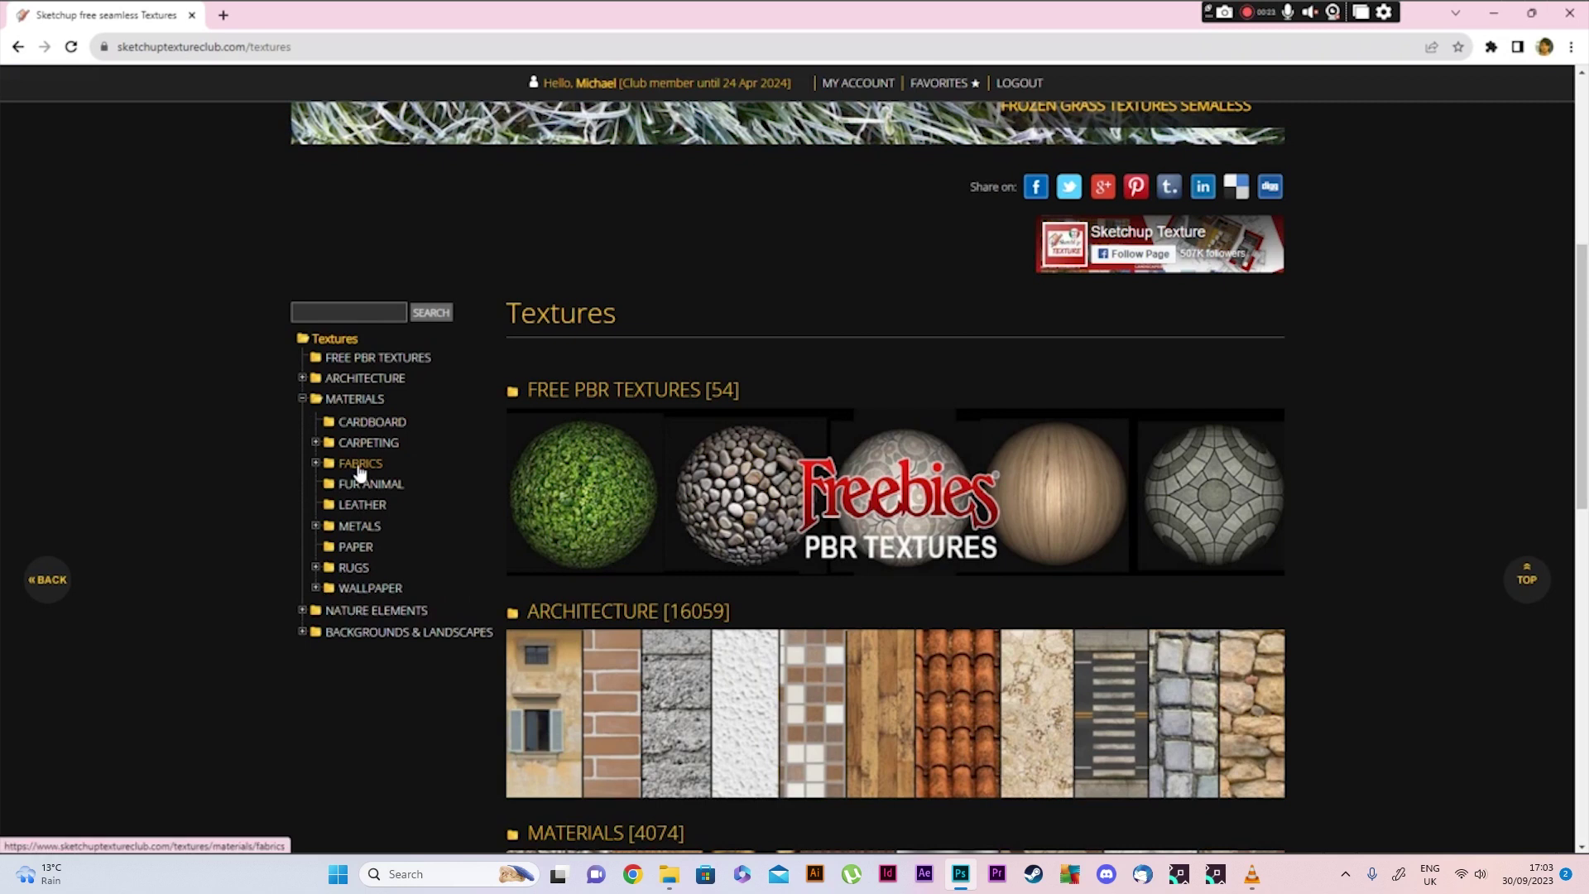
click(357, 505)
scroll(295, 349, down, 7)
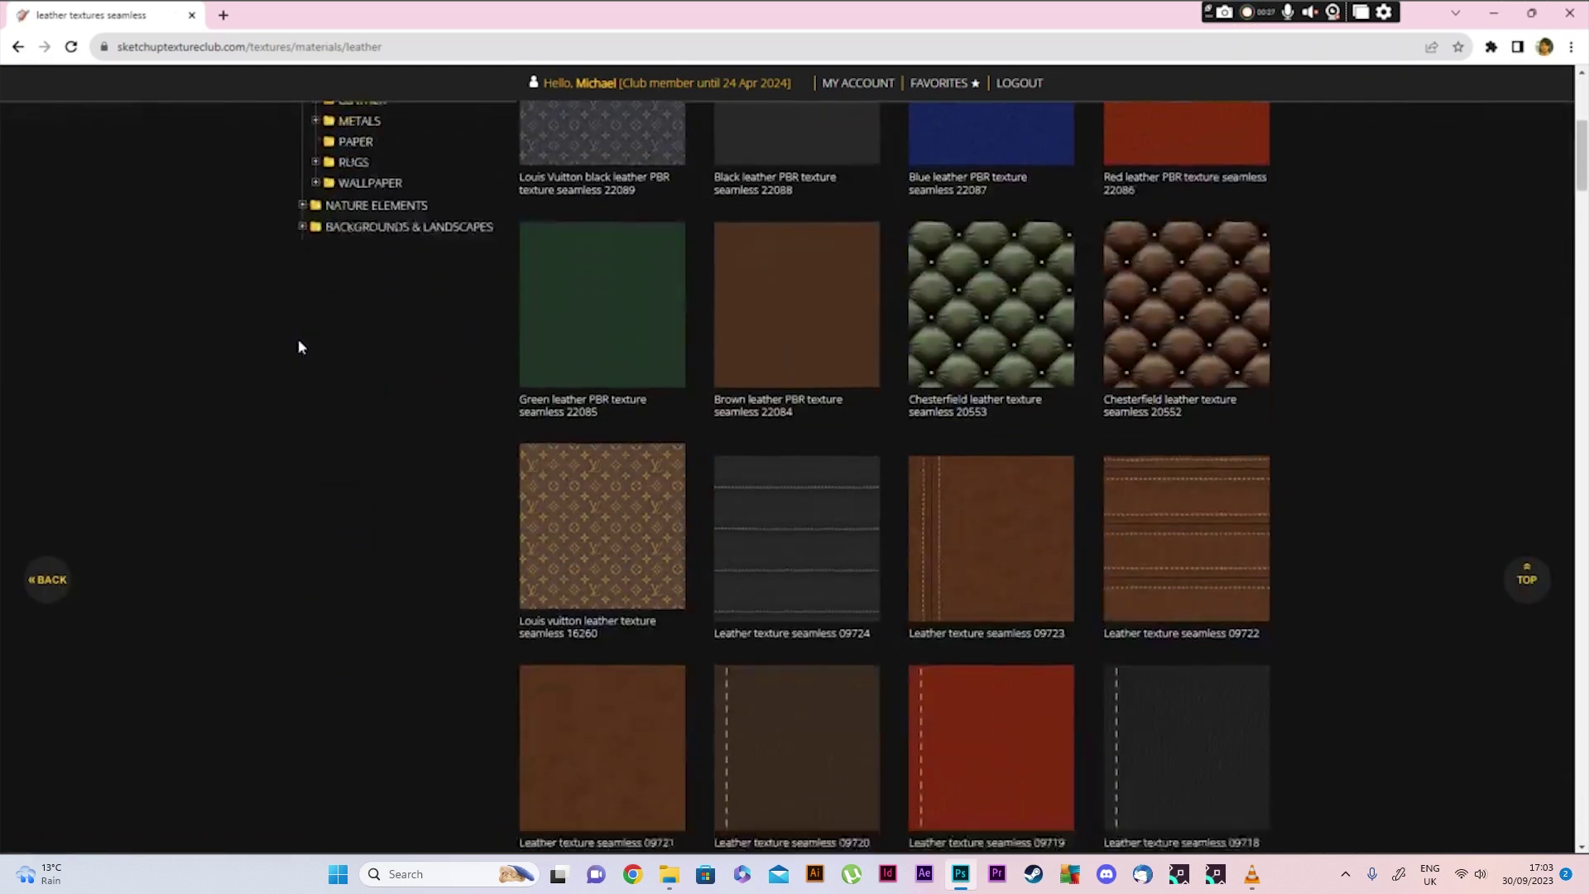
Open Leather texture seamless 09716 and examine its previews, download options and maps
scroll(299, 347, down, 7)
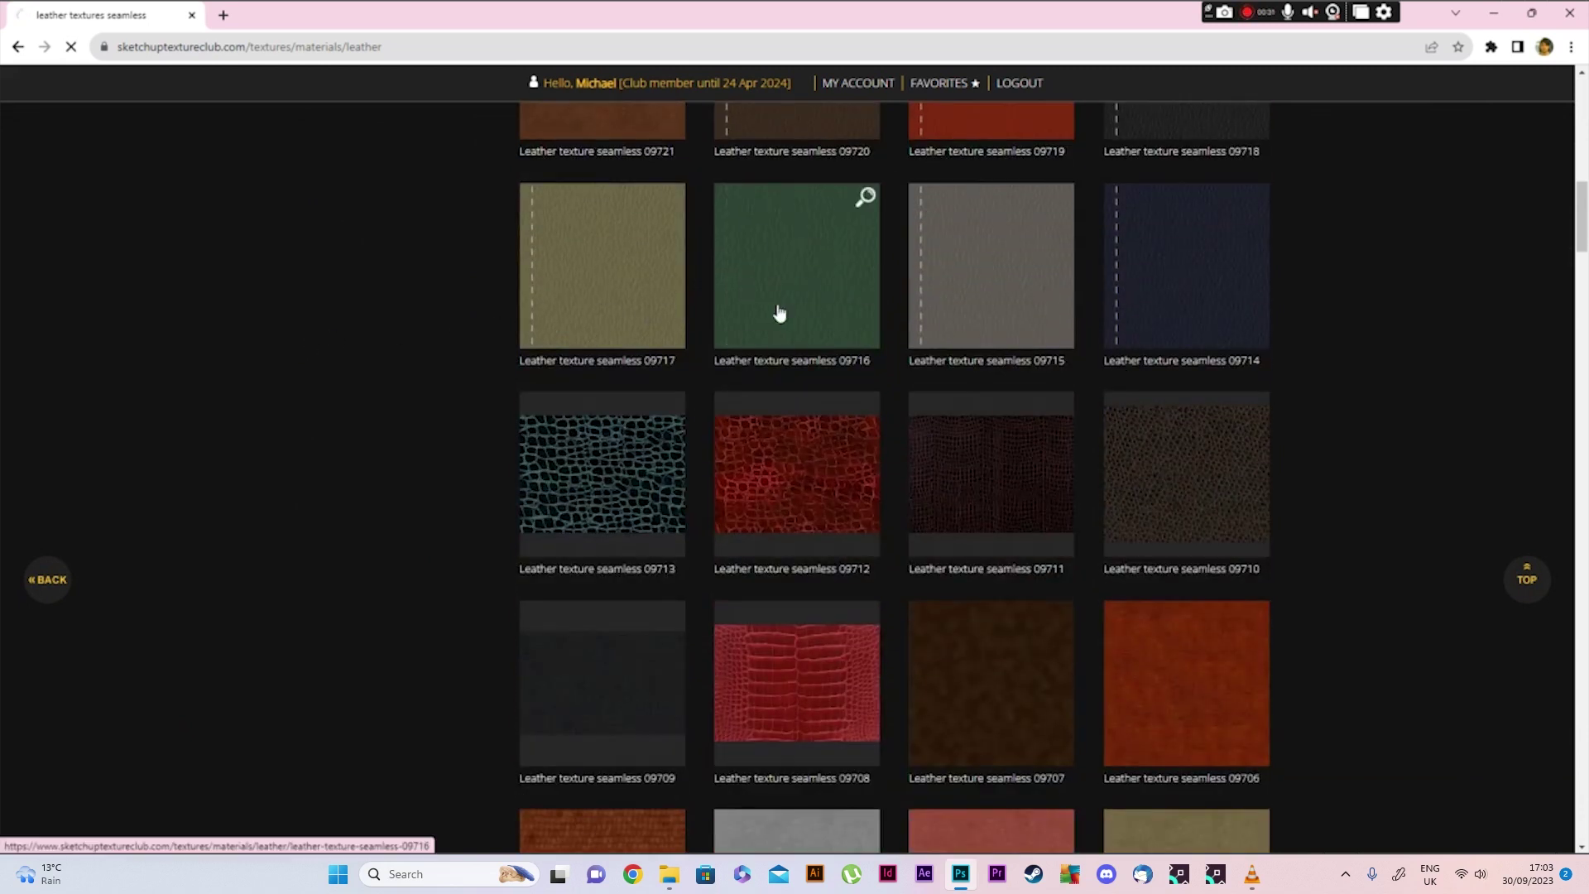
scroll(596, 340, down, 4)
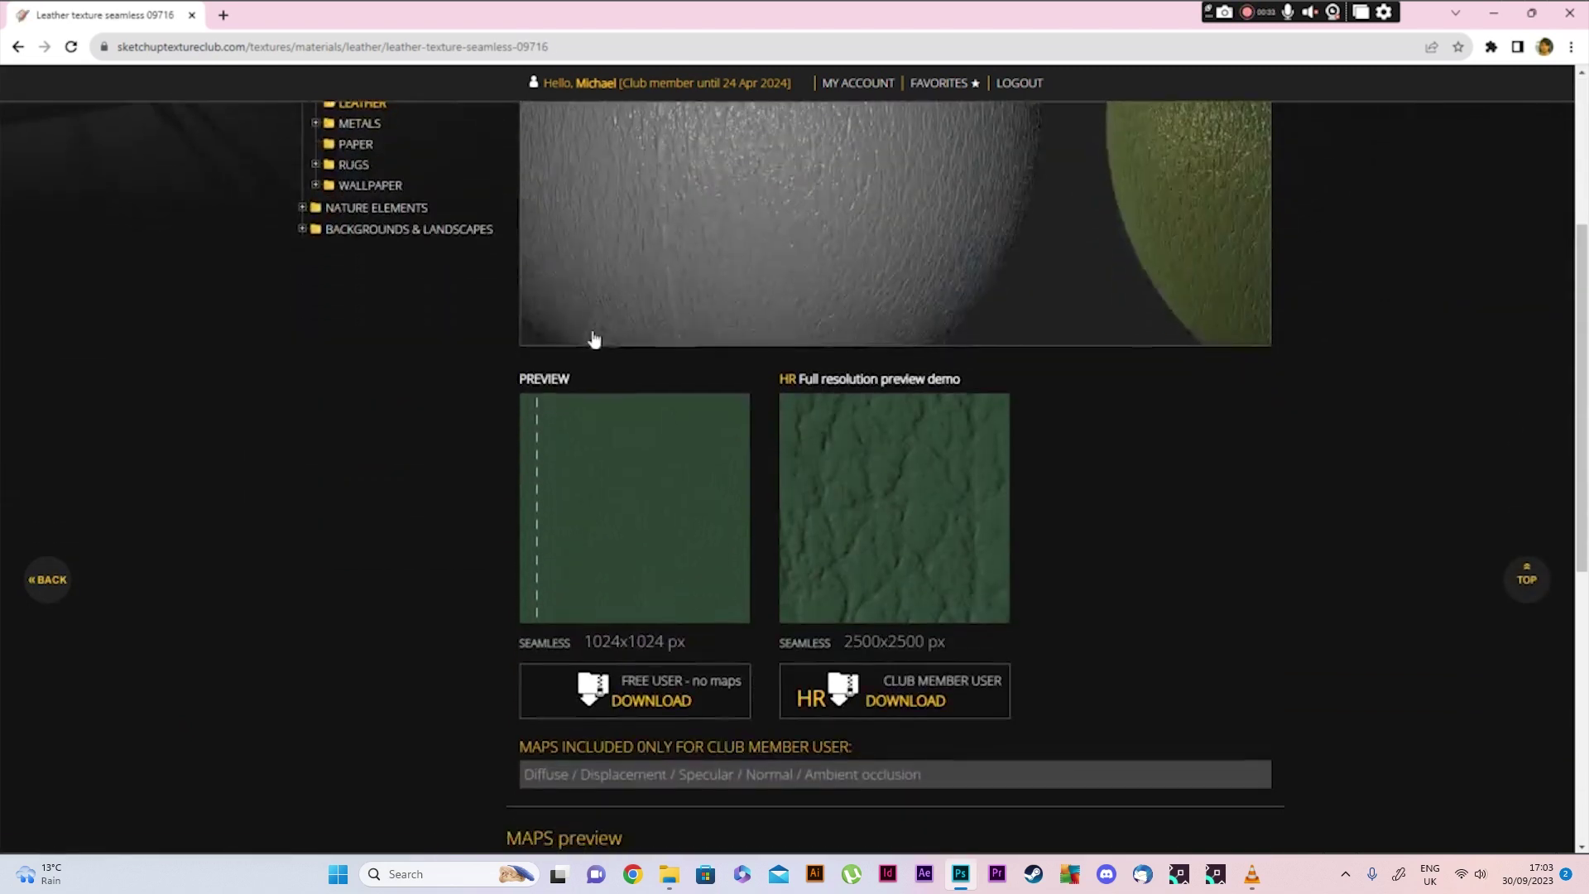
scroll(445, 329, down, 3)
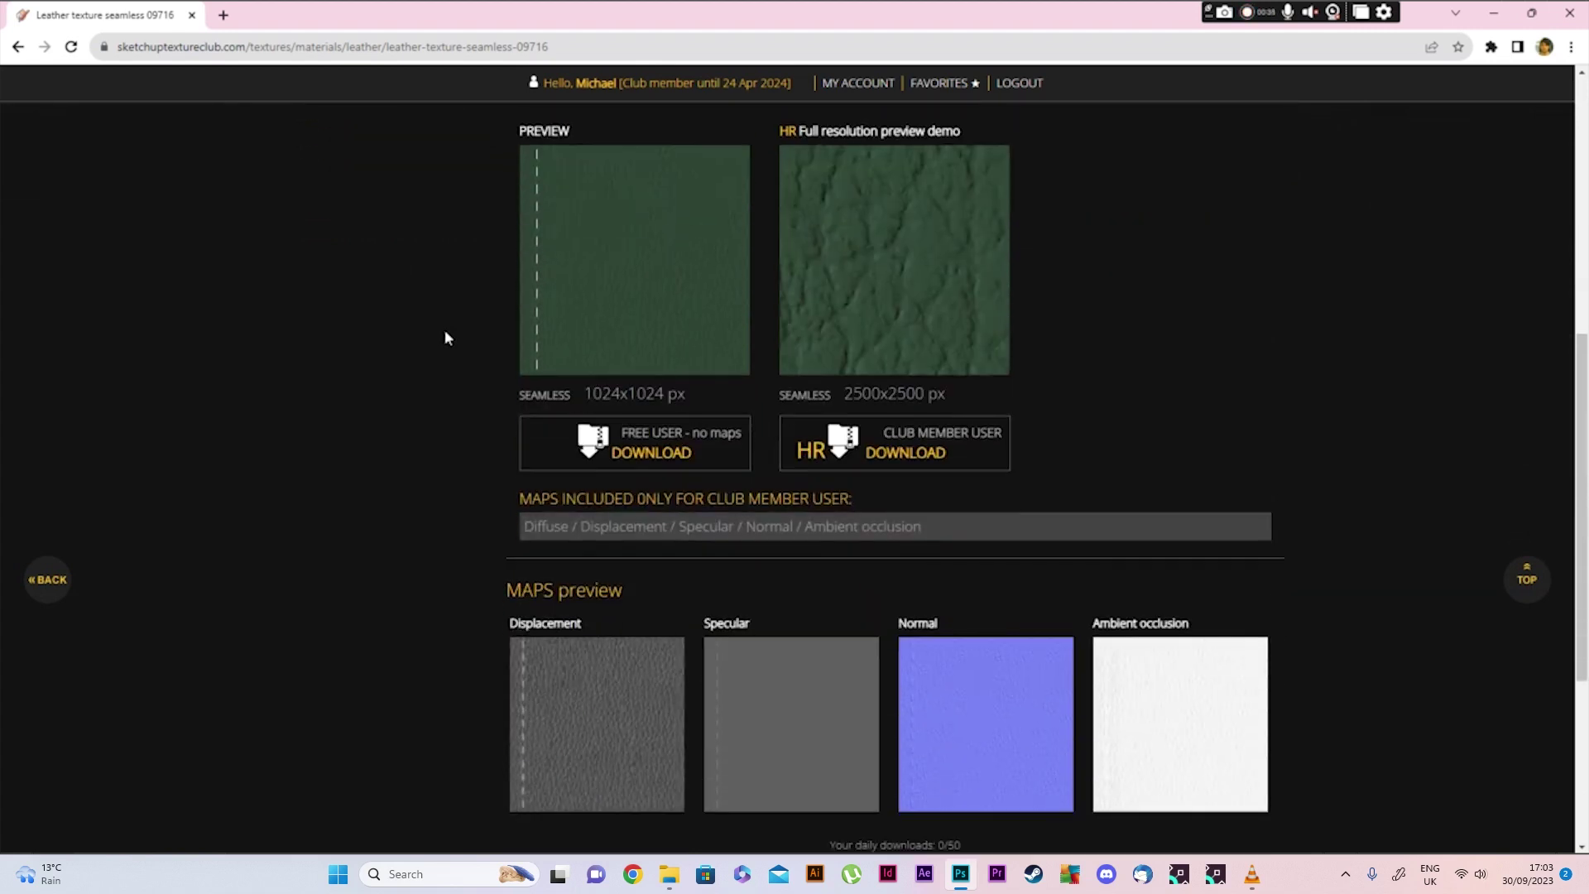
scroll(445, 337, up, 1)
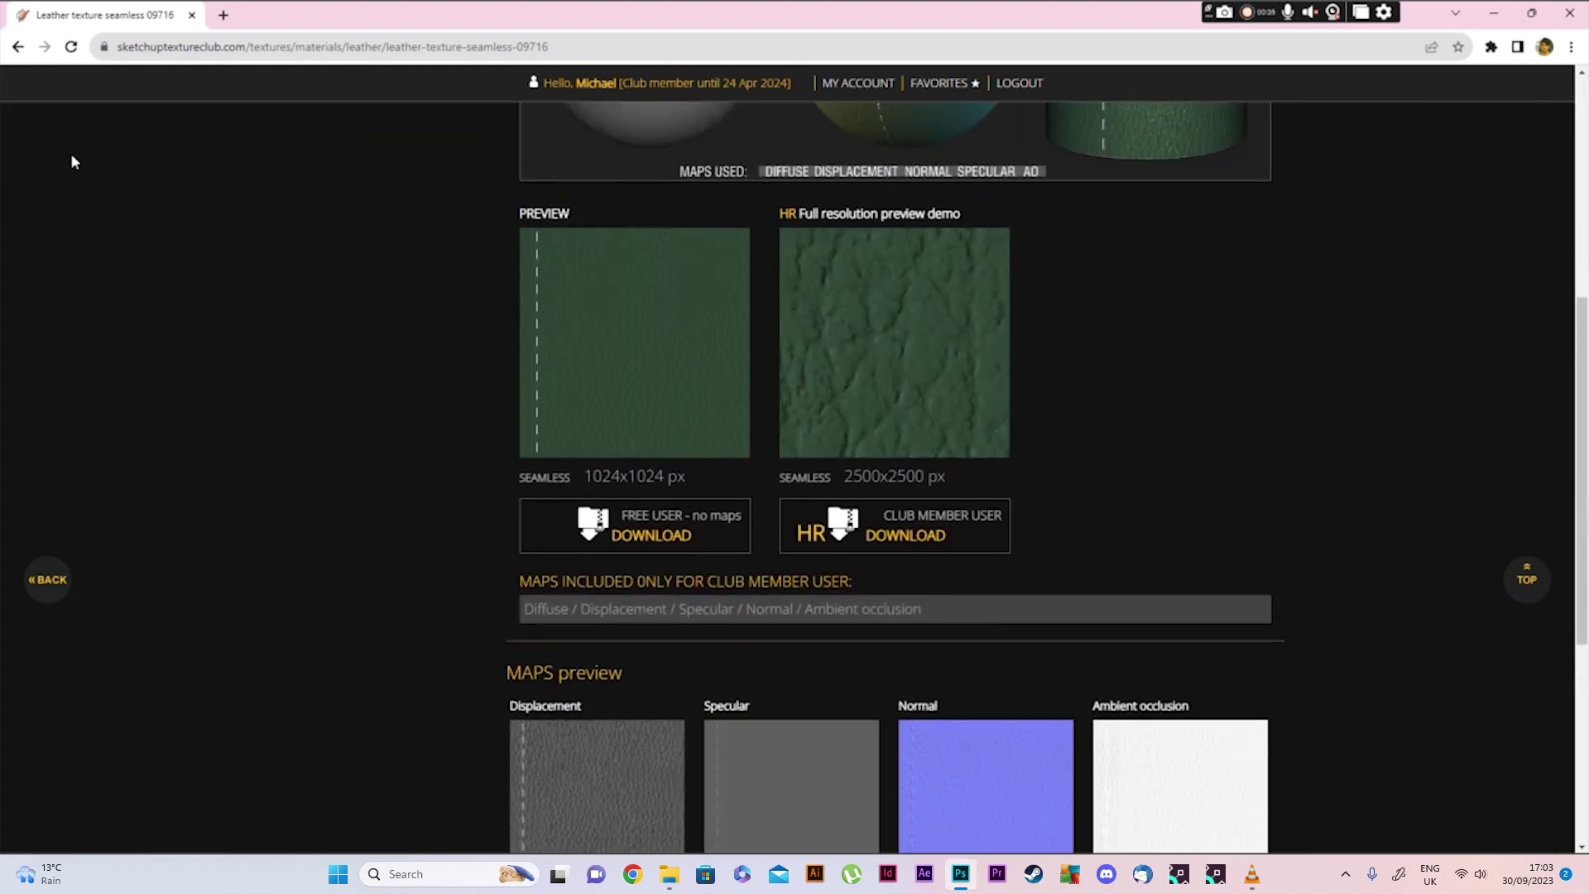
Return to the leather list, open Leather texture seamless 09691 and examine its previews and download options
click(18, 48)
scroll(504, 393, down, 9)
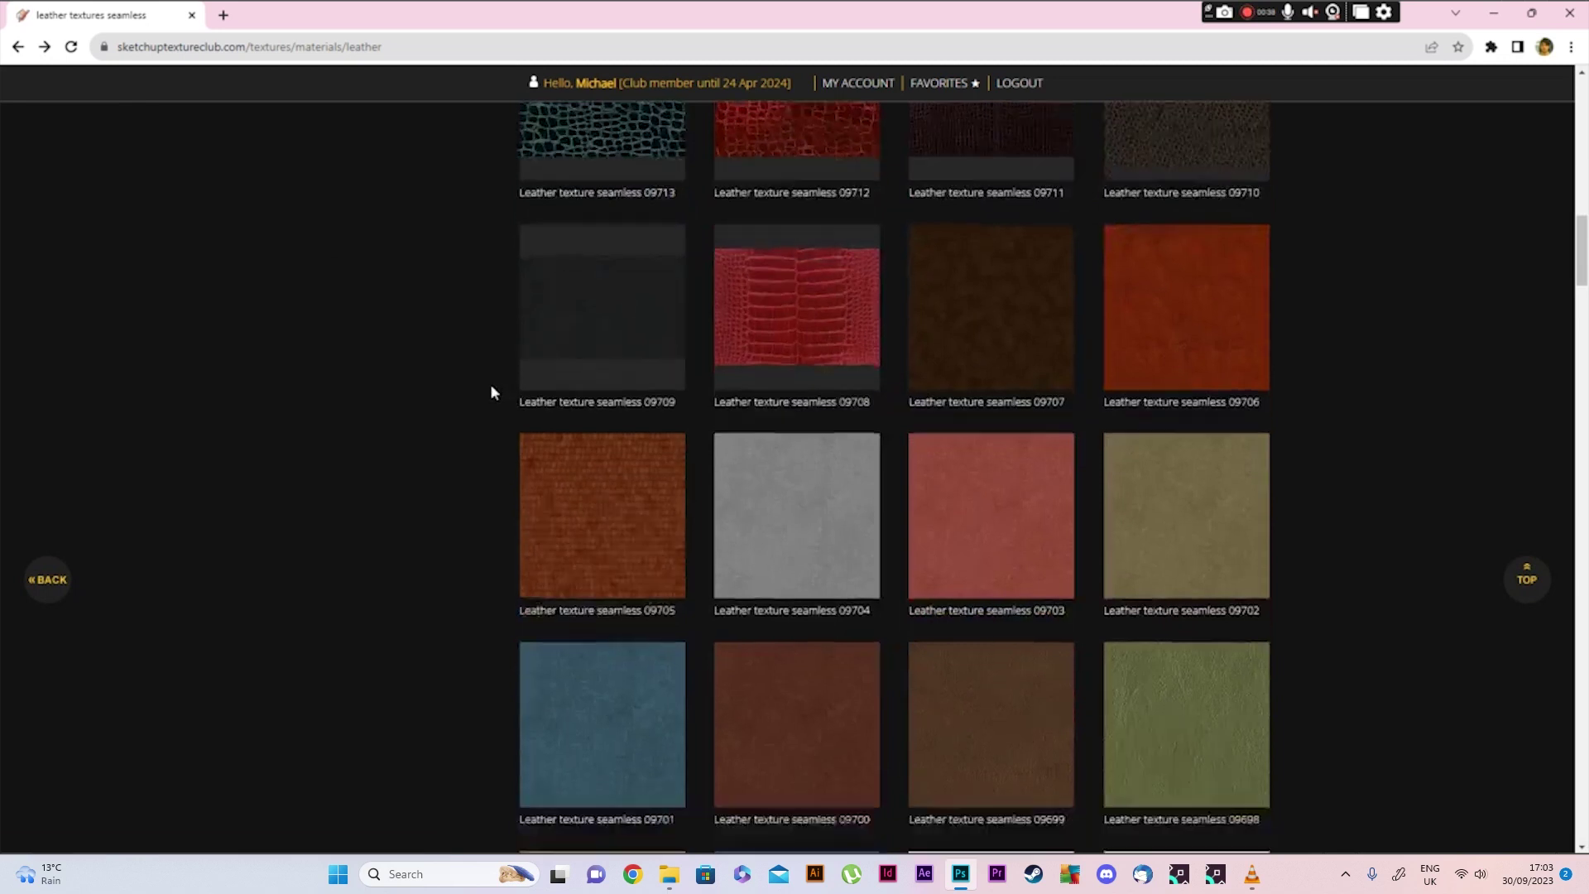
scroll(488, 383, down, 5)
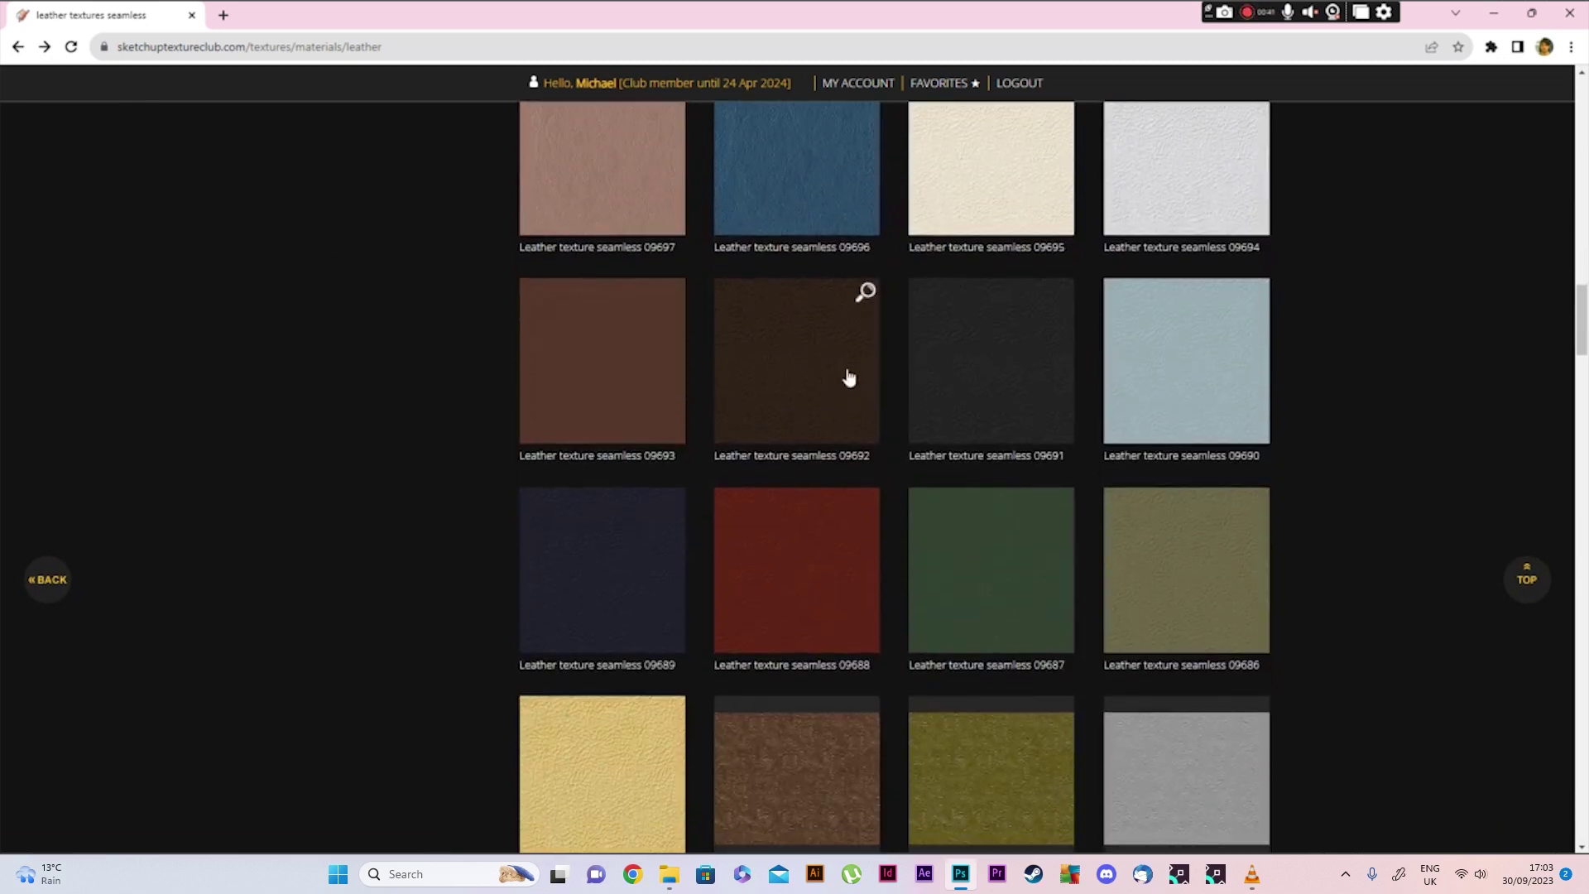
click(959, 357)
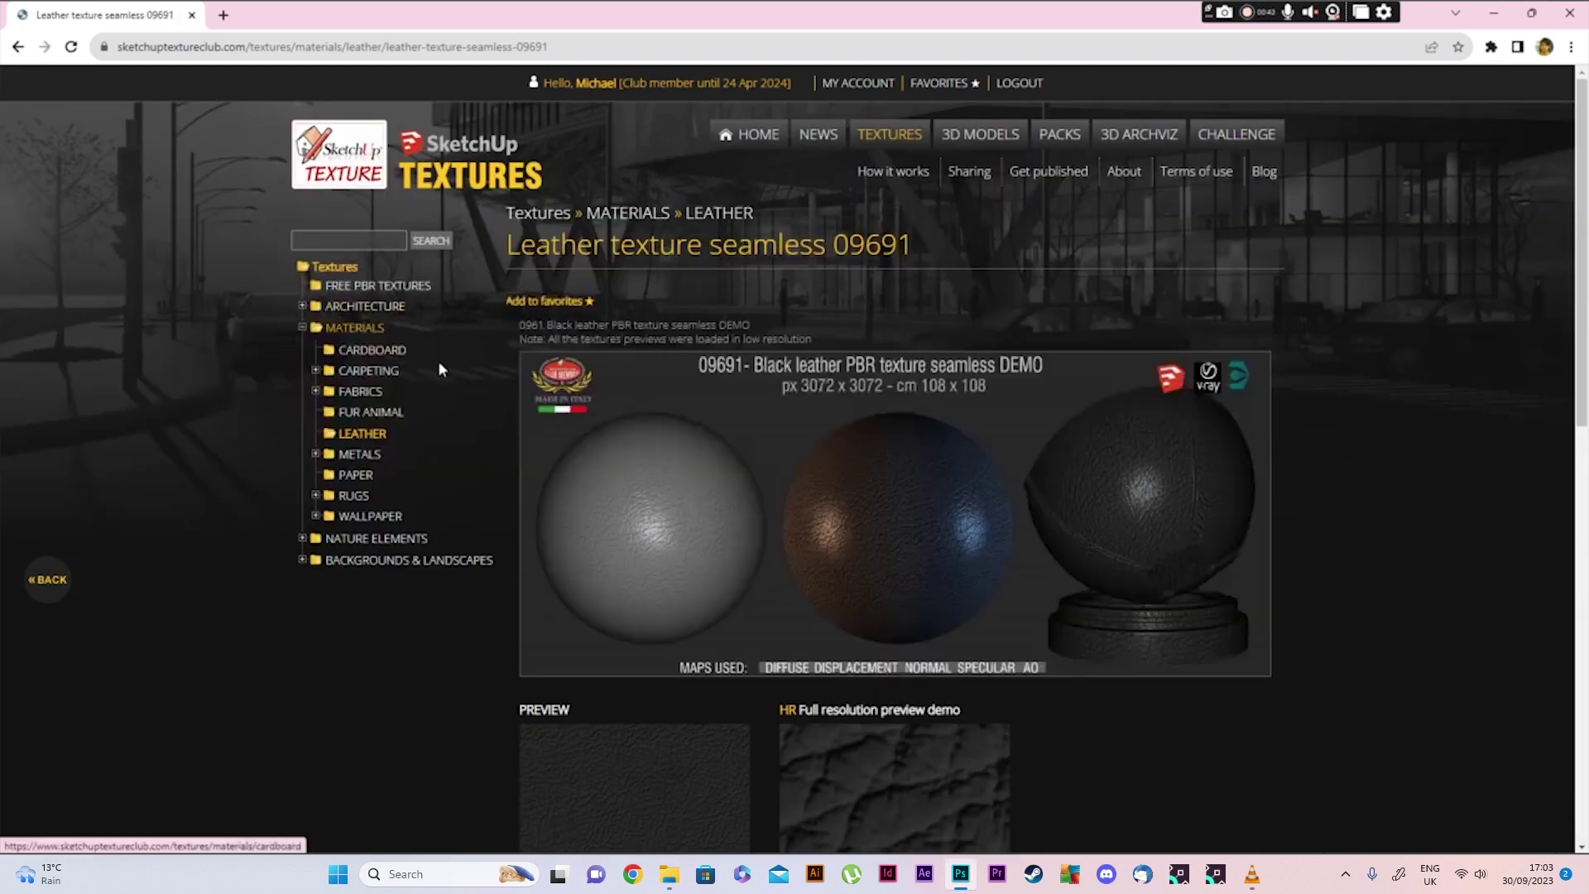
scroll(447, 368, down, 4)
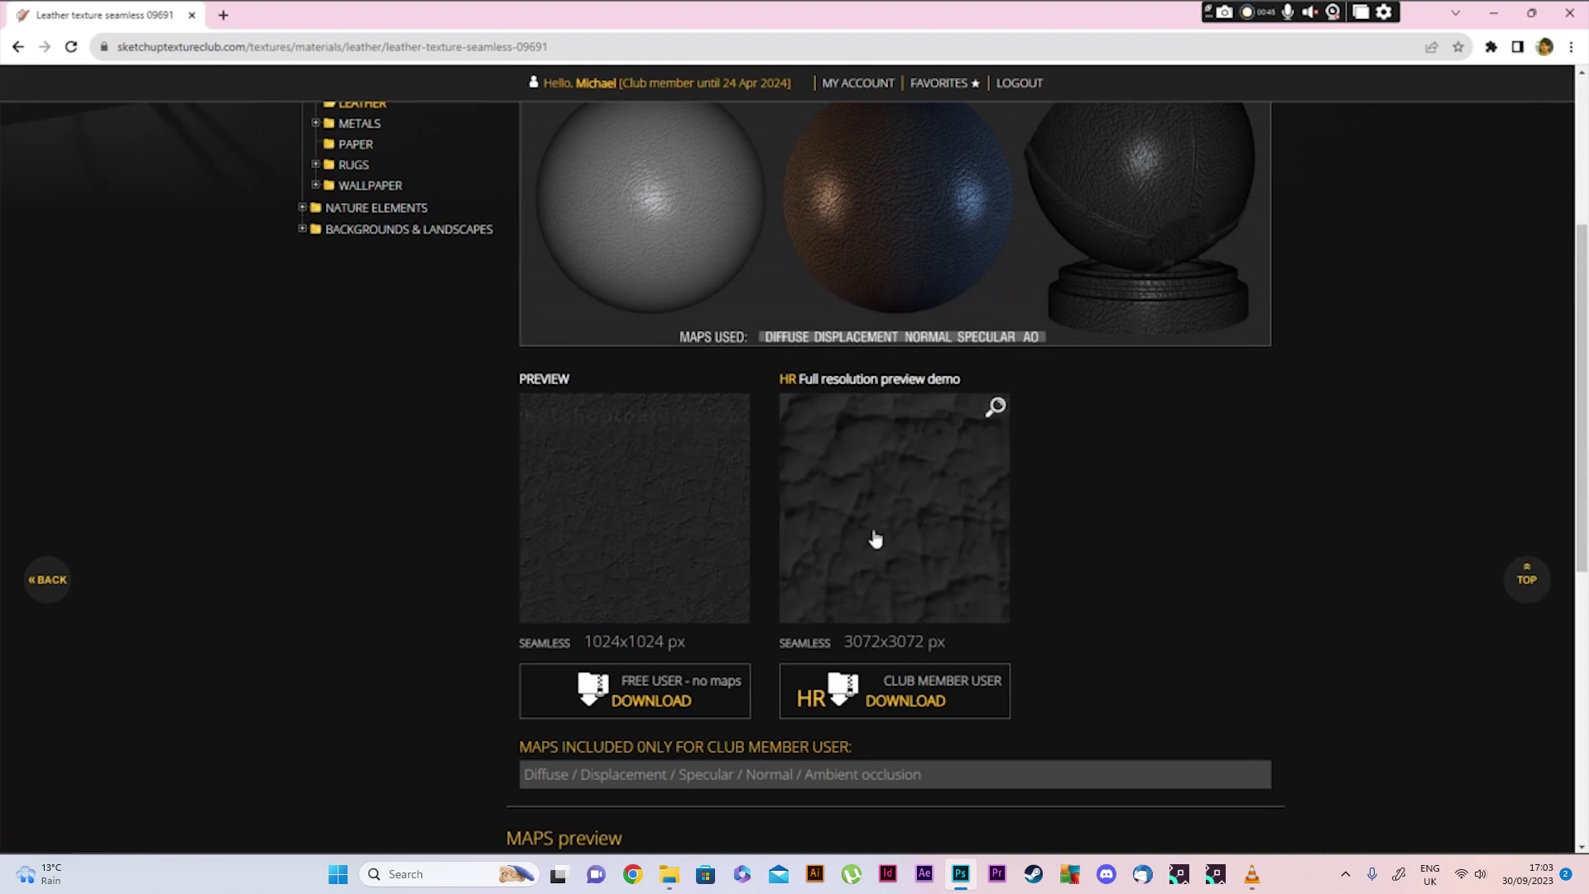
scroll(295, 419, down, 2)
scroll(295, 418, up, 4)
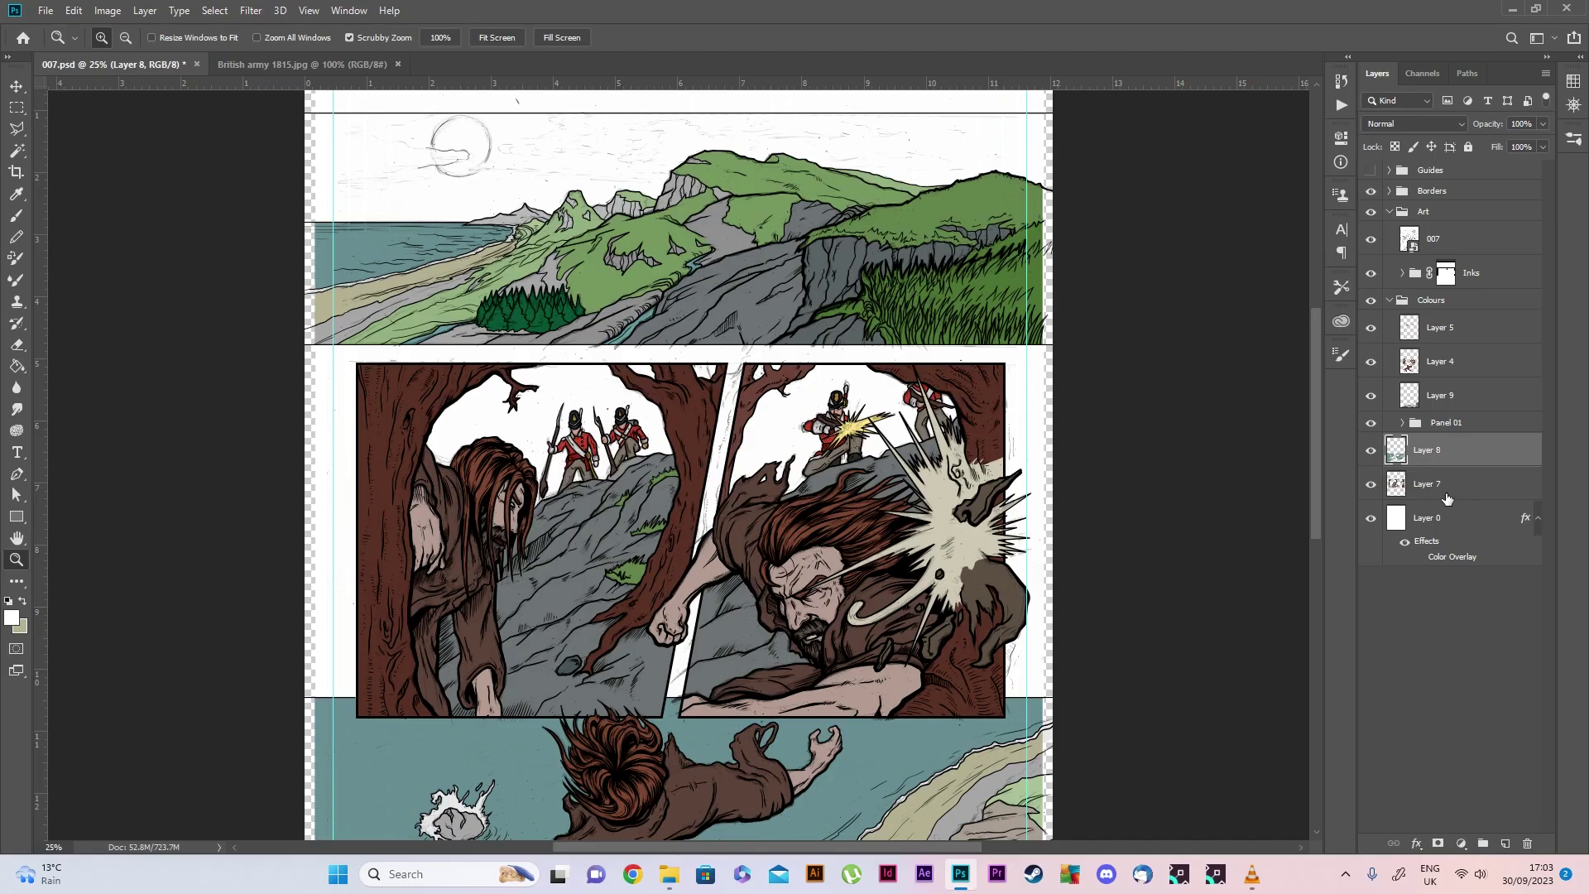
Select Layer 7 in Photoshop, and look through the texture images and folders in File Explorer's Textures folder
click(1447, 497)
key(alt+Tab)
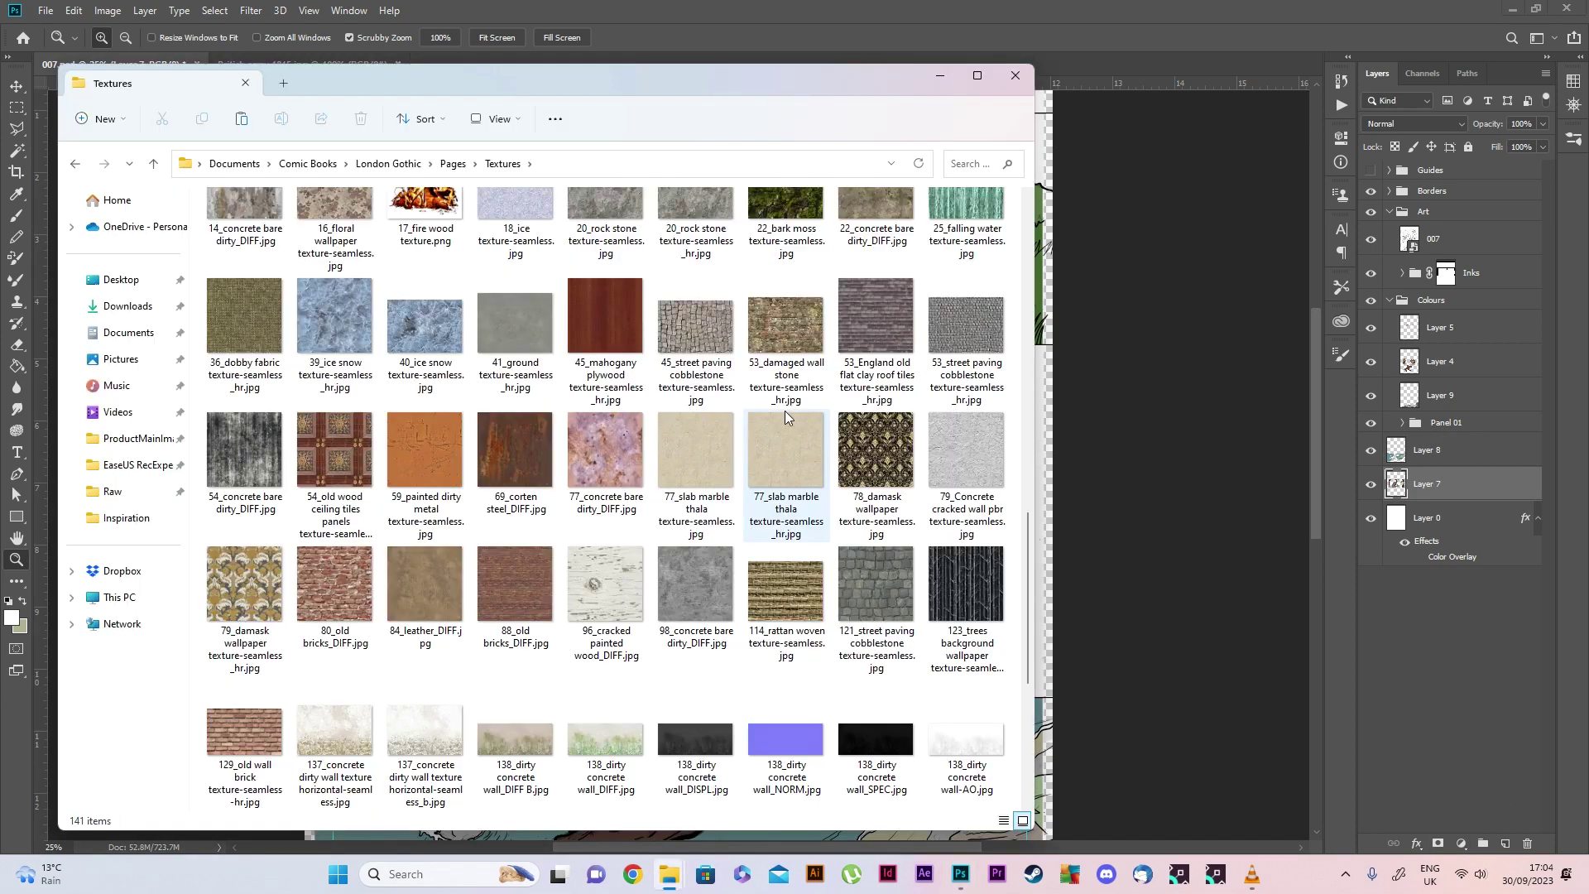
scroll(785, 410, down, 3)
scroll(736, 471, up, 3)
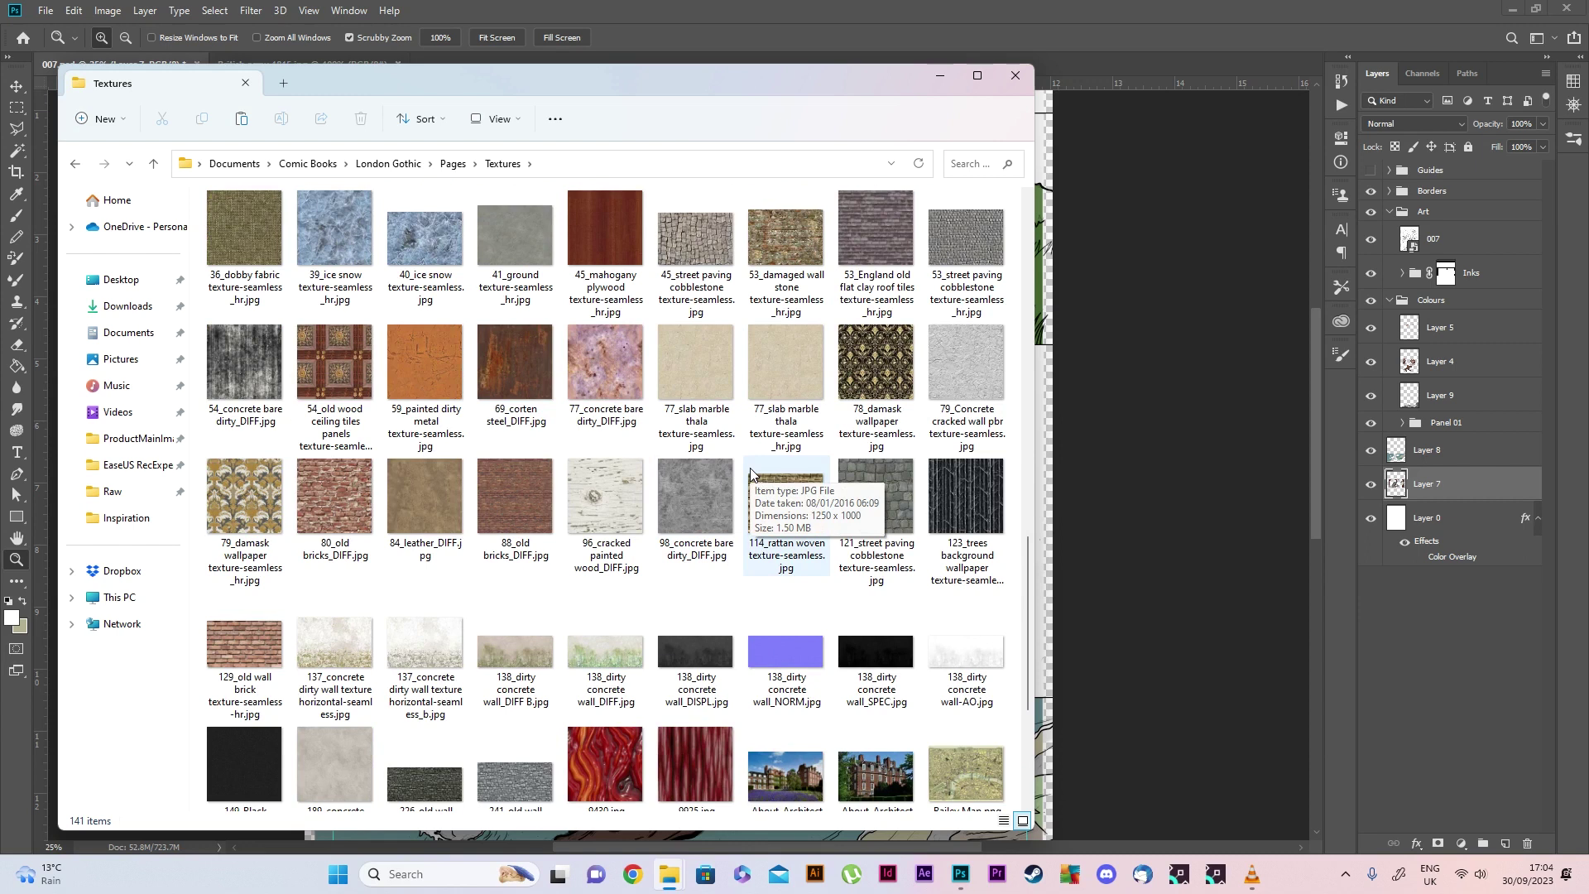
scroll(750, 475, down, 3)
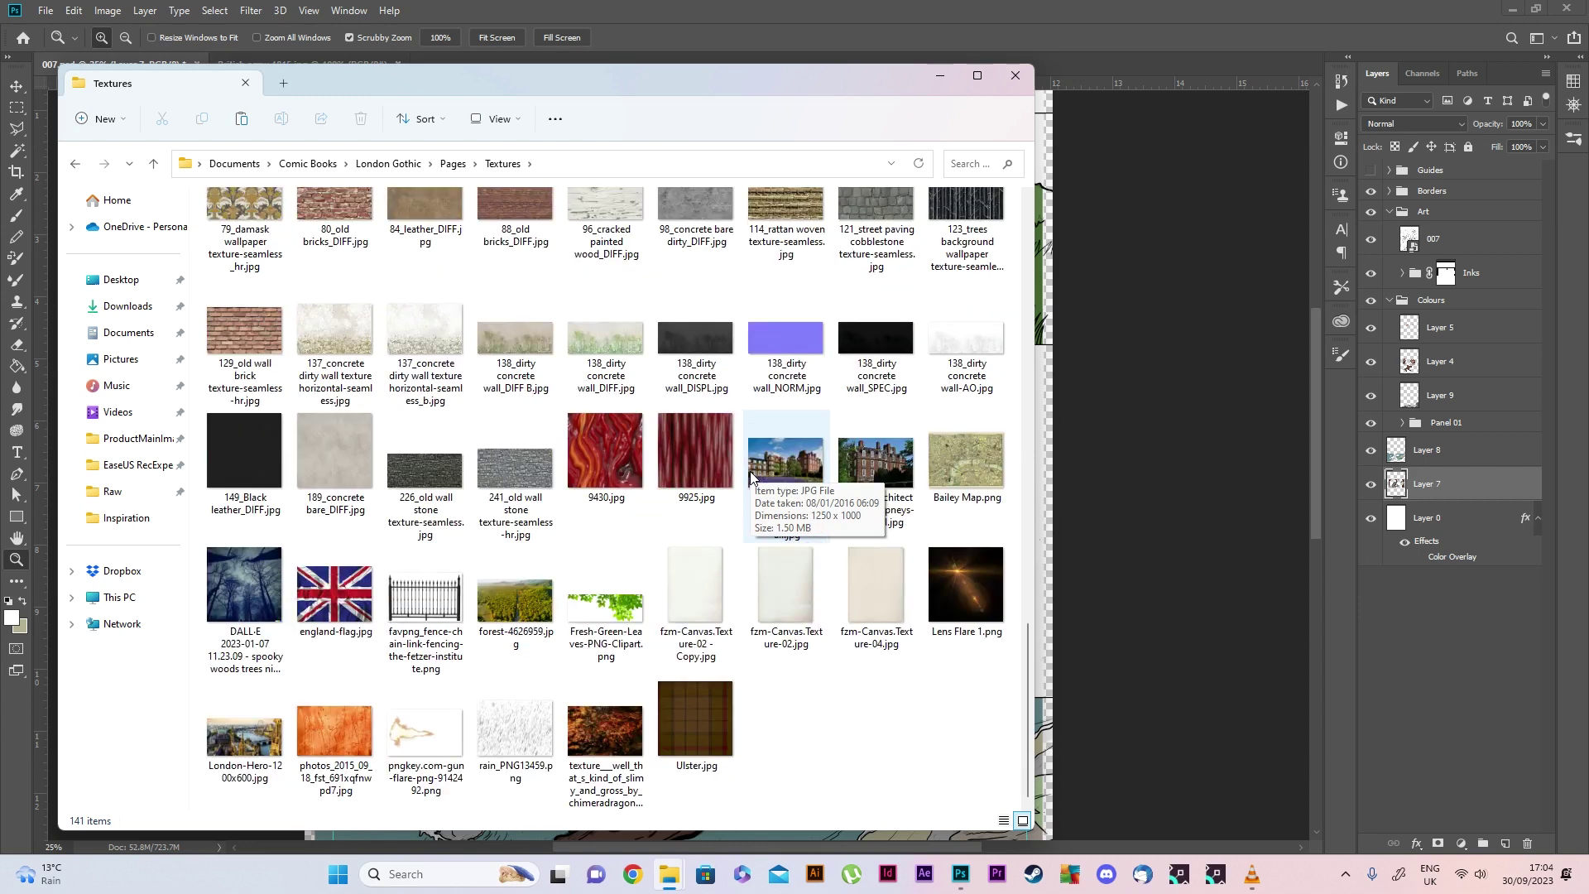
scroll(696, 533, up, 15)
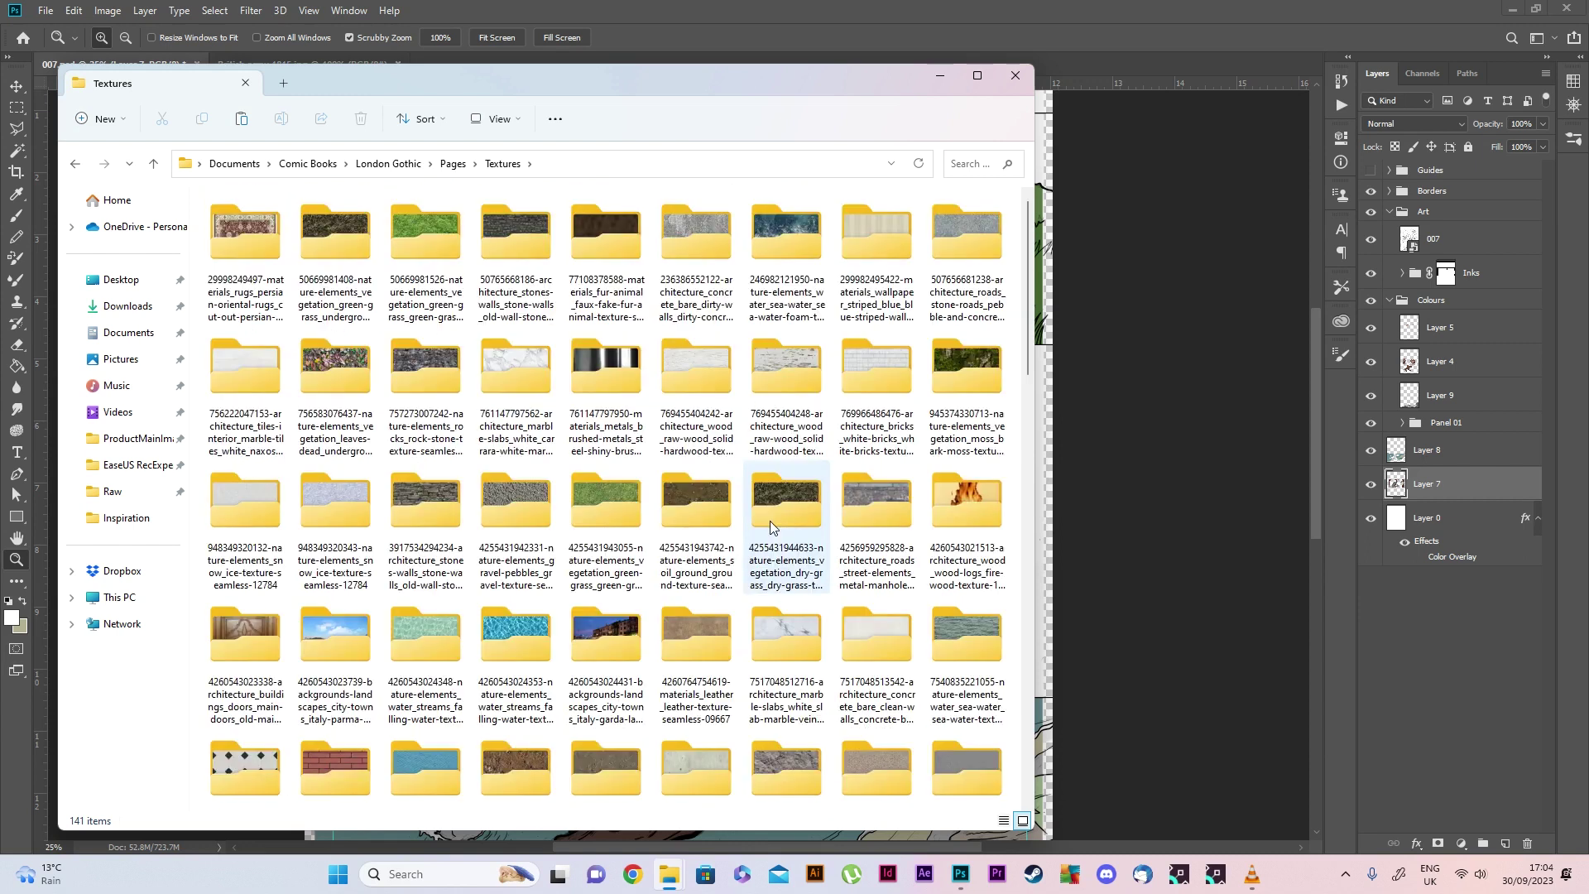
scroll(770, 526, down, 3)
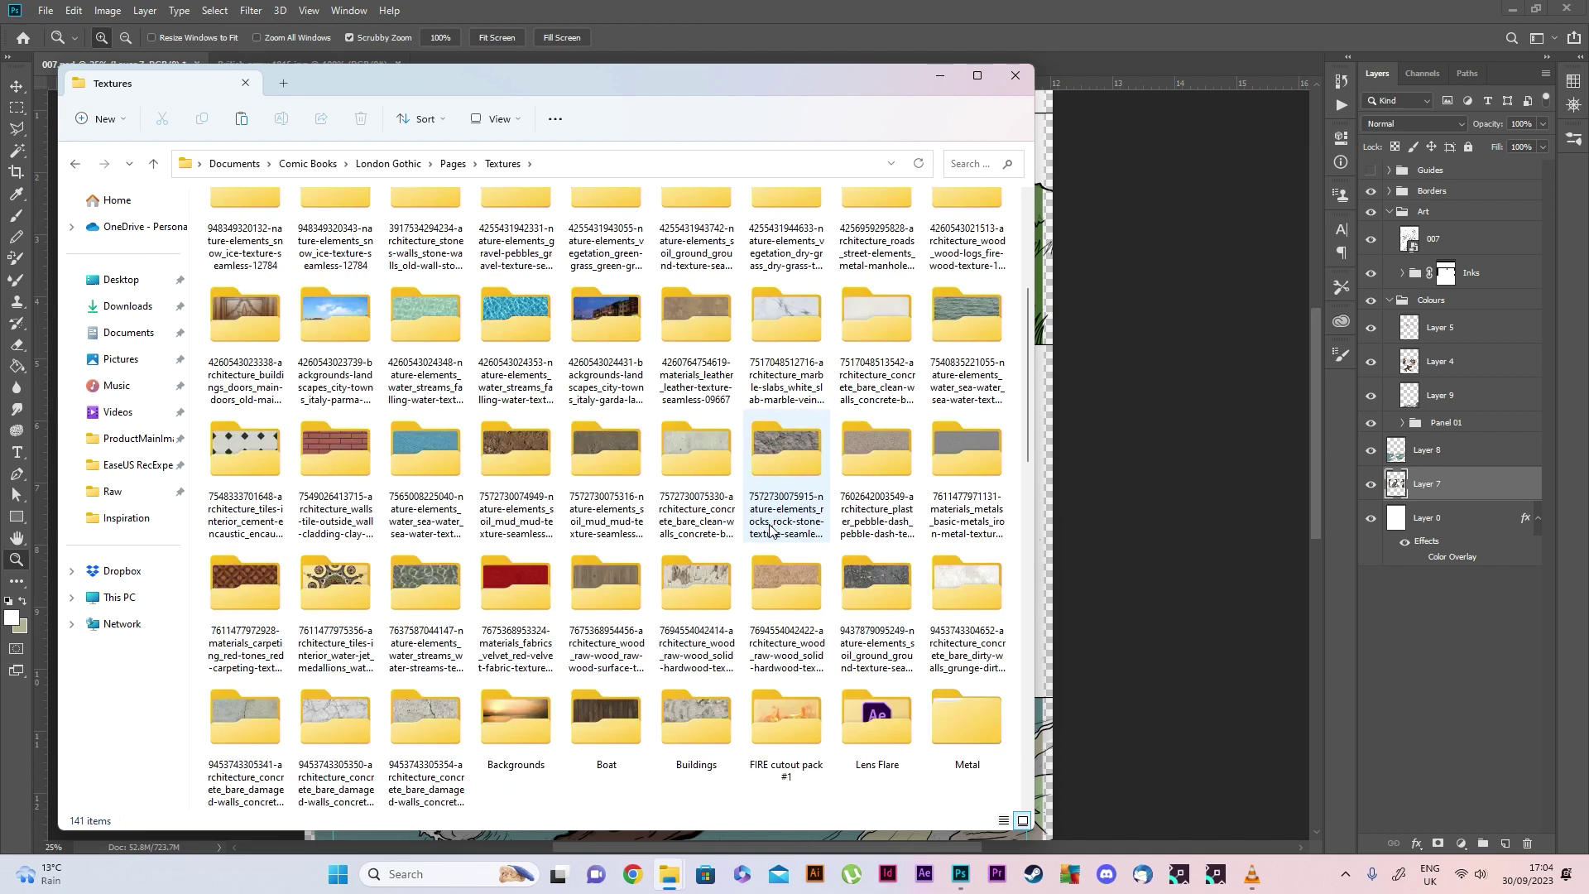
scroll(766, 532, up, 3)
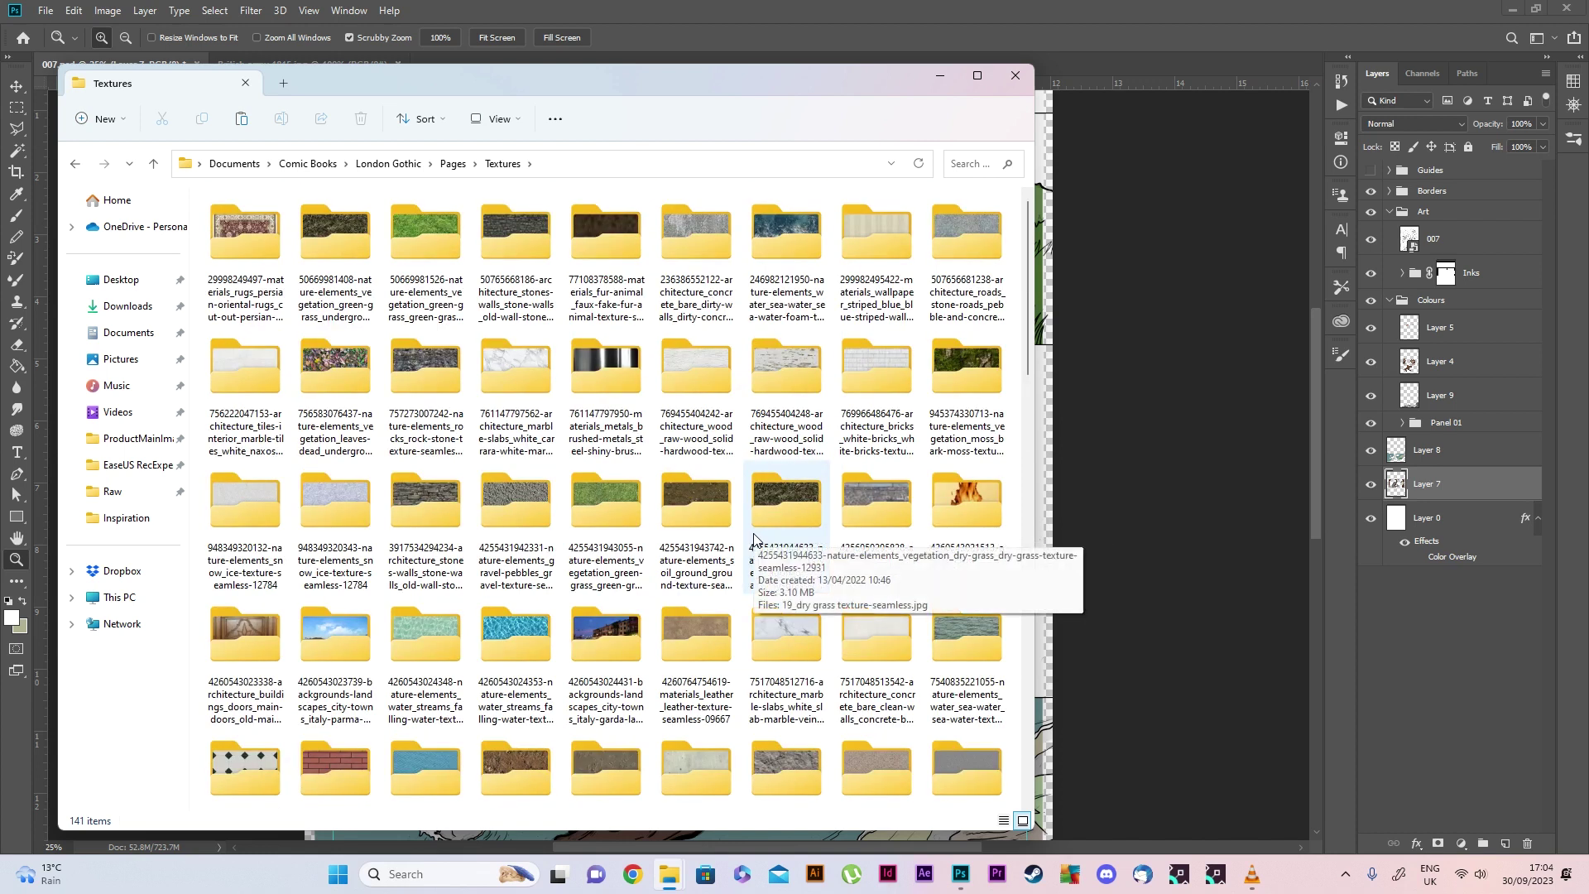
scroll(684, 346, down, 3)
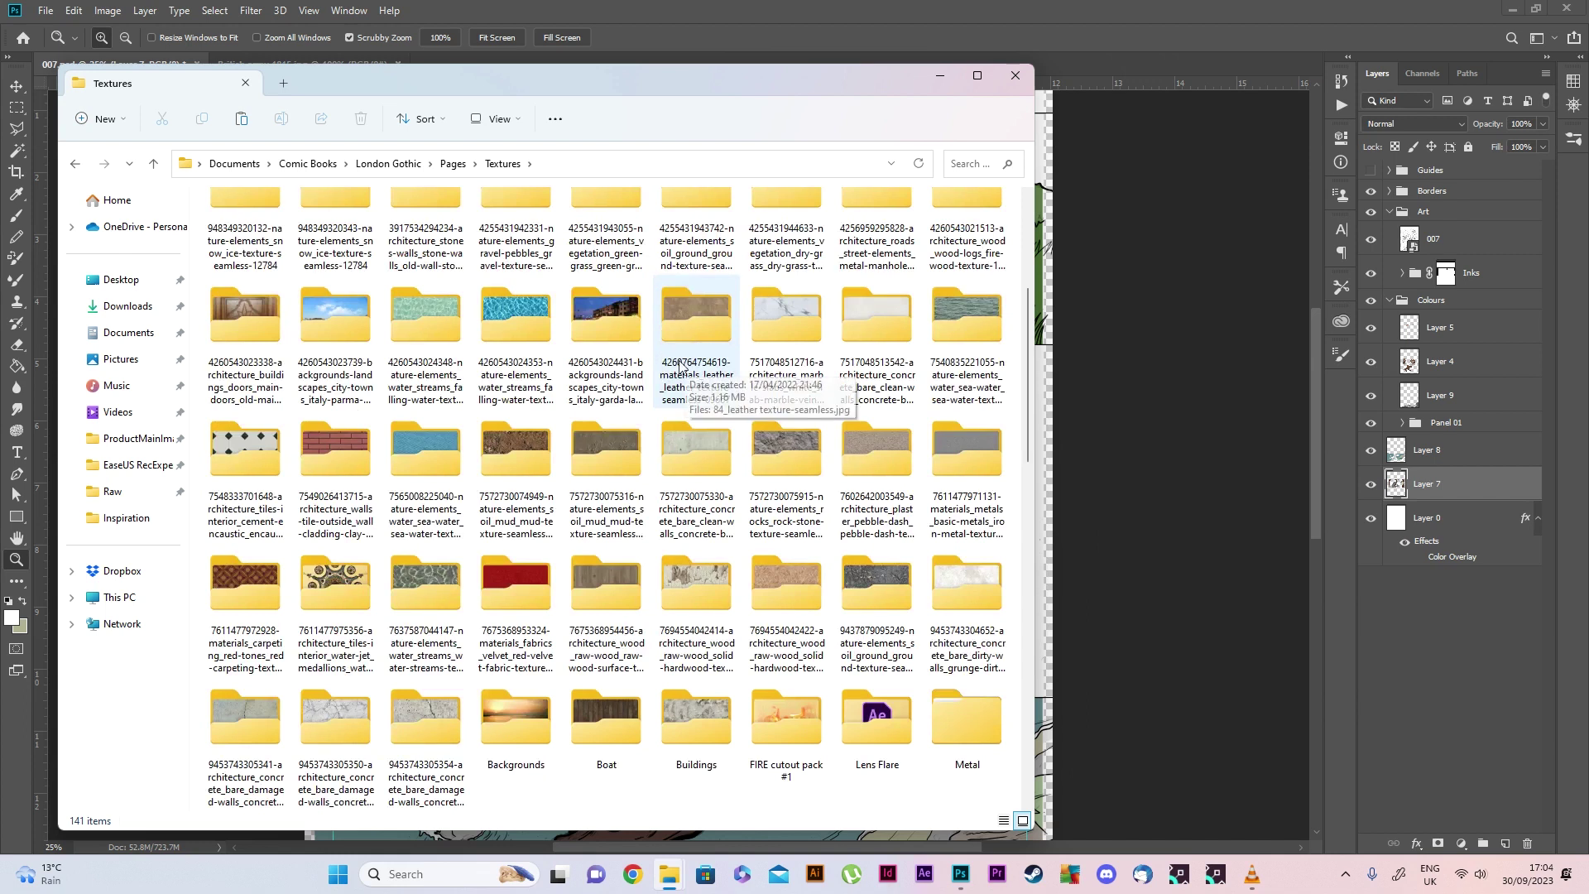
scroll(383, 368, down, 4)
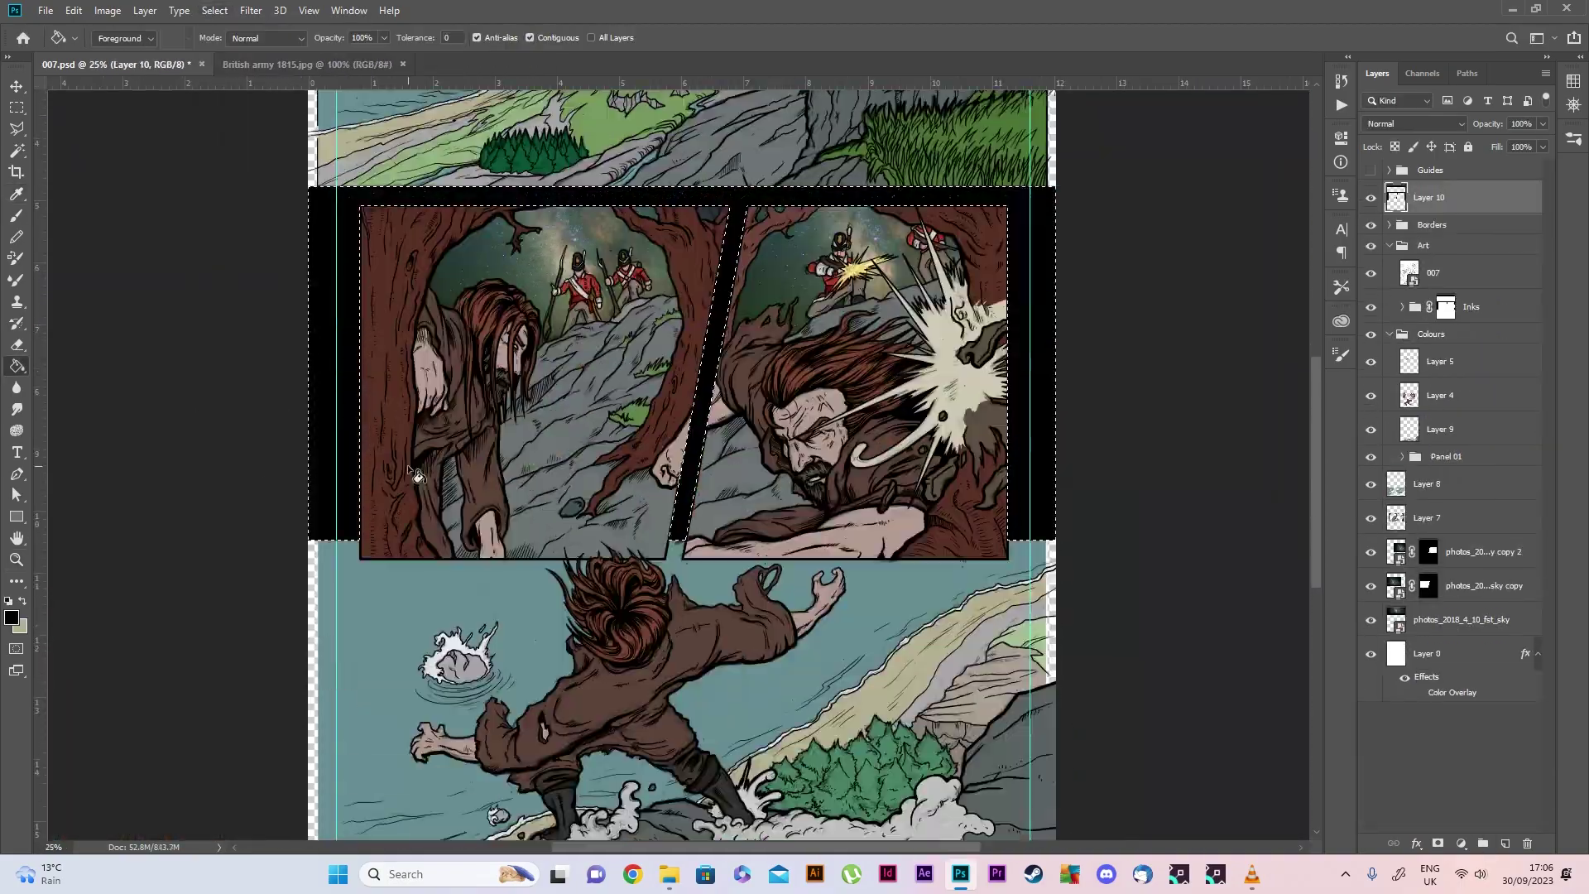
Select the arm crossing the black gutter between the two middle panels and contract the selection by 5 pixels
scroll(678, 463, up, 2)
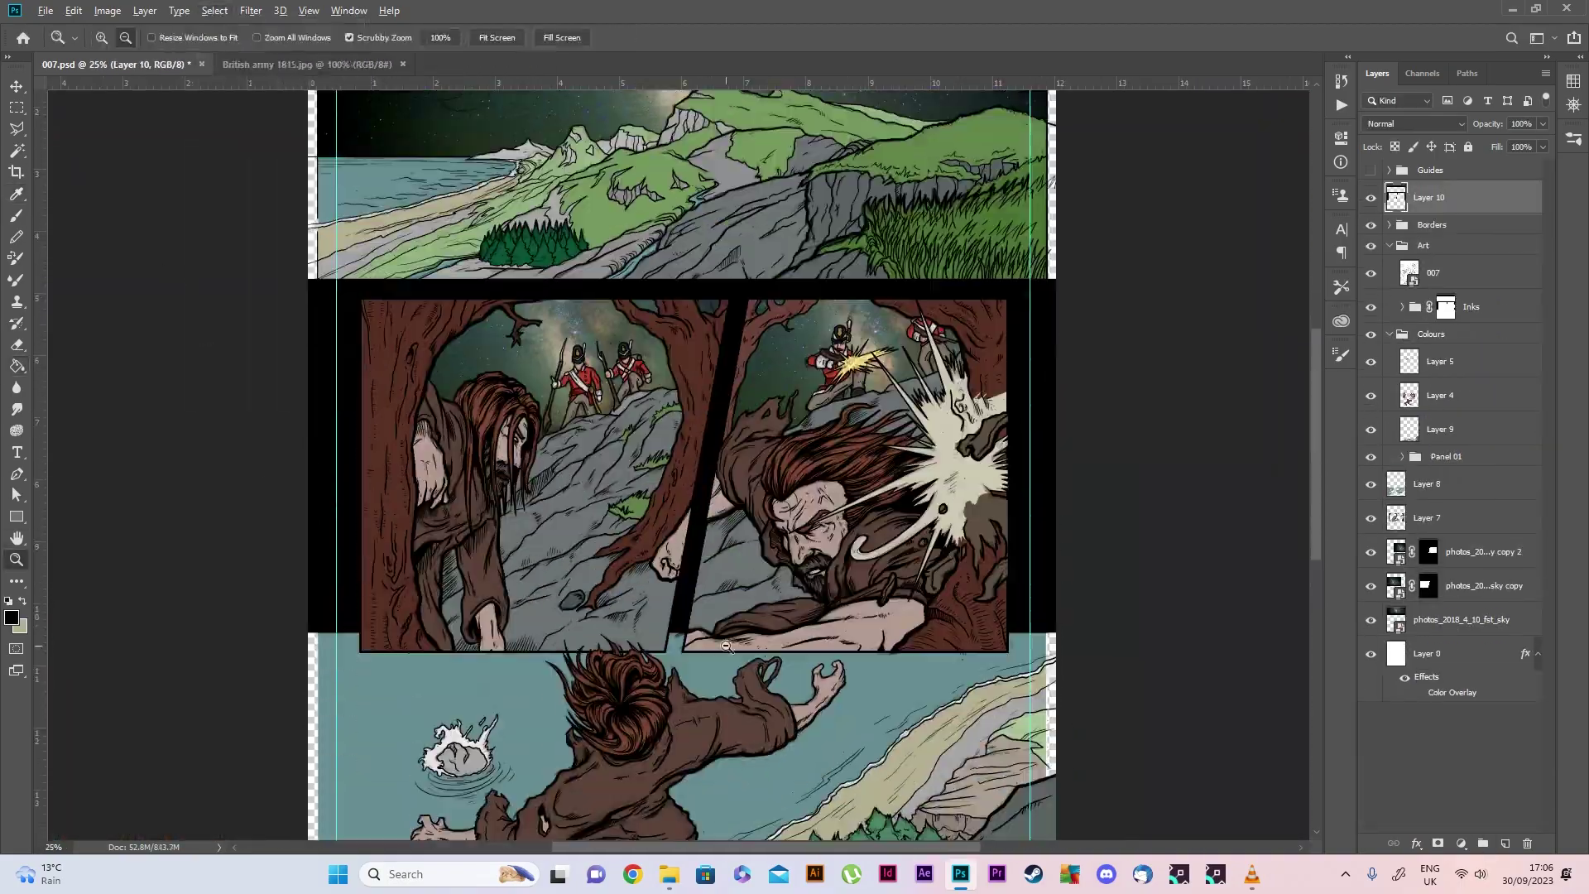
key(ctrl+plus)
key(l)
click(370, 340)
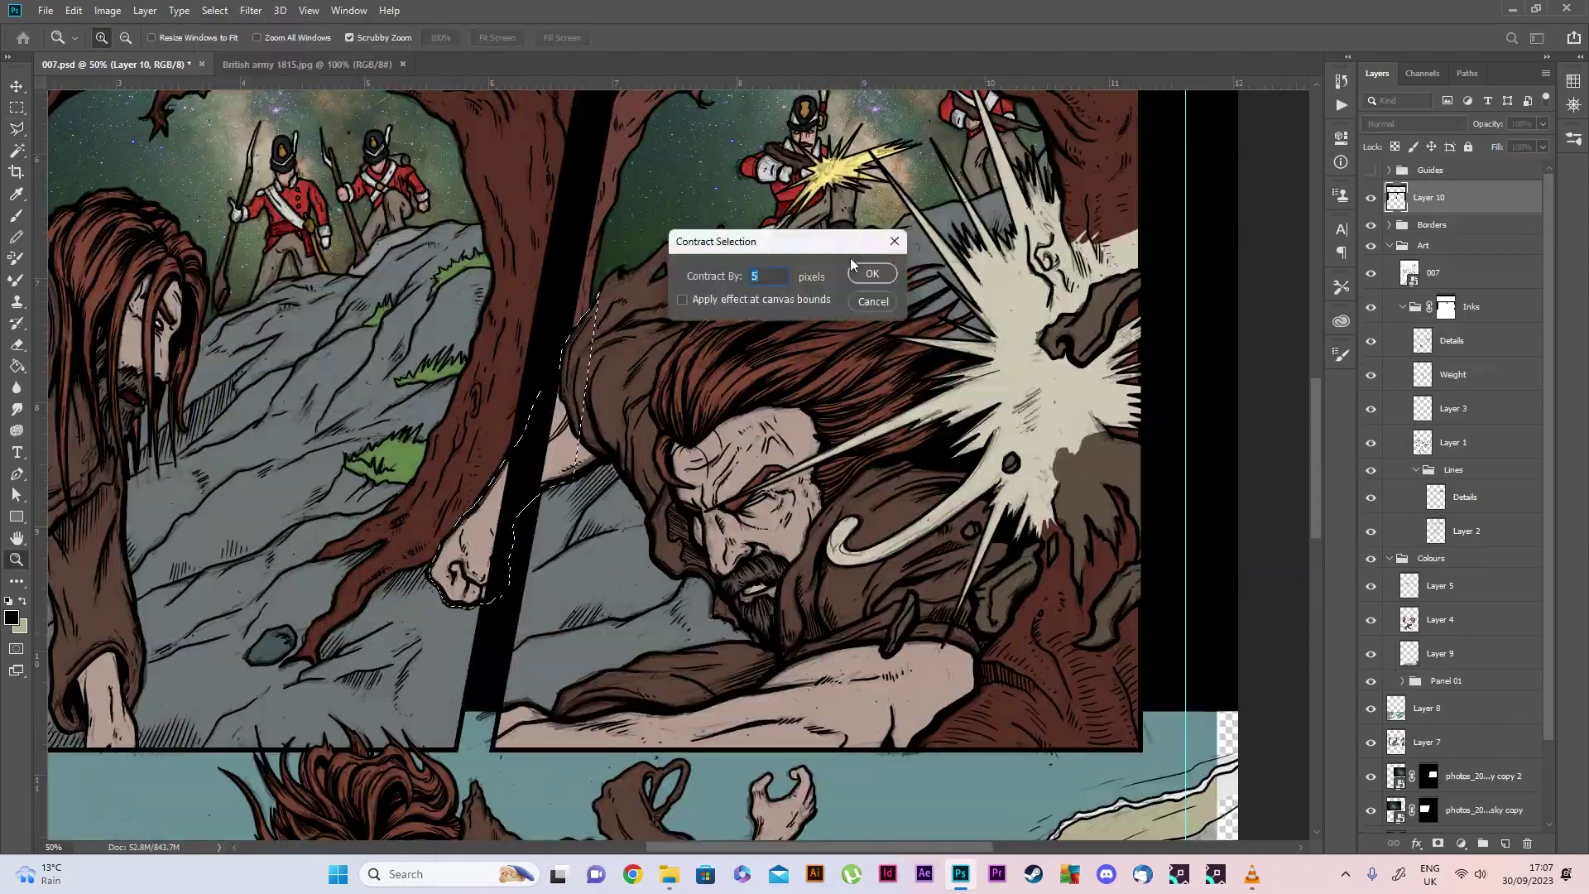
click(861, 273)
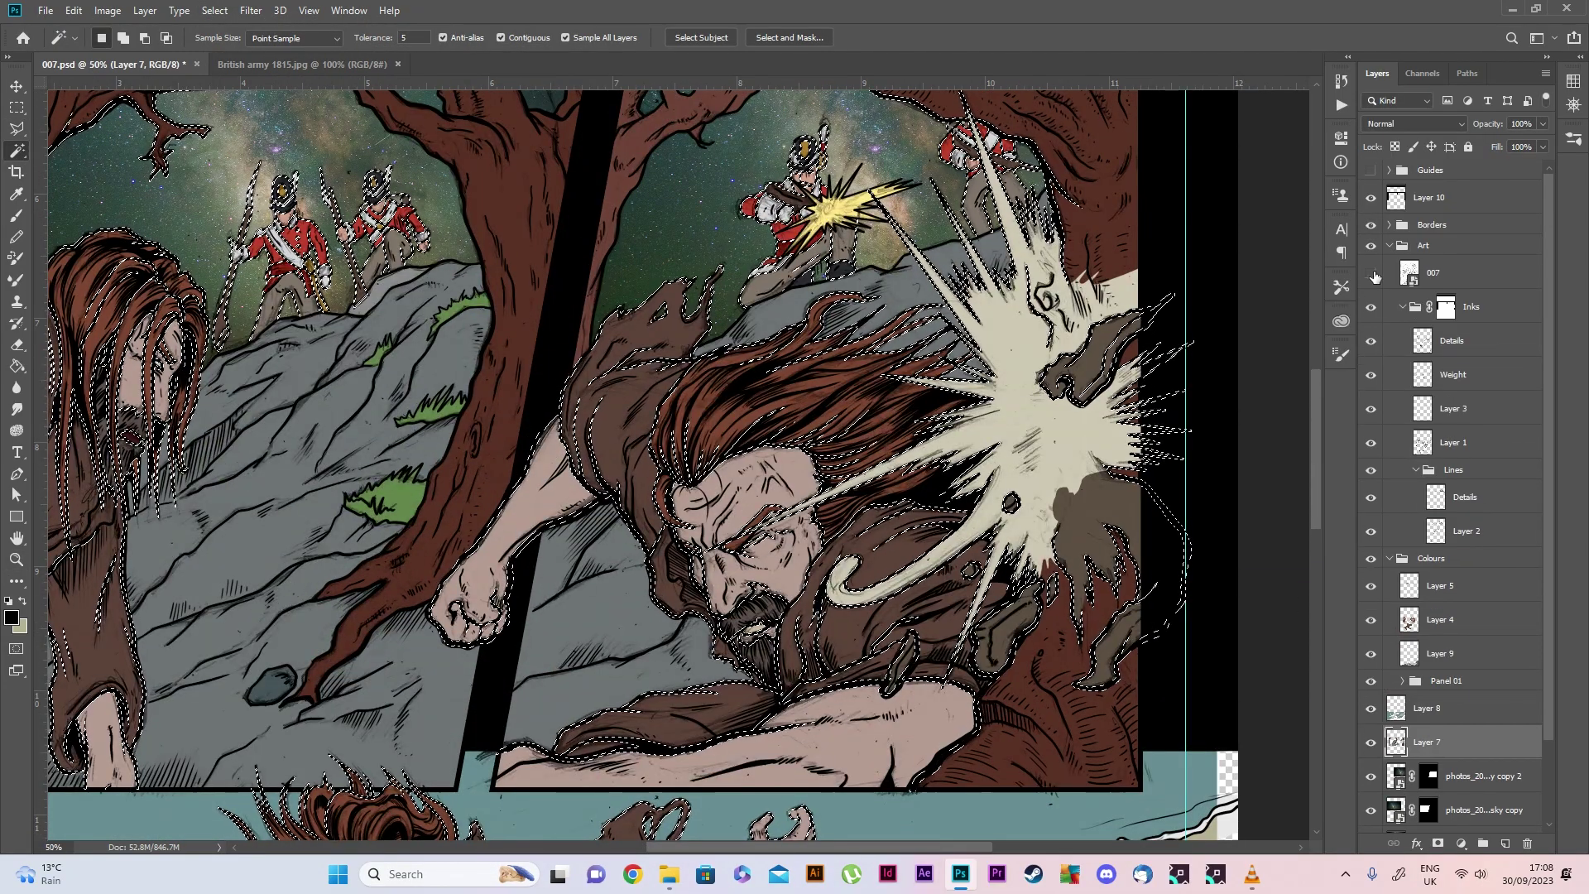
Hide the 007 pencils layer and the Details layers in the Inks group
click(1371, 273)
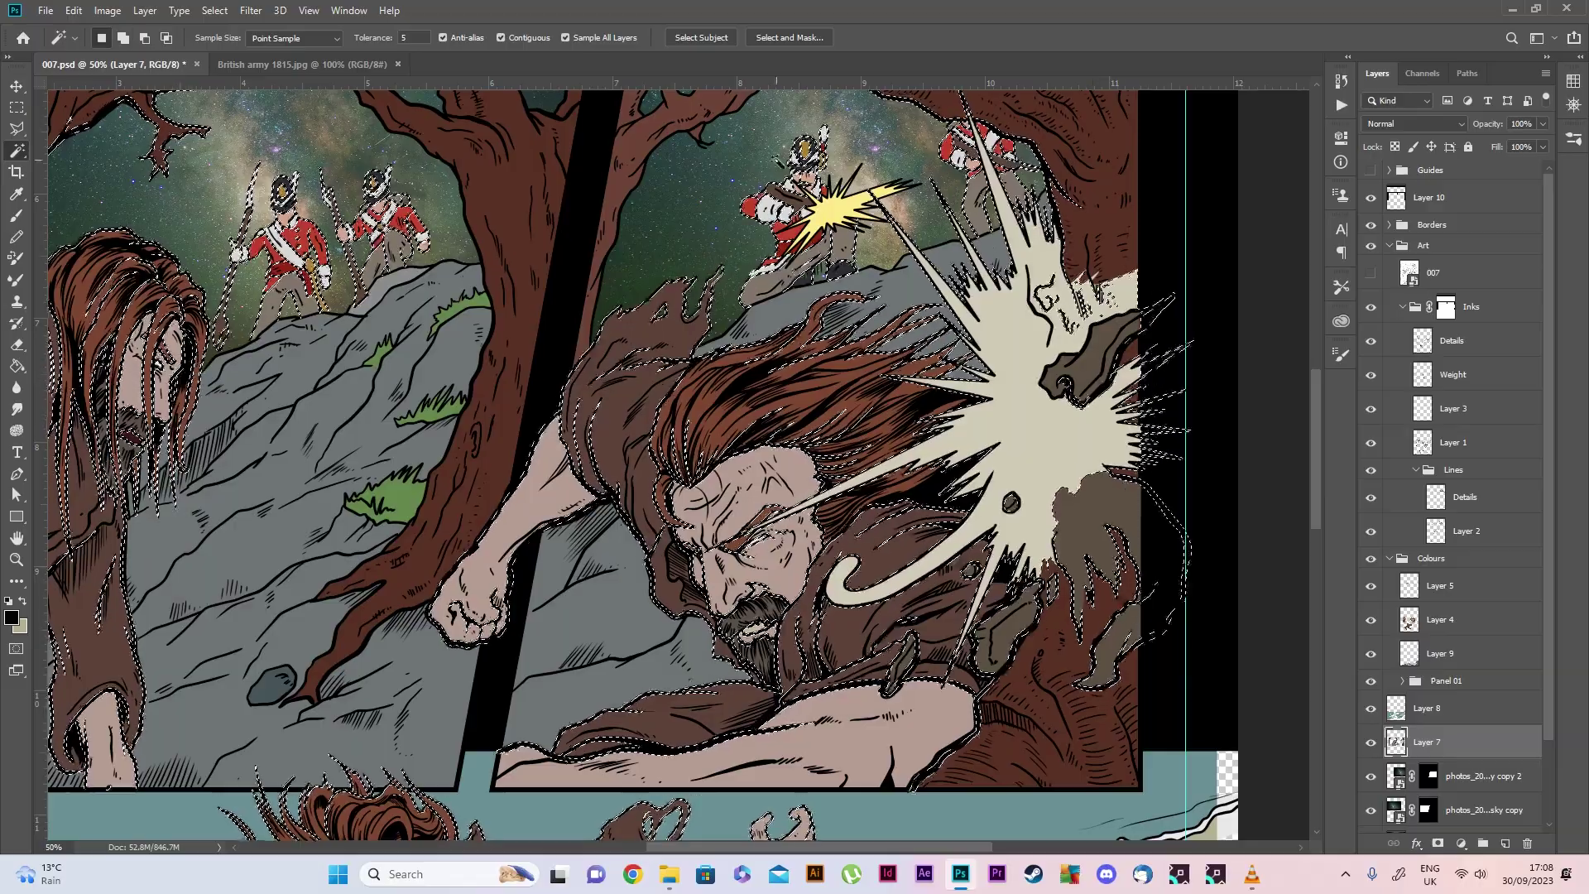
scroll(1116, 361, up, 2)
scroll(1117, 361, down, 1)
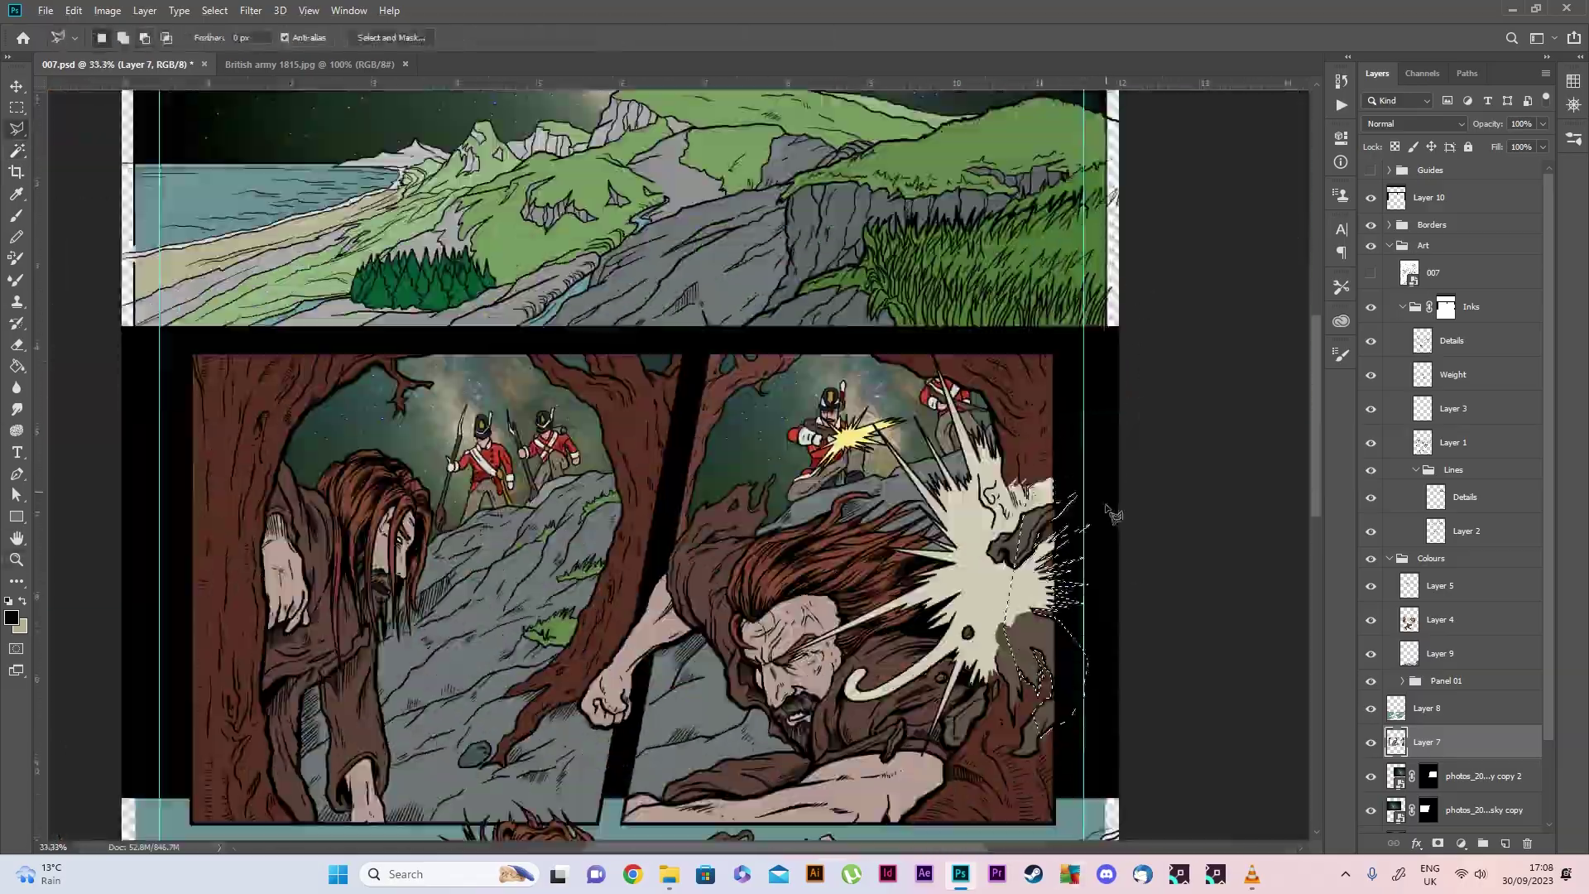
scroll(1113, 515, down, 2)
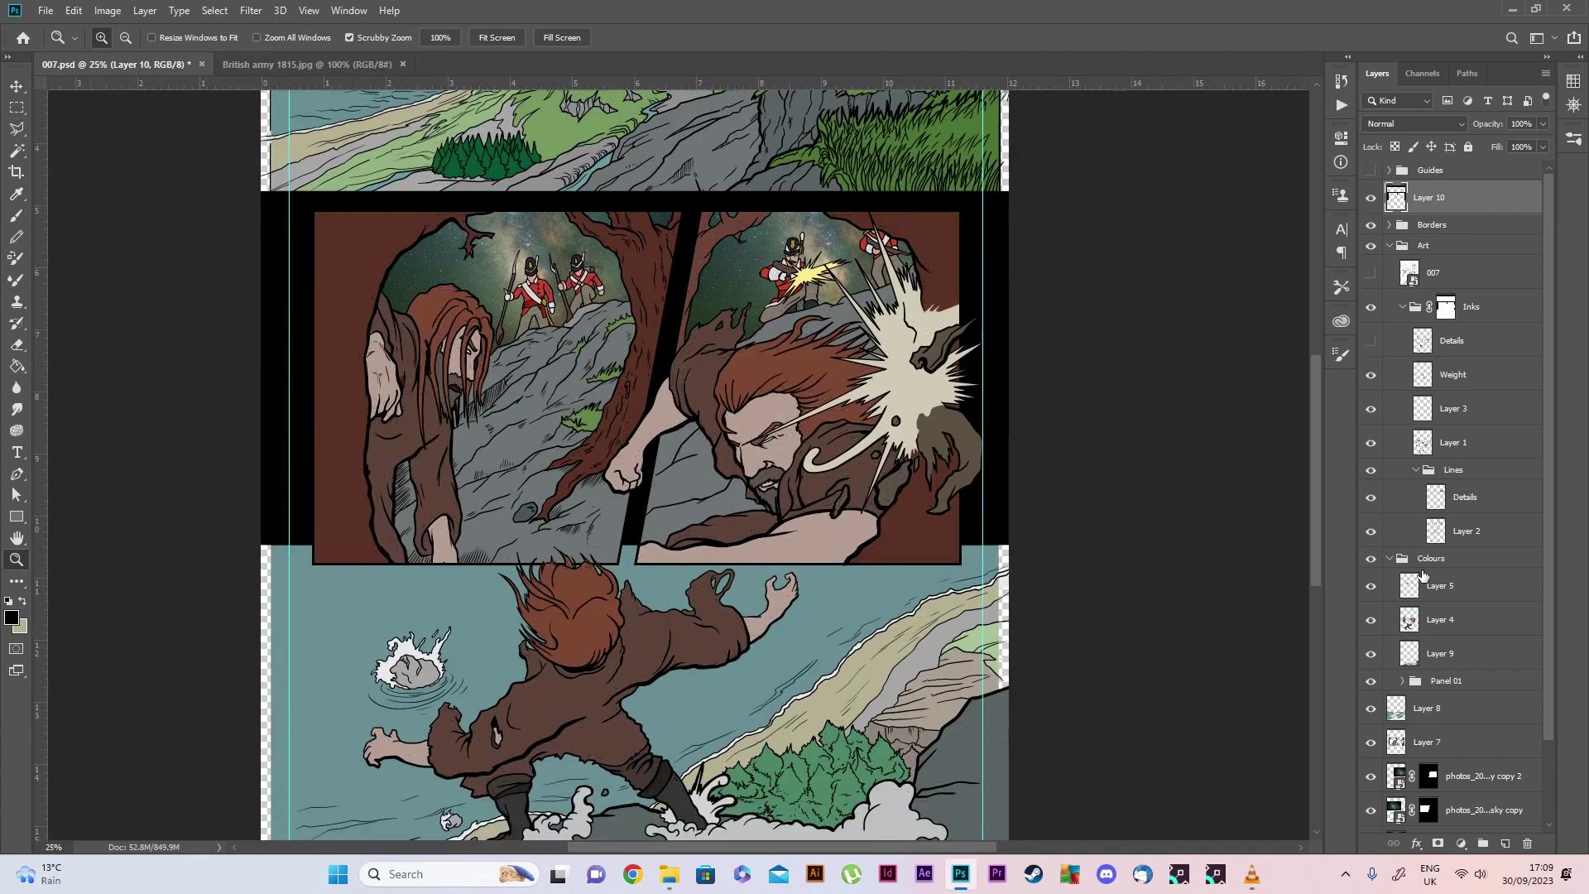
scroll(1423, 573, down, 1)
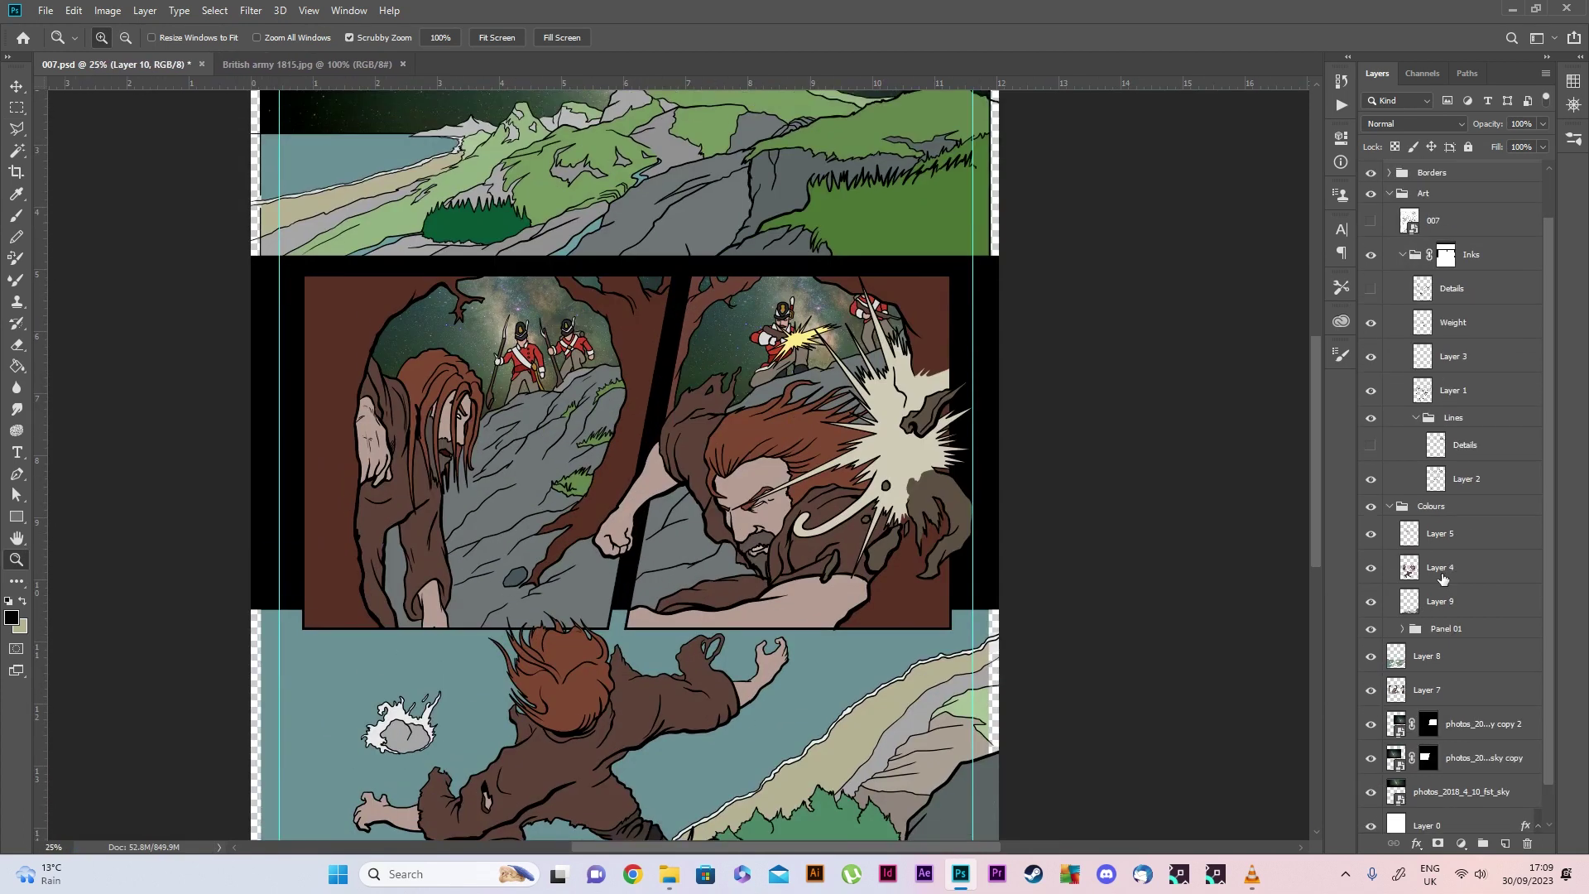
Create a group named Character Textures above the Colours group and nest a group named Cotton inside it
click(1452, 509)
click(1483, 843)
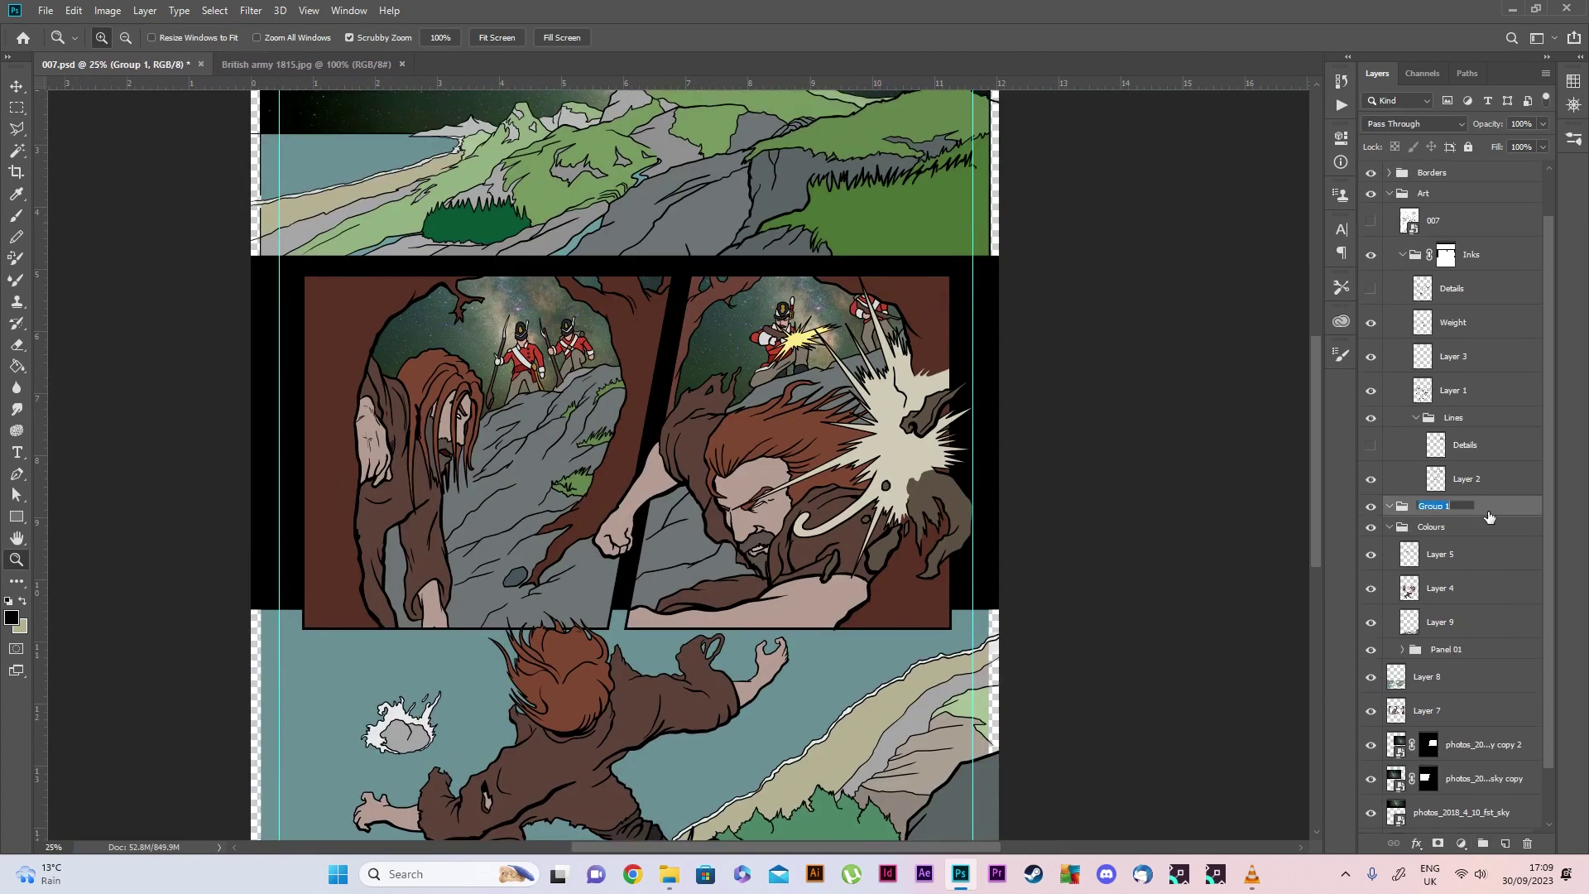
text(s)
key(Return)
key(ctrl+g)
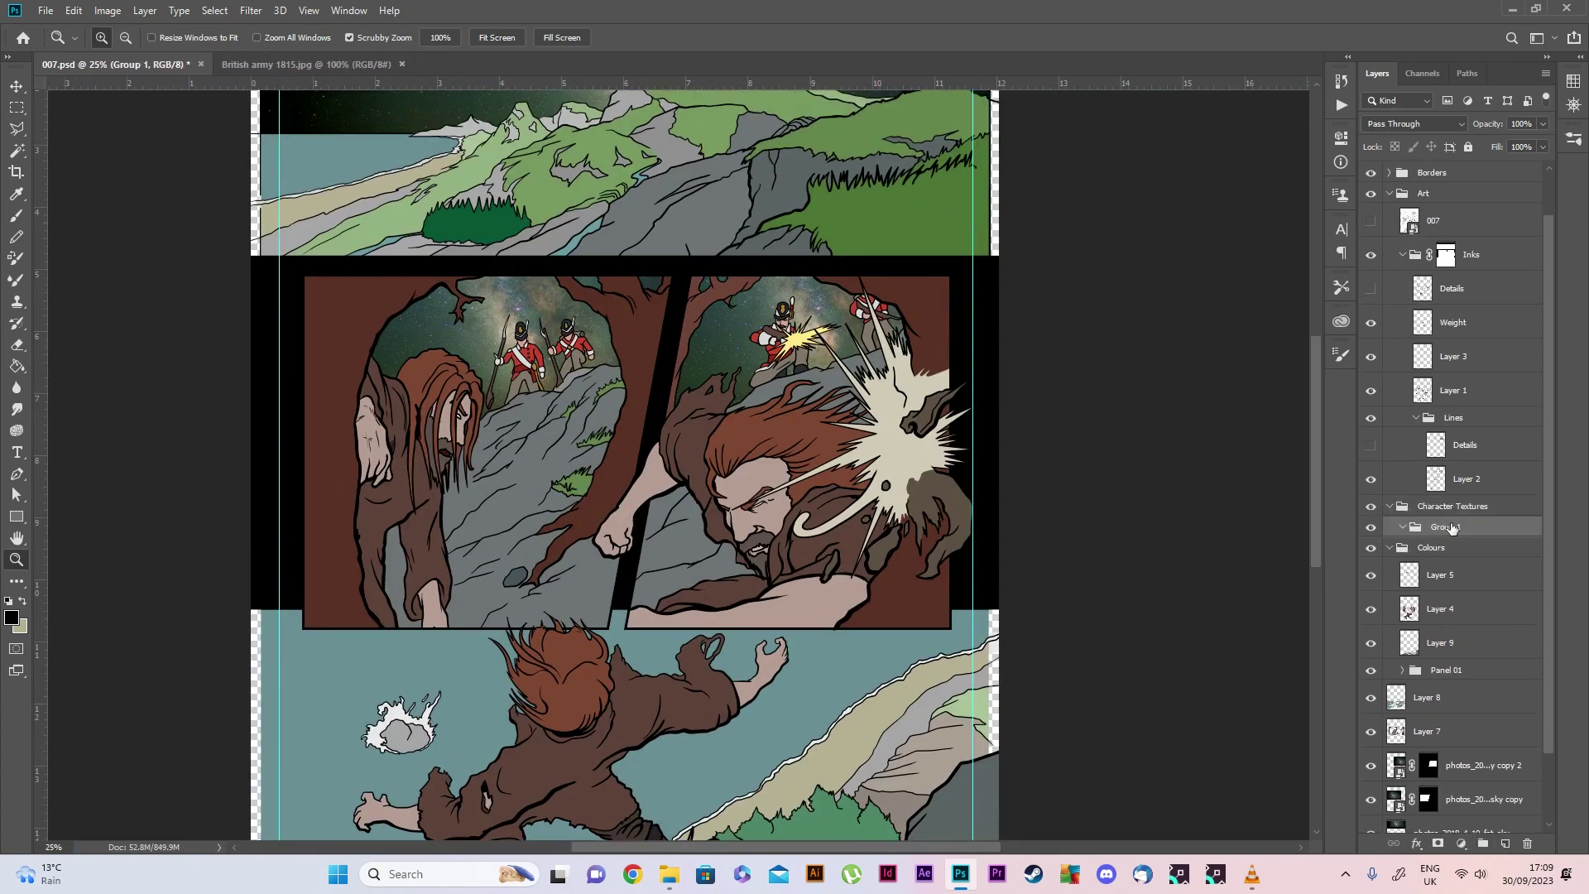
Place the fzm-Canvas.Texture-02 image from File Explorer onto the comic page
click(670, 875)
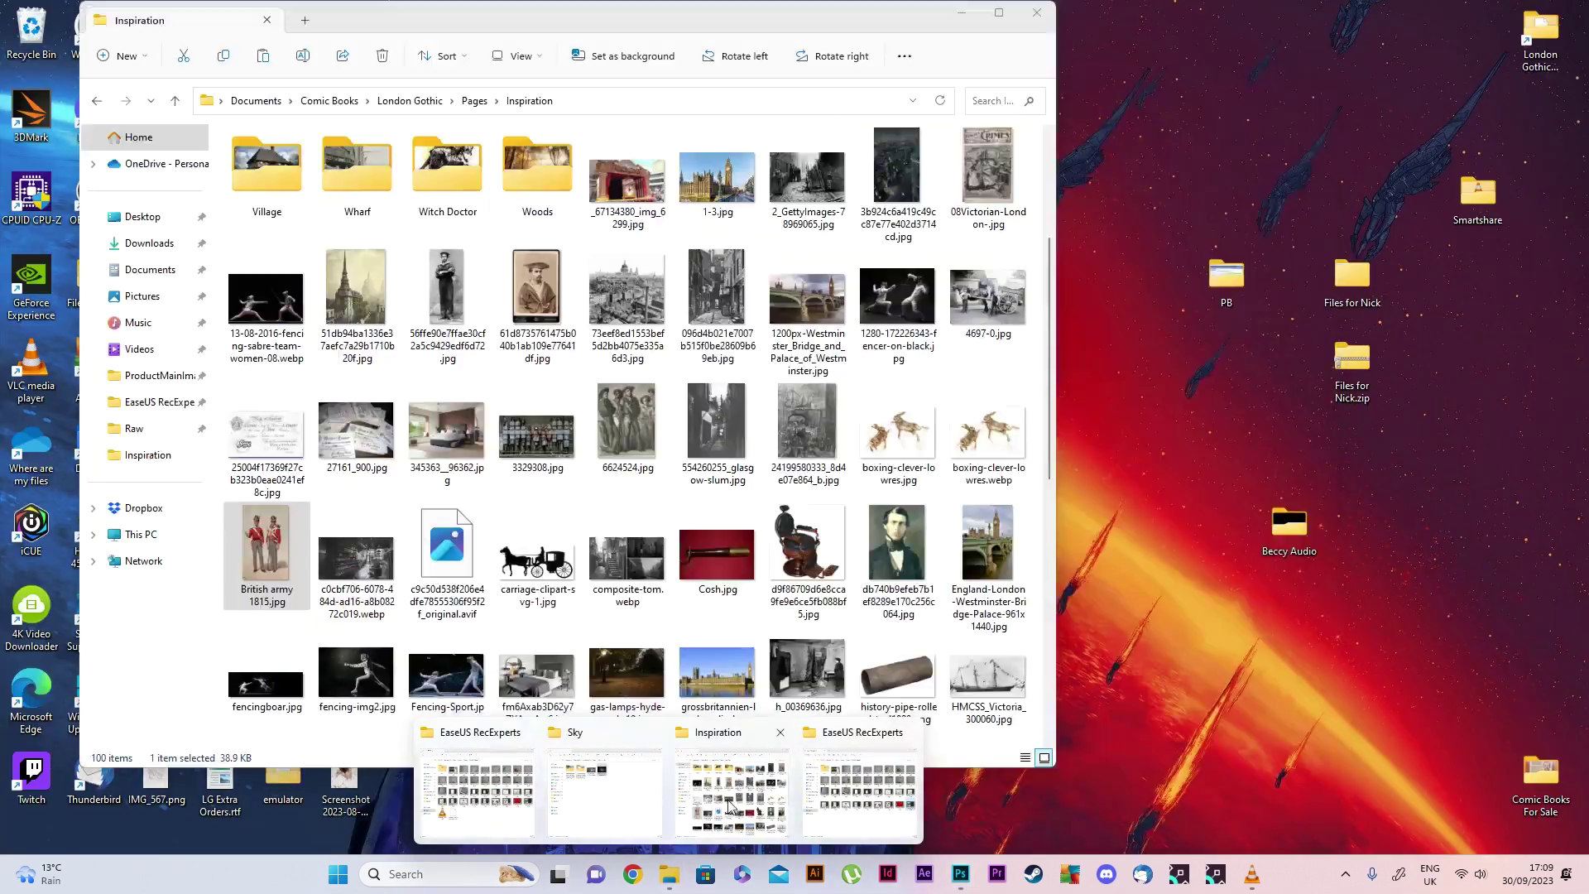
click(638, 795)
click(802, 159)
drag(252, 436, 605, 478)
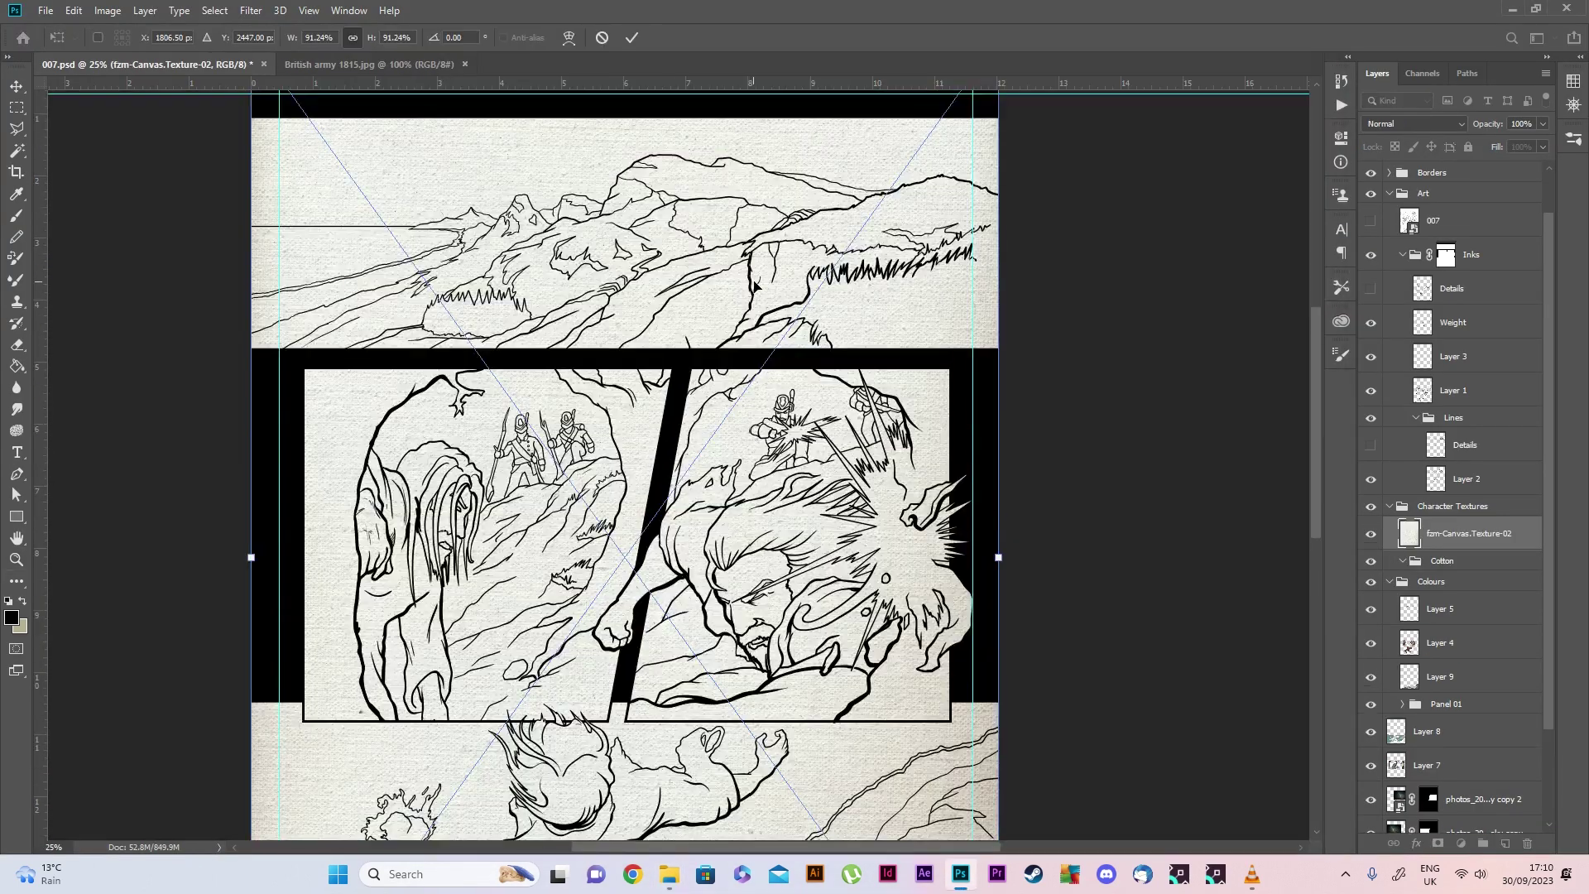
Mask the canvas texture to a rough lasso outline around the long-haired man in the left middle panel
scroll(605, 478, down, 1)
key(l)
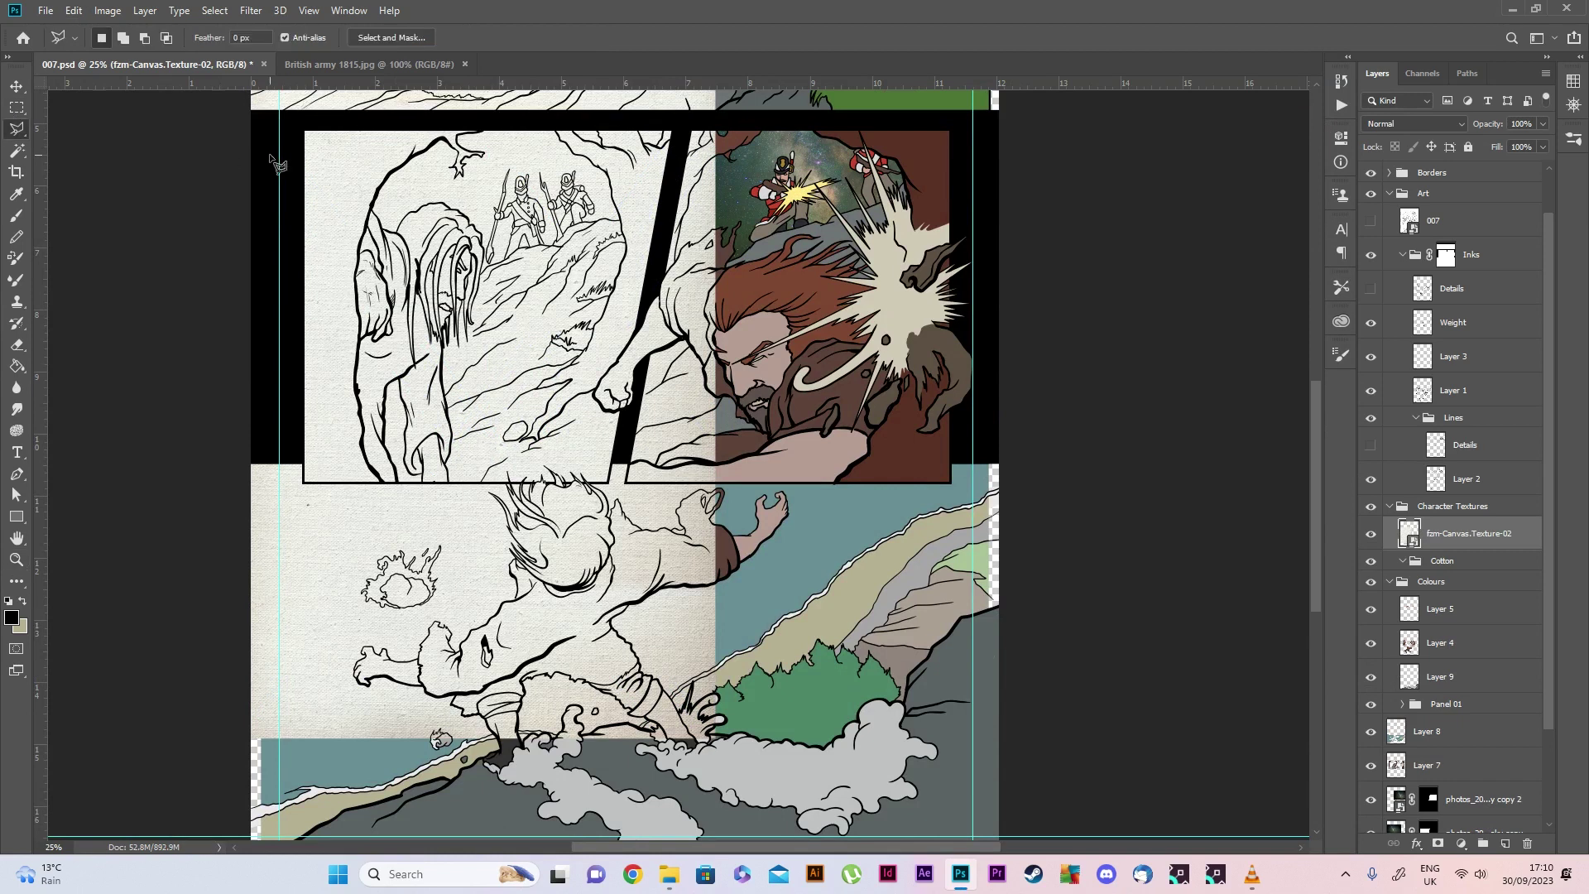
click(1438, 843)
Duplicate the canvas texture, position the copy over the right middle panel and scale it to 63.84%
key(ctrl+j)
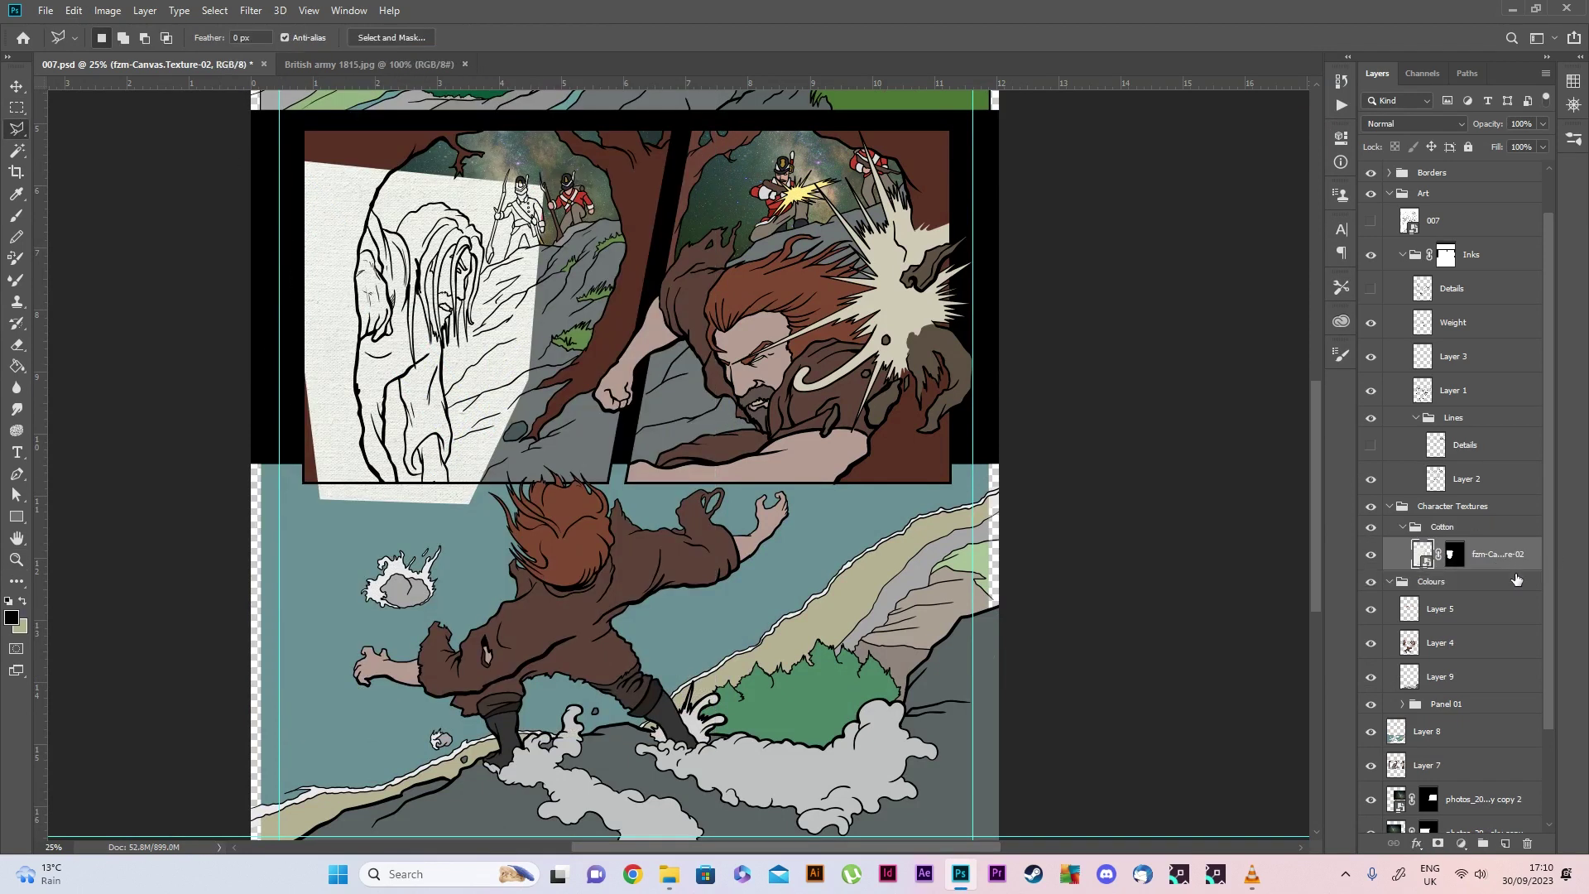
key(v)
drag(390, 324, 827, 324)
key(ctrl+t)
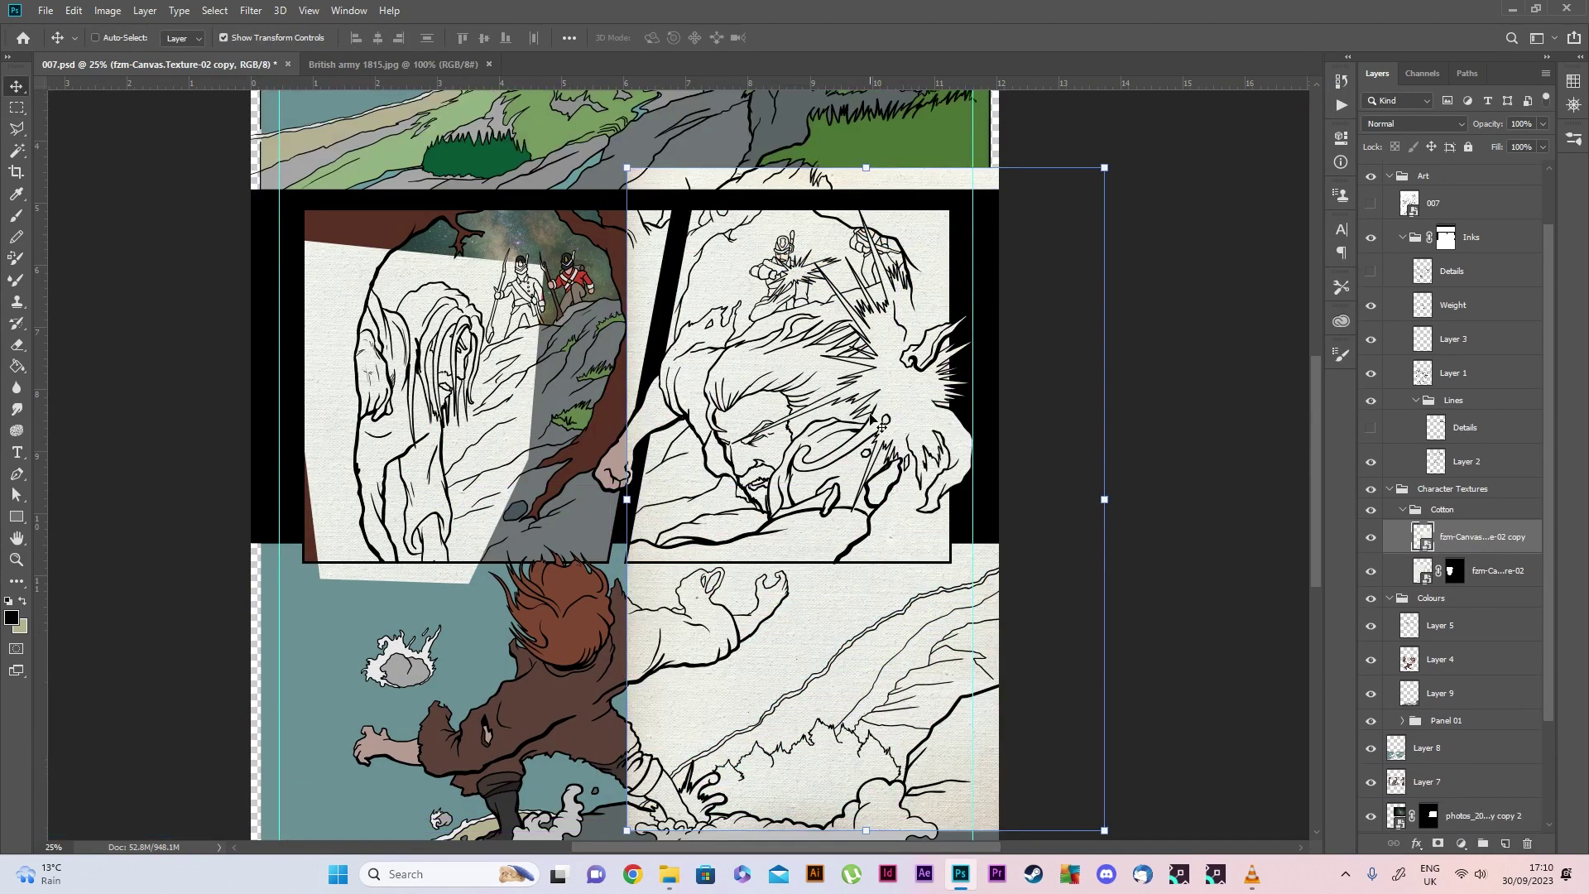
mouse_move(944, 380)
mouse_down()
mouse_move(809, 436)
mouse_move(945, 463)
mouse_up()
scroll(944, 464, up, 2)
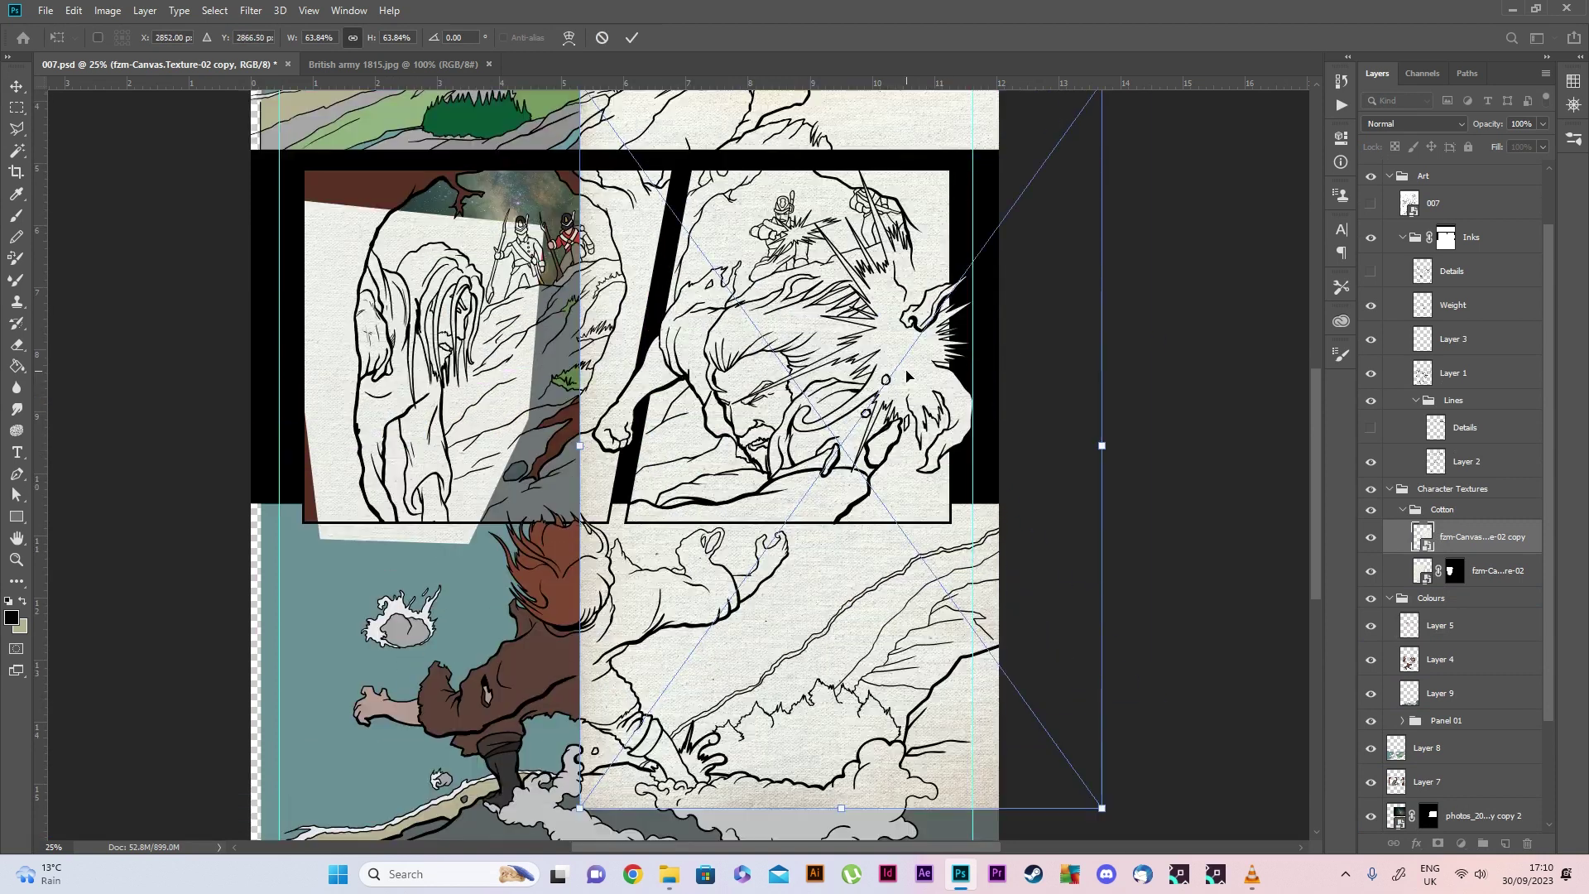
scroll(944, 463, down, 1)
key(Return)
Lasso roughly around the crouching man in the right middle panel and mask the texture copy to that outline
click(582, 358)
click(661, 222)
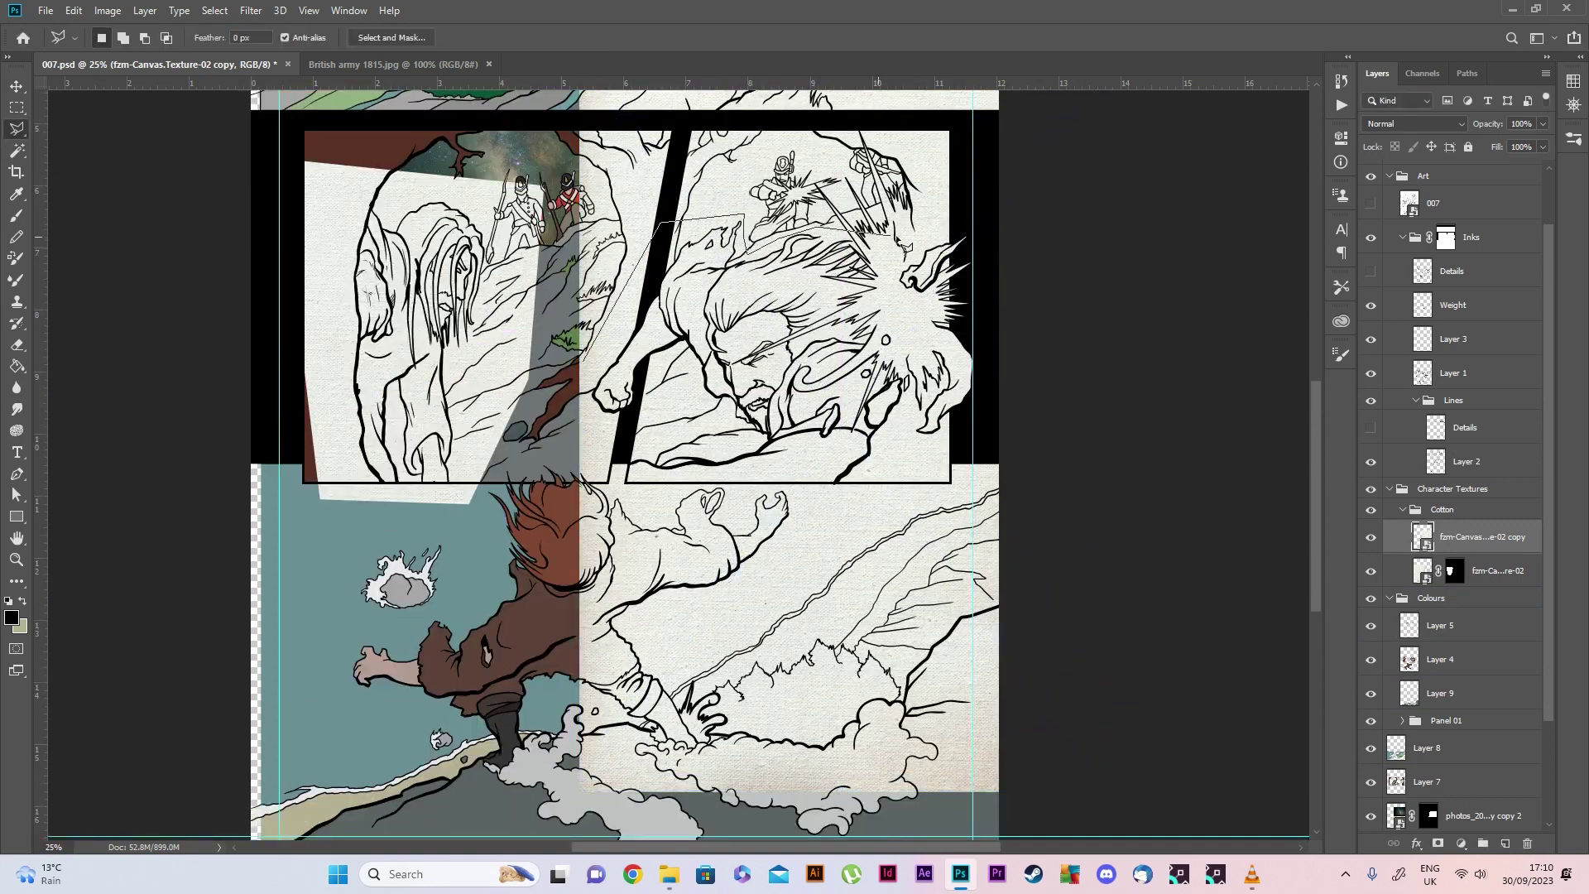
click(584, 364)
scroll(584, 364, up, 1)
click(1437, 843)
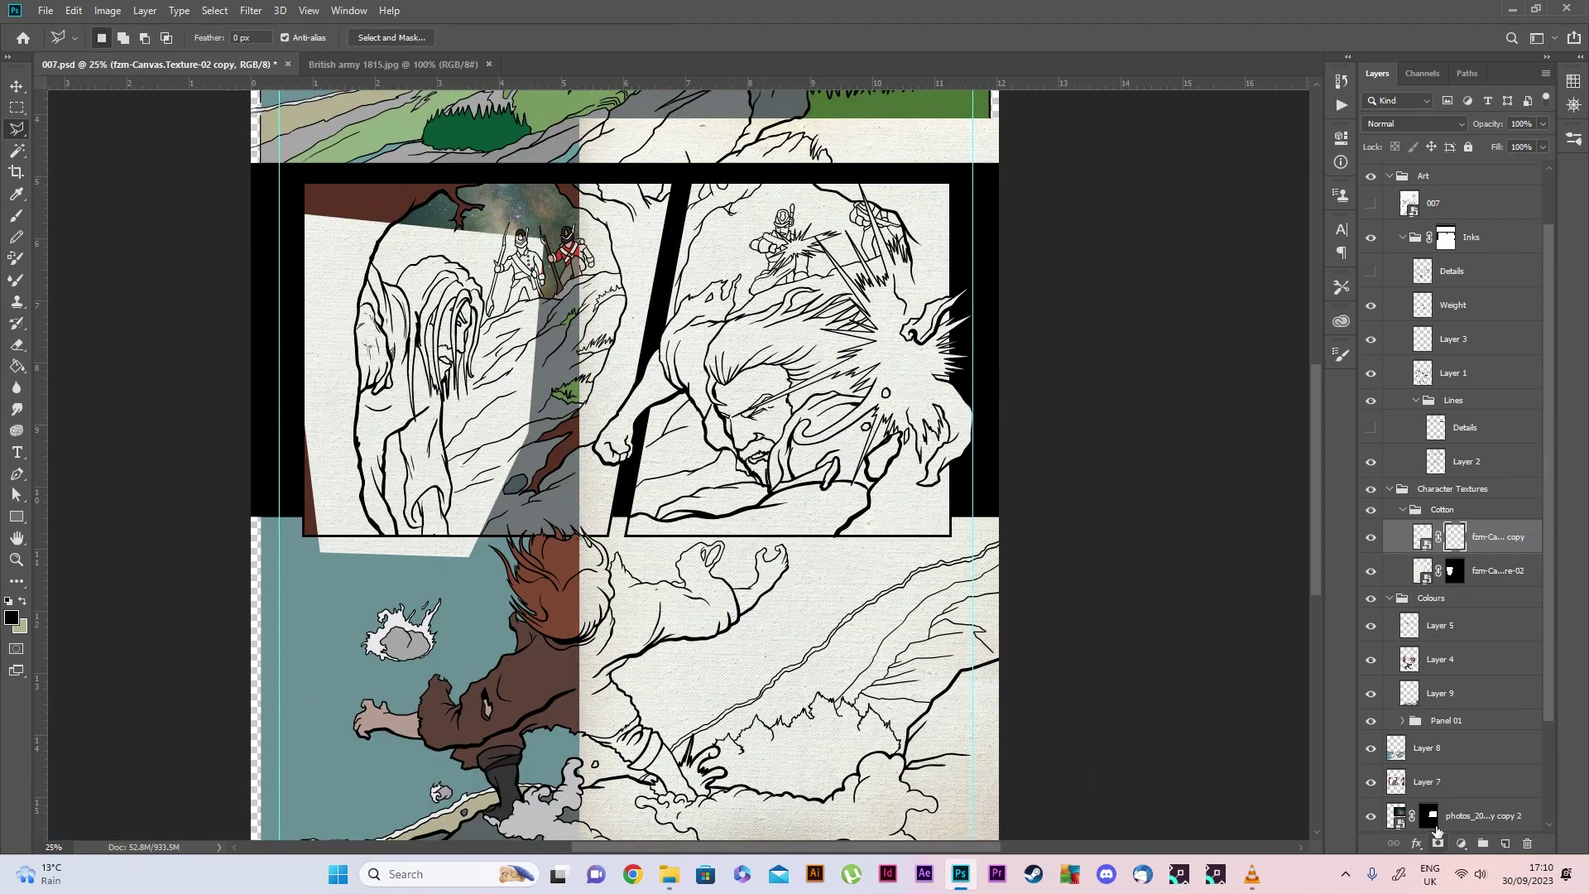
Lasso the area around the soldiers in the left middle panel and fill it black on the first texture's mask
click(469, 225)
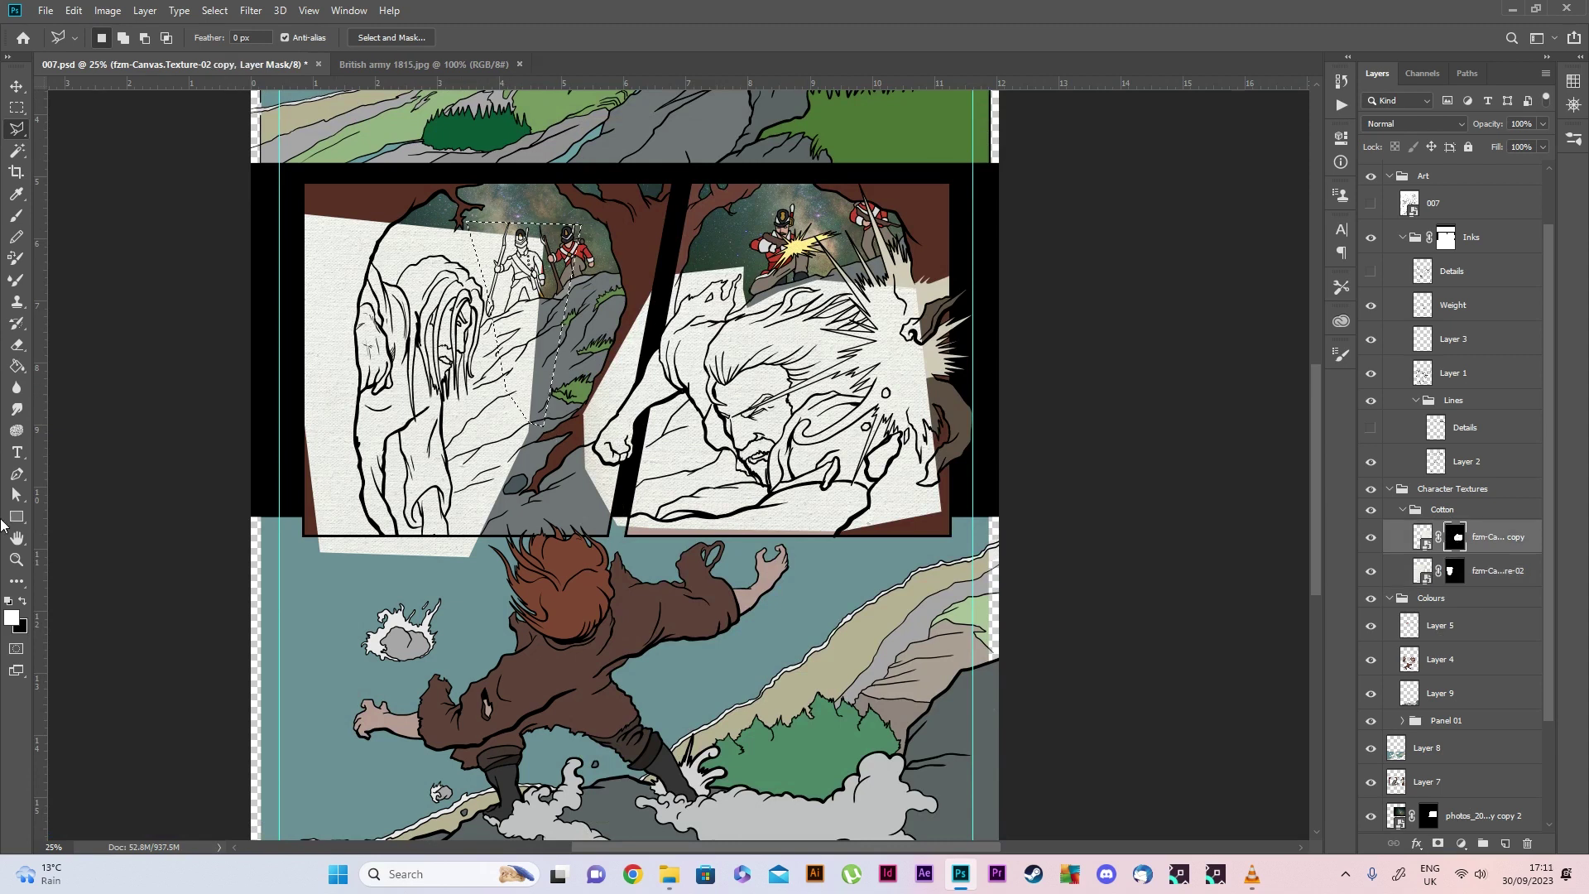
key(alt+bracketright)
key(x)
key(g)
click(1449, 580)
click(518, 286)
Duplicate the masked canvas texture copy again and delete the new duplicate's mask
scroll(518, 286, down, 2)
click(1487, 598)
drag(1488, 540, 1505, 843)
drag(1455, 538, 1526, 843)
Clear the selection, then shrink and move the unmasked texture over the leaping figure in the bottom panel
click(214, 10)
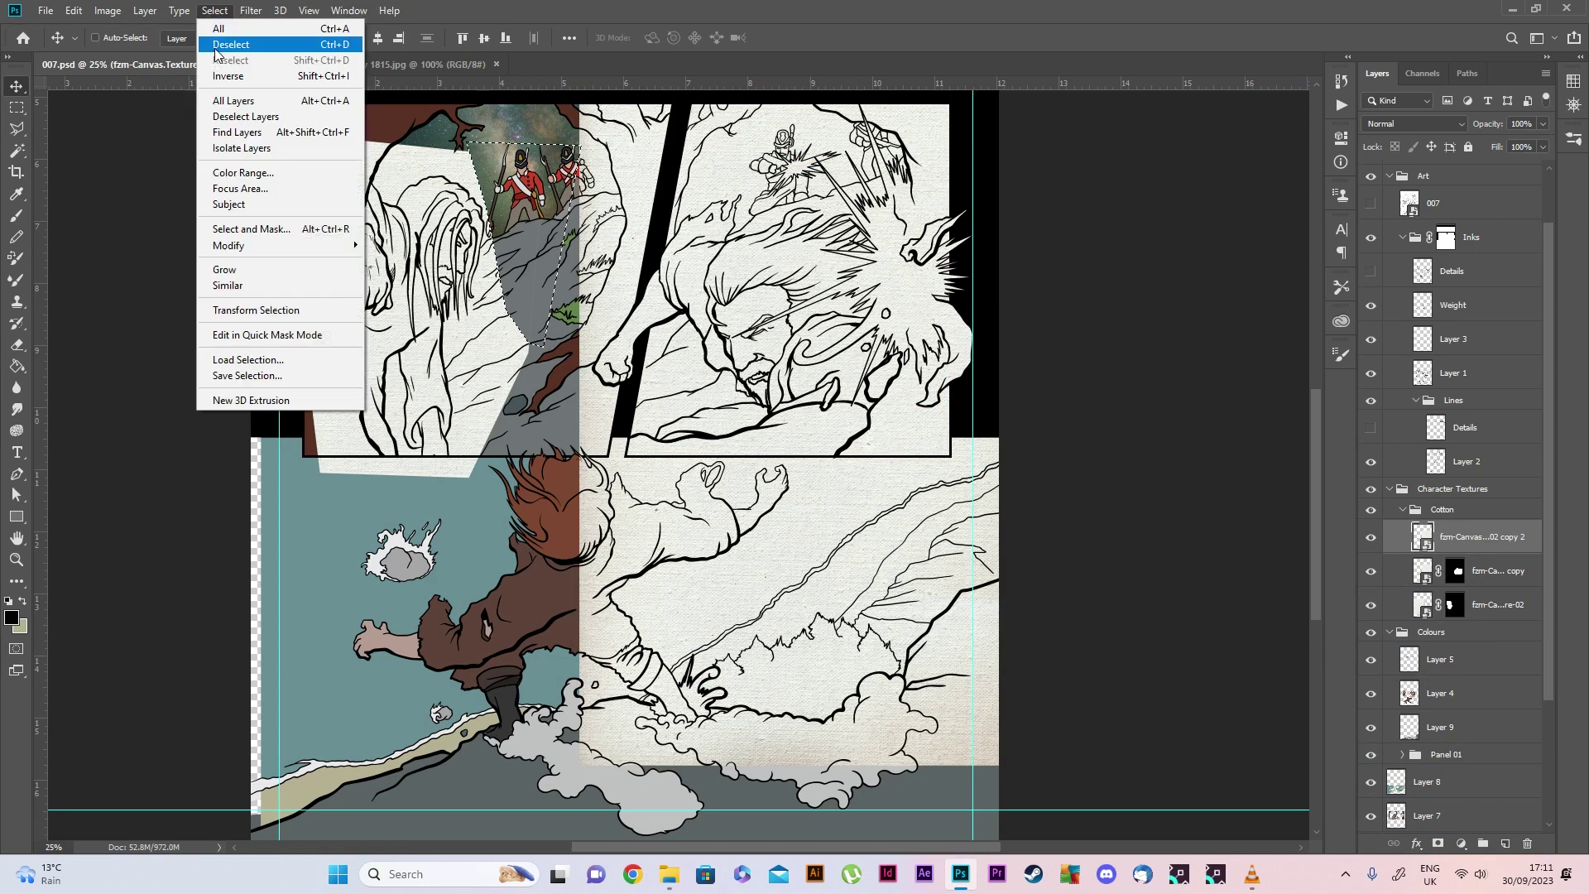
click(228, 42)
key(ctrl+t)
scroll(579, 414, down, 1)
mouse_move(731, 443)
mouse_down()
mouse_move(739, 471)
mouse_move(737, 446)
mouse_up()
key(Return)
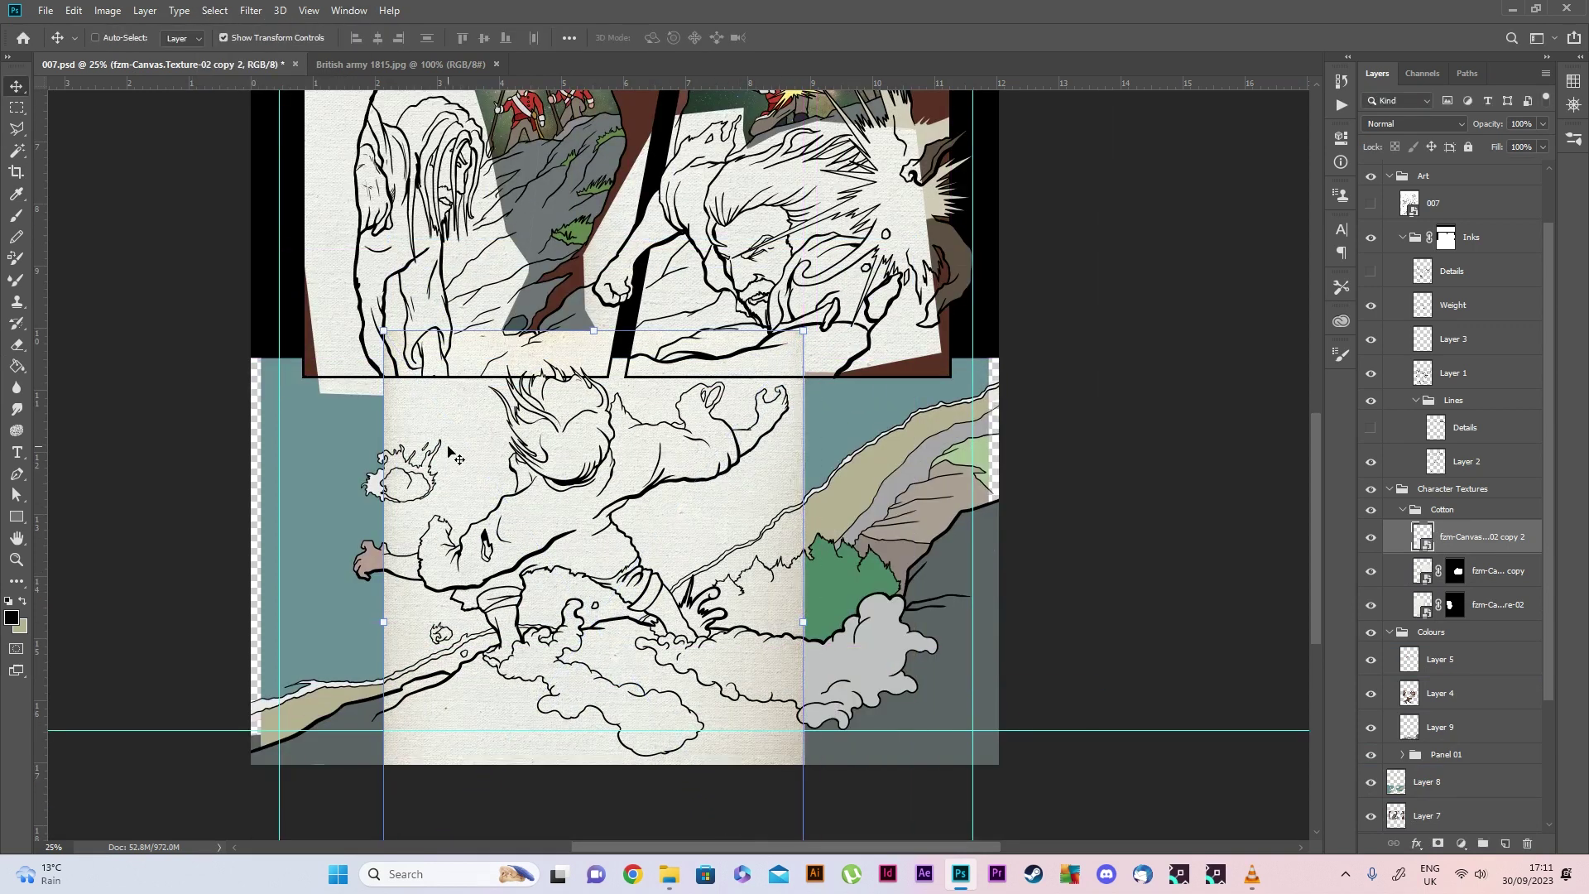
Warp the bottom panel's canvas texture so its upper edge and sides bend around the leaping figure
click(74, 10)
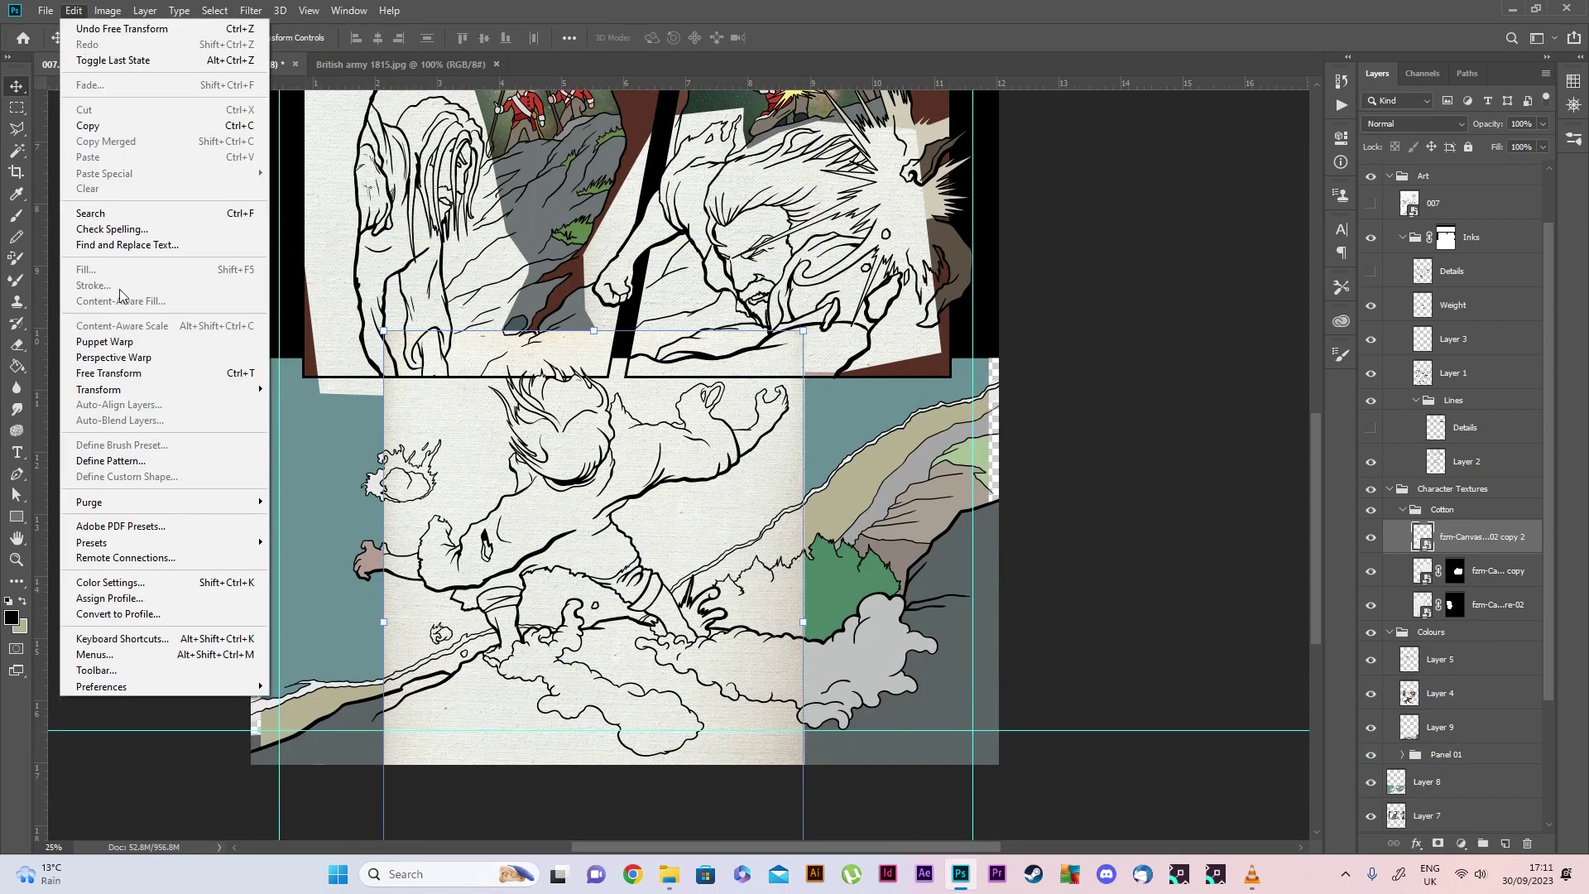
mouse_move(207, 389)
click(298, 493)
drag(621, 475, 394, 448)
drag(463, 496, 472, 503)
key(Return)
key(l)
click(359, 513)
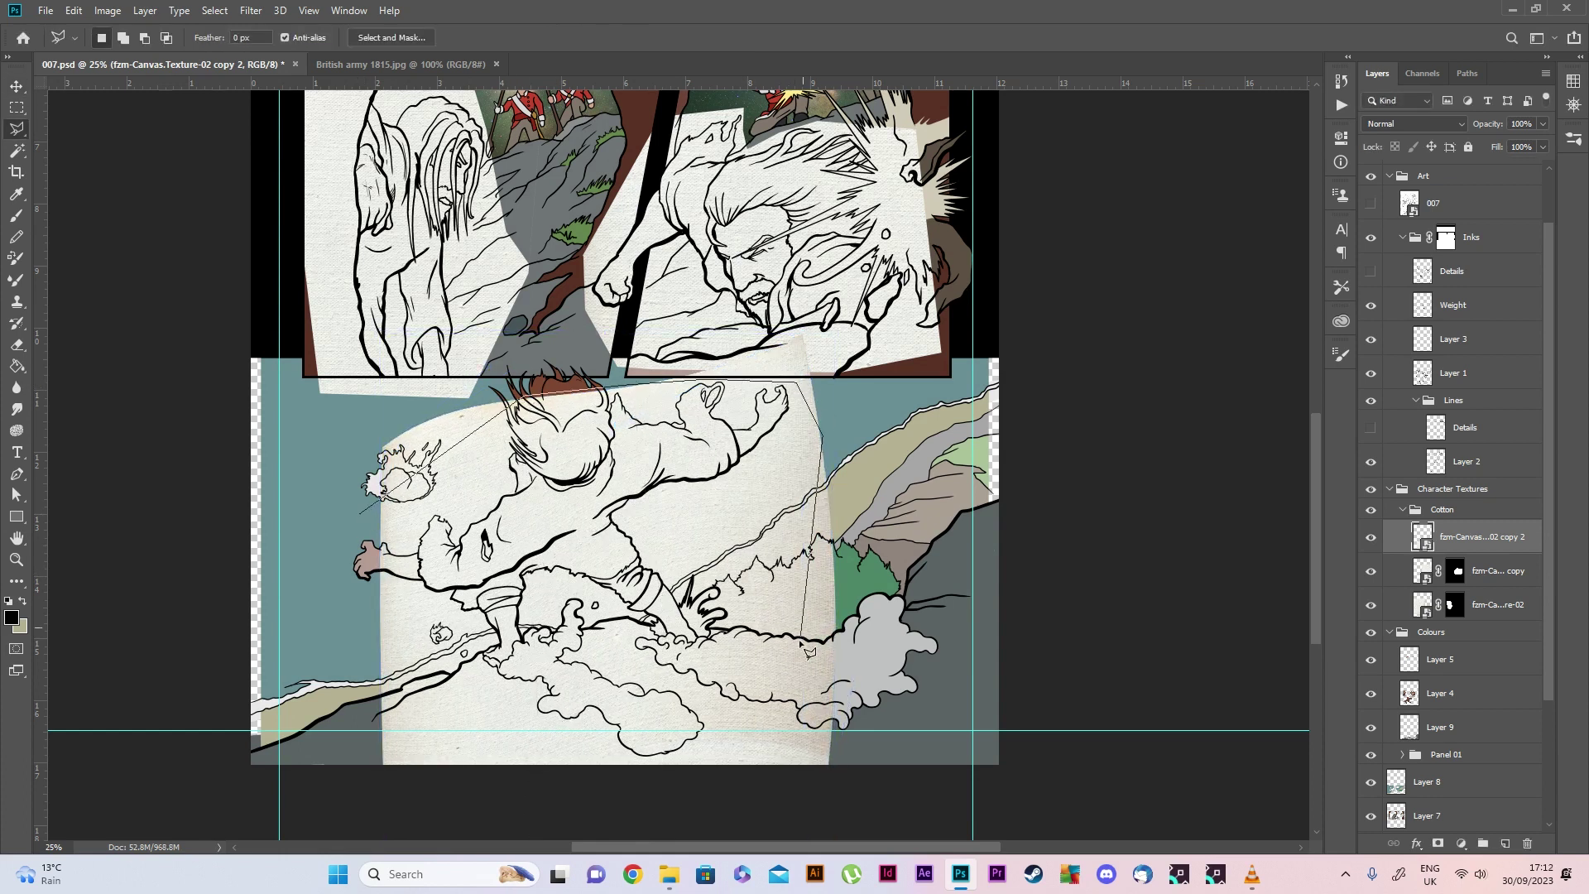
click(215, 10)
click(240, 41)
Enlarge the warped canvas texture and reposition it to cover the whole leaping figure, including the outstretched hand
key(ctrl+t)
drag(894, 288, 1055, 157)
drag(820, 431, 712, 540)
Lasso roughly around the leaping figure in the bottom panel and mask the warped texture to that outline
click(17, 128)
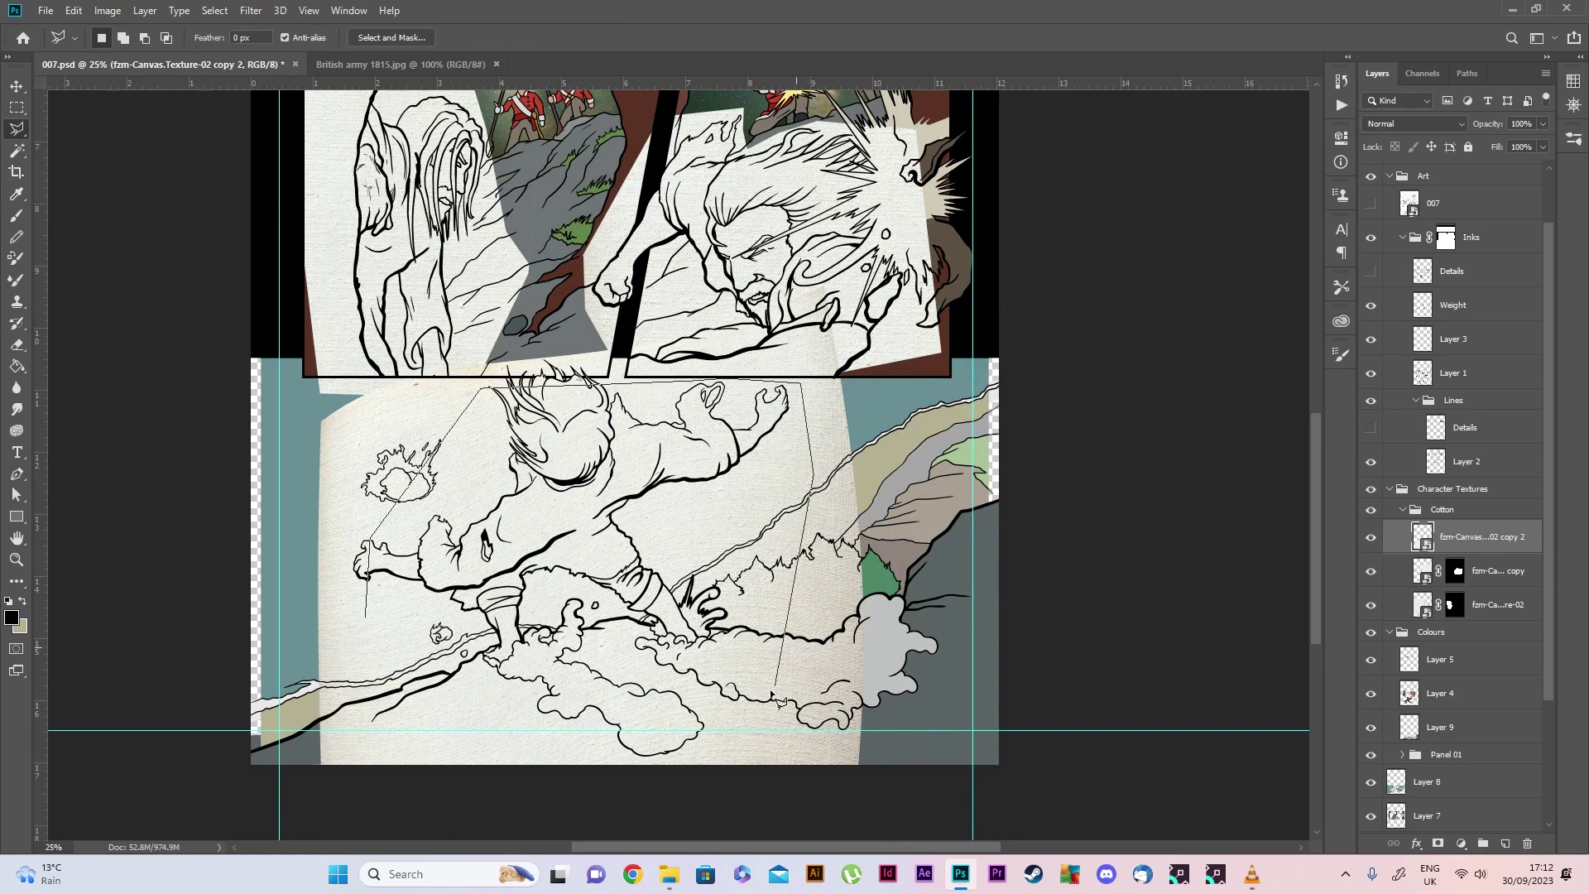
click(364, 619)
click(1438, 844)
Hide the Cotton texture group to expose the flat colours beneath it
scroll(737, 683, up, 3)
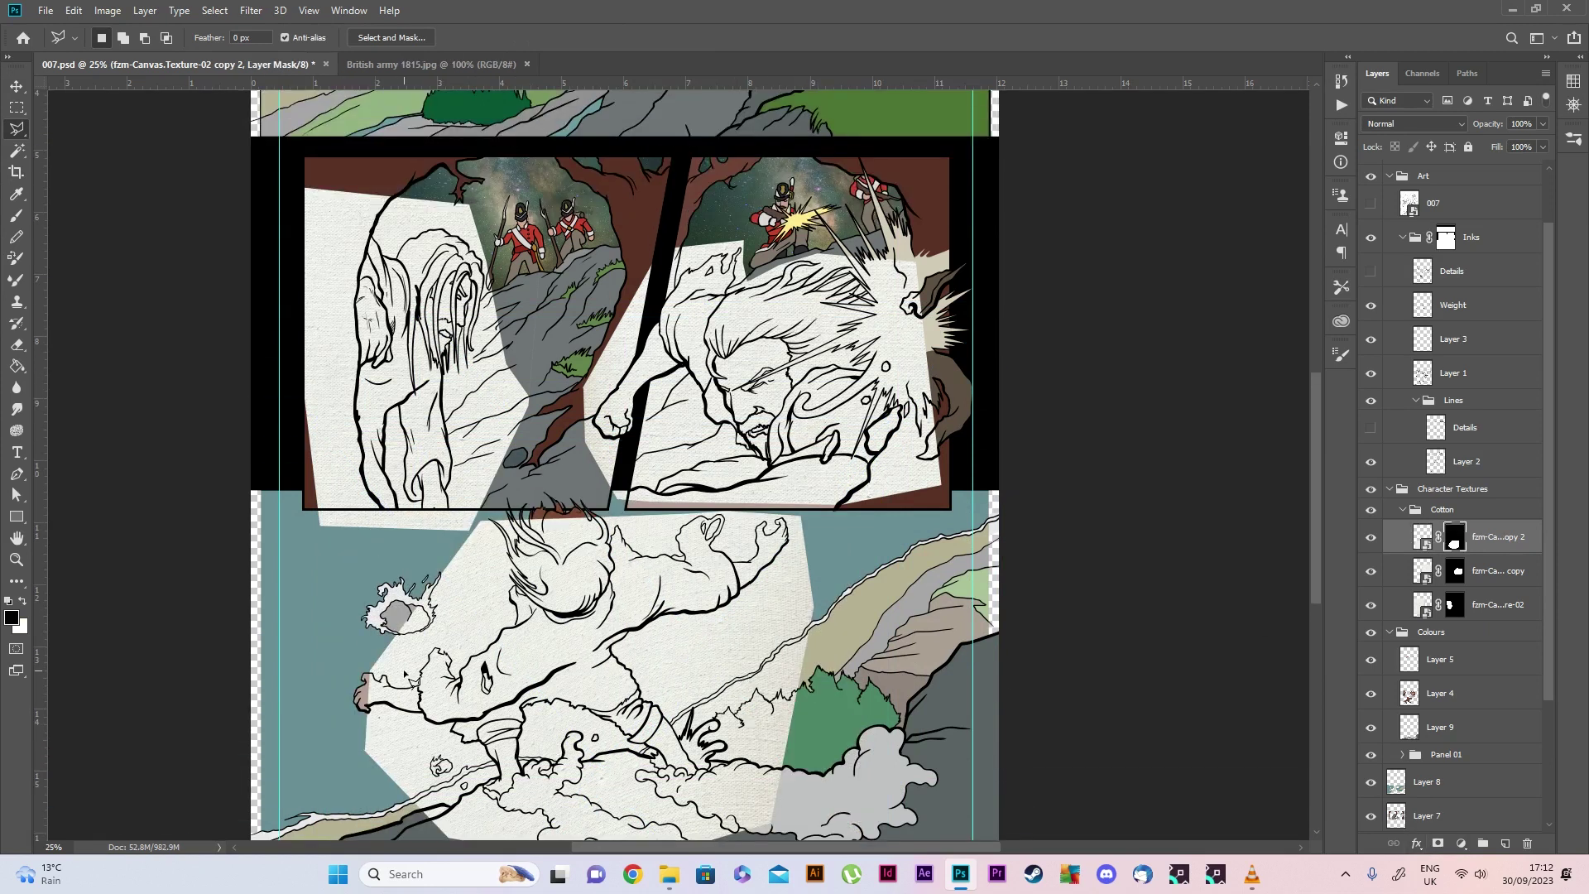
scroll(603, 302, up, 2)
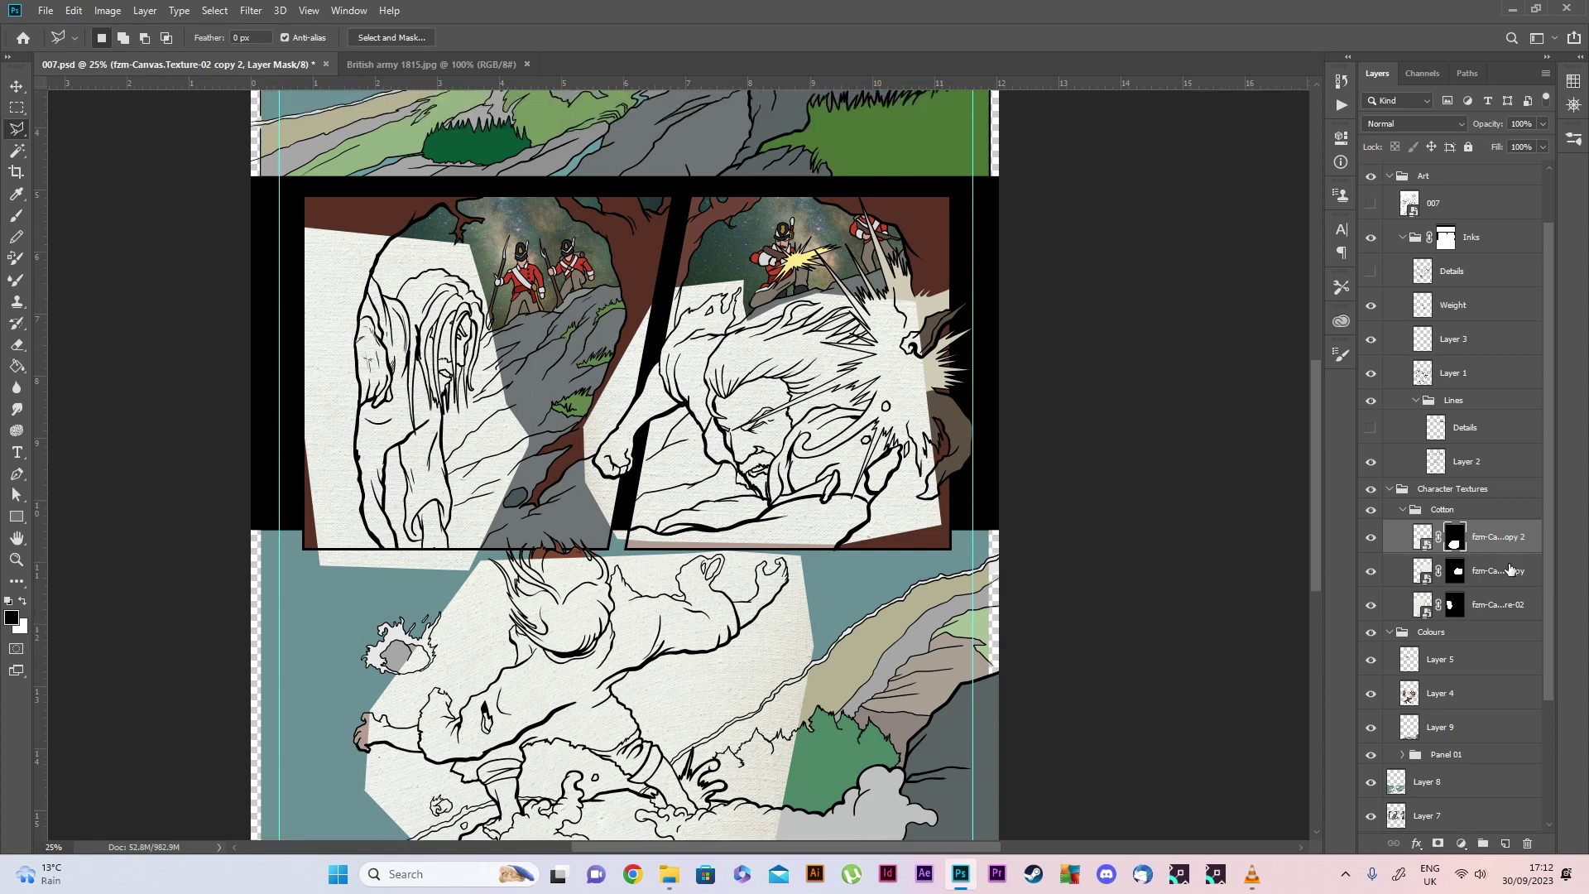
click(17, 559)
click(630, 522)
scroll(722, 326, up, 3)
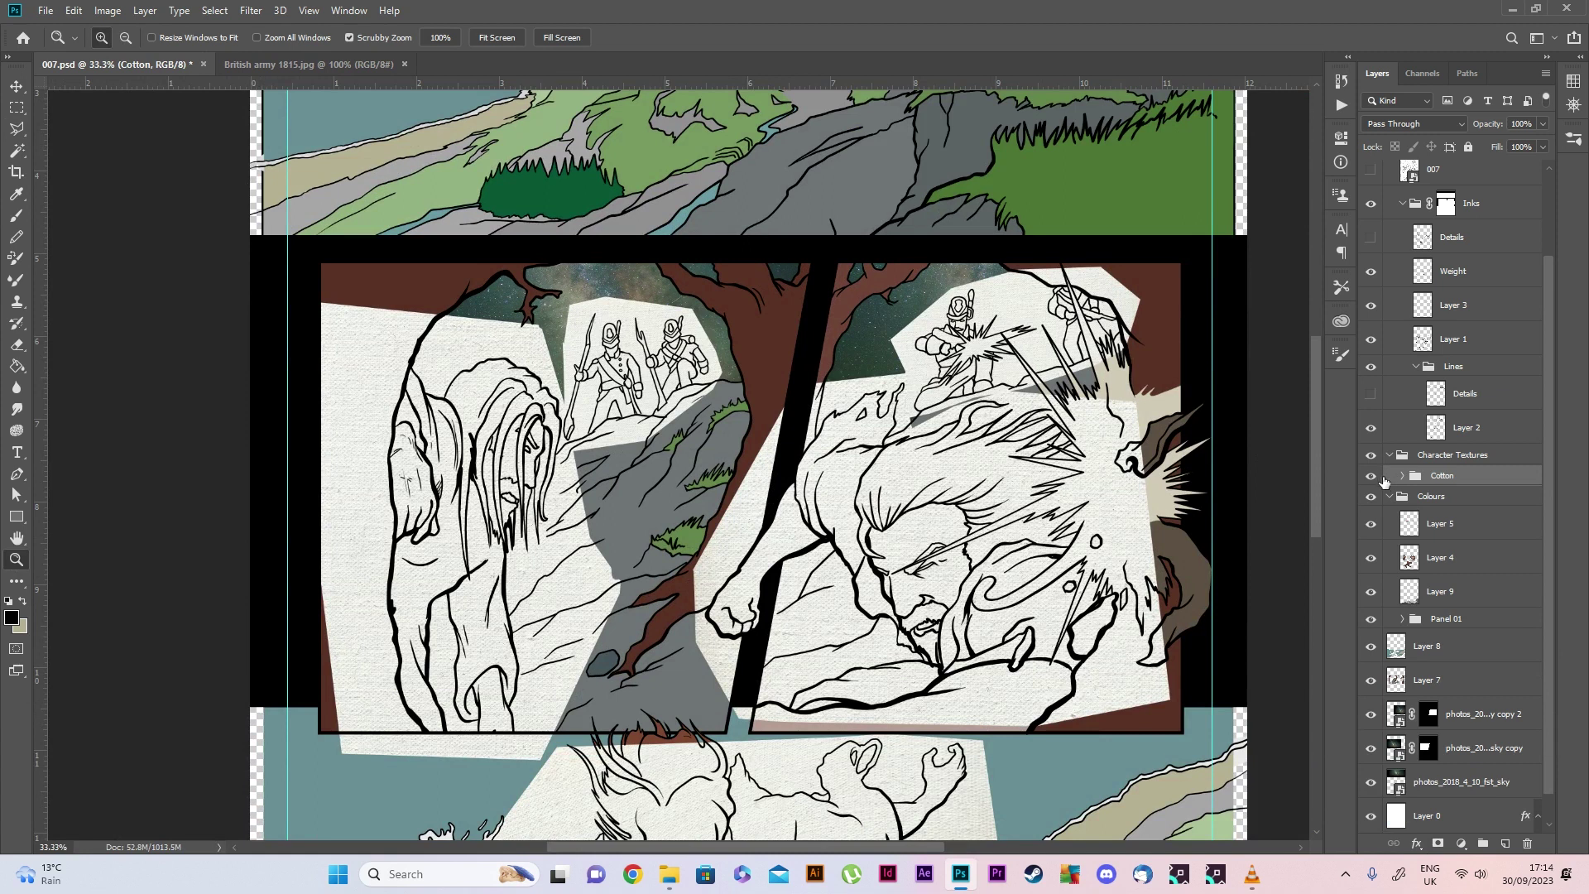
click(1372, 477)
Select the man's brown clothing areas in the two middle panels on Layer 4 with the Magic Wand
click(1442, 560)
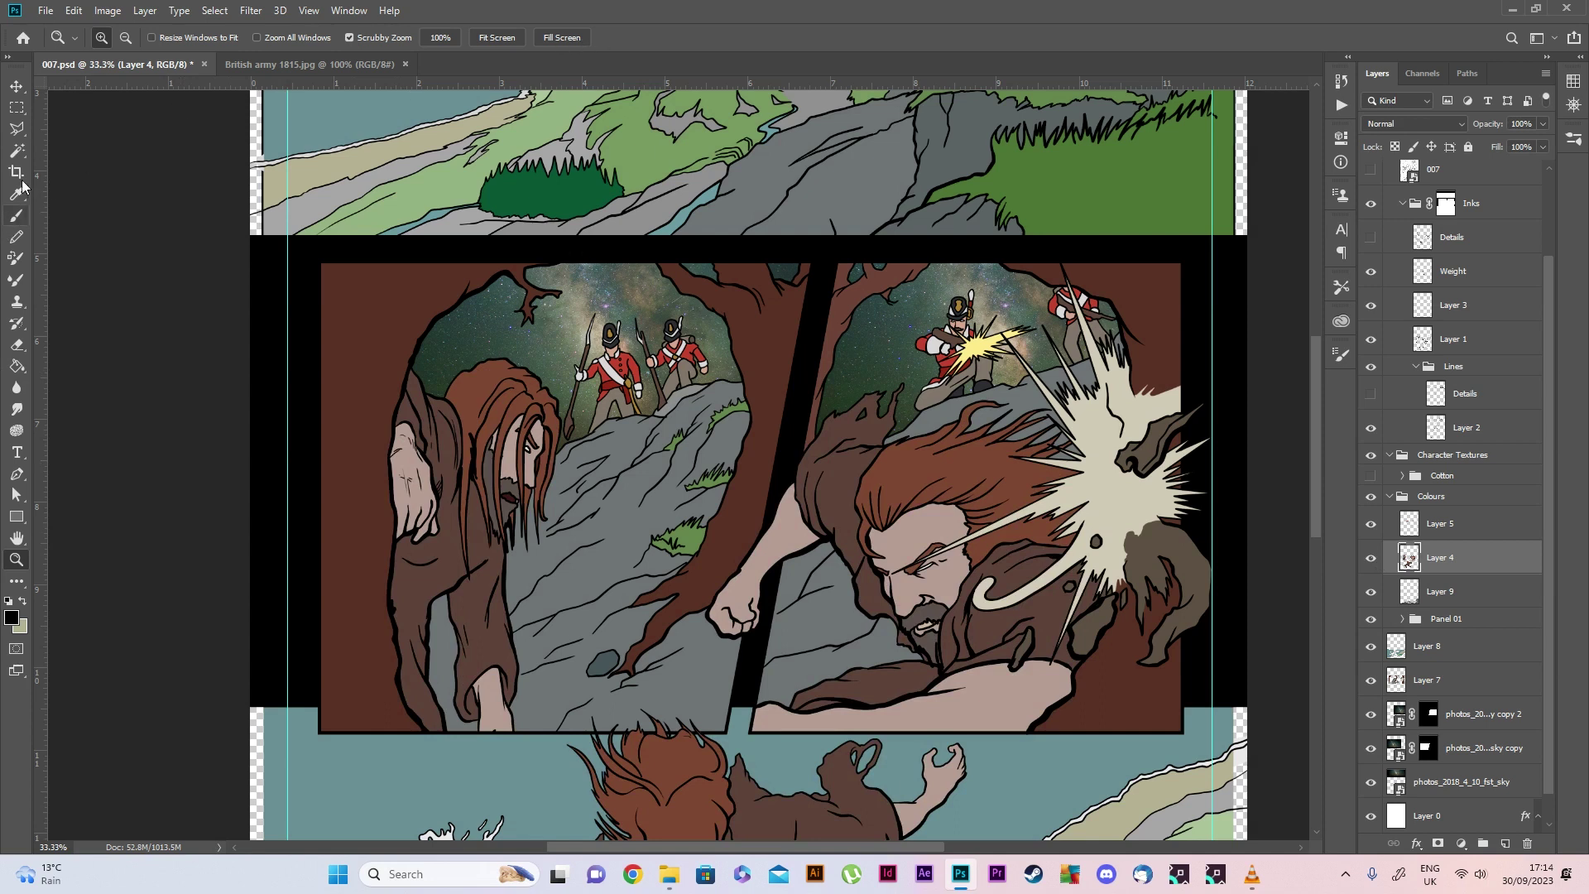
click(29, 154)
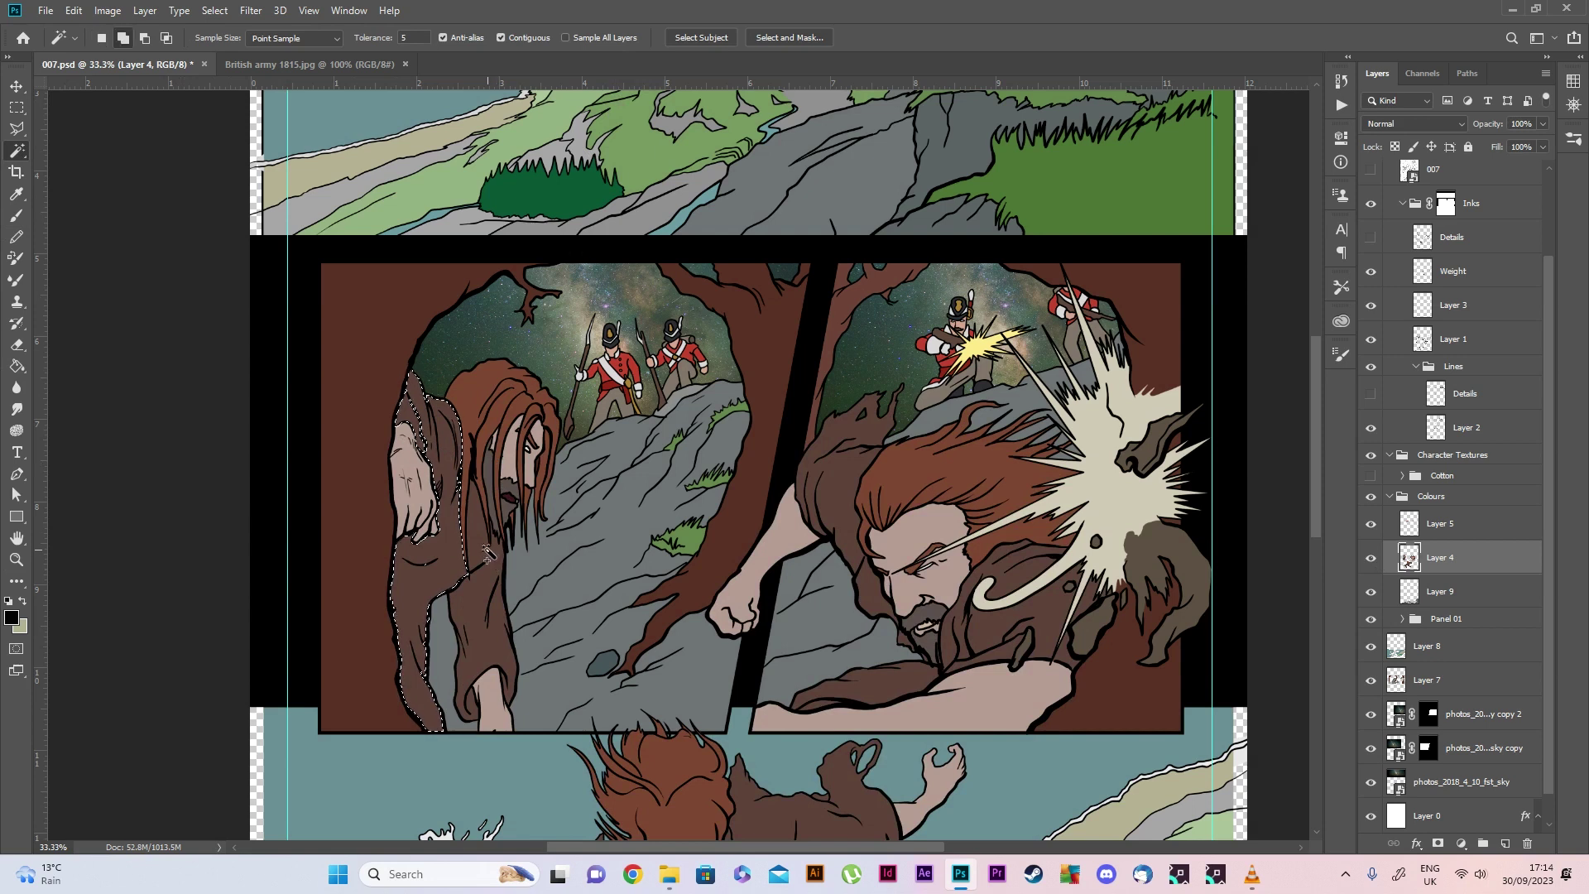
scroll(911, 586, down, 2)
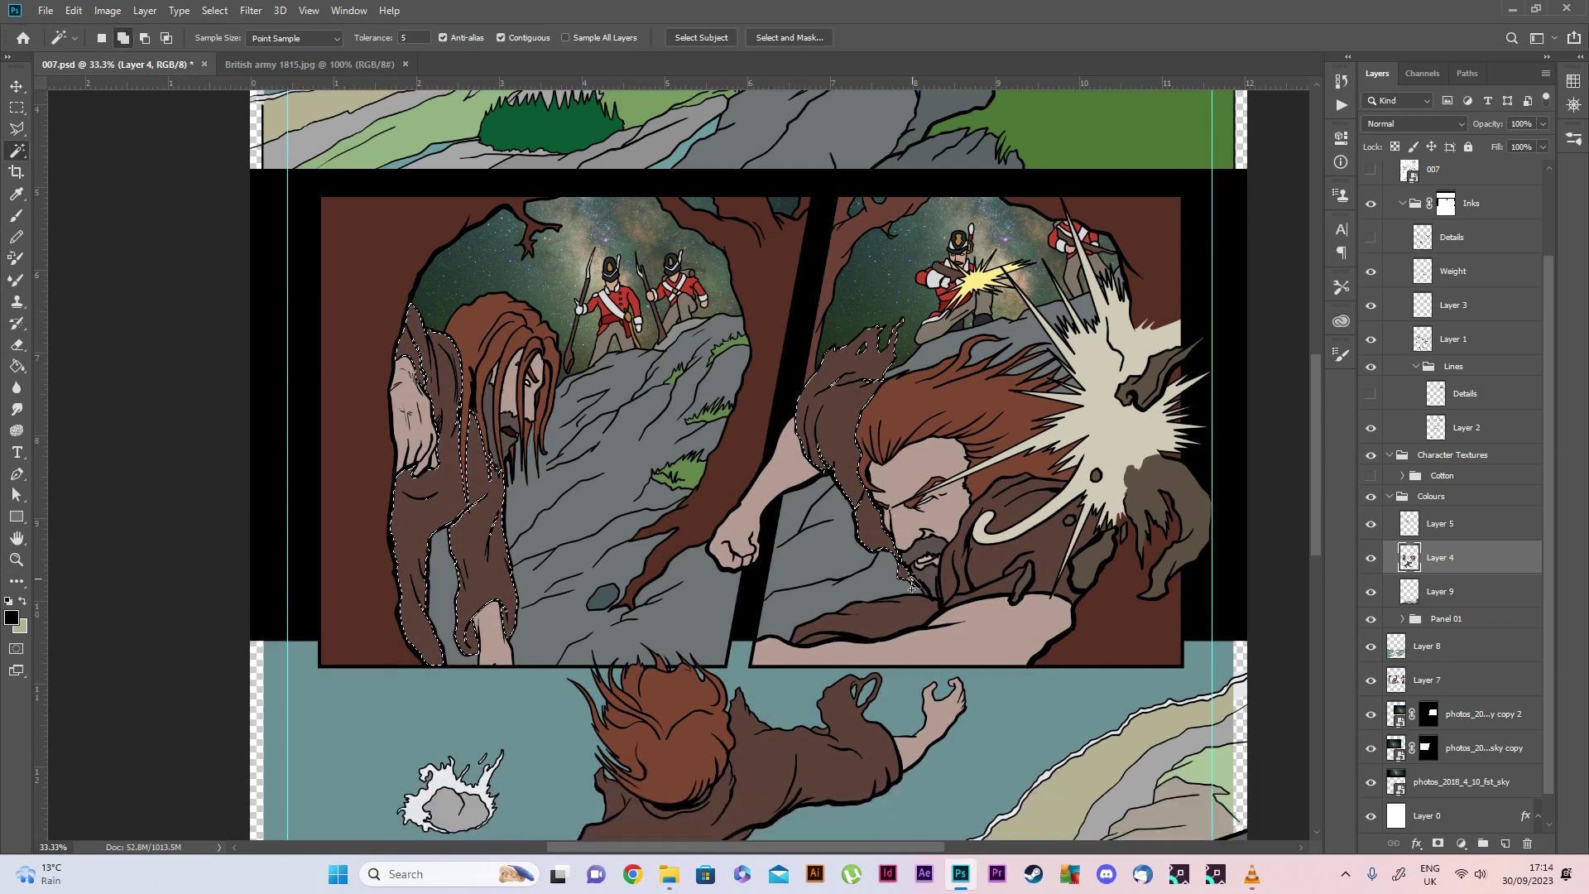
scroll(988, 561, down, 1)
shift+click(1072, 517)
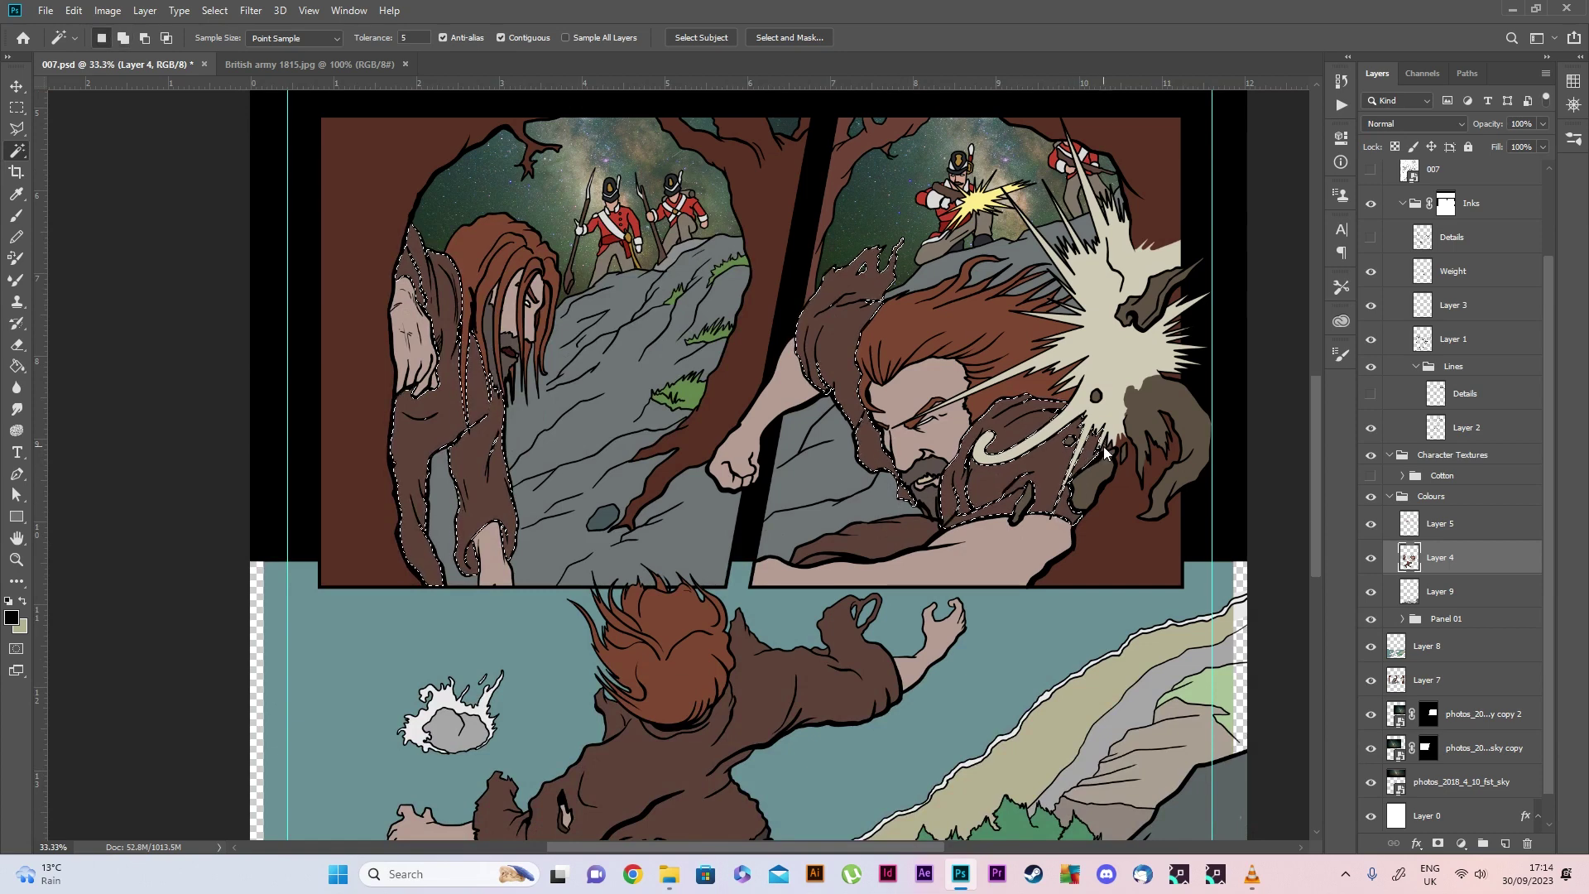
Add the soldiers' uniform areas in both middle panels to the selection using Layer 5
scroll(686, 418, up, 2)
key(alt+bracketright)
scroll(686, 418, up, 1)
drag(516, 554, 27, 567)
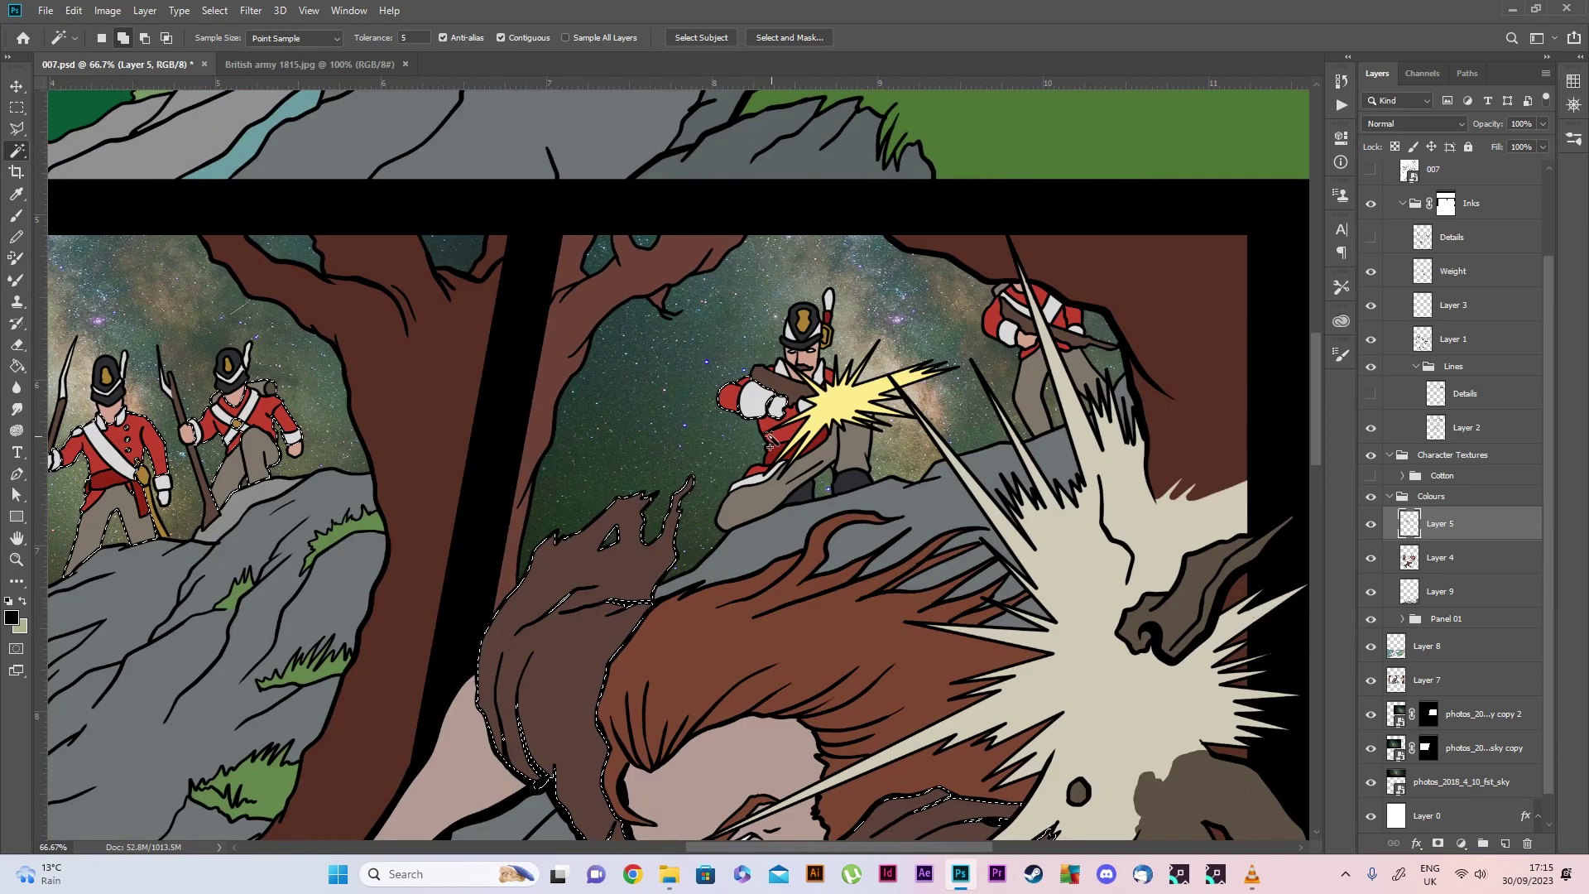
click(16, 560)
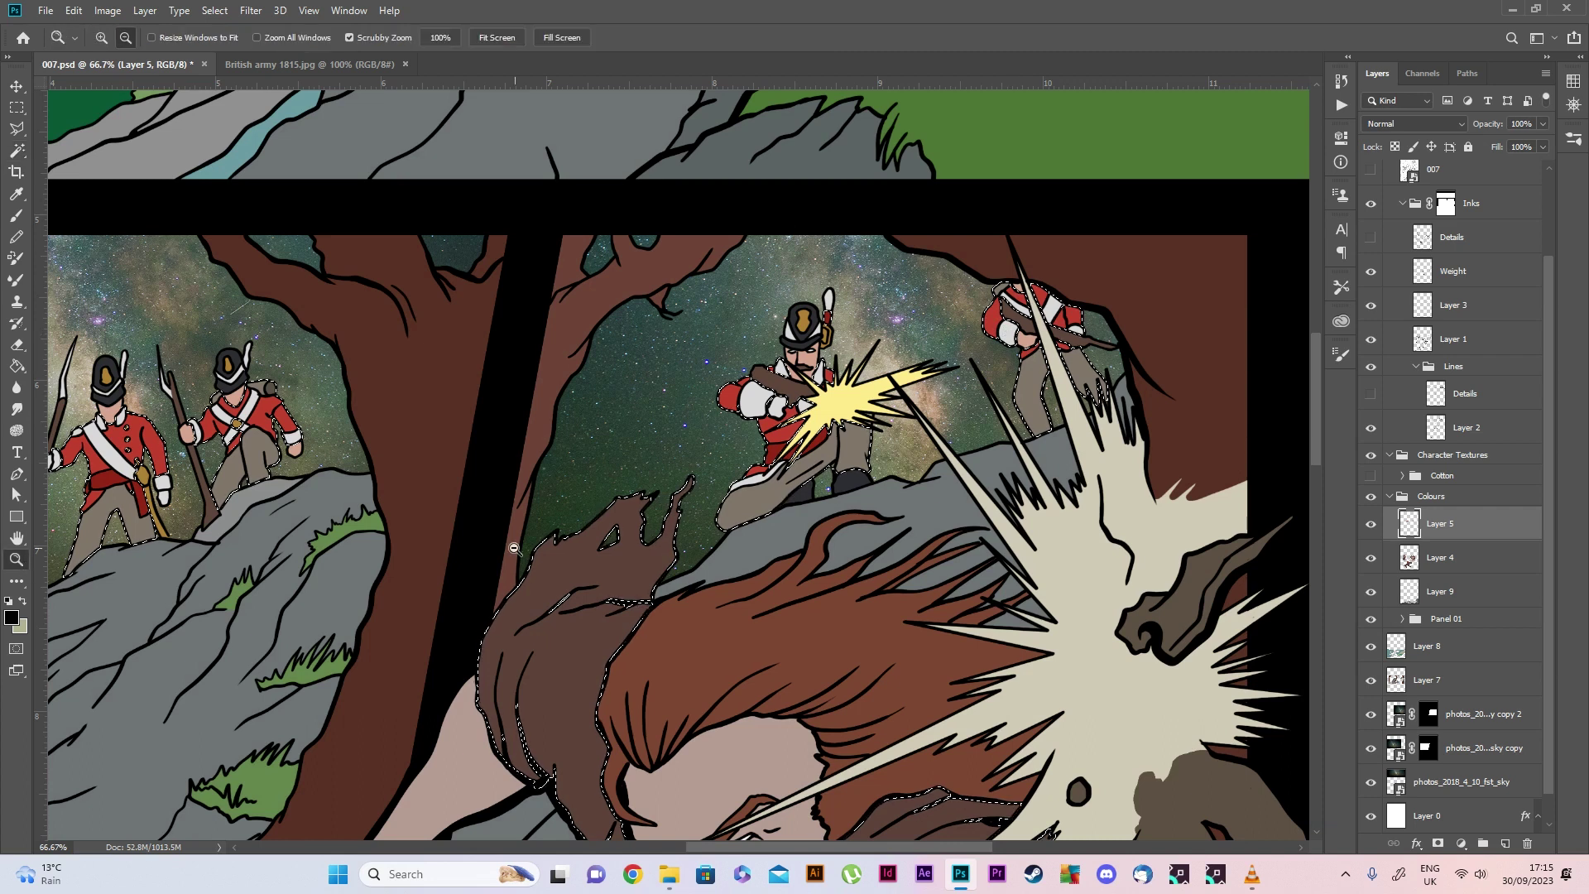
scroll(515, 542, down, 4)
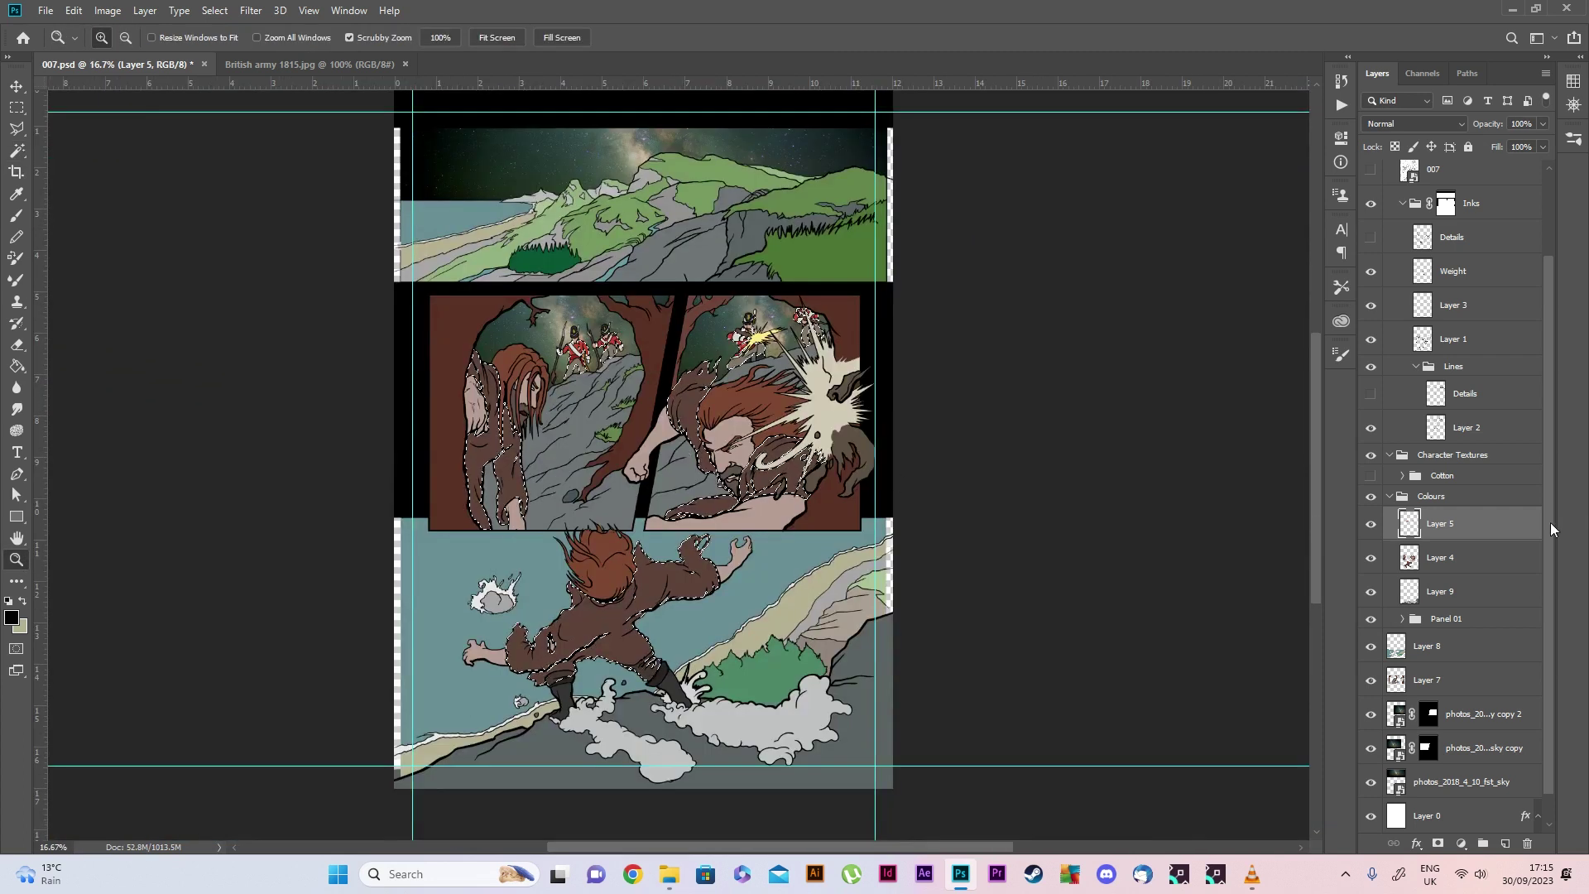
Show the Cotton group again and mask it to the selected clothing areas
scroll(1551, 523, up, 1)
click(1441, 517)
click(1371, 517)
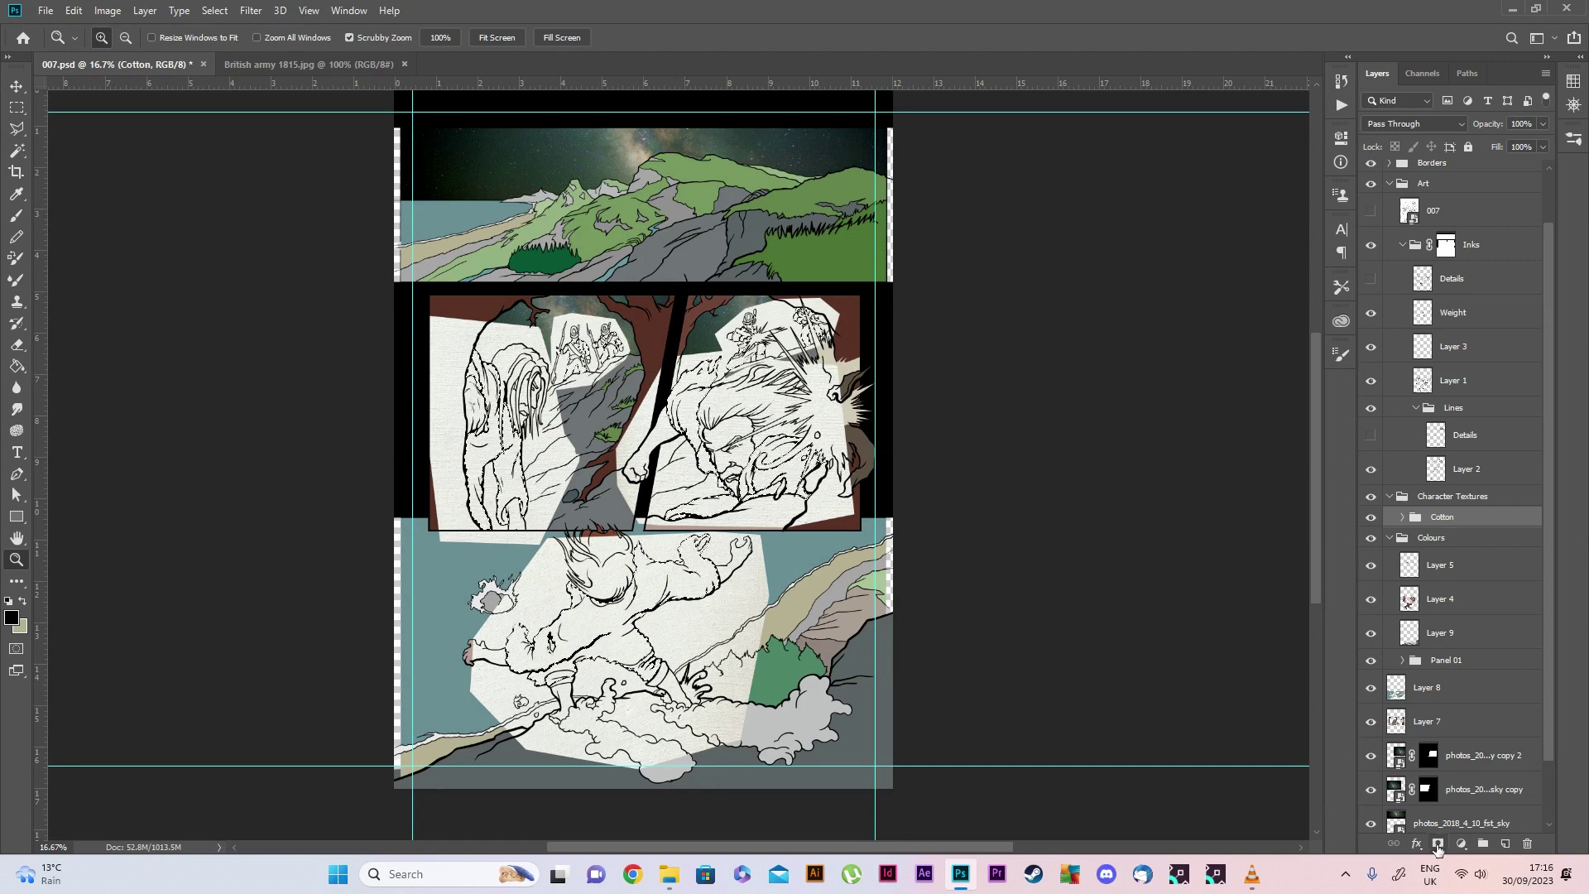
click(1438, 843)
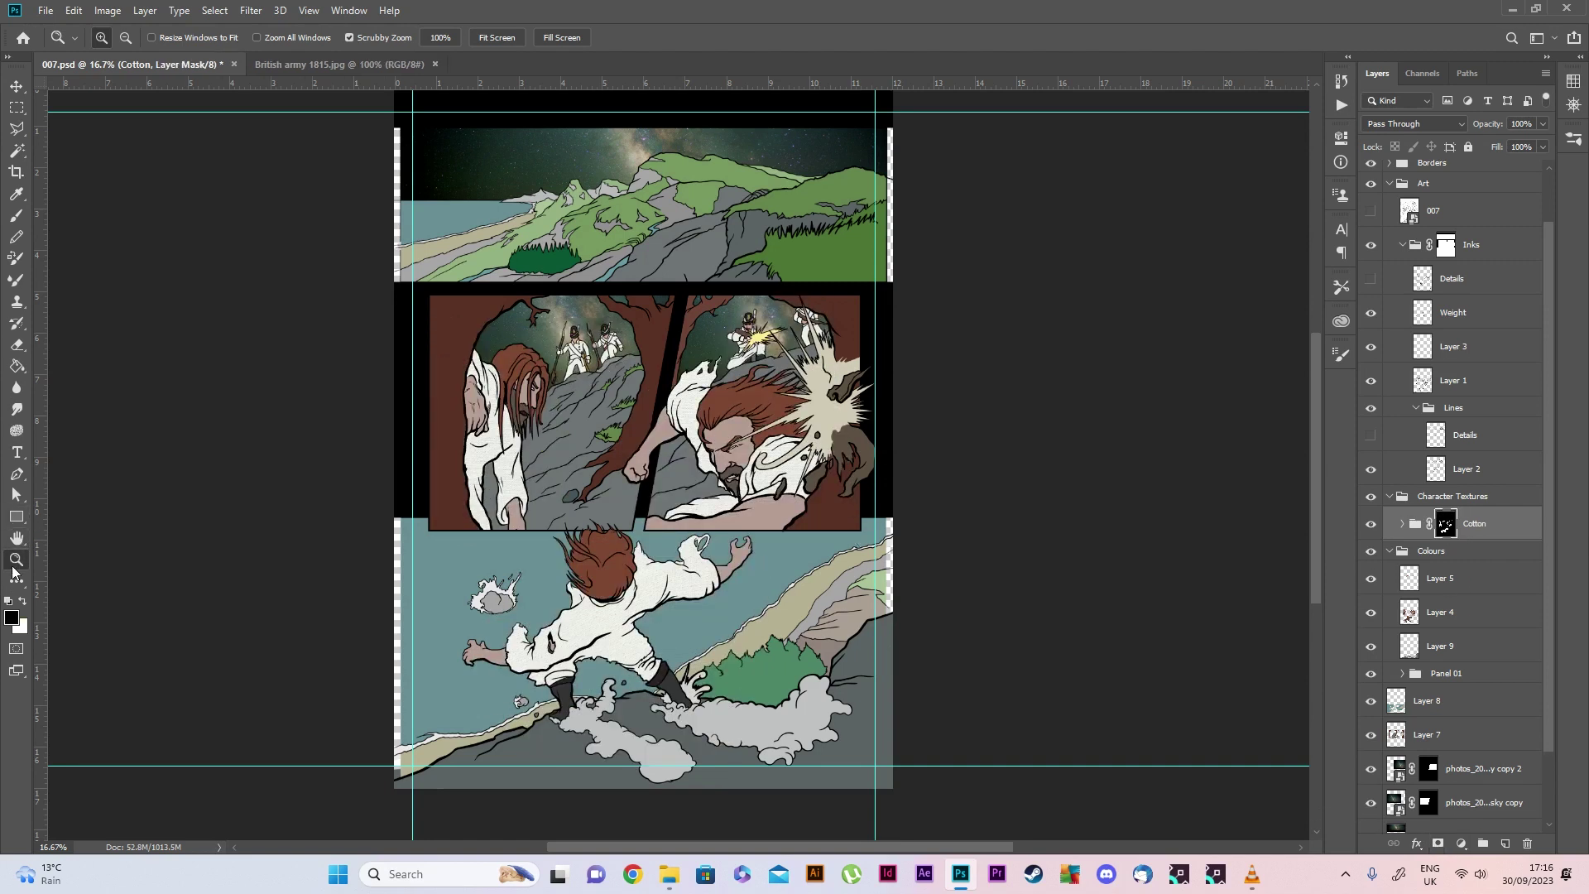
Set the masked Cotton group's blend mode to Color Burn so the flat clothing colours show through
click(428, 493)
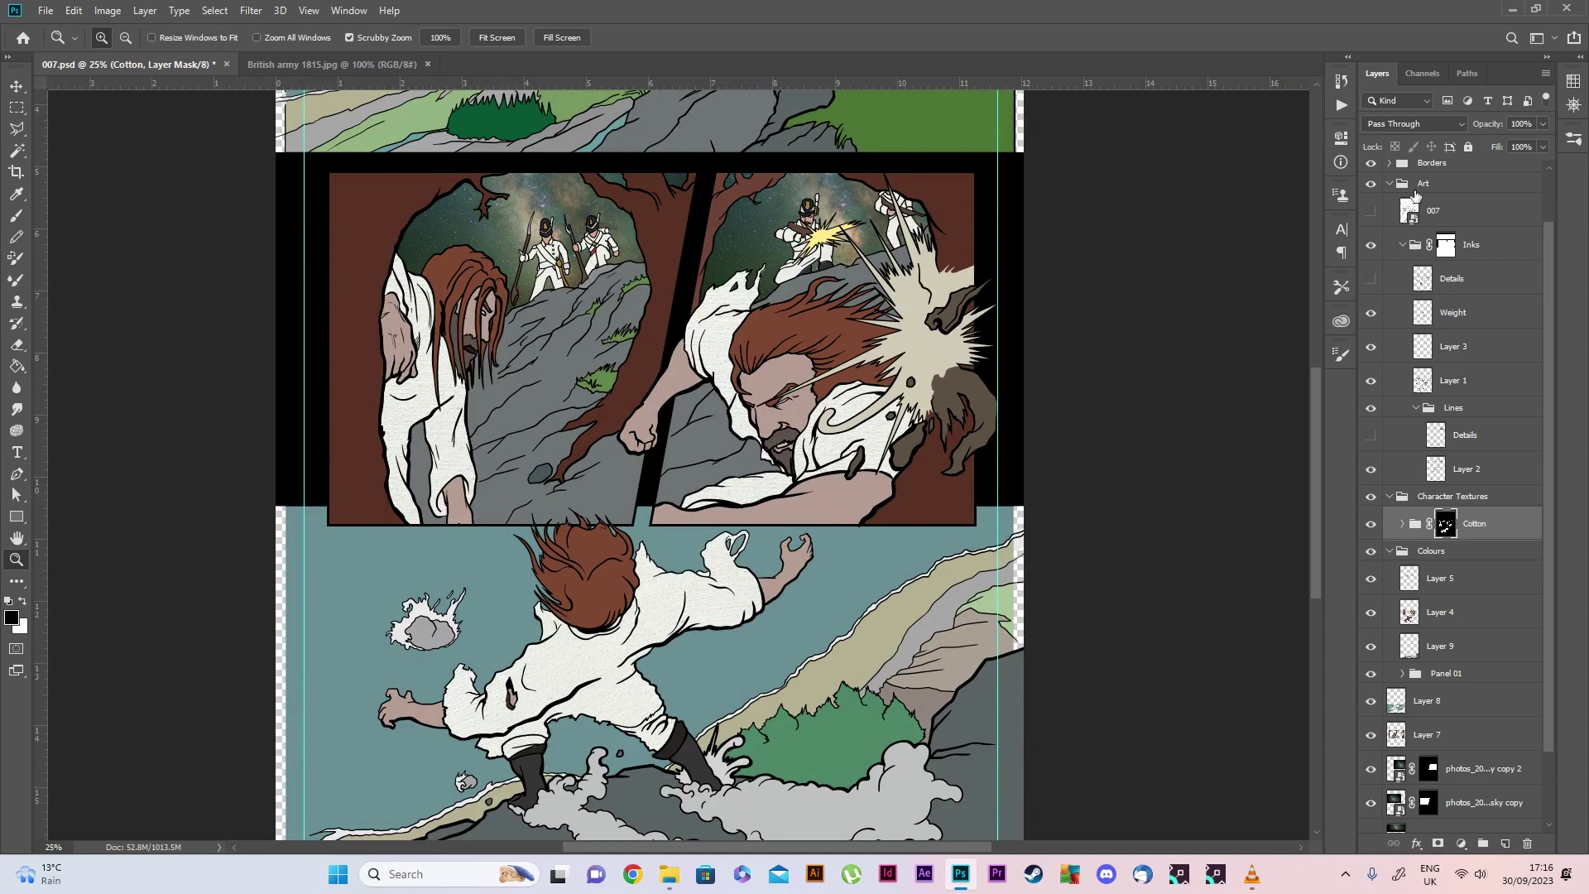
click(1412, 124)
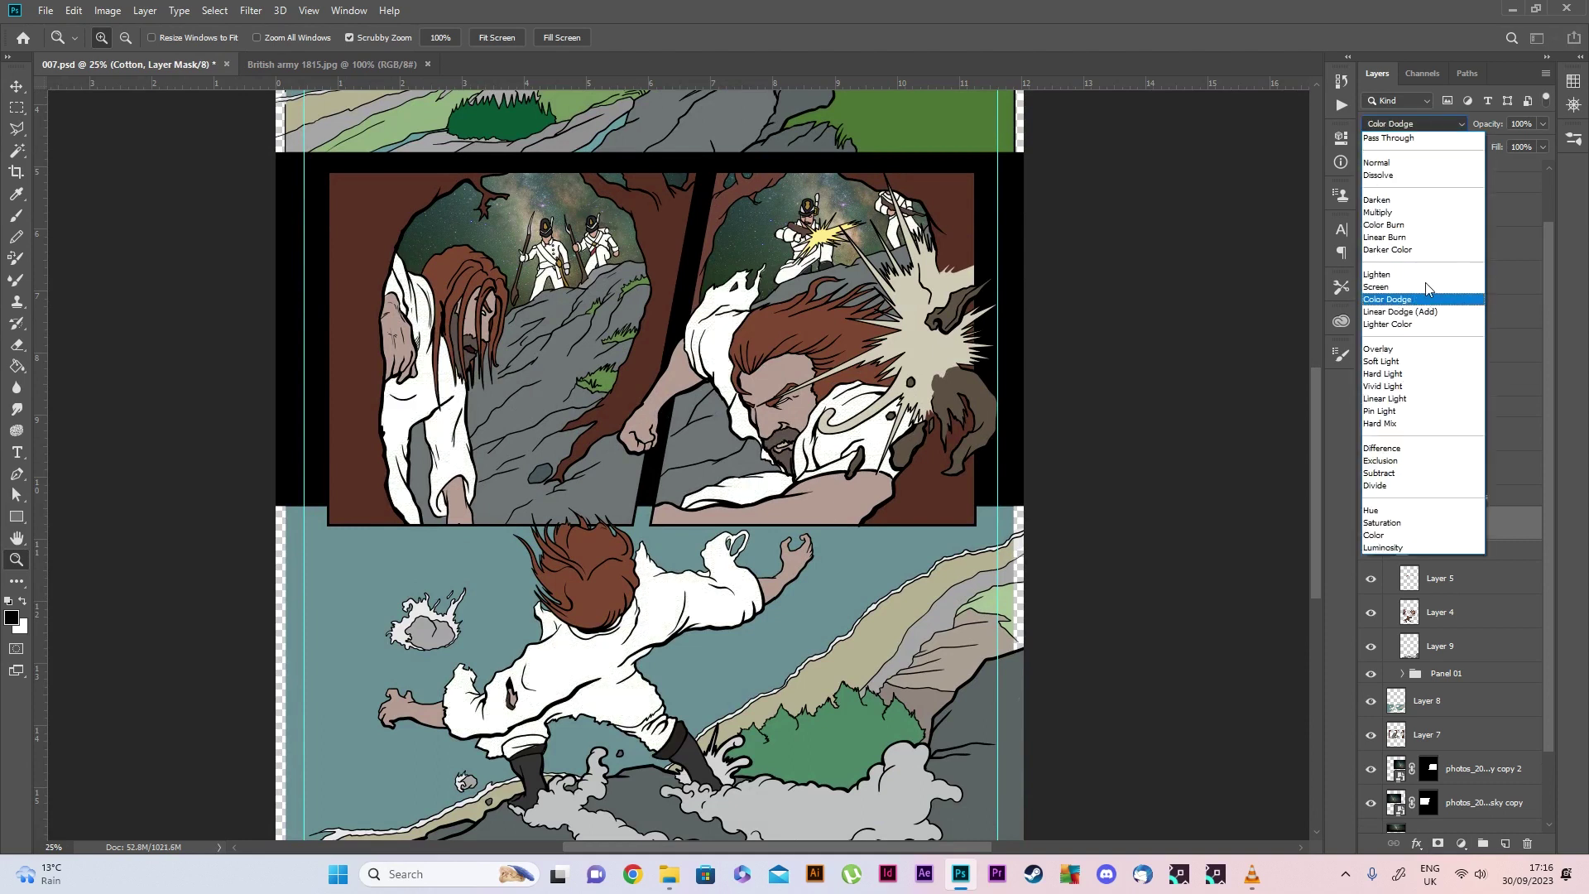
click(1419, 226)
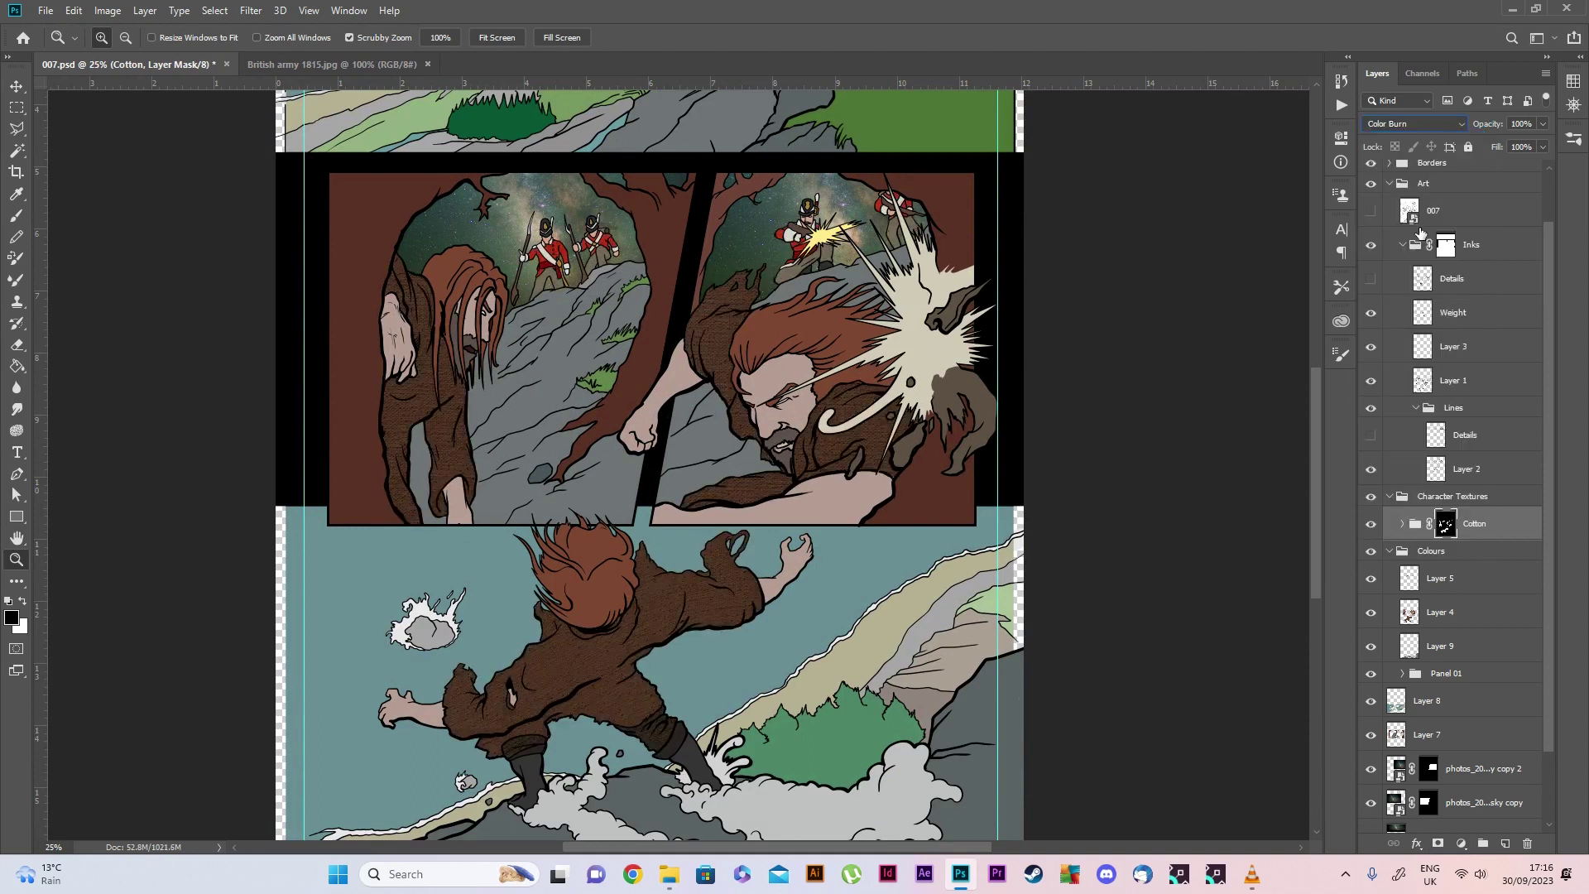
drag(734, 237, 382, 372)
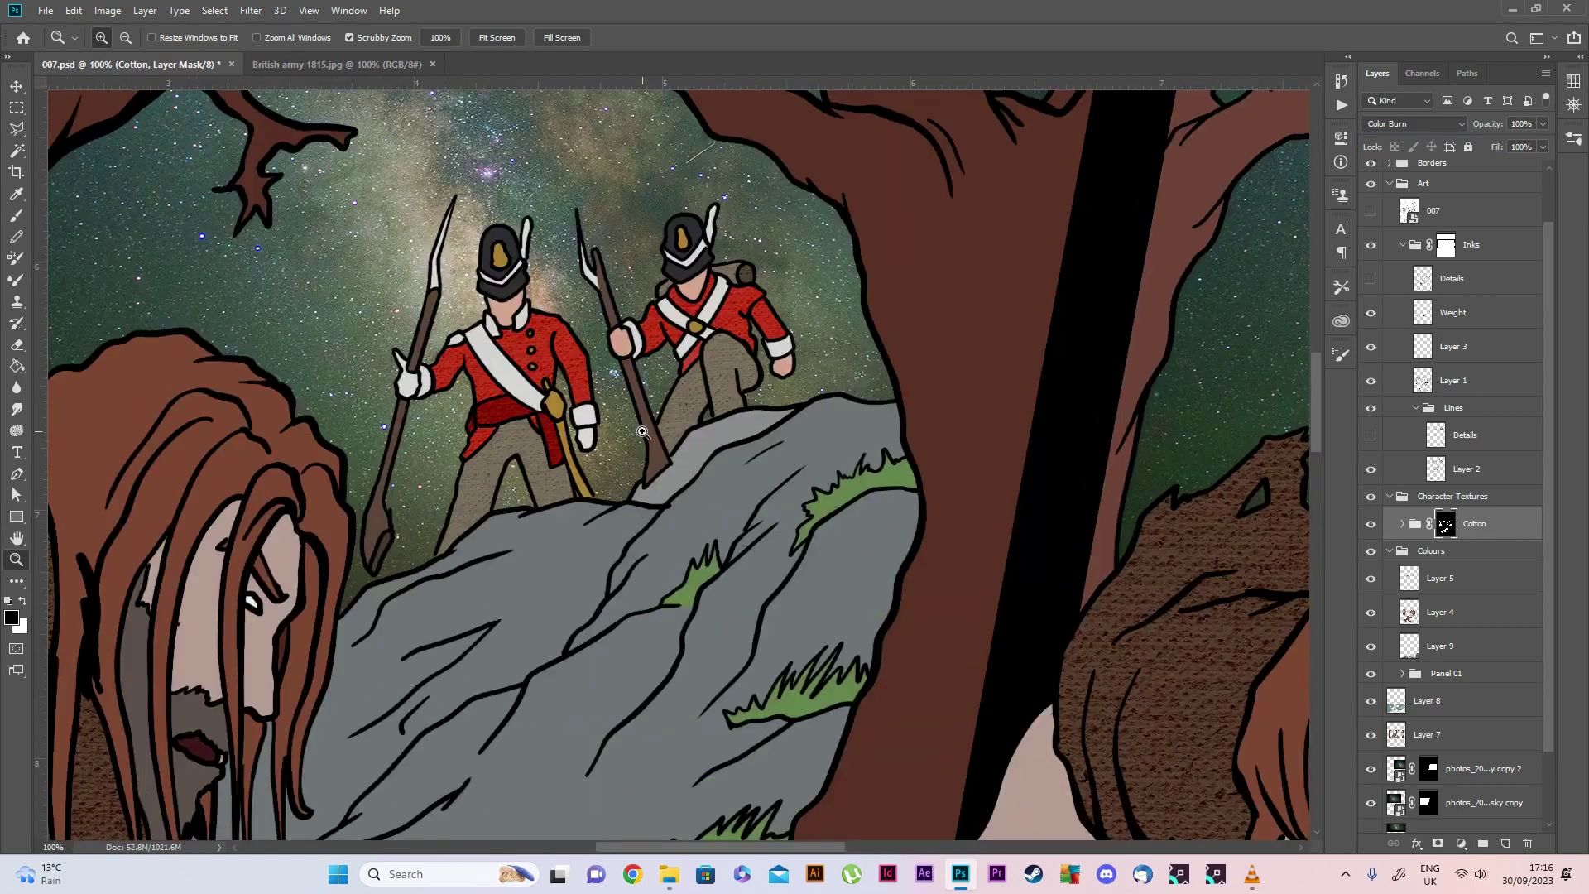
Duplicate the Cotton group directly above the original and set the copy's blend mode to Multiply
alt+click(548, 428)
drag(1492, 552, 1507, 841)
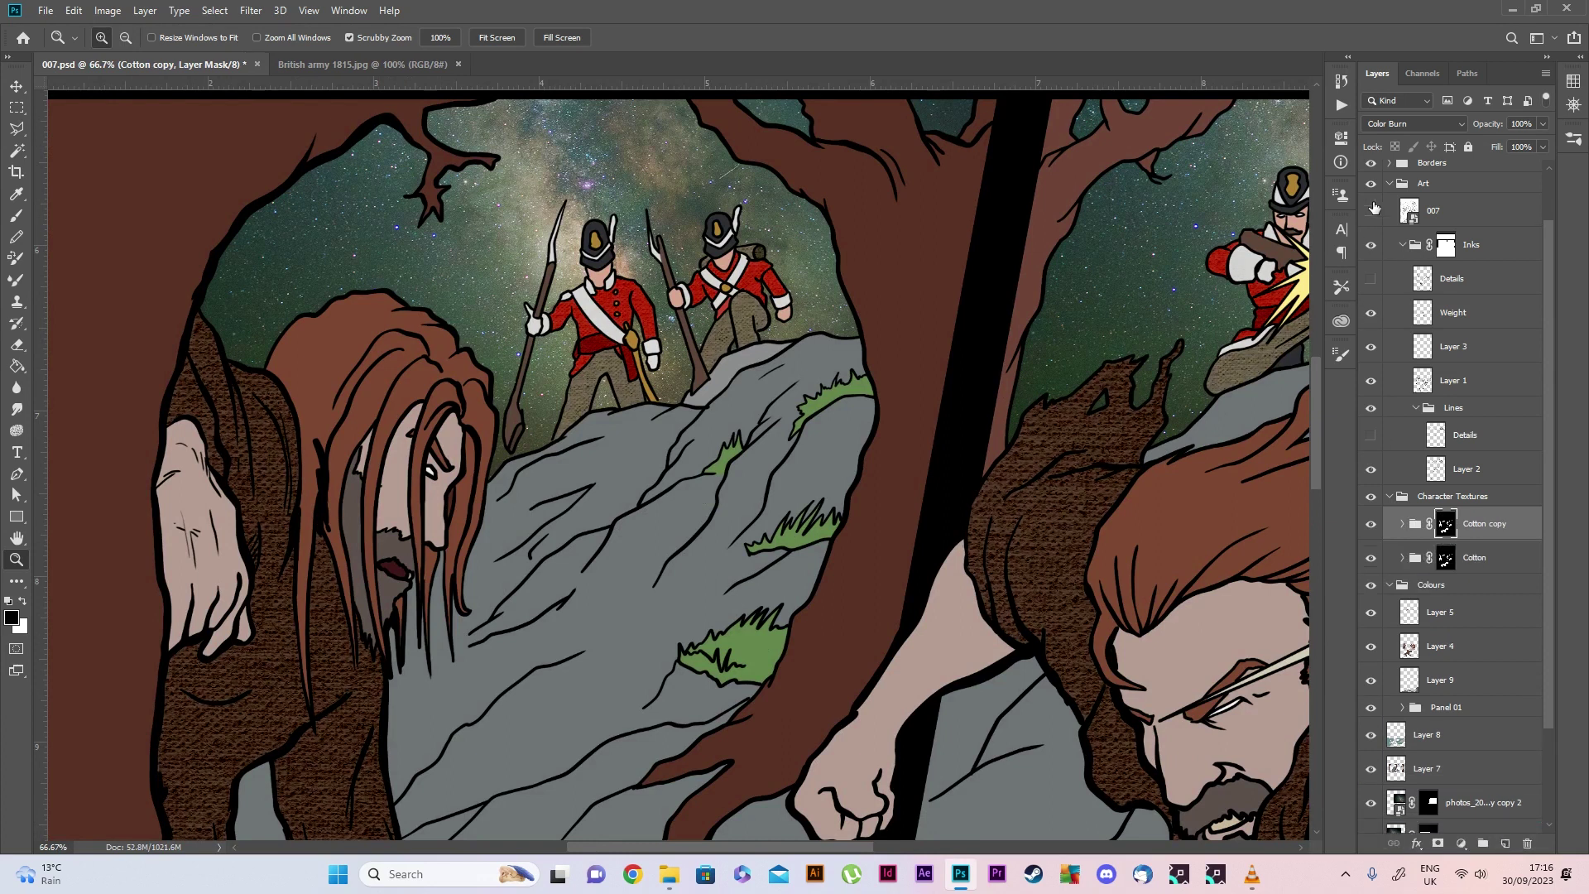
click(1414, 124)
click(1407, 166)
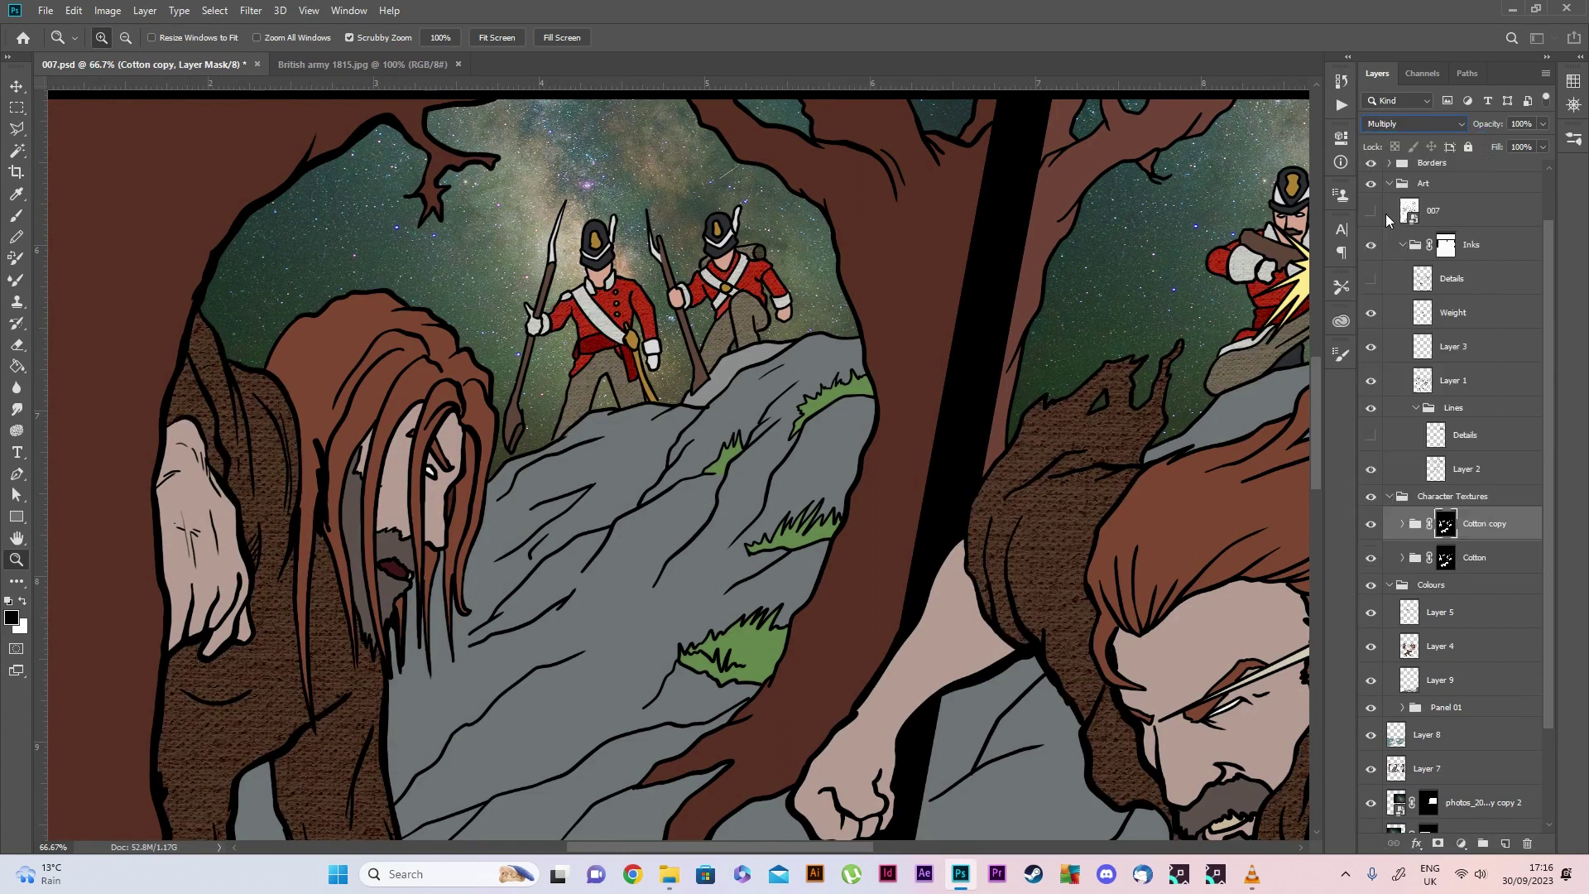
drag(626, 316, 634, 378)
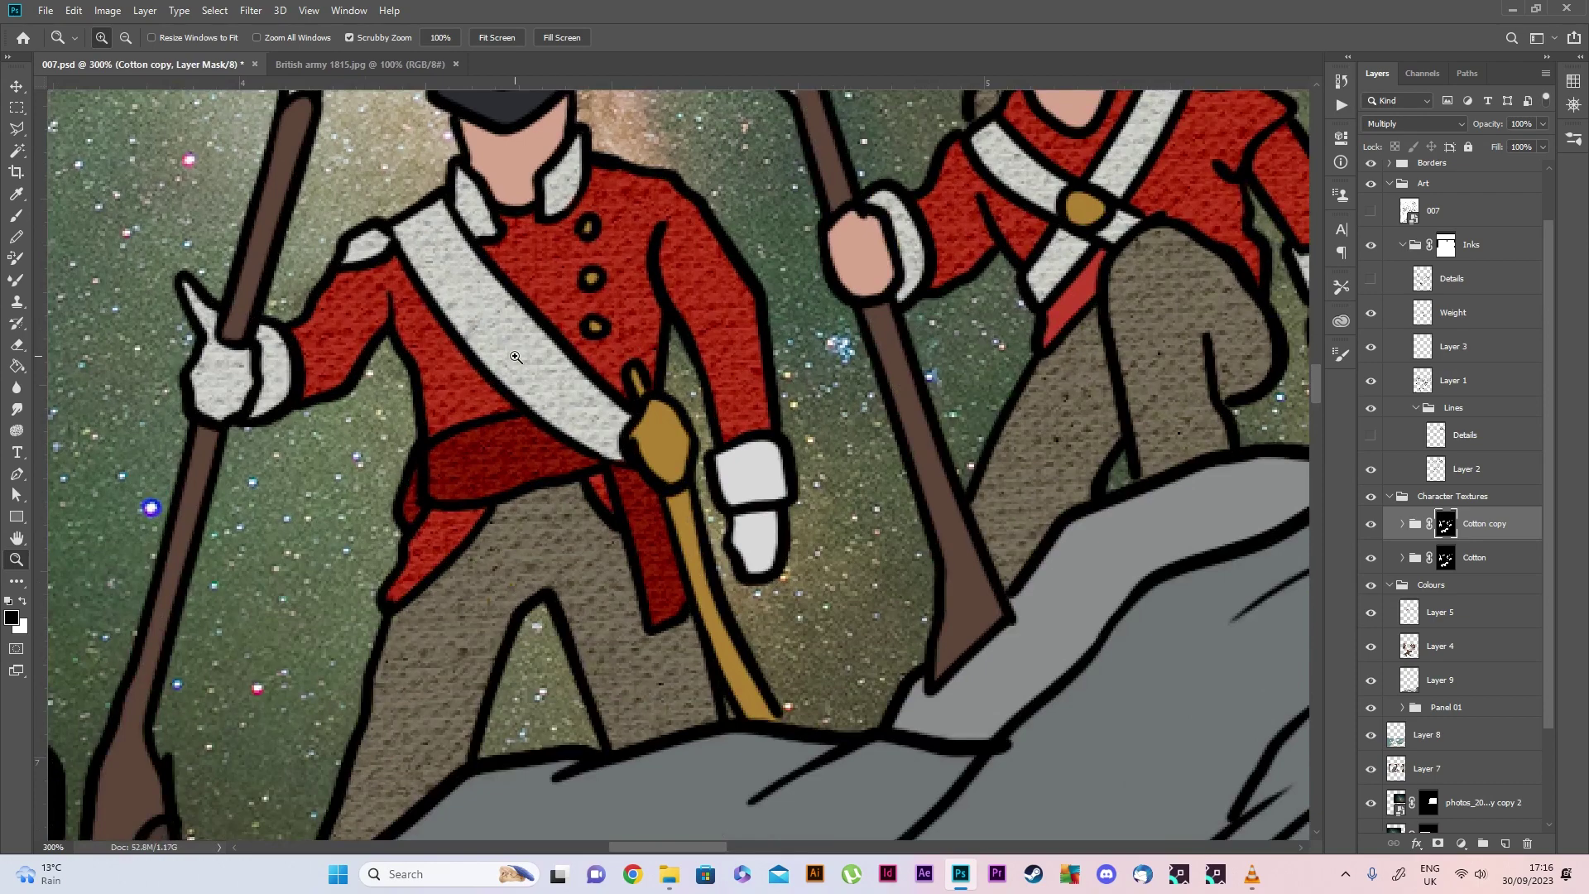
alt+click(837, 495)
alt+click(837, 495)
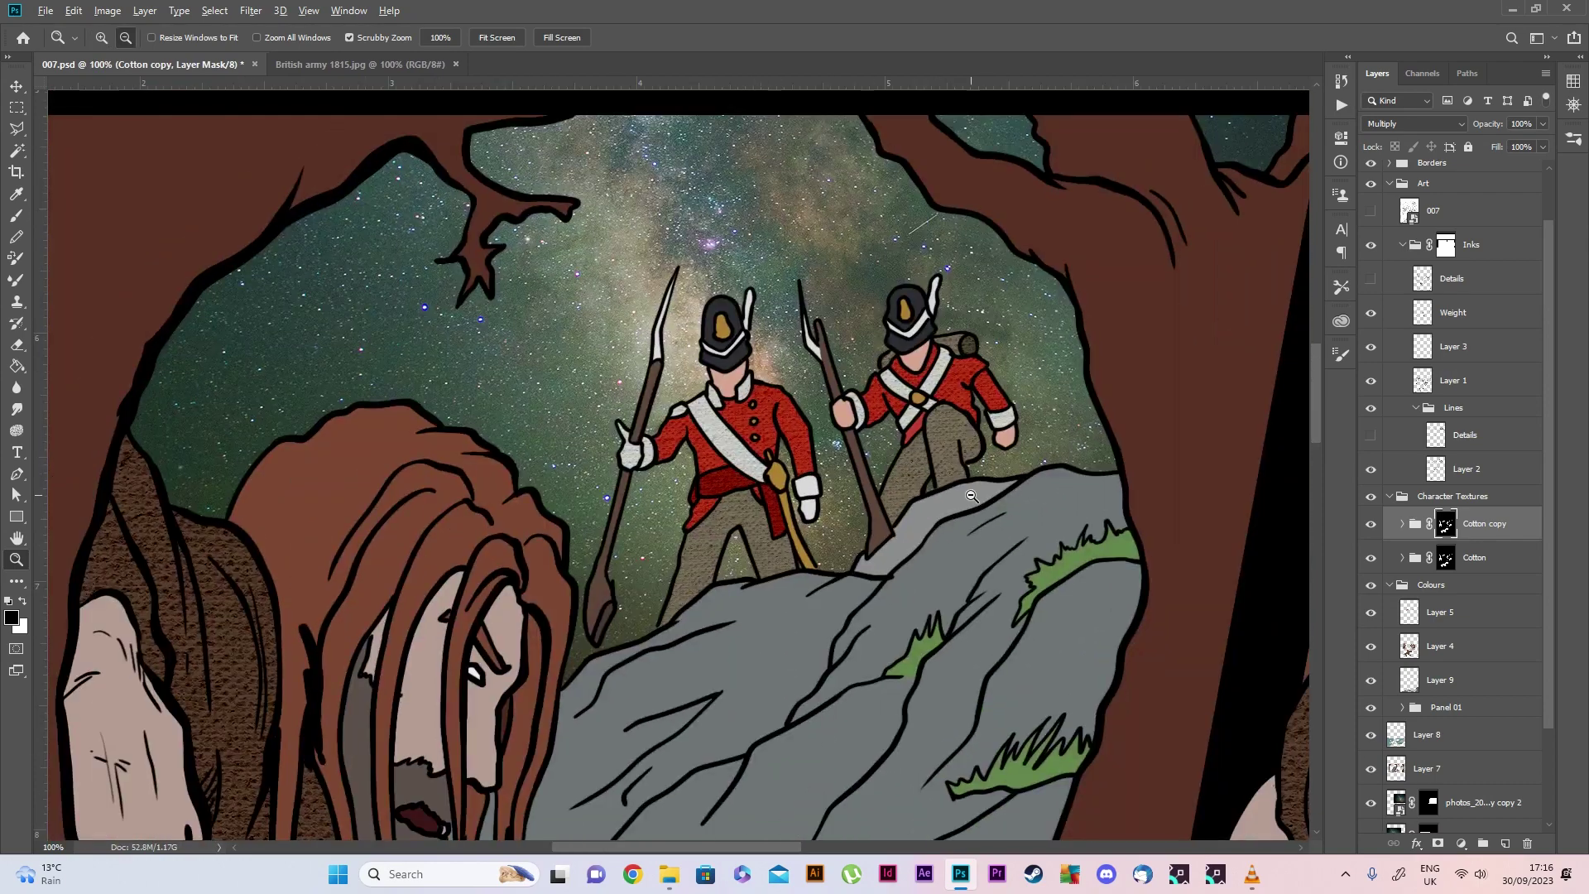
alt+click(979, 500)
alt+click(979, 500)
scroll(978, 499, down, 1)
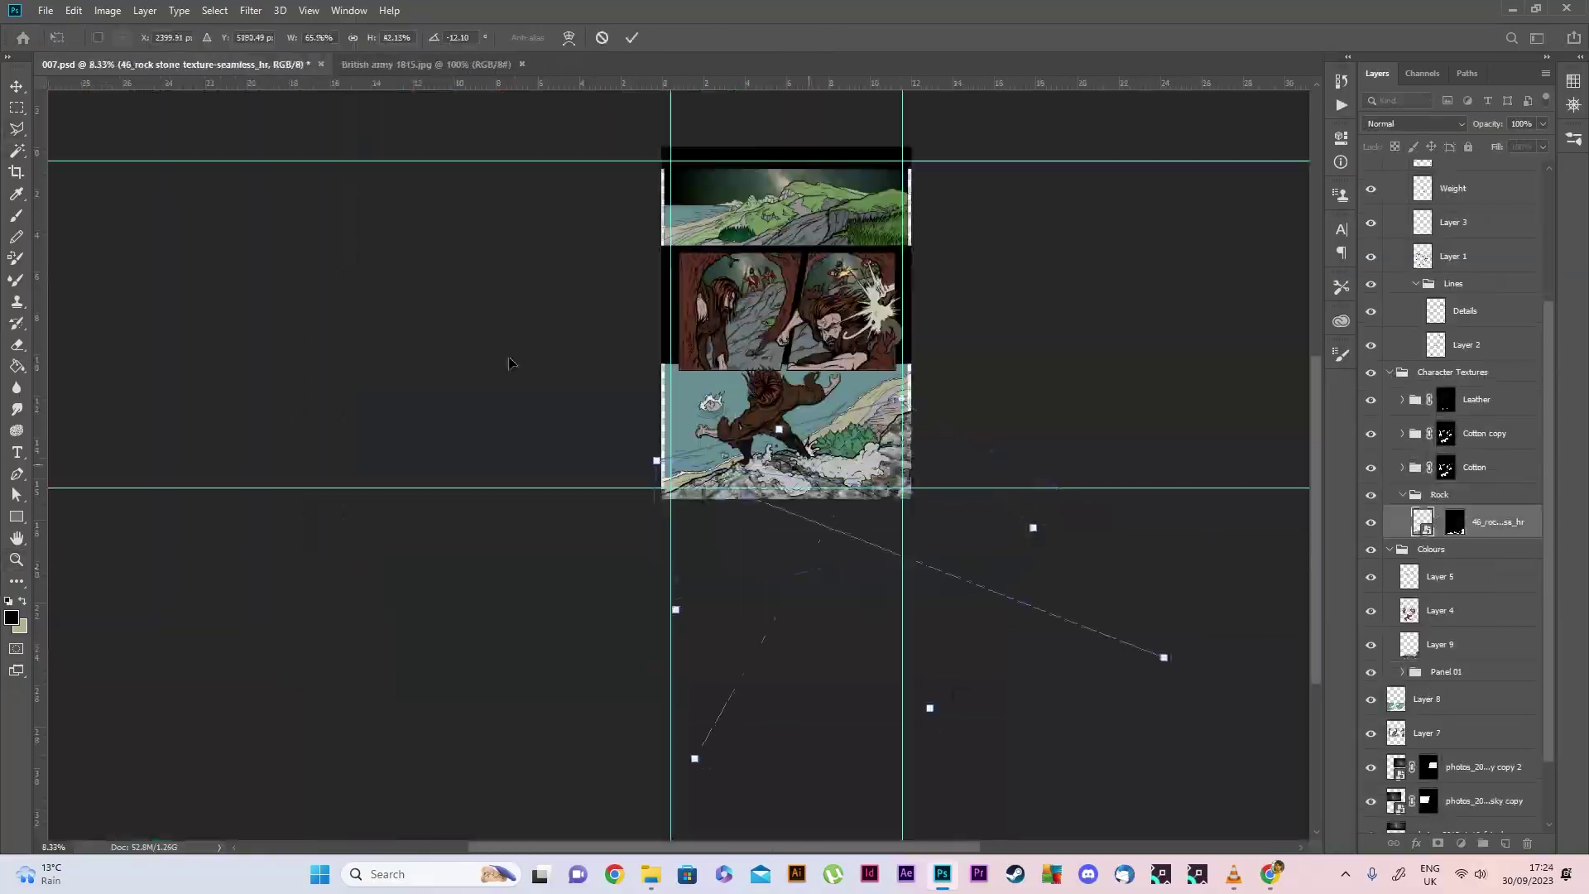
Set the blend mode of the rock stone texture on the bottom panel to Overlay
click(1413, 123)
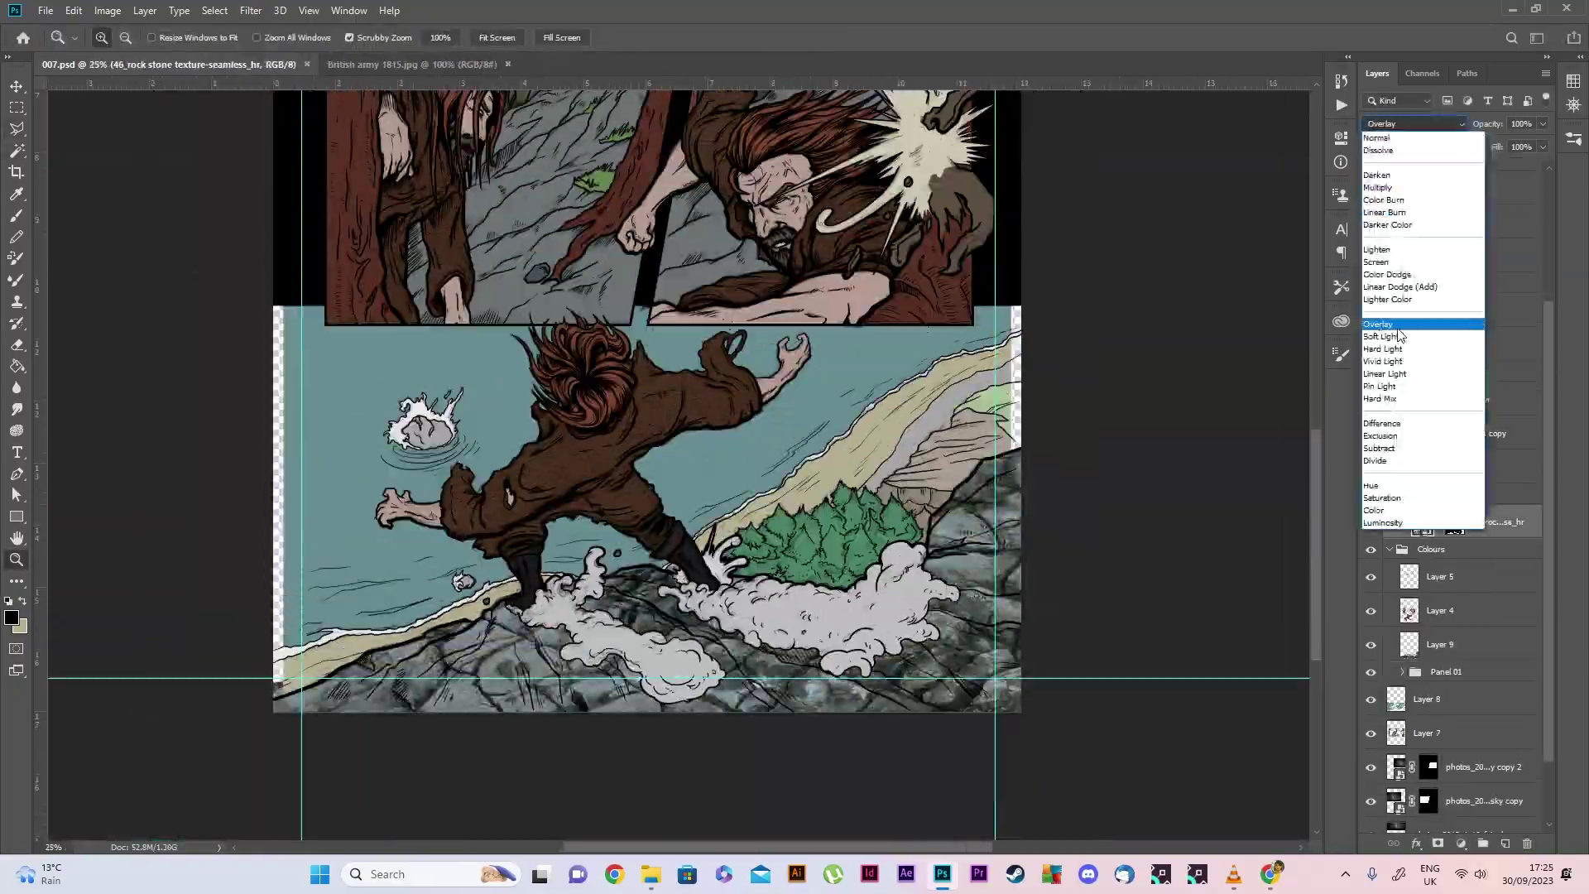
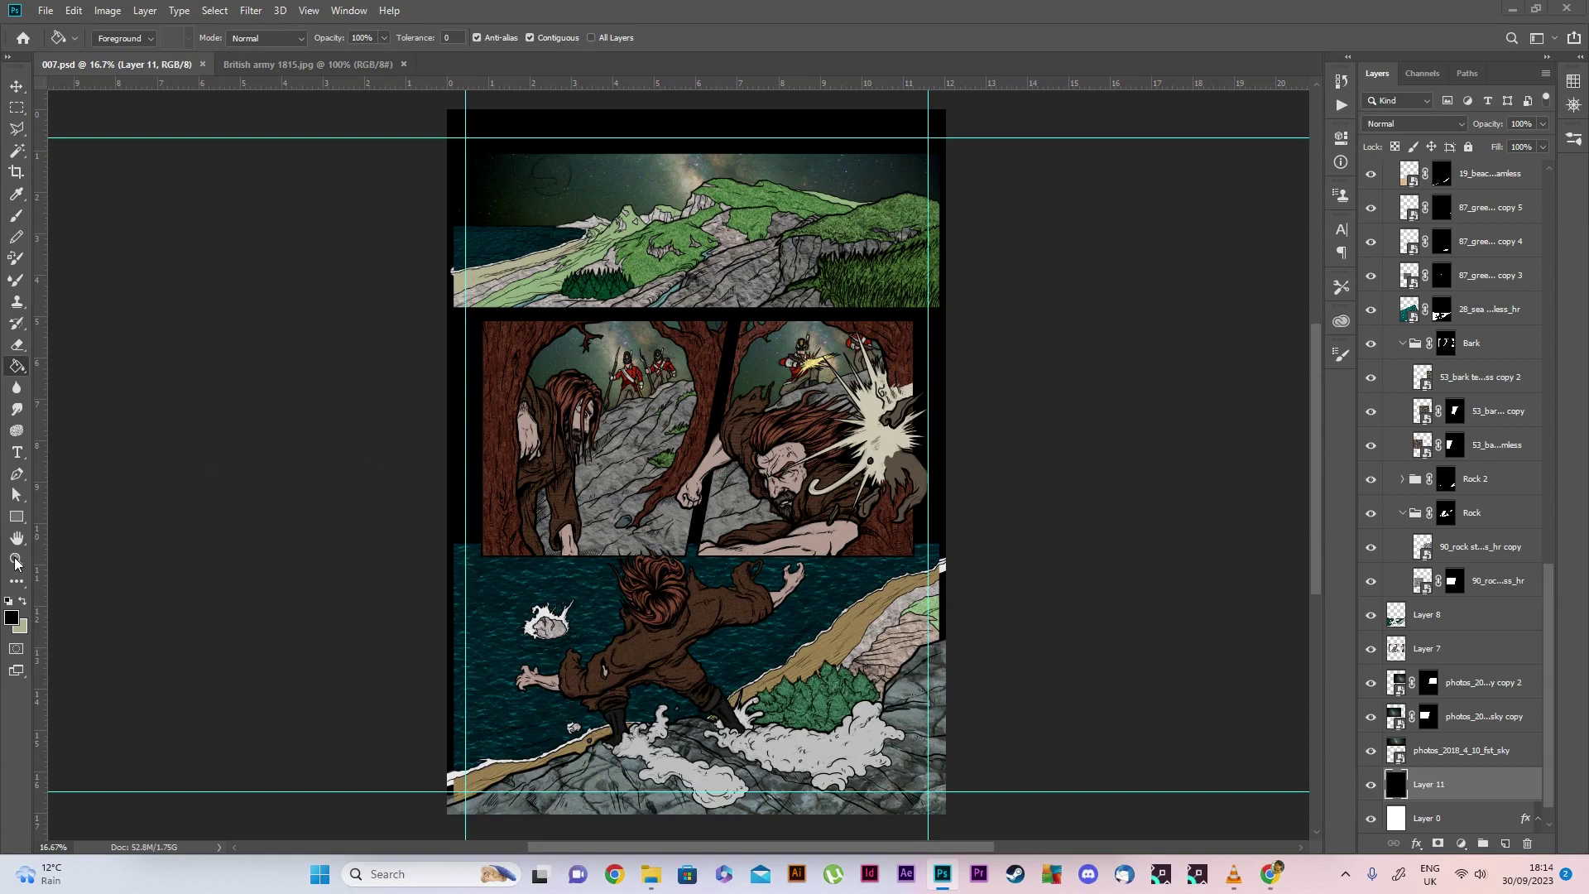
Examine the textures across the landscape panel, the two forest panels and the cliff-edge panel
click(15, 562)
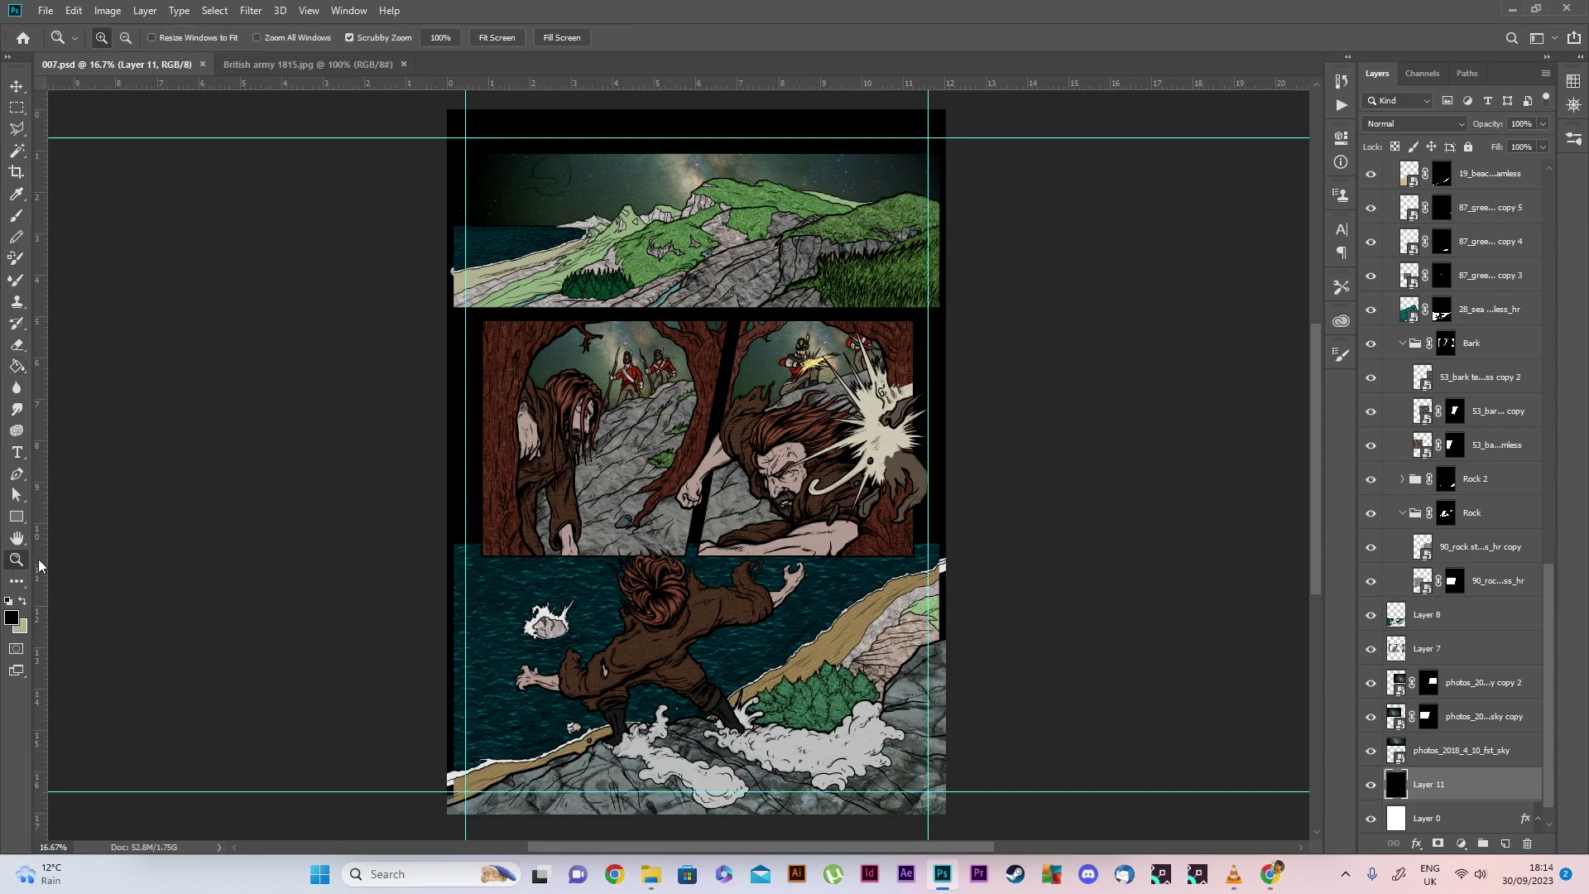
click(786, 415)
click(712, 471)
scroll(702, 473, up, 4)
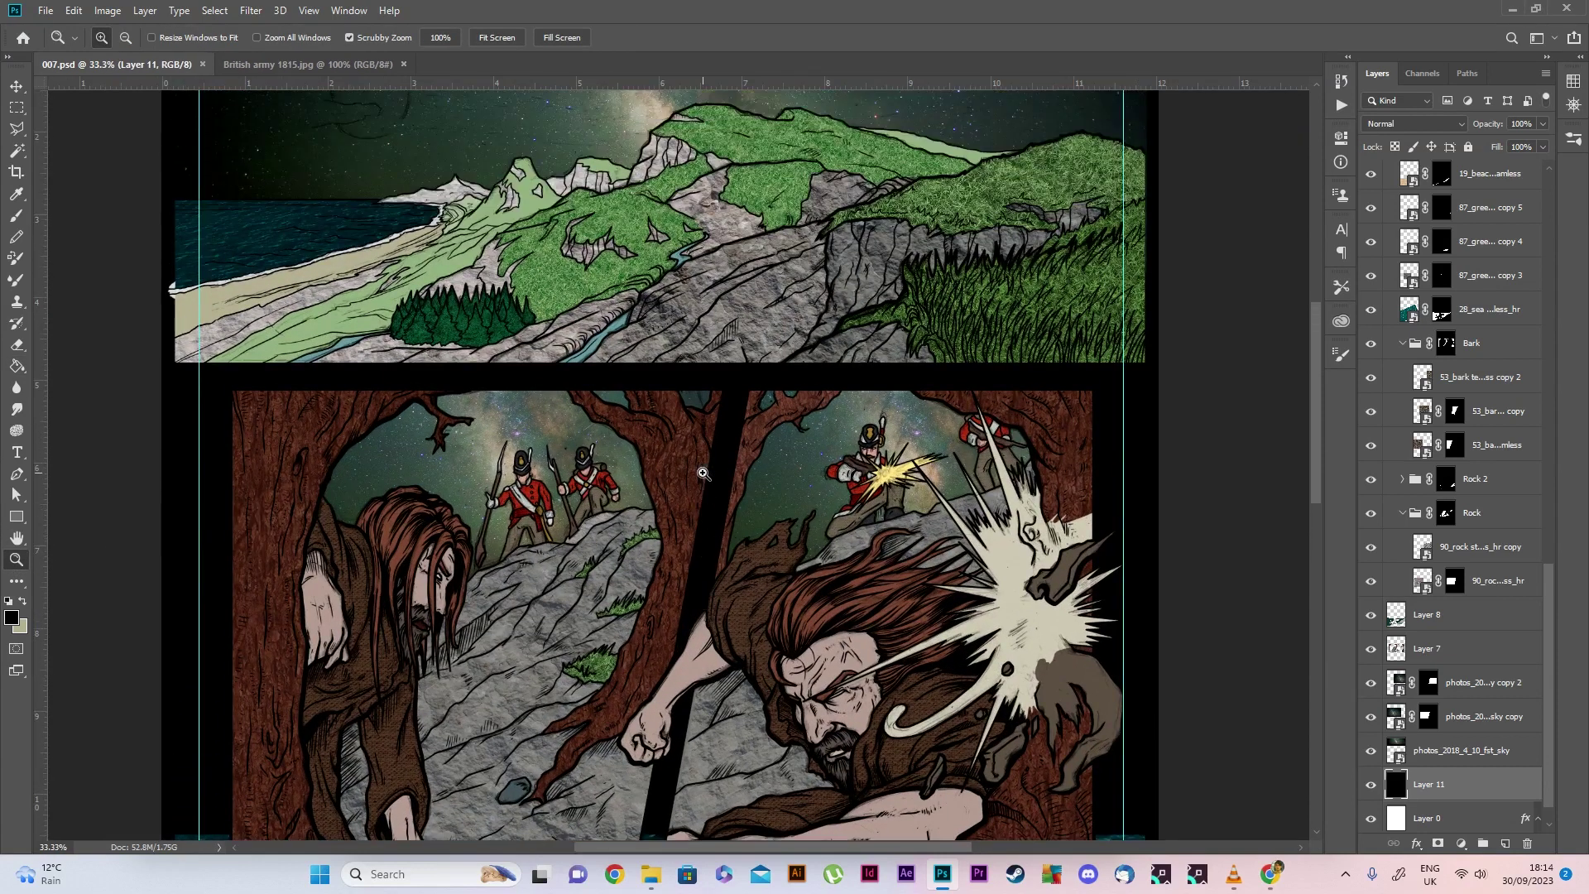
scroll(703, 473, up, 2)
scroll(703, 473, down, 1)
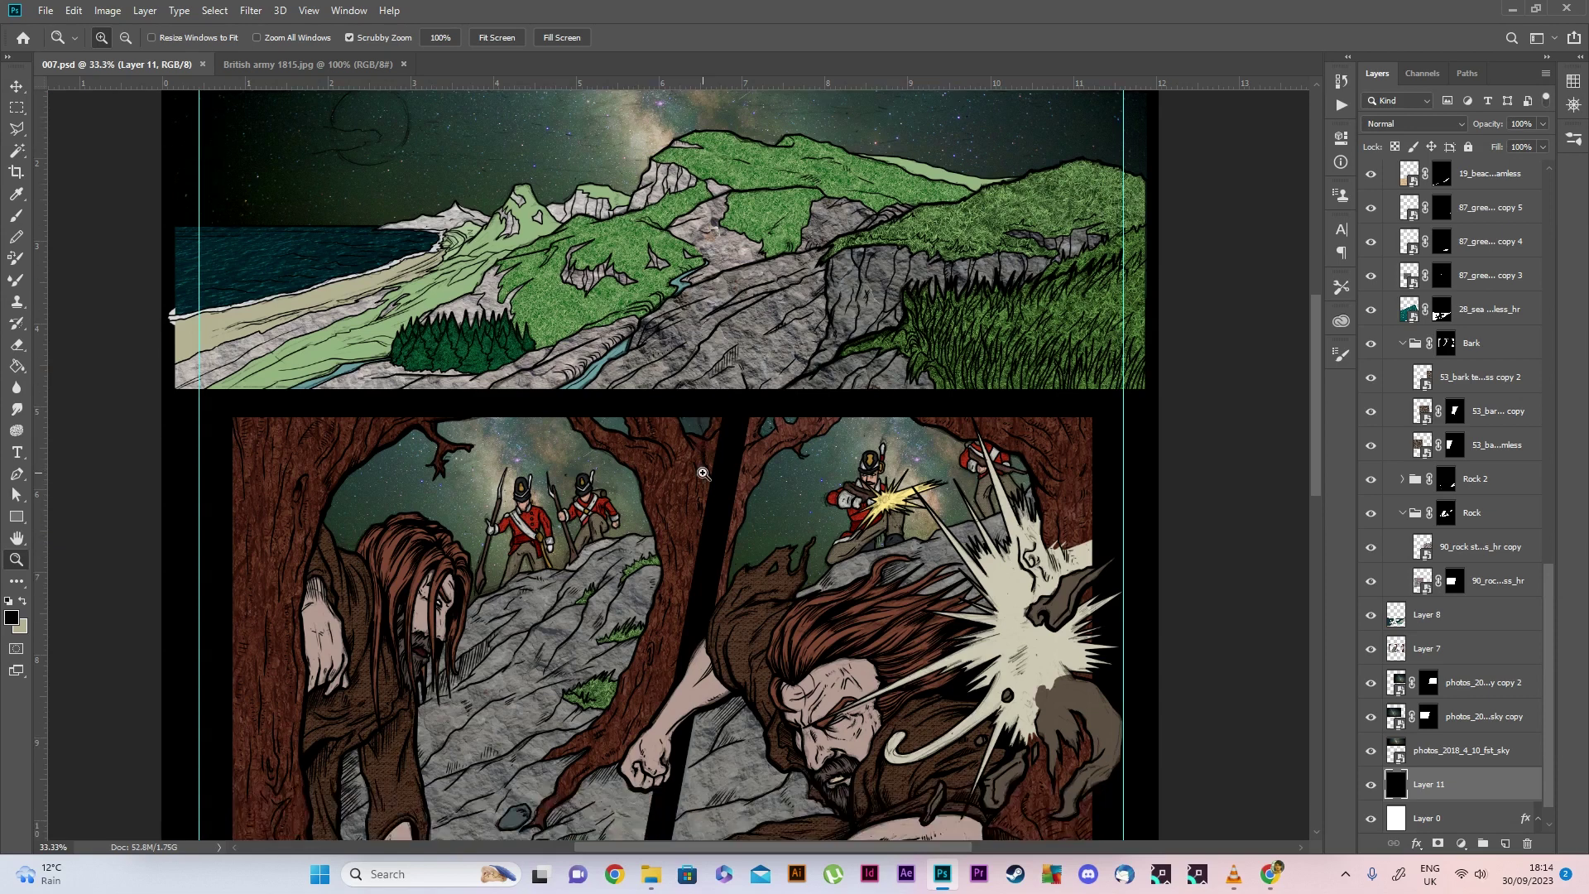
scroll(702, 473, down, 2)
scroll(703, 474, up, 1)
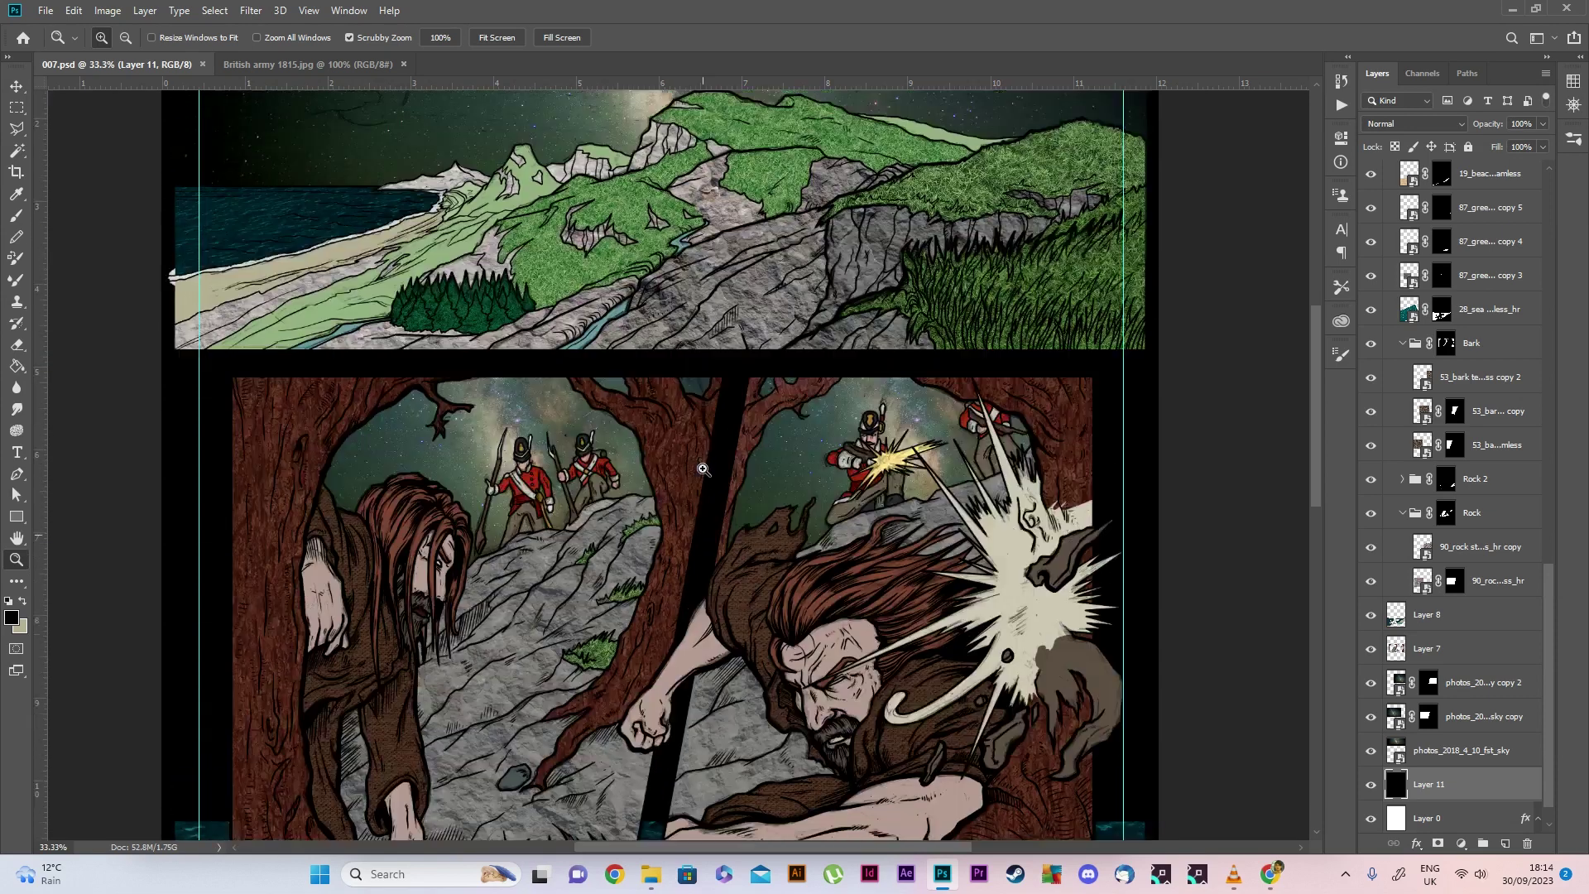
scroll(703, 470, down, 3)
scroll(702, 466, down, 5)
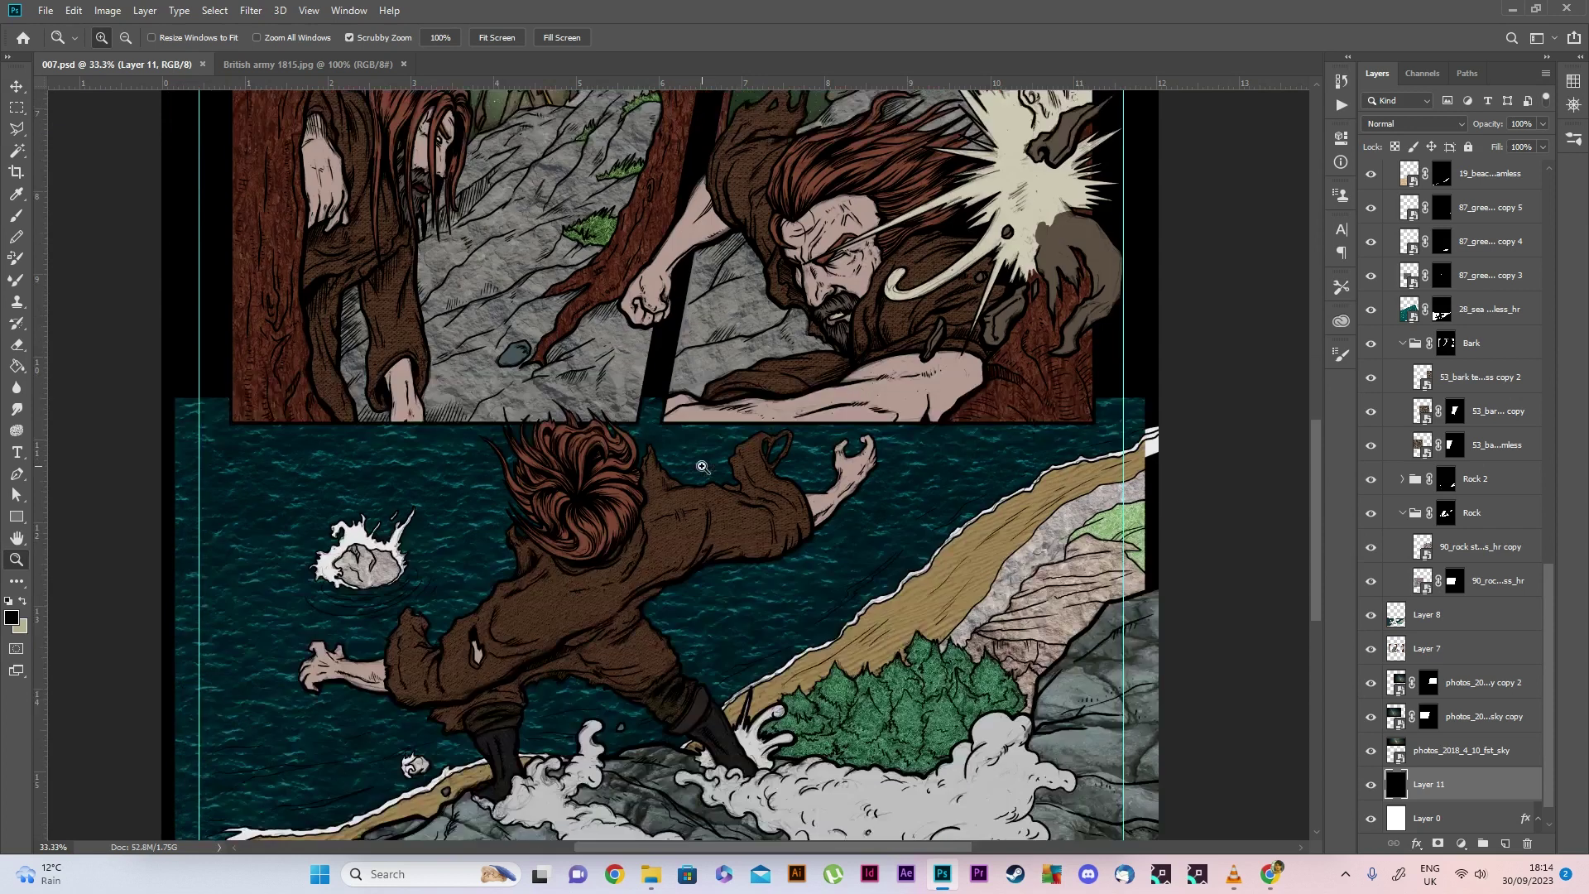
scroll(702, 466, down, 1)
scroll(703, 467, up, 2)
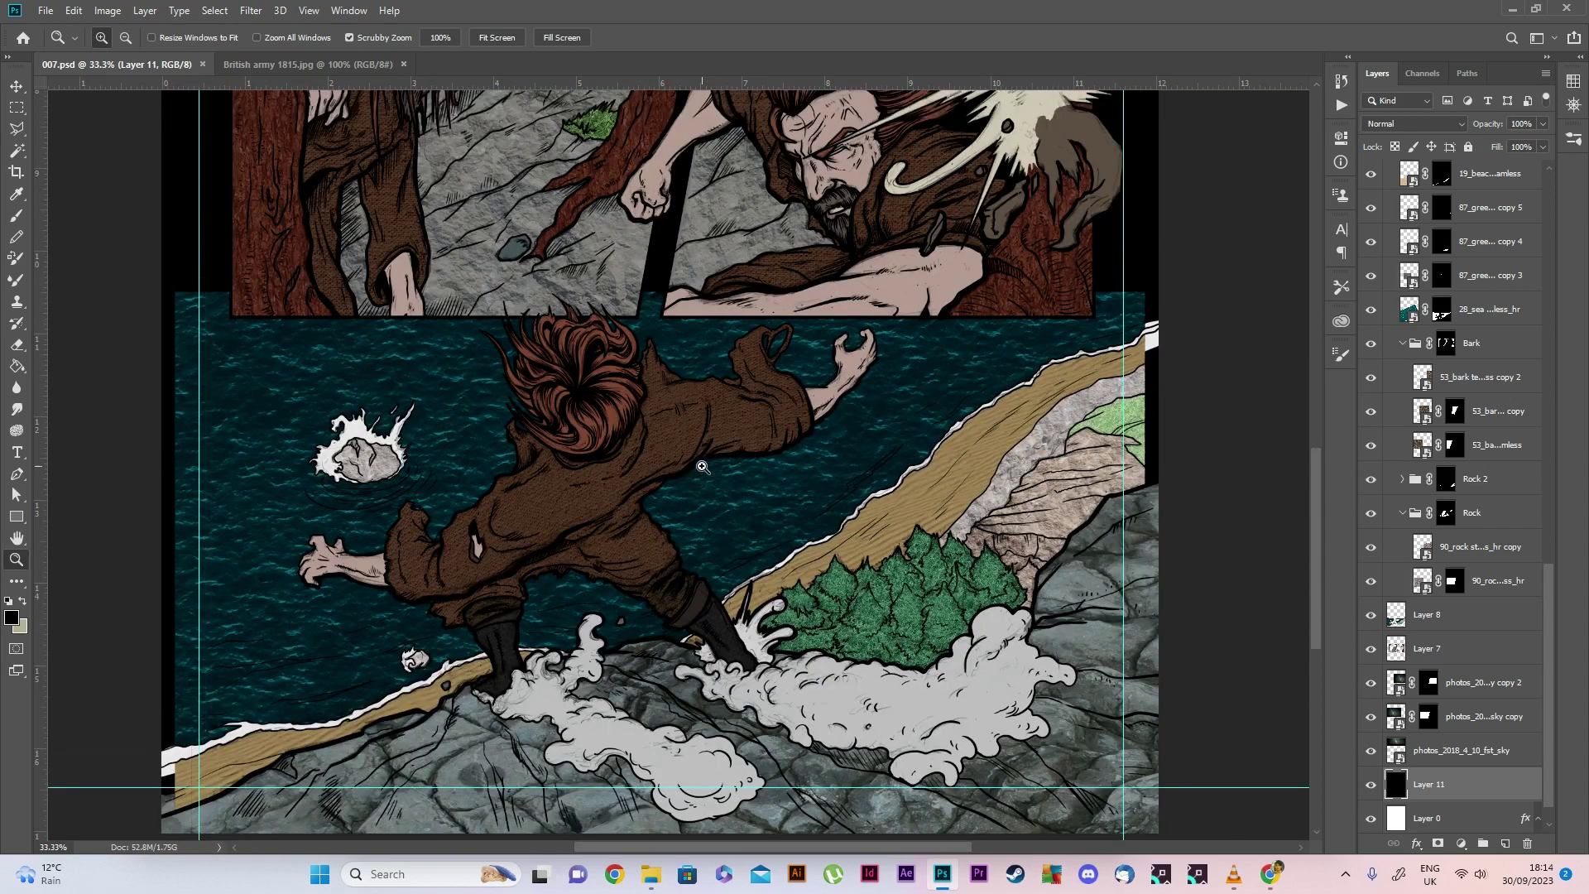
scroll(702, 466, down, 3)
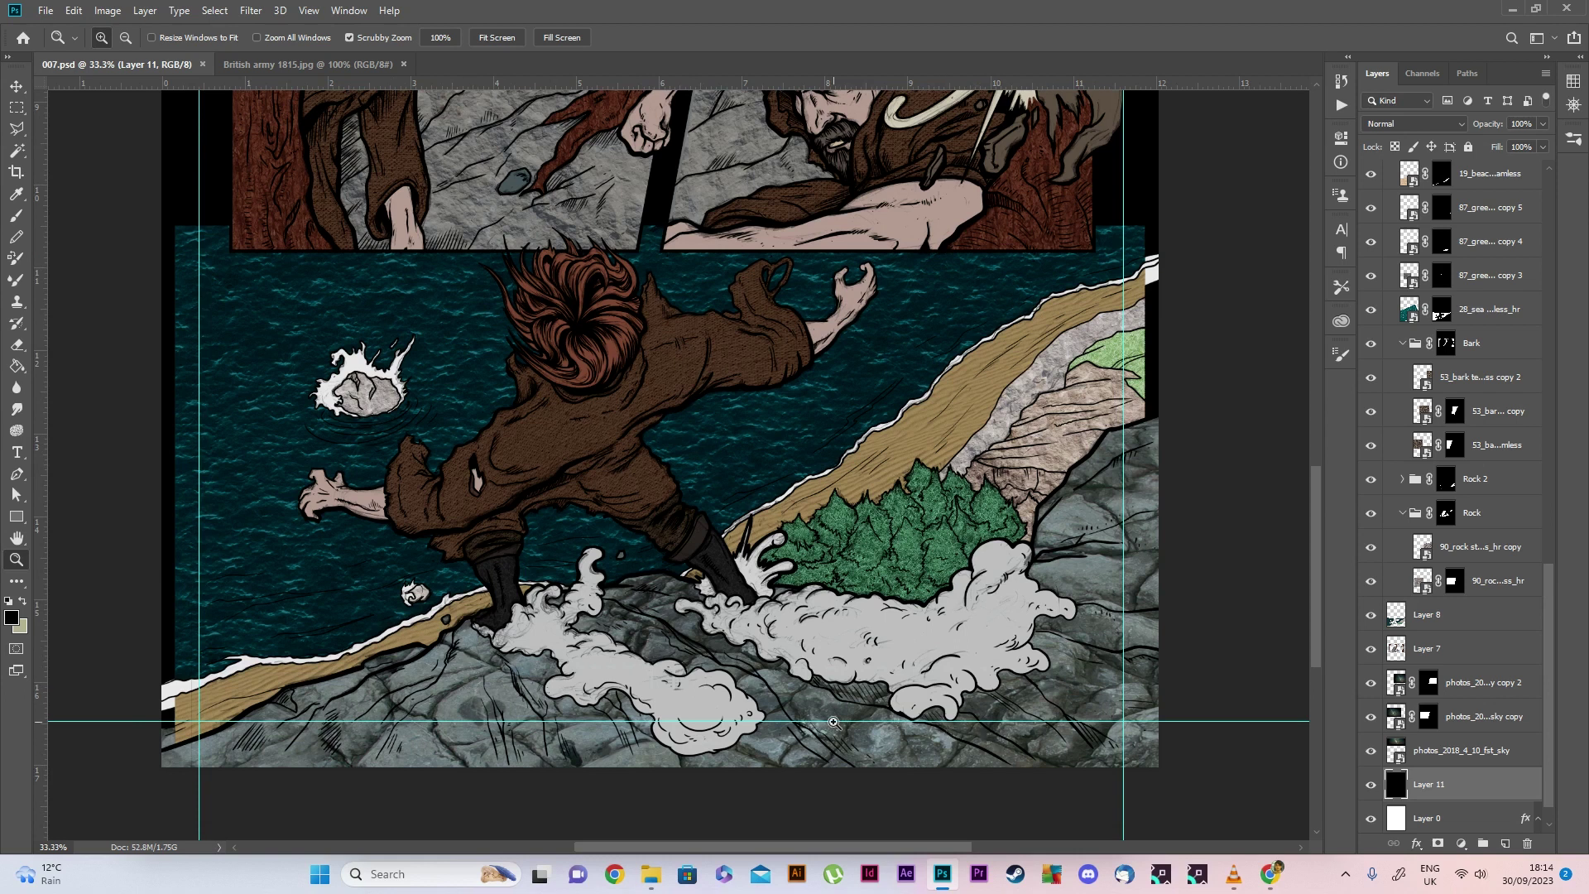
scroll(627, 671, up, 1)
scroll(627, 671, up, 3)
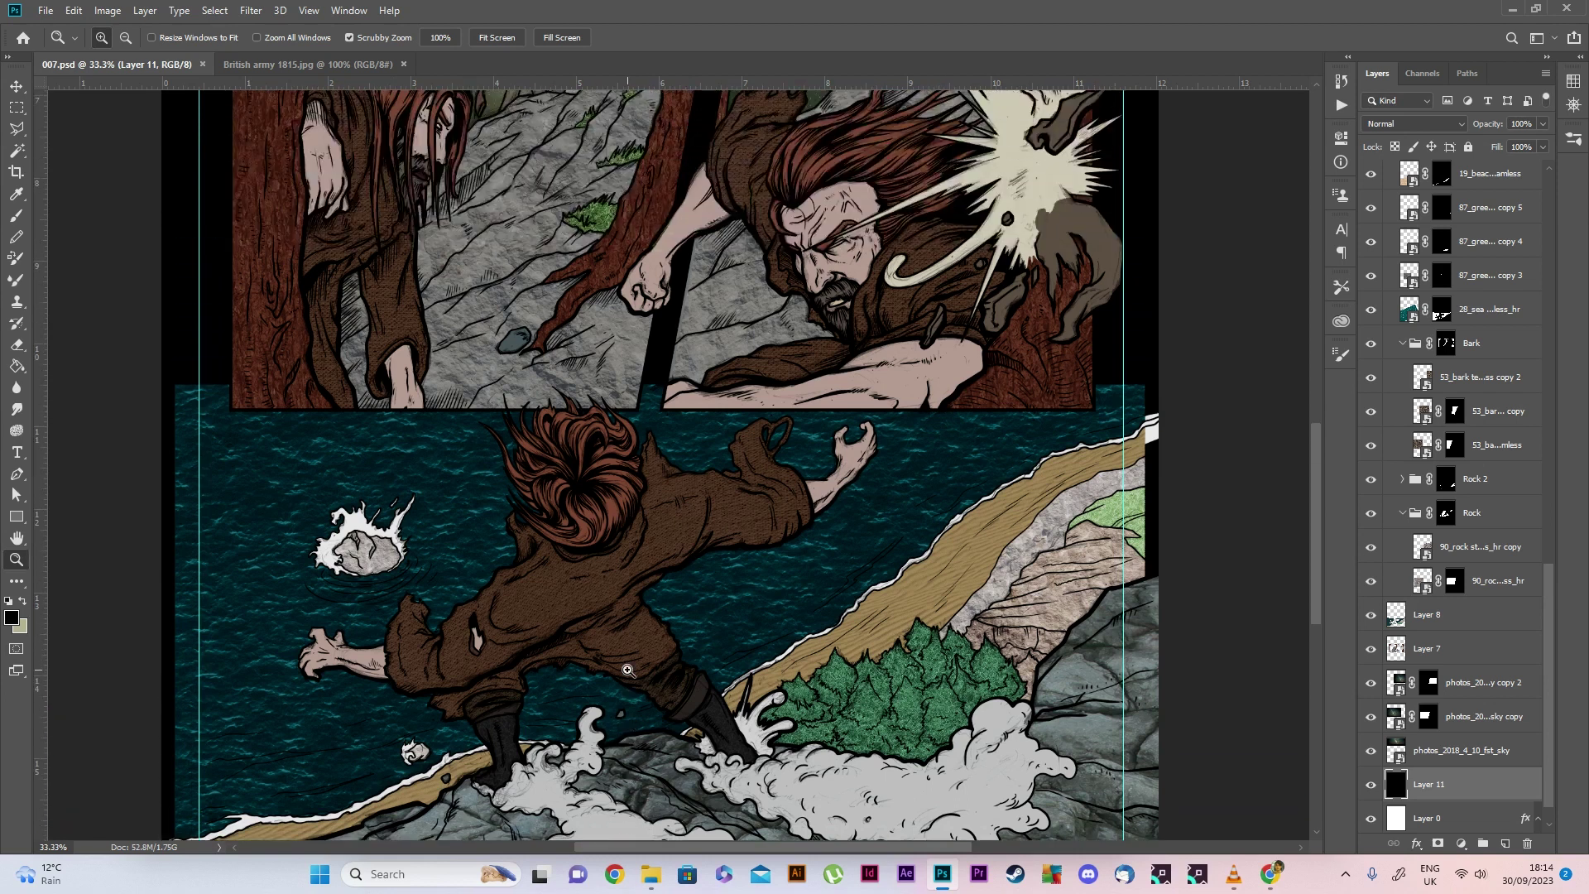
scroll(630, 668, down, 2)
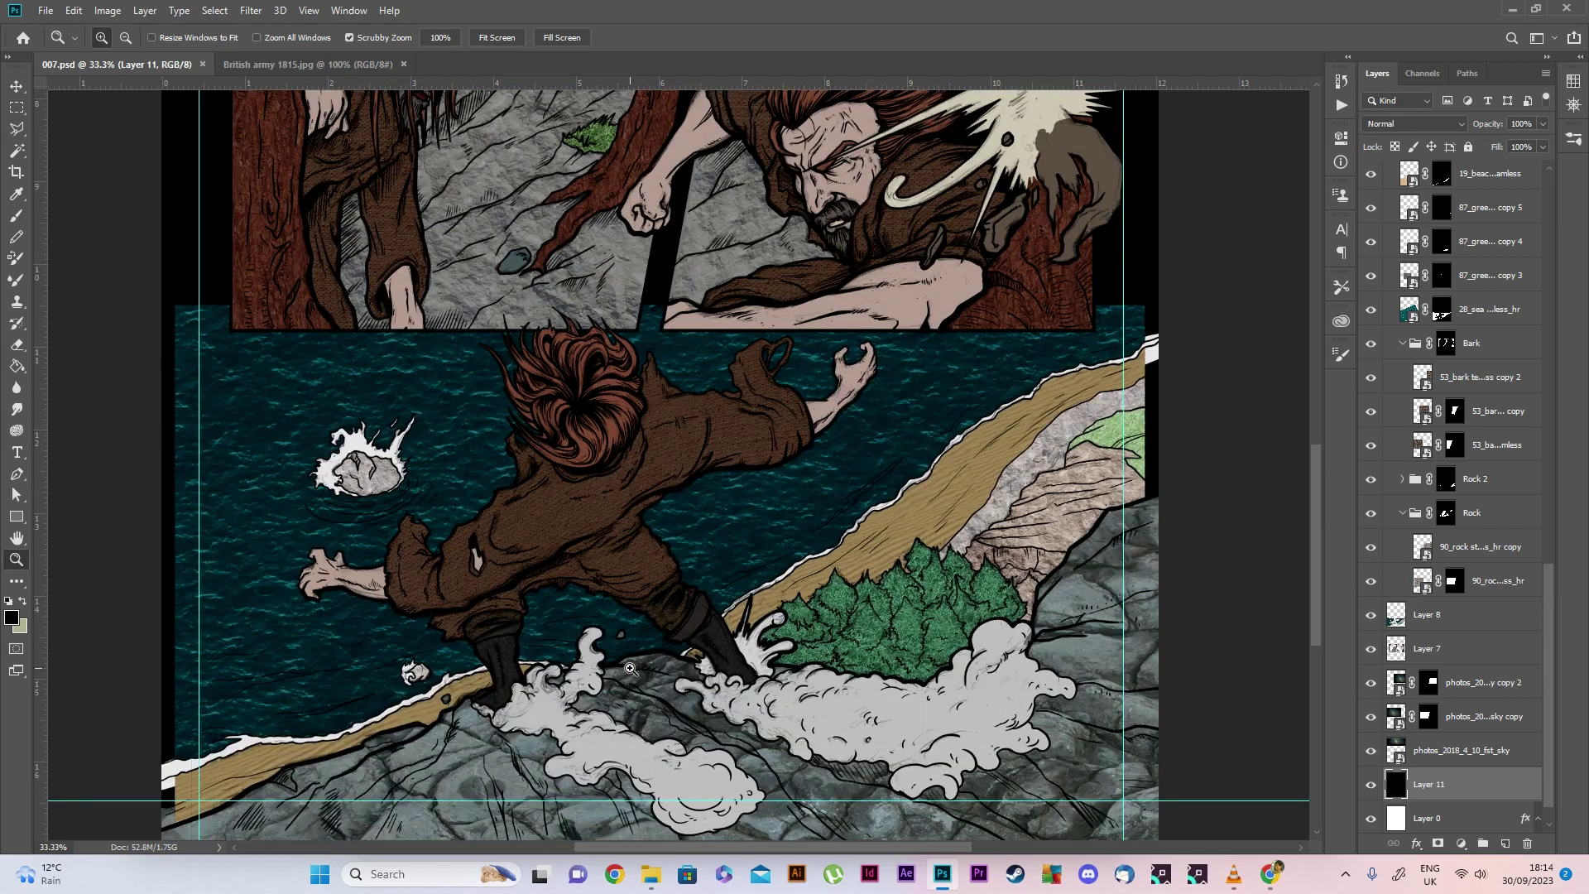
scroll(630, 669, up, 6)
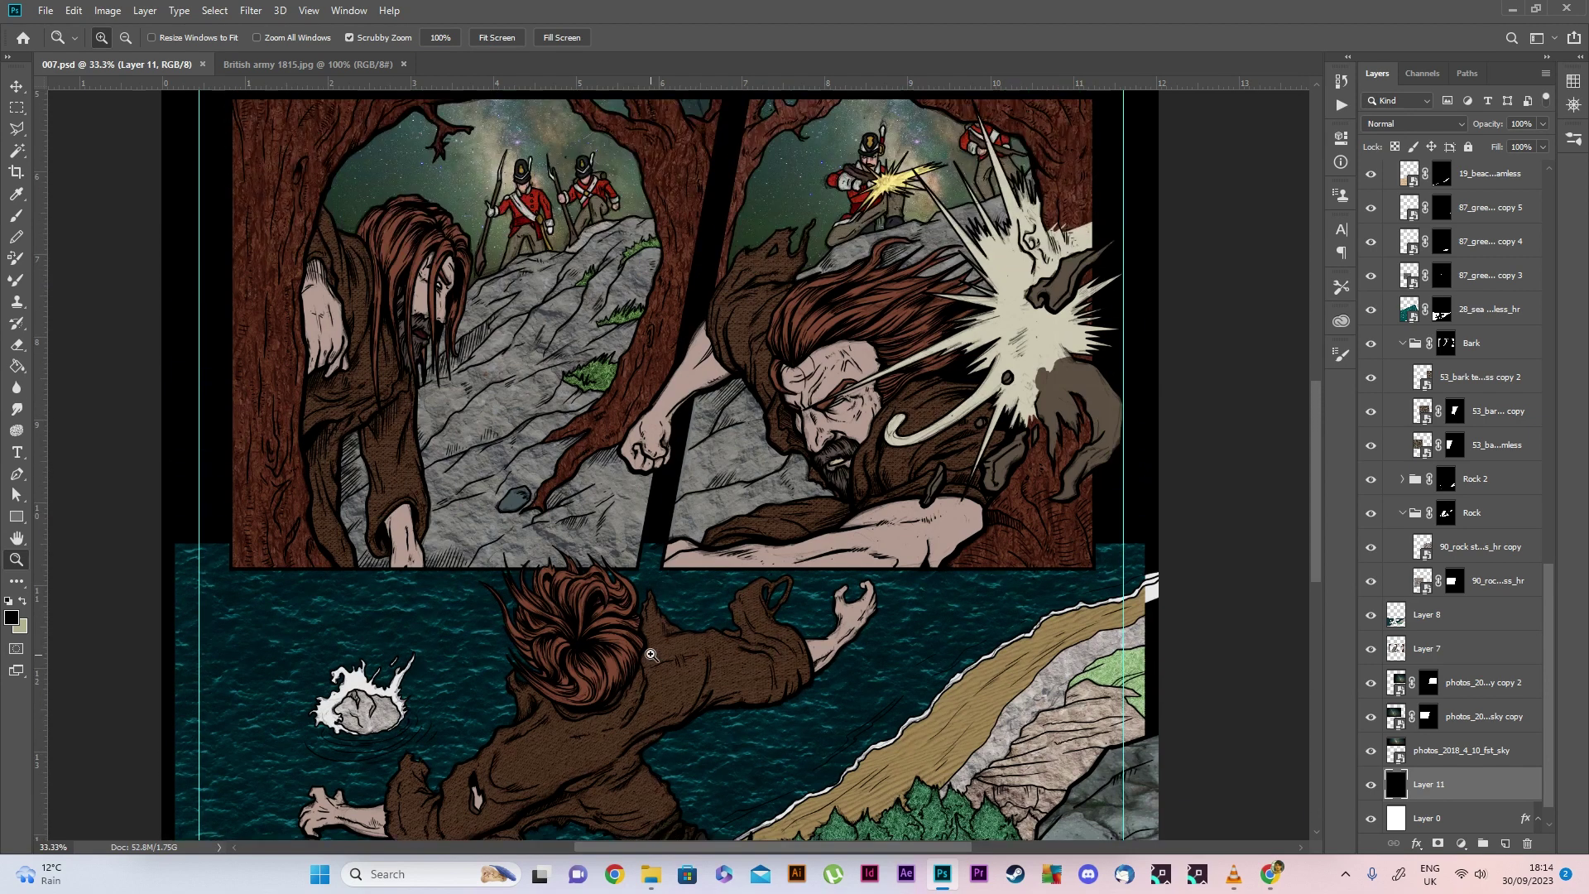
scroll(650, 654, up, 6)
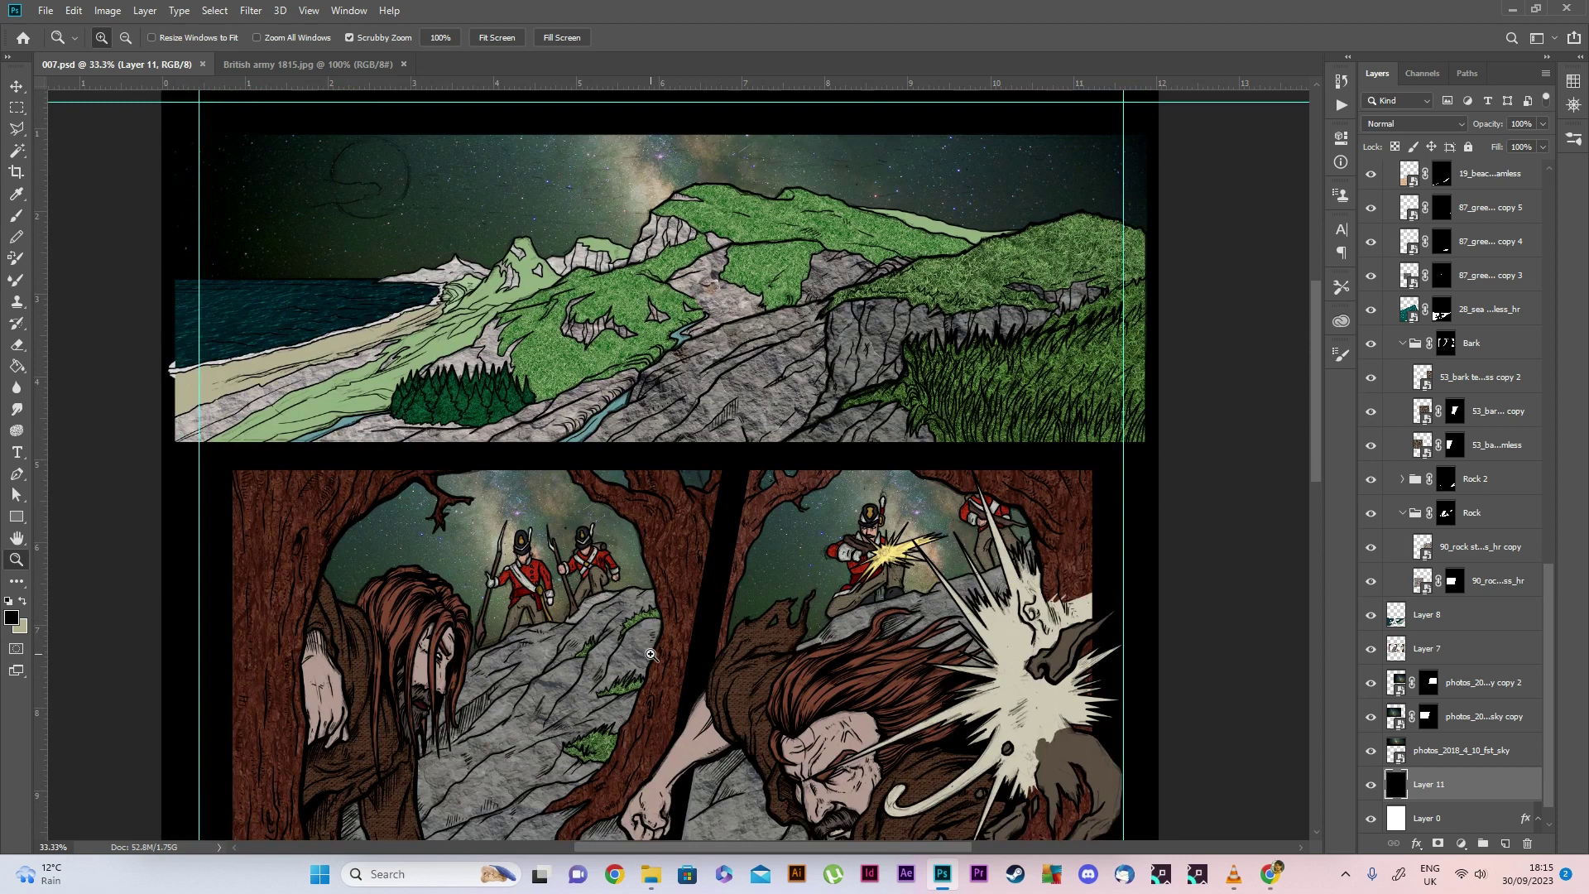
alt+click(658, 556)
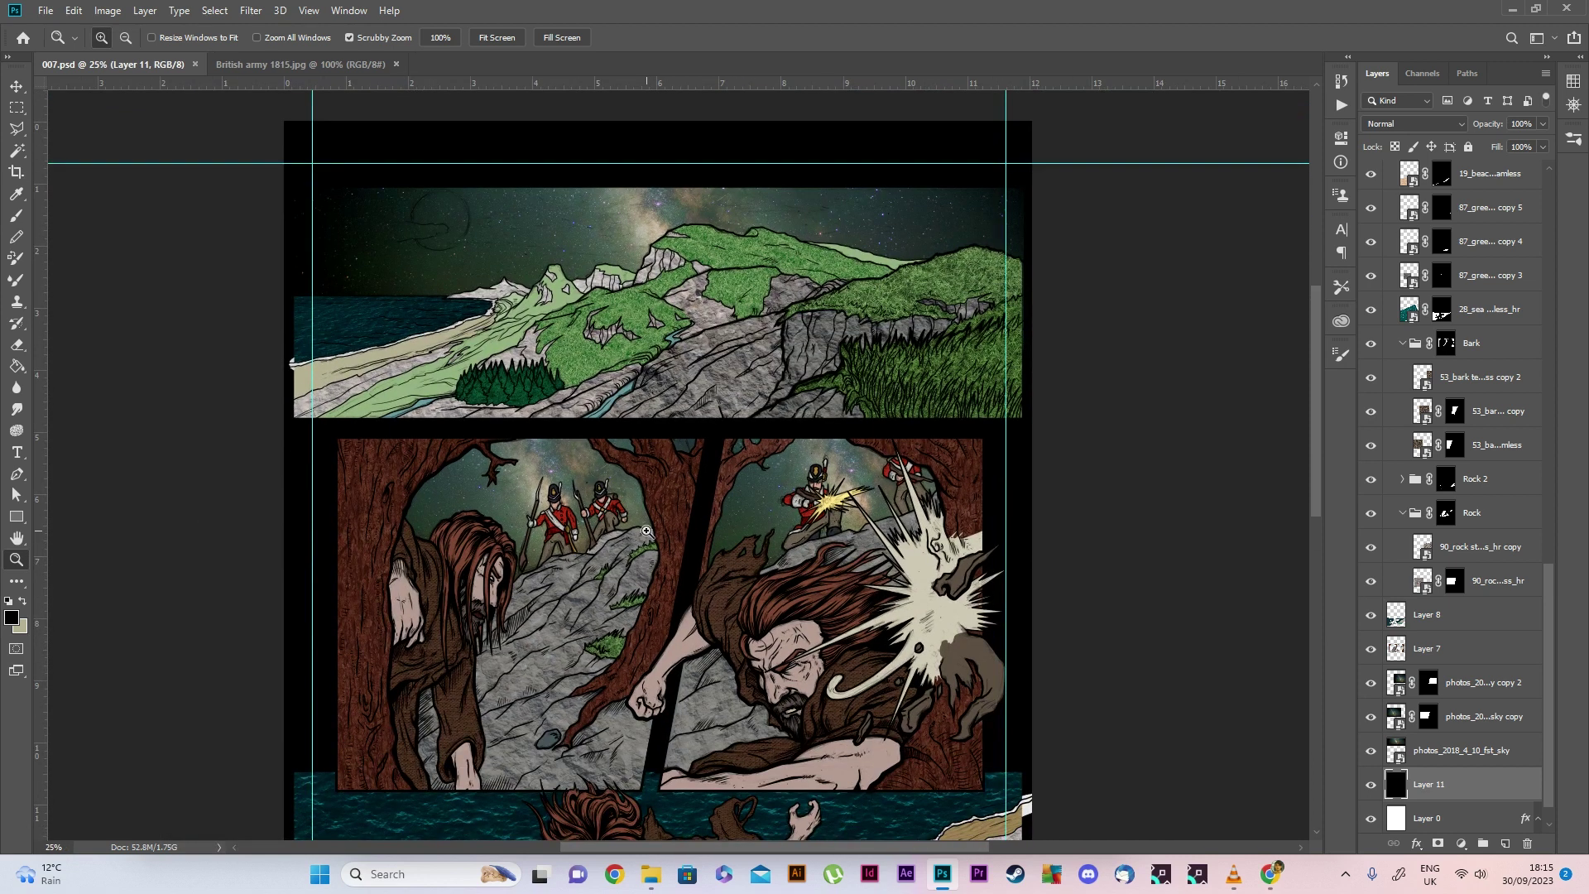
scroll(646, 531, down, 2)
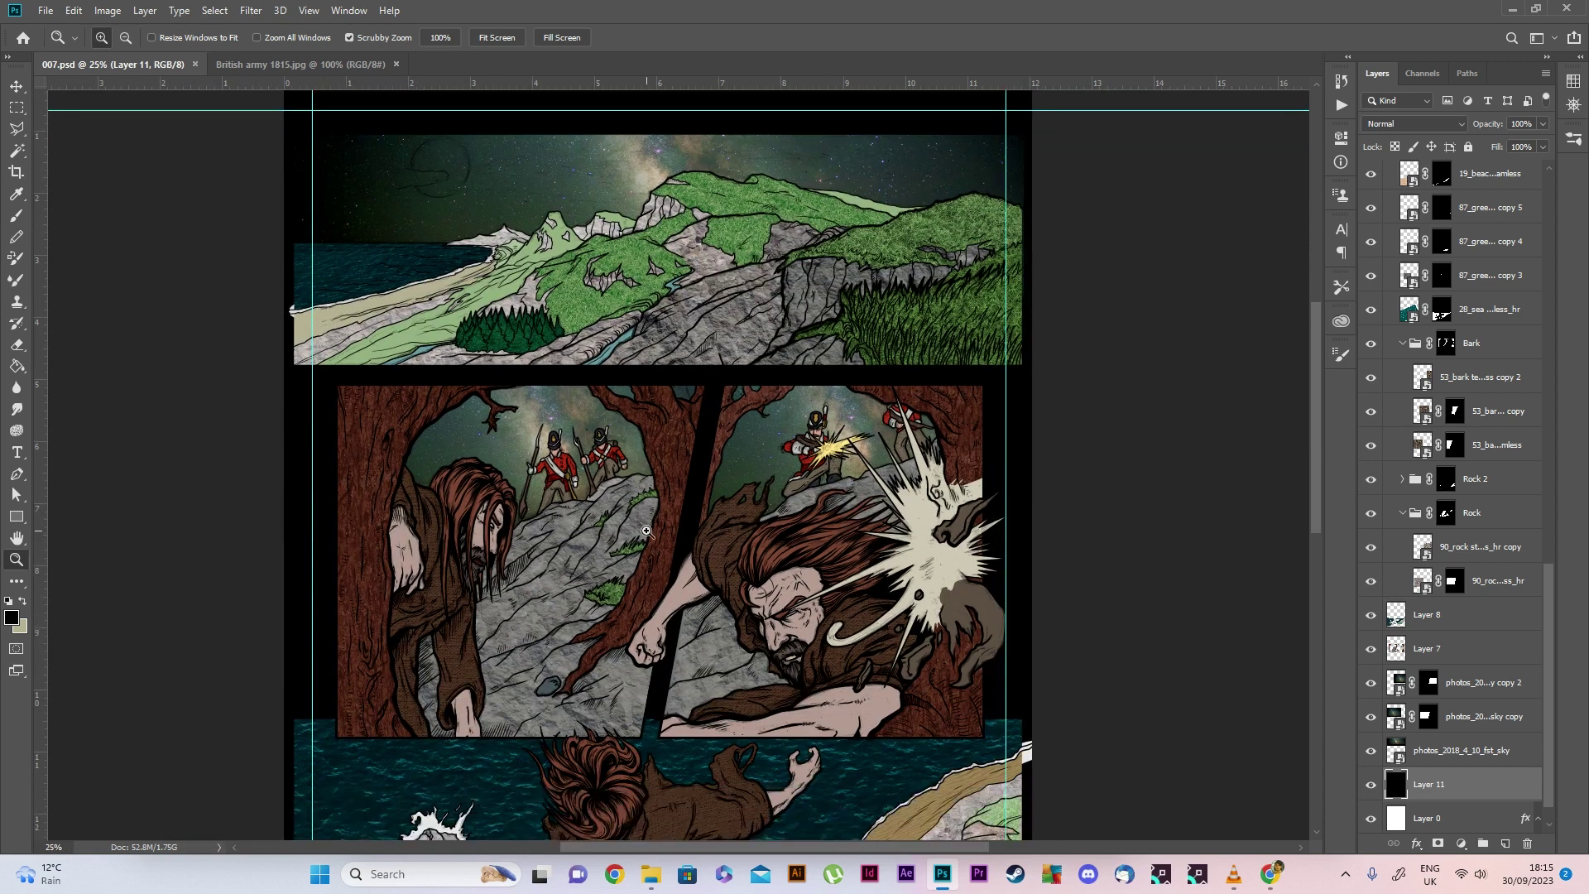
scroll(646, 530, down, 2)
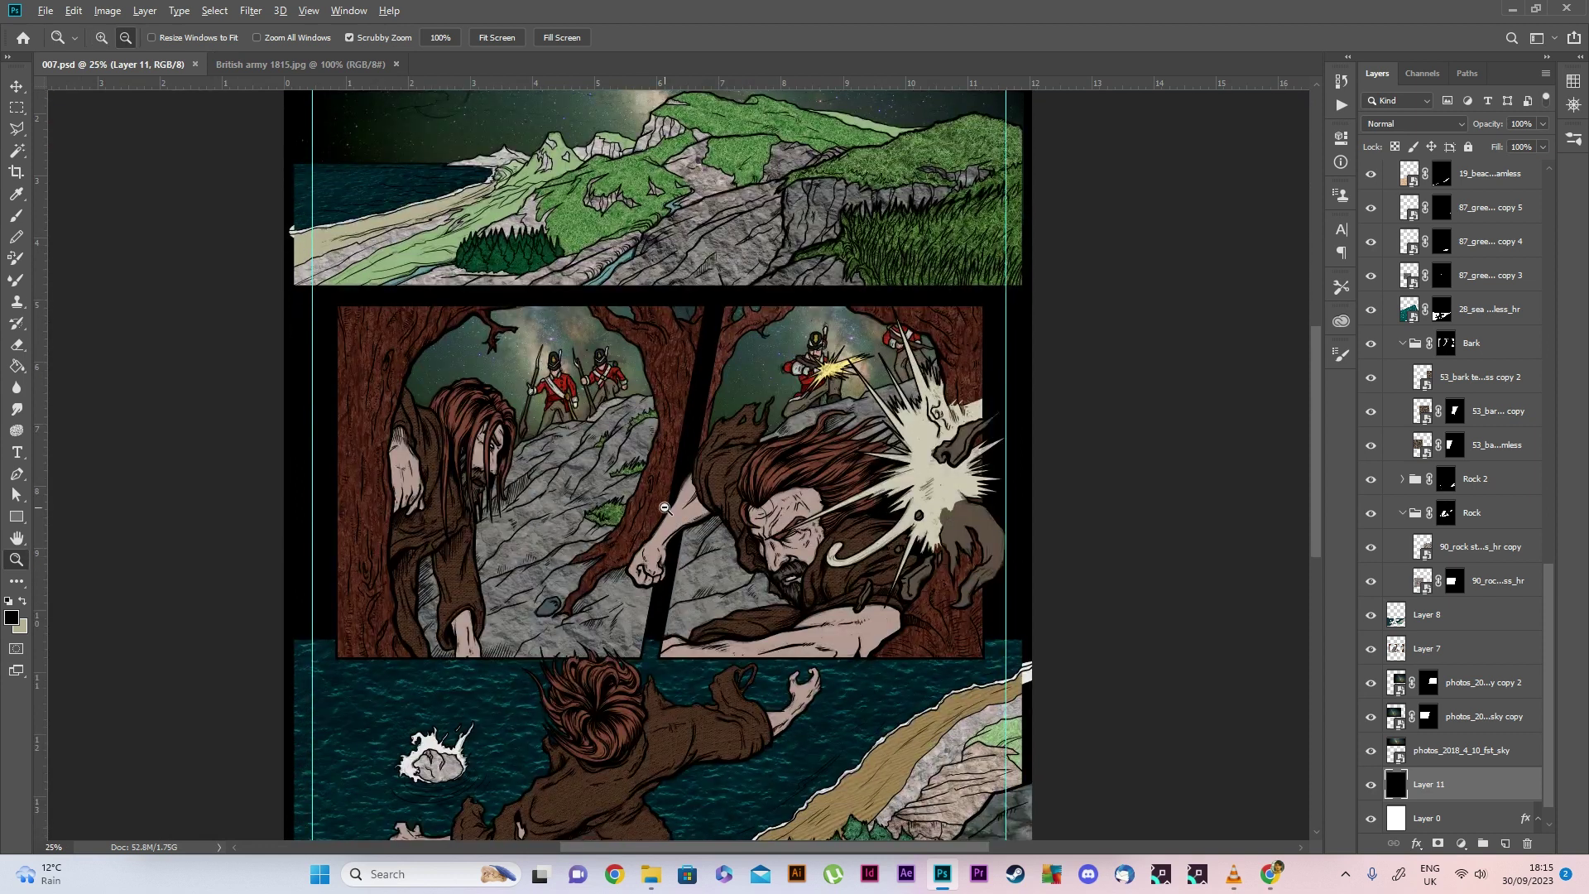
alt+click(646, 530)
scroll(646, 530, down, 1)
Create a new layer group above Character Textures and name it Shadows
click(1404, 339)
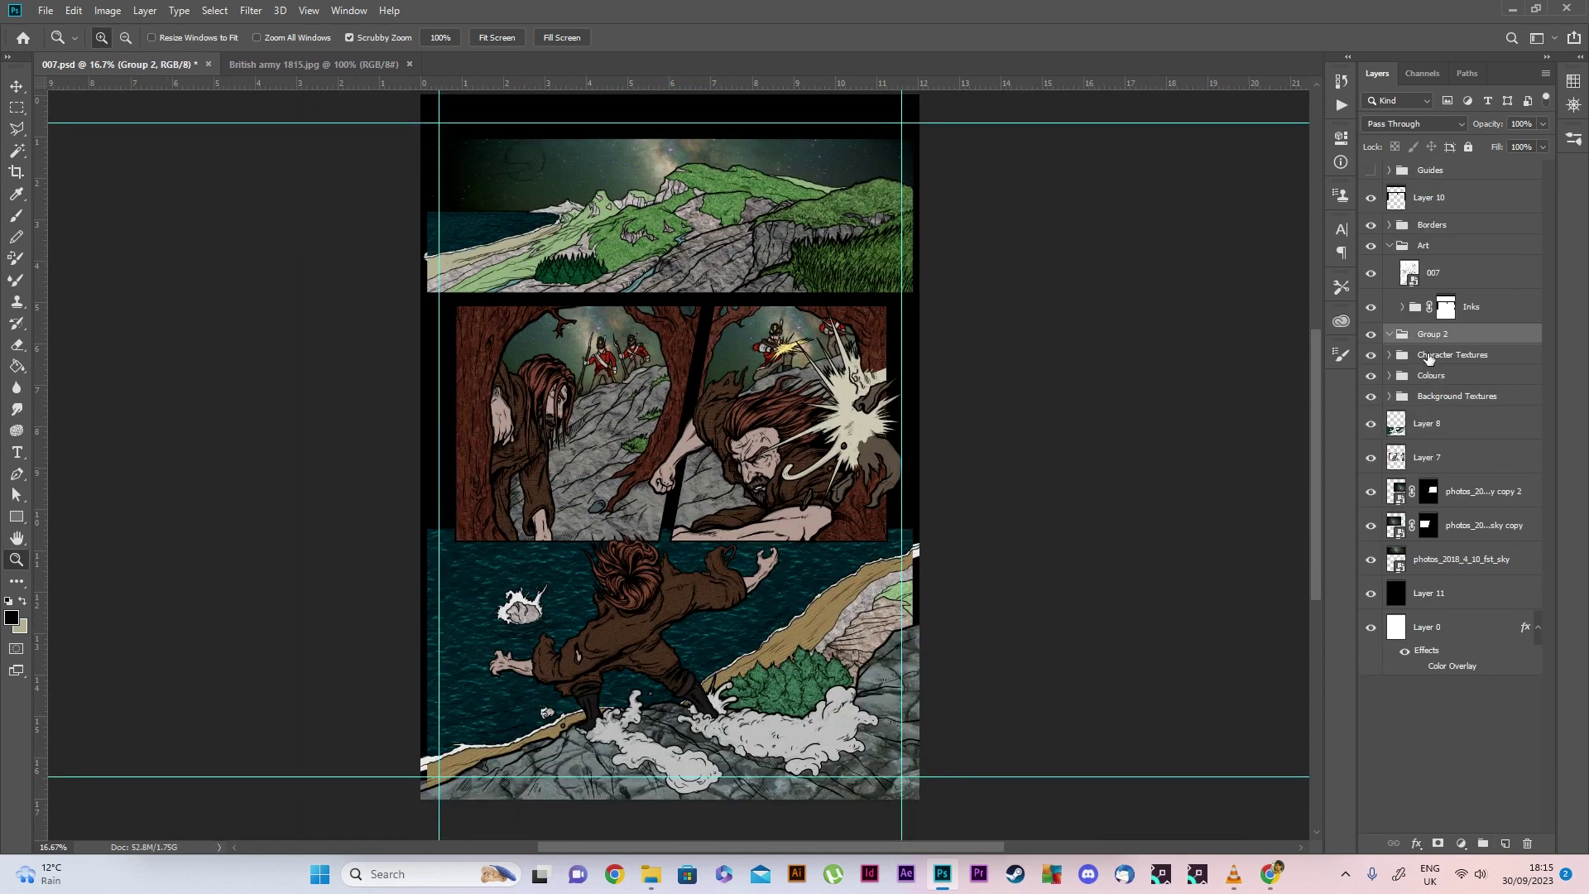
double_click(1434, 334)
text(Shadows)
key(Return)
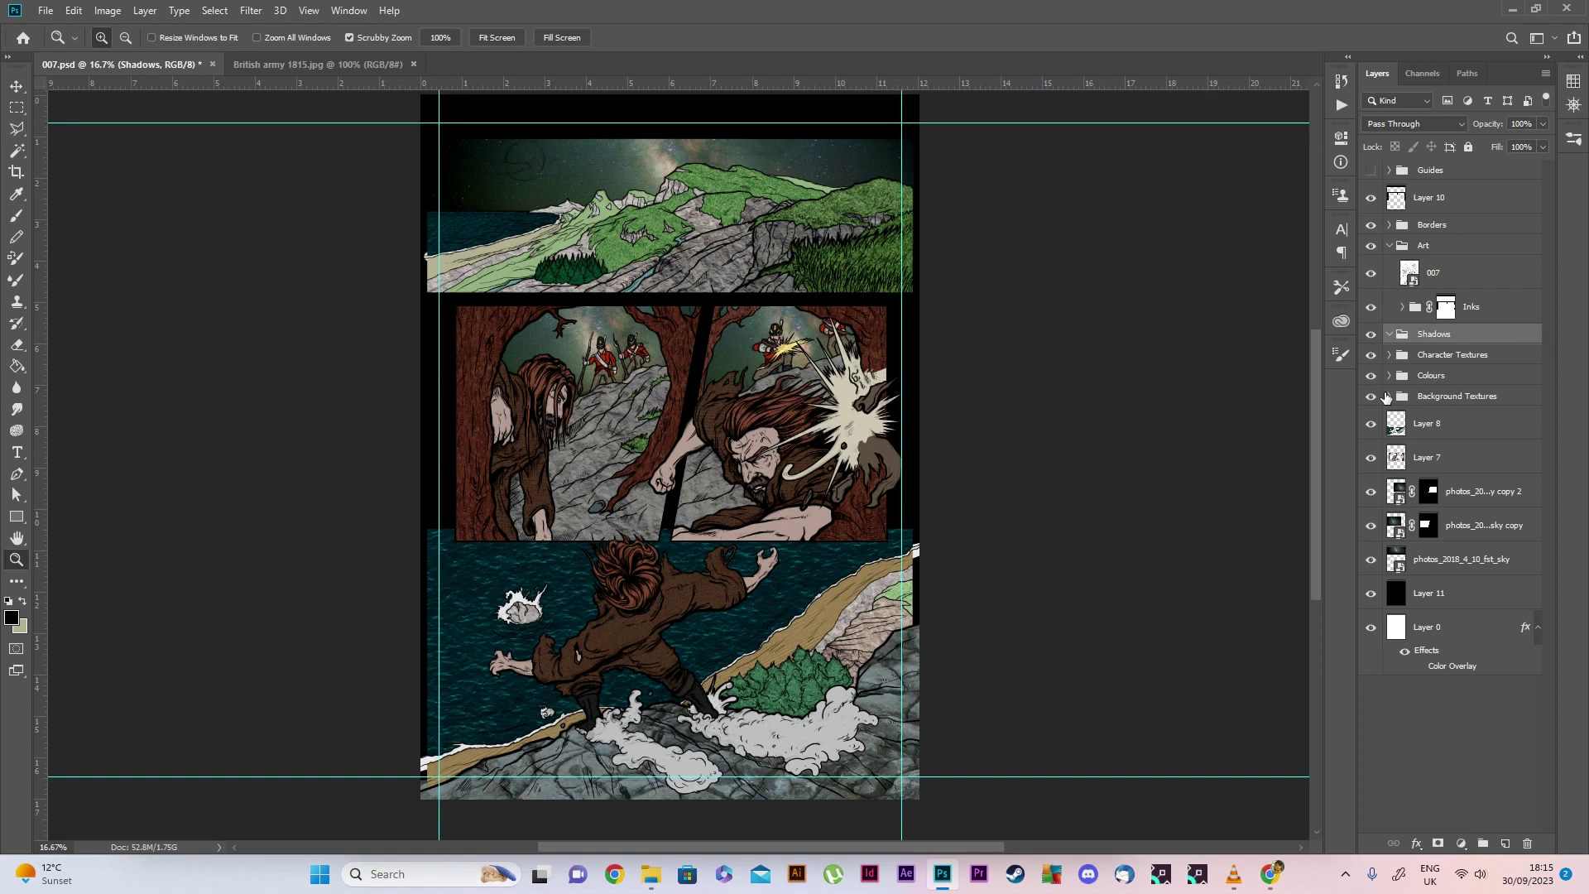
Rename the Shadows group as Character Shading
double_click(1434, 334)
text(Character Shading)
key(Return)
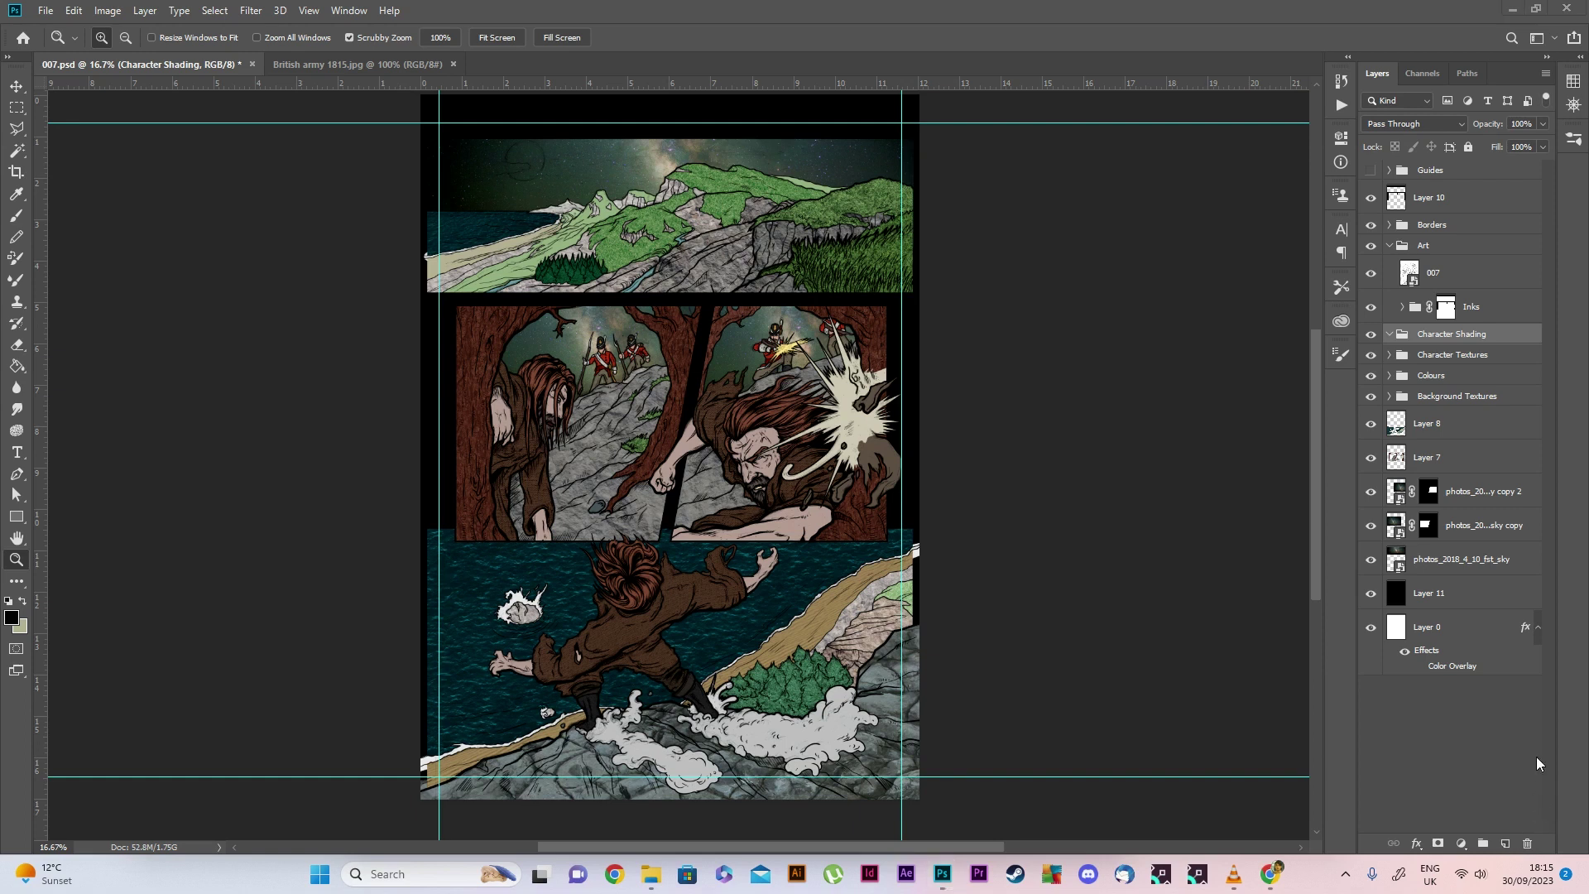
Add a new layer inside the Character Shading group with Multiply blending and 60% opacity
click(1506, 841)
click(1400, 122)
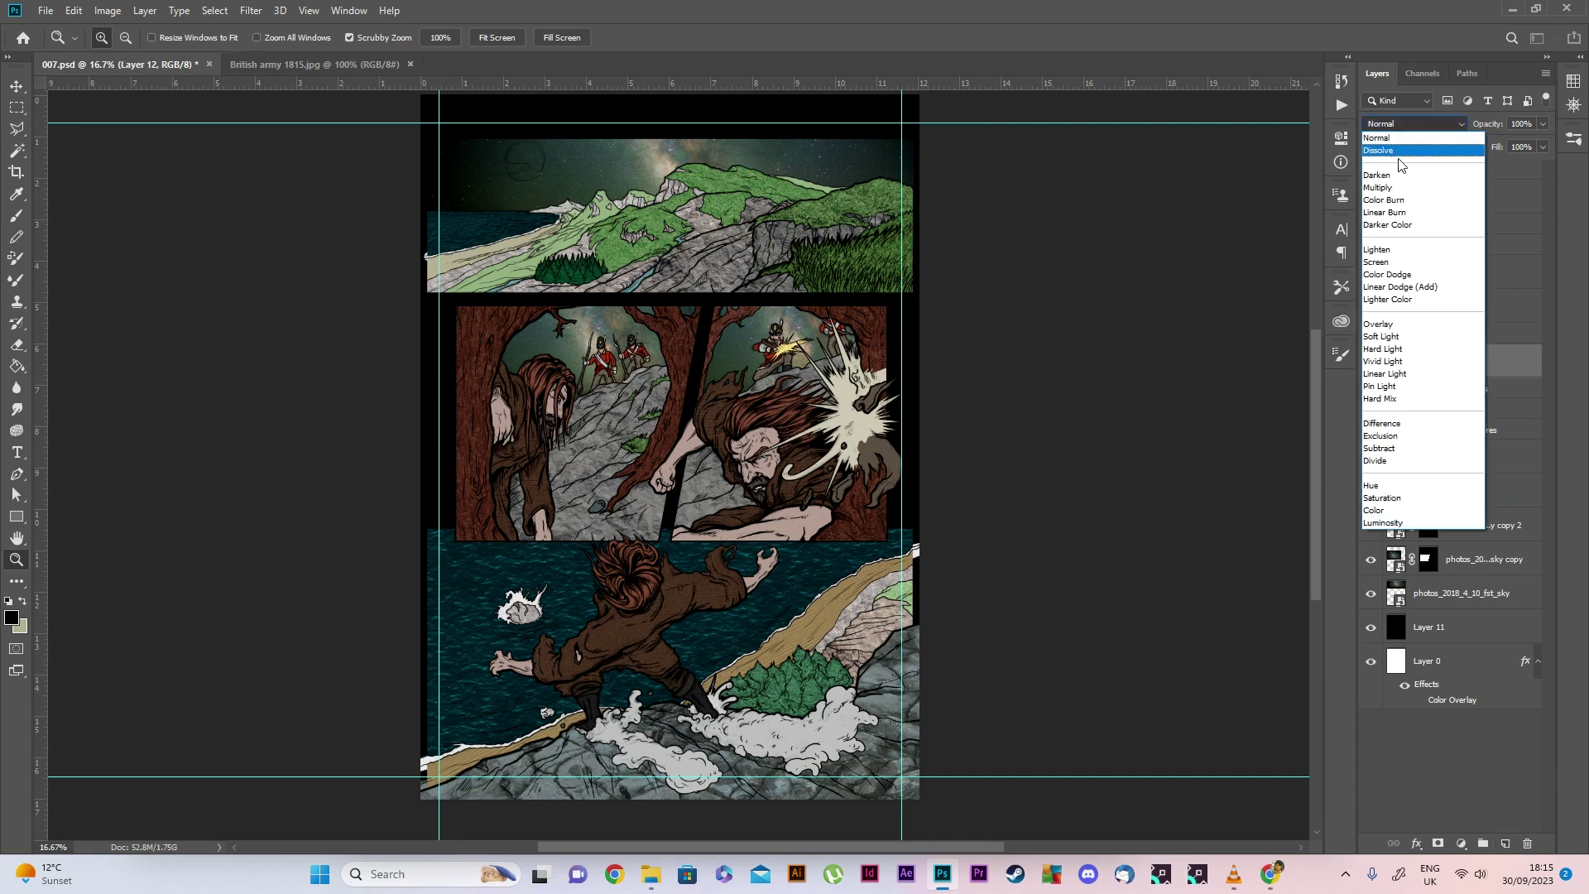
click(1477, 152)
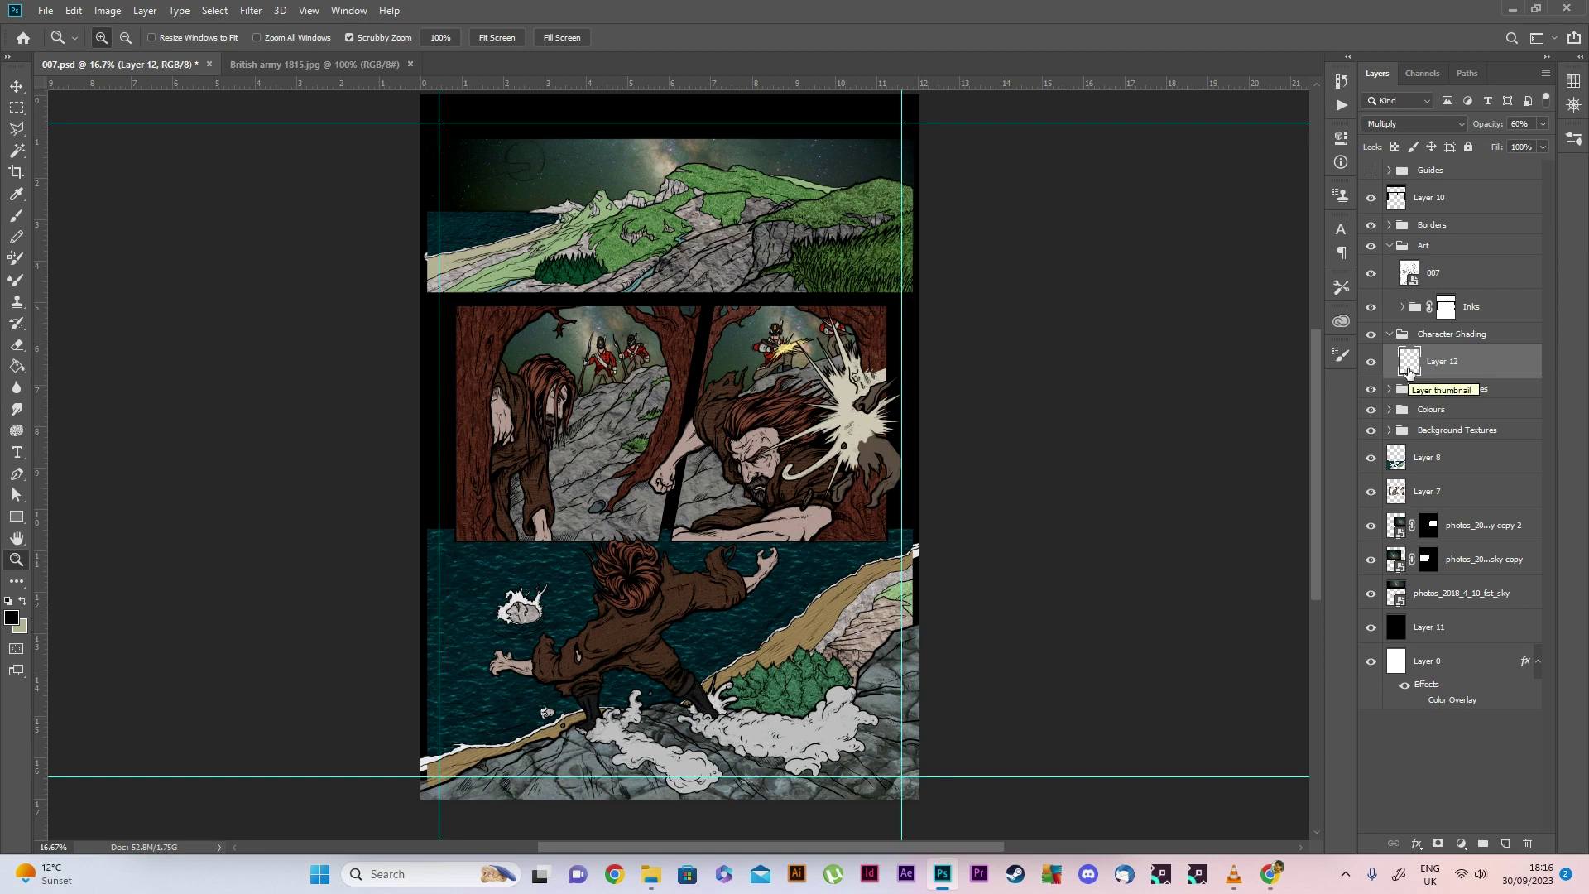
Set up the Brush tool with the Soft Round preset from General Brushes at 0% hardness
click(22, 220)
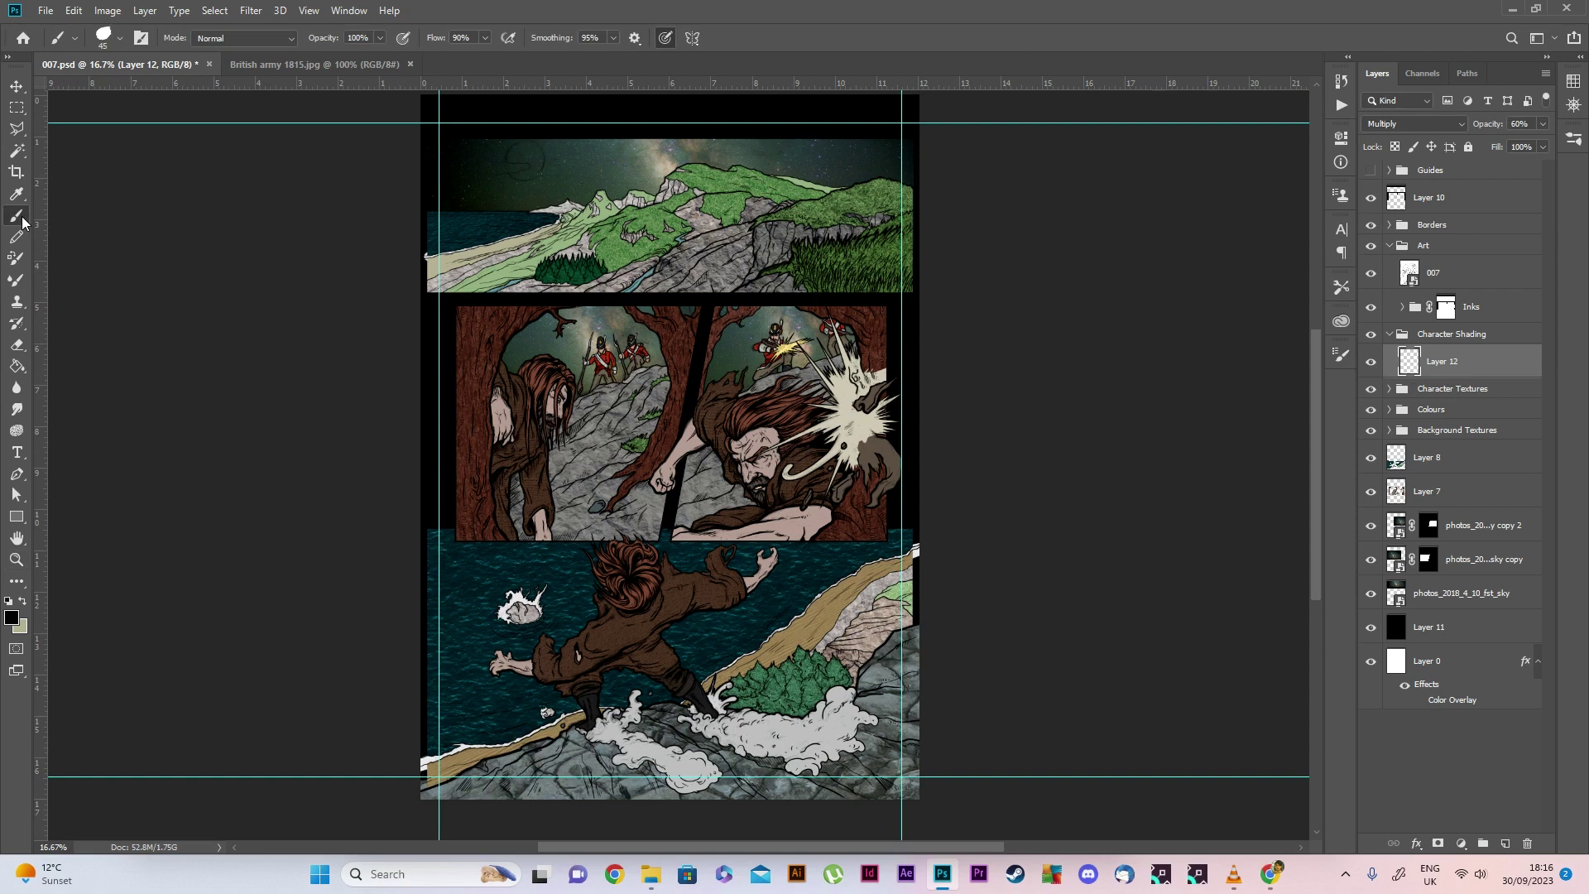
click(112, 38)
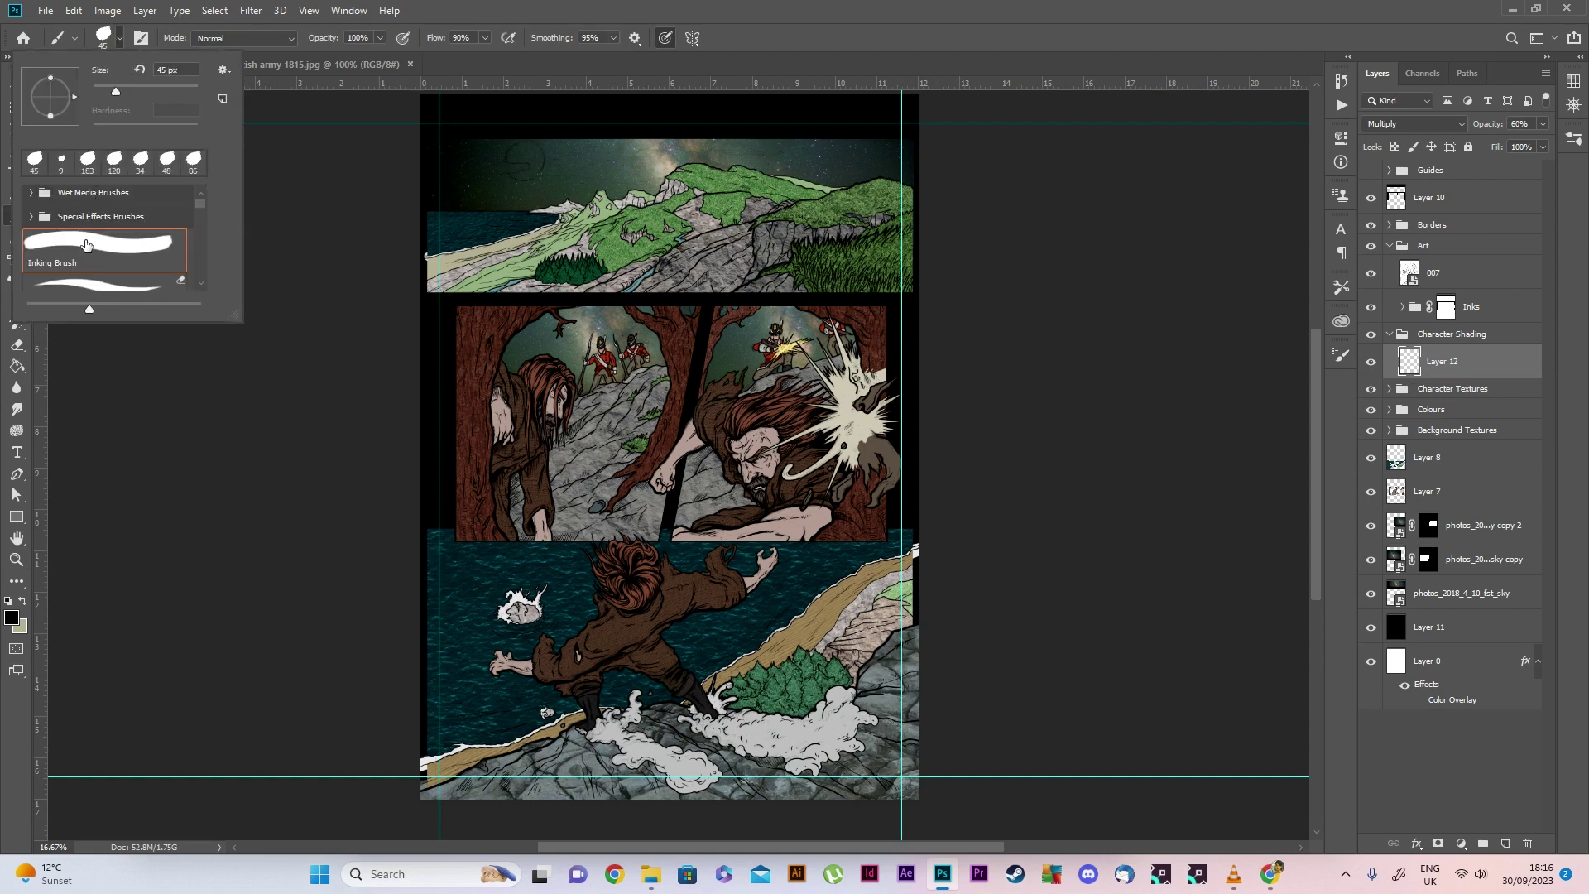
click(43, 198)
click(83, 222)
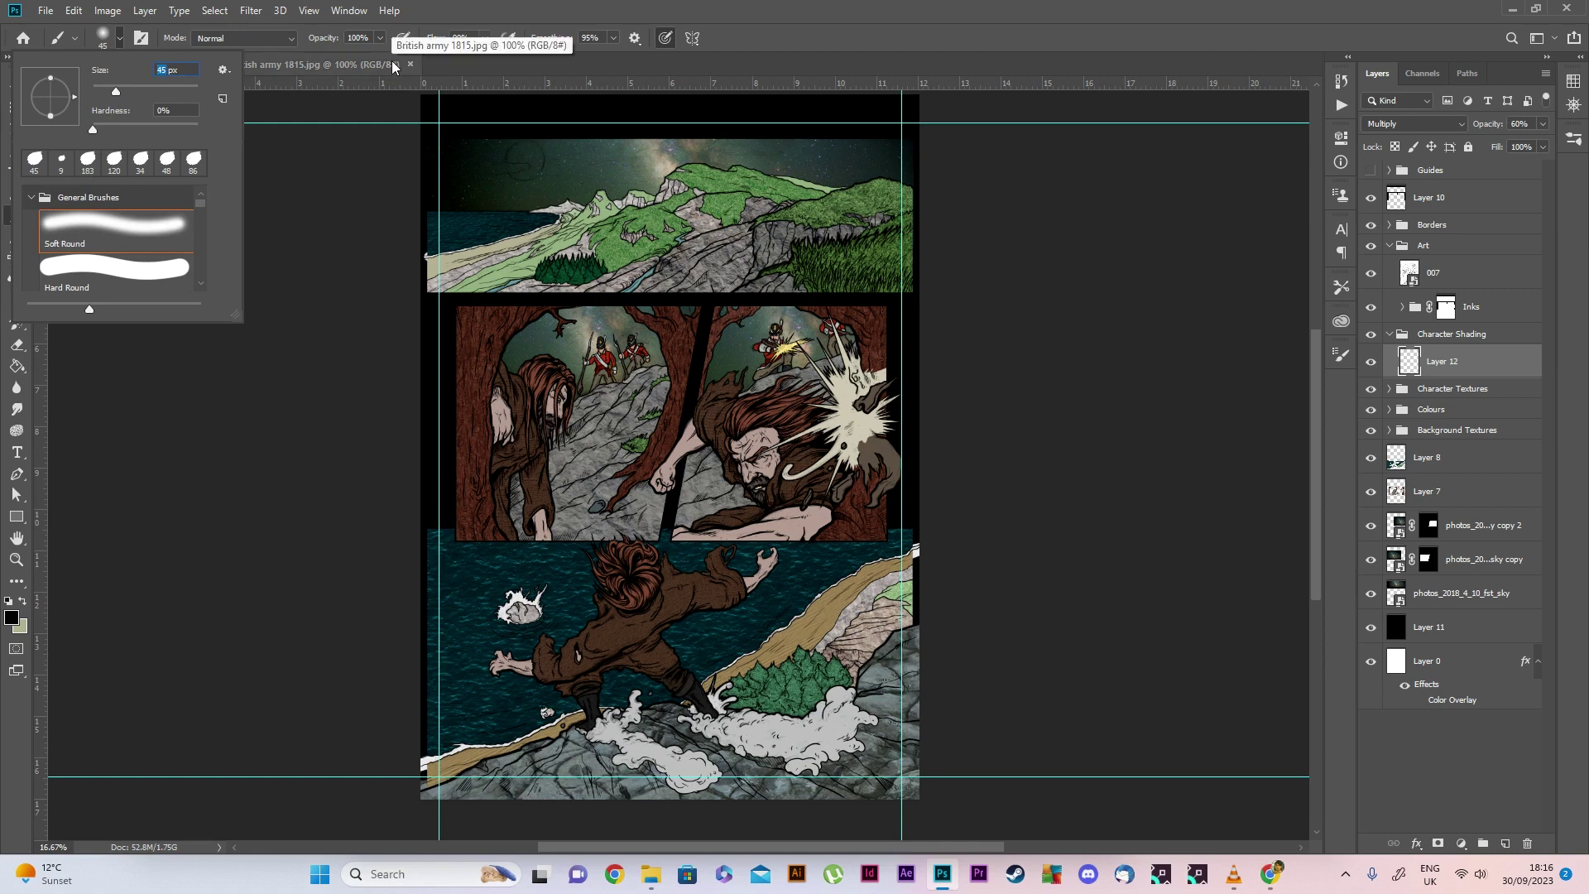
click(163, 110)
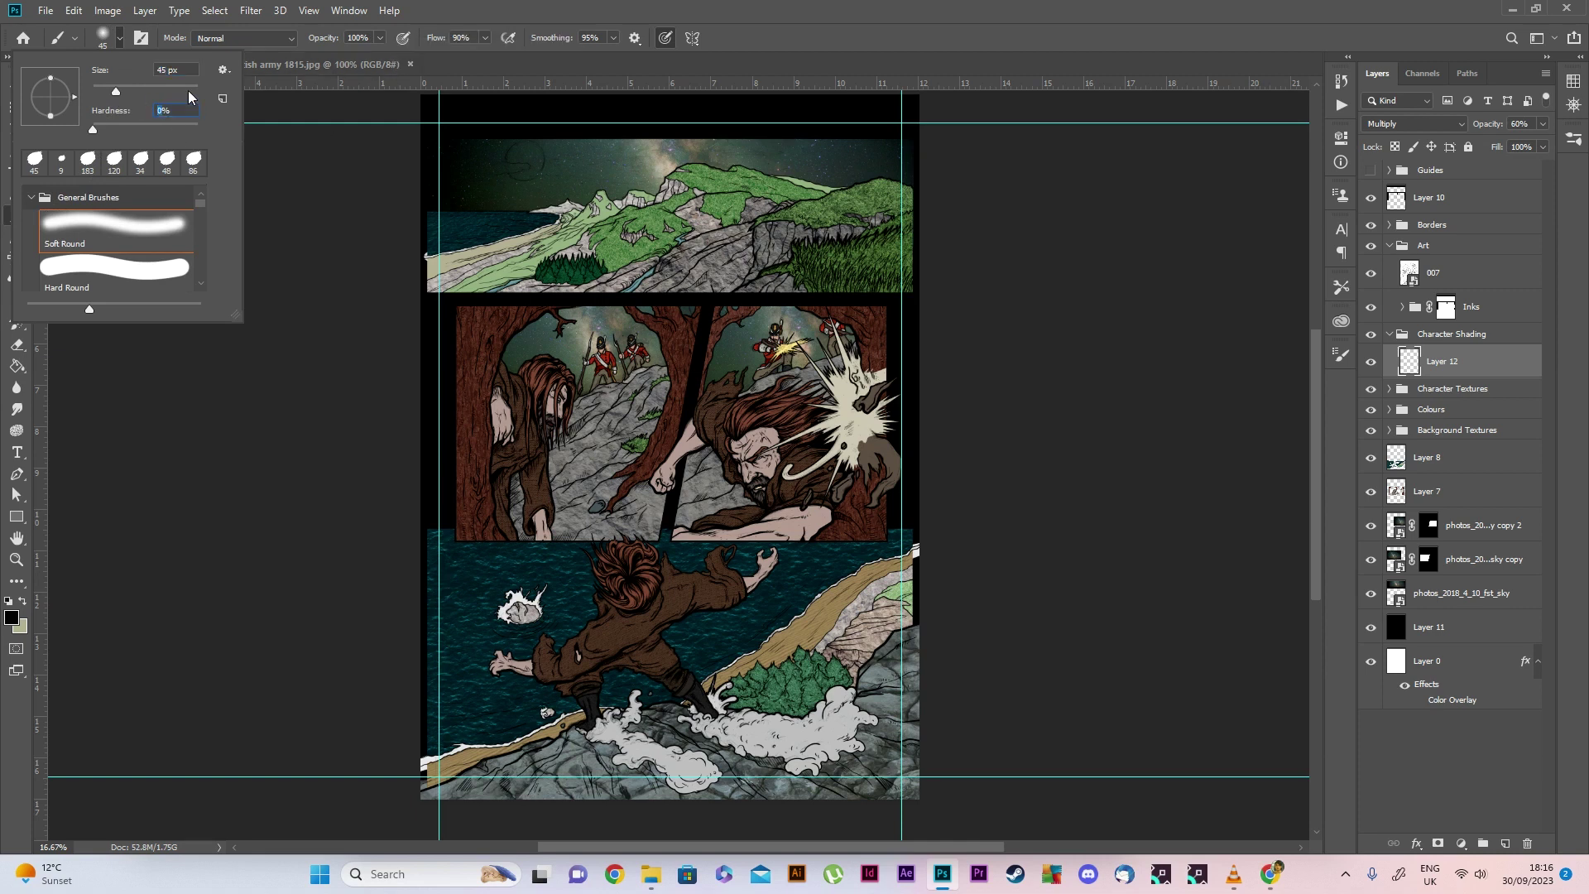
key(Return)
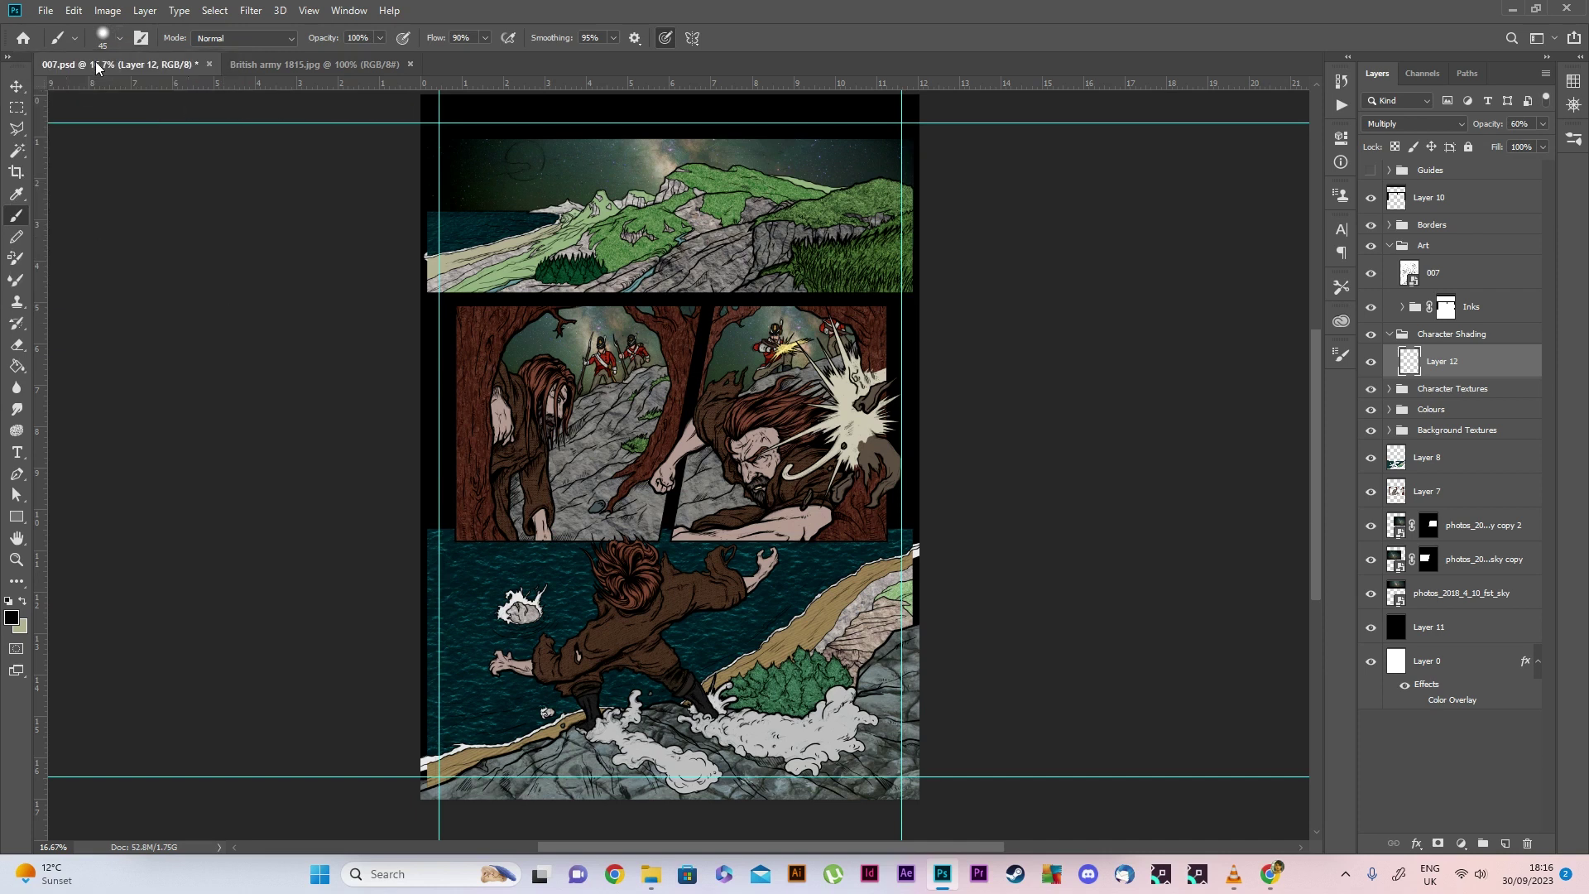
Enlarge the Soft Round brush to 136 px
click(117, 50)
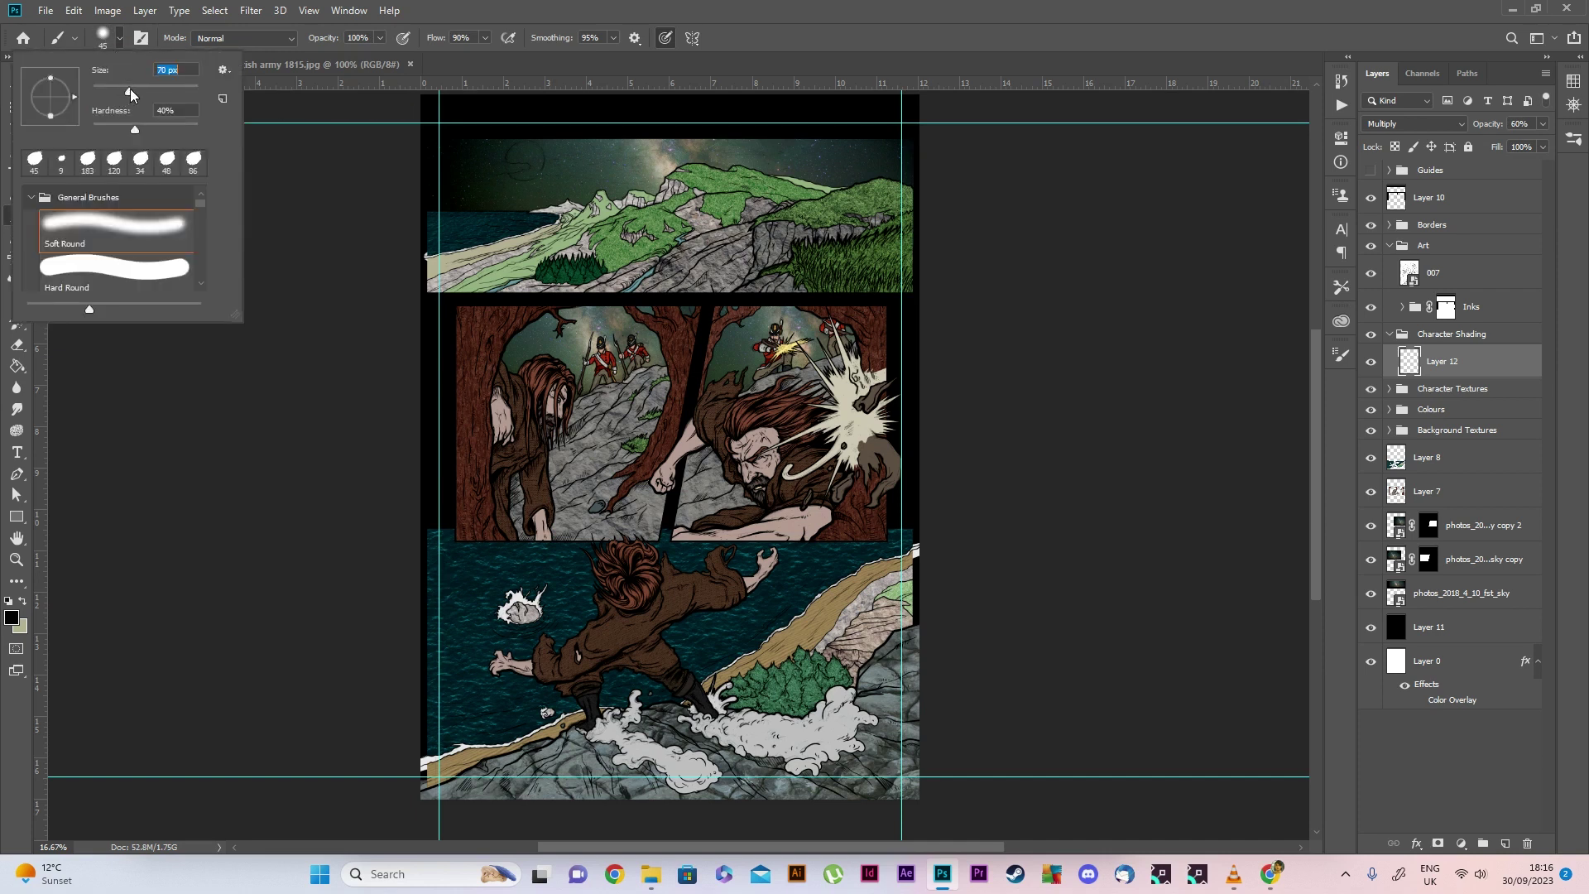
drag(135, 88, 146, 91)
key(Return)
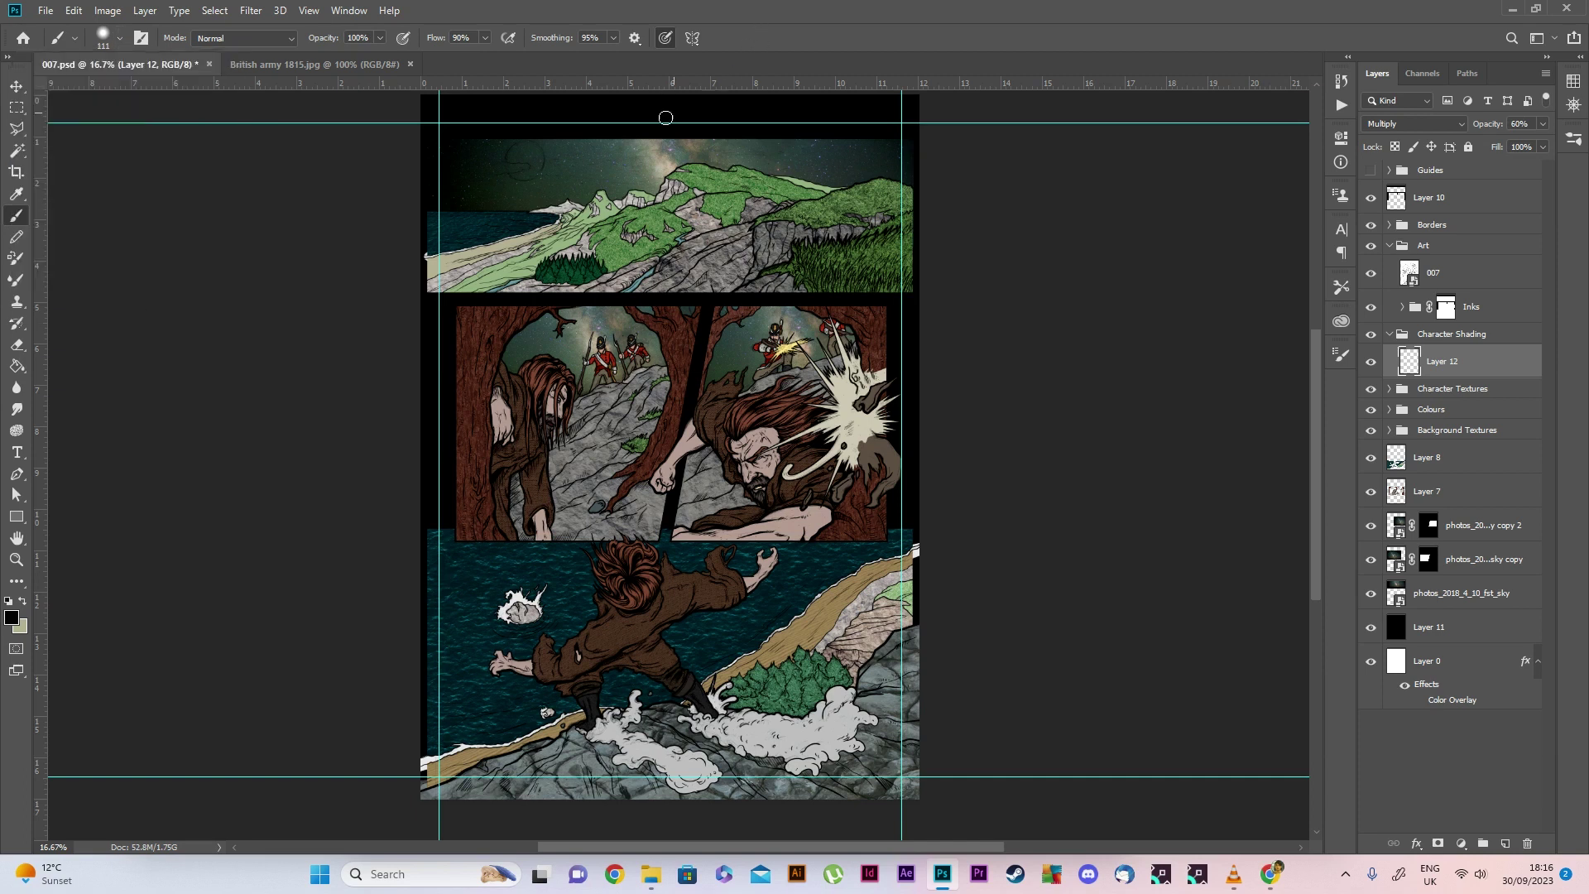
click(118, 41)
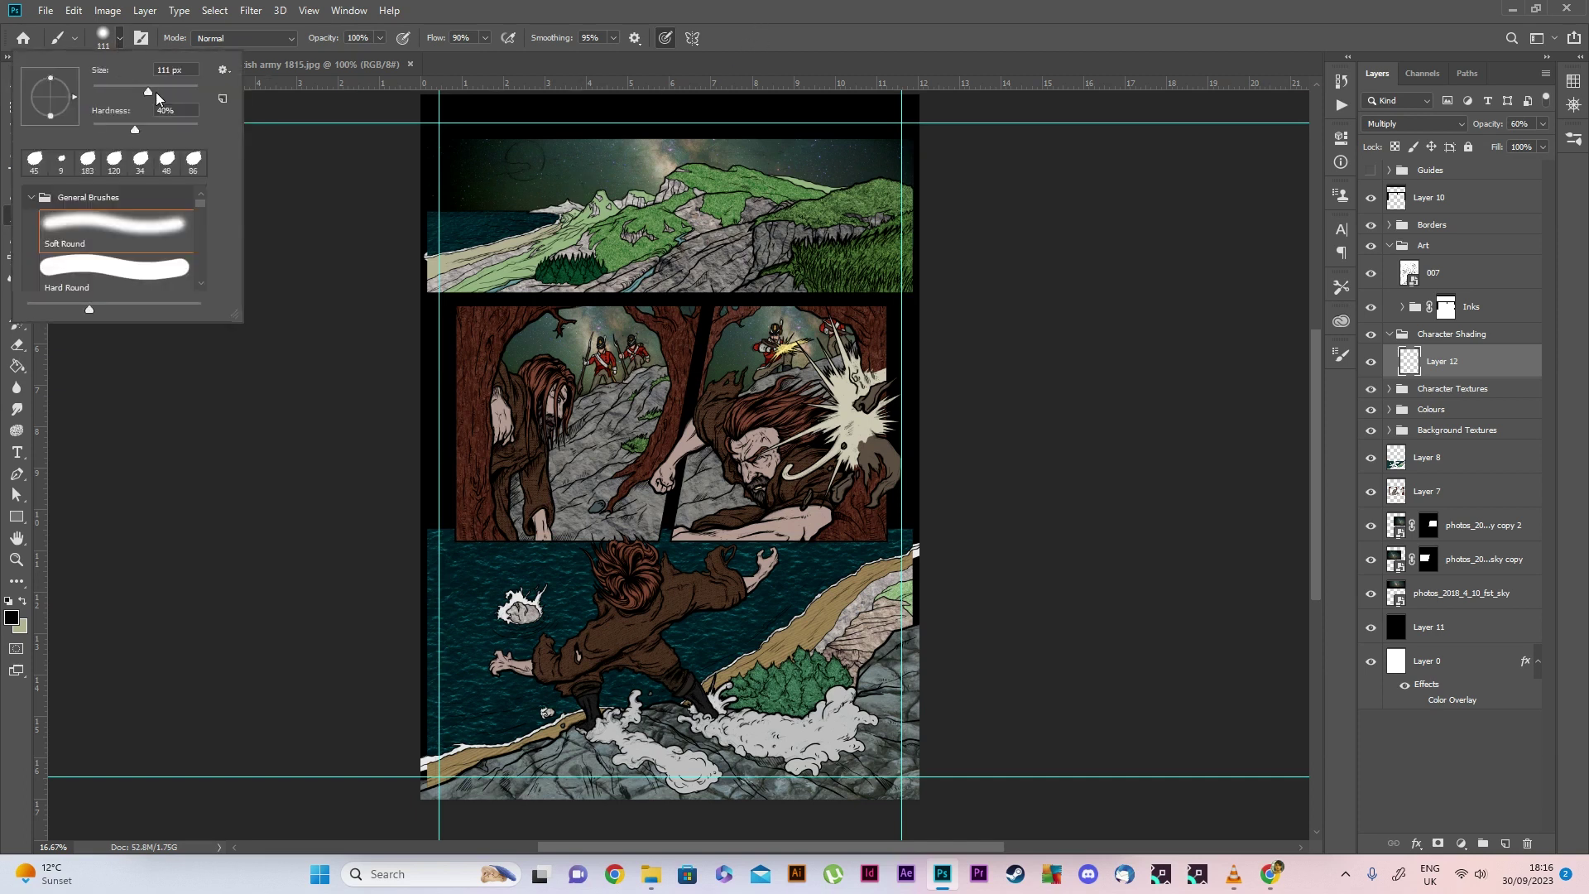
drag(156, 91, 154, 91)
key(Return)
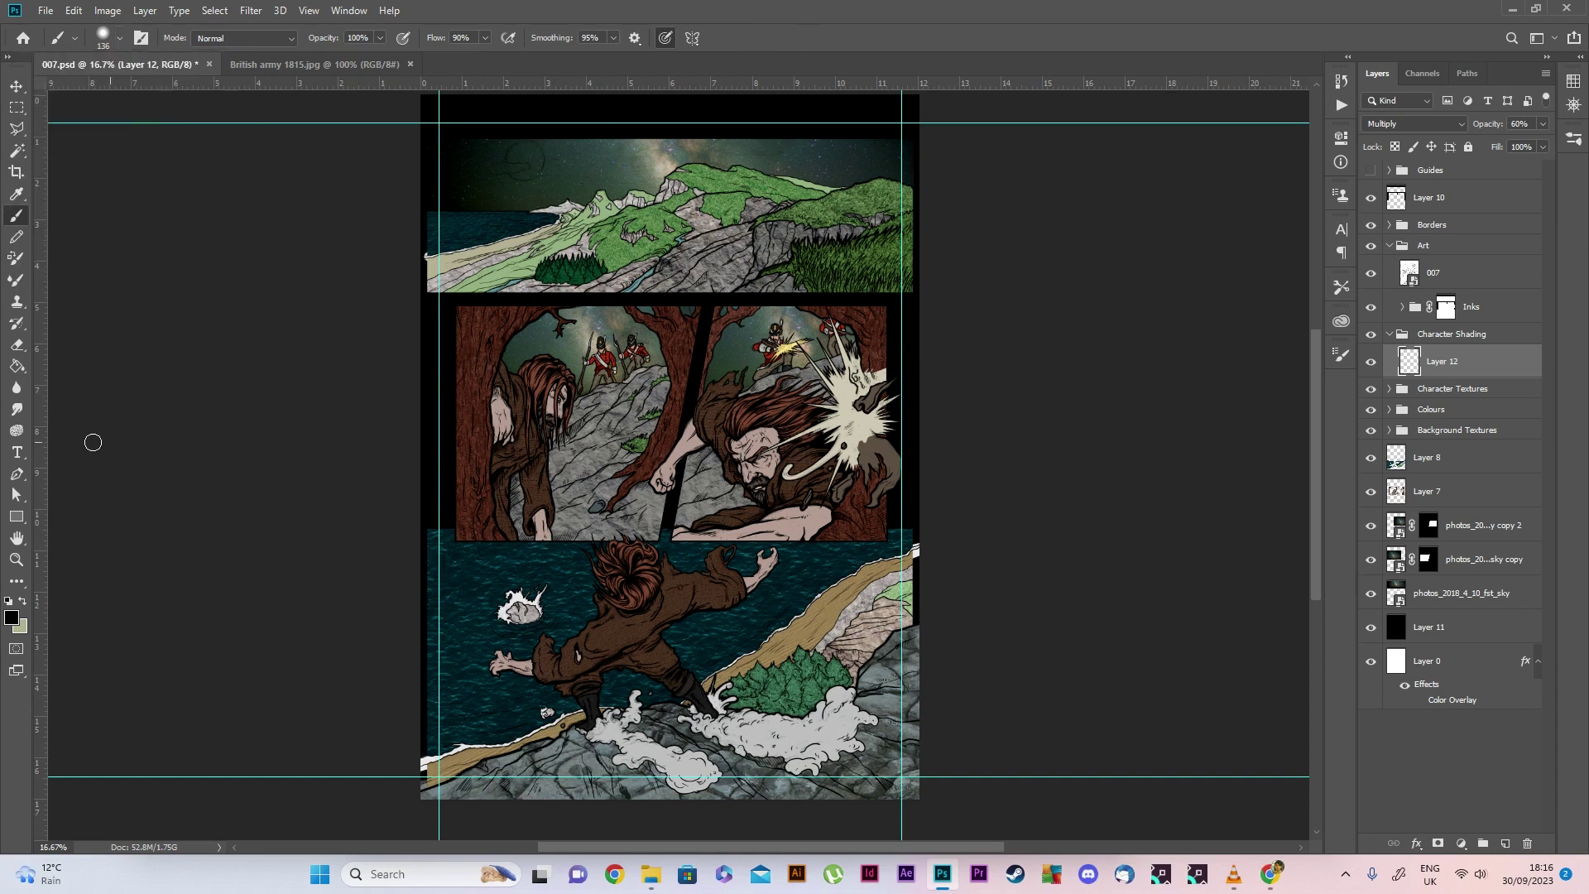
Enlarge the page view to 25% and examine the characters in the two middle panels
click(15, 559)
click(630, 443)
scroll(594, 448, up, 2)
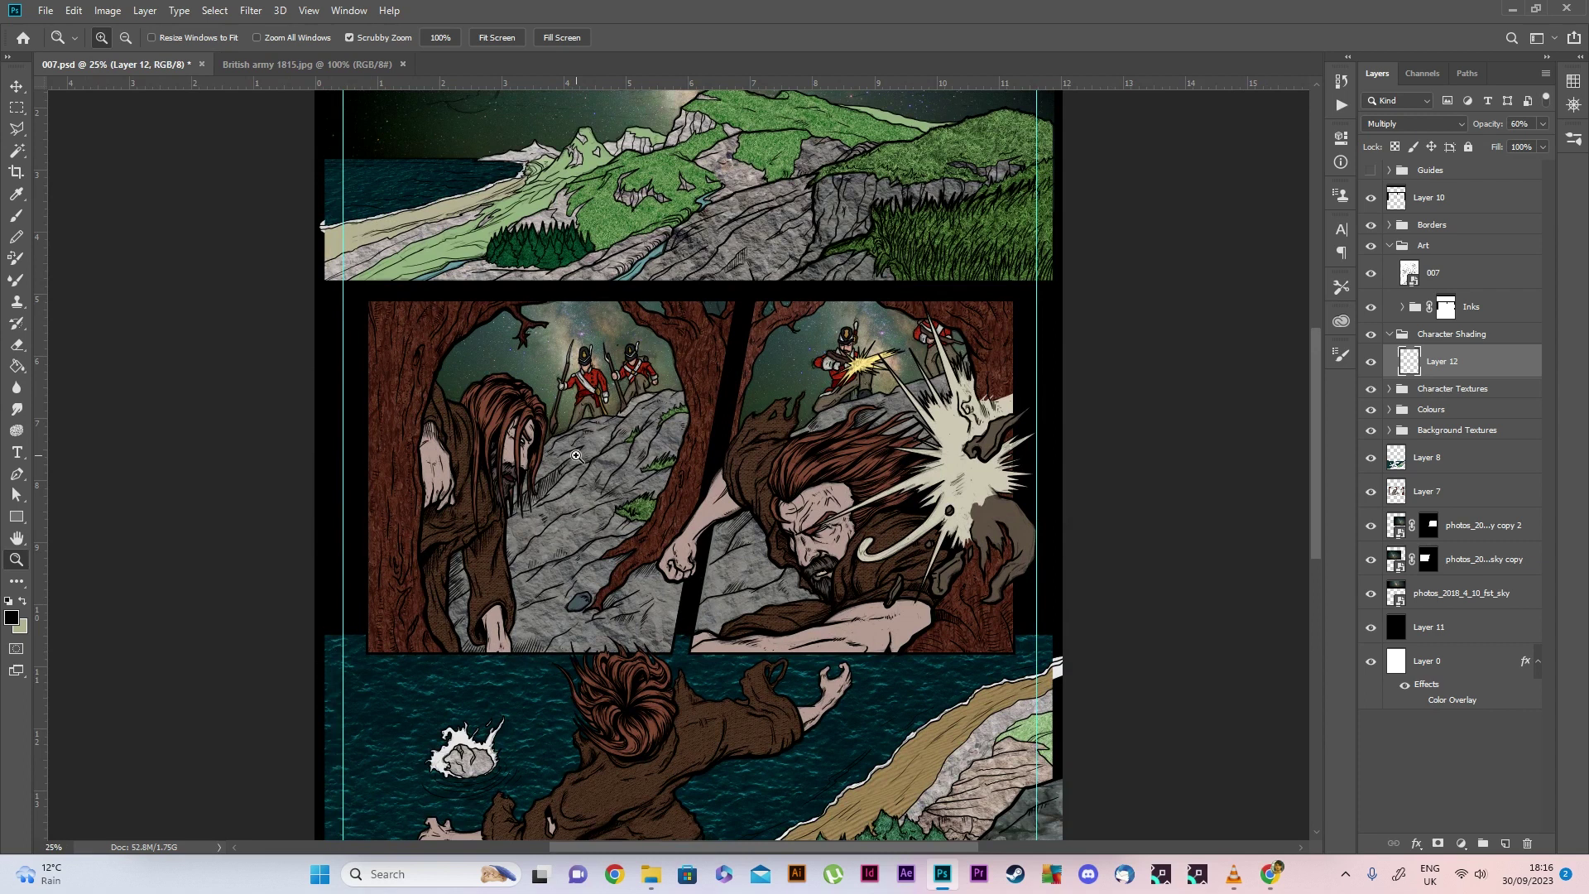
scroll(576, 456, up, 1)
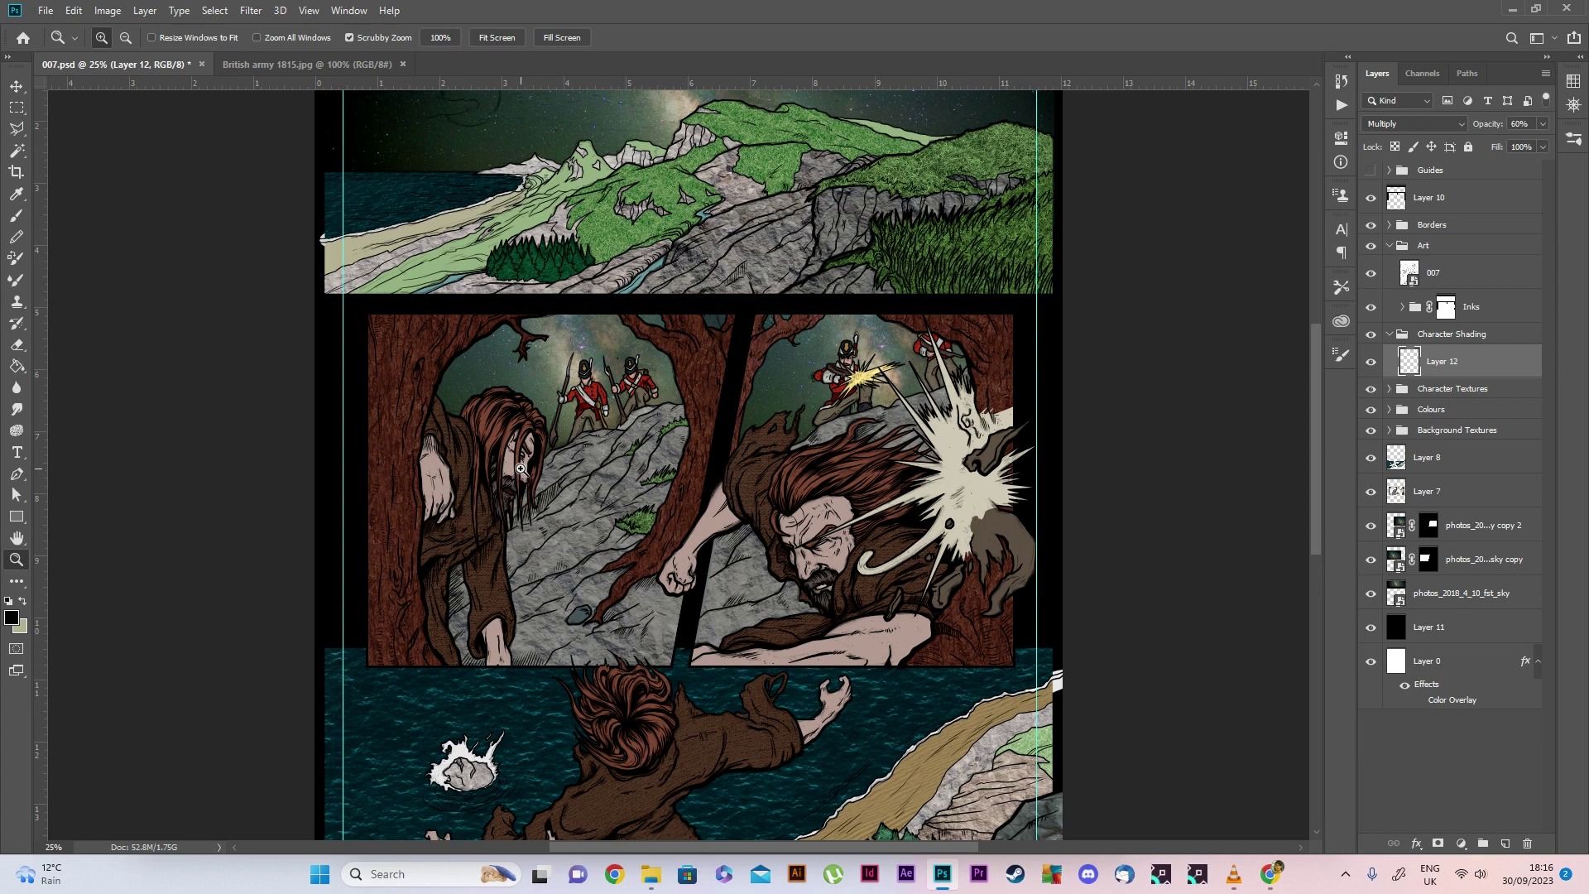
scroll(592, 521, up, 1)
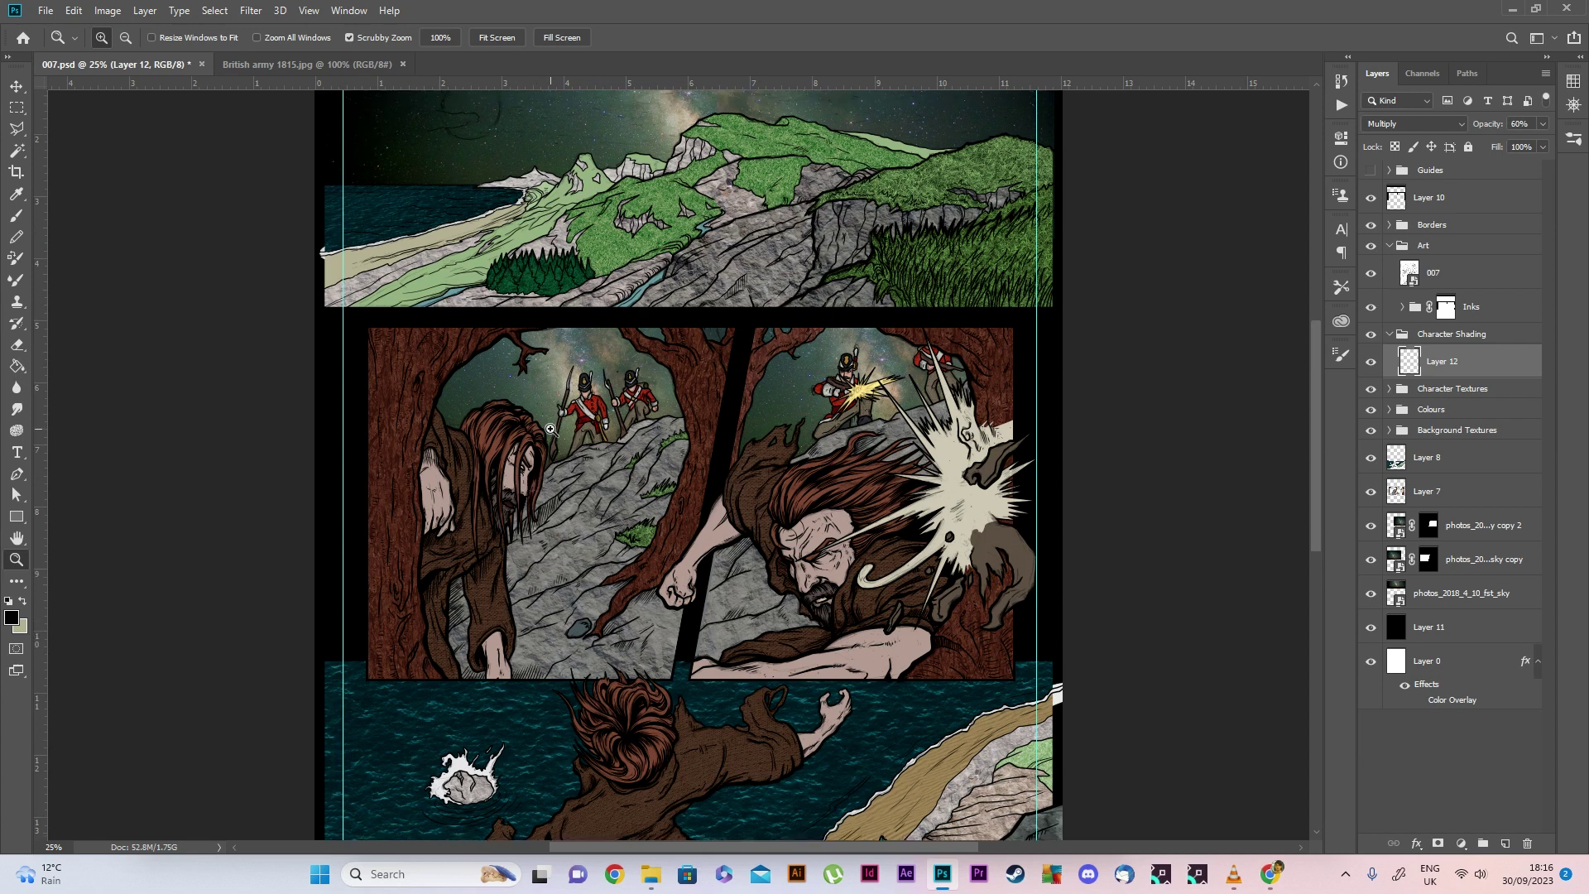
scroll(550, 429, up, 2)
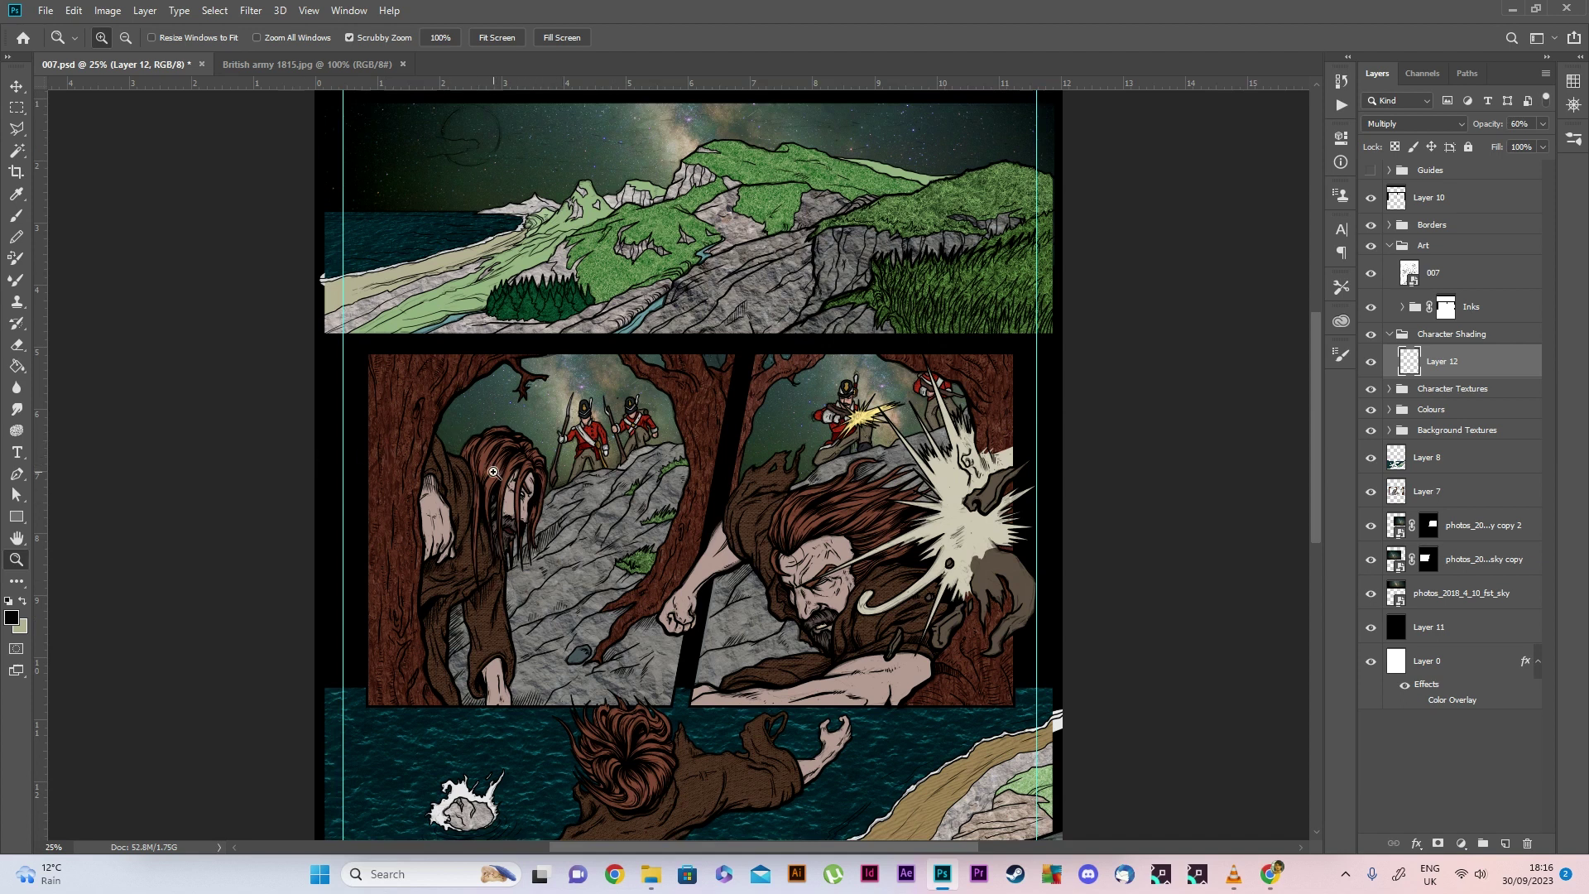
scroll(505, 505, up, 3)
scroll(430, 554, down, 2)
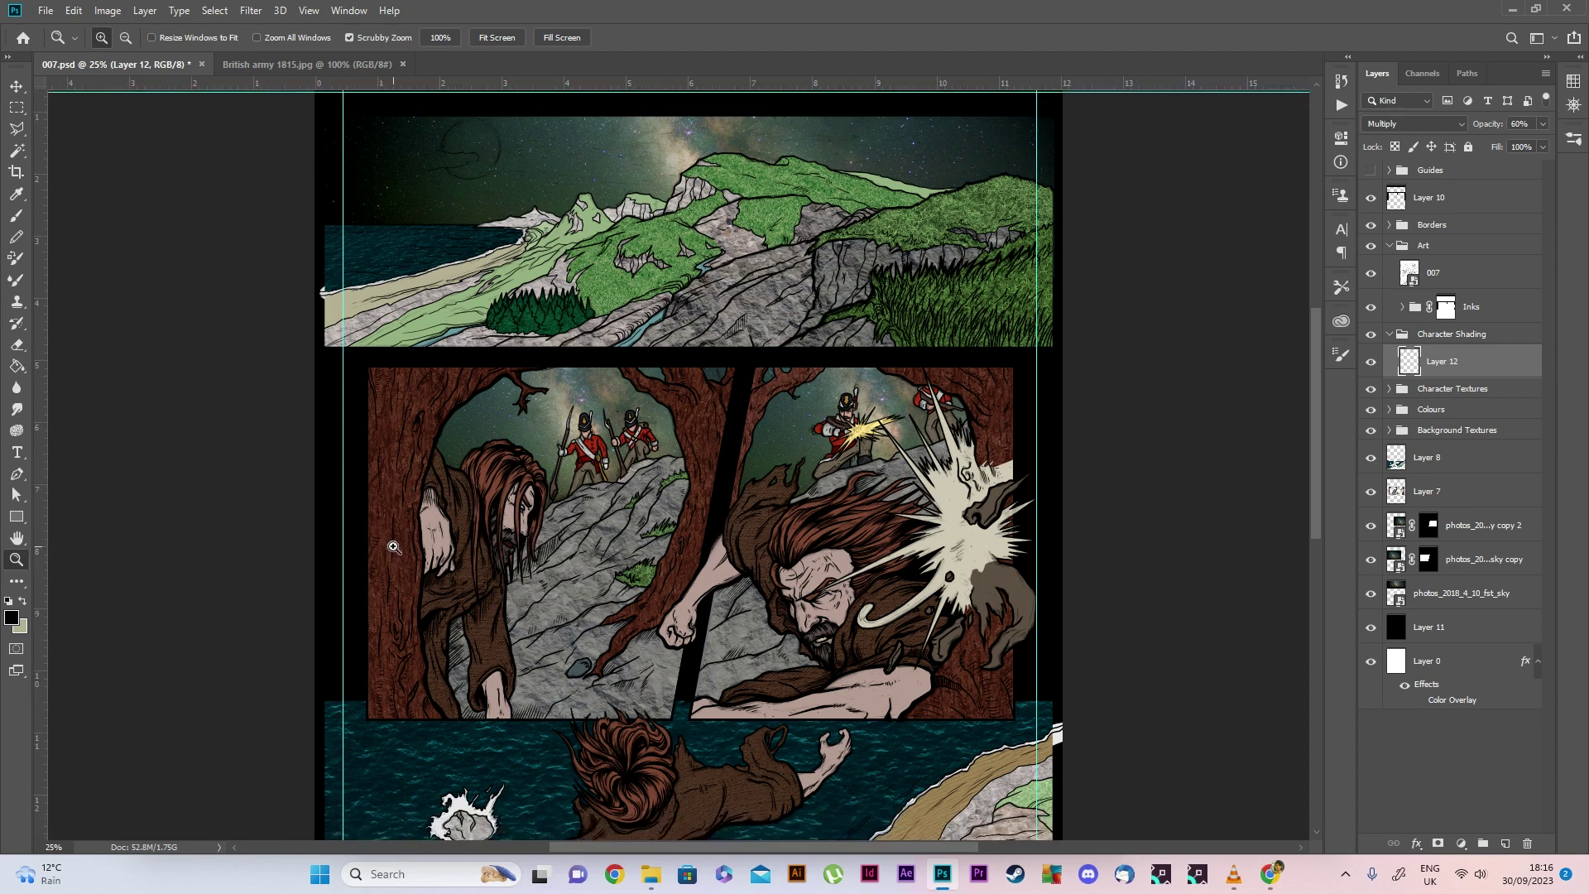
scroll(394, 547, down, 1)
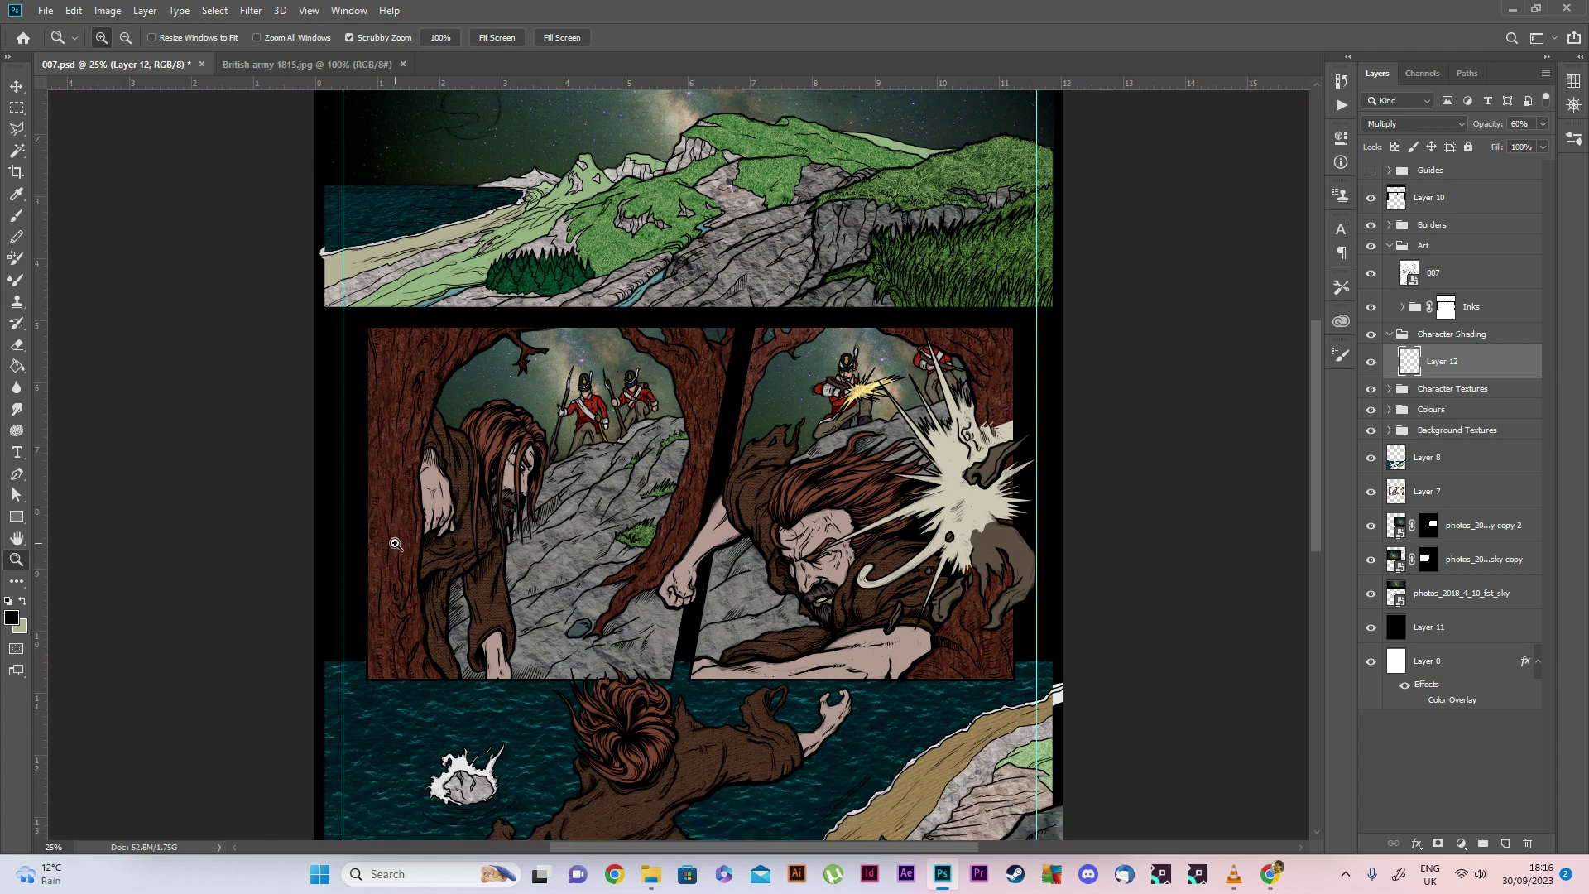
scroll(449, 480, up, 1)
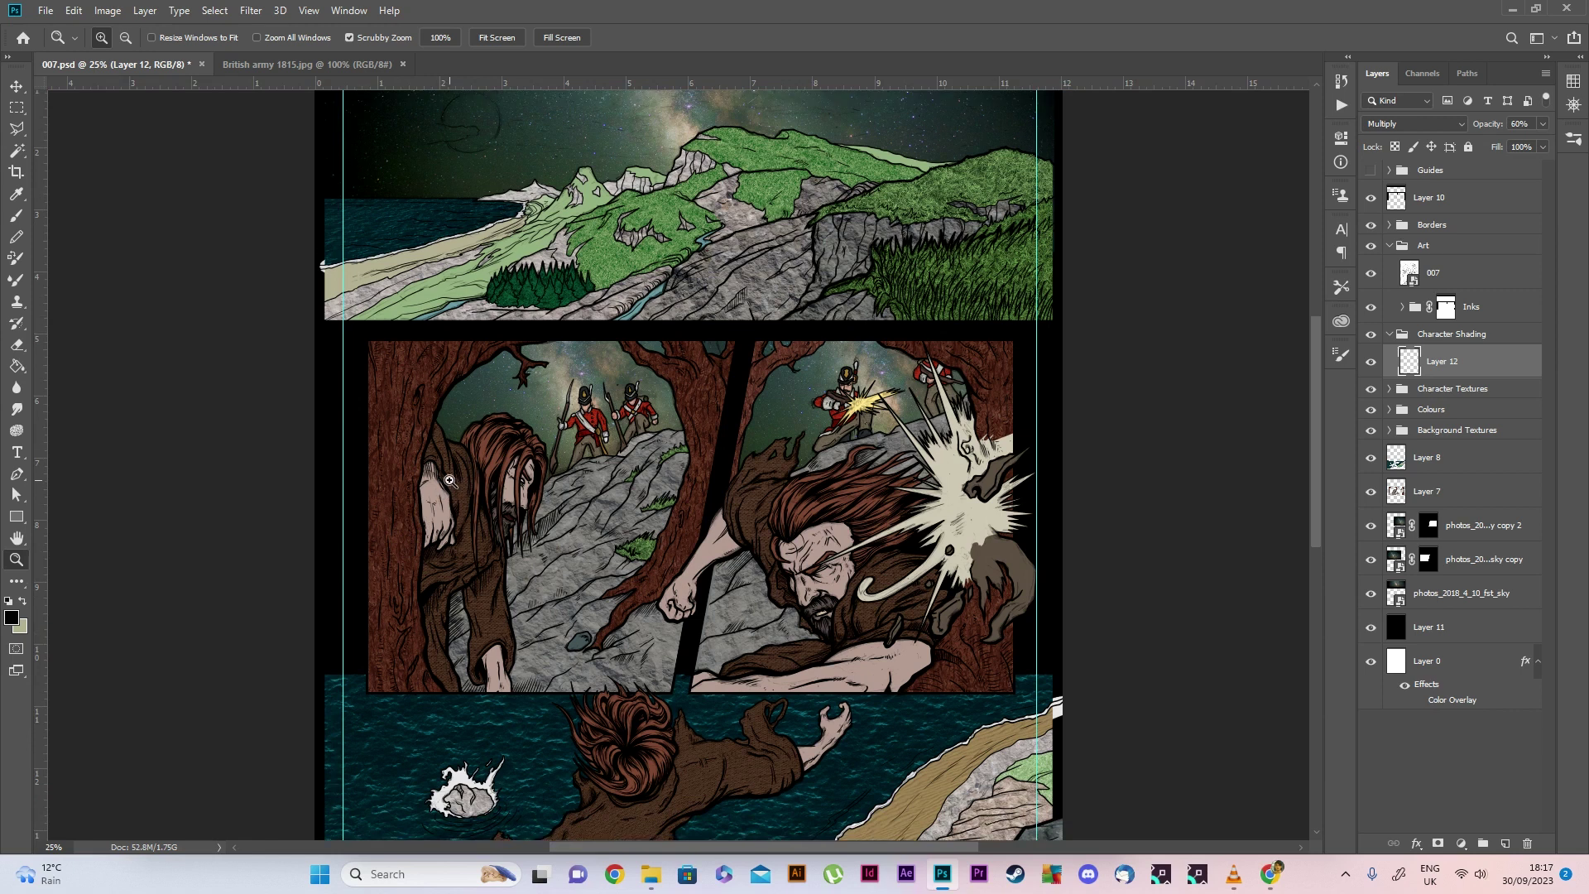
scroll(461, 488, down, 1)
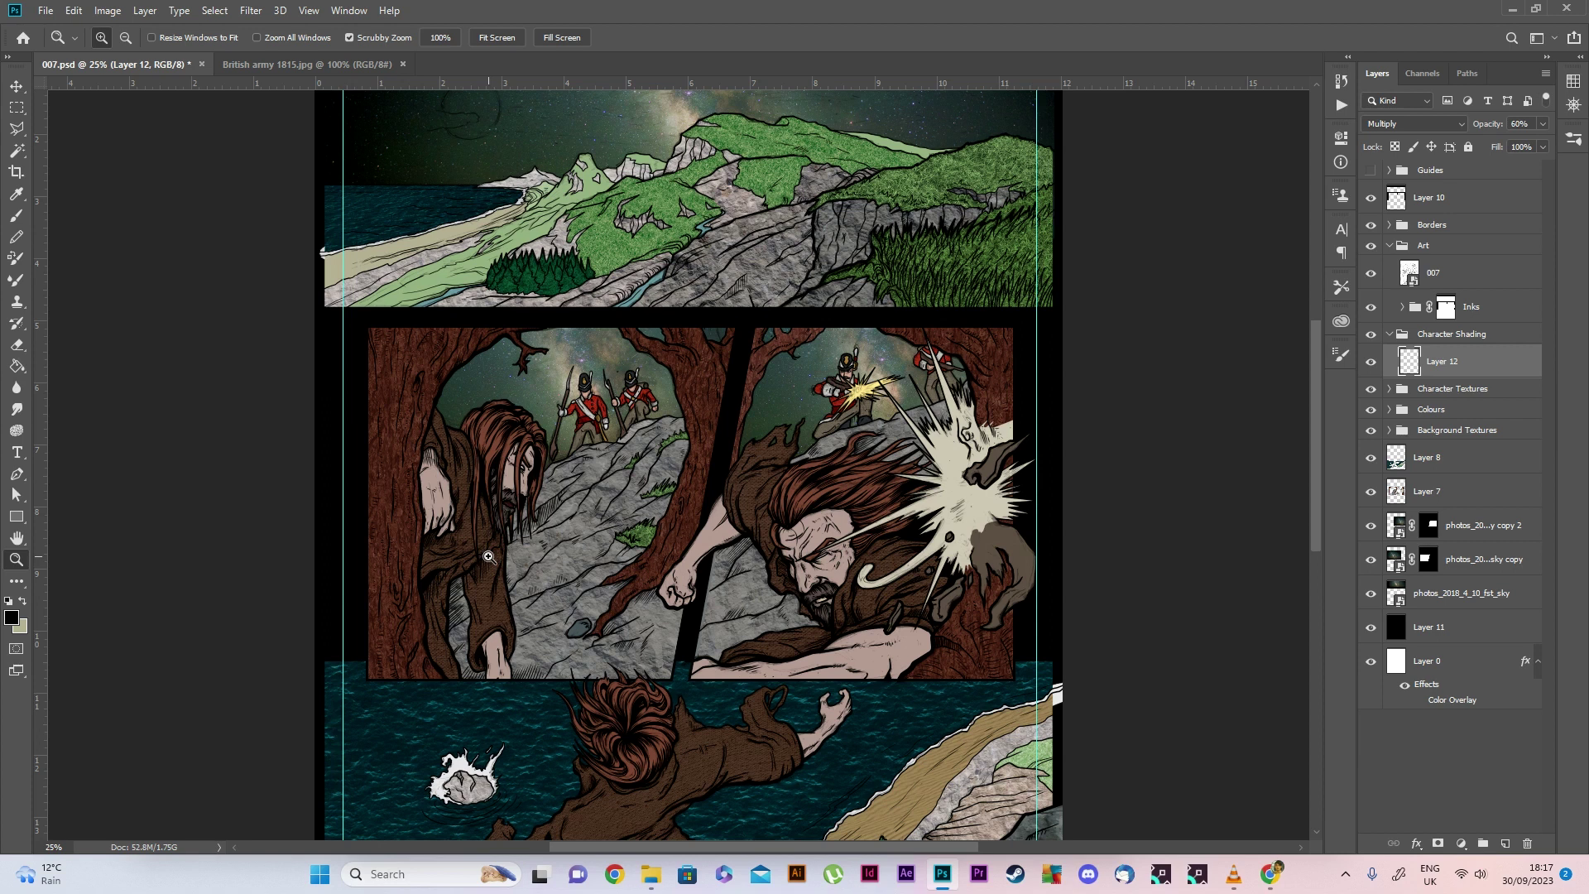
scroll(580, 472, down, 2)
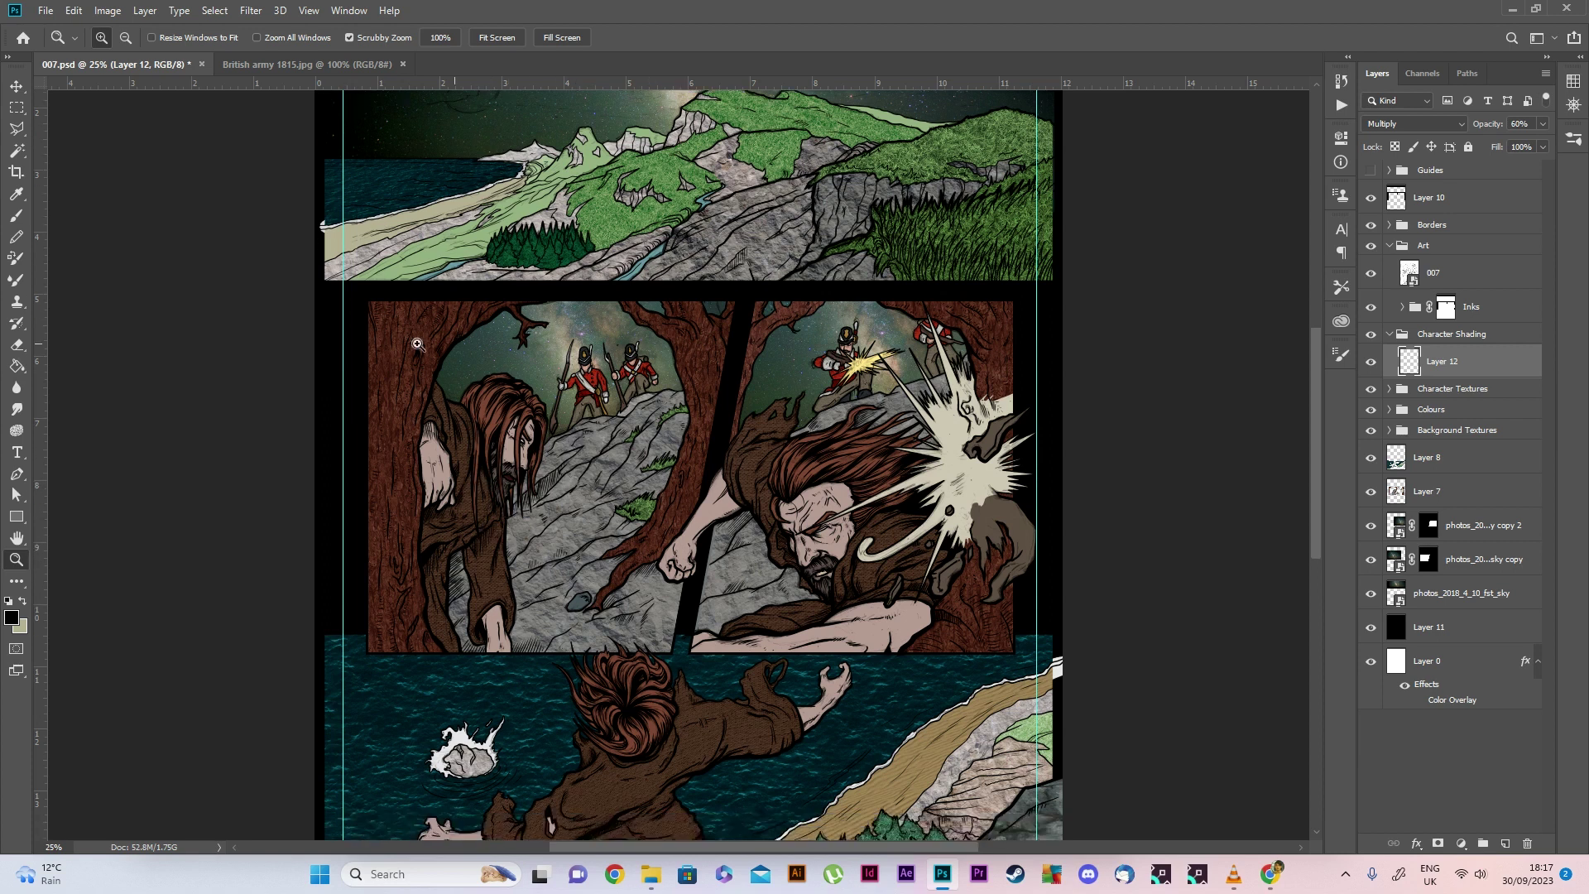
Reactivate the Brush tool and select the Character Shading group
click(15, 220)
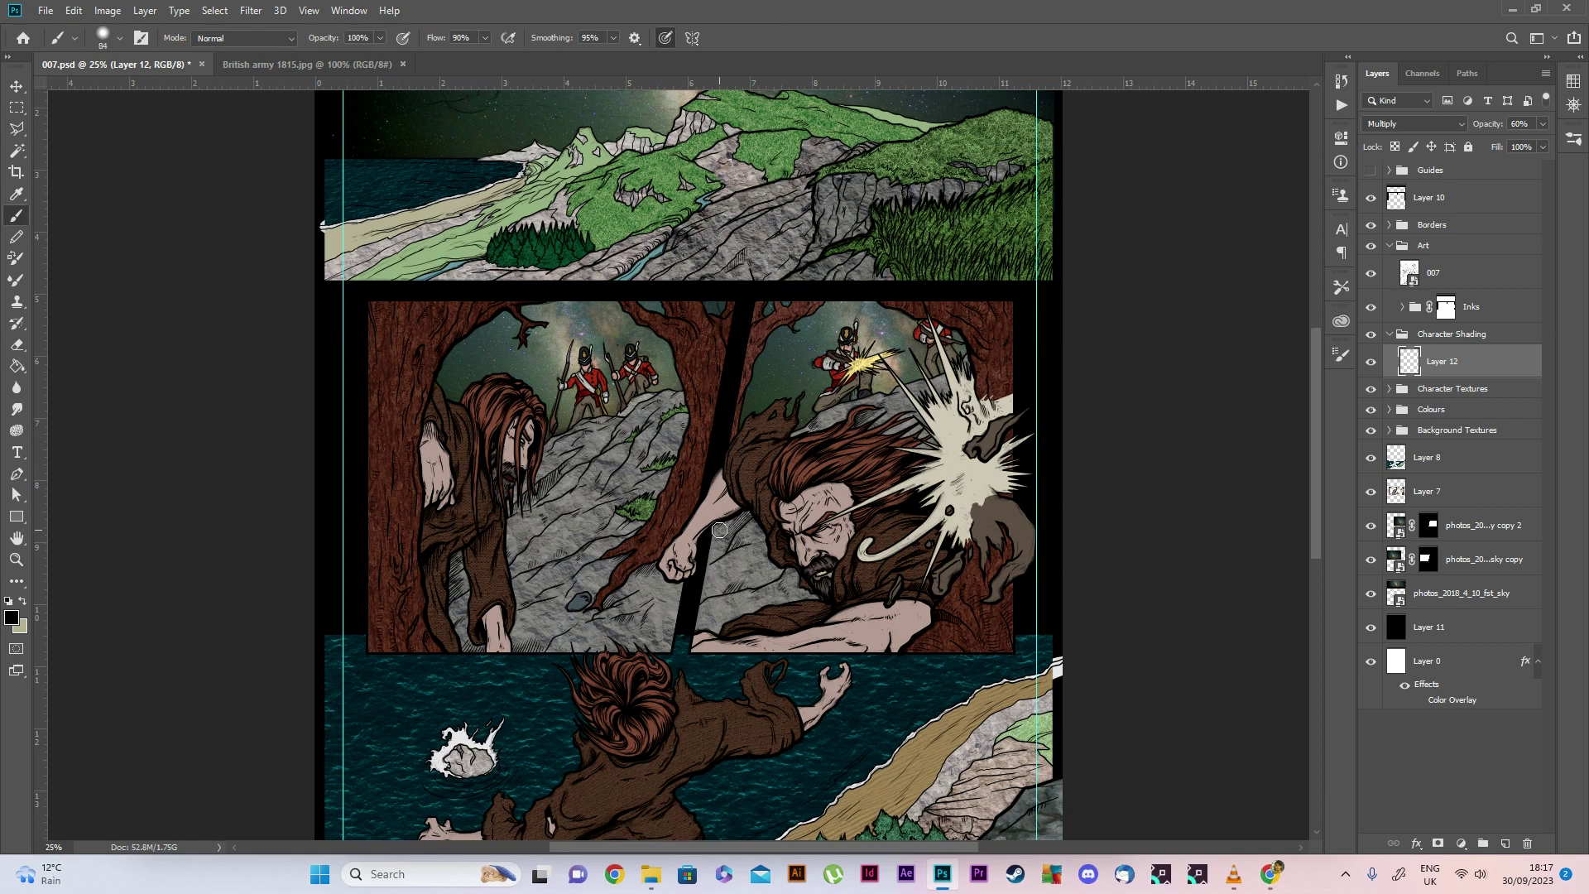
scroll(719, 546, up, 2)
click(1462, 341)
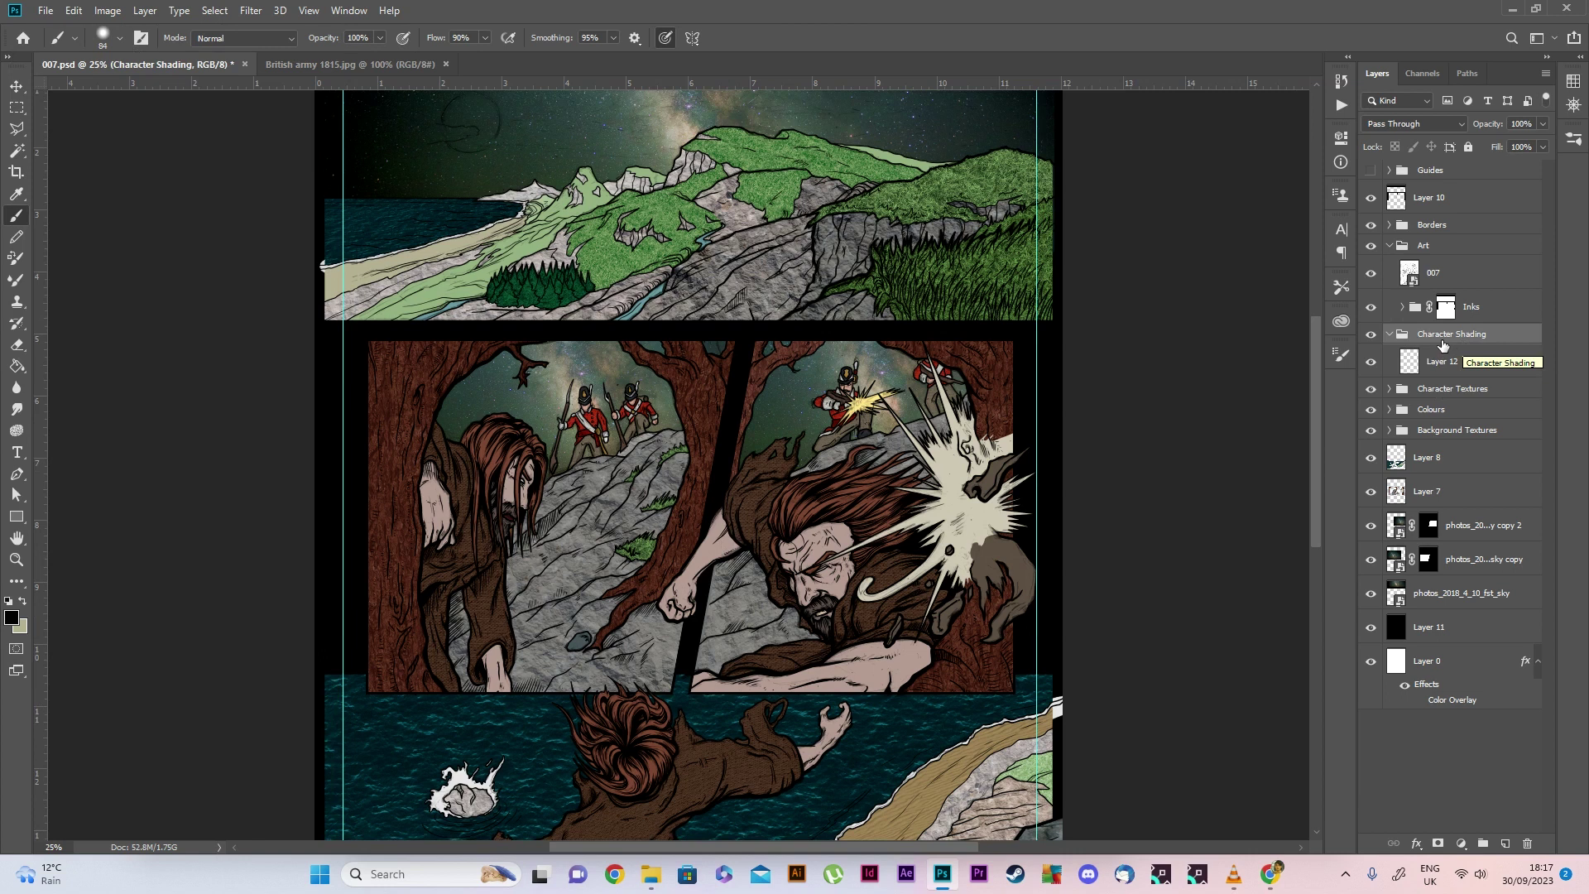
scroll(616, 467, down, 1)
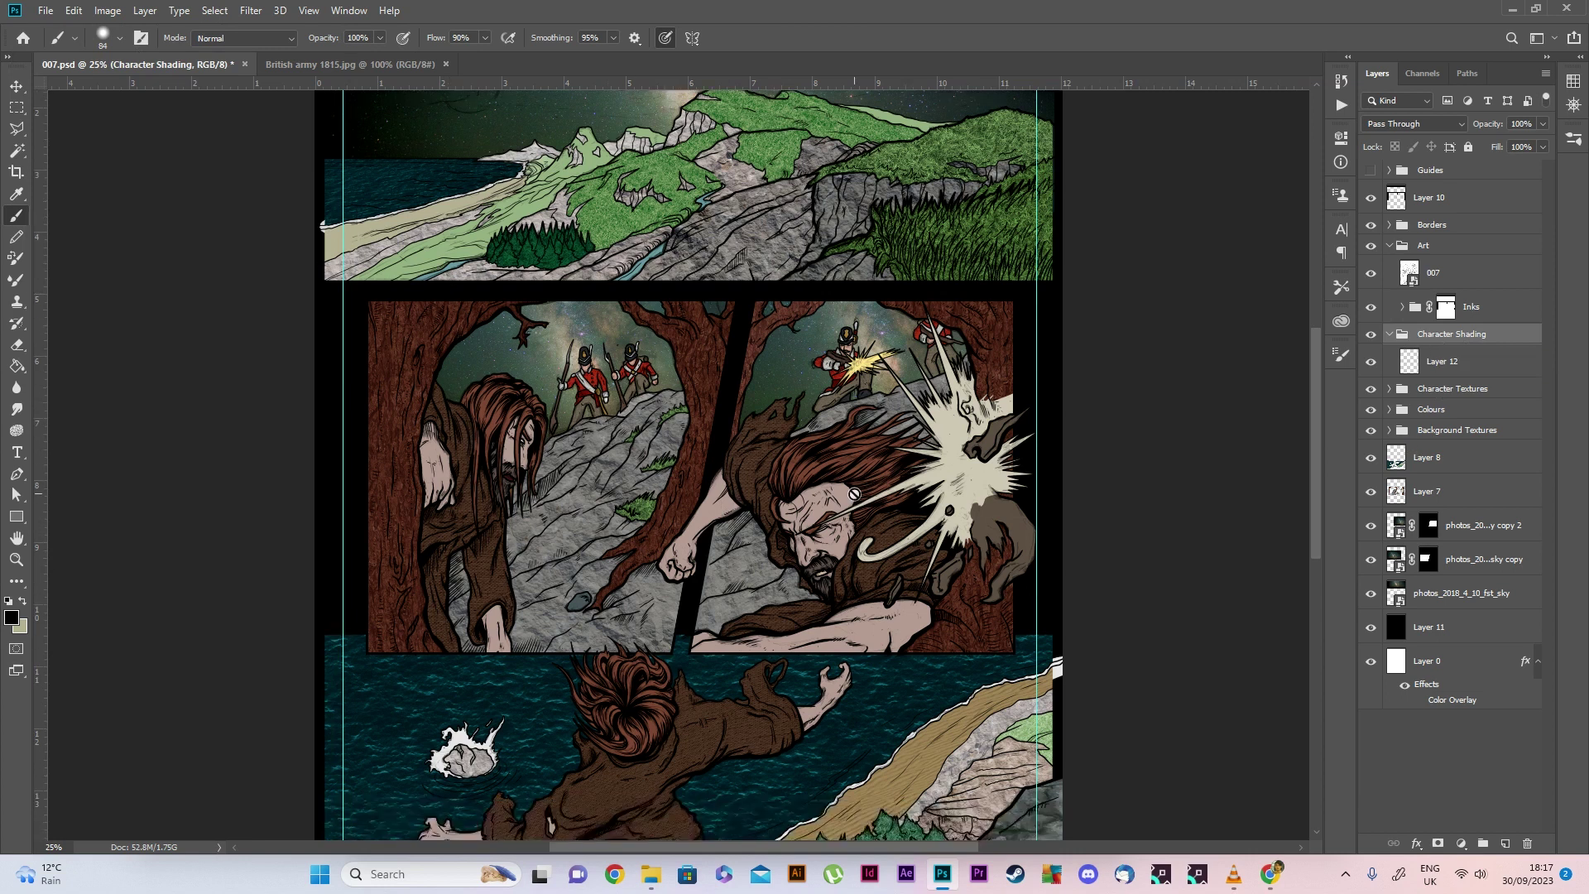
scroll(854, 489, down, 2)
scroll(733, 480, down, 2)
scroll(744, 473, up, 3)
scroll(749, 326, up, 2)
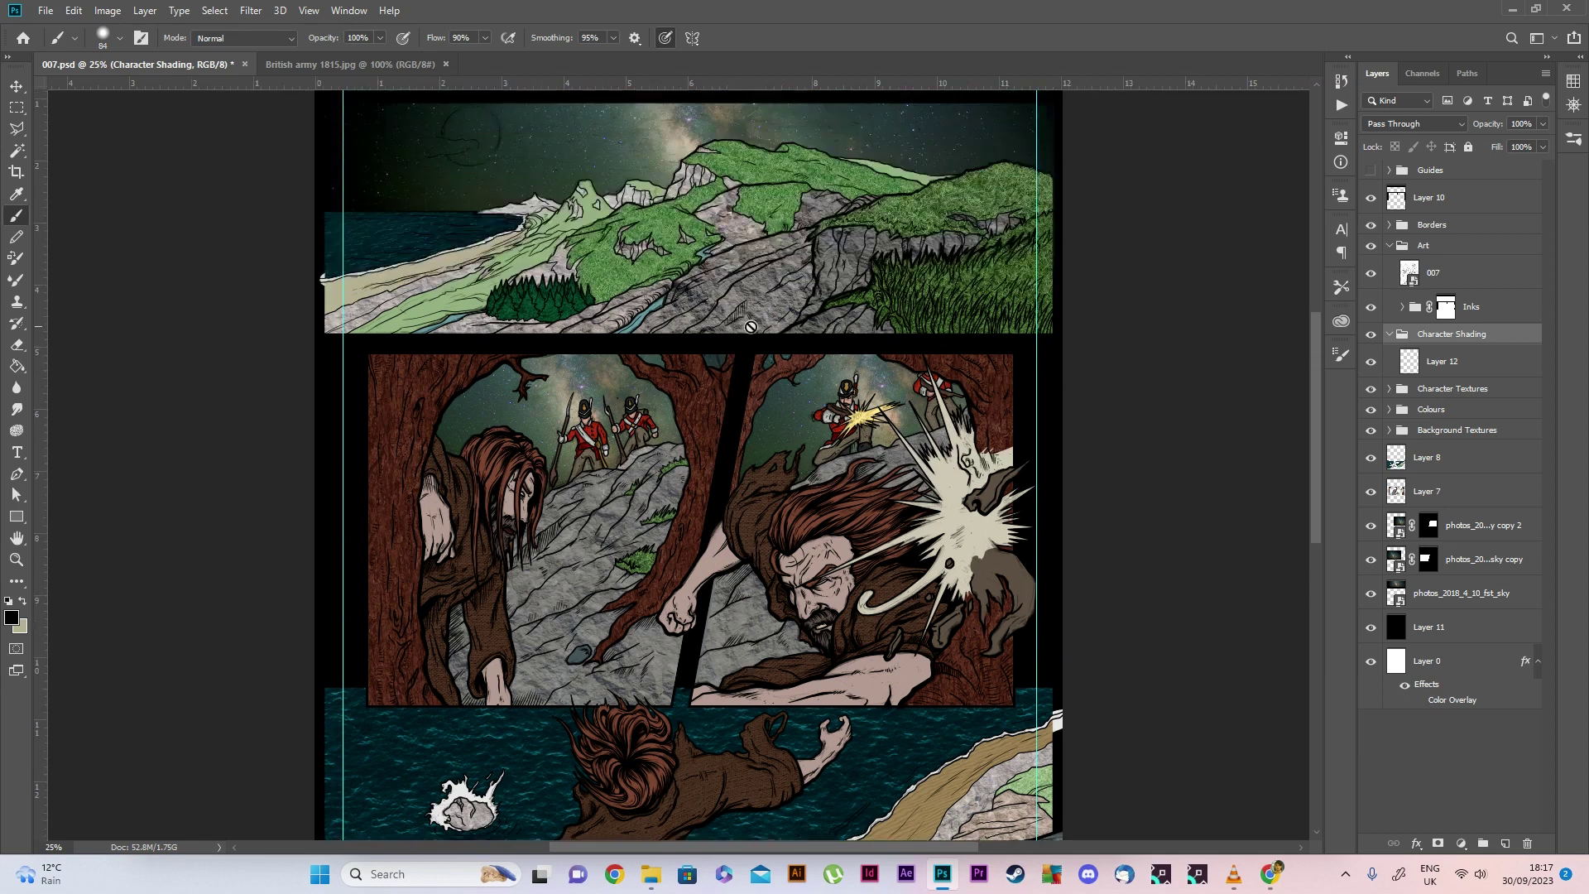
Expand the Colours group and toggle Layer 9's visibility to check which artwork it holds
click(1390, 410)
scroll(1437, 403, down, 1)
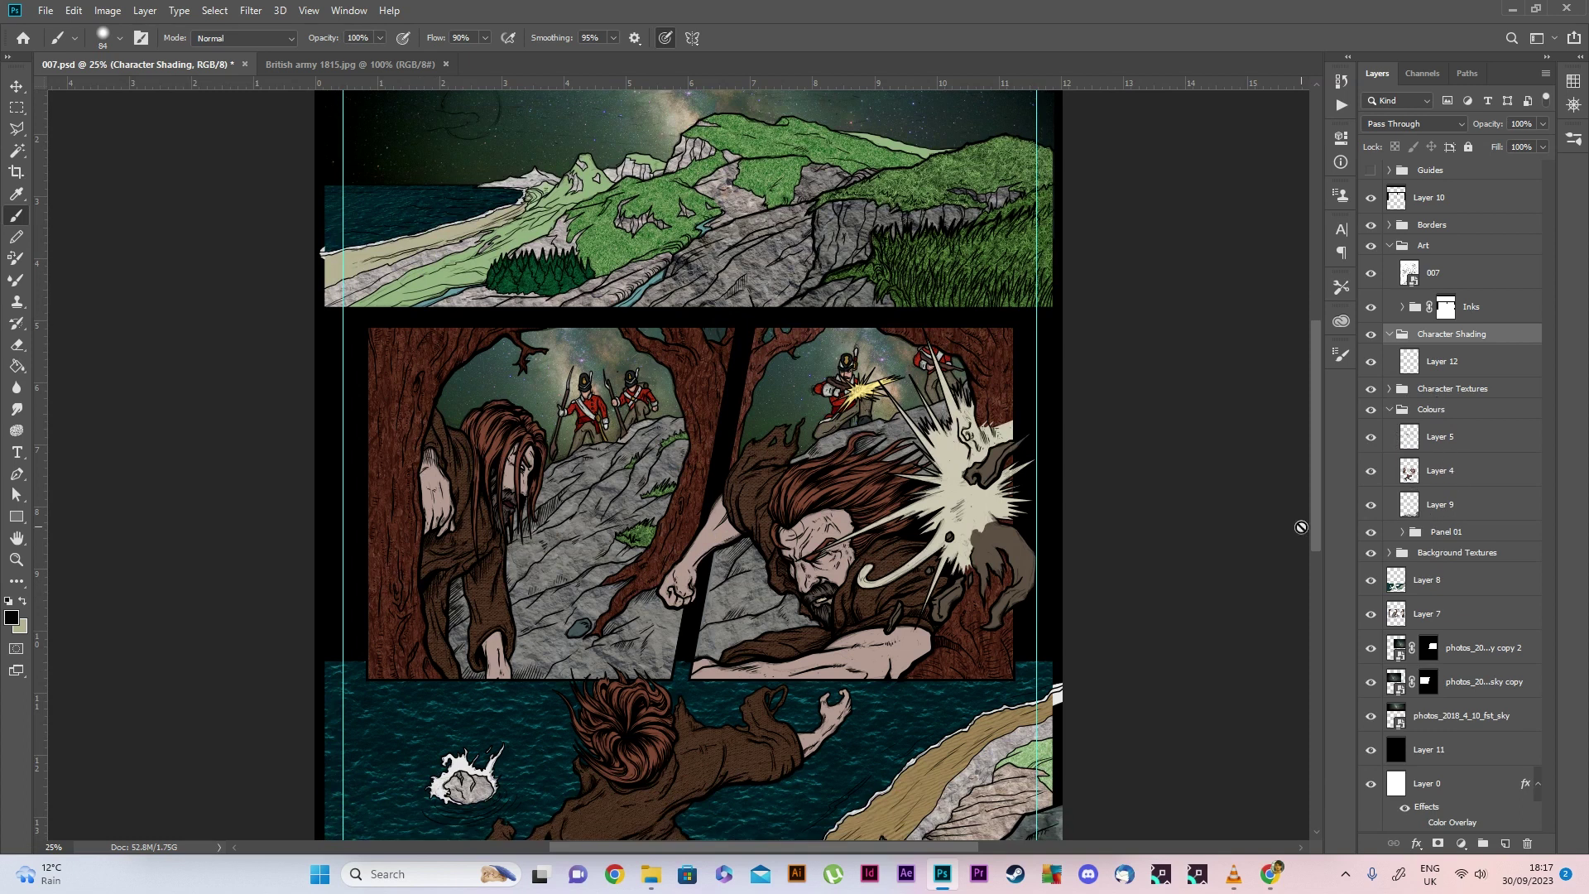
scroll(1407, 496, down, 5)
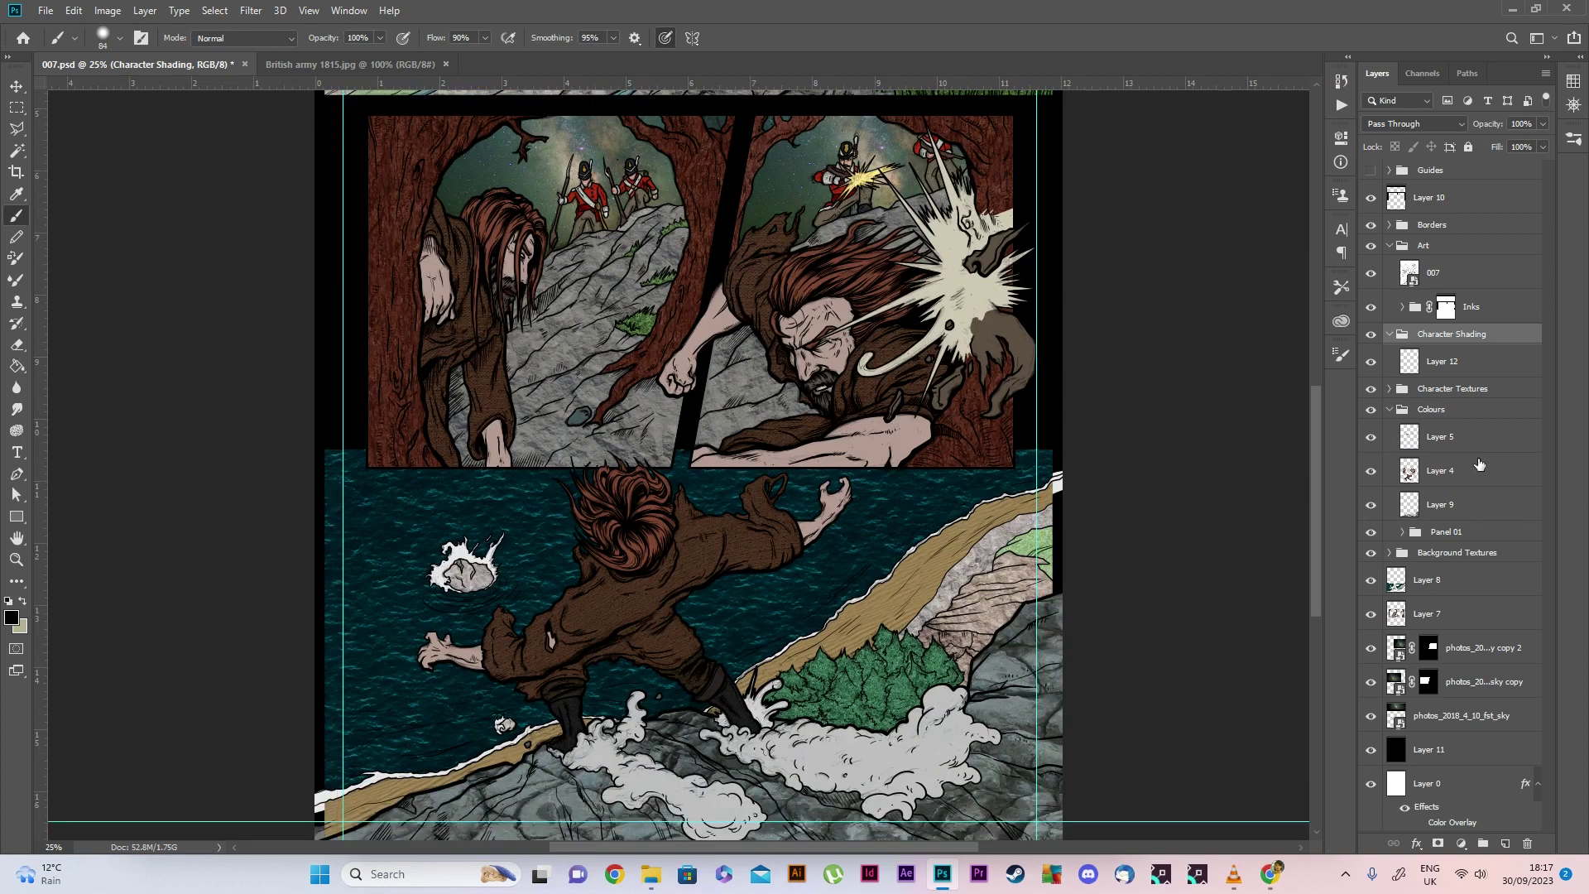
scroll(1424, 508, down, 2)
click(1371, 505)
click(1372, 505)
click(1372, 506)
click(1372, 506)
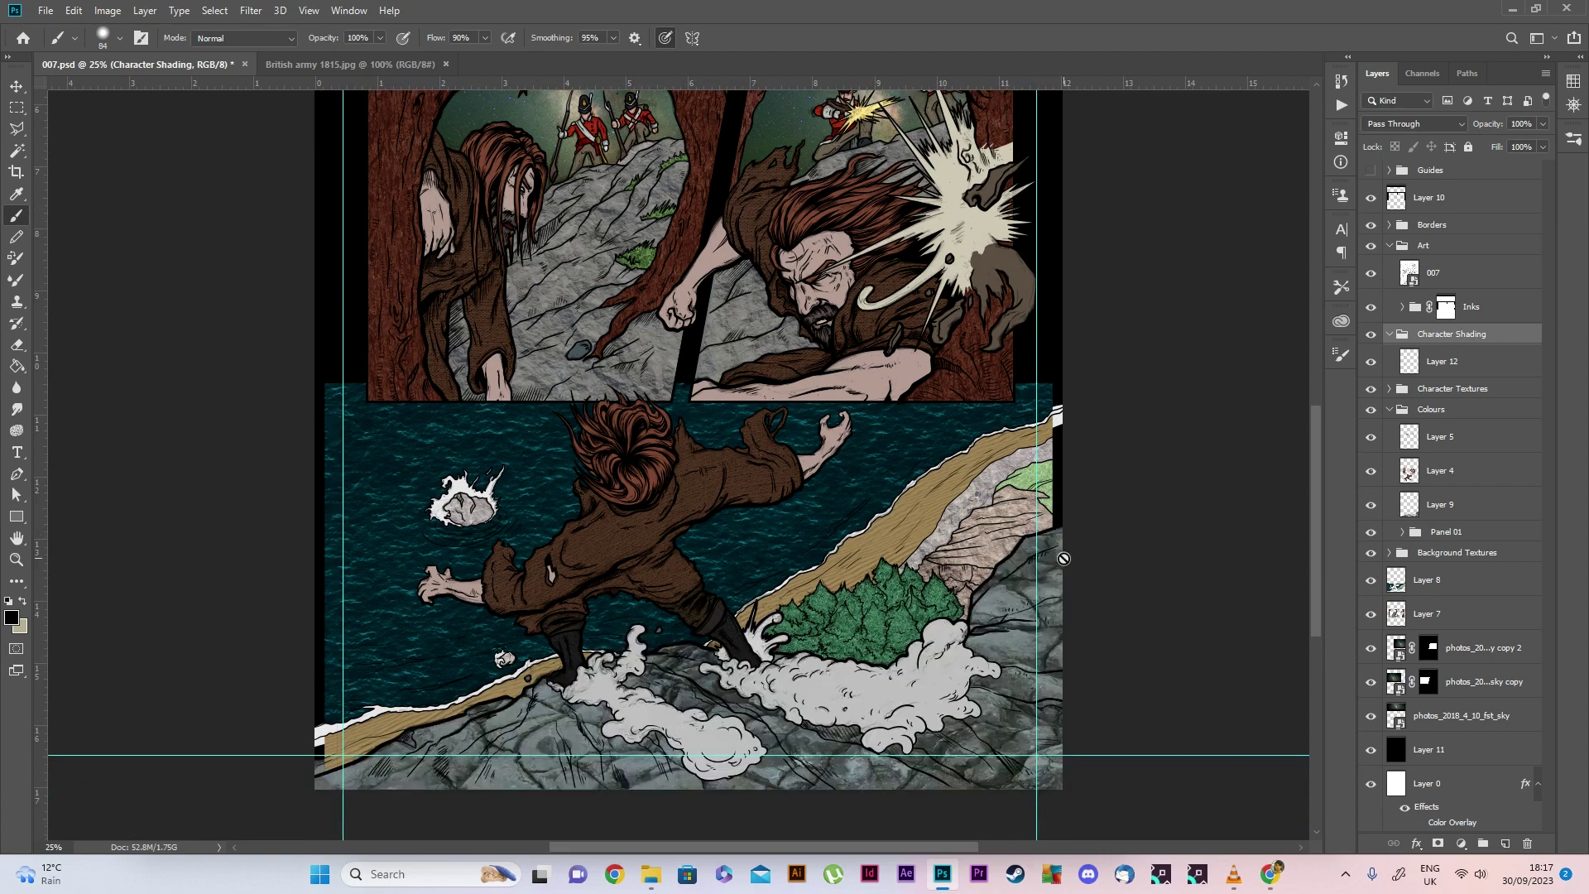
Load Layer 9 and Layer 5 of the Colours group as one combined selection and expand the Inks group to extend it with line art
scroll(1002, 613, up, 1)
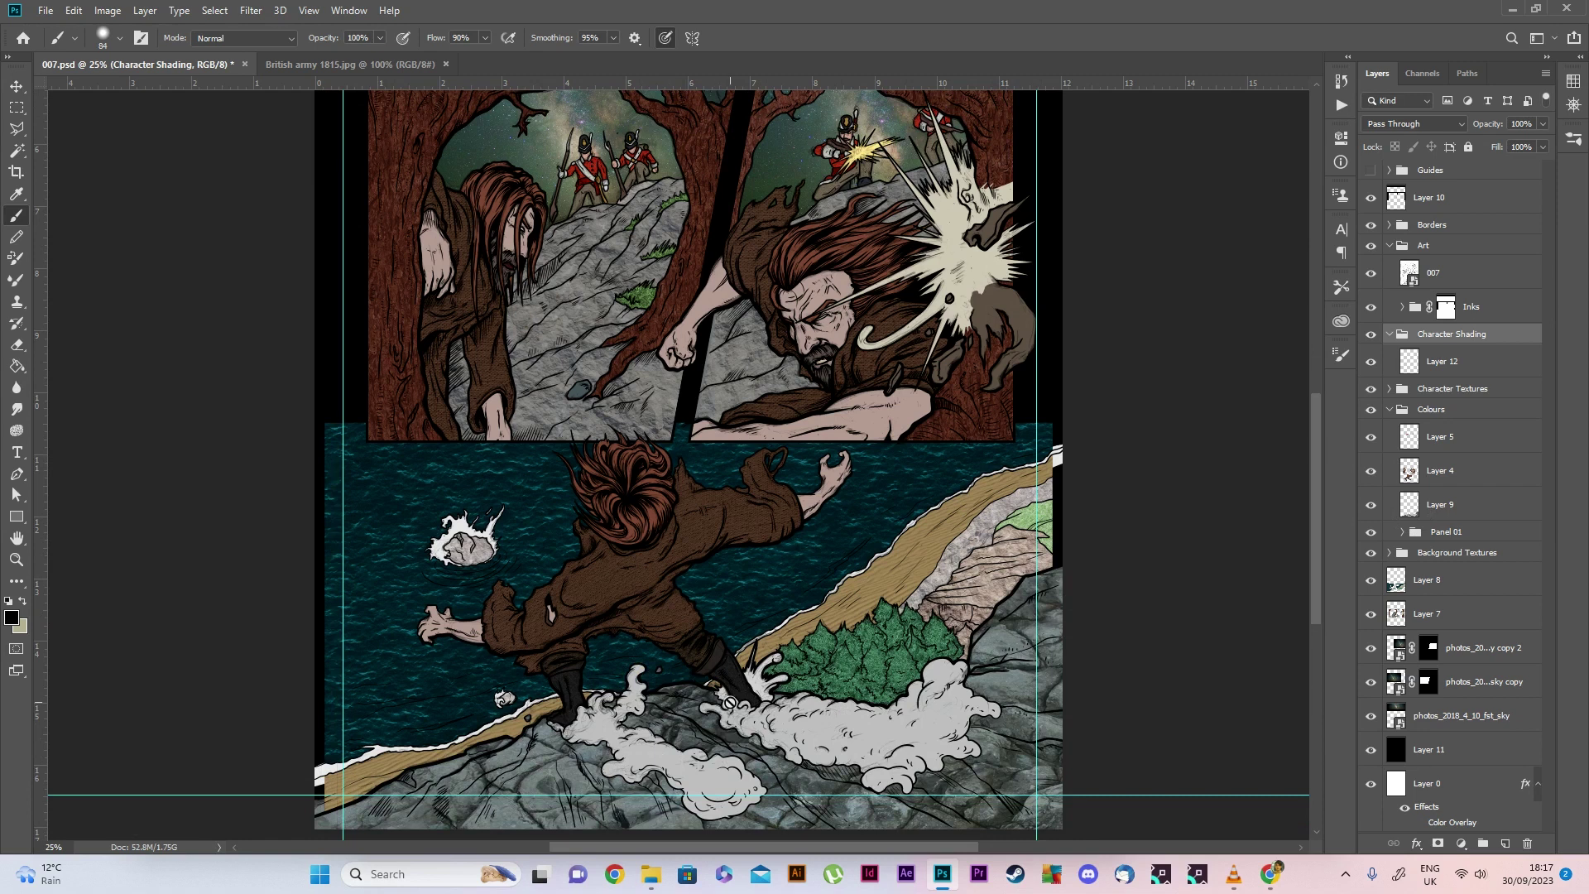
scroll(728, 702, up, 2)
scroll(728, 702, down, 1)
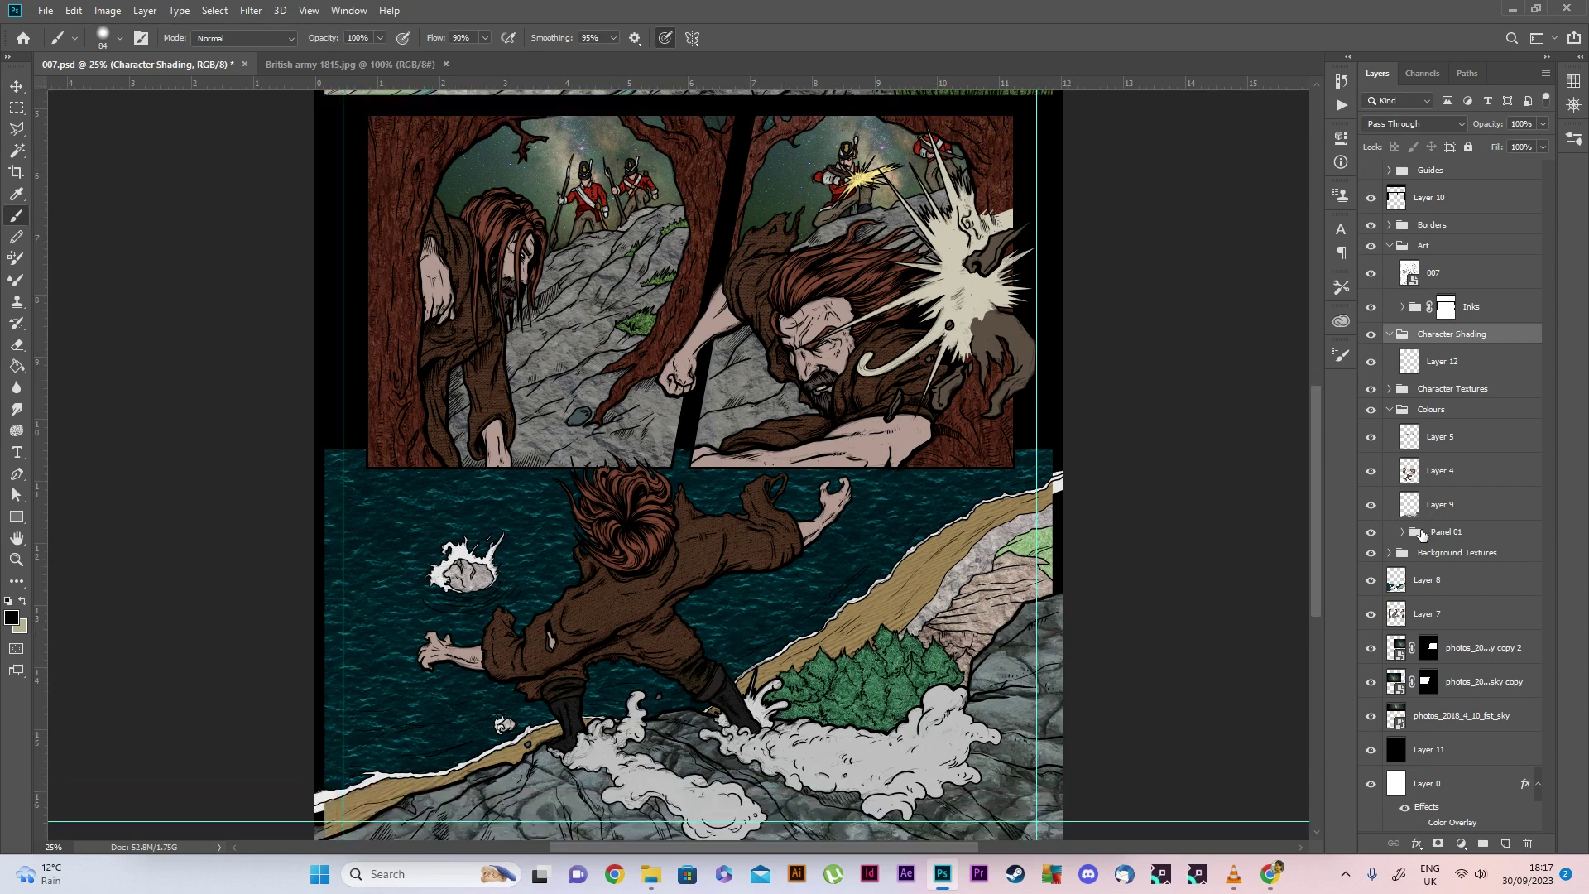
ctrl+click(1411, 506)
ctrl+shift+click(1411, 439)
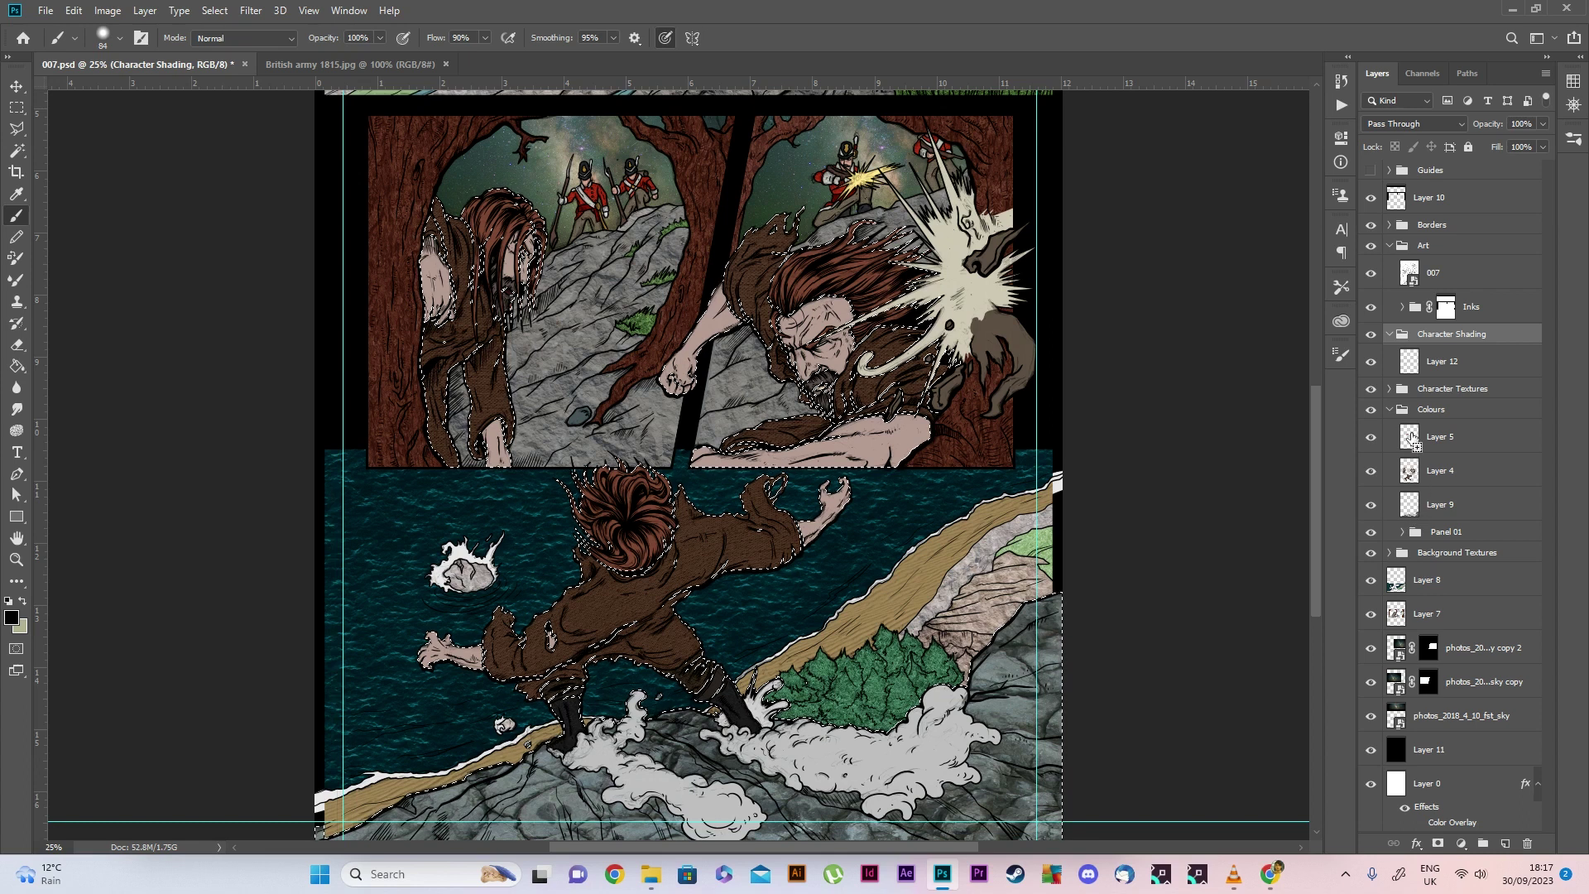
scroll(807, 543, up, 5)
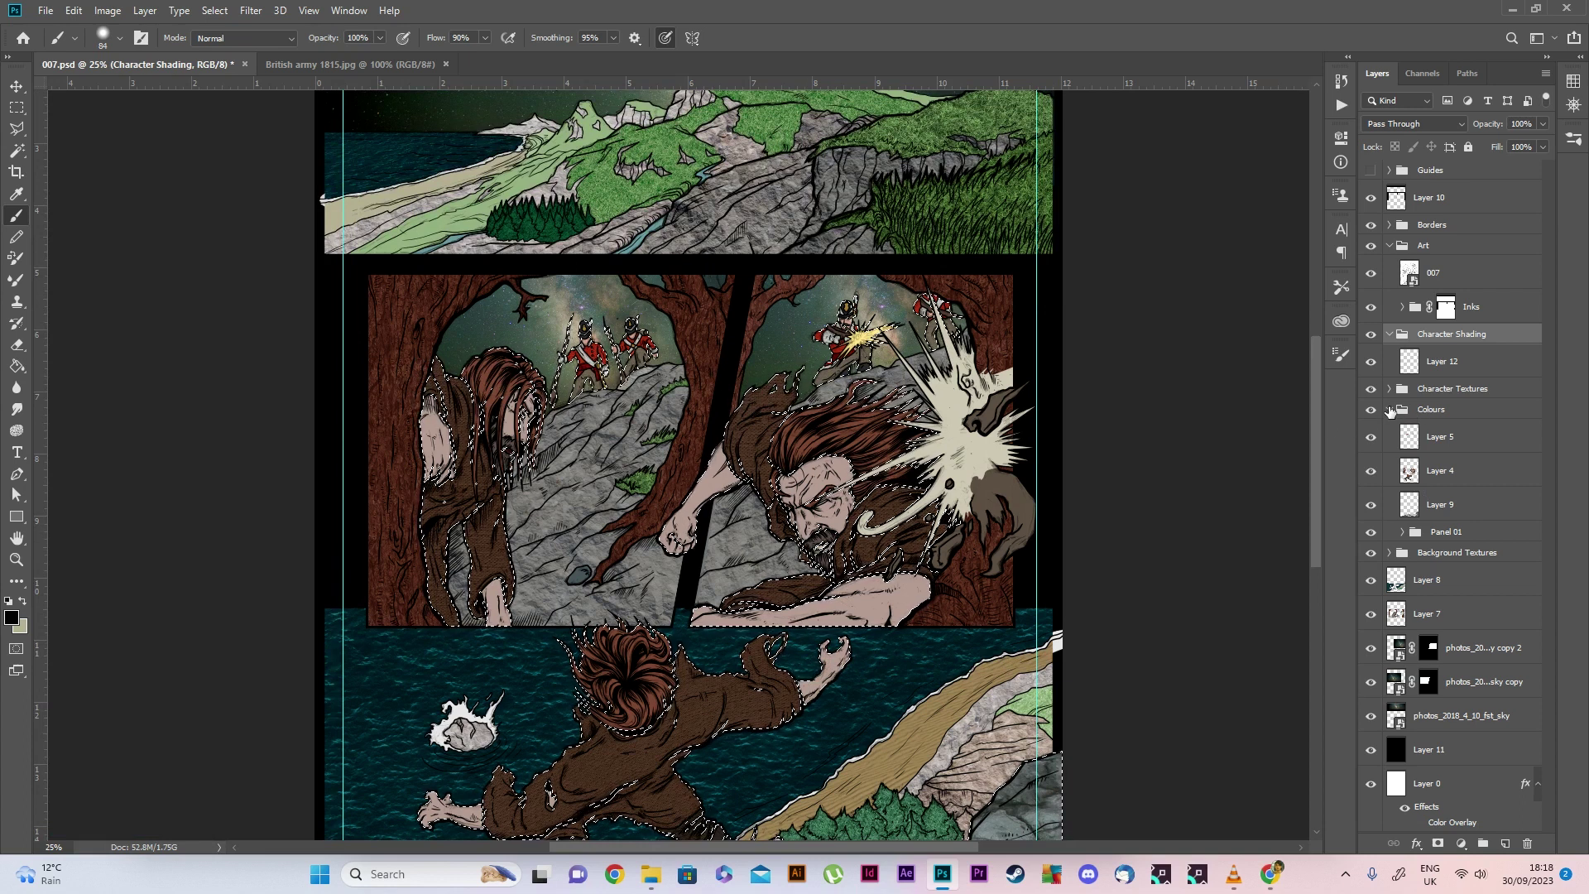
click(1401, 306)
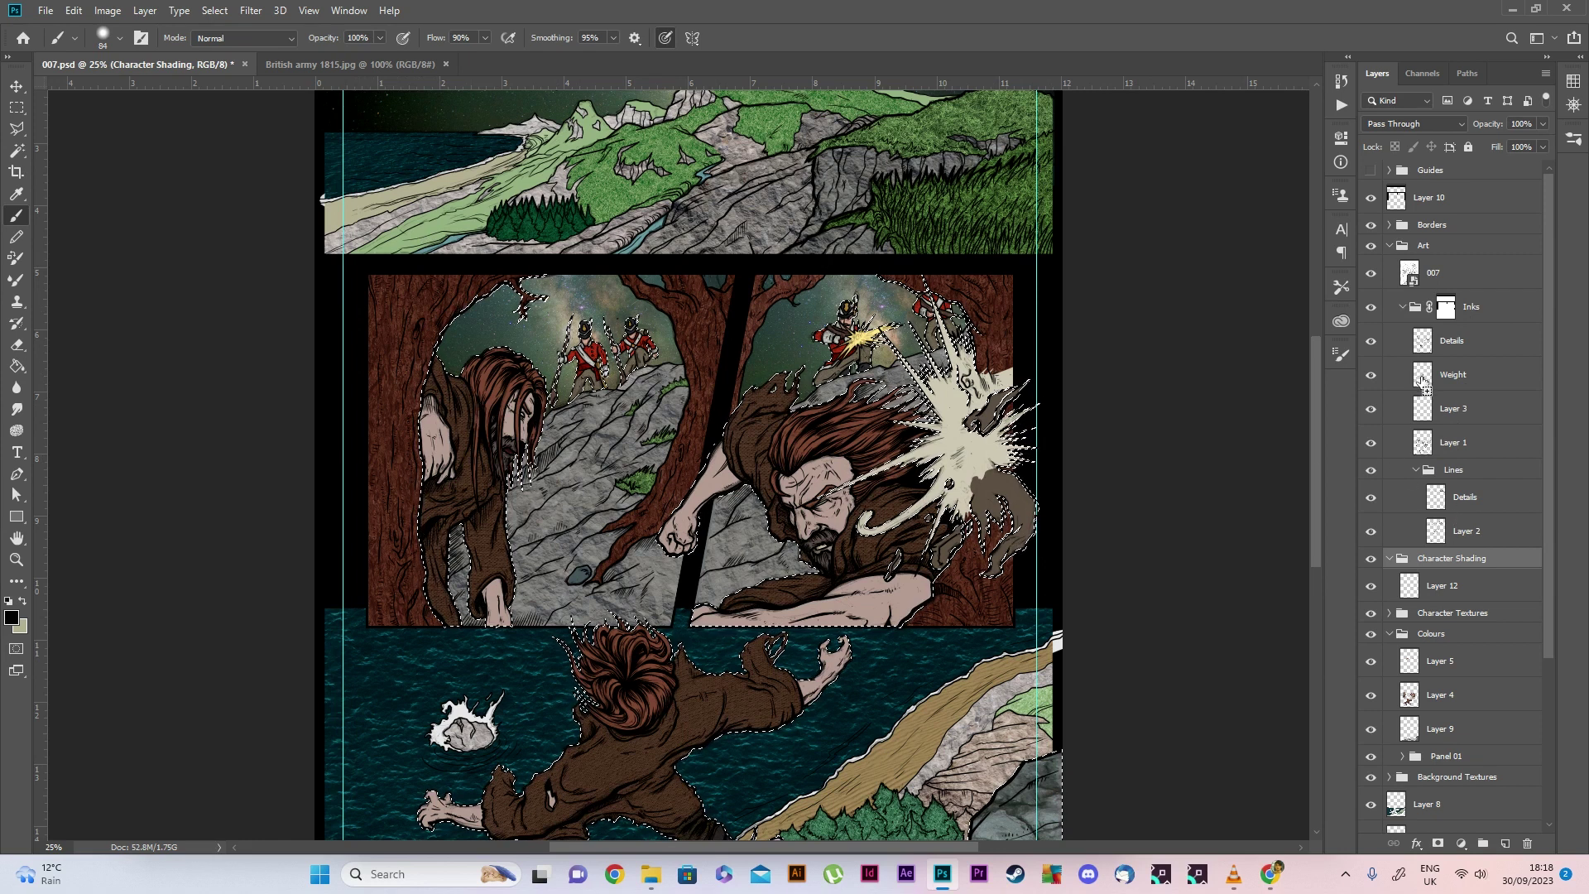
Examine the selection's edges around the characters in the middle panels up close
scroll(475, 452, down, 2)
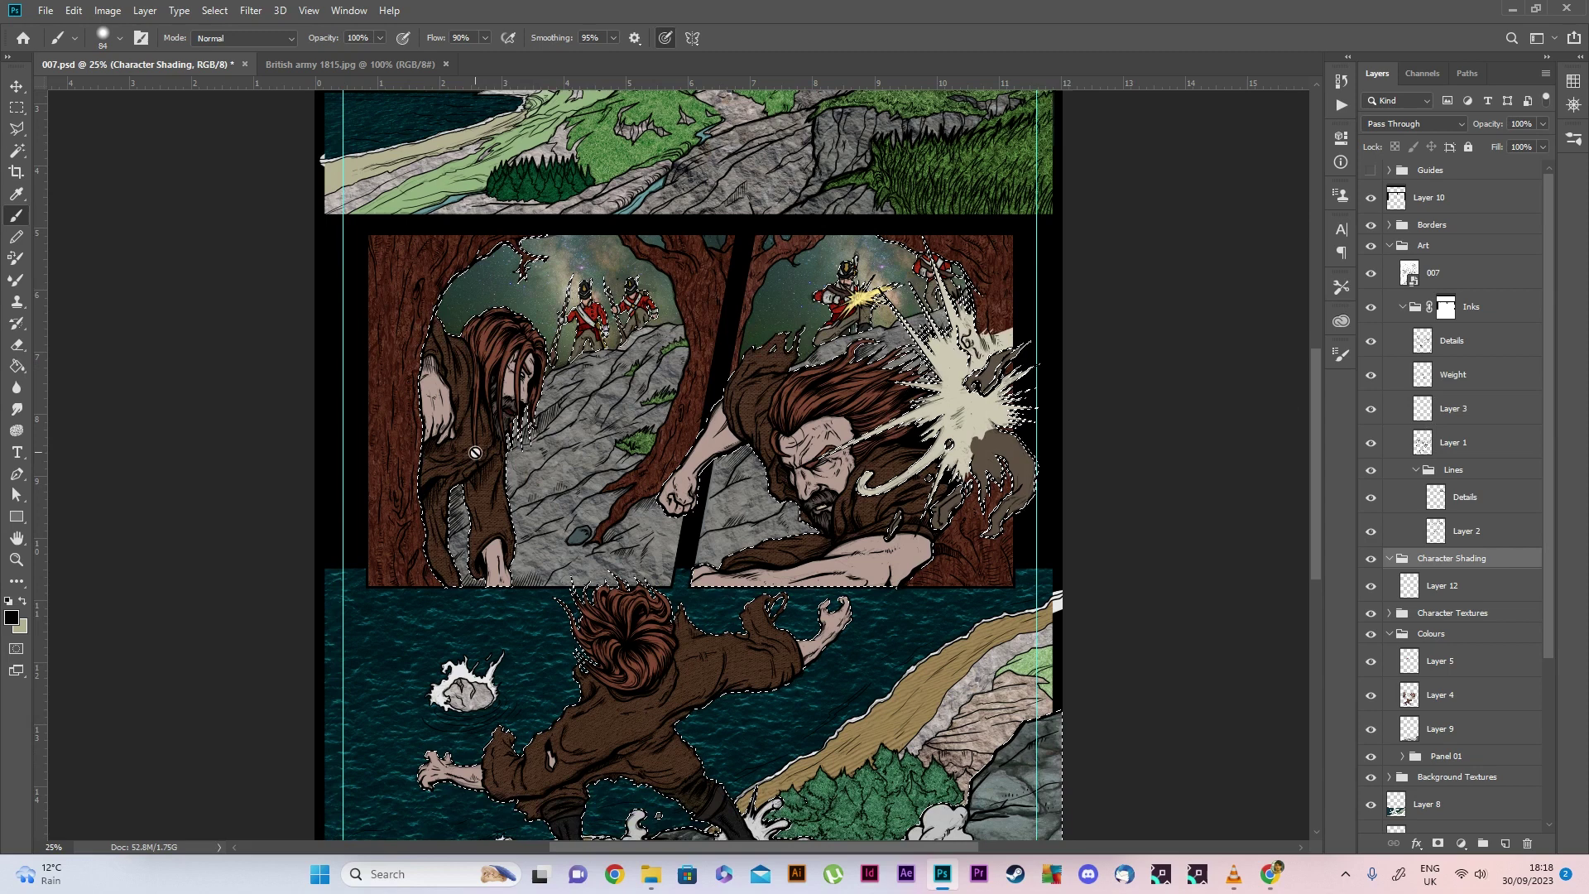
click(15, 559)
click(504, 494)
click(504, 493)
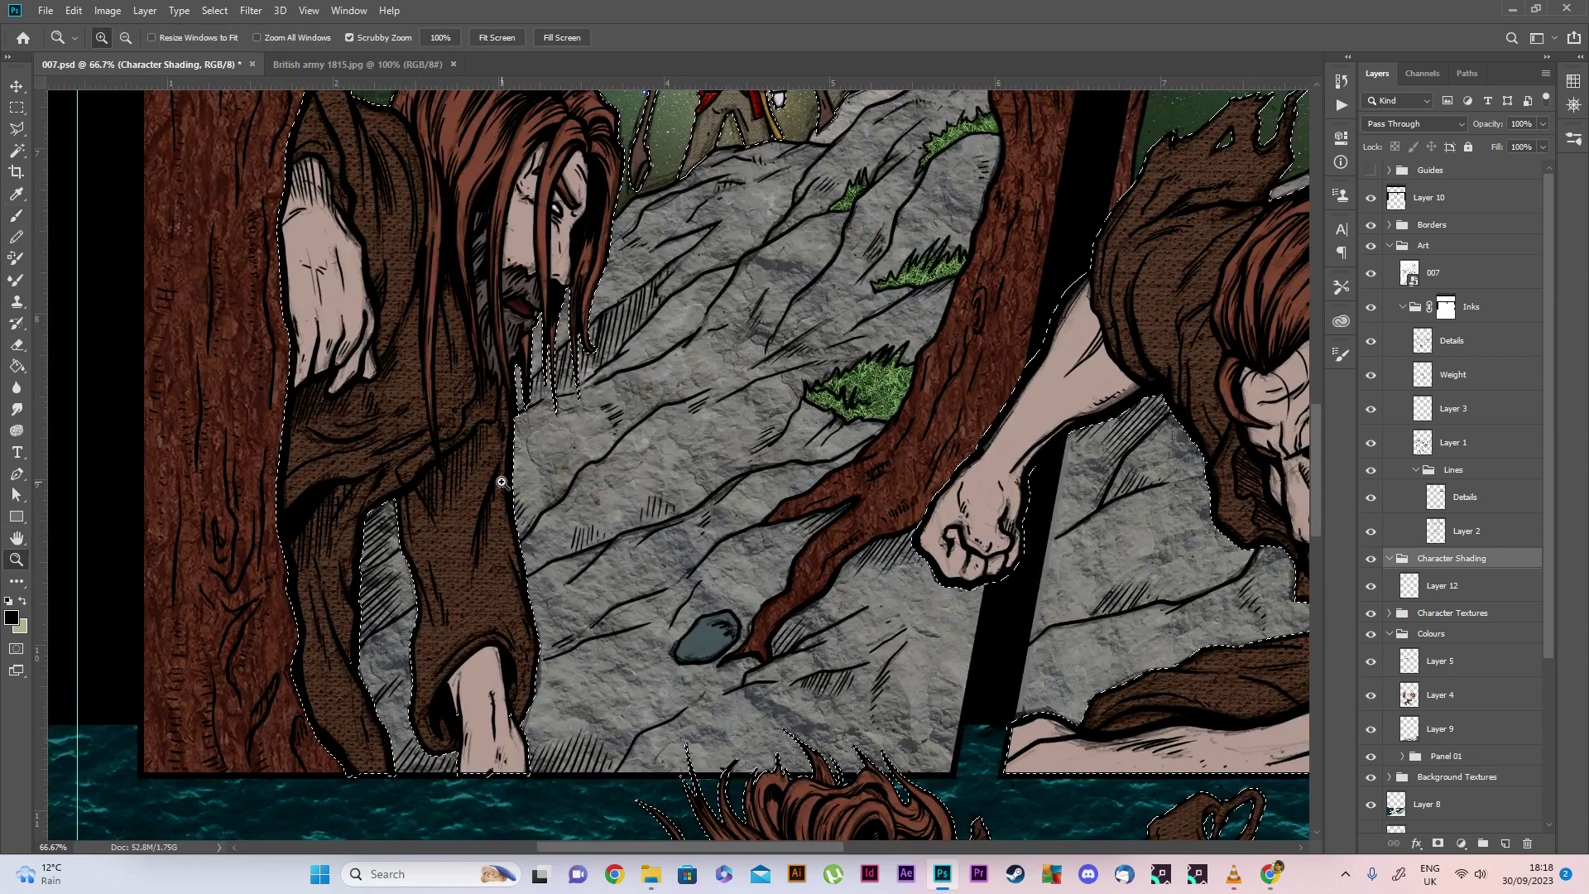
alt+click(865, 402)
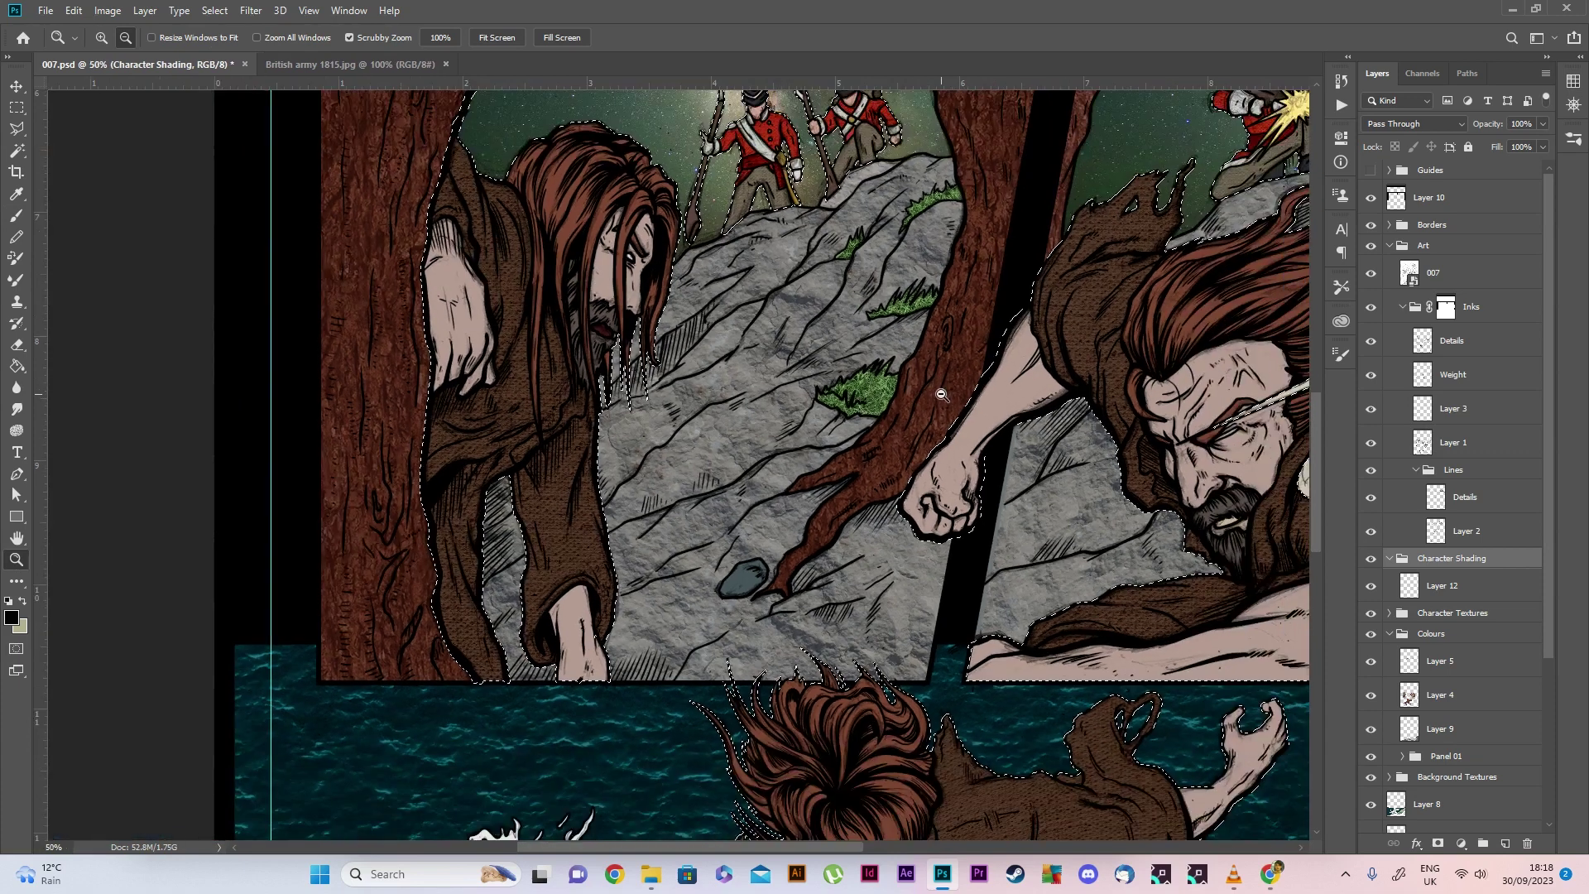
alt+click(939, 392)
alt+click(1225, 331)
alt+click(1118, 397)
click(521, 473)
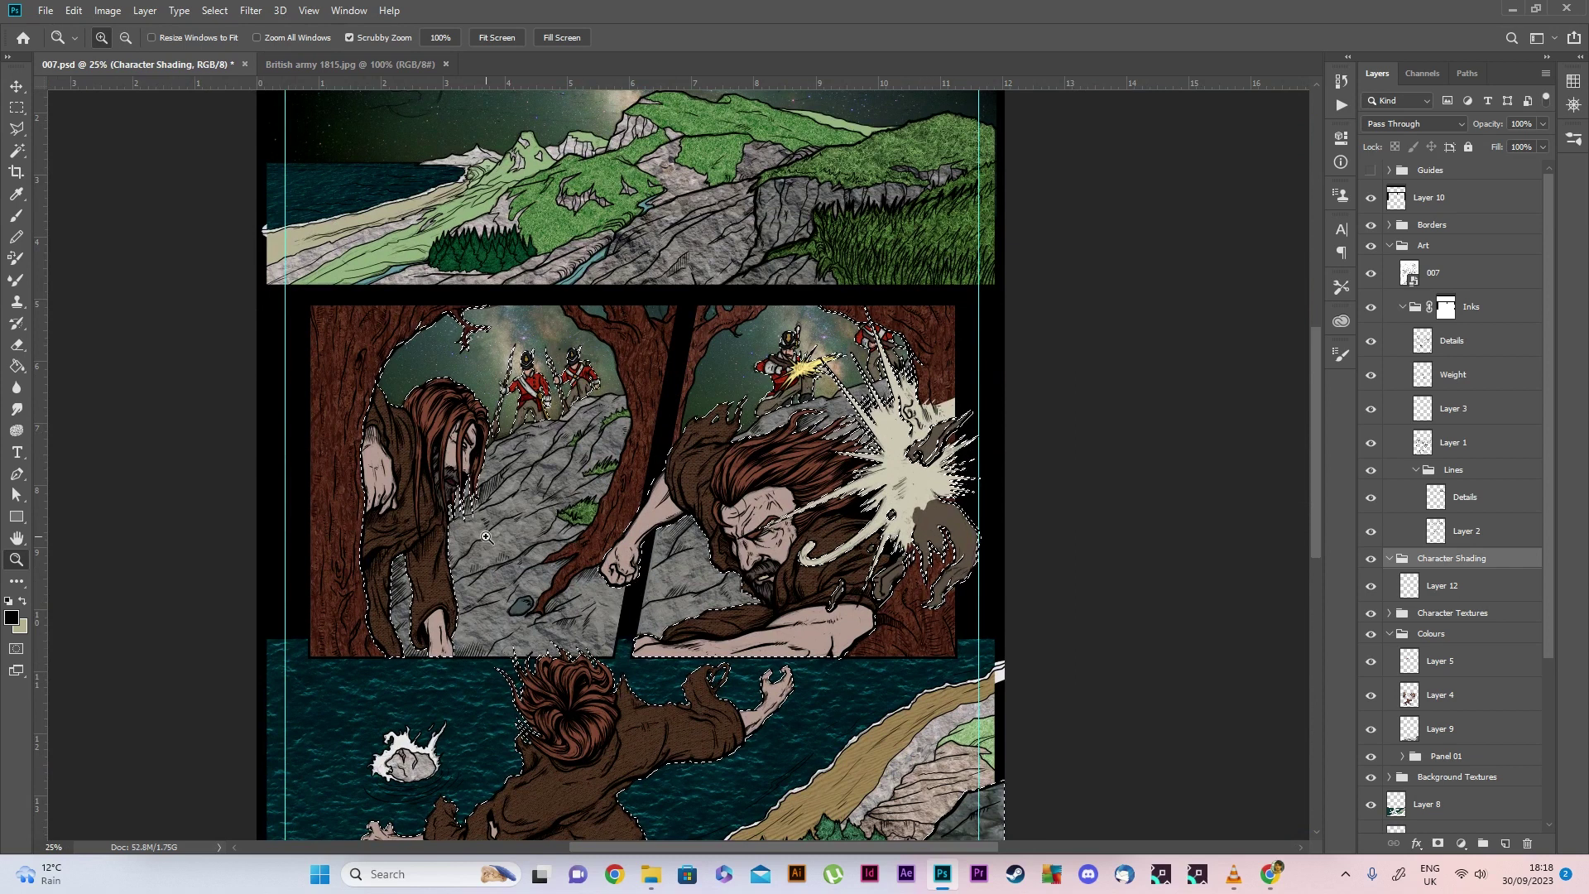
On Layer 7, add the tree trunk areas beside the blast in the right middle panel to the selection with the Magic Wand
scroll(458, 537, up, 1)
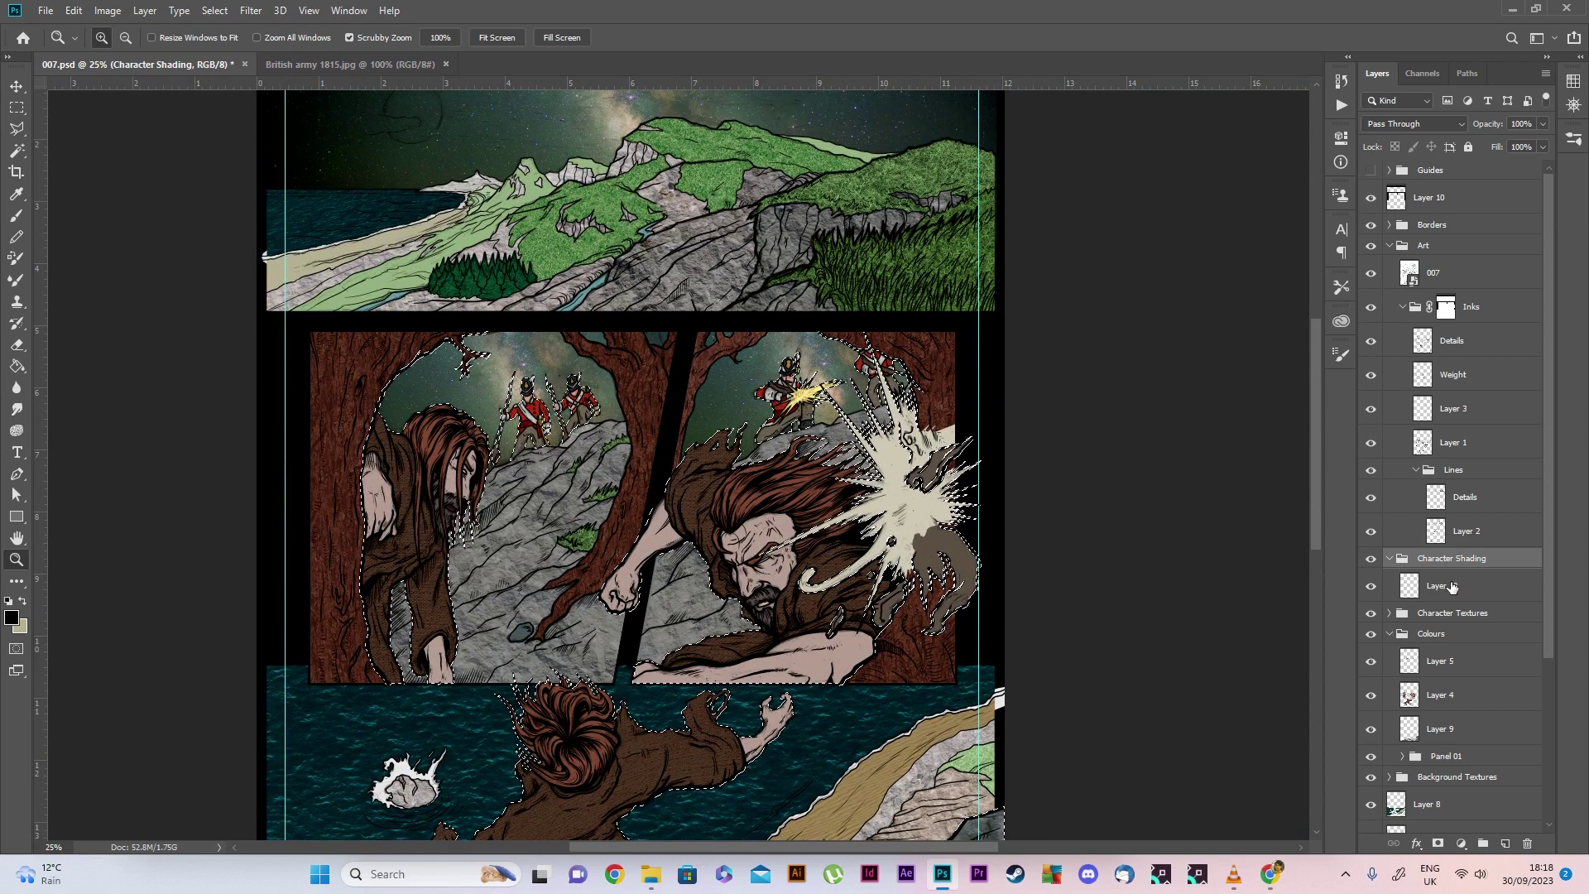
scroll(1450, 585, down, 3)
scroll(1450, 586, down, 2)
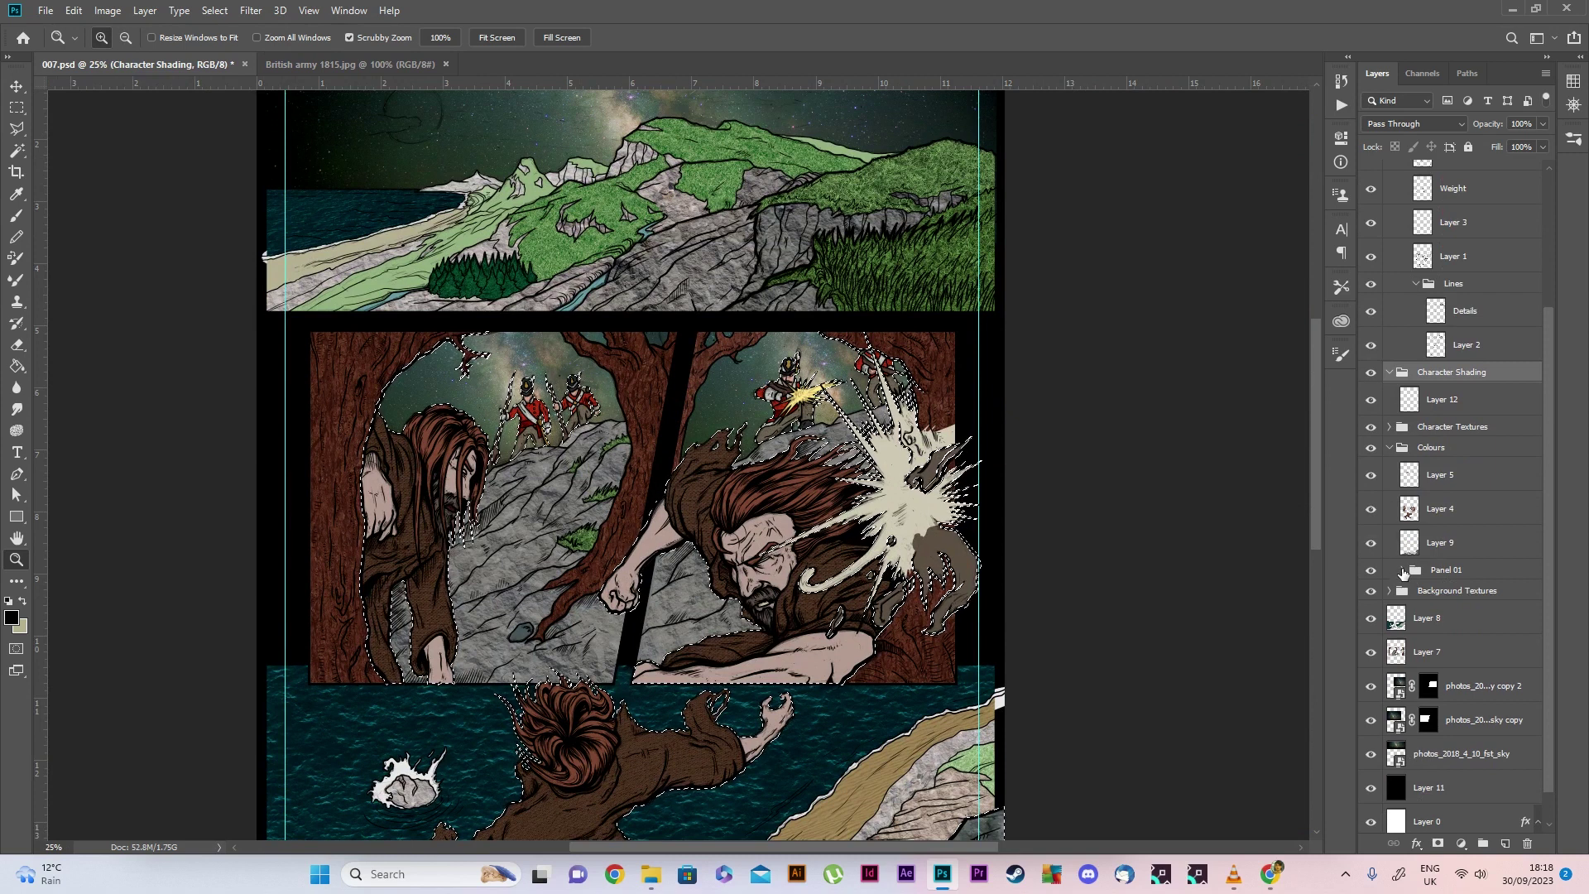
scroll(1402, 574, down, 1)
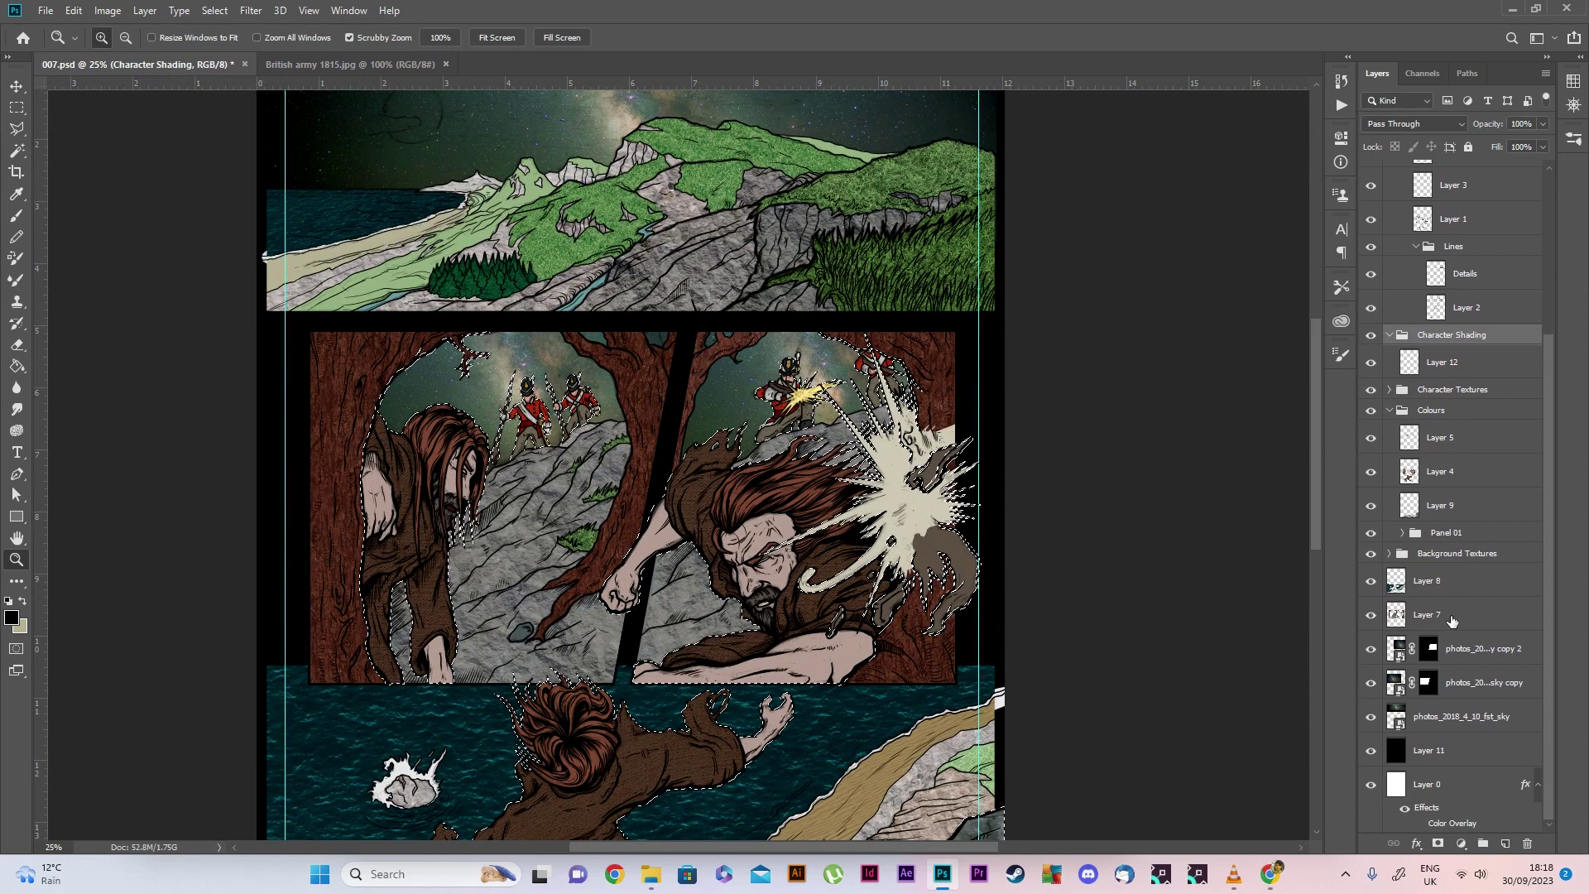
click(1448, 616)
click(17, 150)
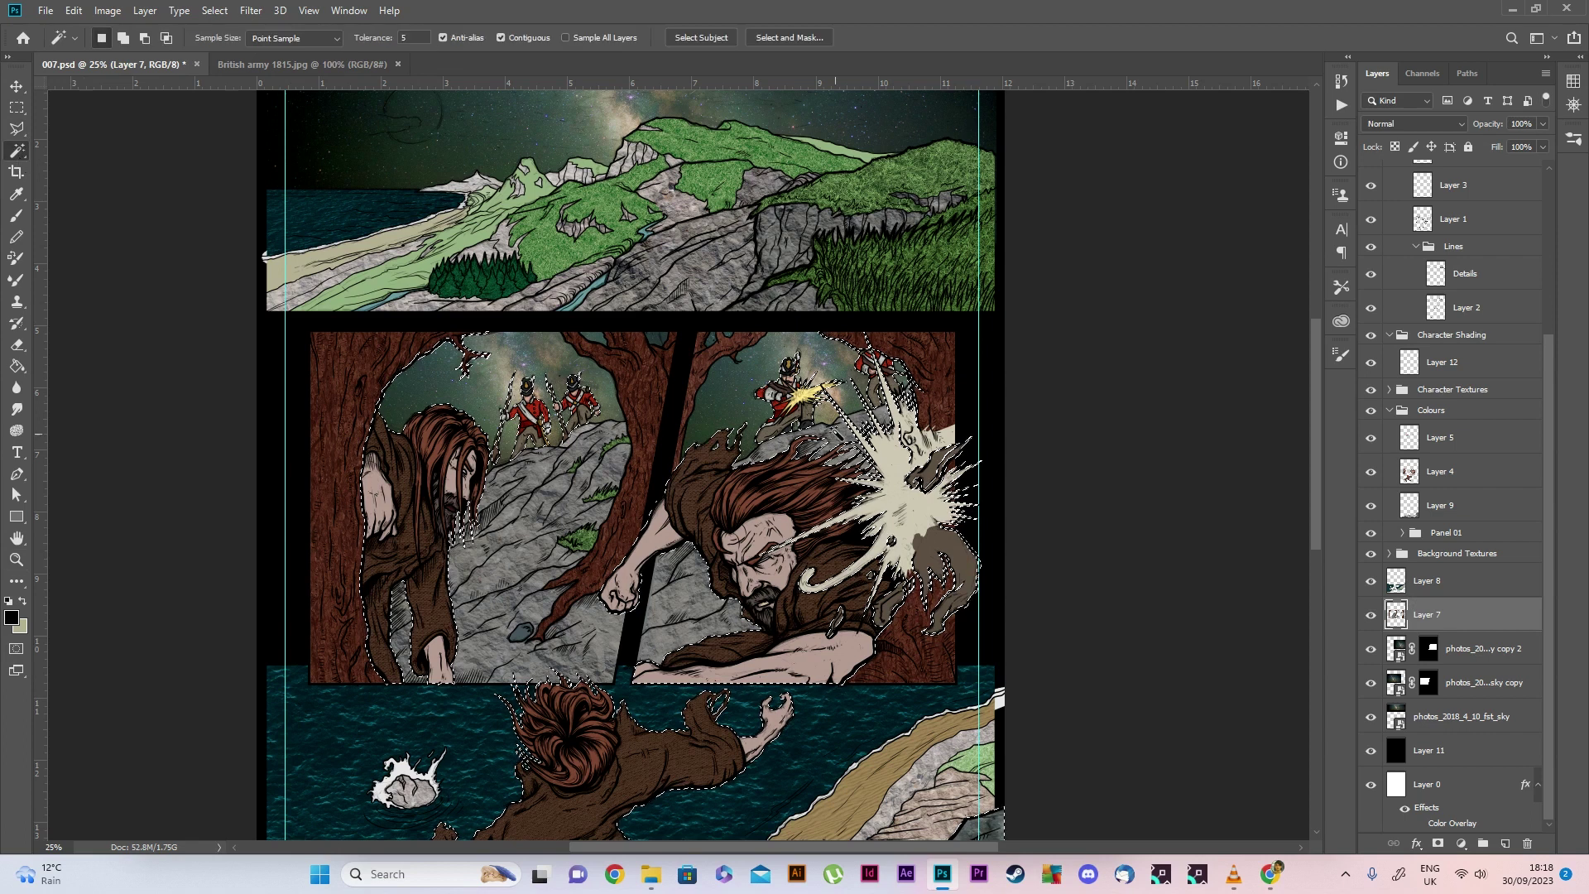
shift+click(932, 374)
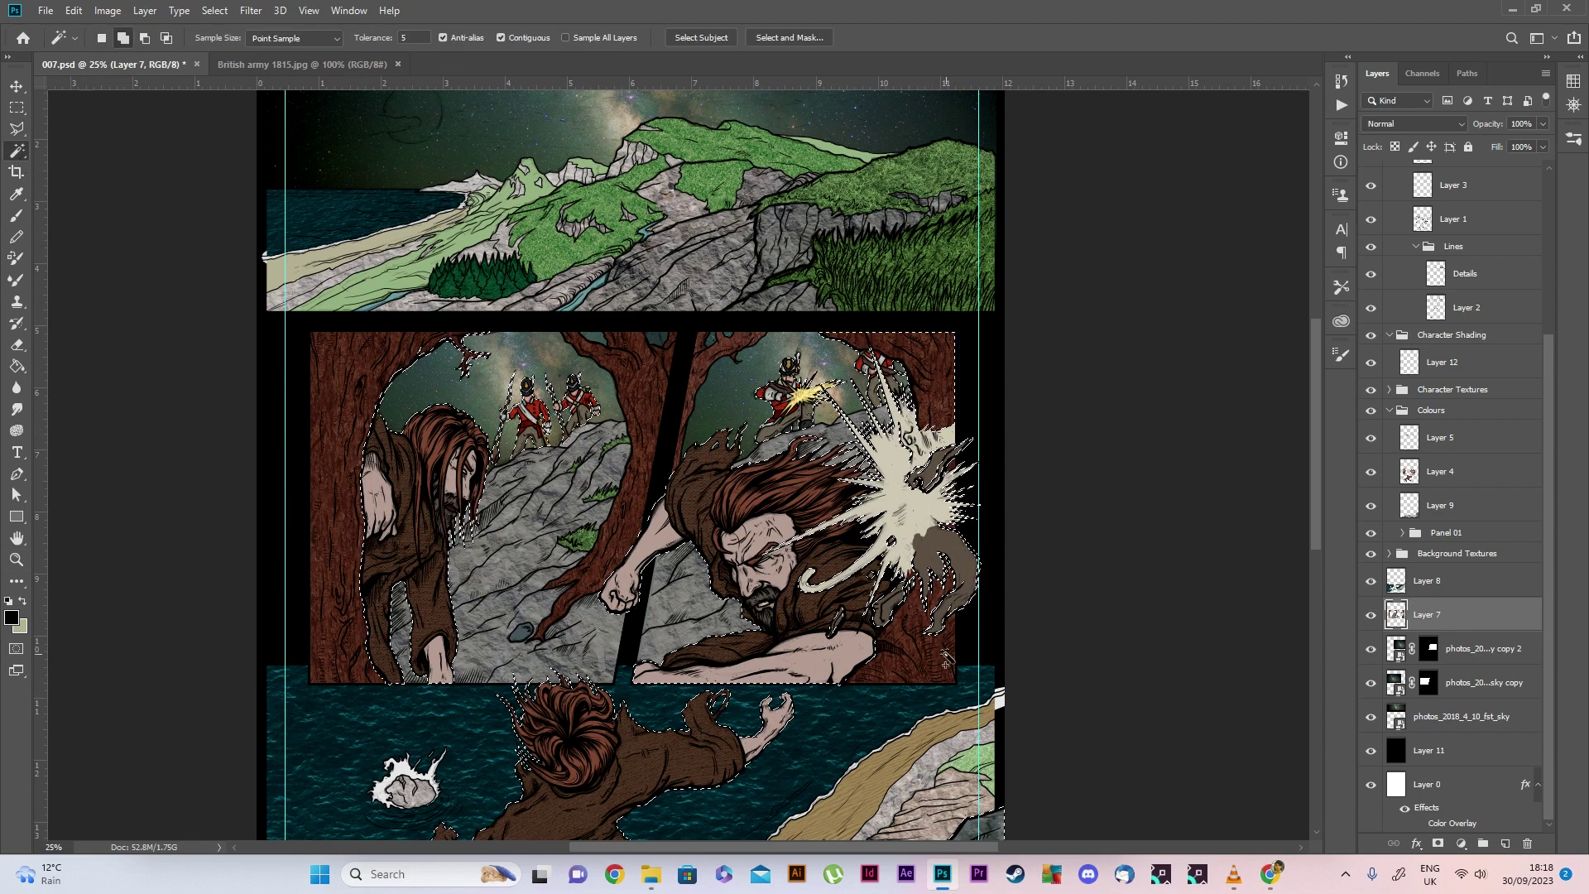
shift+click(923, 657)
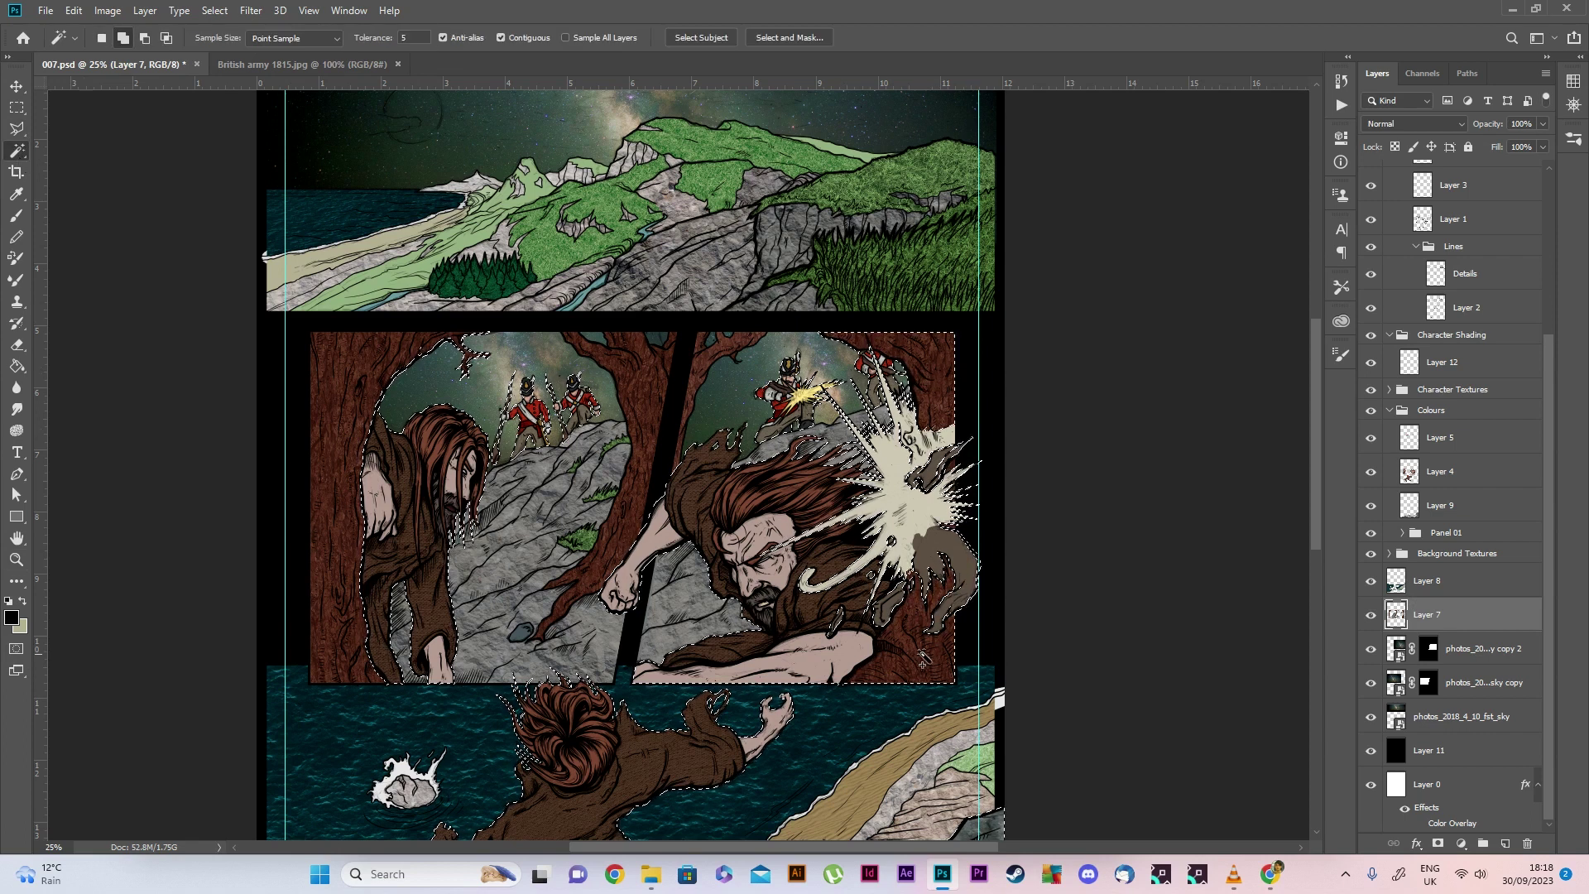
Add the remaining unselected debris pieces and small gaps around the blast in the right middle panel to the selection
click(16, 560)
drag(906, 596, 906, 596)
scroll(906, 596, down, 1)
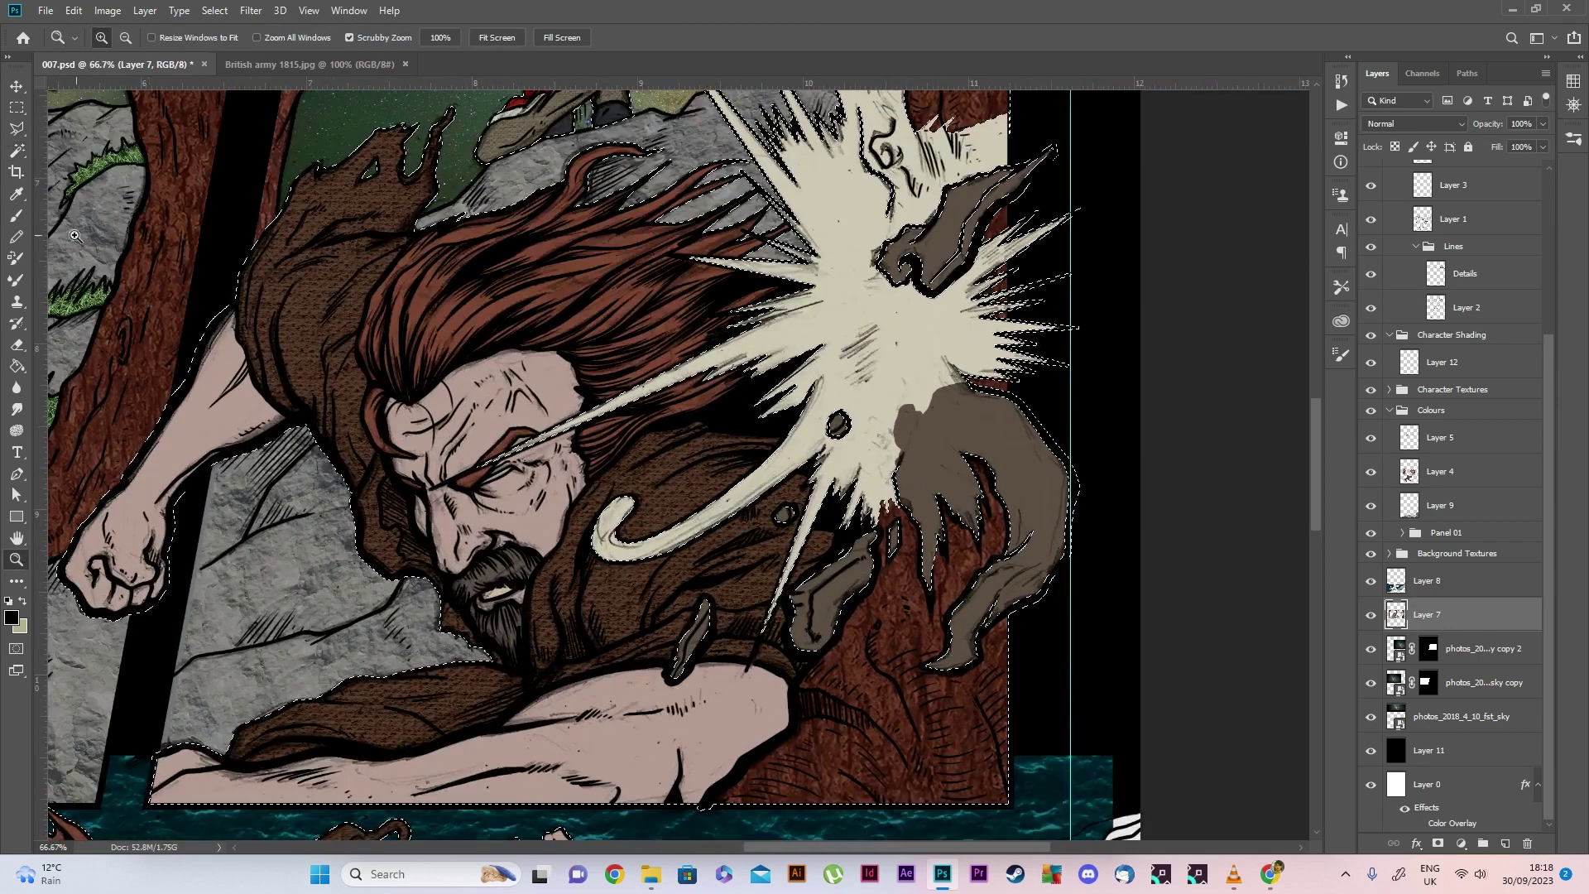
click(18, 151)
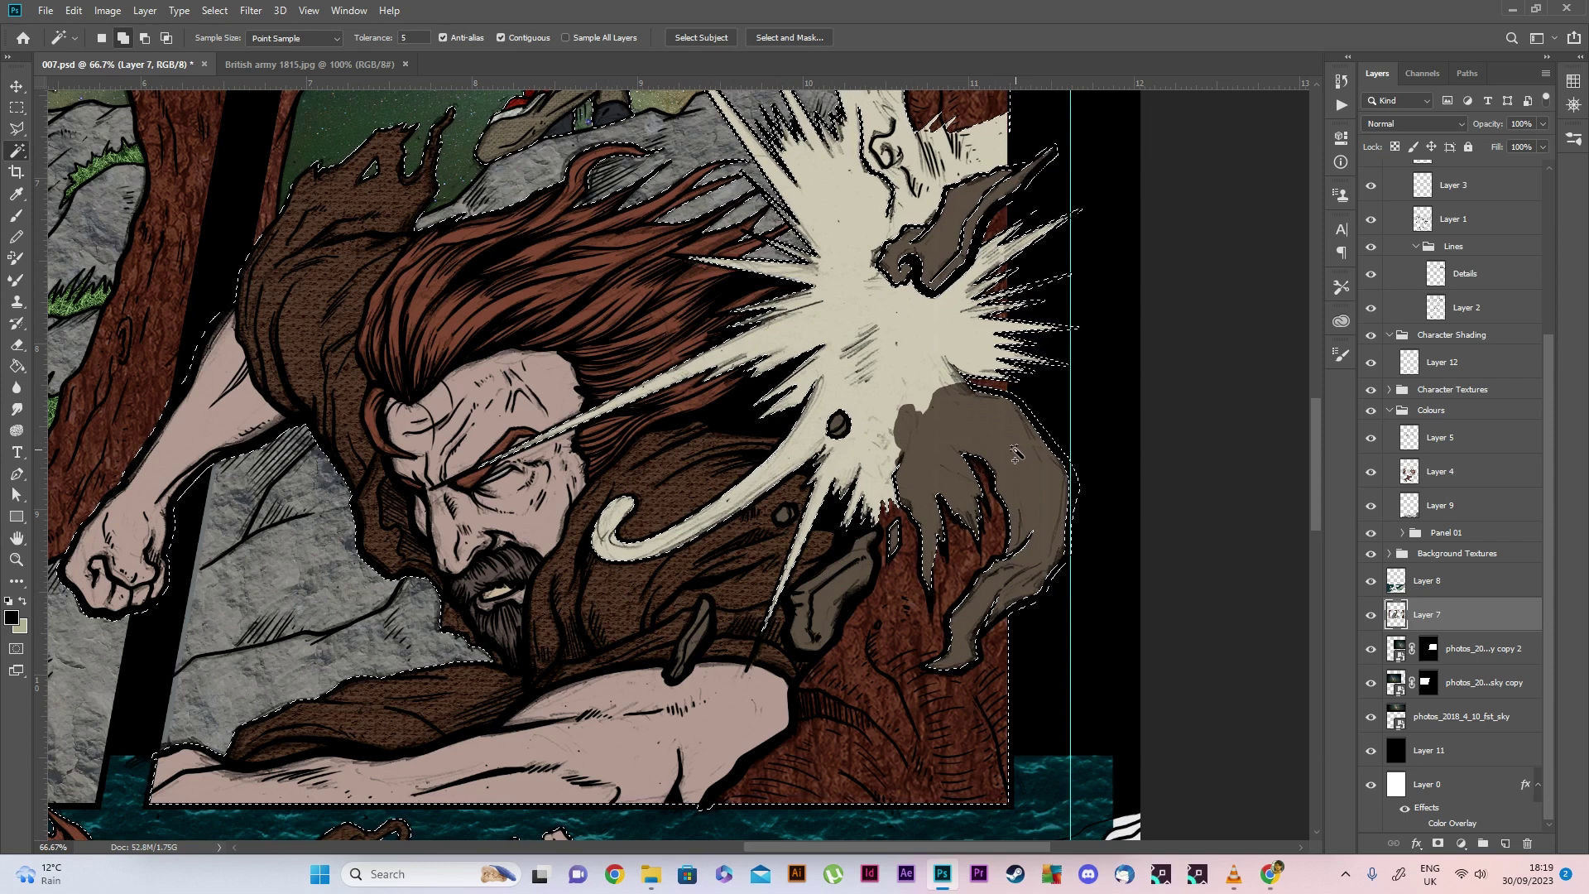
scroll(1014, 463, up, 5)
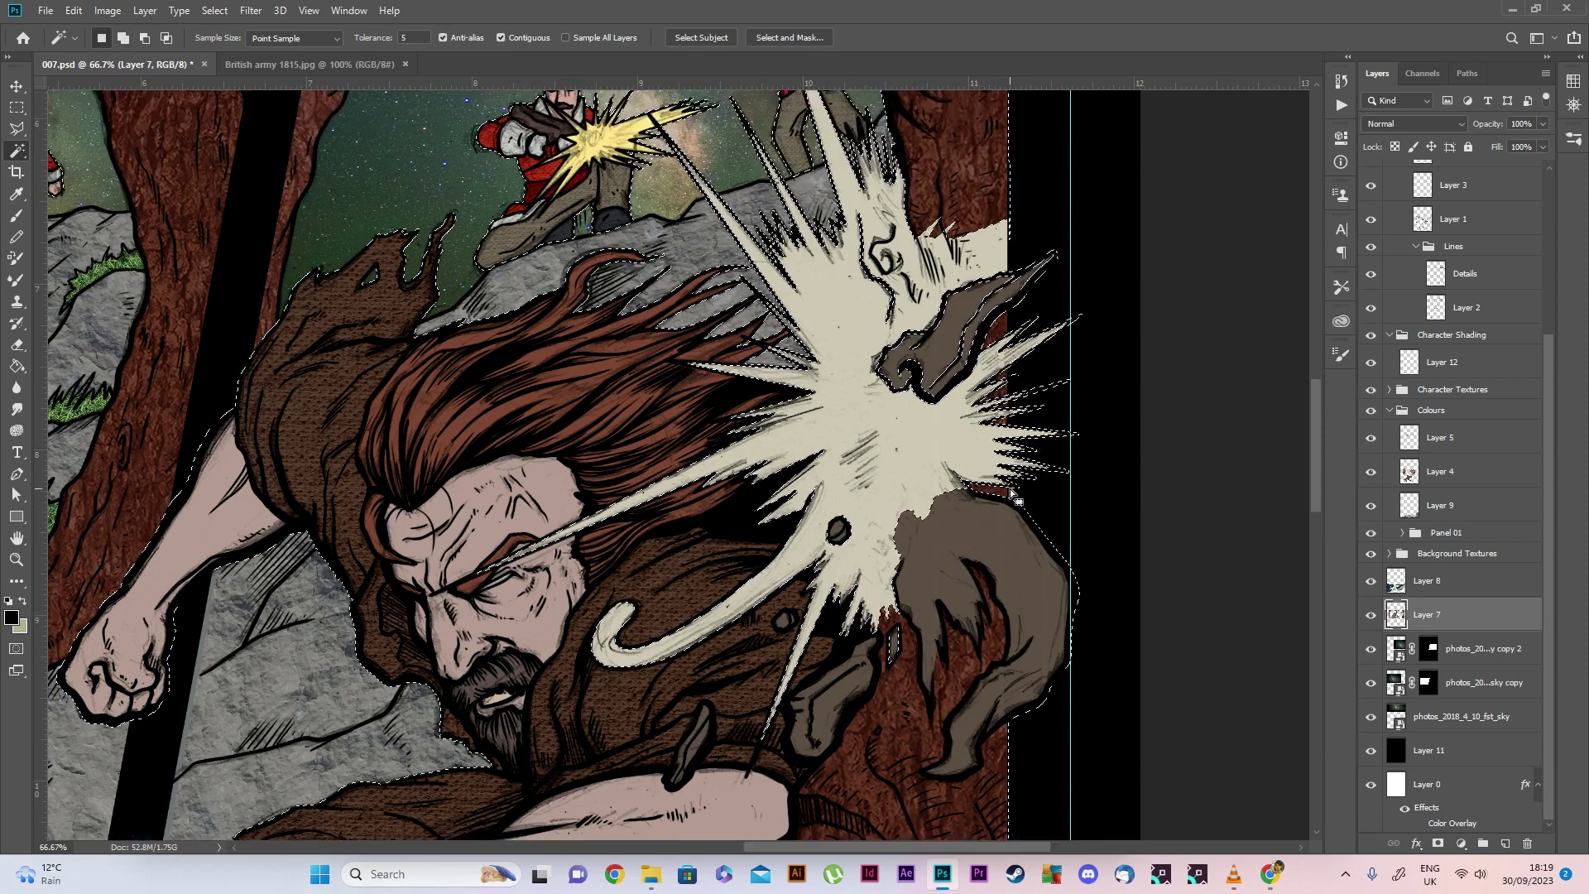
scroll(1011, 495, up, 3)
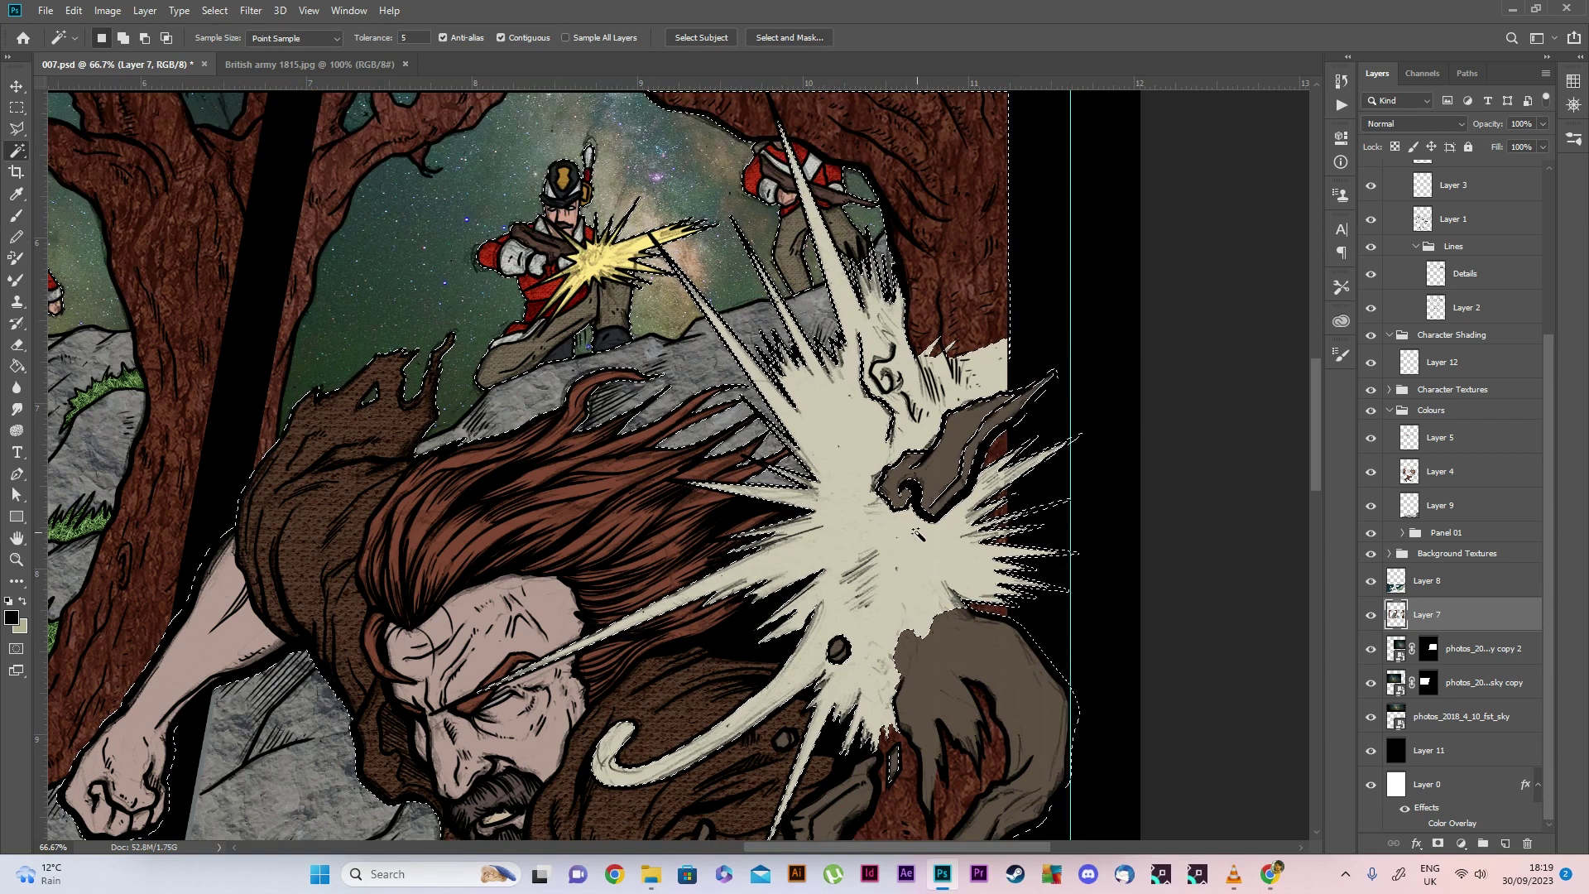
key(shift)
shift+click(910, 549)
scroll(917, 551, up, 2)
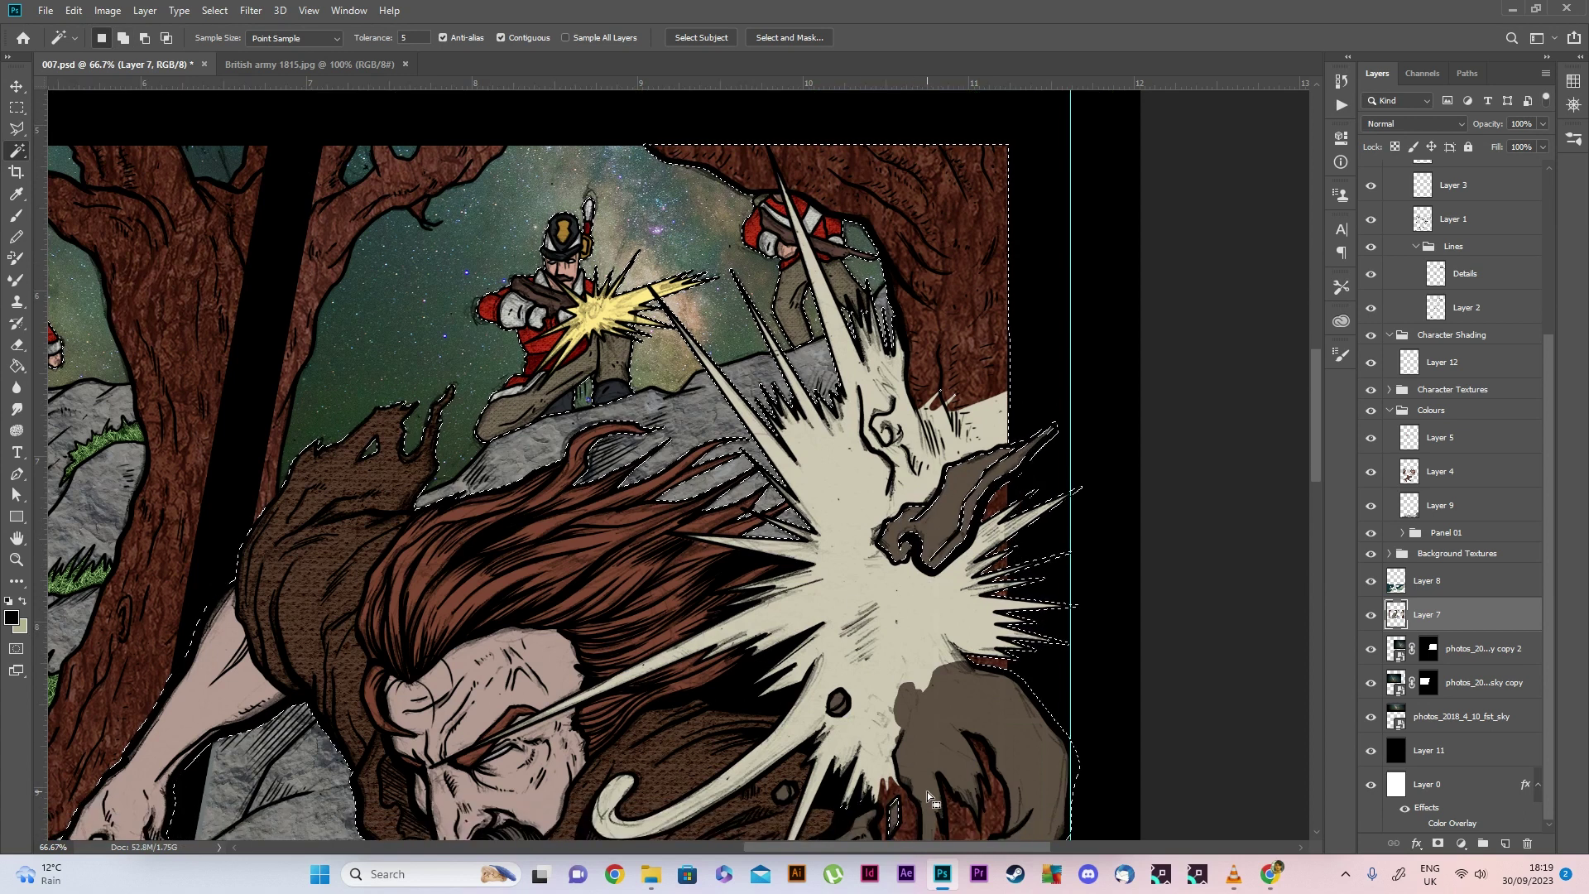
drag(941, 847, 935, 846)
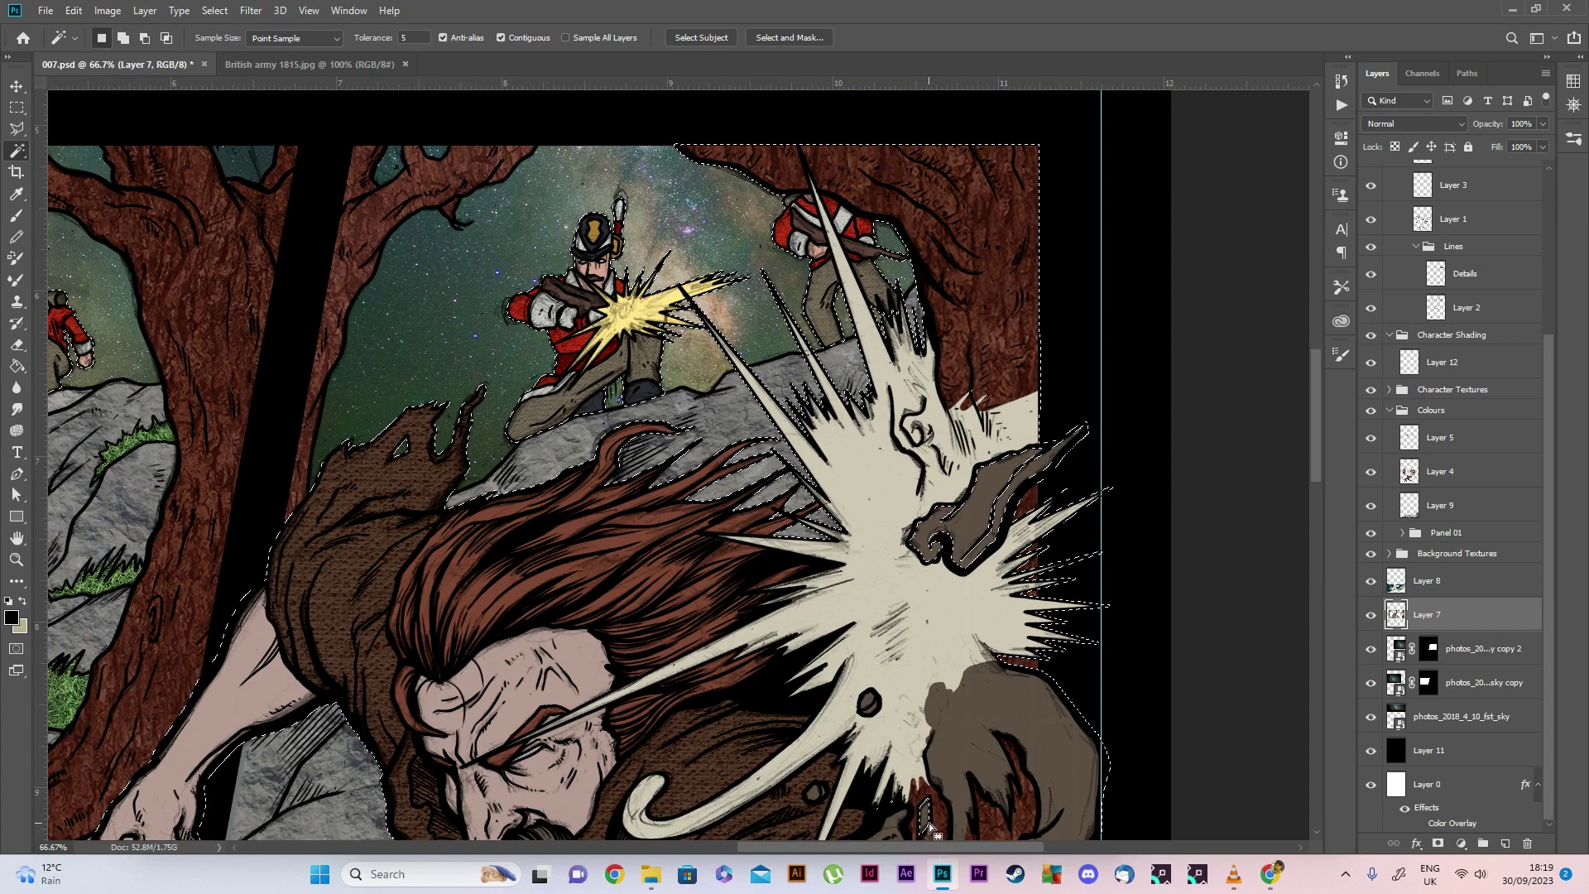
scroll(931, 820, down, 3)
scroll(928, 742, down, 1)
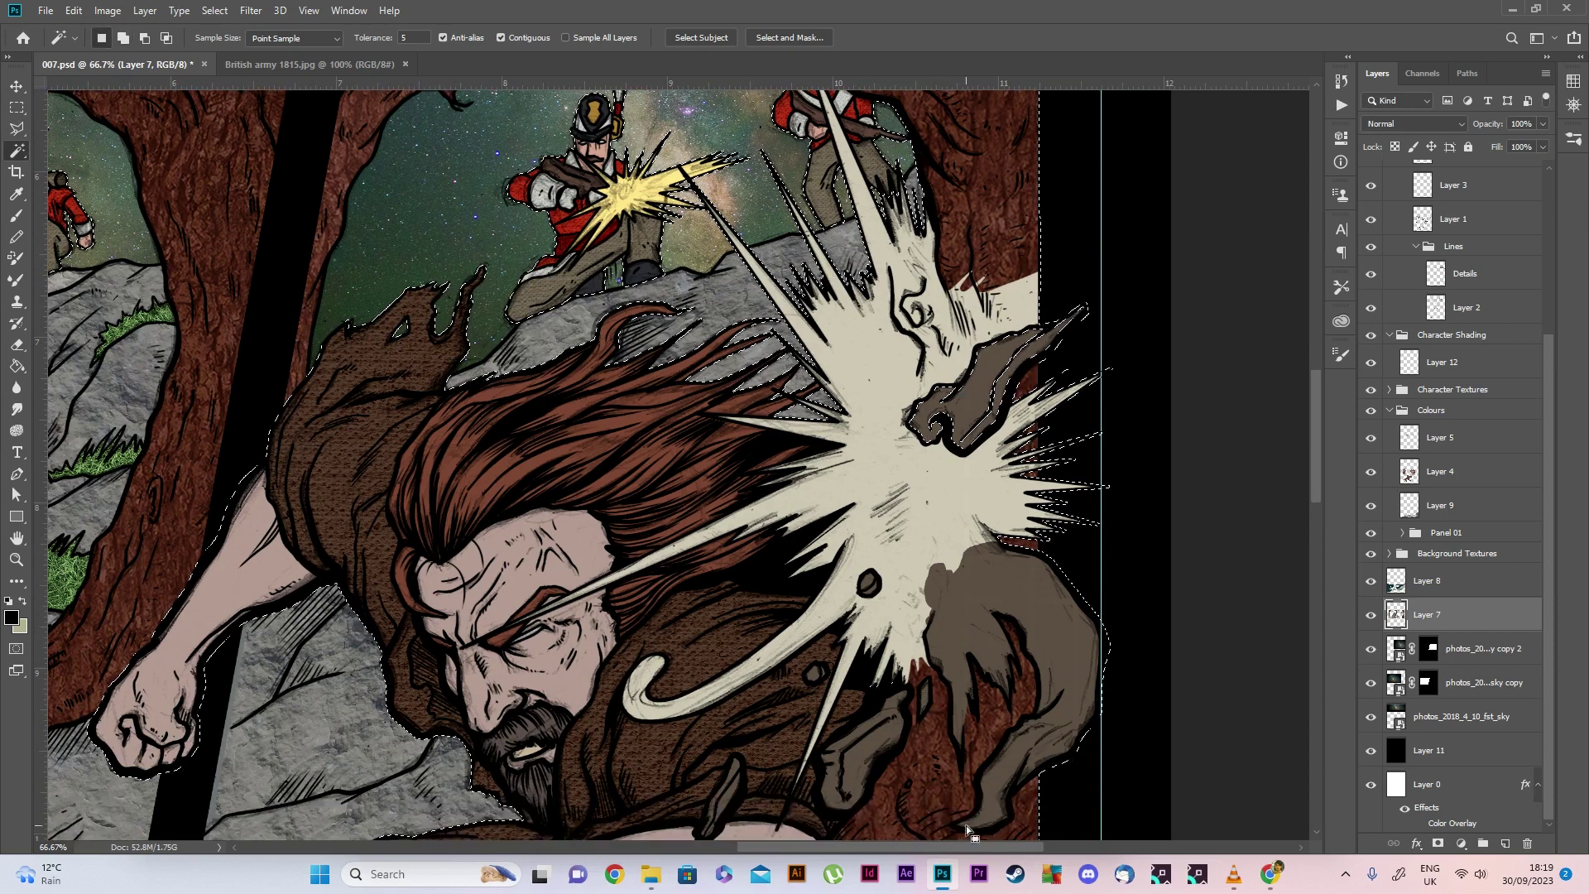
Extend the selection with the large tree trunk beside the stooping man in the left middle panel
drag(964, 844, 732, 837)
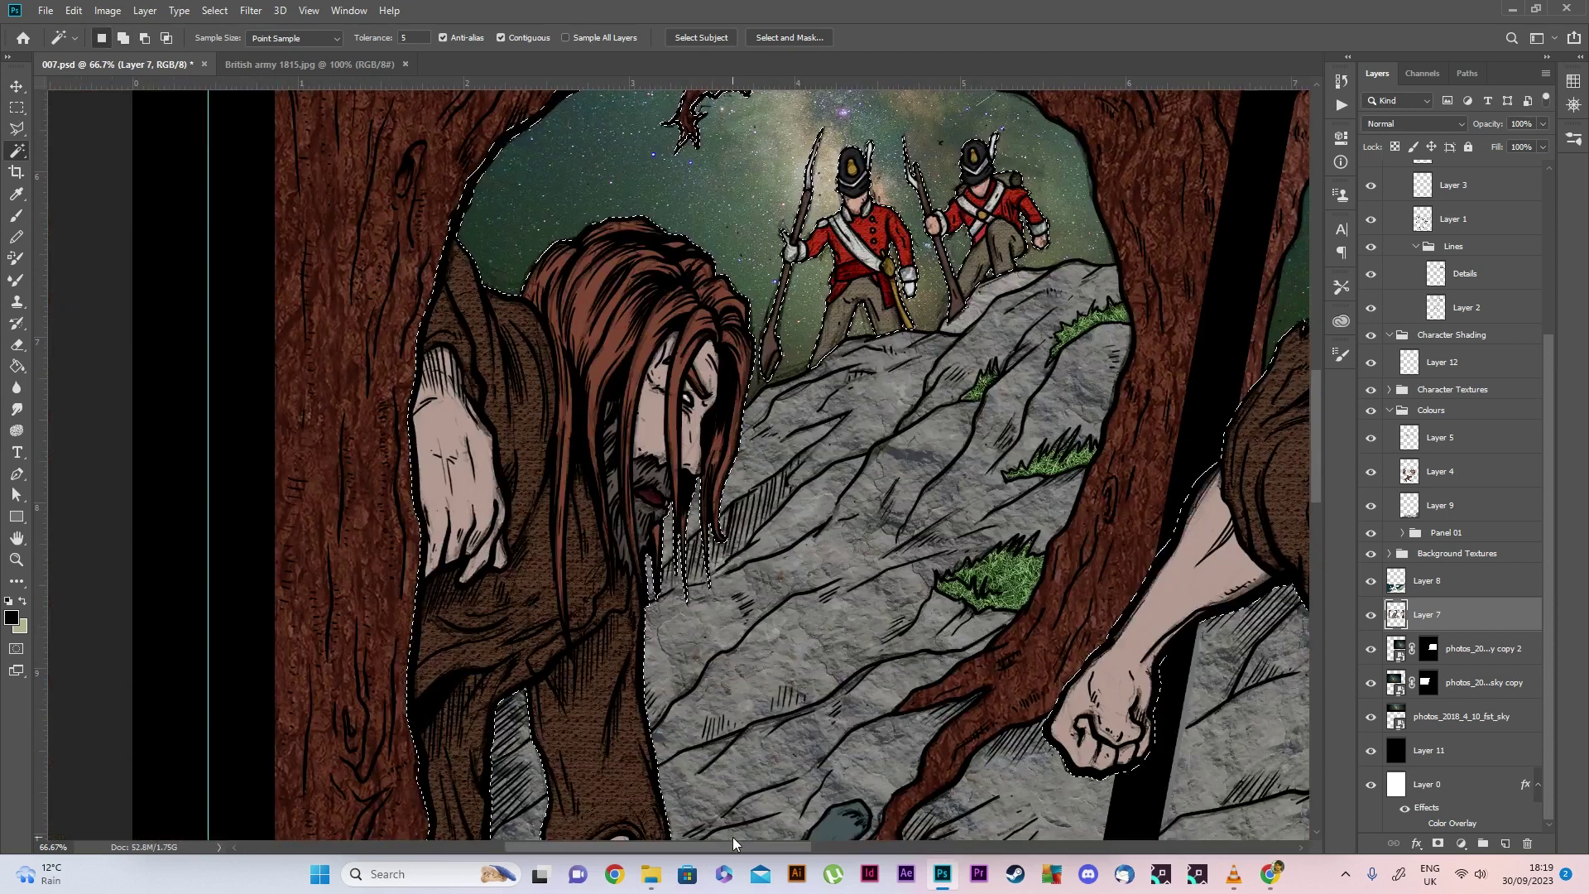
scroll(518, 368, up, 3)
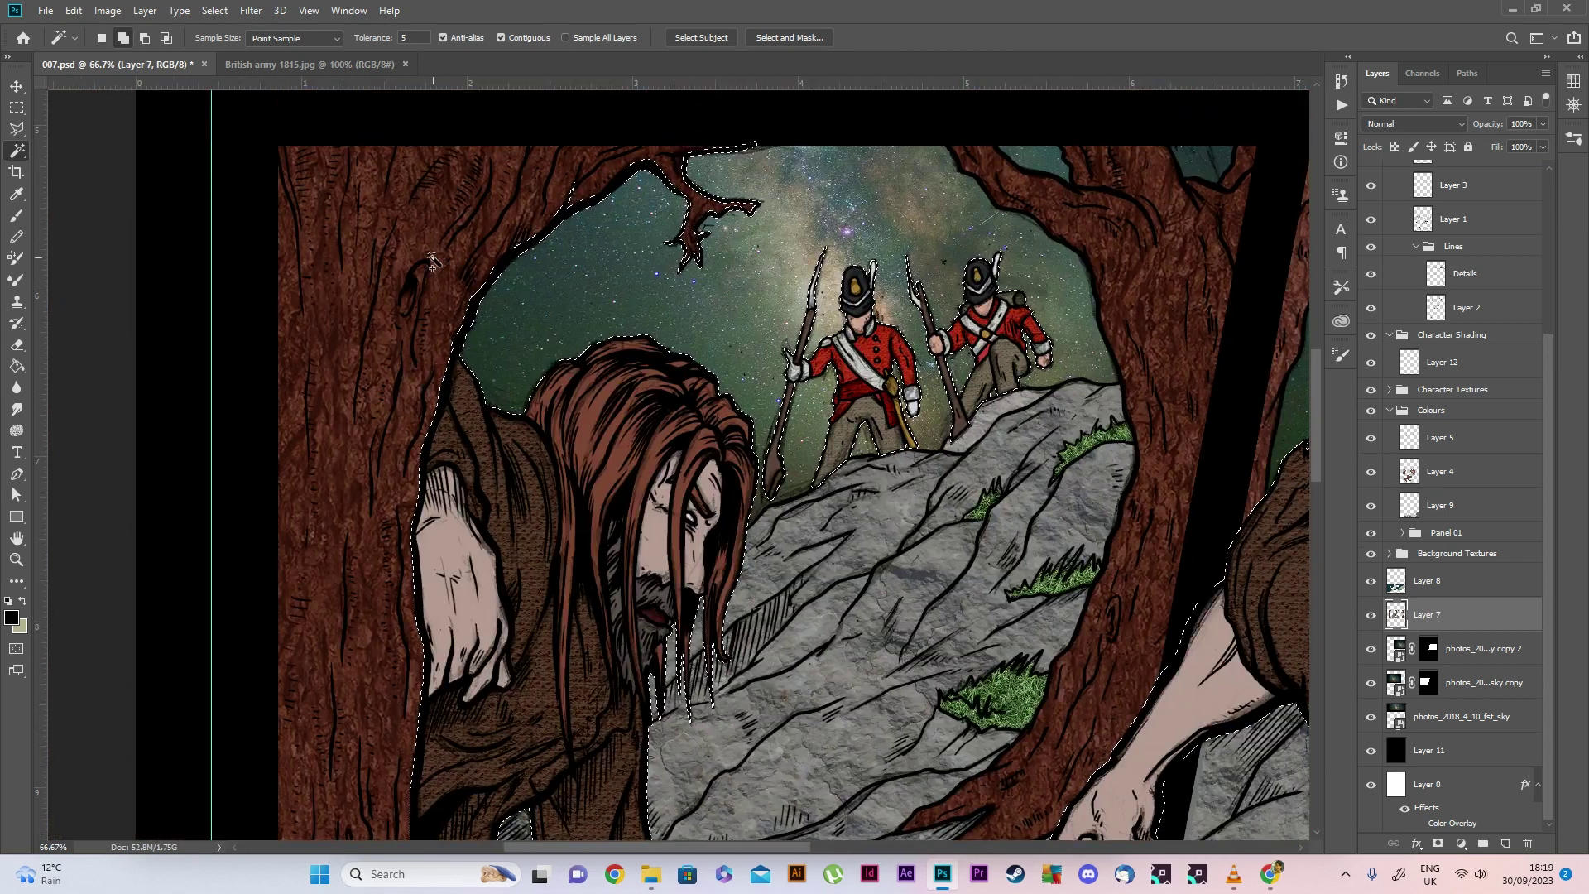
scroll(963, 549, down, 9)
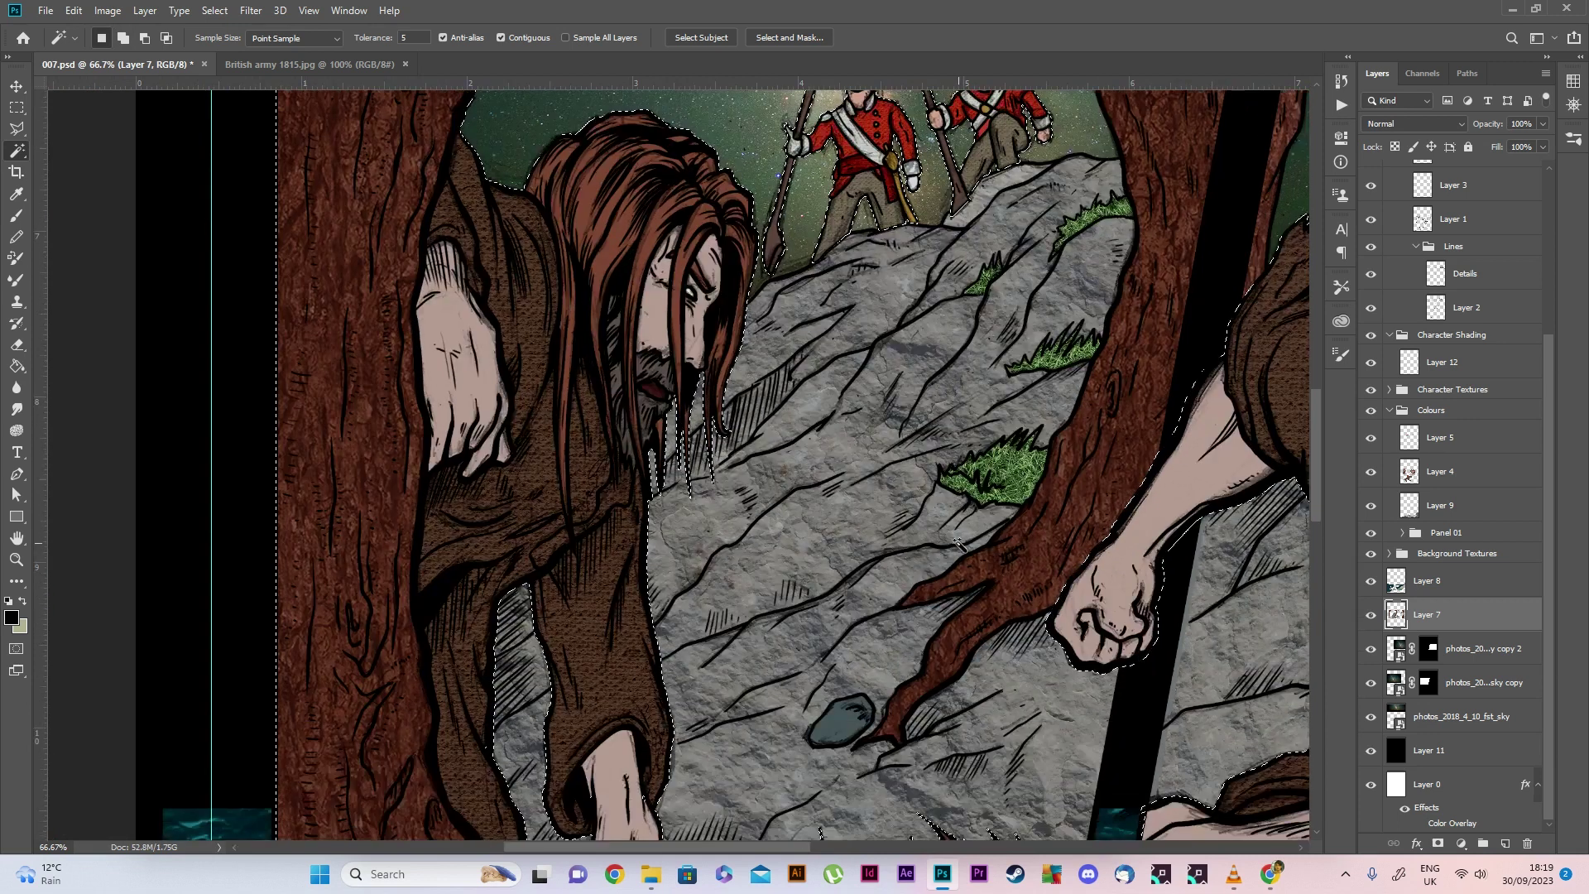
scroll(960, 546, down, 1)
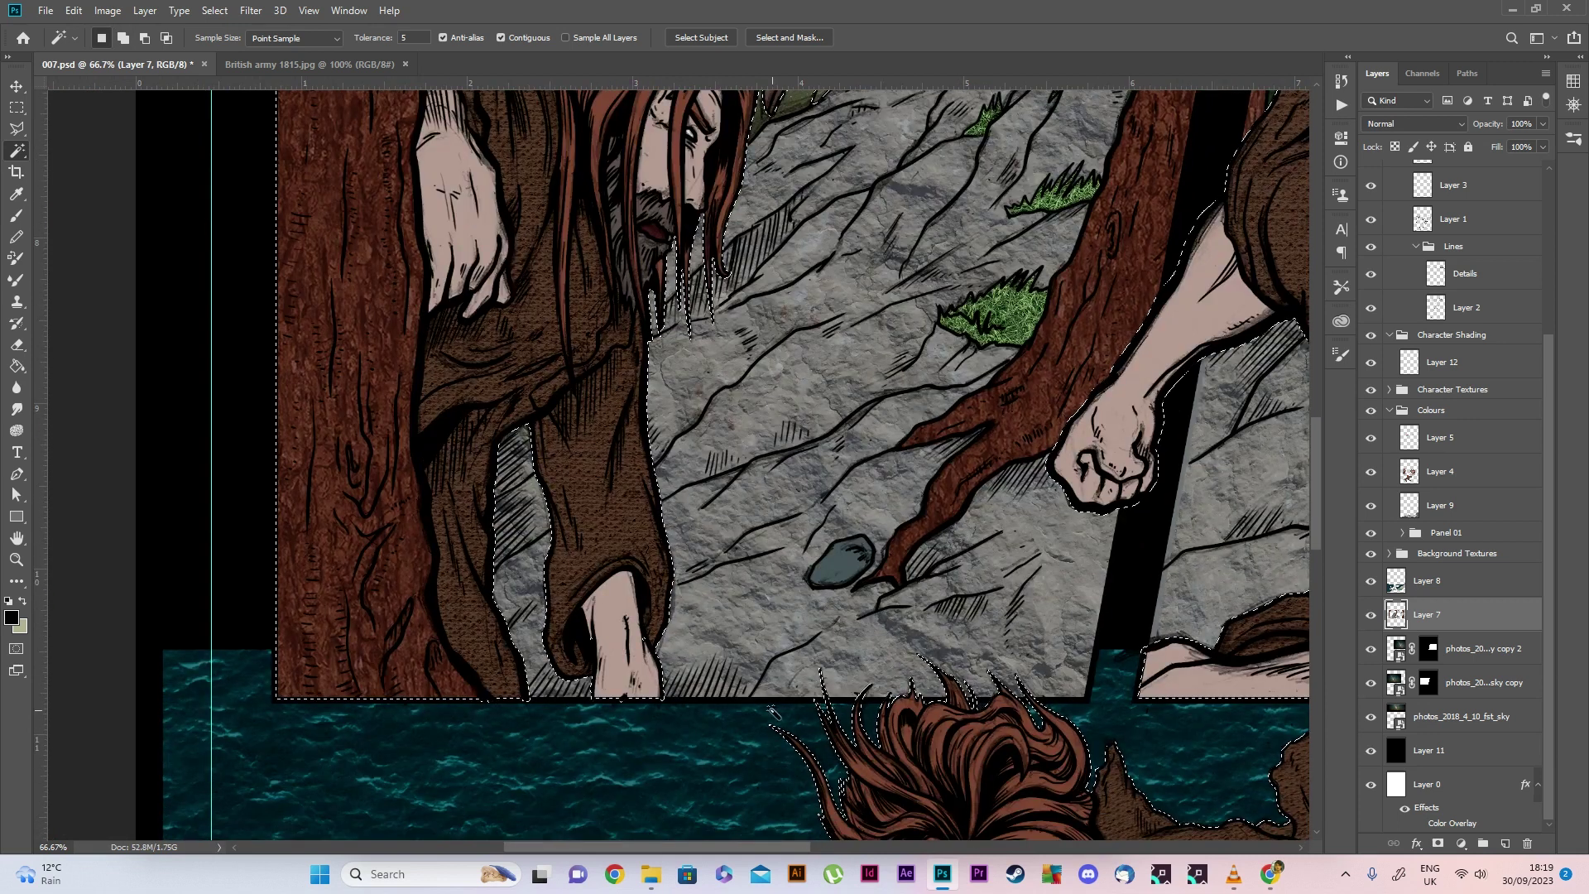
scroll(828, 472, up, 1)
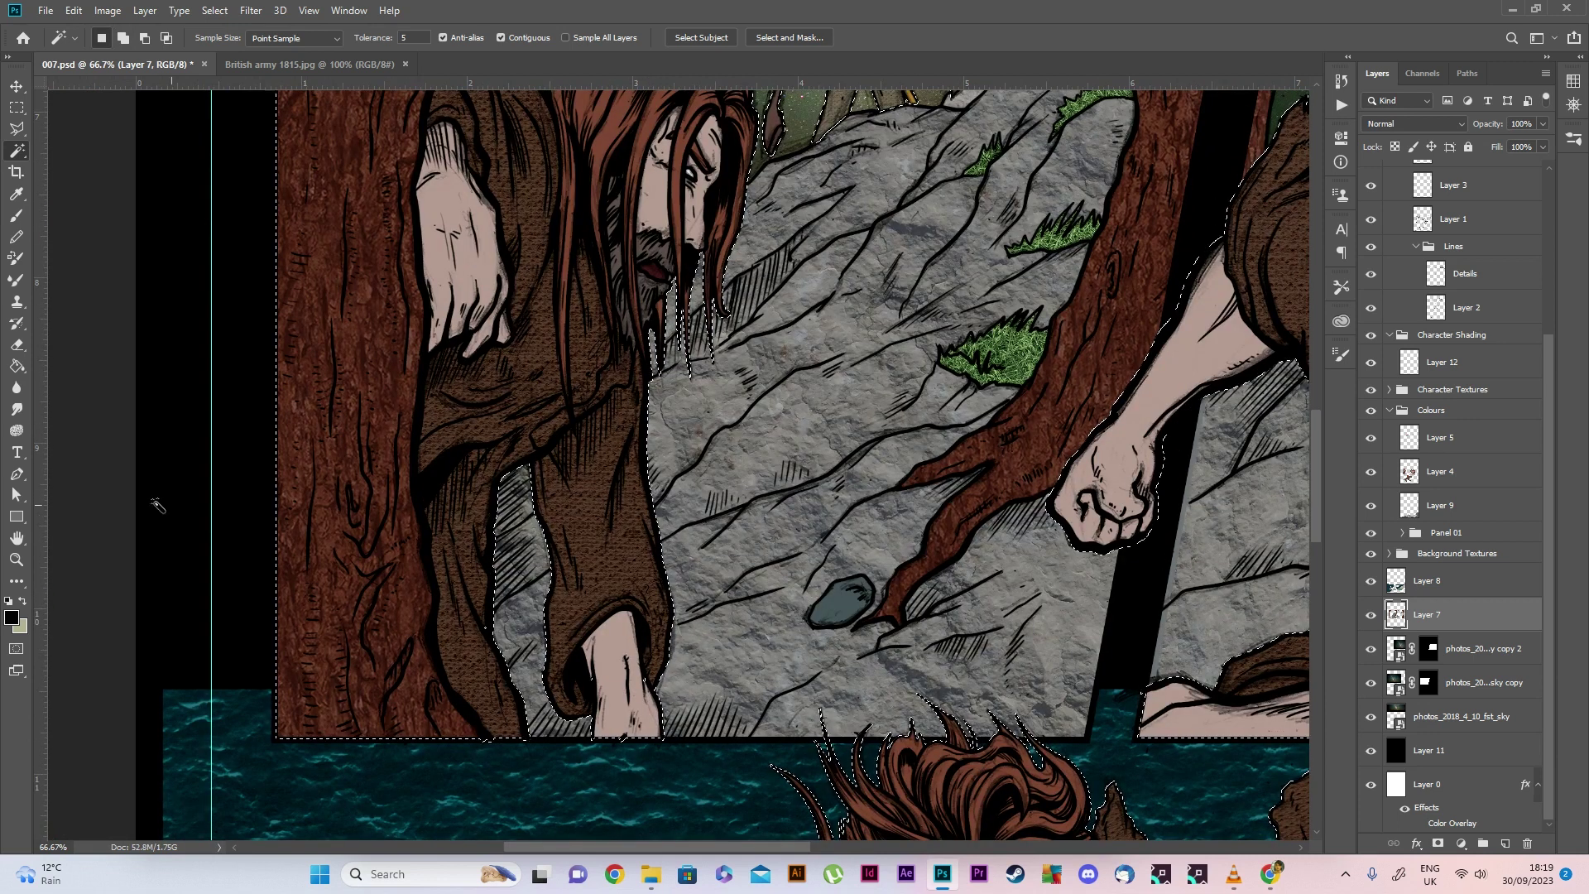
Examine the selection edges around the middle panels and the robed figure in the bottom panel
click(16, 562)
alt+click(1028, 460)
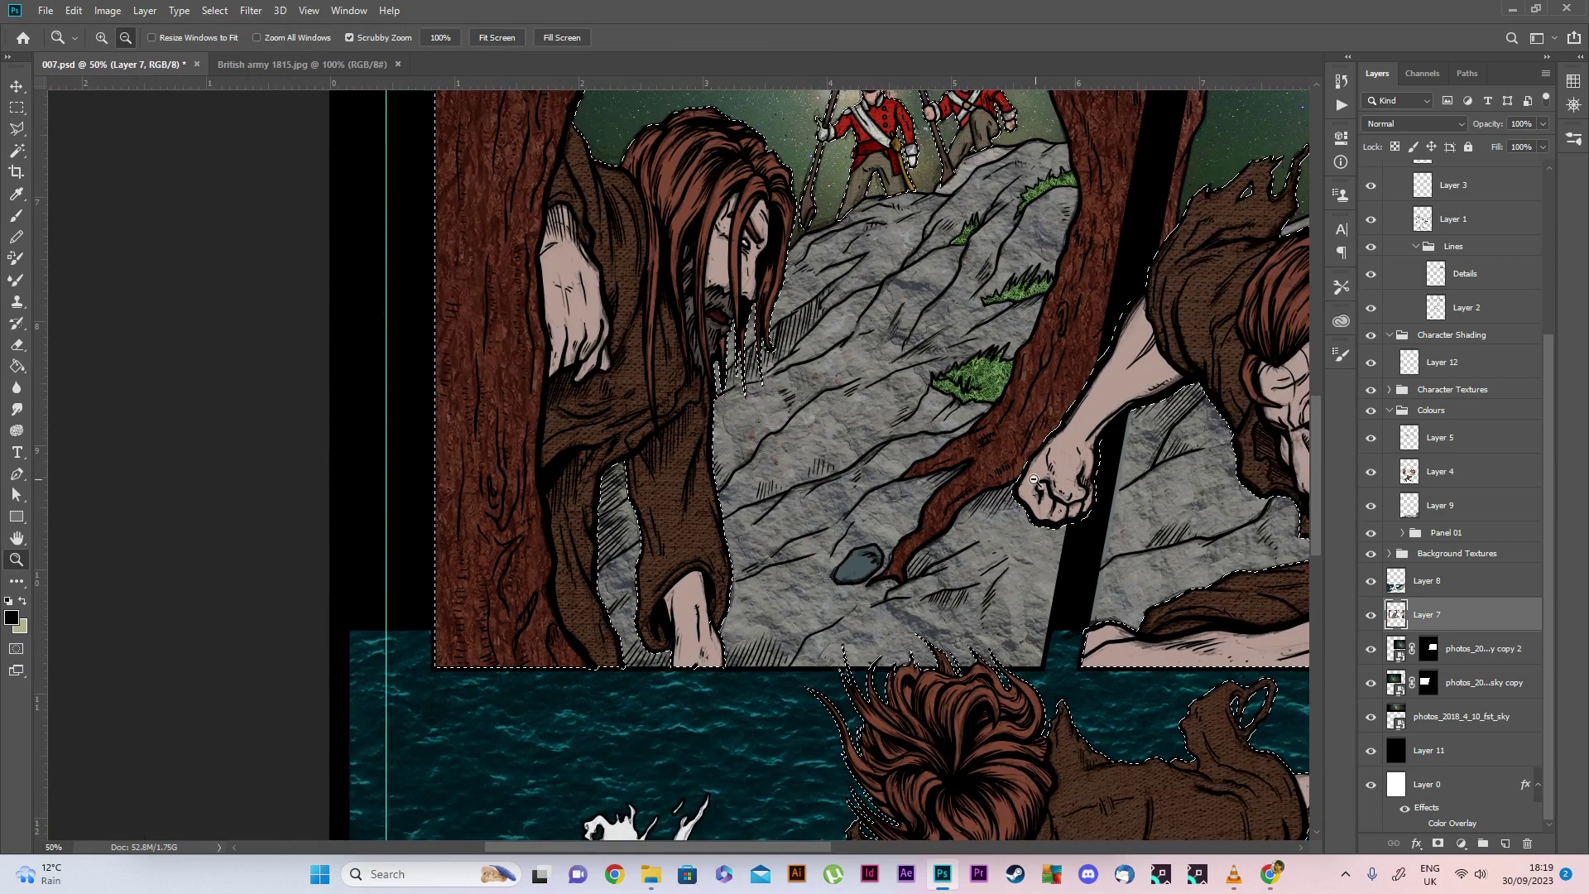
alt+click(1029, 460)
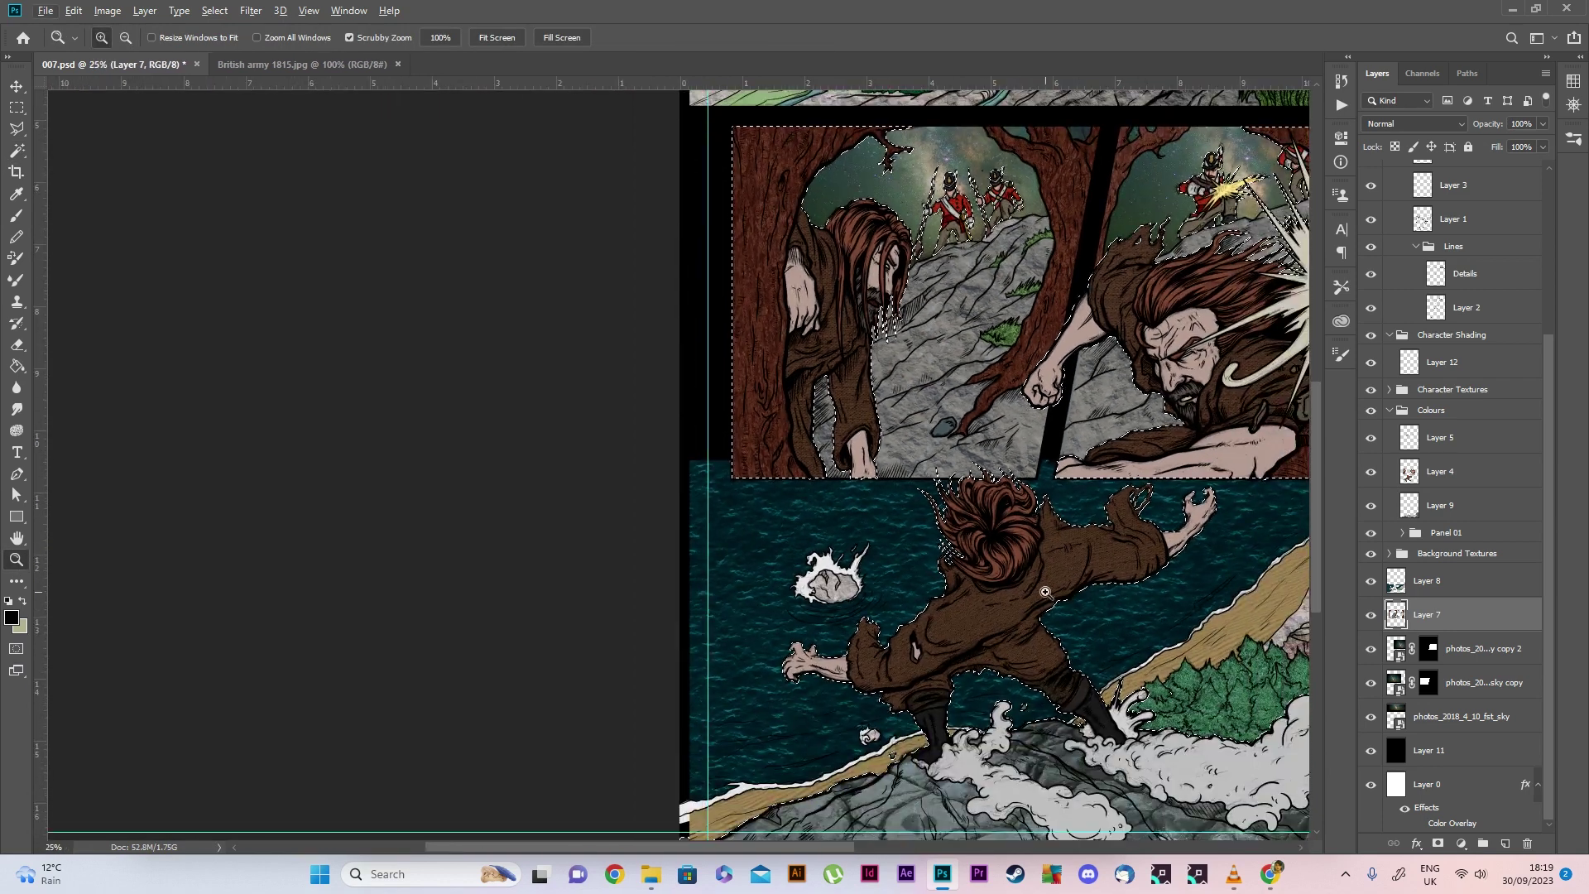
click(899, 646)
click(900, 646)
click(865, 638)
click(842, 632)
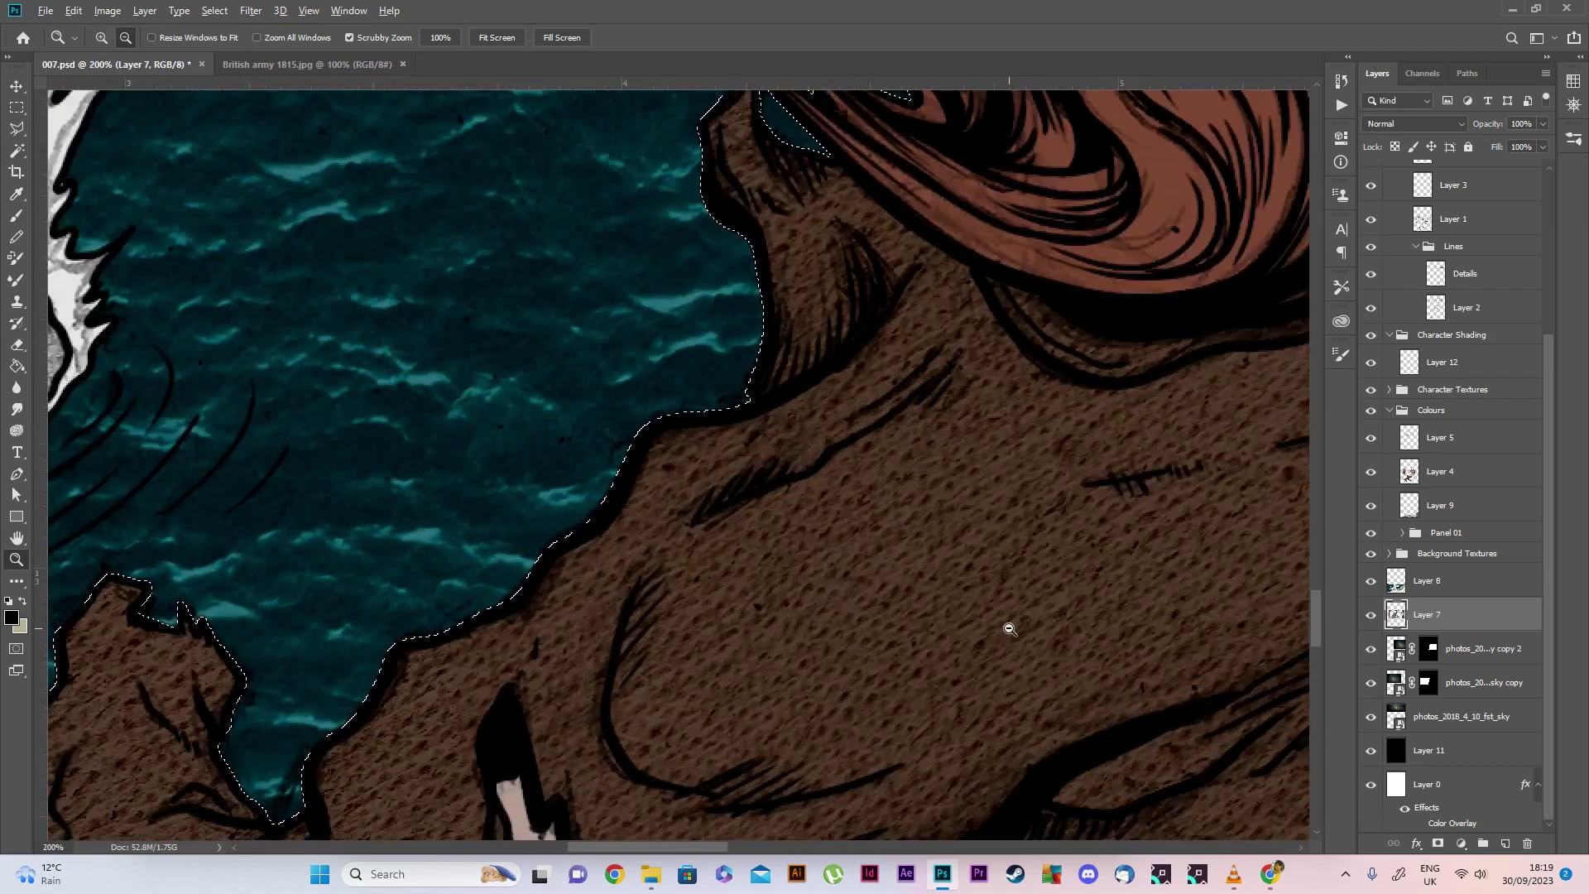
alt+click(1012, 627)
alt+click(1129, 628)
alt+click(1128, 628)
alt+click(1128, 628)
alt+click(1076, 580)
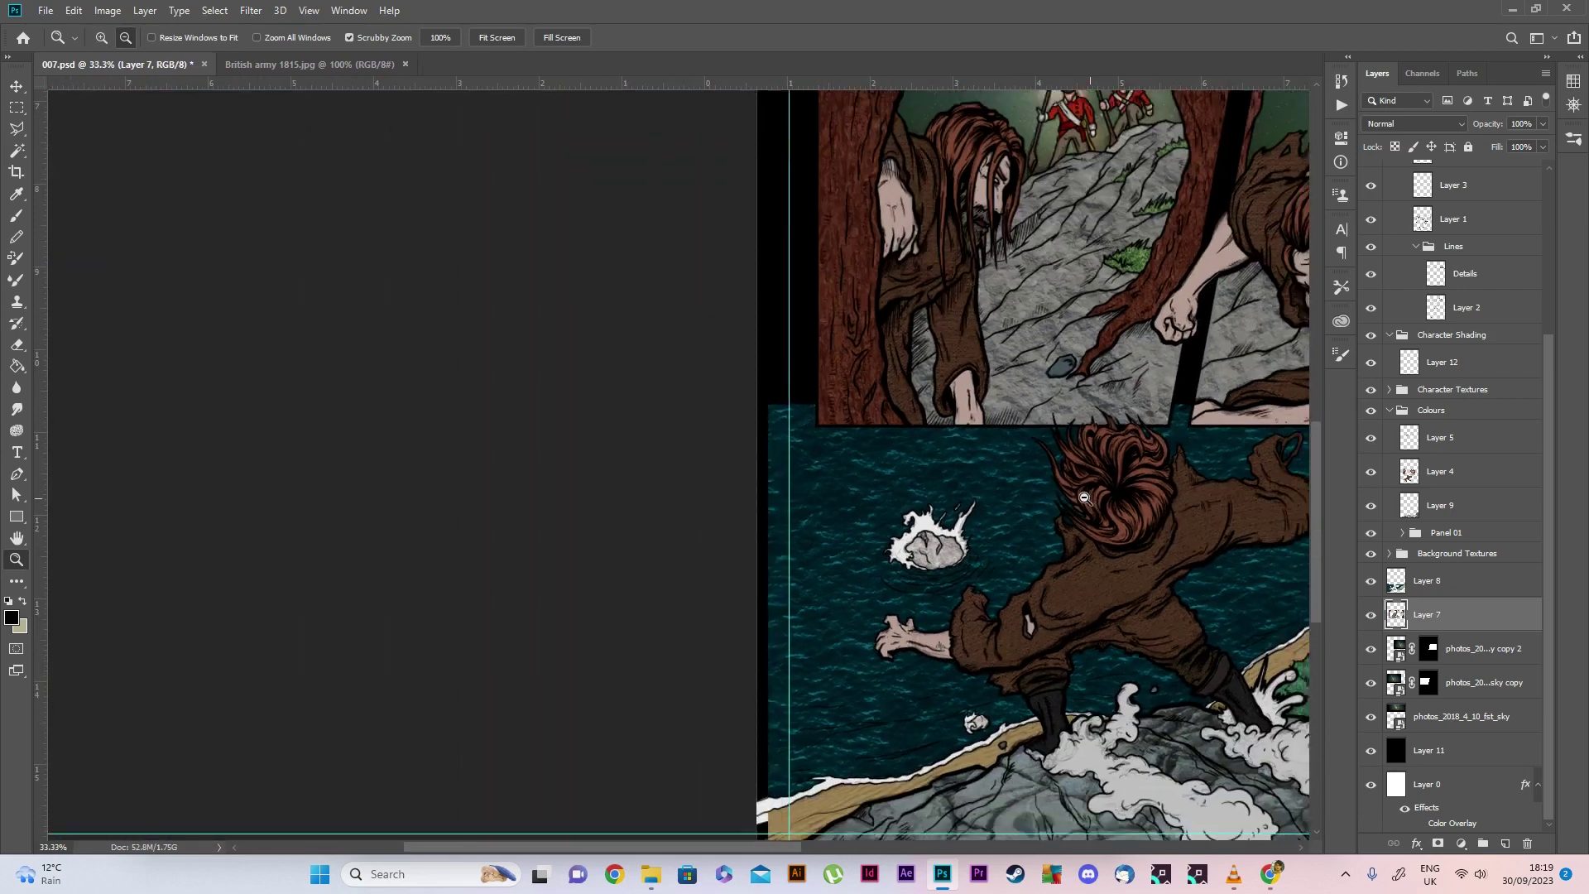
alt+click(828, 414)
alt+click(727, 323)
click(727, 323)
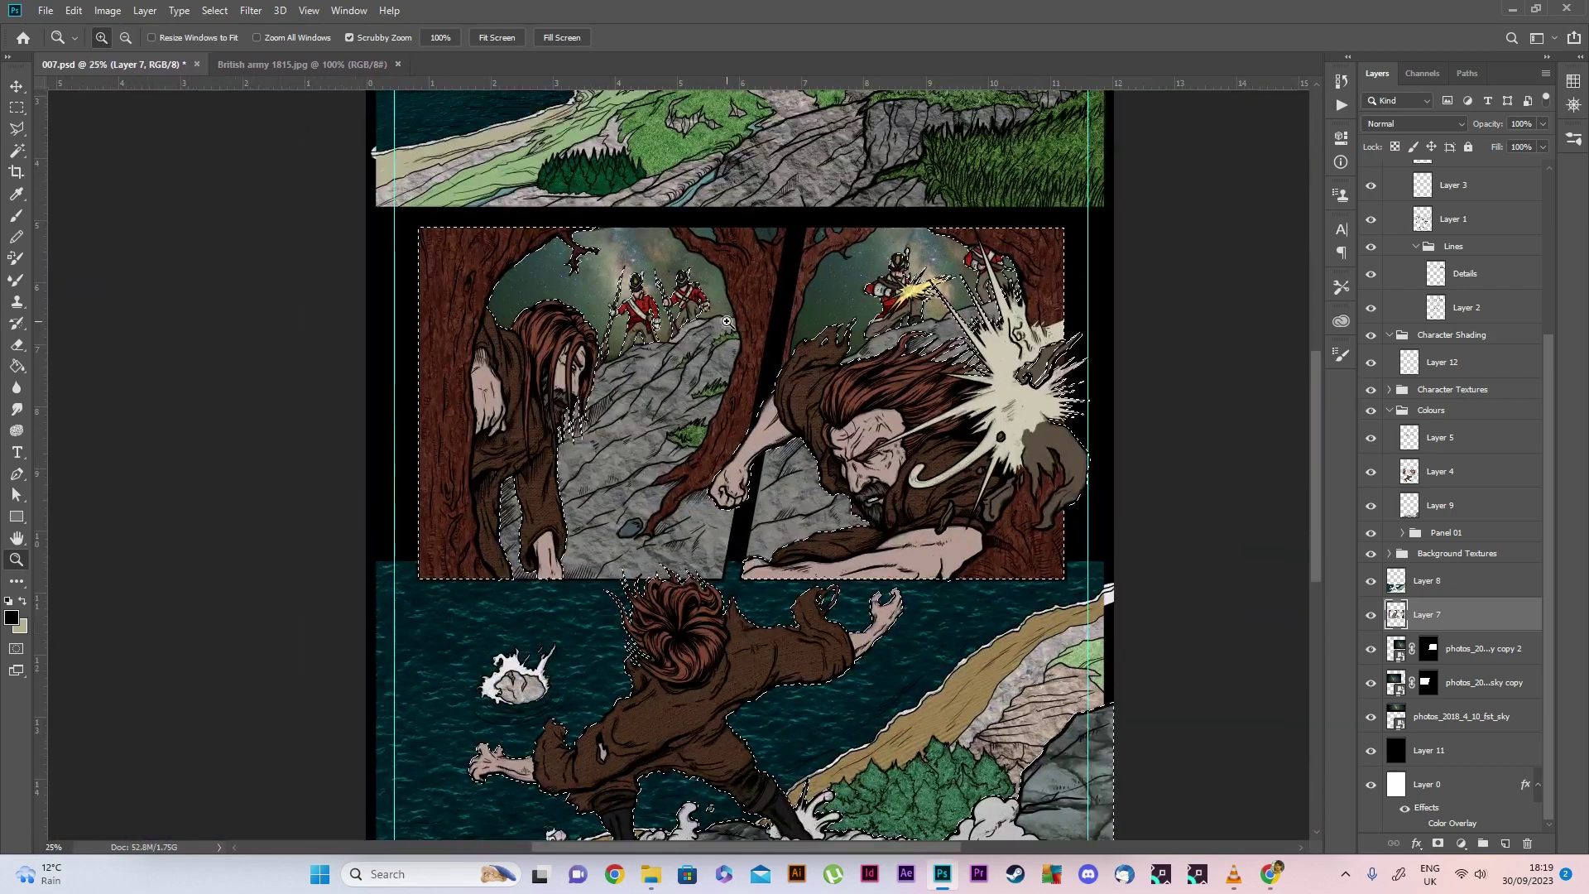
Add a layer mask to the Character Shading group from the combined selection
scroll(1481, 550, up, 5)
scroll(1481, 550, up, 1)
click(1456, 520)
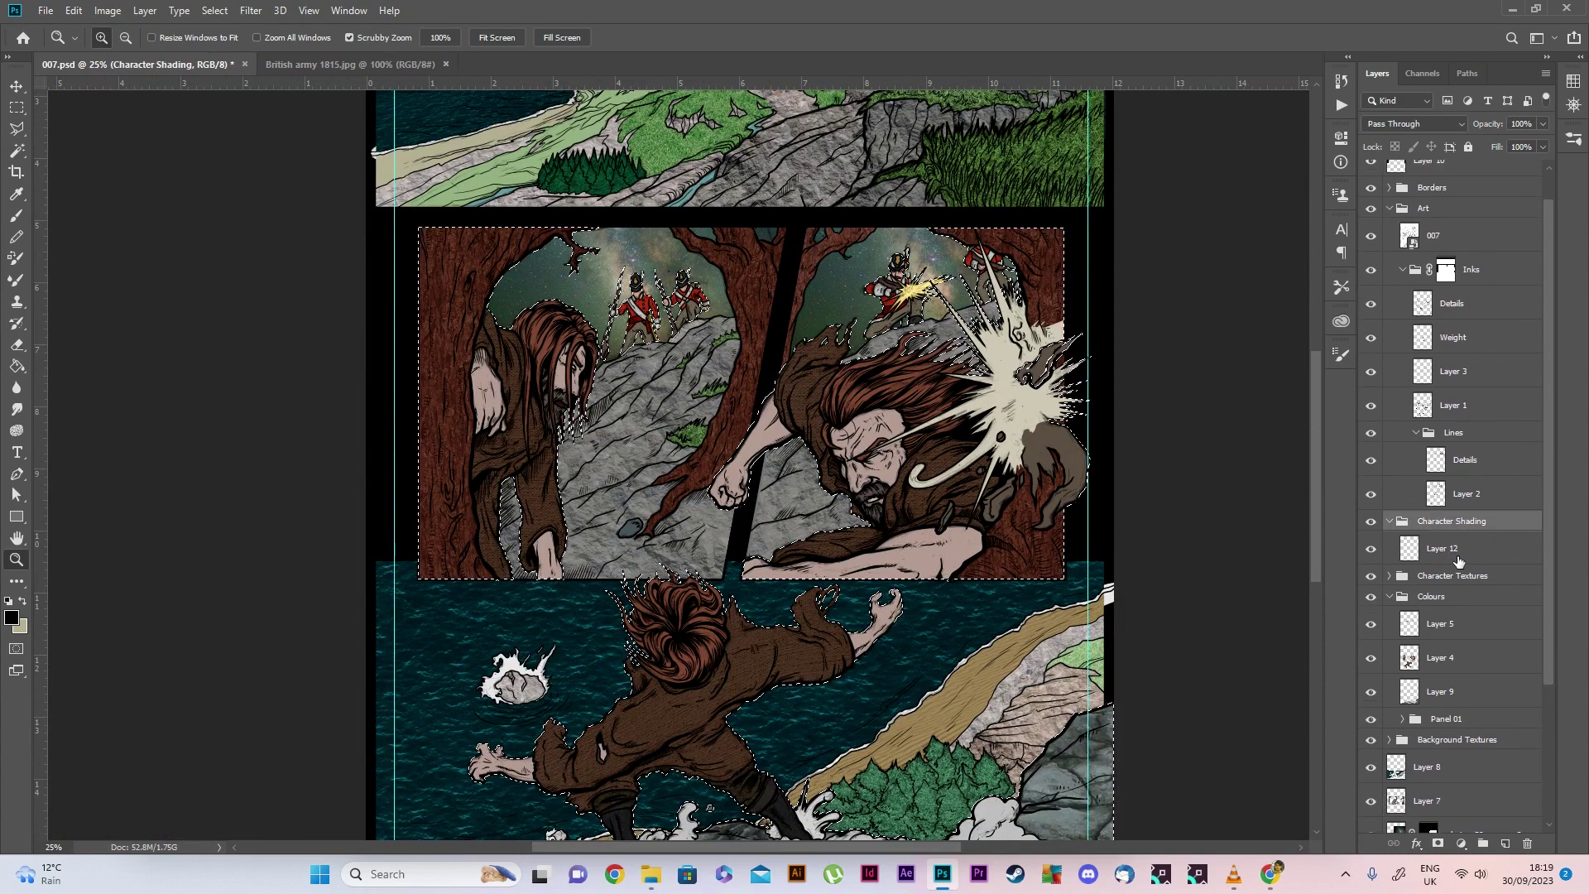
click(1439, 842)
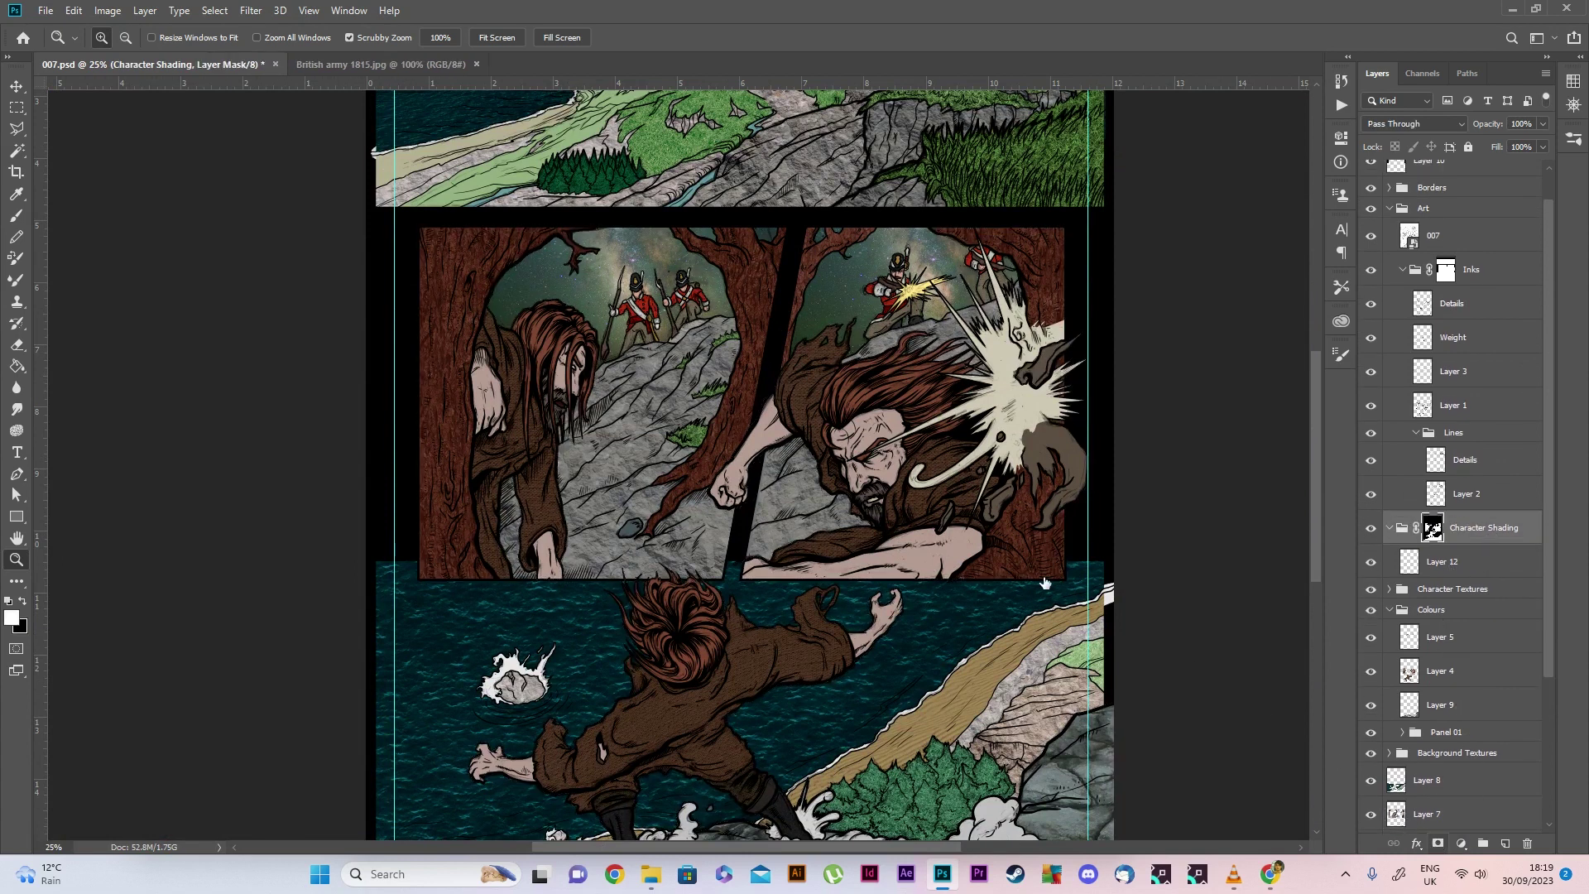
Select Layer 12 in the Character Shading group and set the Soft Round brush to 117 px for shading
click(1495, 568)
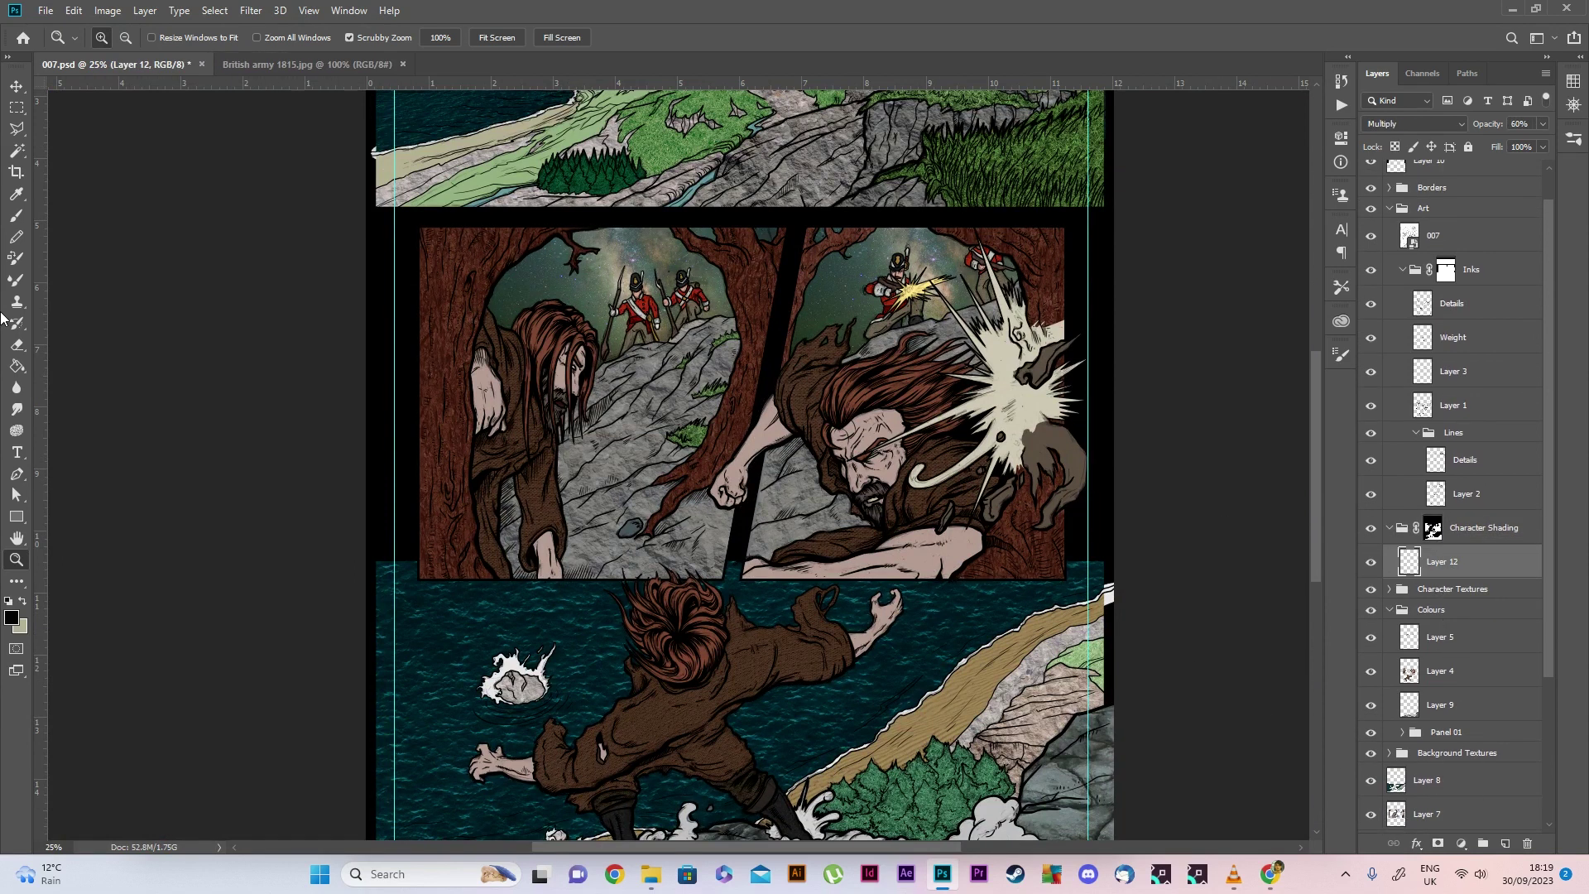
click(26, 215)
click(114, 41)
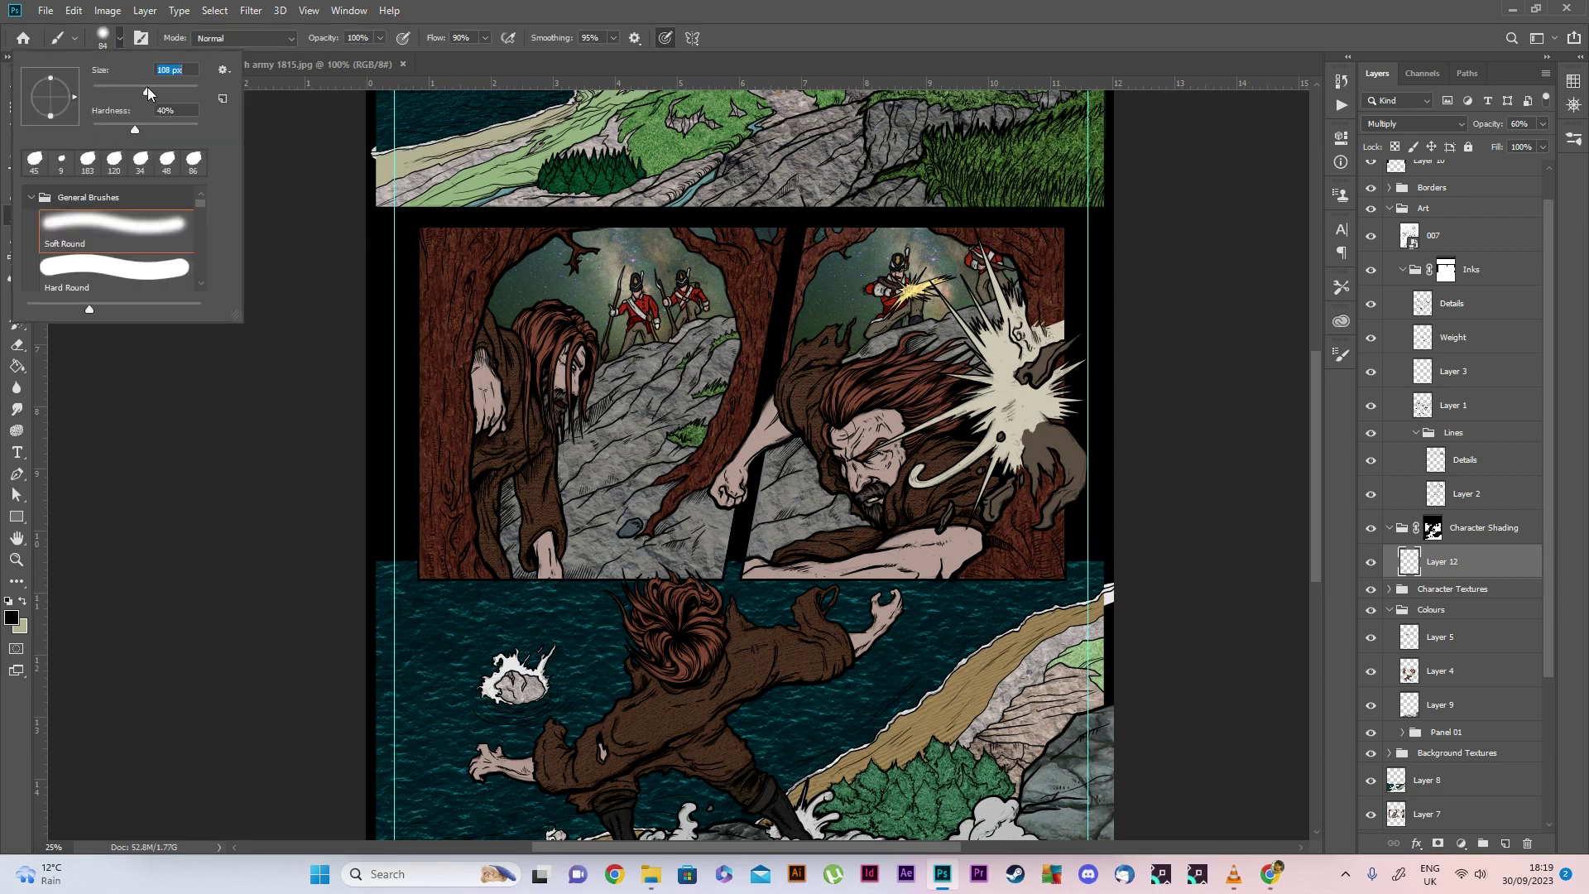
click(911, 36)
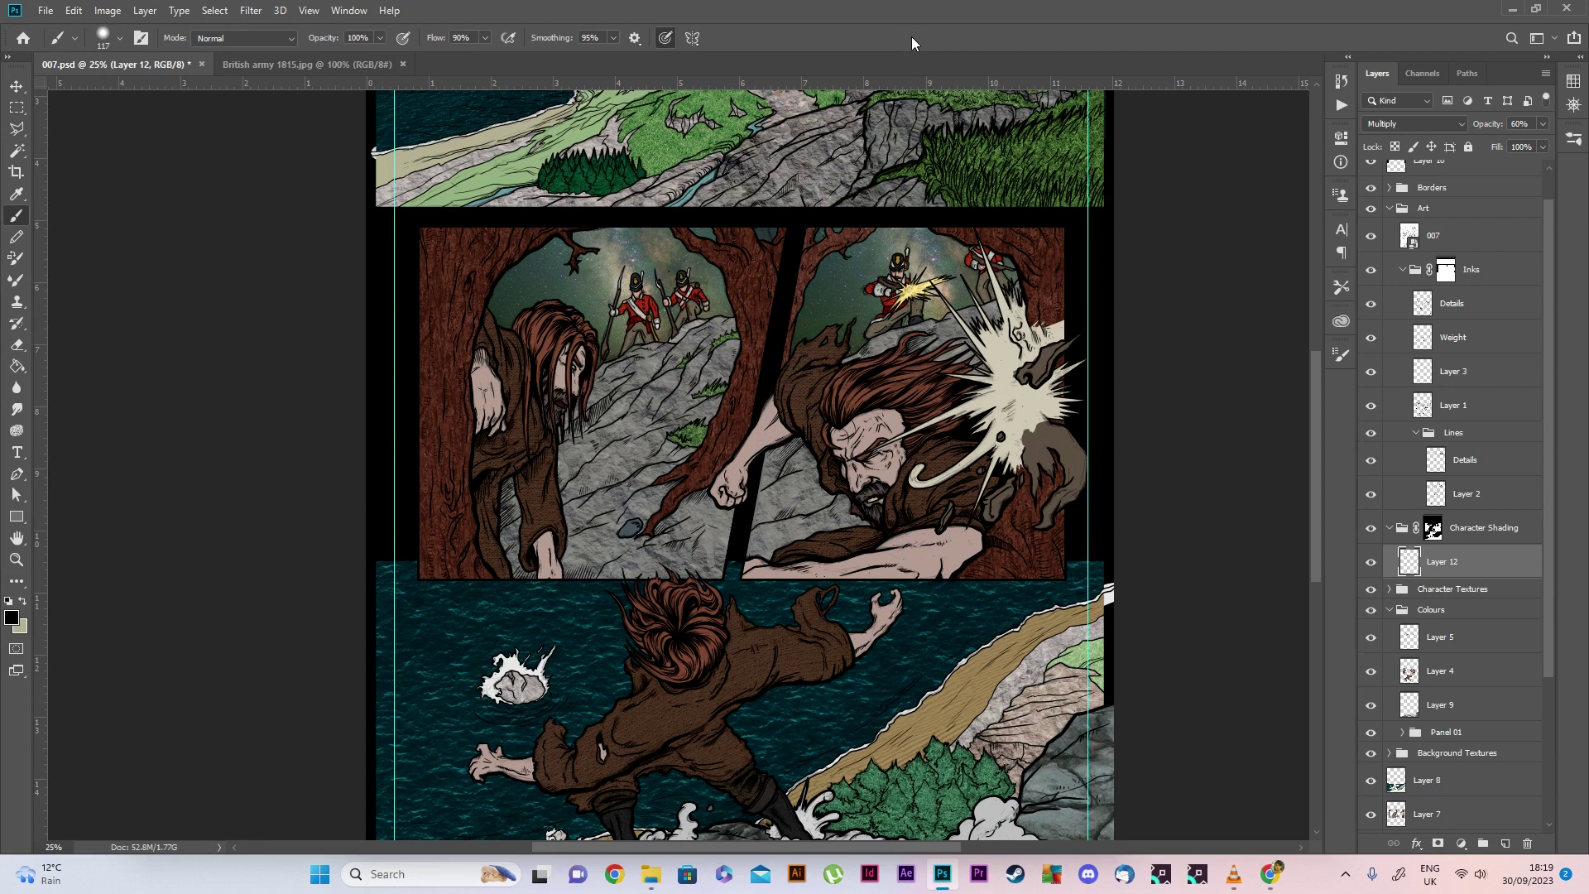
drag(541, 323, 638, 555)
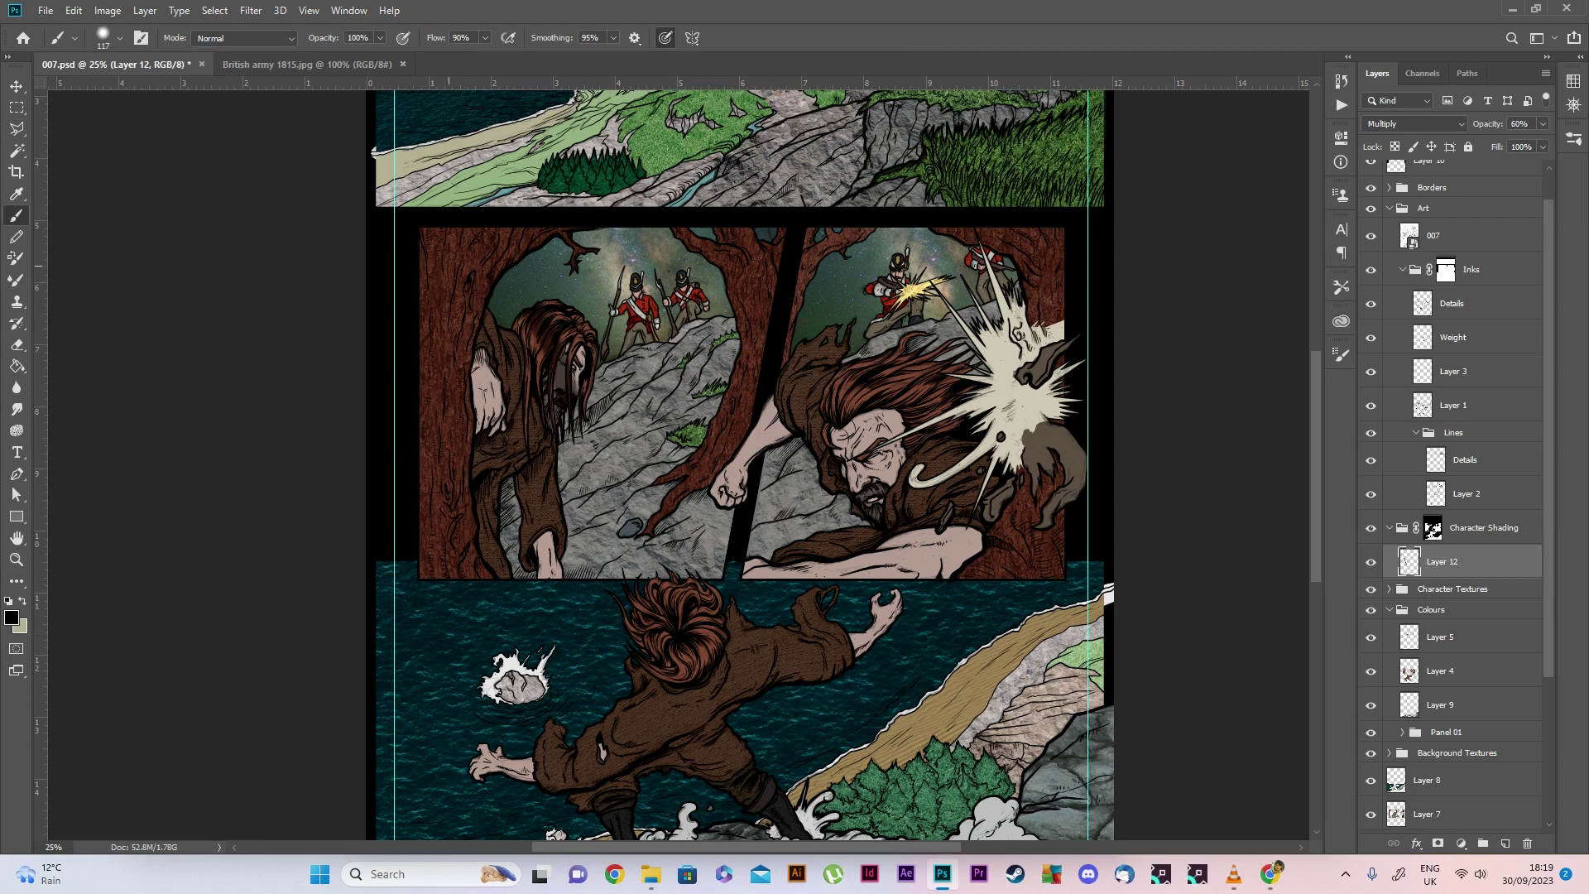
drag(521, 339, 567, 530)
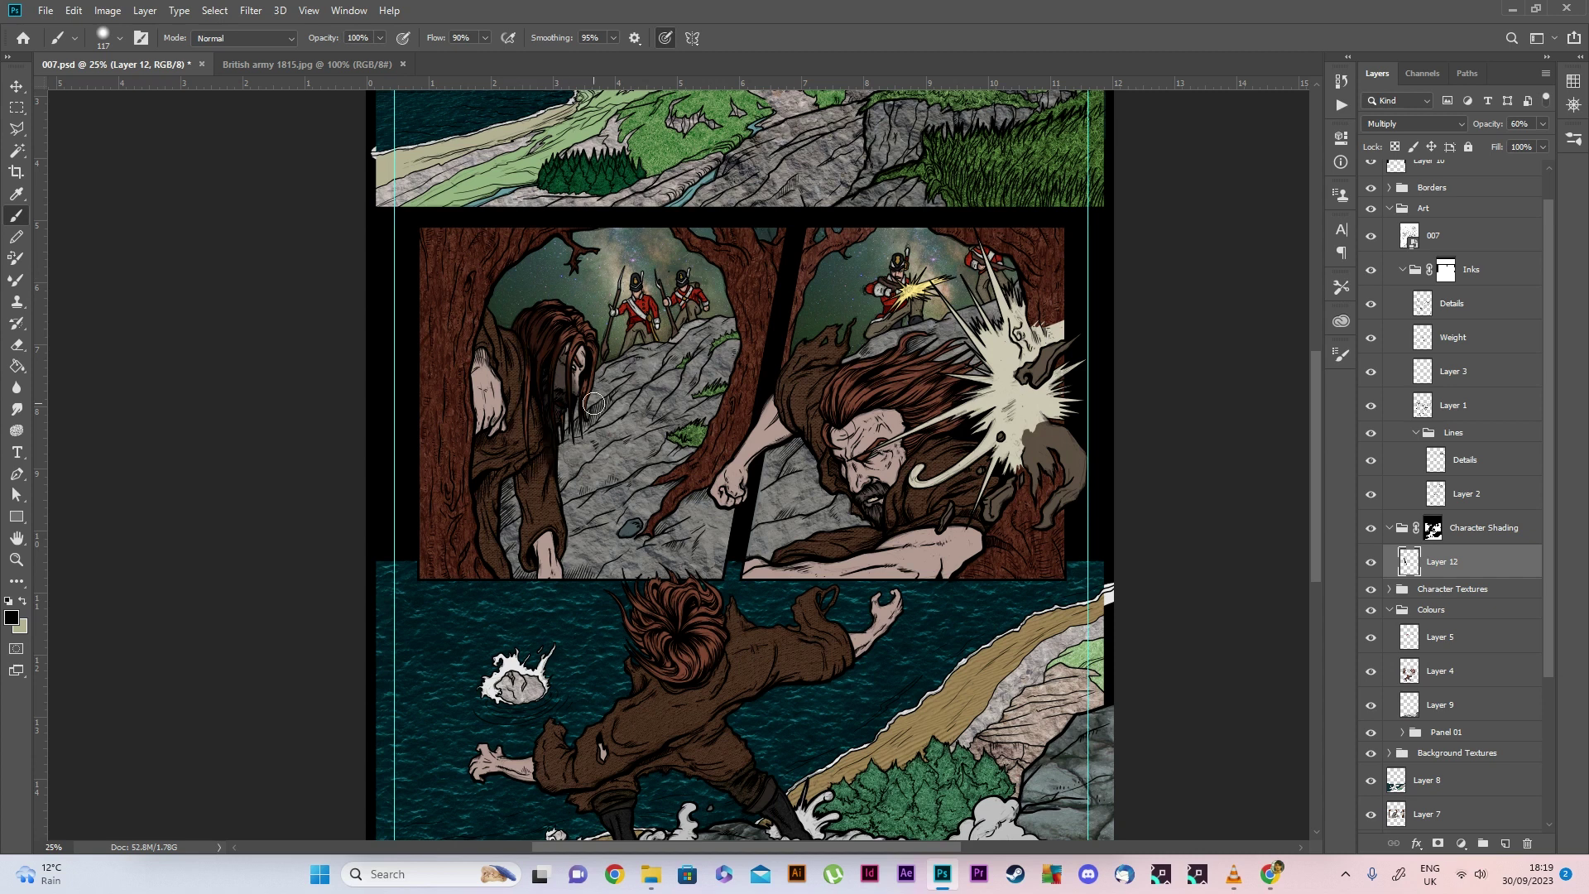
mouse_move(781, 443)
mouse_down()
mouse_move(865, 389)
mouse_move(720, 480)
mouse_up()
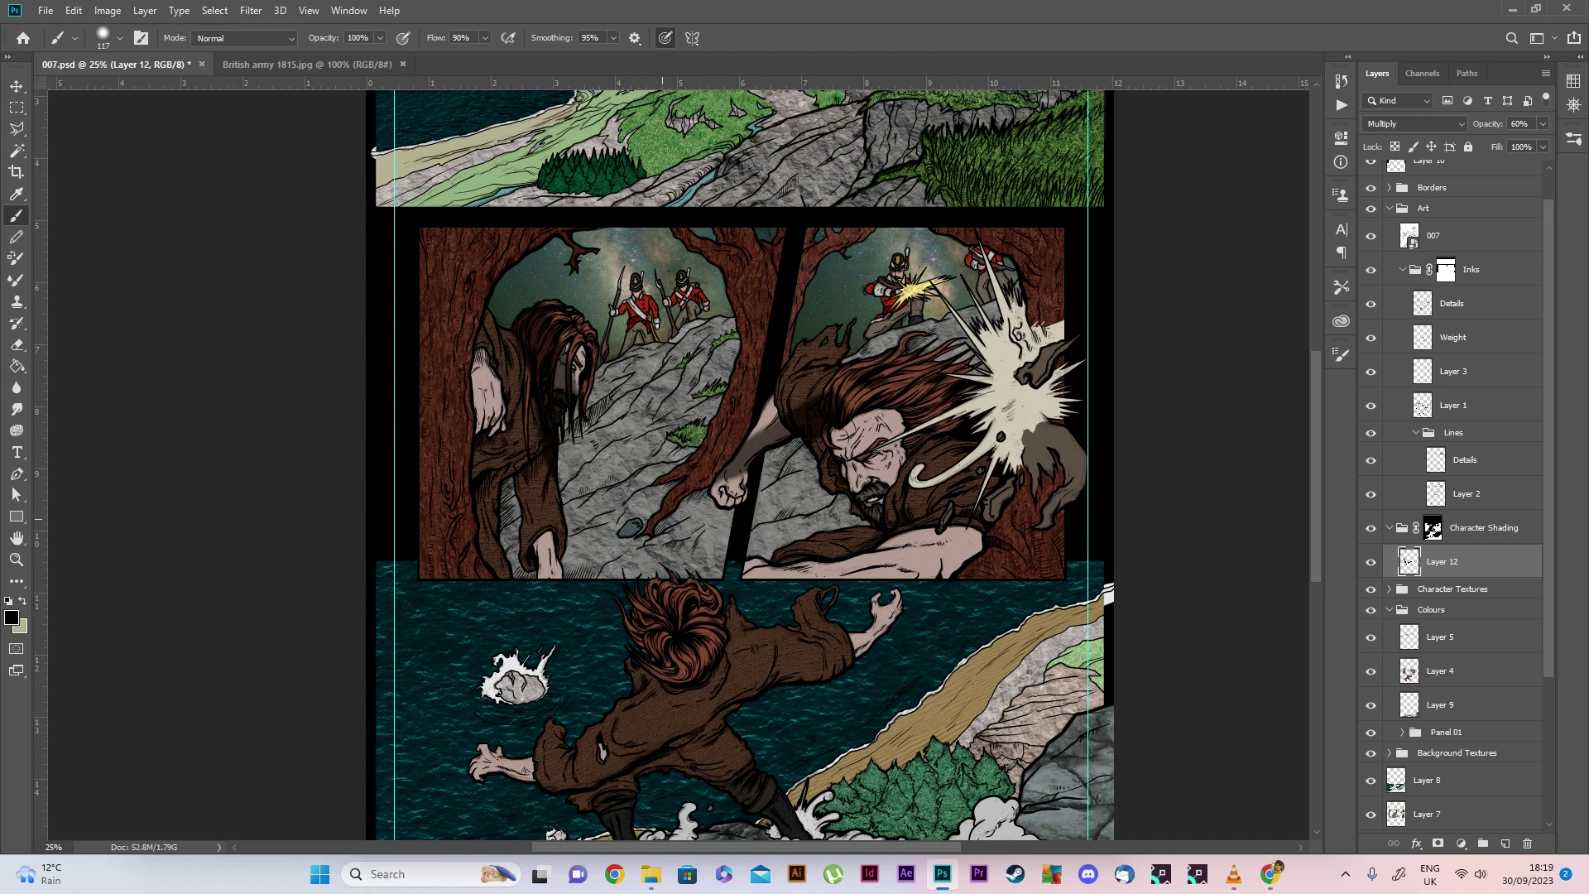
key(ctrl+z)
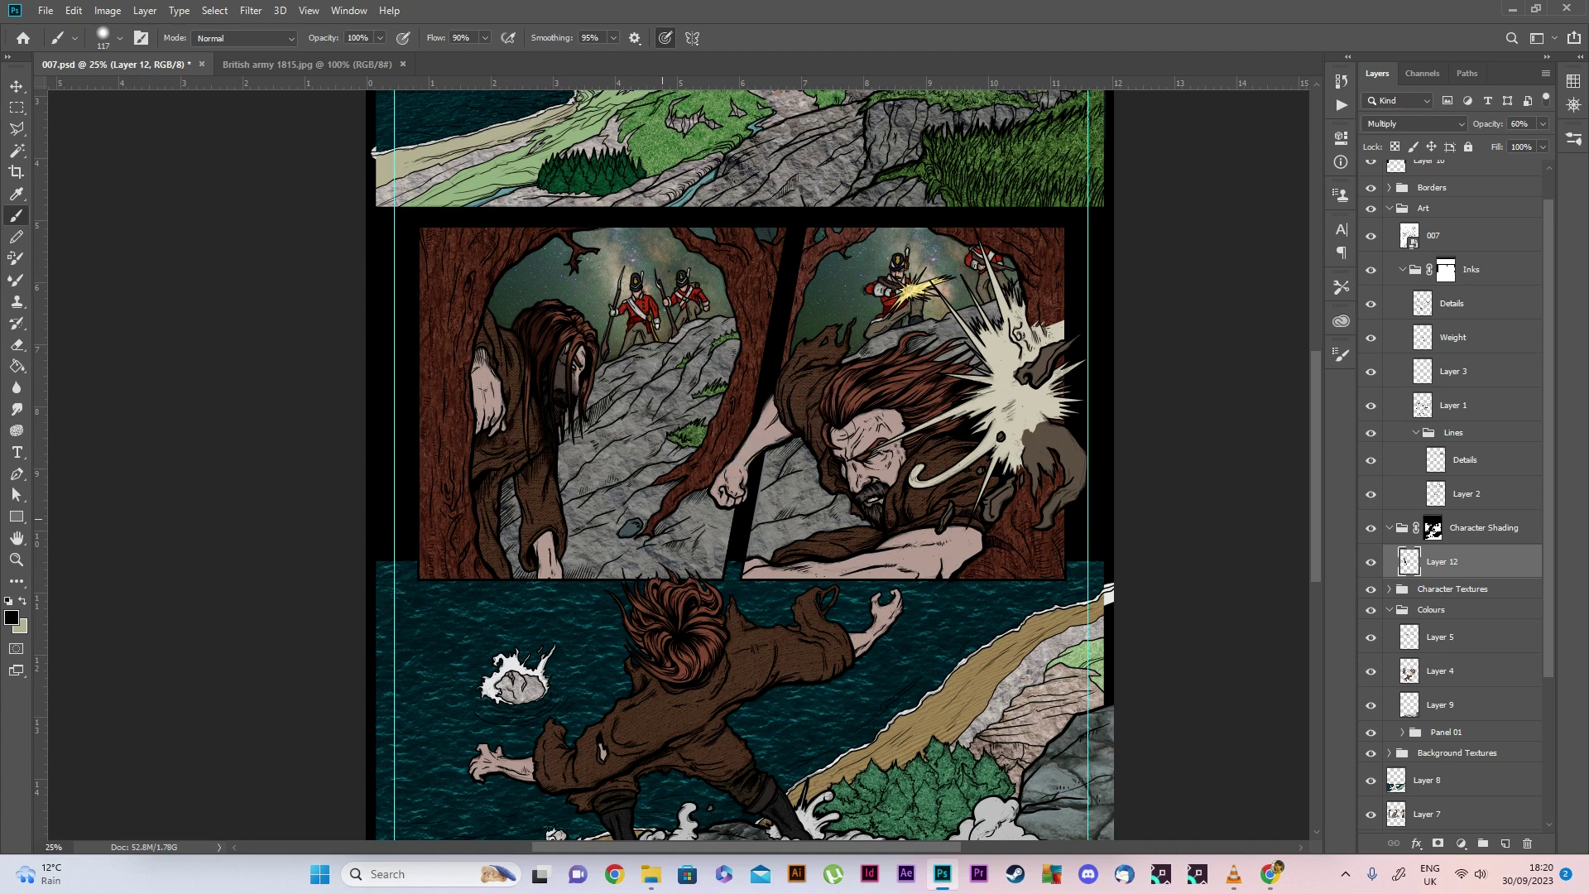
key(ctrl+z)
Paint shadows on the ragged man in the left middle panel, covering his arm, cloak, face and hair
scroll(537, 382, up, 2)
mouse_move(447, 252)
mouse_down()
mouse_move(406, 388)
mouse_move(470, 451)
mouse_up()
drag(496, 405, 422, 563)
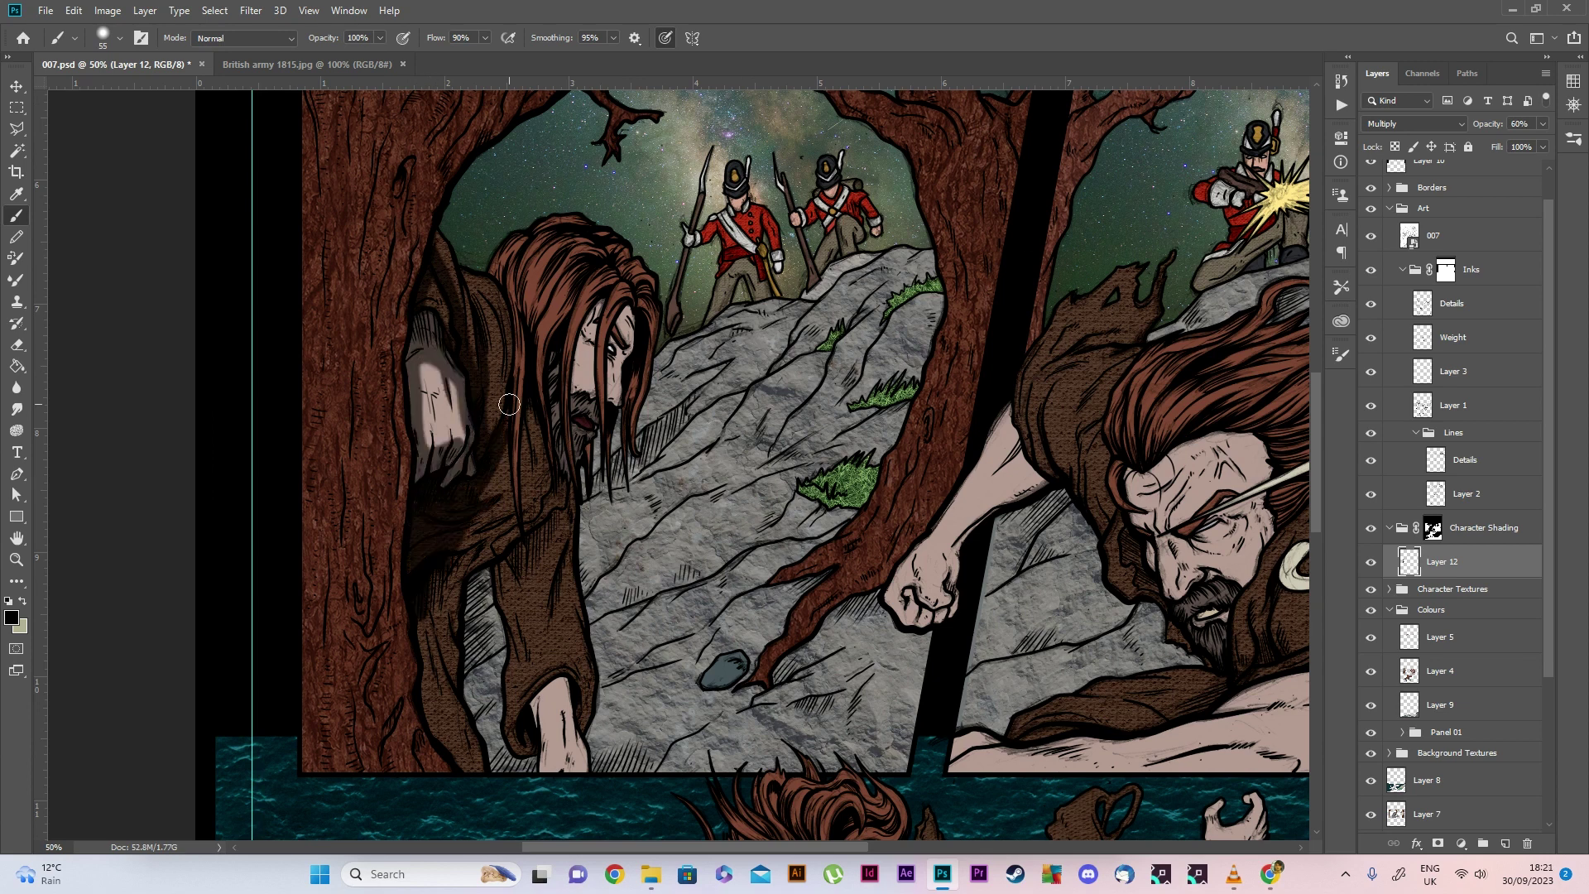
drag(430, 455, 496, 761)
drag(509, 521, 542, 745)
drag(592, 315, 579, 409)
drag(579, 265, 546, 455)
drag(624, 306, 616, 401)
drag(546, 240, 488, 369)
drag(550, 409, 497, 563)
Paint shadows on the two redcoat soldiers standing on the rocks in the left middle panel
scroll(711, 373, up, 5)
drag(770, 428, 728, 480)
drag(828, 374, 865, 447)
Shade the lunging man in the right middle panel, covering his fist, raised arm, cloak, face and hair
scroll(1194, 208, down, 4)
scroll(1194, 208, right, 5)
drag(364, 546, 315, 612)
drag(456, 405, 389, 497)
drag(562, 281, 430, 488)
drag(621, 463, 538, 579)
mouse_move(629, 588)
mouse_down()
mouse_move(587, 615)
mouse_move(580, 463)
mouse_up()
mouse_move(728, 389)
mouse_down()
mouse_move(662, 571)
mouse_move(712, 497)
mouse_up()
mouse_move(579, 331)
mouse_down()
mouse_move(745, 430)
mouse_move(769, 290)
mouse_up()
Shade the outstretched forearm, the torn sleeve, the shapes around the blast and the remaining face details in the right middle panel
drag(654, 695, 811, 686)
drag(911, 546, 919, 645)
mouse_move(977, 514)
mouse_down()
mouse_move(1019, 588)
mouse_move(969, 480)
mouse_up()
drag(984, 629, 976, 753)
scroll(571, 463, up, 3)
drag(951, 282, 836, 372)
scroll(571, 464, down, 3)
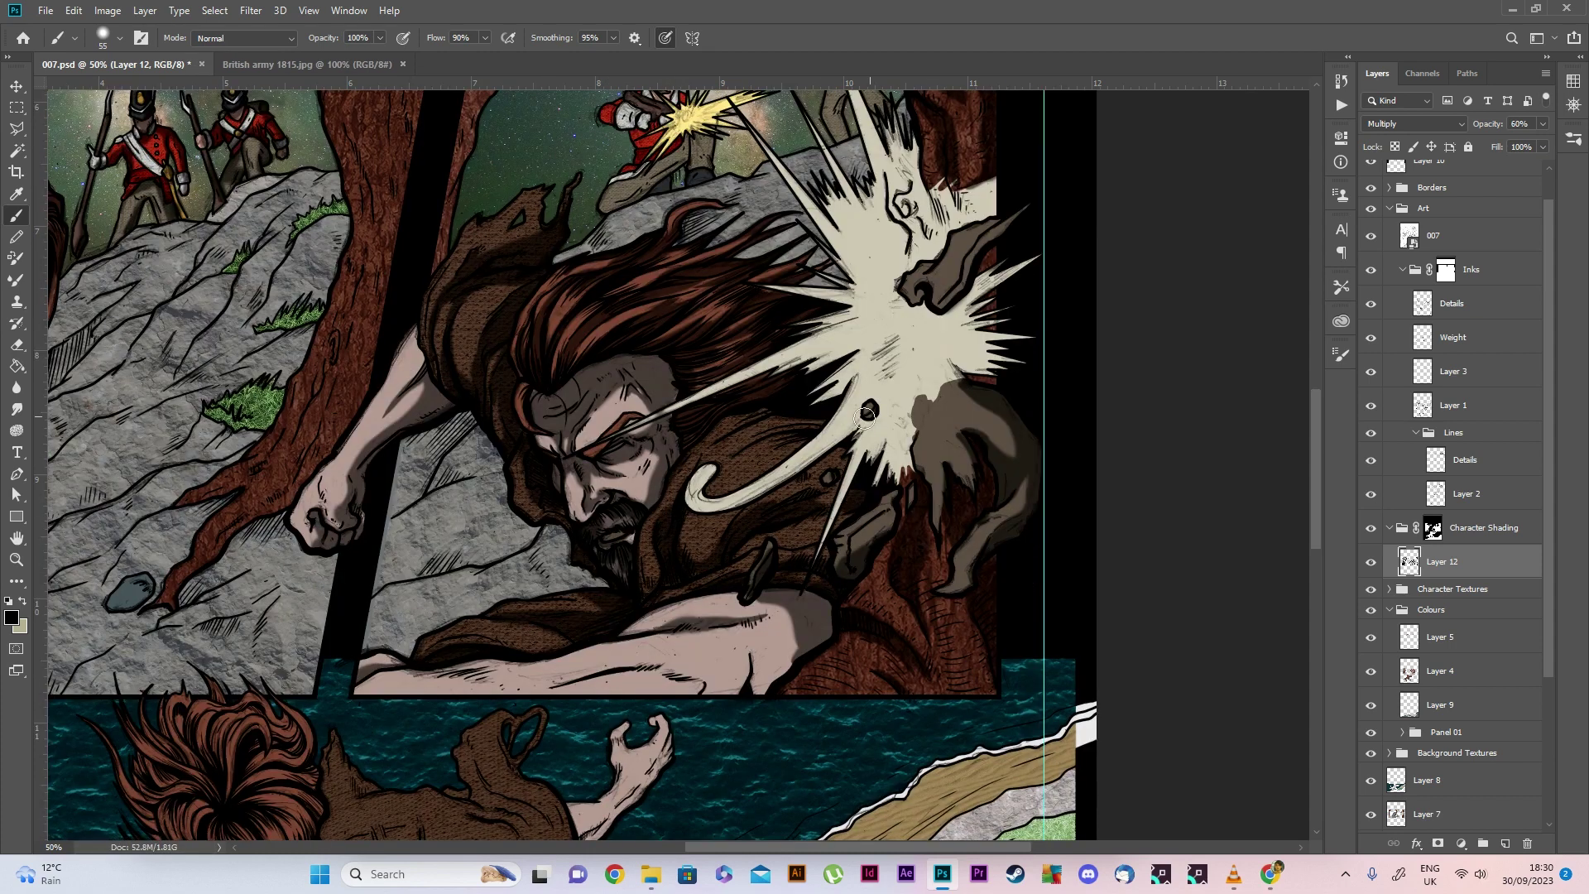
scroll(571, 463, up, 3)
drag(629, 414, 612, 471)
Paint shadows on the upper body of the man in the bottom panel, covering his arms, hair and the back of his cloak
key(ctrl+minus)
scroll(662, 463, down, 10)
drag(496, 496, 646, 439)
mouse_move(645, 365)
mouse_down()
mouse_move(827, 381)
mouse_move(960, 282)
mouse_up()
drag(629, 464, 757, 527)
key(ctrl+plus)
drag(728, 380, 686, 480)
drag(679, 282, 596, 389)
drag(629, 398, 695, 513)
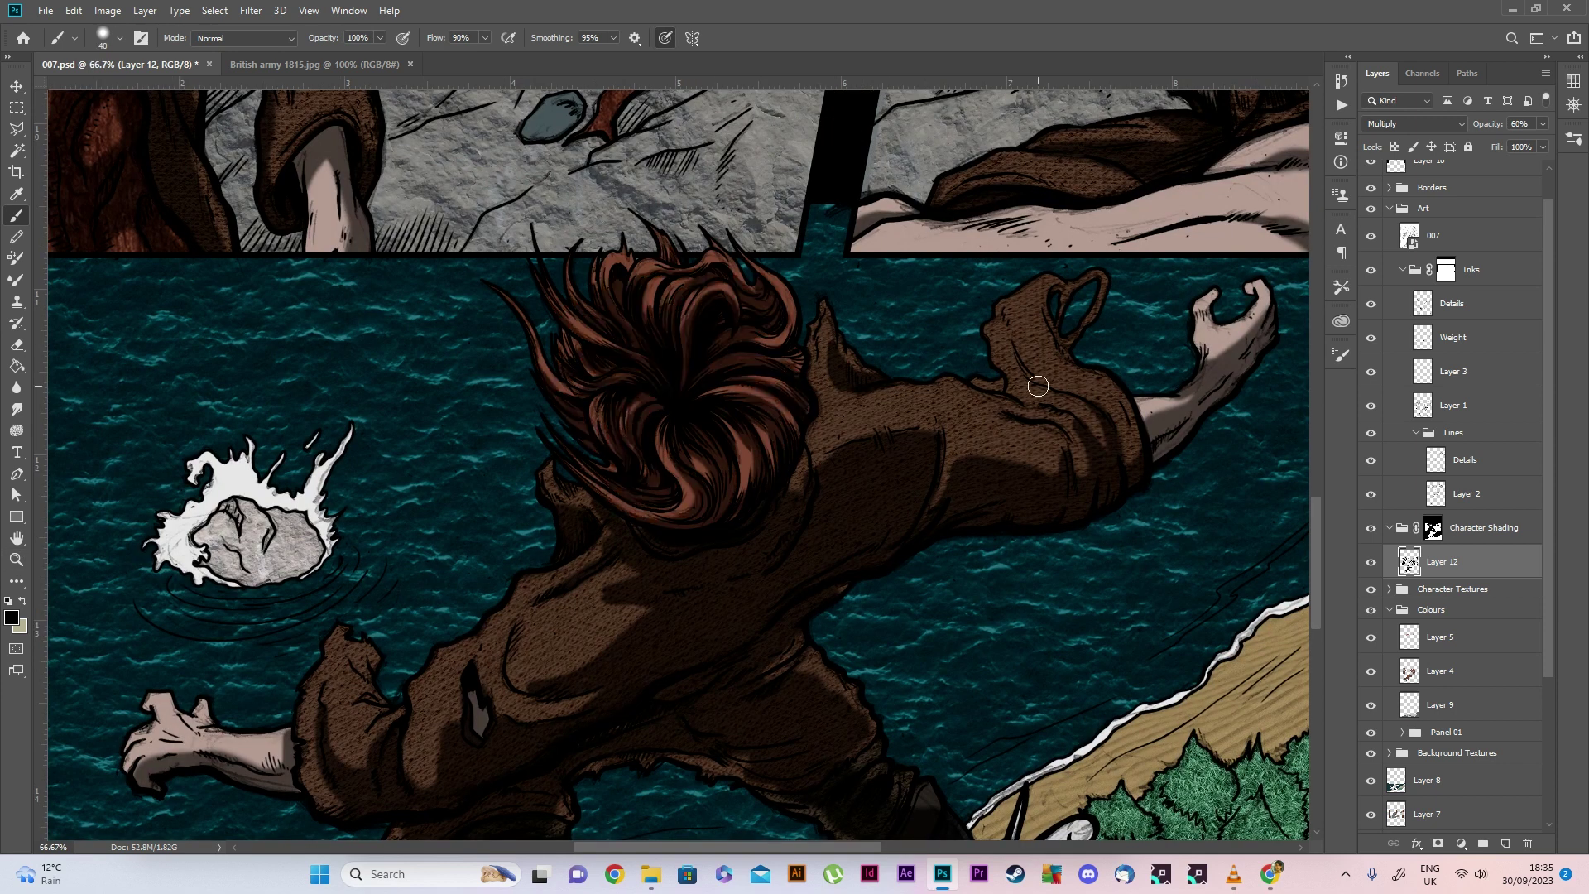
drag(943, 331, 1075, 496)
Shade the rest of the bottom-panel figure's robe and legs and the white sea spray around the rocks
key(ctrl+minus)
scroll(756, 464, up, 3)
drag(745, 580, 598, 413)
drag(480, 579, 439, 712)
drag(496, 629, 406, 720)
drag(571, 654, 728, 720)
drag(745, 580, 731, 742)
drag(761, 629, 910, 720)
mouse_move(927, 687)
mouse_down()
mouse_move(1056, 646)
mouse_move(1076, 497)
mouse_up()
drag(745, 563, 951, 629)
drag(951, 571, 704, 662)
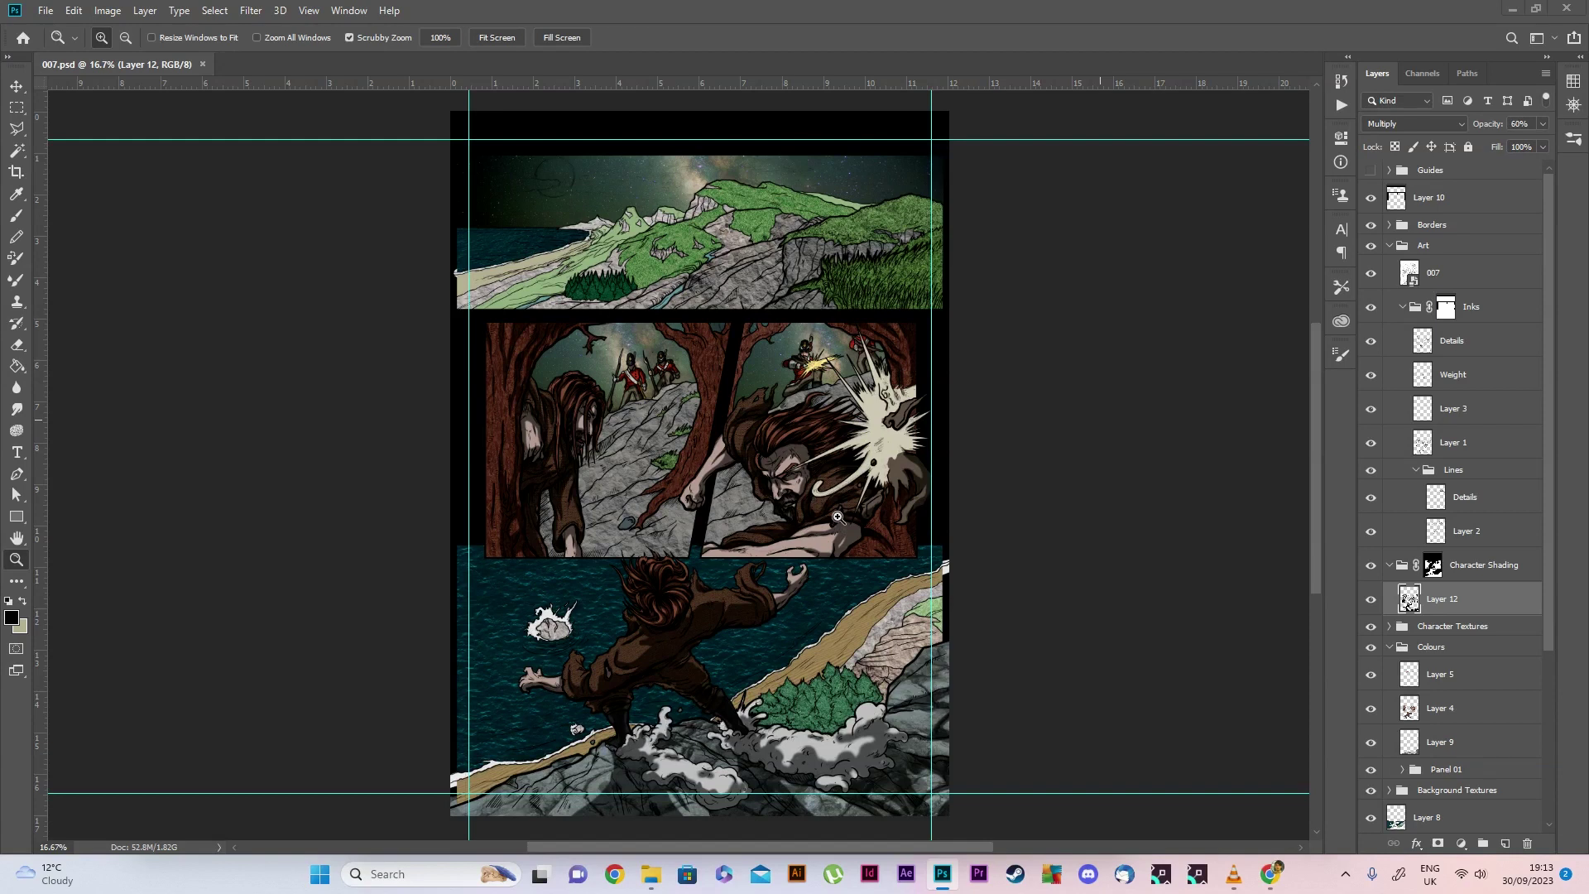
Create a layer group named Background Shading directly above the Background Textures group
scroll(756, 478, down, 1)
scroll(821, 478, up, 1)
scroll(794, 490, down, 1)
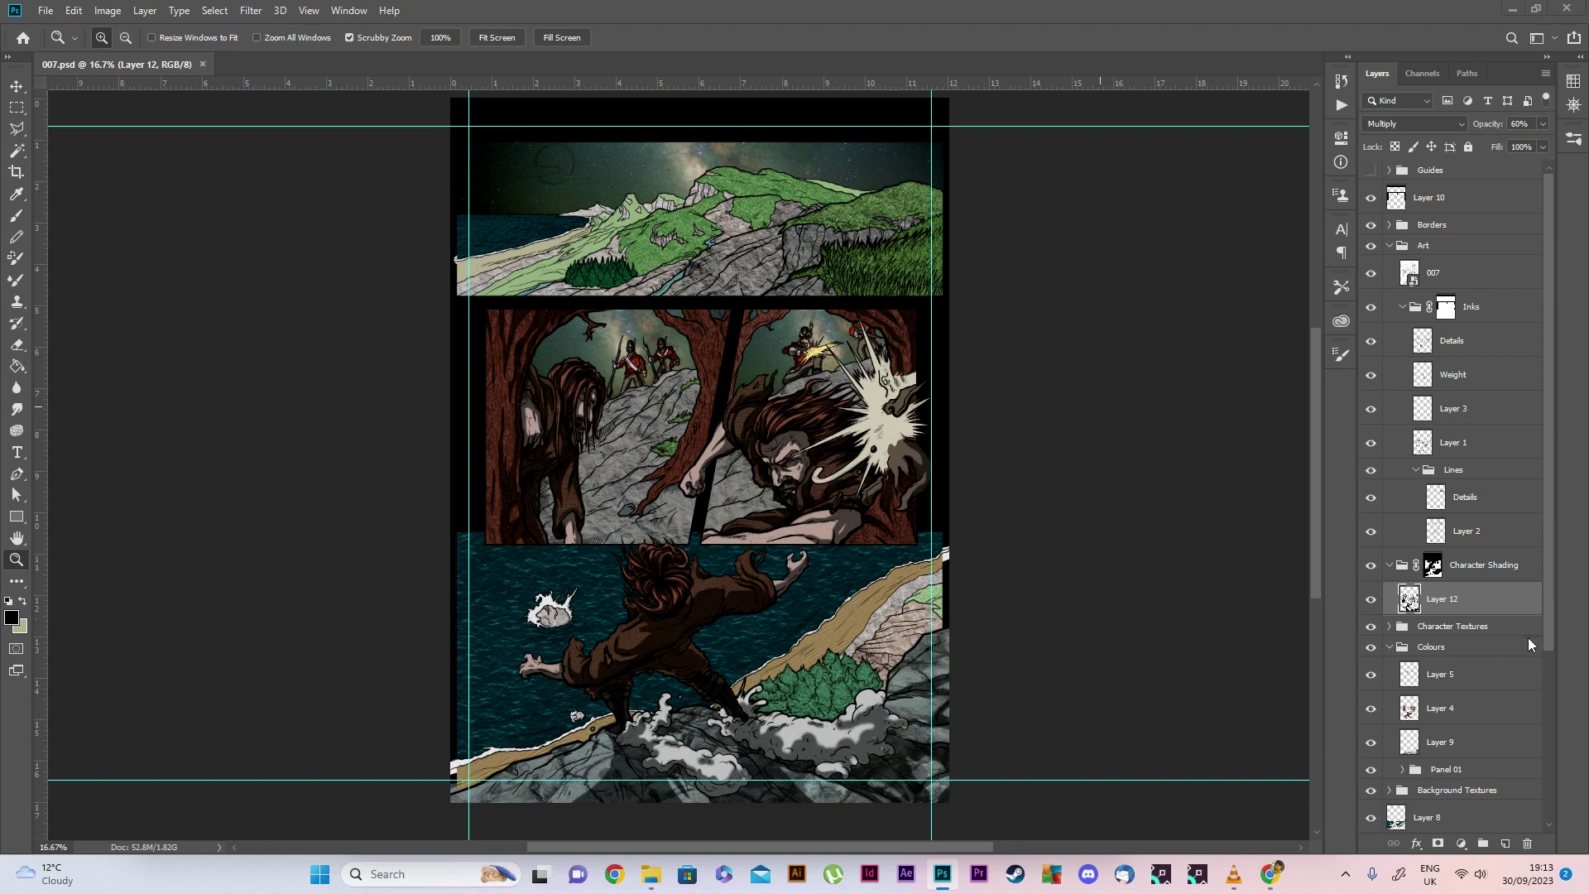
scroll(1506, 629, down, 5)
click(1450, 584)
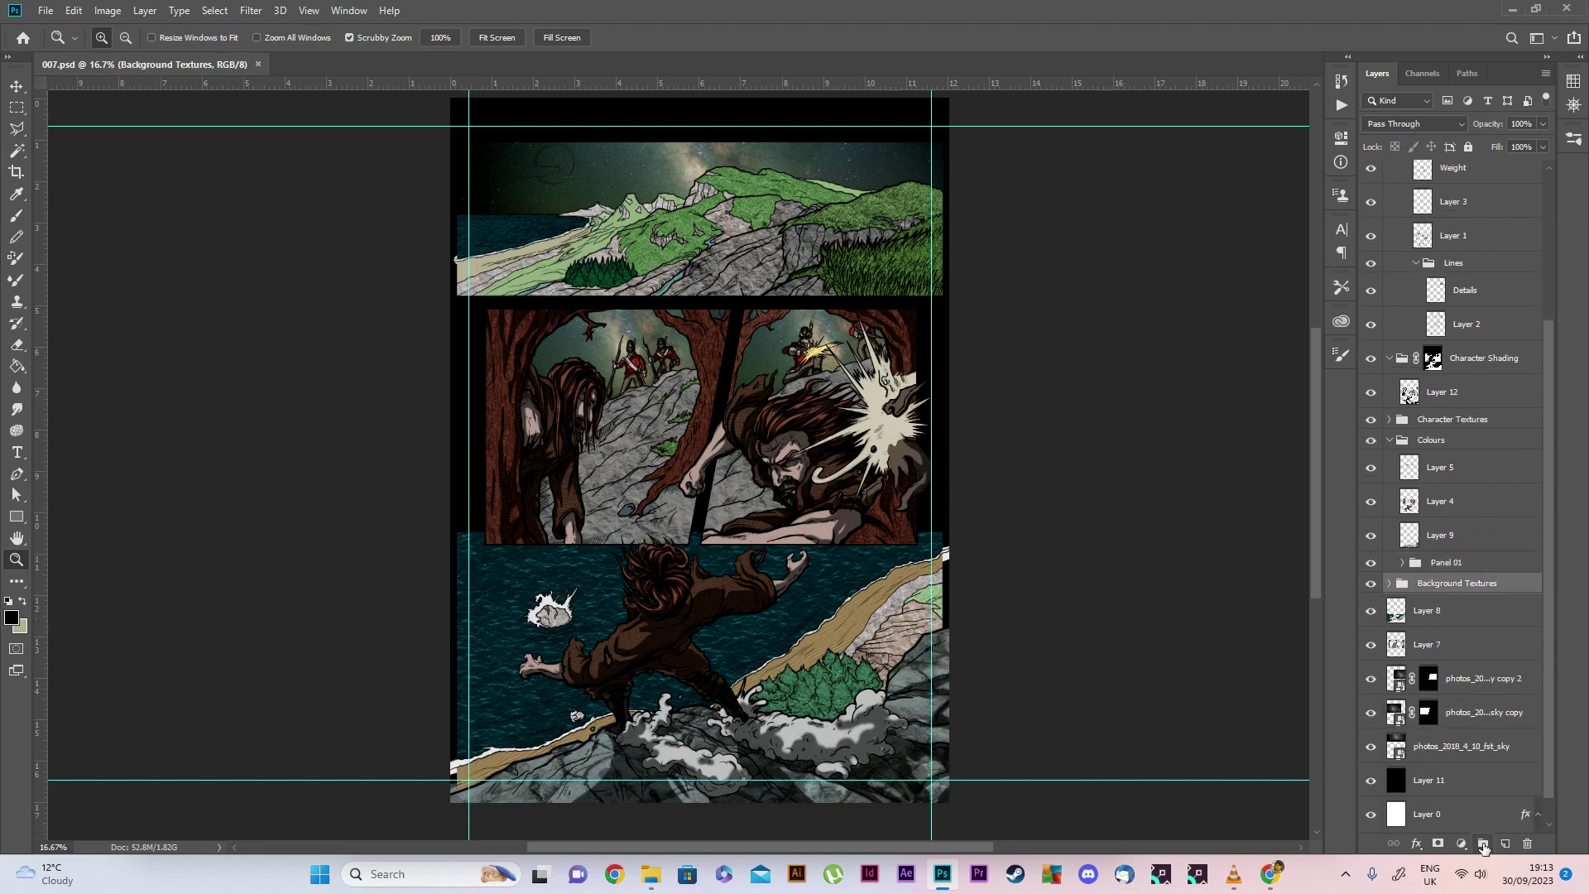
click(1483, 843)
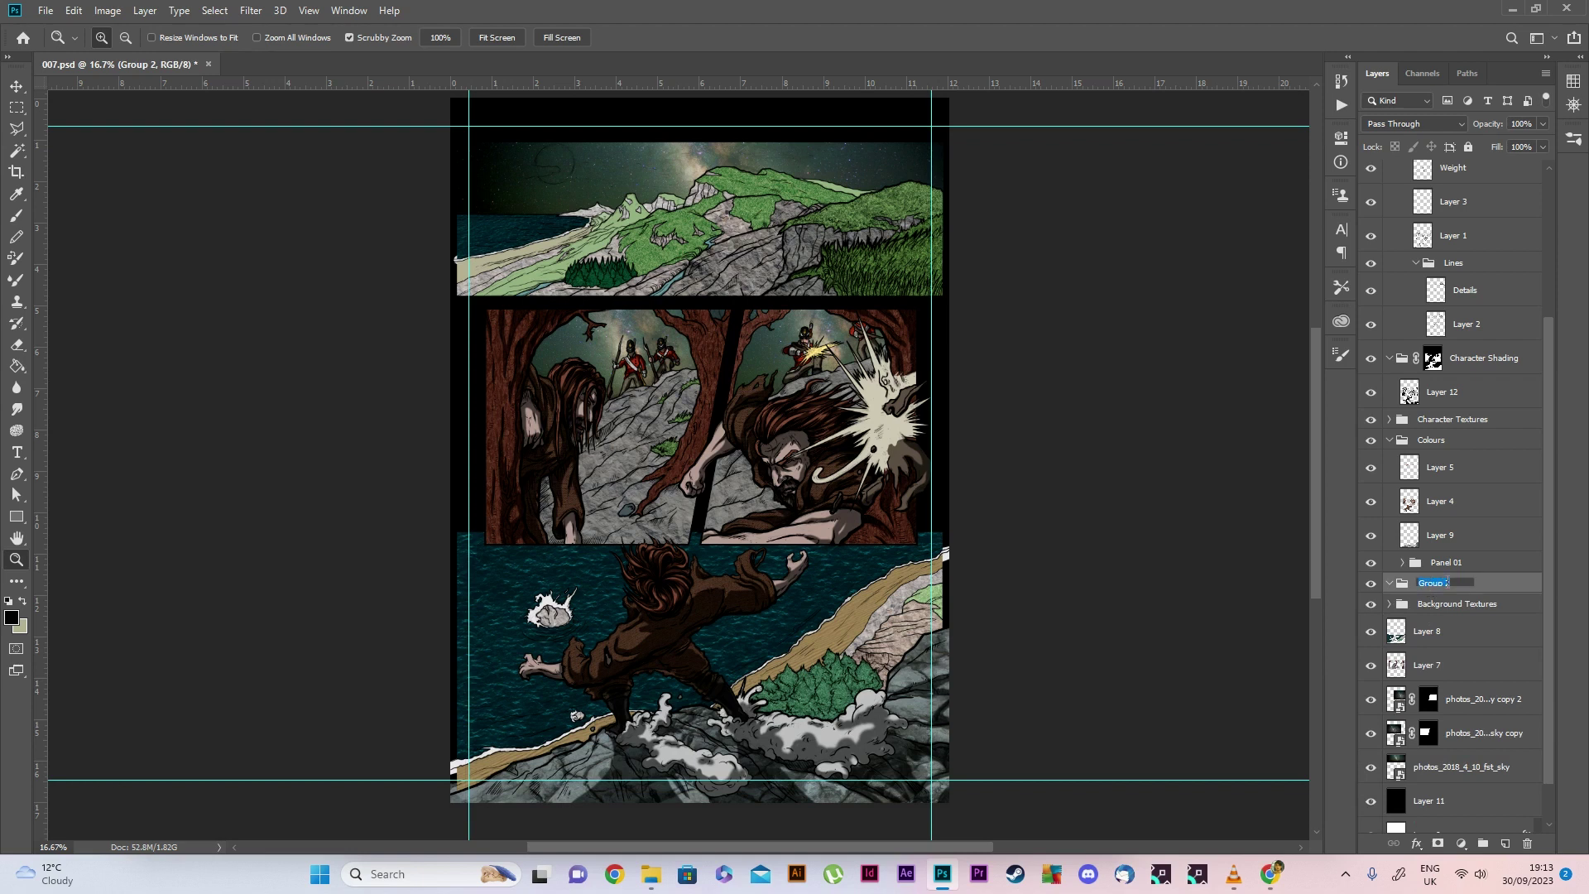
text(Background Shading)
key(Return)
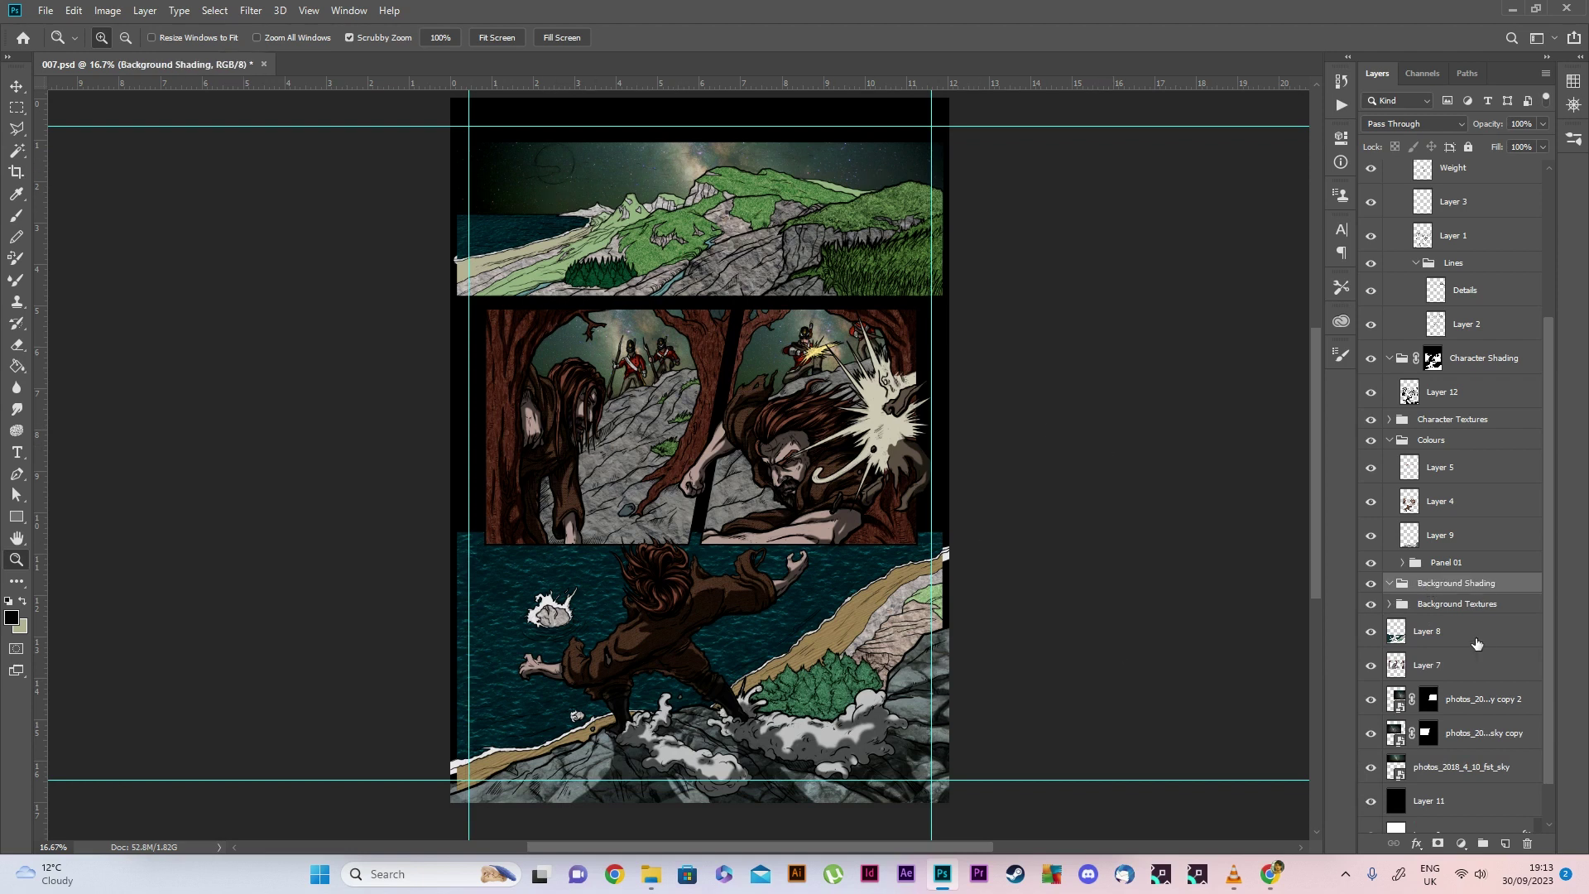
Load Layer 8's pixels as a selection, then add Layer 7 and the Panel 01 landscape layers to it
scroll(1477, 644, down, 2)
ctrl+click(1429, 633)
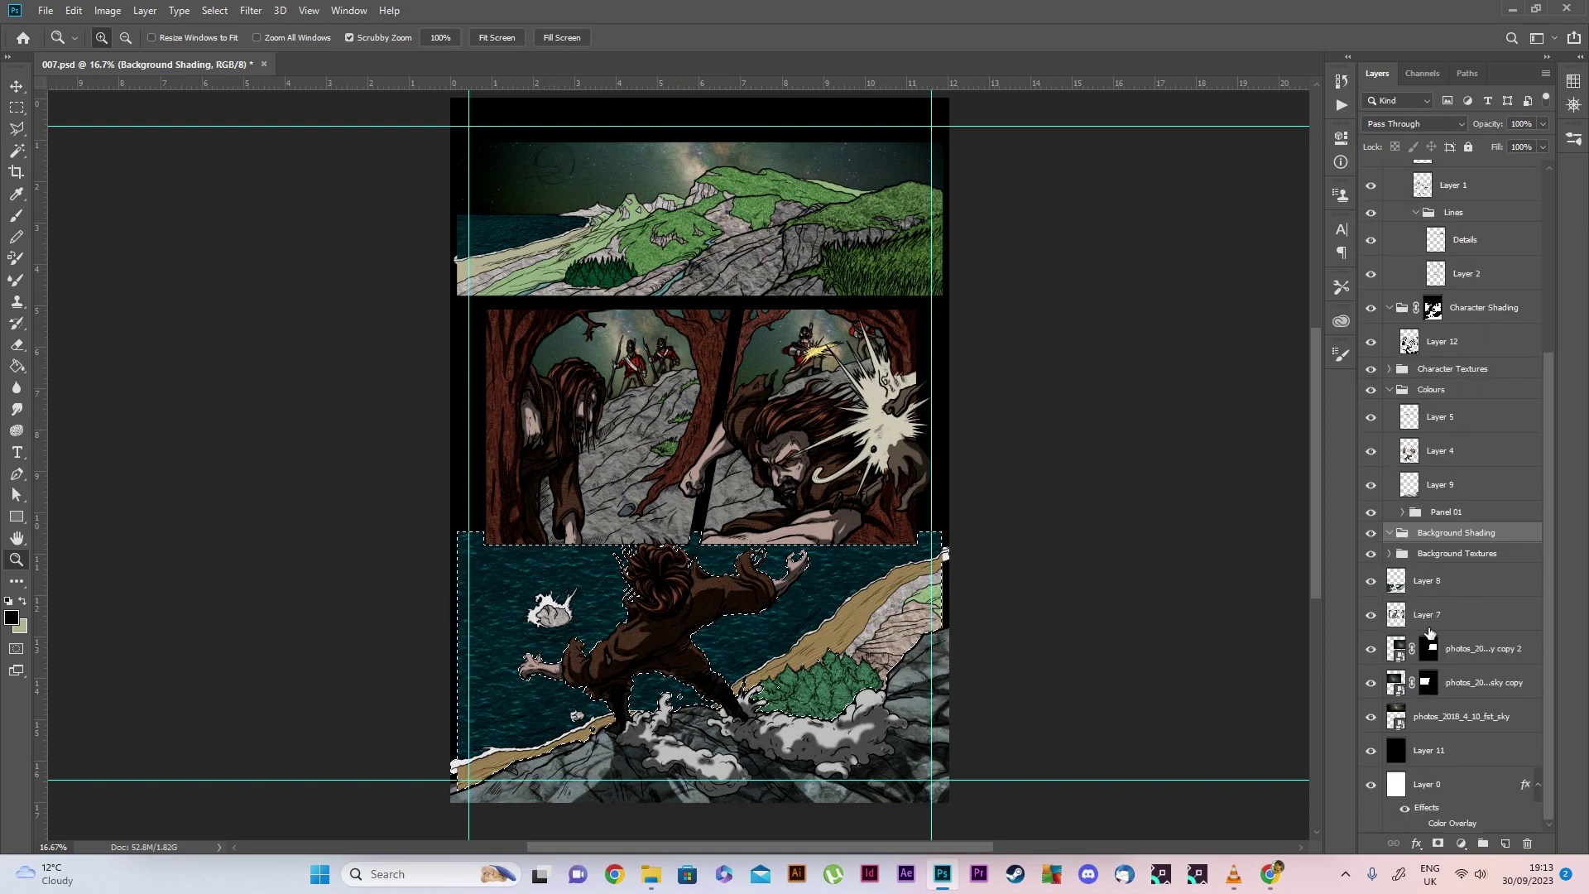
scroll(1431, 580, up, 5)
ctrl+shift+click(1436, 439)
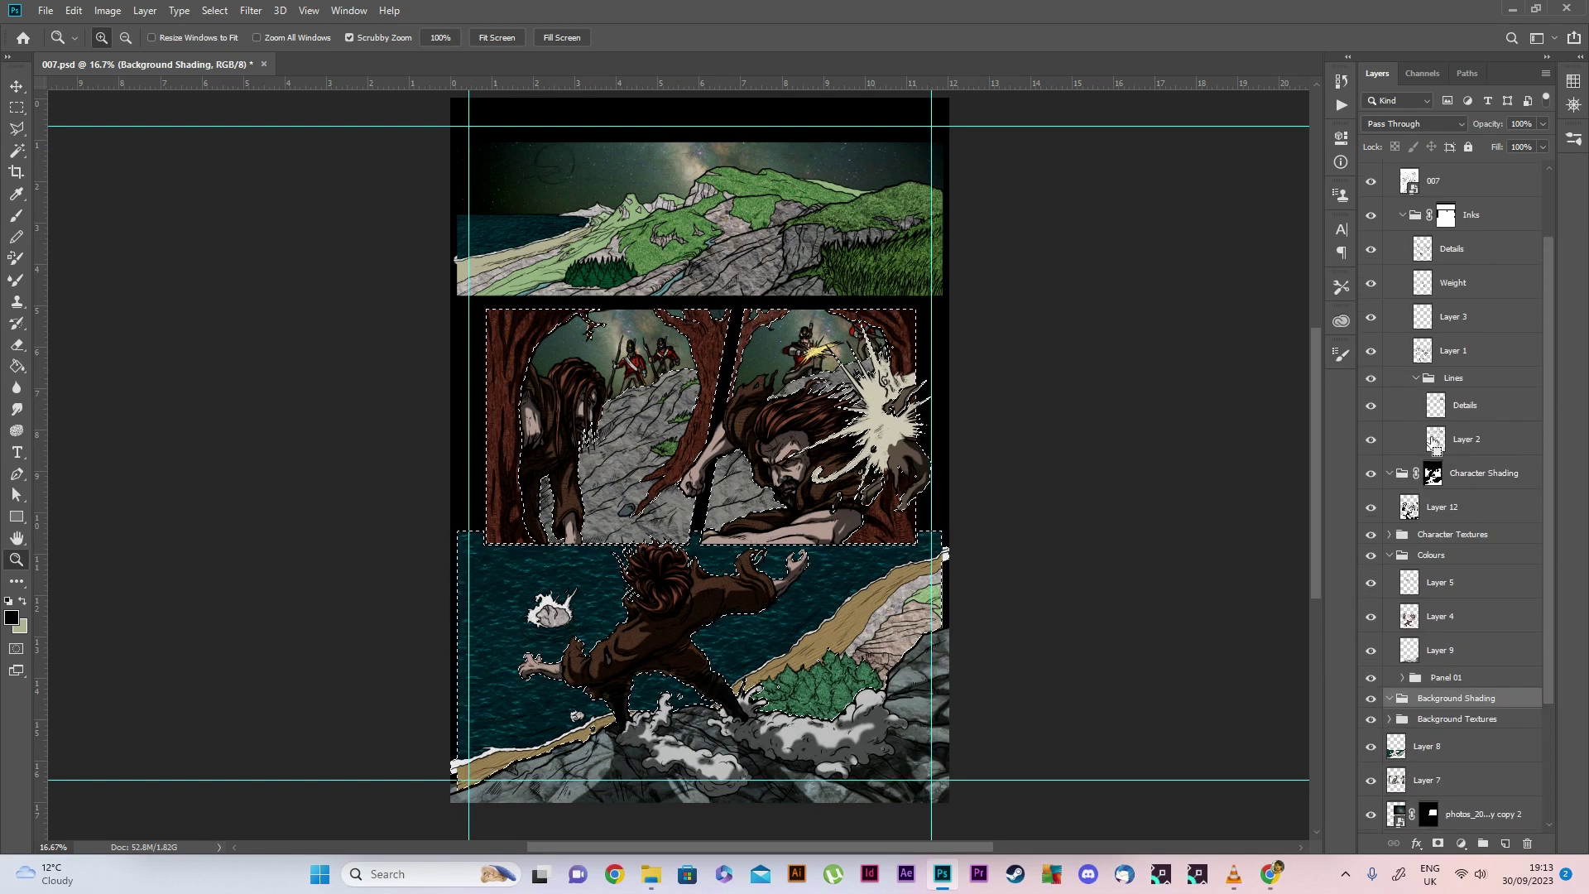
scroll(1436, 497, down, 2)
ctrl+shift+click(1409, 609)
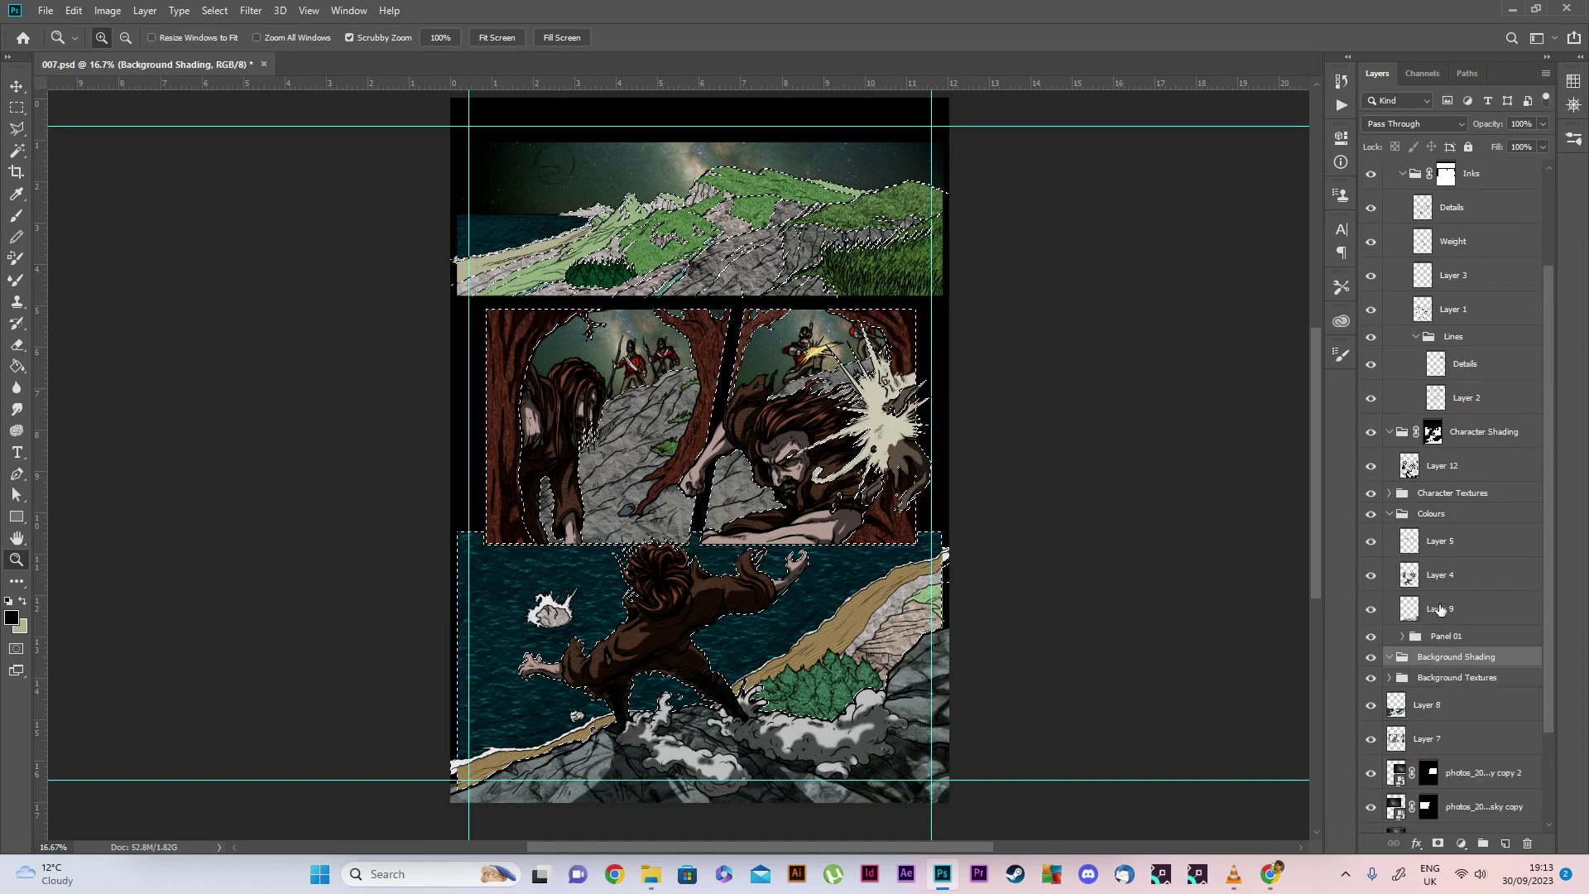
click(1401, 636)
scroll(1428, 596, down, 7)
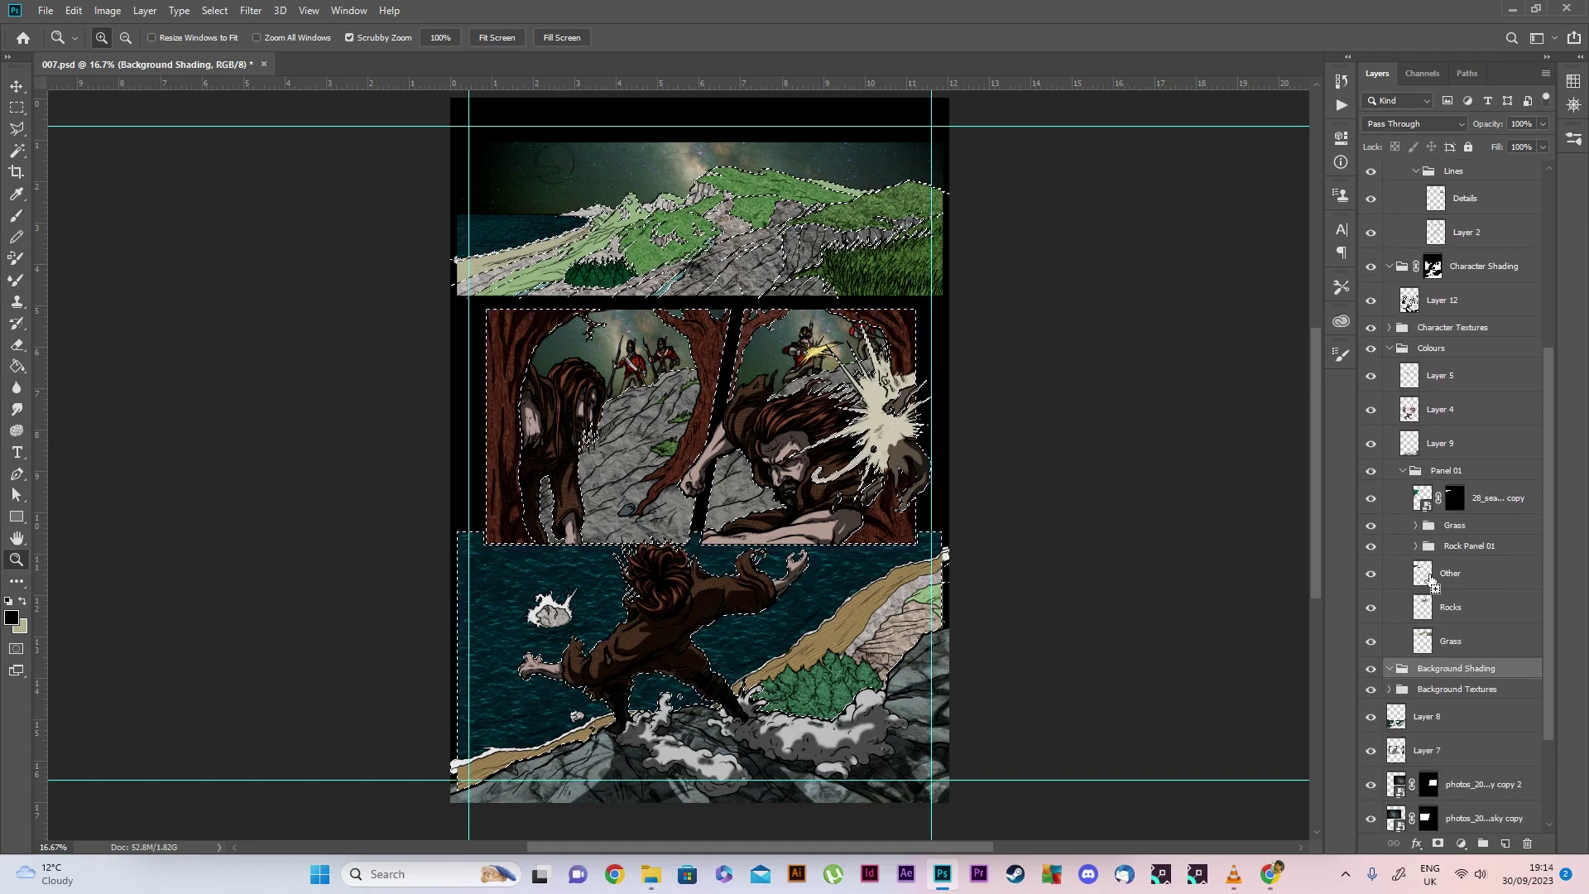
Subtract the left middle panel's tree trunk from the selection with the Magic Wand on Layer 7
click(568, 271)
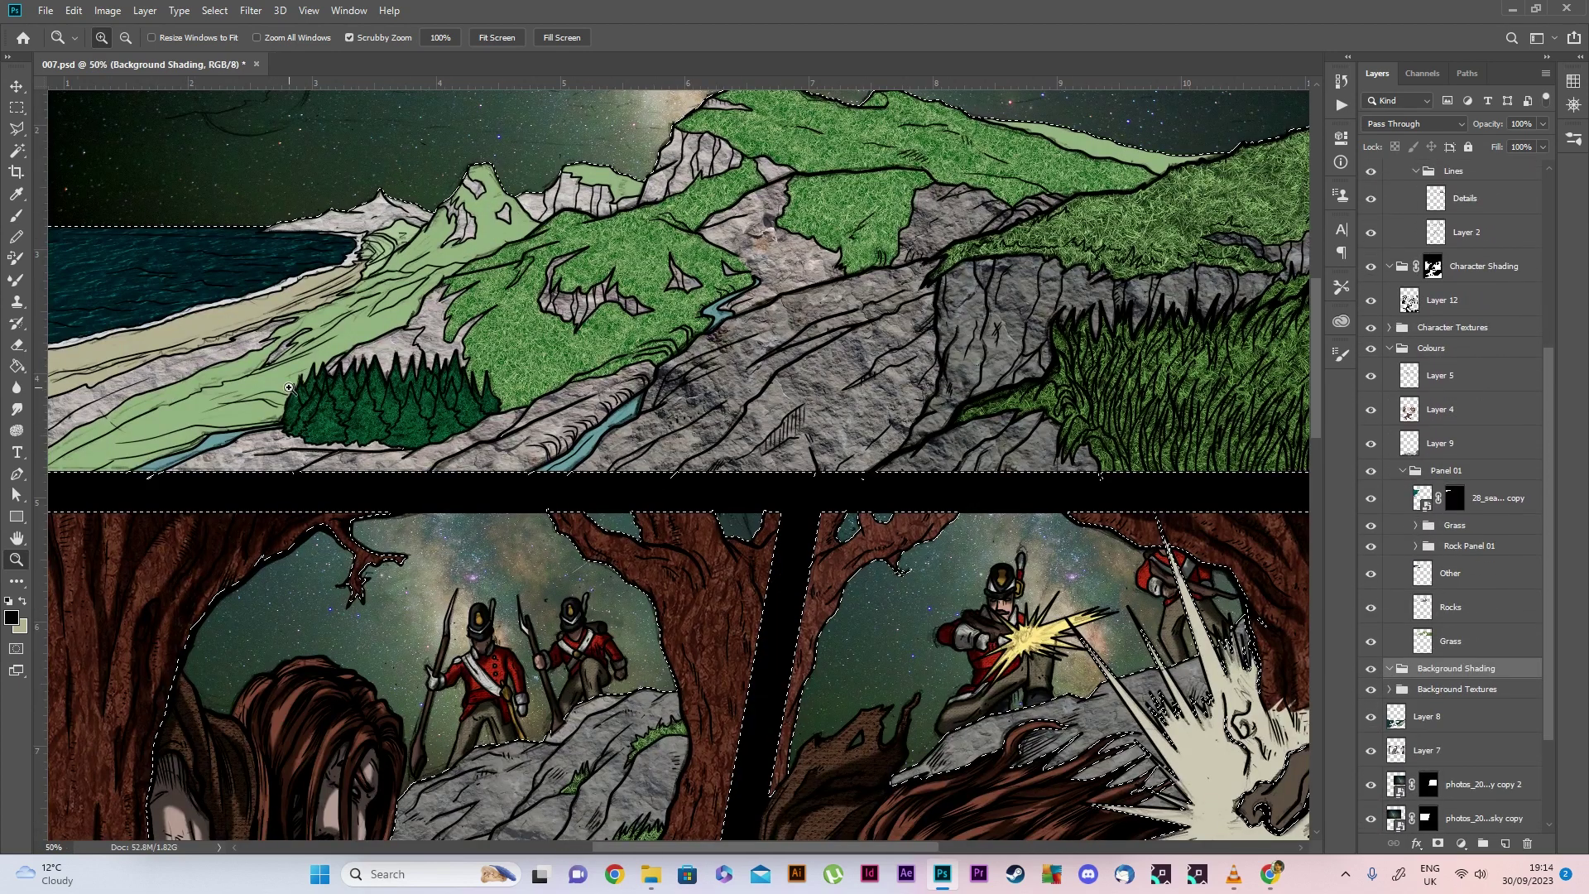
scroll(265, 397, down, 5)
key(ctrl+minus)
key(w)
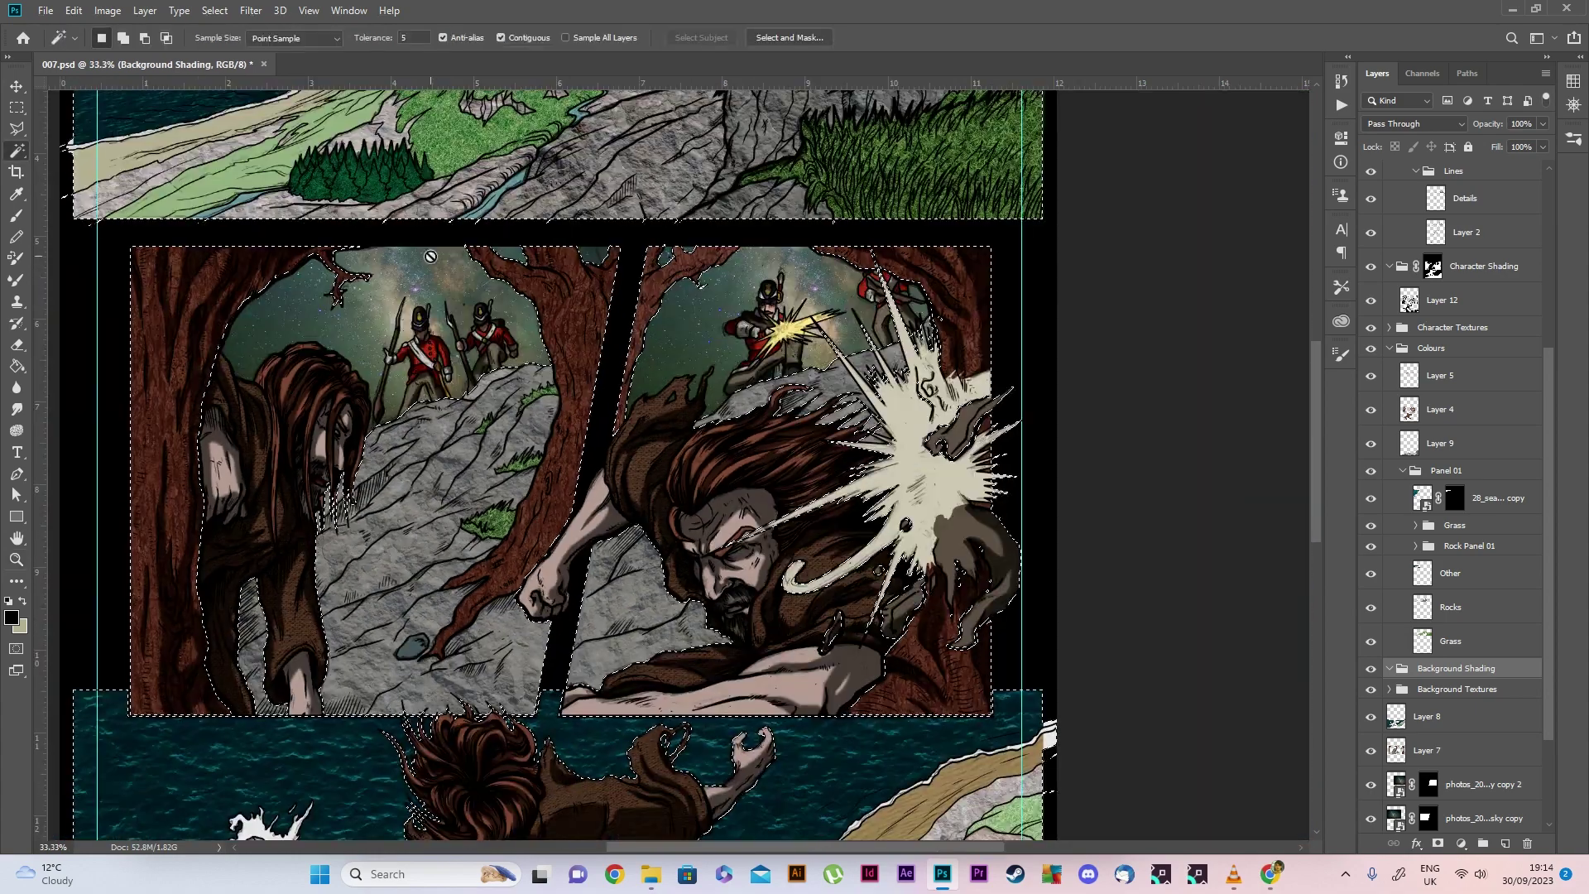
scroll(1468, 605, down, 3)
click(1455, 689)
alt+click(147, 355)
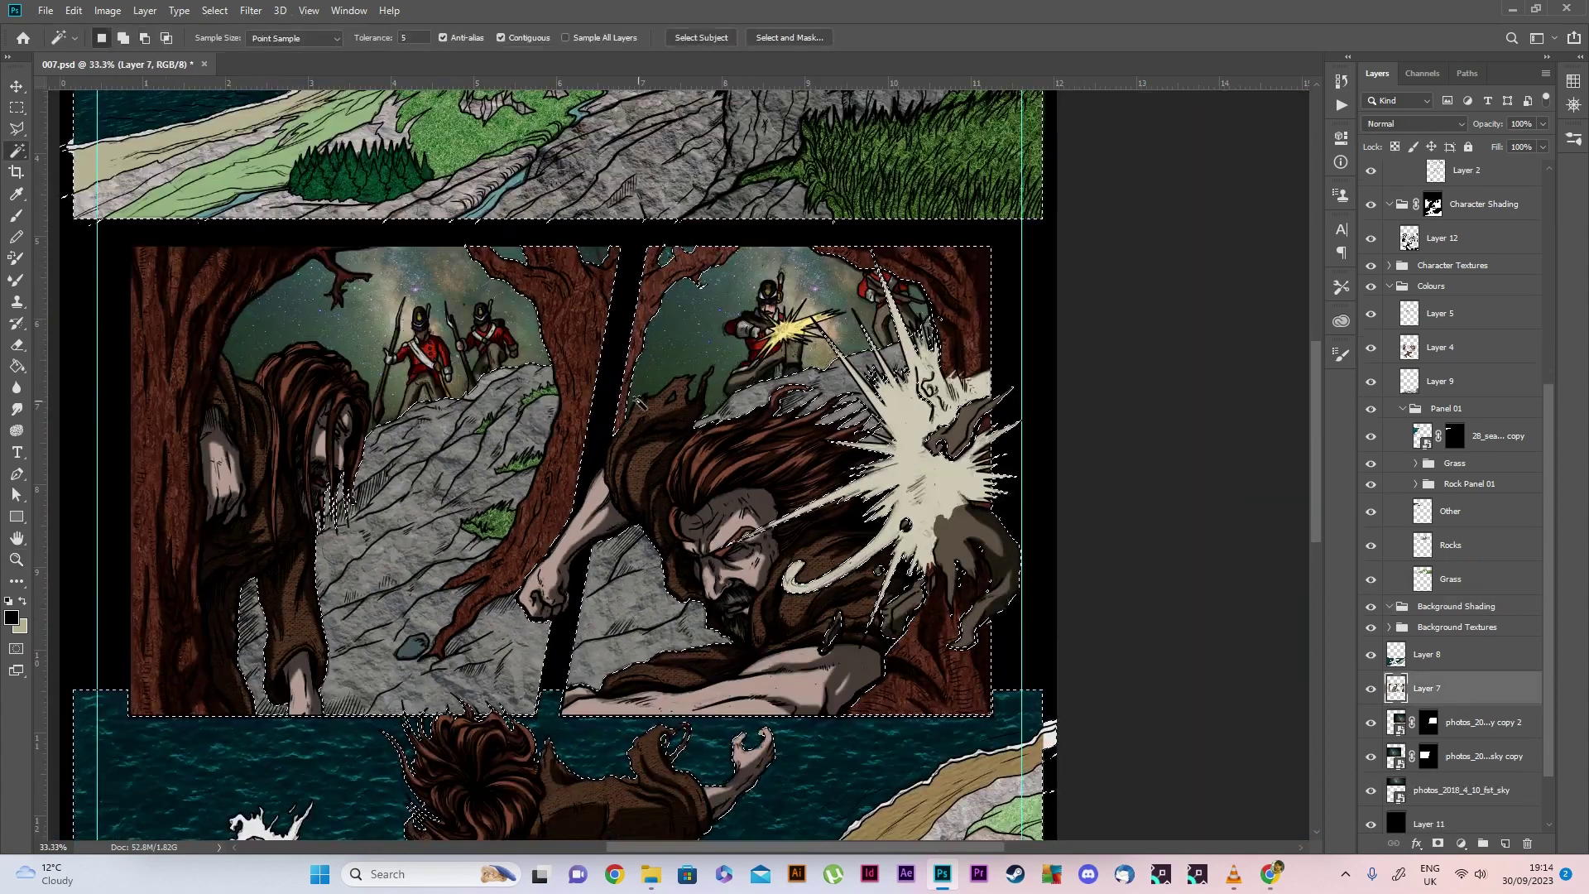
Add a layer mask to the Background Shading group from the current selection
click(16, 559)
click(992, 477)
drag(952, 516, 725, 447)
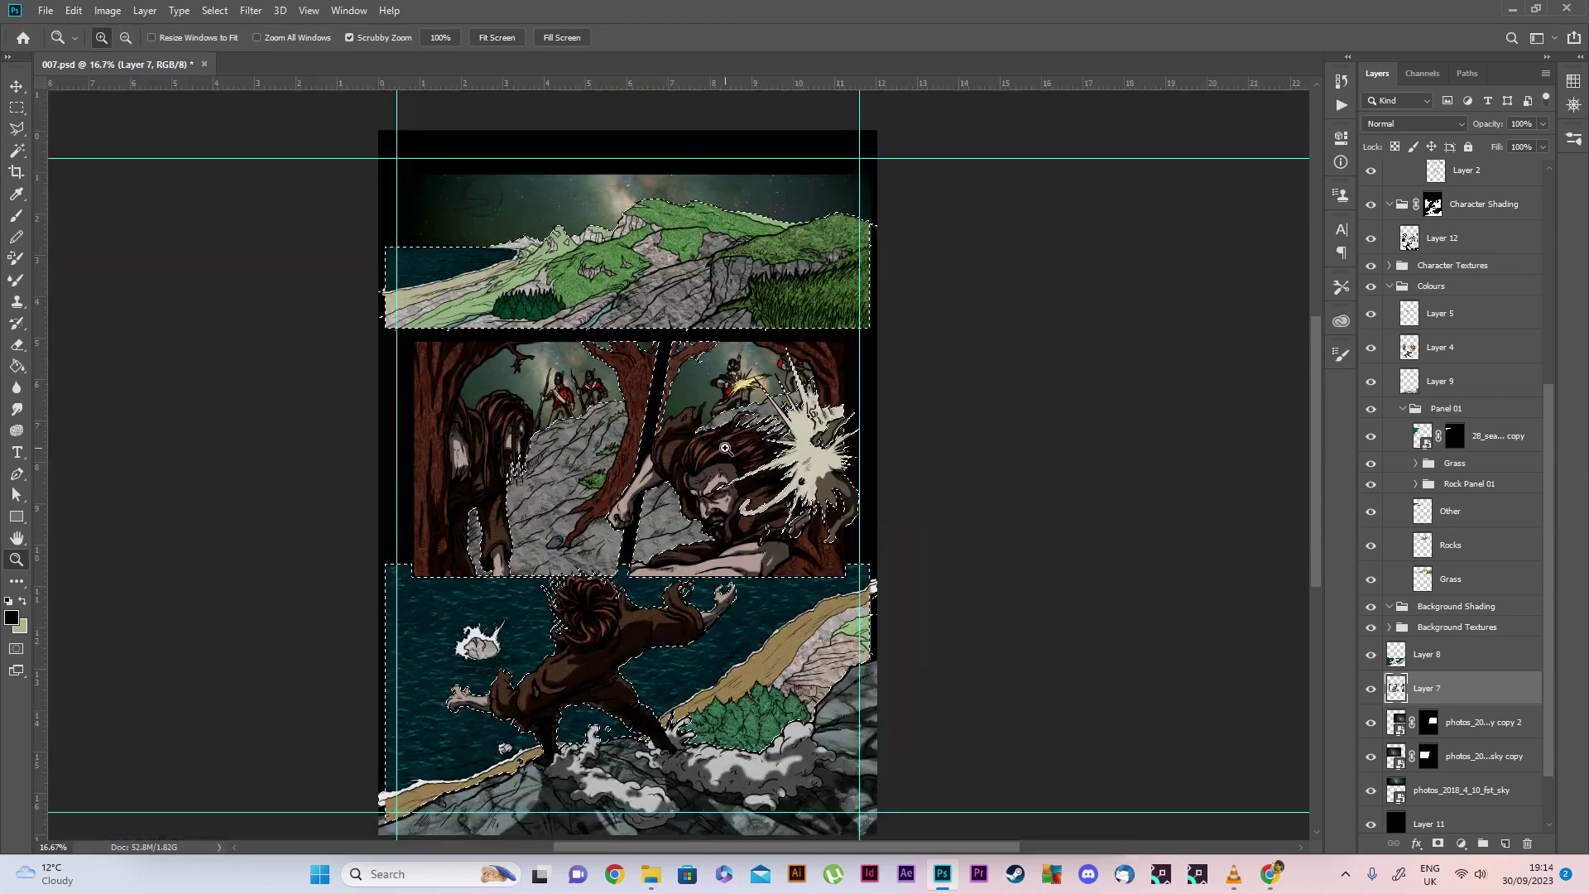
scroll(725, 448, down, 1)
scroll(1468, 658, up, 1)
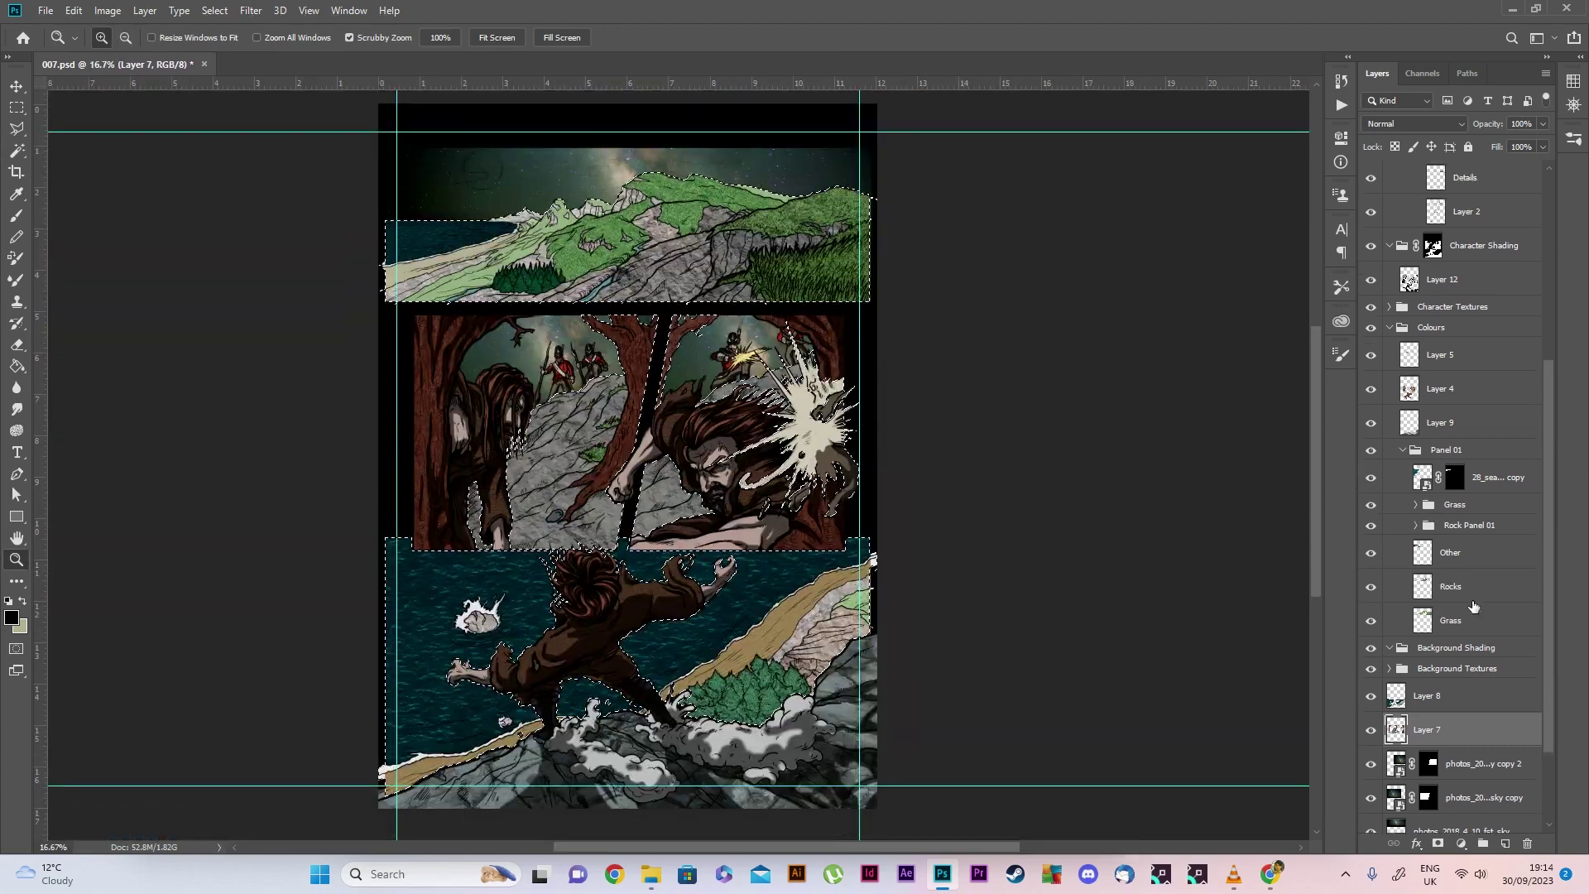
click(1468, 657)
click(1441, 842)
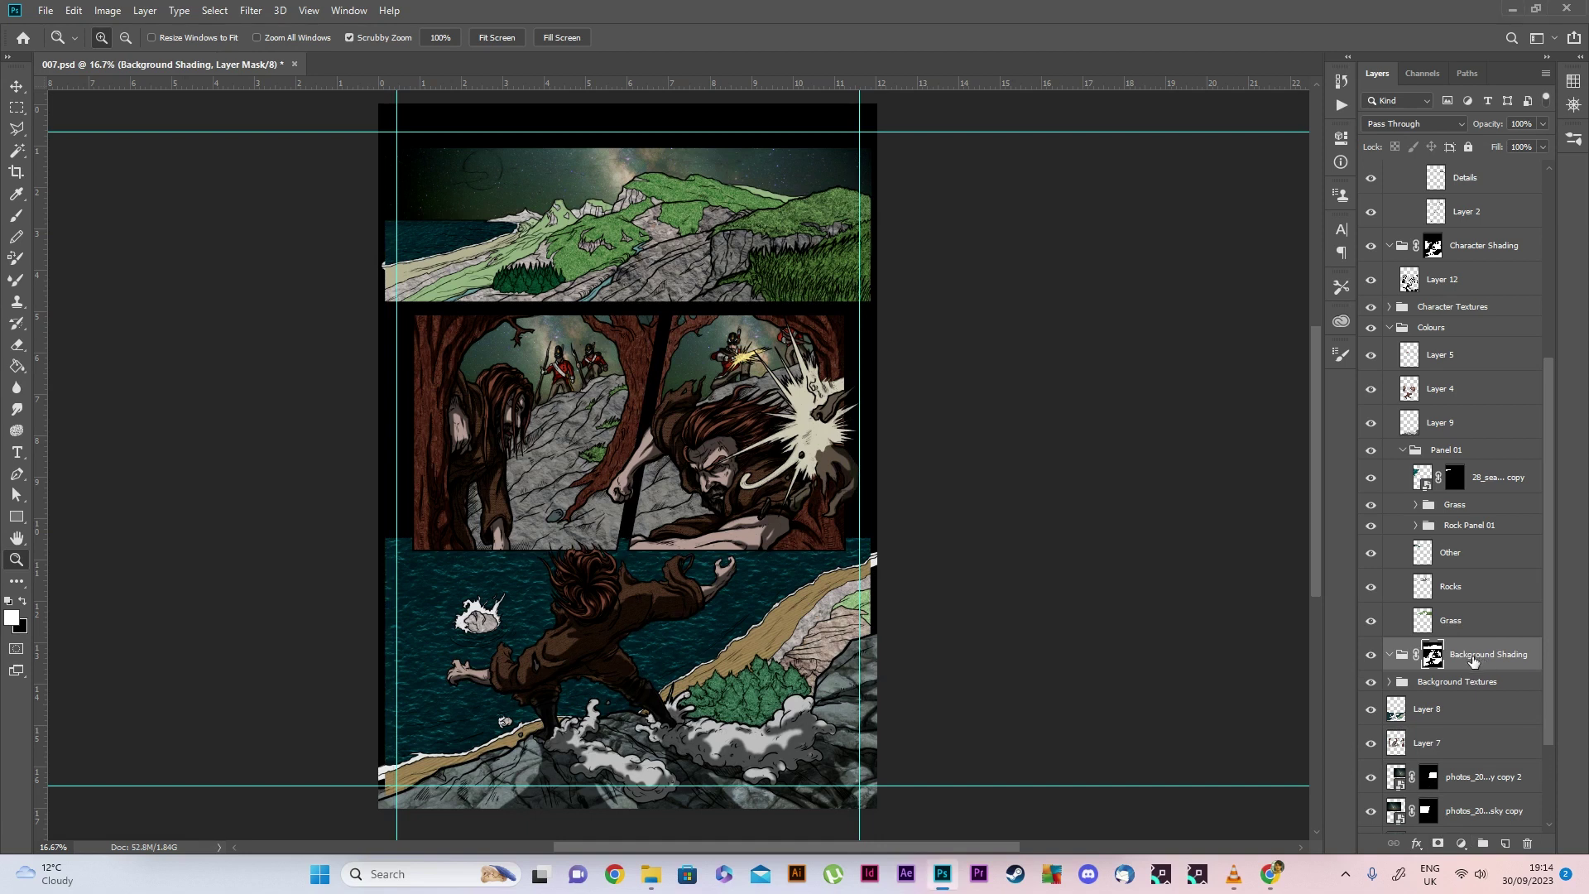
Add a new layer inside the Background Shading group with Multiply blending at 60% opacity
click(1505, 843)
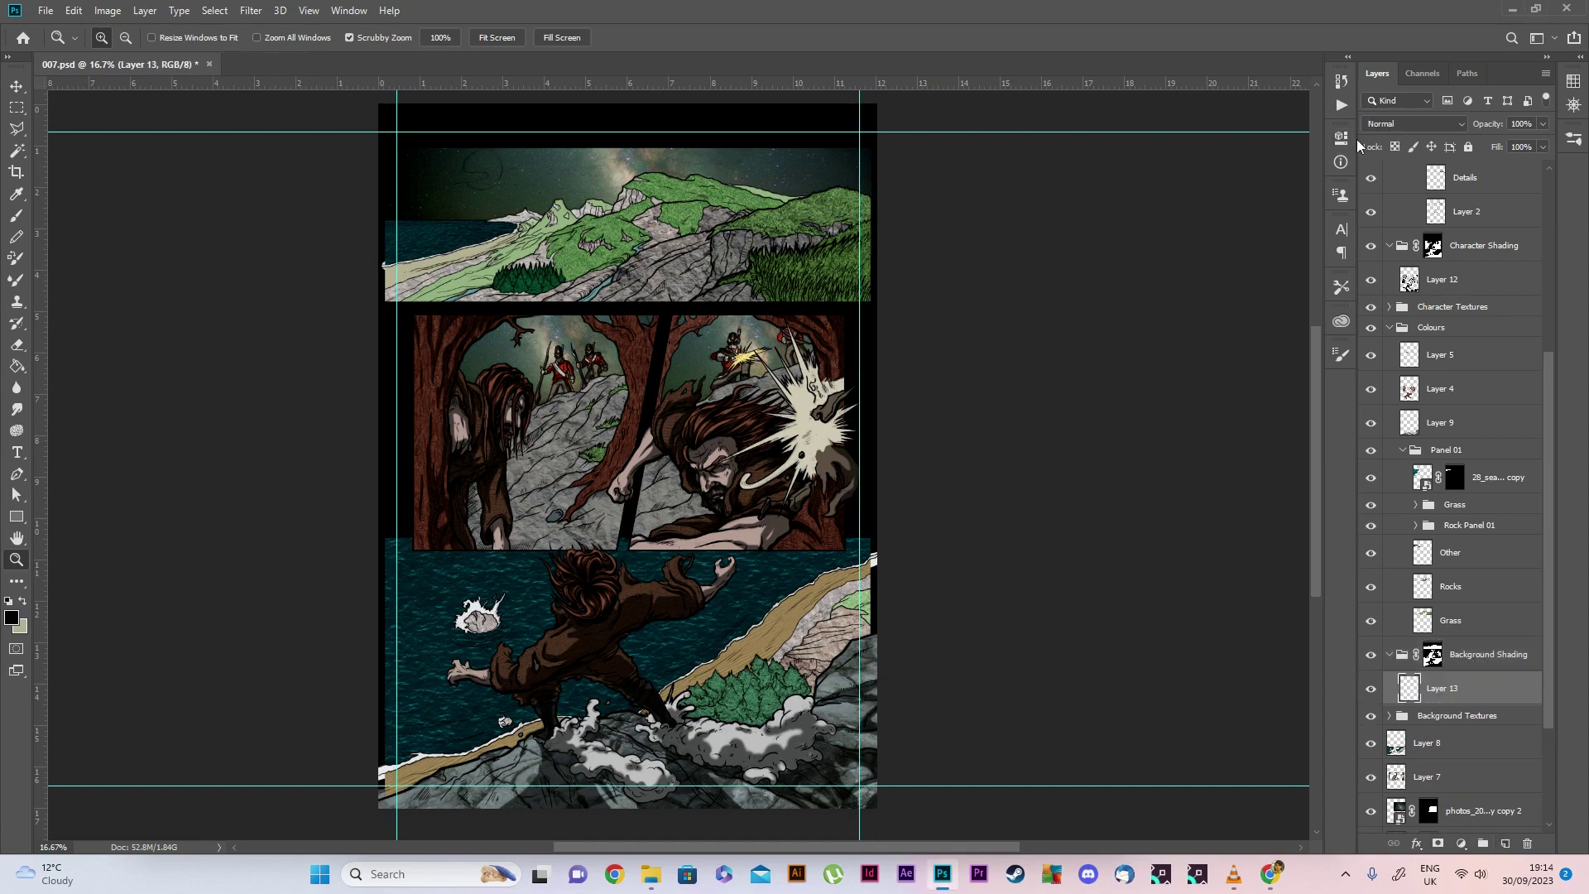
click(1397, 123)
click(1403, 174)
Set the Soft Round brush's hardness to 13% for painting the background shadows
click(8, 224)
click(120, 38)
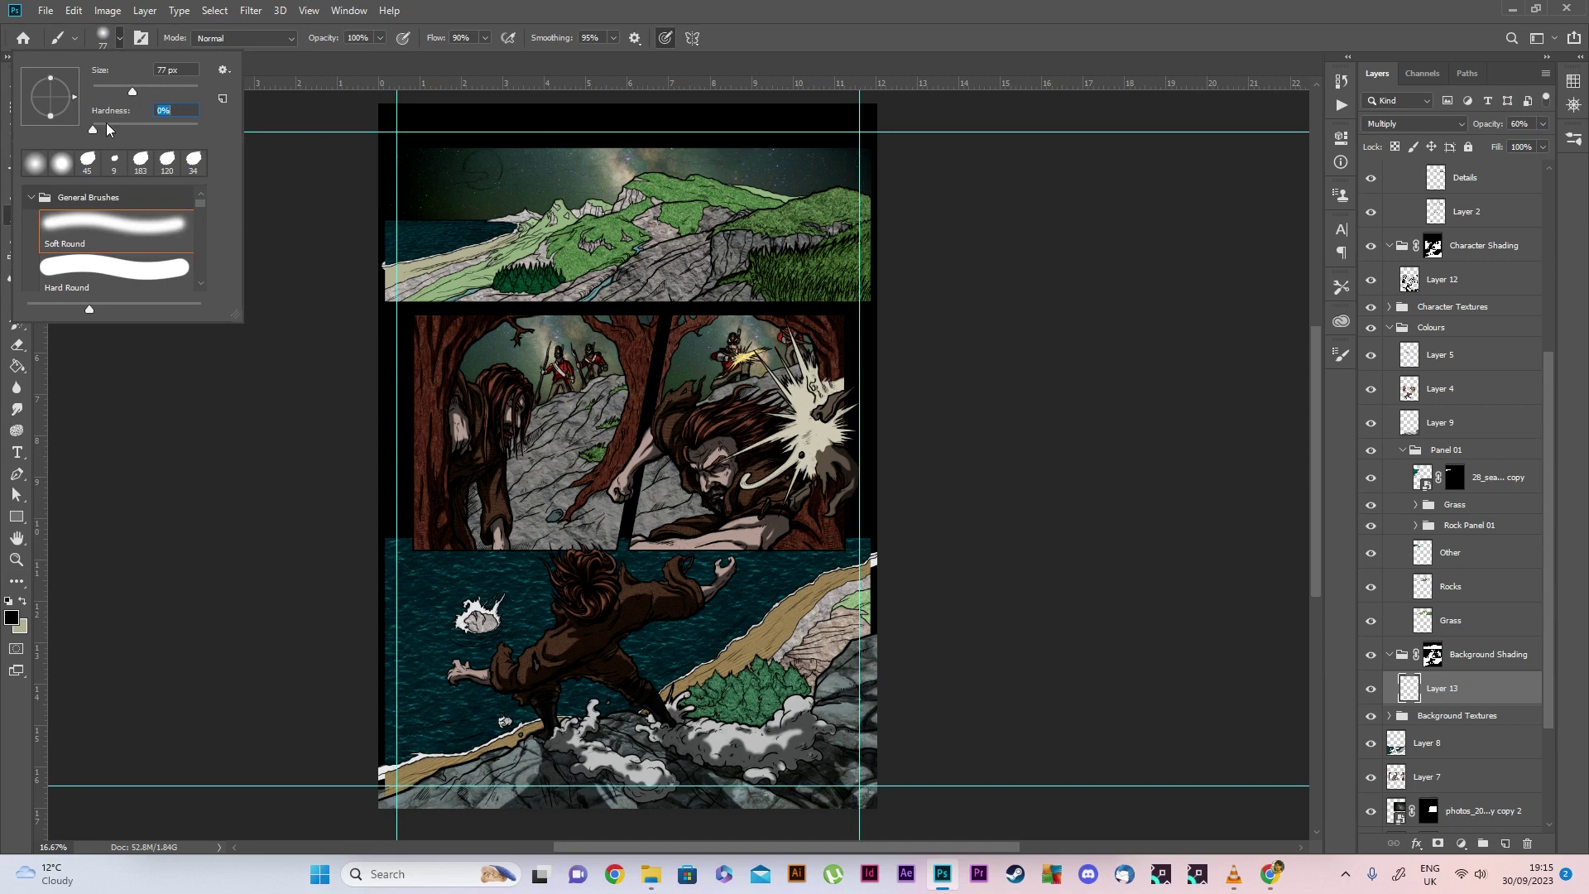
drag(97, 126, 103, 129)
drag(104, 131, 110, 130)
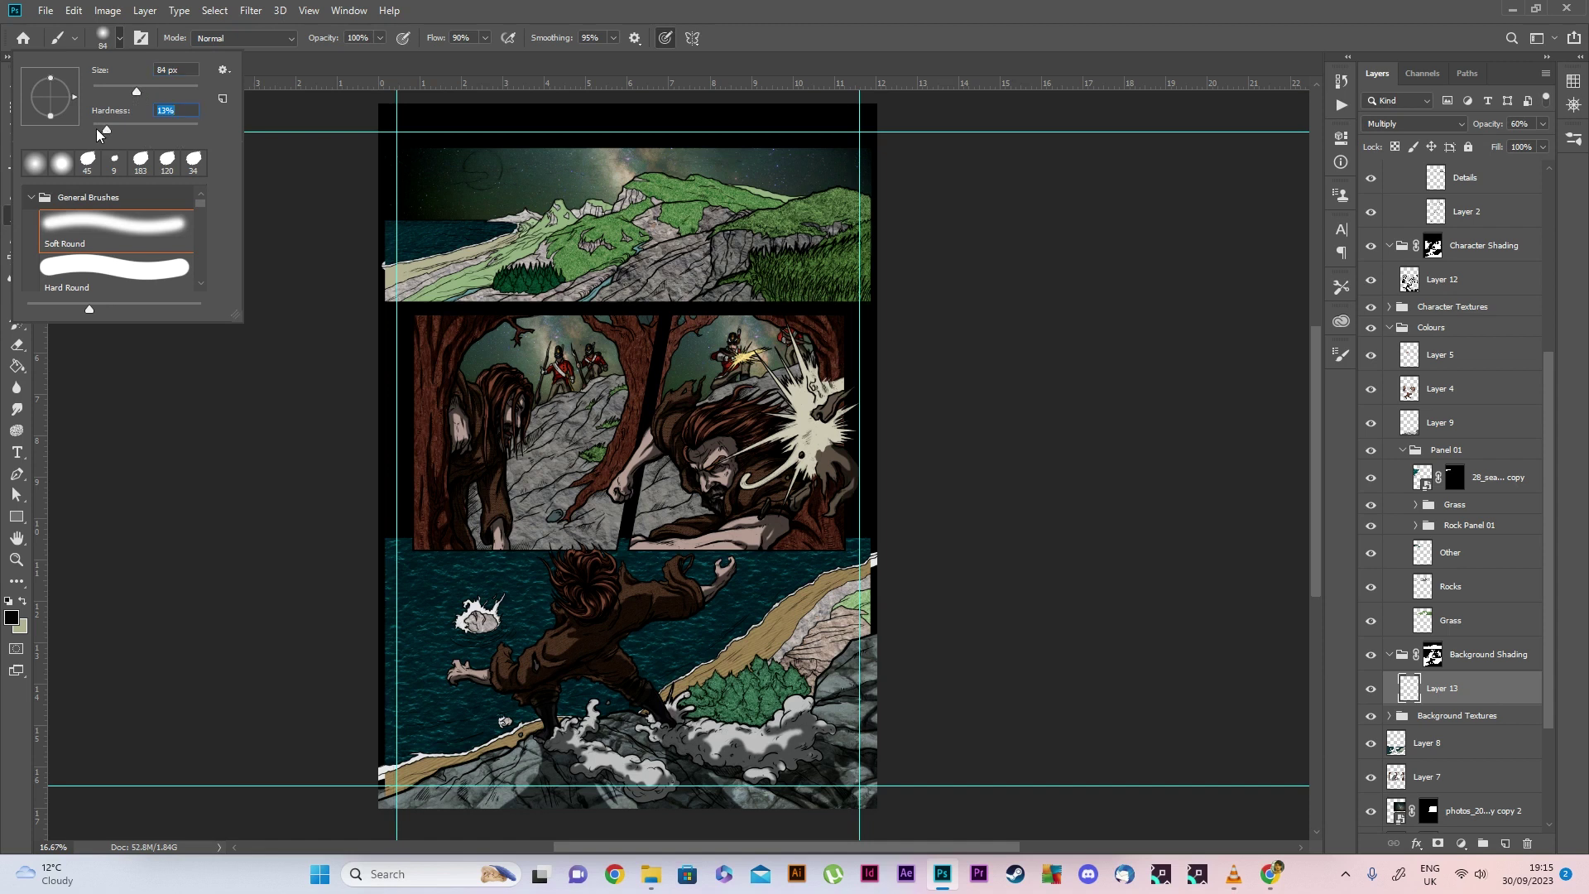
click(740, 55)
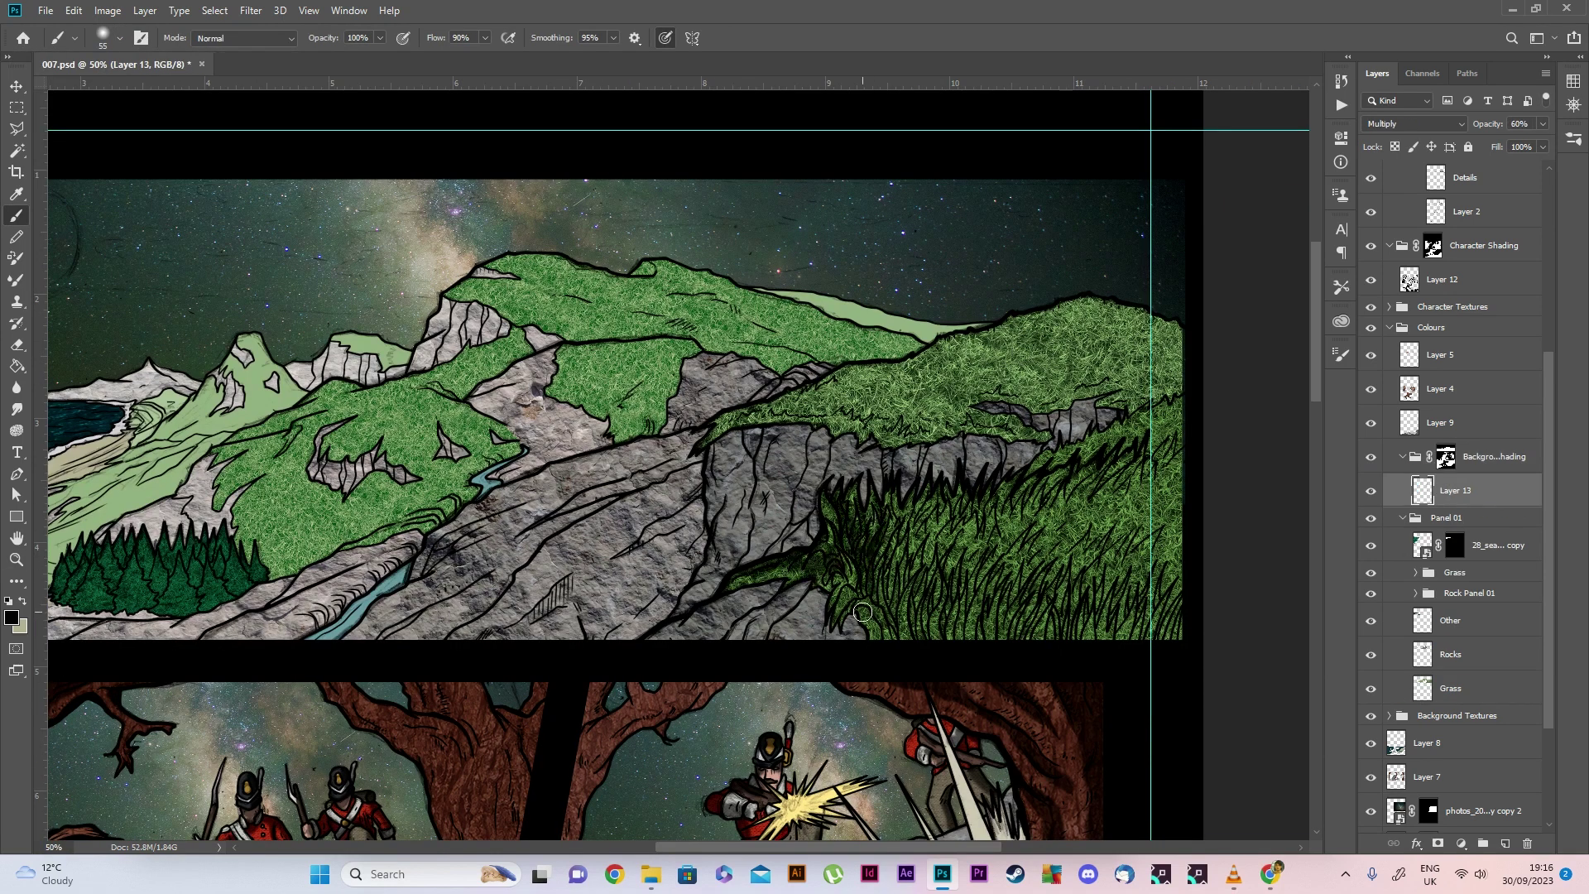
Paint shadows over the foreground grass, rock faces and middle hills of the top landscape panel
drag(862, 613, 1175, 609)
mouse_move(889, 544)
mouse_down()
mouse_move(1026, 505)
mouse_move(1092, 530)
mouse_move(1148, 466)
mouse_move(1043, 496)
mouse_move(841, 649)
mouse_move(1059, 460)
mouse_move(1030, 425)
mouse_move(1126, 405)
mouse_move(1166, 323)
mouse_move(1134, 389)
mouse_move(951, 409)
mouse_move(993, 451)
mouse_move(828, 488)
mouse_move(770, 463)
mouse_move(827, 629)
mouse_move(860, 472)
mouse_move(691, 573)
mouse_move(720, 505)
mouse_move(505, 621)
mouse_move(646, 488)
mouse_move(583, 467)
mouse_move(439, 596)
mouse_move(612, 562)
mouse_move(687, 583)
mouse_move(348, 617)
mouse_move(464, 538)
mouse_move(654, 496)
mouse_move(709, 428)
mouse_move(960, 348)
mouse_move(1017, 406)
mouse_move(1135, 379)
mouse_up()
scroll(793, 509, left, 3)
scroll(438, 596, left, 4)
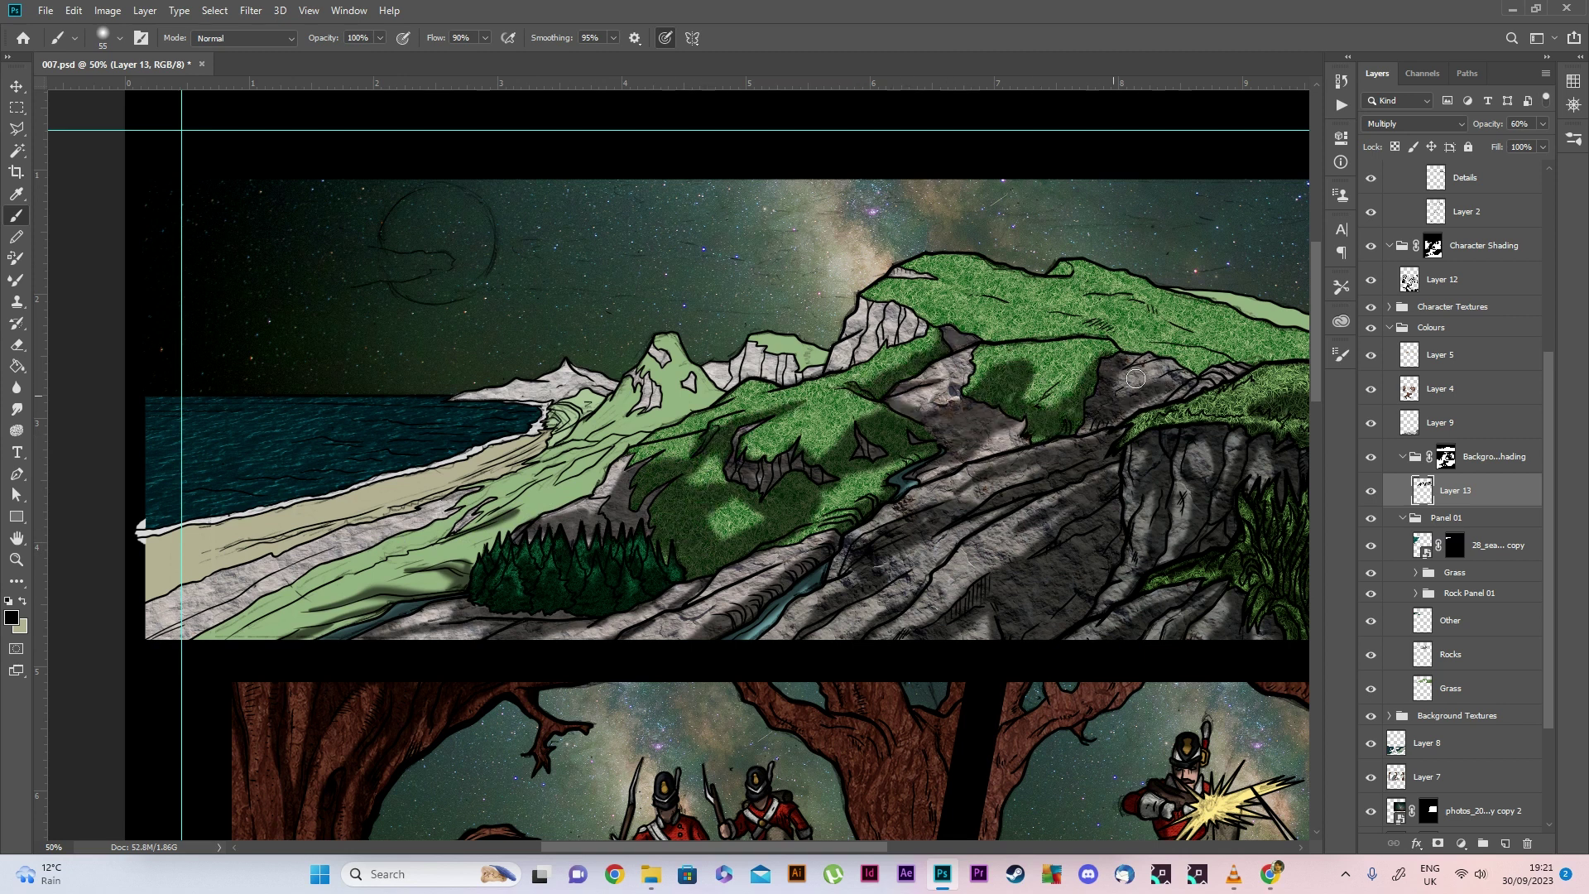
Shade the highest grassy ridge and its cliff face in the top panel
scroll(1135, 378, right, 5)
mouse_move(612, 273)
mouse_down()
mouse_move(803, 289)
mouse_move(722, 339)
mouse_move(894, 331)
mouse_move(984, 364)
mouse_move(860, 348)
mouse_move(1099, 330)
mouse_up()
mouse_move(586, 307)
mouse_down()
mouse_move(579, 348)
mouse_move(633, 331)
mouse_move(538, 380)
mouse_up()
scroll(537, 380, left, 5)
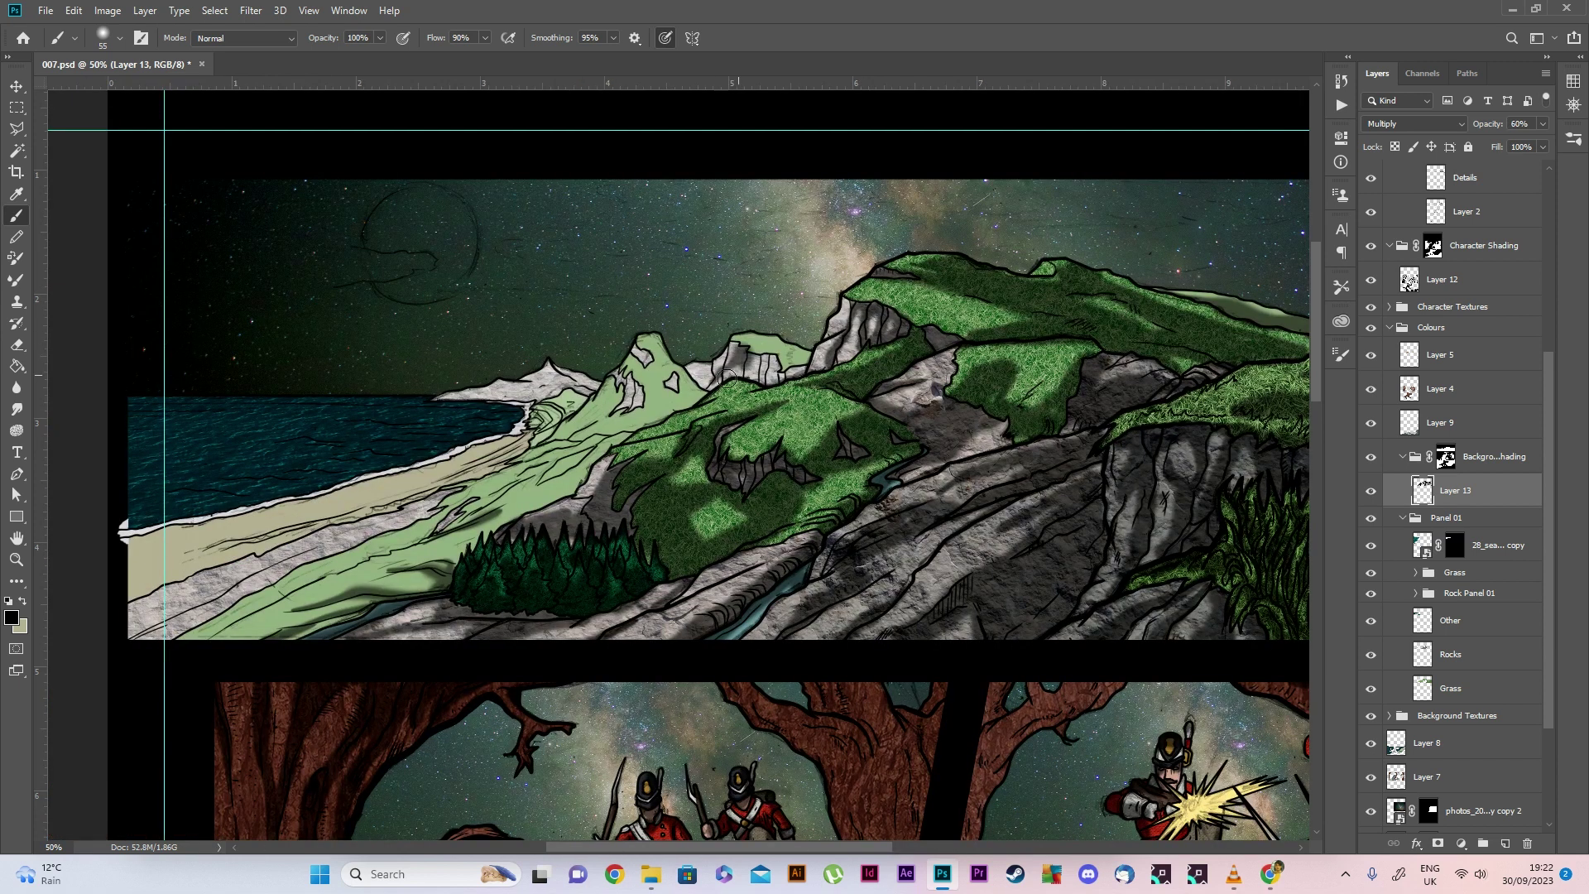
Shade the distant peaks, pale green slopes, beach and sea in the top panel
mouse_move(813, 369)
mouse_down()
mouse_move(662, 397)
mouse_move(497, 389)
mouse_move(571, 389)
mouse_move(611, 425)
mouse_move(587, 466)
mouse_up()
mouse_move(428, 558)
mouse_down()
mouse_move(199, 626)
mouse_move(528, 469)
mouse_move(207, 573)
mouse_move(533, 434)
mouse_up()
drag(131, 488, 228, 495)
mouse_move(285, 447)
mouse_down()
mouse_move(325, 447)
mouse_move(131, 450)
mouse_move(124, 414)
mouse_move(379, 479)
mouse_up()
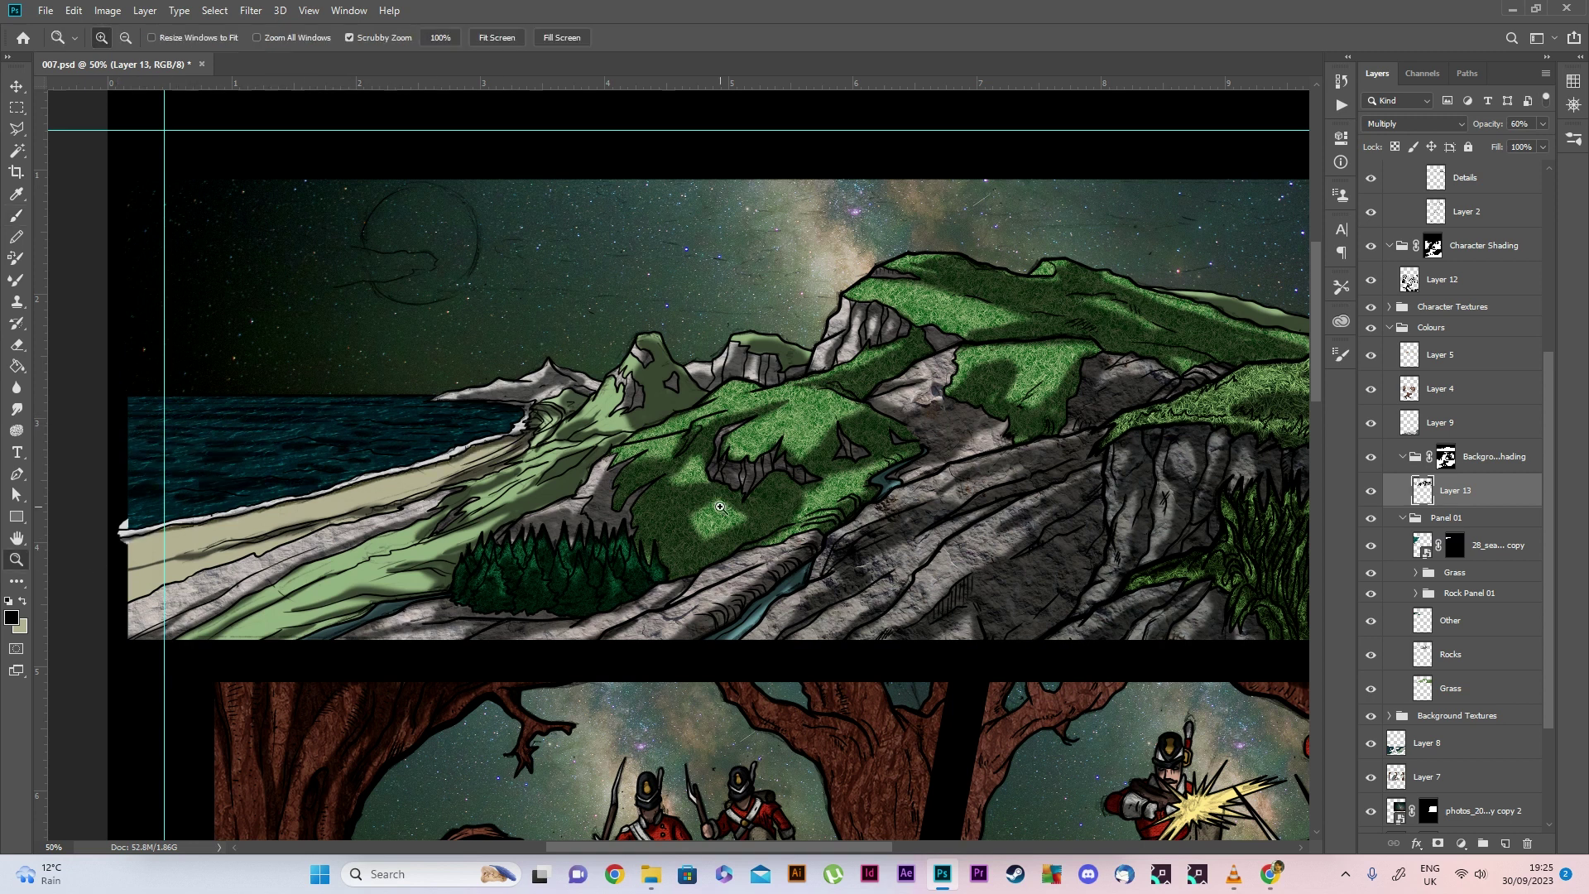
Paint shadows across the rocky slopes and grass tufts behind the characters in both middle panels
scroll(380, 478, down, 1)
scroll(647, 477, down, 4)
mouse_move(647, 476)
mouse_down()
mouse_move(524, 559)
mouse_move(548, 498)
mouse_move(622, 489)
mouse_move(606, 604)
mouse_move(659, 660)
mouse_move(463, 704)
mouse_up()
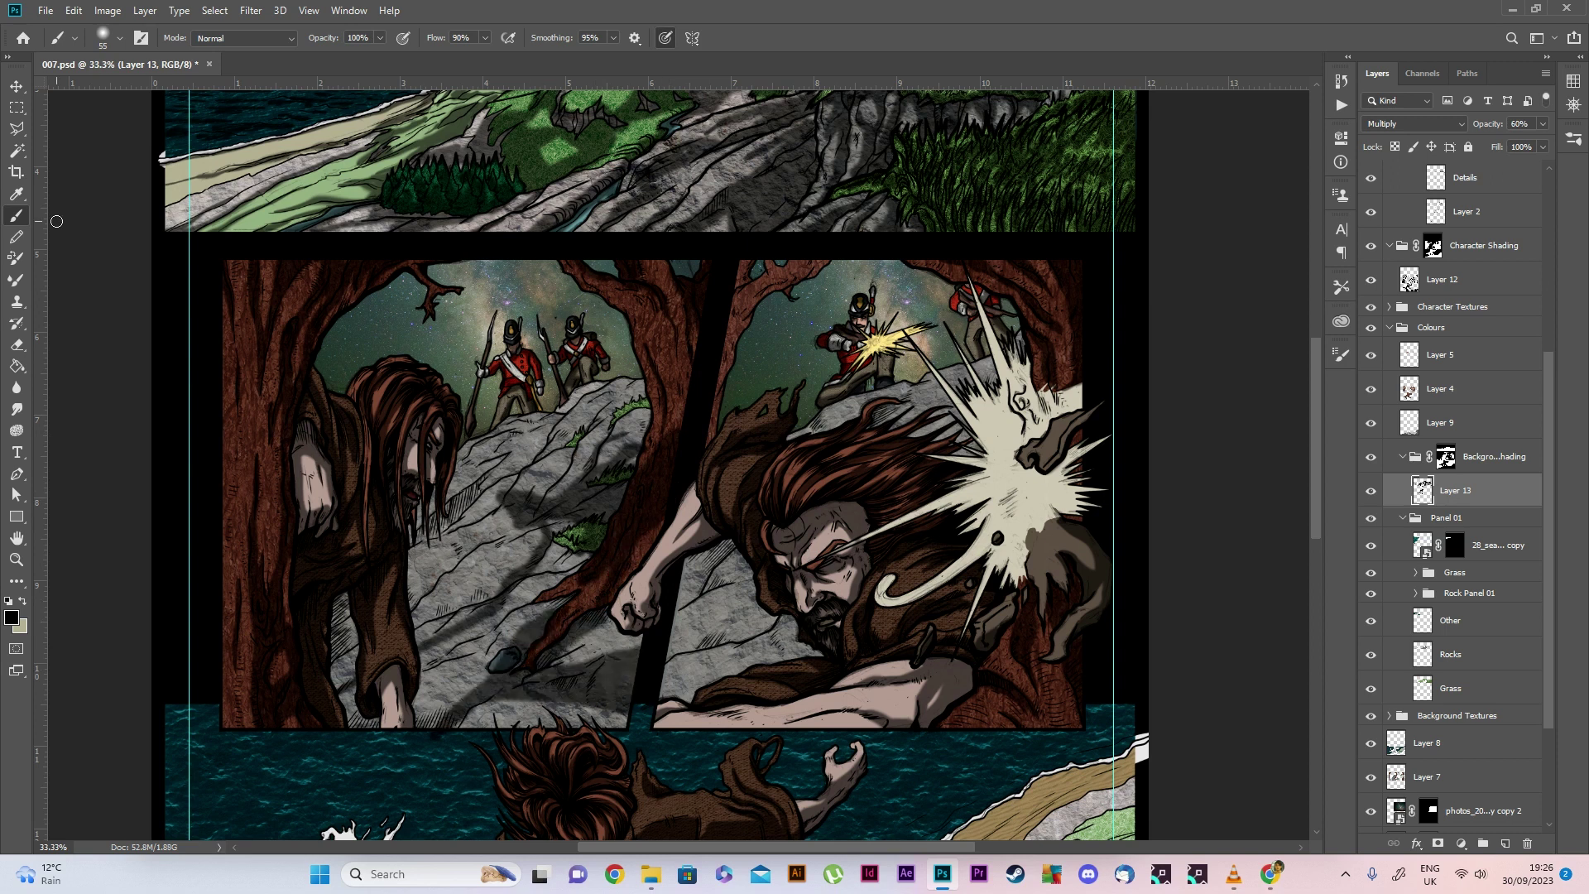
mouse_move(580, 563)
mouse_down()
mouse_move(333, 709)
mouse_move(529, 468)
mouse_move(579, 463)
mouse_move(547, 545)
mouse_move(463, 595)
mouse_move(488, 480)
mouse_move(629, 397)
mouse_move(614, 459)
mouse_move(629, 389)
mouse_up()
mouse_move(505, 446)
mouse_down()
mouse_move(427, 522)
mouse_move(342, 676)
mouse_up()
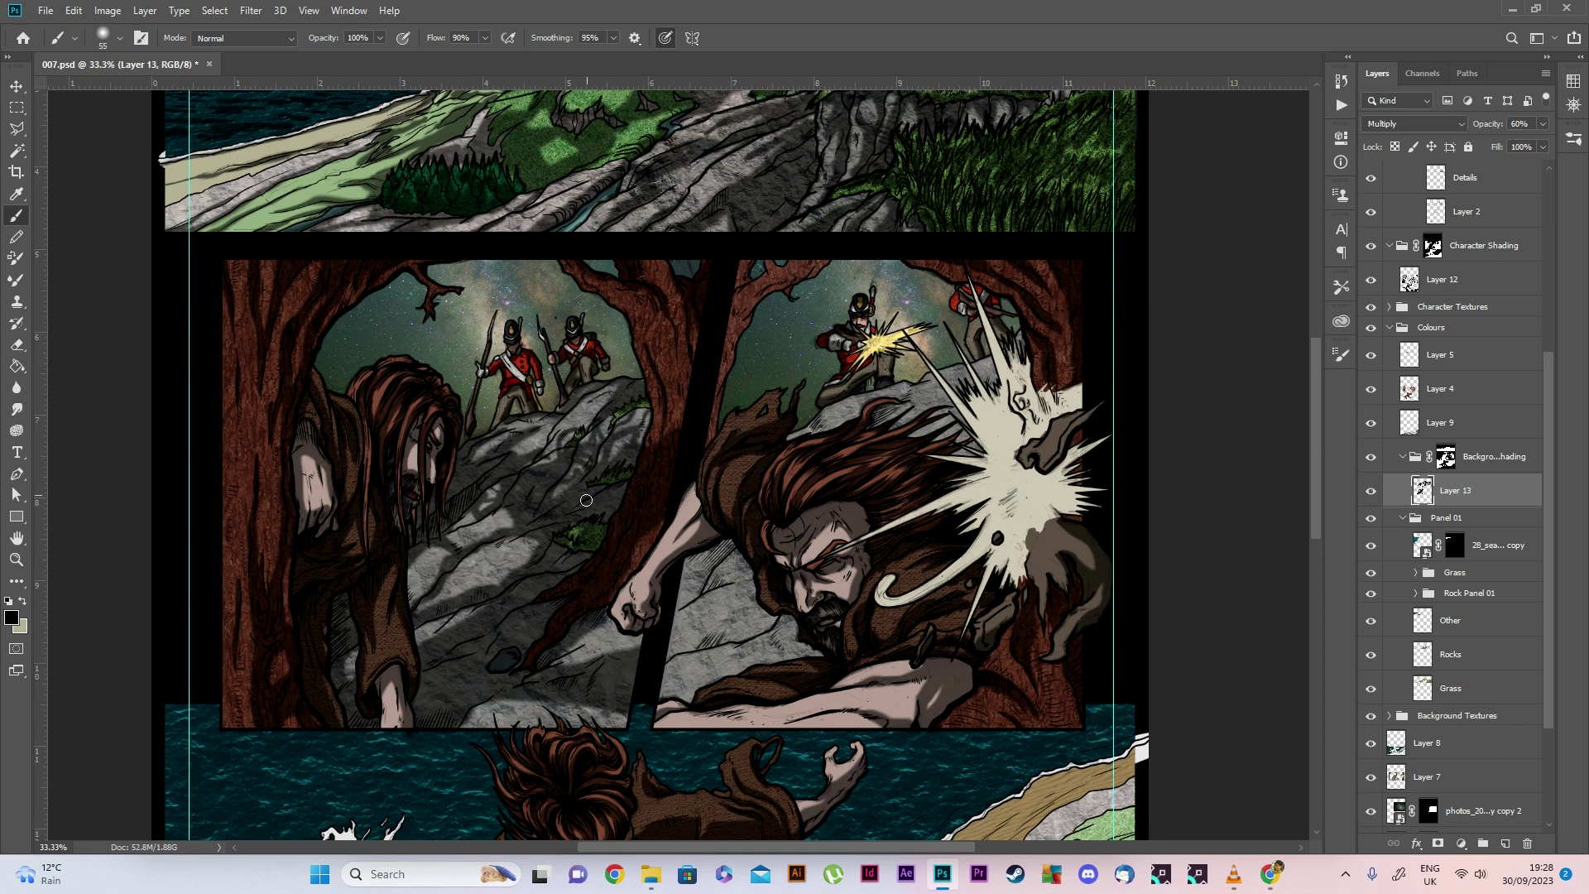
drag(625, 718, 536, 711)
mouse_move(472, 710)
mouse_down()
mouse_move(505, 708)
mouse_move(434, 713)
mouse_move(598, 717)
mouse_move(448, 720)
mouse_up()
drag(562, 722, 570, 724)
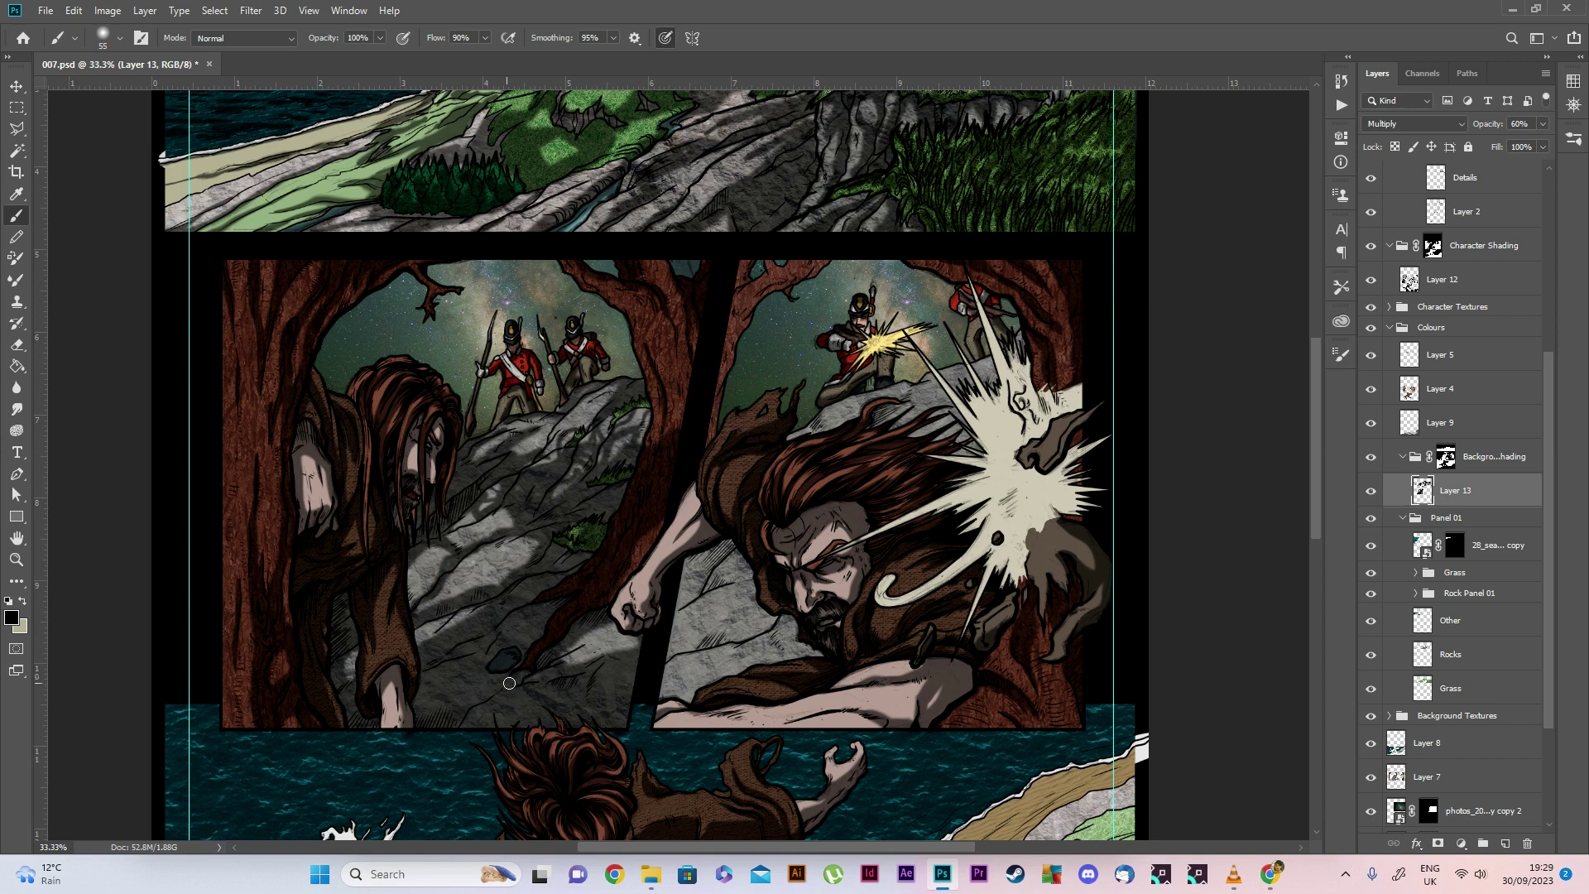
mouse_move(620, 632)
mouse_down()
mouse_move(687, 654)
mouse_move(728, 629)
mouse_move(745, 563)
mouse_up()
mouse_move(820, 419)
mouse_down()
mouse_move(910, 397)
mouse_move(960, 438)
mouse_move(1009, 348)
mouse_up()
Shade the sea, beach, green bushes and rocky shoreline in the bottom panel
key(ctrl+minus)
scroll(993, 372, down, 5)
drag(435, 491, 482, 495)
drag(549, 641, 318, 745)
mouse_move(766, 614)
mouse_down()
mouse_move(837, 631)
mouse_move(902, 598)
mouse_up()
mouse_move(946, 590)
mouse_down()
mouse_move(866, 571)
mouse_move(828, 605)
mouse_move(976, 439)
mouse_move(993, 521)
mouse_move(963, 484)
mouse_move(910, 530)
mouse_move(744, 592)
mouse_up()
Enlarge the brush and paint broader shadows over the waves around the figure in the bottom panel
key(bracketright)
key(bracketright)
key(bracketright)
key(bracketright)
key(bracketright)
drag(446, 451, 331, 446)
drag(430, 523, 509, 494)
mouse_move(459, 629)
mouse_down()
mouse_move(323, 666)
mouse_move(451, 616)
mouse_up()
mouse_move(447, 484)
mouse_down()
mouse_move(799, 479)
mouse_move(877, 405)
mouse_move(687, 414)
mouse_move(410, 544)
mouse_move(347, 368)
mouse_up()
Load the Character Shading group's mask as a selection
key(z)
key(ctrl+minus)
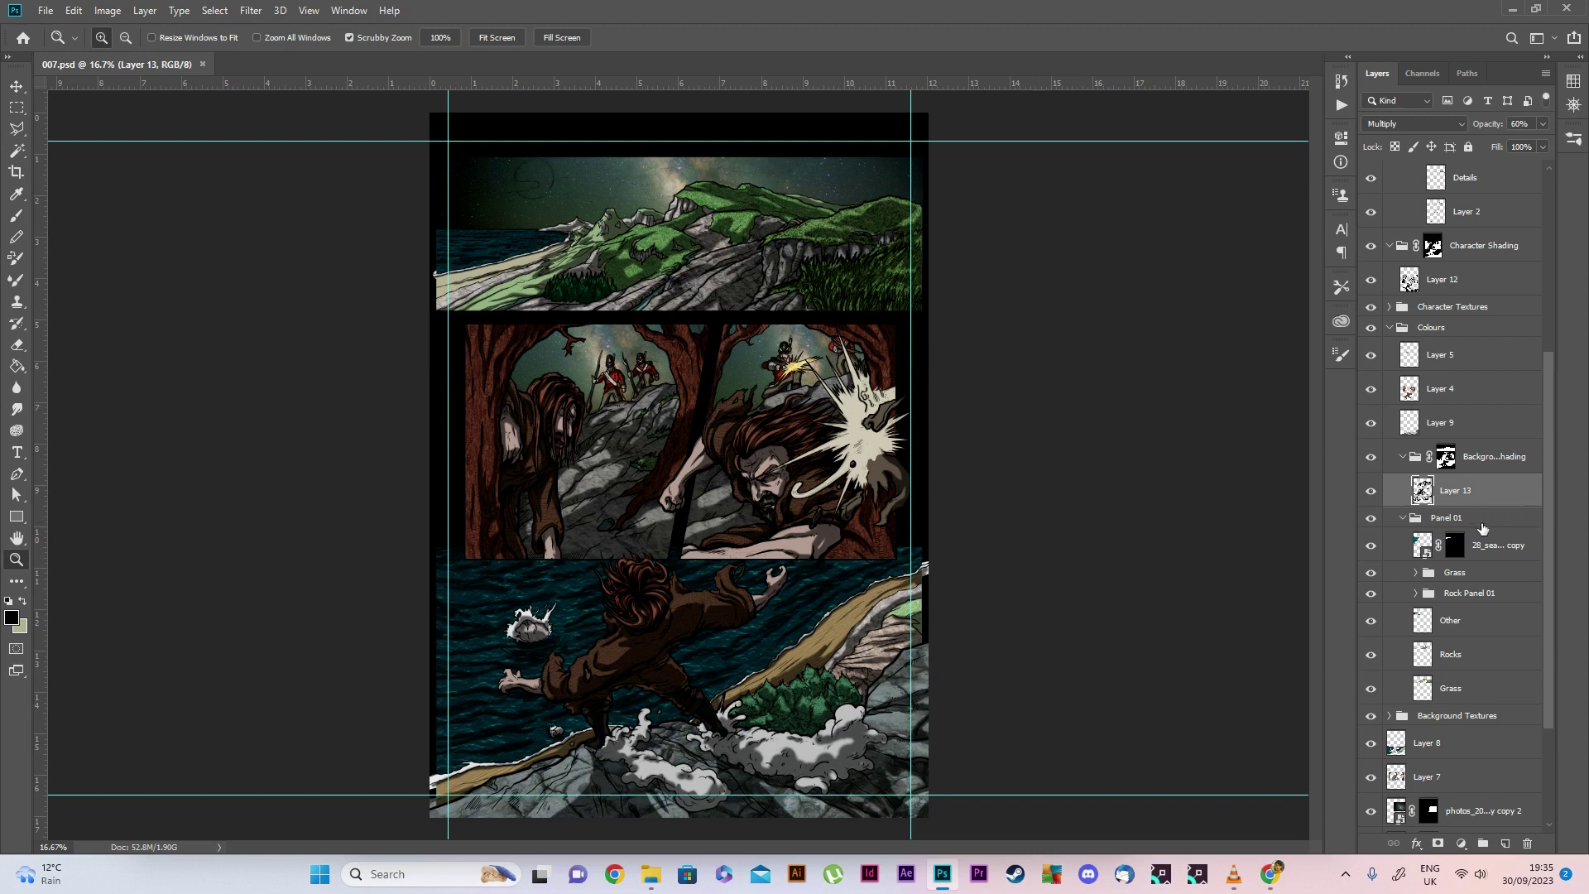
scroll(1481, 528, up, 5)
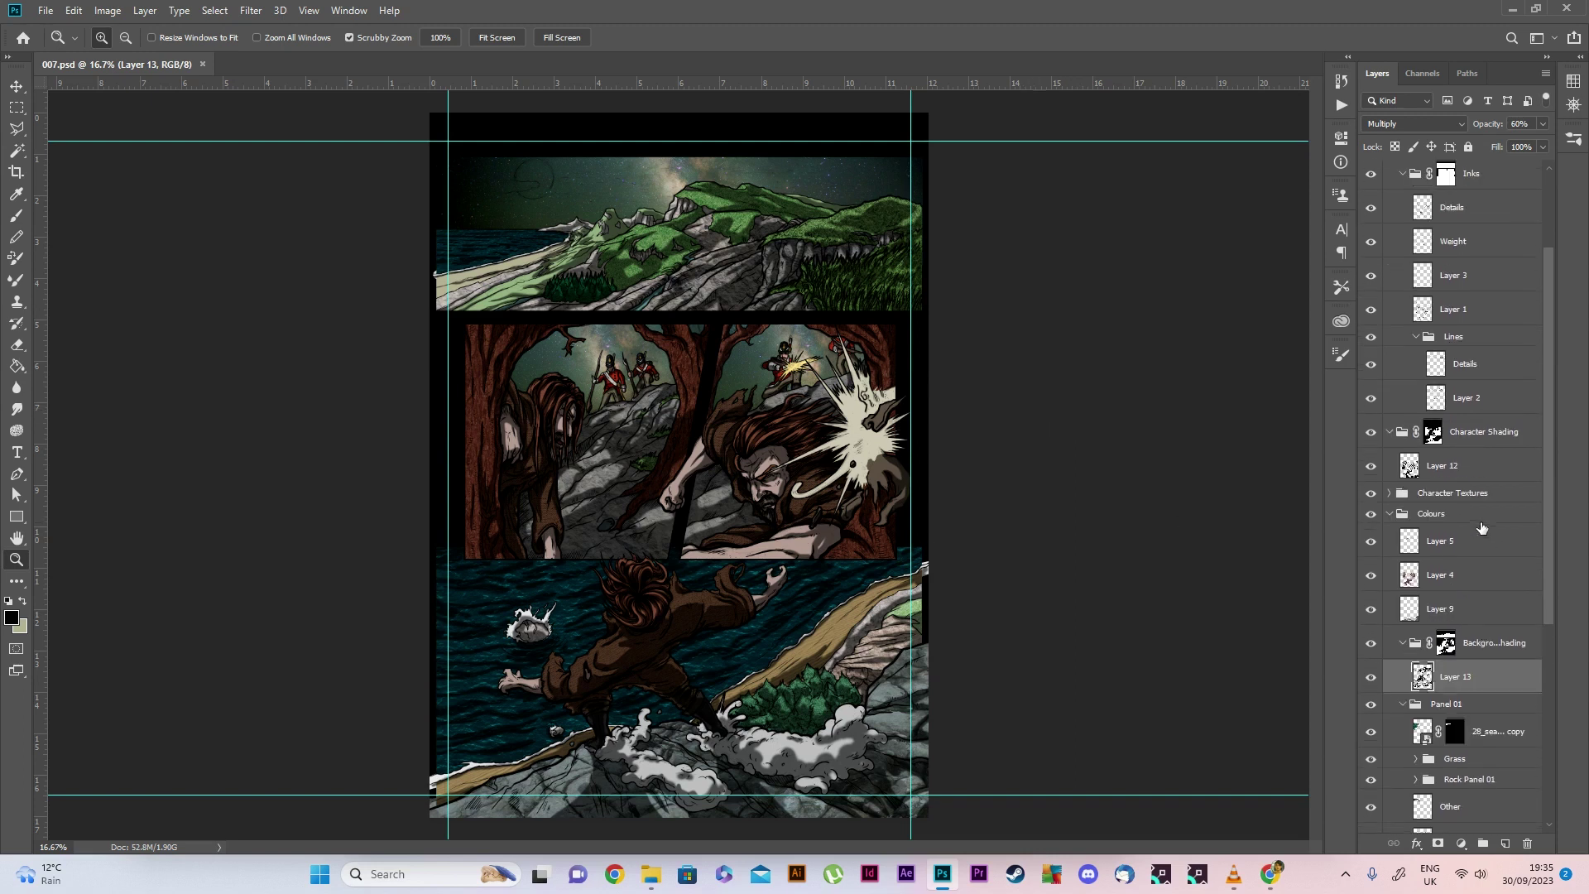
ctrl+click(1432, 436)
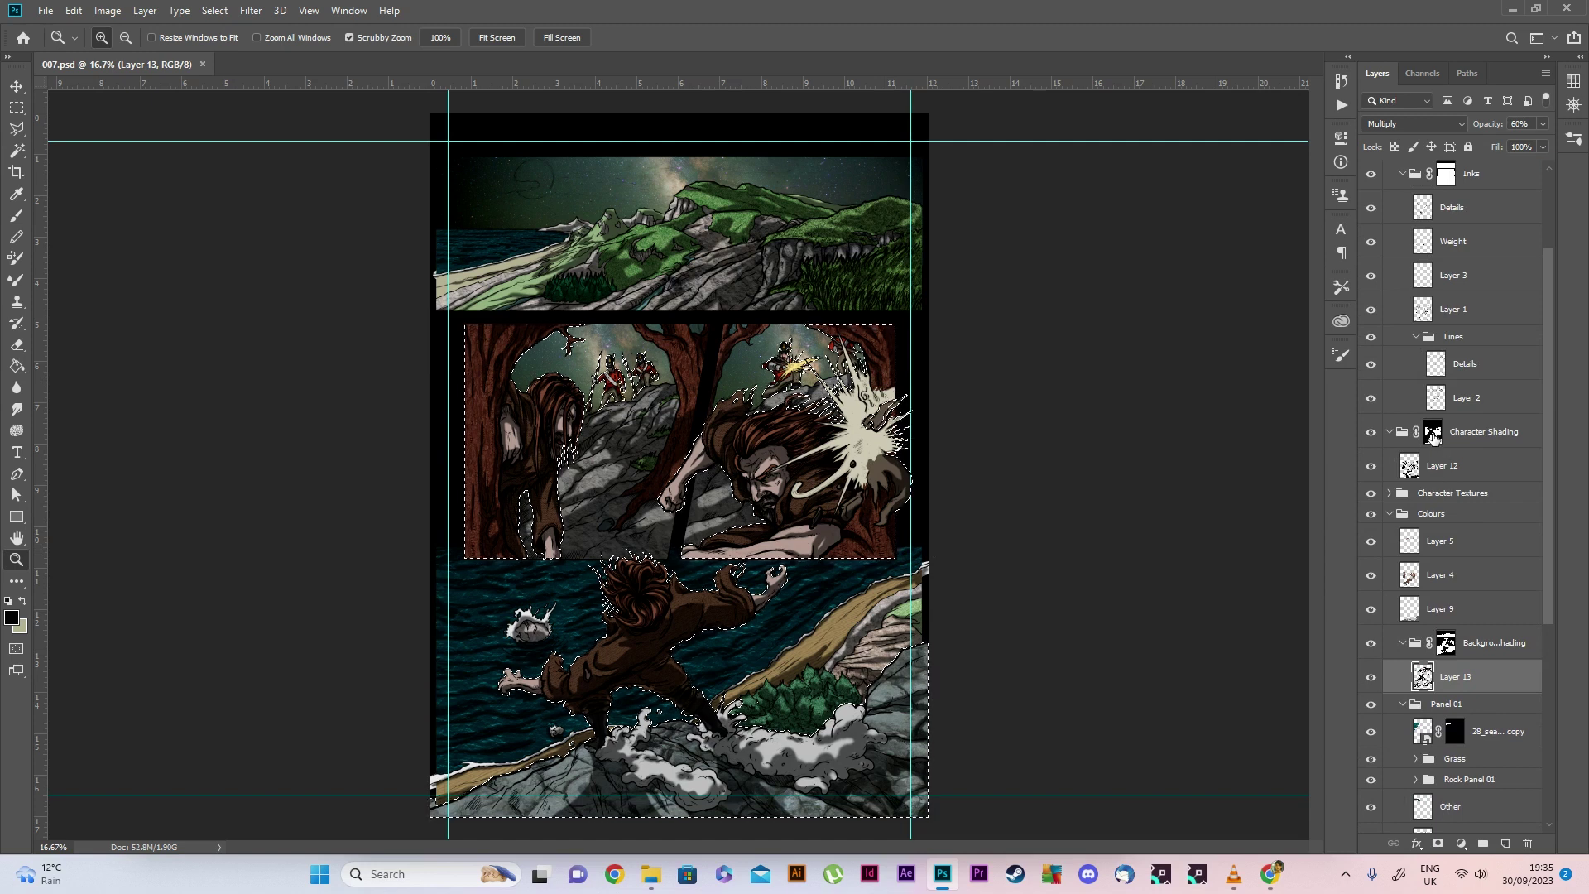
Collapse the Inks group and create a new group named Effects directly above the Art group
scroll(1419, 405, up, 4)
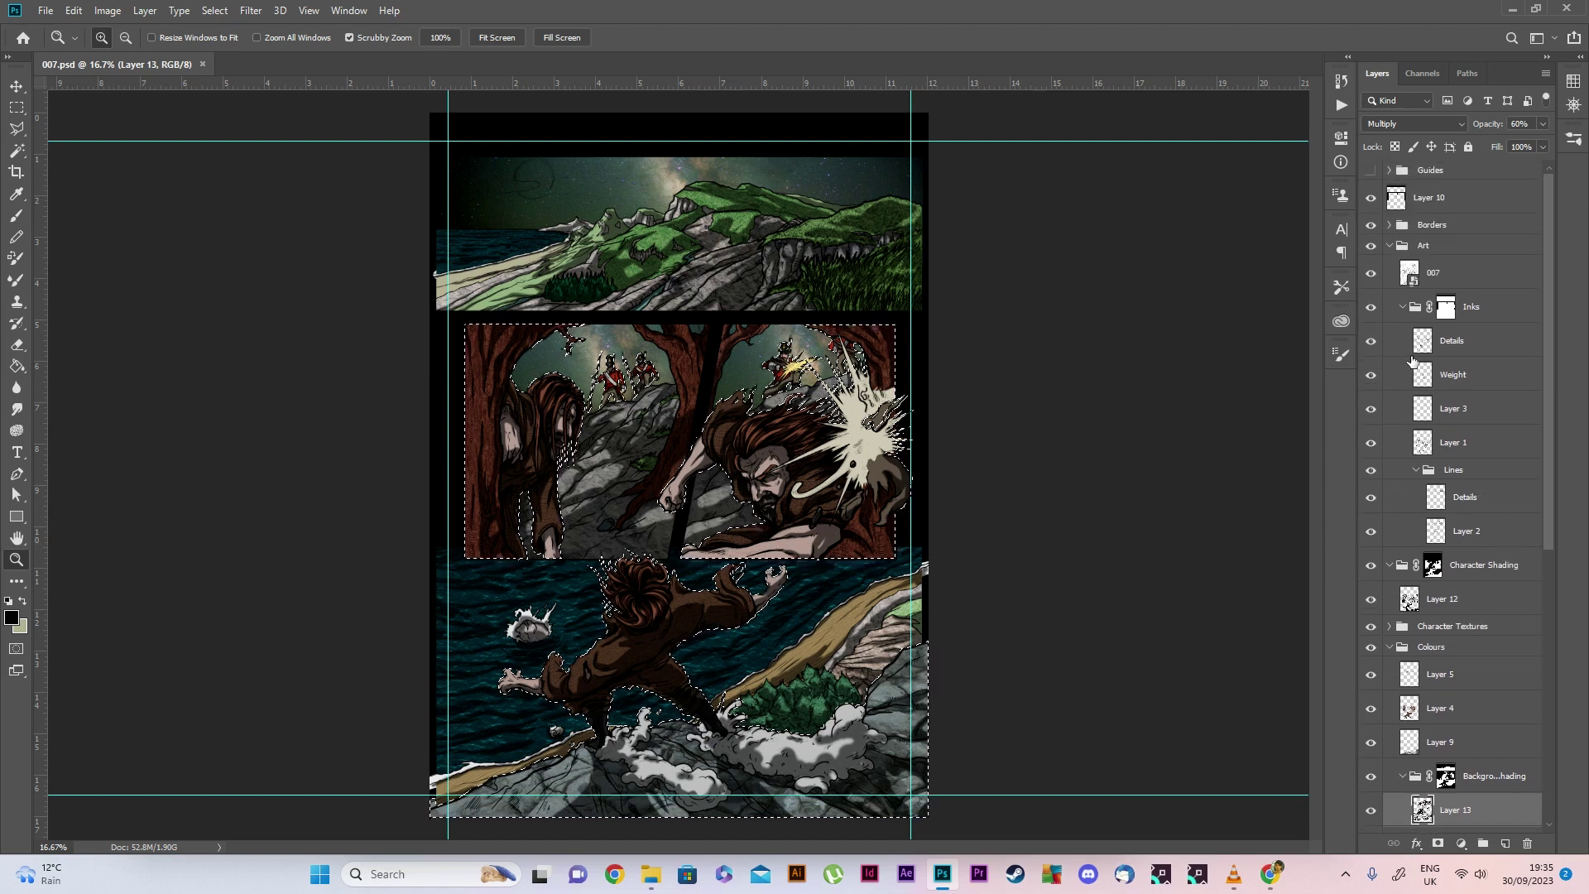
click(1402, 307)
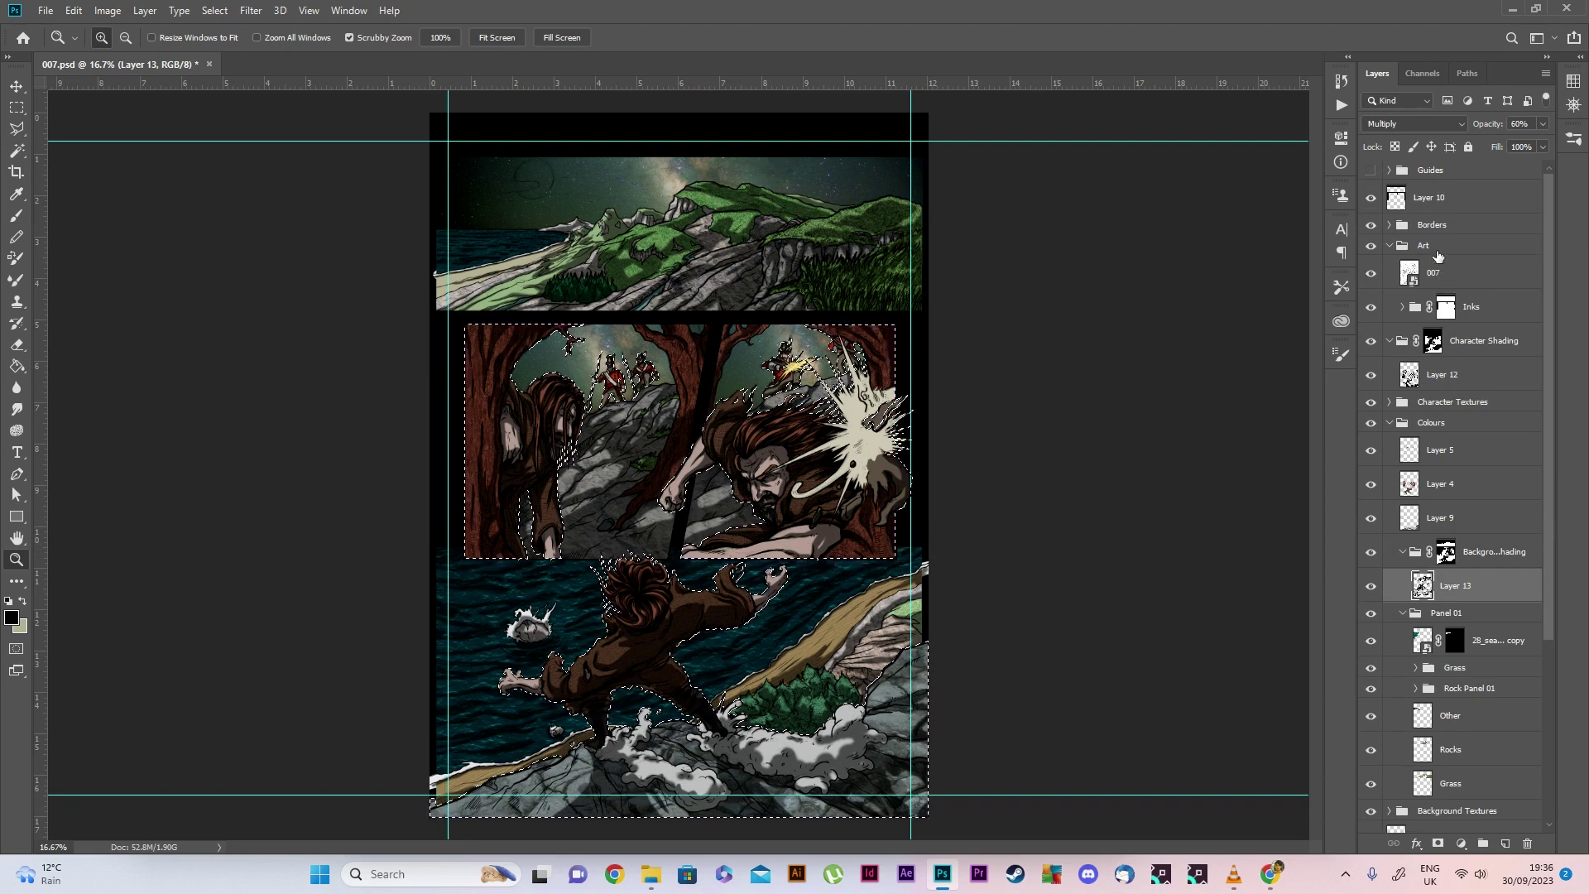
click(1440, 250)
click(1484, 843)
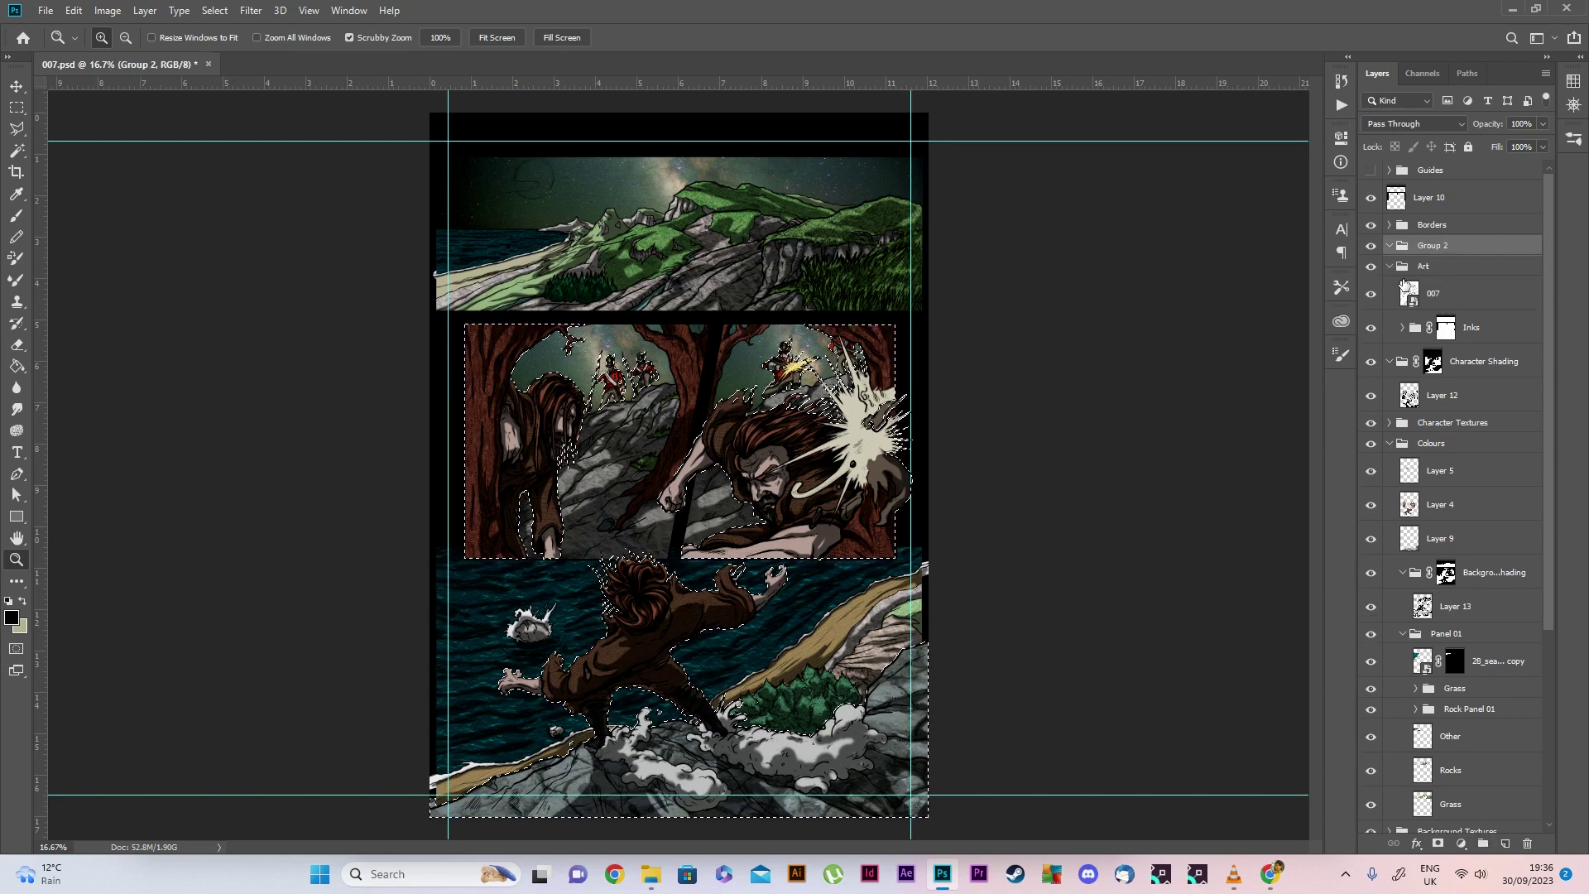
double_click(1439, 246)
text(Effects)
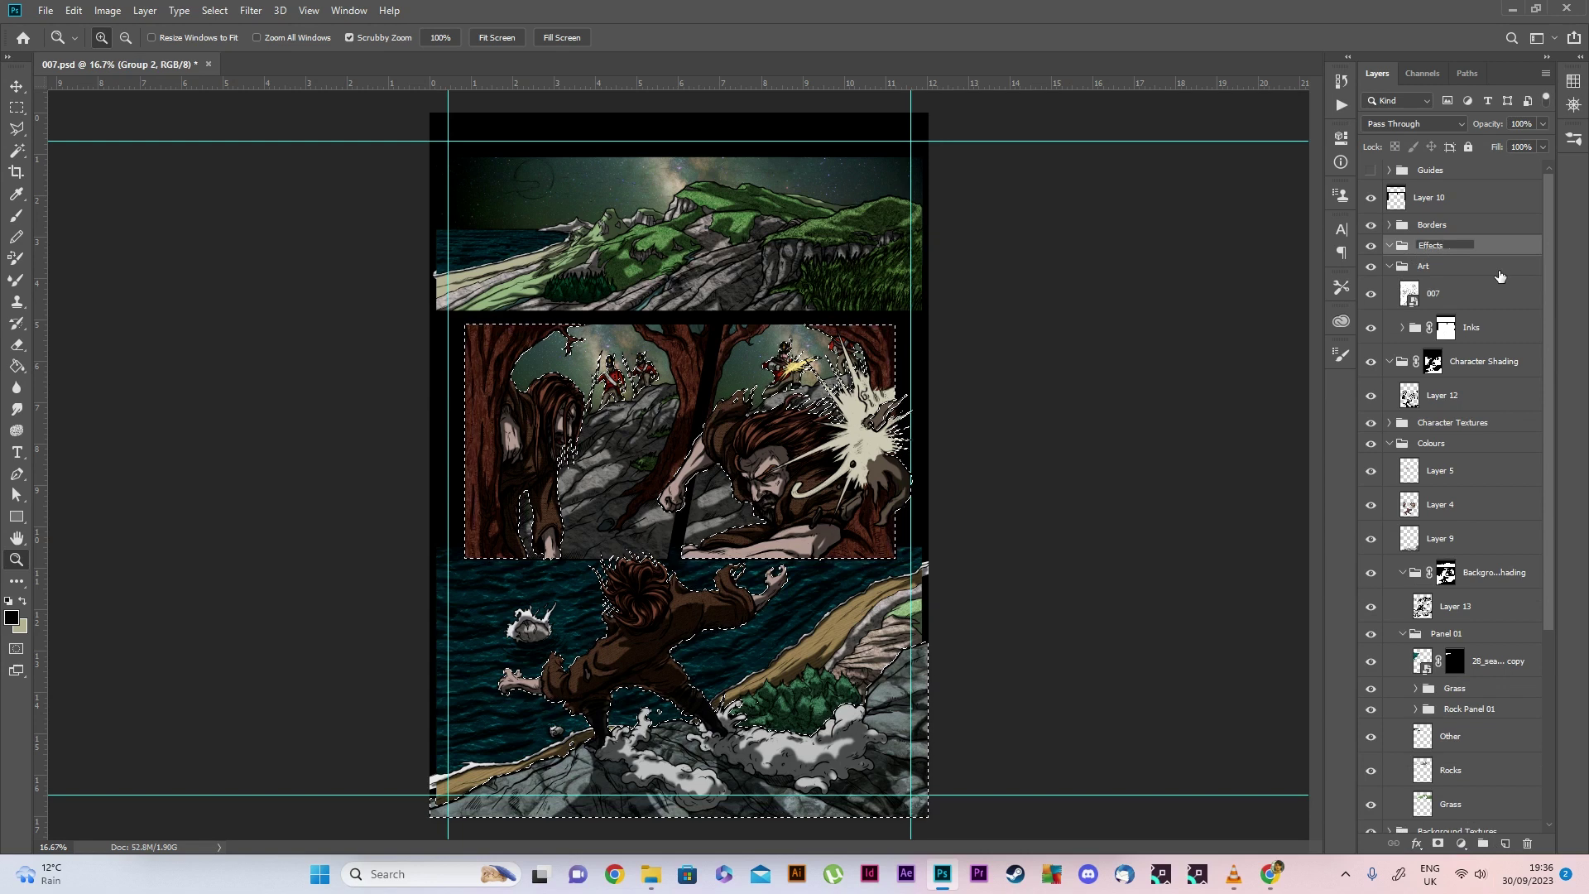
click(1499, 251)
Create a group named Character Highlights inside Effects and mask it with the active character selection
click(1483, 843)
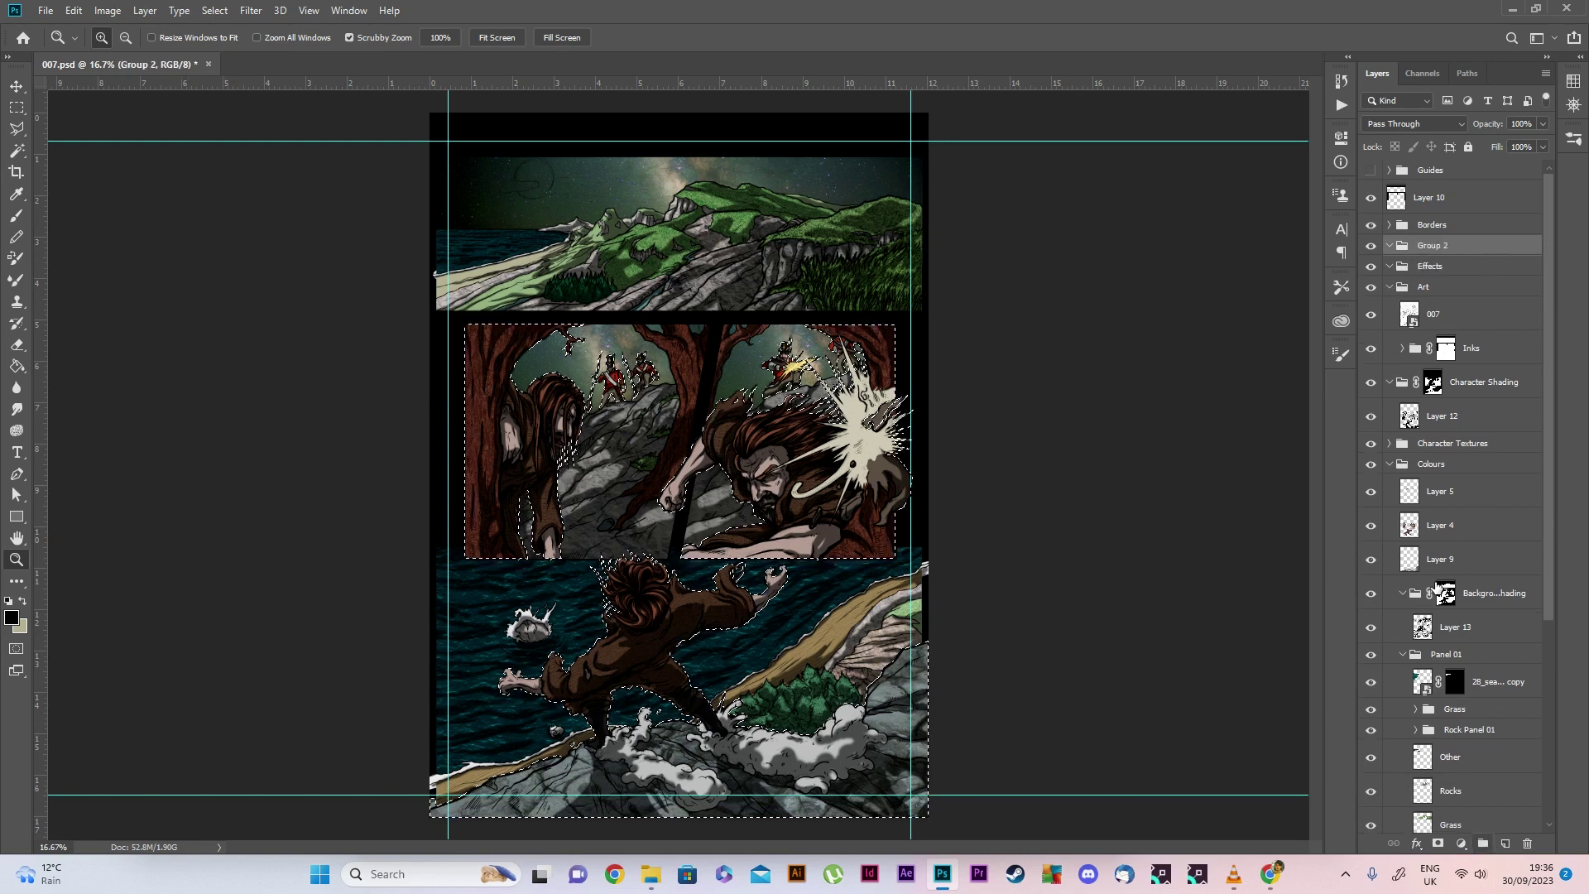
drag(1434, 248, 1448, 269)
double_click(1446, 266)
text(Character Highlights)
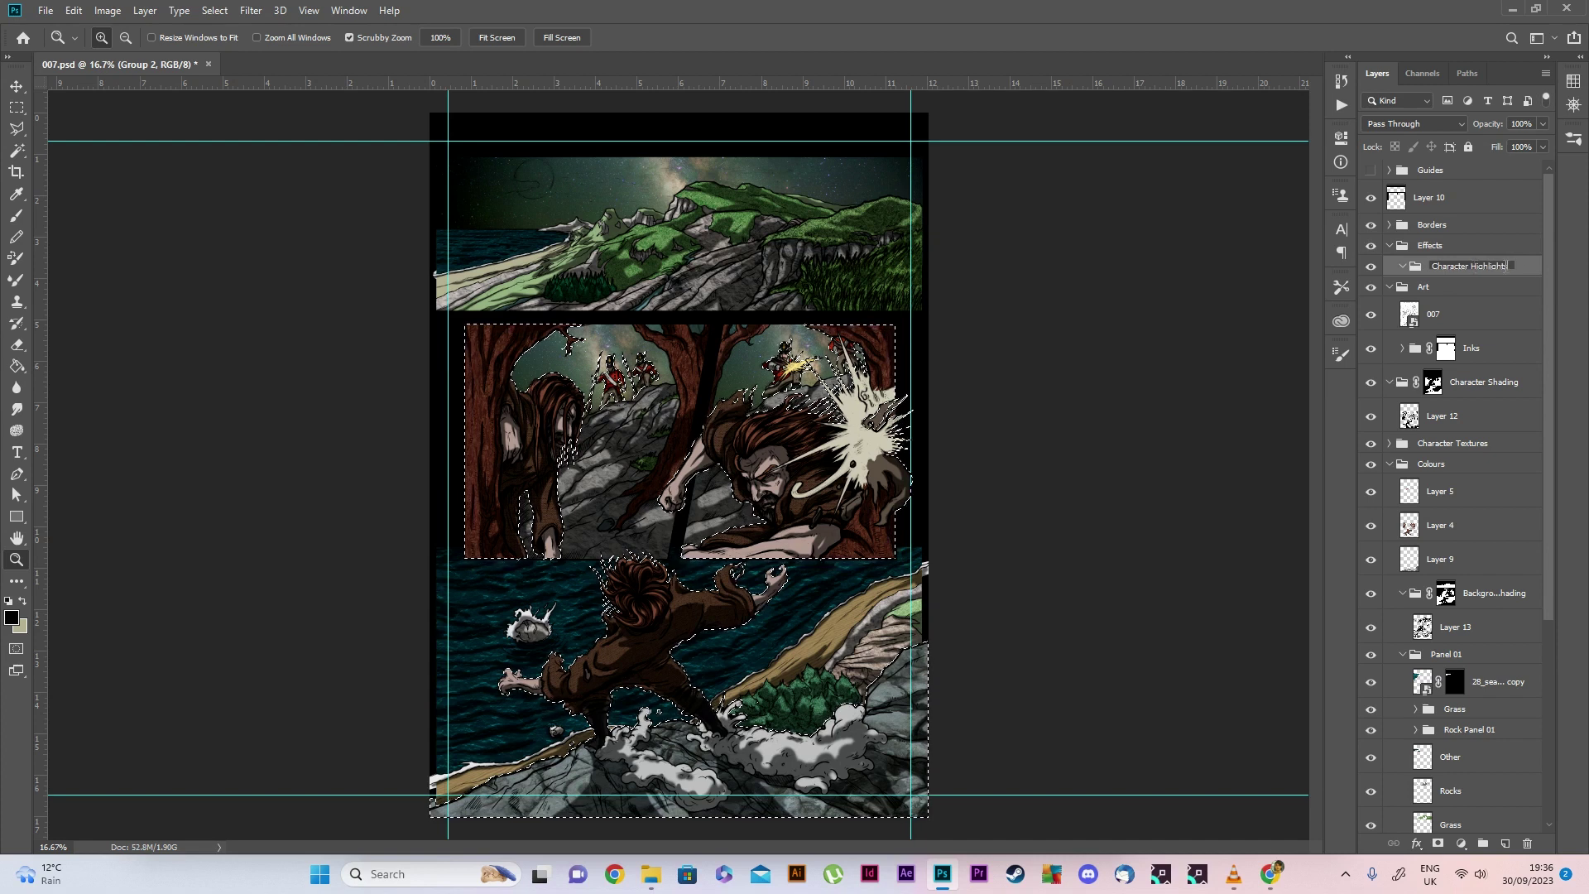
key(Return)
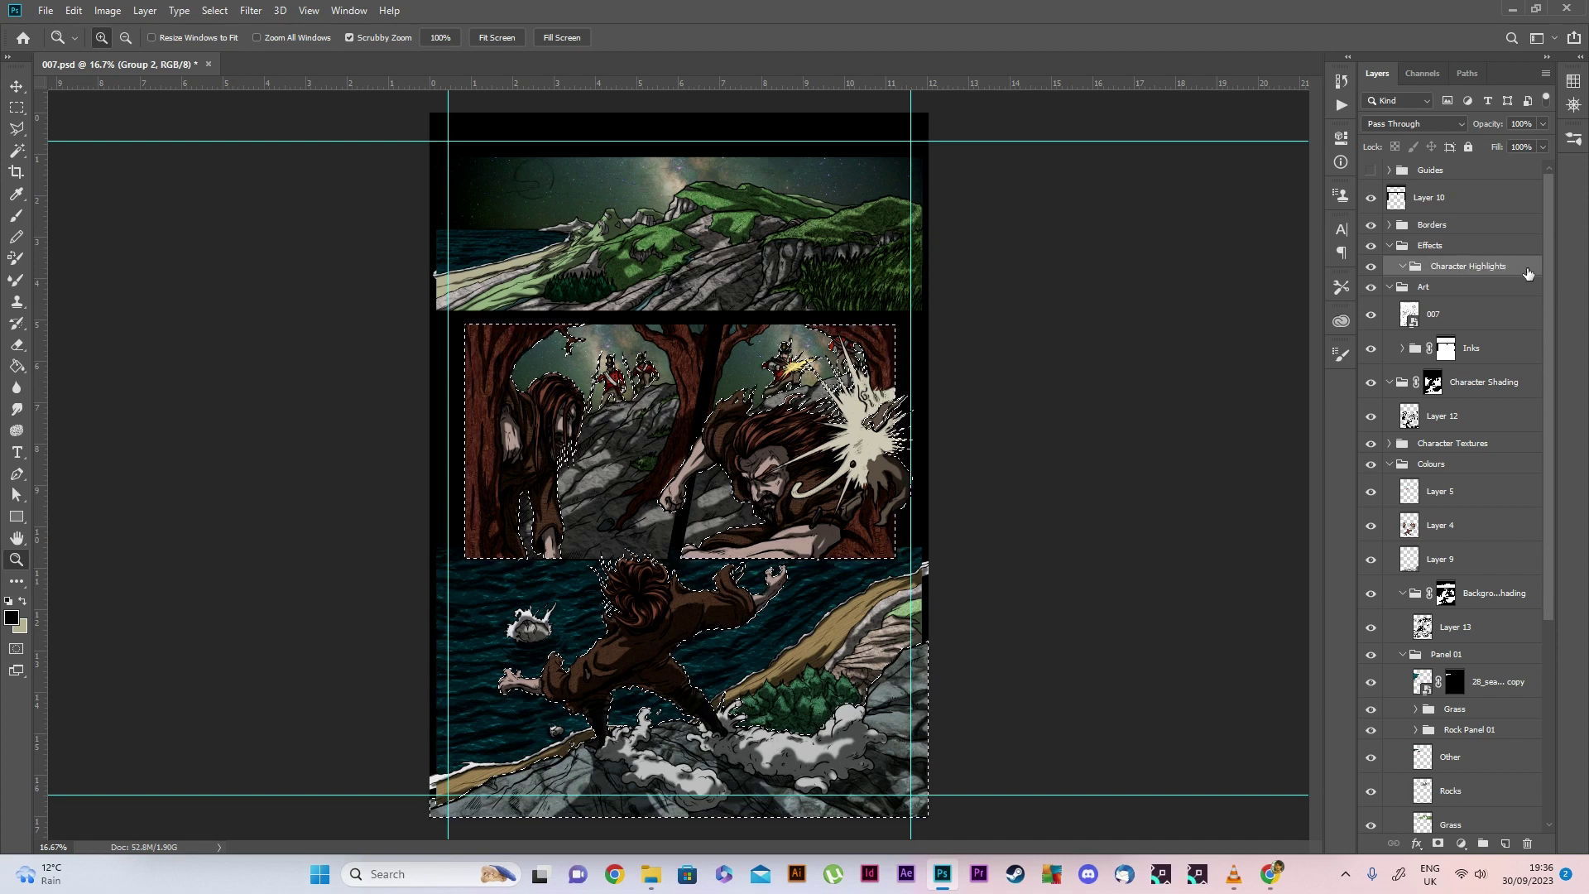
click(1437, 844)
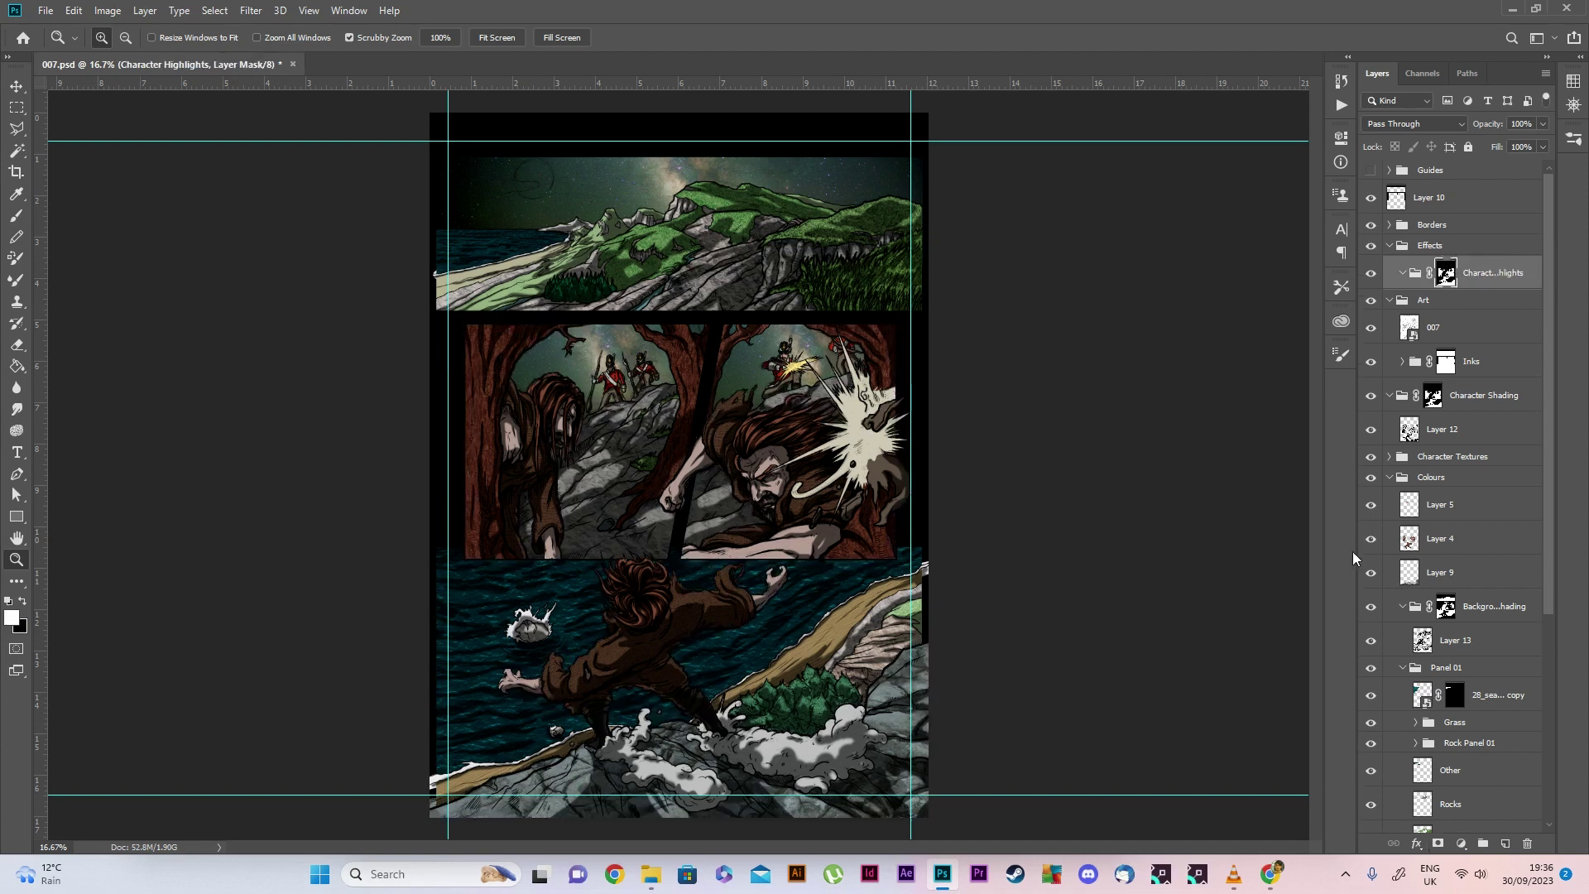
Add a new layer inside the Character Highlights group and set its blend mode to Soft Light
click(1505, 843)
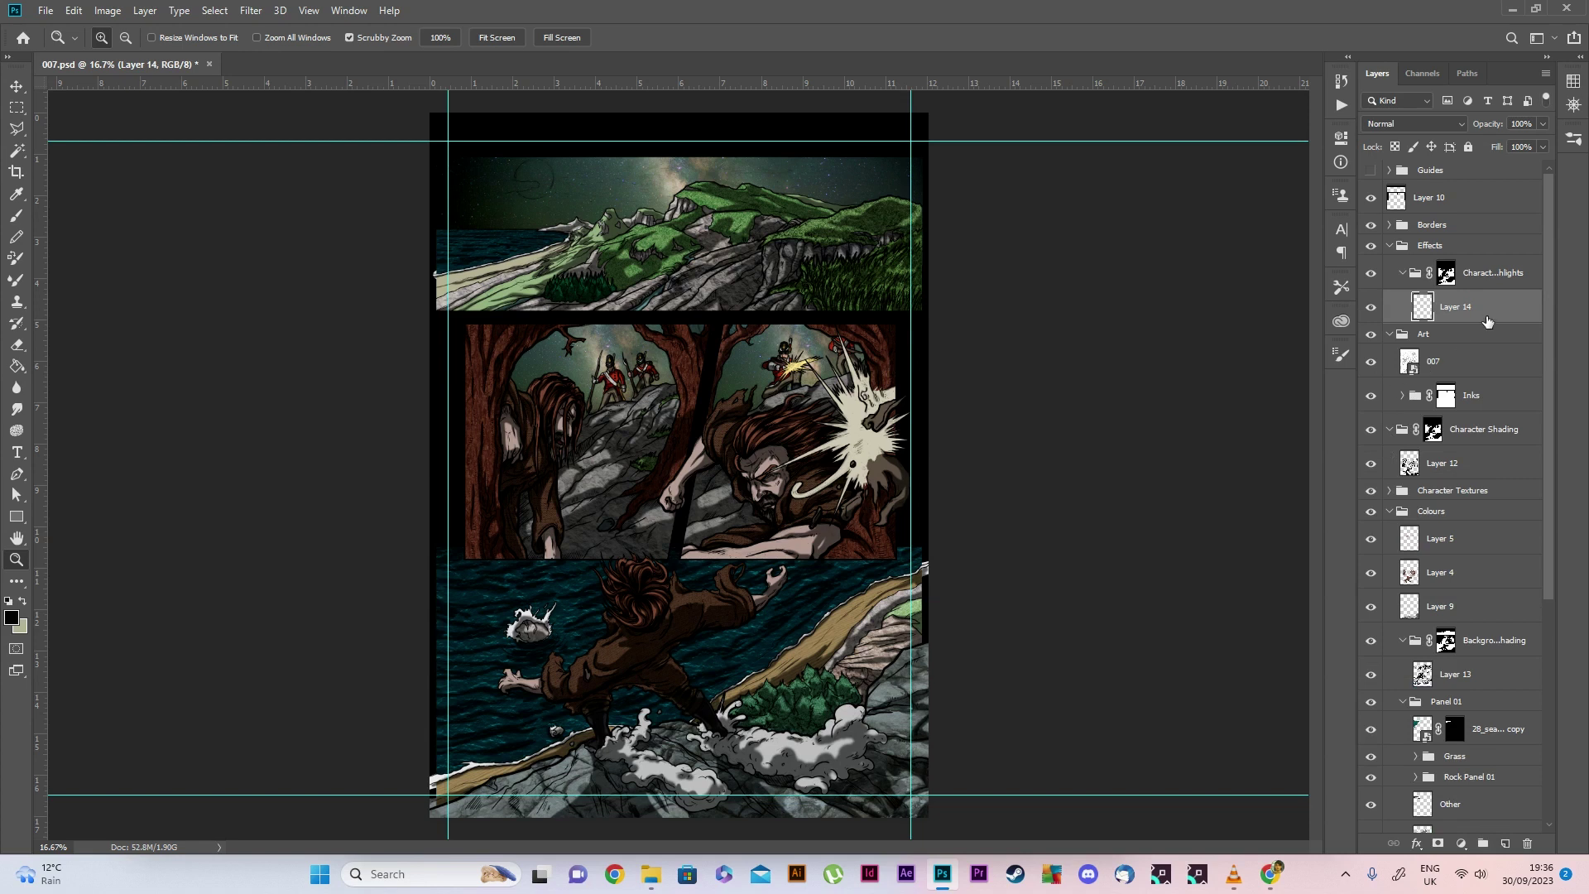
click(1413, 124)
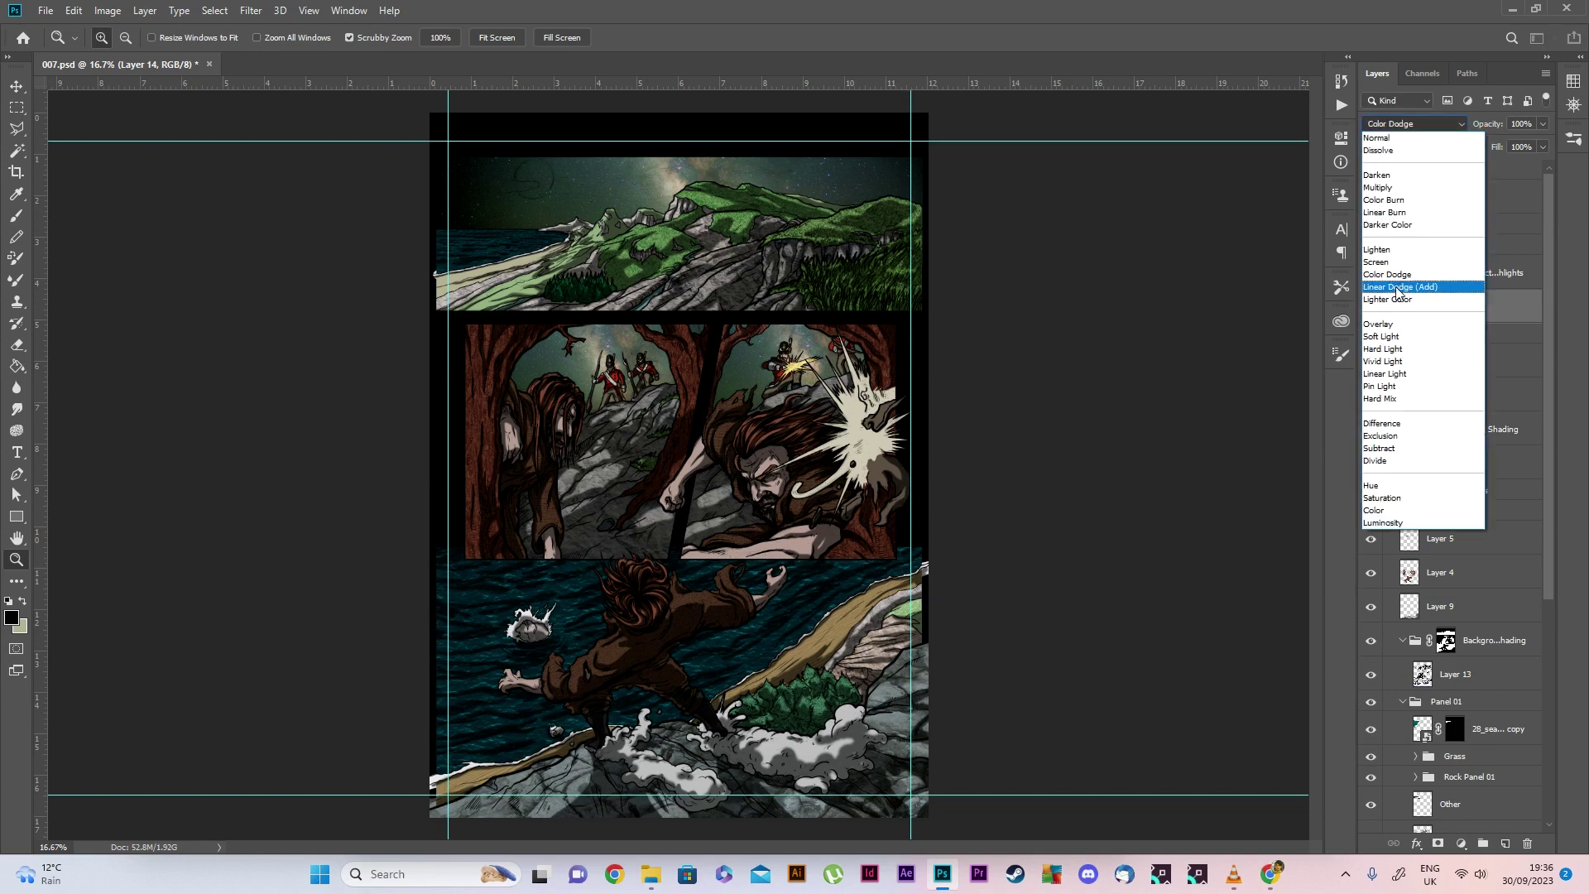
click(1397, 337)
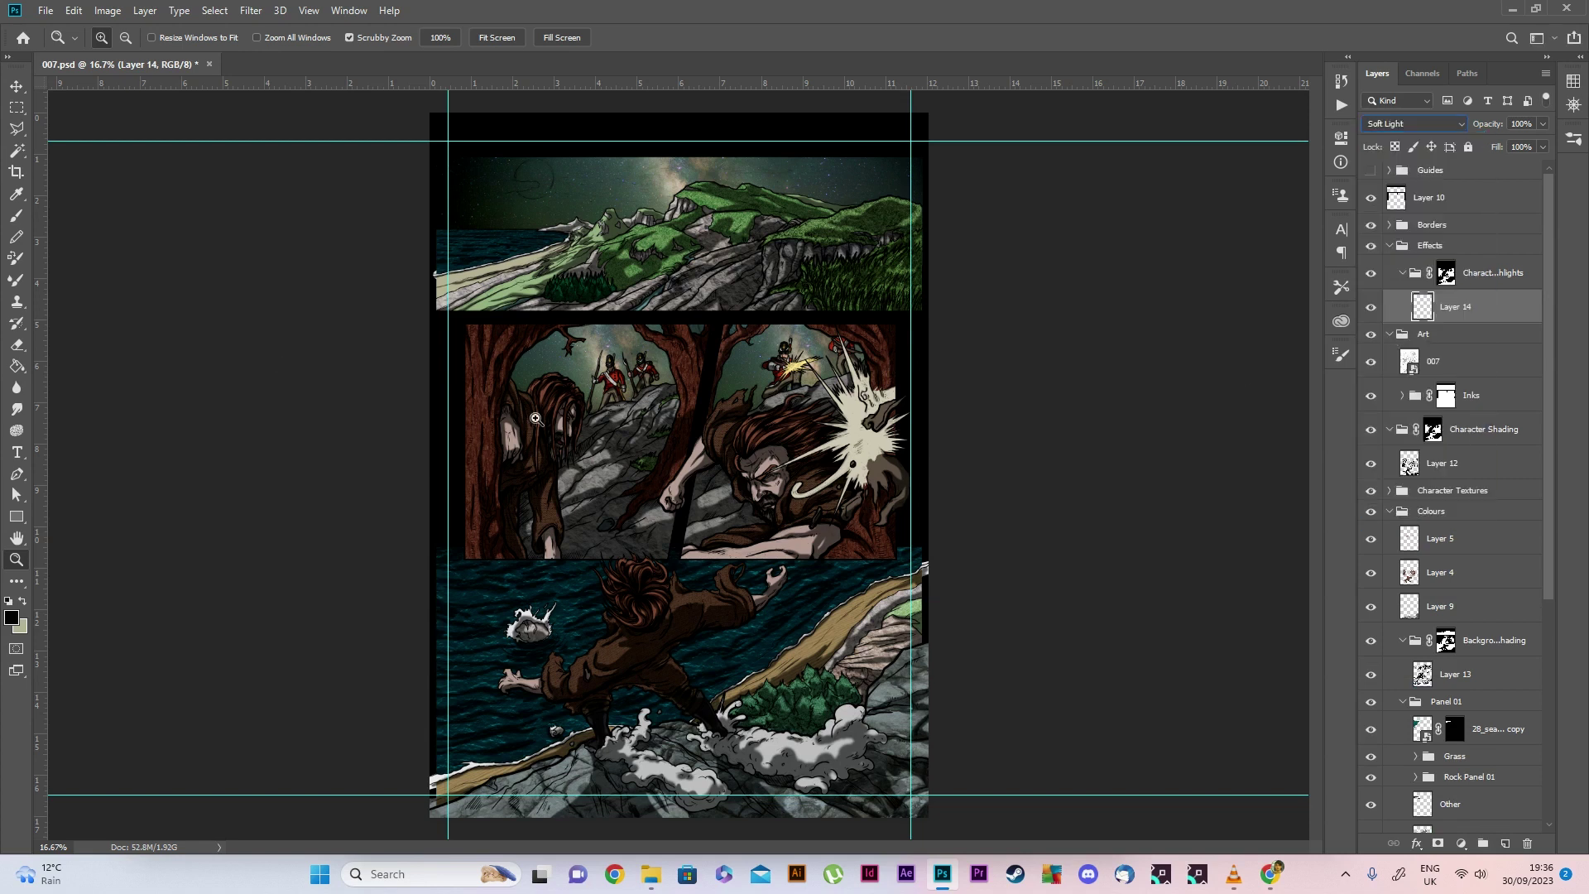
Set the foreground colour to pale cyan #a7e7ff
click(12, 617)
click(894, 263)
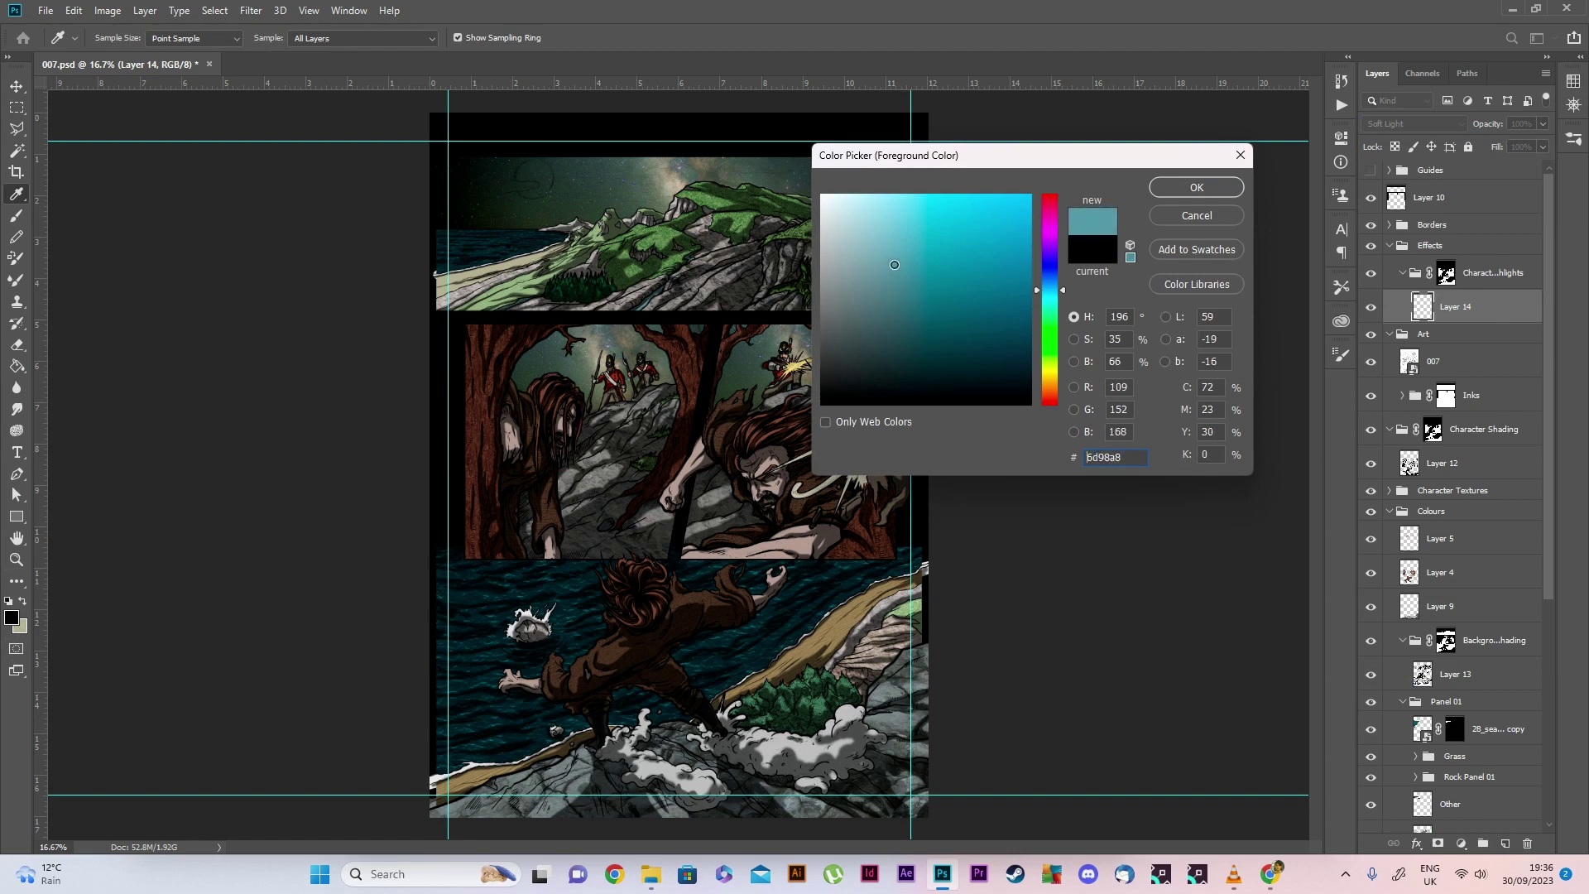
mouse_move(904, 280)
mouse_down()
mouse_move(878, 189)
mouse_move(893, 180)
mouse_up()
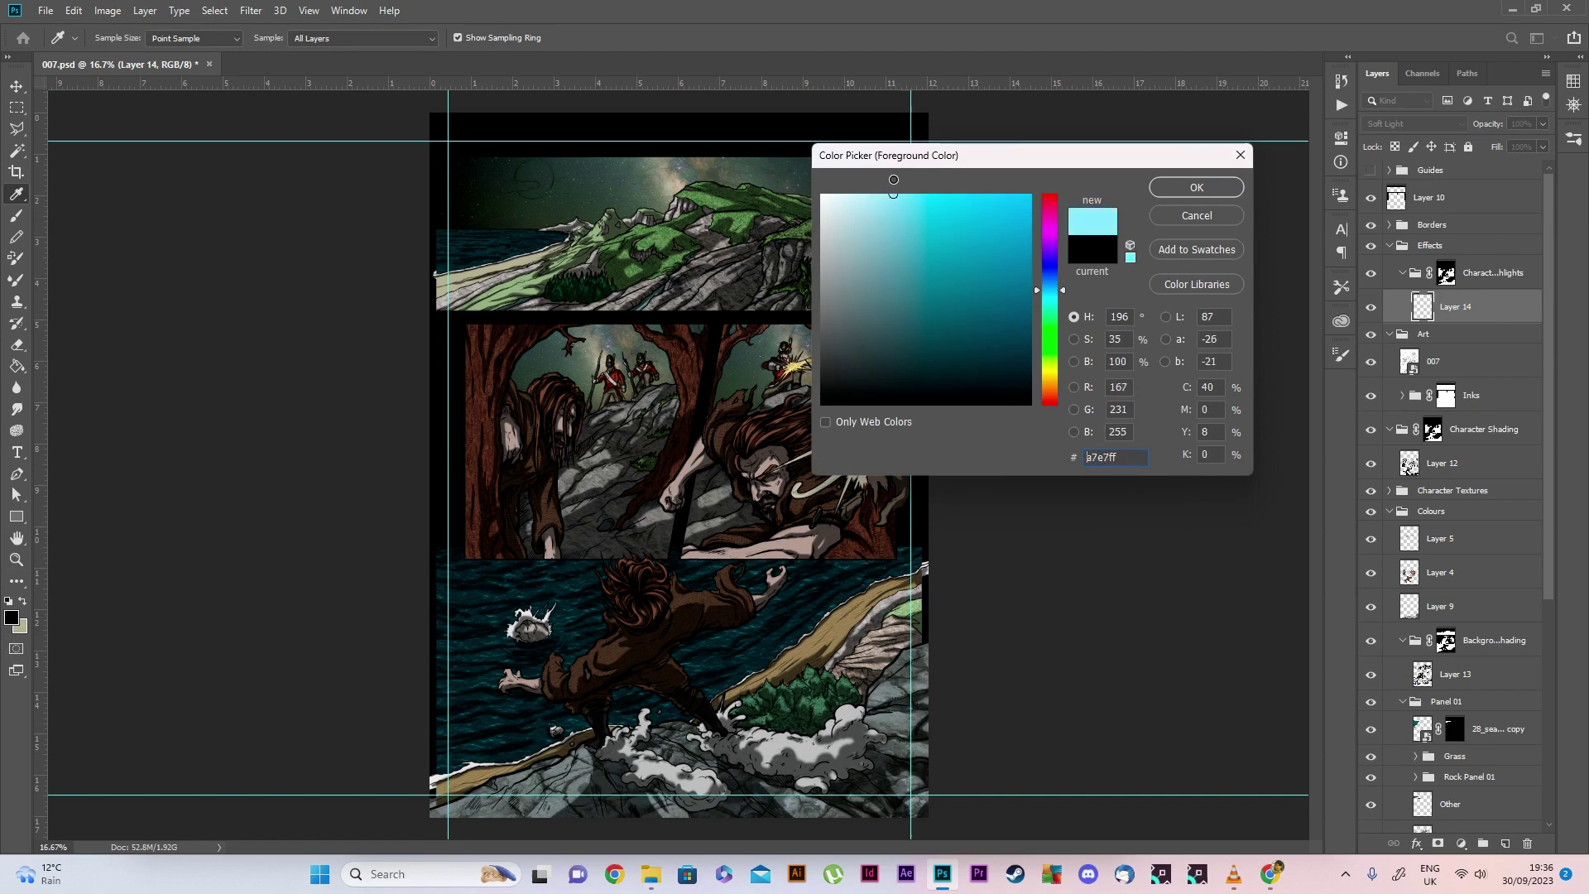
click(1158, 185)
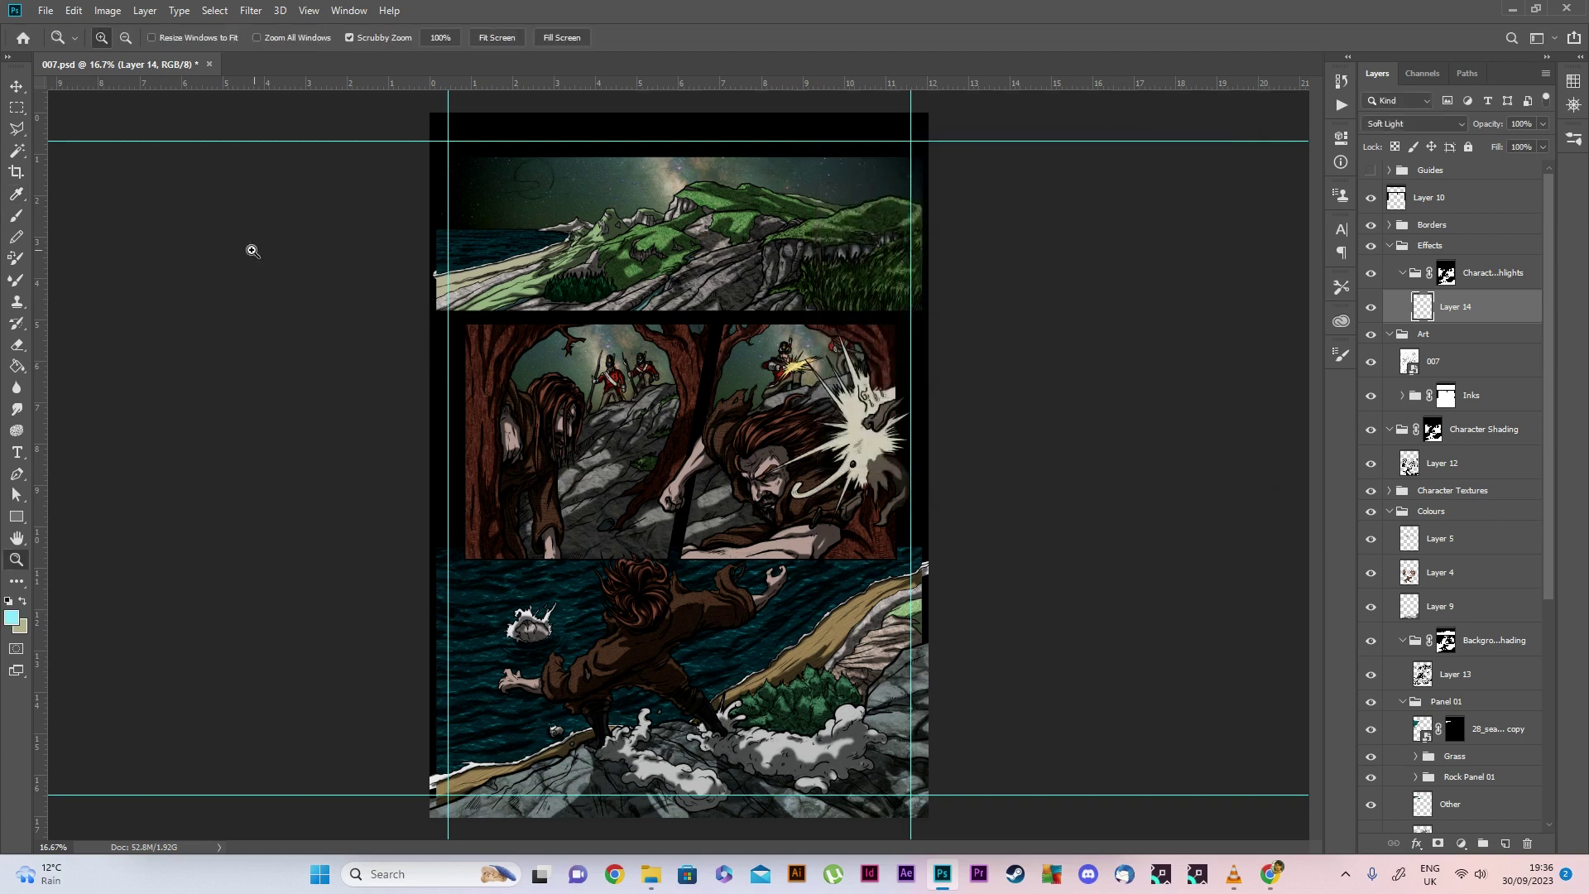
Choose the Soft Round brush at 0% hardness and set its size to 143 px
key(b)
click(110, 43)
click(107, 122)
drag(148, 89, 150, 90)
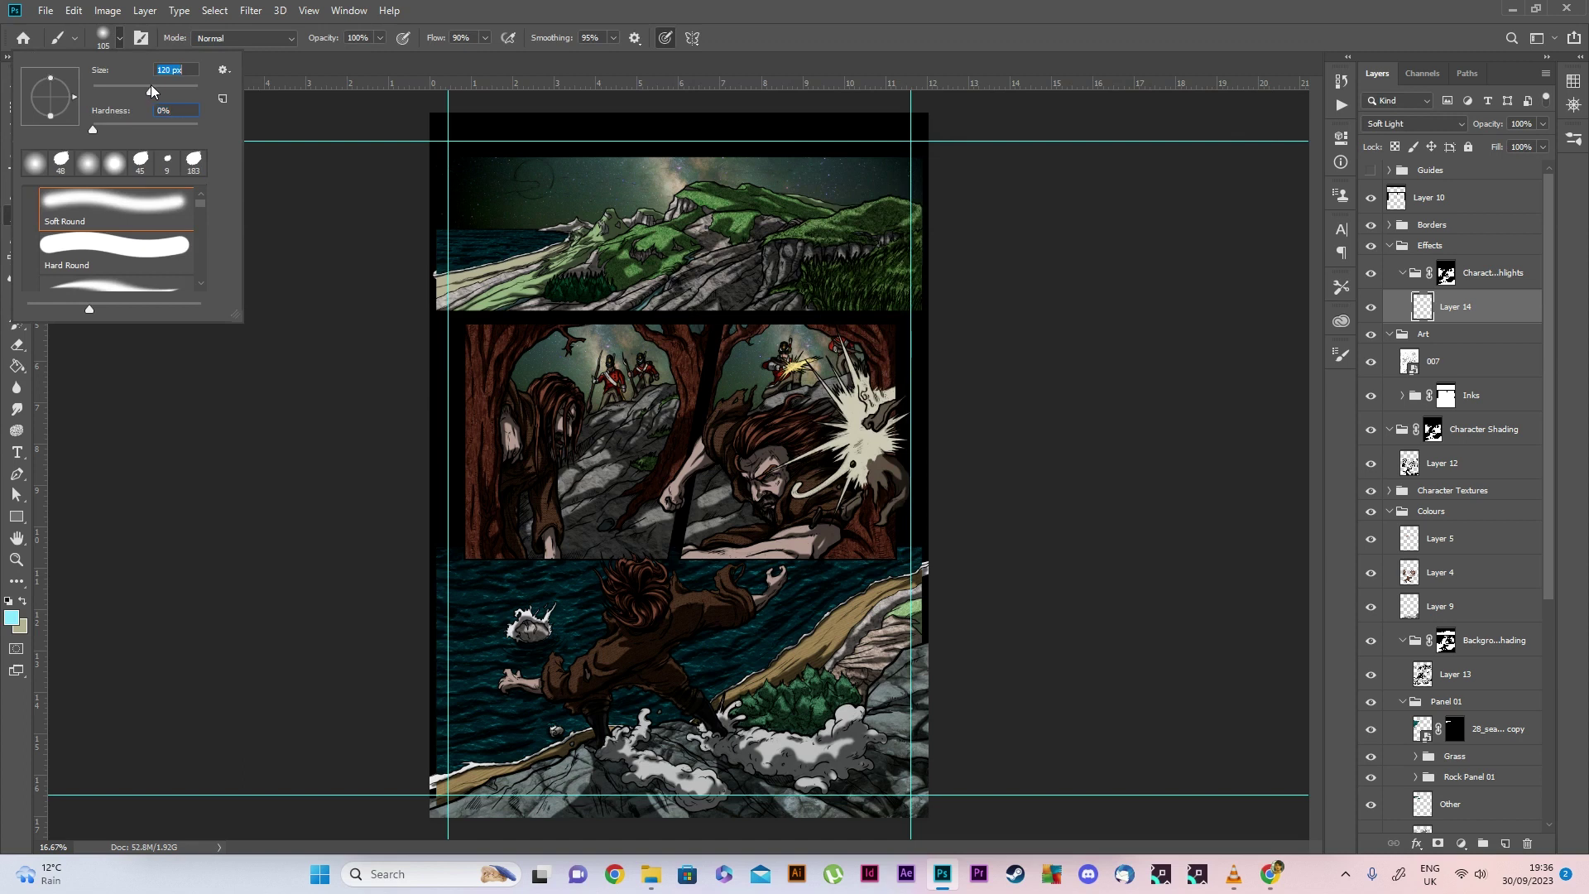
click(942, 11)
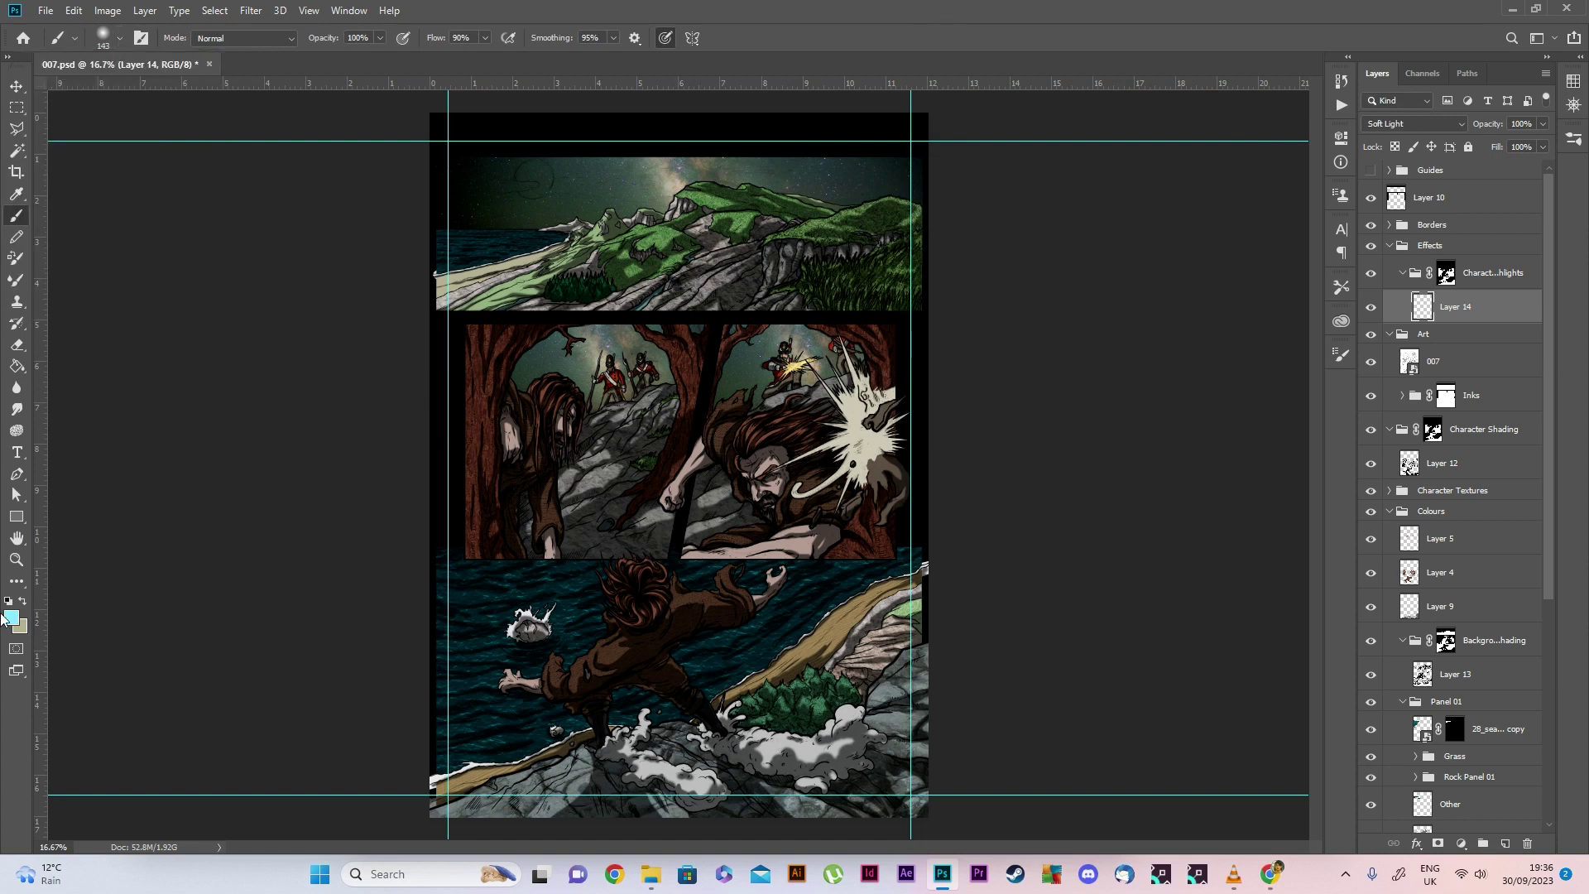
Paint highlights over the long-haired figure's hair, face, hands and sleeve and the tree trunk behind him in the first middle panel
click(17, 559)
click(634, 422)
click(561, 444)
click(461, 441)
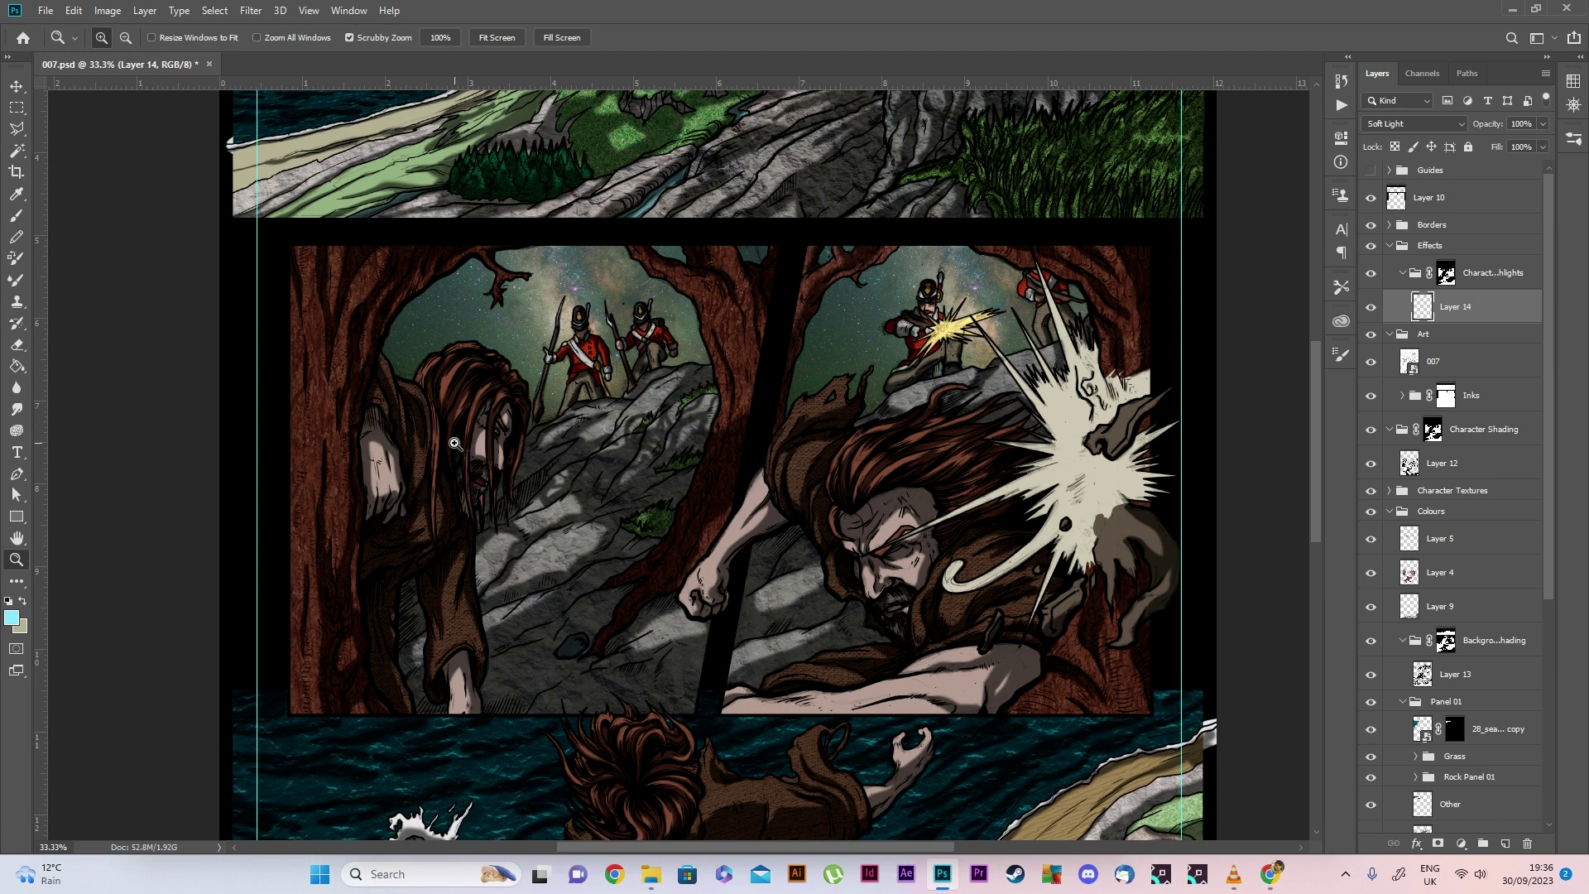
click(16, 217)
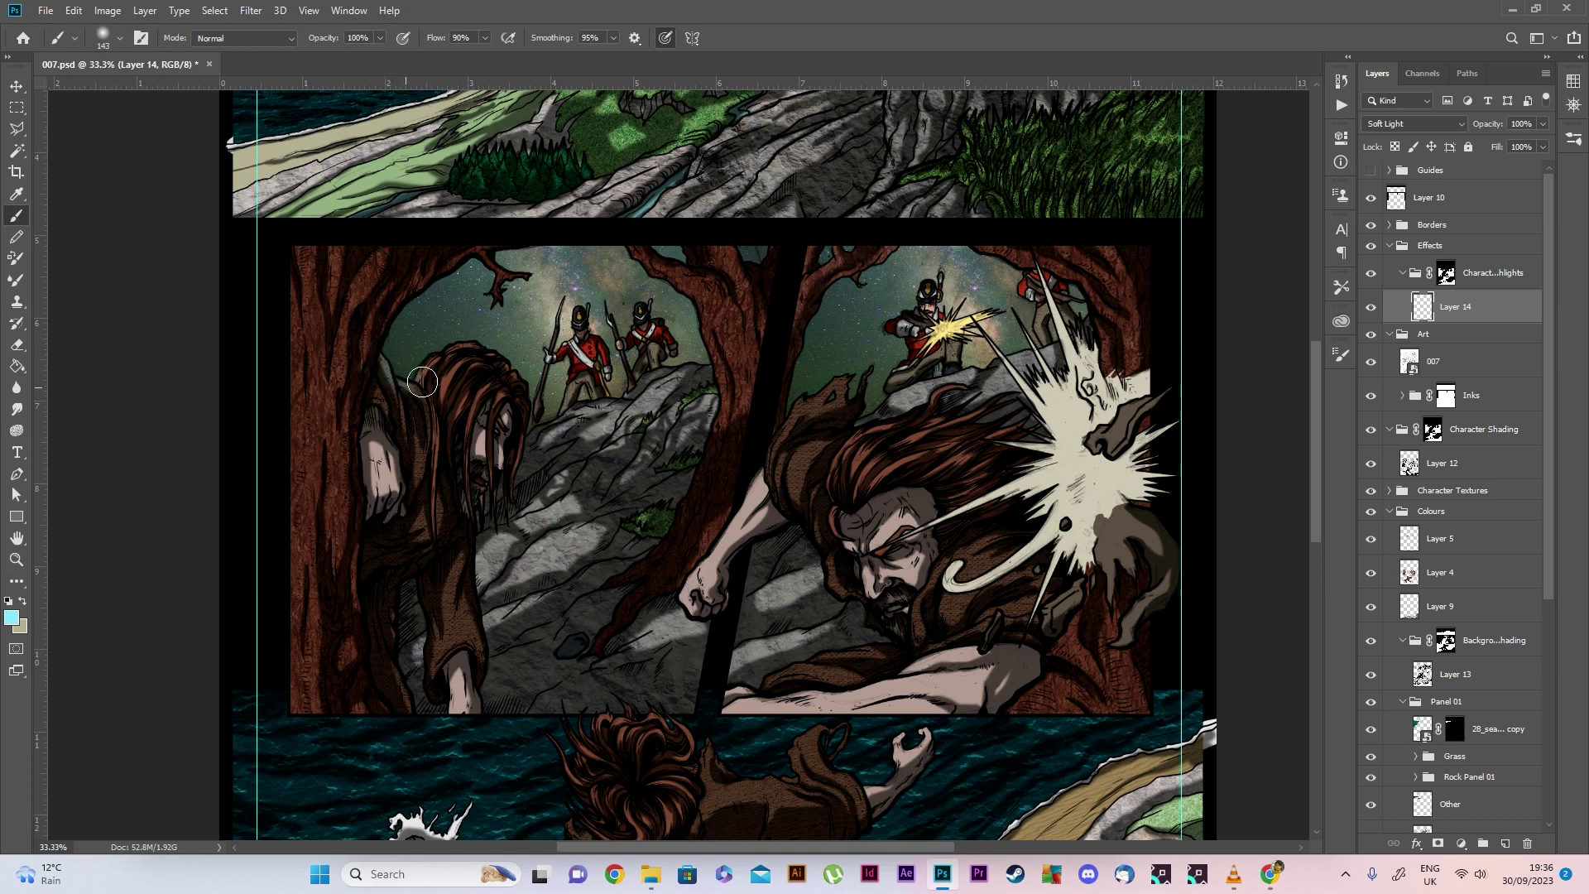
mouse_move(455, 338)
mouse_down()
mouse_move(438, 349)
mouse_move(480, 336)
mouse_move(520, 356)
mouse_up()
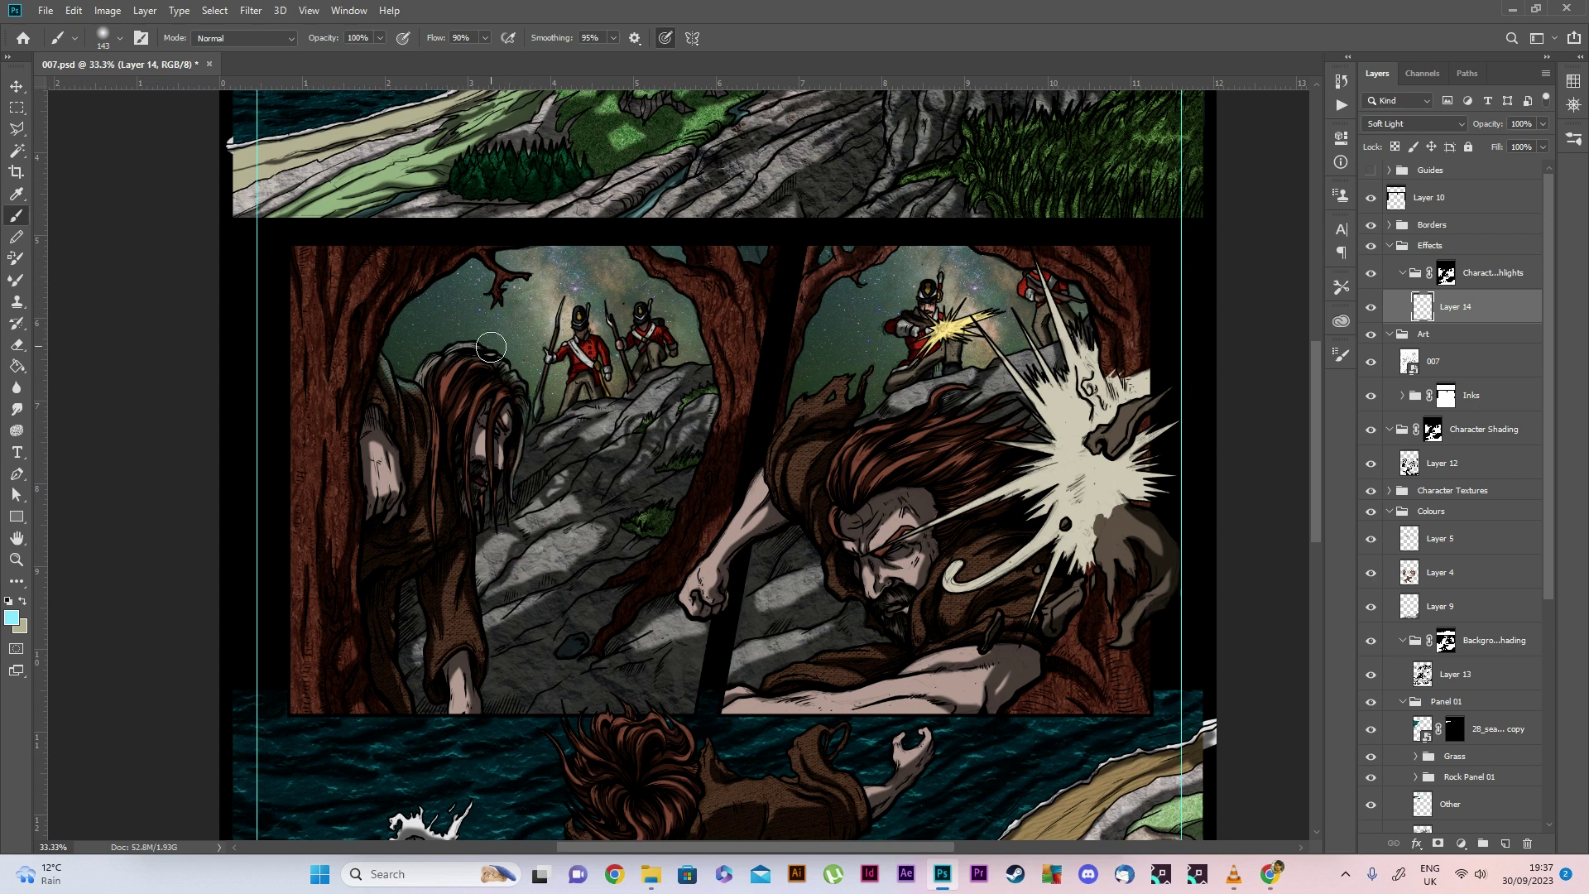
drag(476, 431, 484, 451)
drag(387, 447, 381, 513)
drag(468, 667, 463, 707)
drag(464, 580, 434, 691)
mouse_move(308, 297)
mouse_down()
mouse_move(347, 257)
mouse_move(303, 394)
mouse_move(284, 634)
mouse_up()
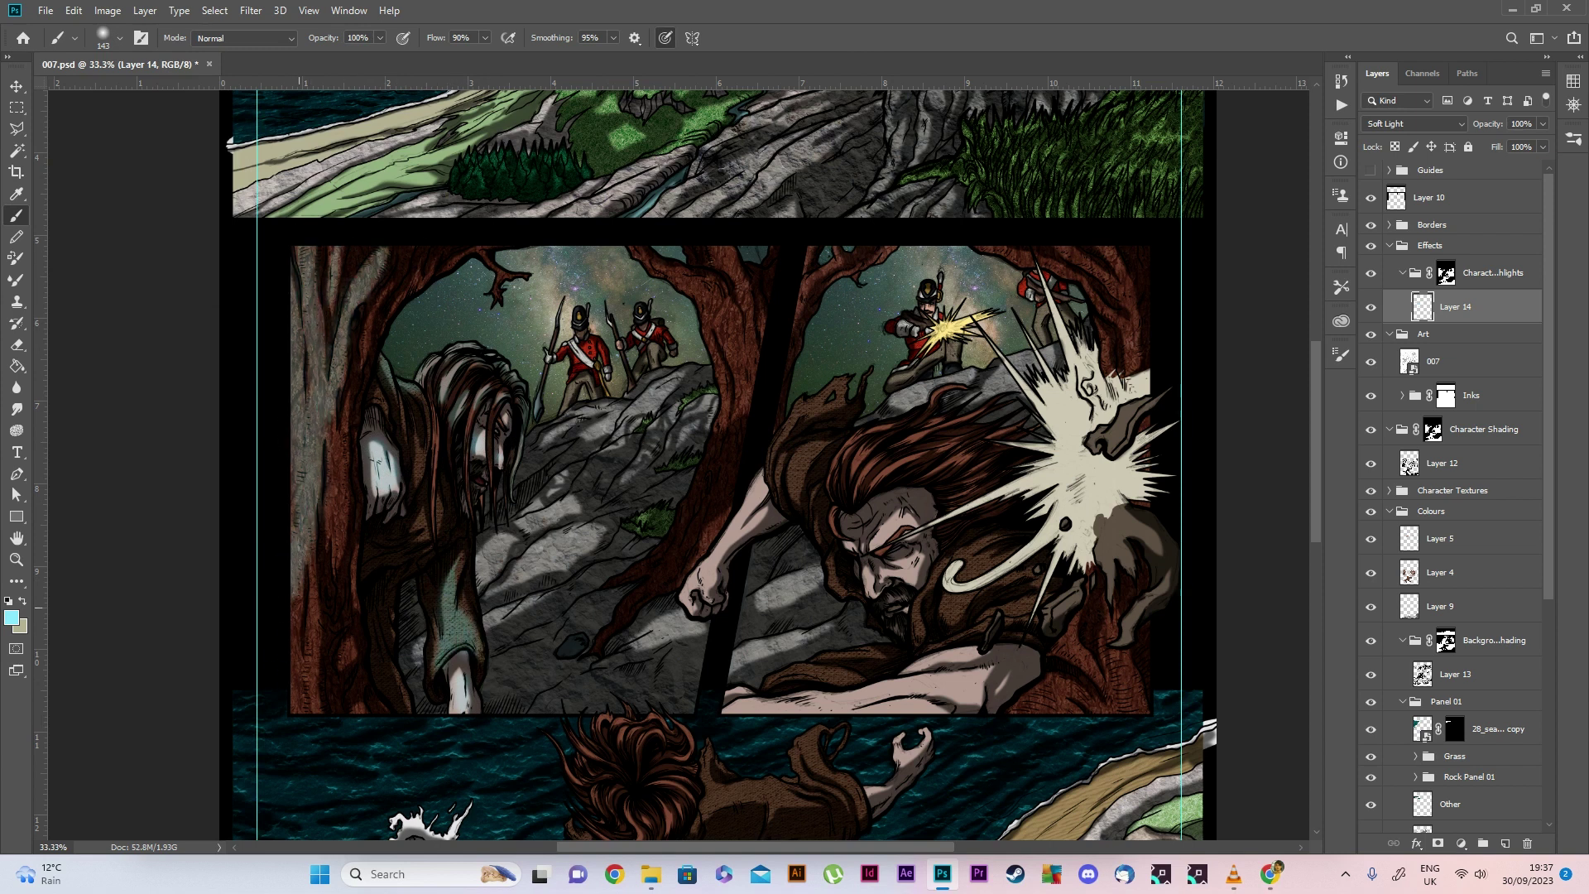
Set Layer 14's blend mode to Normal and apply a Color Overlay in bright cyan #0dc9ff
click(1413, 124)
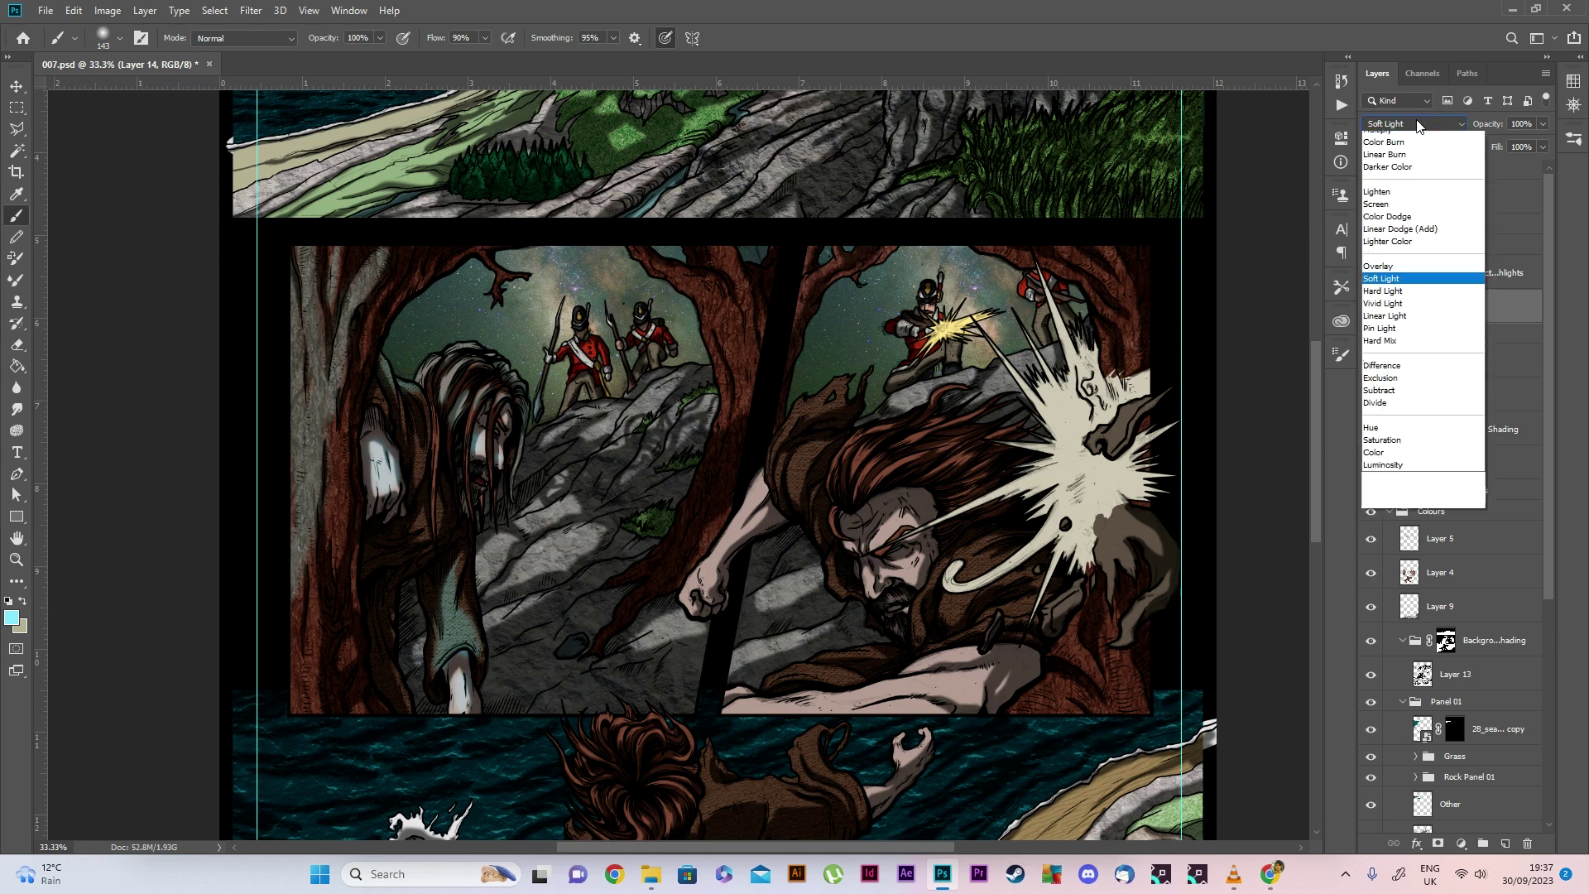
click(1413, 139)
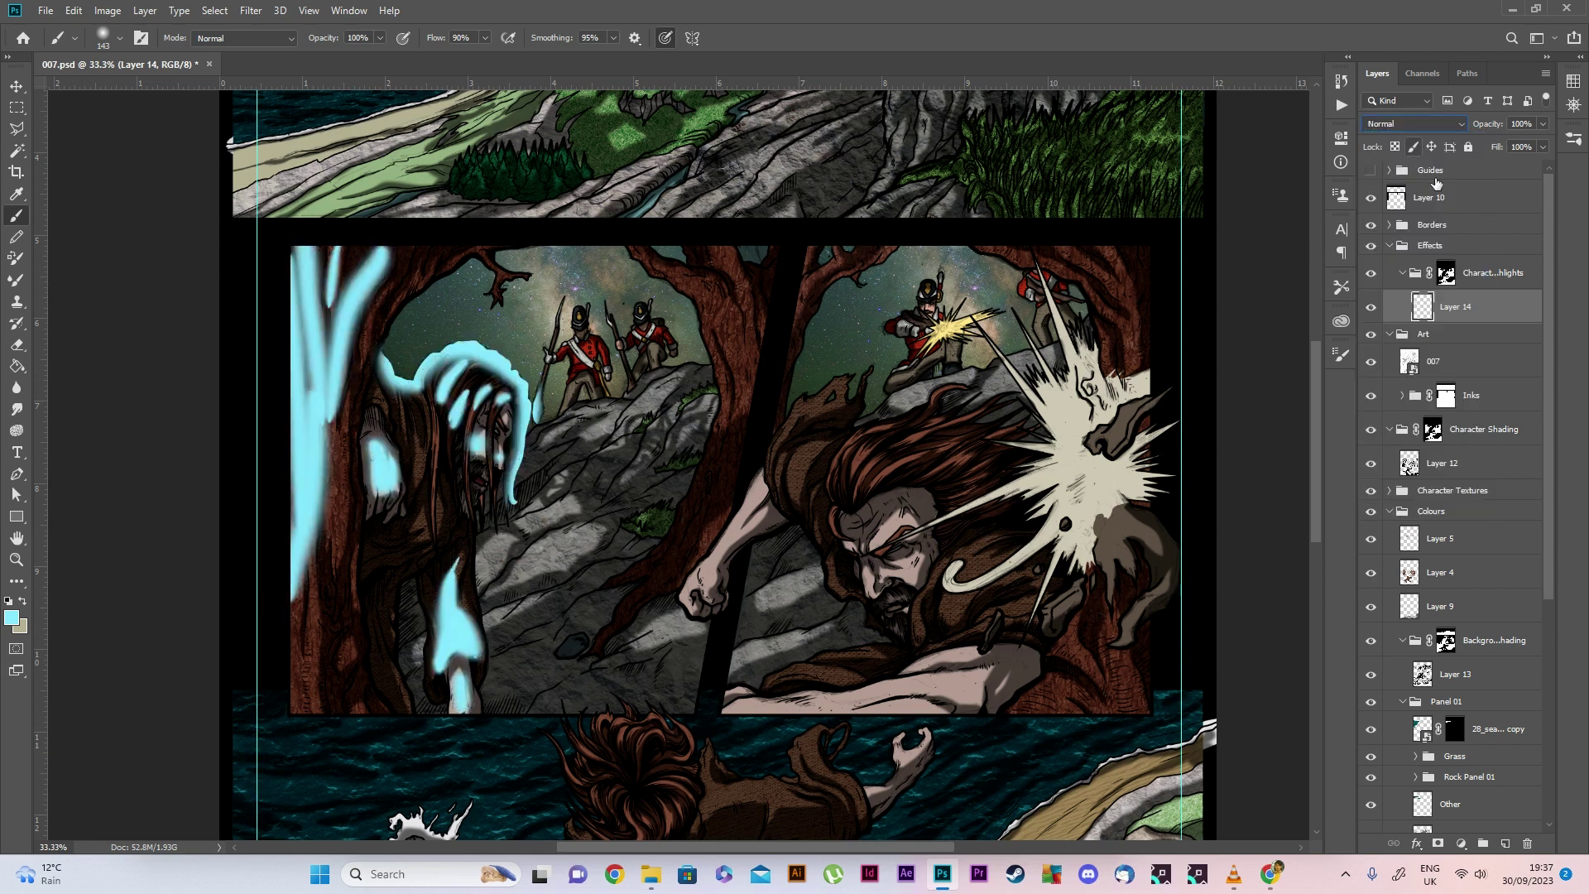
double_click(1497, 312)
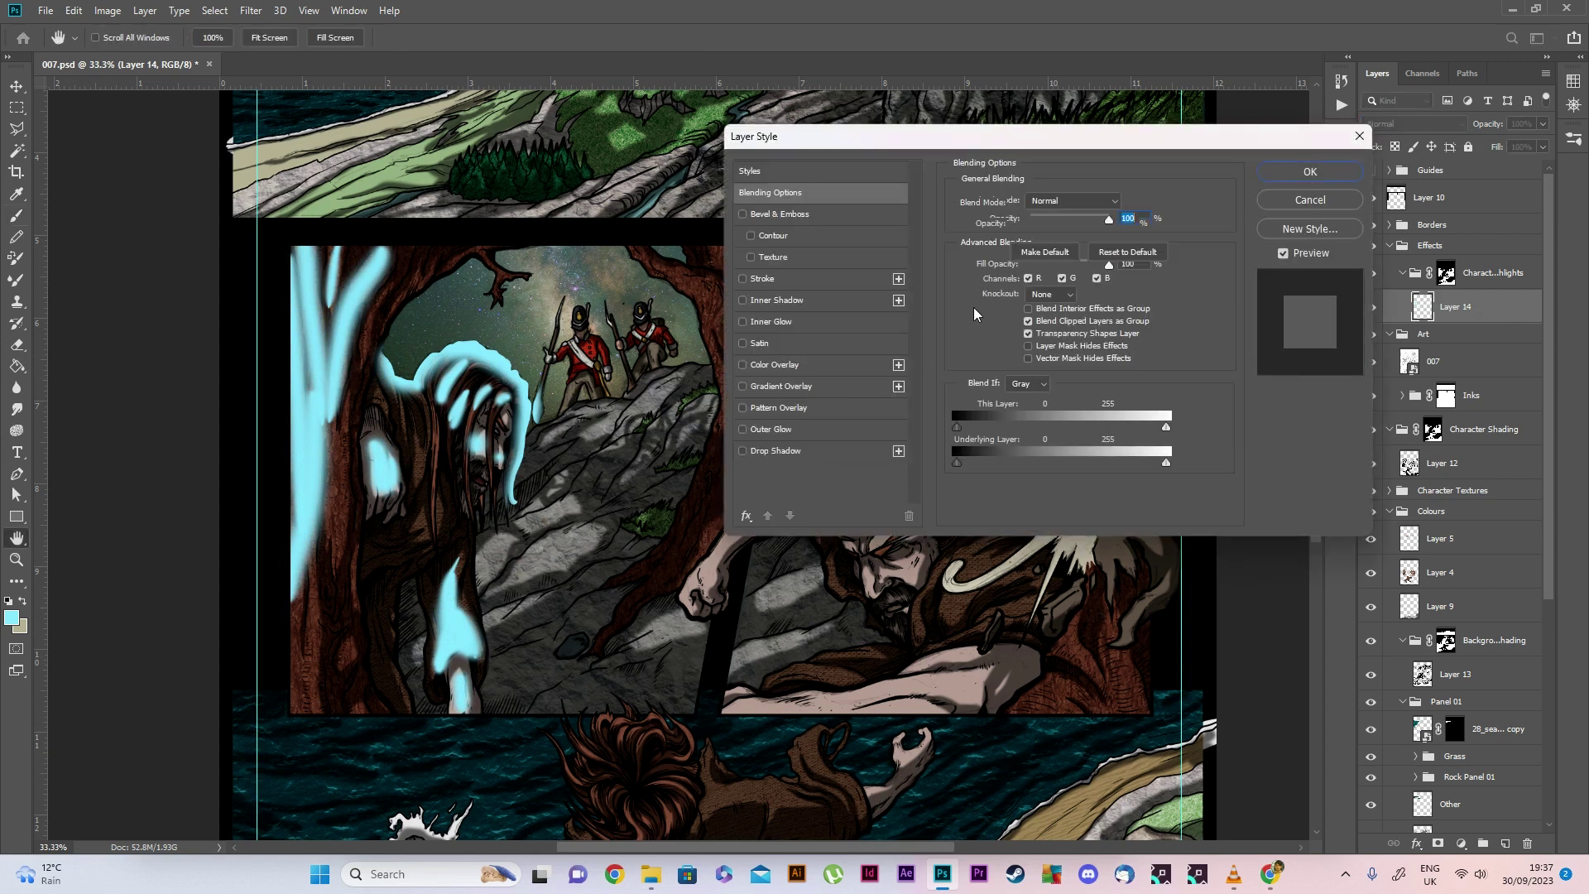
click(777, 365)
click(1124, 200)
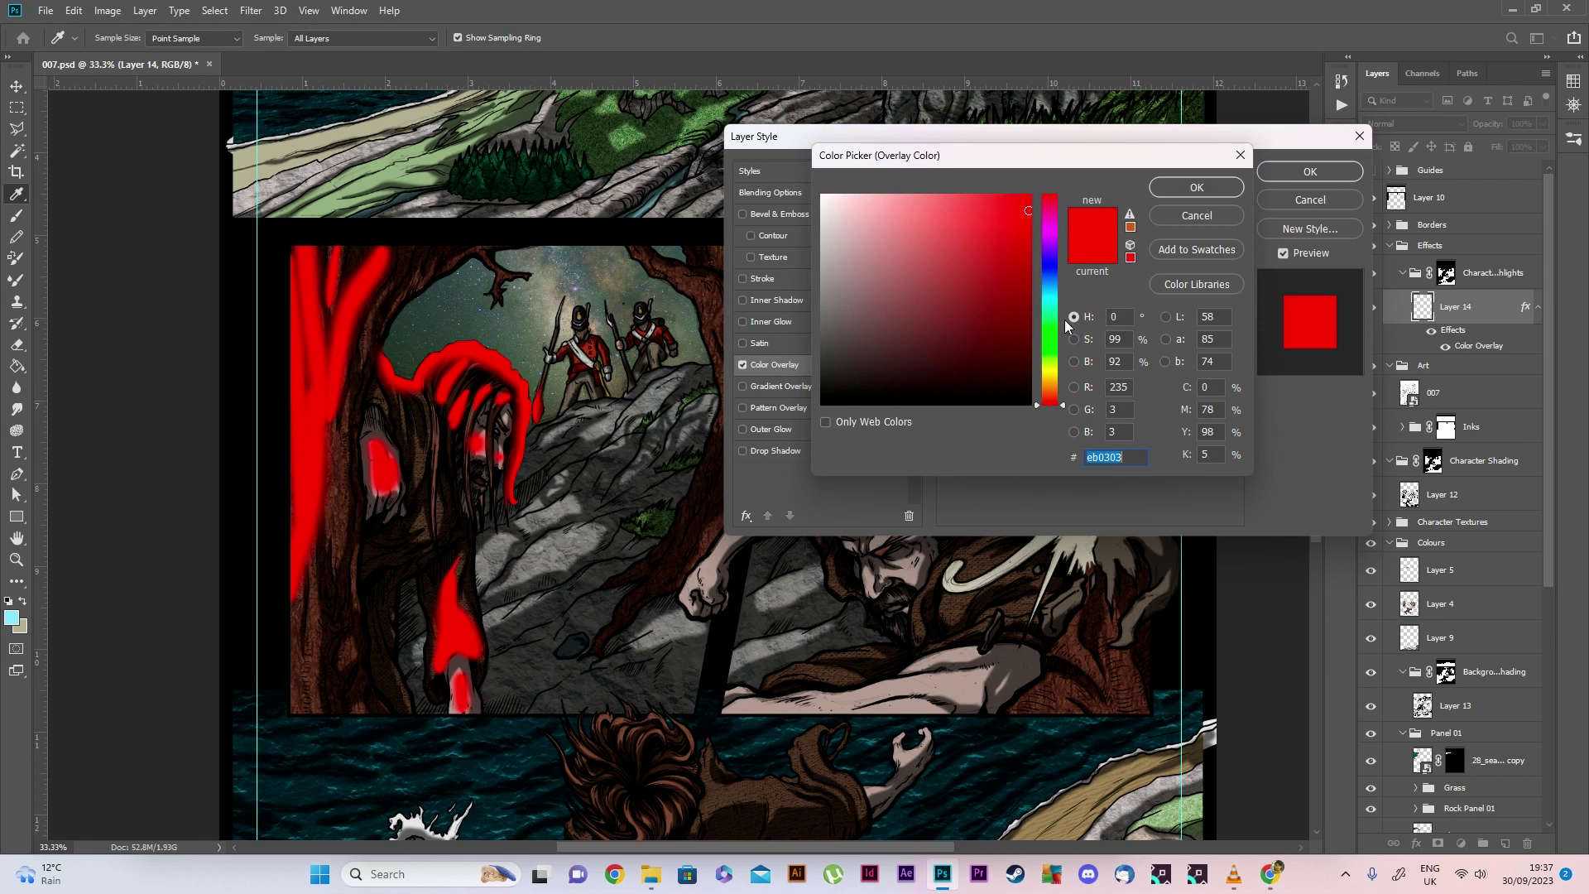
click(1054, 291)
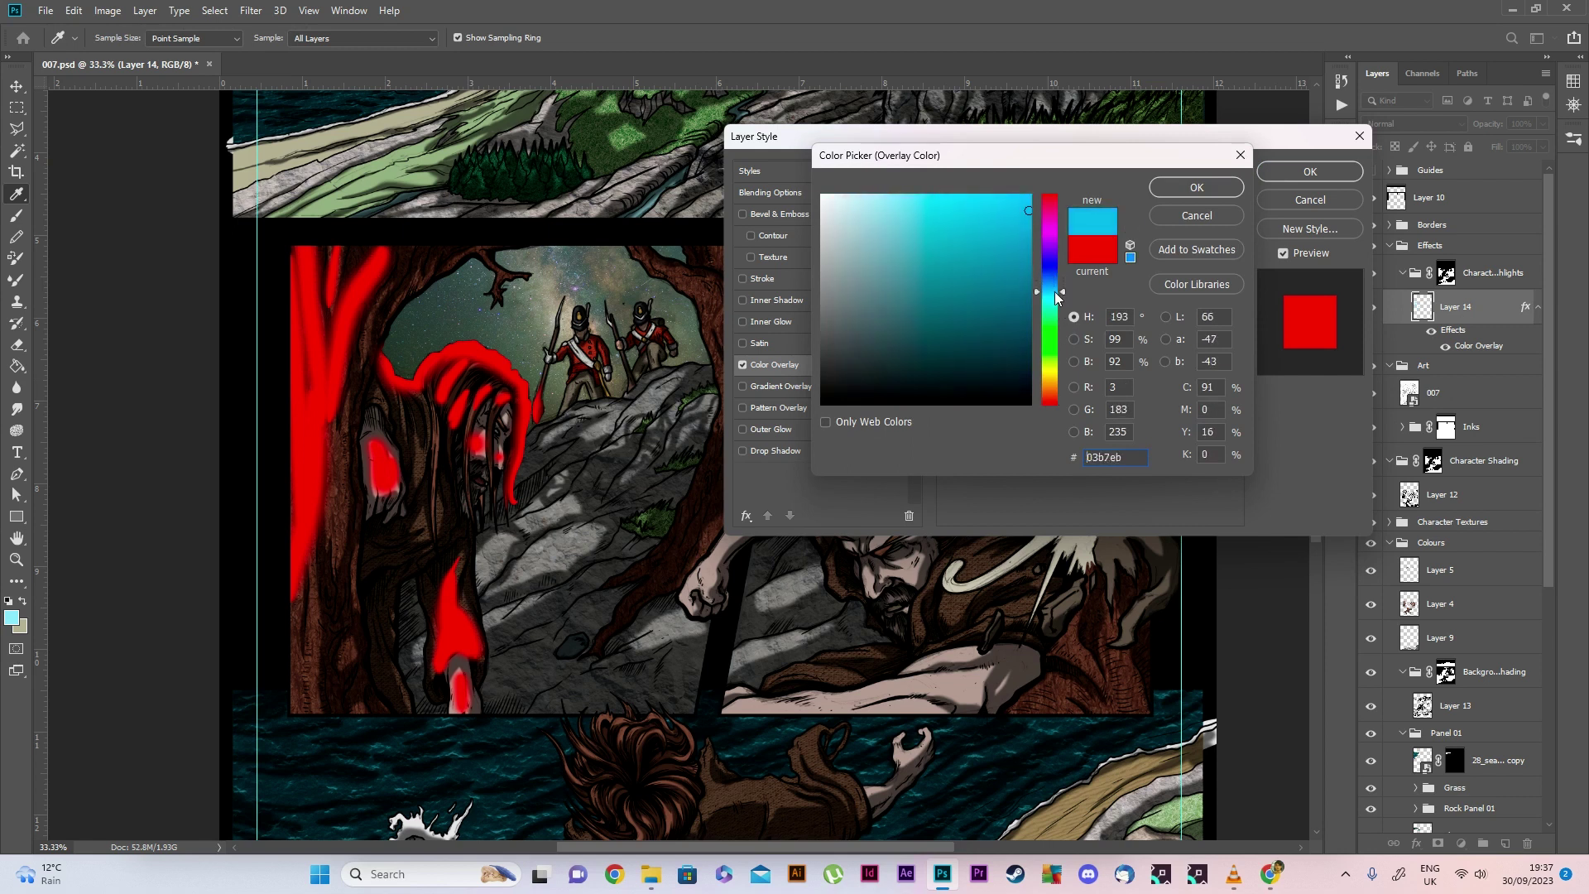
click(1014, 209)
drag(1008, 197, 1012, 195)
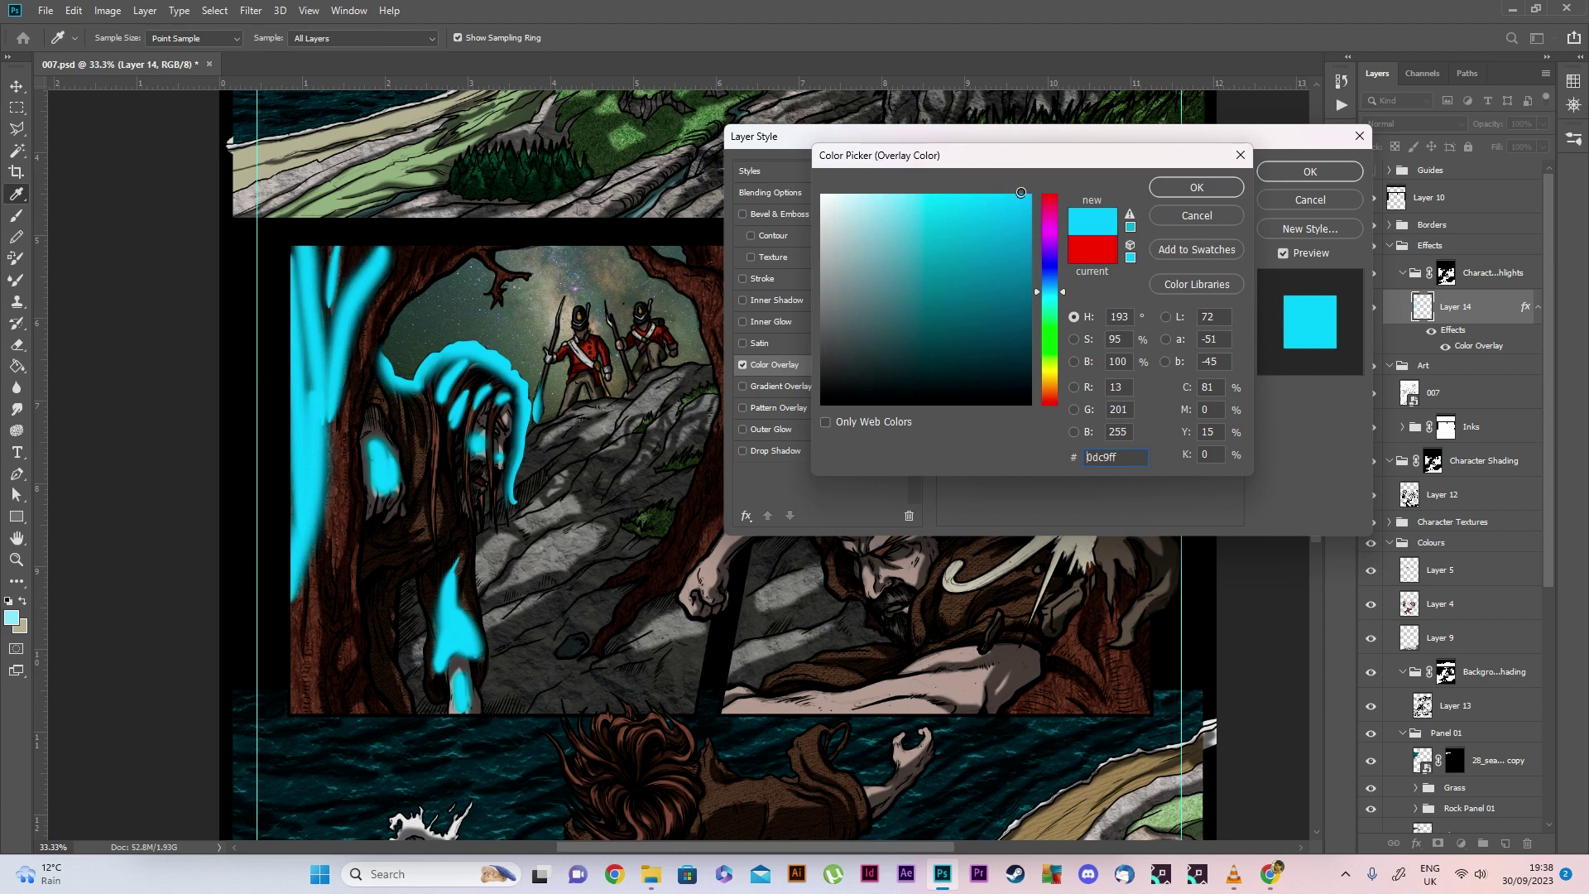
click(1197, 187)
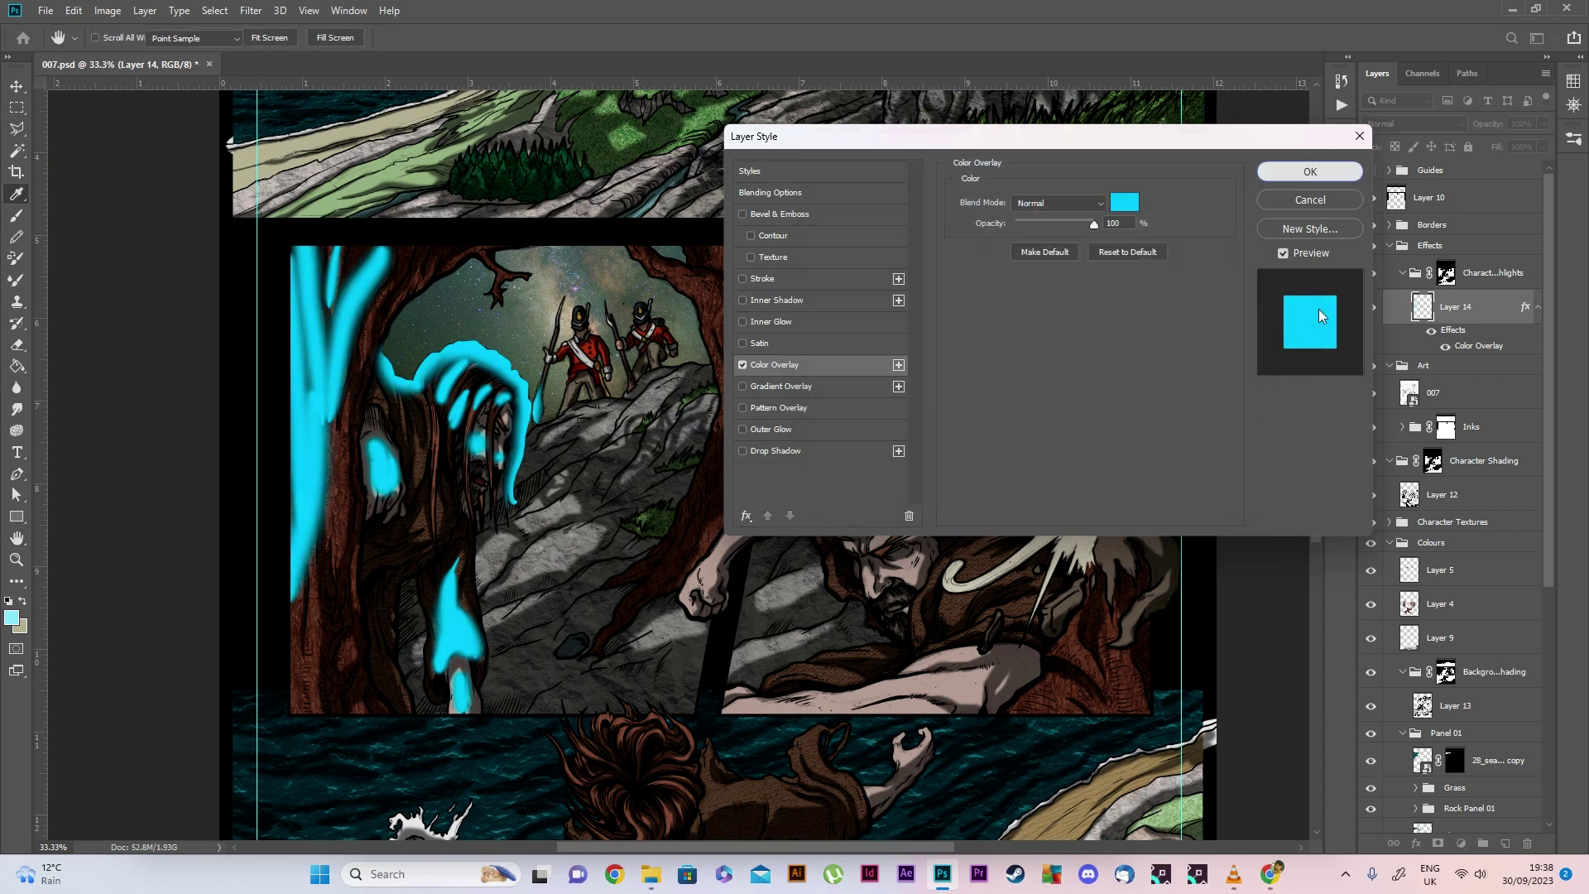
click(1309, 171)
Sample the bright cyan of the painted highlights as the foreground colour, #10c4f8
key(b)
right_click(1461, 308)
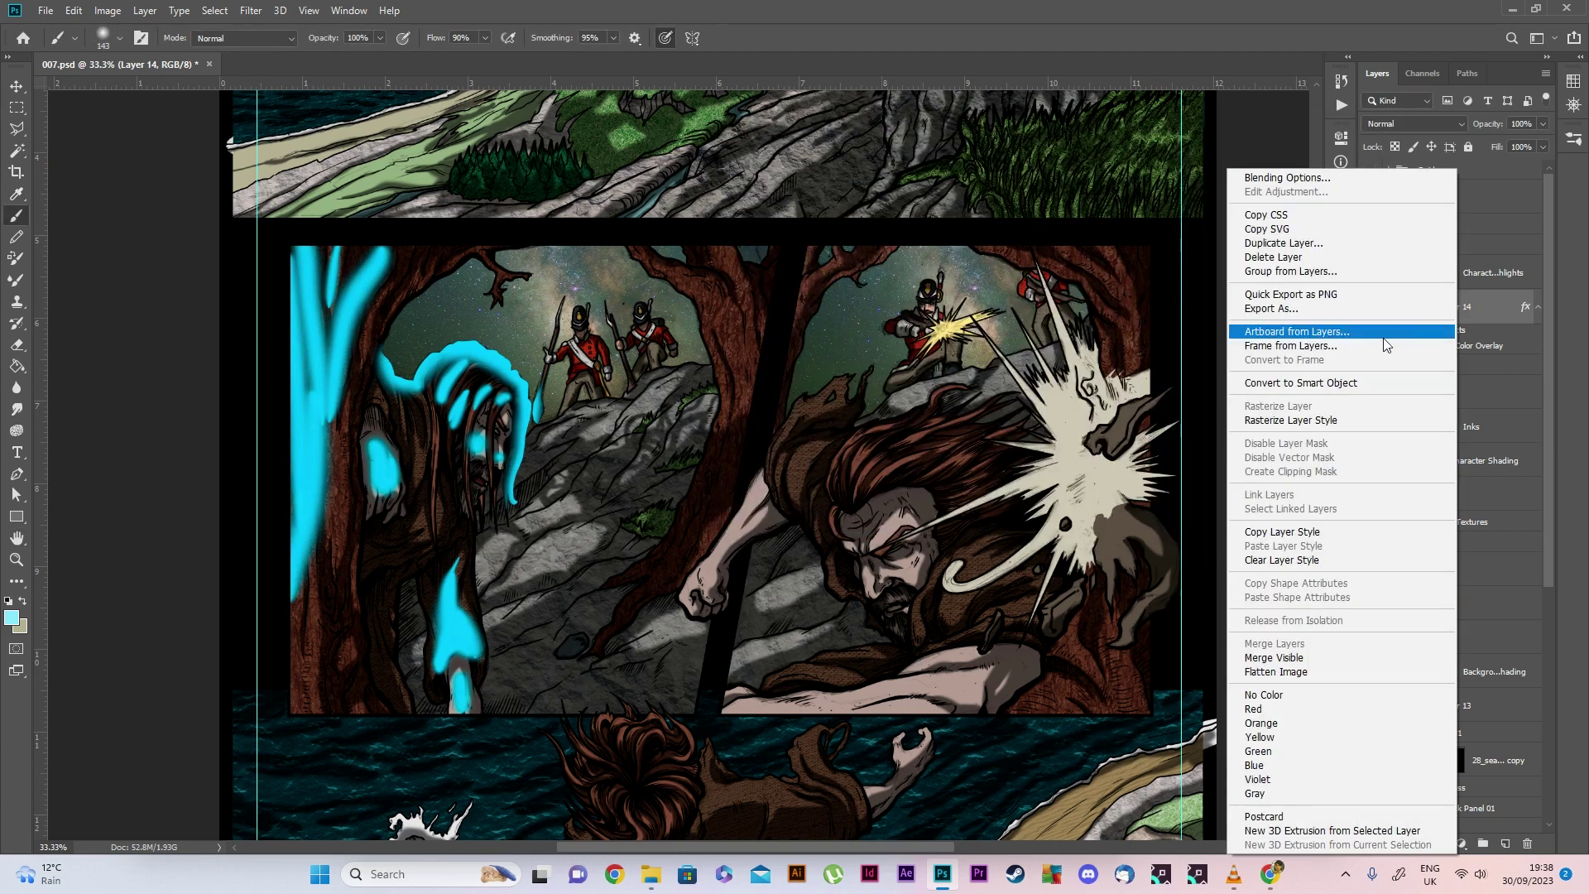
click(1493, 318)
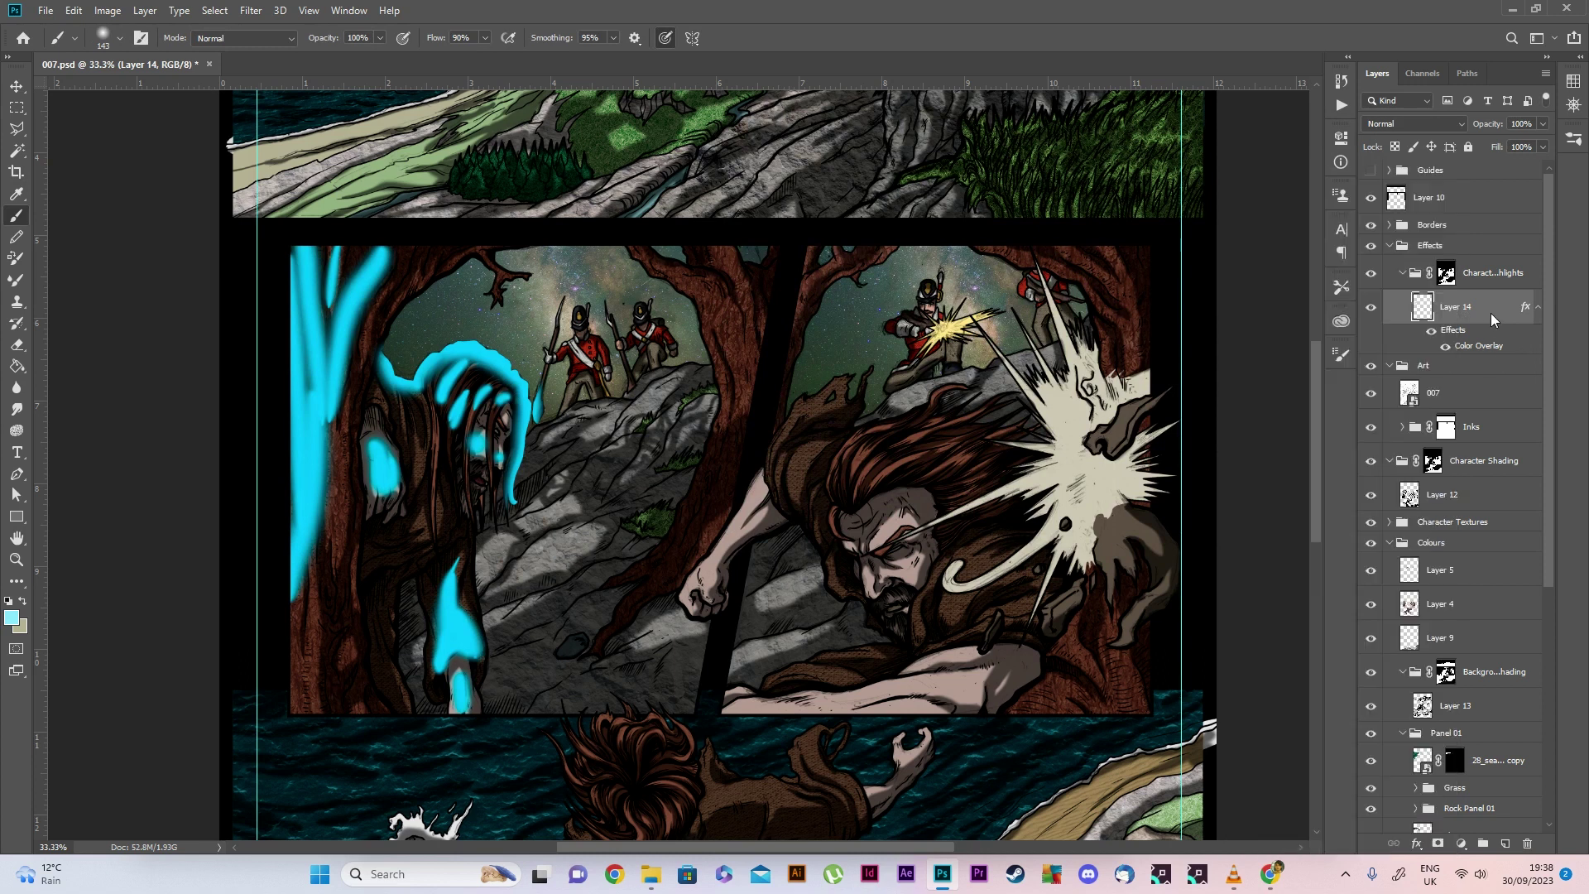
click(20, 623)
click(309, 457)
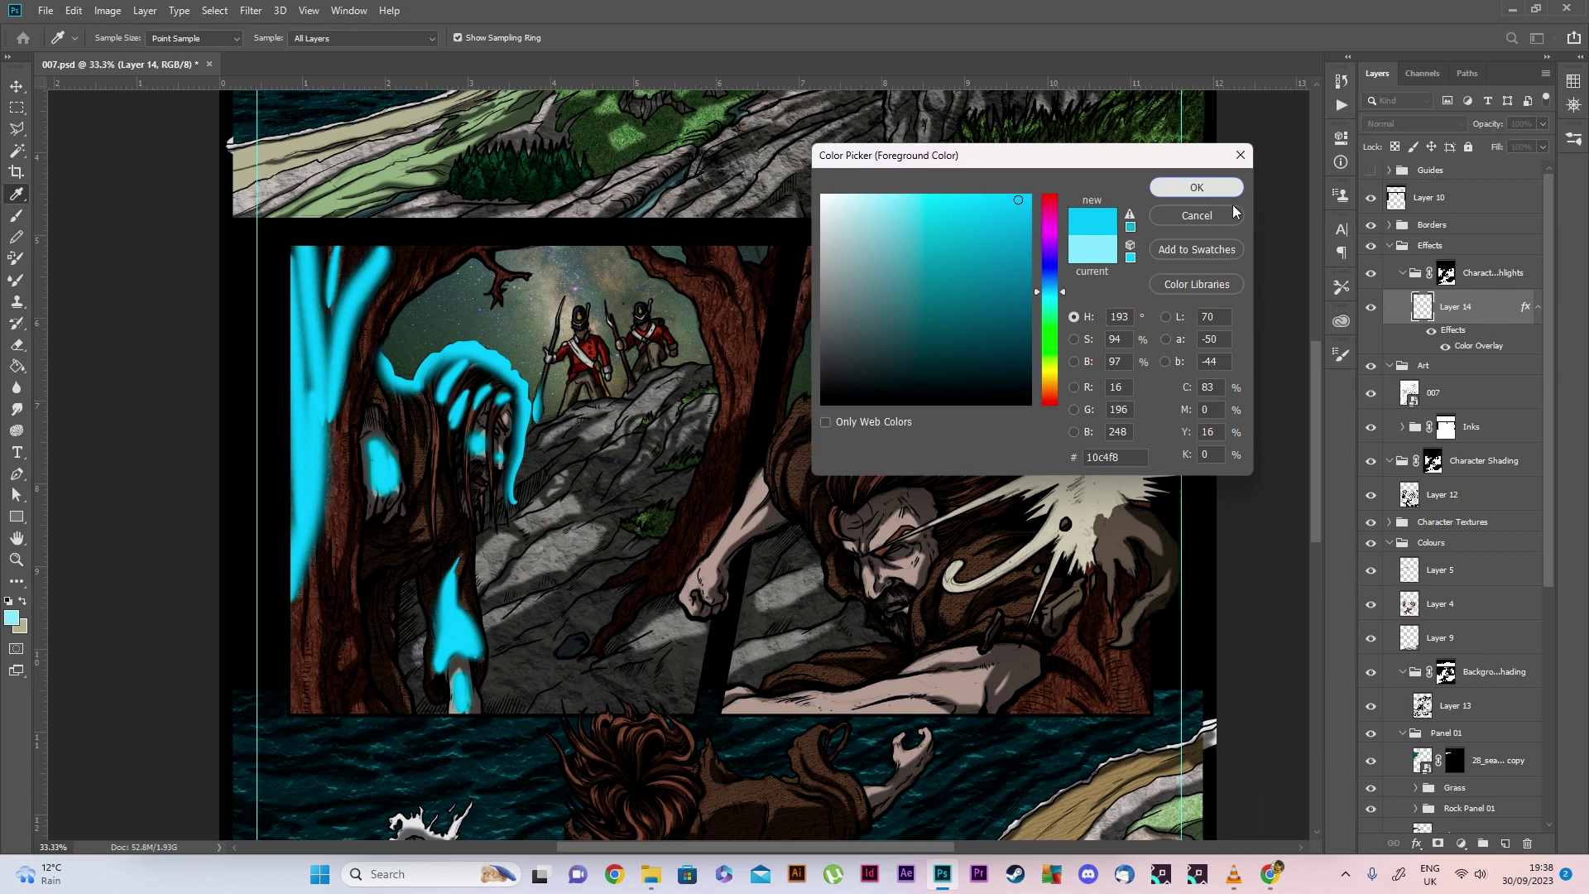
click(1196, 187)
Rasterize Layer 14's layer style and set the layer's blend mode back to Soft Light
right_click(1482, 318)
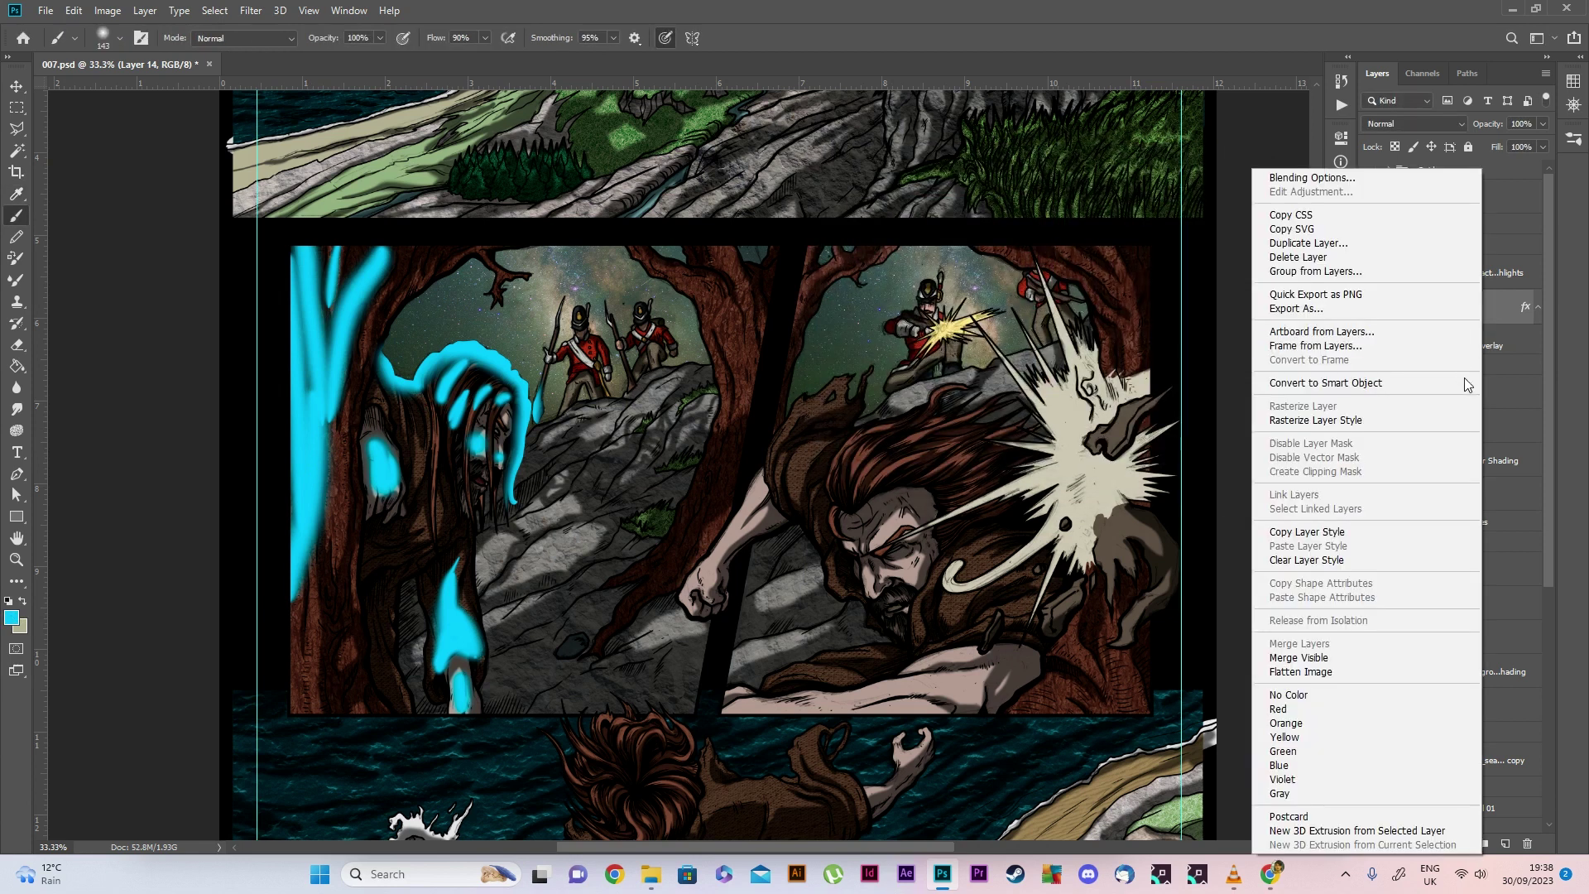
click(1393, 420)
click(1402, 124)
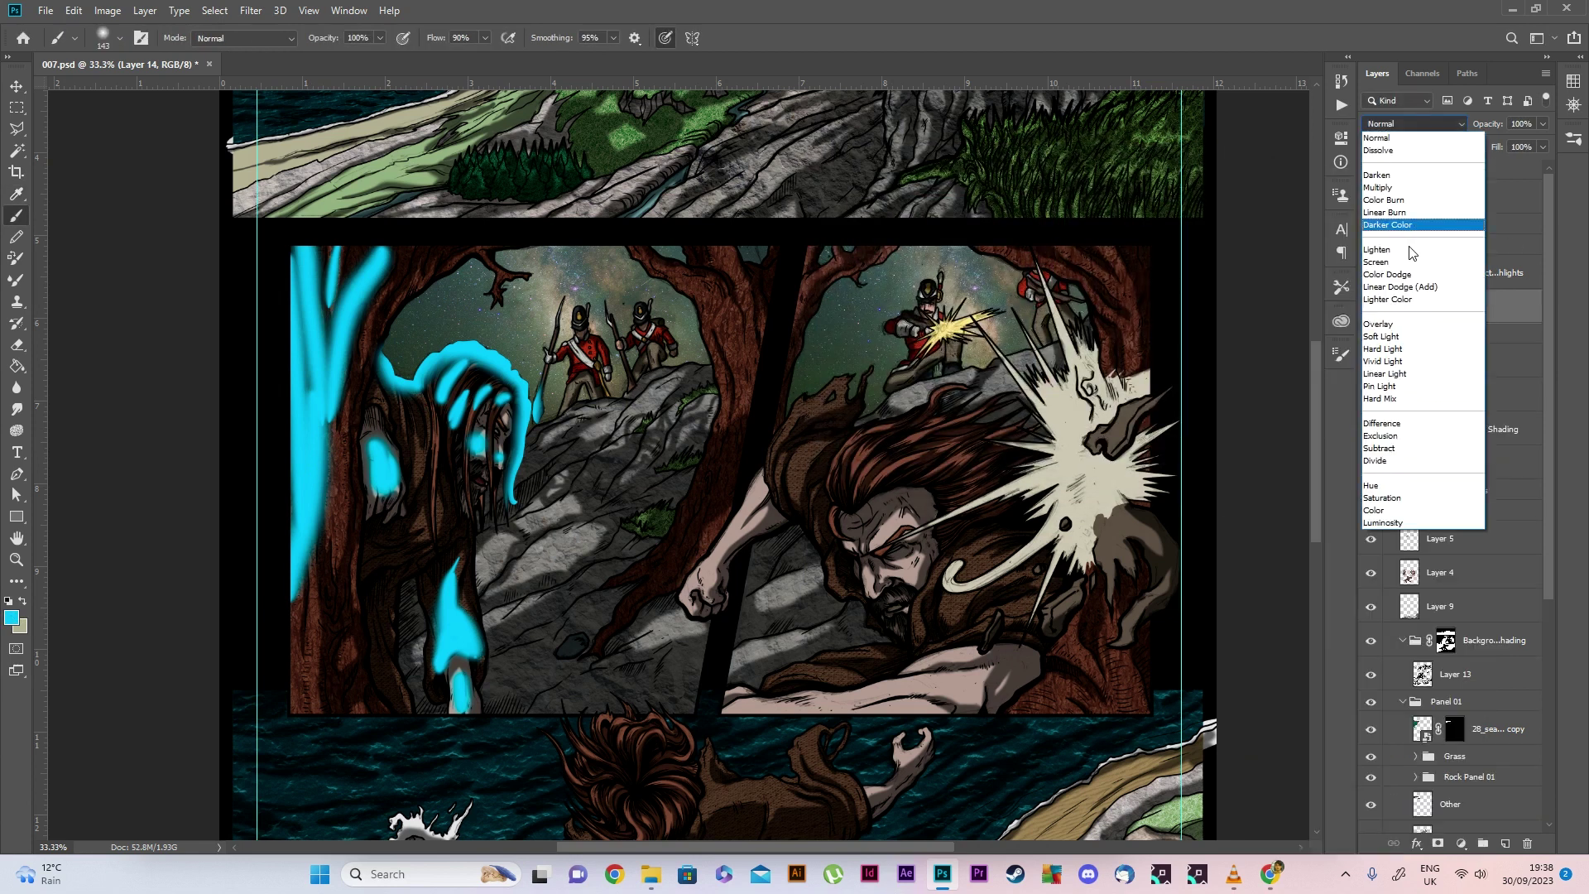
click(1406, 311)
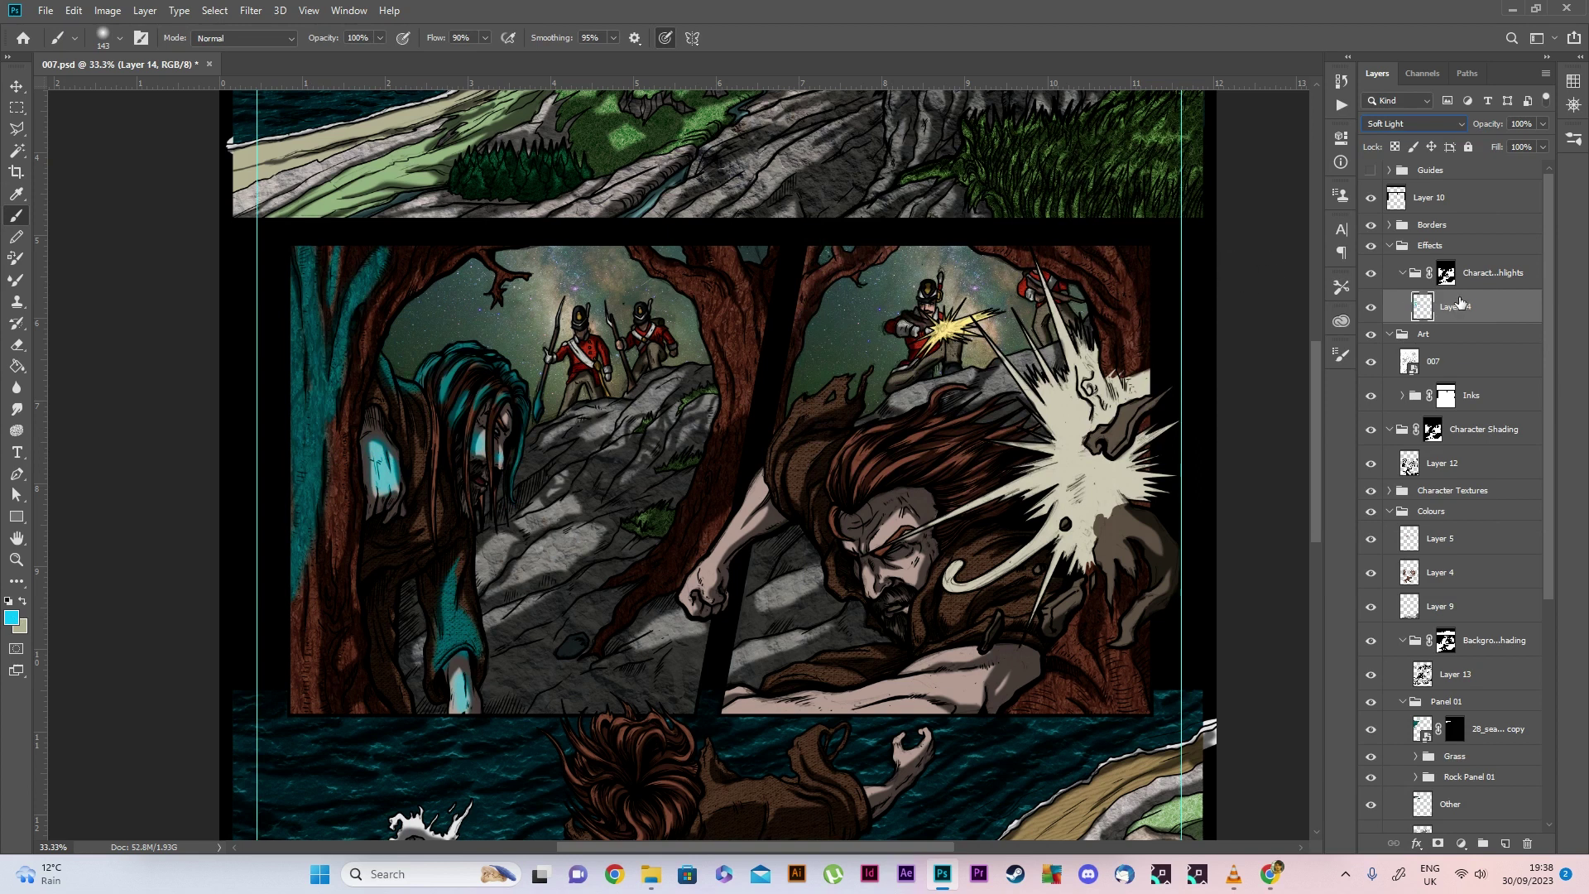
Reduce the brush to 58 px and paint cyan highlights on the tree, its branches and the two soldiers in the first middle panel
mouse_move(298, 604)
mouse_down()
mouse_move(298, 720)
mouse_move(335, 529)
mouse_move(344, 554)
mouse_up()
click(120, 39)
drag(121, 89, 91, 88)
key(ctrl+plus)
key(ctrl+plus)
drag(339, 282, 298, 480)
drag(368, 335, 405, 381)
drag(220, 248, 66, 230)
mouse_move(383, 302)
mouse_down()
mouse_move(404, 364)
mouse_move(404, 423)
mouse_up()
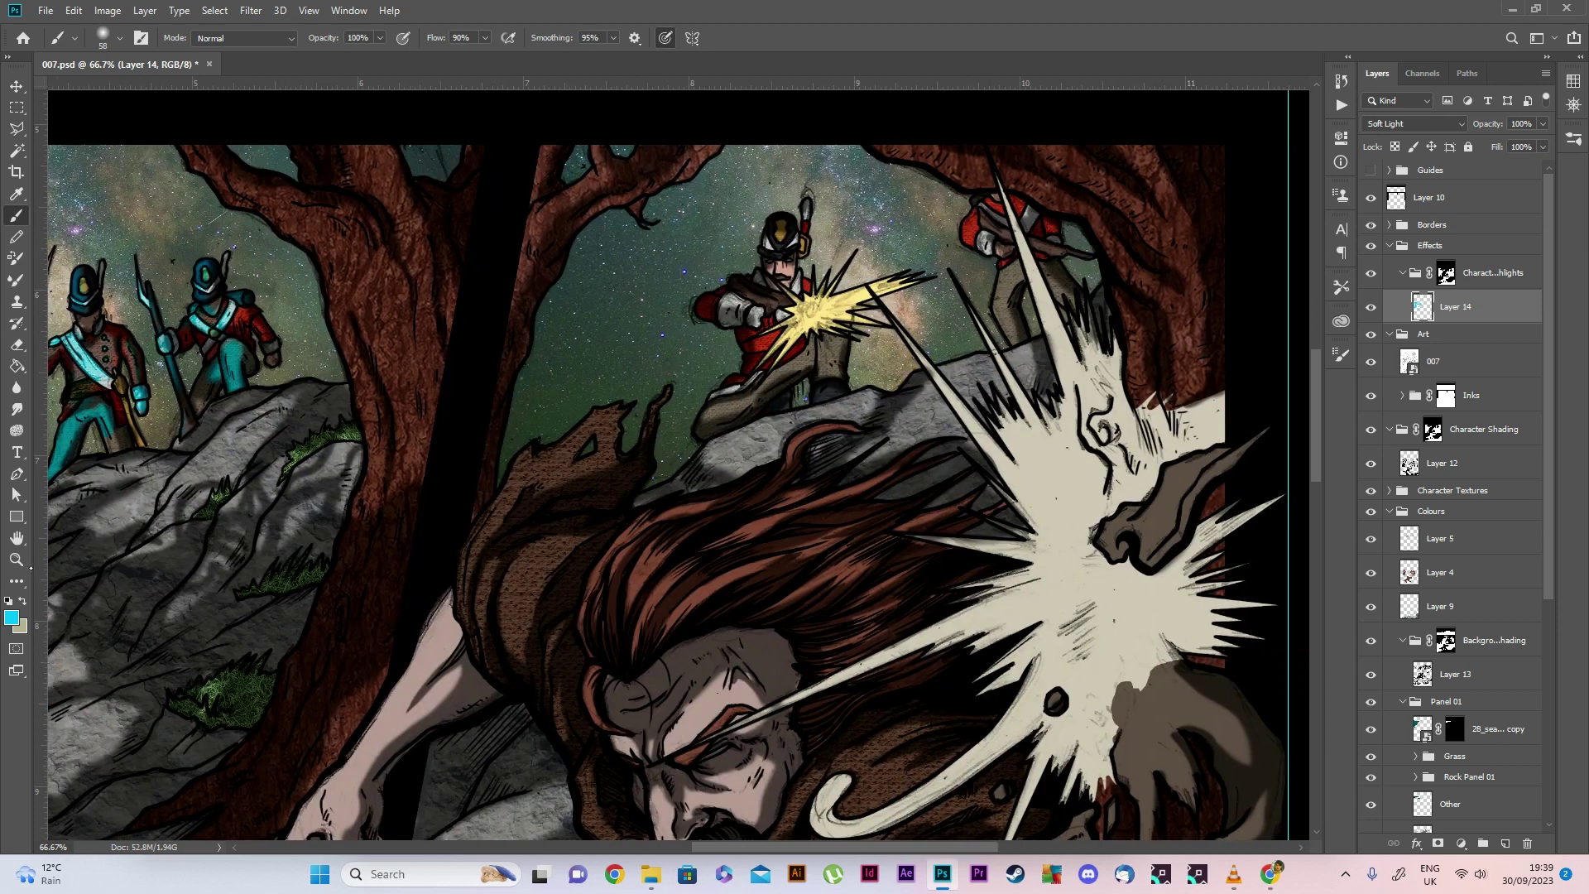
drag(712, 847, 784, 847)
click(16, 559)
alt+click(447, 665)
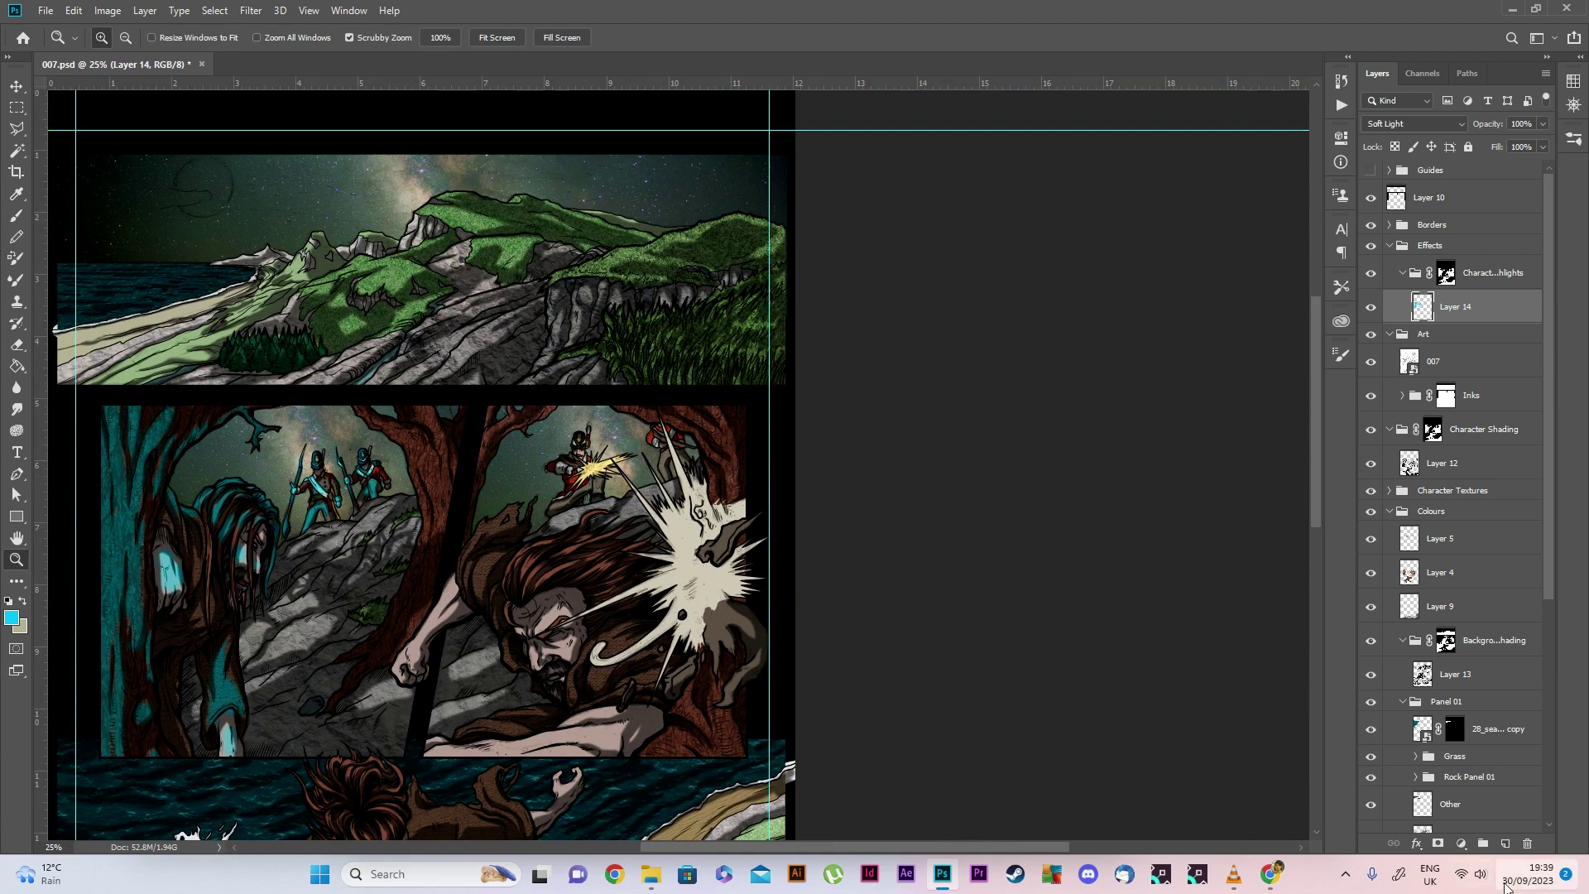
Add a new layer above Layer 14 in the character highlights group and set its blend mode to Soft Light
click(1504, 843)
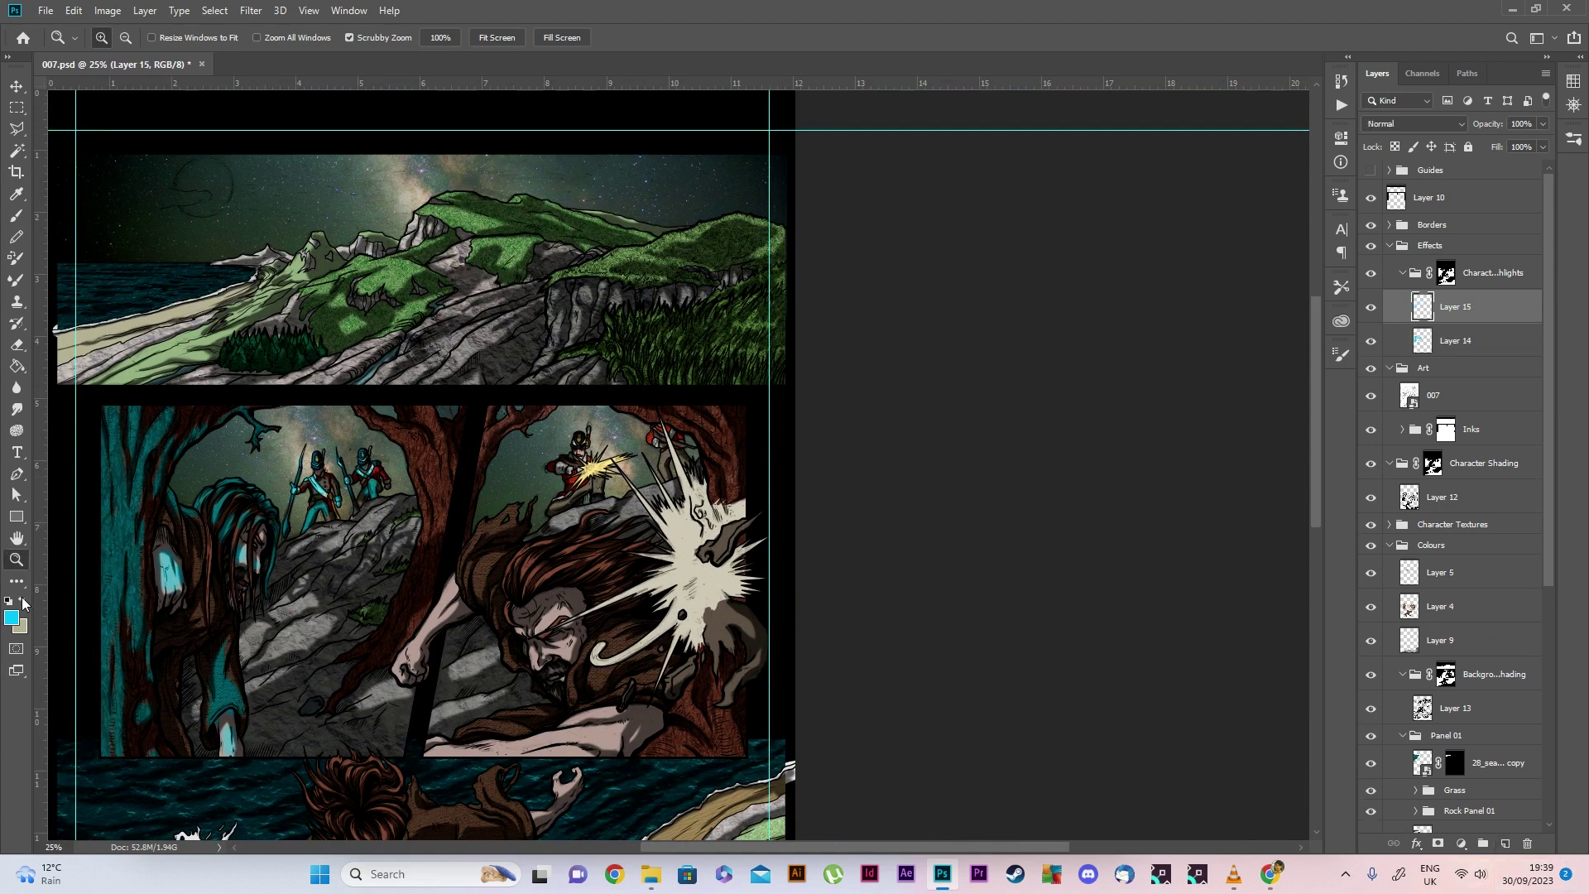
click(1413, 124)
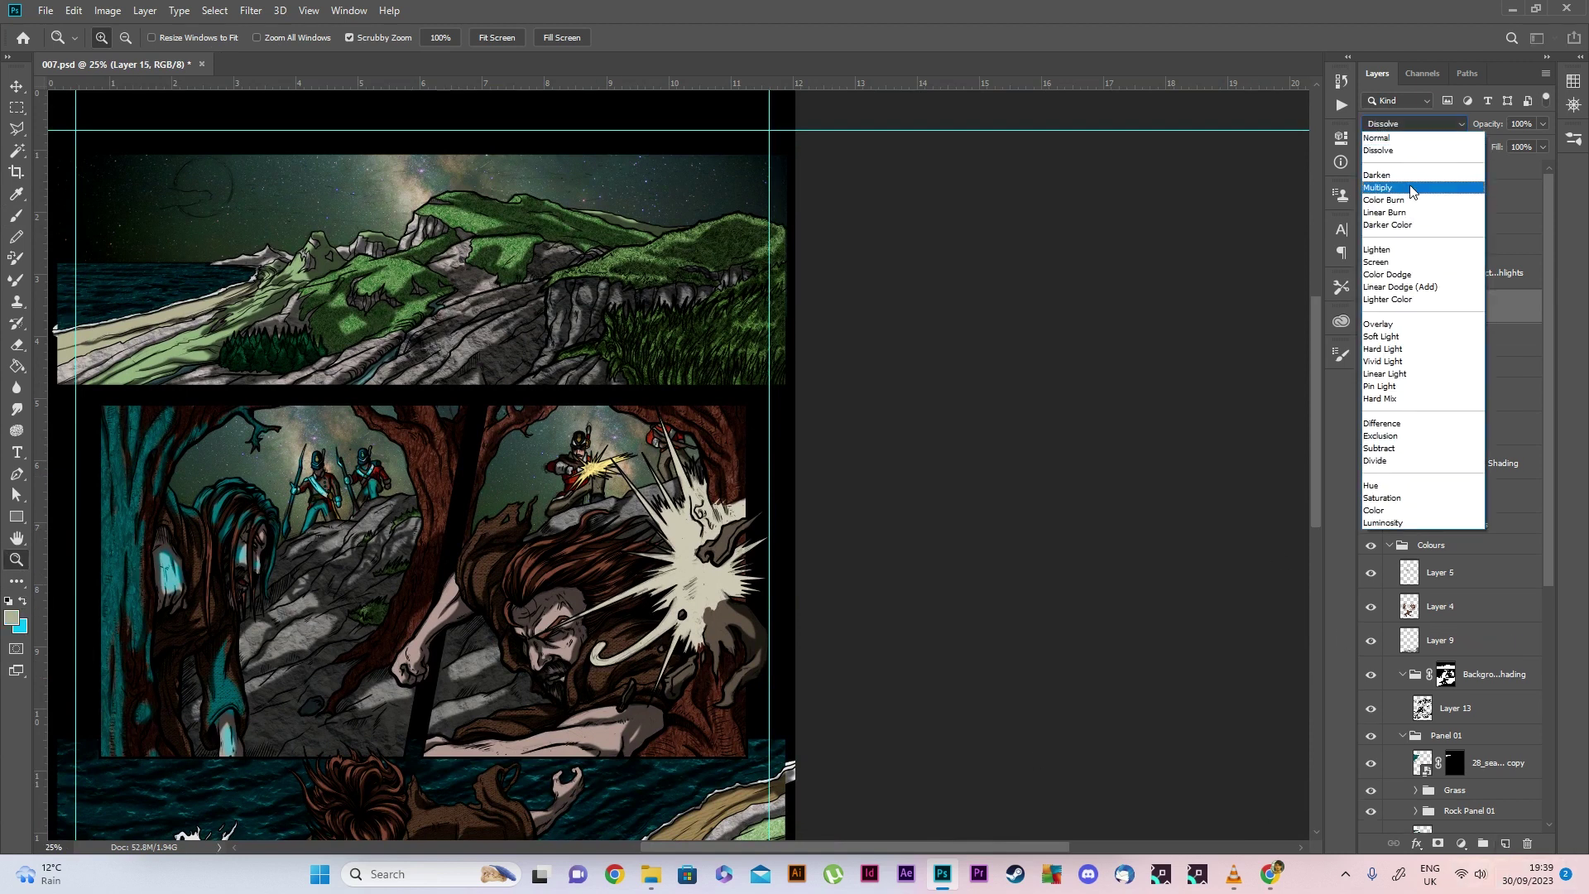
click(1391, 339)
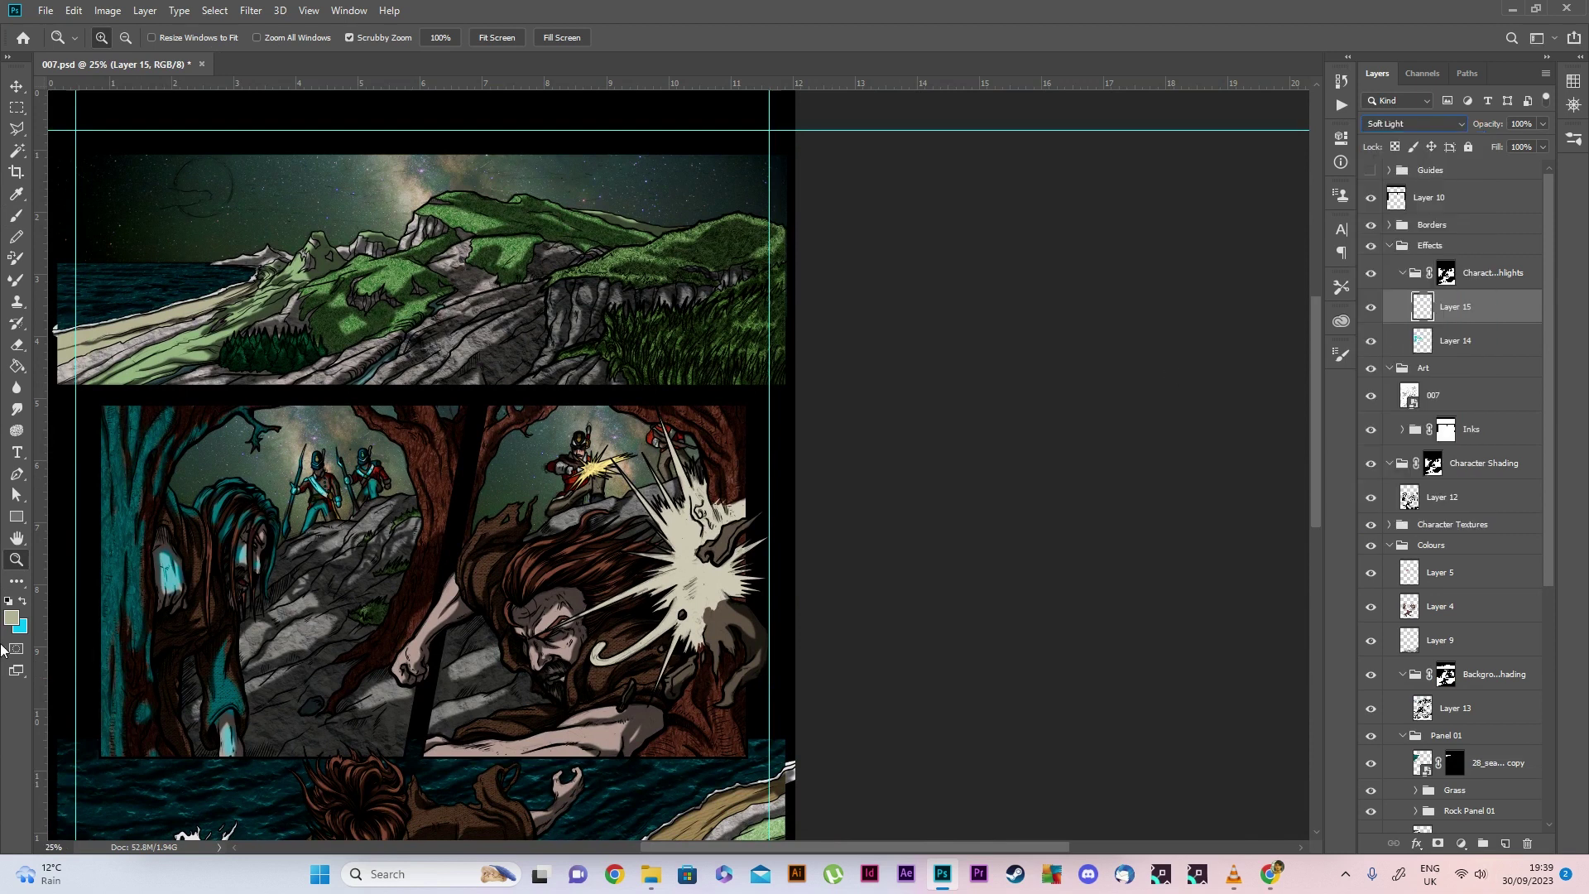
Change the foreground colour from the swapped-in beige to a bright, fully saturated orange
click(12, 617)
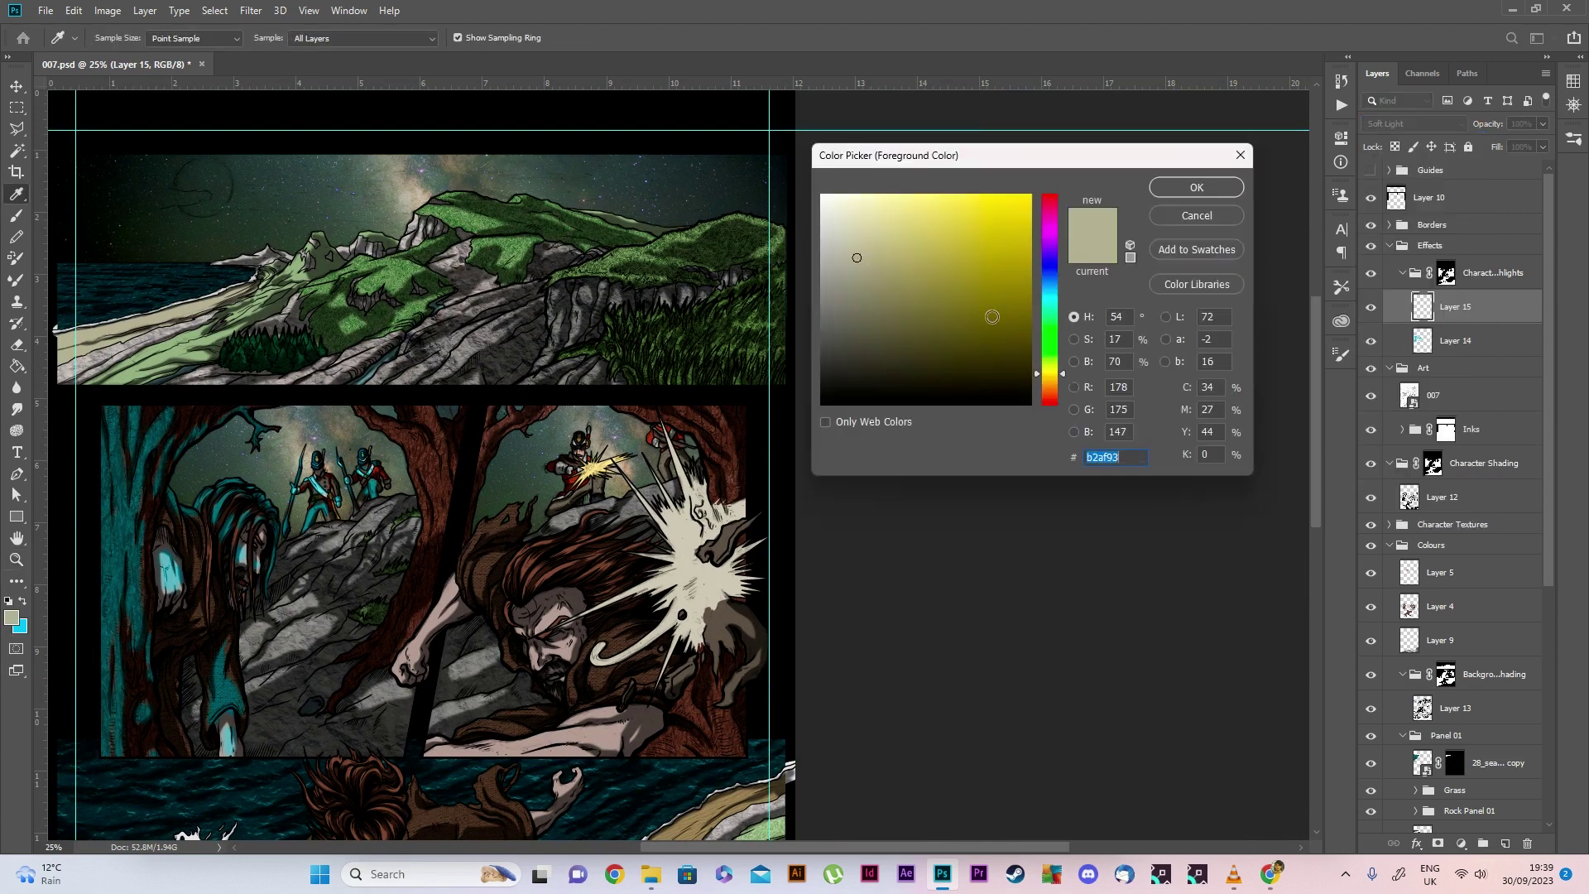
drag(1046, 377, 1048, 385)
mouse_move(975, 295)
mouse_down()
mouse_move(971, 191)
mouse_move(988, 174)
mouse_up()
key(Return)
Paint orange highlights on the firing soldier and the soldier behind him in the second middle panel
key(b)
key(ctrl+plus)
mouse_move(505, 422)
mouse_down()
mouse_move(592, 382)
mouse_move(562, 415)
mouse_move(500, 407)
mouse_move(505, 363)
mouse_move(496, 455)
mouse_up()
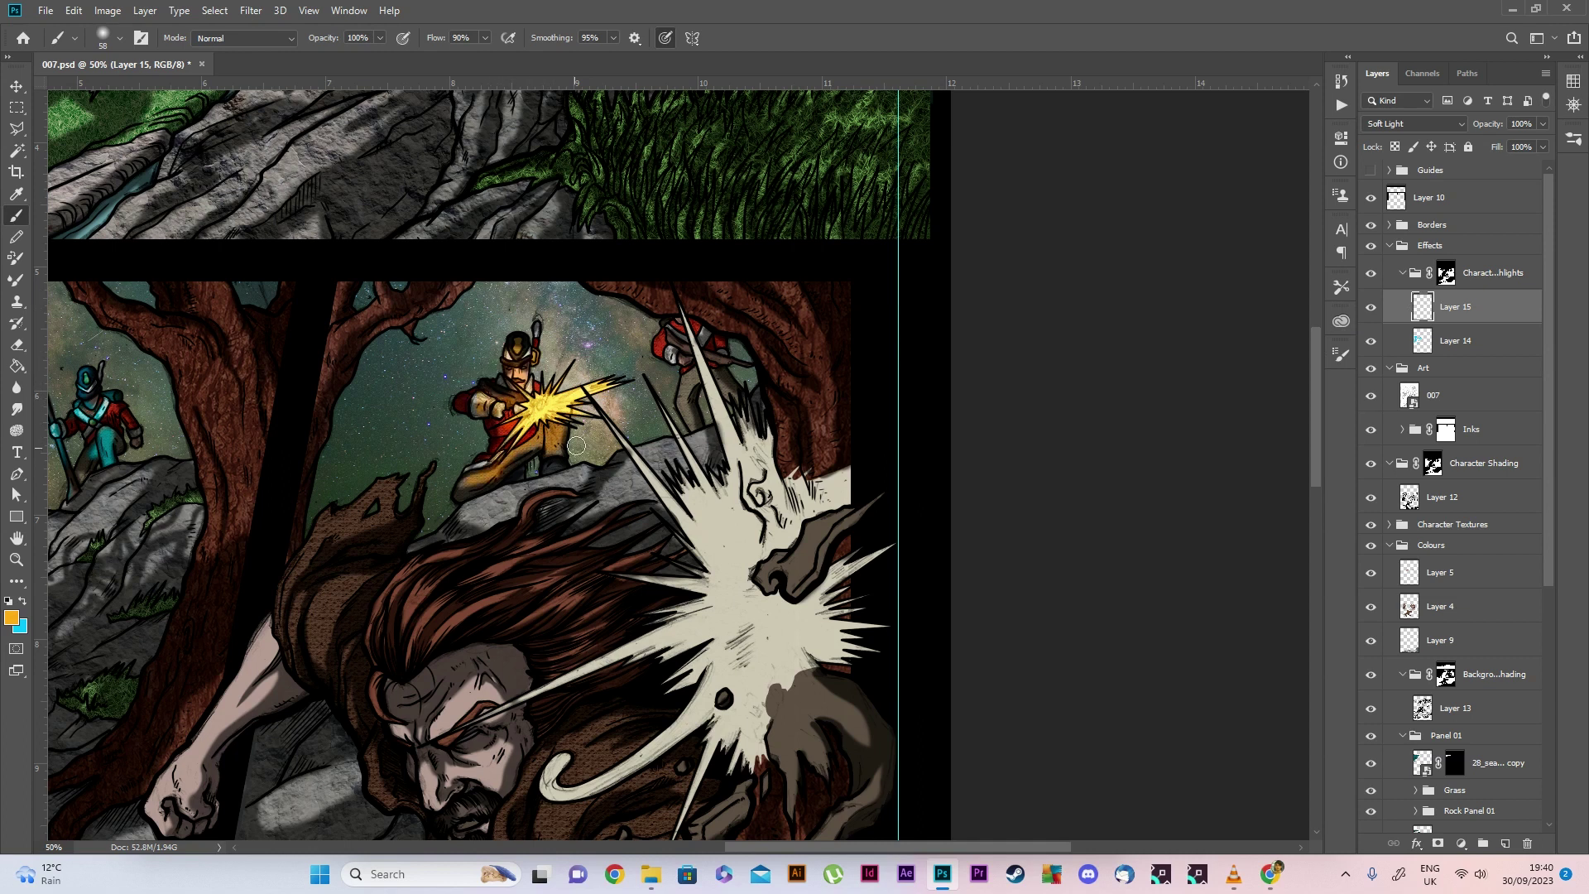
mouse_move(657, 337)
mouse_down()
mouse_move(673, 446)
mouse_move(694, 437)
mouse_move(667, 334)
mouse_move(726, 391)
mouse_up()
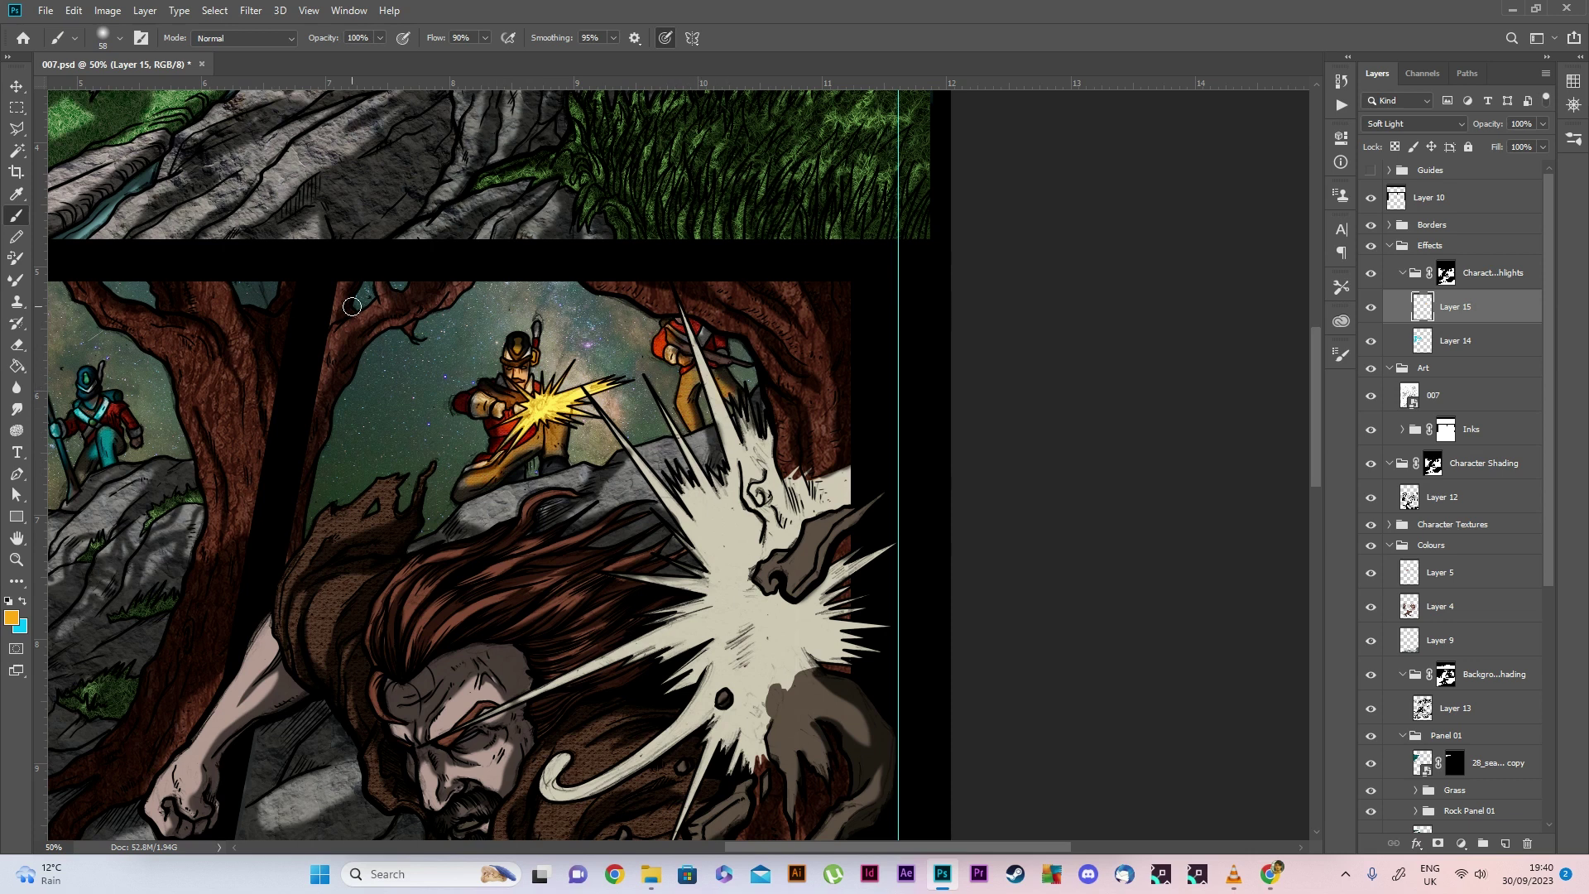
Enlarge the brush to 117 px and paint orange highlights on the long-haired man's cloak, hair and upper-arm edge in the second middle panel
click(102, 37)
drag(58, 84, 79, 84)
click(380, 476)
mouse_move(347, 502)
mouse_down()
mouse_move(396, 452)
mouse_move(428, 518)
mouse_move(477, 524)
mouse_move(590, 502)
mouse_move(655, 455)
mouse_move(551, 526)
mouse_move(571, 532)
mouse_move(649, 487)
mouse_move(655, 525)
mouse_move(616, 554)
mouse_move(645, 515)
mouse_move(639, 561)
mouse_move(662, 534)
mouse_move(650, 571)
mouse_move(666, 564)
mouse_up()
mouse_move(629, 505)
mouse_down()
mouse_move(643, 542)
mouse_move(575, 552)
mouse_move(459, 541)
mouse_move(484, 522)
mouse_move(465, 523)
mouse_up()
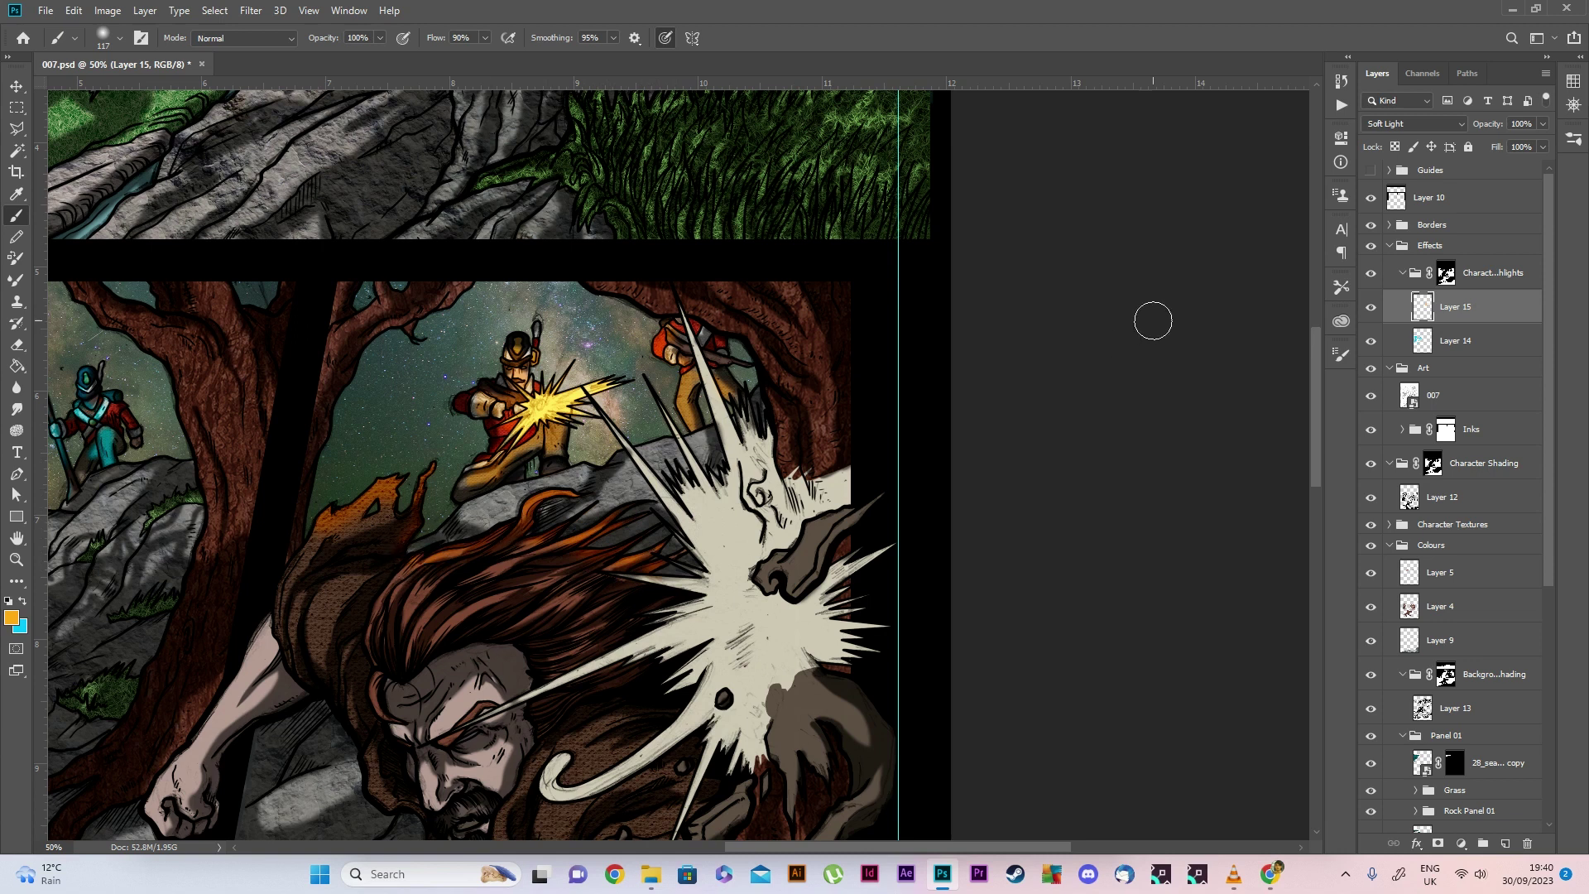
scroll(442, 405, down, 4)
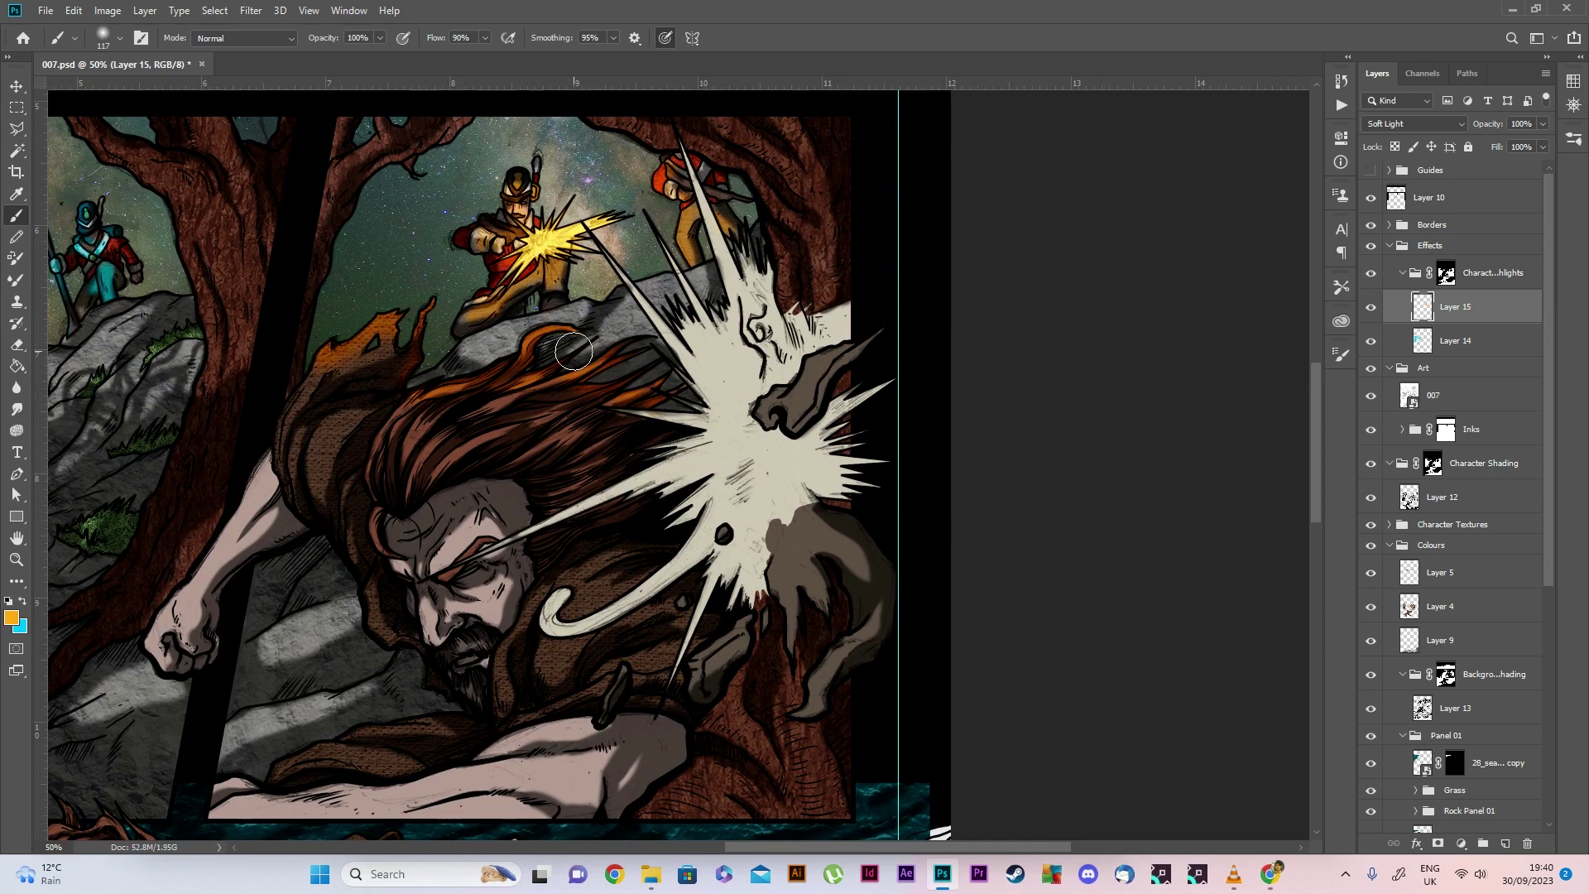
drag(312, 364, 224, 513)
mouse_move(358, 592)
mouse_down()
mouse_move(358, 629)
mouse_move(385, 653)
mouse_move(353, 611)
mouse_move(428, 693)
mouse_move(333, 701)
mouse_move(278, 752)
mouse_move(396, 698)
mouse_move(352, 729)
mouse_move(388, 708)
mouse_up()
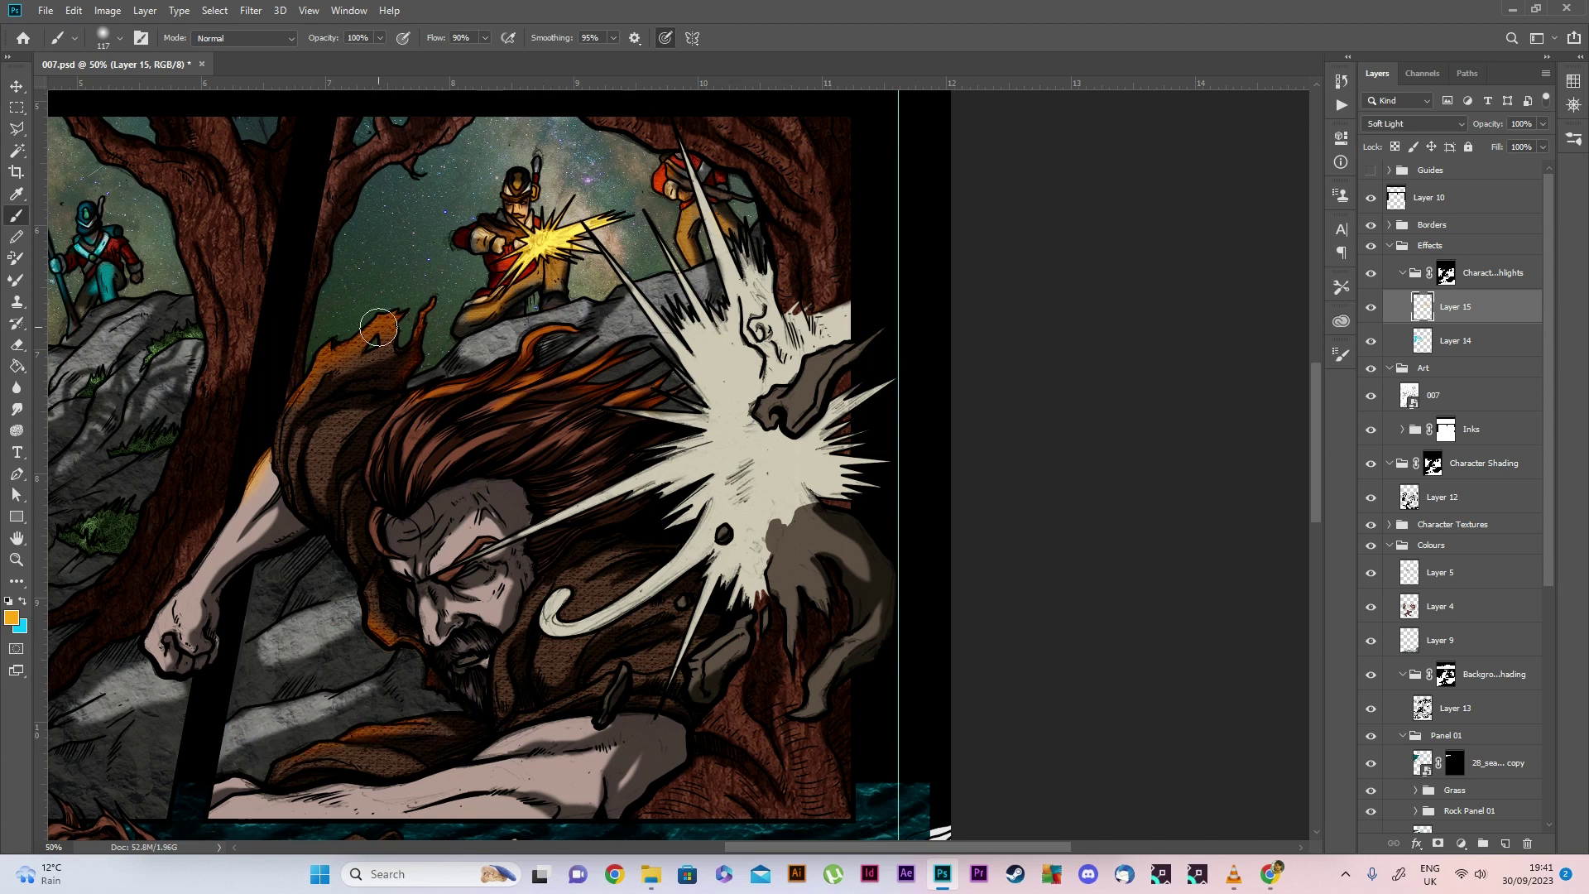
Return to cyan on Layer 14 and paint highlights on the man's raised fist, forearm and face in the second middle panel
key(z)
alt+click(414, 512)
alt+click(414, 512)
click(606, 447)
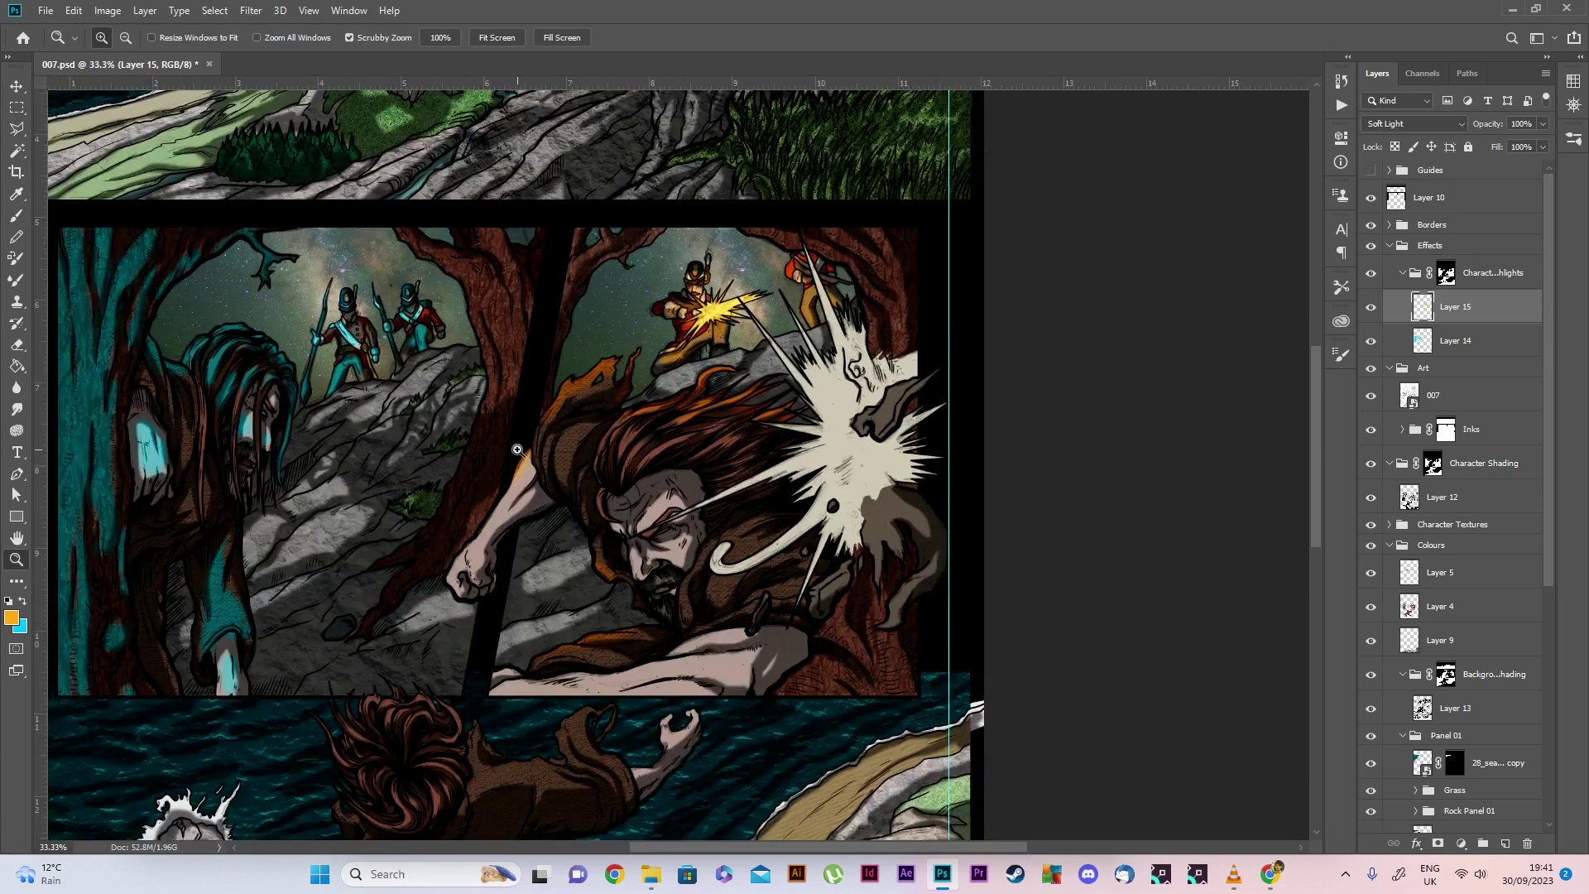
key(x)
click(1463, 340)
key(b)
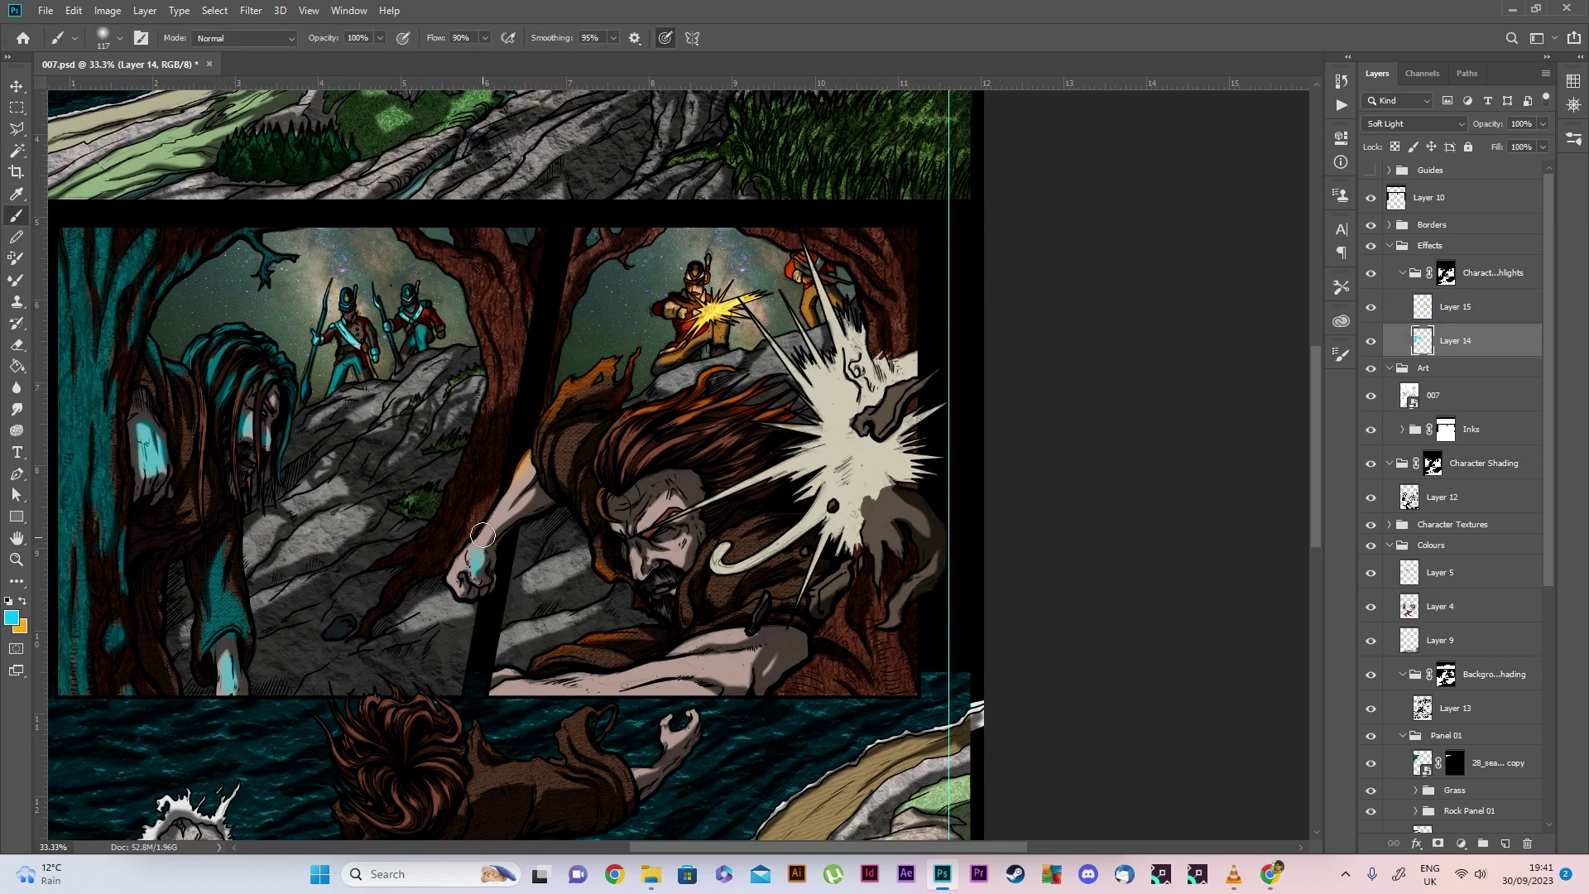
drag(442, 586, 460, 589)
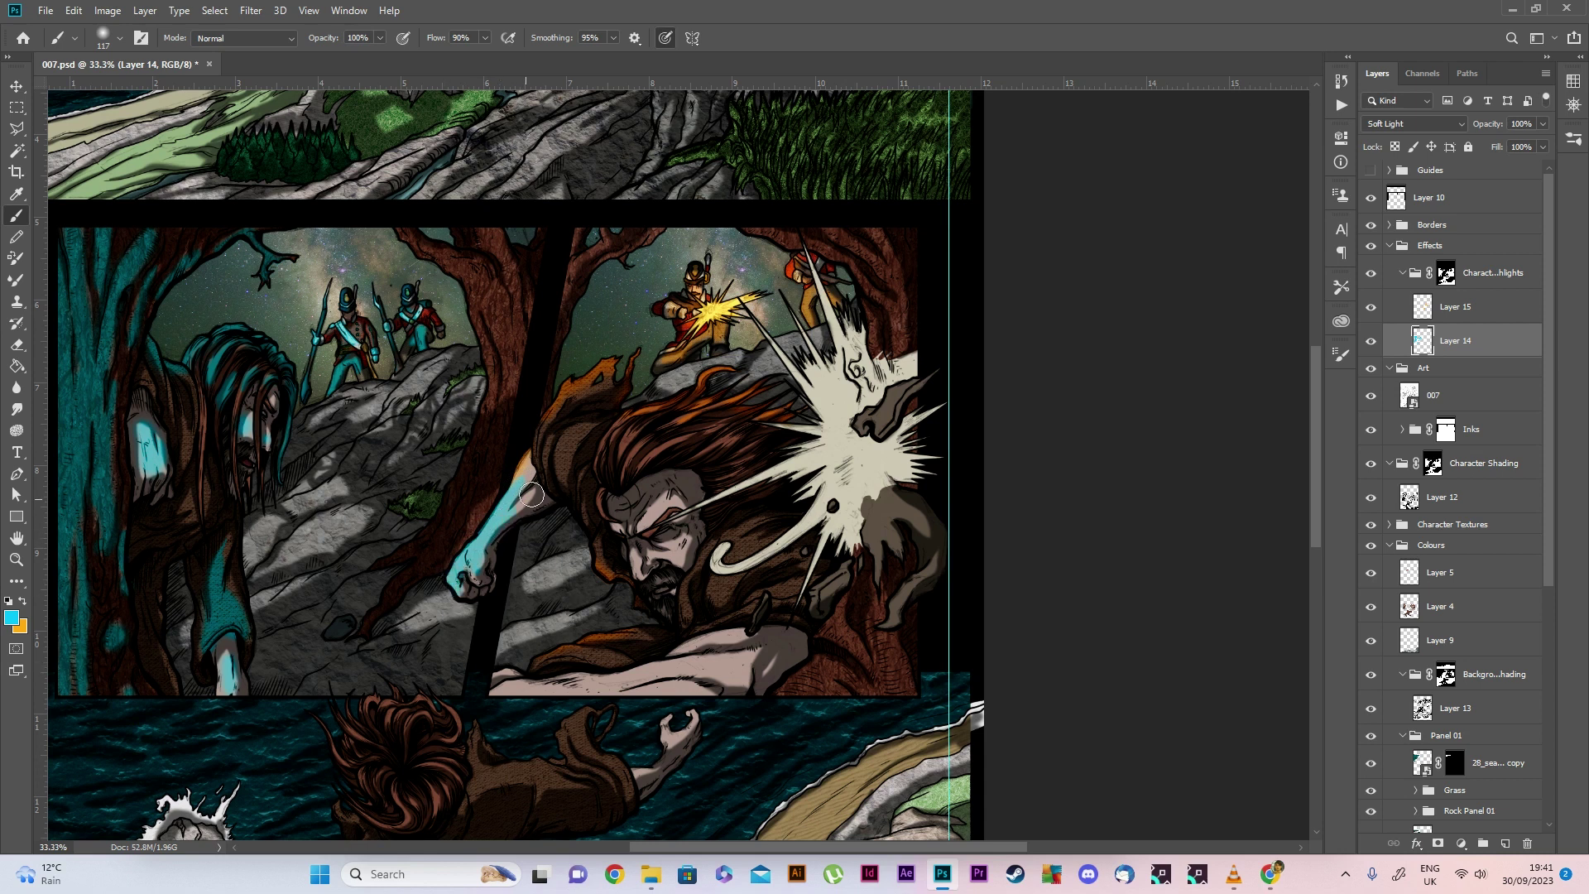
drag(629, 540, 643, 586)
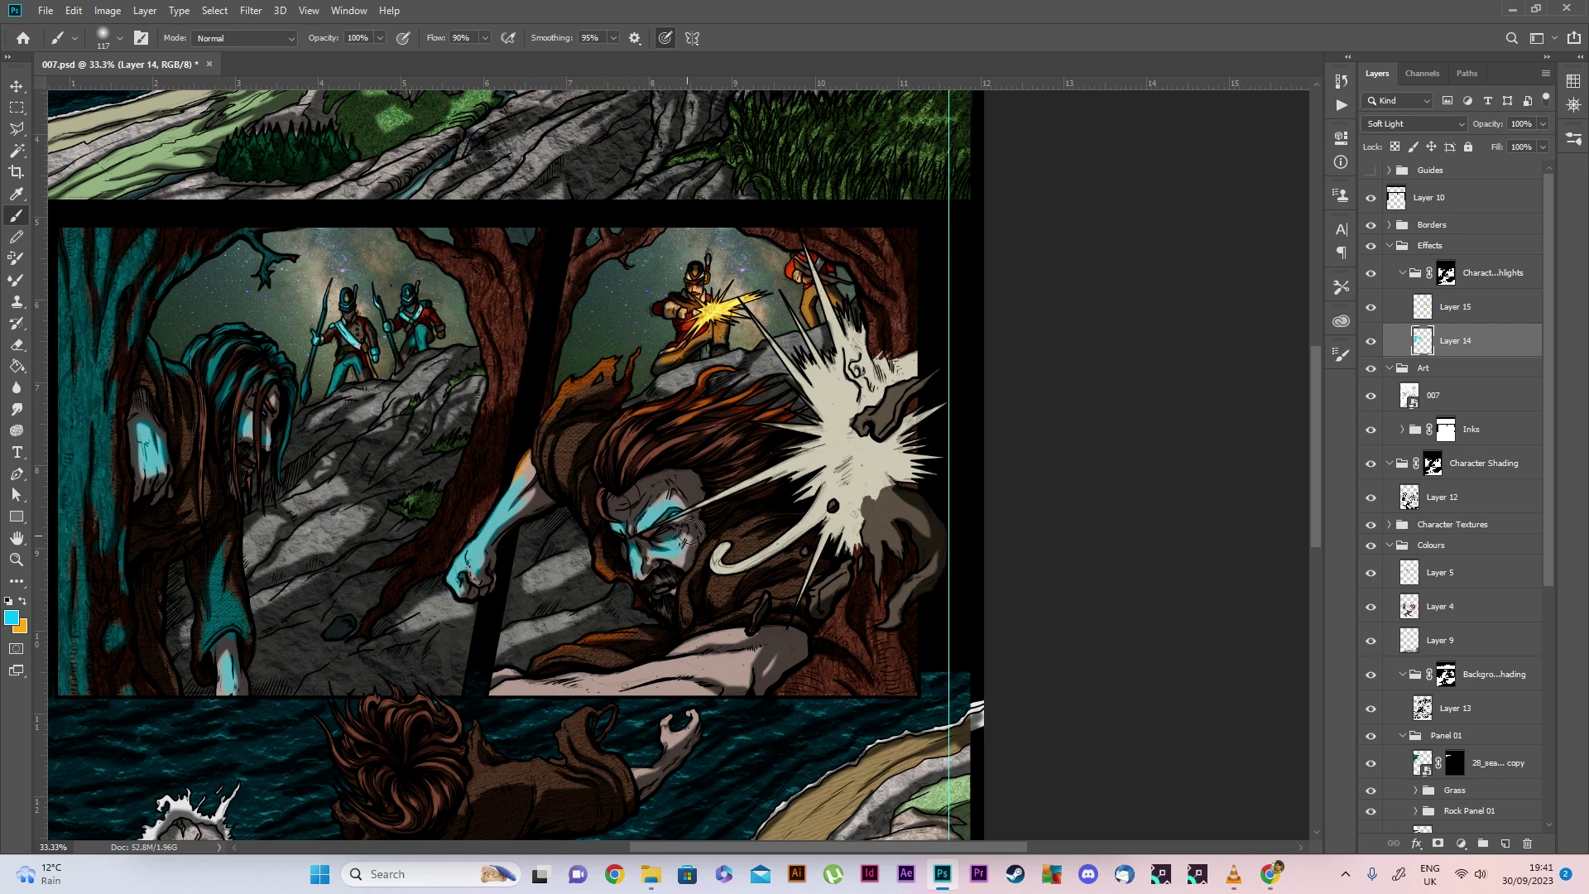
Paint cyan highlights on the man's cloak, hair, outstretched arm and the tree behind him, and save the document
mouse_move(559, 449)
mouse_down()
mouse_move(551, 492)
mouse_move(549, 420)
mouse_move(543, 491)
mouse_move(588, 427)
mouse_move(565, 493)
mouse_move(582, 471)
mouse_move(571, 511)
mouse_move(583, 504)
mouse_move(615, 577)
mouse_up()
mouse_move(669, 499)
mouse_down()
mouse_move(656, 453)
mouse_move(618, 463)
mouse_move(664, 410)
mouse_move(622, 452)
mouse_move(635, 393)
mouse_move(625, 467)
mouse_move(677, 447)
mouse_move(646, 475)
mouse_move(782, 410)
mouse_move(724, 463)
mouse_up()
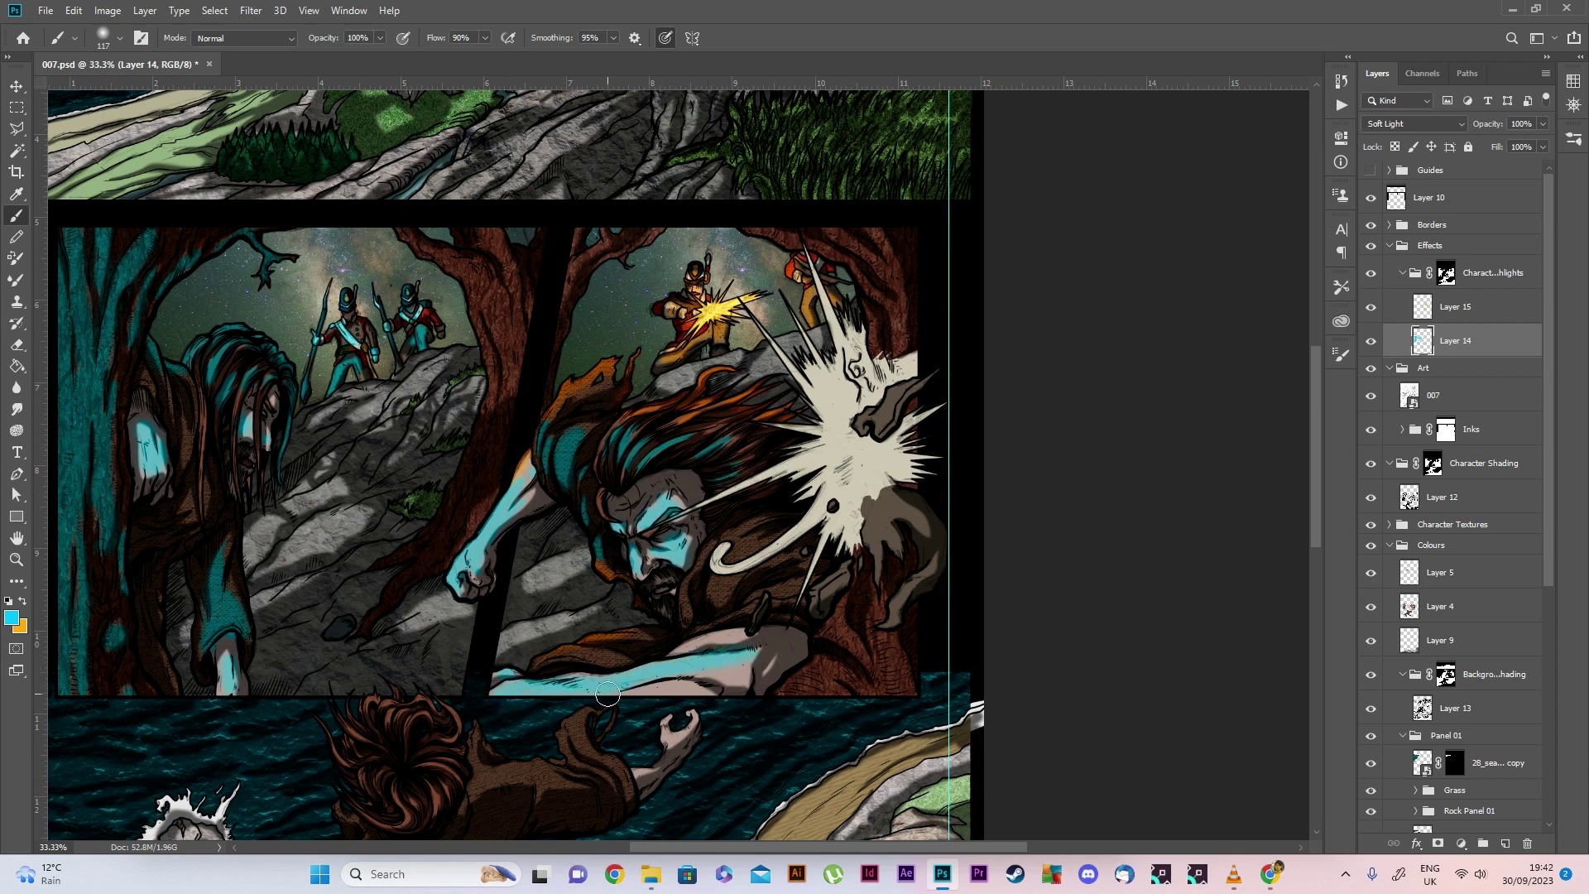
mouse_move(694, 607)
mouse_down()
mouse_move(688, 573)
mouse_move(719, 522)
mouse_move(716, 586)
mouse_move(732, 557)
mouse_up()
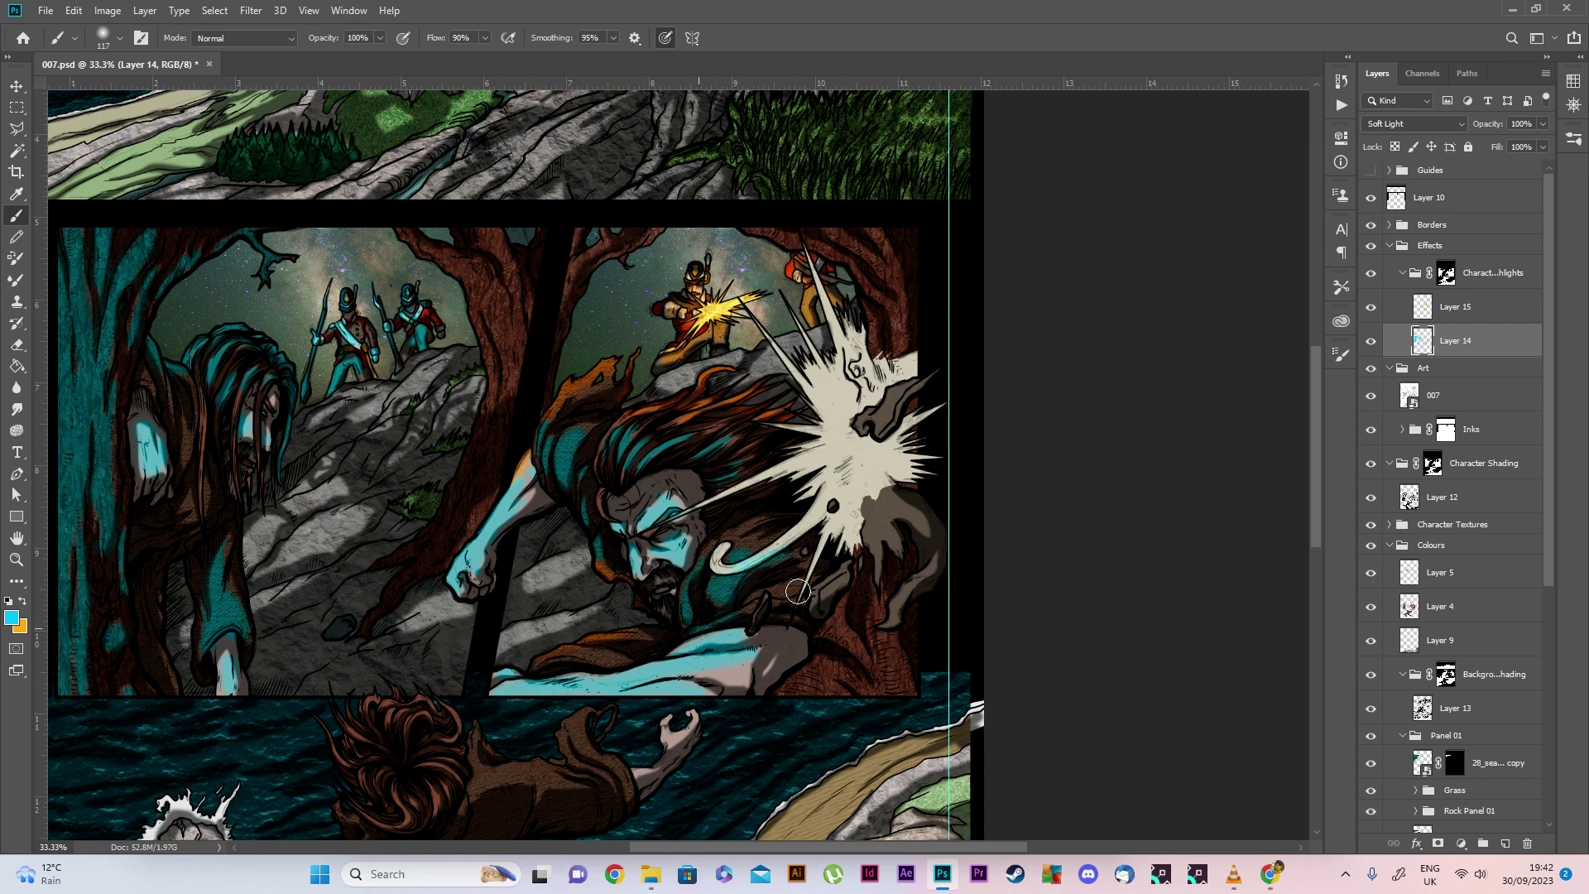
mouse_move(804, 699)
mouse_down()
mouse_move(836, 667)
mouse_move(869, 691)
mouse_move(829, 633)
mouse_move(873, 656)
mouse_move(904, 704)
mouse_up()
mouse_move(753, 225)
mouse_down()
mouse_move(832, 239)
mouse_move(904, 317)
mouse_move(845, 234)
mouse_move(881, 272)
mouse_move(904, 374)
mouse_move(885, 243)
mouse_move(902, 349)
mouse_up()
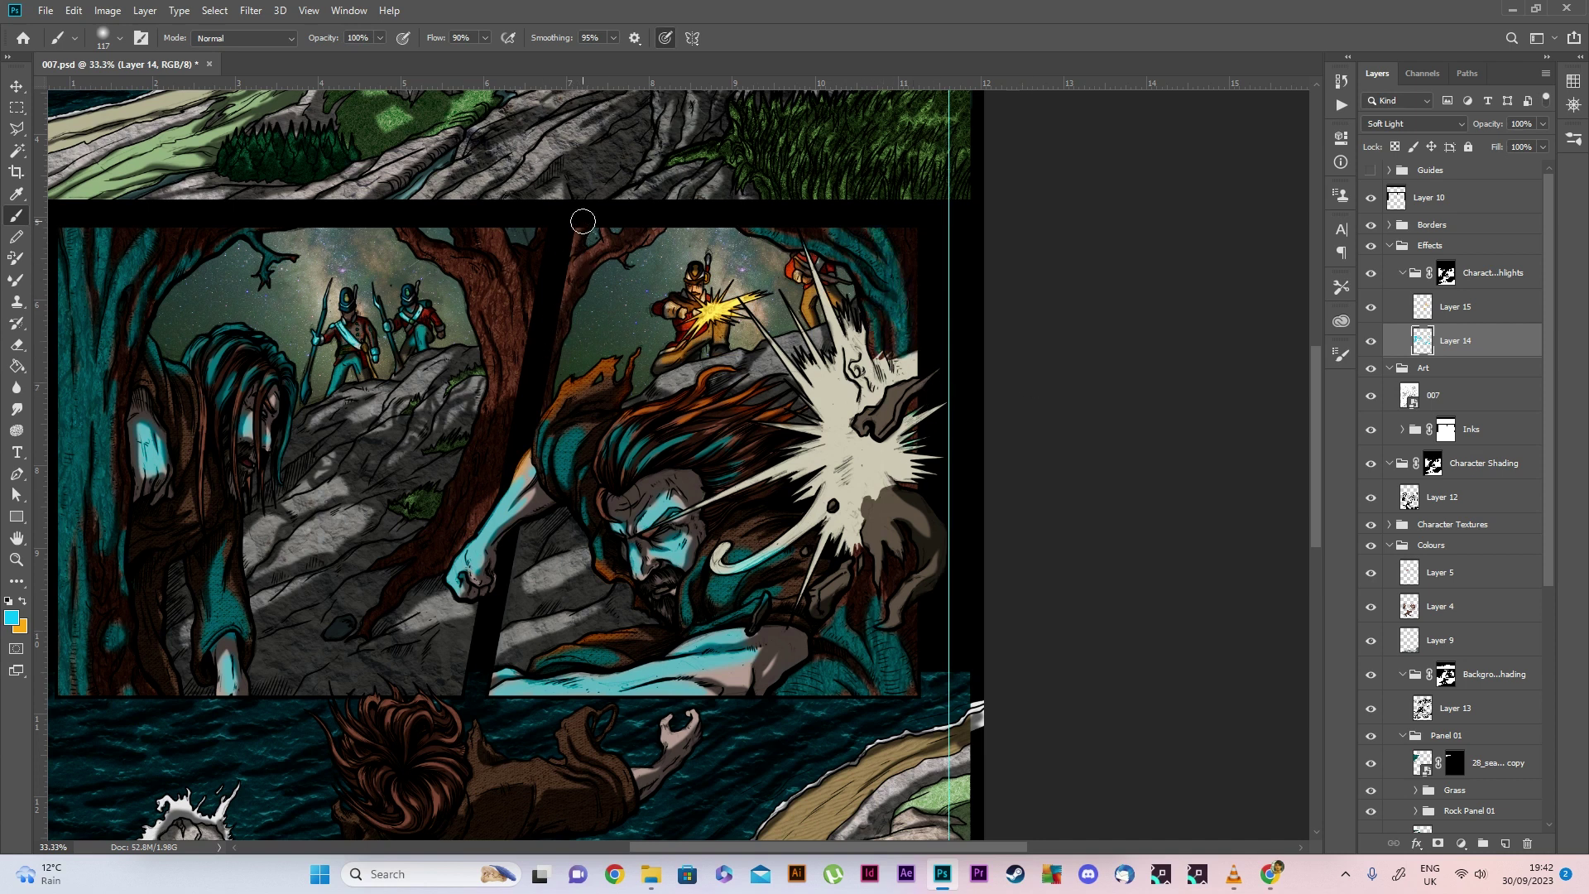
key(z)
key(ctrl+0)
key(ctrl+s)
Paint cyan highlights on the leaping man's hands, sleeves, hair, shoulders and legs in the bottom panel
click(652, 633)
click(652, 633)
key(b)
mouse_move(356, 575)
mouse_down()
mouse_move(399, 601)
mouse_move(437, 538)
mouse_move(463, 548)
mouse_move(433, 596)
mouse_move(544, 513)
mouse_move(521, 512)
mouse_move(537, 485)
mouse_move(566, 492)
mouse_move(549, 465)
mouse_move(583, 490)
mouse_up()
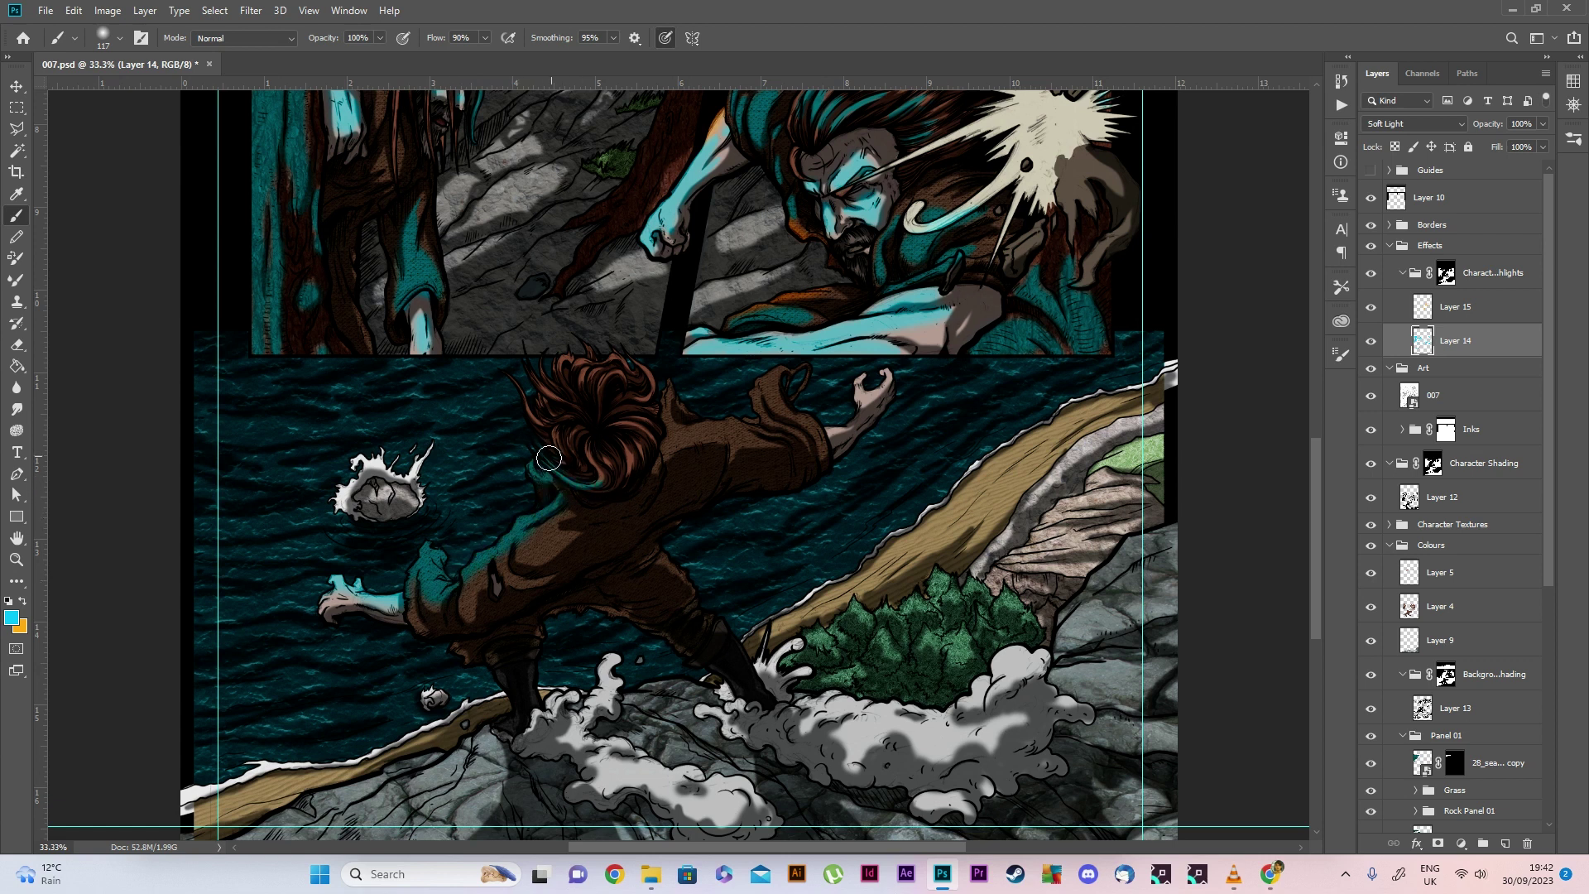
mouse_move(521, 388)
mouse_down()
mouse_move(544, 415)
mouse_move(532, 338)
mouse_move(537, 385)
mouse_move(574, 338)
mouse_move(600, 380)
mouse_move(568, 371)
mouse_move(590, 337)
mouse_move(585, 371)
mouse_move(636, 374)
mouse_up()
mouse_move(632, 385)
mouse_down()
mouse_move(680, 370)
mouse_move(660, 410)
mouse_move(672, 431)
mouse_move(685, 391)
mouse_move(731, 412)
mouse_move(670, 447)
mouse_up()
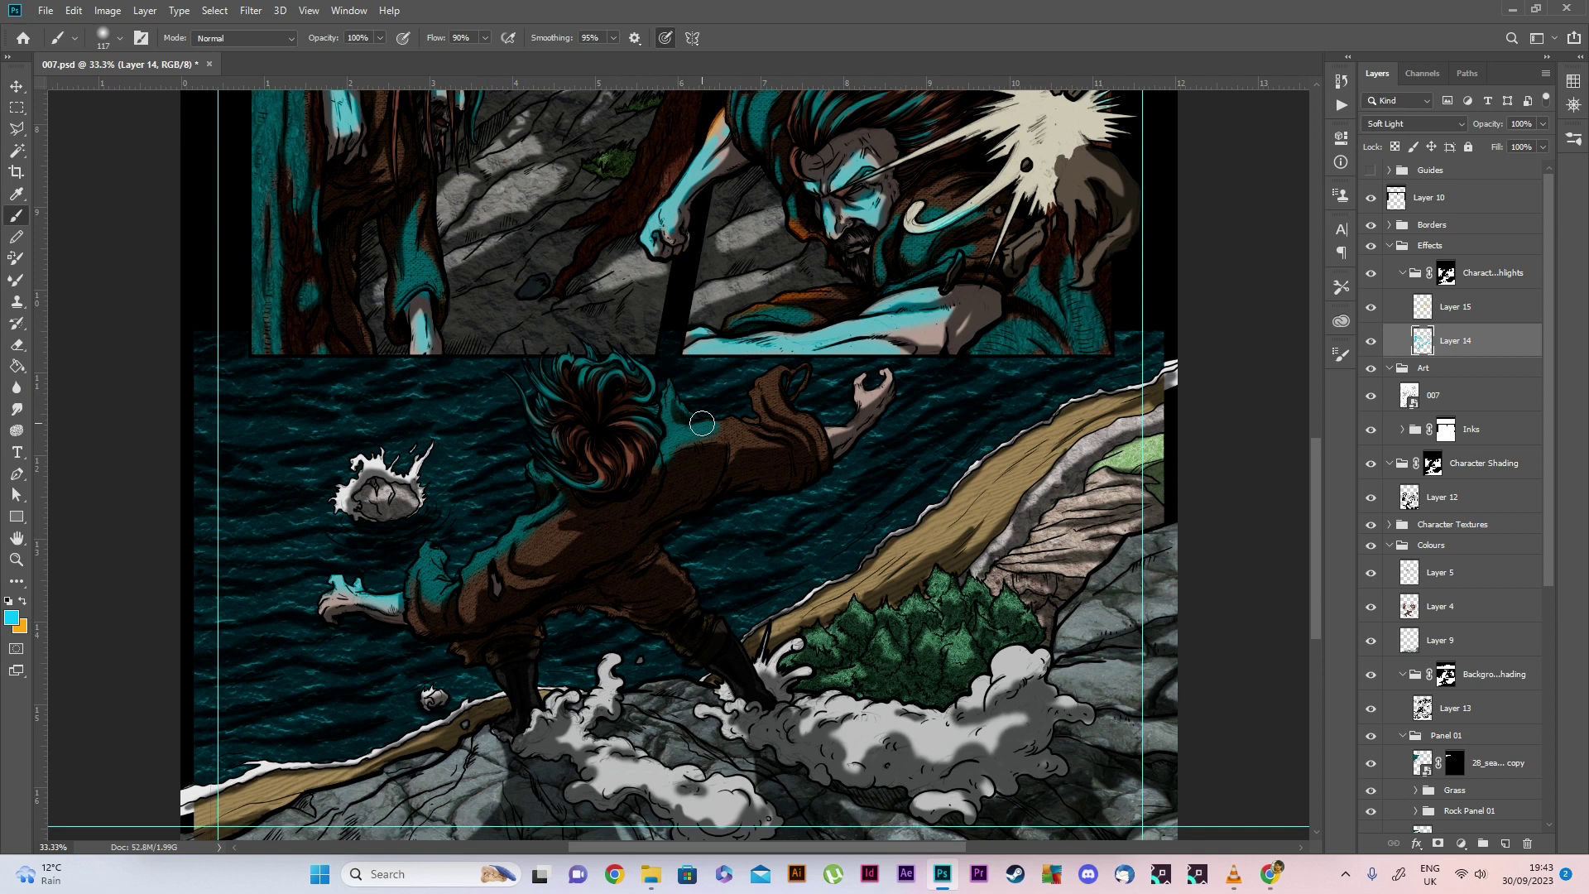
mouse_move(773, 425)
mouse_down()
mouse_move(745, 384)
mouse_move(768, 372)
mouse_move(767, 399)
mouse_move(822, 416)
mouse_move(799, 372)
mouse_up()
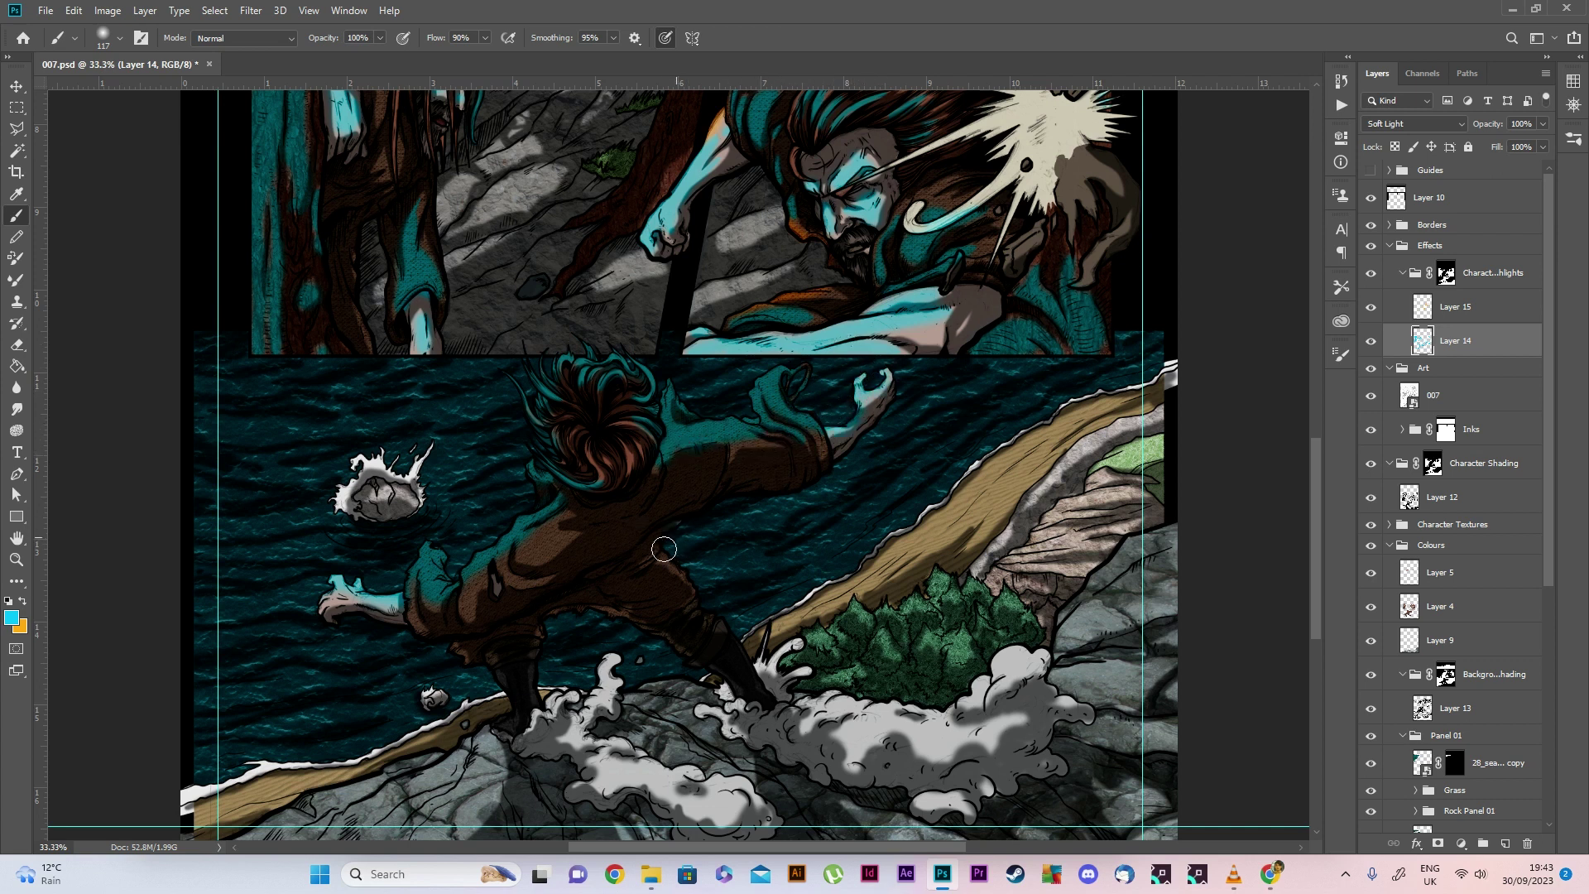
drag(707, 610, 747, 662)
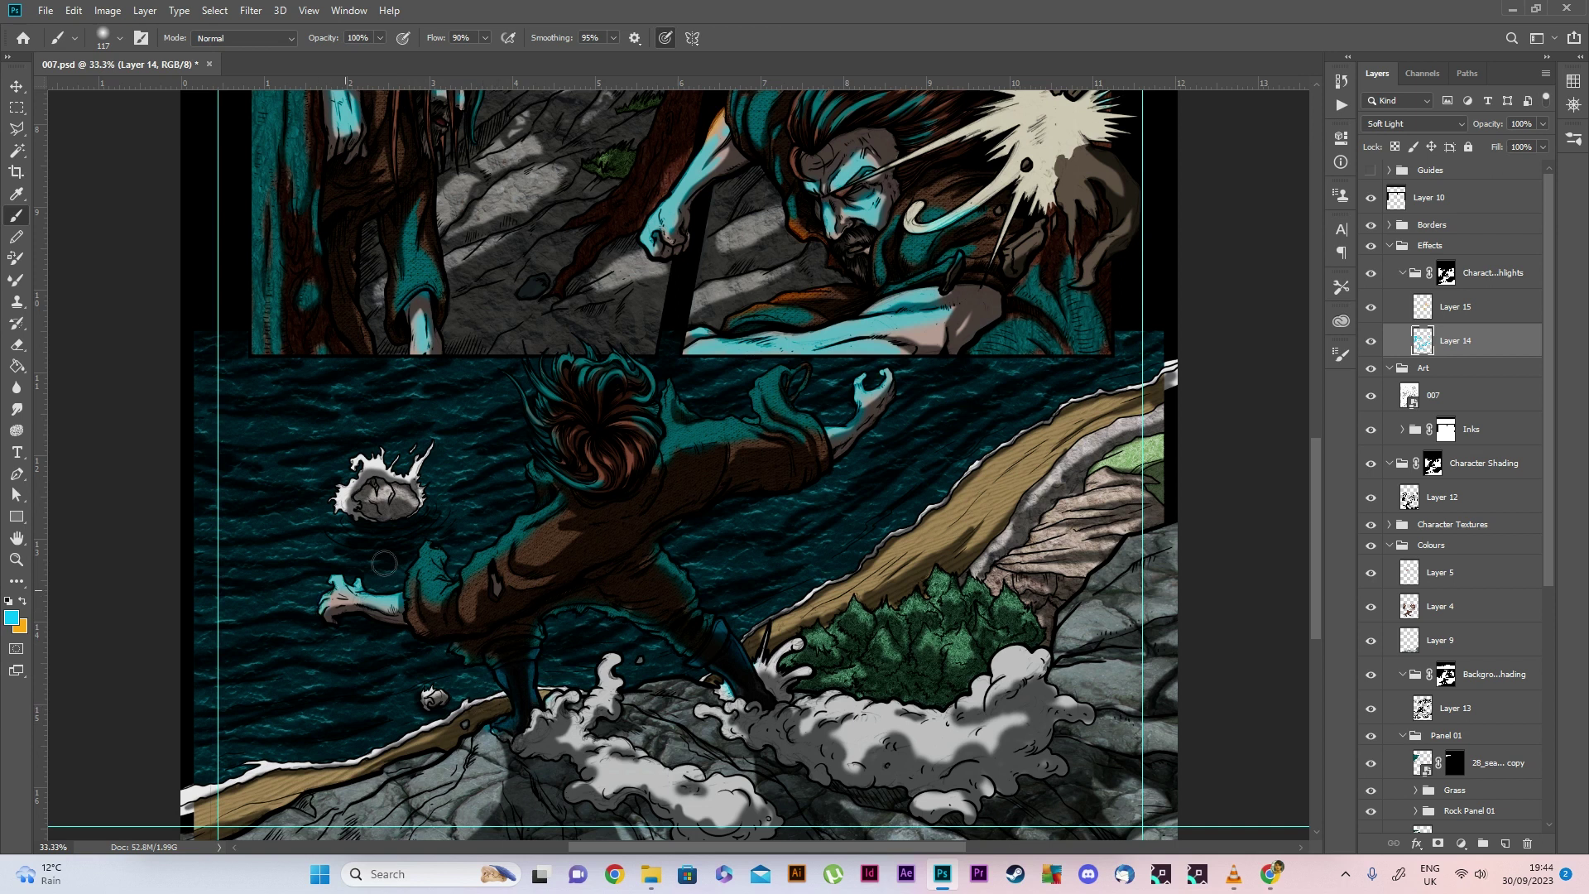
Paint cyan highlights on the rocks below the shoreline in the lower-left part of the bottom panel
drag(1315, 460, 1316, 484)
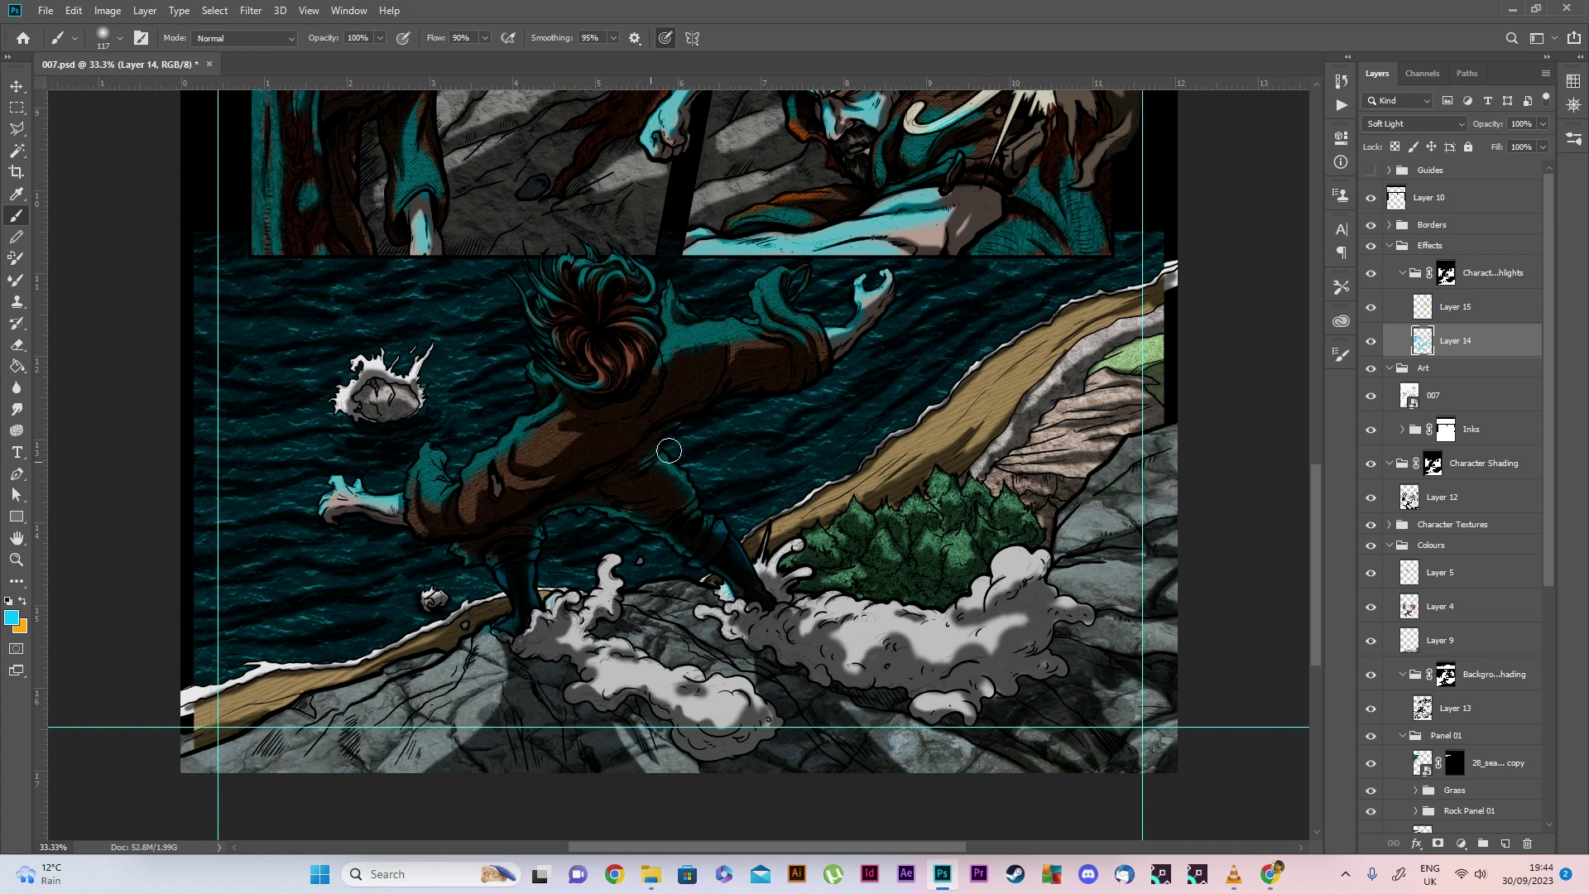
scroll(1324, 507, down, 3)
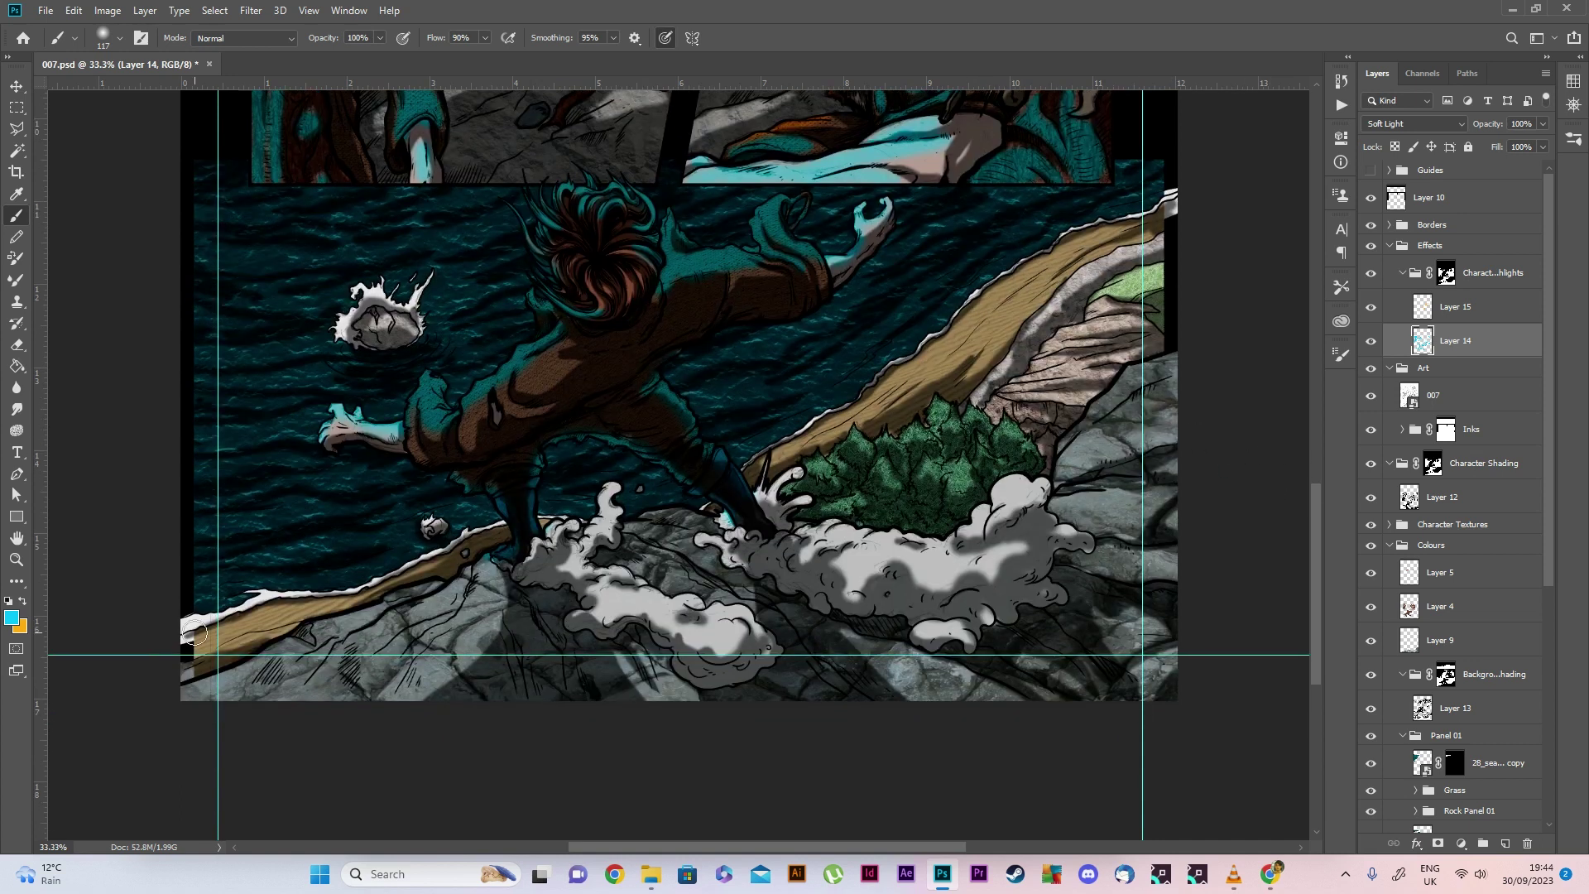
mouse_move(205, 681)
mouse_down()
mouse_move(286, 632)
mouse_move(316, 643)
mouse_move(301, 635)
mouse_move(451, 582)
mouse_move(392, 619)
mouse_up()
mouse_move(480, 557)
mouse_down()
mouse_move(427, 605)
mouse_move(468, 573)
mouse_move(457, 620)
mouse_move(376, 669)
mouse_move(470, 583)
mouse_move(452, 624)
mouse_move(419, 643)
mouse_move(440, 610)
mouse_move(347, 667)
mouse_up()
mouse_move(332, 656)
mouse_down()
mouse_move(331, 638)
mouse_move(172, 703)
mouse_move(235, 709)
mouse_up()
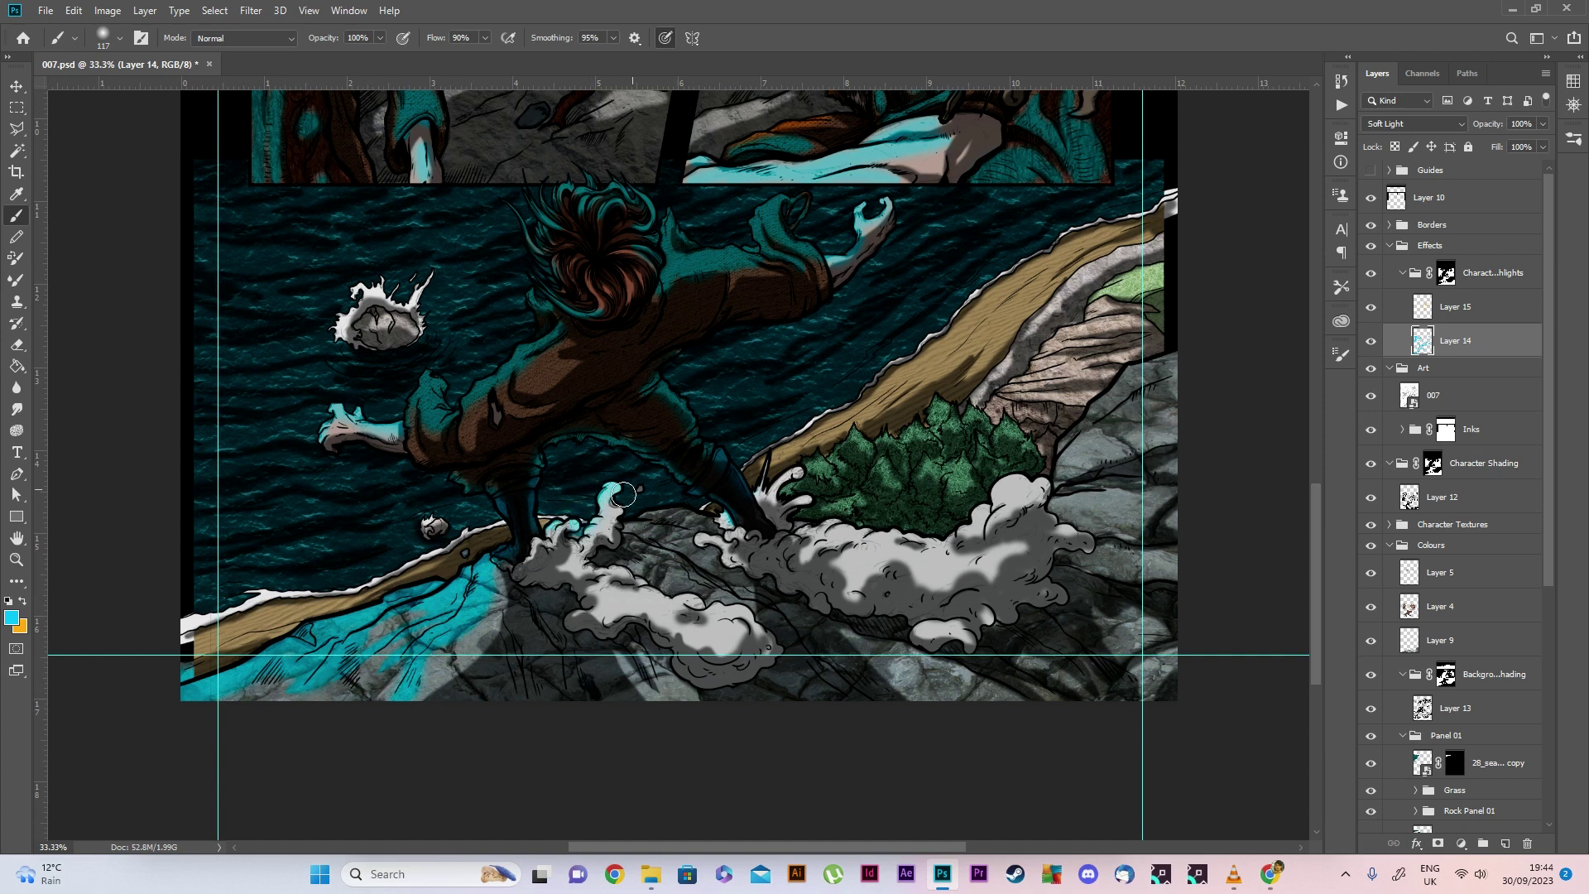
Paint cyan along the dust clouds' upper edges and over the rocks at the bottom panel's right side
mouse_move(701, 504)
mouse_down()
mouse_move(637, 524)
mouse_move(741, 524)
mouse_move(630, 530)
mouse_move(699, 568)
mouse_move(623, 534)
mouse_move(743, 595)
mouse_up()
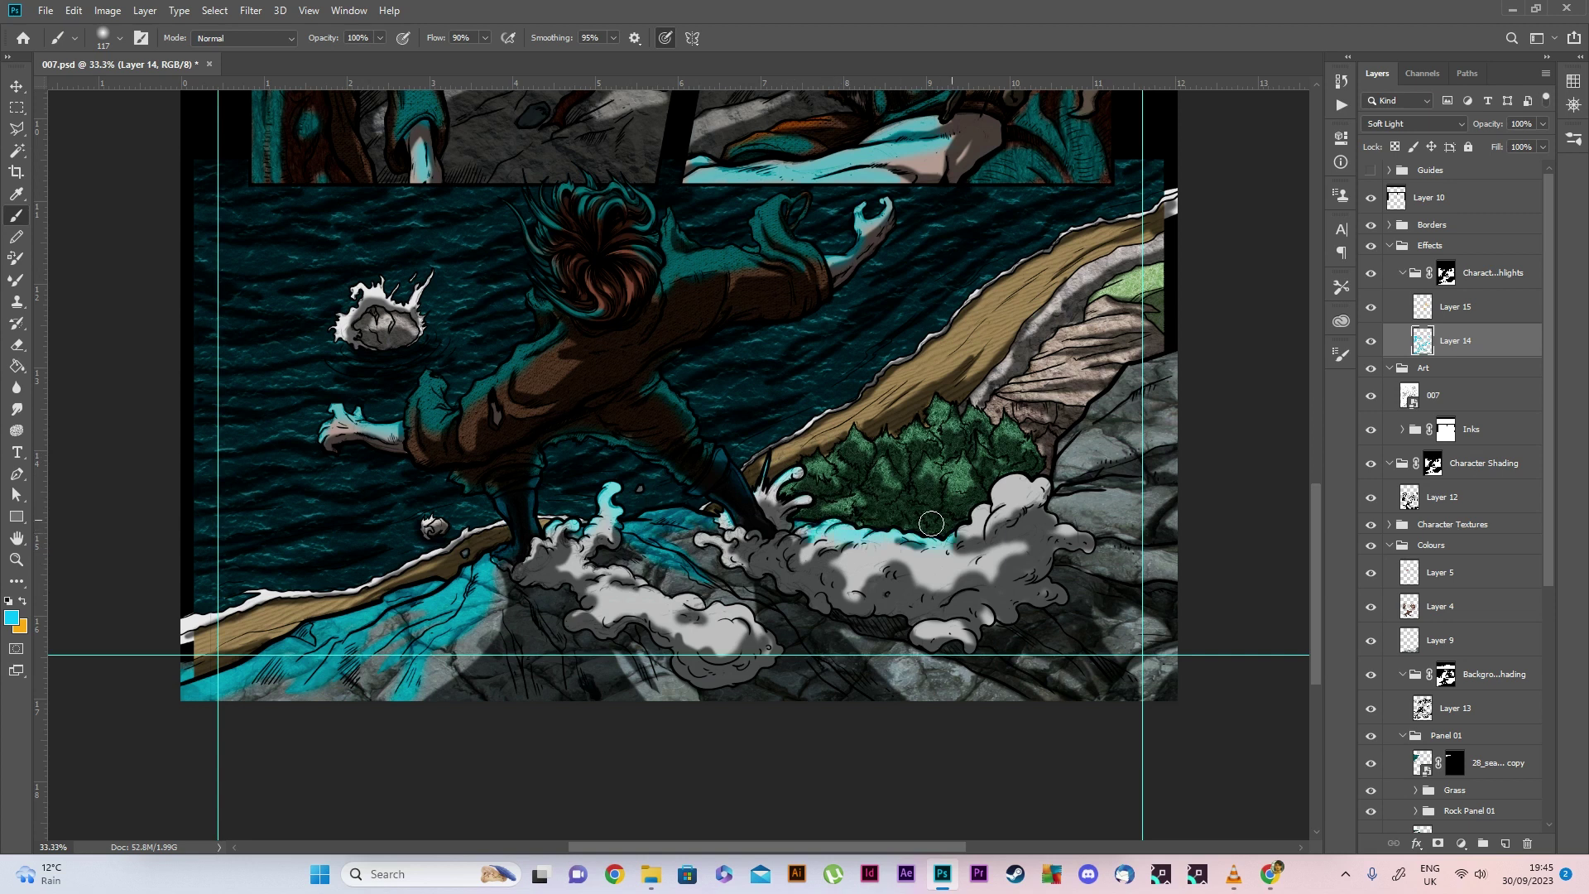
drag(1003, 506, 1046, 483)
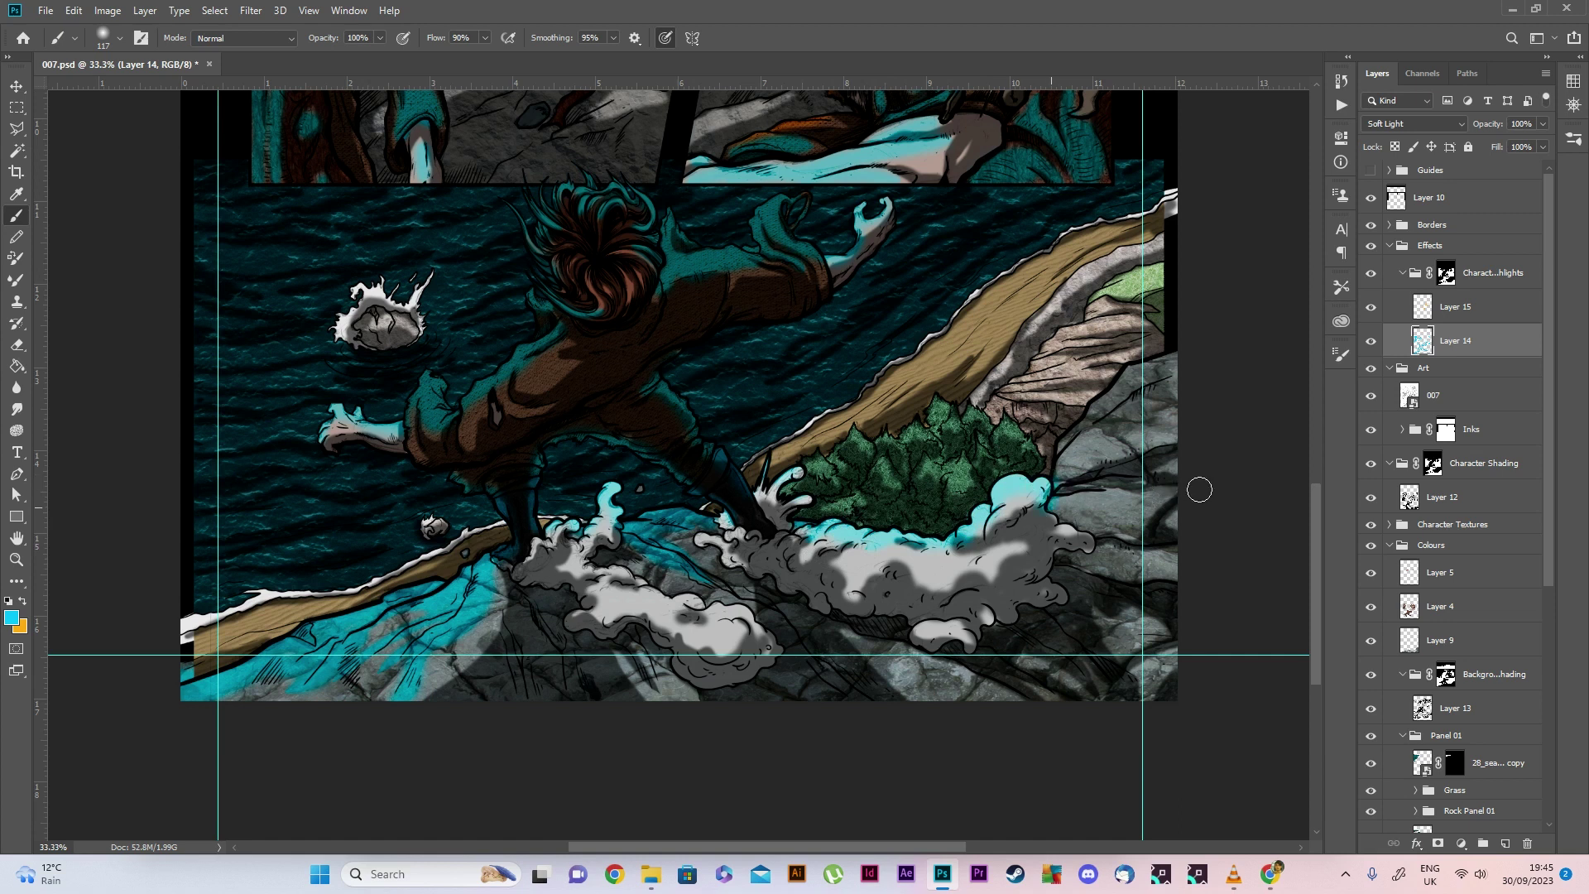
mouse_move(1058, 510)
mouse_down()
mouse_move(1170, 495)
mouse_move(1061, 520)
mouse_move(1124, 531)
mouse_move(1077, 473)
mouse_move(1107, 441)
mouse_move(1079, 422)
mouse_move(1075, 443)
mouse_move(1159, 345)
mouse_move(1079, 427)
mouse_move(1116, 545)
mouse_move(1108, 578)
mouse_move(1059, 555)
mouse_move(1125, 612)
mouse_move(1099, 621)
mouse_move(1127, 609)
mouse_move(1114, 672)
mouse_move(1162, 676)
mouse_up()
mouse_move(883, 669)
mouse_down()
mouse_move(954, 713)
mouse_move(983, 699)
mouse_move(1062, 735)
mouse_up()
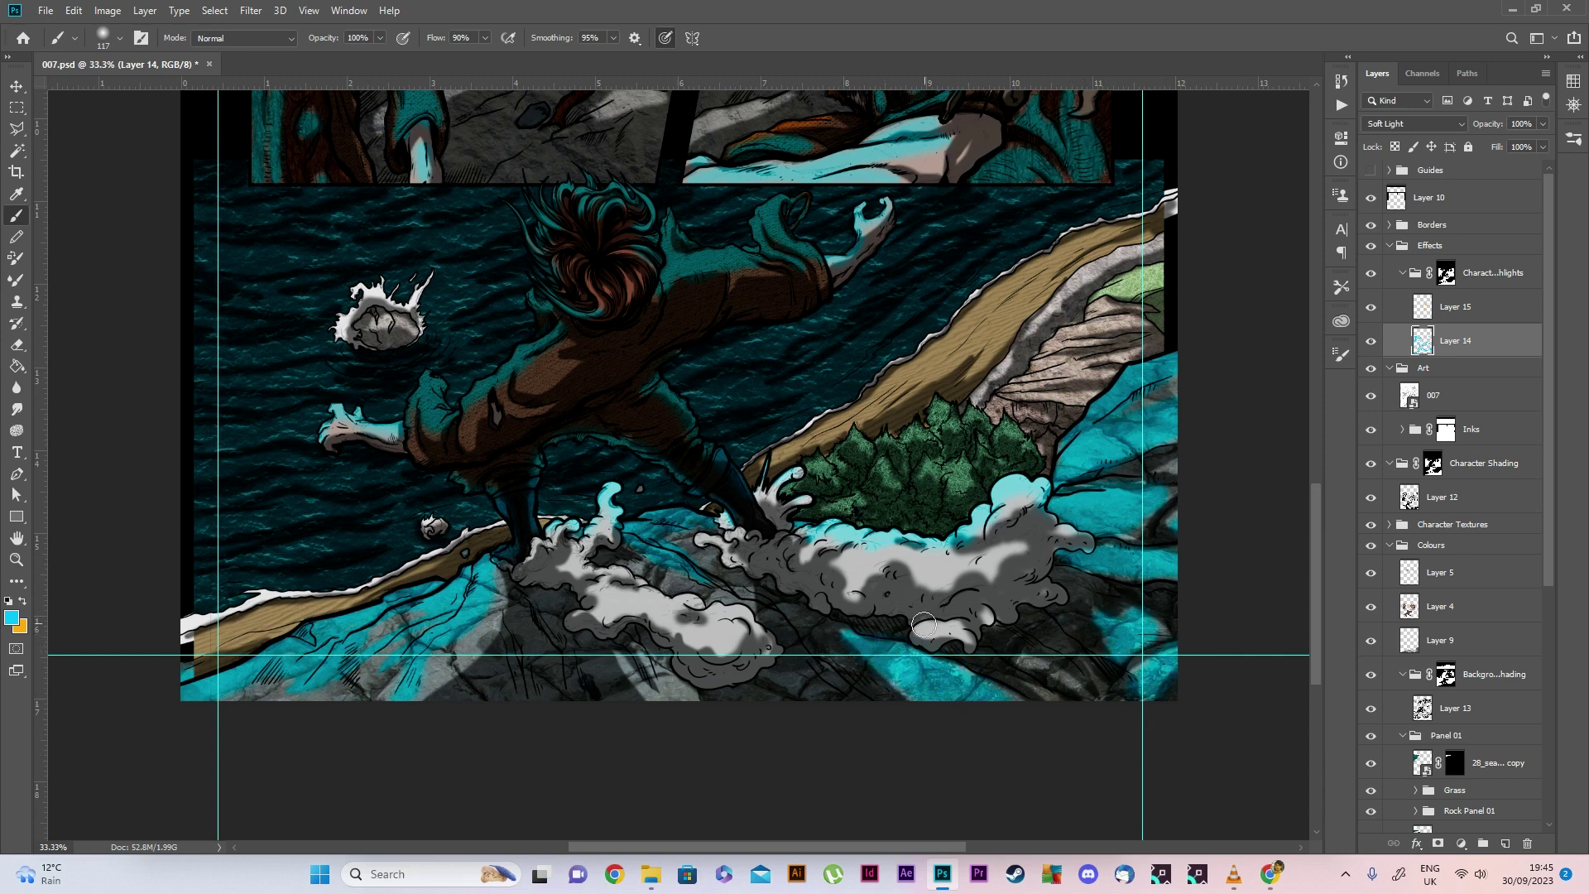
Fill the light areas of both dust clouds with cyan and complete the cyan on the remaining lit foreground rocks
drag(849, 579, 889, 550)
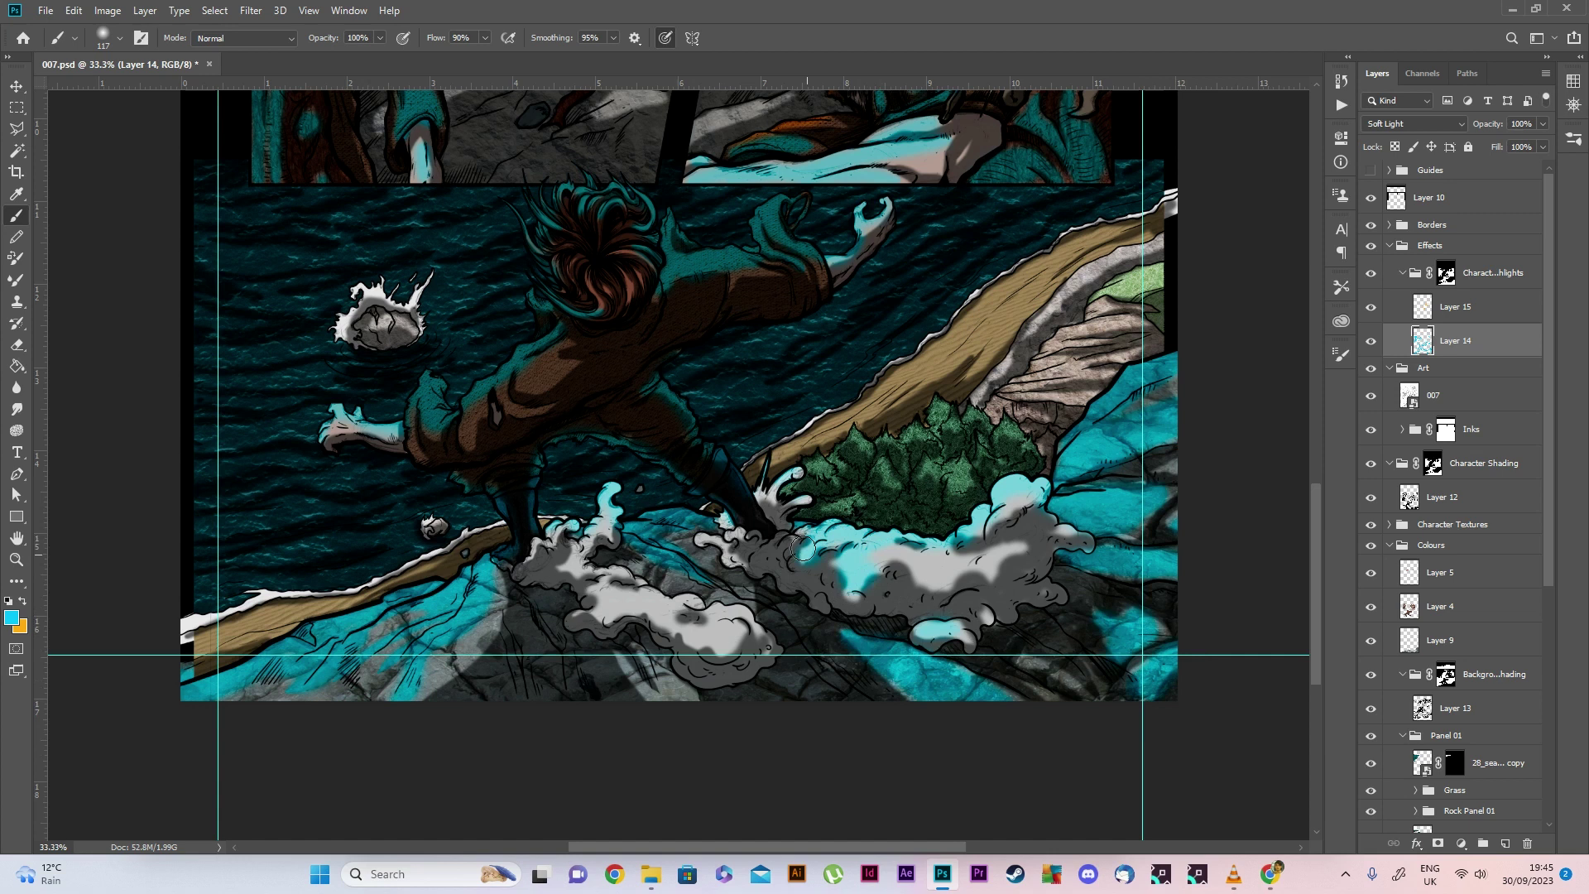
click(984, 618)
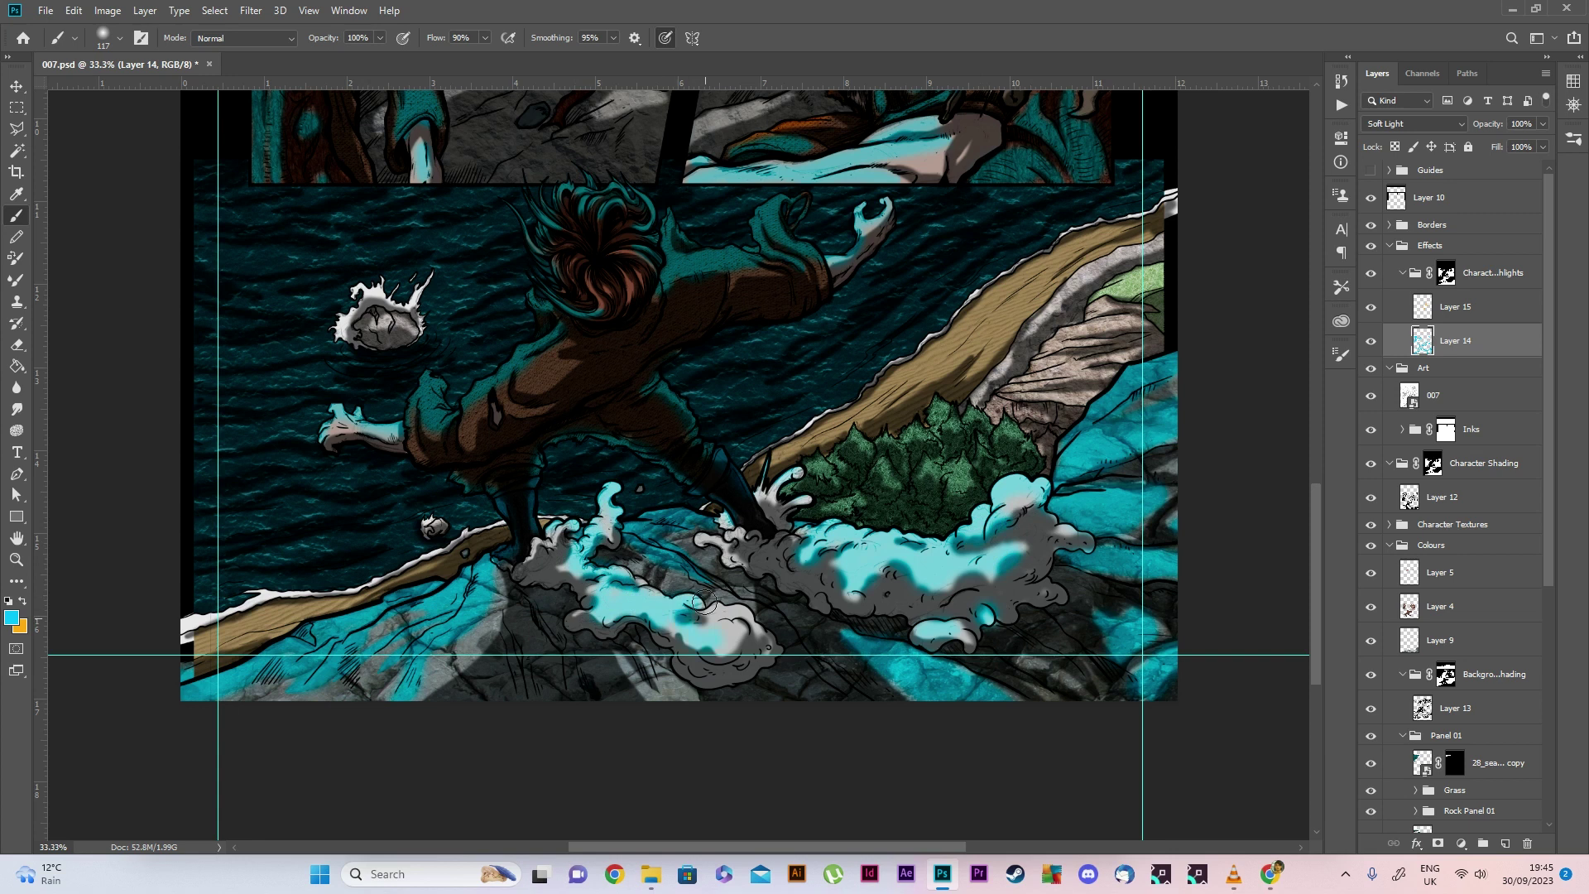
mouse_move(641, 564)
mouse_down()
mouse_move(716, 595)
mouse_move(695, 546)
mouse_move(749, 585)
mouse_up()
mouse_move(623, 658)
mouse_down()
mouse_move(669, 683)
mouse_move(646, 675)
mouse_up()
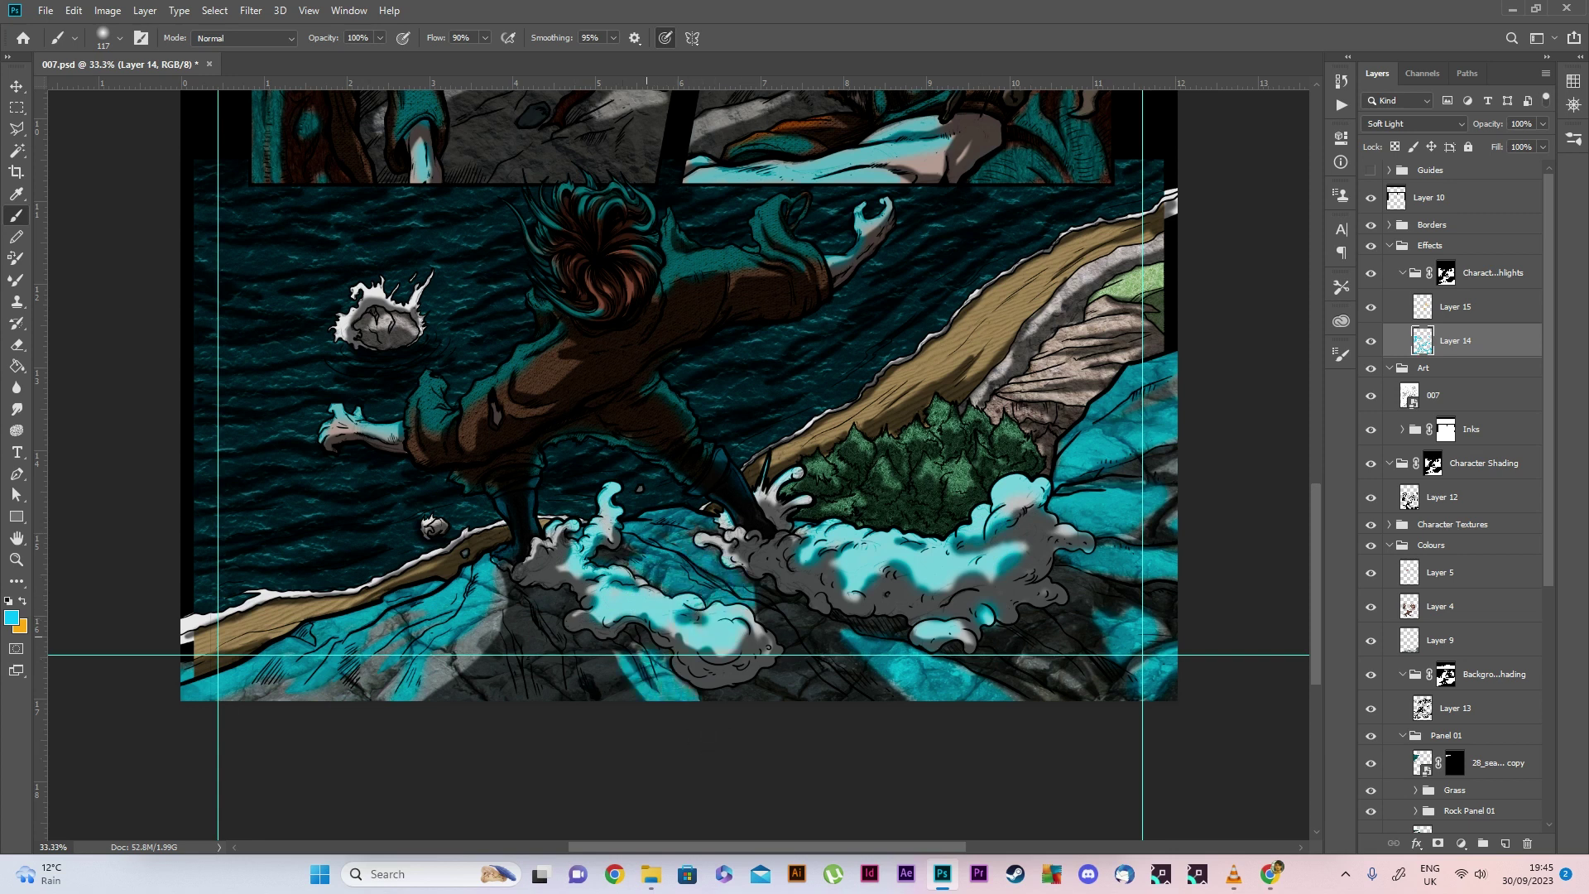
drag(447, 644, 453, 662)
drag(343, 743, 229, 712)
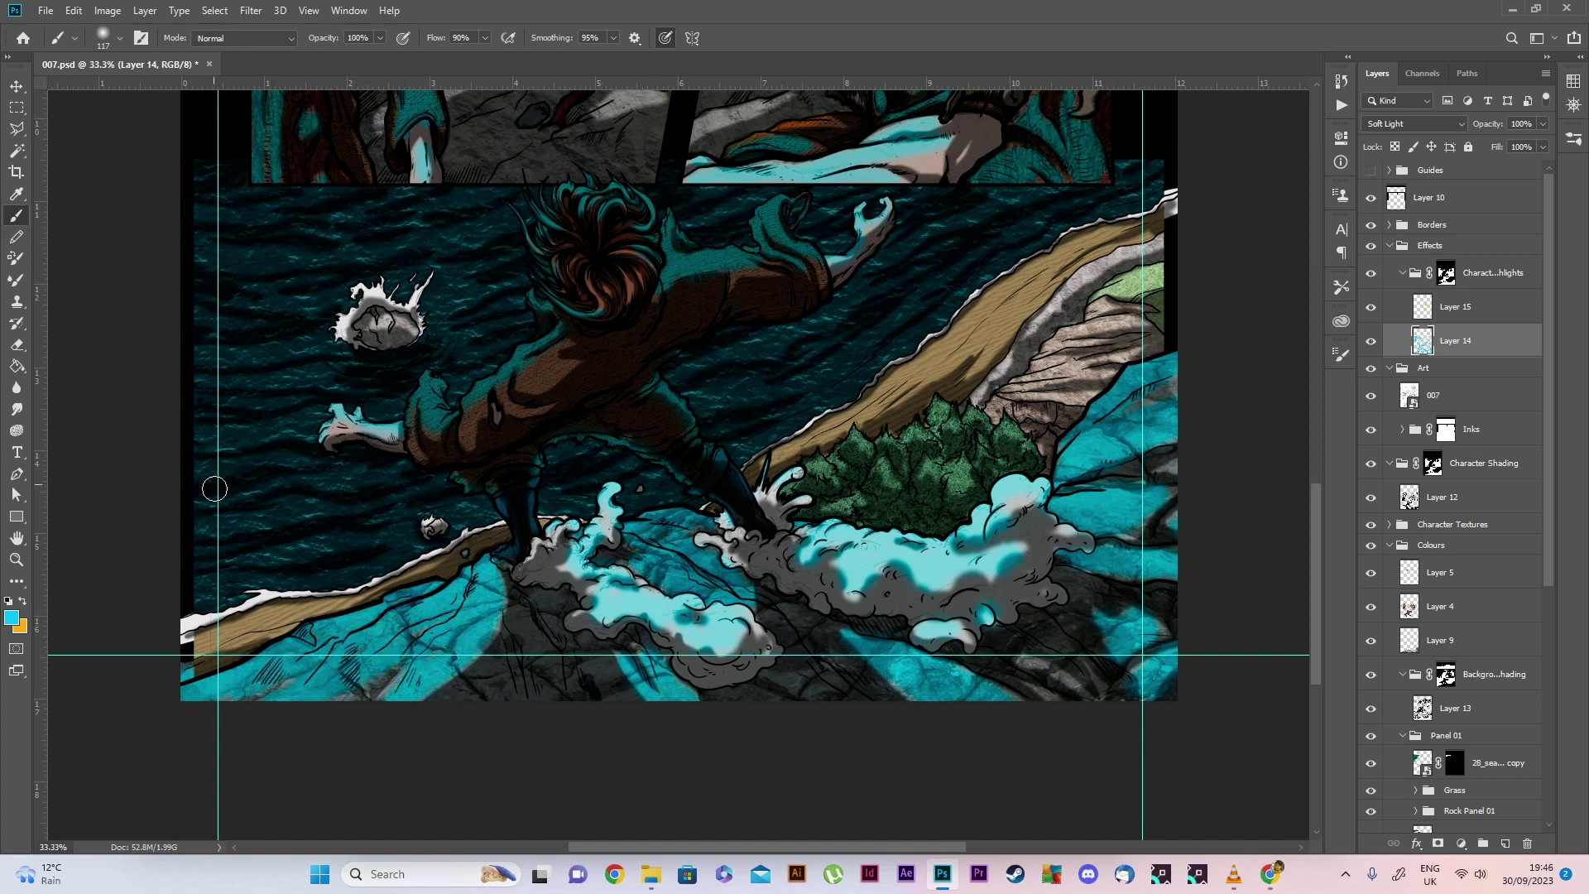
Add a new layer directly above Layer 14 and set its blend mode to Linear Light
click(15, 559)
alt+click(674, 433)
drag(673, 433, 769, 434)
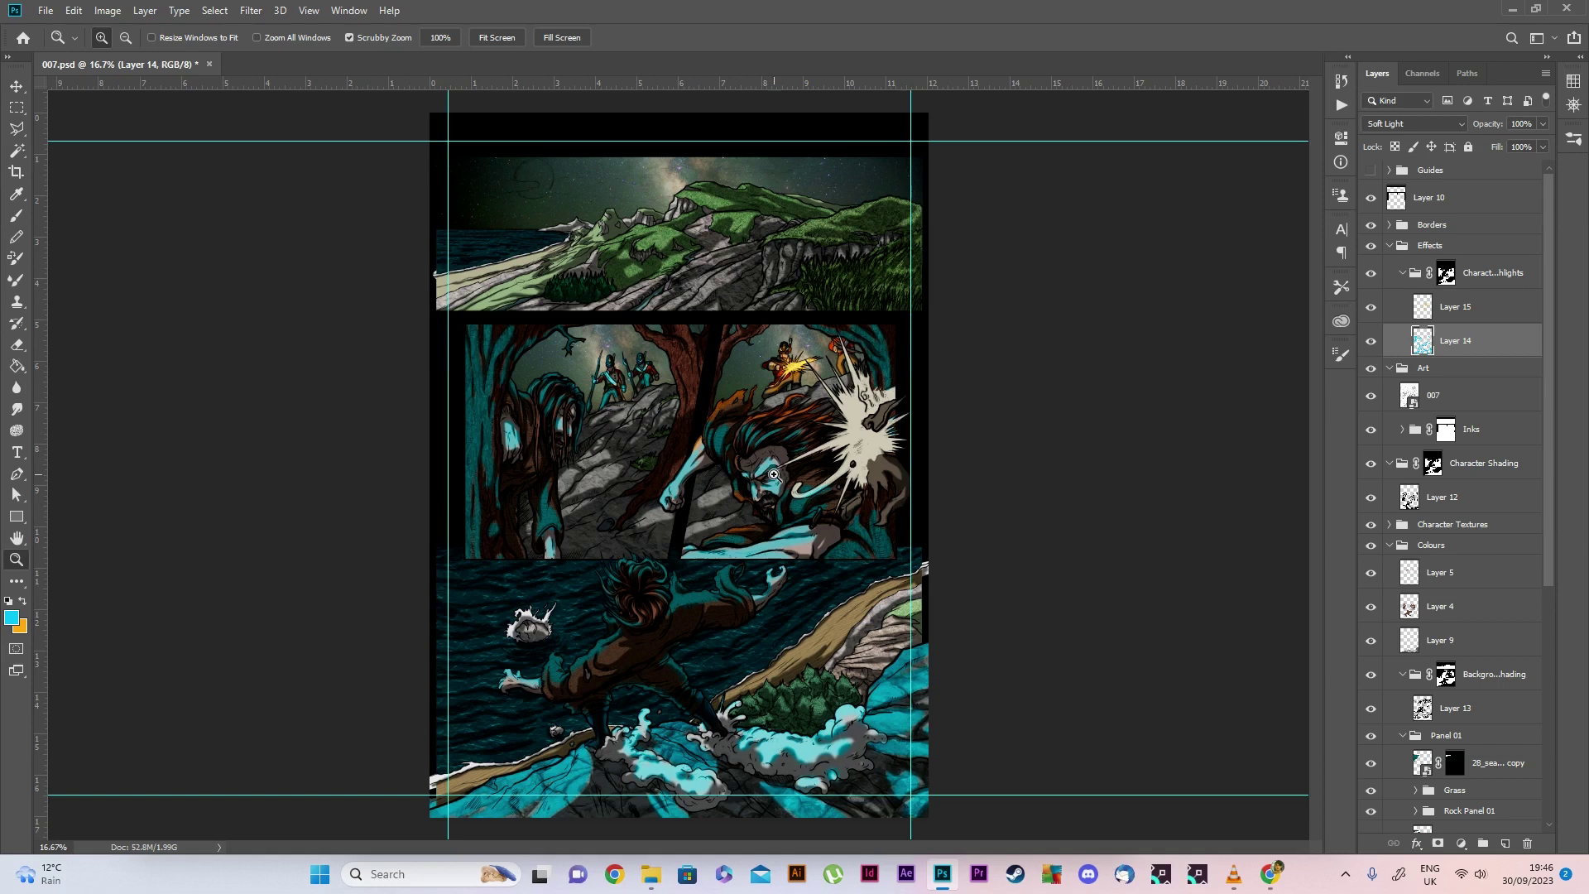
drag(566, 418, 662, 418)
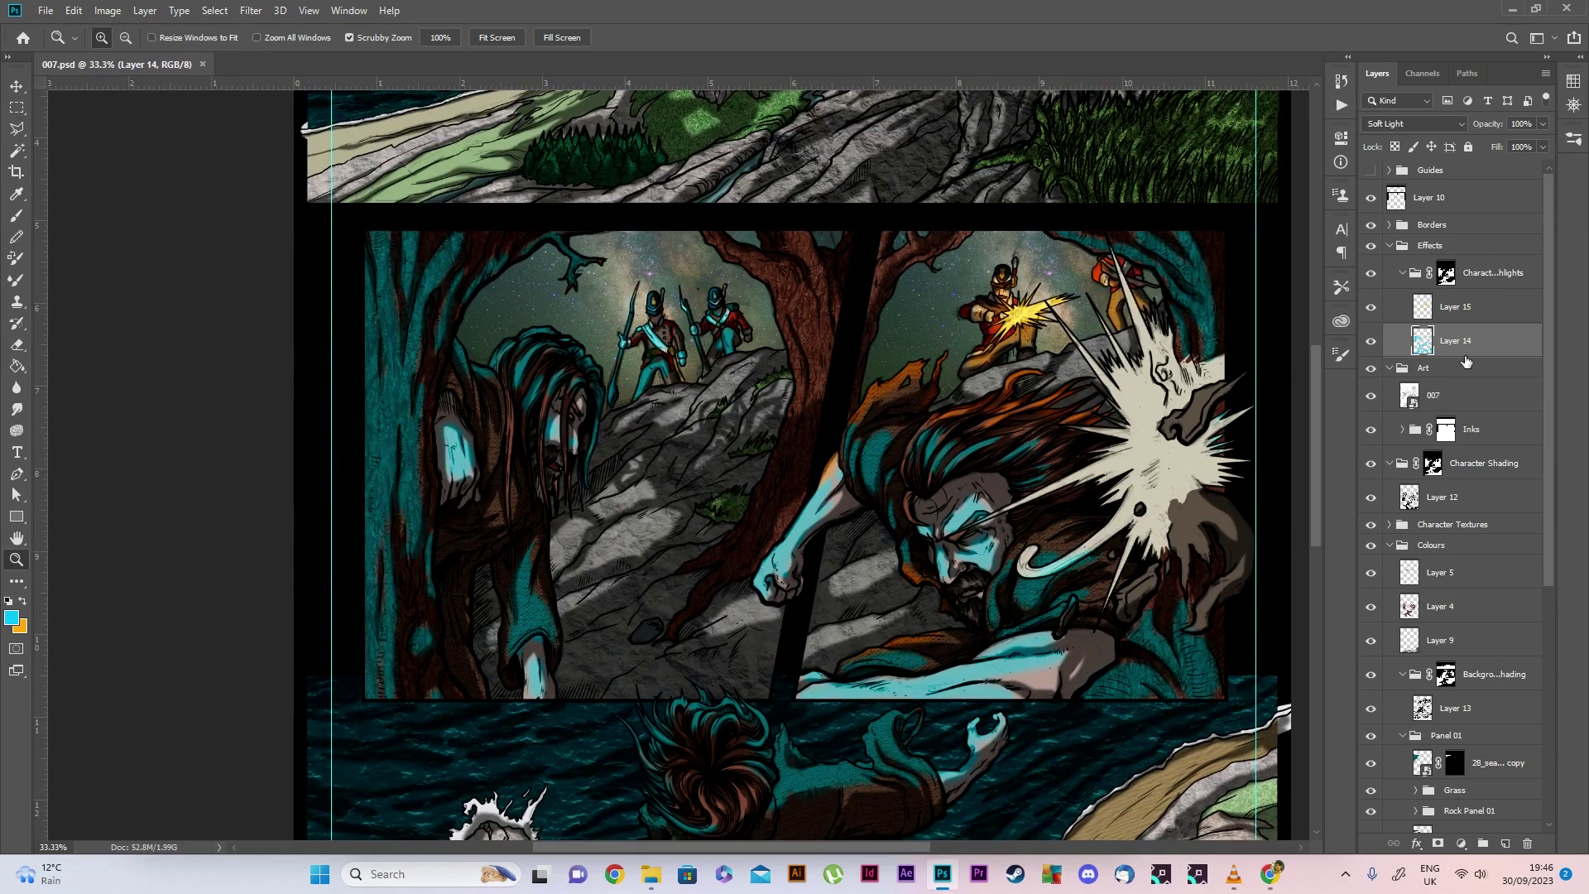
click(1505, 842)
click(1411, 123)
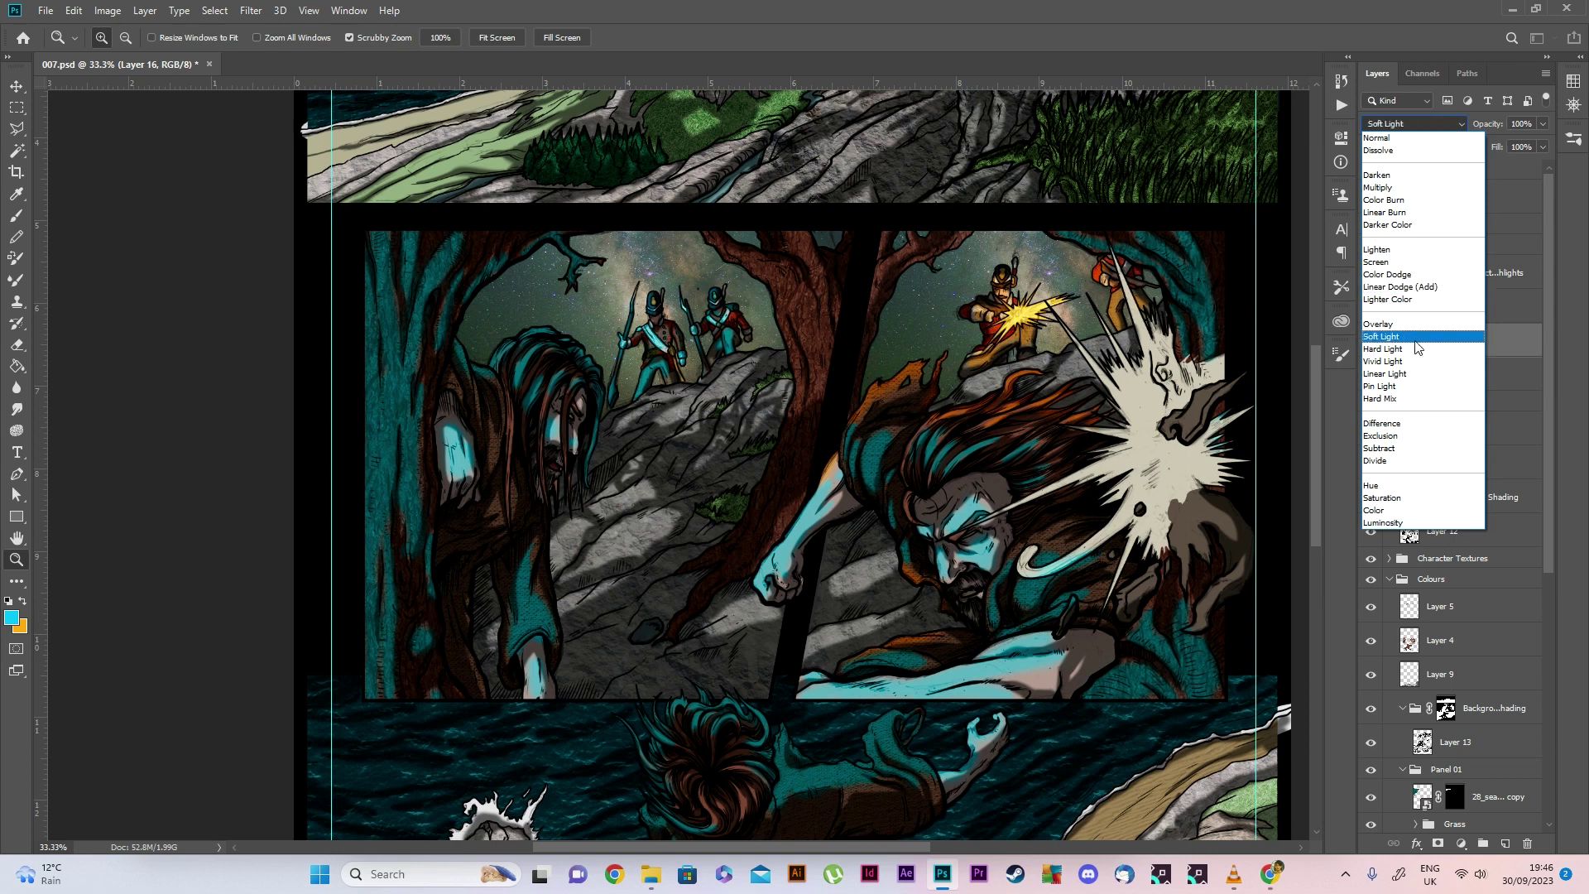
click(1386, 373)
Use a soft 45 px brush to paint a glowing cyan rim along the long-haired man's shoulder and hair in the first middle panel
click(17, 215)
right_click(267, 125)
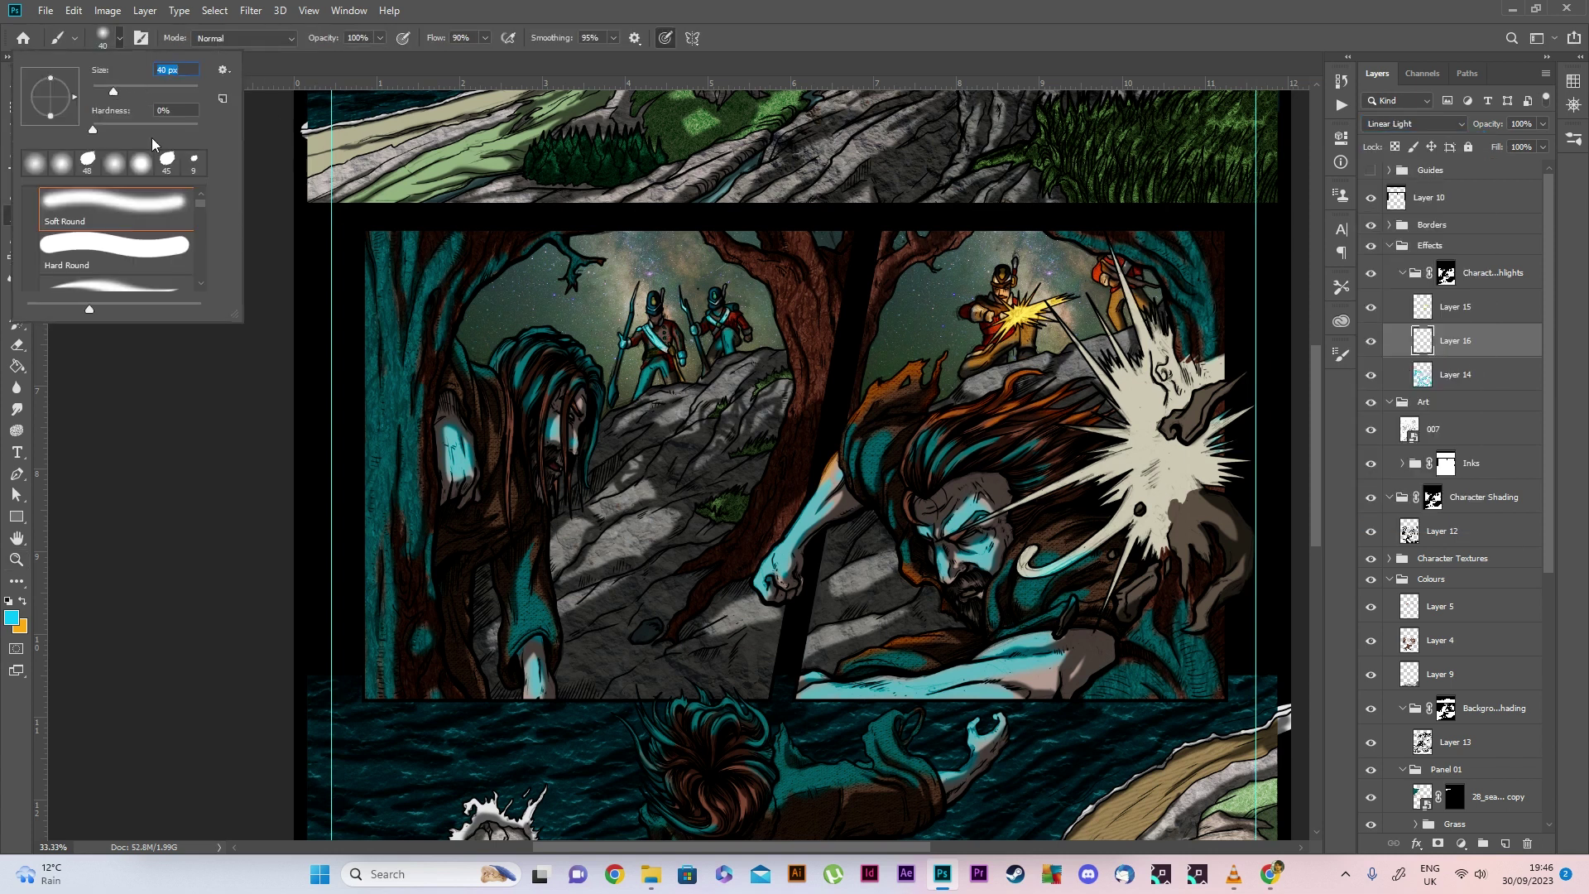
click(859, 24)
drag(471, 362, 497, 352)
drag(602, 391, 605, 420)
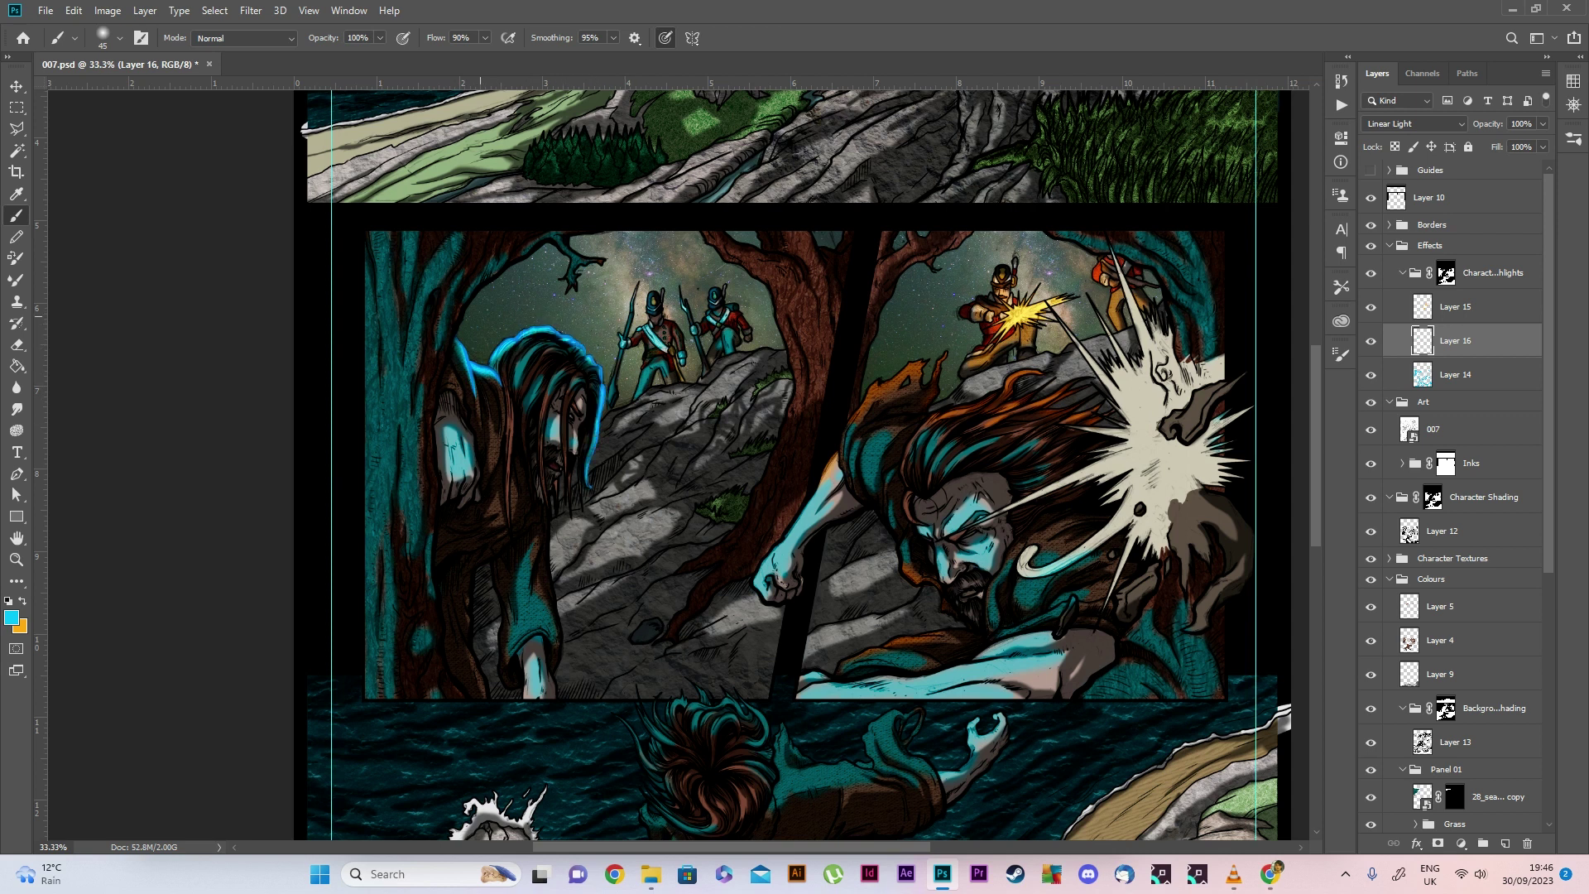
Enlarge the soft brush to 69 px and paint cyan glow on the long-haired man's arm, hand and hair in the first middle panel
click(119, 38)
drag(122, 93, 129, 93)
click(544, 581)
drag(560, 619, 555, 697)
drag(540, 578, 538, 699)
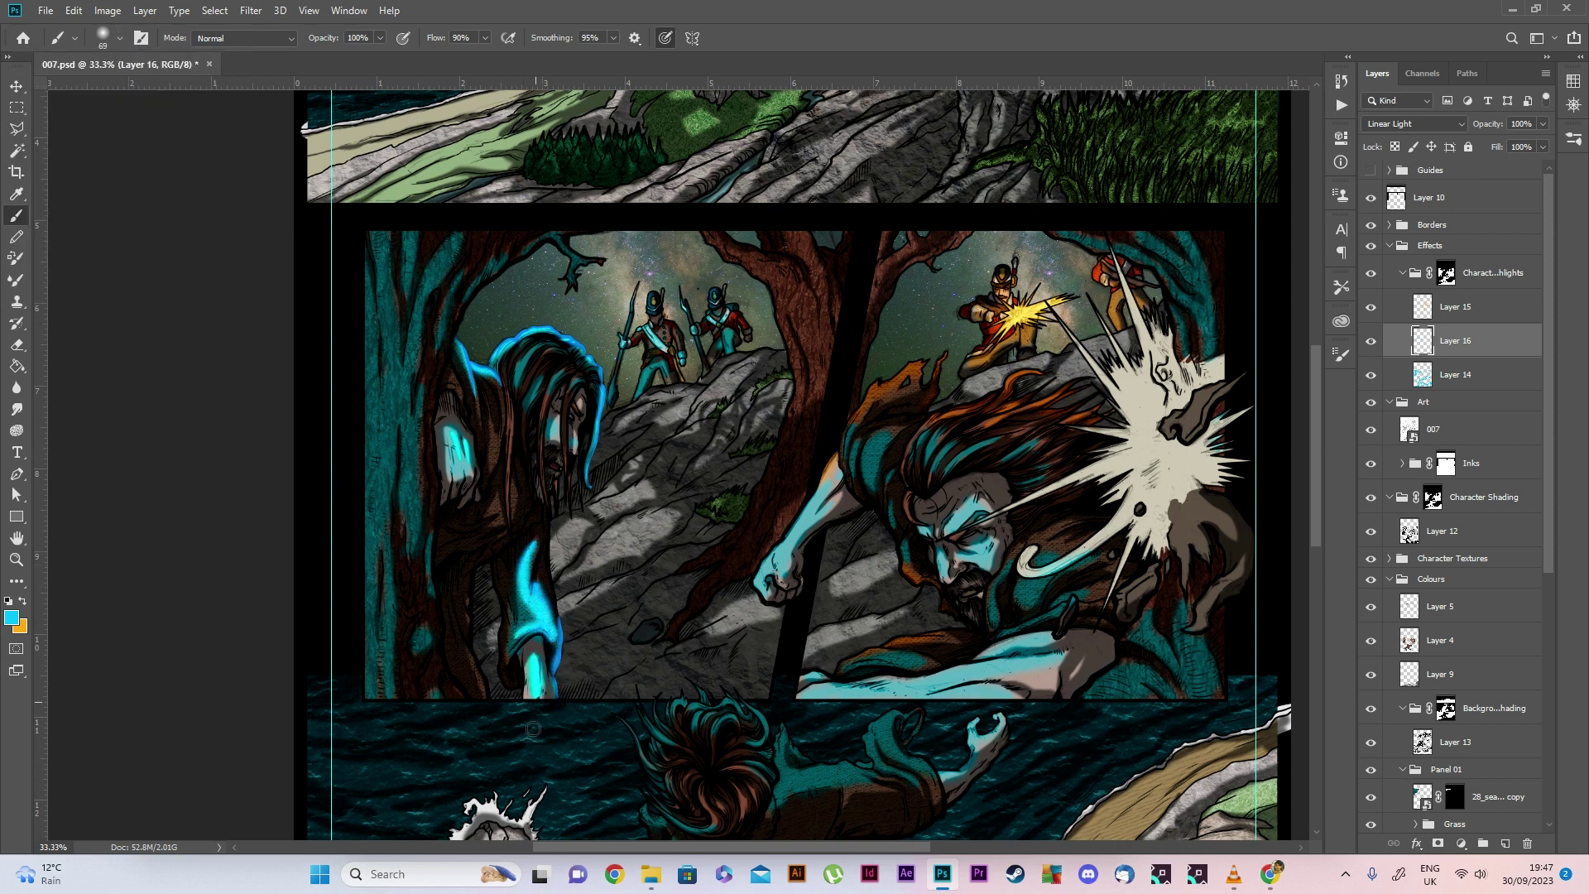
drag(526, 363, 570, 362)
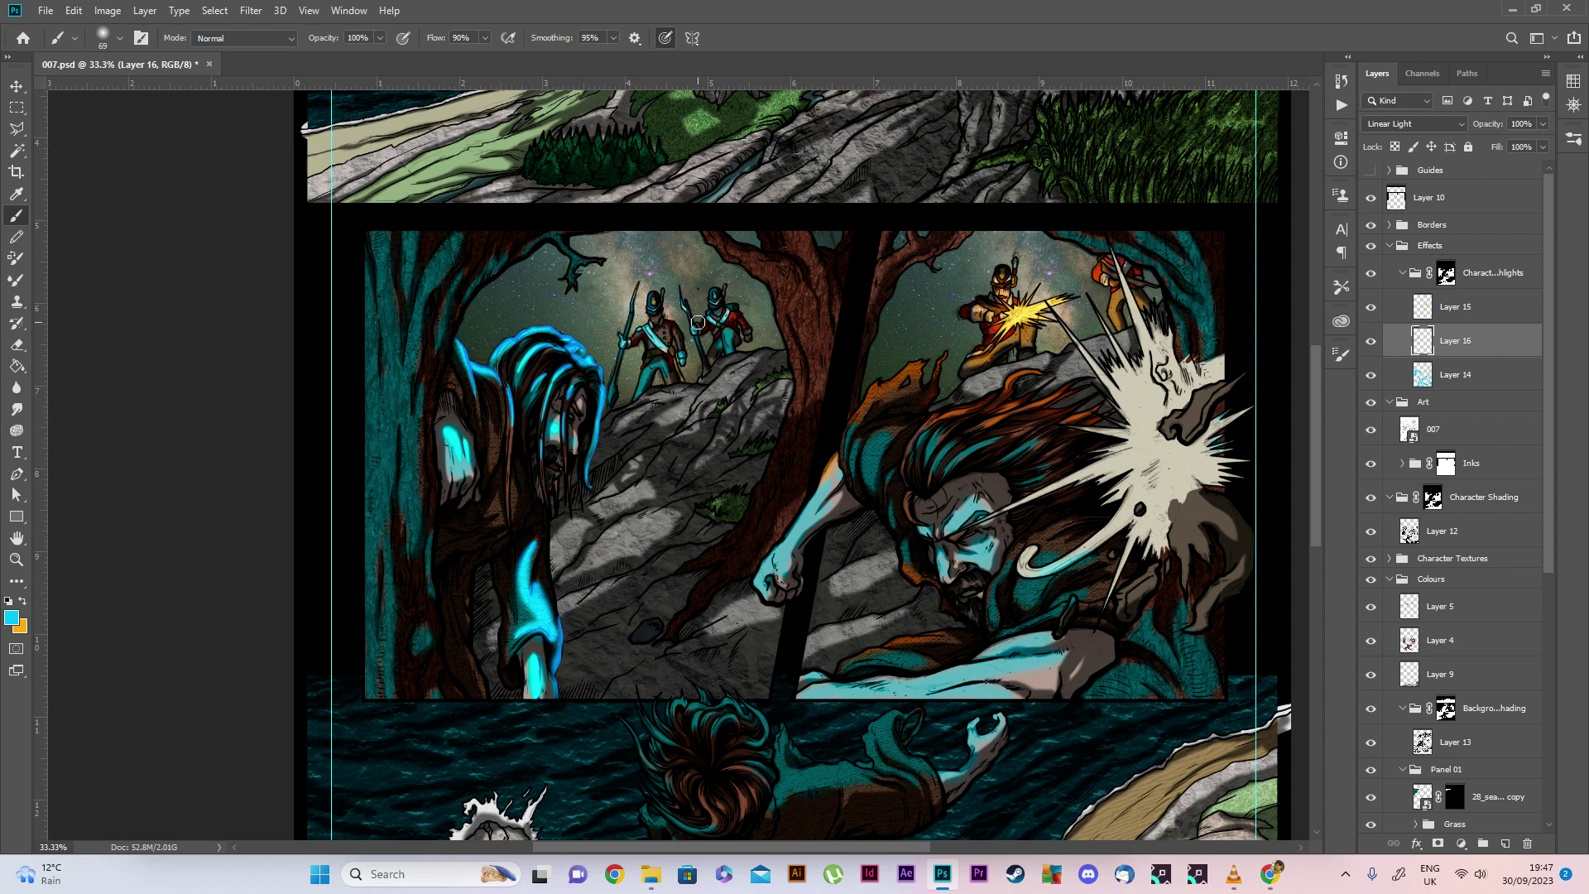
Paint glowing cyan highlights down the trunk beside the long-haired man and along its overhanging branch
drag(374, 236, 377, 327)
drag(412, 222, 401, 291)
drag(453, 236, 407, 366)
mouse_move(385, 426)
mouse_down()
mouse_move(381, 547)
mouse_move(366, 530)
mouse_move(440, 491)
mouse_move(404, 485)
mouse_move(408, 534)
mouse_move(422, 439)
mouse_move(403, 453)
mouse_move(389, 562)
mouse_move(426, 582)
mouse_move(416, 641)
mouse_up()
drag(368, 517, 387, 696)
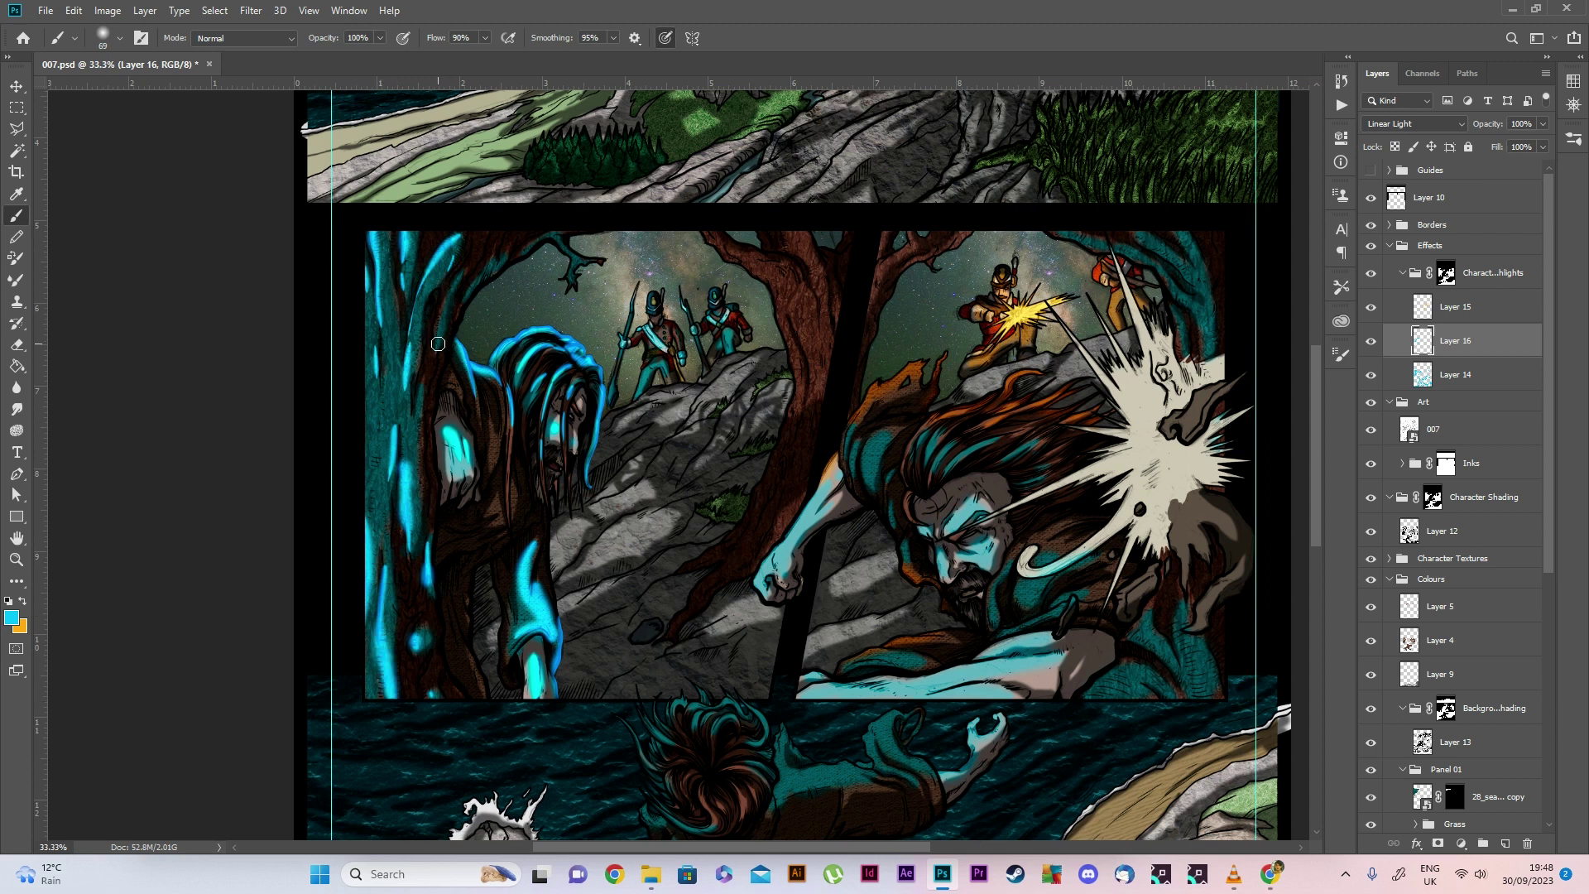
drag(530, 250, 575, 266)
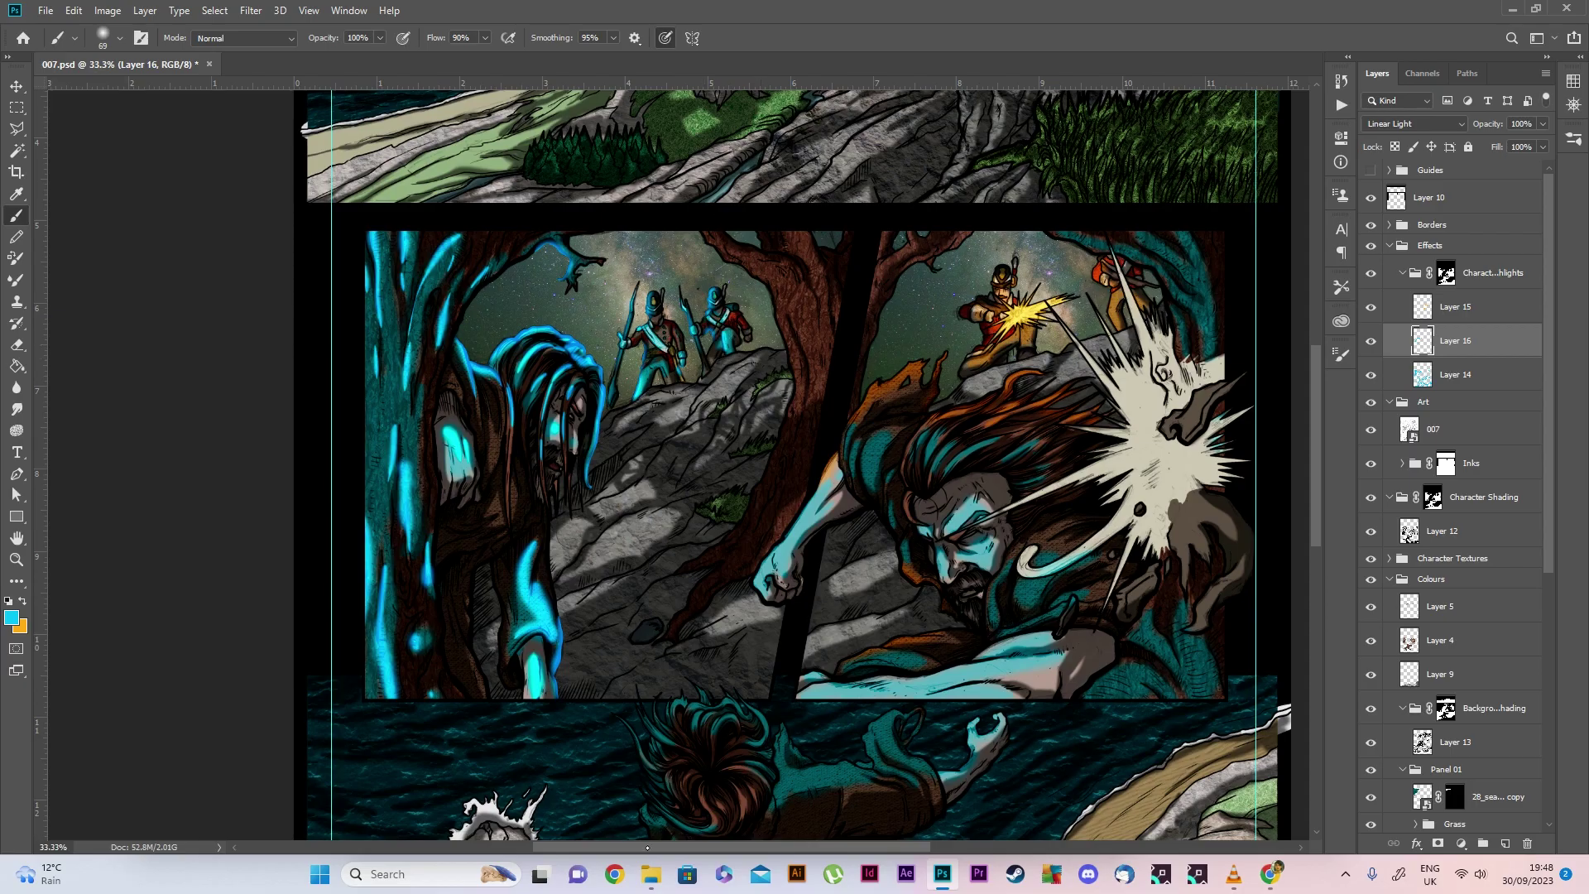
Paint cyan glow with a 77 px brush on the bearded man's outstretched fist, forearm, shoulder and face in the second middle panel
key(ctrl+minus)
click(1414, 123)
key(Escape)
key(z)
click(526, 484)
scroll(526, 484, down, 2)
key(ctrl+minus)
key(ctrl+minus)
key(ctrl+plus)
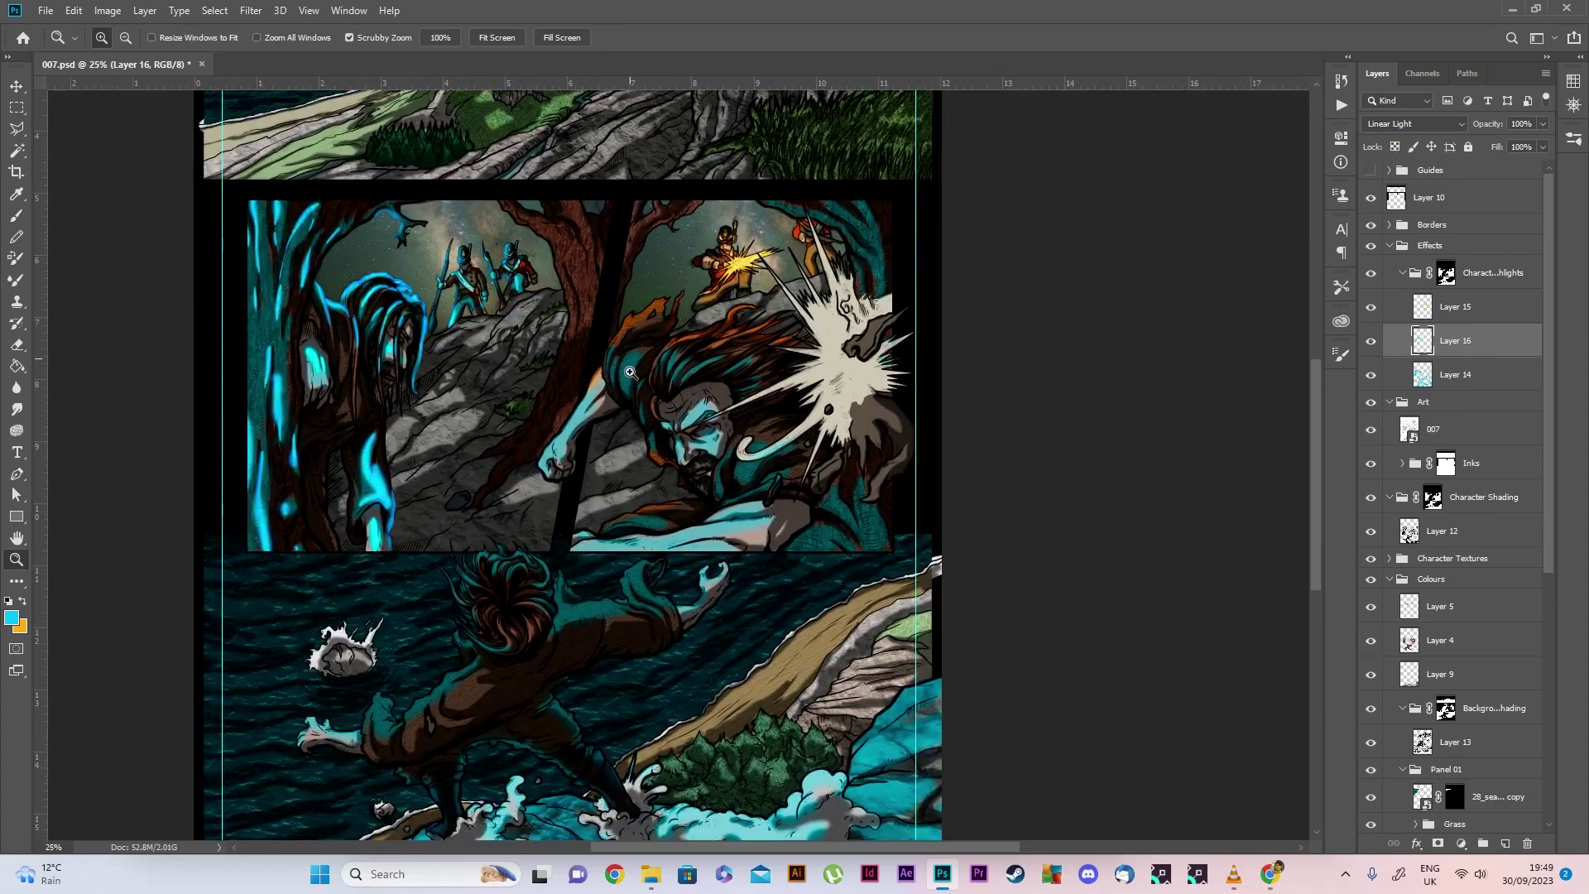
click(629, 372)
scroll(728, 266, up, 2)
key(b)
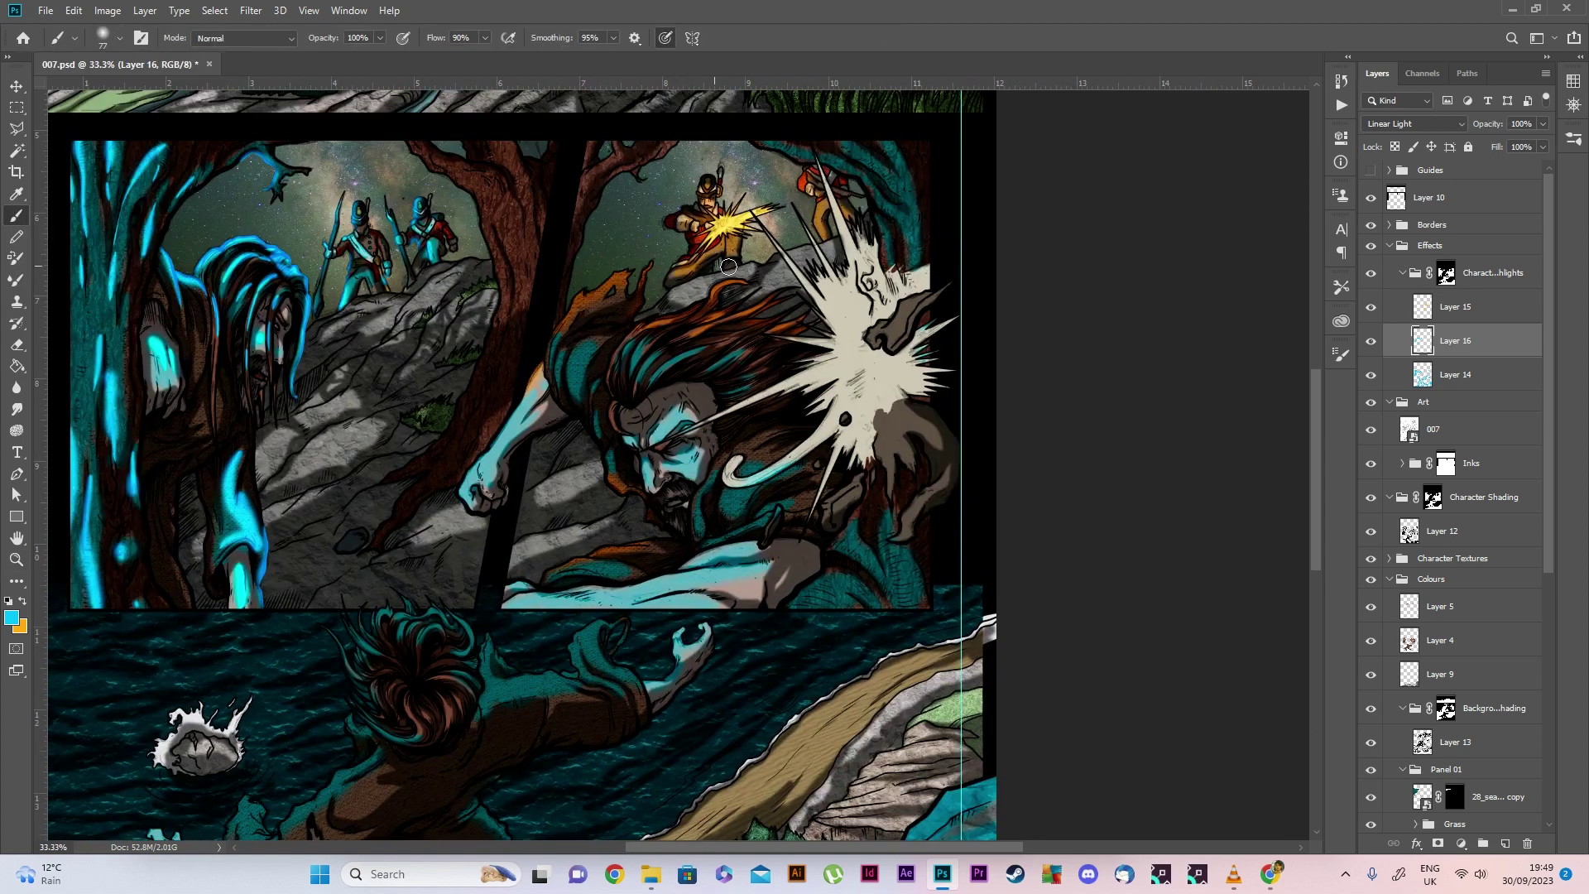
mouse_move(513, 416)
mouse_down()
mouse_move(477, 461)
mouse_move(512, 410)
mouse_move(462, 451)
mouse_move(501, 414)
mouse_move(468, 489)
mouse_up()
drag(546, 417, 514, 424)
mouse_move(571, 356)
mouse_down()
mouse_move(626, 440)
mouse_move(654, 439)
mouse_move(697, 396)
mouse_move(648, 487)
mouse_move(691, 468)
mouse_up()
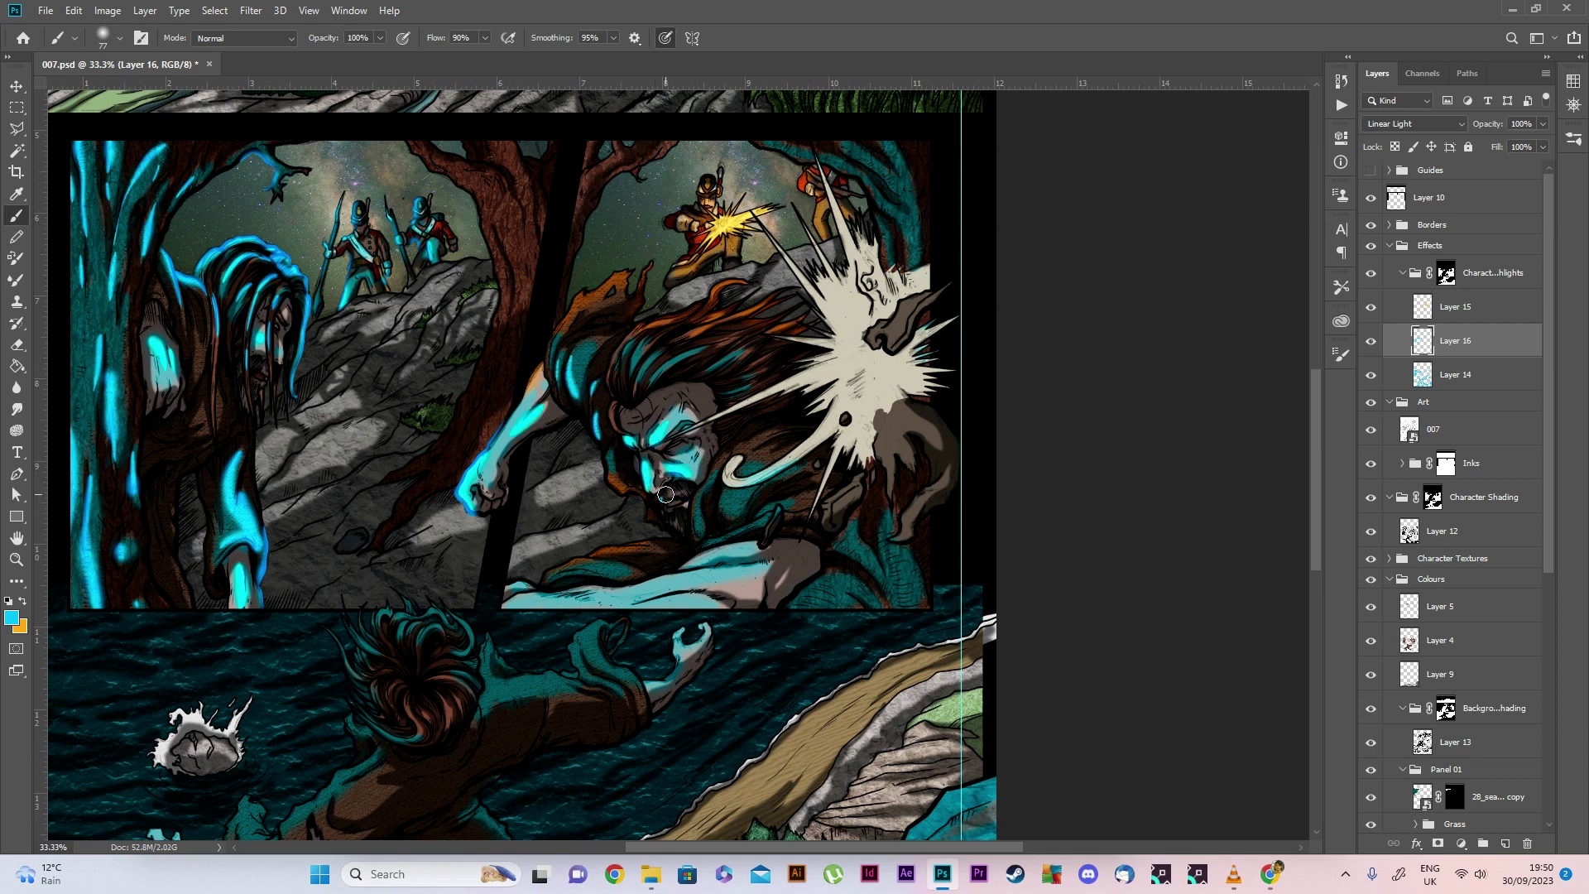
Add cyan glow to the bearded man's hair, foreground arm and clothing and the tree behind him, and save the page
mouse_move(656, 329)
mouse_down()
mouse_move(630, 356)
mouse_move(652, 381)
mouse_move(722, 313)
mouse_move(695, 351)
mouse_move(737, 385)
mouse_up()
mouse_move(507, 608)
mouse_down()
mouse_move(725, 572)
mouse_move(651, 603)
mouse_move(755, 562)
mouse_move(716, 554)
mouse_up()
mouse_move(733, 489)
mouse_down()
mouse_move(704, 530)
mouse_move(799, 450)
mouse_move(728, 533)
mouse_up()
mouse_move(795, 612)
mouse_down()
mouse_move(877, 546)
mouse_move(912, 588)
mouse_up()
mouse_move(768, 138)
mouse_down()
mouse_move(894, 178)
mouse_move(917, 227)
mouse_up()
key(z)
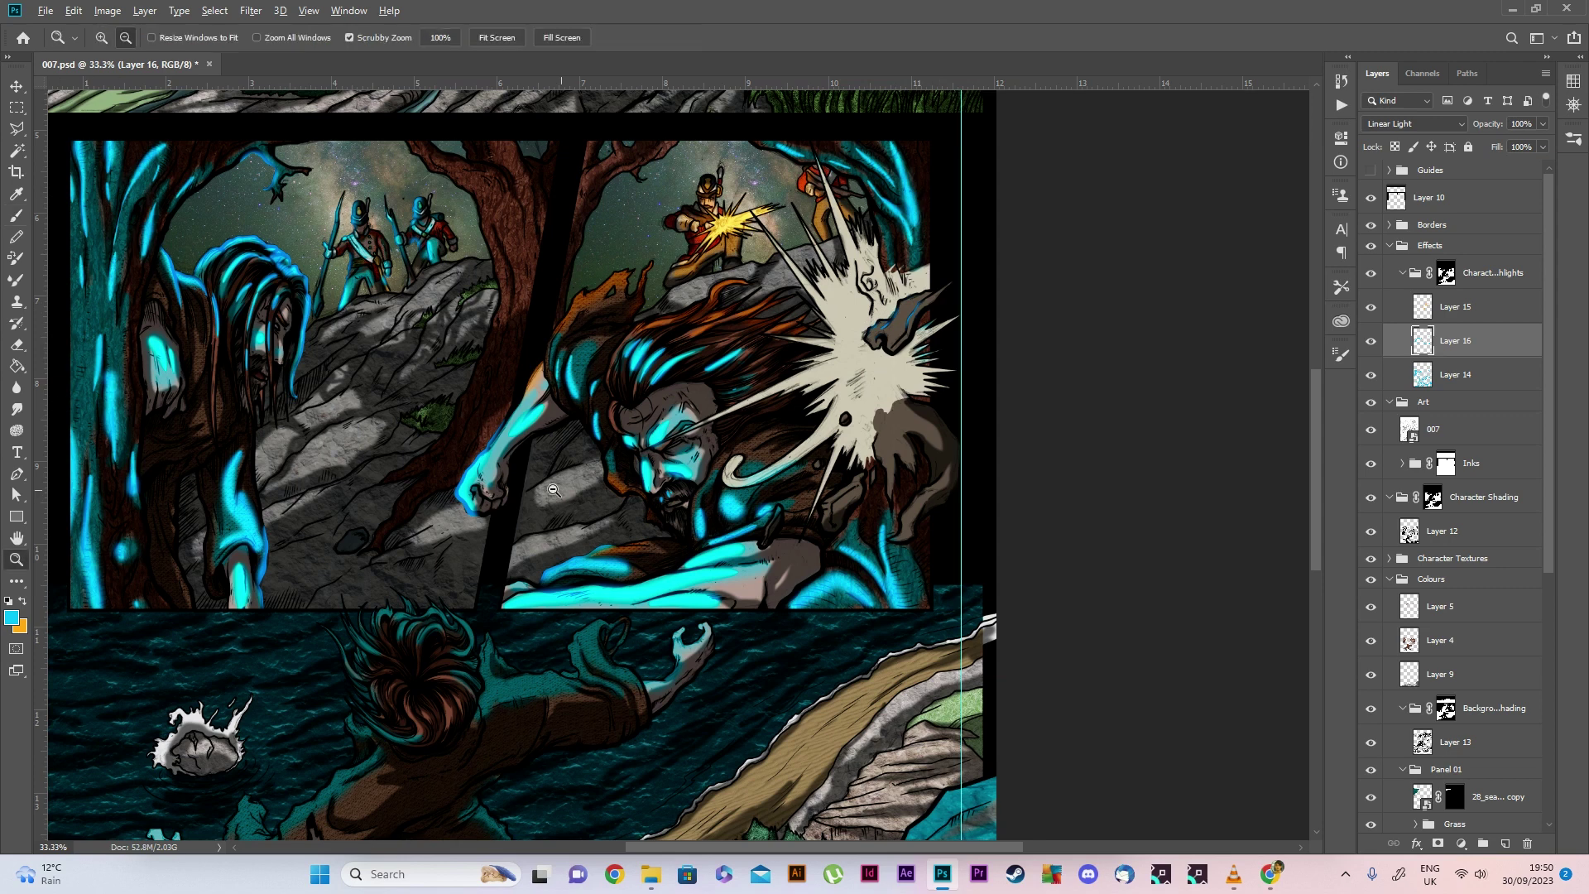
alt+click(919, 308)
key(ctrl+s)
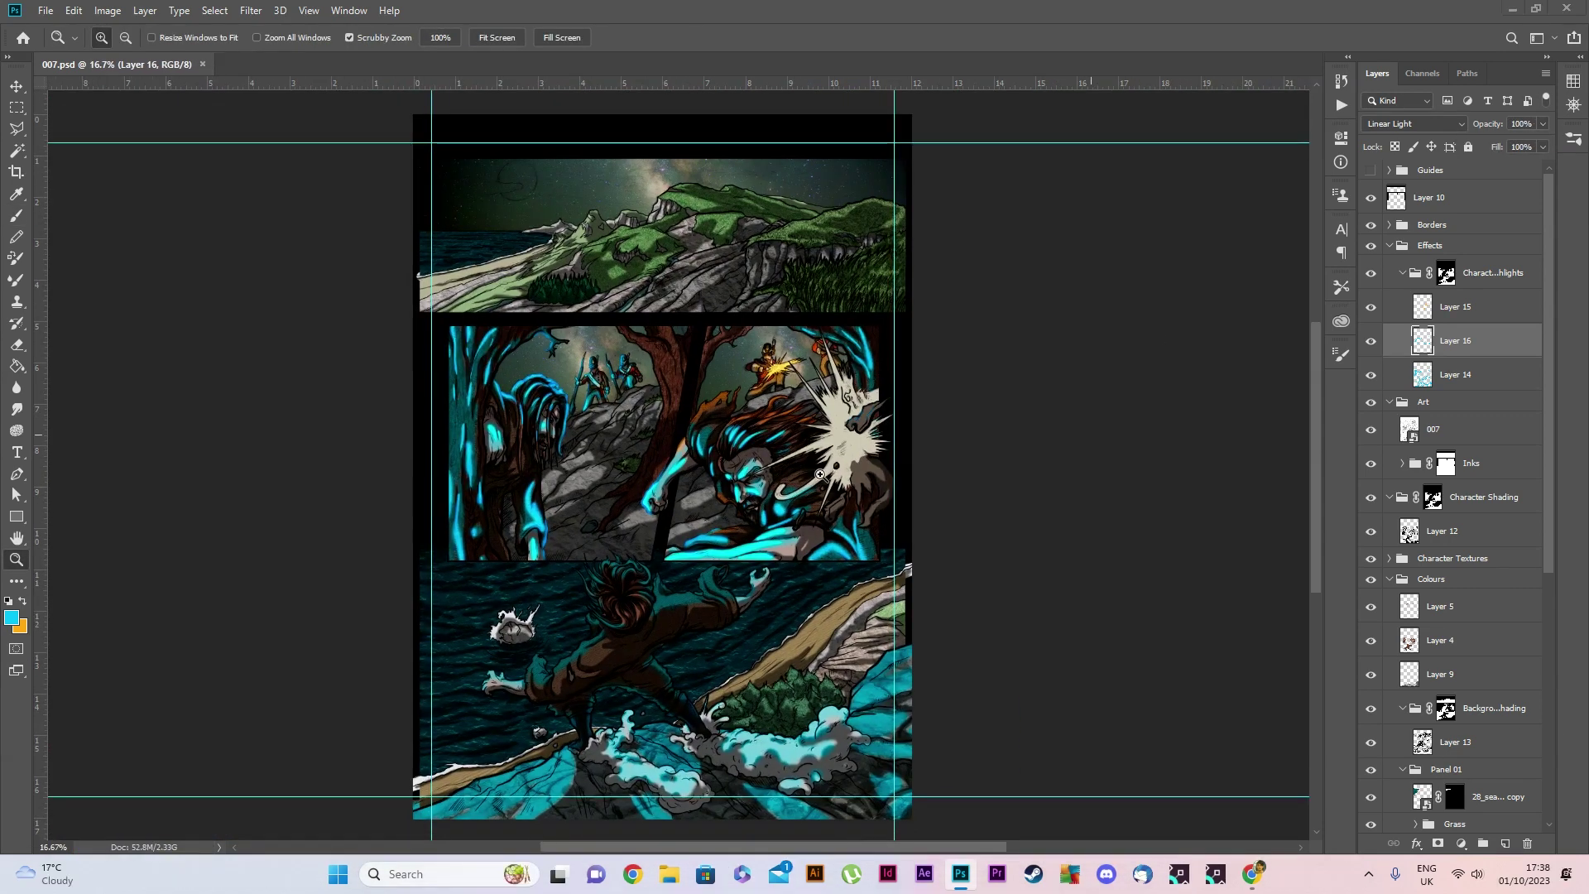
On Layer 16, use a soft 133 px brush to paint a glowing cyan rim around the falling man in the bottom panel
click(820, 474)
scroll(819, 474, down, 5)
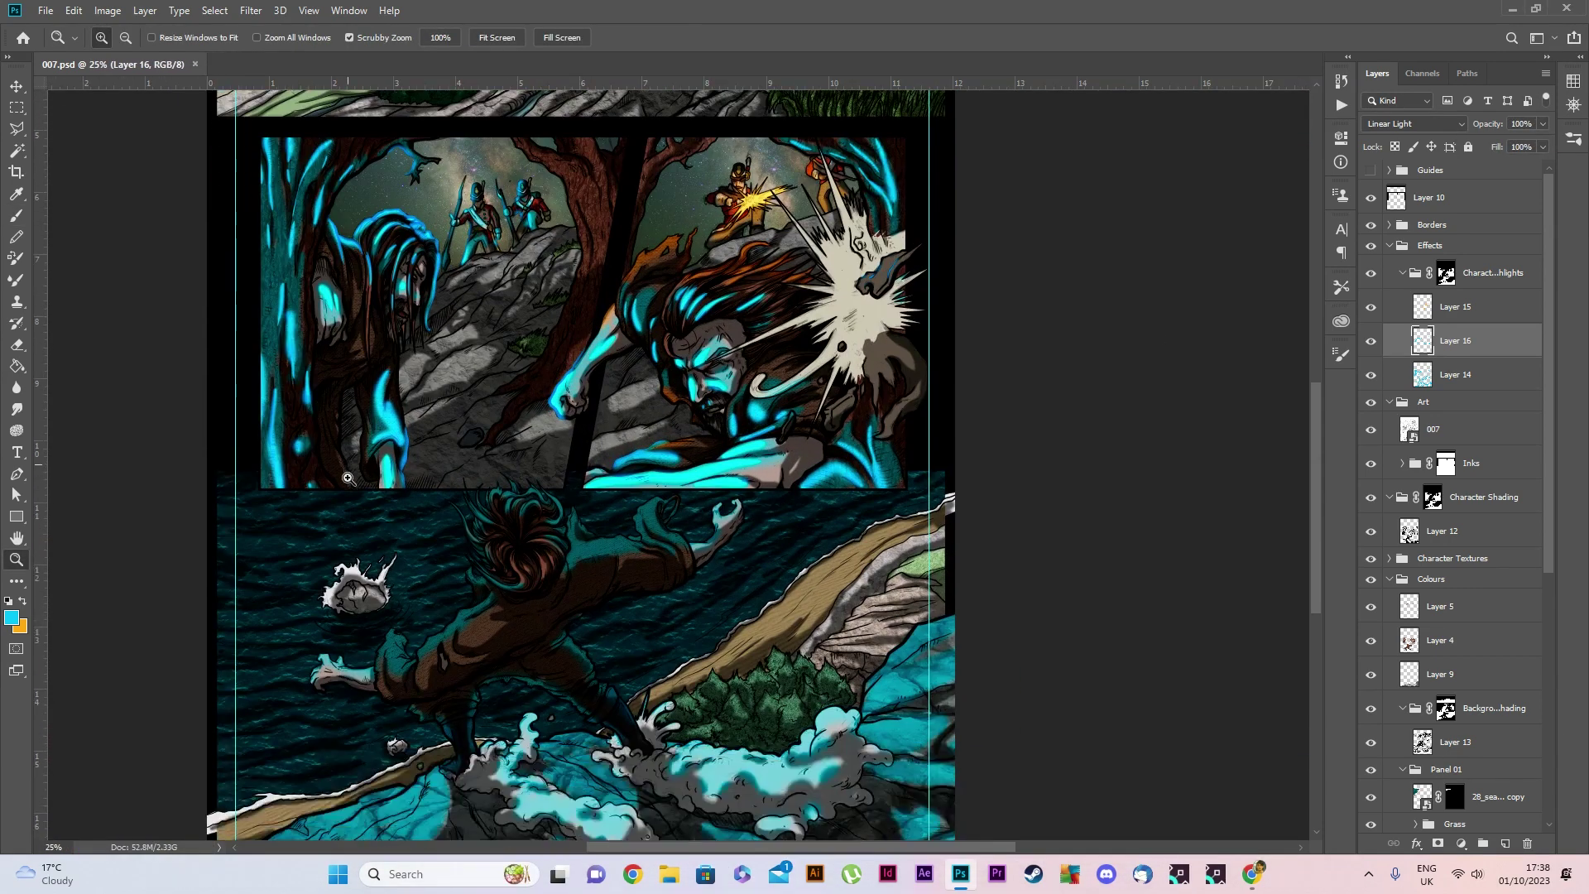
key(b)
click(119, 37)
drag(132, 91, 152, 92)
click(1467, 340)
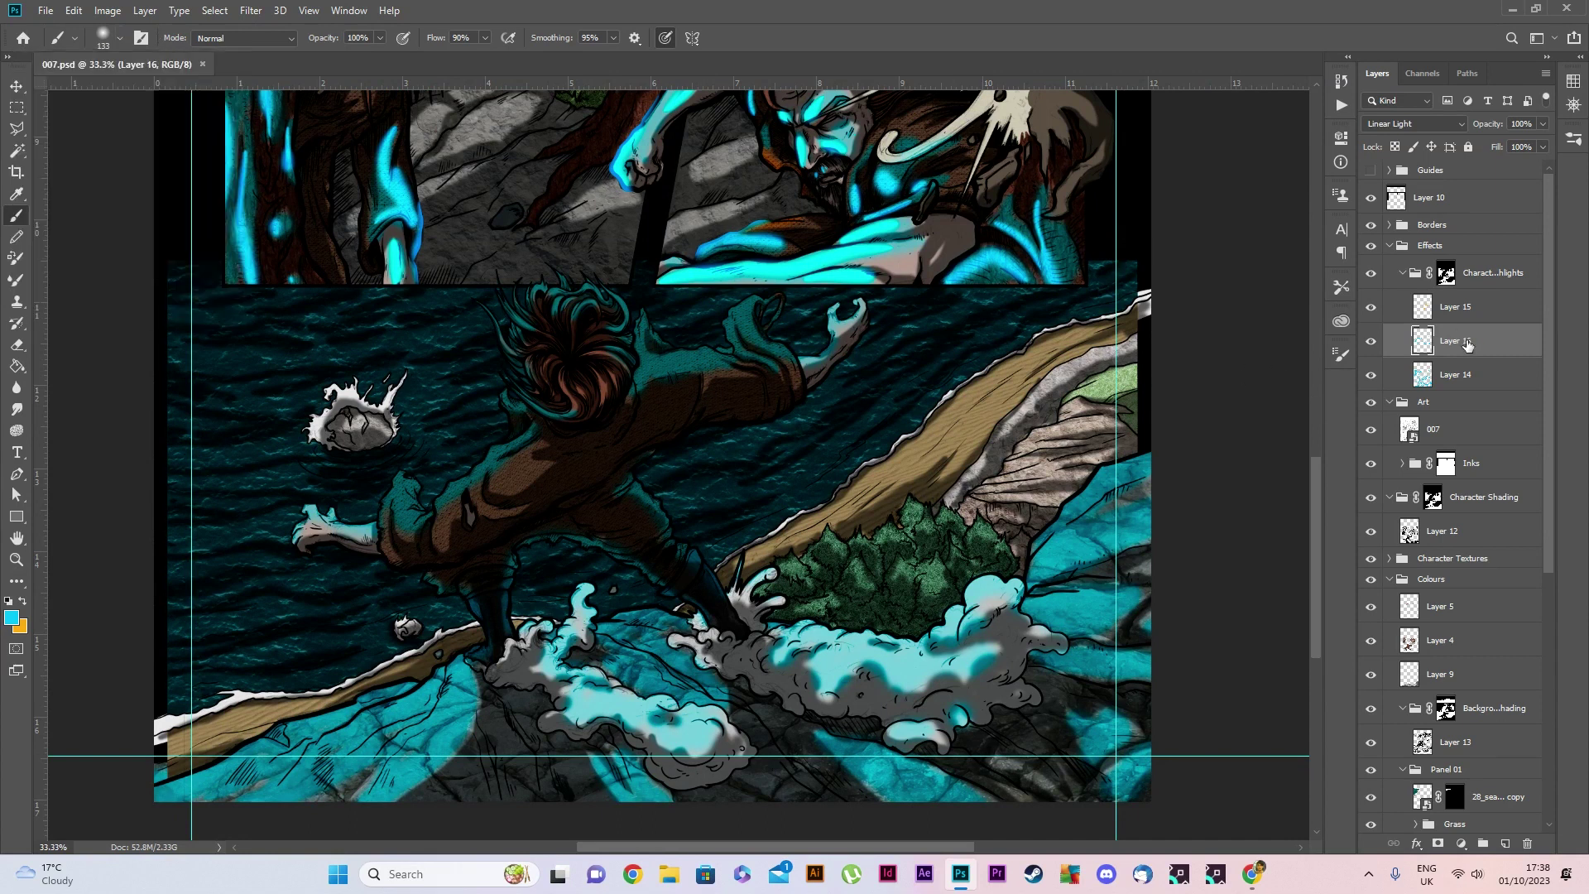
mouse_move(308, 515)
mouse_down()
mouse_move(368, 514)
mouse_move(339, 522)
mouse_move(414, 457)
mouse_move(425, 480)
mouse_move(476, 462)
mouse_move(496, 414)
mouse_move(490, 368)
mouse_move(503, 367)
mouse_move(485, 315)
mouse_move(507, 320)
mouse_move(485, 282)
mouse_move(515, 310)
mouse_move(568, 266)
mouse_move(562, 277)
mouse_move(638, 313)
mouse_move(626, 330)
mouse_move(737, 348)
mouse_move(717, 302)
mouse_move(799, 345)
mouse_move(860, 308)
mouse_up()
drag(649, 463, 721, 583)
mouse_move(538, 539)
mouse_down()
mouse_move(618, 563)
mouse_move(673, 605)
mouse_move(528, 557)
mouse_move(517, 629)
mouse_up()
mouse_move(414, 571)
mouse_down()
mouse_move(475, 617)
mouse_move(439, 653)
mouse_move(430, 716)
mouse_move(476, 644)
mouse_up()
Paint cyan glow along the foreground rock edges and the dust clouds' upper edges in the bottom panel, and save the page
mouse_move(613, 595)
mouse_down()
mouse_move(639, 569)
mouse_move(607, 618)
mouse_move(586, 571)
mouse_move(558, 622)
mouse_move(526, 614)
mouse_move(686, 612)
mouse_up()
mouse_move(397, 666)
mouse_down()
mouse_move(278, 736)
mouse_move(380, 708)
mouse_move(430, 720)
mouse_move(335, 765)
mouse_up()
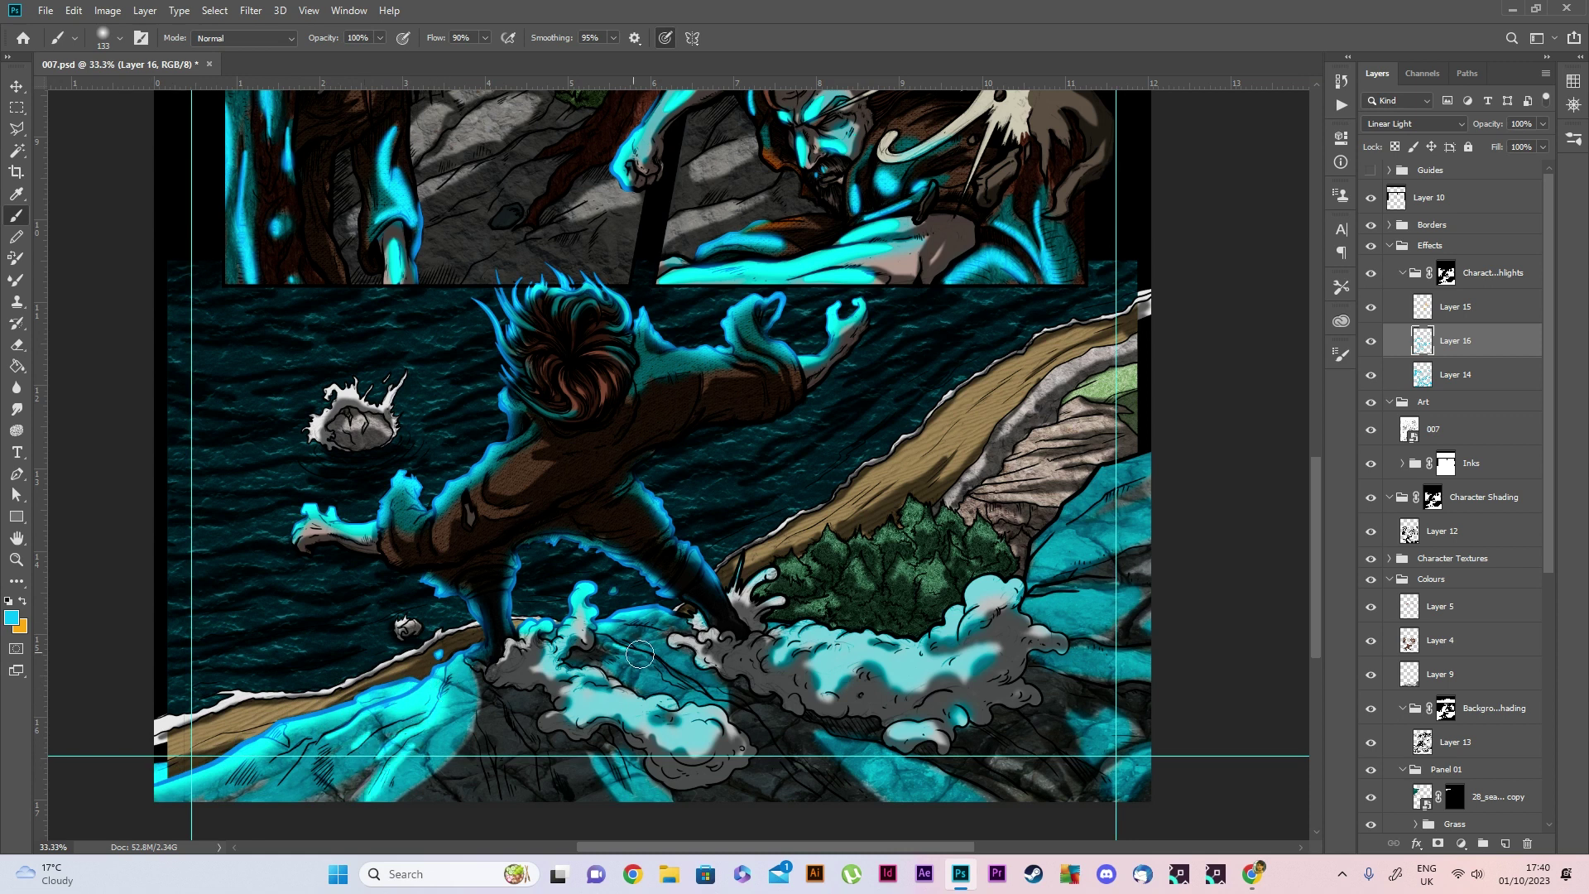
mouse_move(733, 588)
mouse_down()
mouse_move(747, 531)
mouse_move(782, 604)
mouse_move(894, 629)
mouse_move(1015, 586)
mouse_move(1080, 473)
mouse_move(1154, 454)
mouse_up()
mouse_move(1044, 581)
mouse_down()
mouse_move(1154, 529)
mouse_move(1138, 478)
mouse_move(1096, 629)
mouse_move(1117, 627)
mouse_up()
drag(1115, 592, 1150, 589)
drag(1076, 667, 1146, 666)
drag(1076, 716, 1105, 749)
drag(1121, 793, 1146, 815)
drag(1109, 765, 1146, 811)
drag(834, 739, 909, 807)
drag(608, 766, 636, 778)
key(ctrl+s)
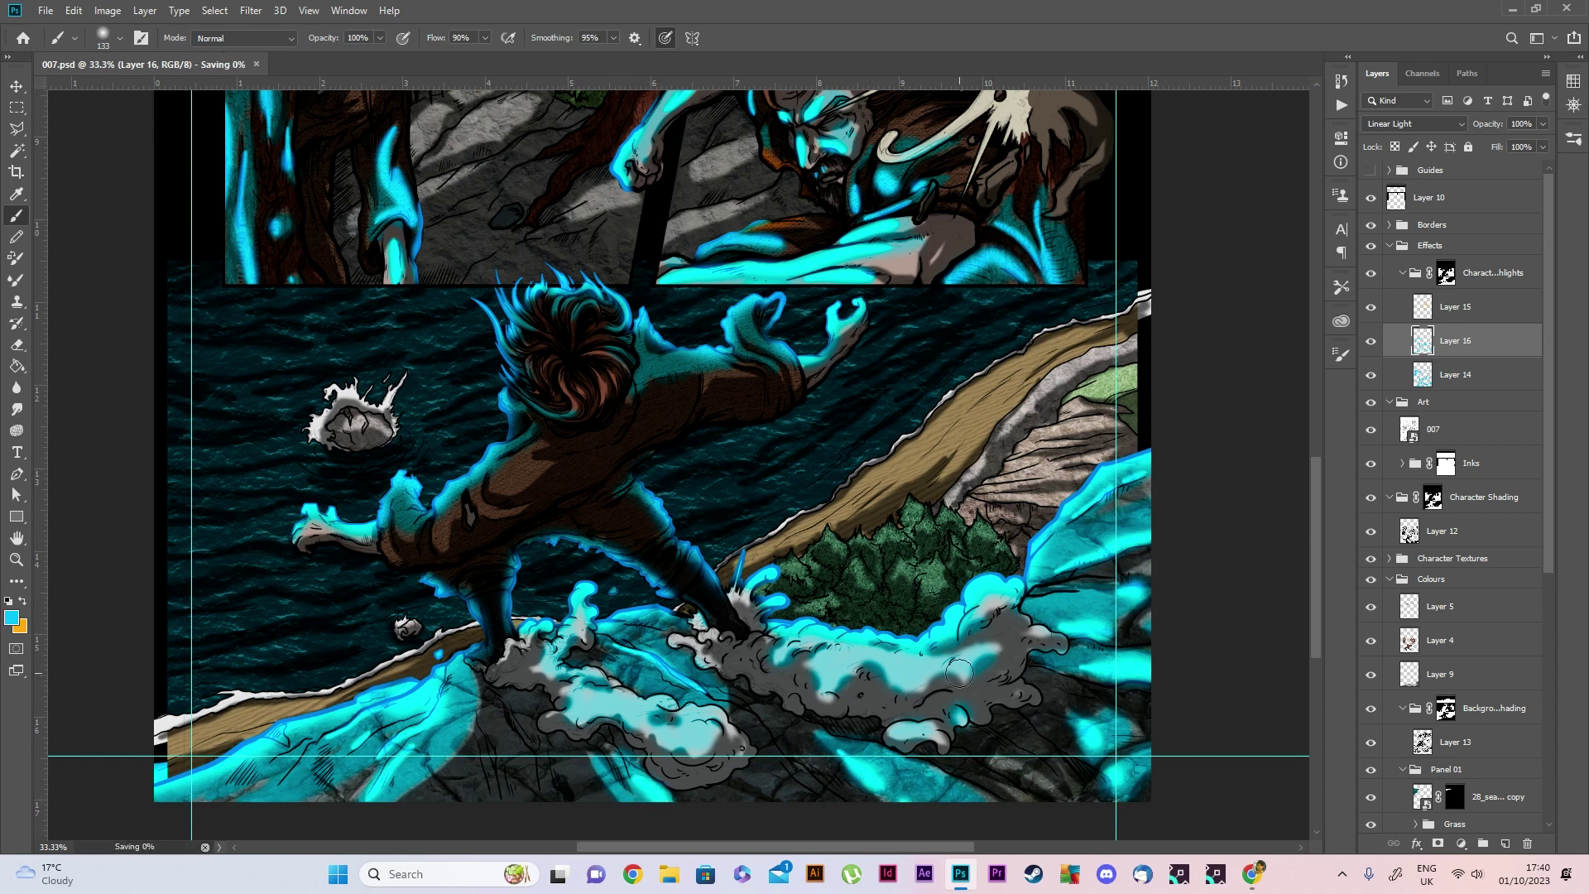
Review the glowing highlights across all panels, from close up to the full page
scroll(1319, 467, up, 3)
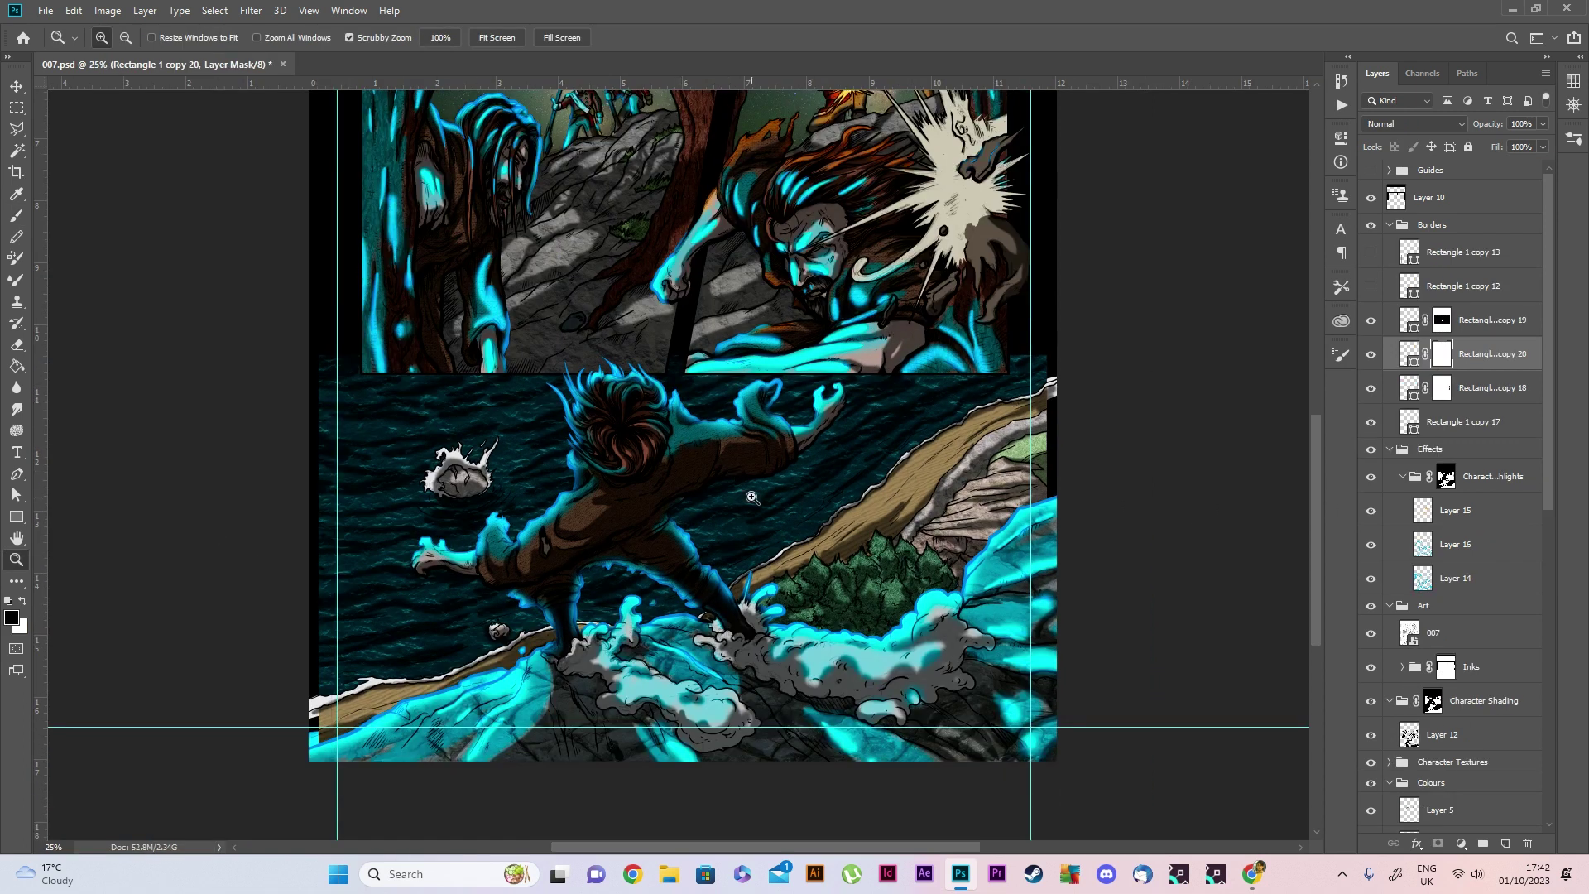
scroll(753, 498, up, 3)
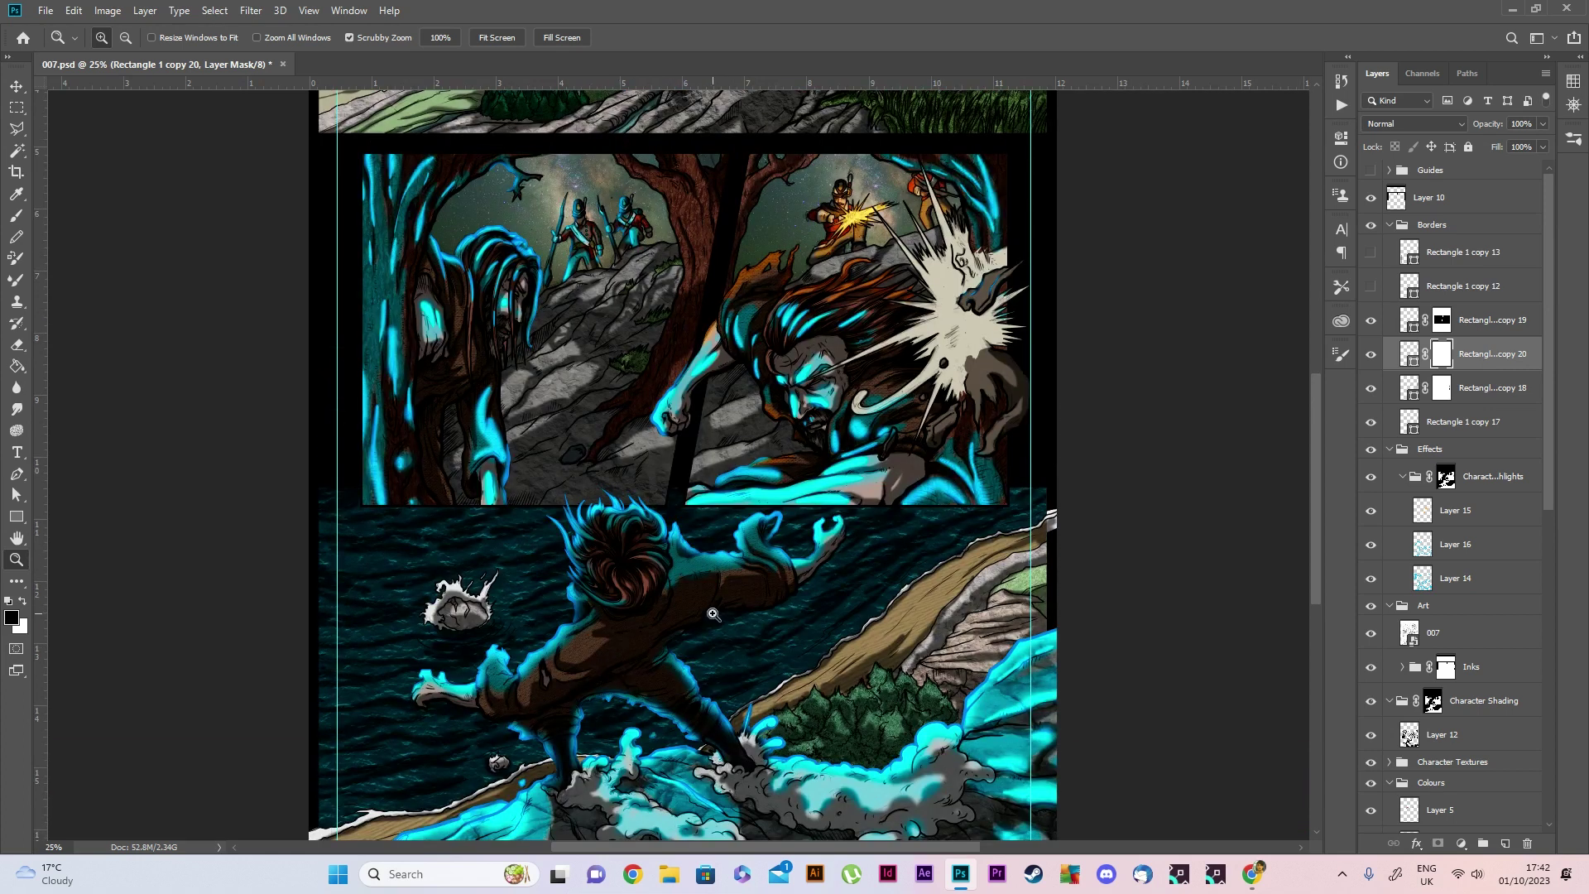
scroll(716, 615, down, 3)
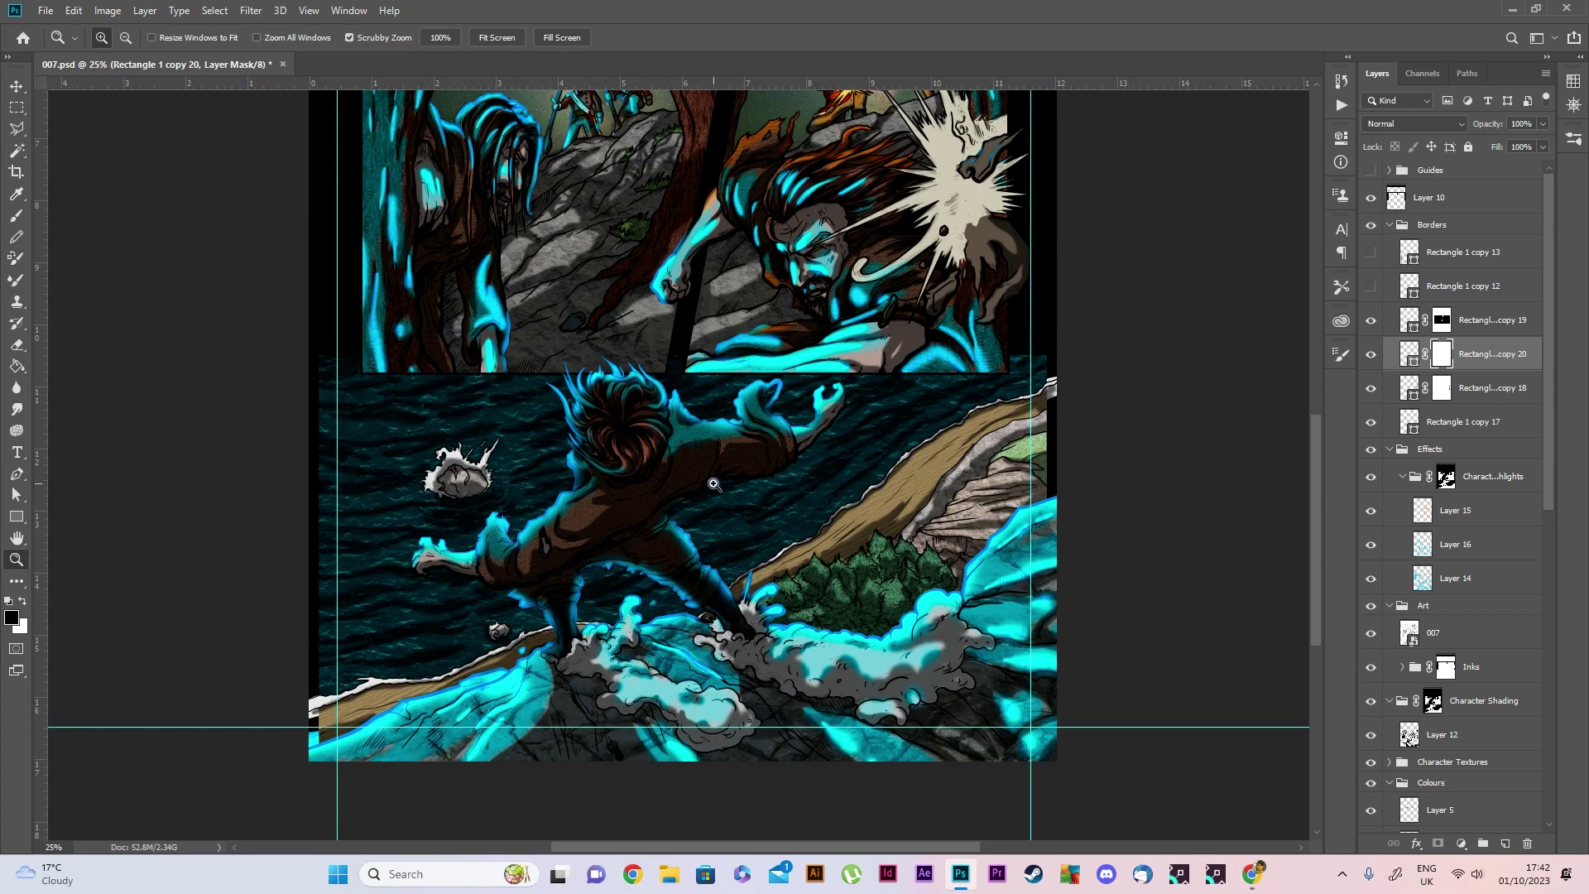
scroll(631, 570, up, 2)
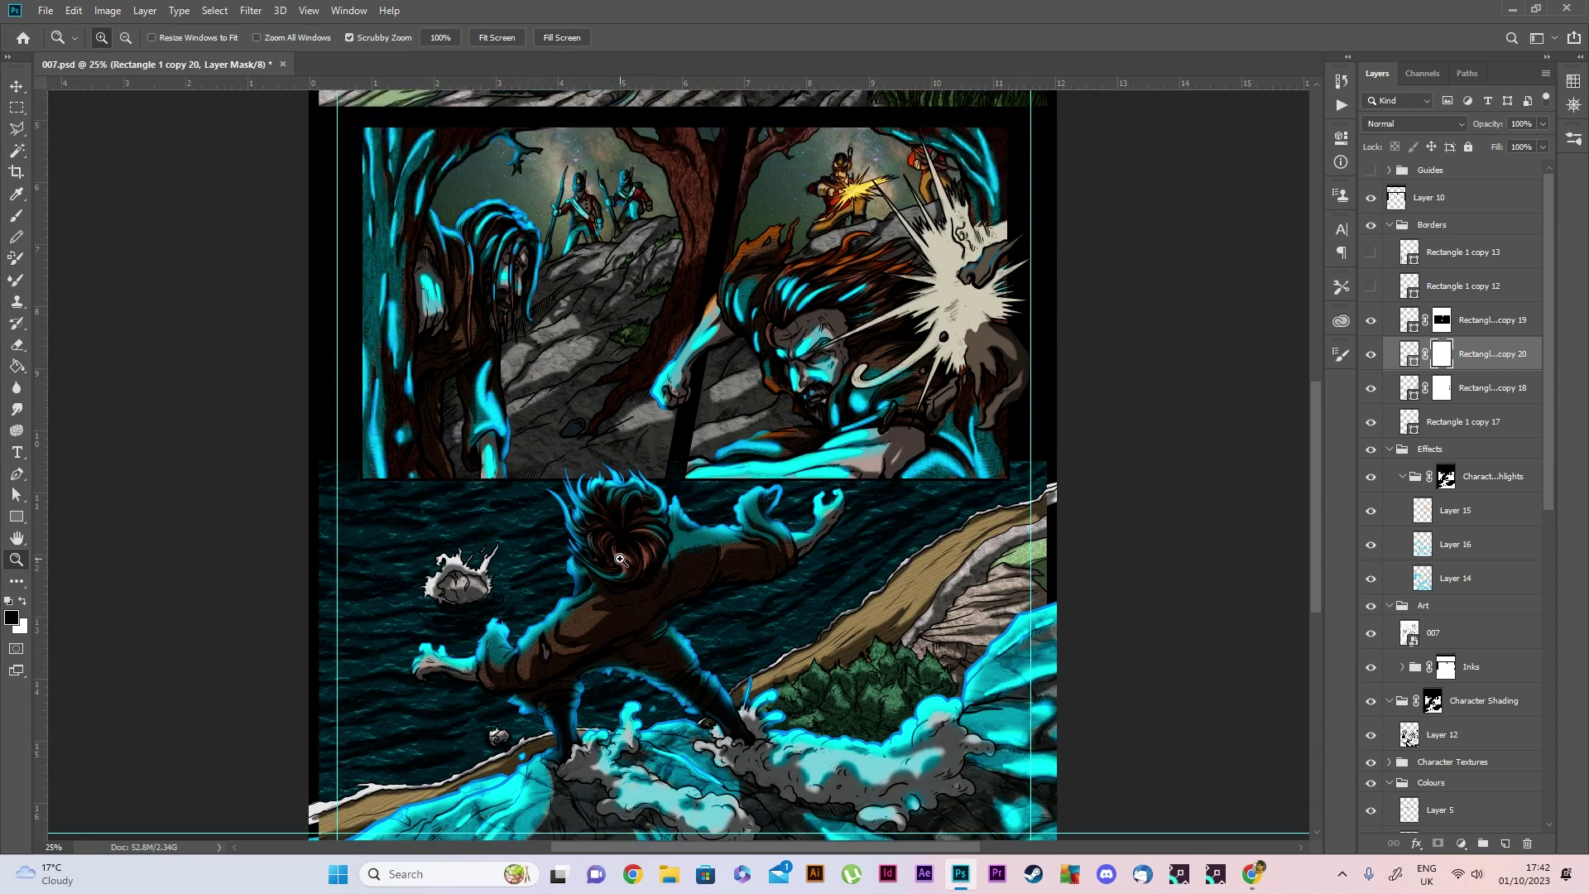
scroll(818, 540, up, 4)
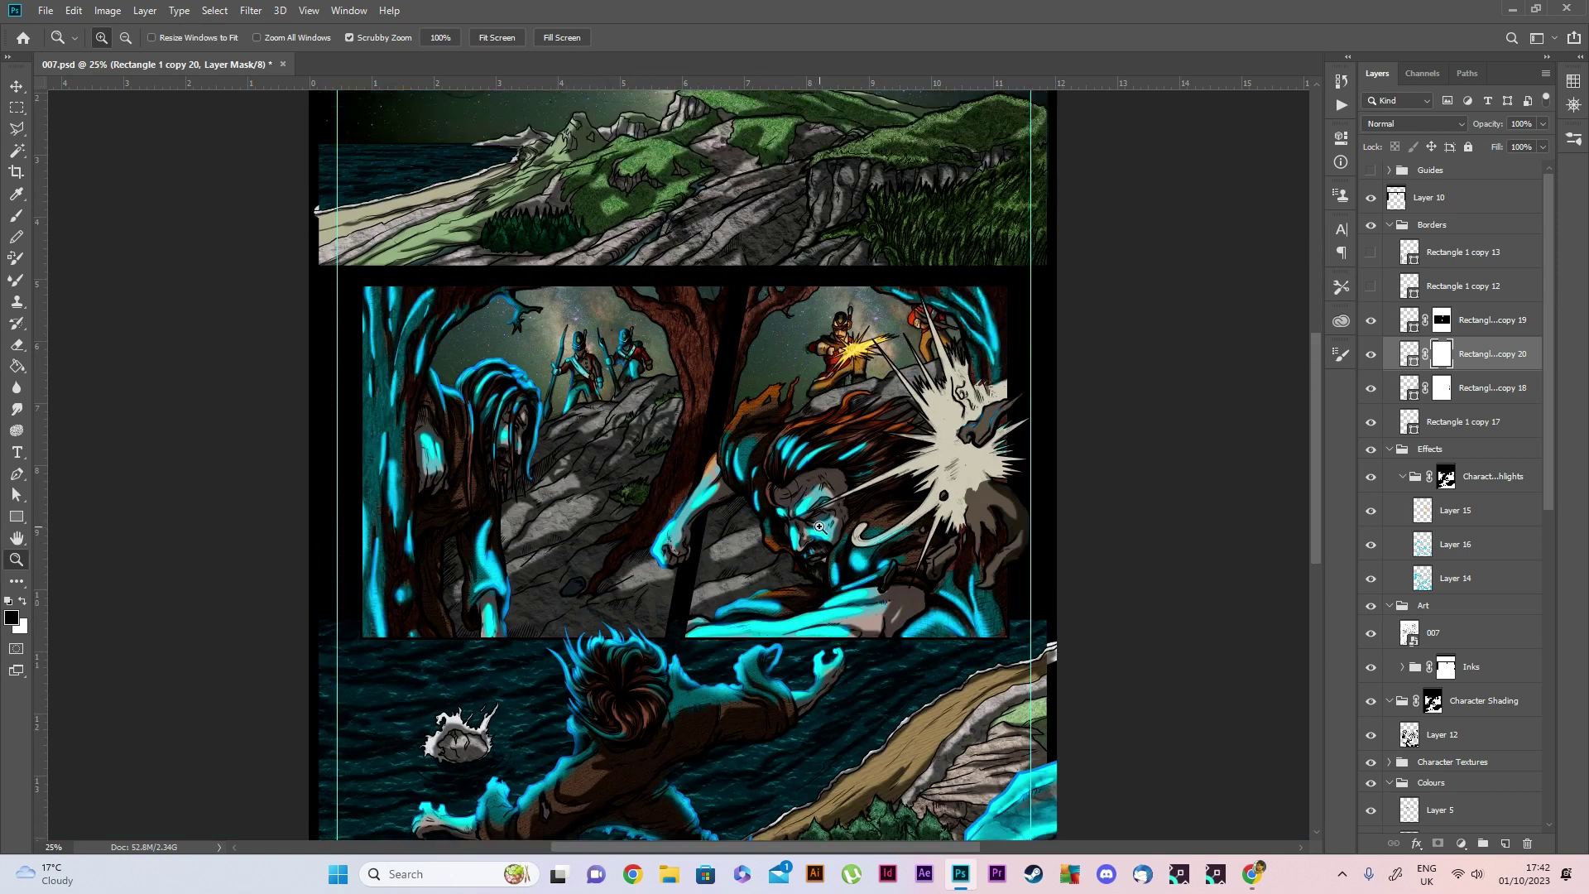
alt+click(819, 518)
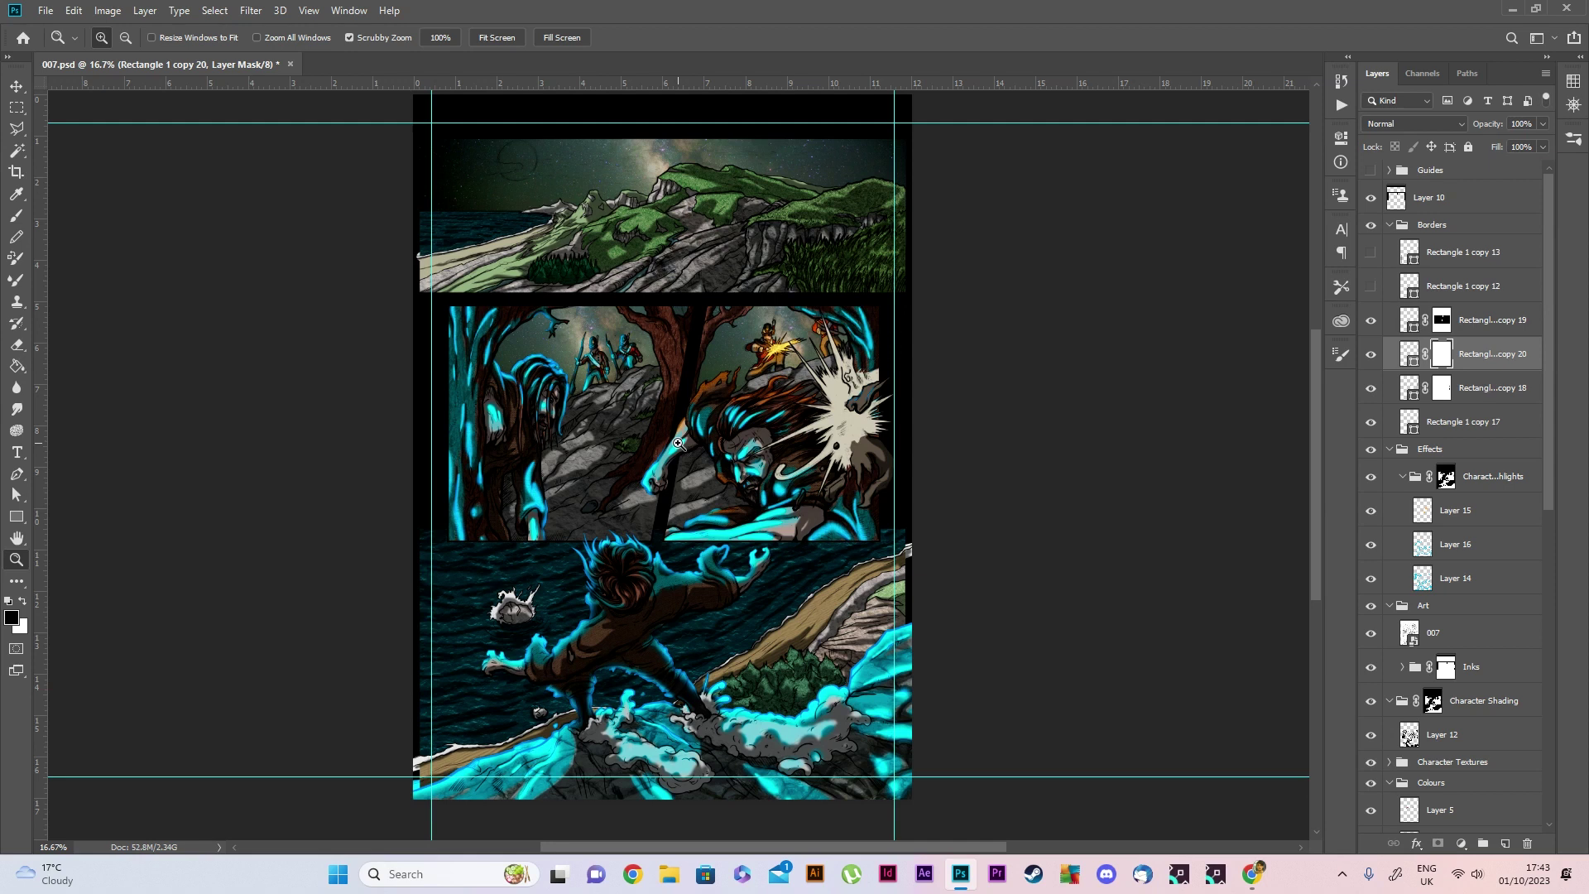
scroll(763, 435, up, 1)
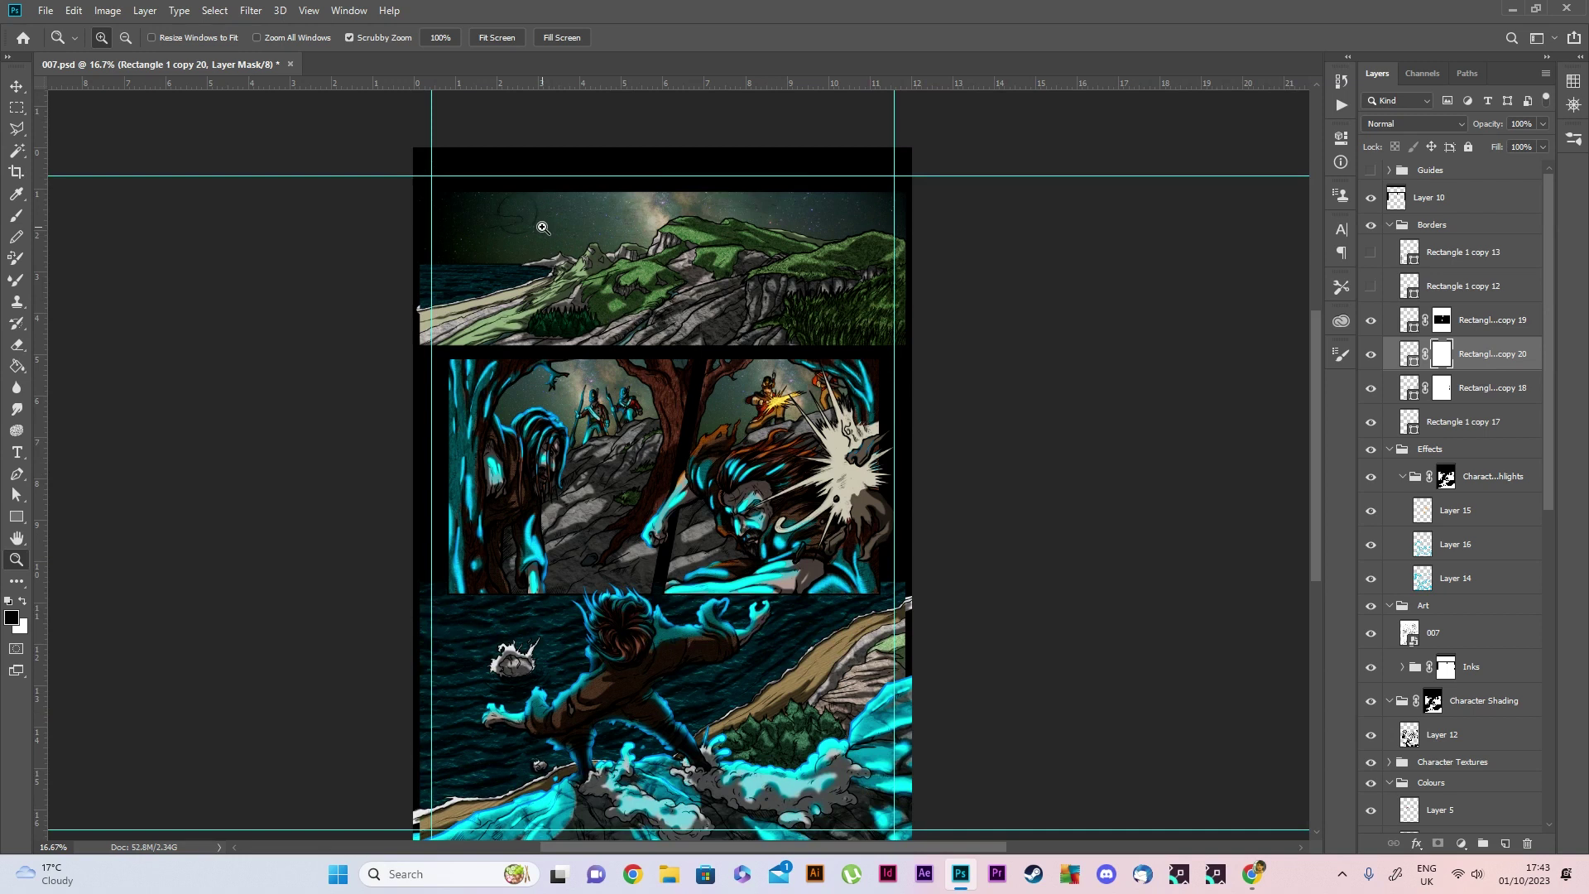
scroll(695, 356, down, 1)
scroll(796, 400, up, 1)
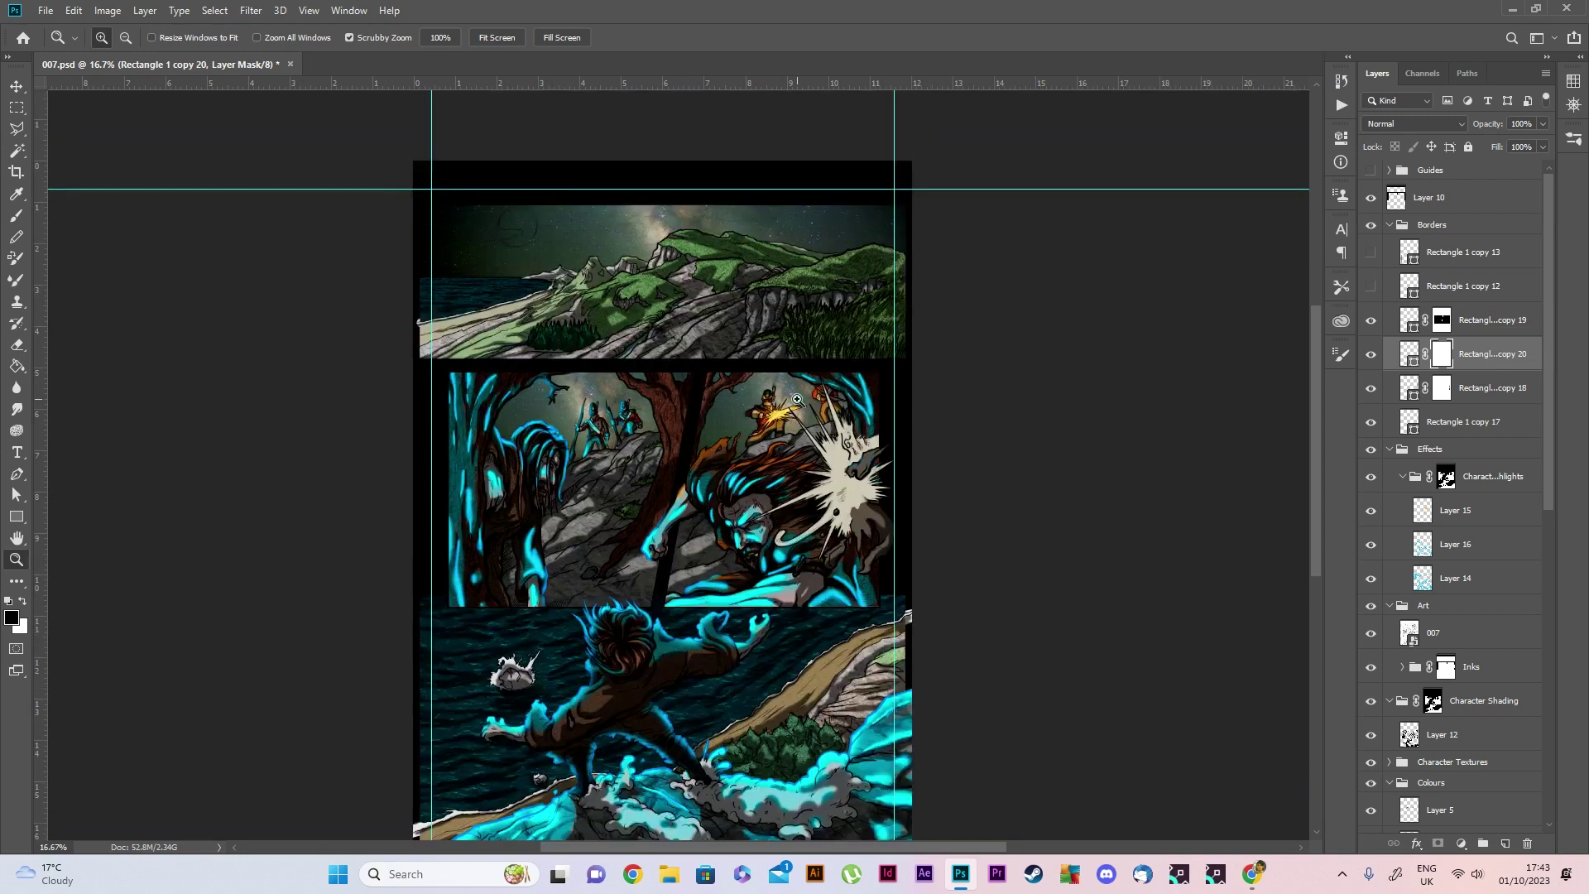
Add a new layer between Layer 7 and the sky photos and set the foreground colour to white
scroll(1423, 686, down, 10)
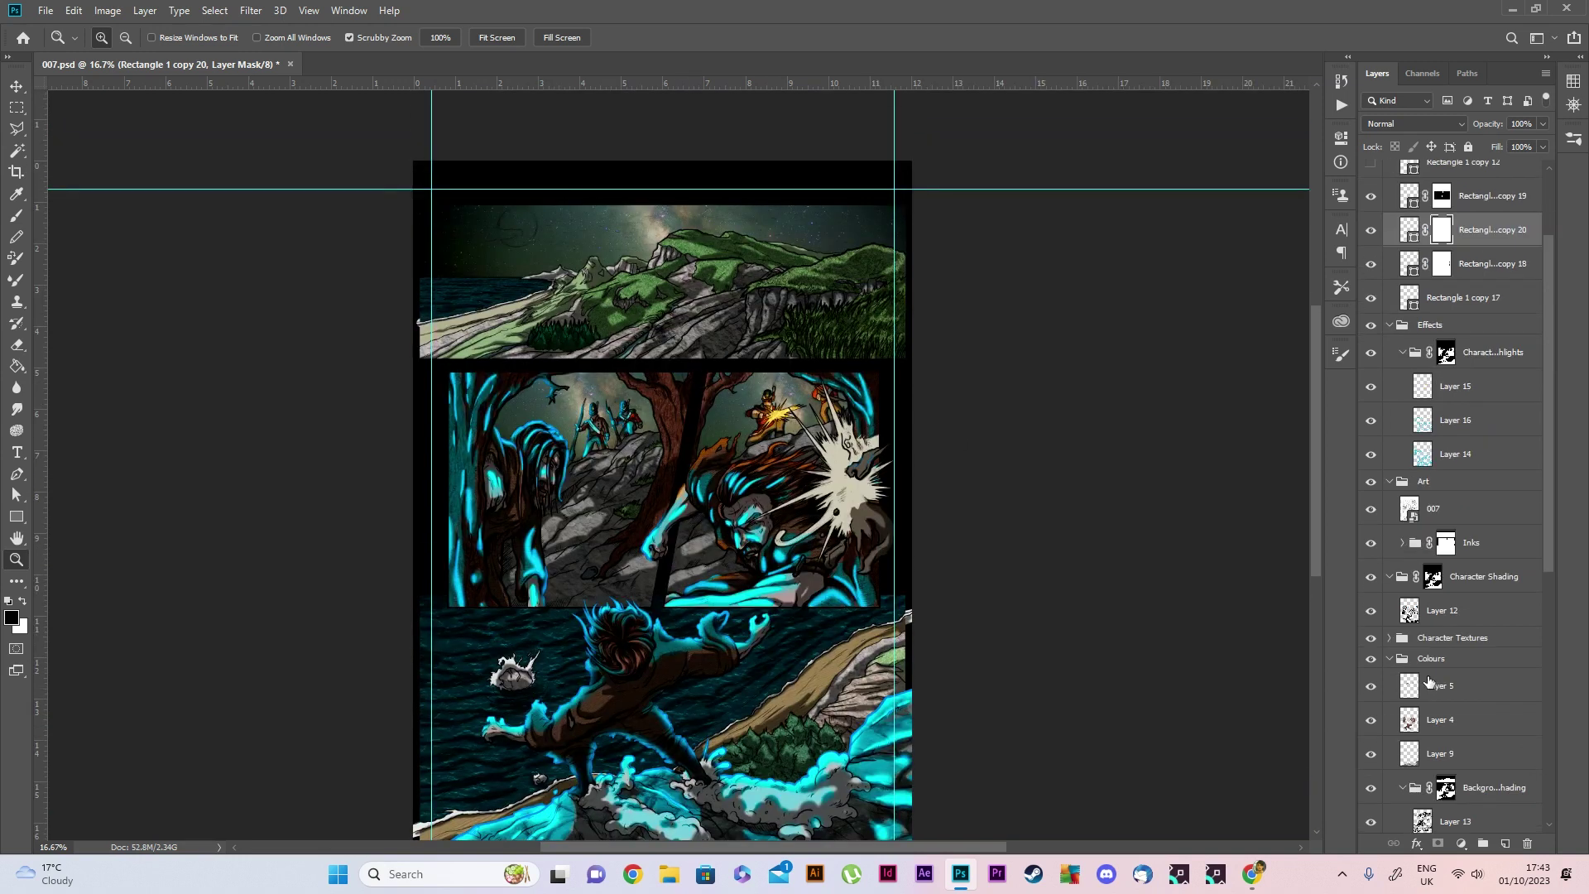
click(1440, 648)
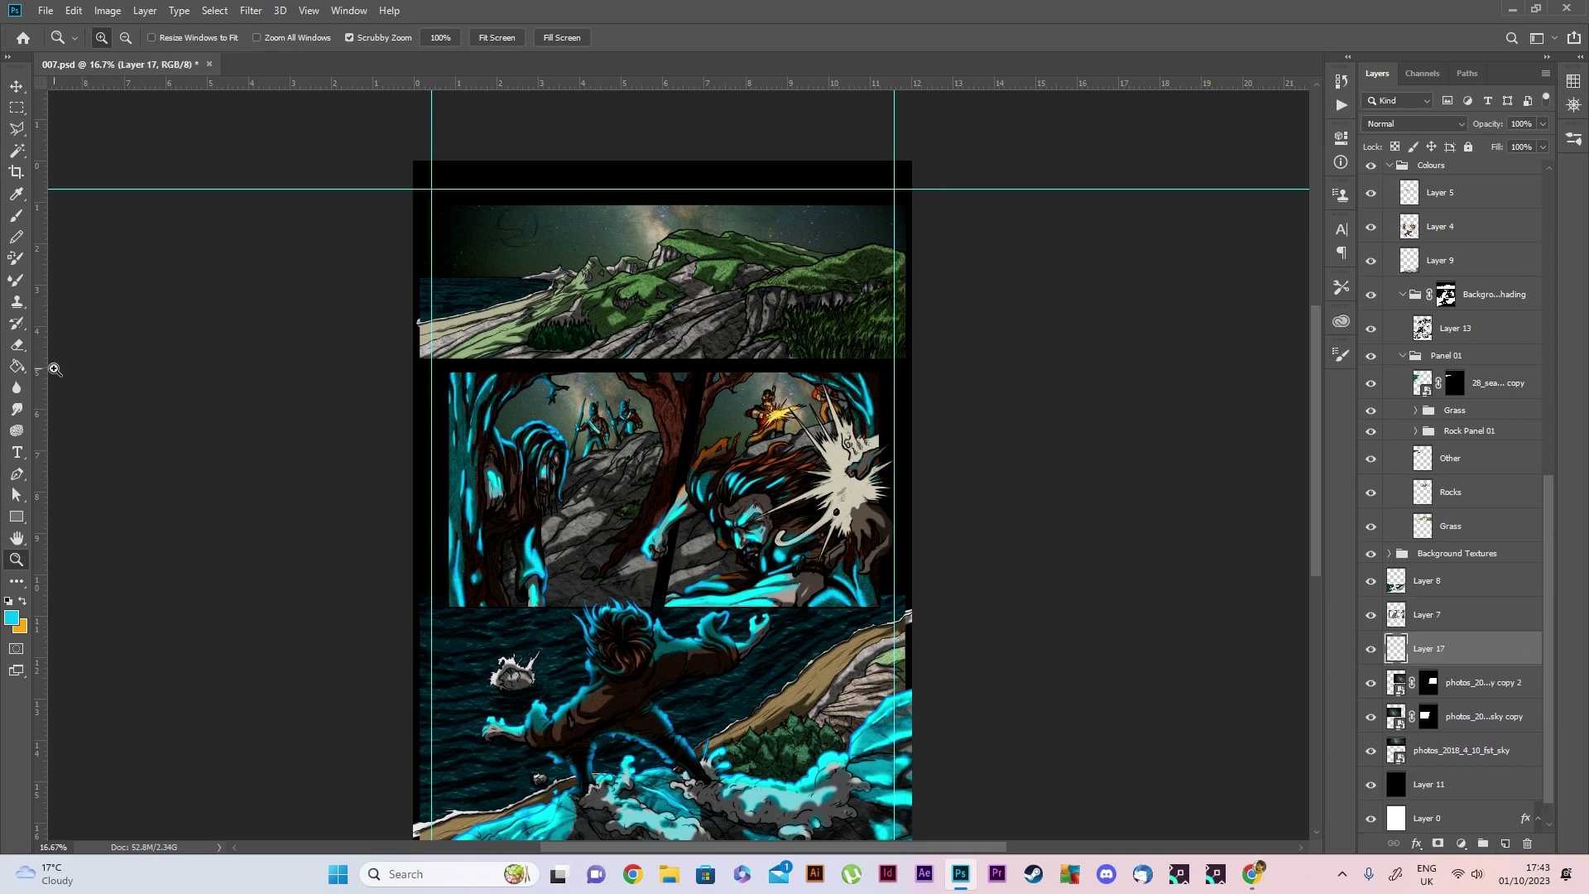
key(x)
click(12, 618)
click(822, 193)
click(1197, 185)
Set up the Gradient tool with a radial white-to-transparent gradient whose opaque stop sits at 83%
click(531, 172)
click(530, 172)
click(530, 172)
click(16, 517)
right_click(17, 366)
click(74, 364)
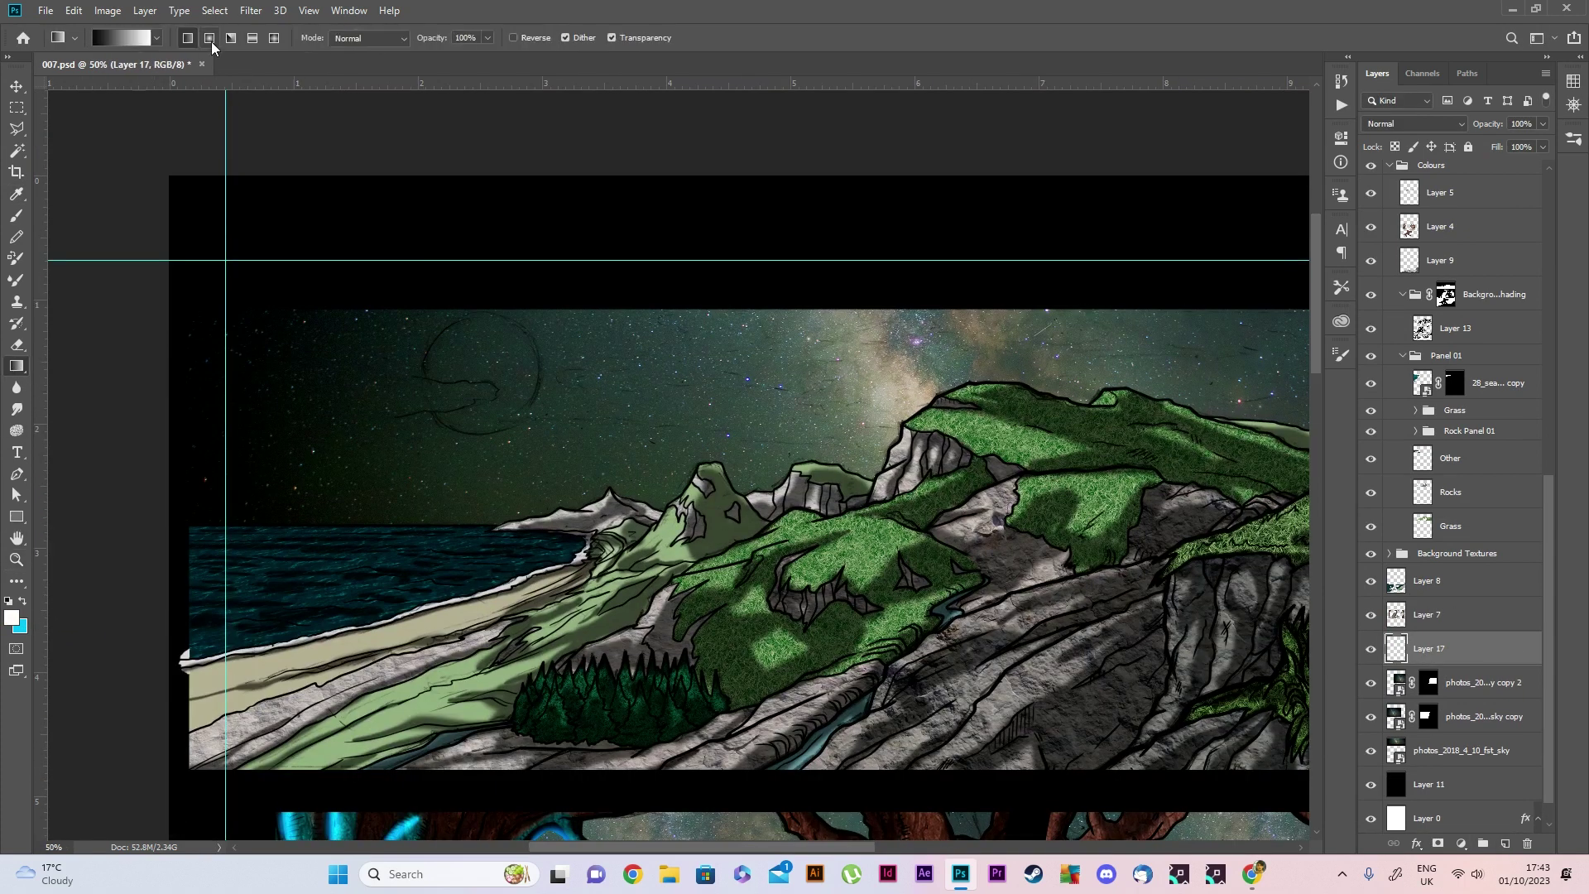
click(124, 37)
click(661, 192)
click(625, 441)
drag(625, 403, 904, 404)
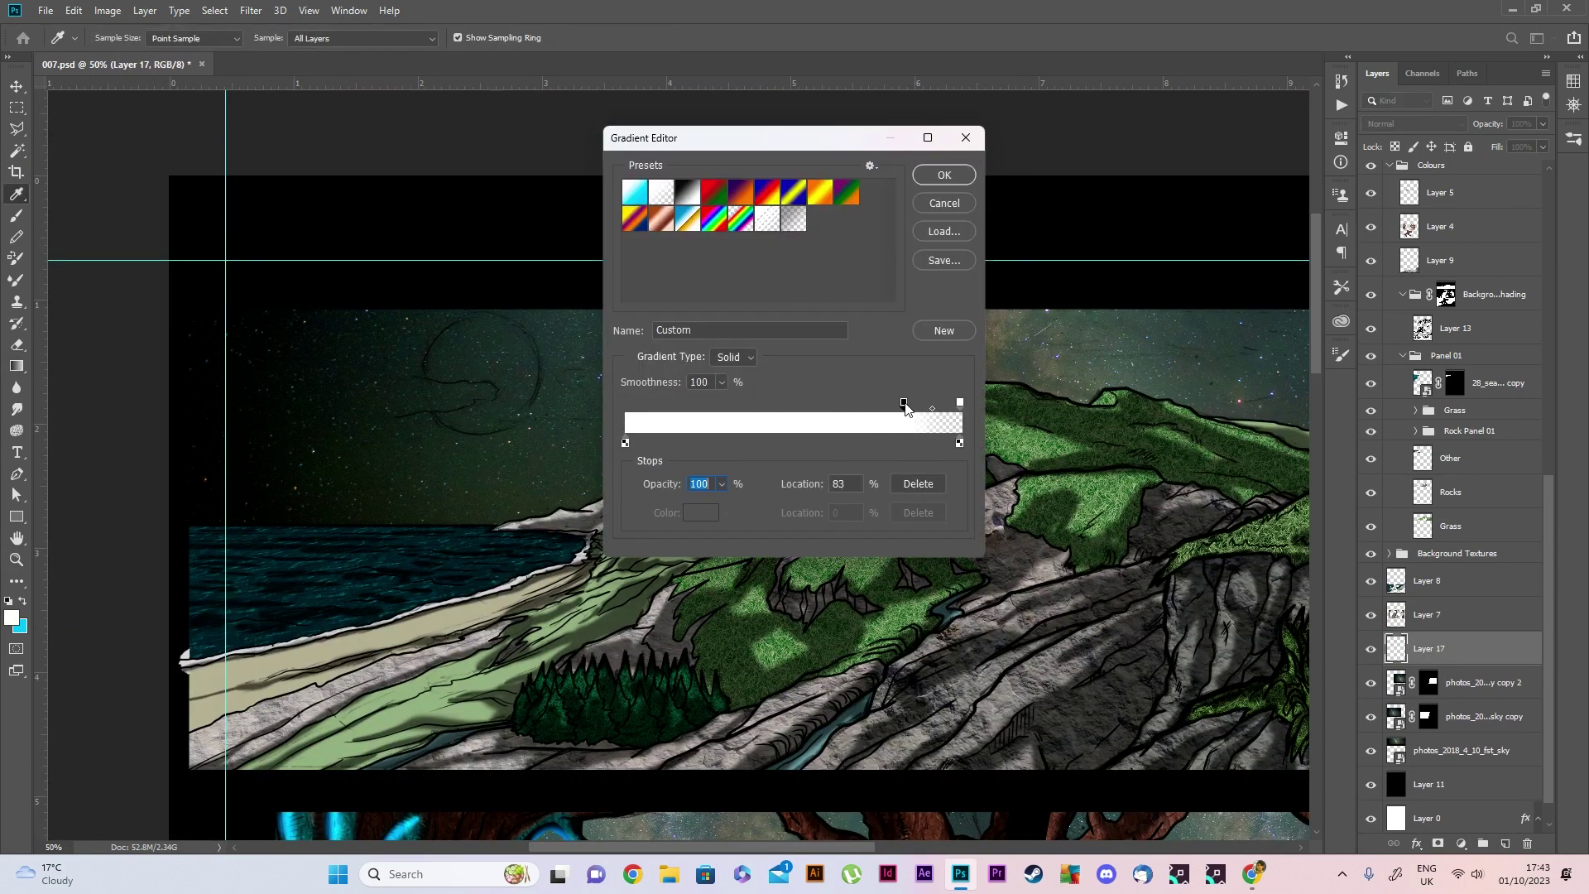
click(927, 174)
Lower the gradient's opaque stop position for a softer edge and draw the radial gradient over the sketched moon
click(124, 38)
drag(909, 403, 877, 406)
key(Return)
drag(483, 376, 553, 315)
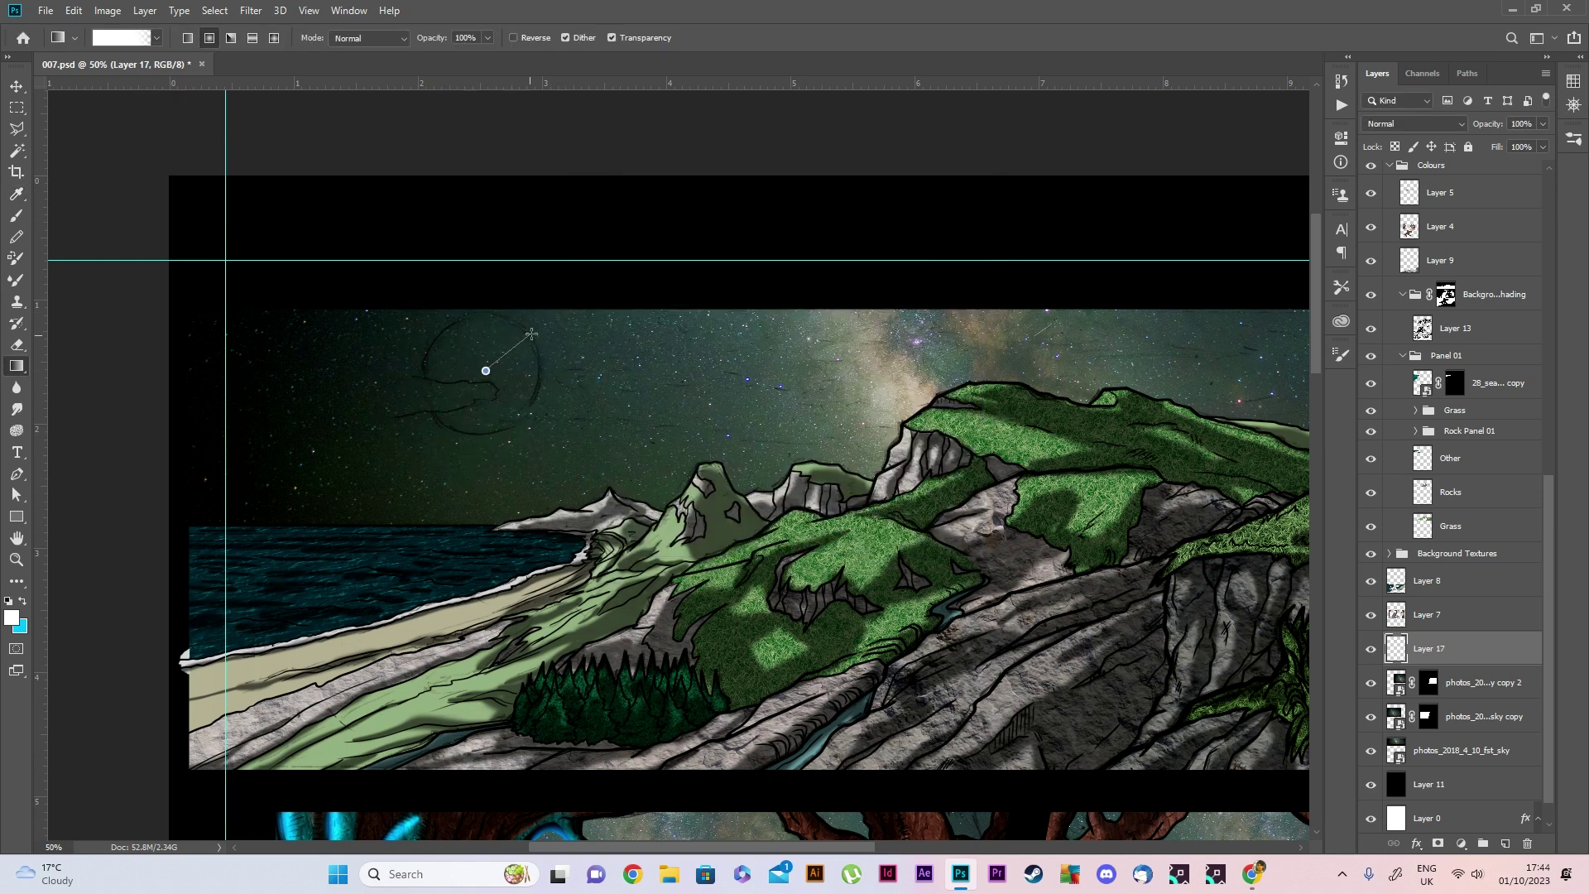
Try masking the 007 art layer to a selection of the coloured artwork
key(z)
scroll(182, 574, down, 3)
scroll(1093, 469, up, 1)
scroll(1092, 469, down, 3)
scroll(1093, 469, up, 3)
scroll(1447, 553, up, 3)
click(1447, 552)
click(1437, 843)
scroll(655, 613, up, 2)
scroll(654, 614, down, 2)
scroll(696, 479, up, 2)
scroll(695, 479, down, 2)
key(ctrl+z)
Add the first panel's land and sea to the selection and mask the 007 art layer with it
scroll(1400, 574, down, 10)
scroll(1402, 573, up, 5)
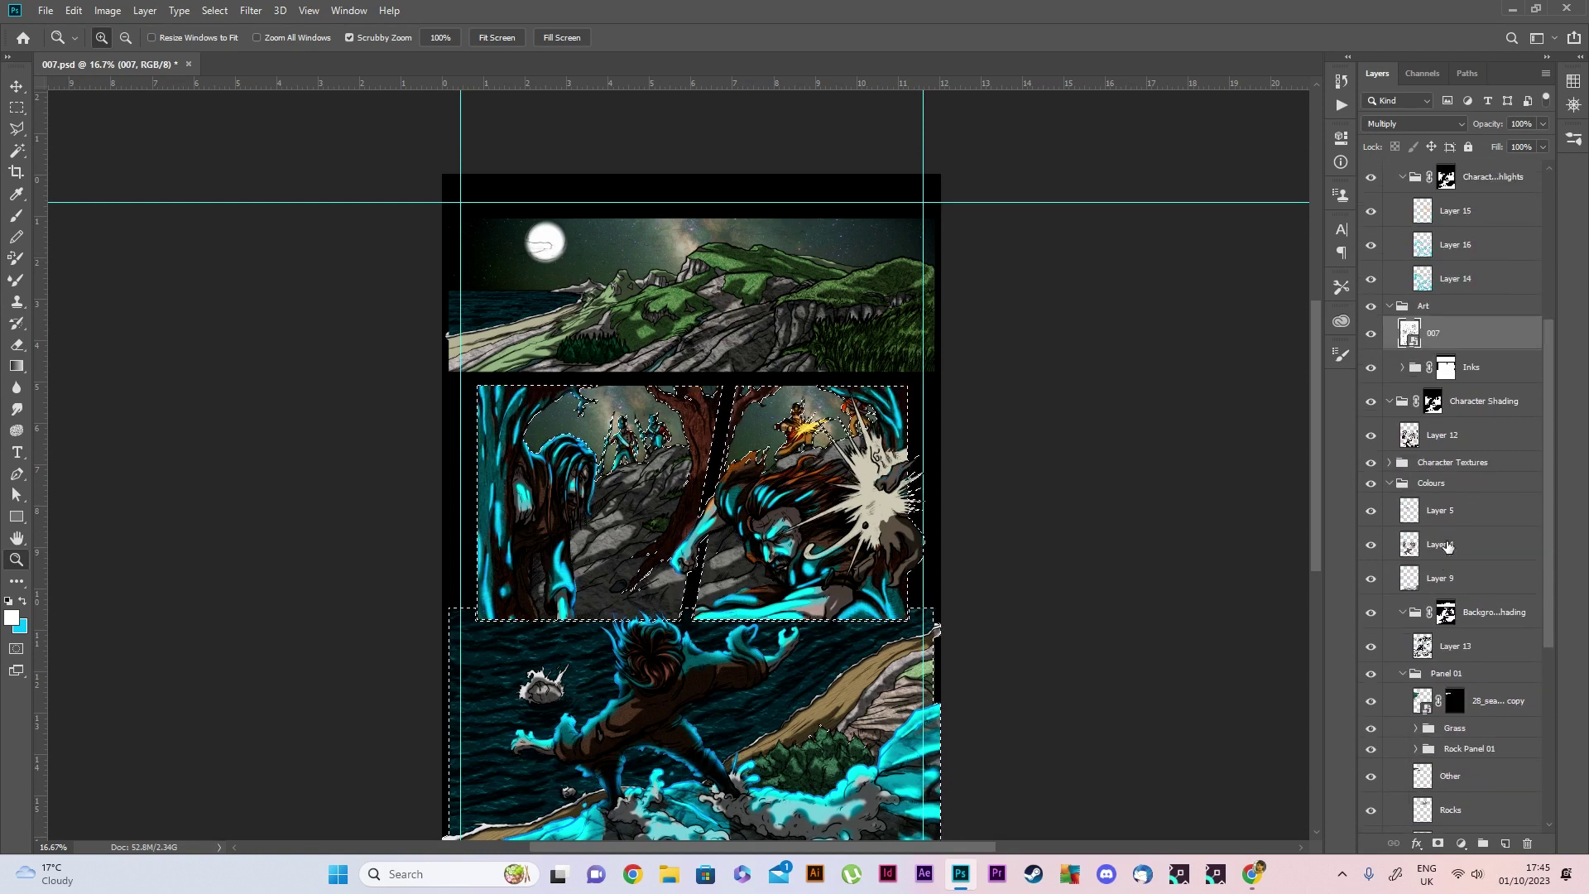
scroll(1400, 555, up, 1)
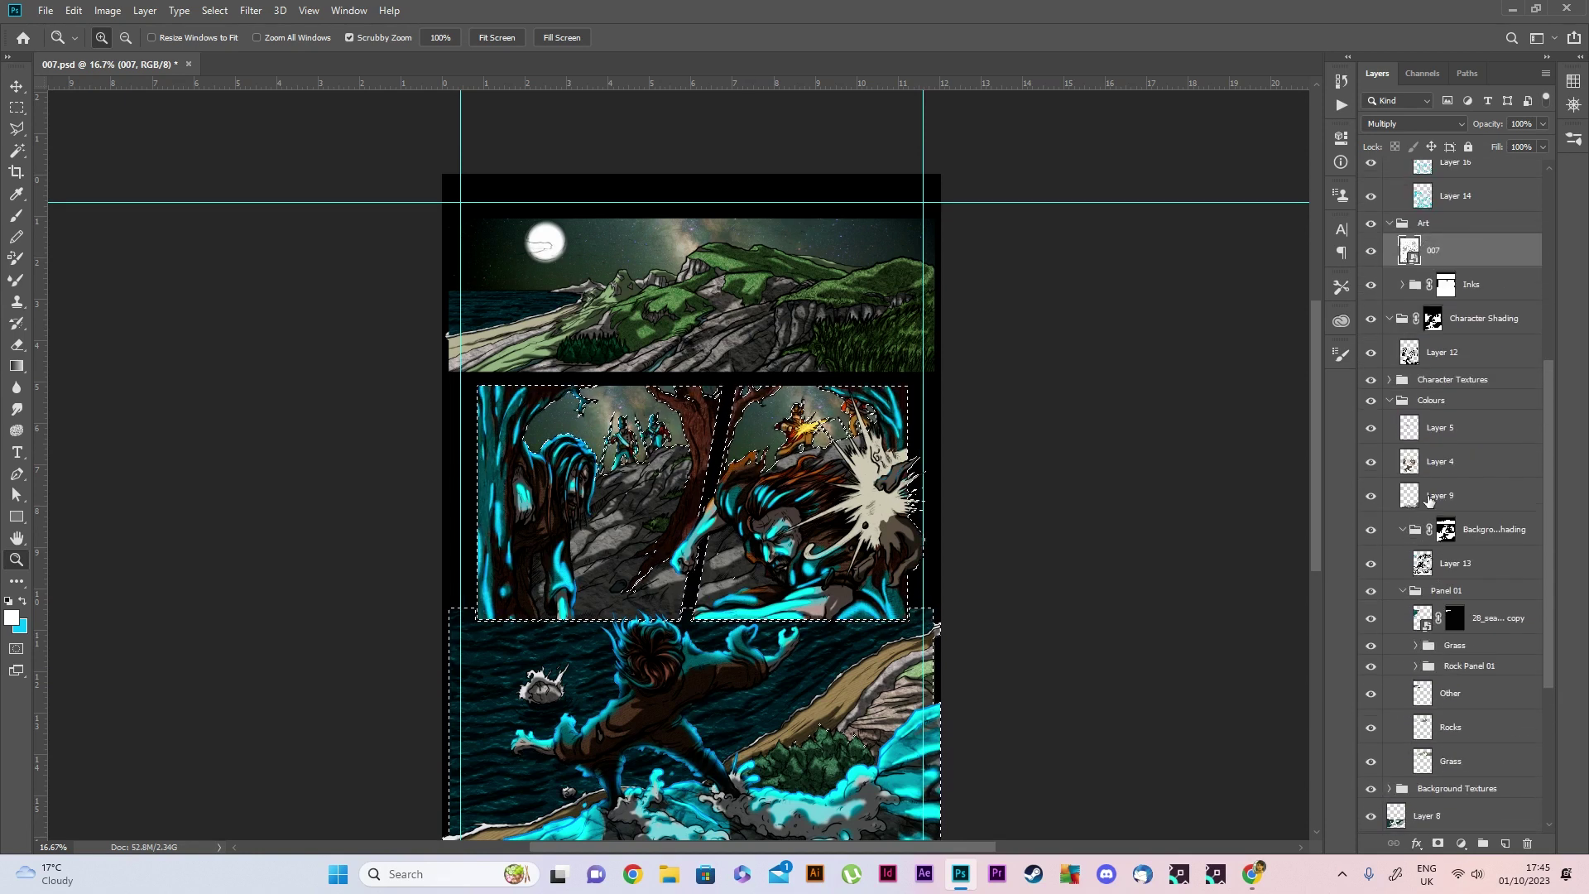
click(1402, 528)
scroll(1444, 496, up, 5)
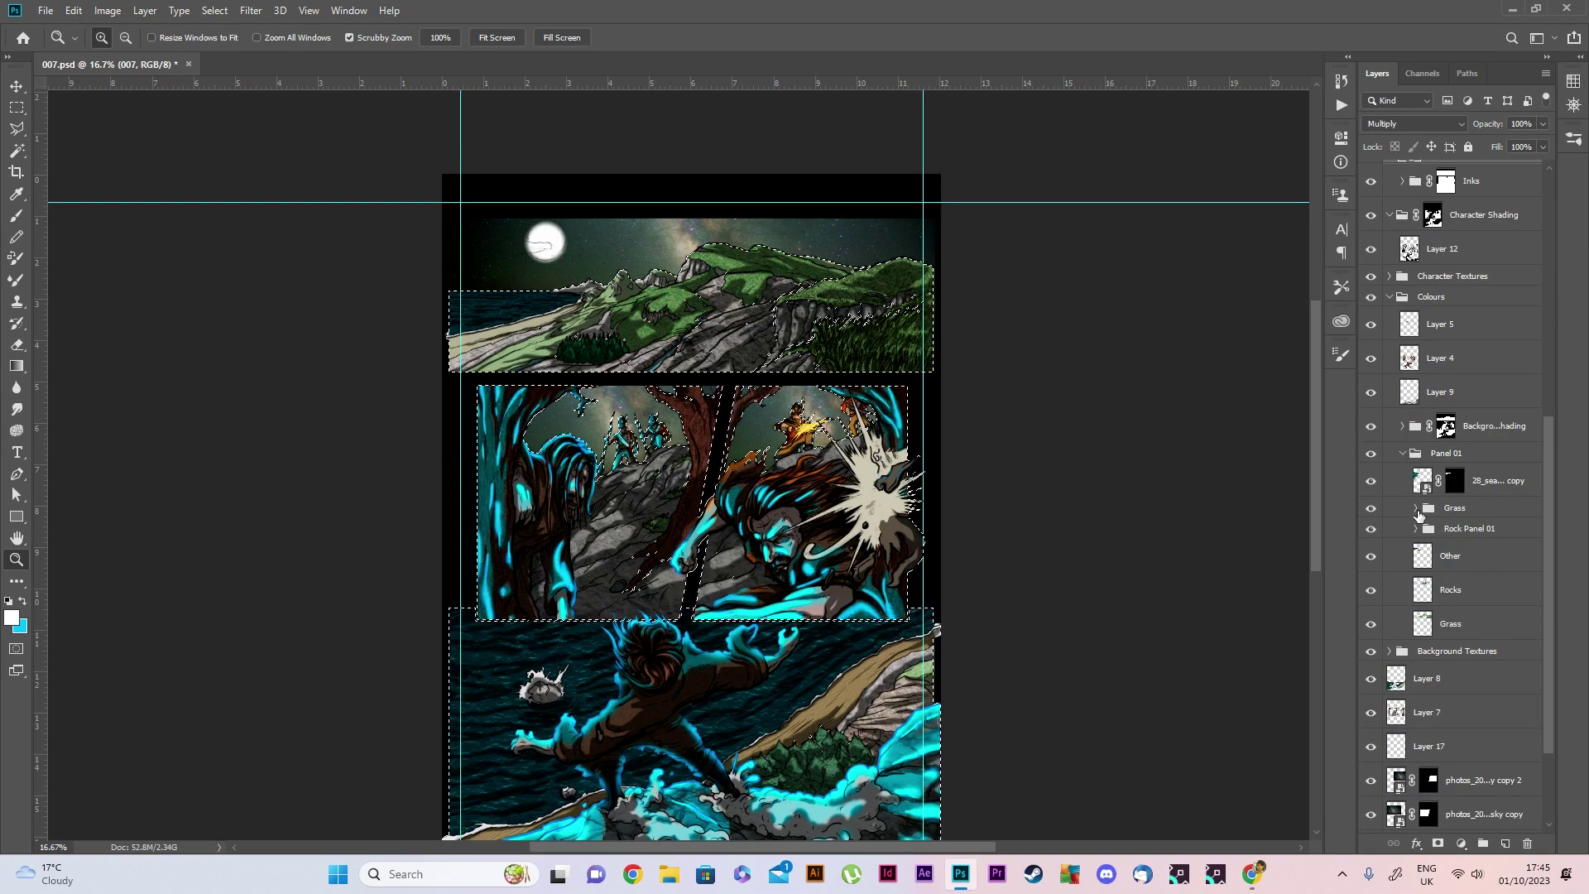
click(1437, 843)
scroll(719, 552, up, 5)
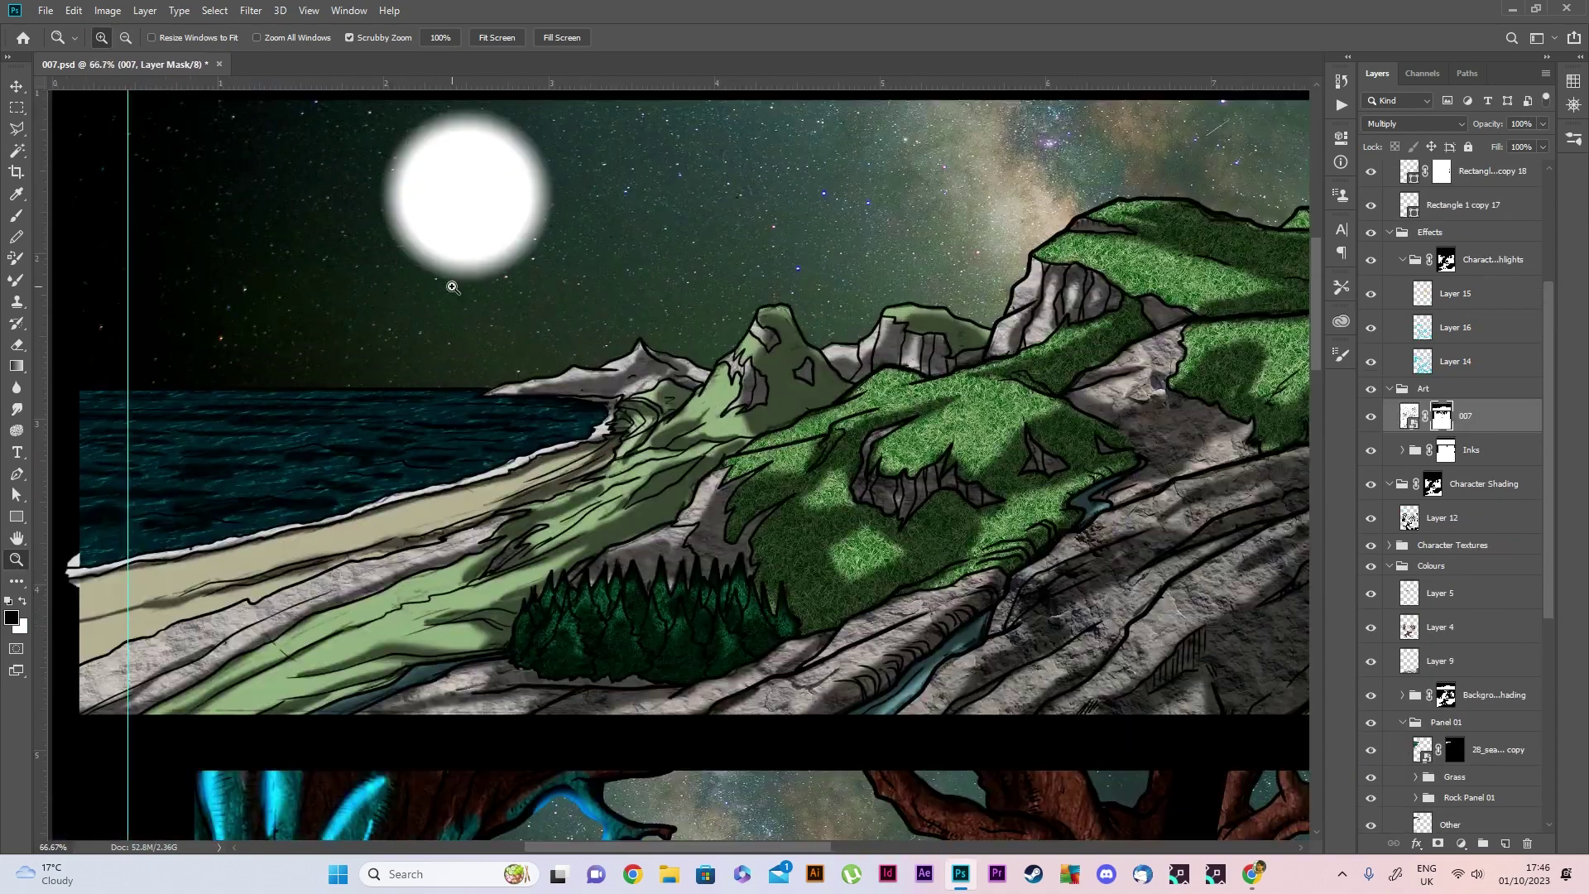
Rename the moon gradient's layer, Layer 17, as Moon
scroll(719, 553, down, 5)
scroll(719, 553, up, 1)
scroll(1444, 538, down, 10)
double_click(1419, 614)
text(Moon)
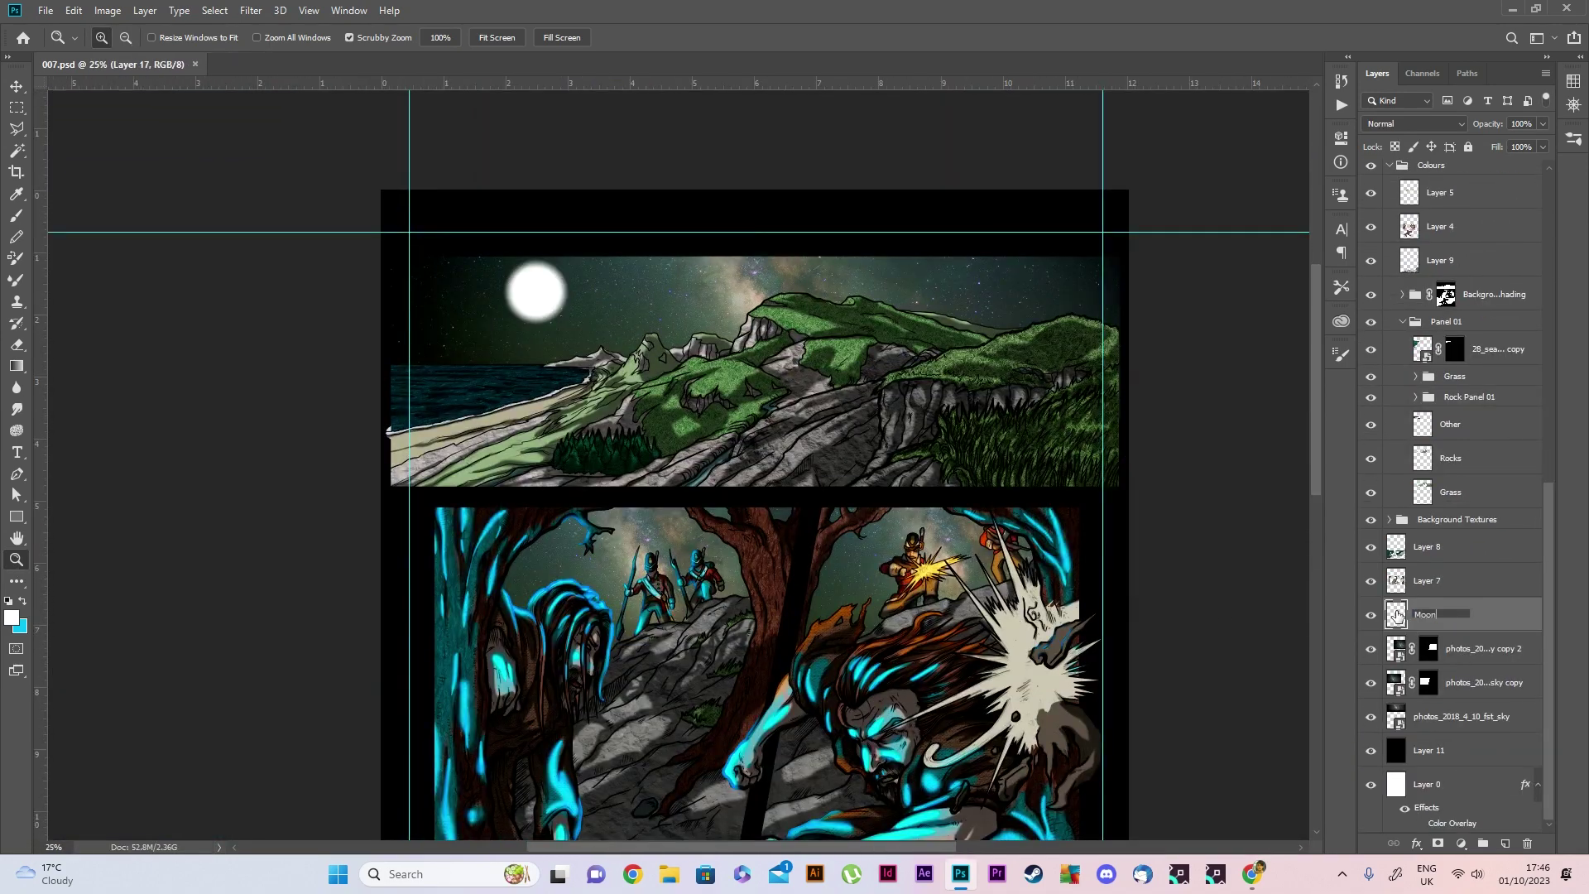
Place the 71_concrete bare damaged PBR texture above the Moon layer, scaled down and positioned over the moon
click(668, 877)
double_click(401, 276)
drag(389, 312, 500, 196)
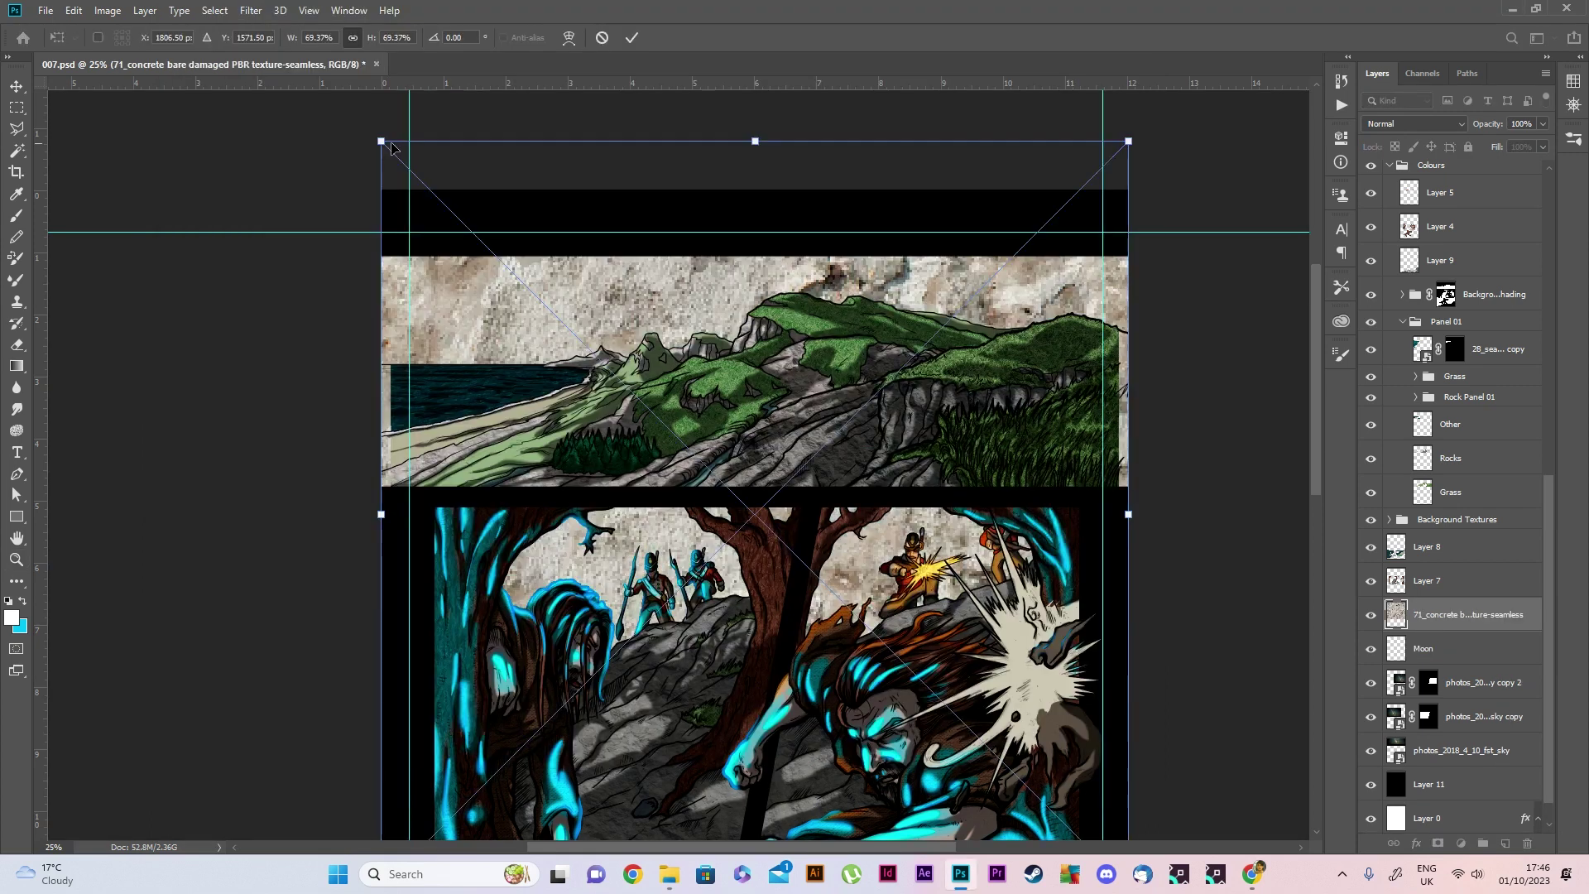
drag(704, 134, 525, 313)
mouse_move(512, 334)
mouse_down()
mouse_move(554, 247)
mouse_move(557, 308)
mouse_up()
click(631, 38)
Mask the concrete texture to the shape of the moon
click(543, 287)
double_click(521, 259)
ctrl+click(1396, 649)
click(1437, 843)
Set the concrete texture layer's blend mode to Luminosity and its opacity to 32%
click(1396, 614)
click(1414, 123)
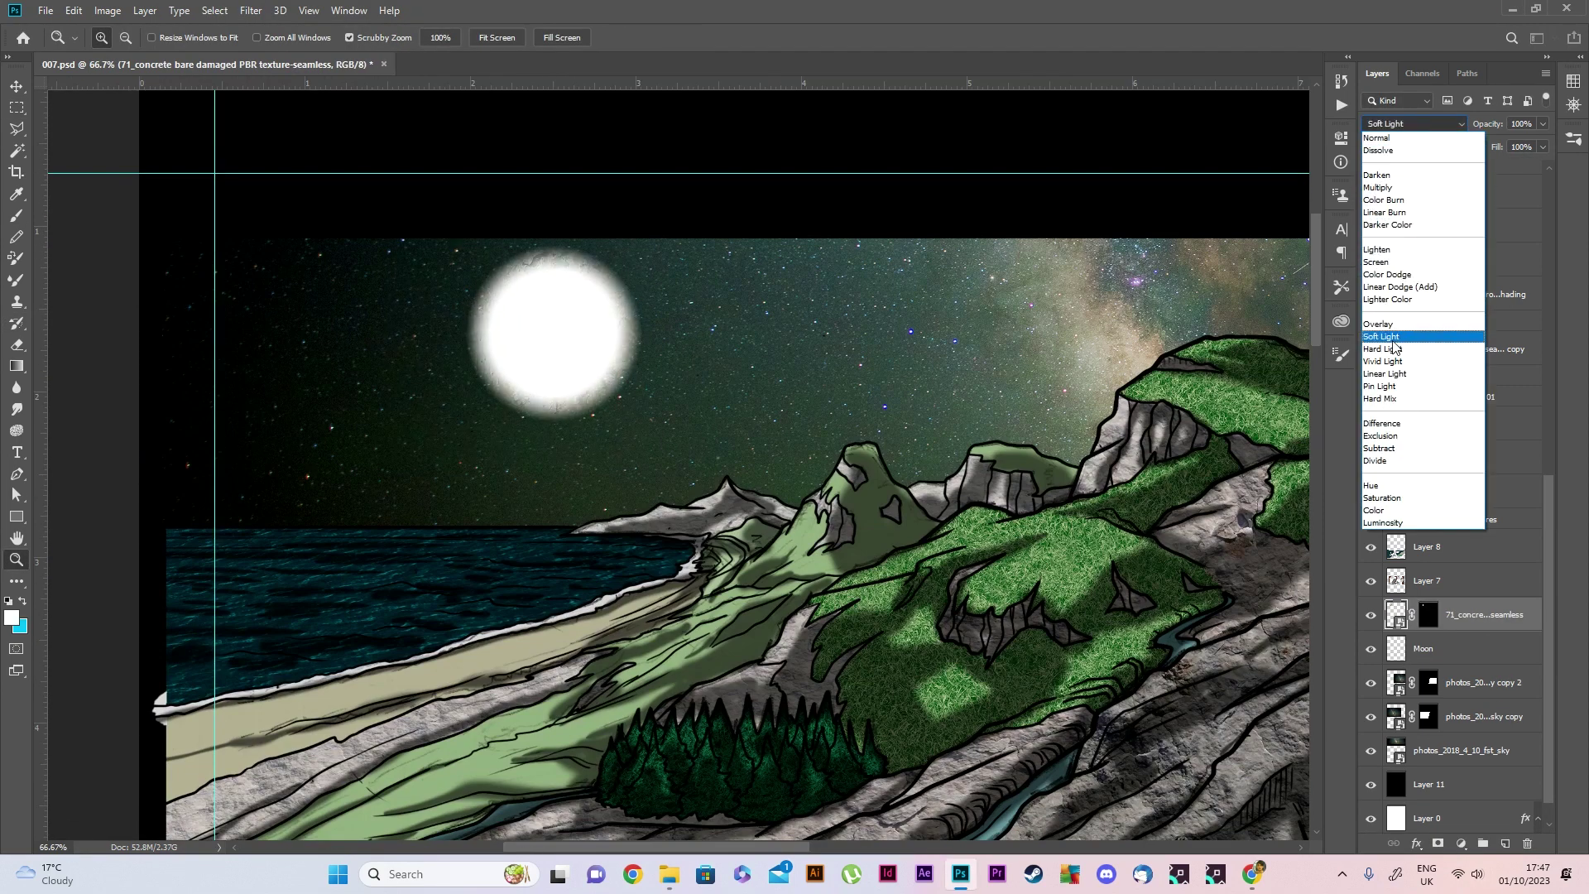
click(1382, 522)
drag(1542, 124, 1495, 143)
Fade the moon texture on its layer mask with a soft black 67 px brush at 23% opacity
click(1428, 614)
key(b)
click(111, 37)
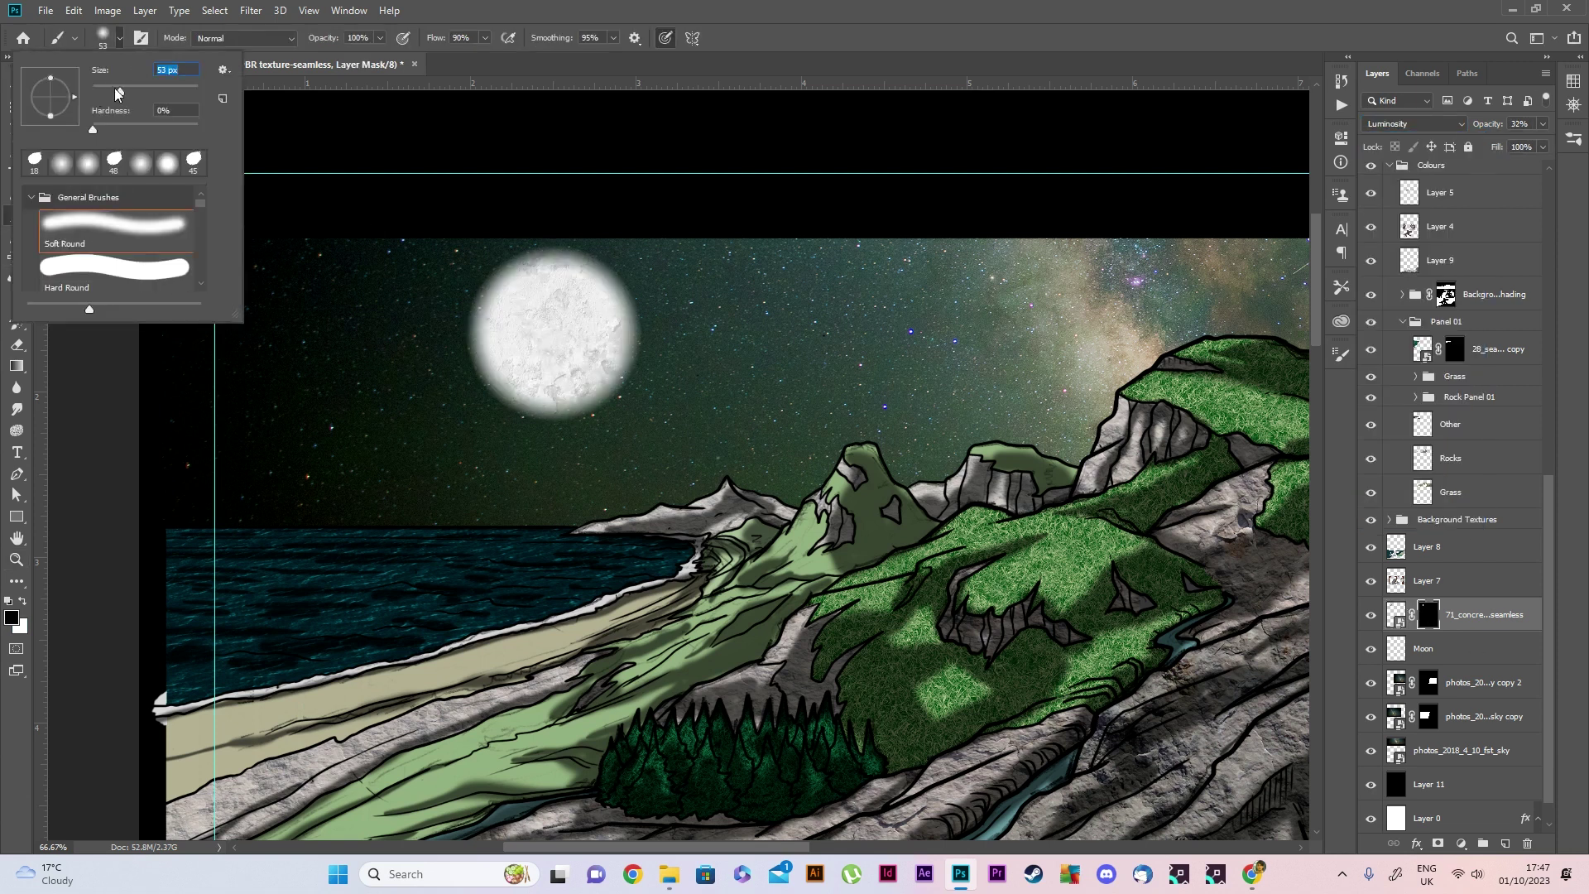
drag(116, 94, 124, 87)
drag(380, 38, 339, 57)
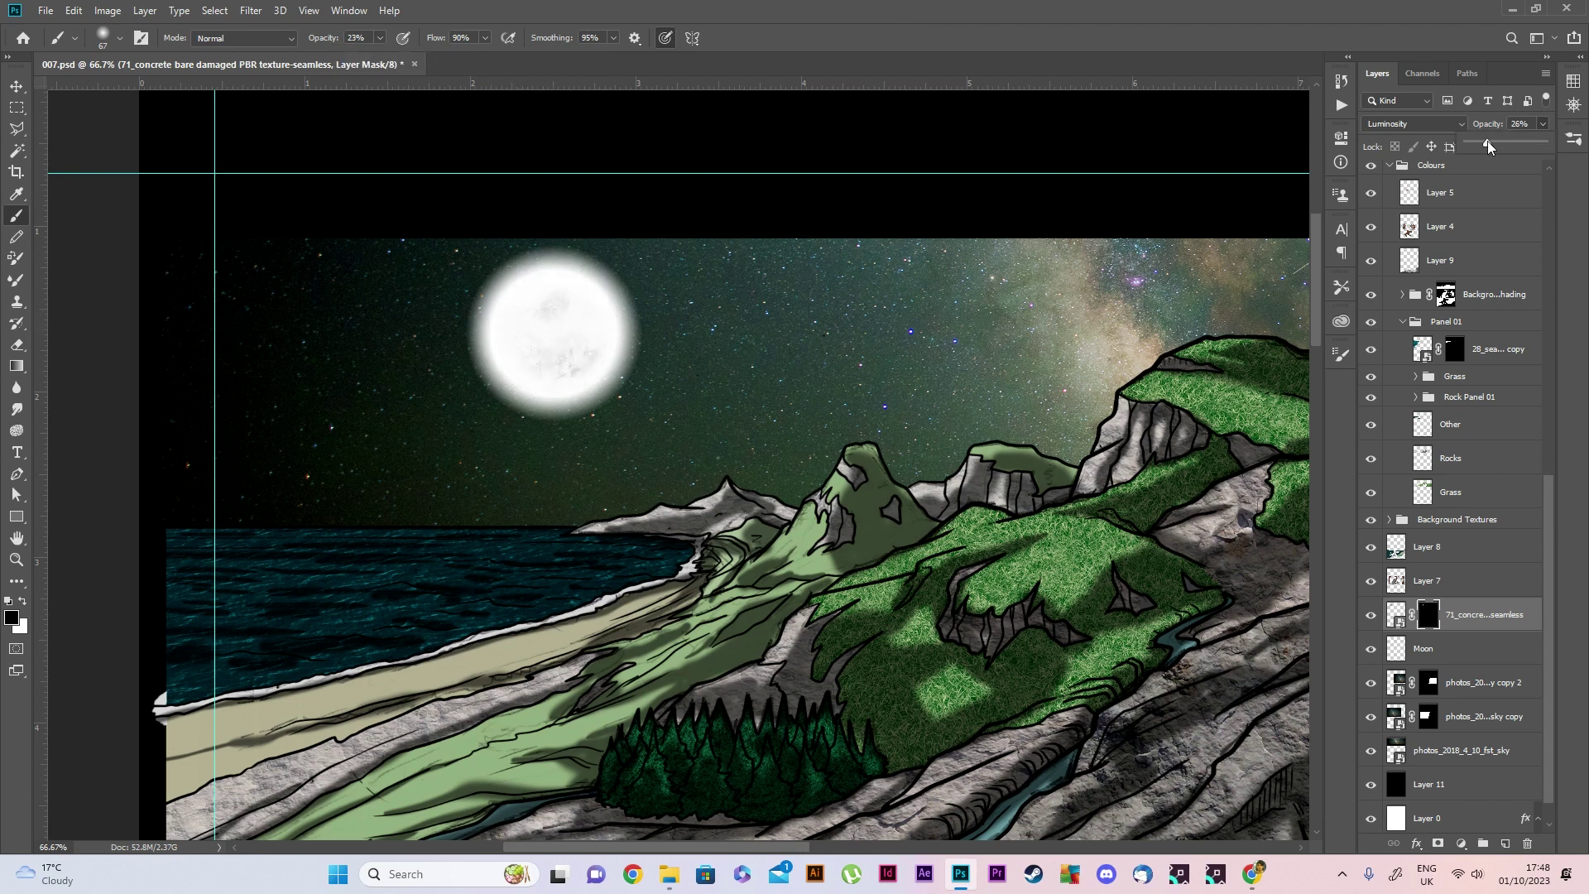
Select the photos_2018_4_10_fst_sky layer and create a new empty layer directly above it
key(z)
scroll(1144, 580, down, 4)
scroll(1143, 581, up, 4)
ctrl+click(1143, 580)
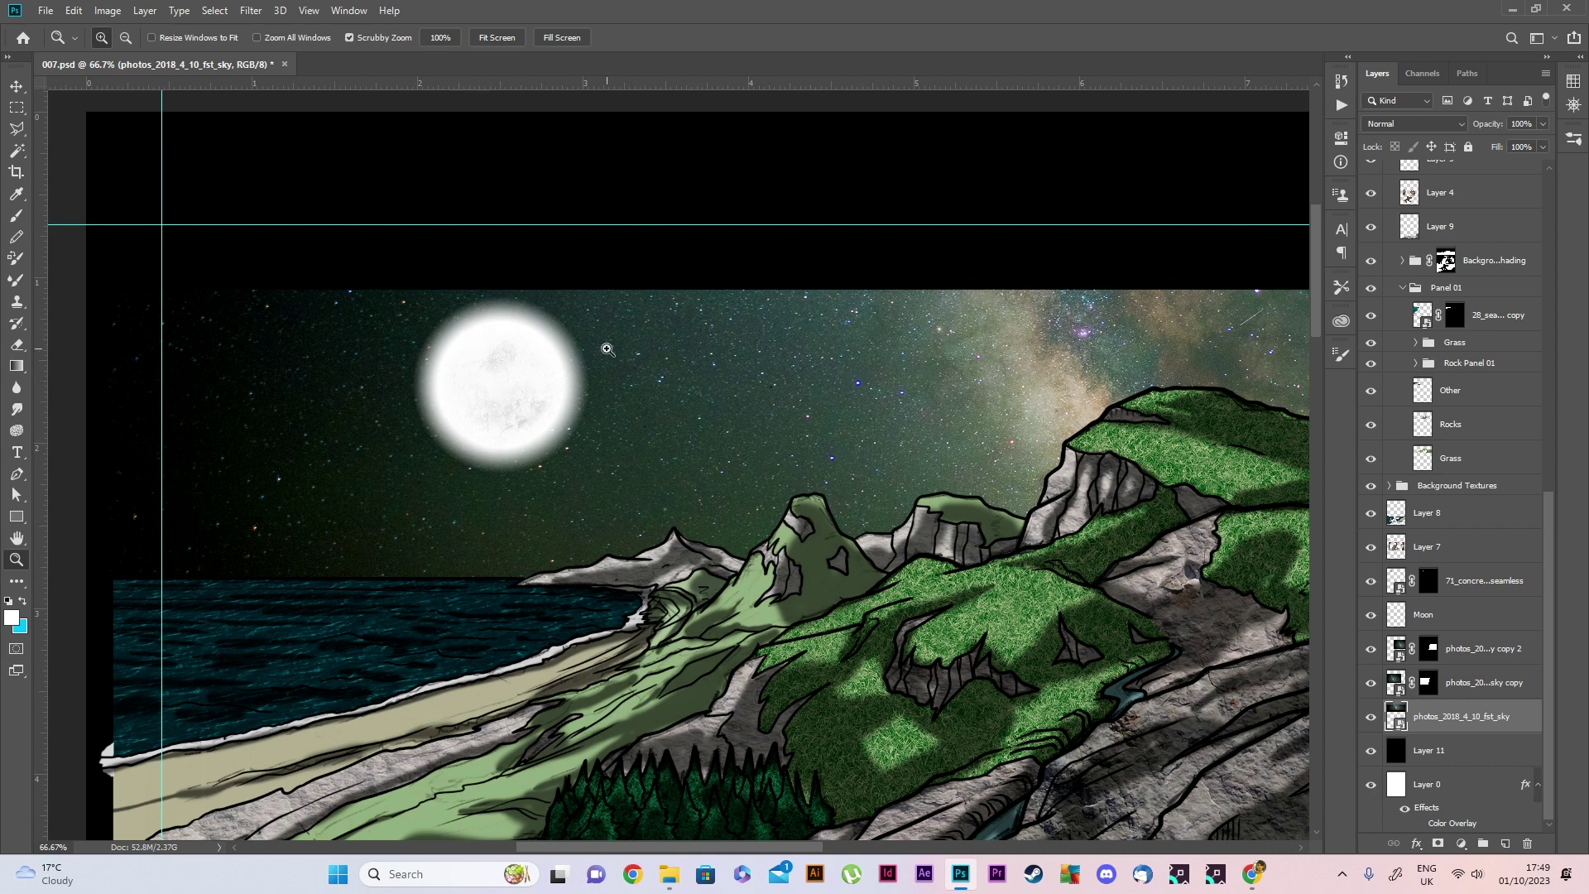
alt+click(819, 419)
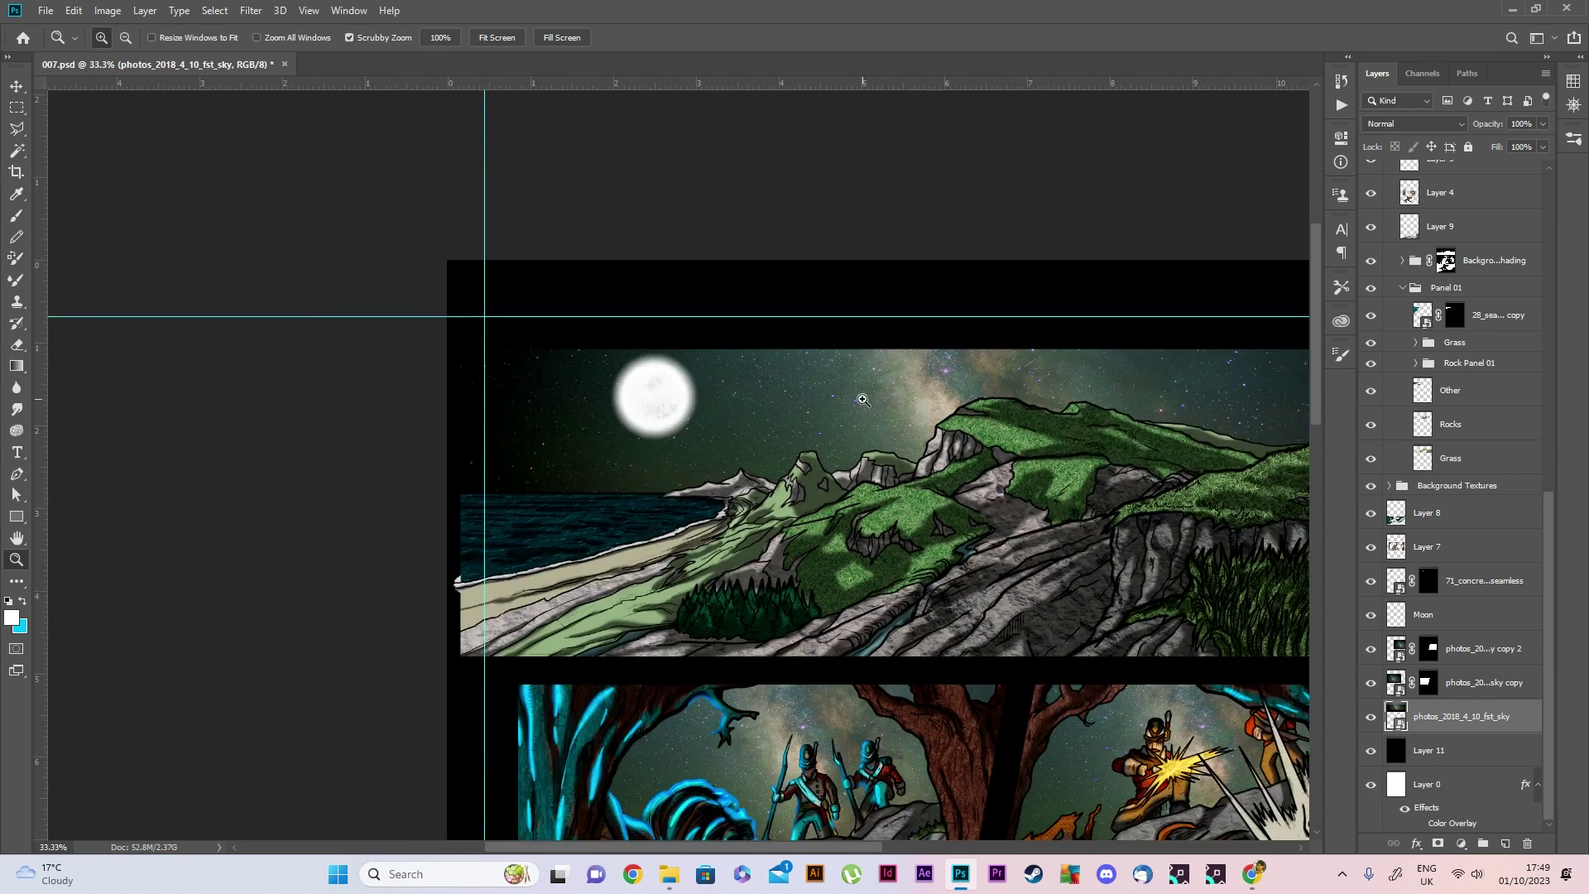
scroll(1081, 387, up, 1)
click(711, 403)
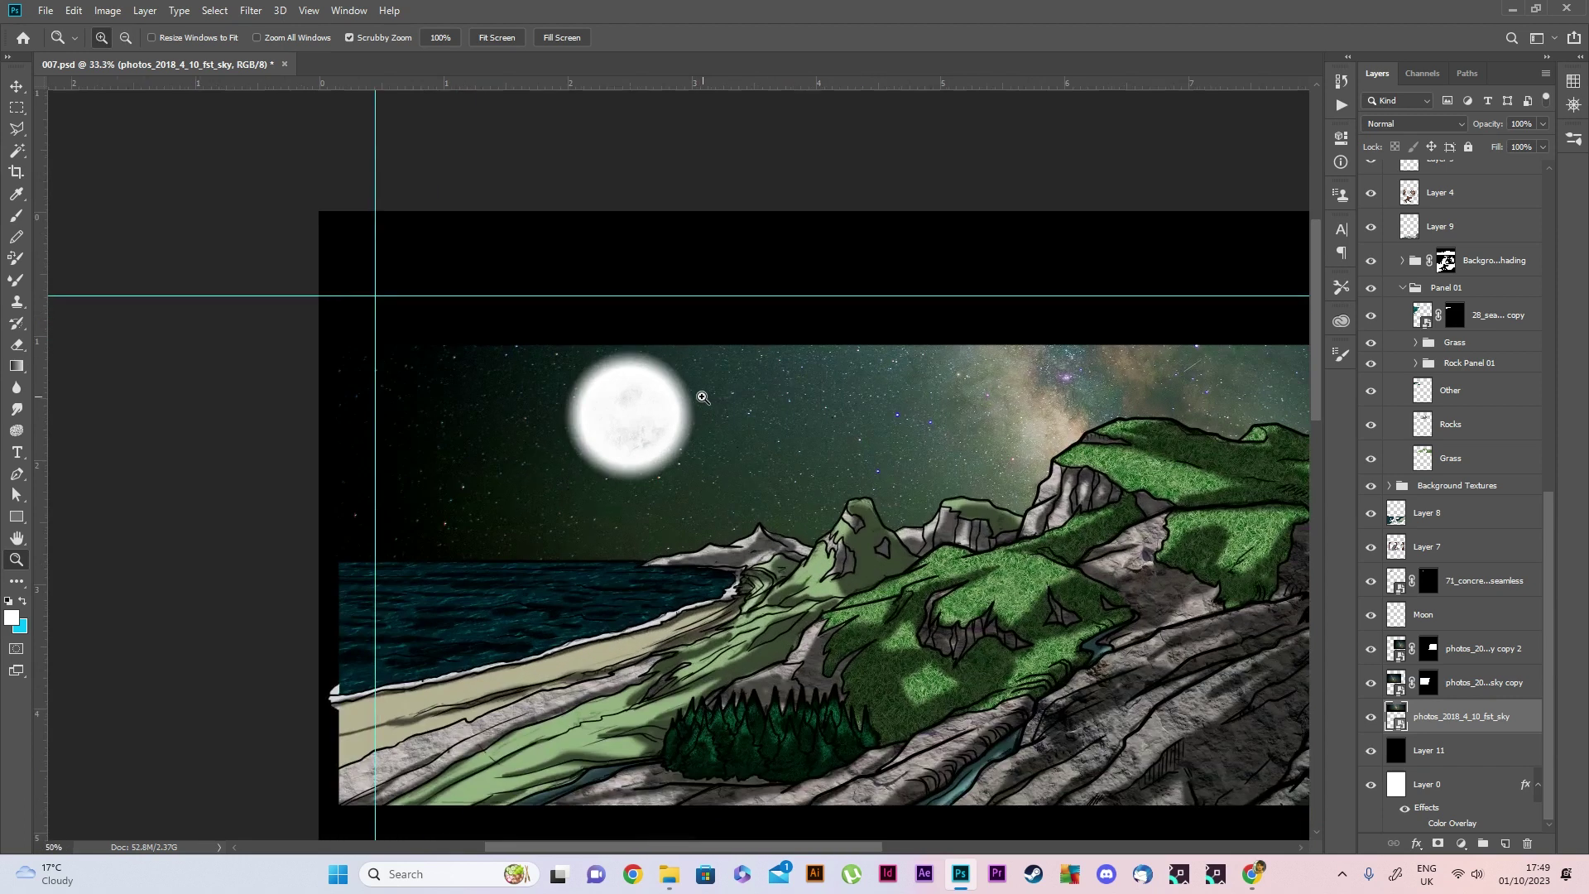
scroll(617, 489, up, 2)
click(657, 459)
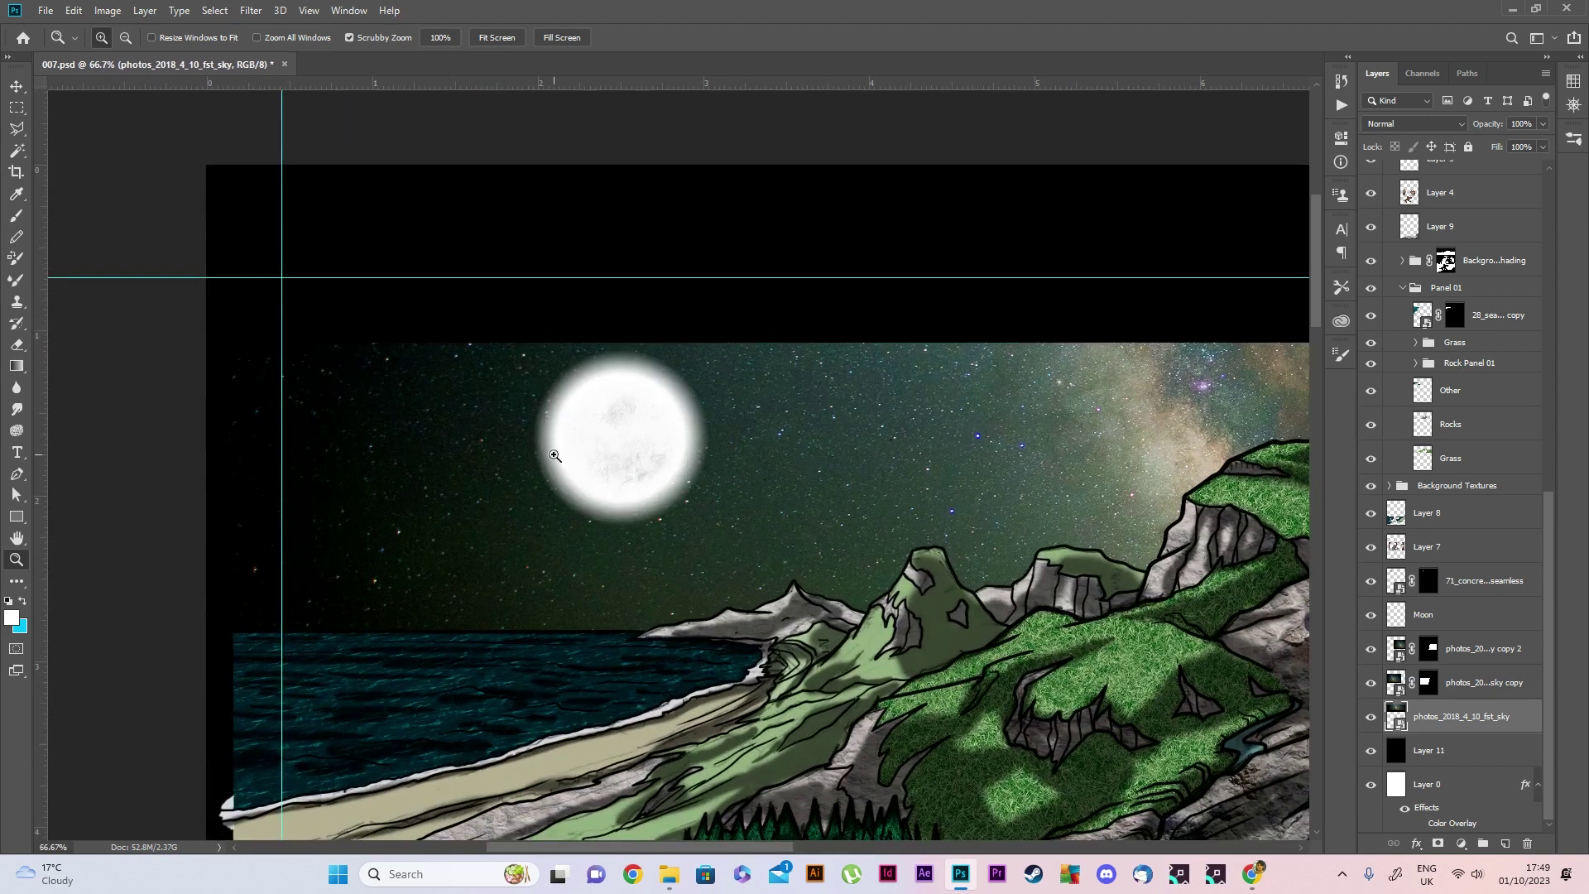
click(1504, 843)
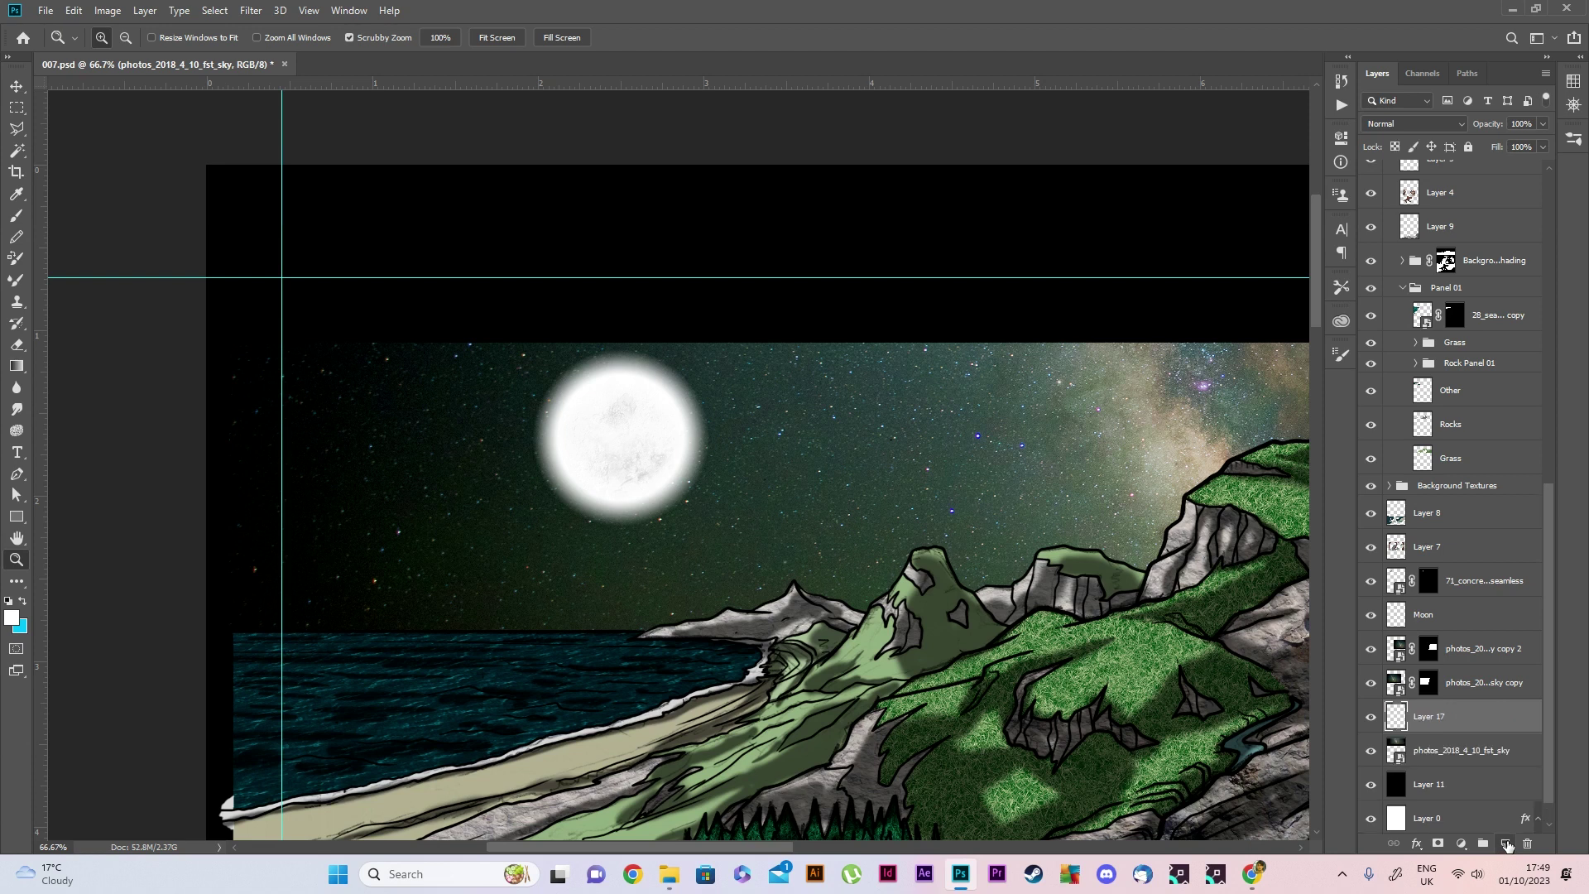
click(19, 629)
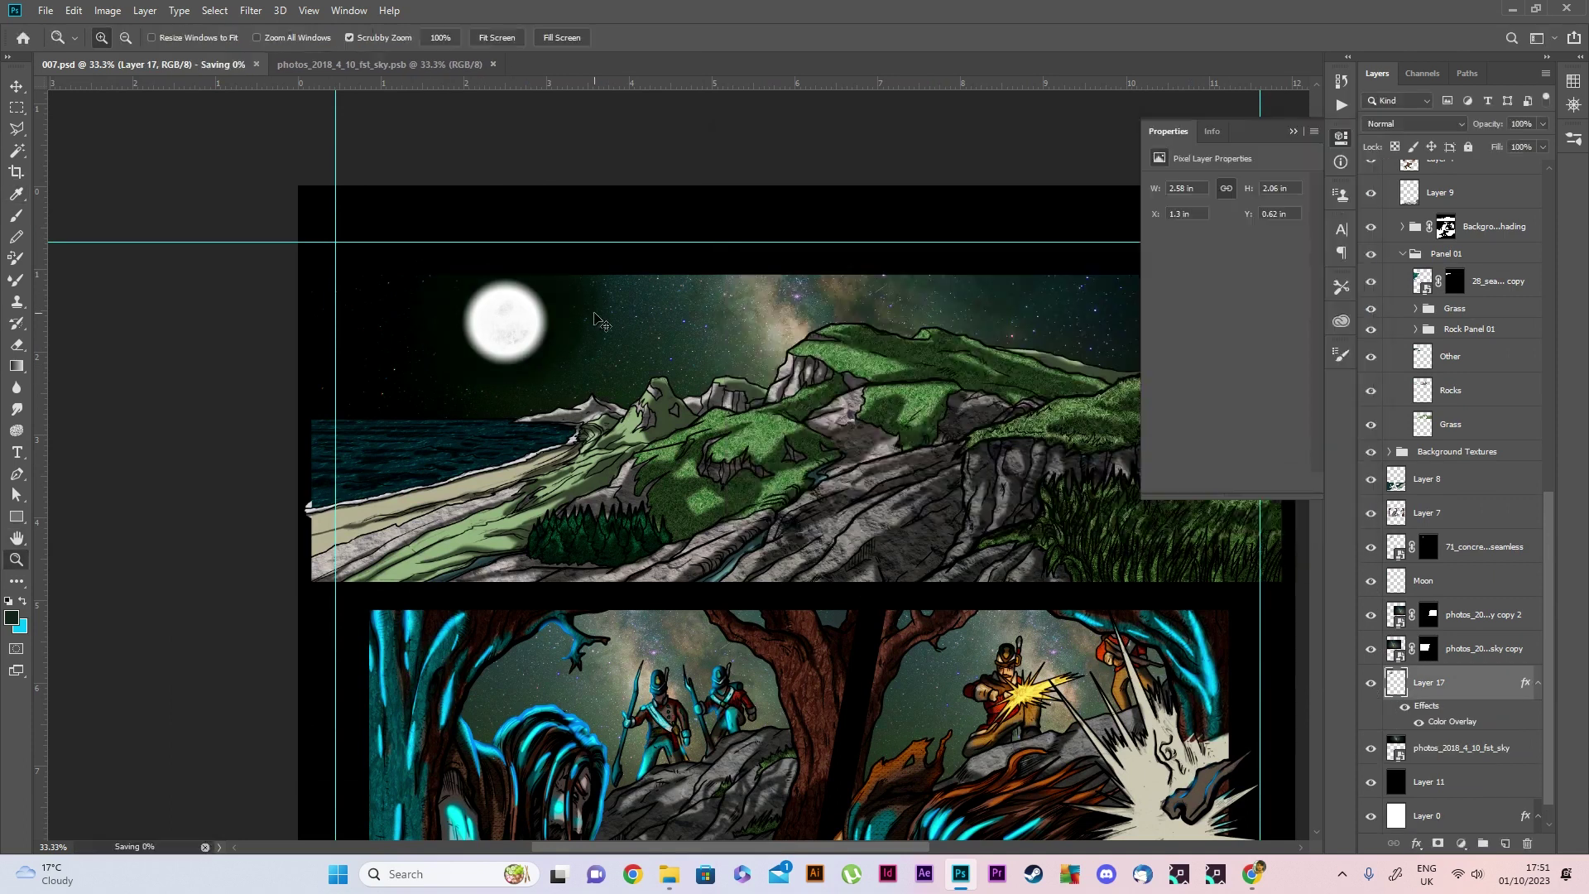
Cast a radial glow over the moonlit side of the first panel with a #10c4f8 gradient layer in Screen blend mode
click(16, 366)
click(12, 617)
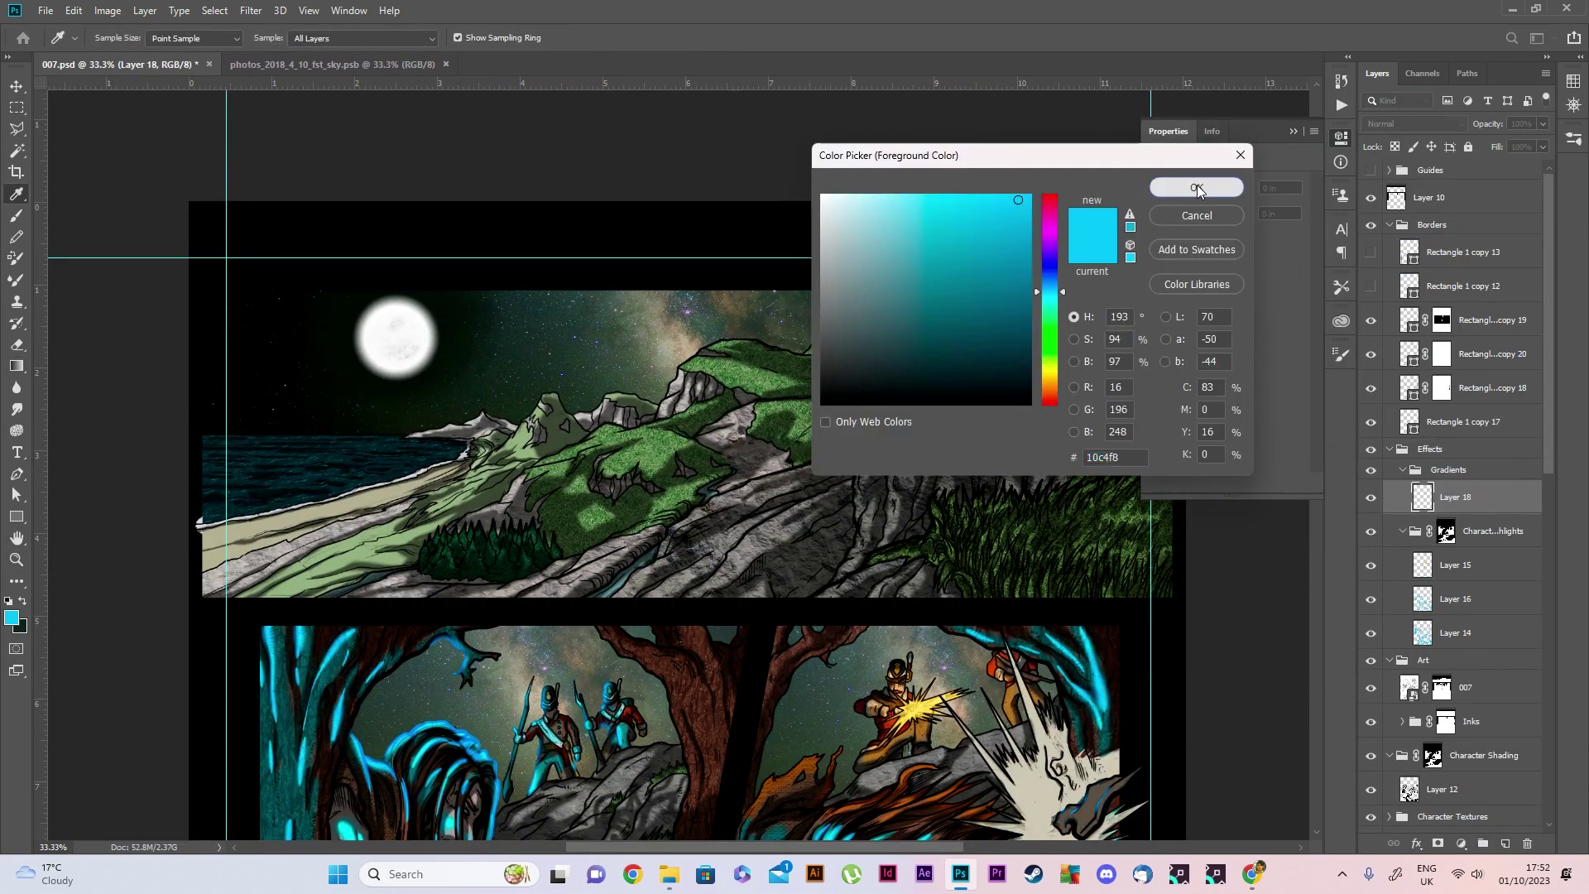
click(1195, 188)
click(1384, 126)
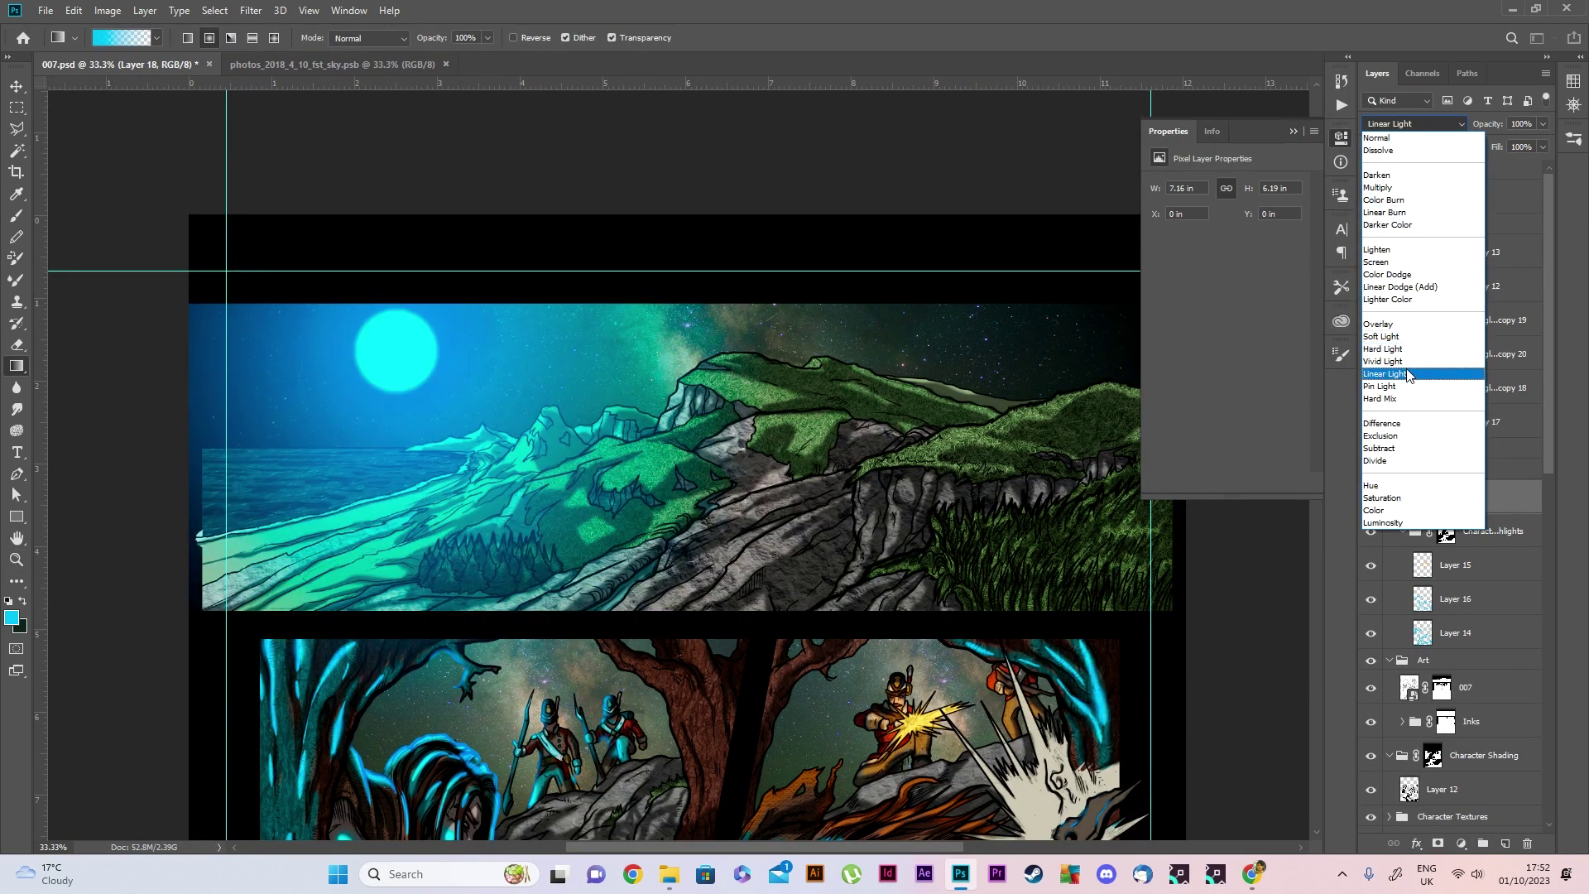
click(1376, 261)
key(ctrl+t)
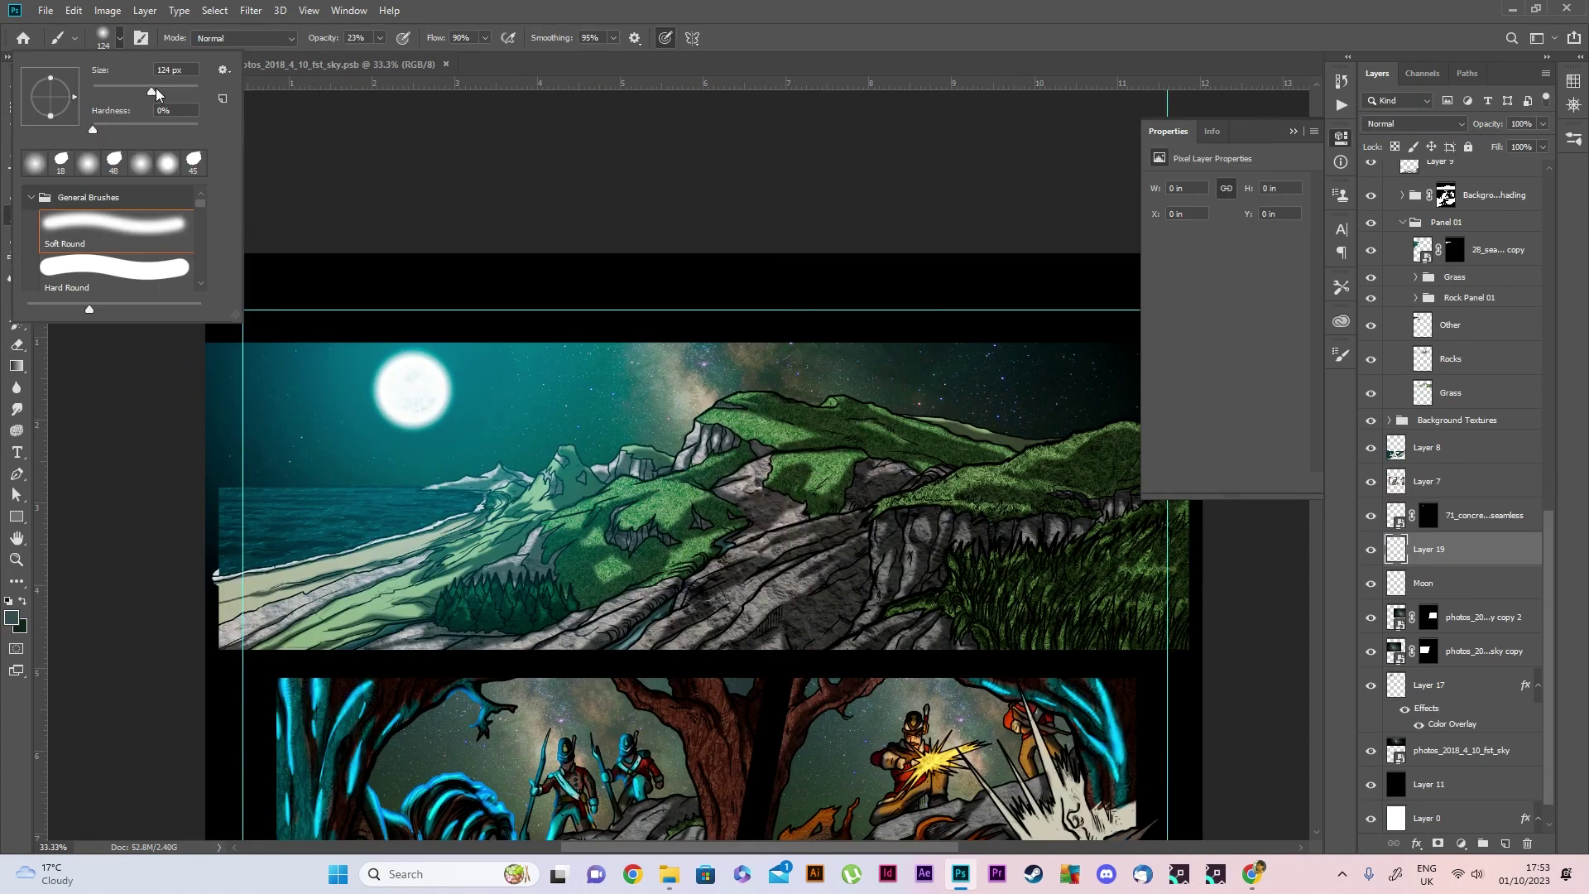
Paint wispy cloud streaks across the moon and night sky on the layer above Moon, using a larger soft brush at 71% opacity
drag(156, 93, 175, 92)
key(7)
key(1)
drag(397, 383, 744, 370)
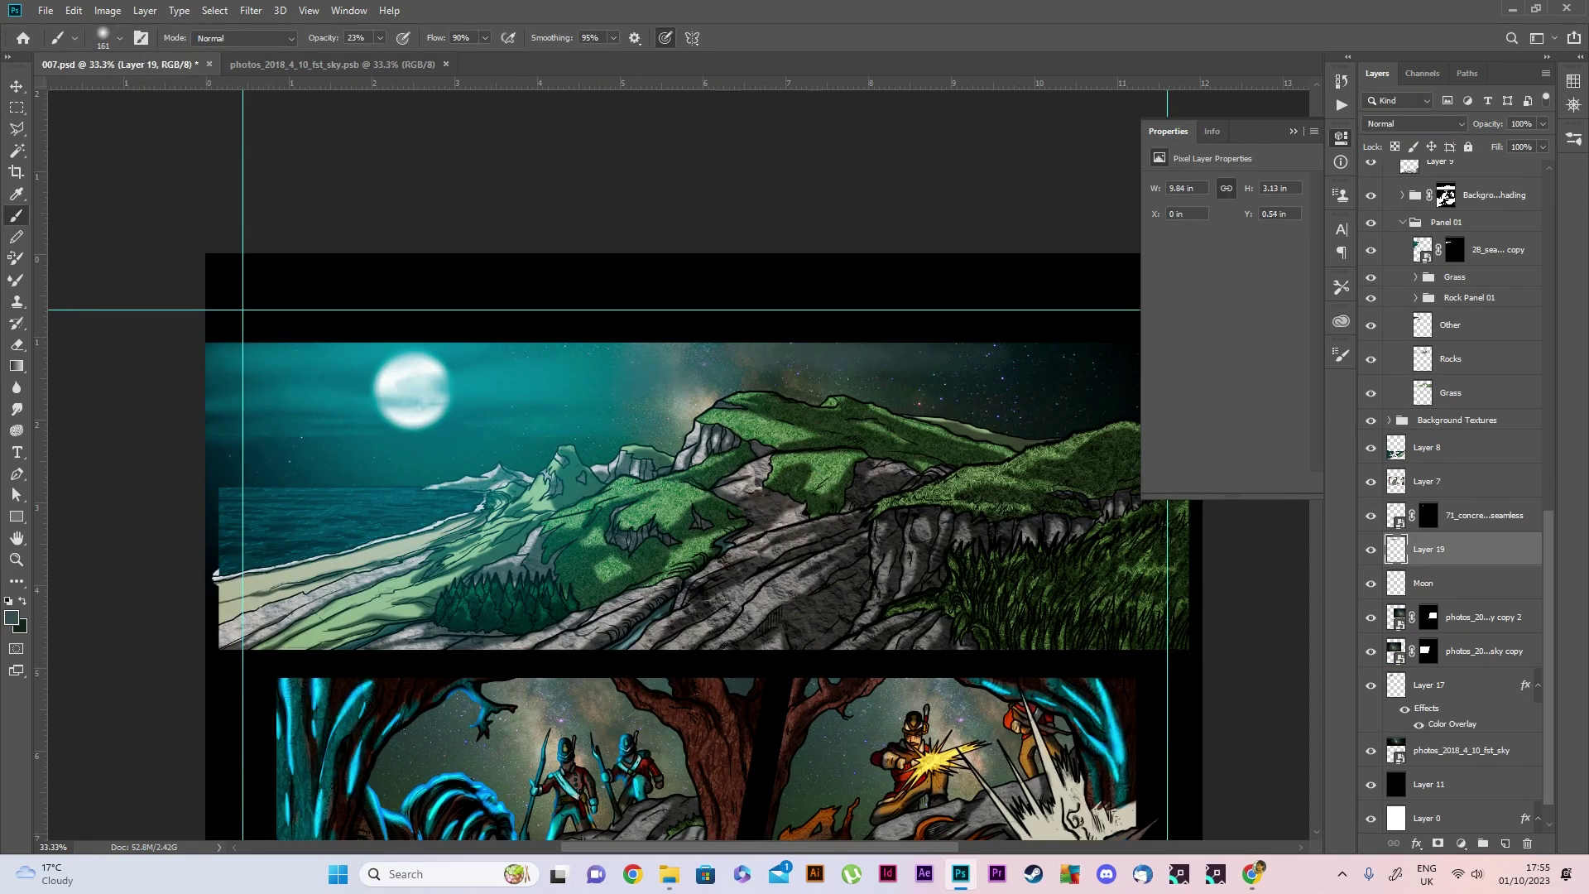
scroll(638, 358, right, 3)
drag(638, 359, 853, 424)
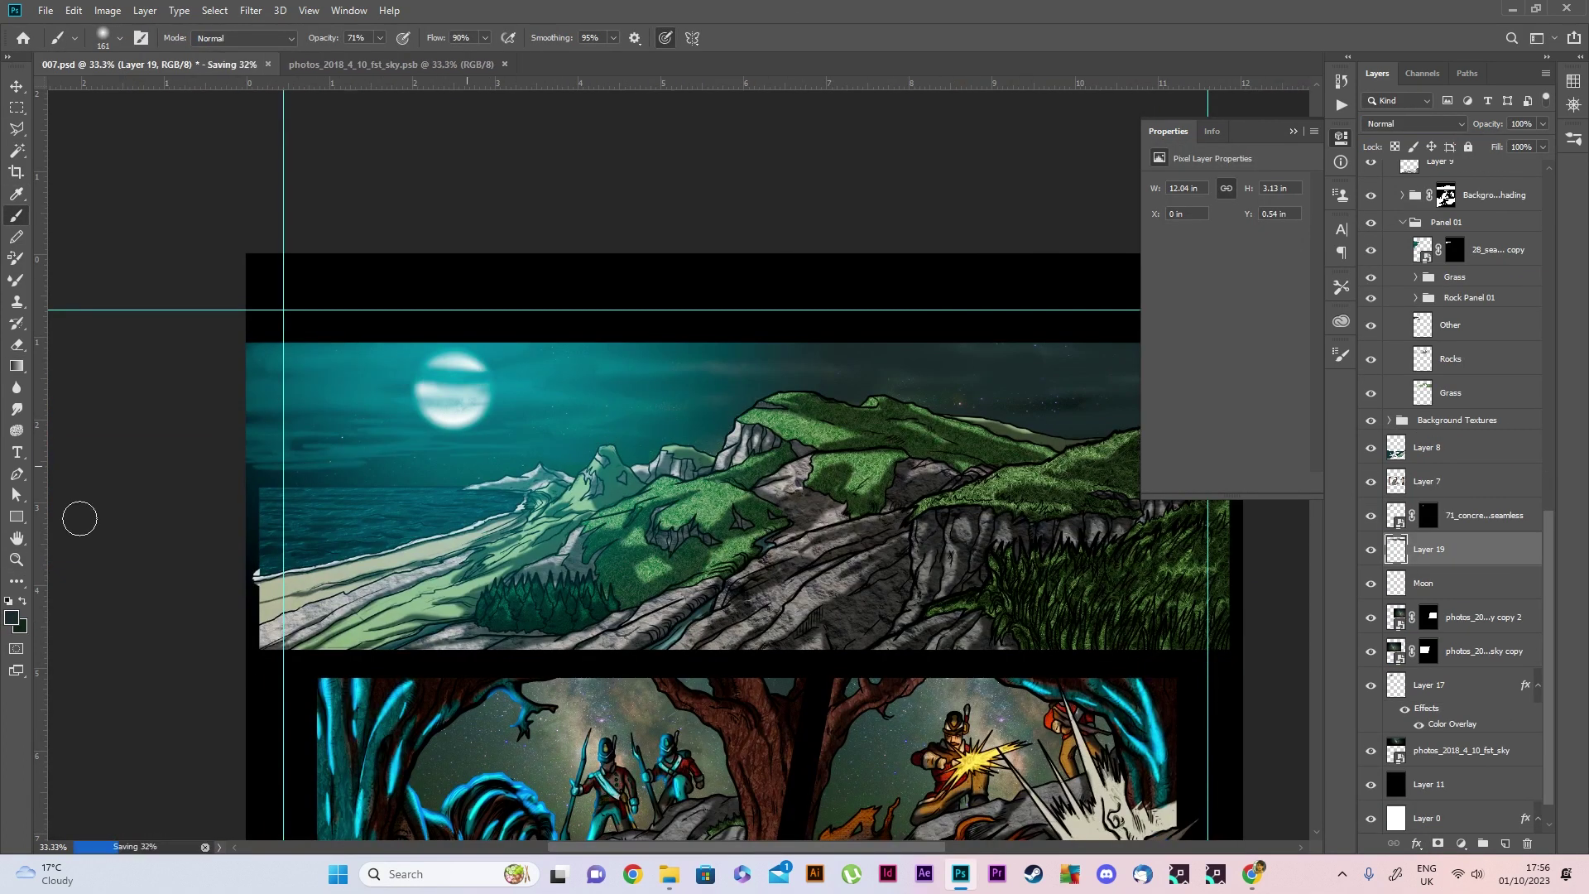
click(1413, 123)
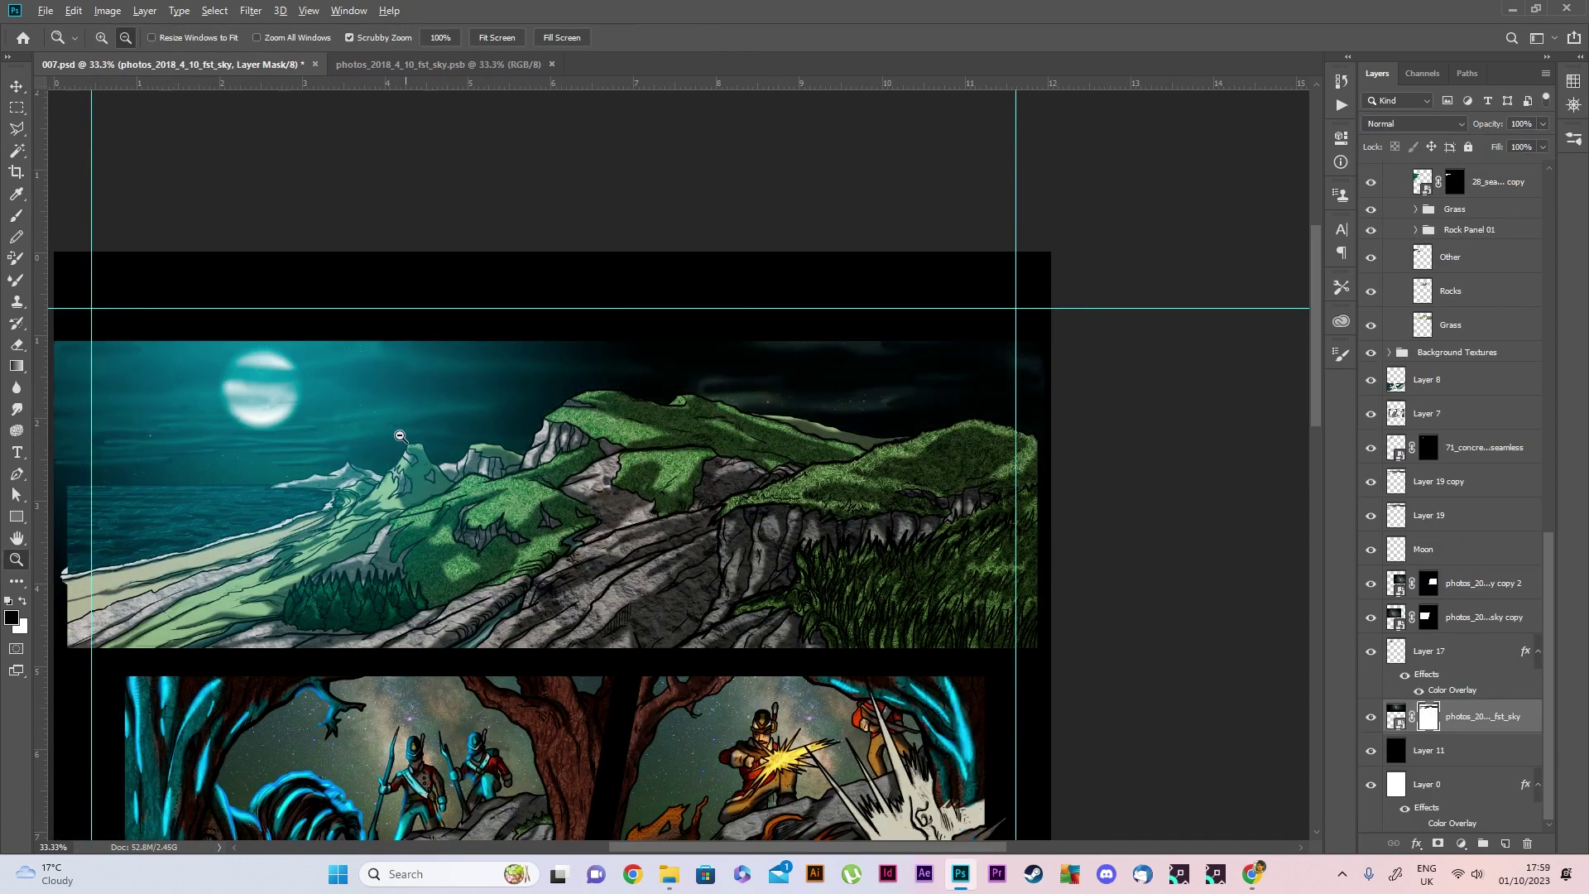
Check the darkened sky against the panels below and save the comic page
alt+click(428, 441)
alt+click(529, 497)
scroll(620, 497, down, 2)
click(750, 434)
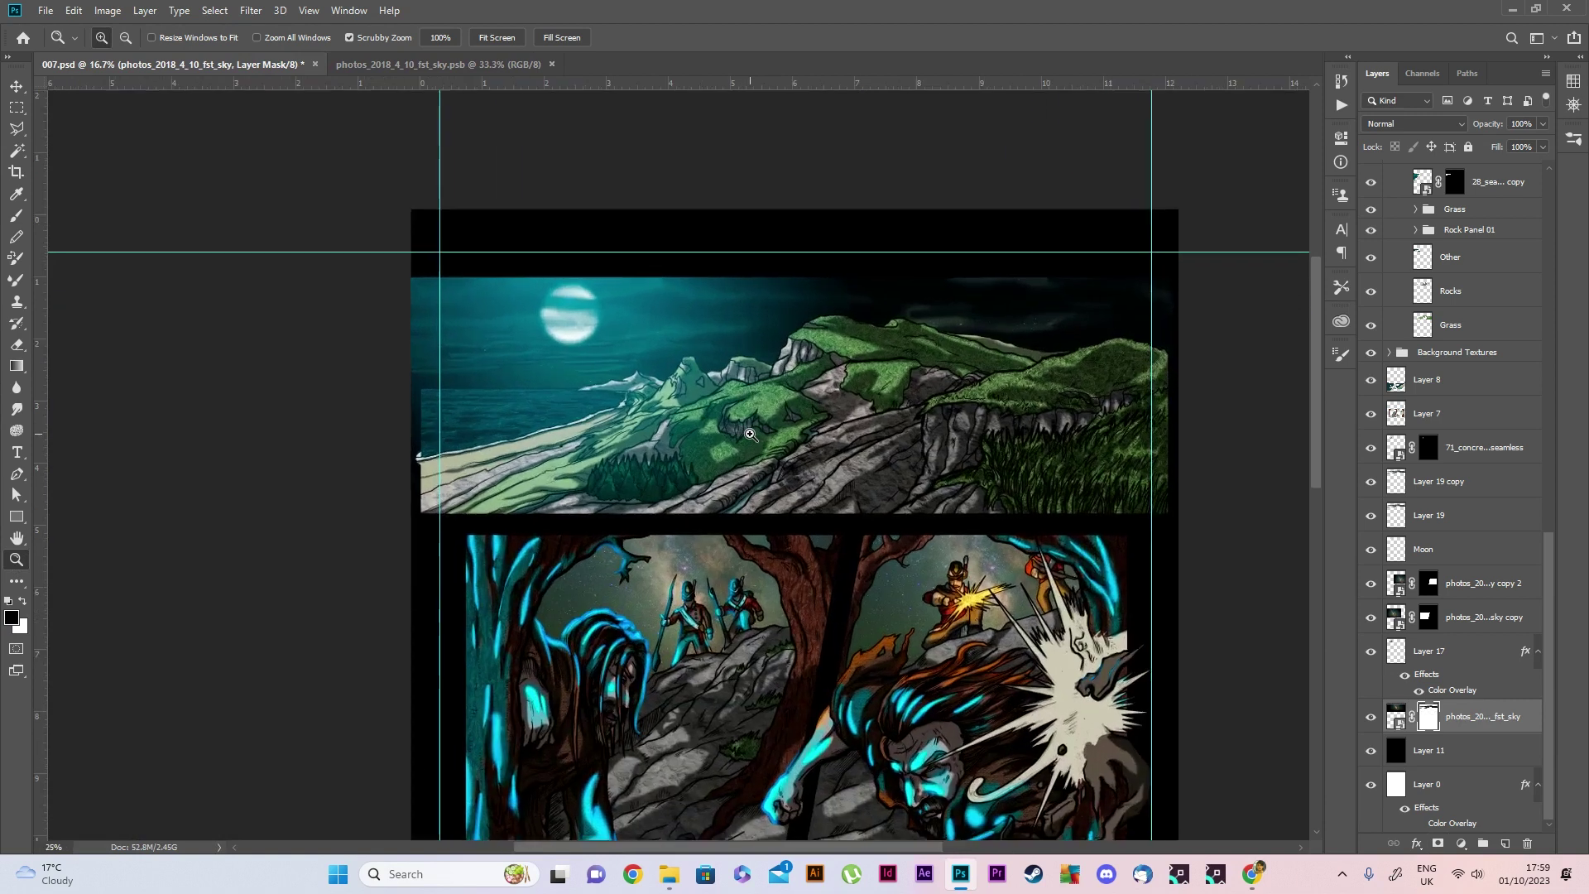
click(750, 435)
key(ctrl+s)
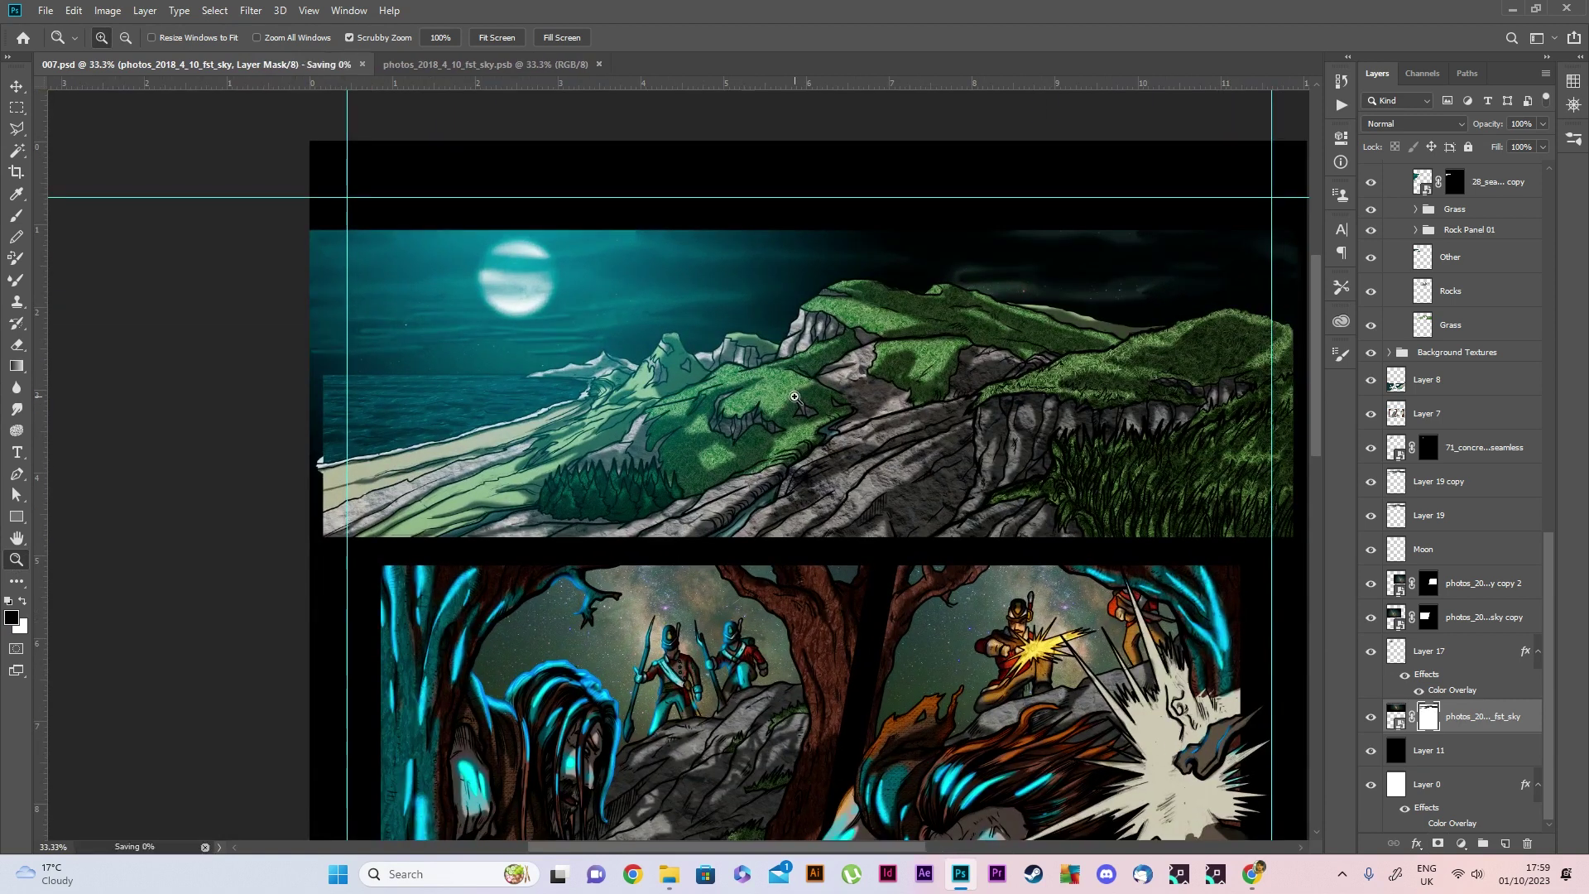
Examine the moonlit first panel against the rest of the page and look through the layer stack
alt+click(838, 419)
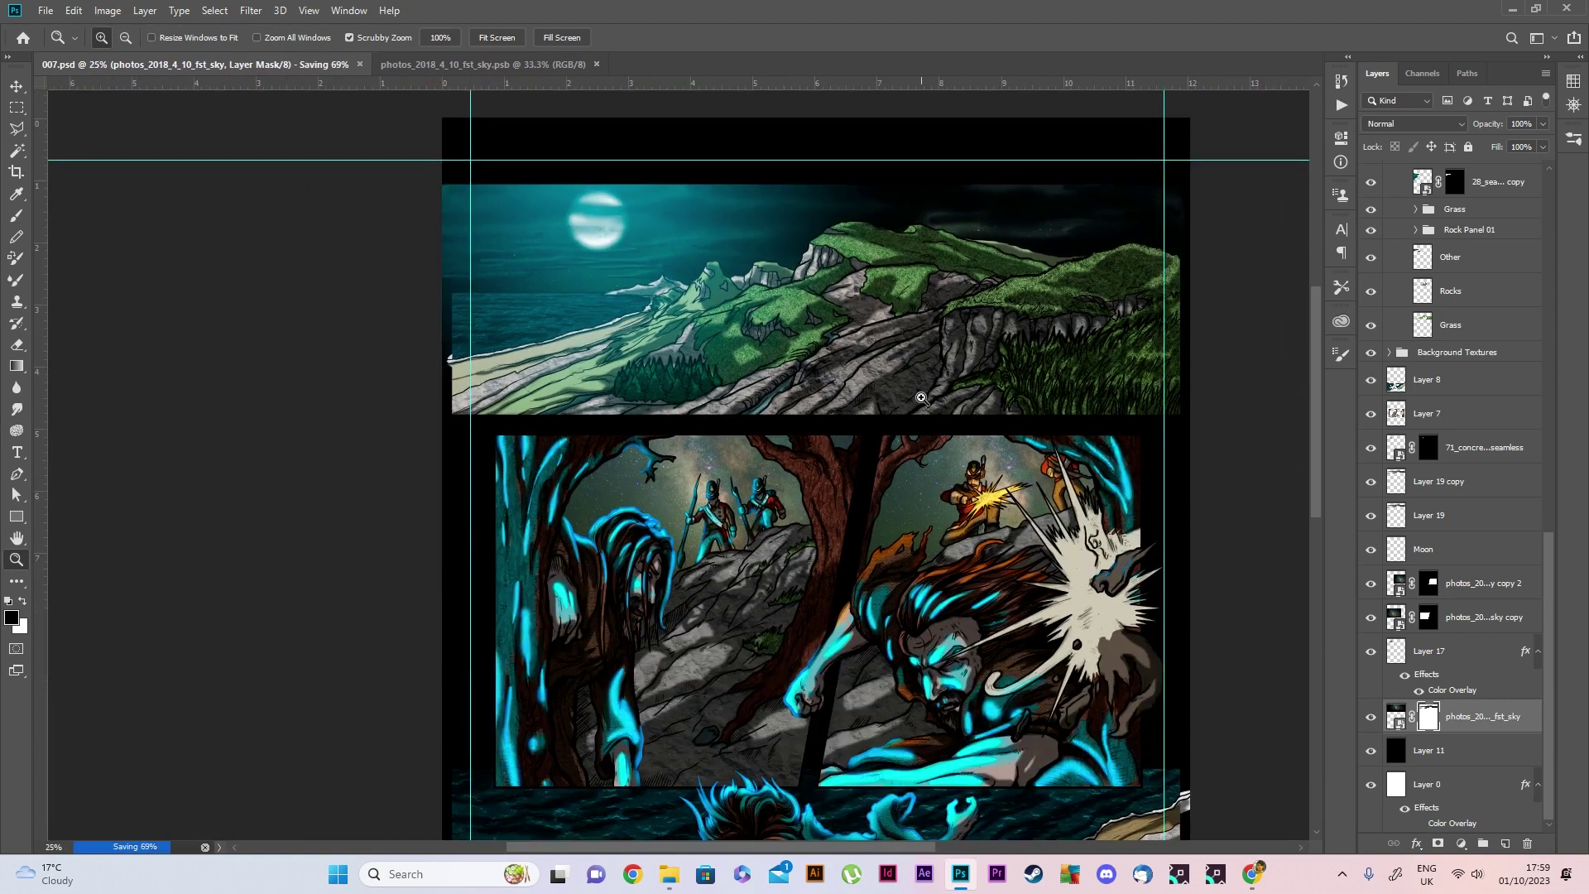
alt+click(780, 519)
scroll(702, 528, up, 2)
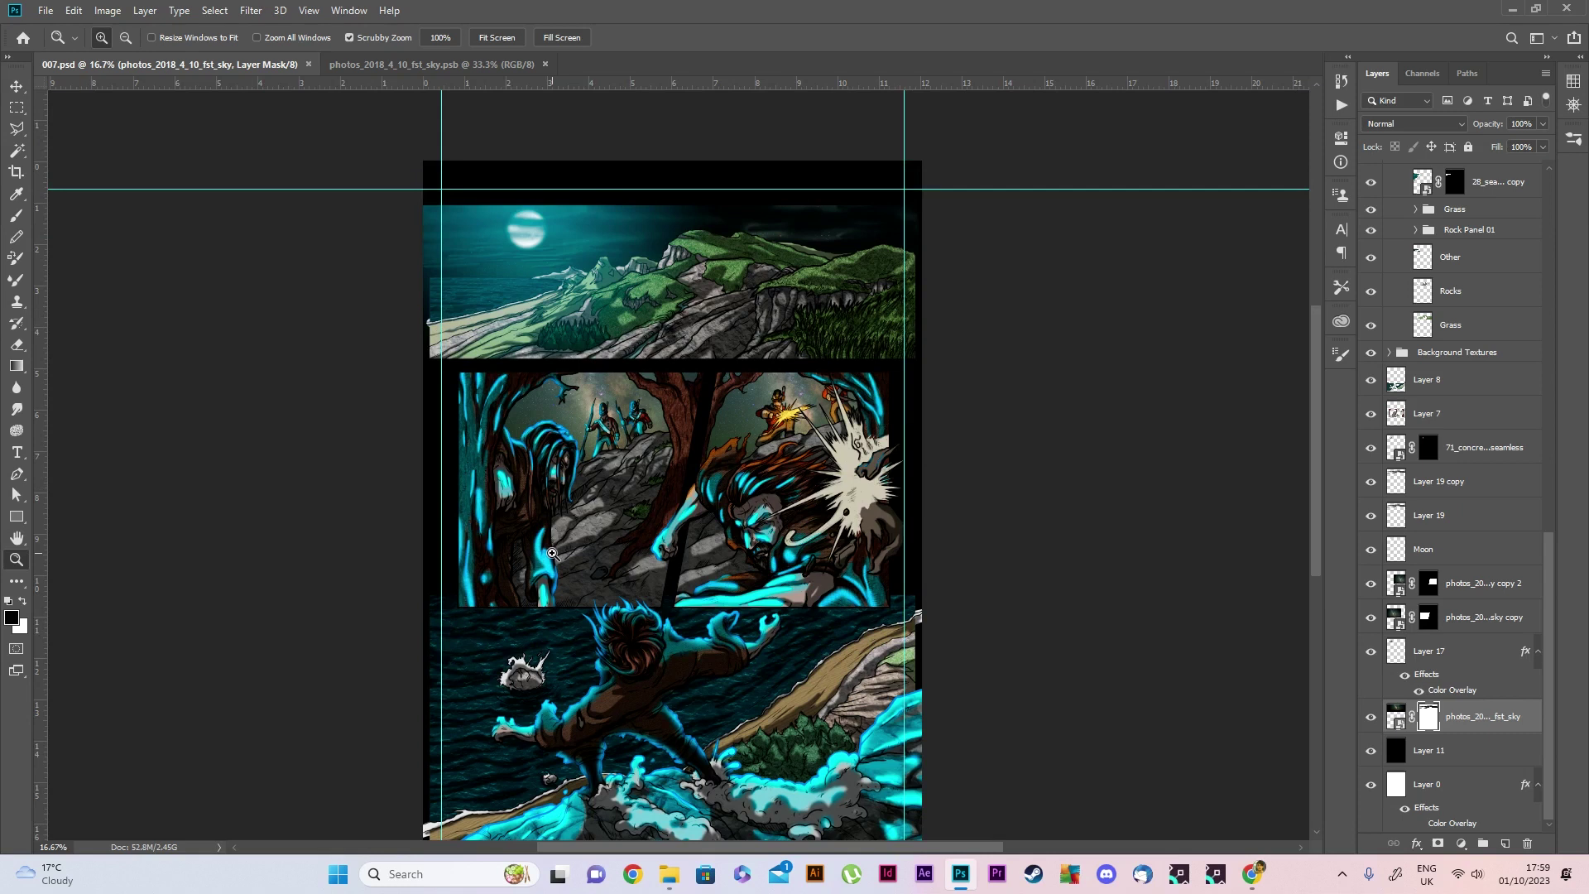
scroll(663, 532, up, 1)
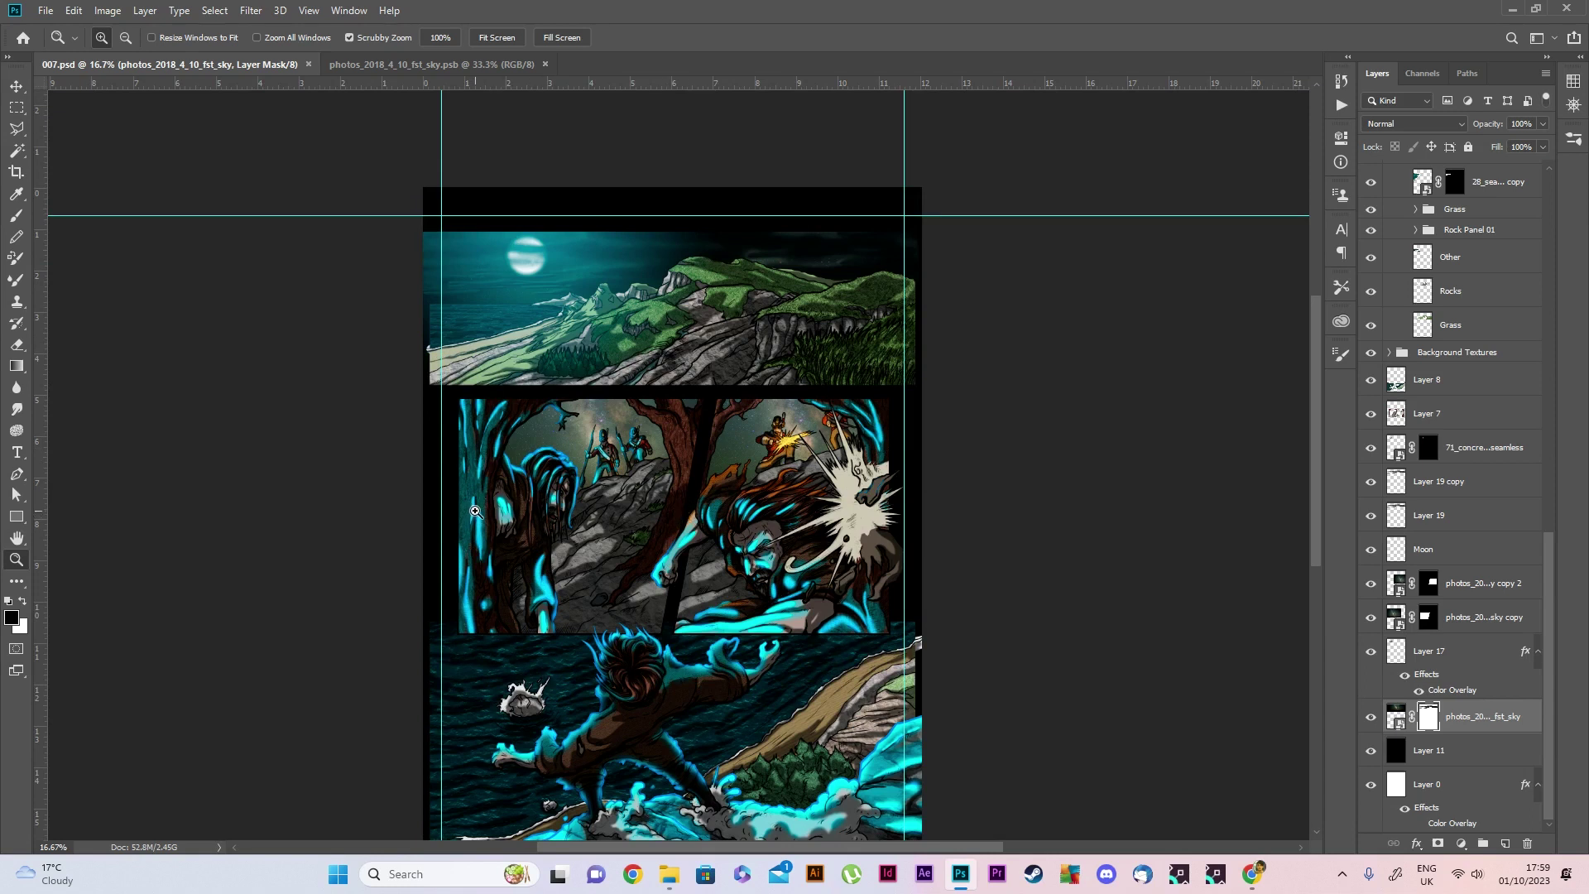
click(725, 431)
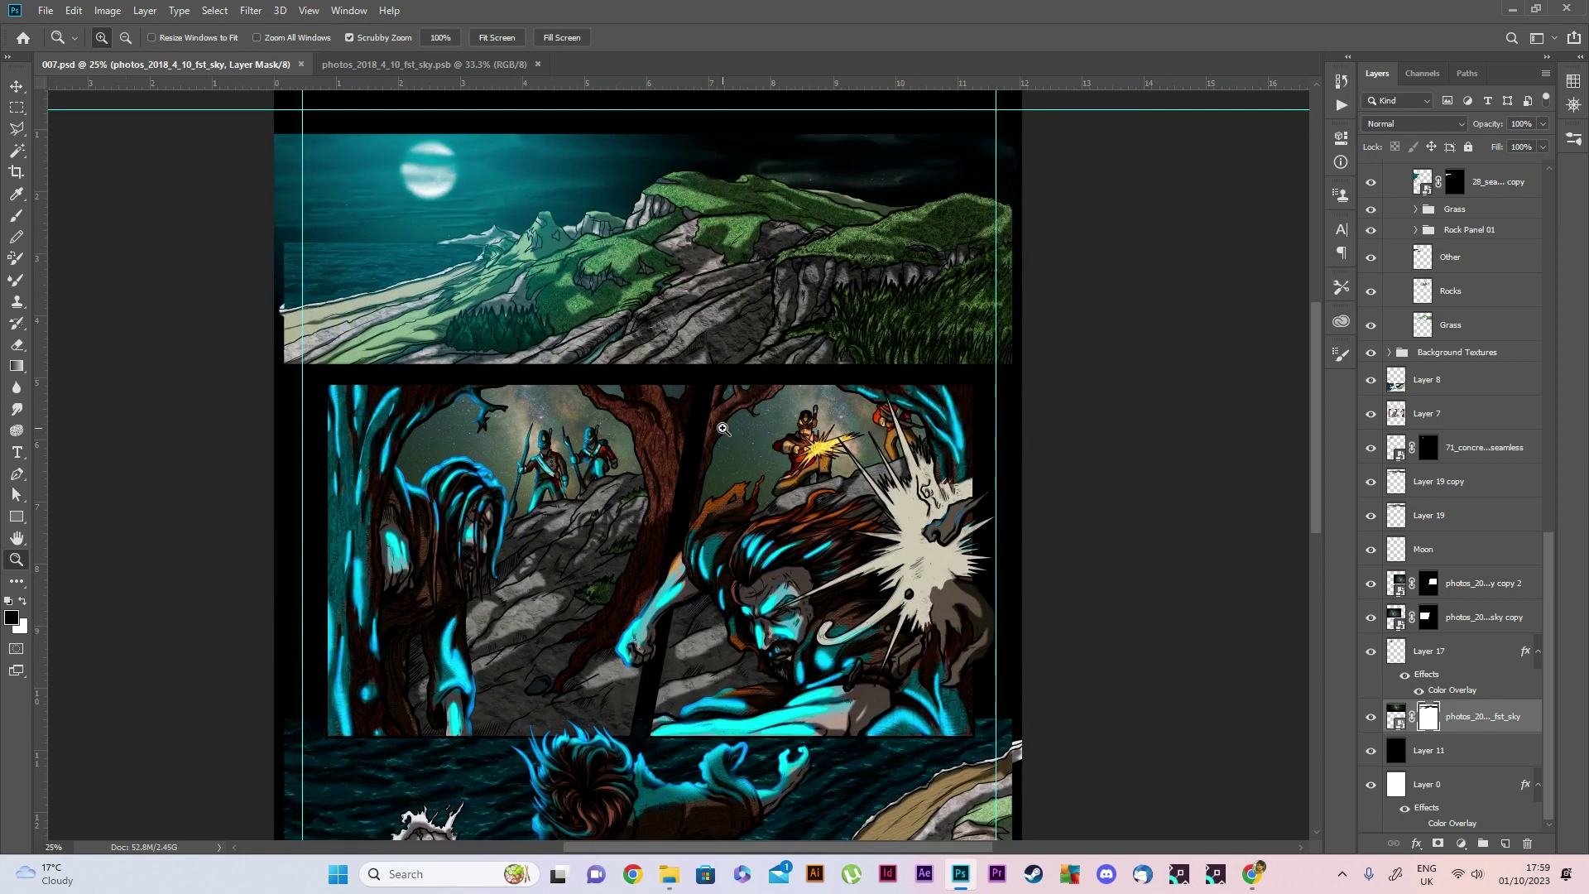
scroll(722, 428, up, 2)
scroll(1467, 518, up, 5)
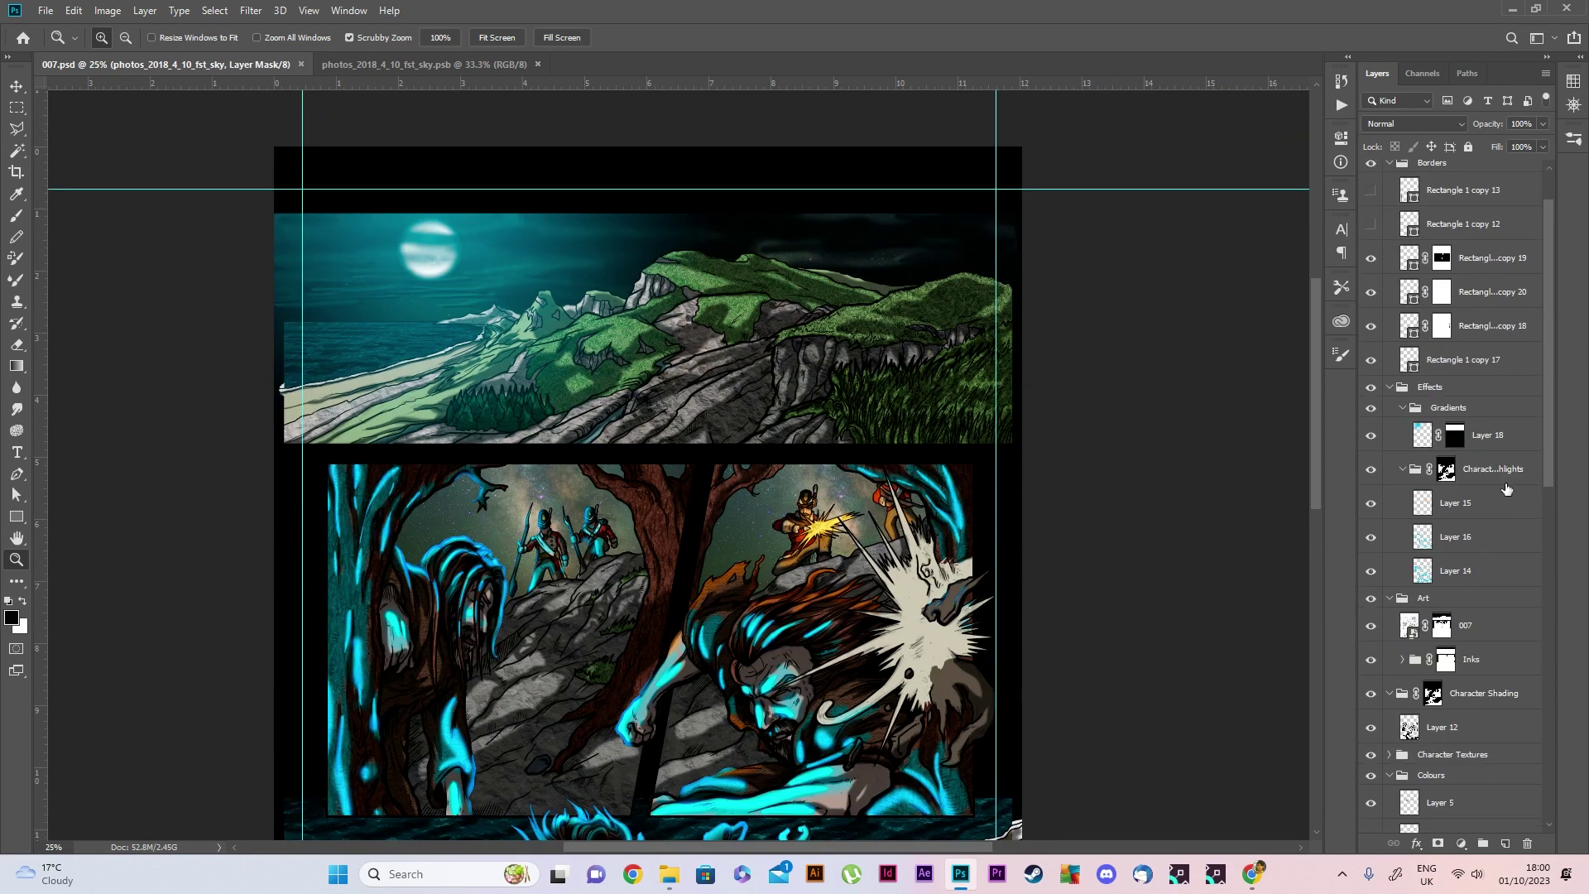
Paint cyan highlights over the first panel's beach and green hills on a Soft Light layer, using a 99 px brush at 100% opacity
key(b)
key(ctrl+d)
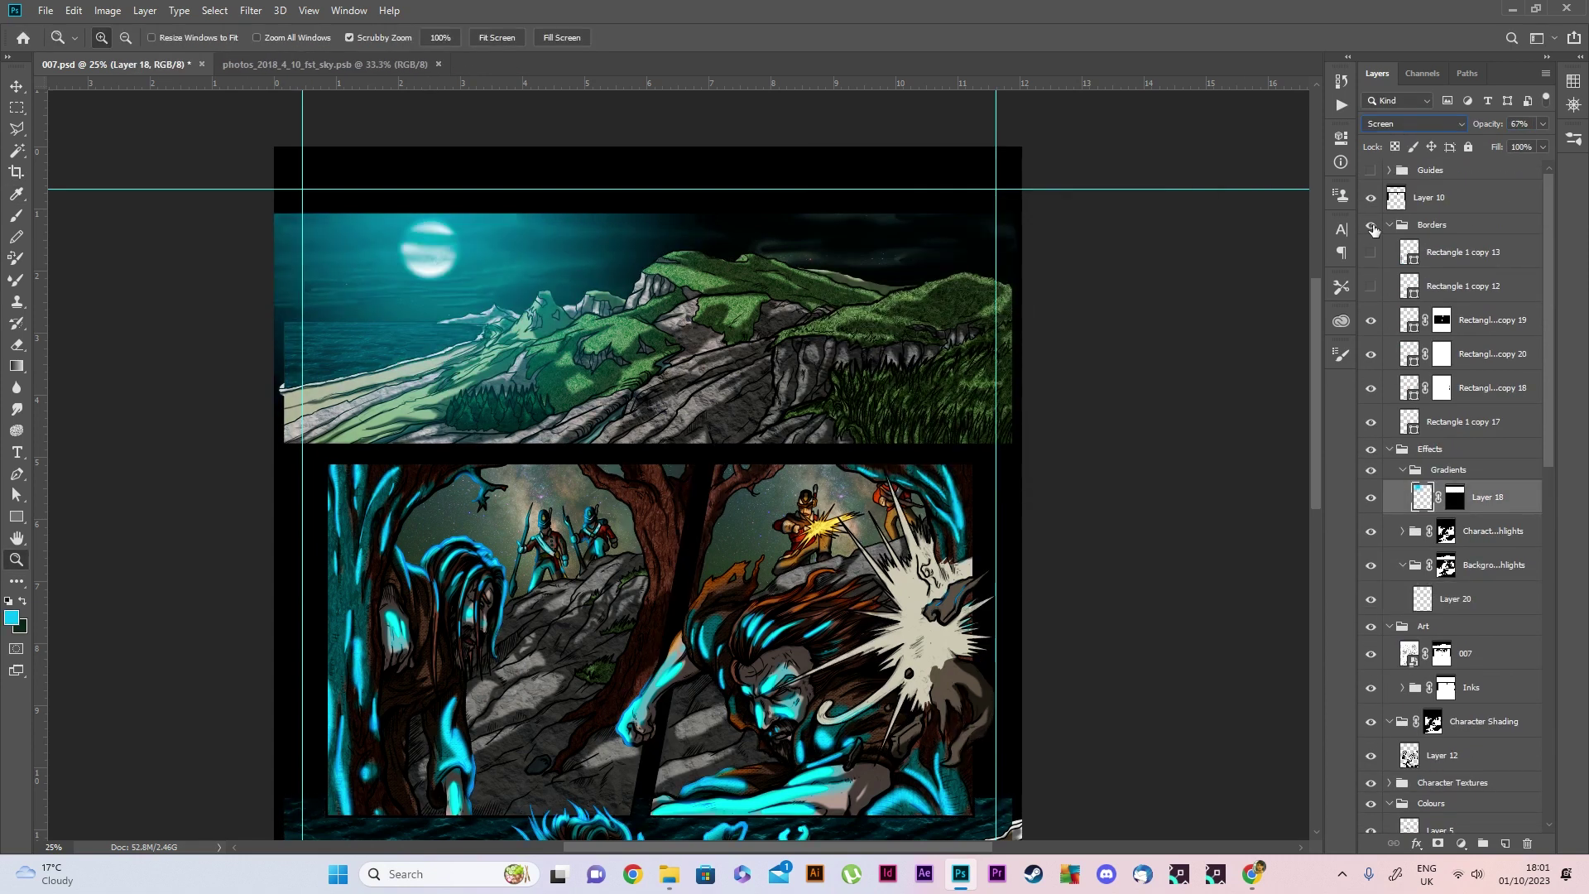
click(103, 37)
drag(150, 93, 147, 94)
scroll(315, 199, up, 2)
mouse_move(258, 452)
mouse_down()
mouse_move(554, 463)
mouse_move(258, 476)
mouse_up()
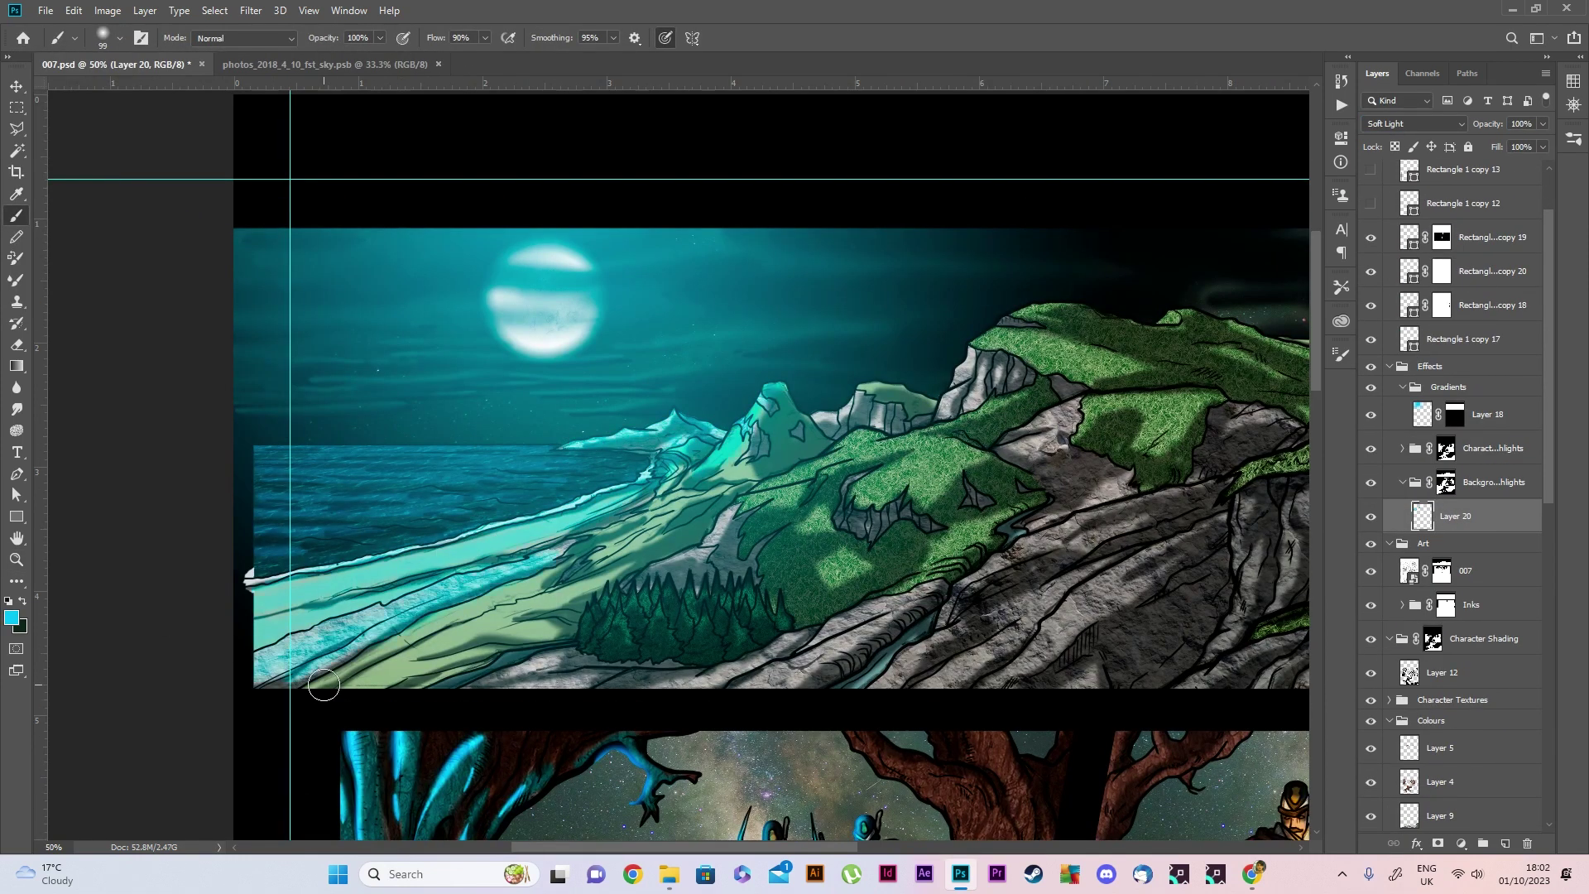
drag(323, 685, 909, 470)
Extend the cyan Soft Light highlights across the first panel's distant ridge, cliff rocks and foreground grass
scroll(850, 325, right, 5)
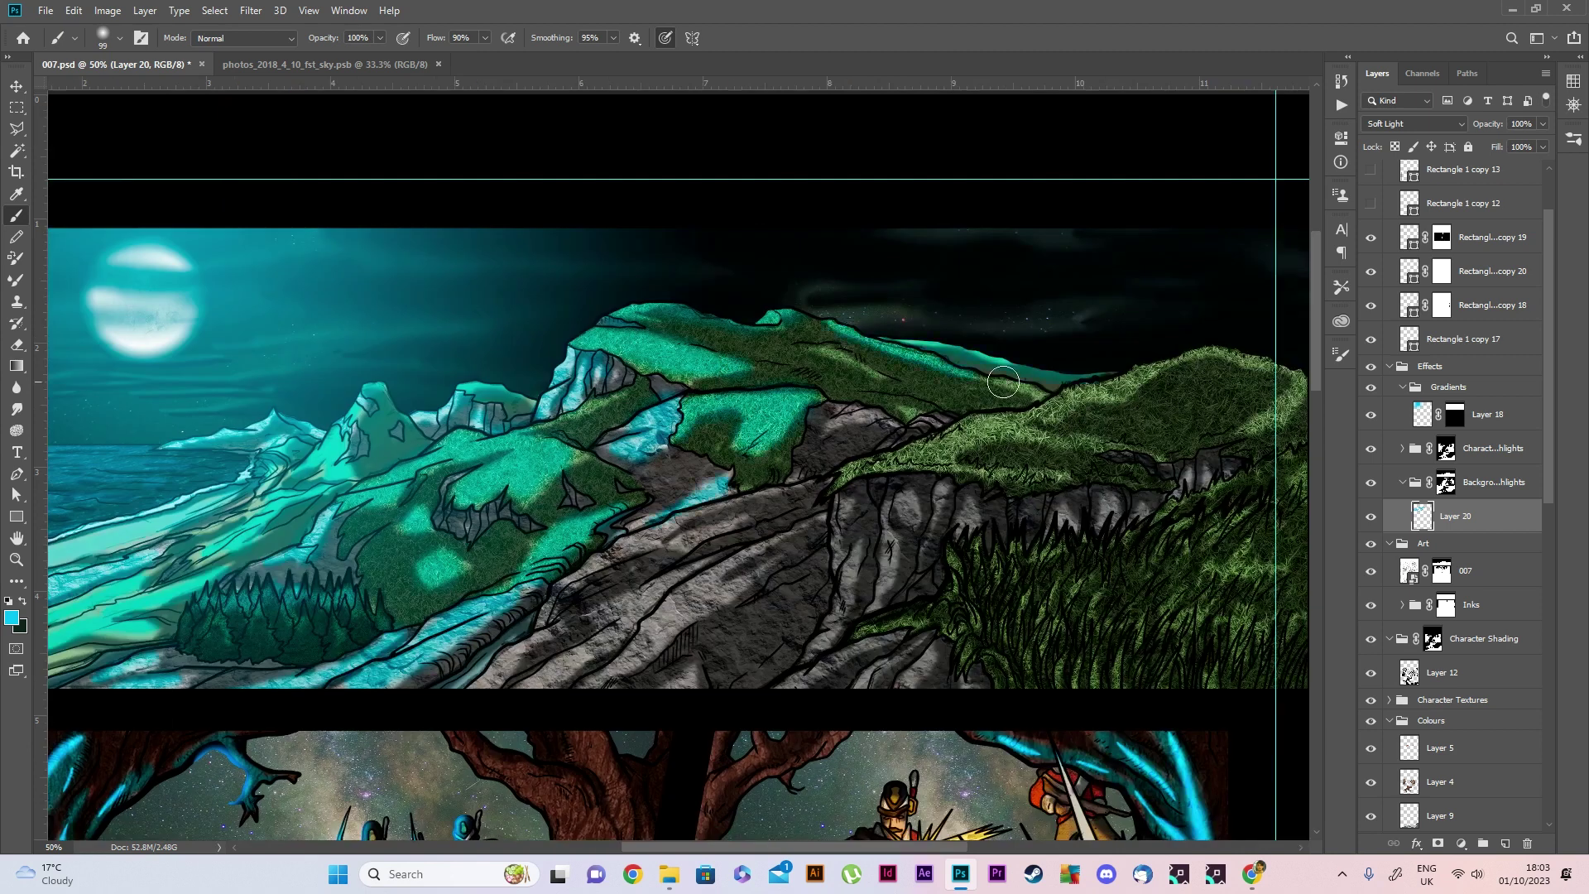
drag(885, 472, 1076, 414)
scroll(993, 431, right, 3)
mouse_move(654, 654)
mouse_down()
mouse_move(766, 612)
mouse_move(856, 547)
mouse_up()
drag(984, 526, 1044, 484)
drag(935, 674, 1088, 542)
Paint cyan Soft Light highlights on the rocks and tree trunks of the two middle panels
key(ctrl+minus)
scroll(678, 464, down, 4)
drag(443, 670, 530, 592)
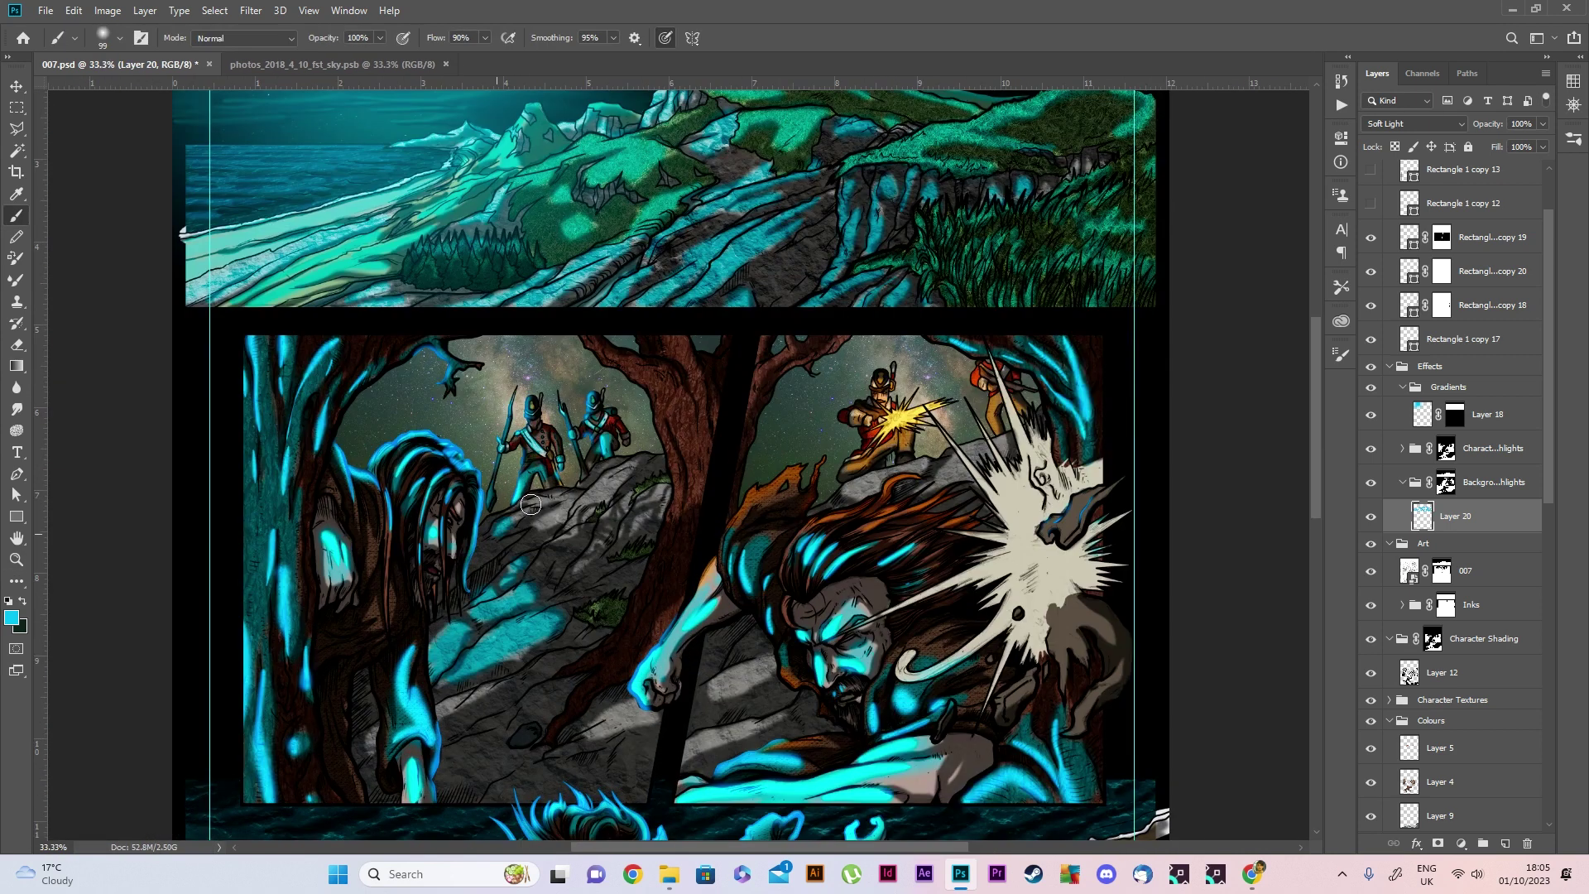
drag(658, 497, 726, 344)
Paint cyan highlights over the bottom panel's sea, beach, bushes and rocks, and save the file
scroll(1062, 674, down, 5)
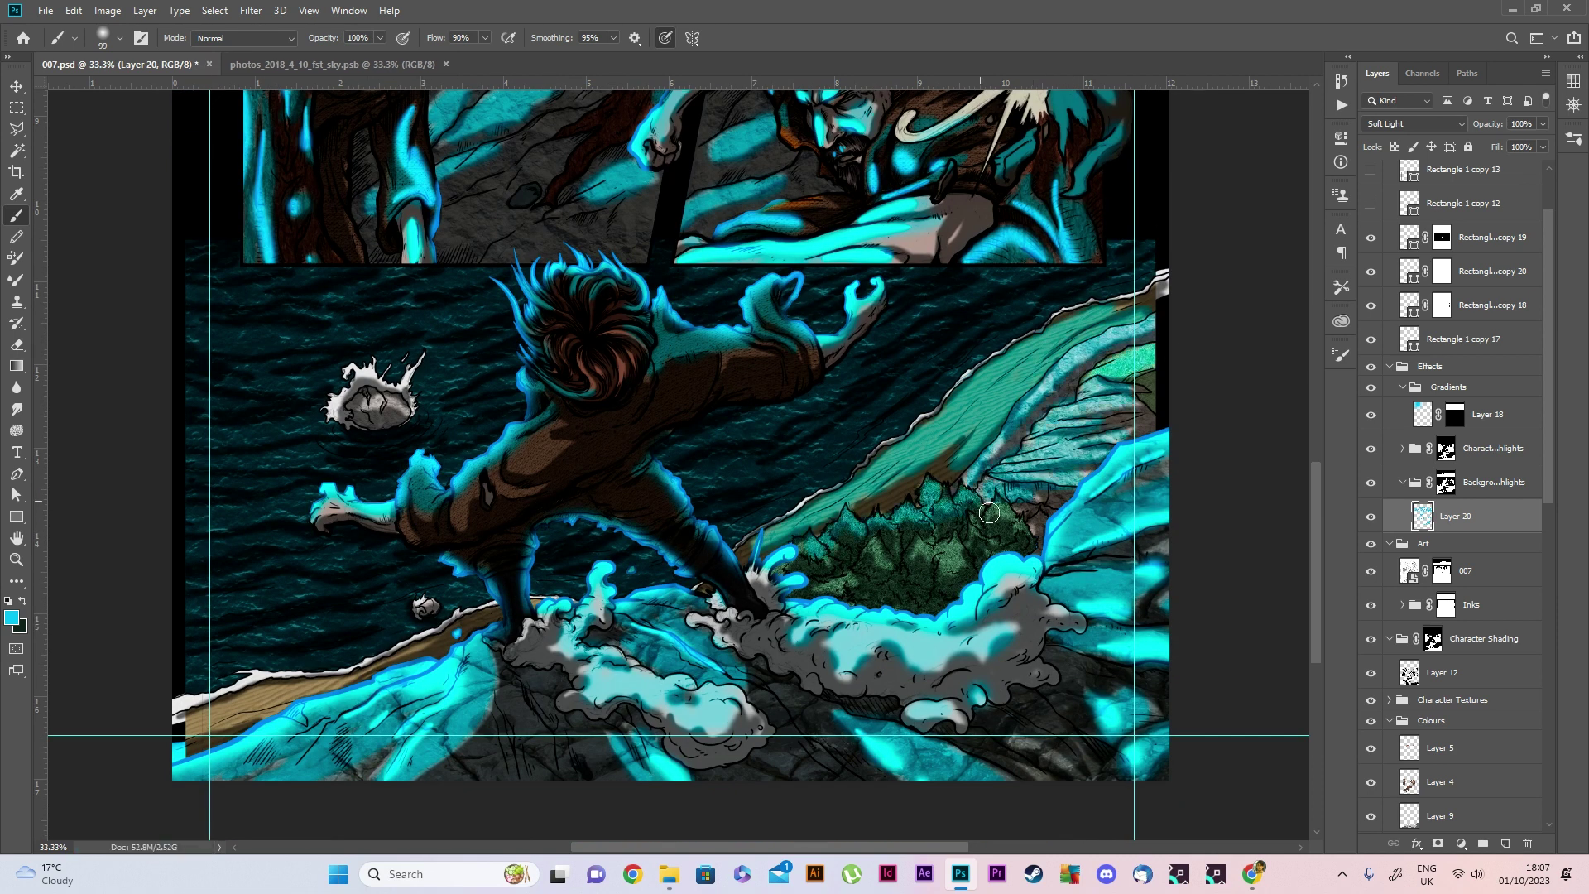
mouse_move(389, 662)
mouse_down()
mouse_move(174, 610)
mouse_move(734, 521)
mouse_move(915, 276)
mouse_move(315, 554)
mouse_move(390, 306)
mouse_move(86, 81)
mouse_up()
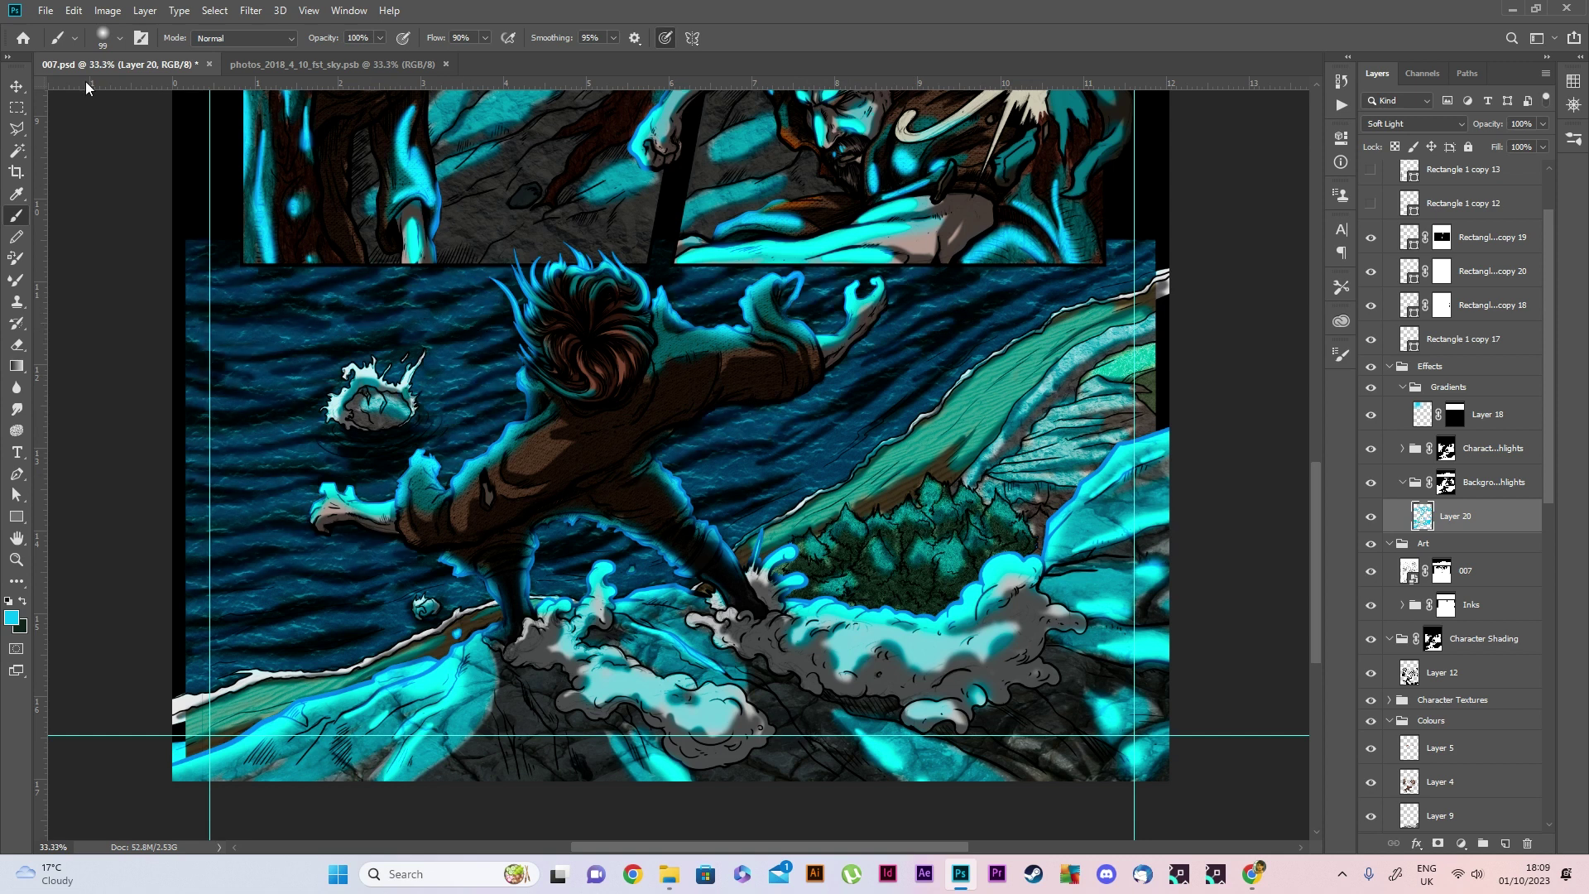
key(z)
key(ctrl+s)
Add highlights around the gunshot in the right middle panel on a separate Soft Light layer in the background highlights group
alt+click(700, 436)
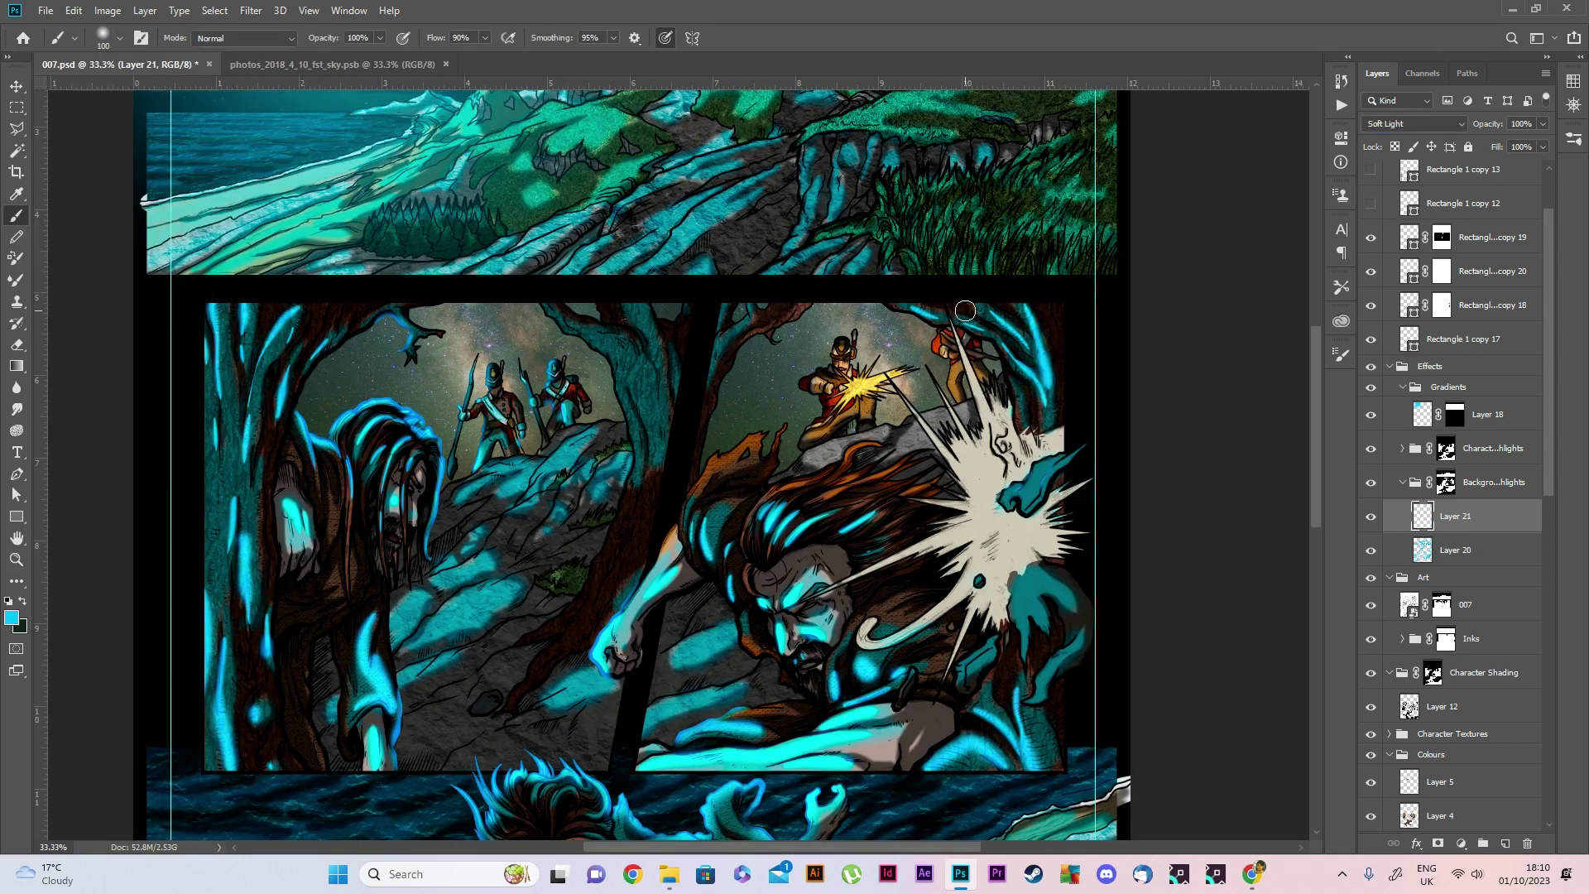
drag(965, 311, 938, 422)
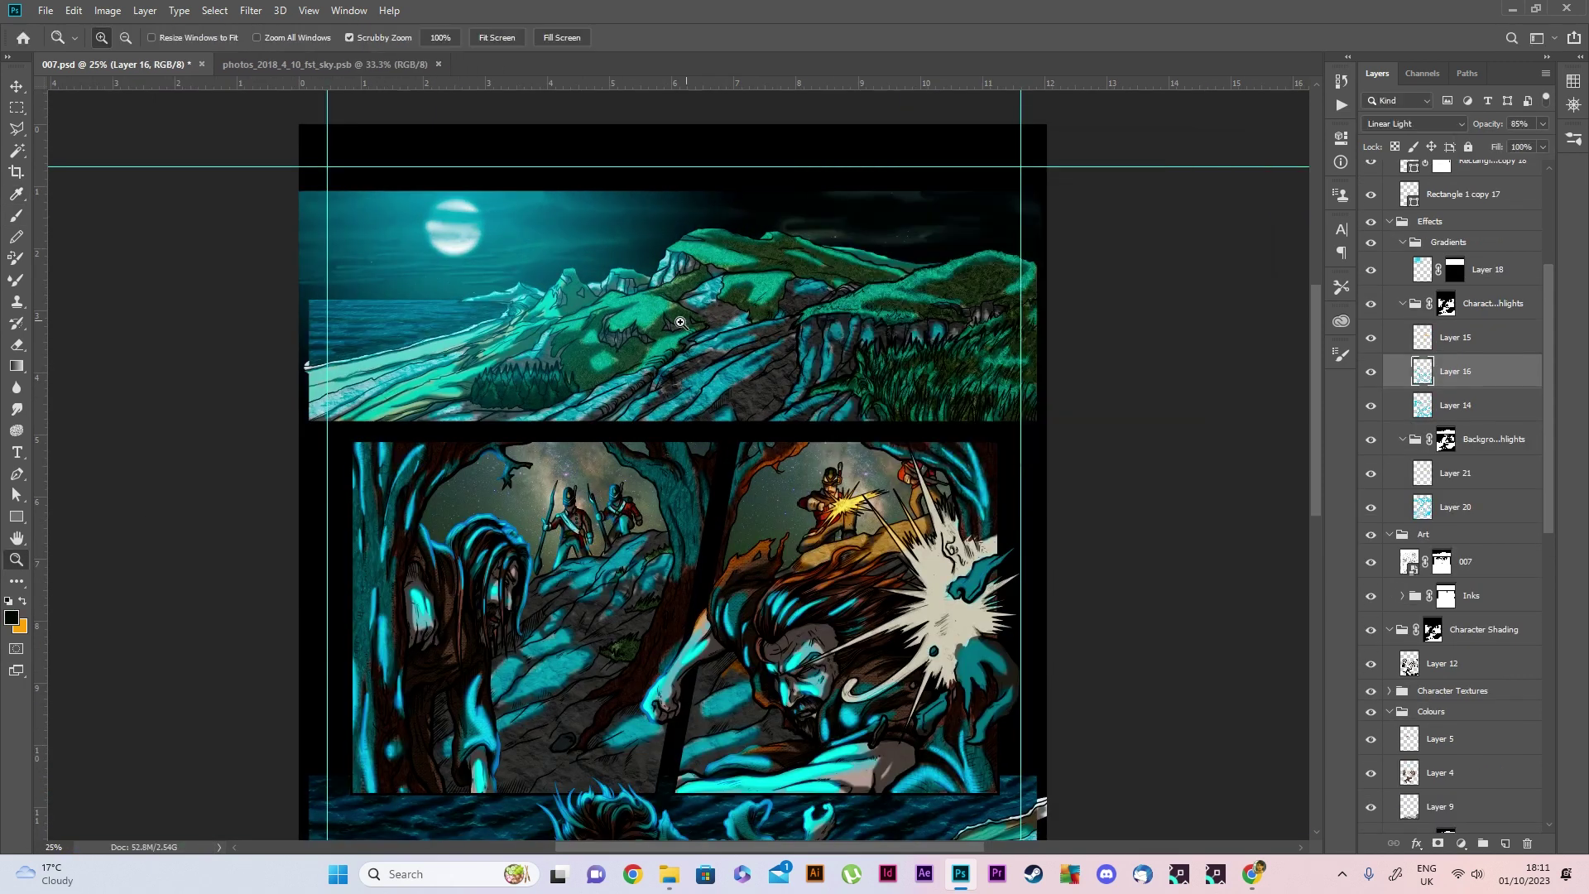
Paint black shadows on the first panel's cliff rocks and foreground grass on a Multiply layer at 60% opacity with a 40 px brush
click(12, 617)
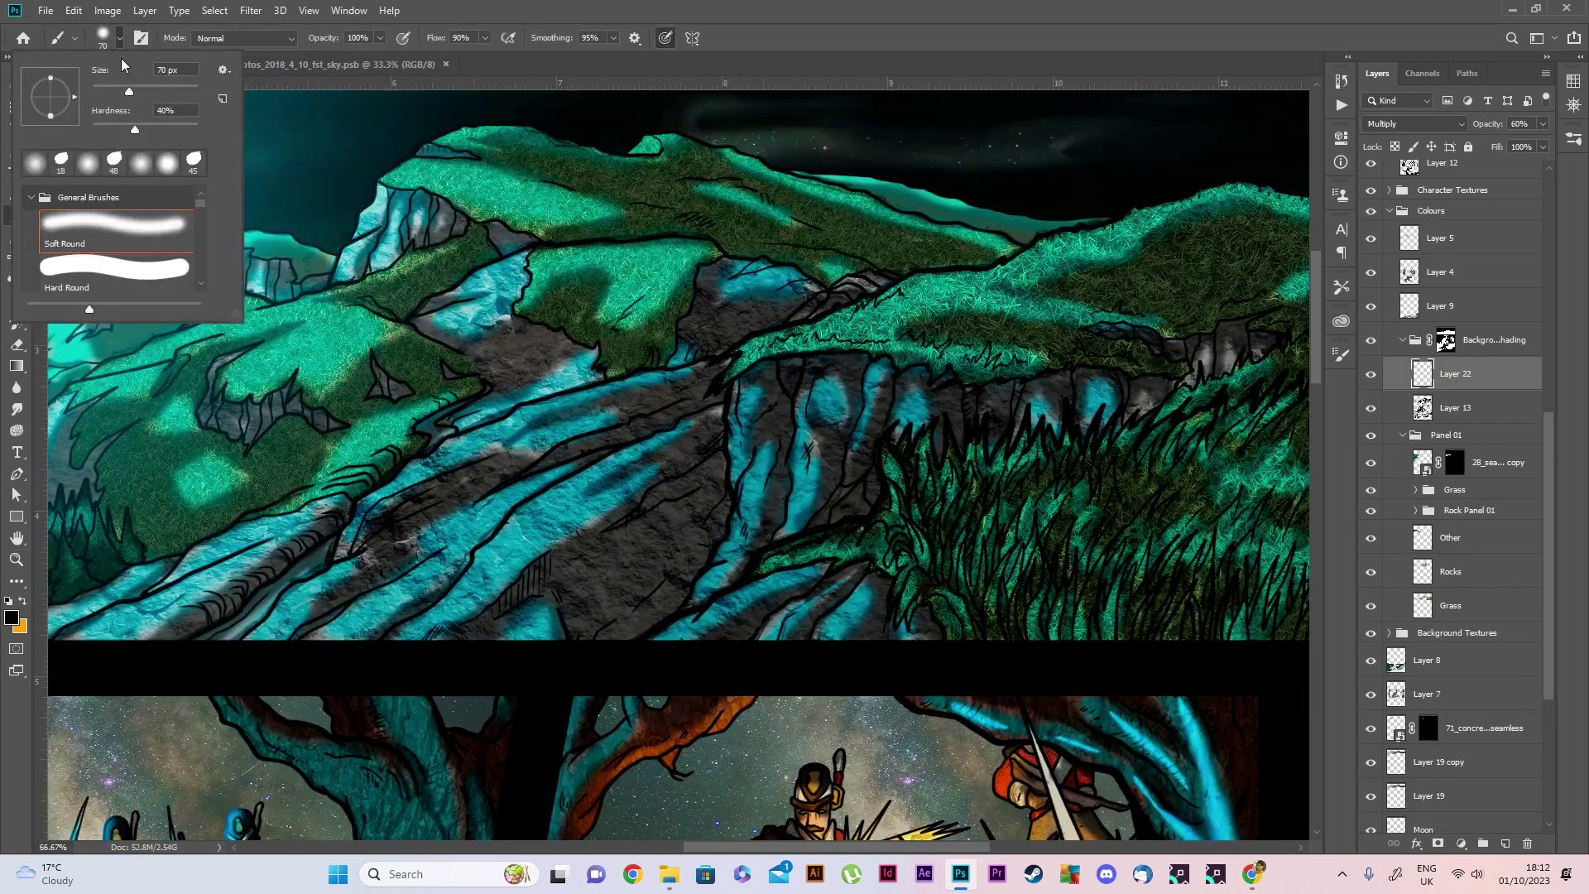
mouse_move(695, 463)
mouse_down()
mouse_move(645, 579)
mouse_move(584, 643)
mouse_up()
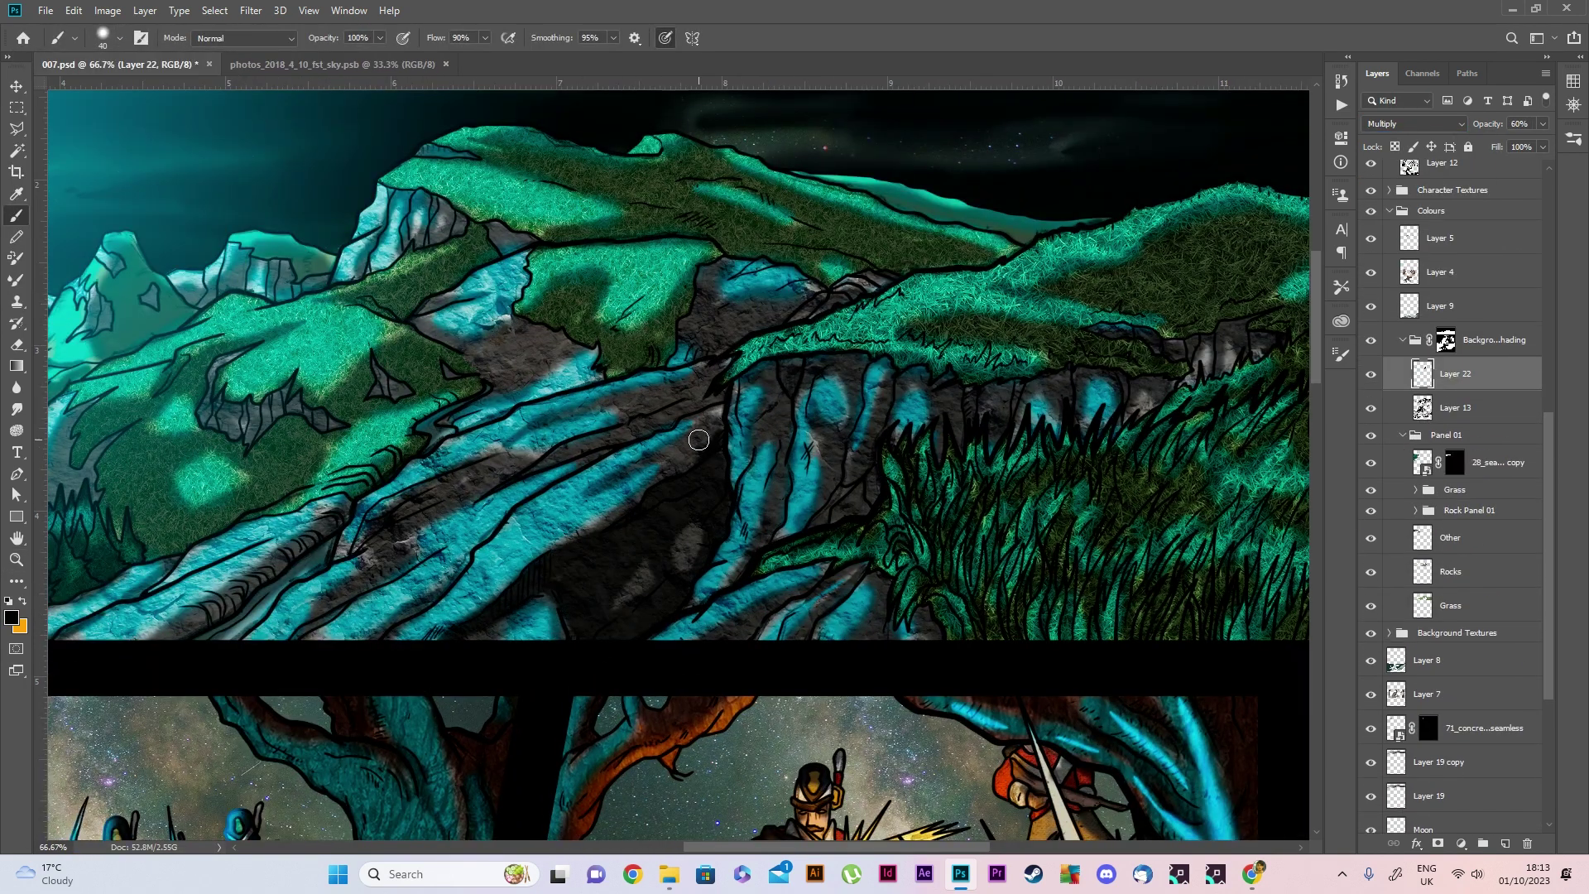
mouse_move(712, 511)
mouse_down()
mouse_move(745, 373)
mouse_move(869, 356)
mouse_move(1026, 381)
mouse_move(957, 412)
mouse_up()
scroll(956, 412, right, 5)
mouse_move(703, 595)
mouse_down()
mouse_move(977, 579)
mouse_move(911, 496)
mouse_move(939, 514)
mouse_move(1035, 430)
mouse_move(901, 319)
mouse_move(851, 390)
mouse_move(976, 413)
mouse_move(596, 530)
mouse_move(961, 380)
mouse_move(869, 398)
mouse_move(905, 514)
mouse_move(712, 638)
mouse_up()
Deepen the shadows on the first panel's green hills, pine trees and coastal slopes with black Multiply strokes, and save the file
scroll(901, 320, up, 3)
scroll(976, 414, left, 8)
scroll(961, 380, left, 5)
scroll(571, 399, down, 3)
mouse_move(571, 399)
mouse_down()
mouse_move(653, 497)
mouse_move(841, 522)
mouse_move(744, 557)
mouse_move(877, 534)
mouse_up()
scroll(840, 521, left, 4)
drag(653, 583, 430, 600)
drag(612, 546, 952, 248)
drag(968, 264, 1105, 227)
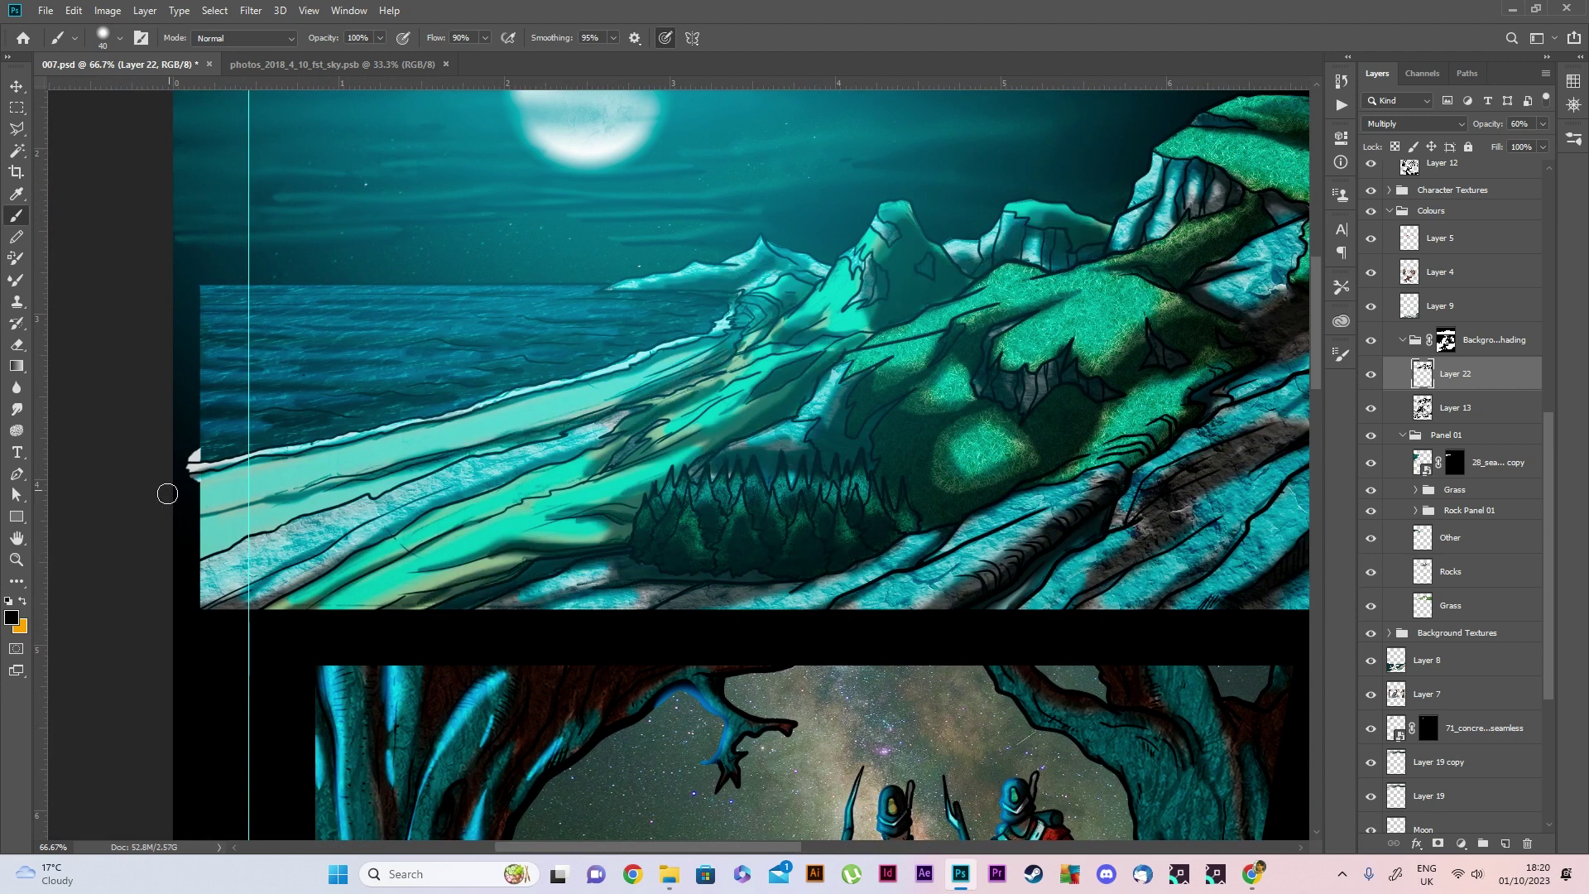
key(ctrl+s)
Paint black Multiply shadows into the rocky slope behind the hooded figure in the left middle panel
scroll(587, 583, down, 8)
alt+click(409, 368)
scroll(409, 368, up, 3)
key(b)
mouse_move(497, 513)
mouse_down()
mouse_move(571, 463)
mouse_move(629, 480)
mouse_move(677, 402)
mouse_up()
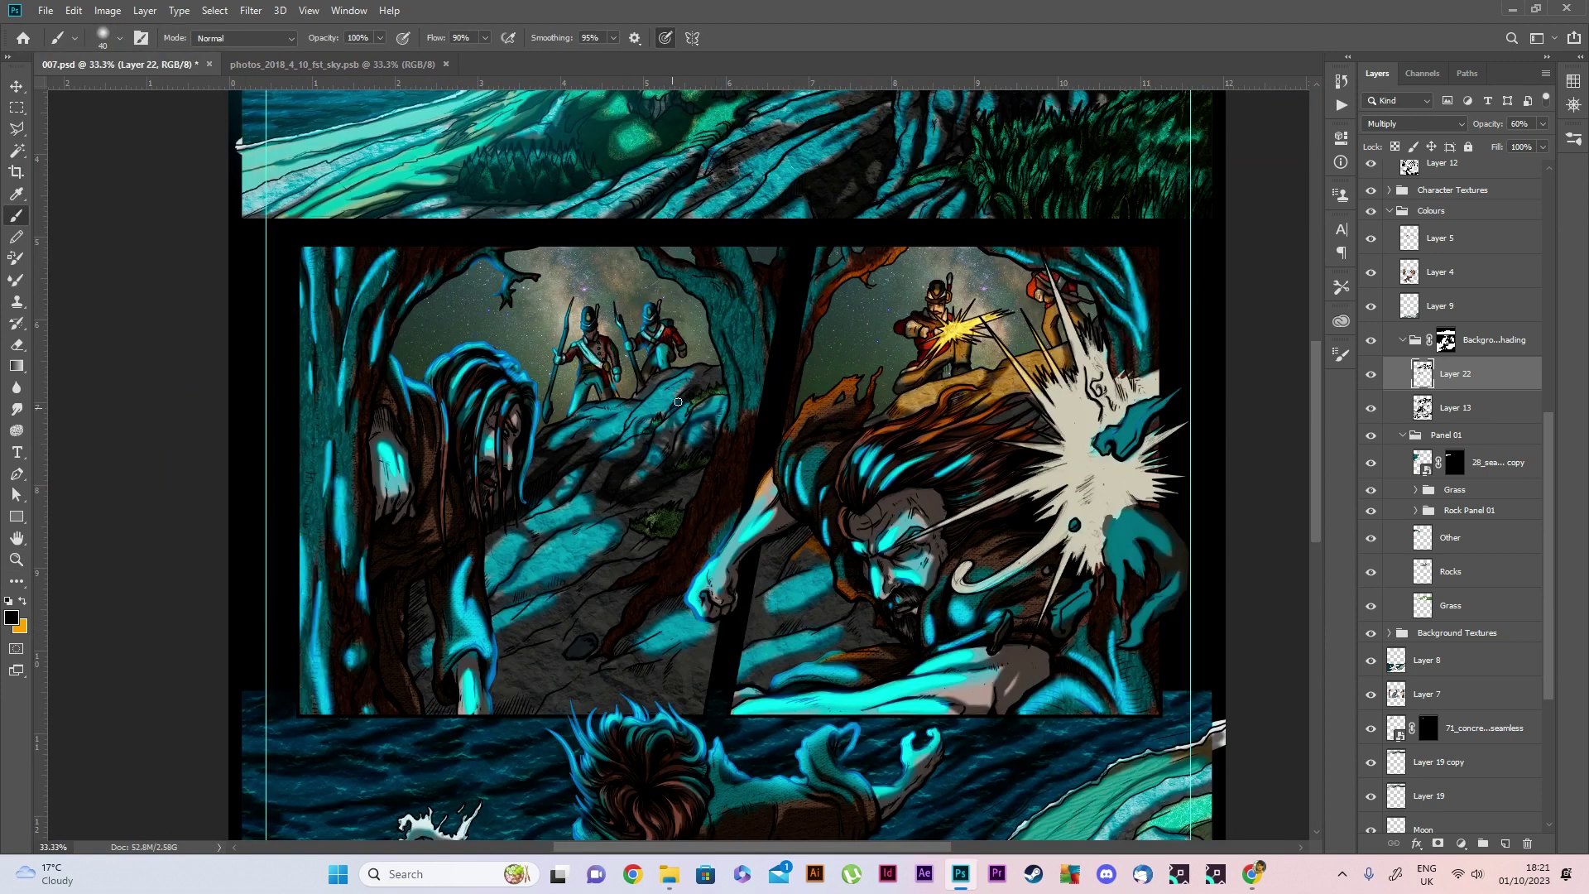
mouse_move(626, 508)
mouse_down()
mouse_move(505, 596)
mouse_move(595, 695)
mouse_move(715, 584)
mouse_up()
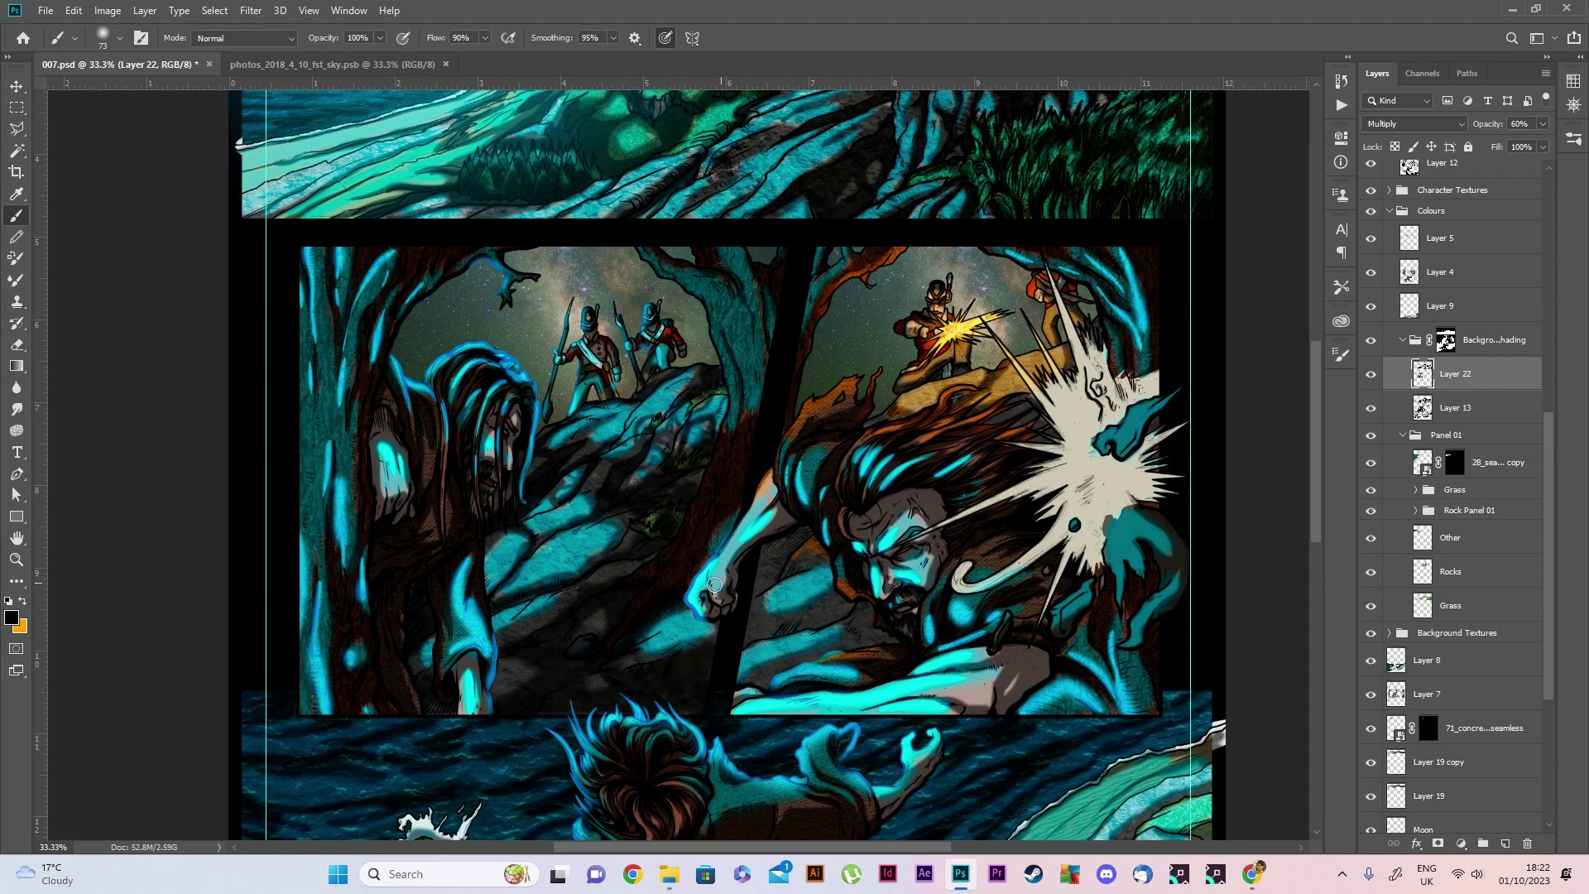
Add a cyan radial gradient glow behind the hooded figure on a layer in a masked group, set to Linear Dodge (Add)
scroll(662, 495, right, 8)
scroll(662, 494, down, 12)
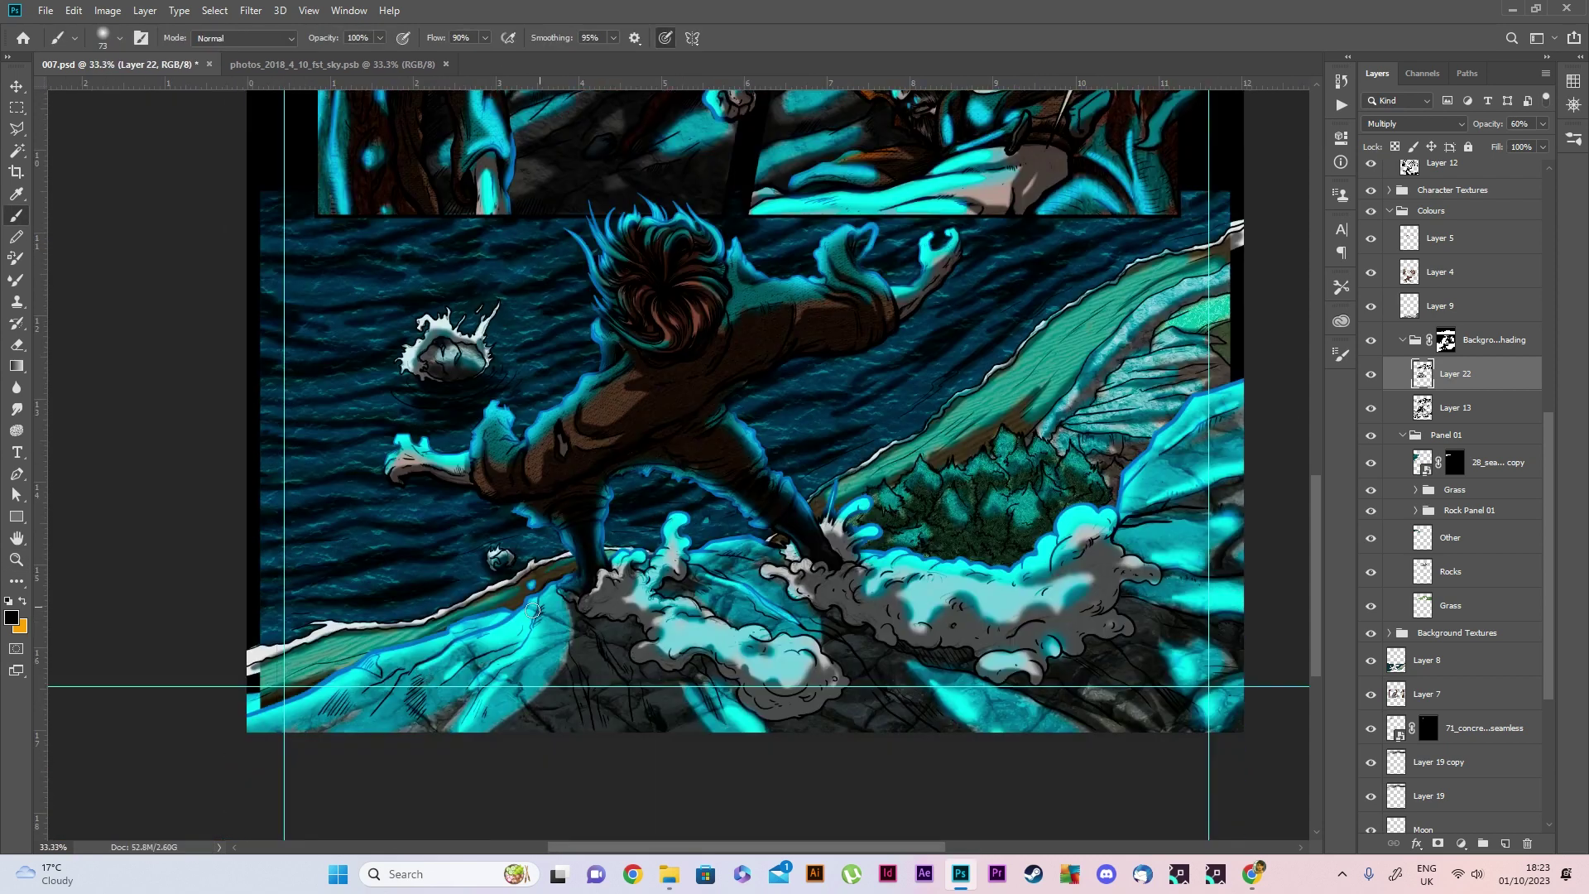
key(g)
key(ctrl+minus)
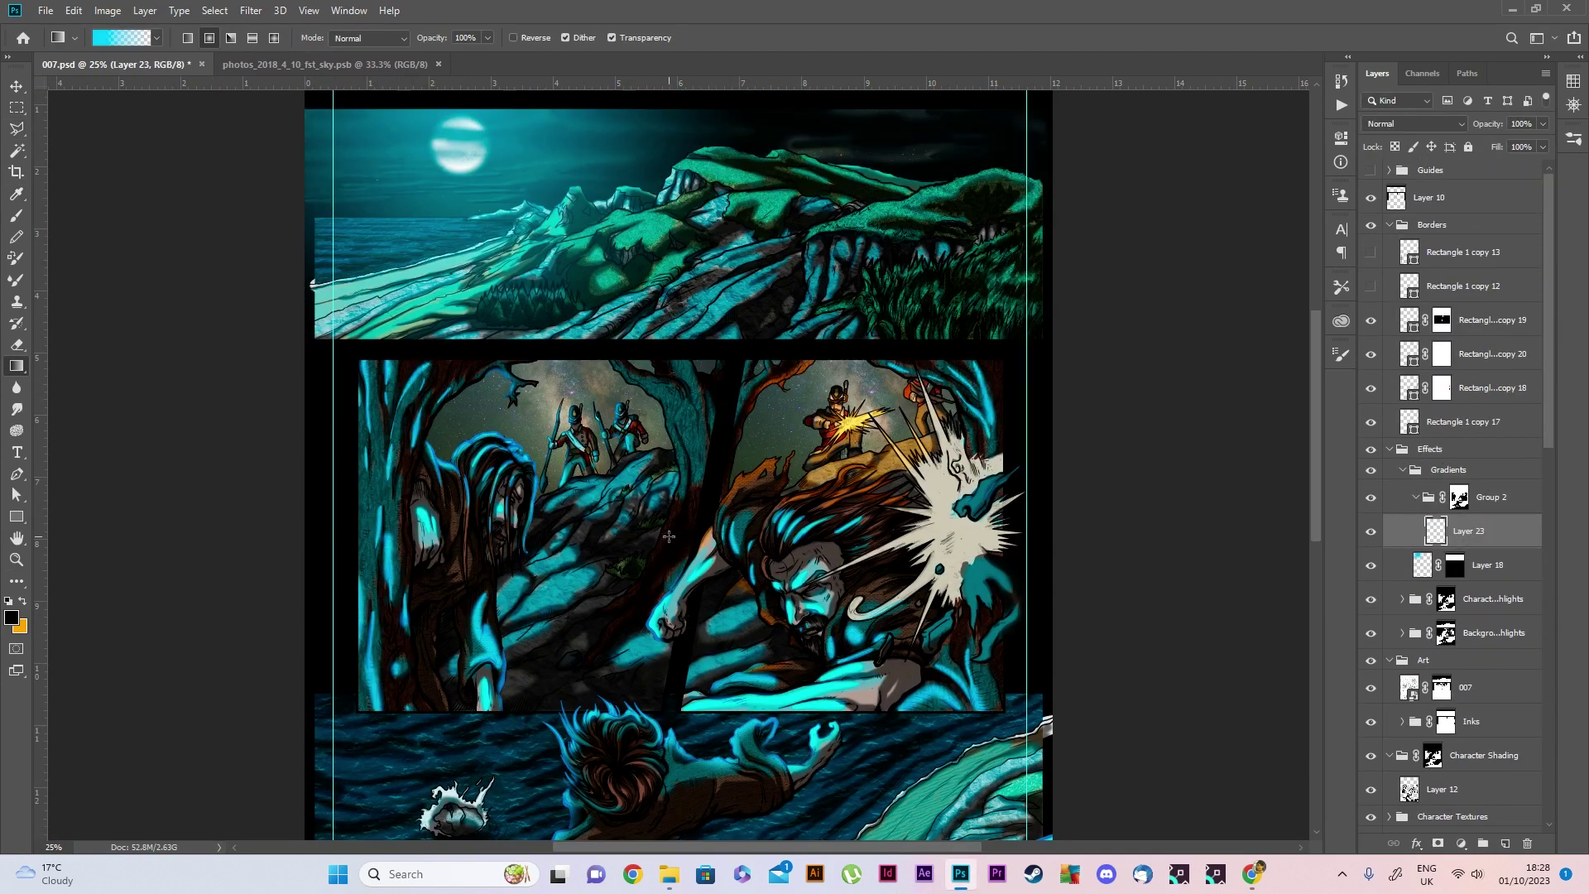
click(1413, 123)
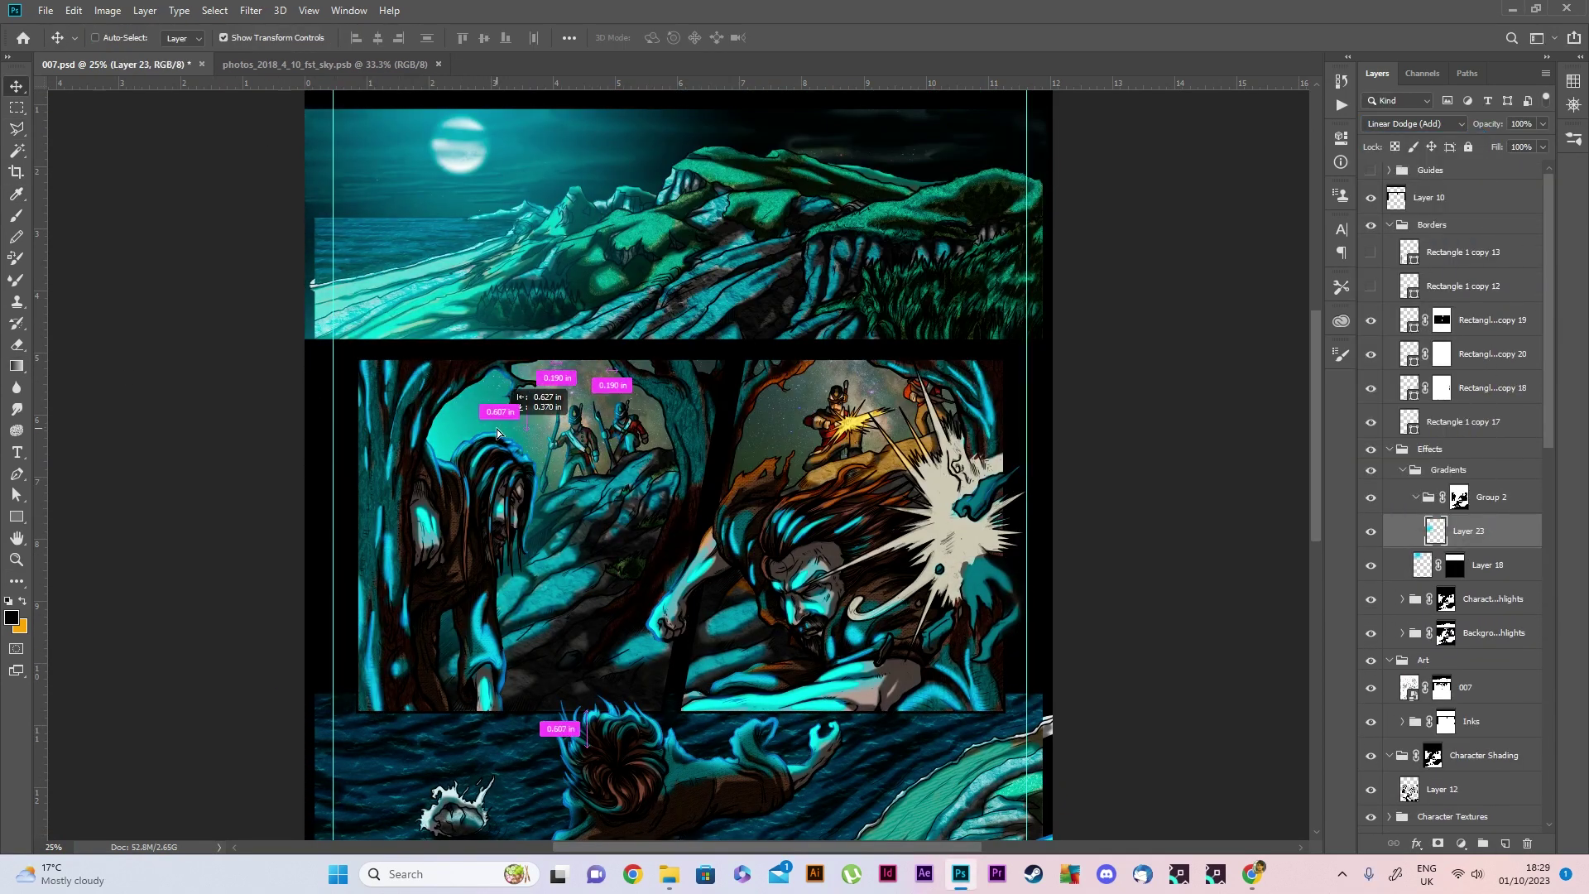
Add a masked cyan gradient glow over the sea in the bottom panel on a Linear Dodge (Add) layer
scroll(496, 429, down, 5)
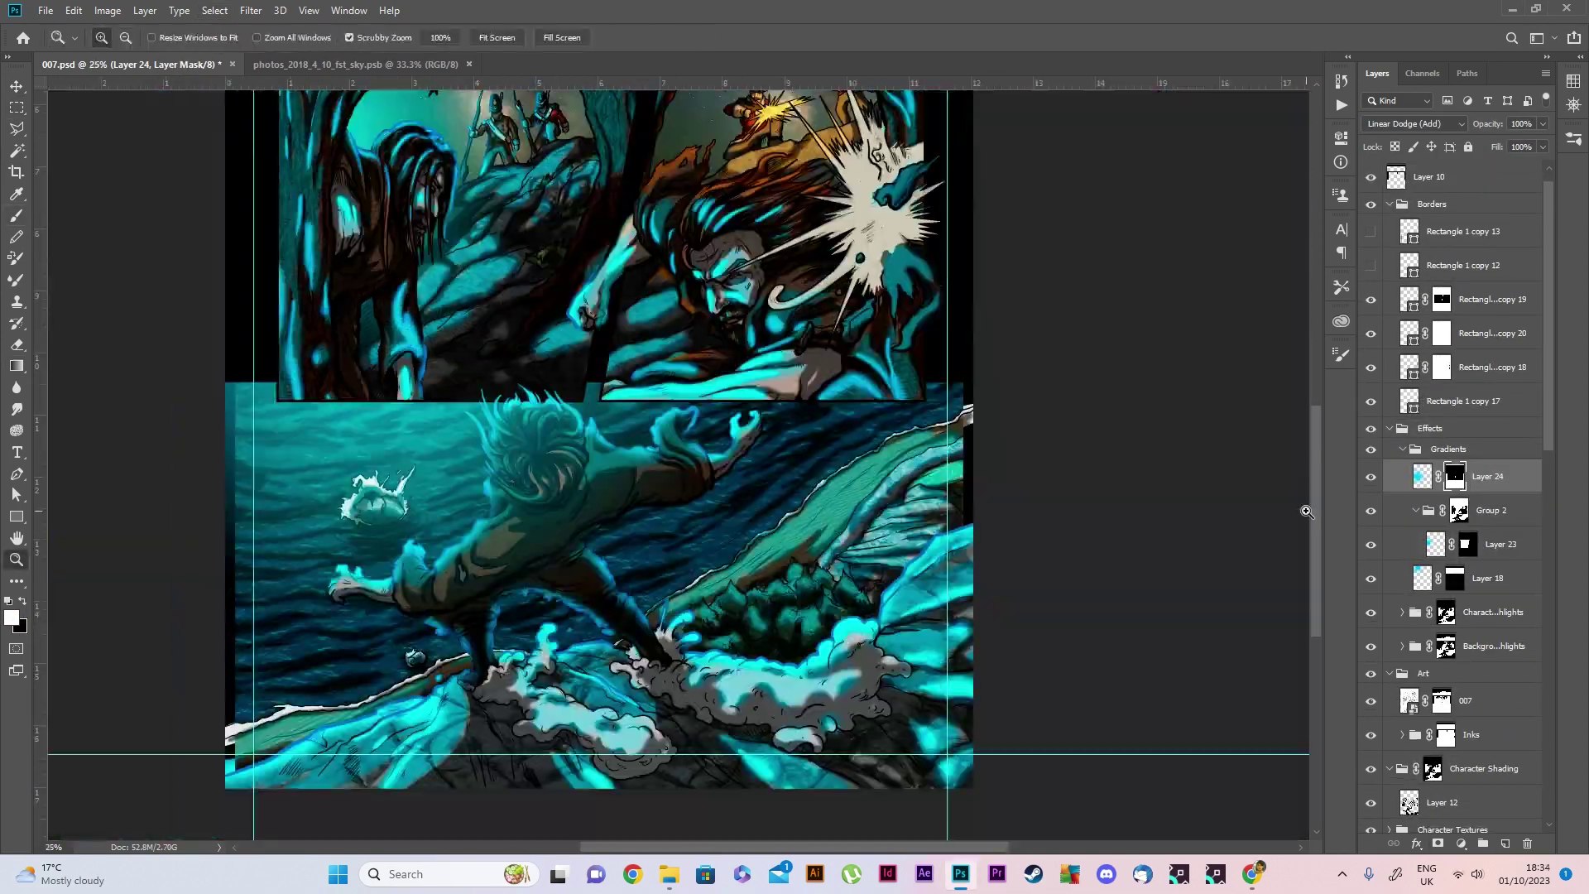
click(1414, 123)
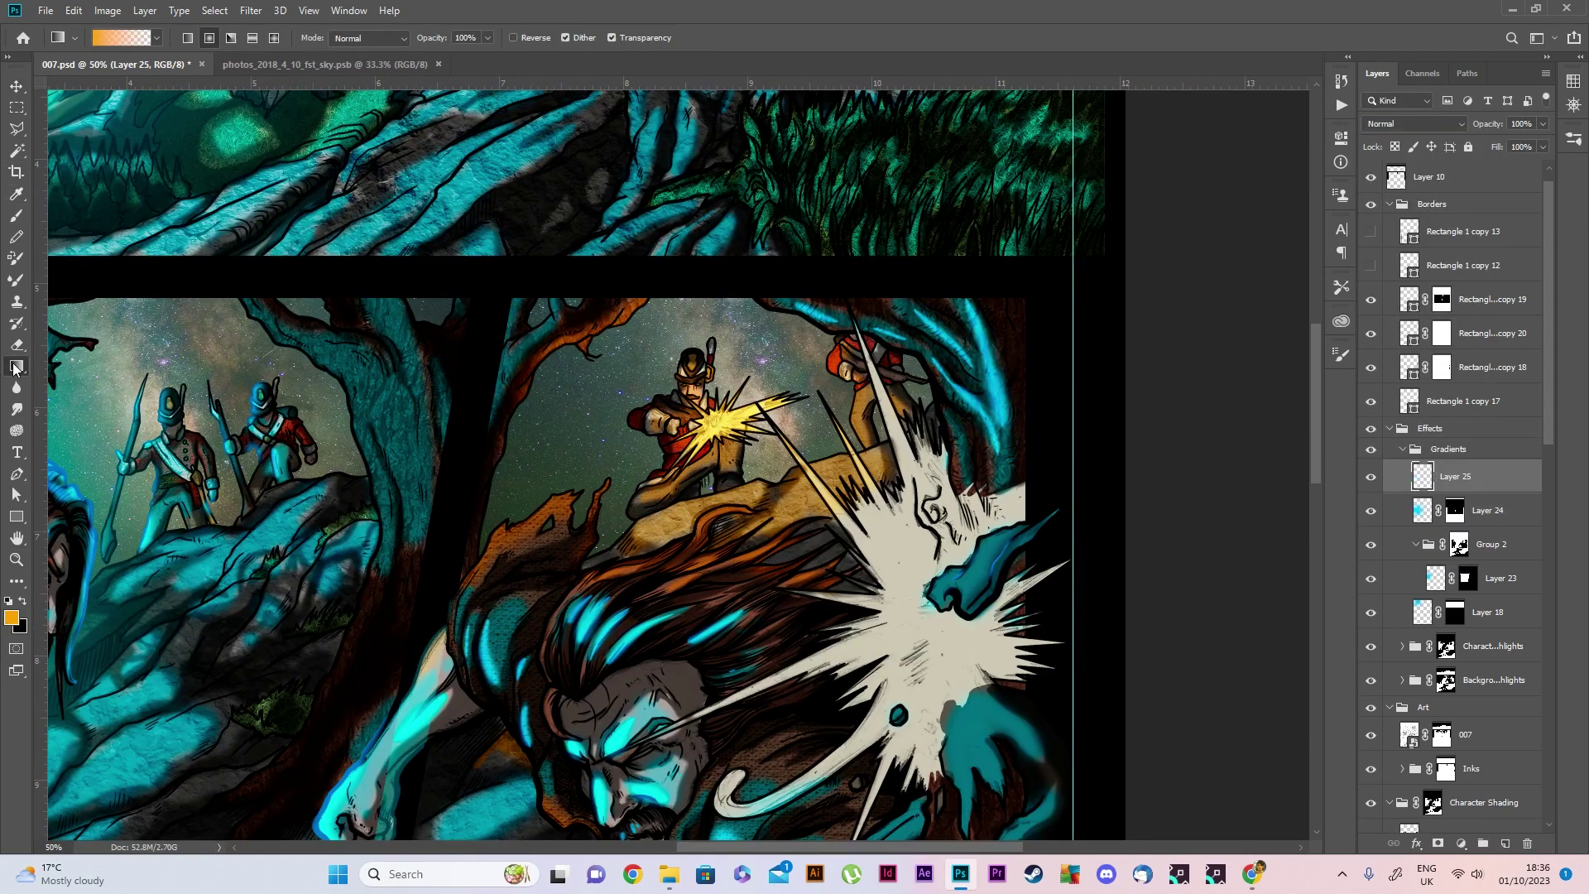
Layer orange radial gradient glows around the firing soldier's muzzle flash in the right middle panel and try Screen blending
click(1414, 123)
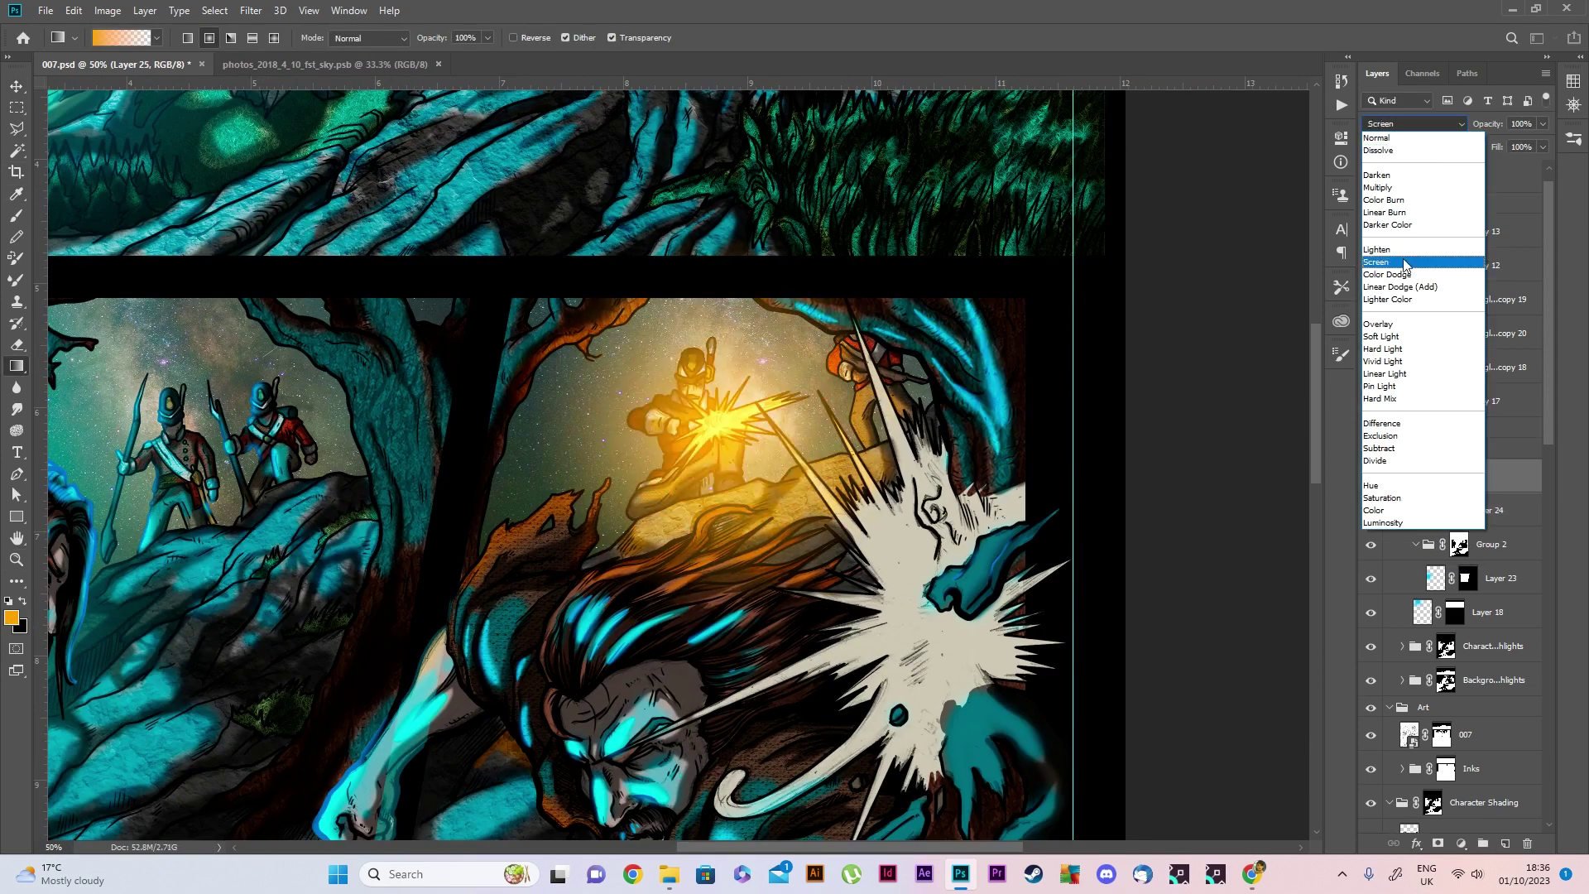
key(Escape)
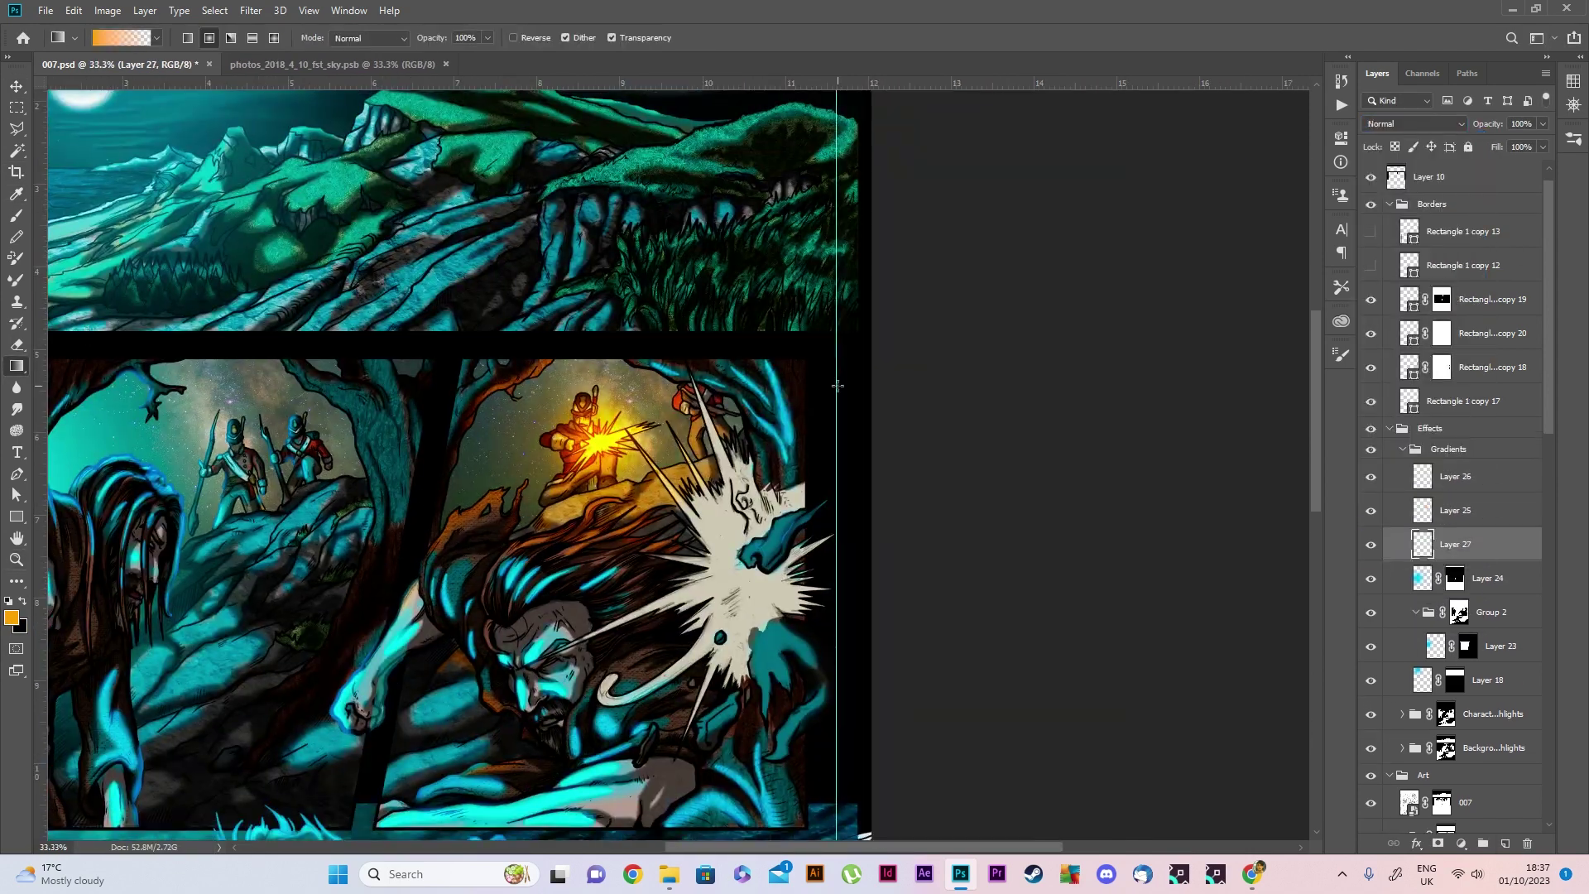
click(1413, 123)
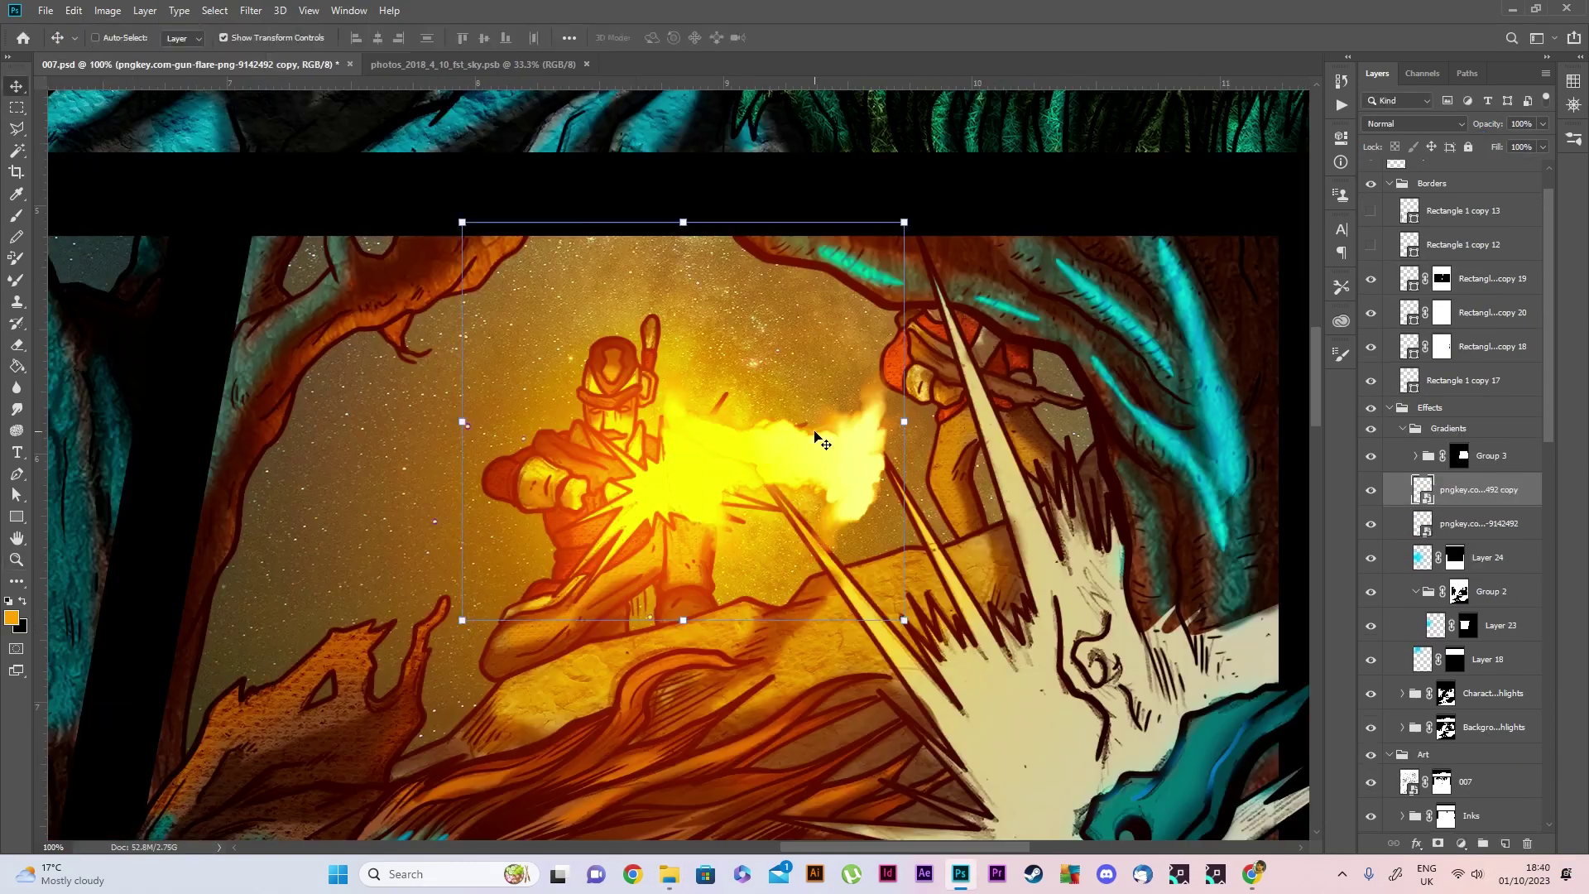
Position the gun-flare images on the firing soldier's muzzle and mask a lens flare over the right middle panel at 100% brush flow
drag(430, 629, 261, 522)
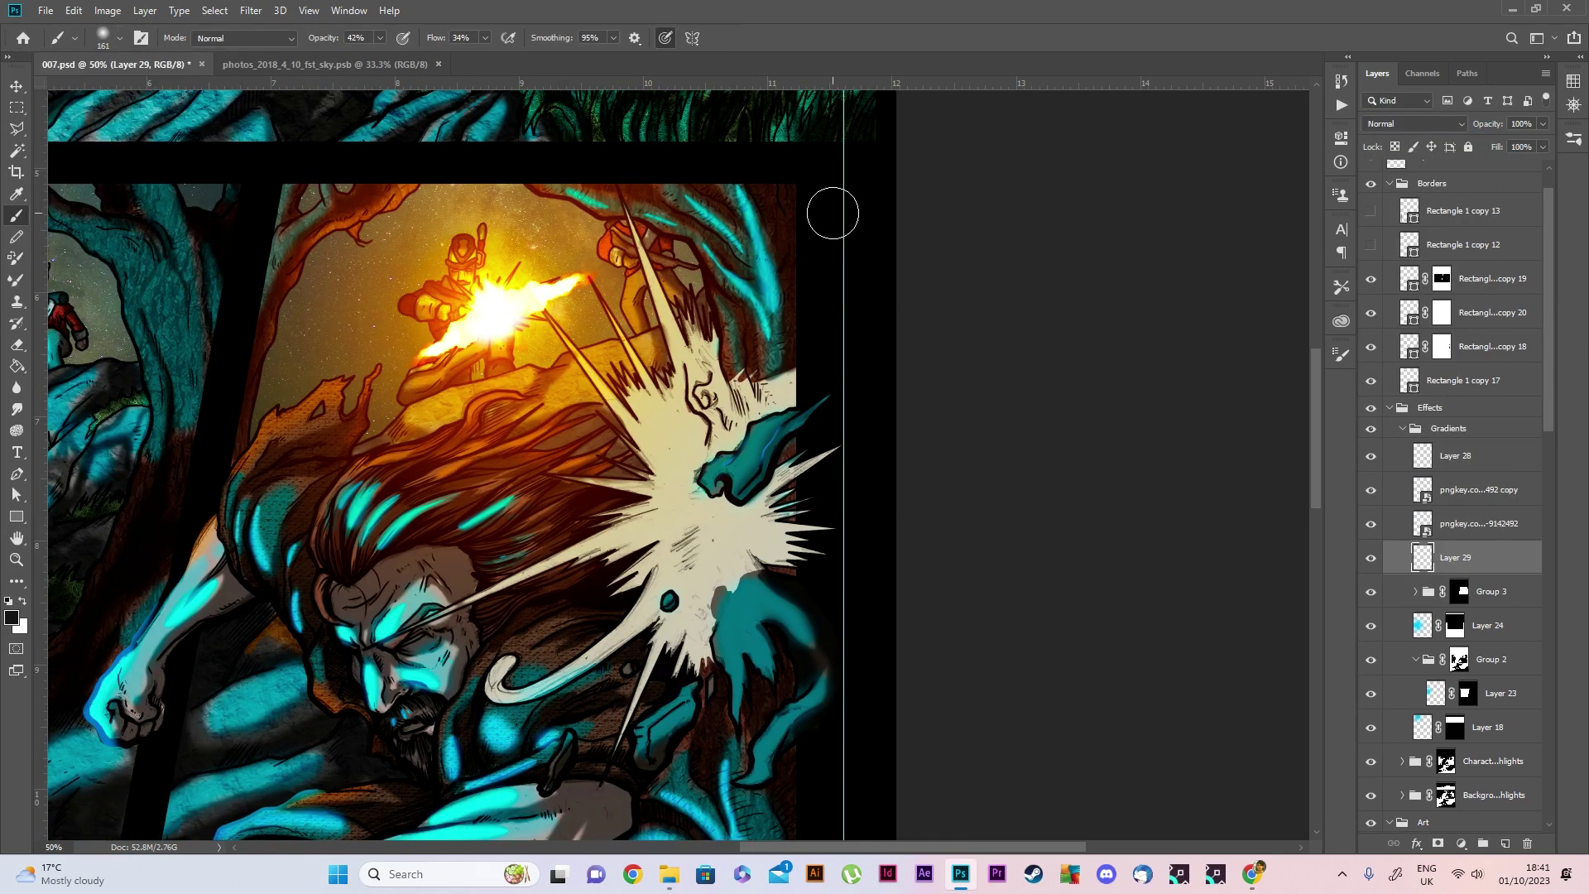
scroll(1457, 538, down, 2)
click(1415, 123)
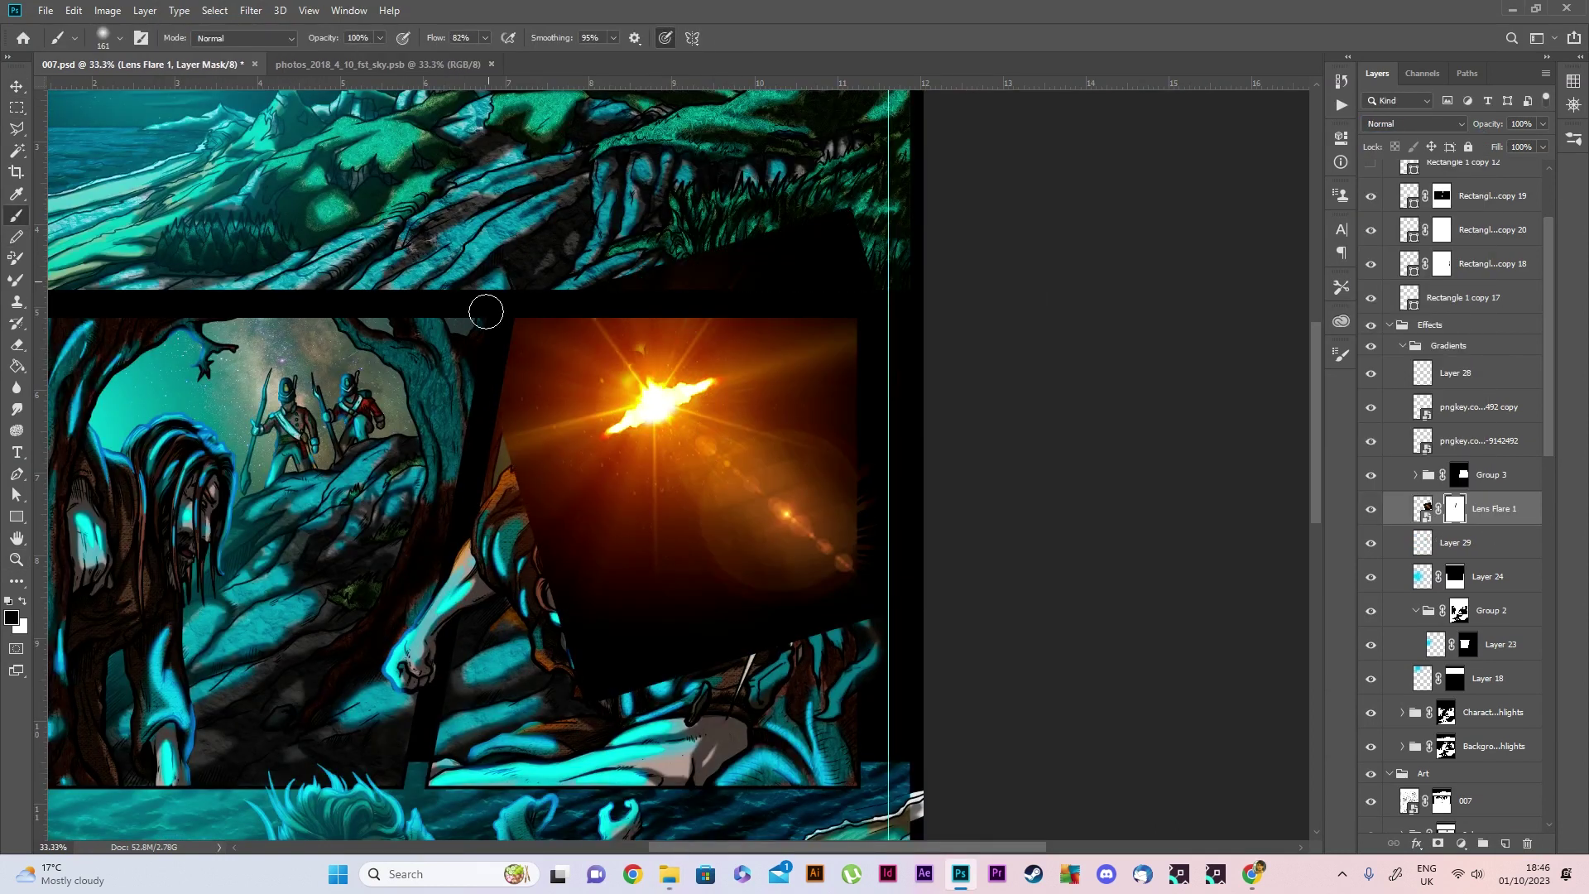
key(shift+0)
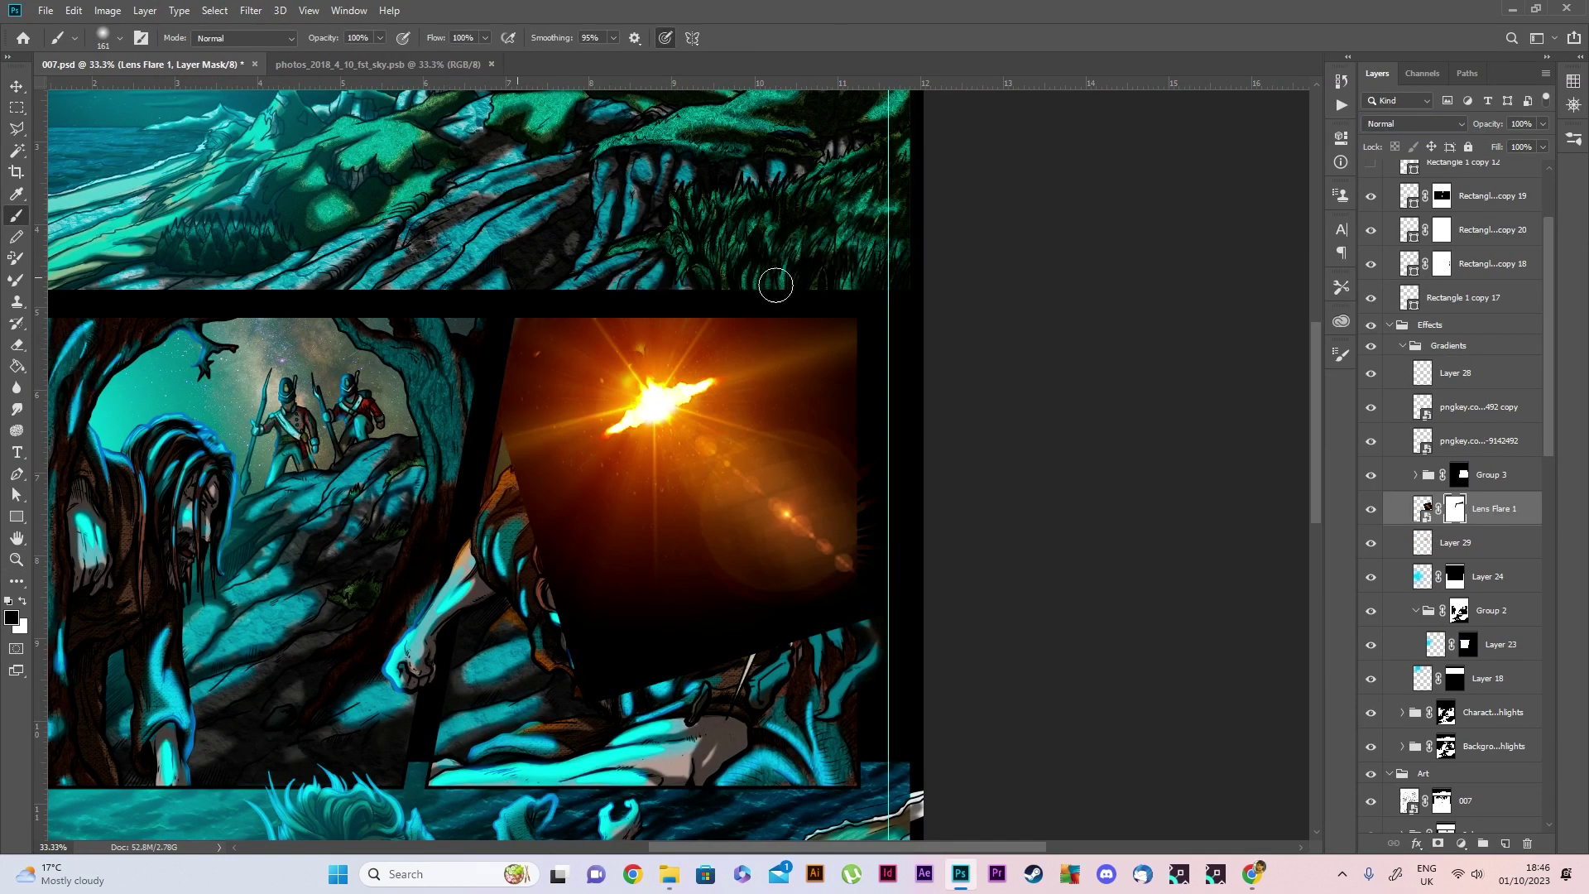
click(1413, 124)
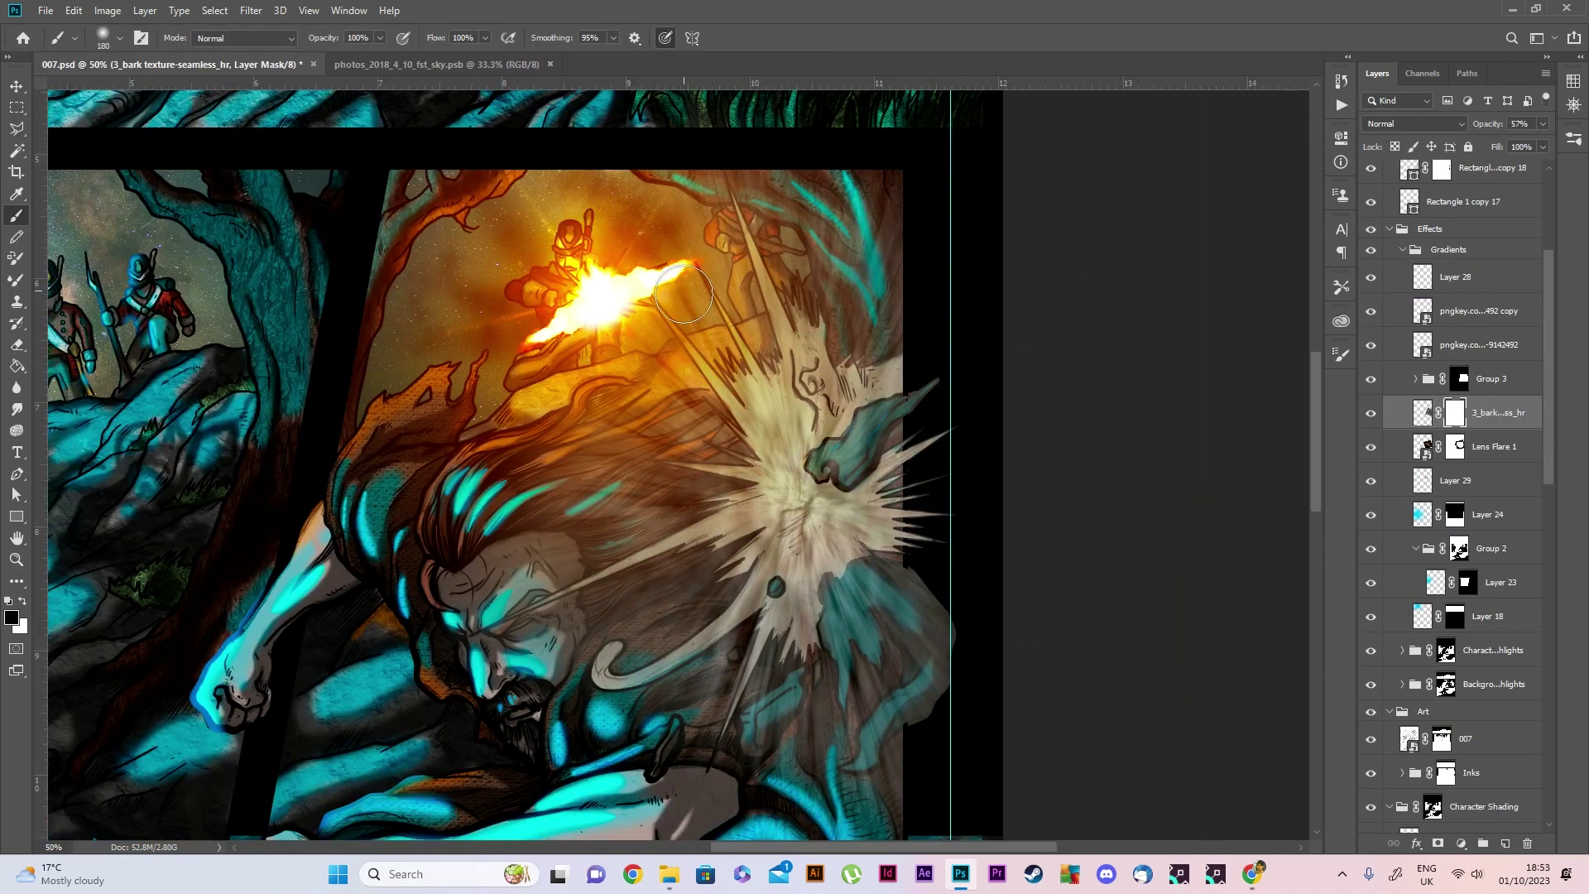
Mask the bark-texture burst around the impact in the right middle panel, set its layer to 98% opacity and test Vivid Light and Linear Light blending
mouse_move(683, 294)
mouse_down()
mouse_move(815, 207)
mouse_move(893, 438)
mouse_move(910, 653)
mouse_up()
scroll(910, 653, down, 3)
mouse_move(687, 571)
mouse_down()
mouse_move(629, 463)
mouse_move(595, 331)
mouse_move(645, 248)
mouse_up()
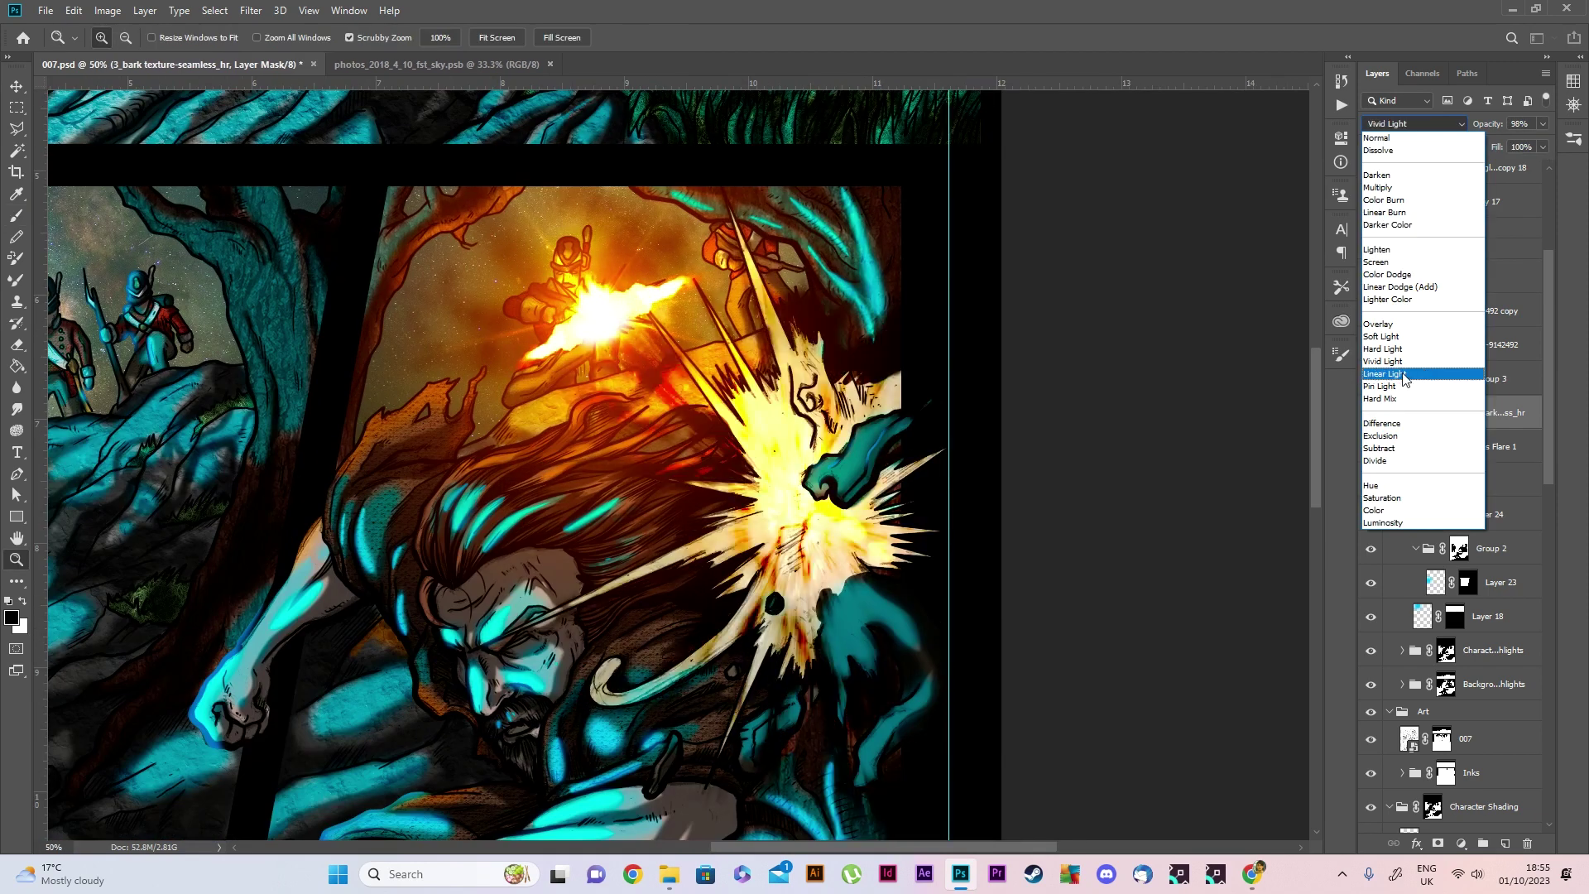
scroll(745, 464, up, 1)
key(bracketleft)
key(bracketleft)
key(x)
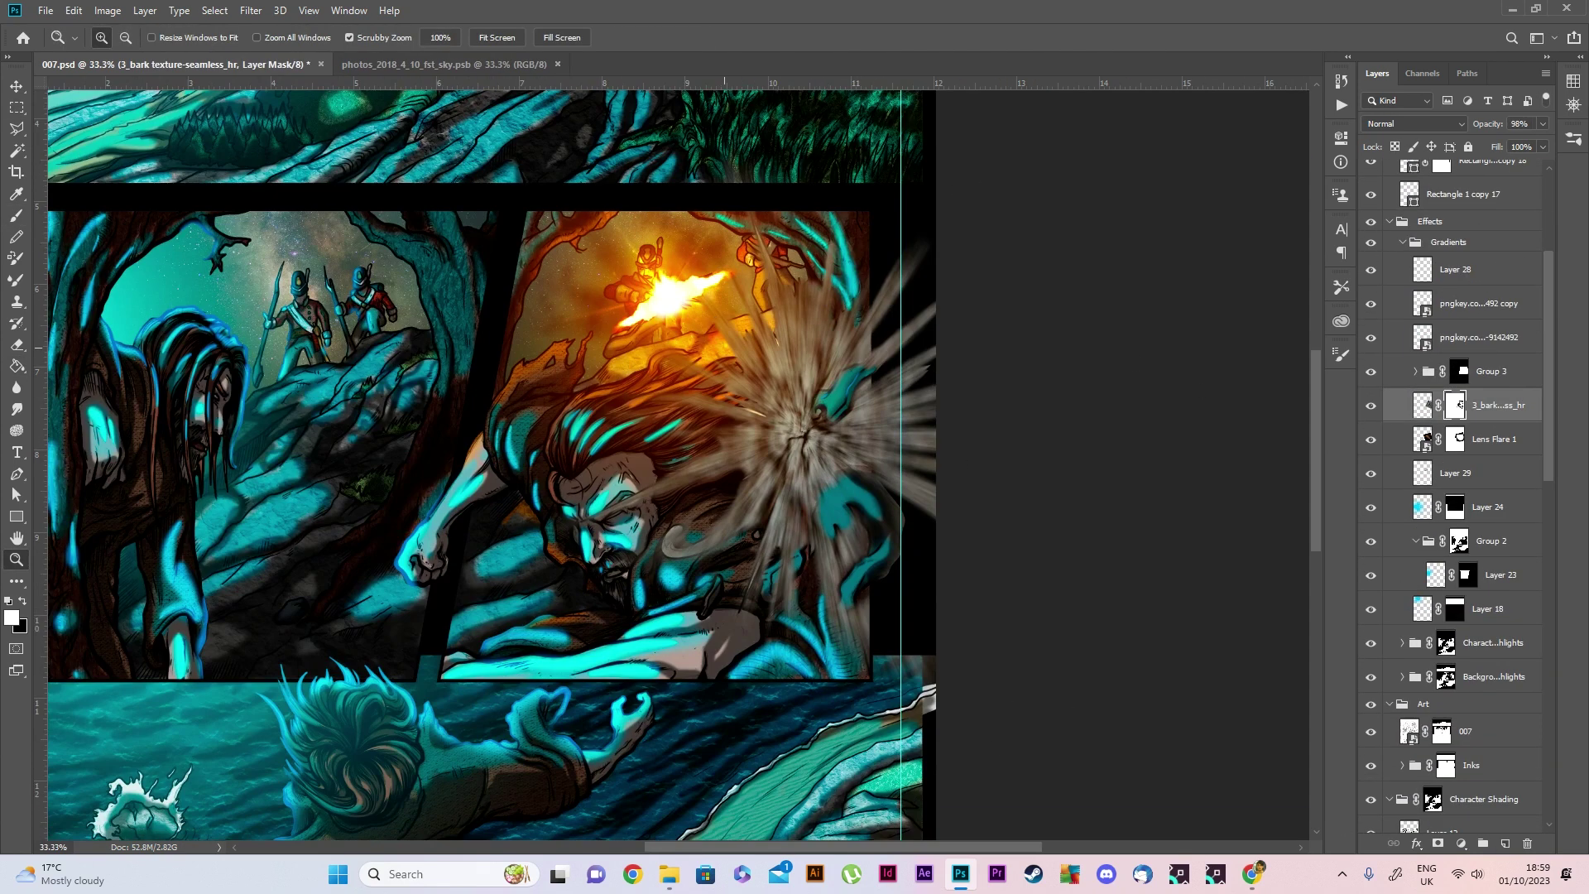
click(1371, 404)
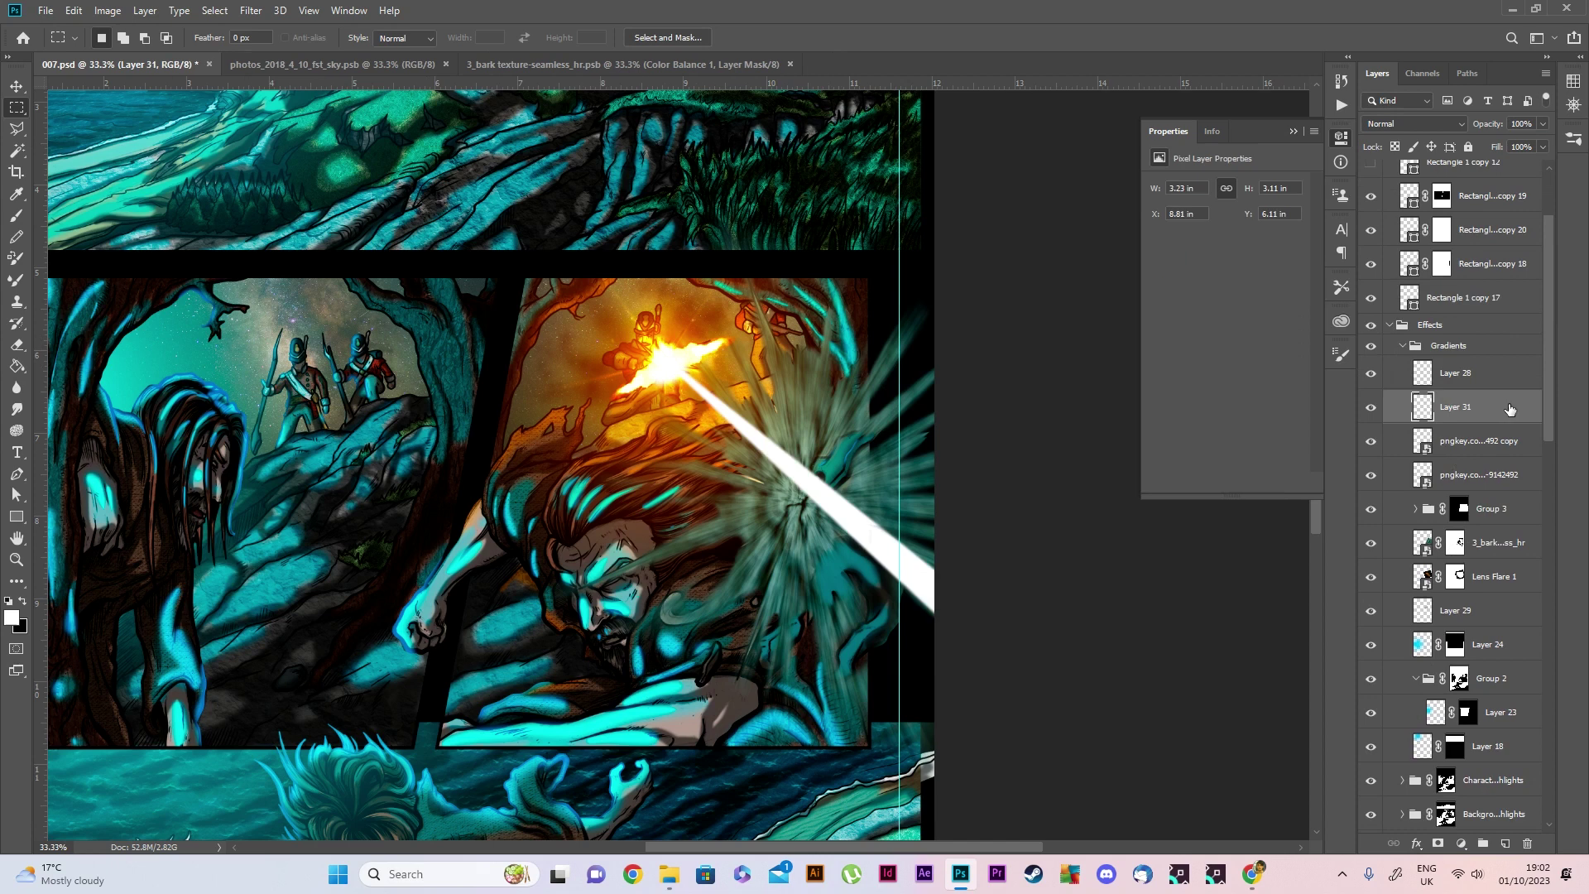
Try Soft Light blending on the white beam running from the muzzle flash and add a Color Overlay effect to its layer
click(1413, 123)
click(1399, 336)
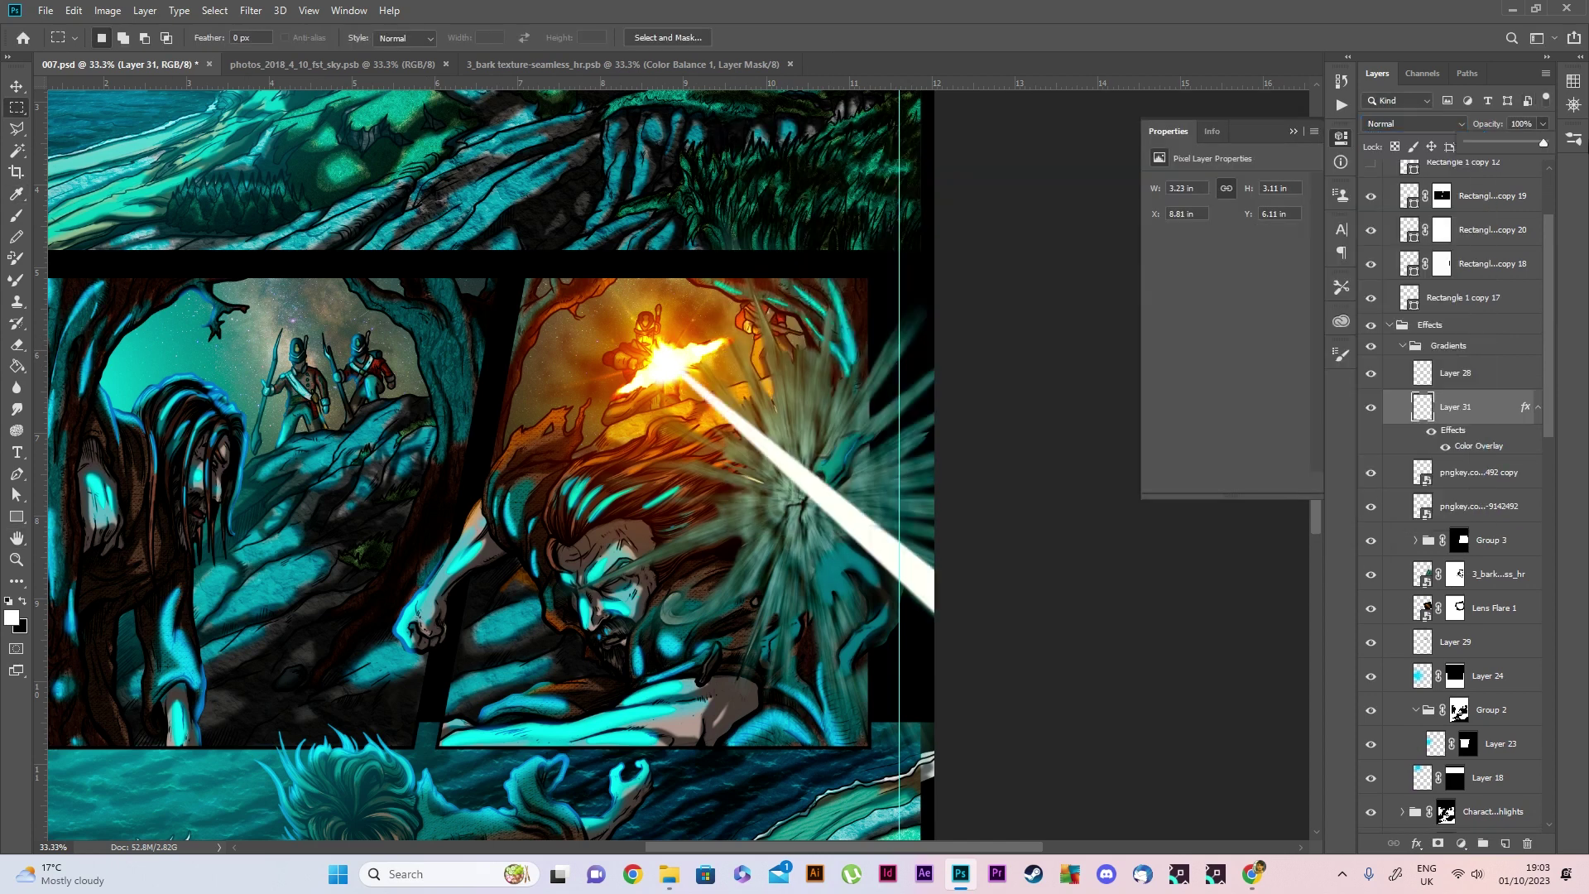
click(1413, 123)
key(Escape)
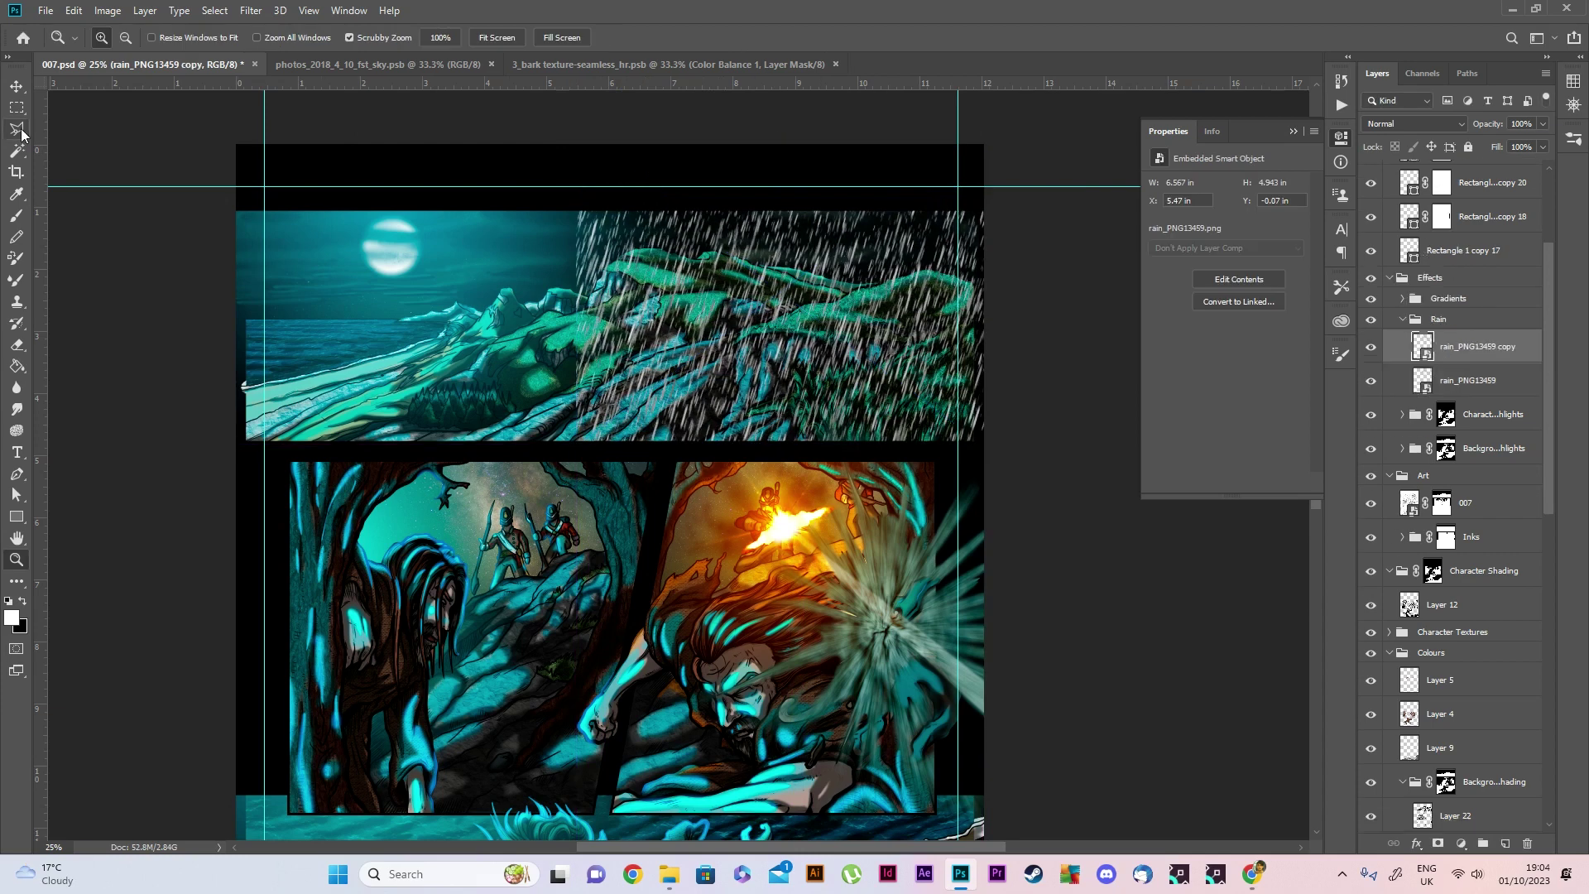
Blend the copied rain image into the top panel and place enlarged, masked rain copies over the left middle panel
click(1413, 124)
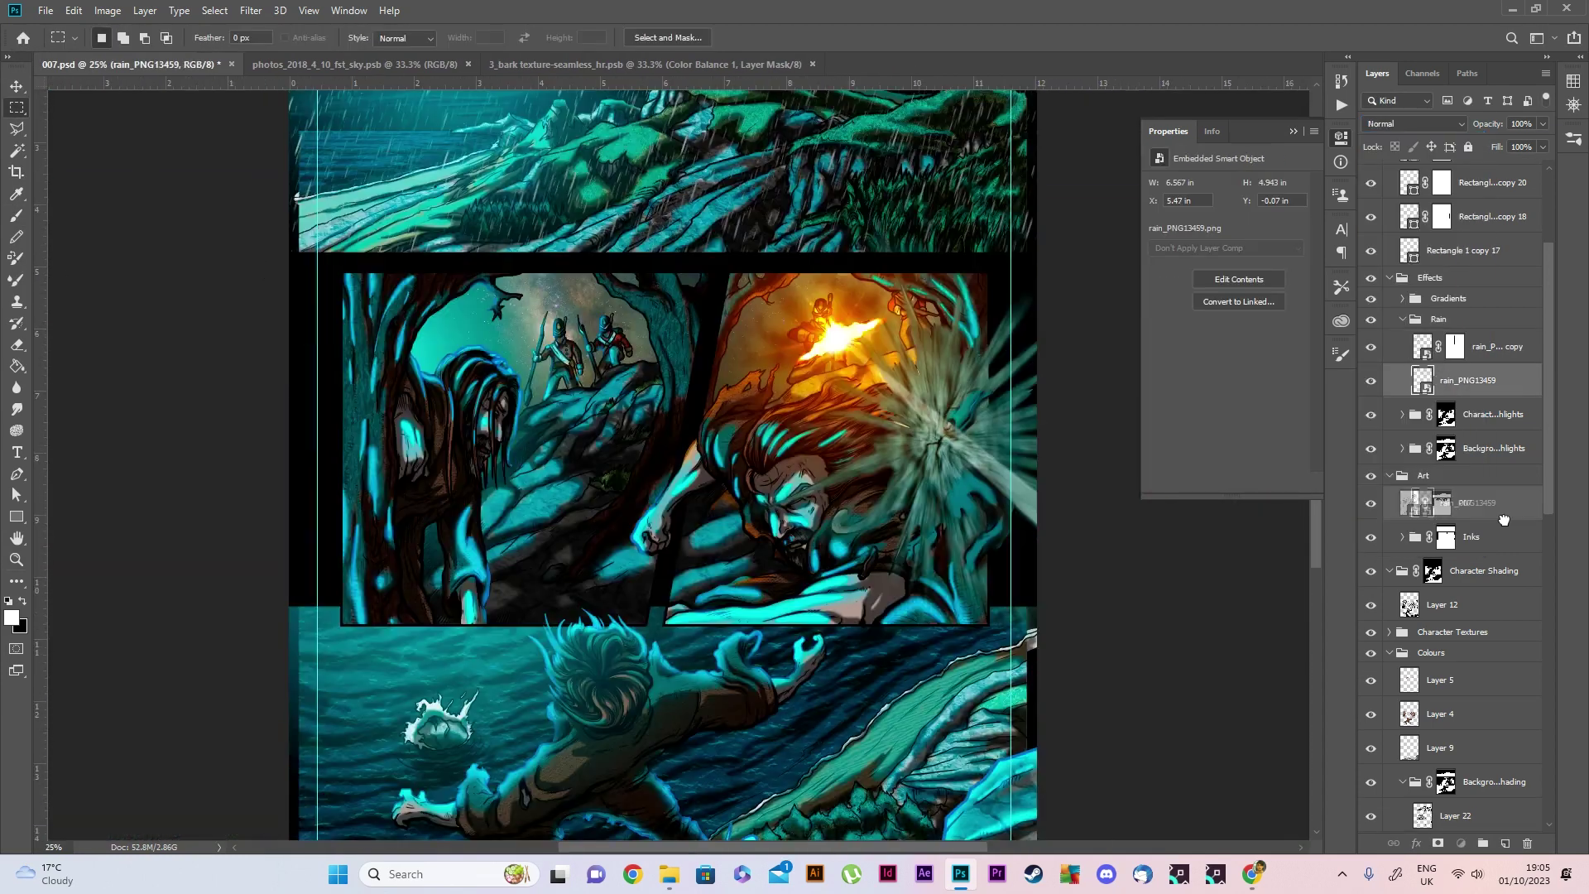
drag(460, 417, 554, 418)
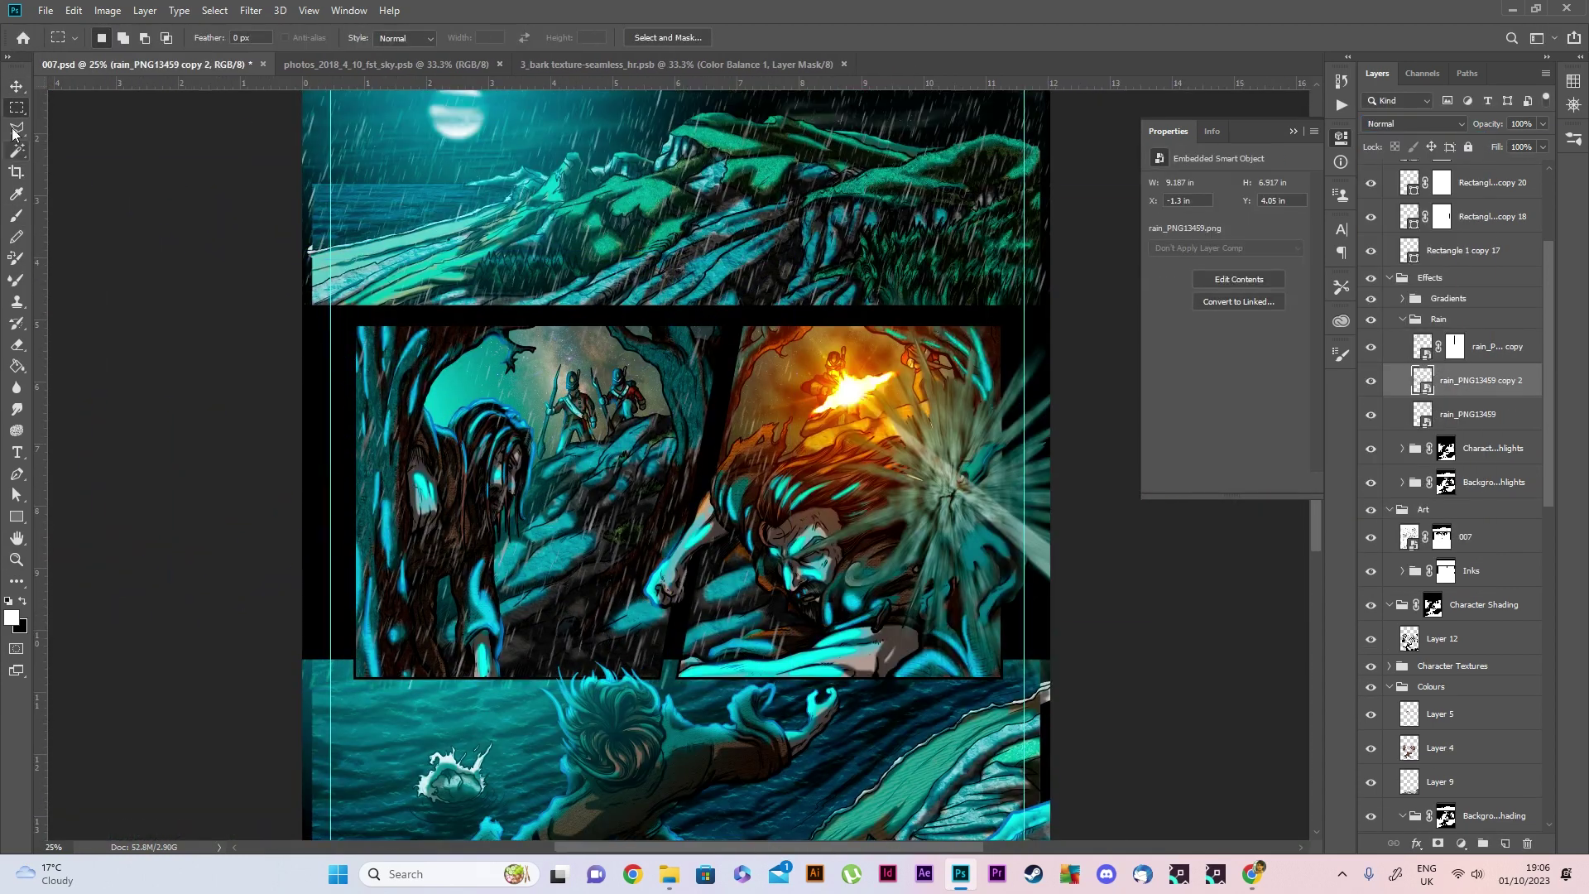
key(ctrl+t)
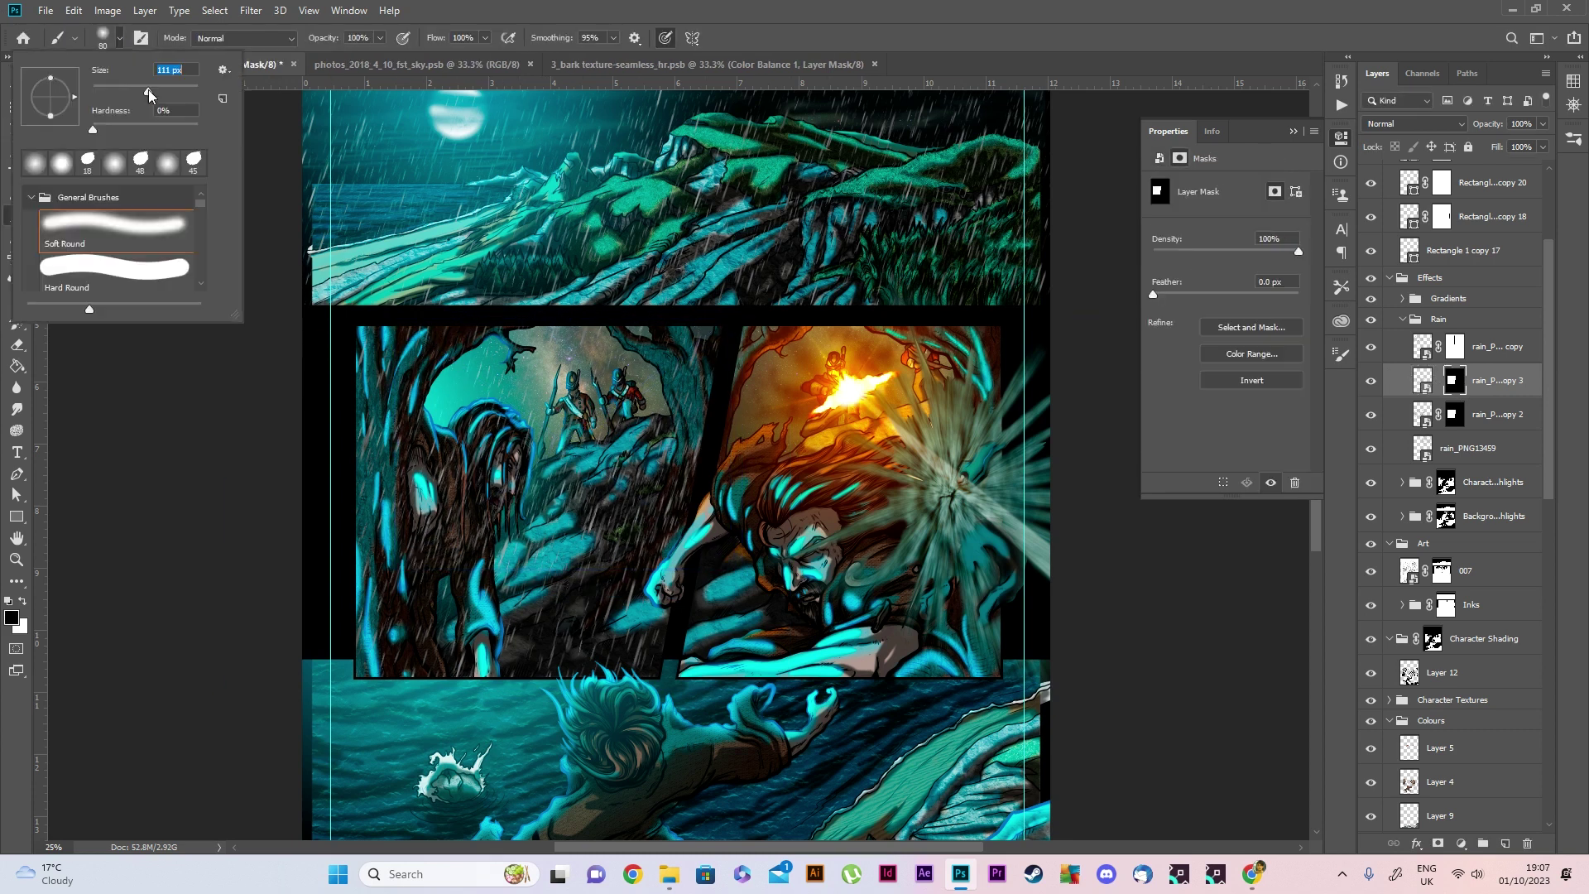
click(603, 419)
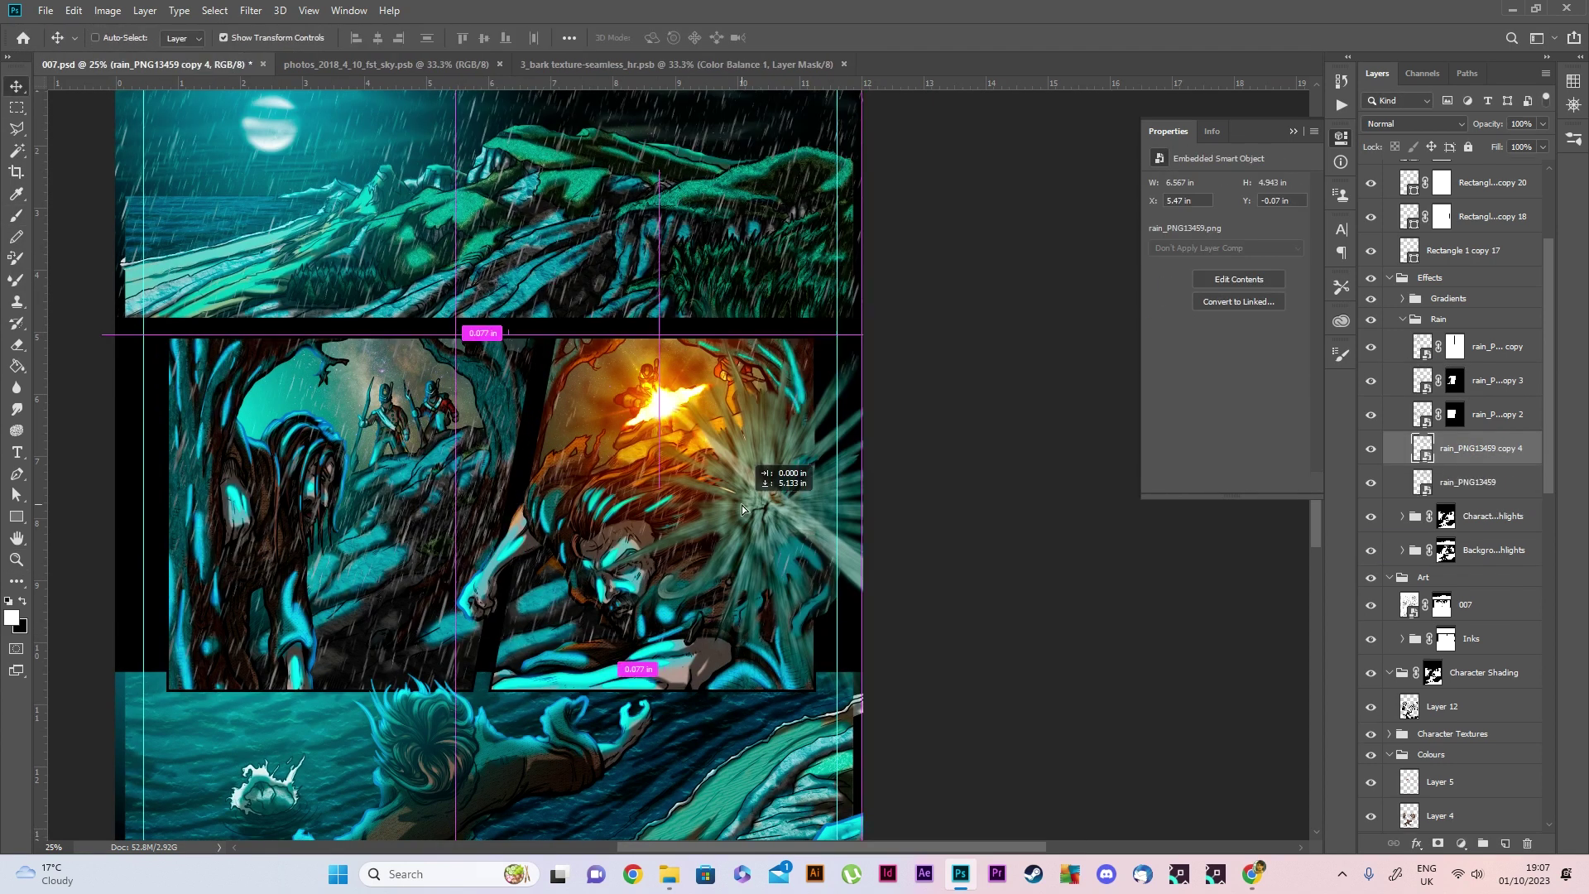
Add scaled, rotated and masked rain copies over the right middle panel, and masked rain groups over the bottom panel
key(Return)
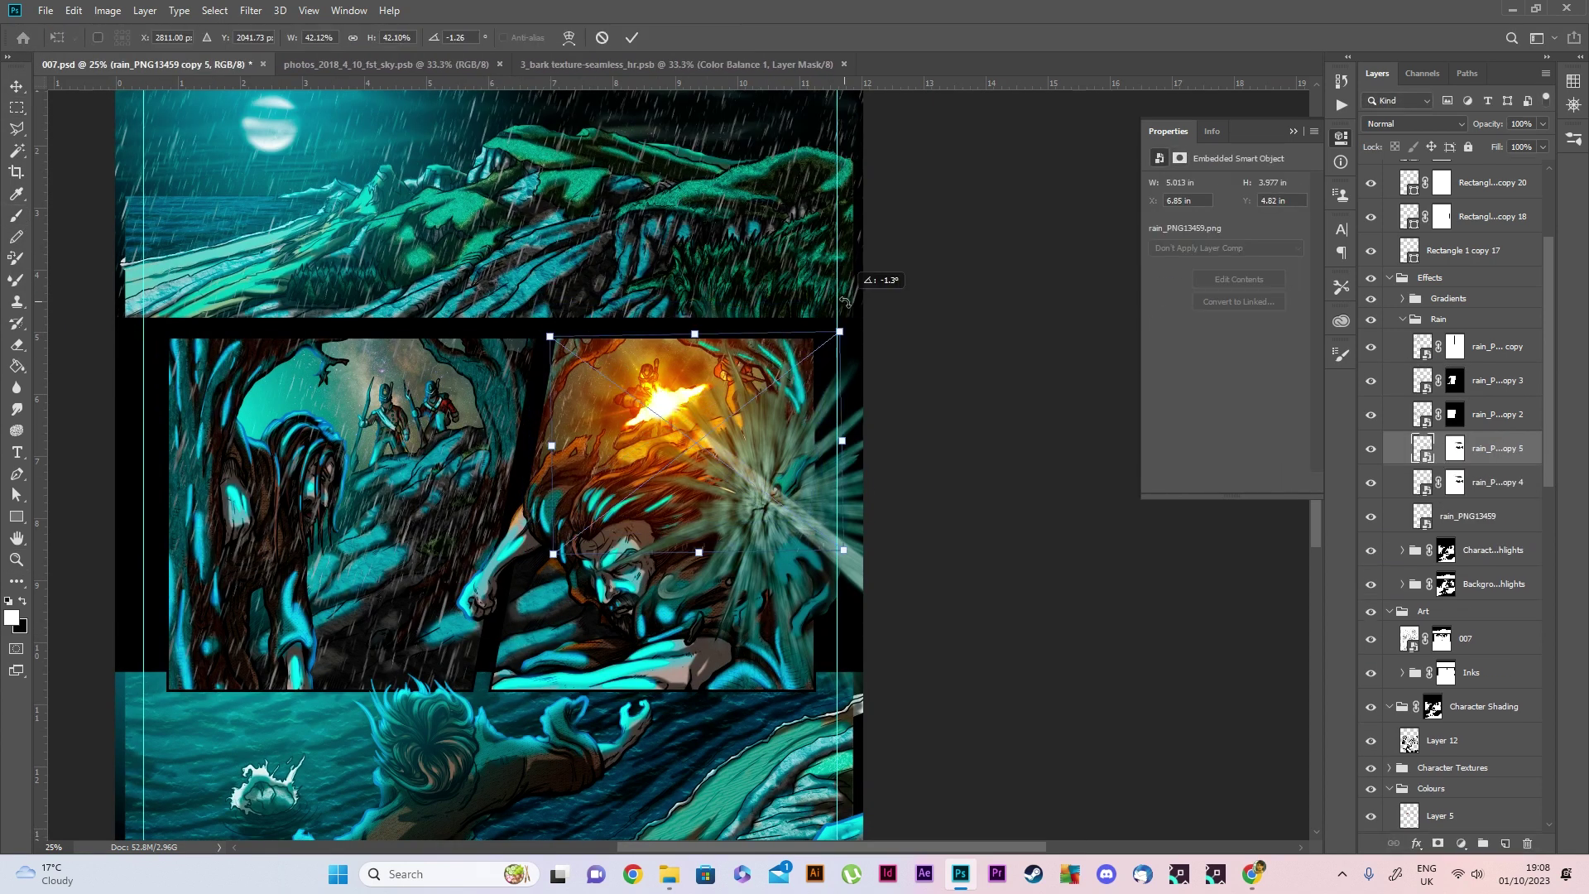
click(423, 518)
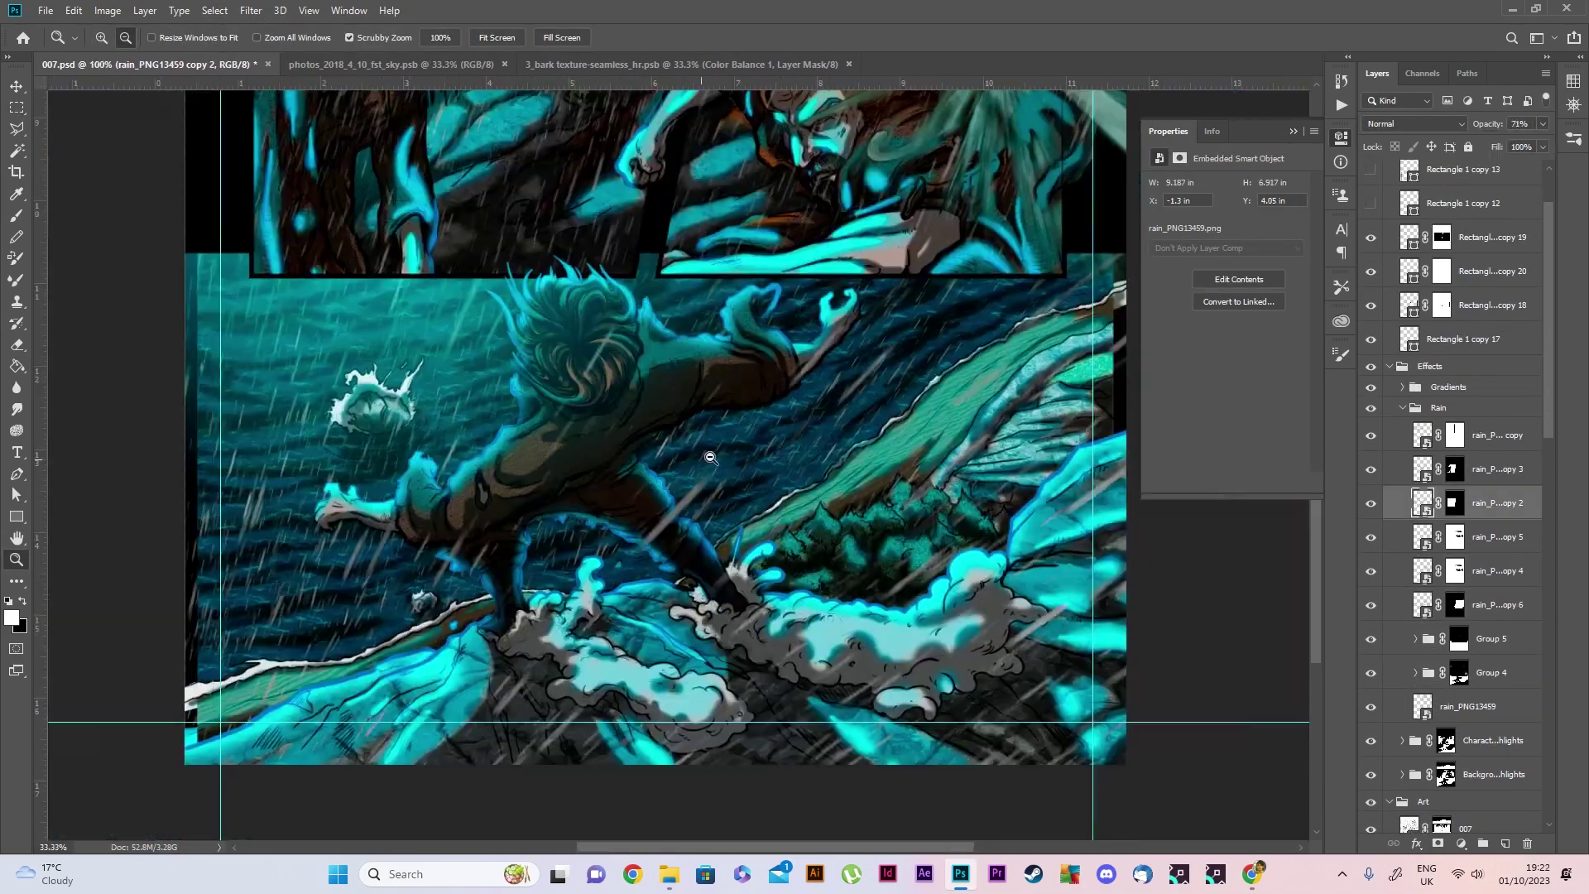
alt+click(710, 457)
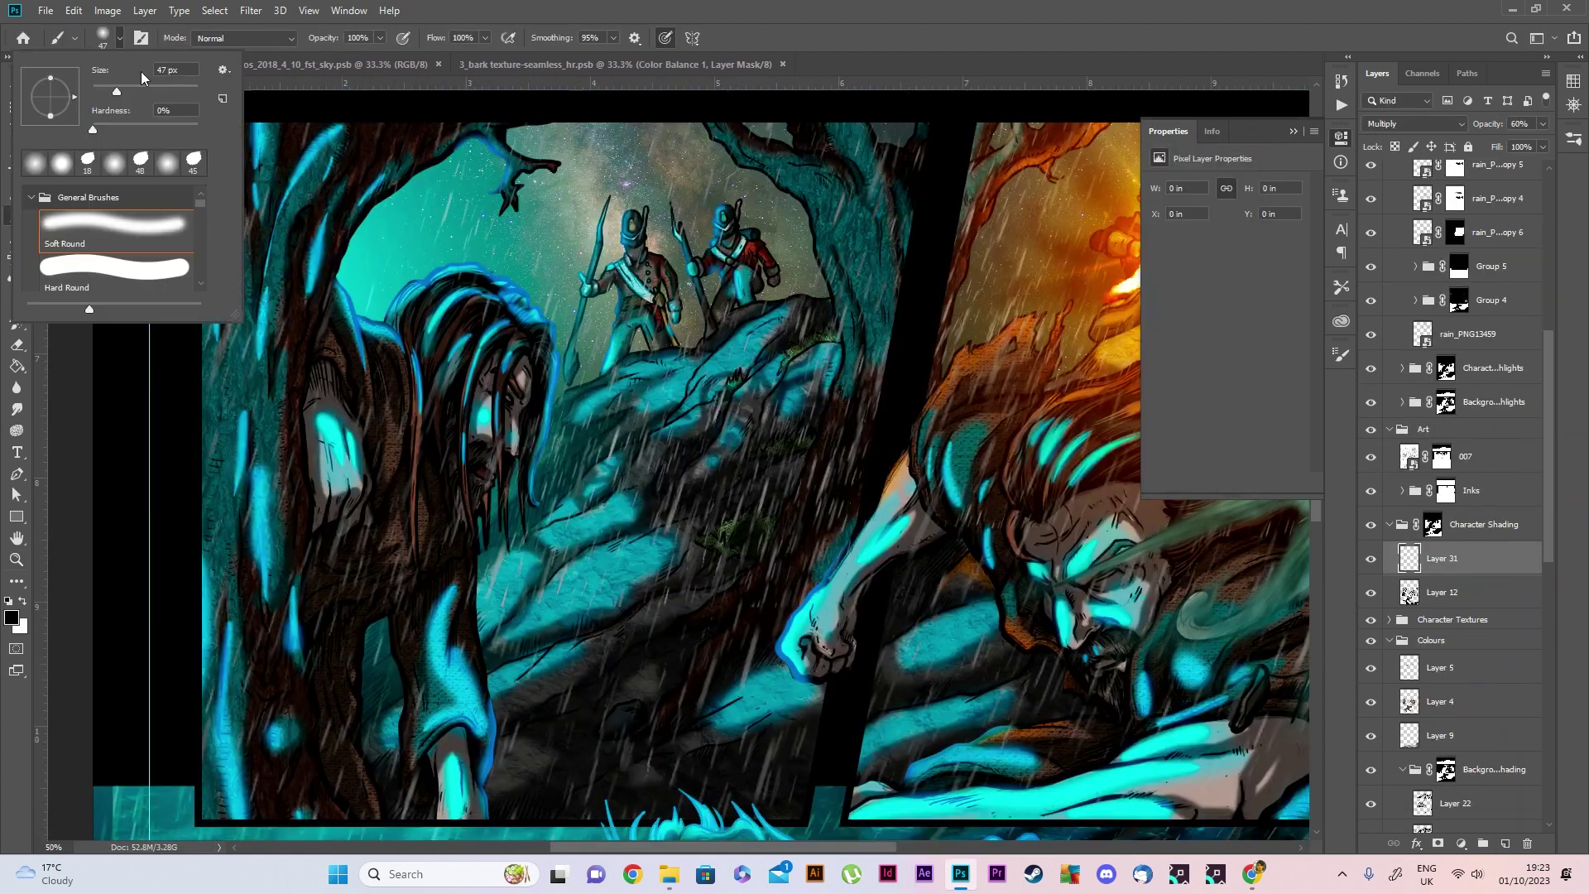
Paint black shadows on the hooded figure and nearby tree with a 47 px brush on a Multiply layer at 60% opacity in Character Shading
click(523, 361)
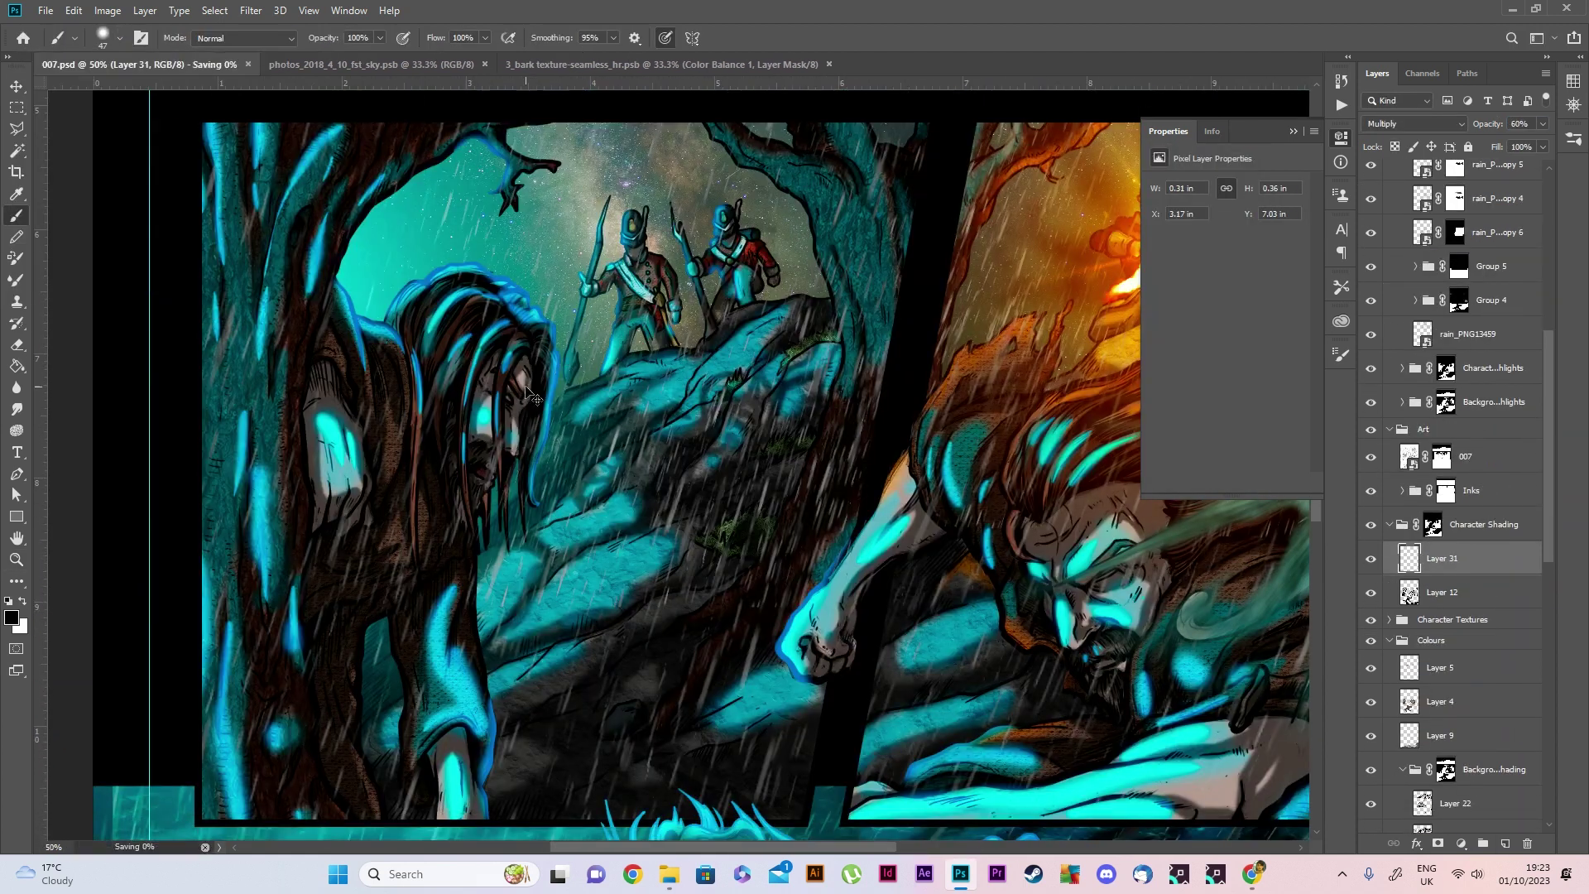
drag(333, 452, 331, 695)
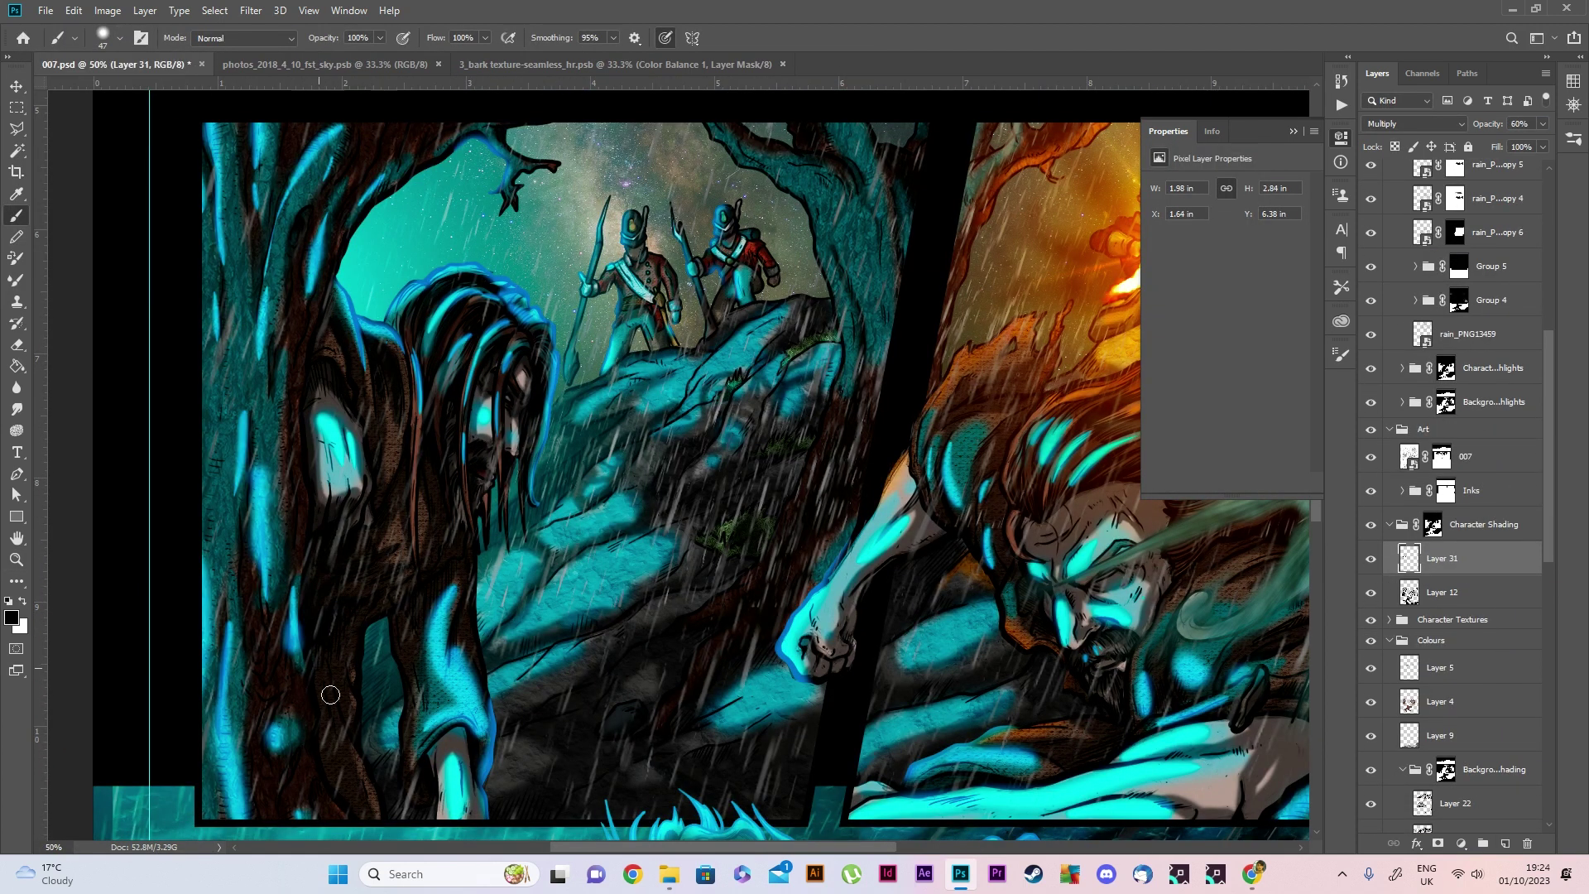
drag(241, 632, 245, 777)
Shade the two standing soldiers in the left middle panel with a 21 px black brush on the Multiply layer
key(ctrl+plus)
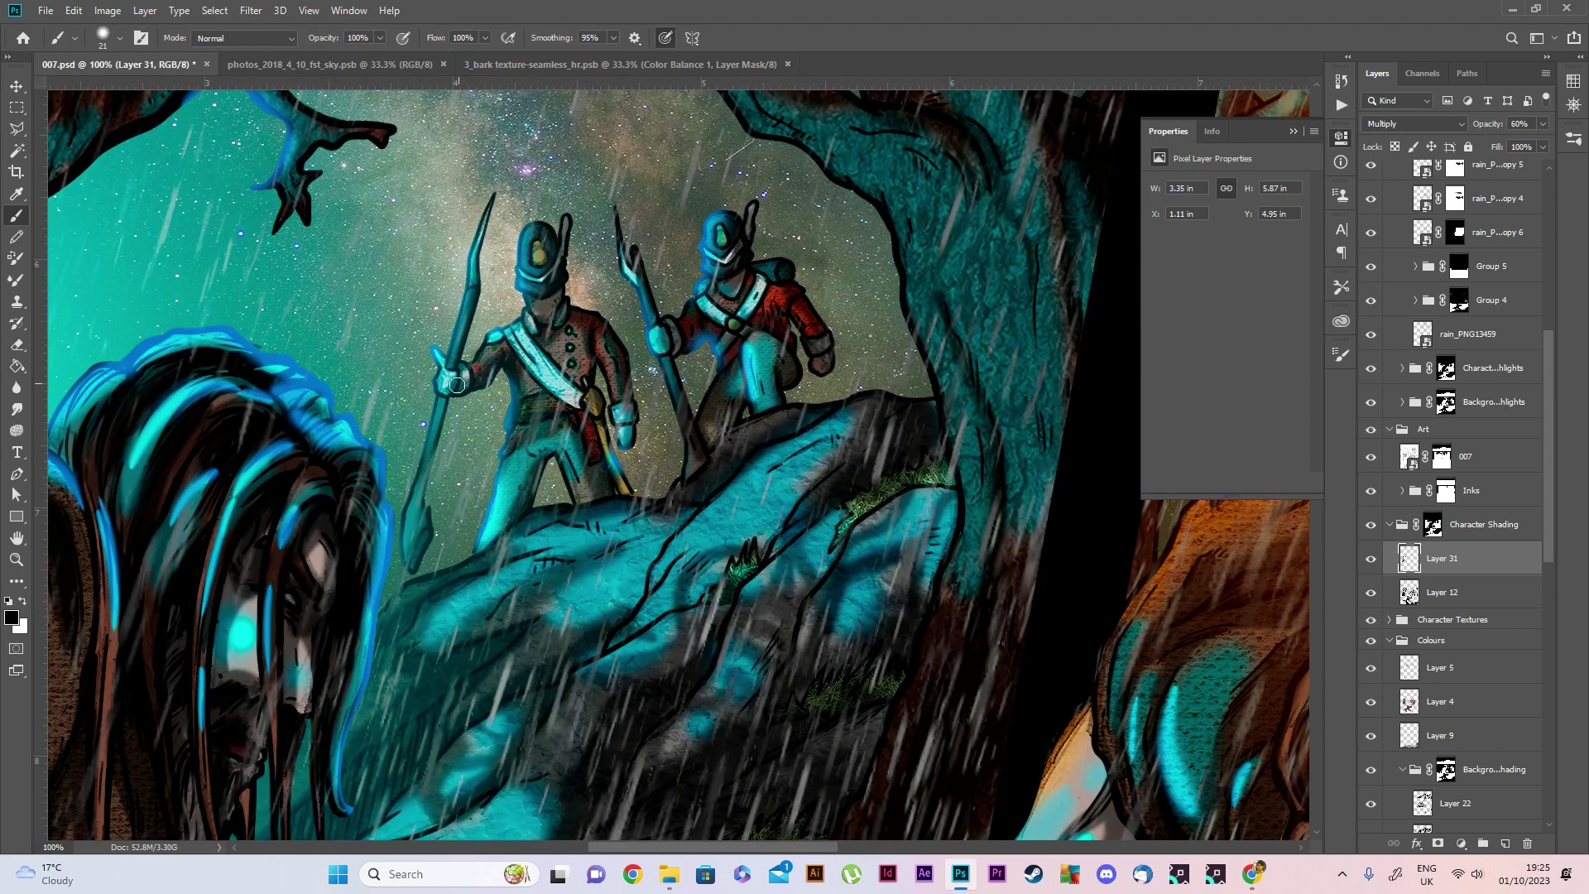
drag(609, 503, 794, 331)
key(ctrl+0)
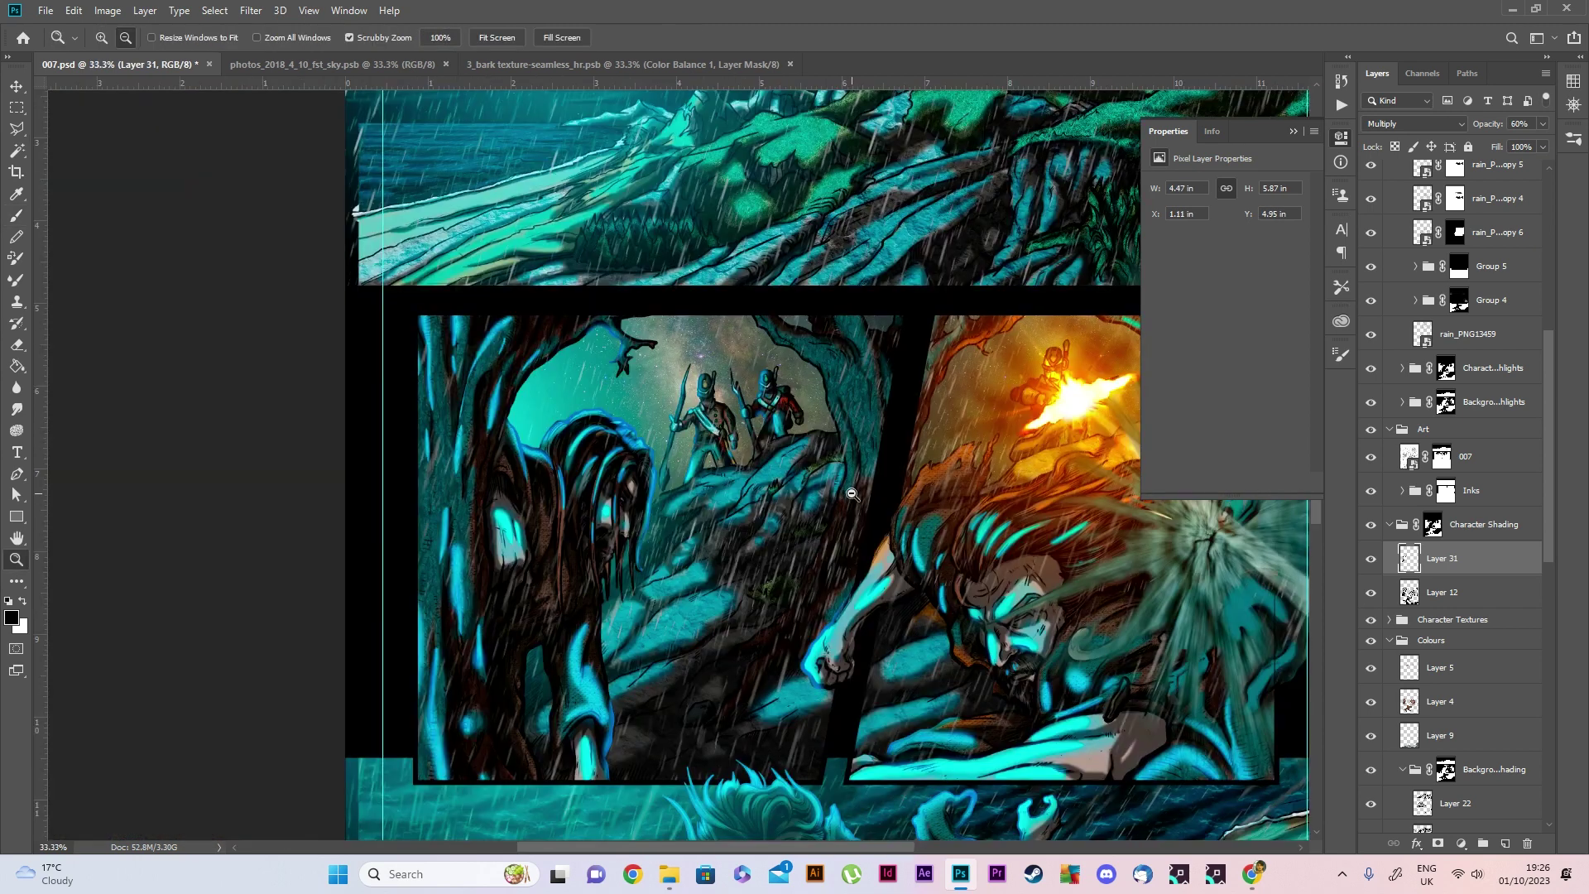
Paint black Multiply shadows on the crouching man's forehead, face and arms in the right middle panel, and save the file
key(ctrl+plus)
key(ctrl+plus)
scroll(836, 289, down, 5)
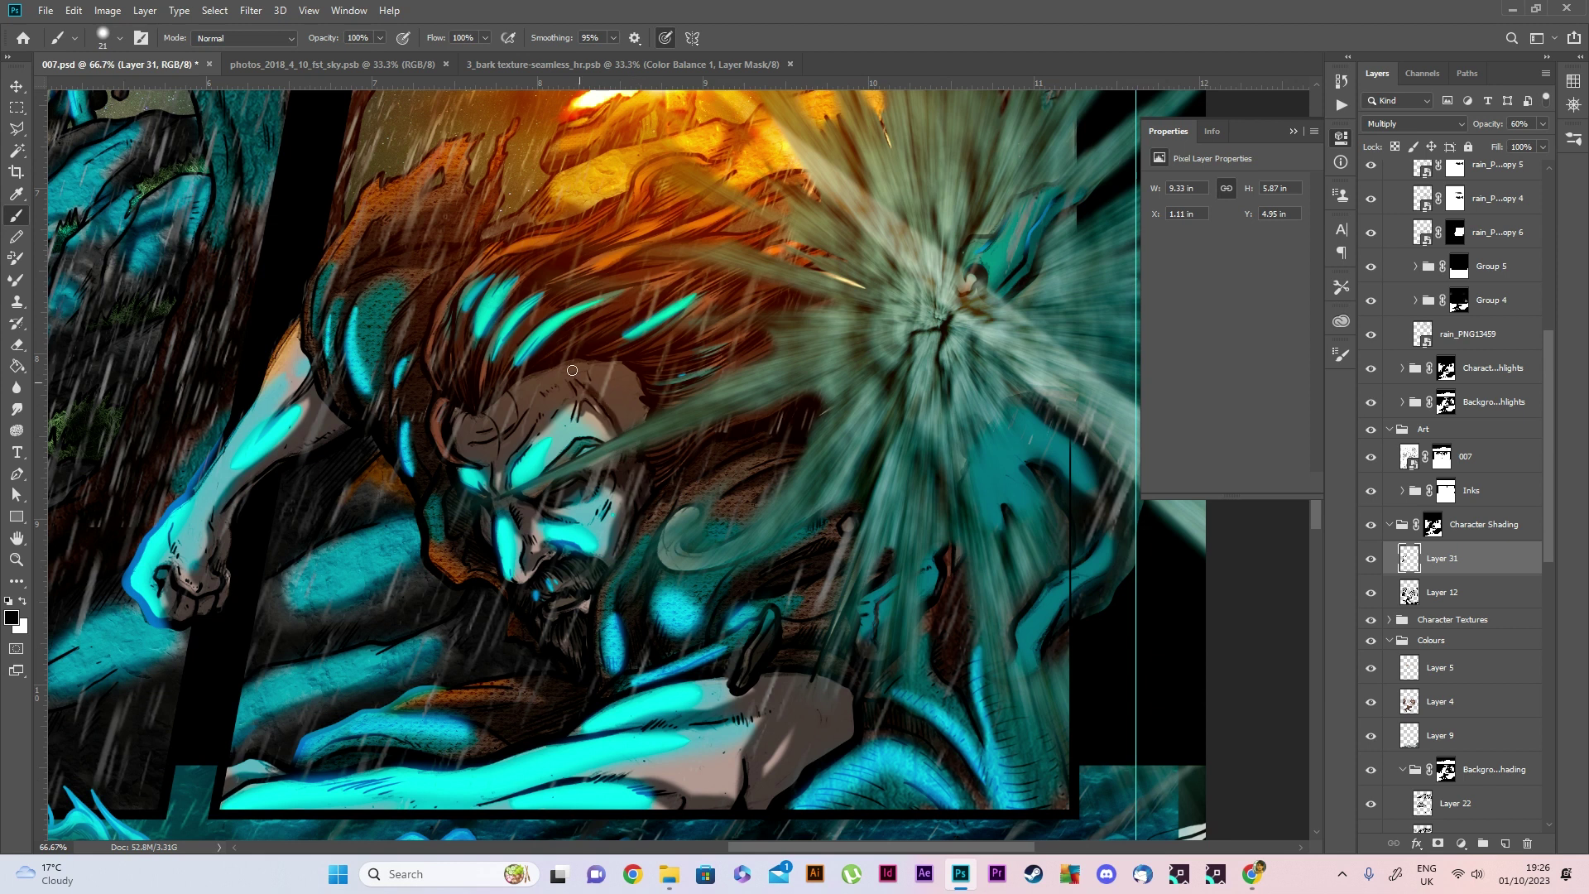
key(ctrl+s)
drag(471, 445, 589, 421)
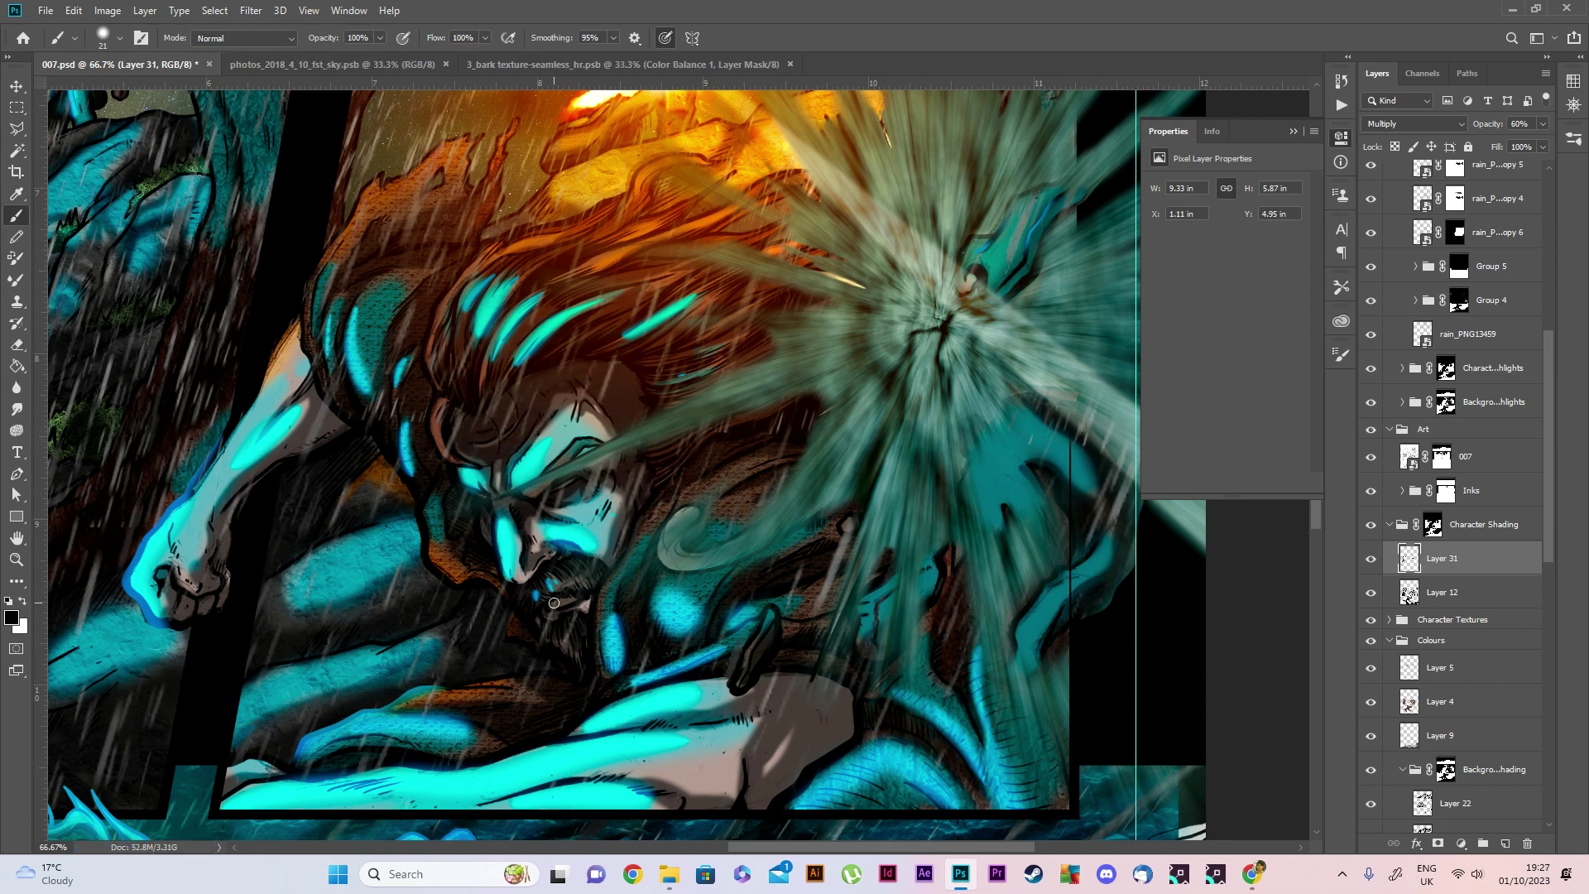
key(ctrl+s)
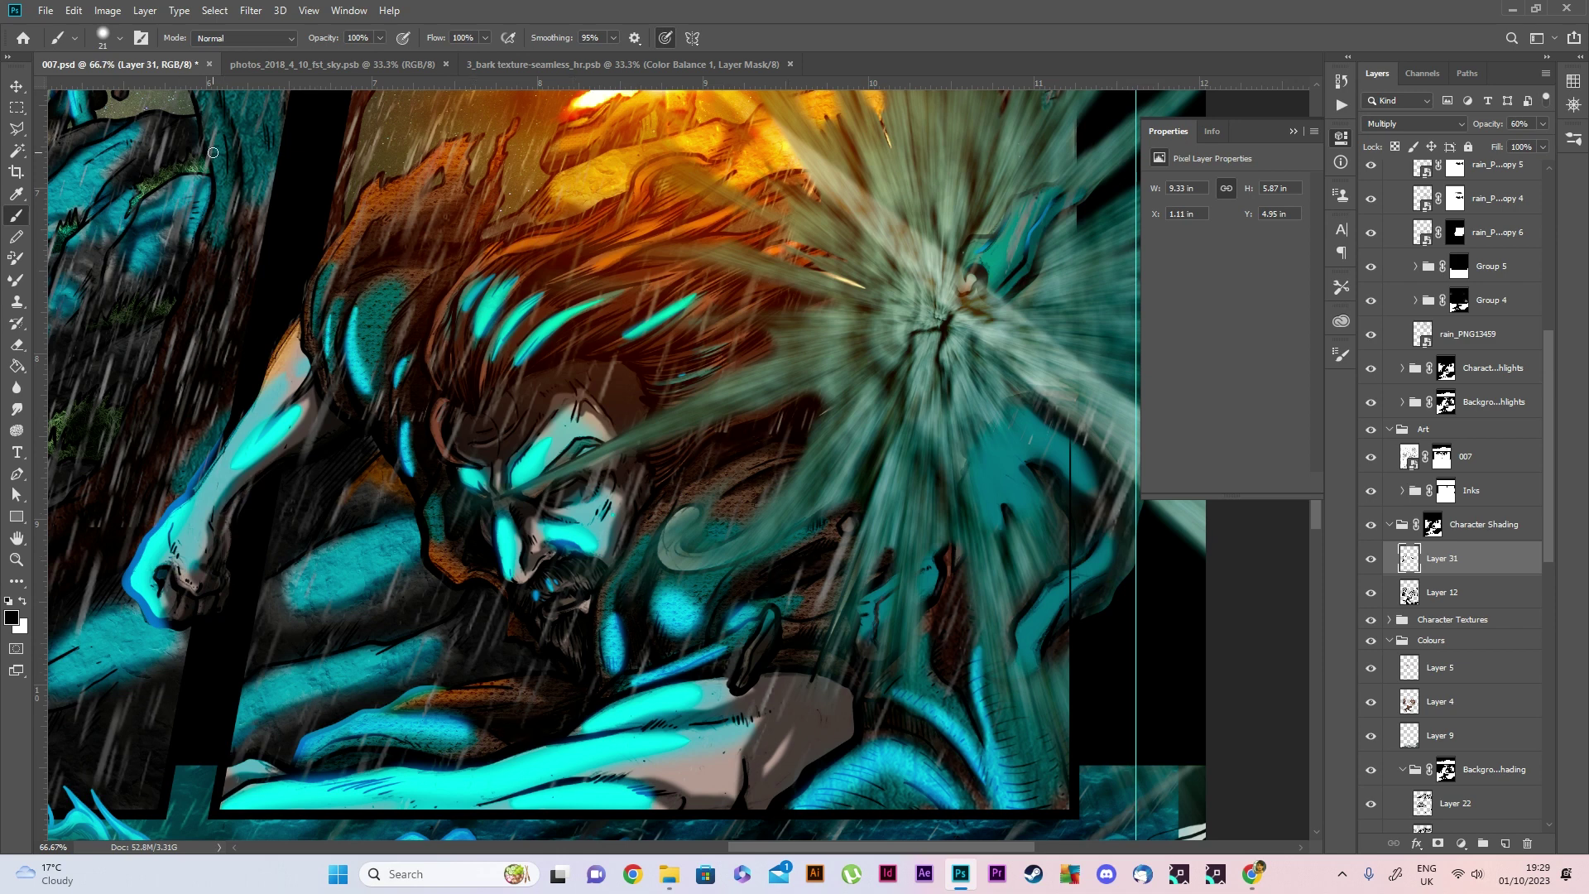
drag(786, 672, 752, 808)
Shade the back, hair, sleeves and hand of the bottom panel's figure with a 44 px black brush on the Multiply layer
key(bracketright)
key(bracketright)
scroll(579, 579, up, 2)
drag(425, 500, 697, 458)
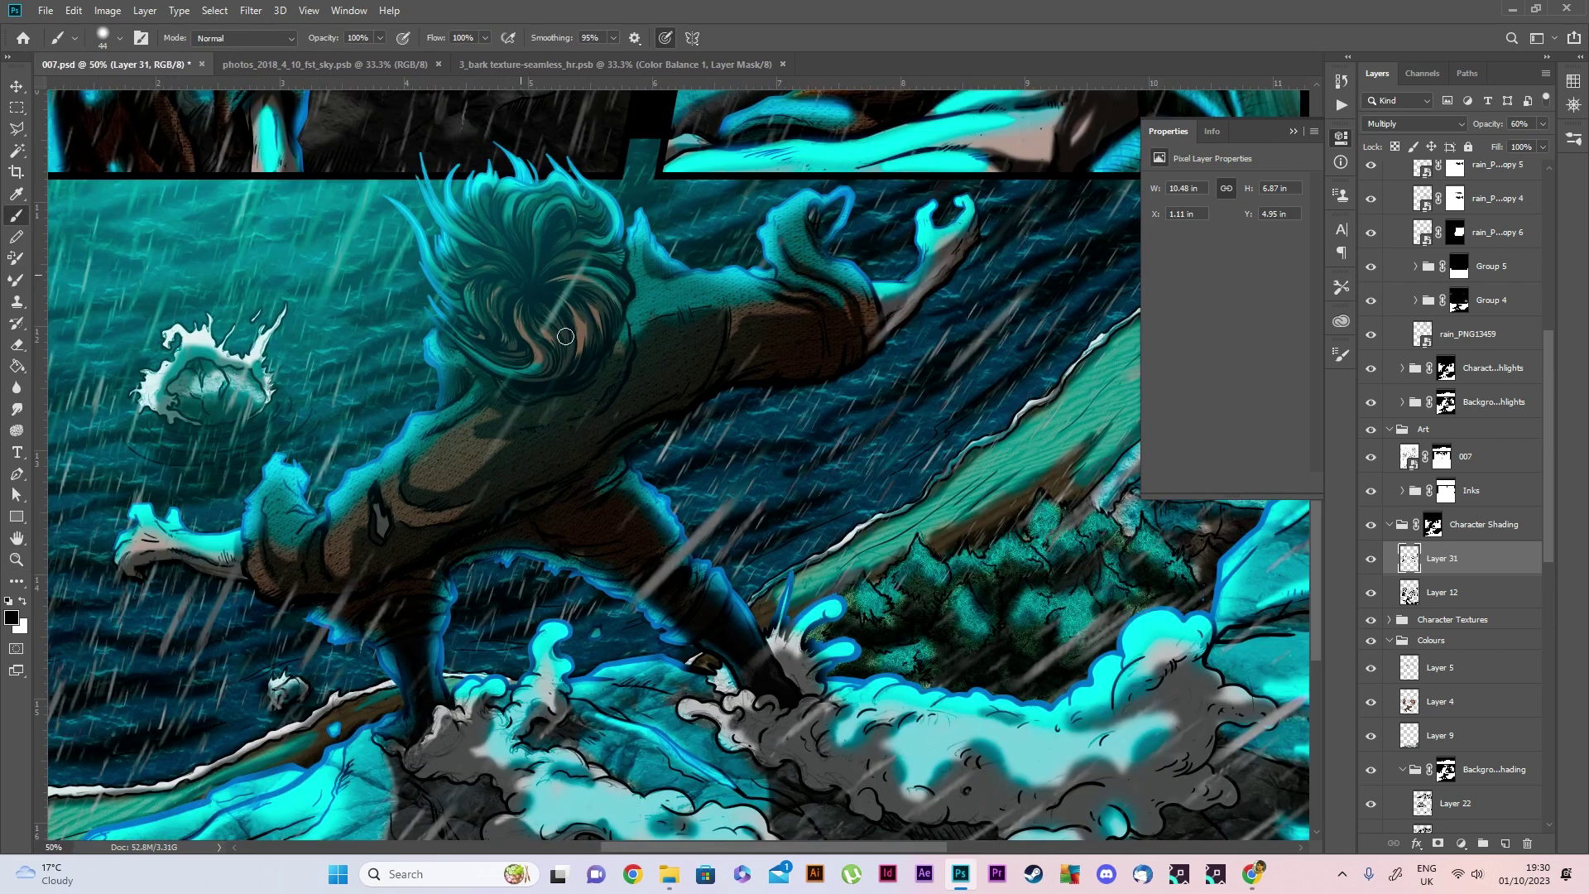
drag(554, 258, 559, 326)
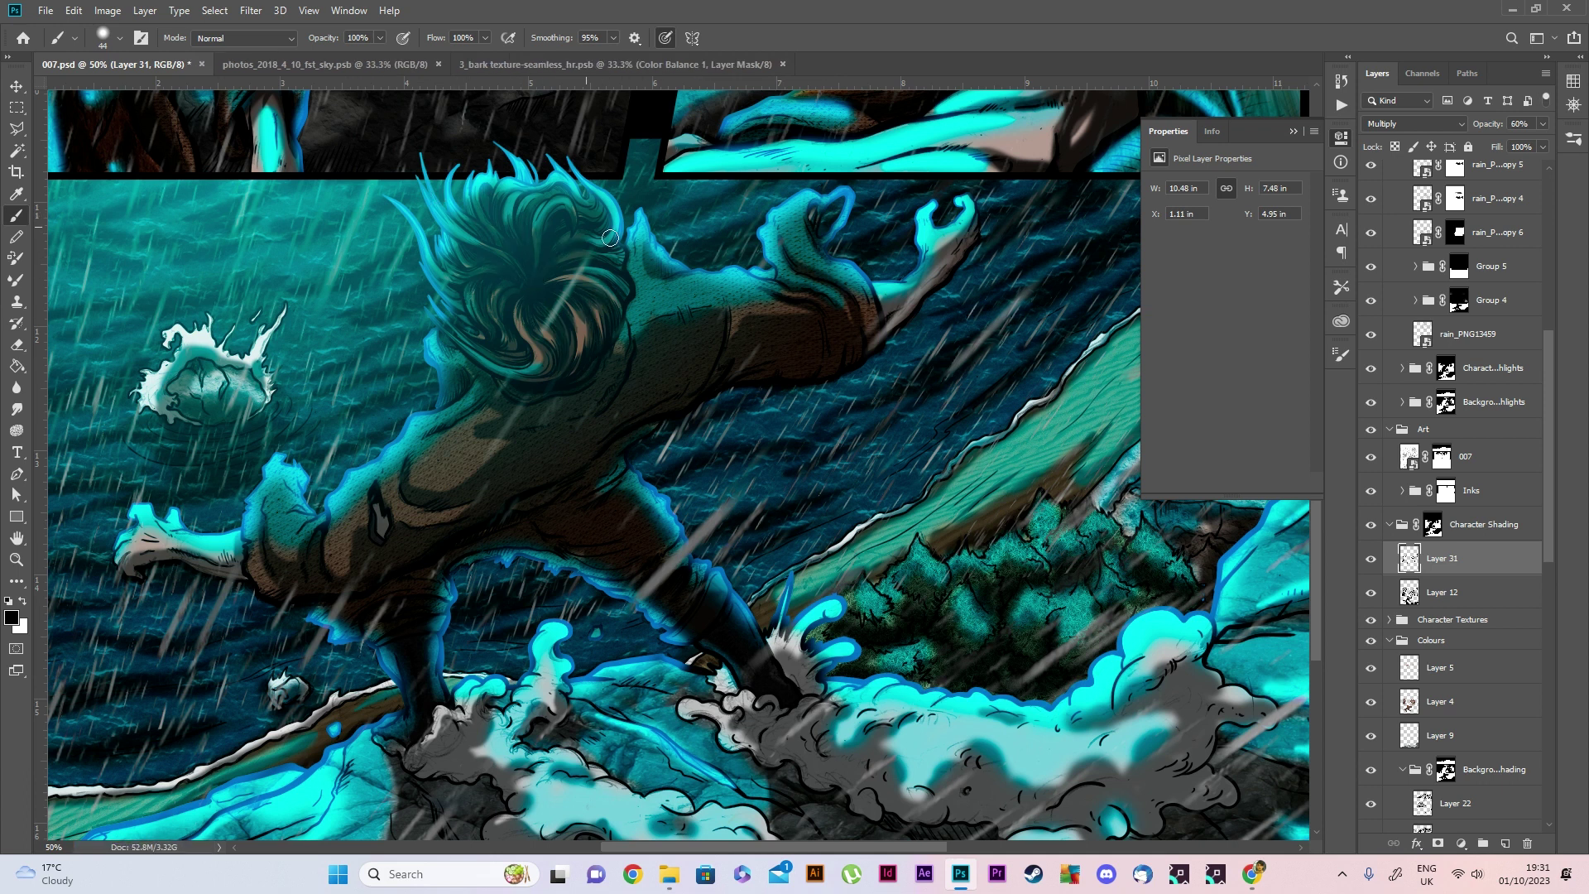
mouse_move(557, 407)
mouse_down()
mouse_move(762, 415)
mouse_move(578, 514)
mouse_move(898, 312)
mouse_up()
mouse_move(328, 599)
mouse_down()
mouse_move(278, 543)
mouse_move(152, 555)
mouse_up()
Extend the black Multiply shading across the lower part of the bottom panel with a larger brush
alt+click(726, 526)
ctrl+click(694, 666)
click(120, 38)
drag(133, 85, 146, 85)
mouse_move(556, 542)
mouse_down()
mouse_move(598, 566)
mouse_move(869, 529)
mouse_move(1051, 530)
mouse_up()
drag(364, 633, 314, 629)
drag(629, 546, 745, 505)
key(z)
alt+click(606, 365)
click(605, 366)
alt+click(745, 496)
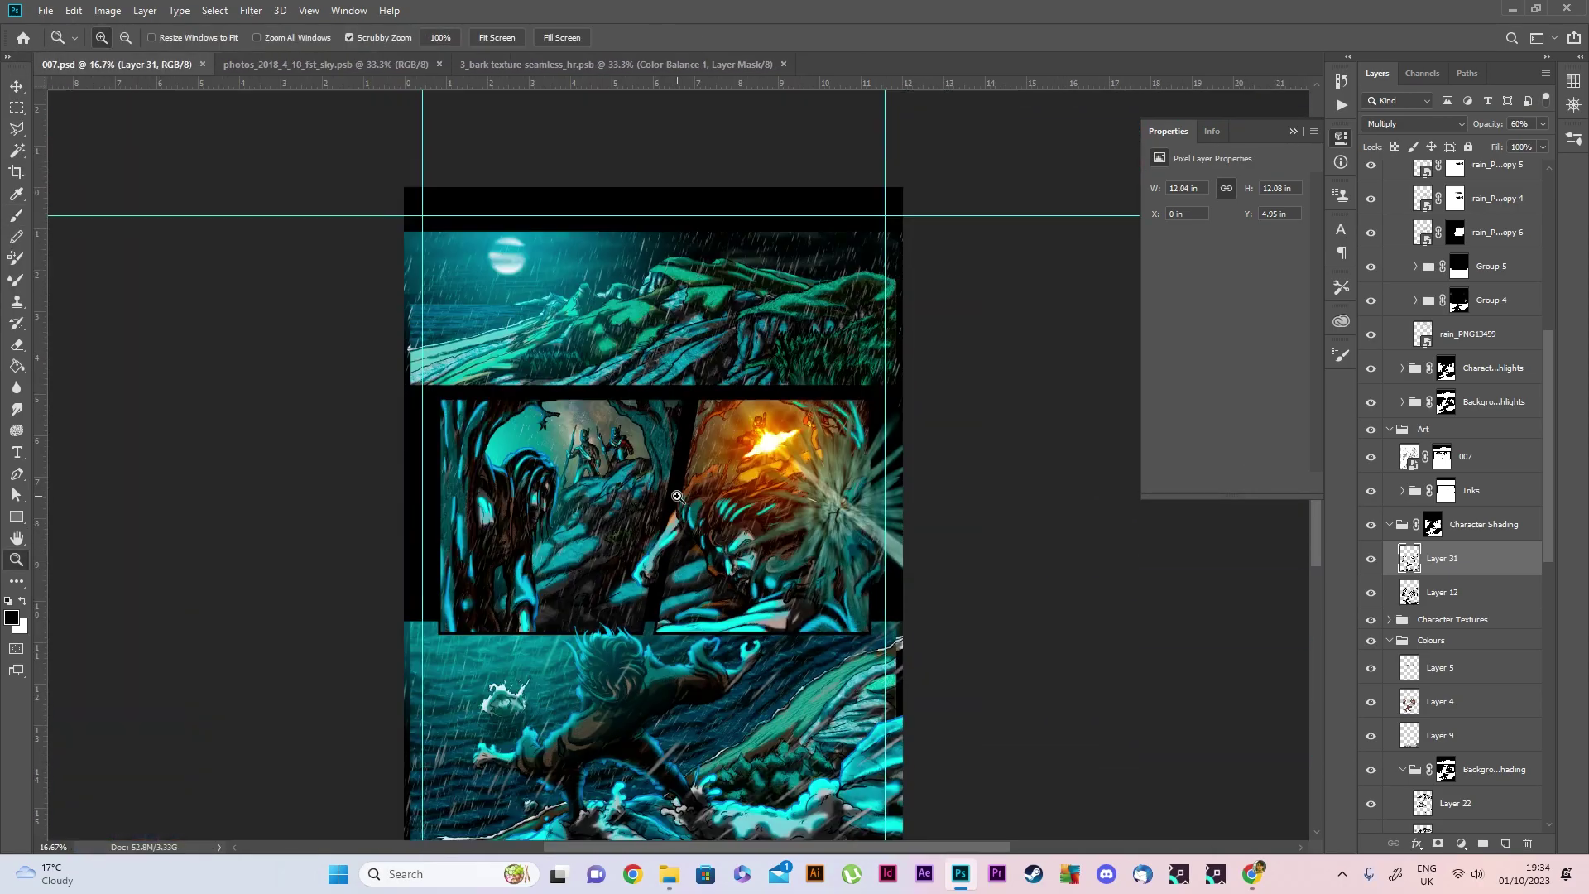
Add a new layer at the top of the Rain group and paint white raindrop spatter on the hooded figure with a 21 px brush
click(523, 457)
scroll(1475, 450, up, 5)
click(1477, 393)
click(1505, 843)
key(b)
click(120, 38)
text(29)
key(Return)
key(ctrl+plus)
right_click(376, 324)
text(21)
key(Return)
drag(335, 324, 387, 359)
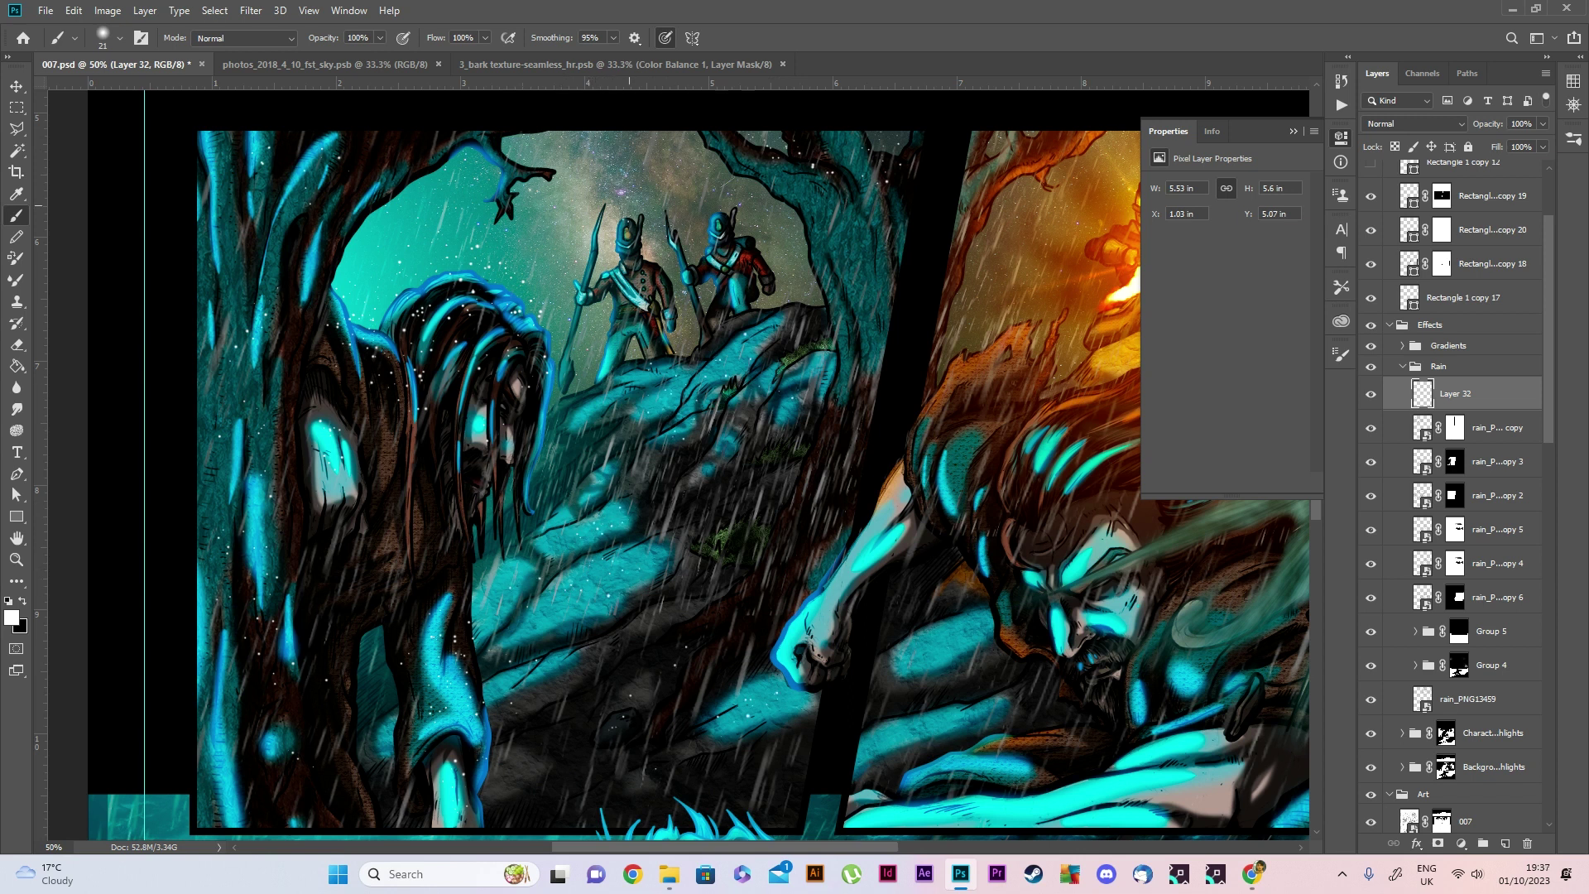
Spatter white raindrops over the crouching man in the right middle panel and the figure in the bottom panel
scroll(679, 463, right, 5)
scroll(665, 418, down, 2)
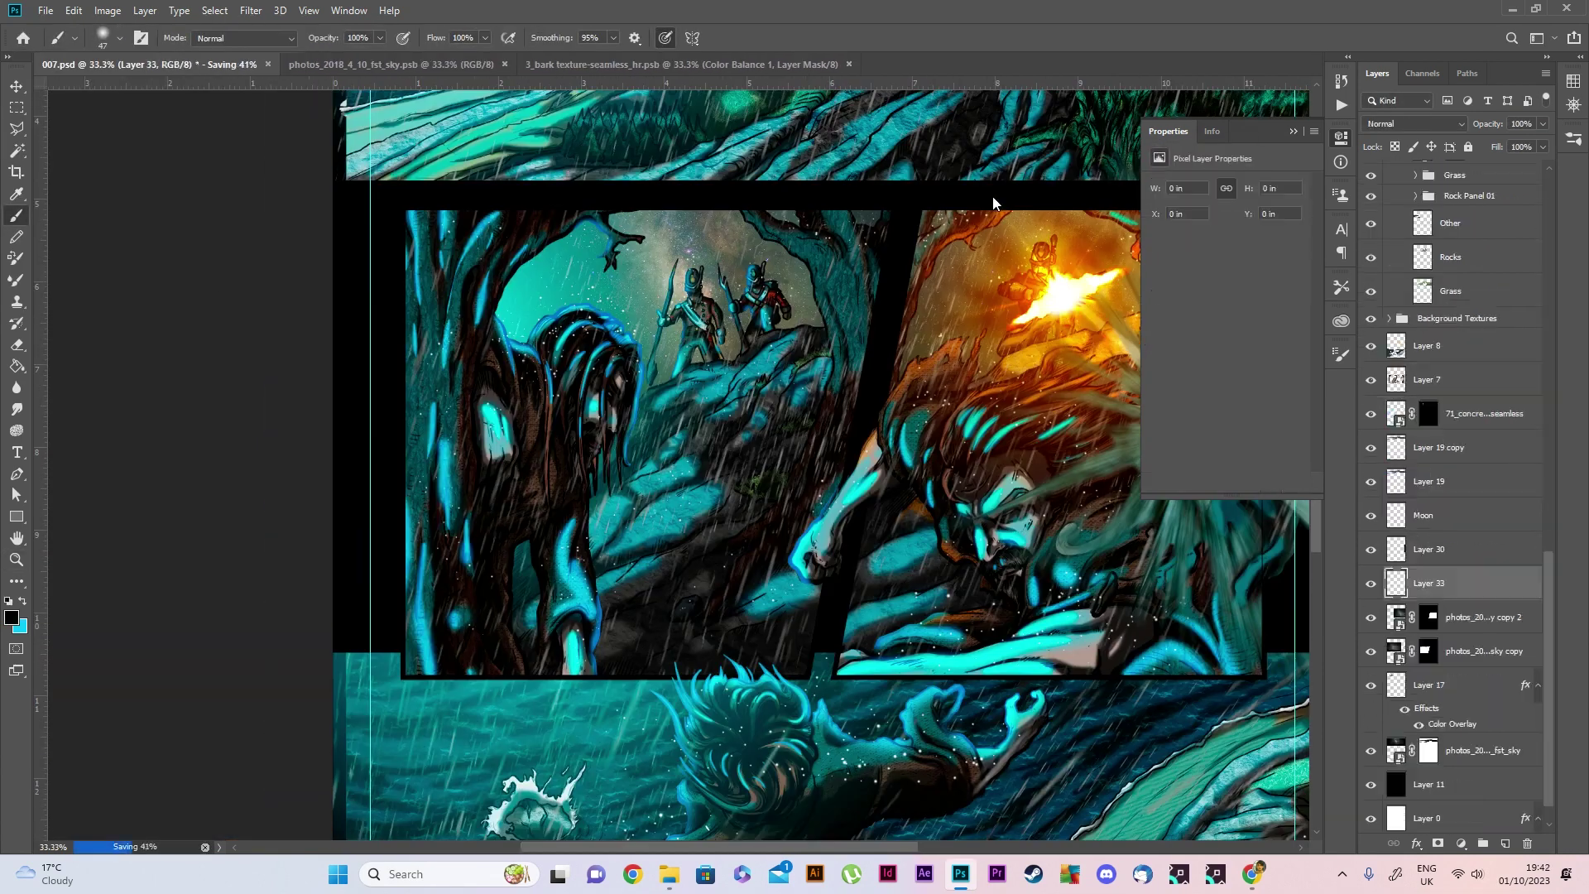
Soften the crouching man's Linear Light highlights by painting black on their layer mask with a 111 px brush at 43% opacity
scroll(678, 463, up, 2)
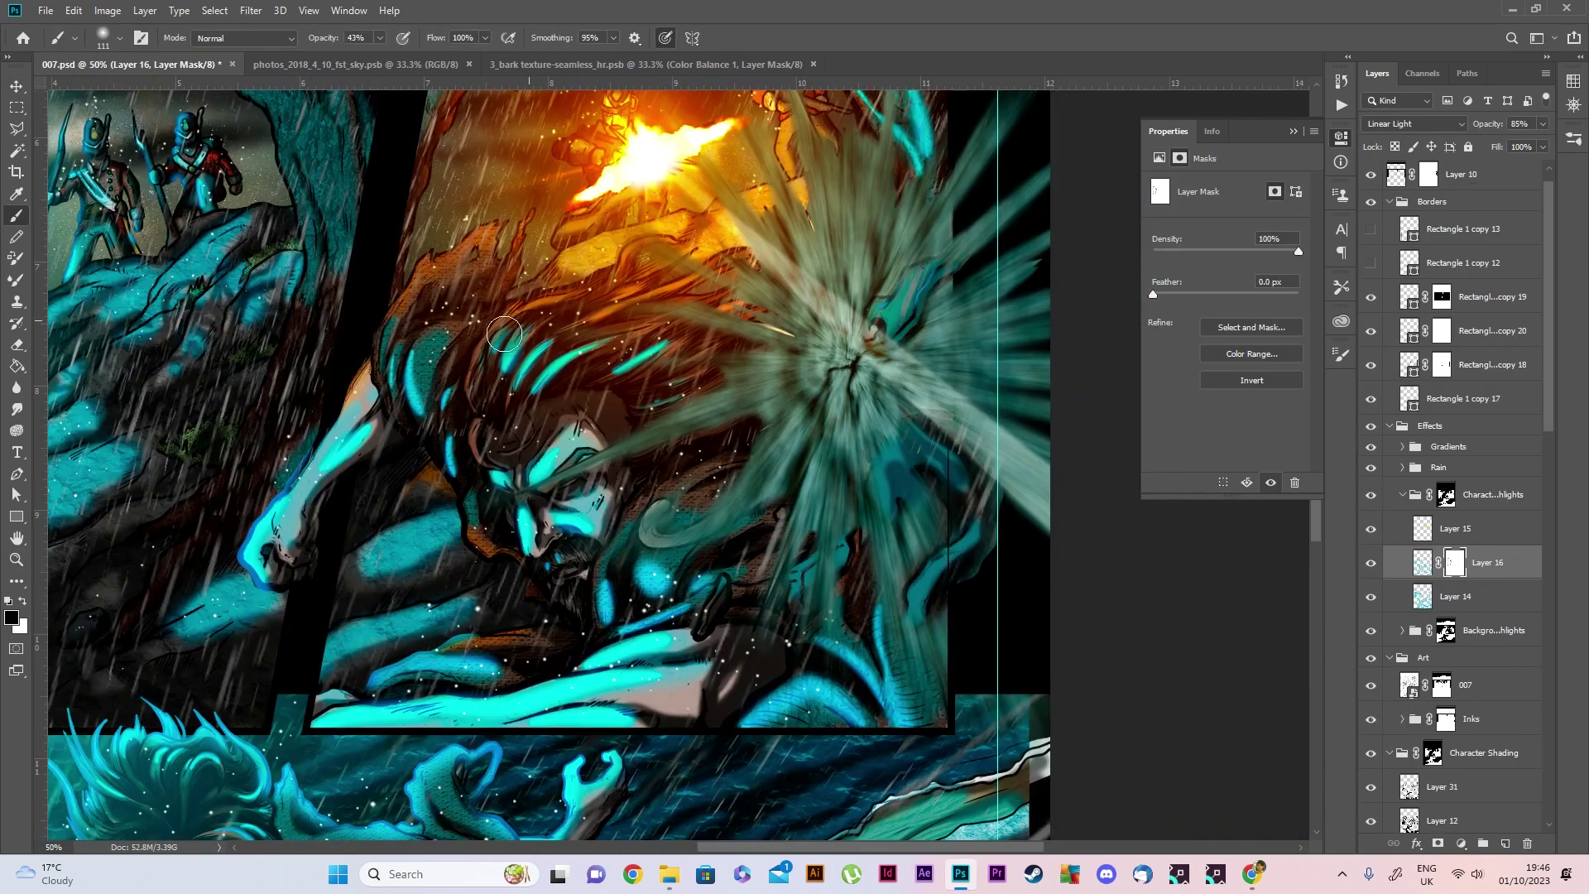
drag(504, 335, 724, 561)
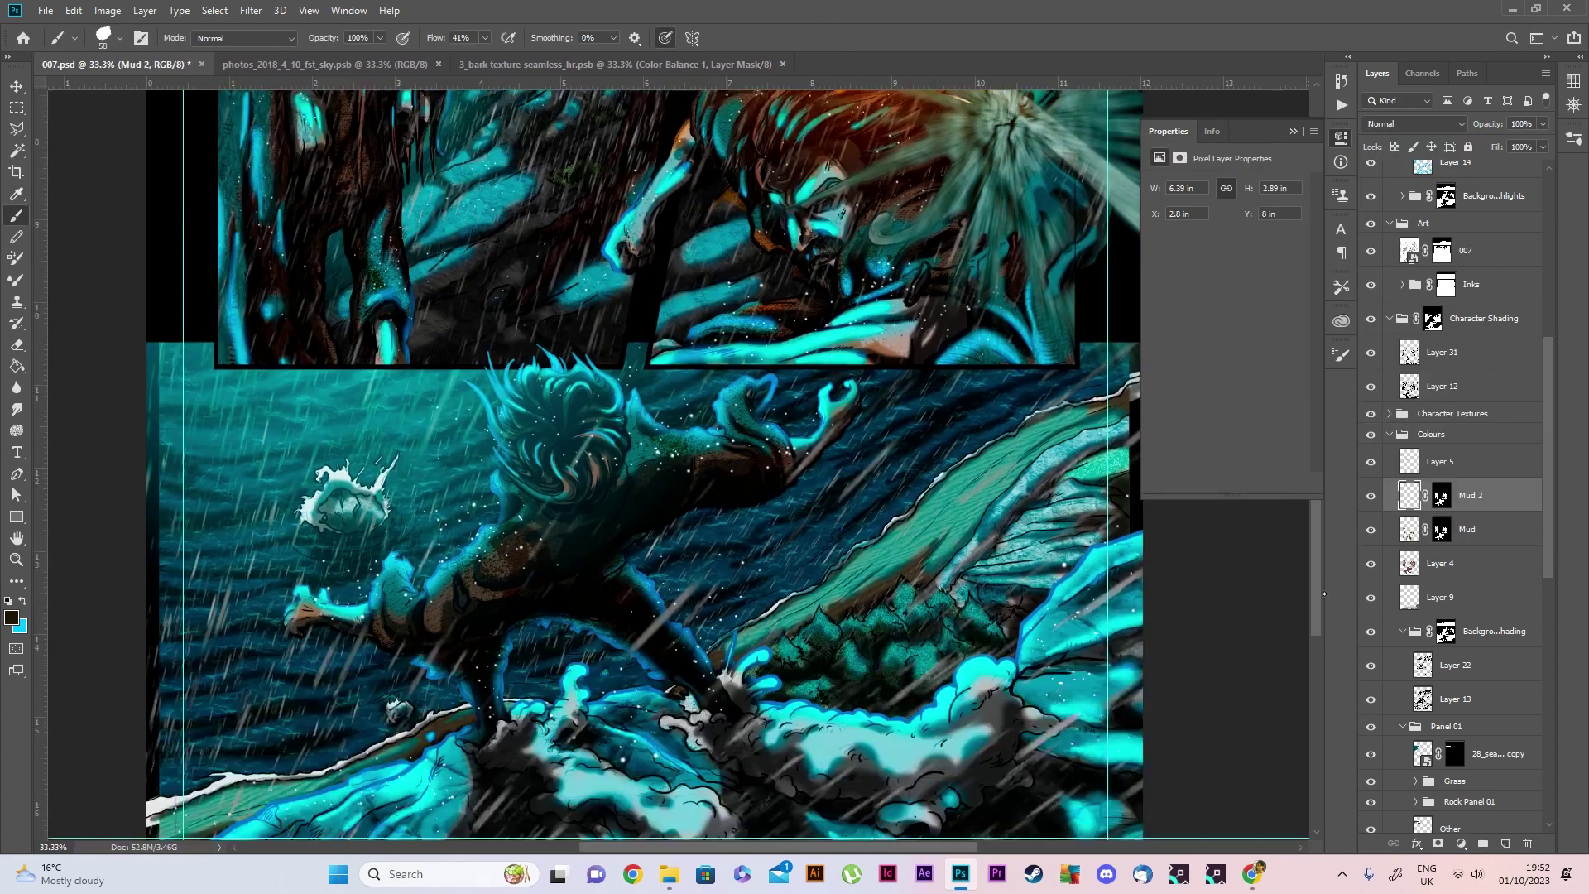
Set the Mud 2 layer's blend mode to Divide at 22% opacity
click(1413, 124)
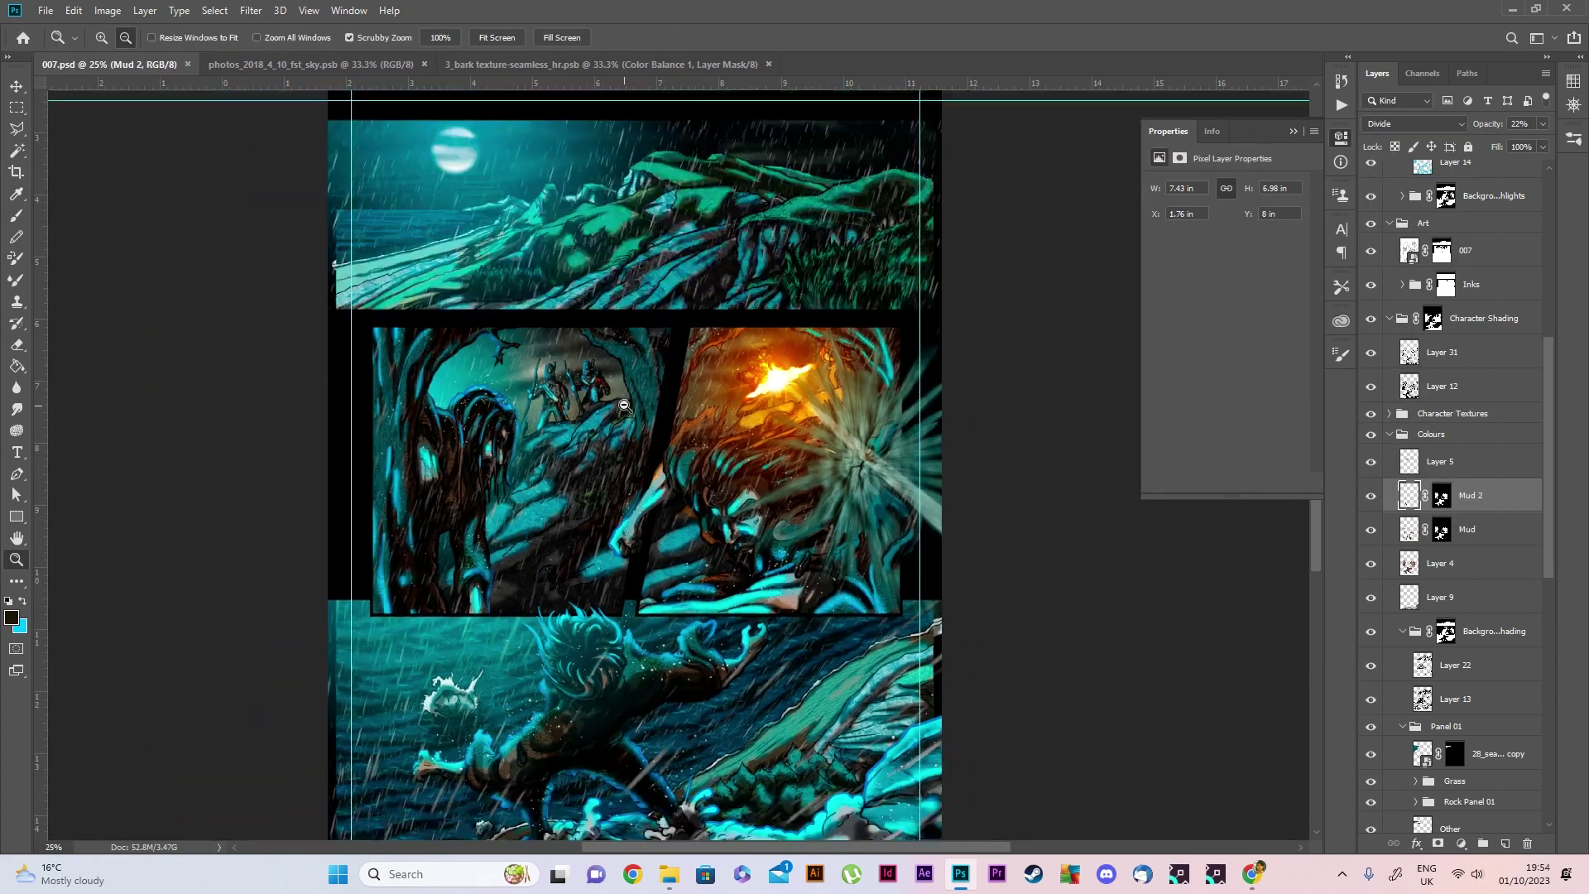
alt+click(624, 405)
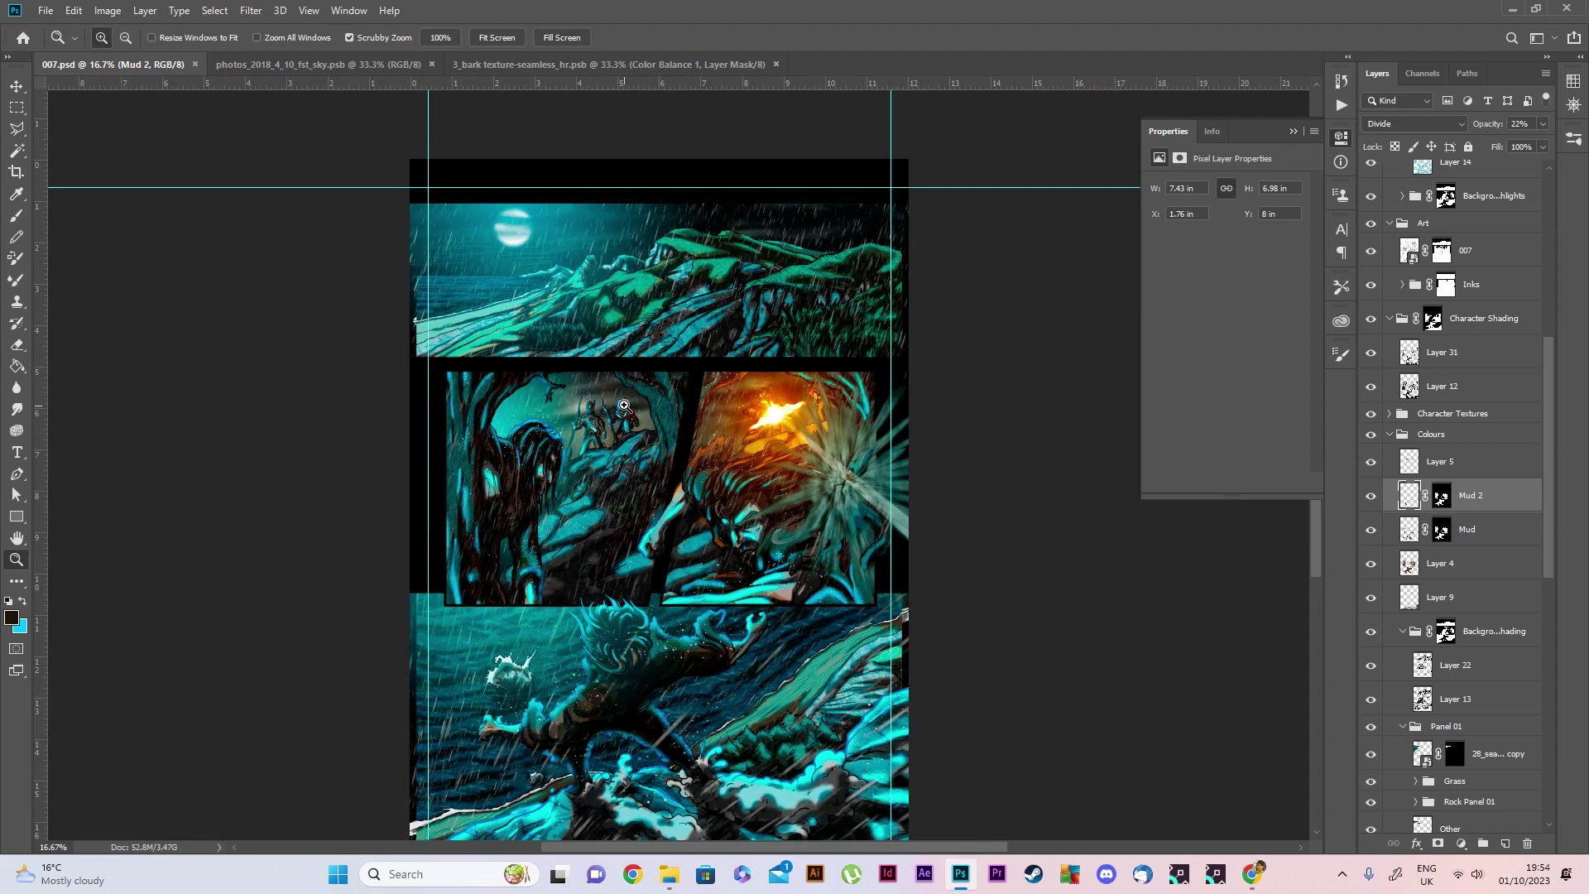
Collapse the Colours and Borders layer groups and save the file
click(1390, 436)
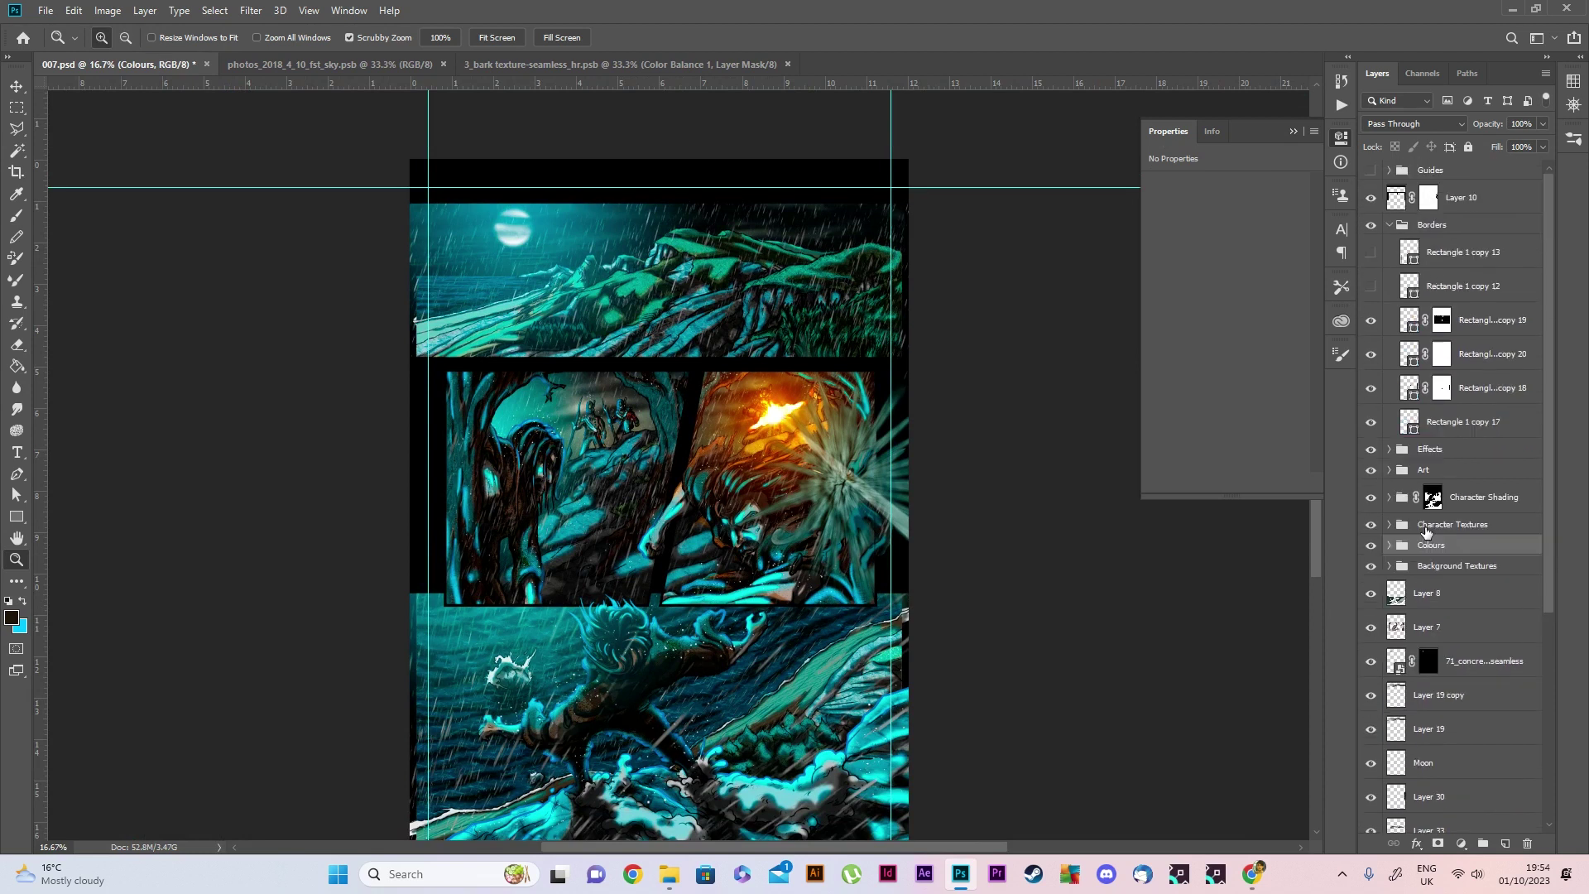
click(46, 10)
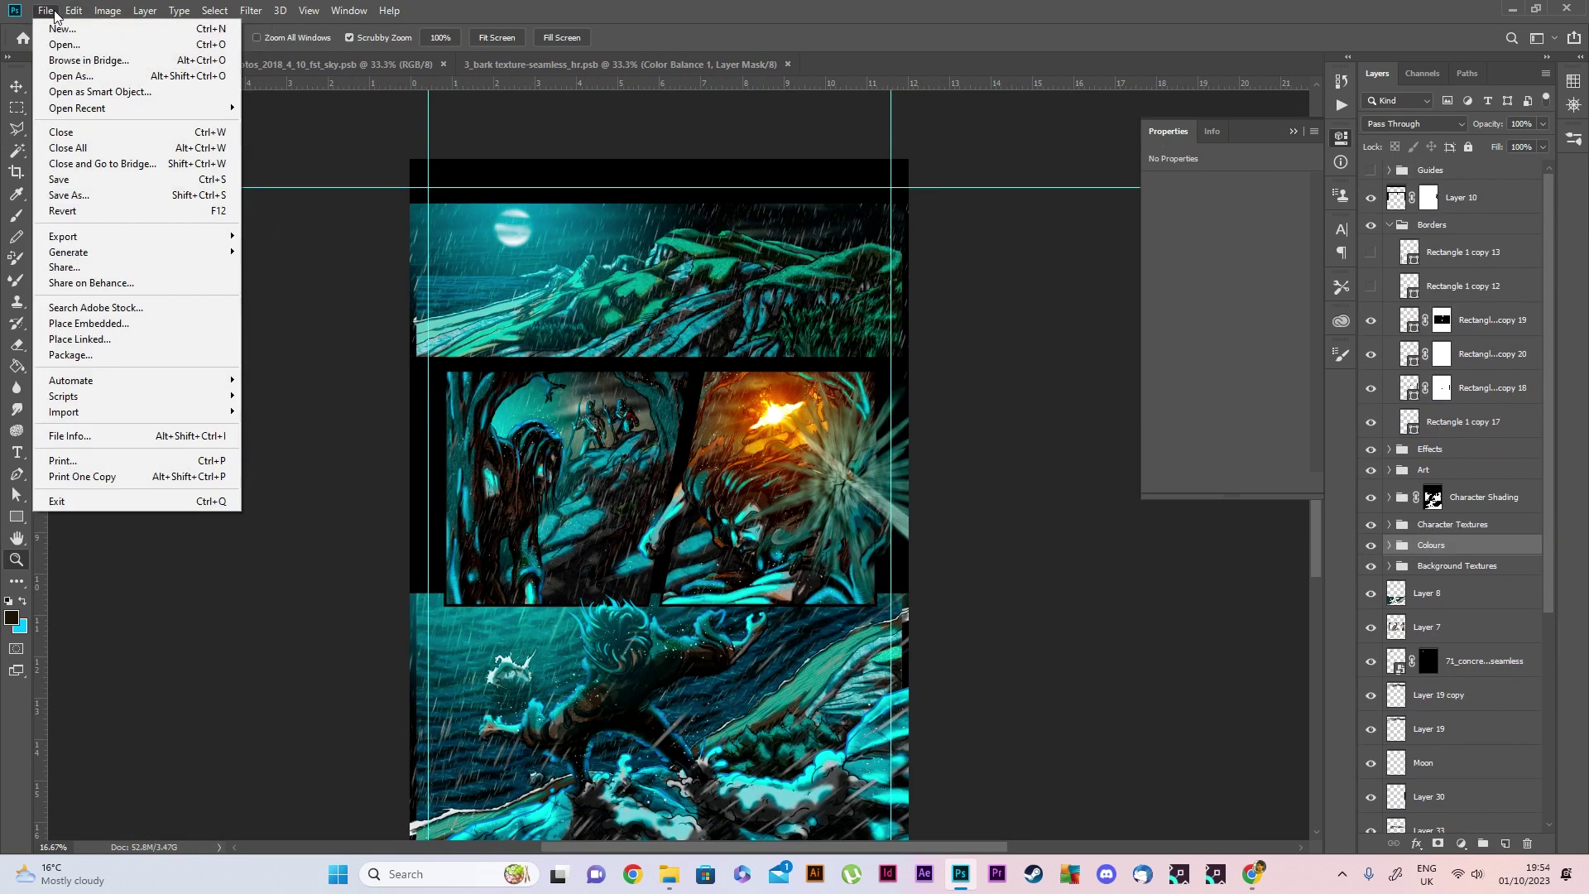
click(59, 179)
click(1389, 225)
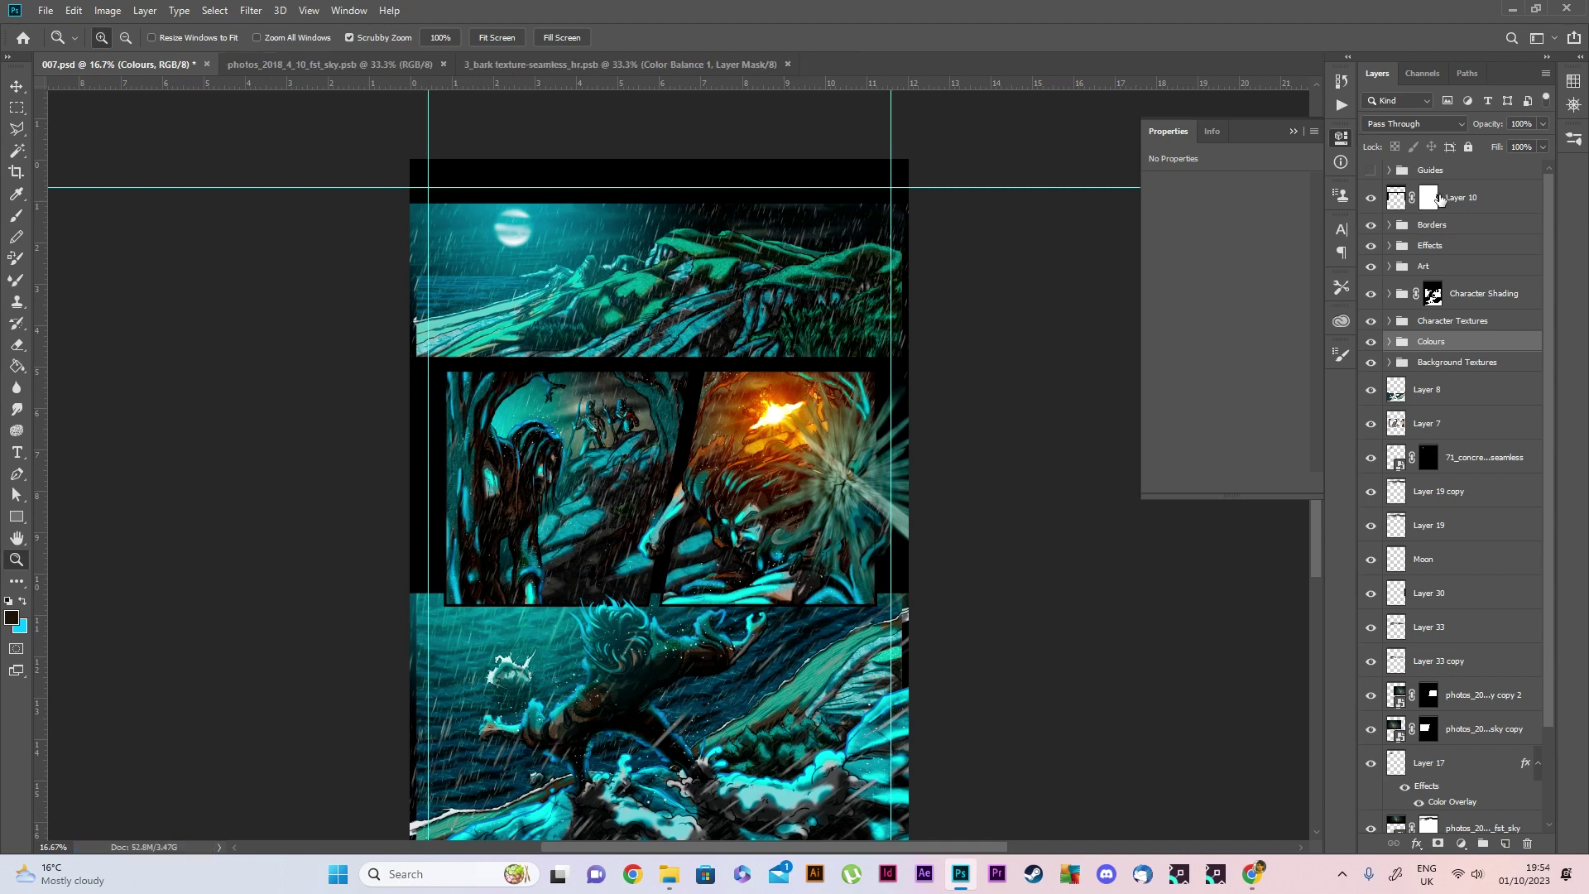
Duplicate all layers and groups from Layer 10 down to Layer 11 and merge the duplicates into one layer
scroll(1476, 308, down, 3)
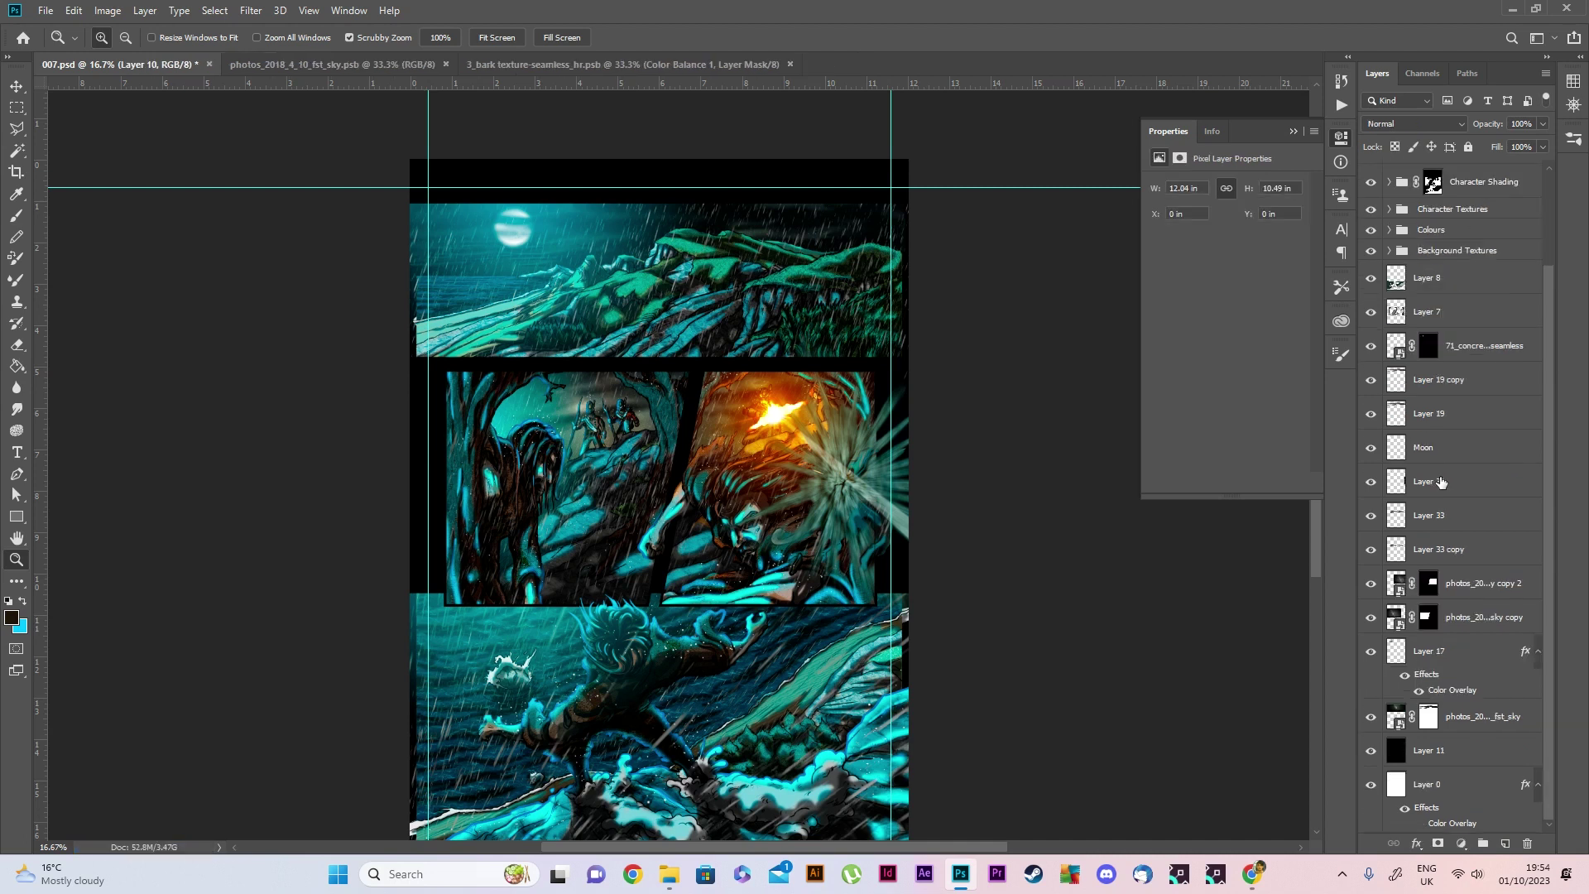
shift+click(1440, 751)
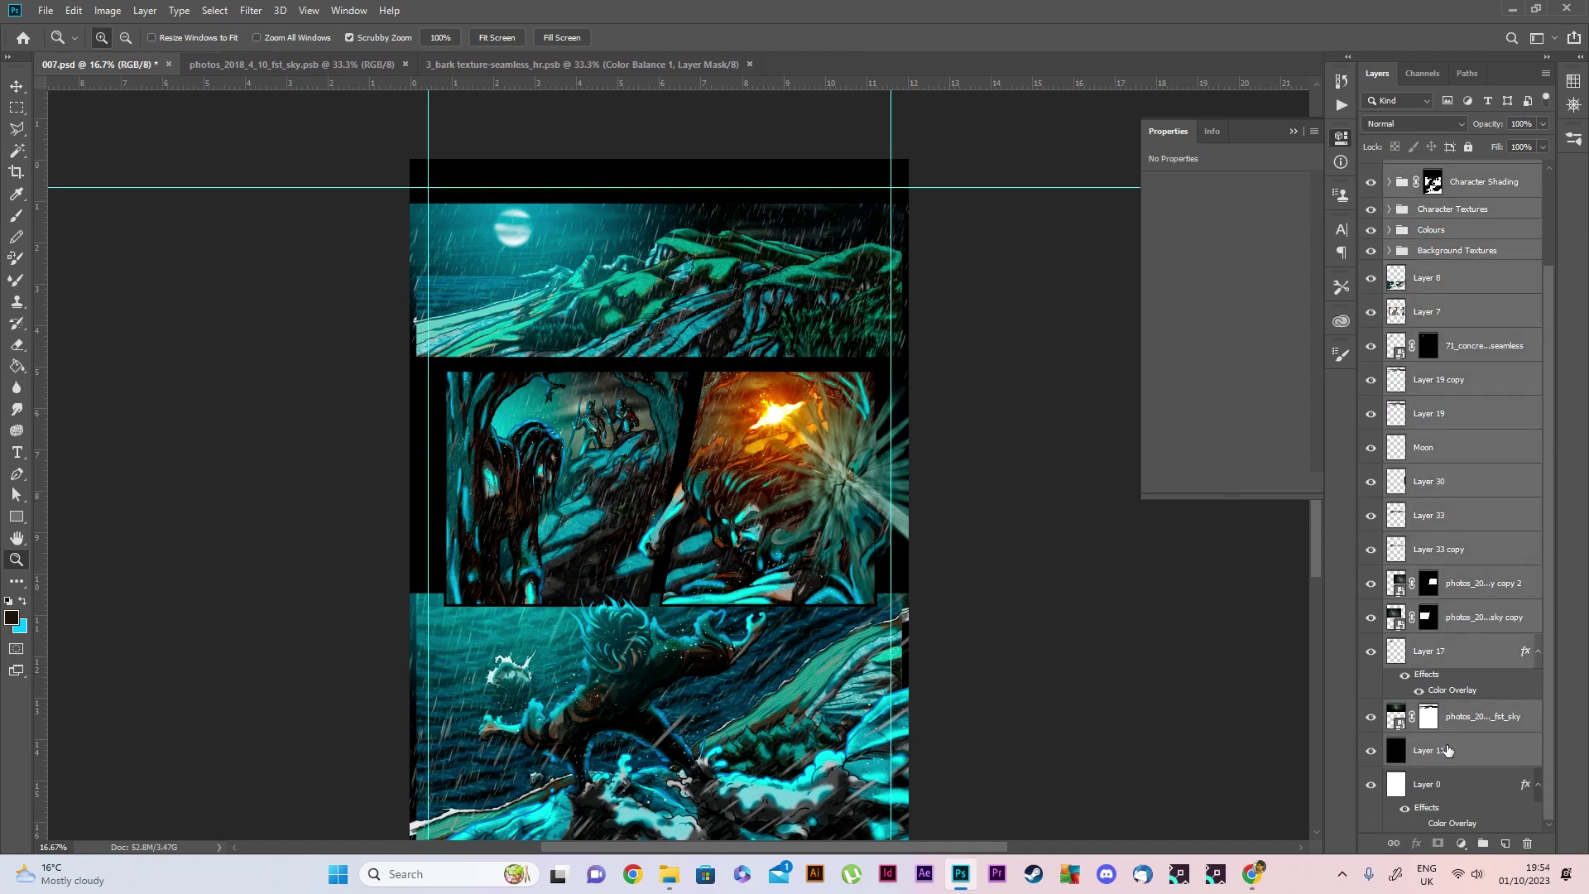
drag(1446, 749, 1503, 842)
right_click(1438, 325)
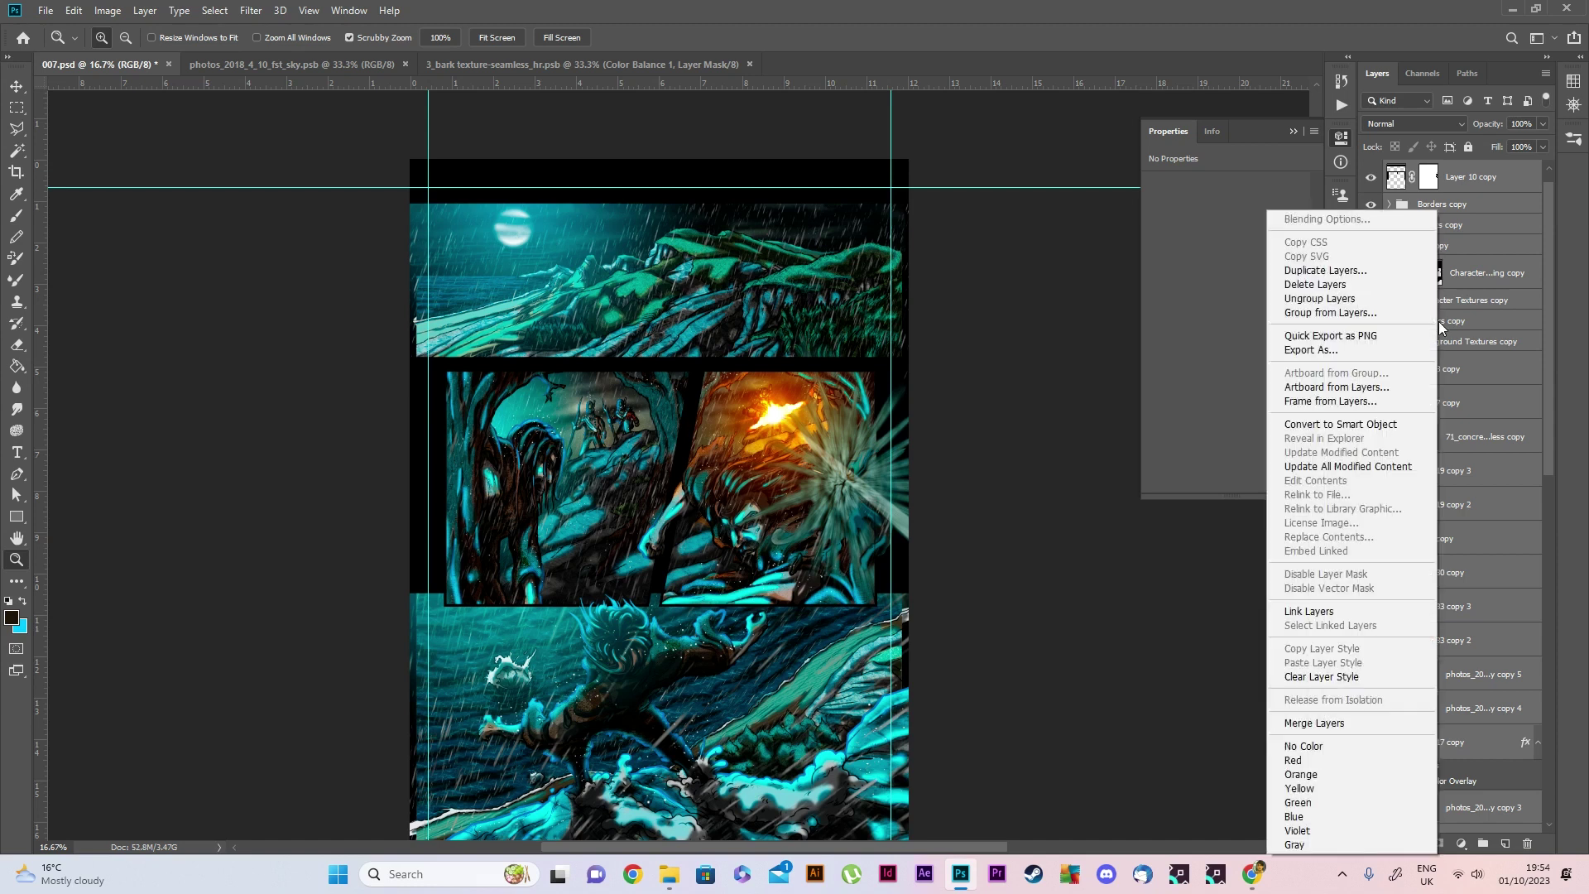
click(1315, 723)
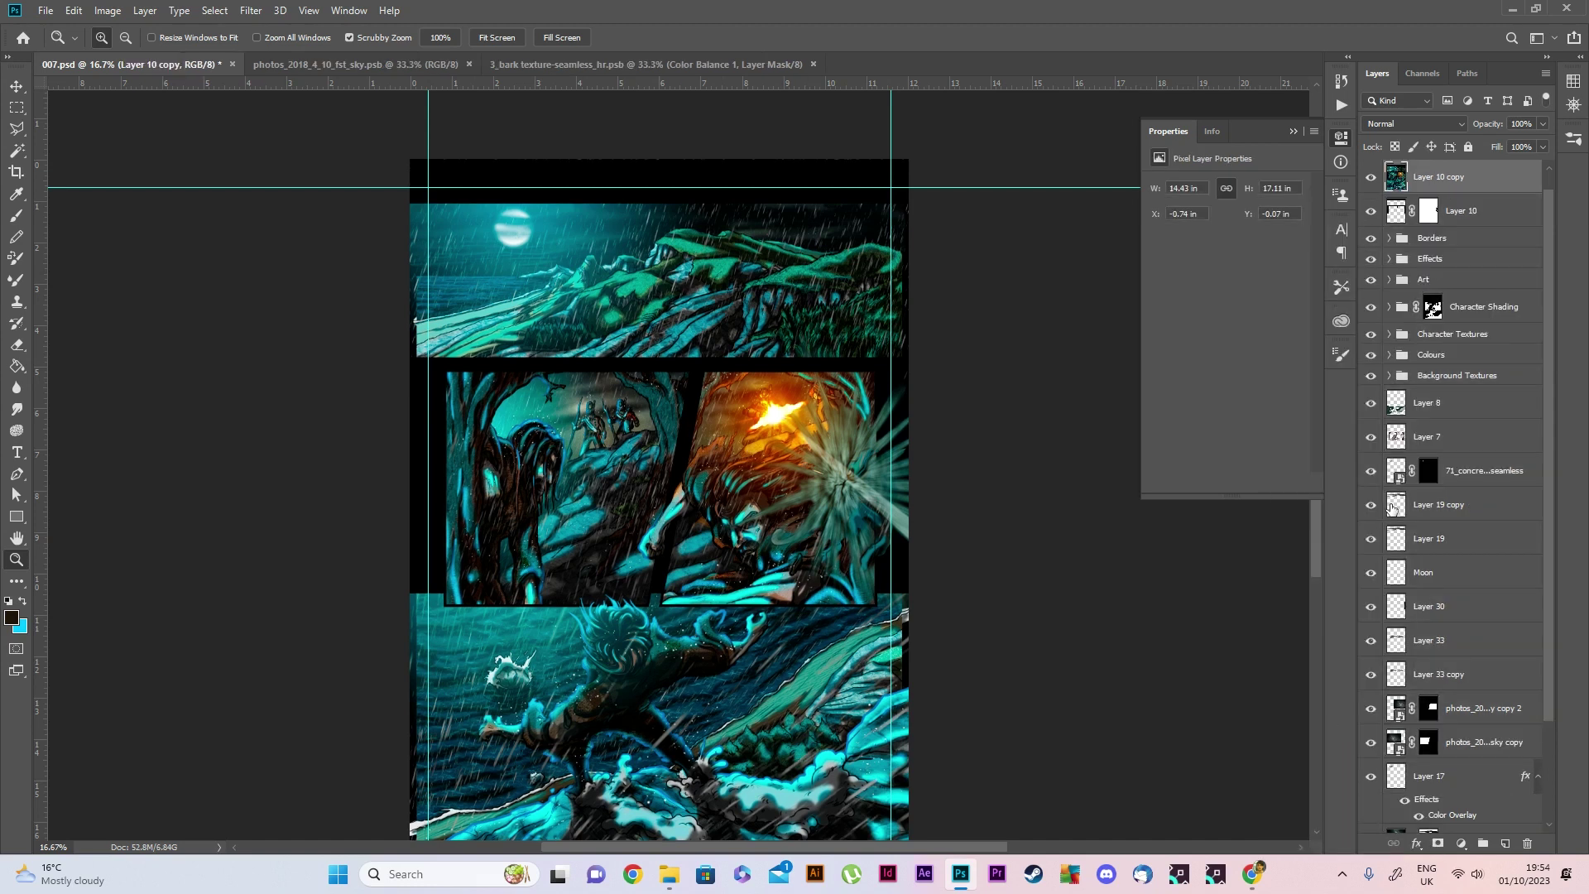
Duplicate the merged page layer and hide the original merged copy beneath it
scroll(1427, 176, up, 1)
click(1371, 198)
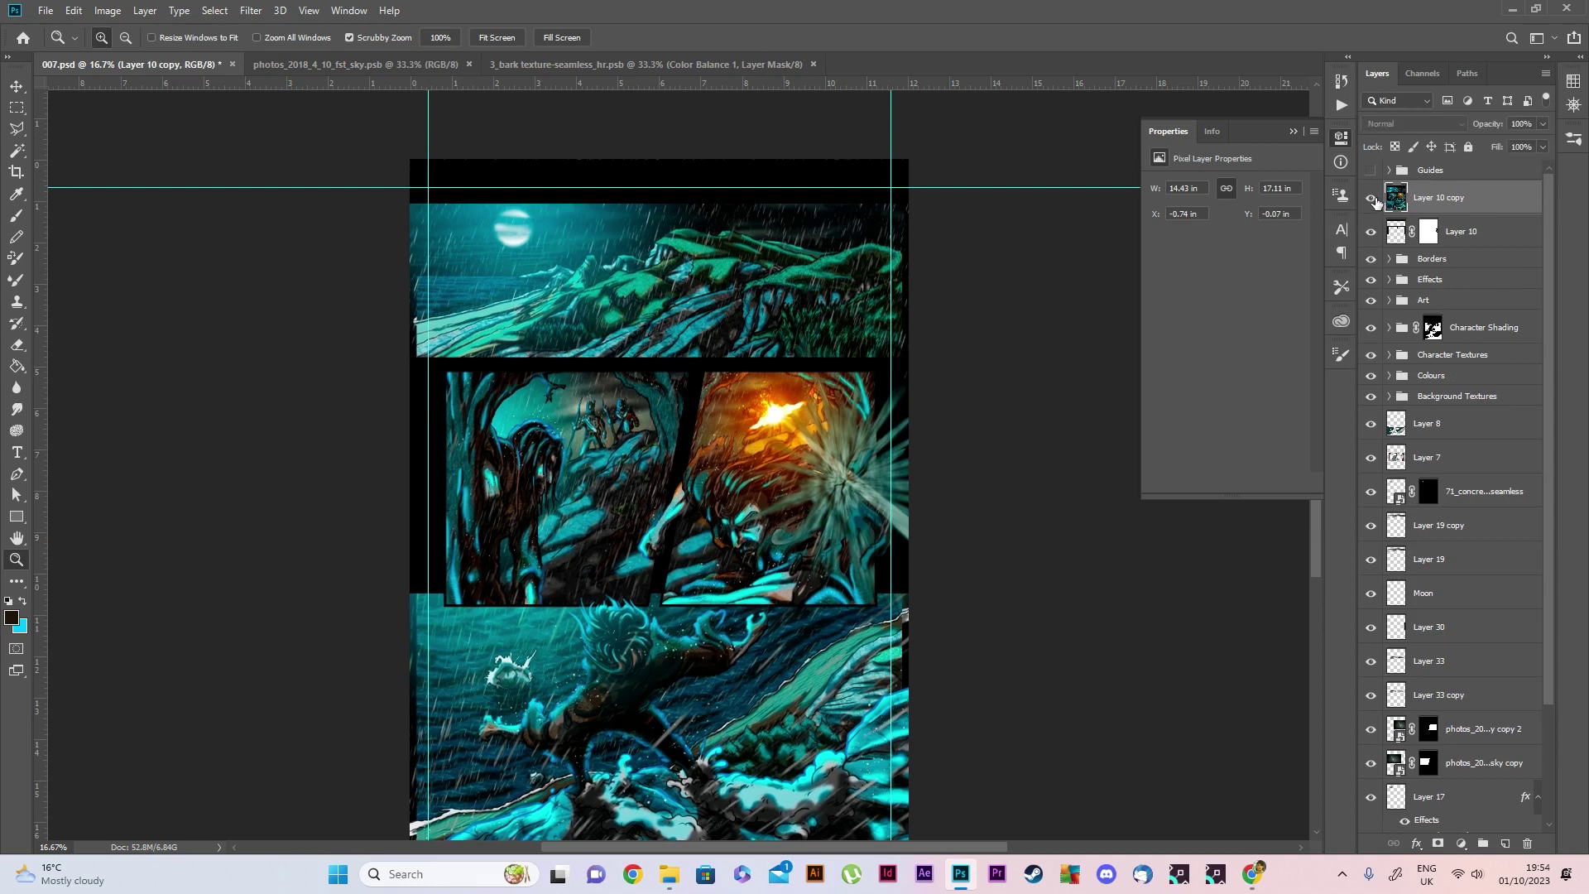
click(1371, 198)
click(1371, 199)
drag(1425, 200, 1436, 202)
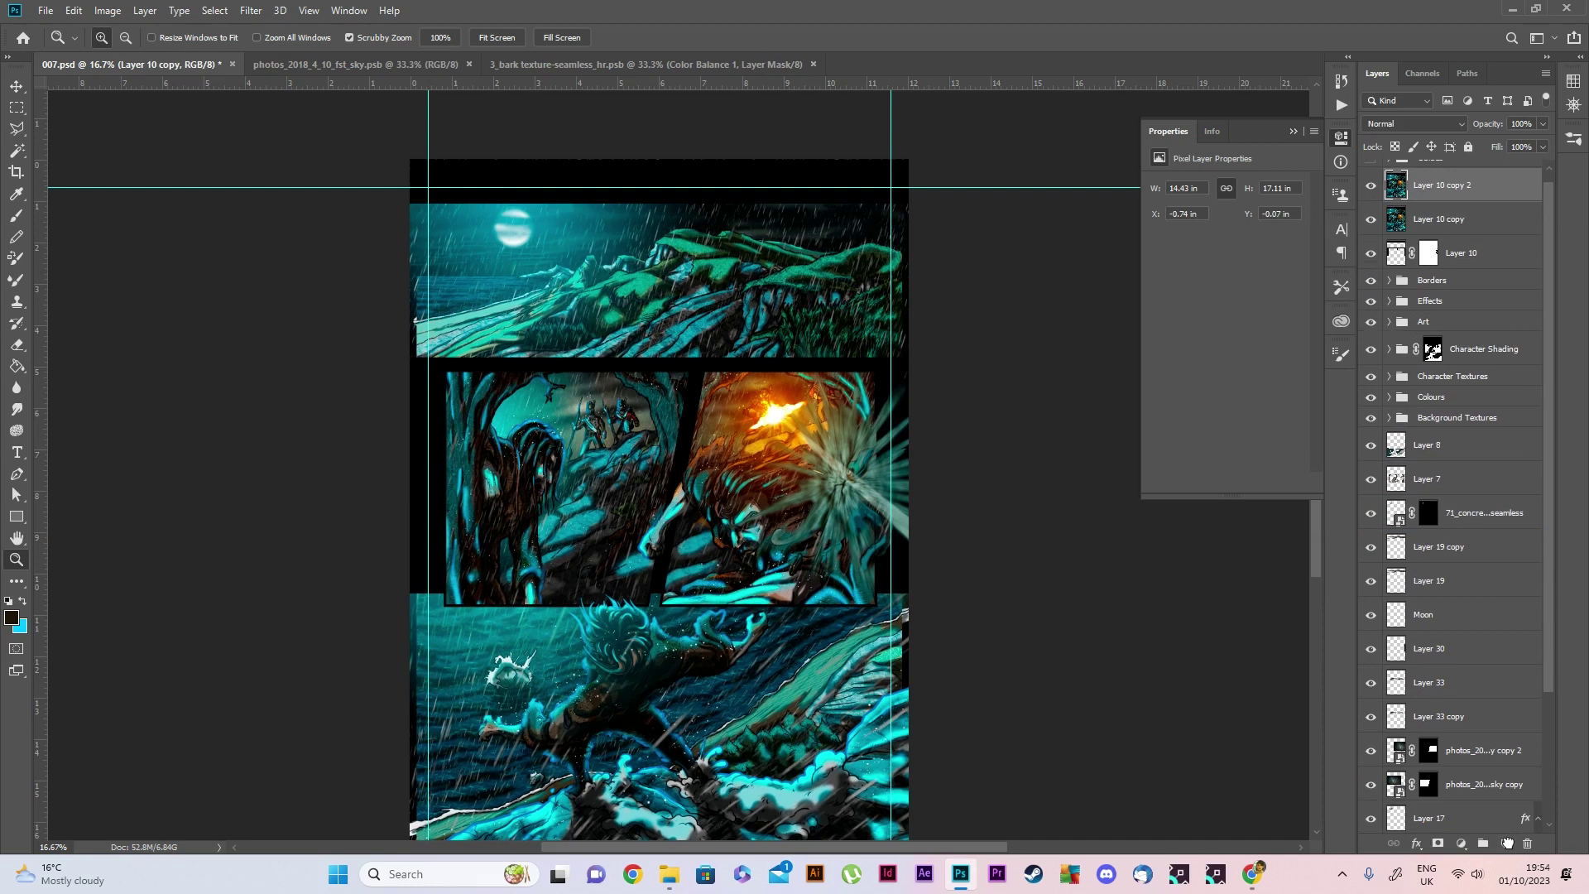
click(1372, 233)
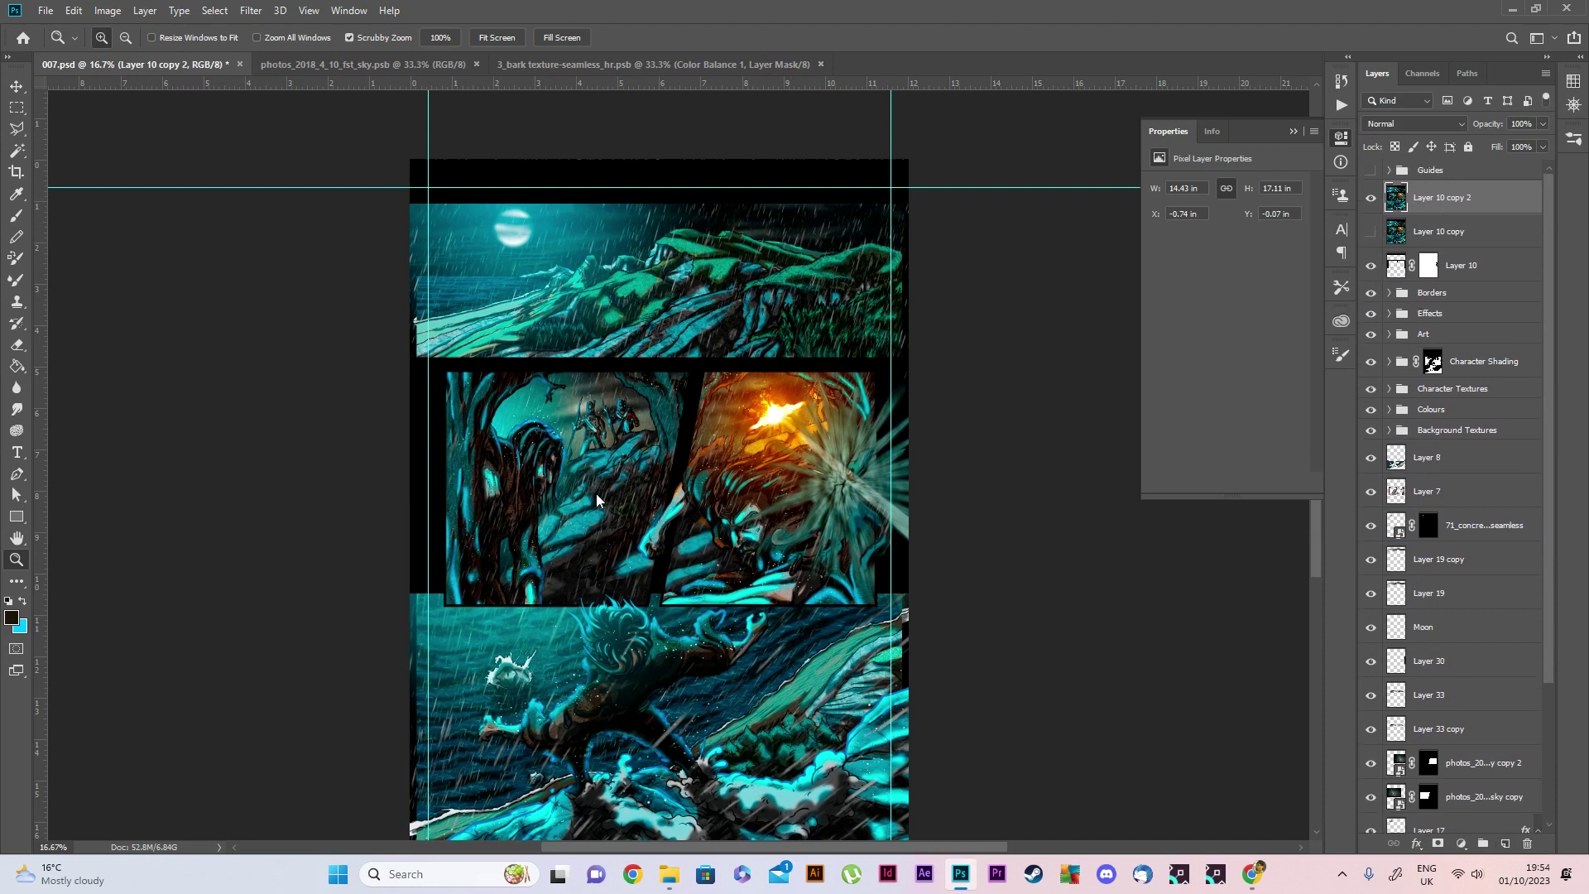
Start a Path Blur on the top page copy and lay its path diagonally from the impact burst to the crouching man's face
mouse_move(801, 456)
mouse_down()
mouse_move(877, 458)
mouse_move(778, 458)
mouse_up()
click(251, 10)
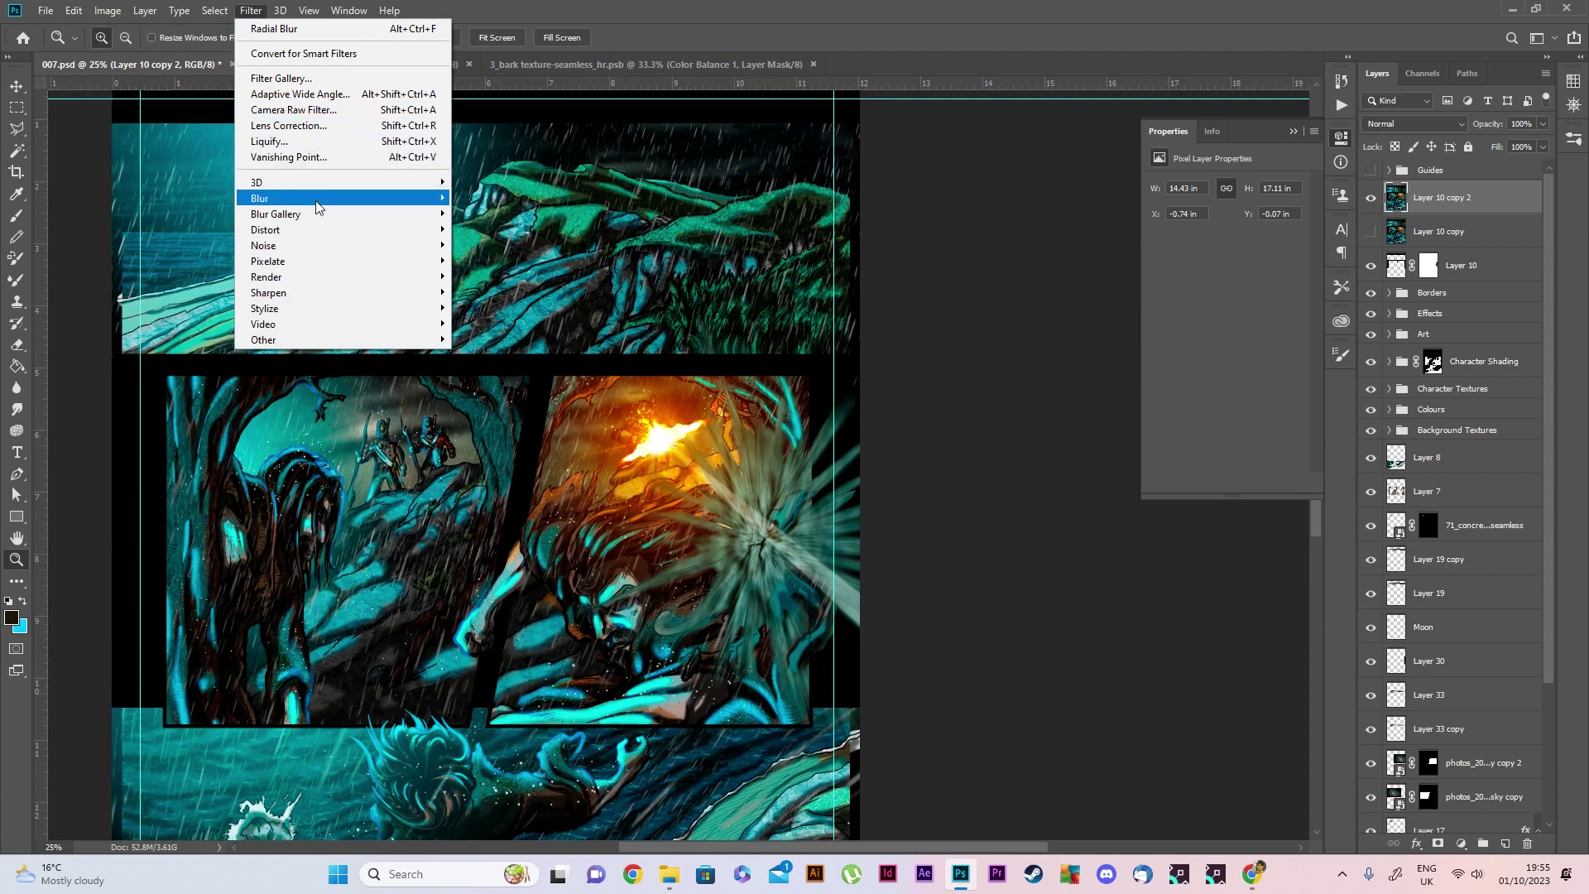
mouse_move(315, 207)
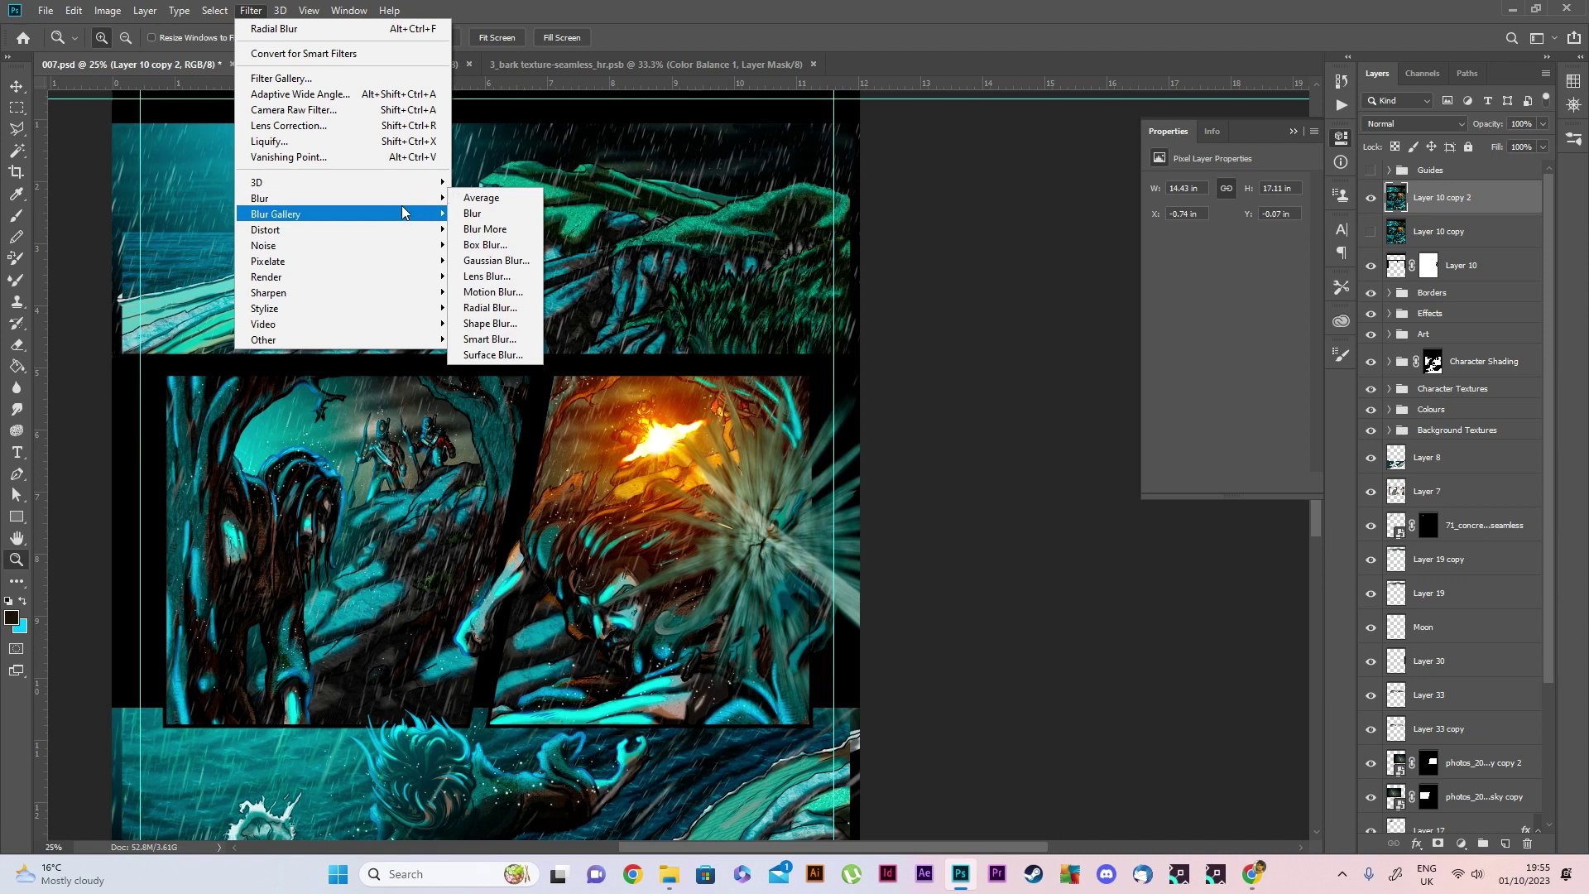
mouse_move(403, 213)
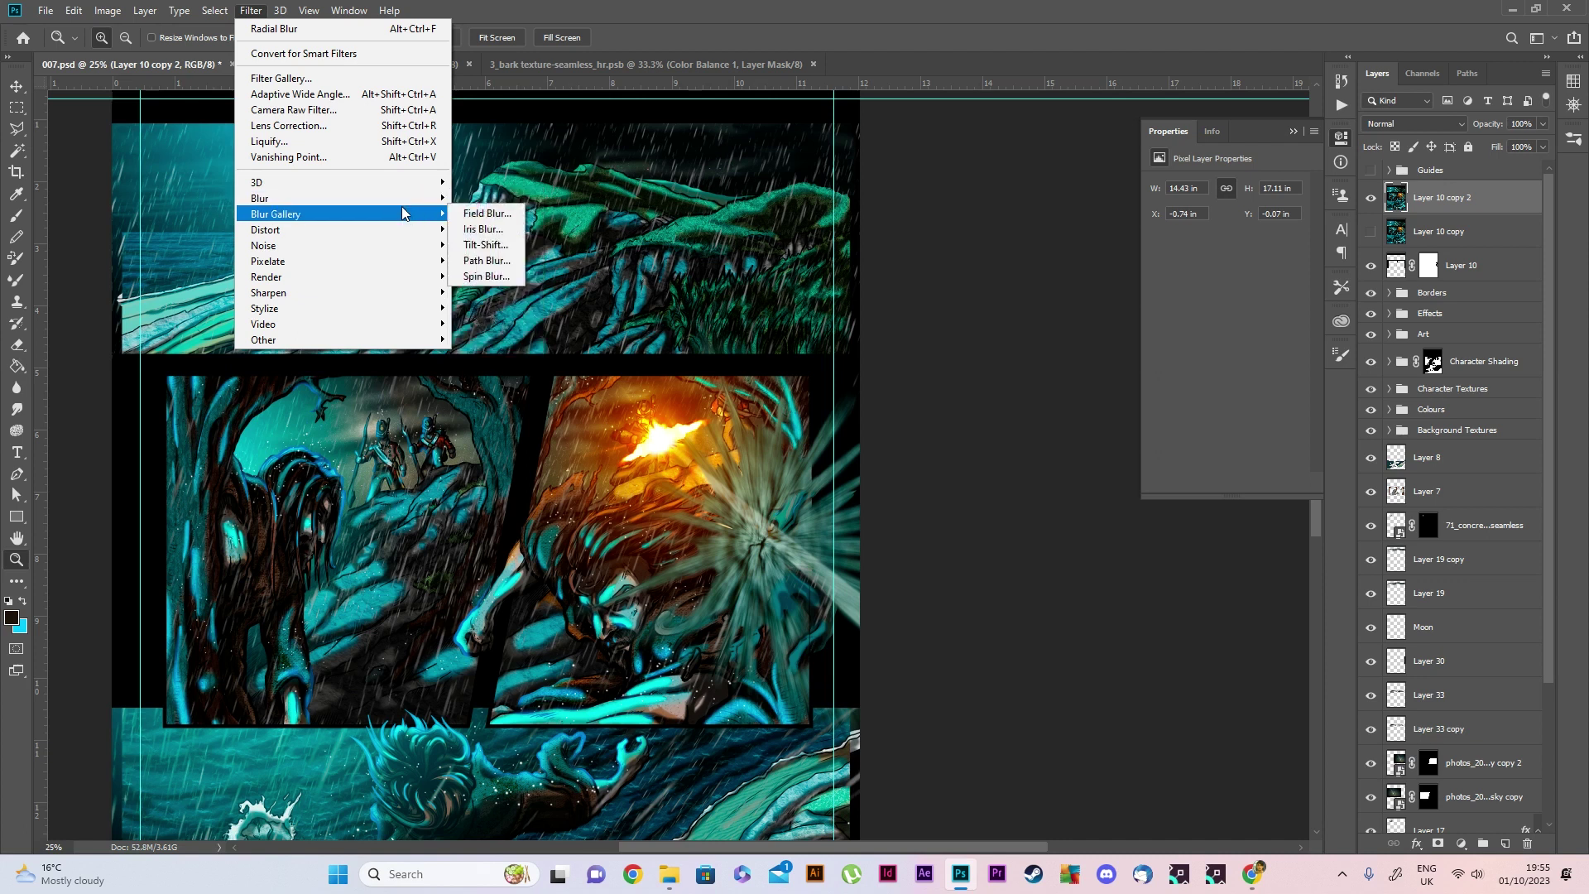
click(486, 260)
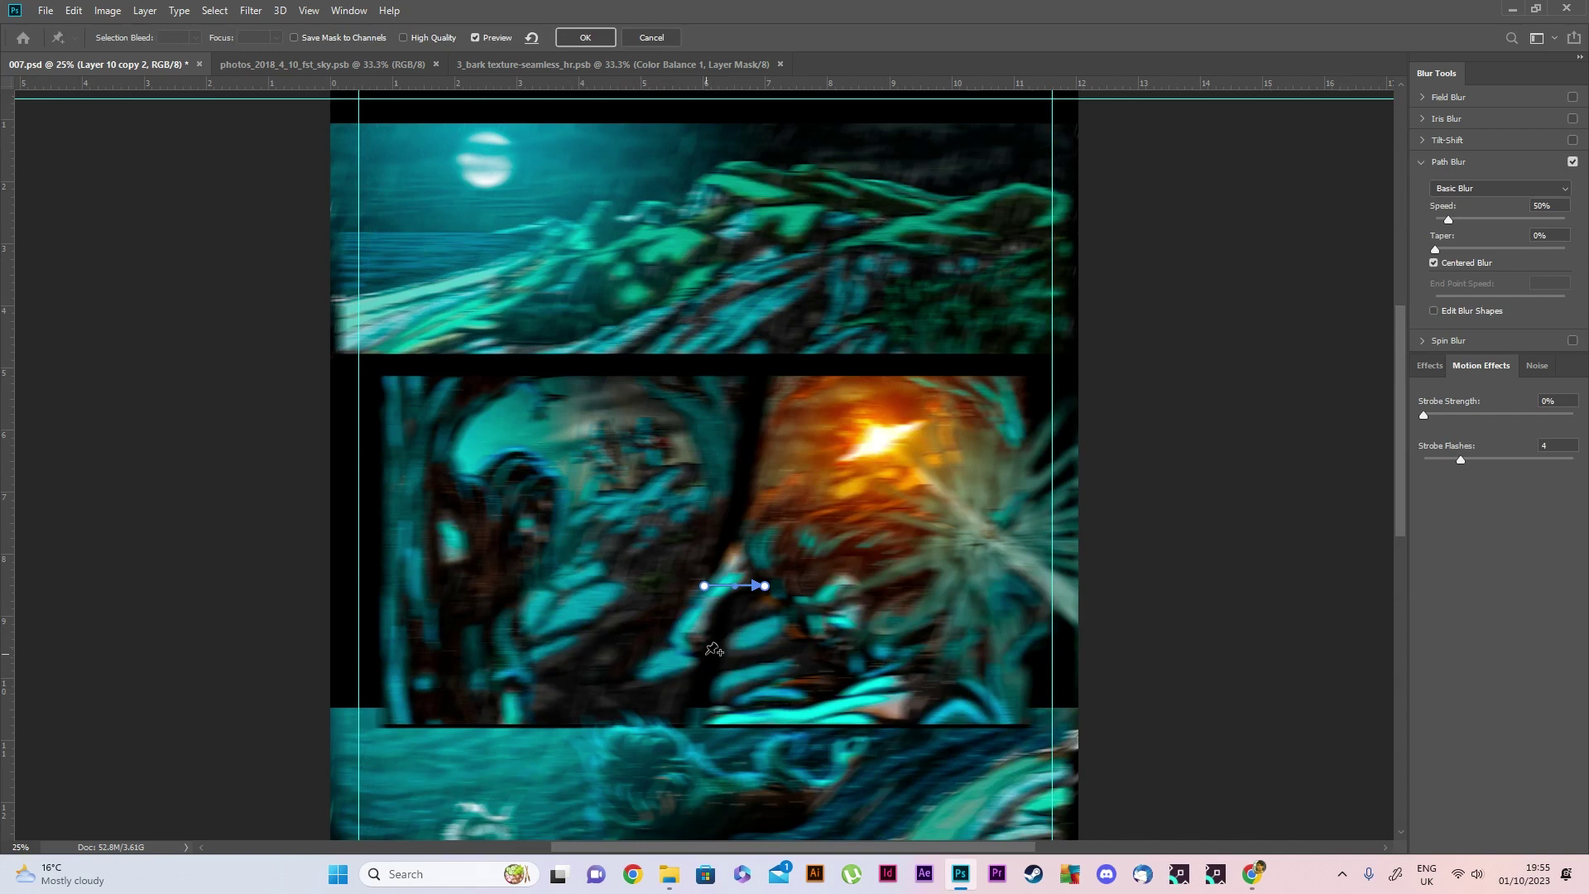
drag(705, 588, 989, 440)
drag(765, 586, 834, 628)
drag(911, 534, 934, 549)
drag(989, 440, 1046, 478)
Set the Path Blur to Rear Sync Flash, fine-tune both path ends and the end point speed, and apply it
click(1497, 188)
click(1502, 212)
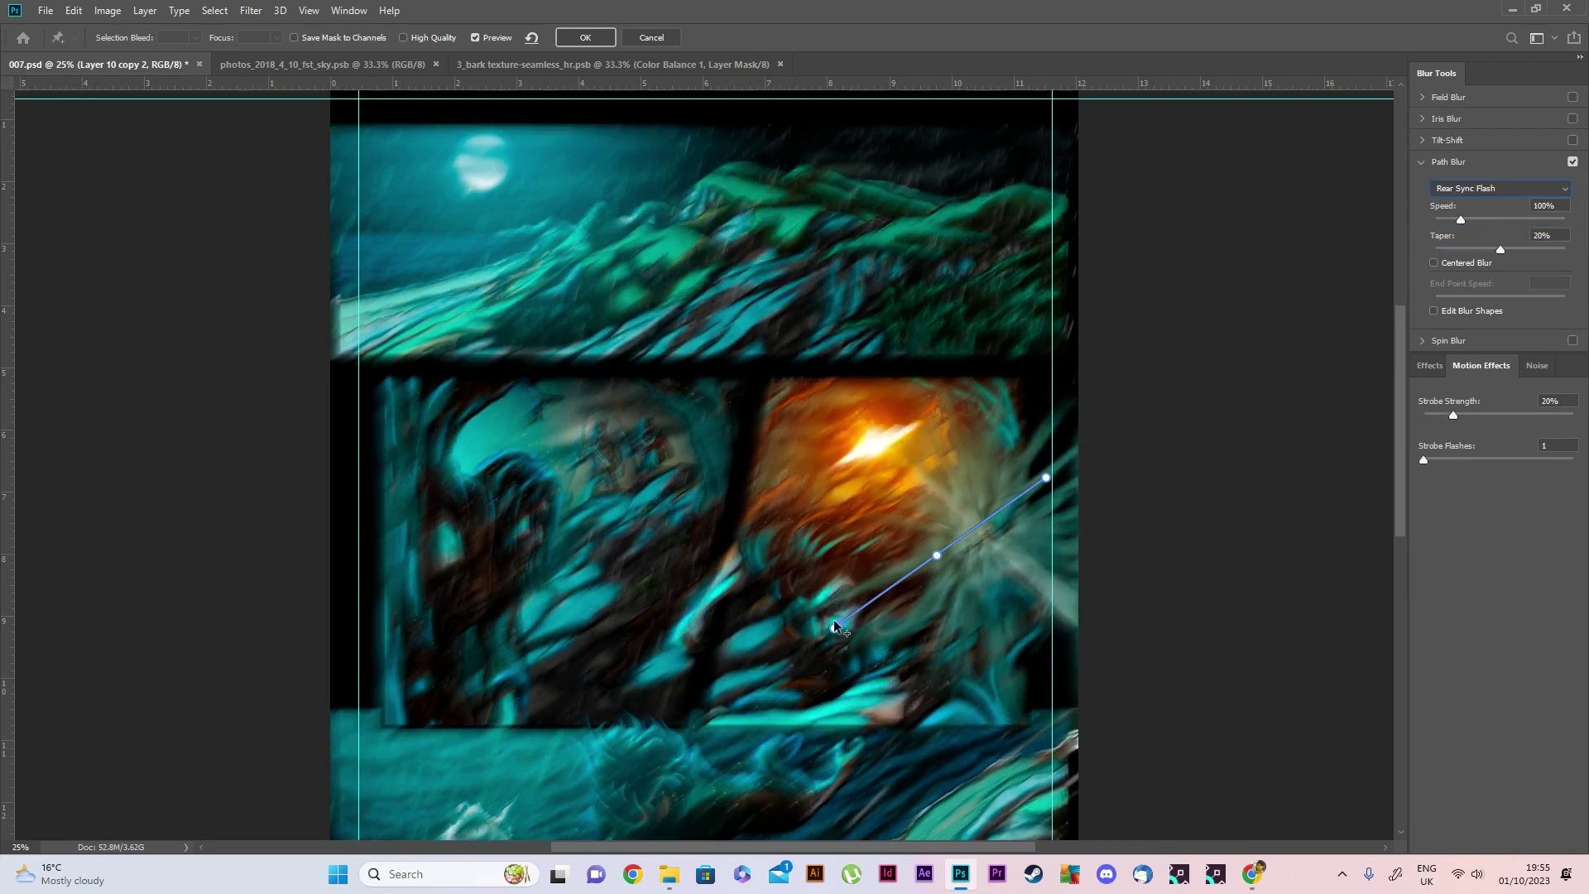
drag(834, 634, 841, 636)
drag(1046, 478, 1025, 486)
drag(1486, 297, 1480, 298)
key(Return)
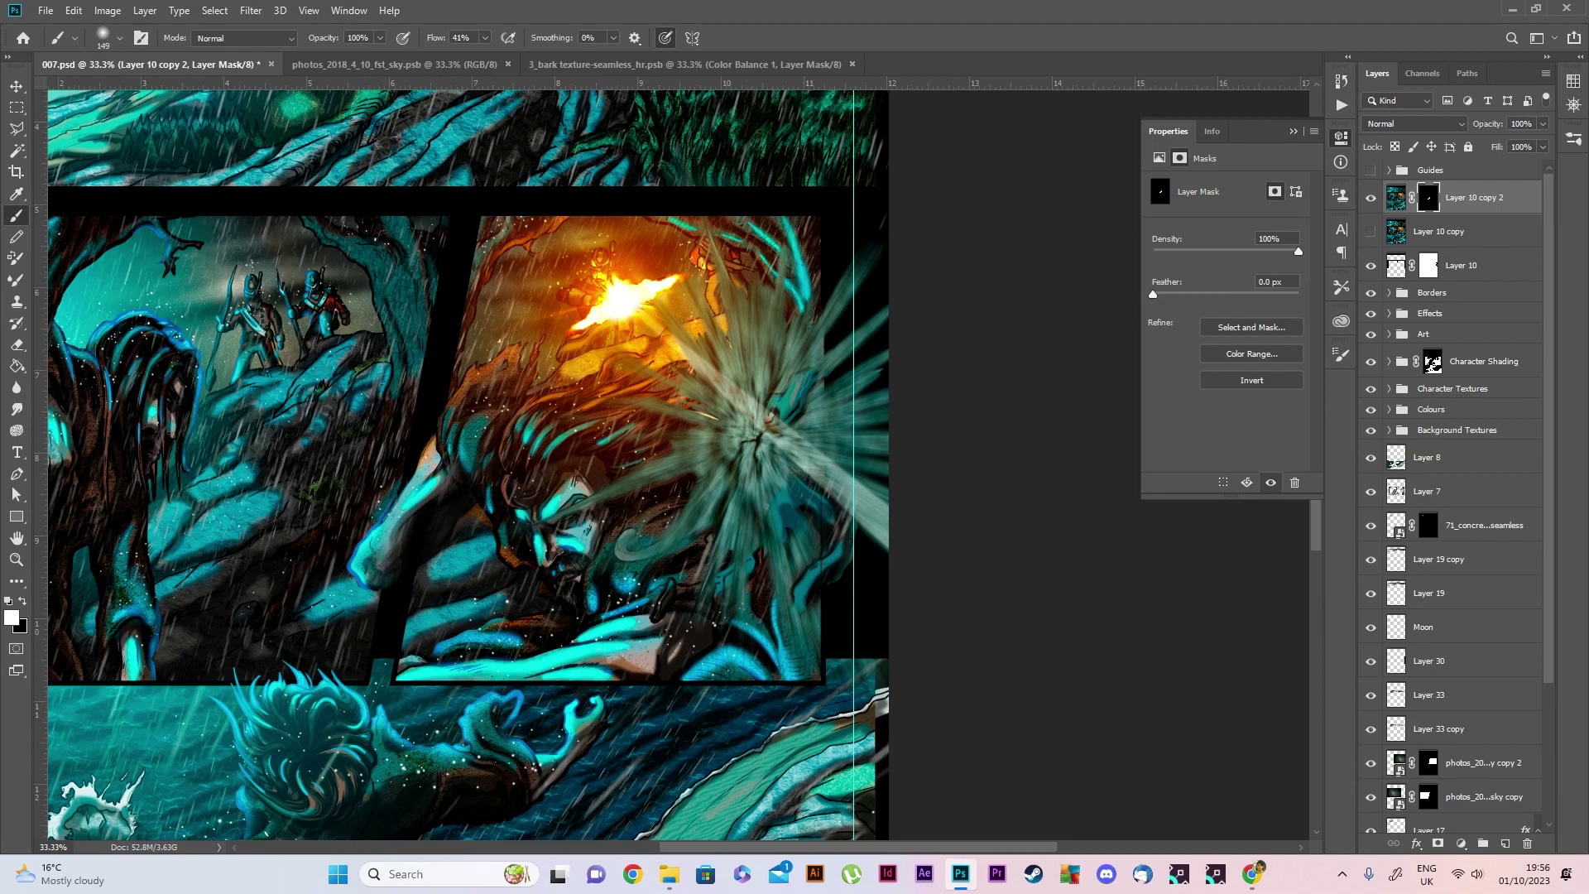
Adjust diagonal Path Blur paths on two further page copies, one over the bottom-panel figure and one along the bullet's path
click(1412, 124)
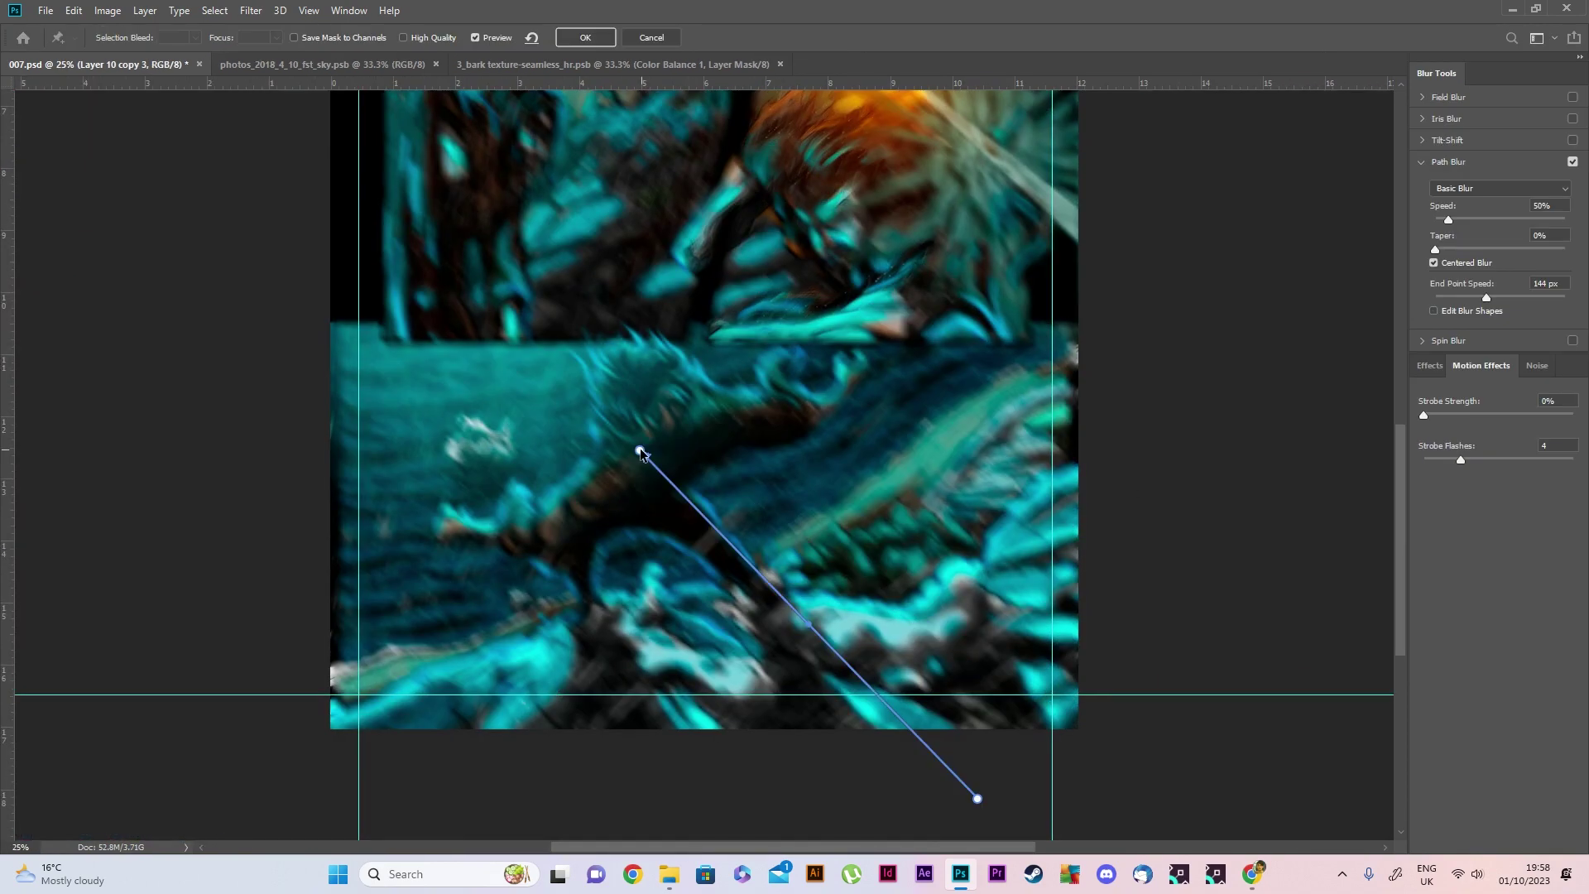
drag(638, 450, 663, 487)
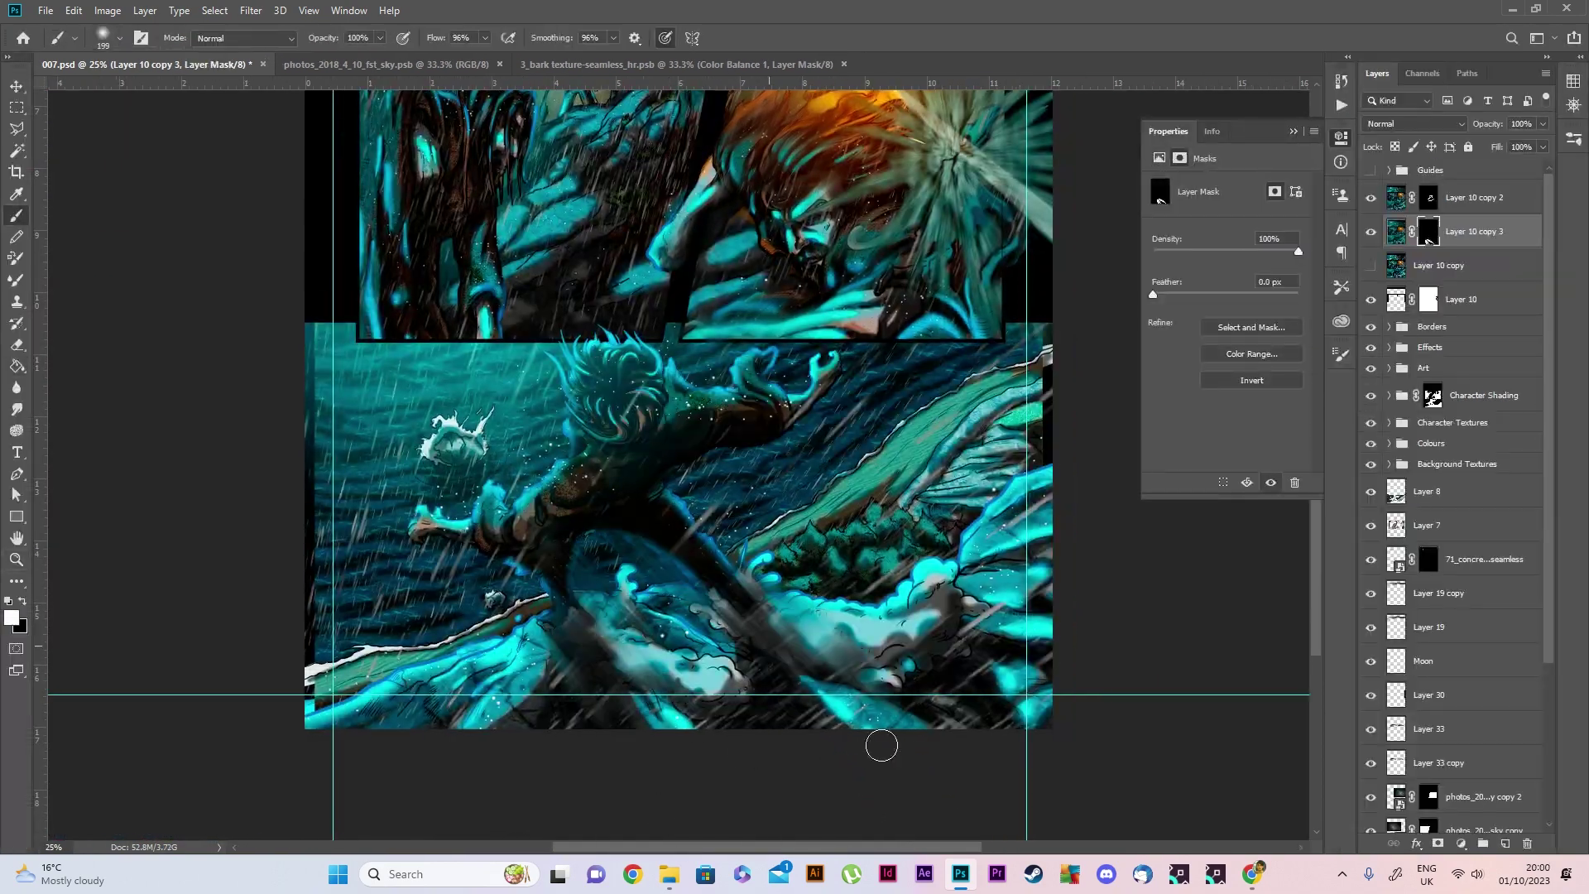
click(1413, 124)
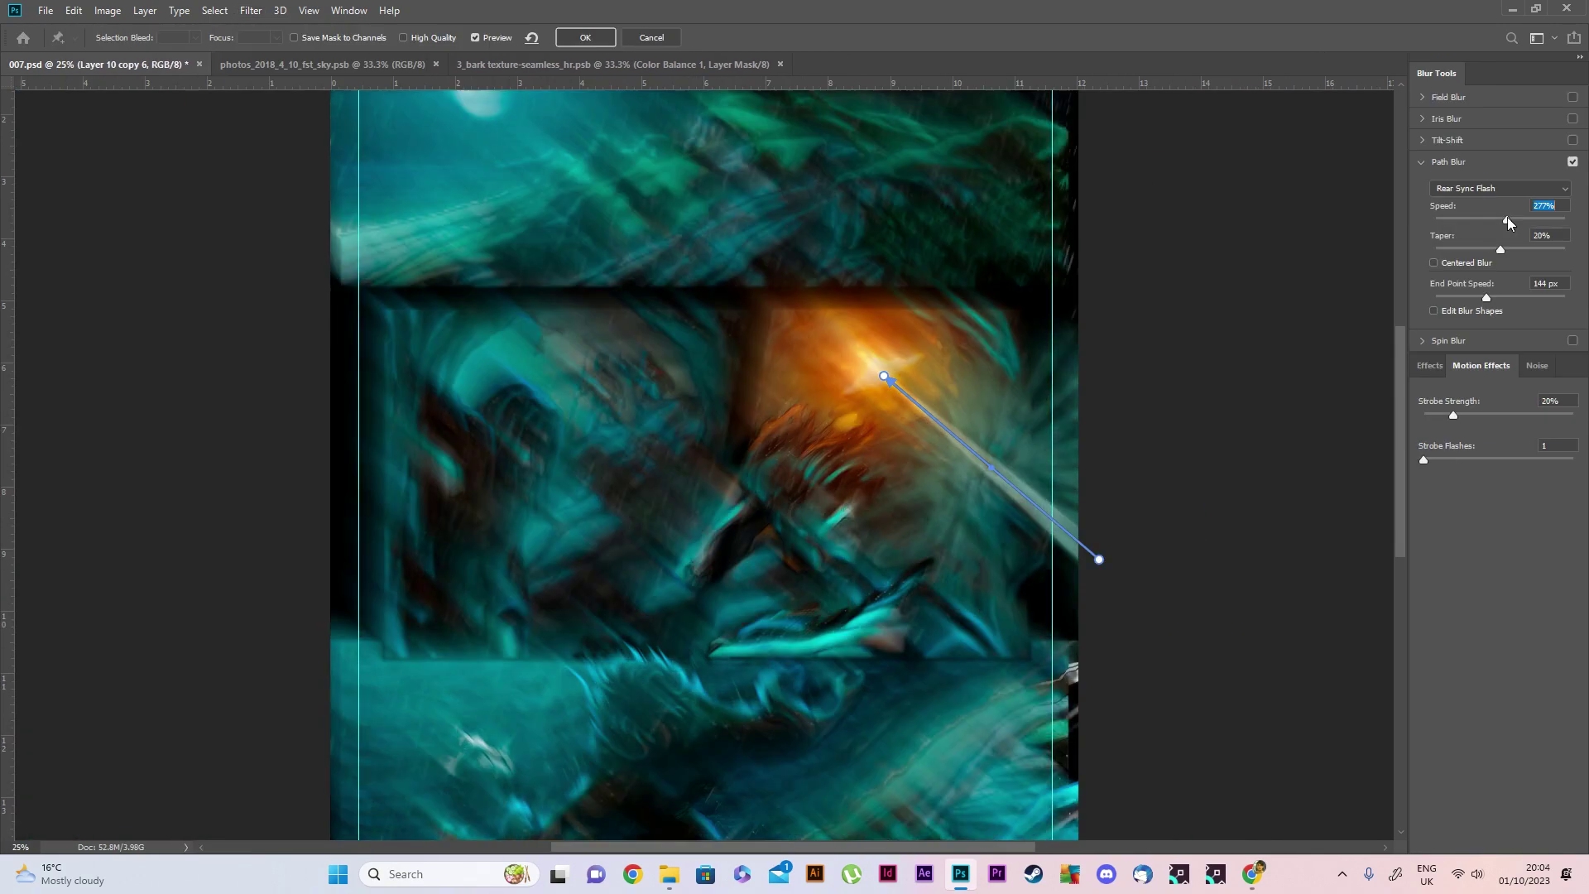
drag(1100, 549, 1128, 578)
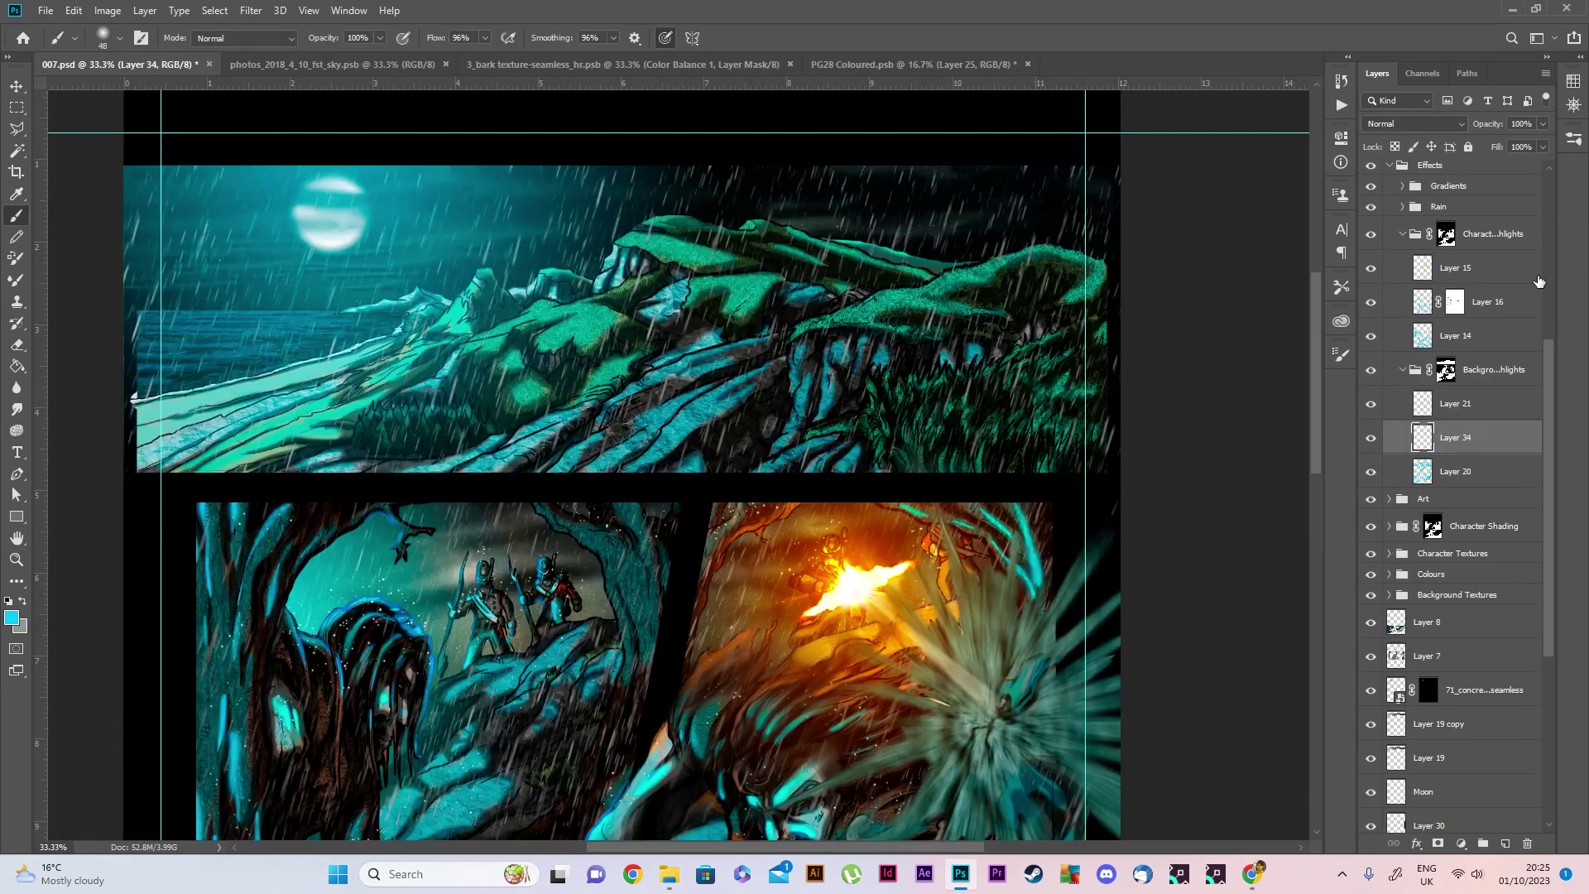
Set Layer 34 to Linear Light and paint cyan highlights along the top panel's cliffs, hills, grass and sea
click(1414, 124)
drag(790, 334, 957, 272)
mouse_move(905, 409)
mouse_down()
mouse_move(910, 440)
mouse_move(750, 473)
mouse_up()
drag(750, 337, 599, 425)
mouse_move(617, 243)
mouse_down()
mouse_move(713, 220)
mouse_move(596, 282)
mouse_up()
drag(505, 334, 461, 354)
drag(450, 357, 398, 391)
drag(478, 273, 441, 318)
drag(522, 290, 589, 271)
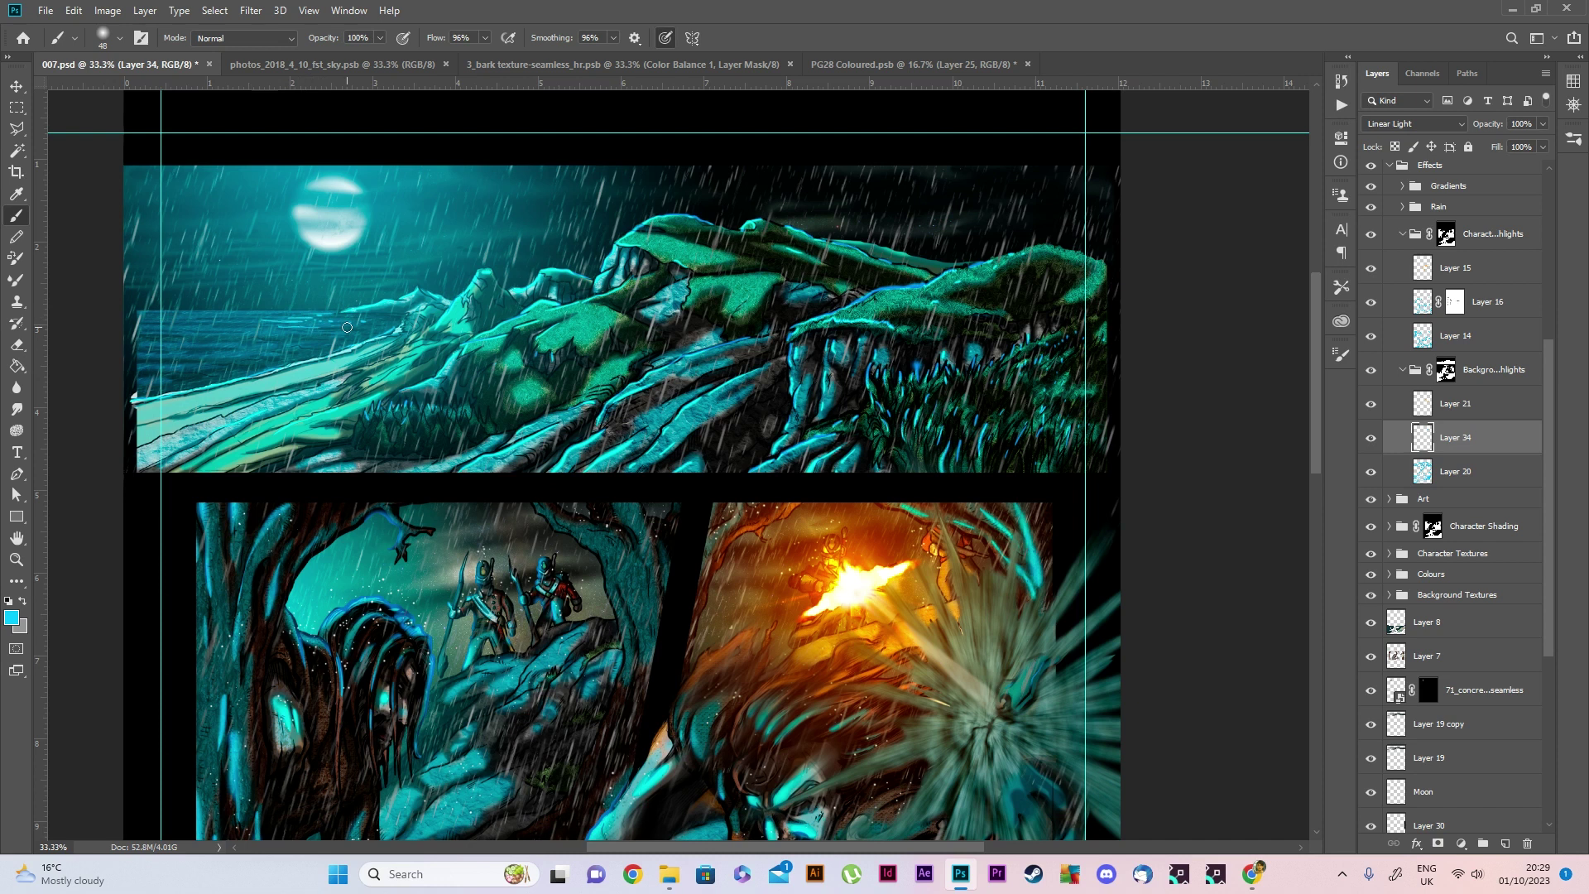
drag(228, 313, 315, 313)
Paint cyan highlights on Layer 34 over the bottom panel's rocks, hillside and waves
drag(1315, 304, 1330, 347)
scroll(620, 463, down, 2)
scroll(620, 463, down, 5)
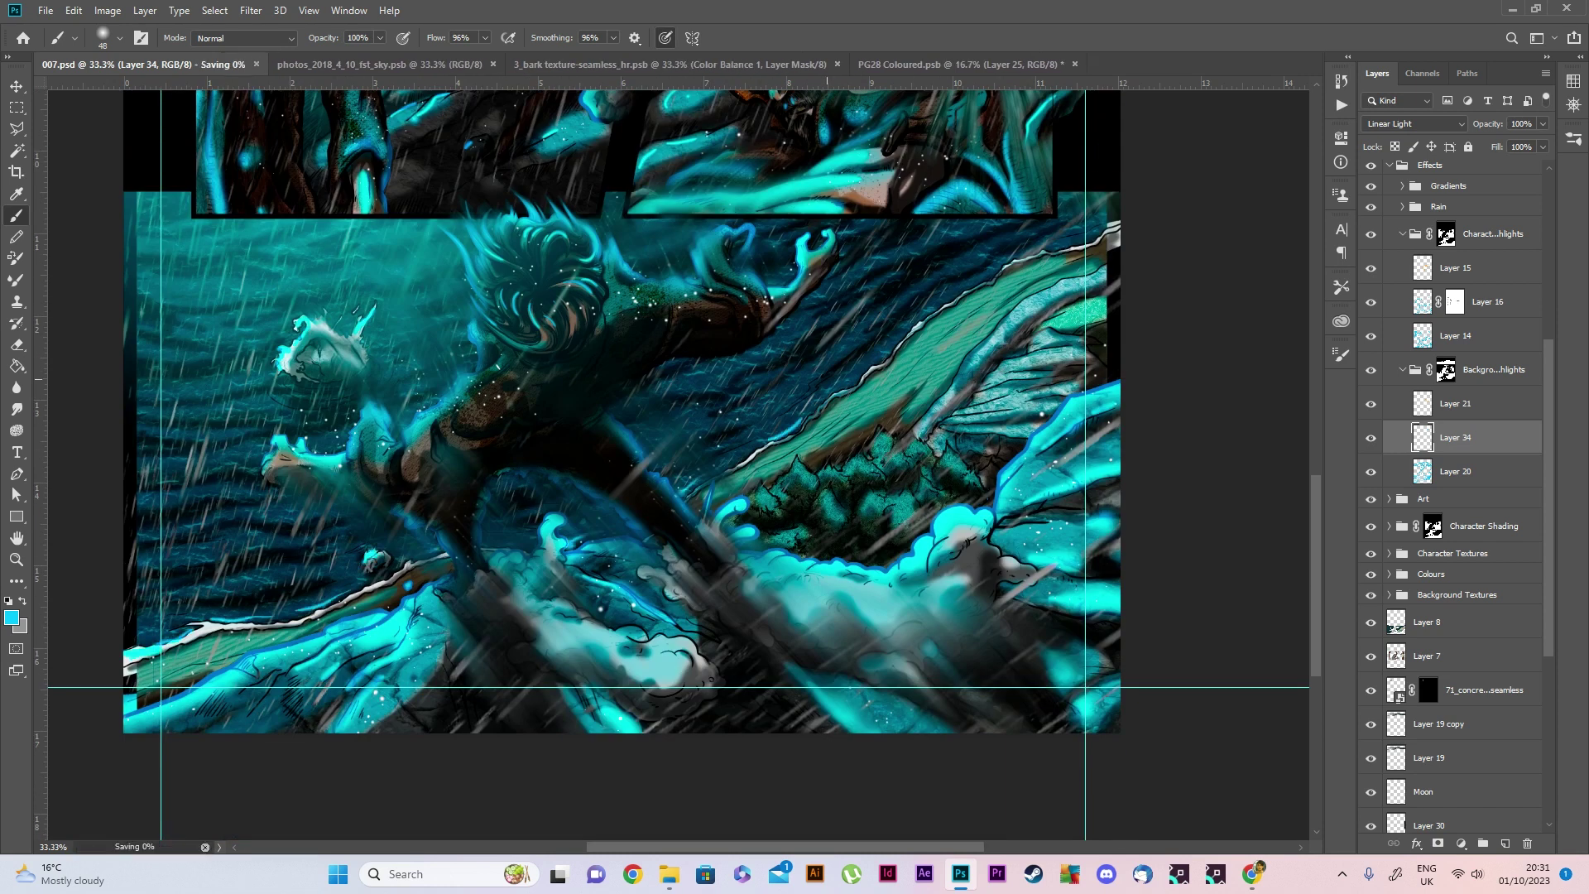
drag(1034, 356, 948, 414)
drag(898, 306, 753, 381)
drag(161, 555, 289, 587)
drag(174, 347, 232, 310)
Pick a muted blue foreground colour and set the Mist layer's blend mode to Screen
scroll(621, 414, up, 10)
click(11, 617)
click(1206, 184)
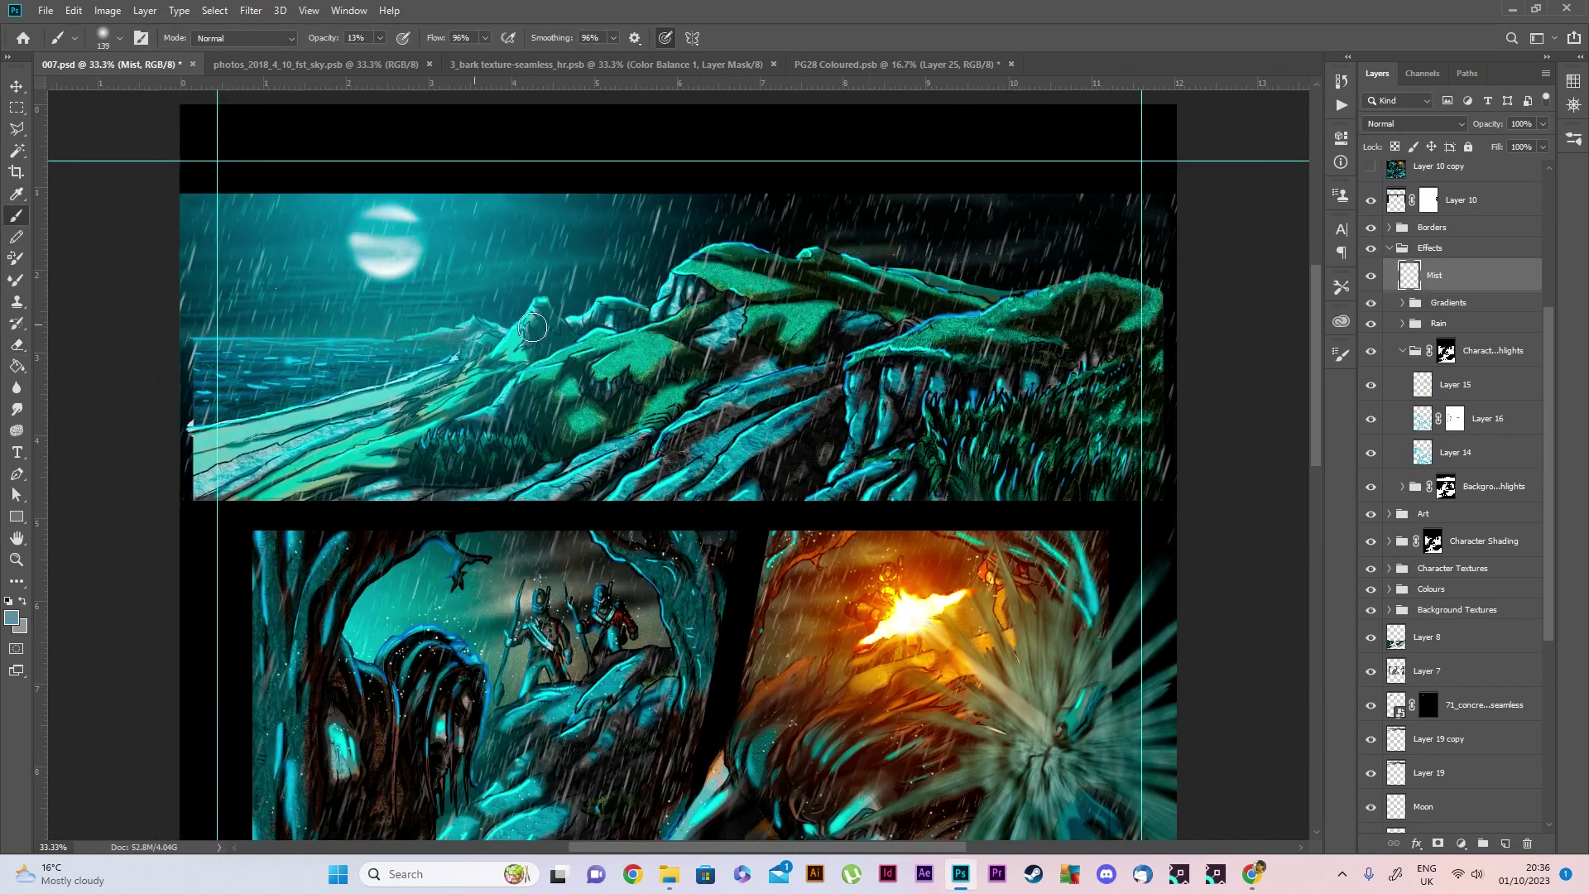
click(1415, 123)
click(1406, 248)
Save the file and paint mist across the bottom panel on the Mist layer at 39% brush opacity
scroll(662, 464, down, 10)
key(ctrl+s)
key(3)
key(9)
drag(191, 596, 413, 414)
key(ctrl+minus)
key(ctrl+plus)
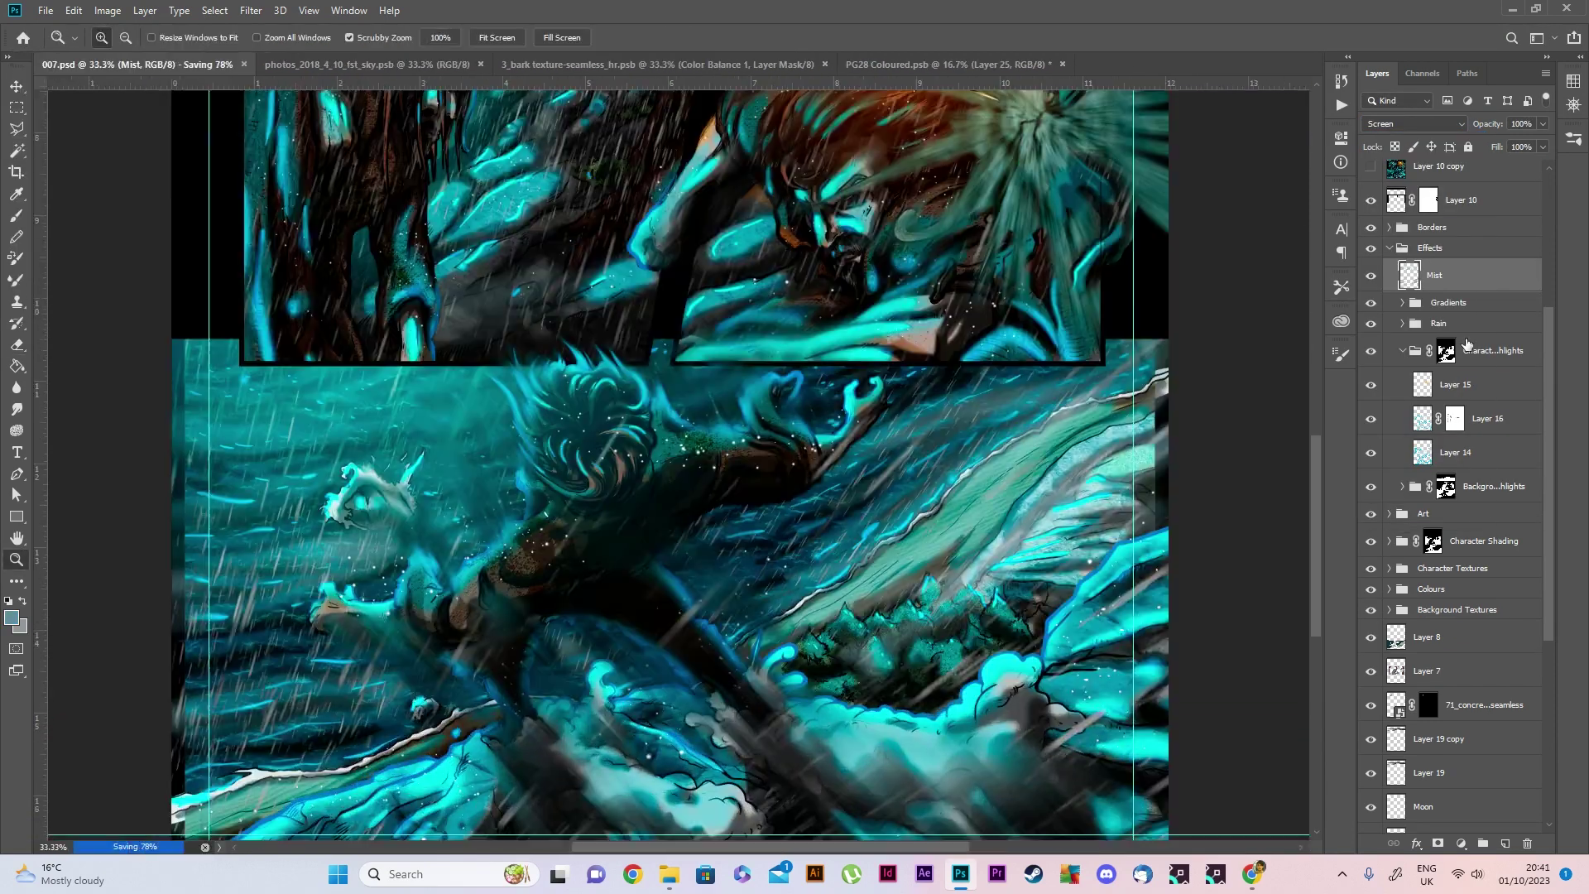
Select the layer mask of Group 6 inside the Gradients group
scroll(662, 464, down, 5)
click(1458, 477)
key(z)
key(ctrl+minus)
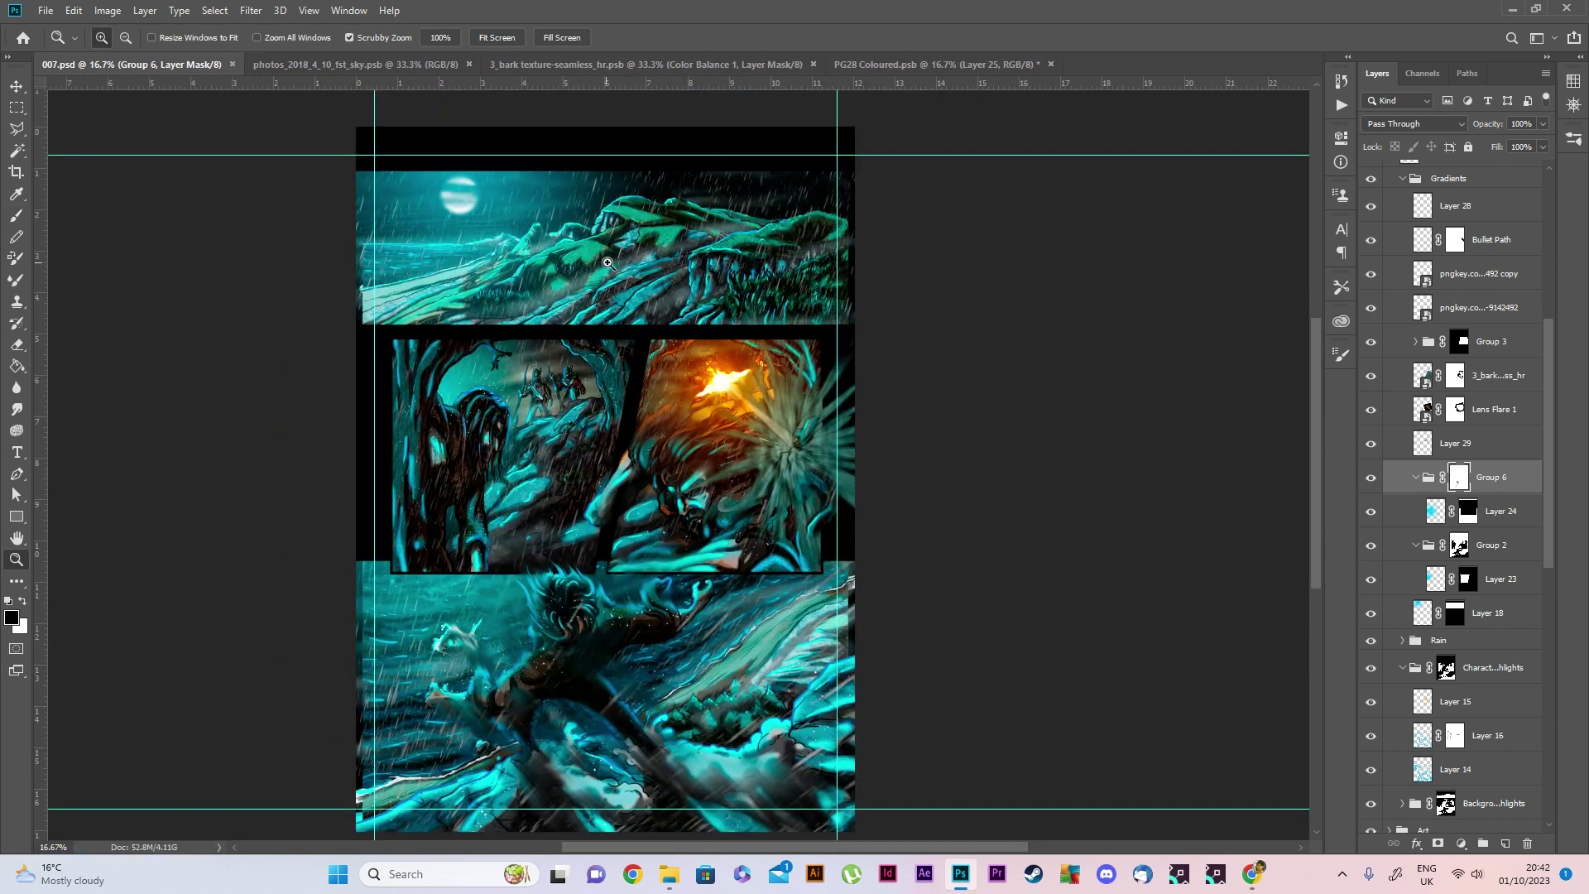
Add a new layer directly above Layer 10 copy 2
scroll(944, 492, down, 2)
scroll(1452, 372, up, 10)
click(1473, 265)
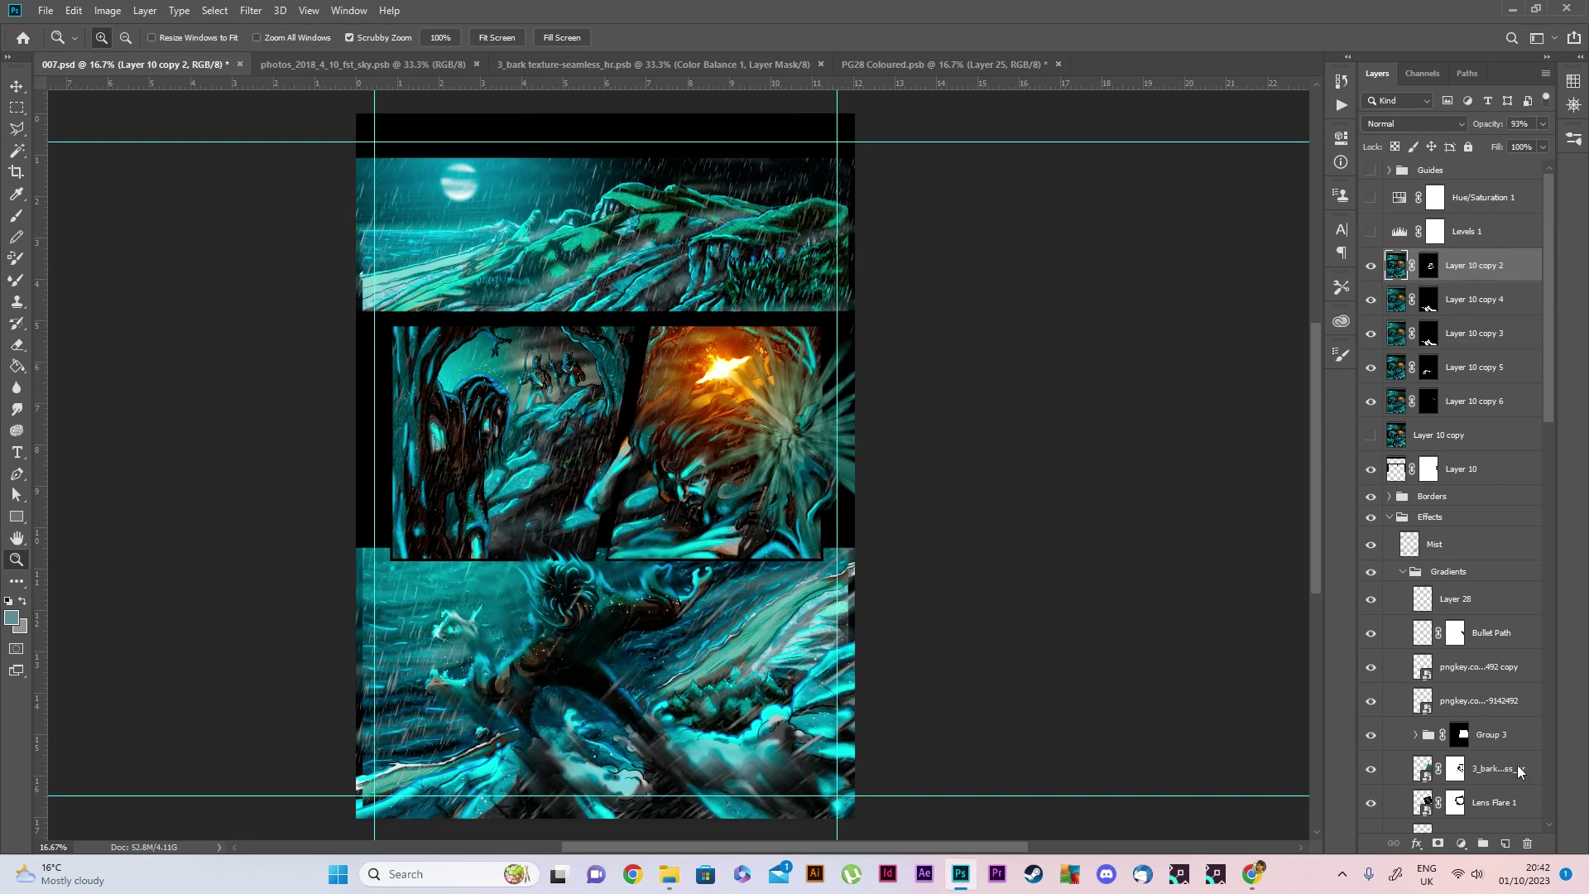
click(1504, 844)
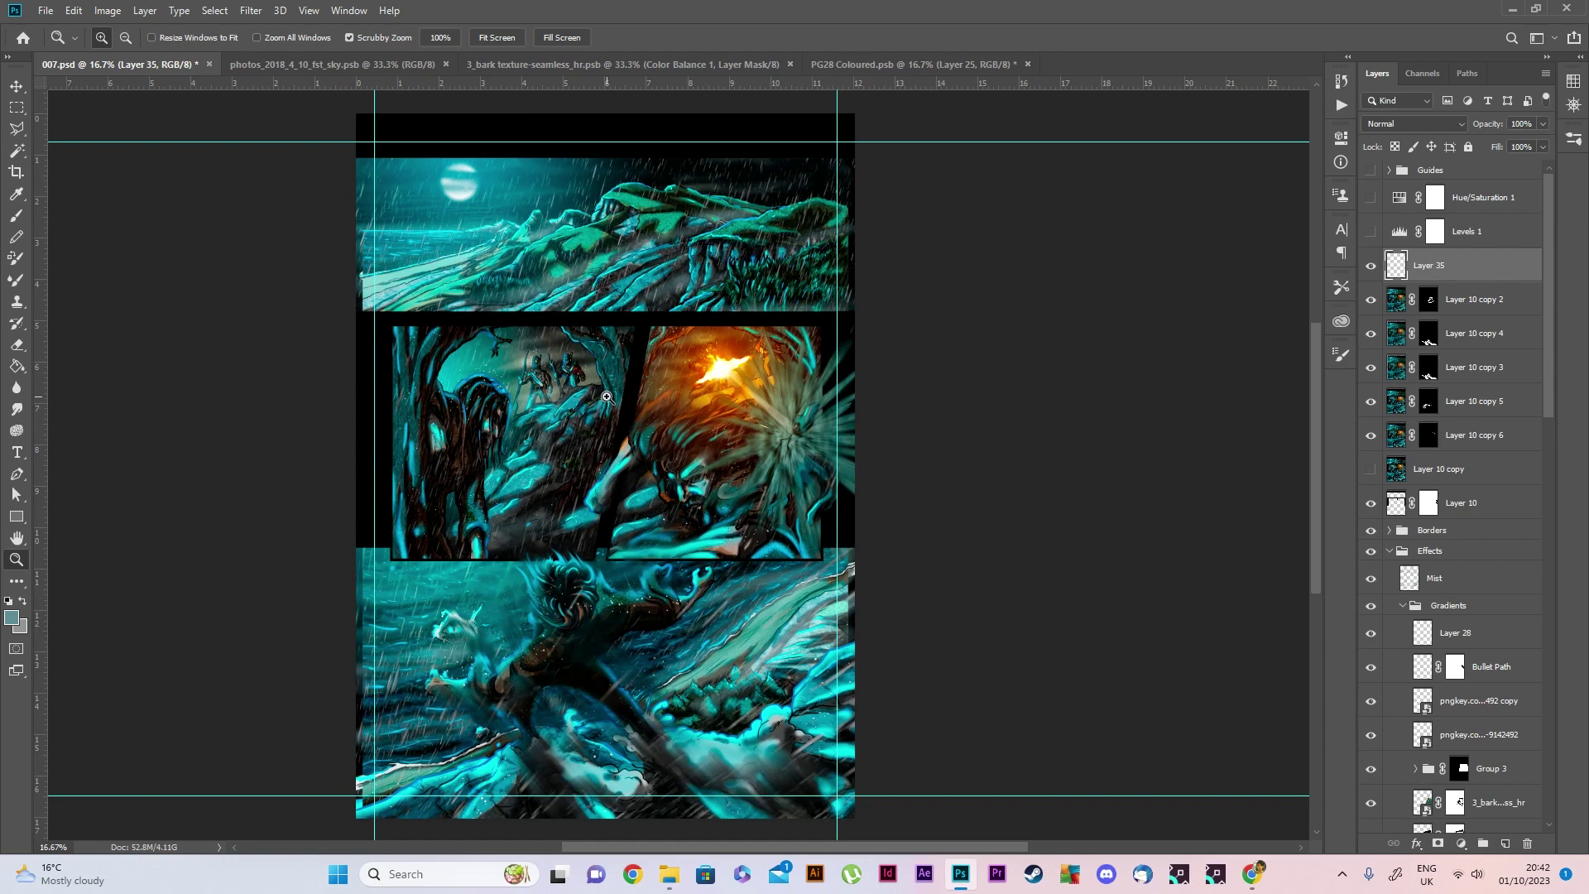
Fill the new layer with mid grey 939393 using the Paint Bucket
click(24, 602)
click(12, 619)
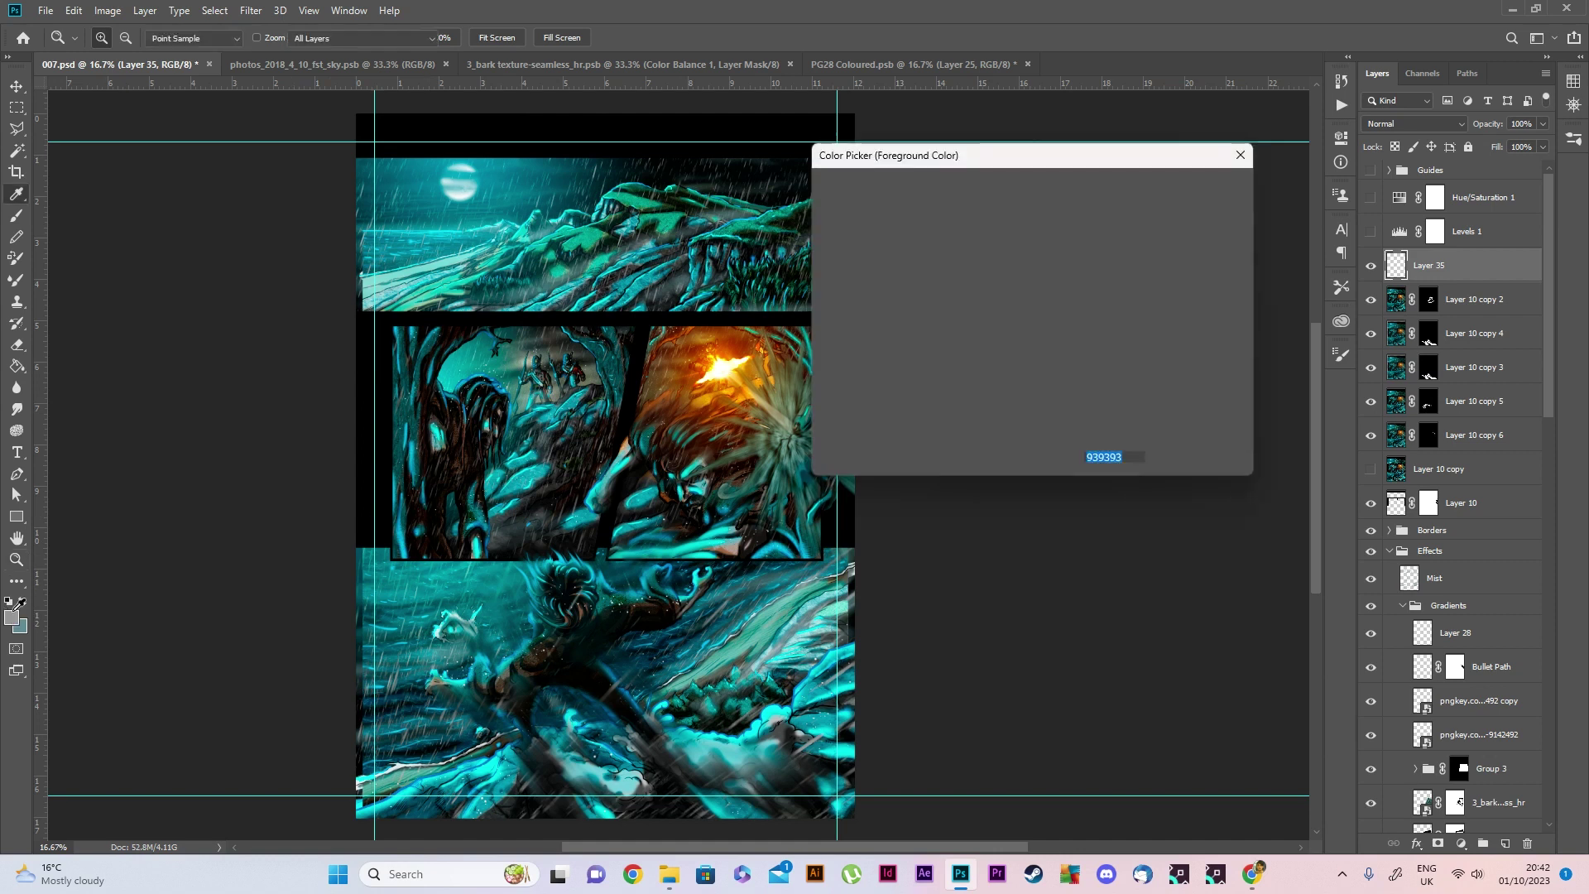
click(1190, 198)
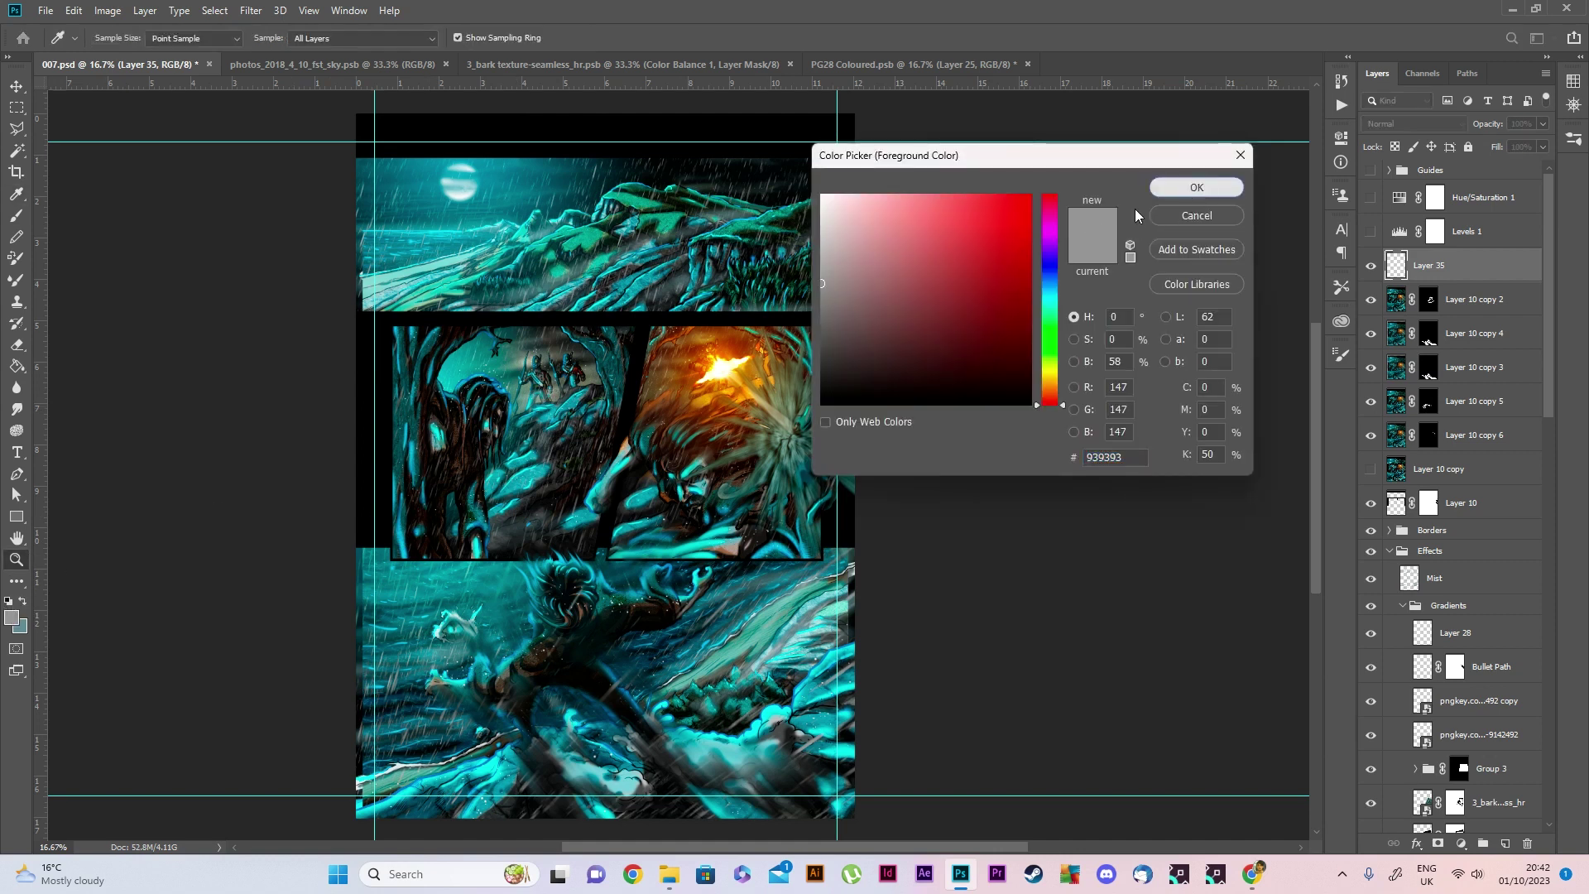
click(16, 367)
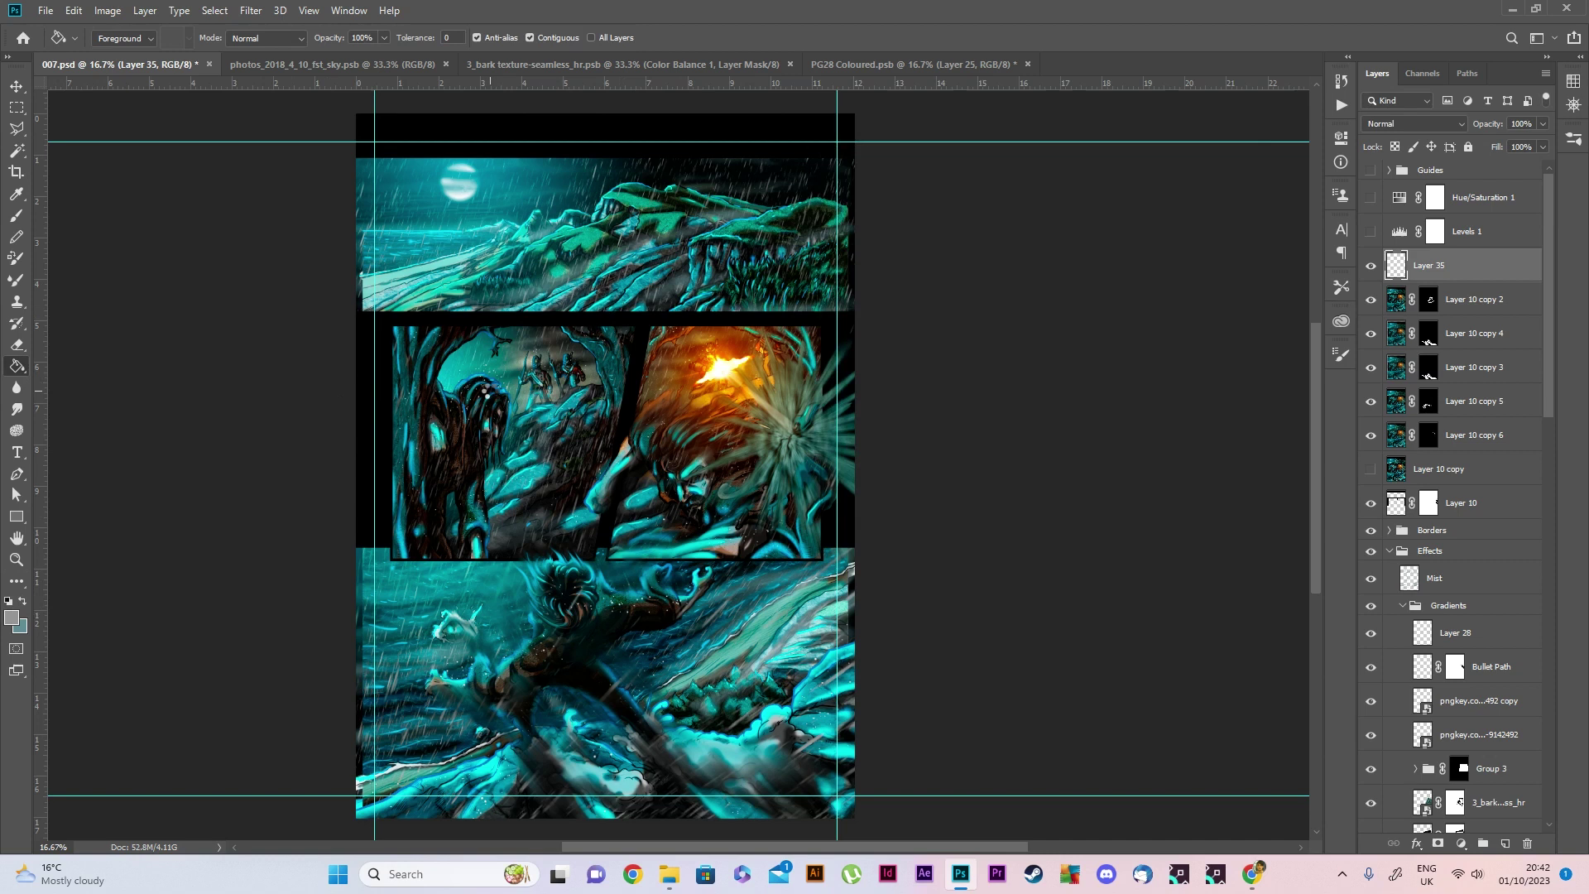
click(618, 367)
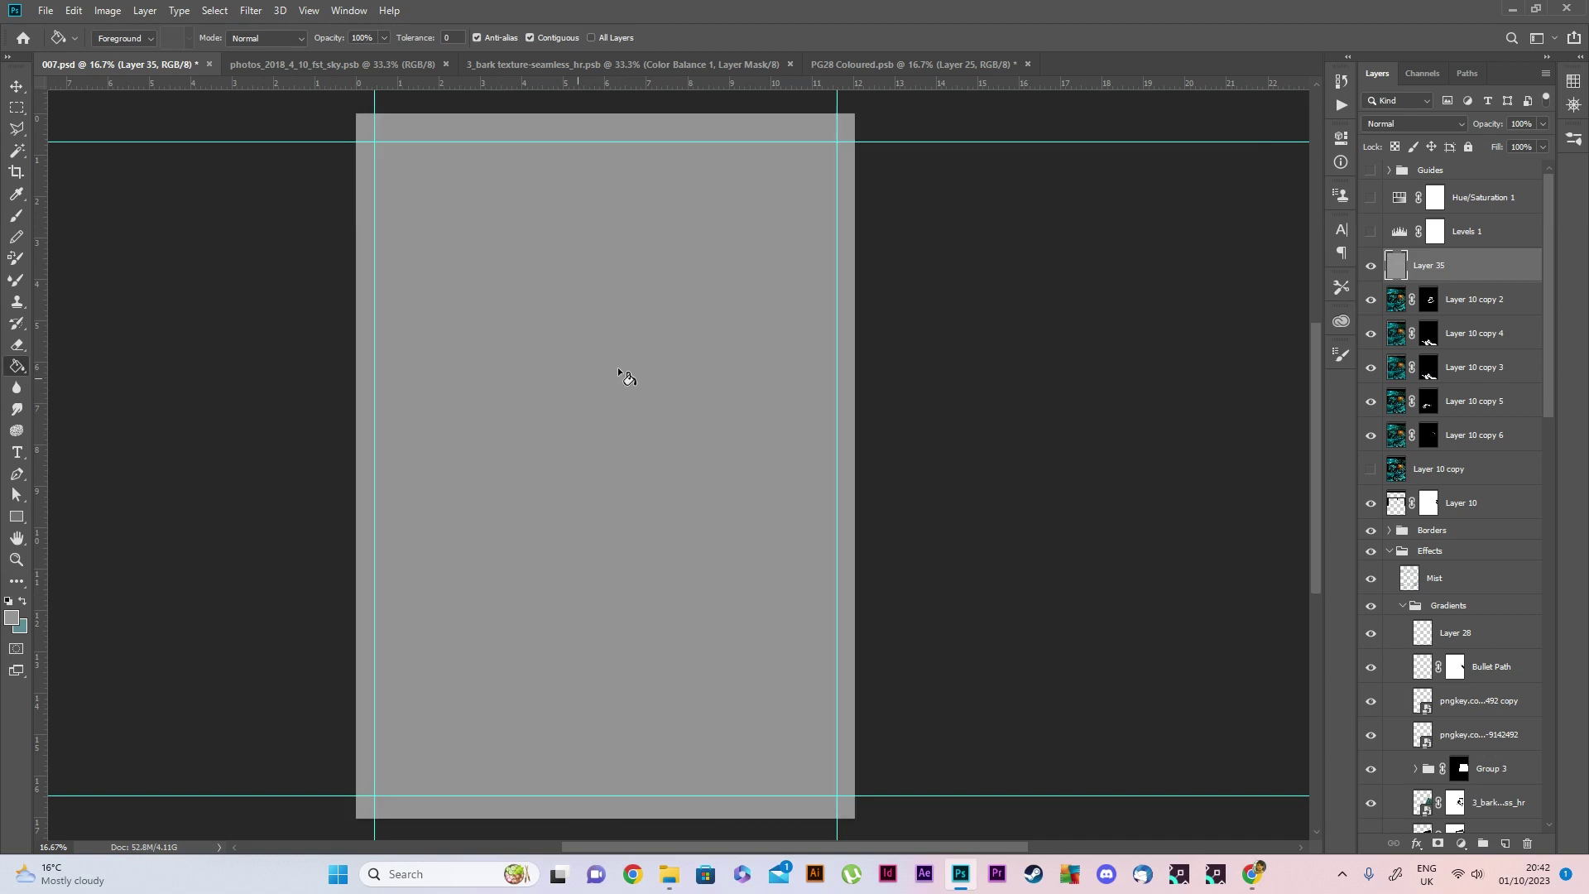
Add 49.14% Gaussian monochromatic noise to the grey layer and set its blend mode to Overlay
click(253, 12)
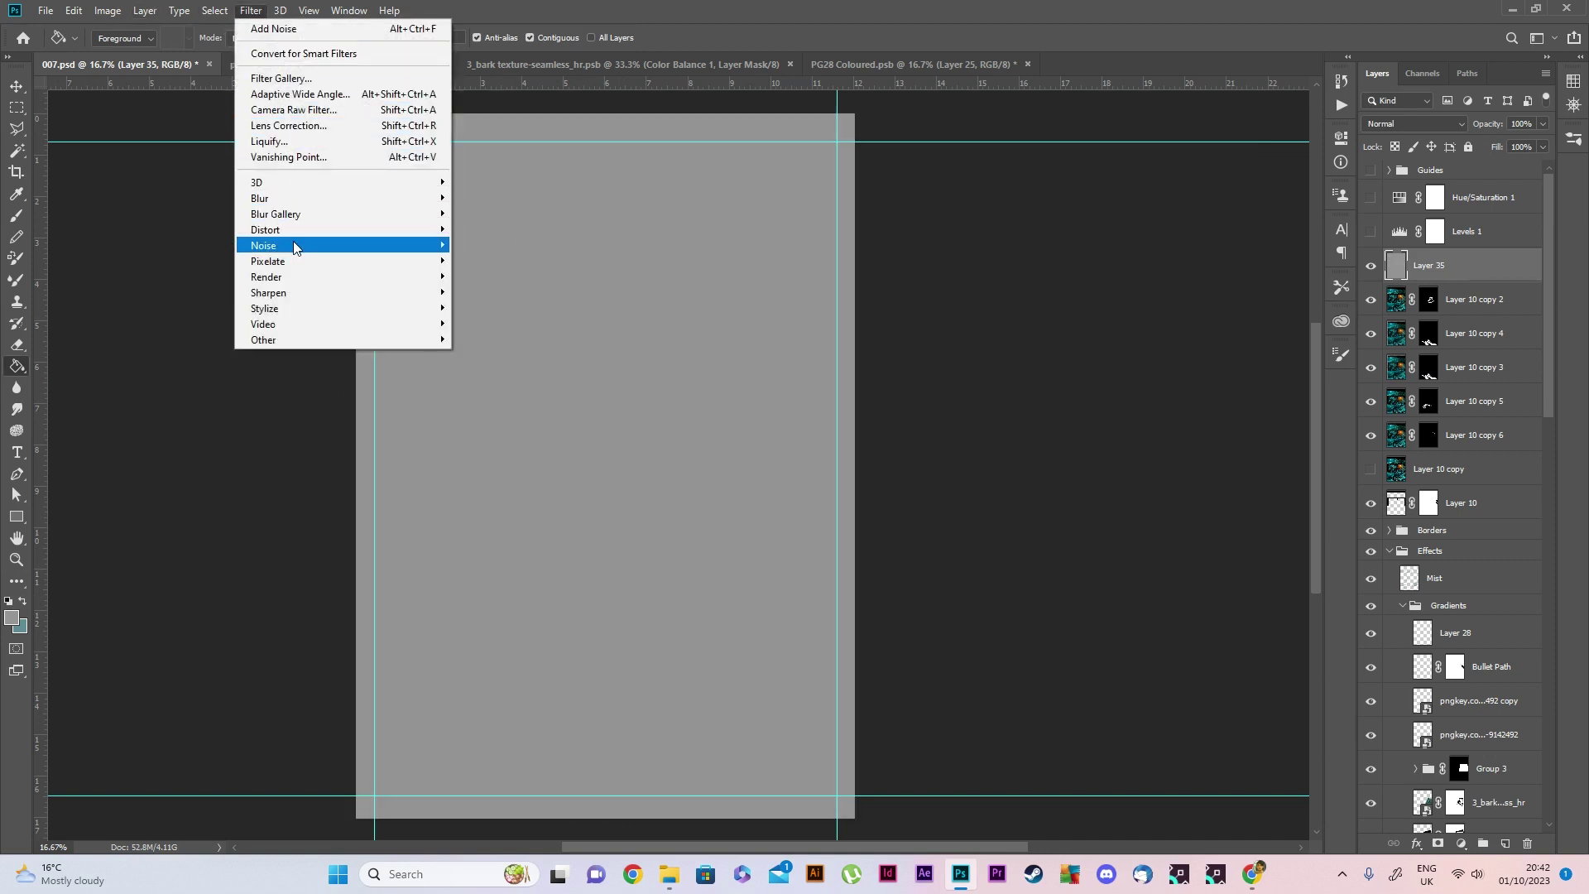
mouse_move(295, 246)
click(498, 258)
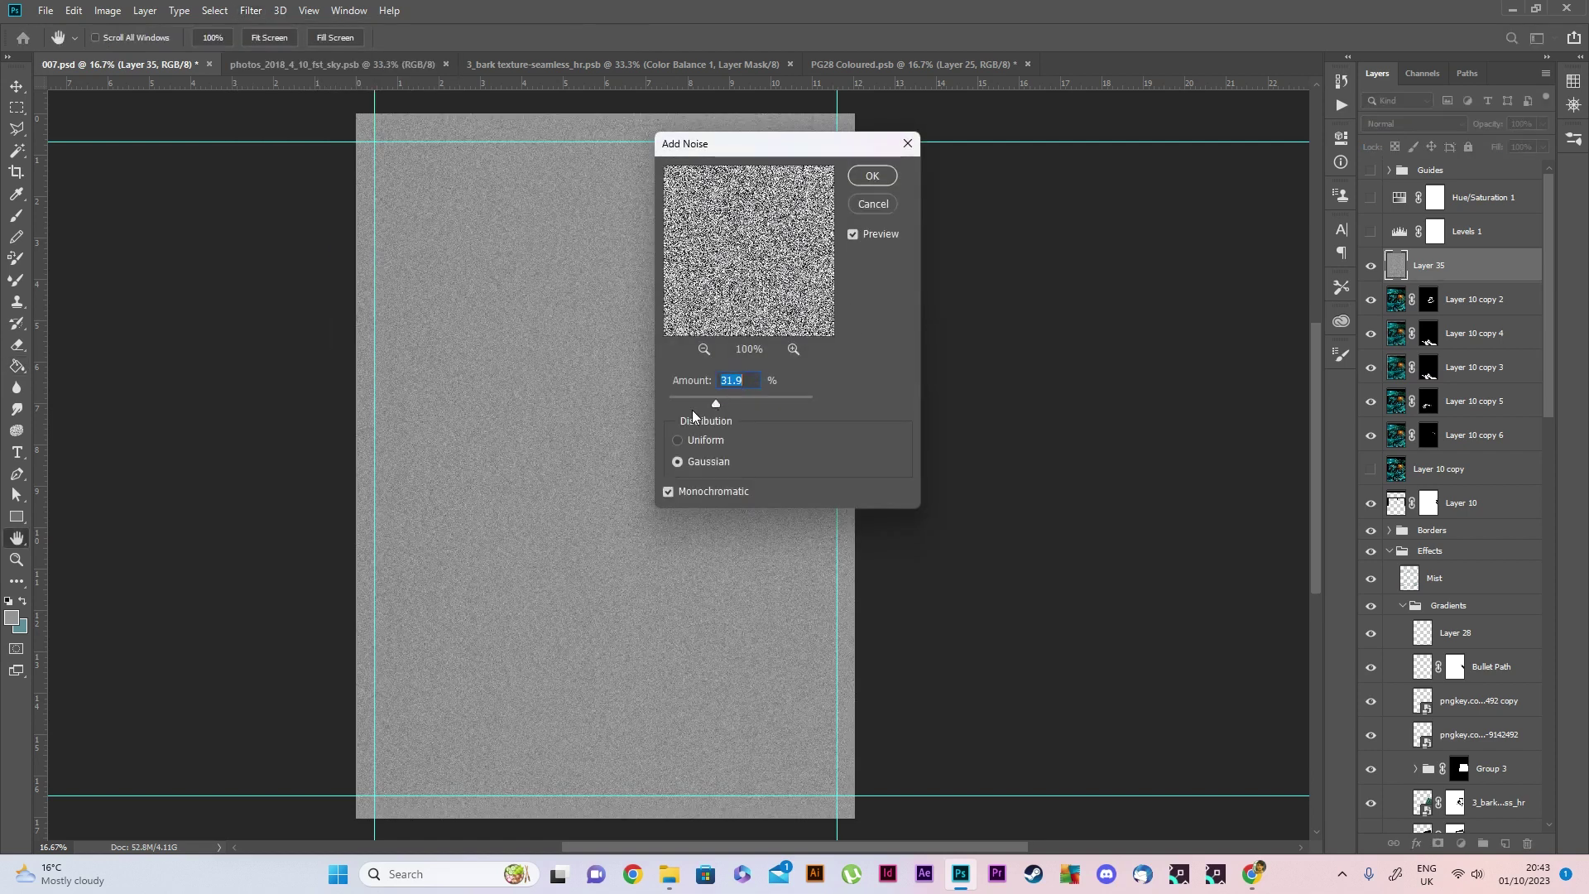
drag(697, 405, 725, 404)
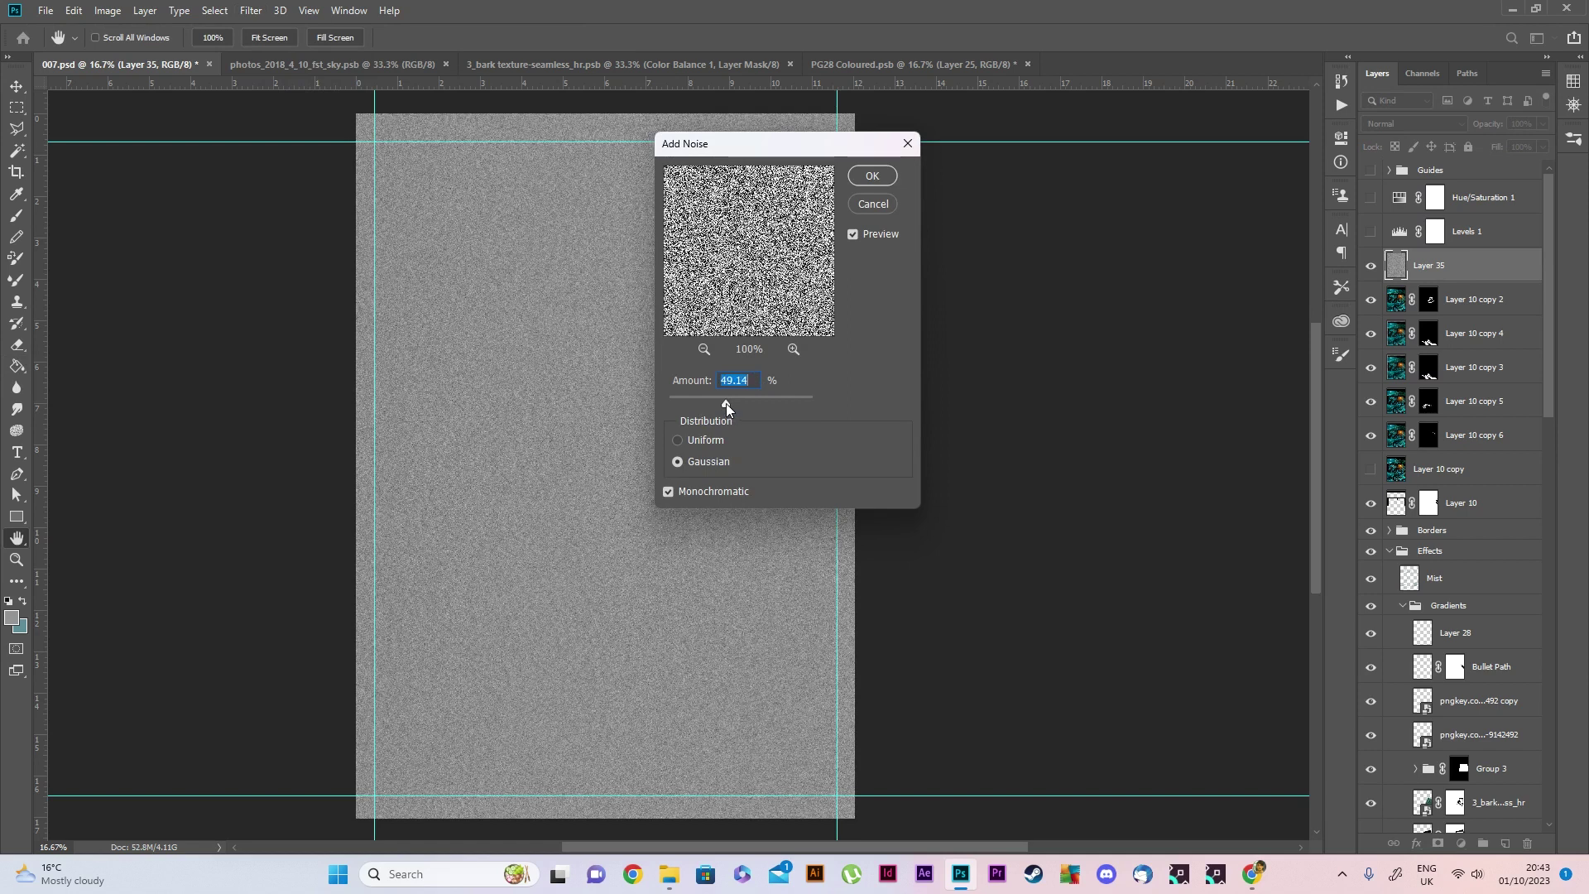
click(869, 177)
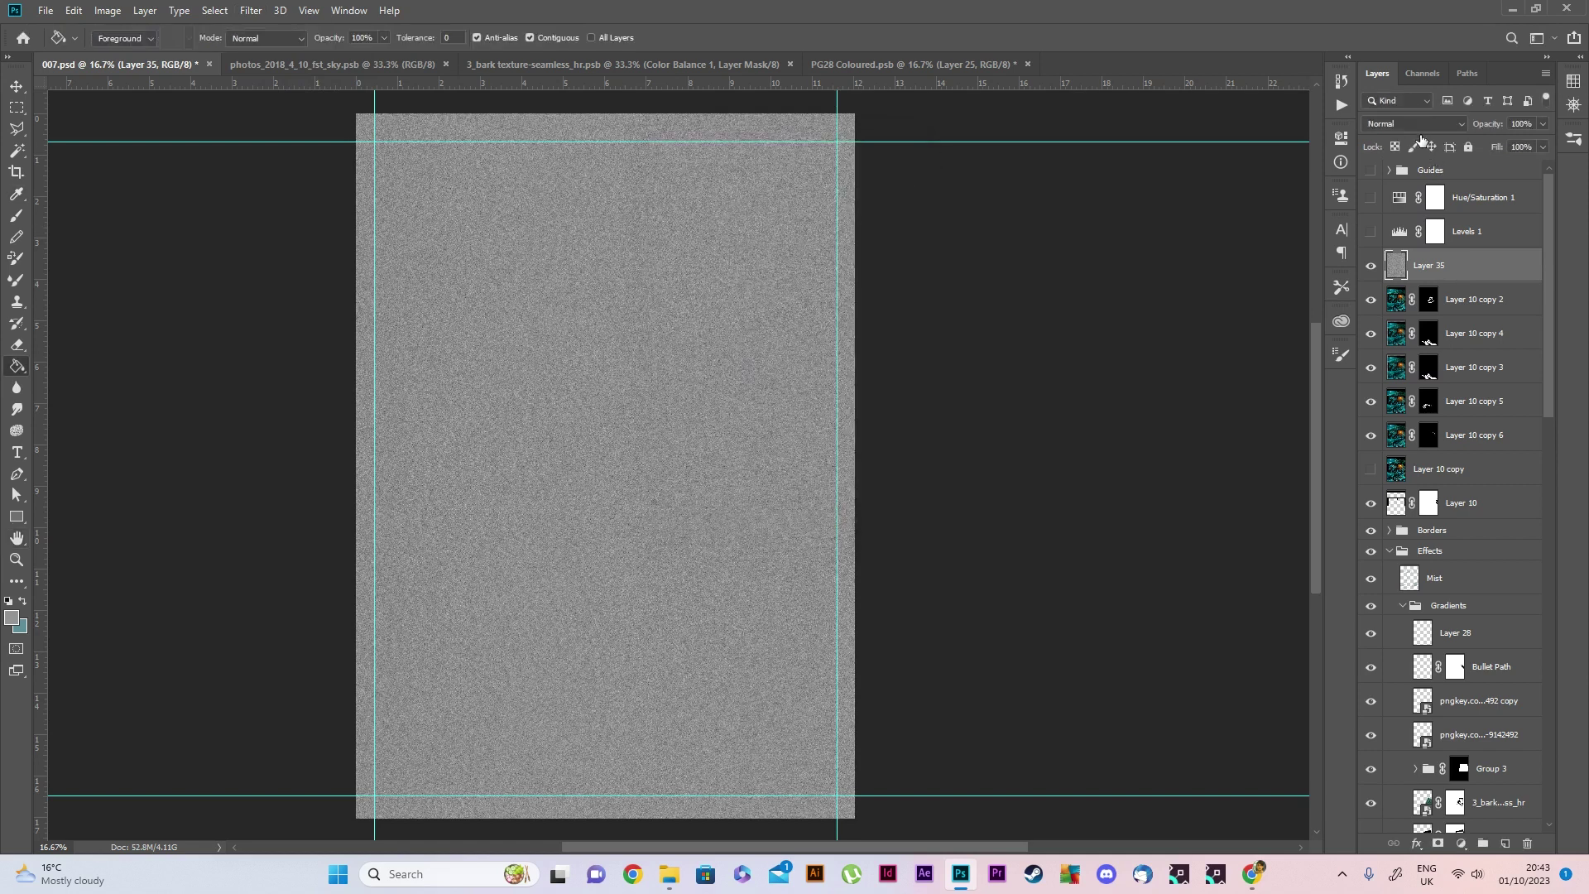
click(1418, 125)
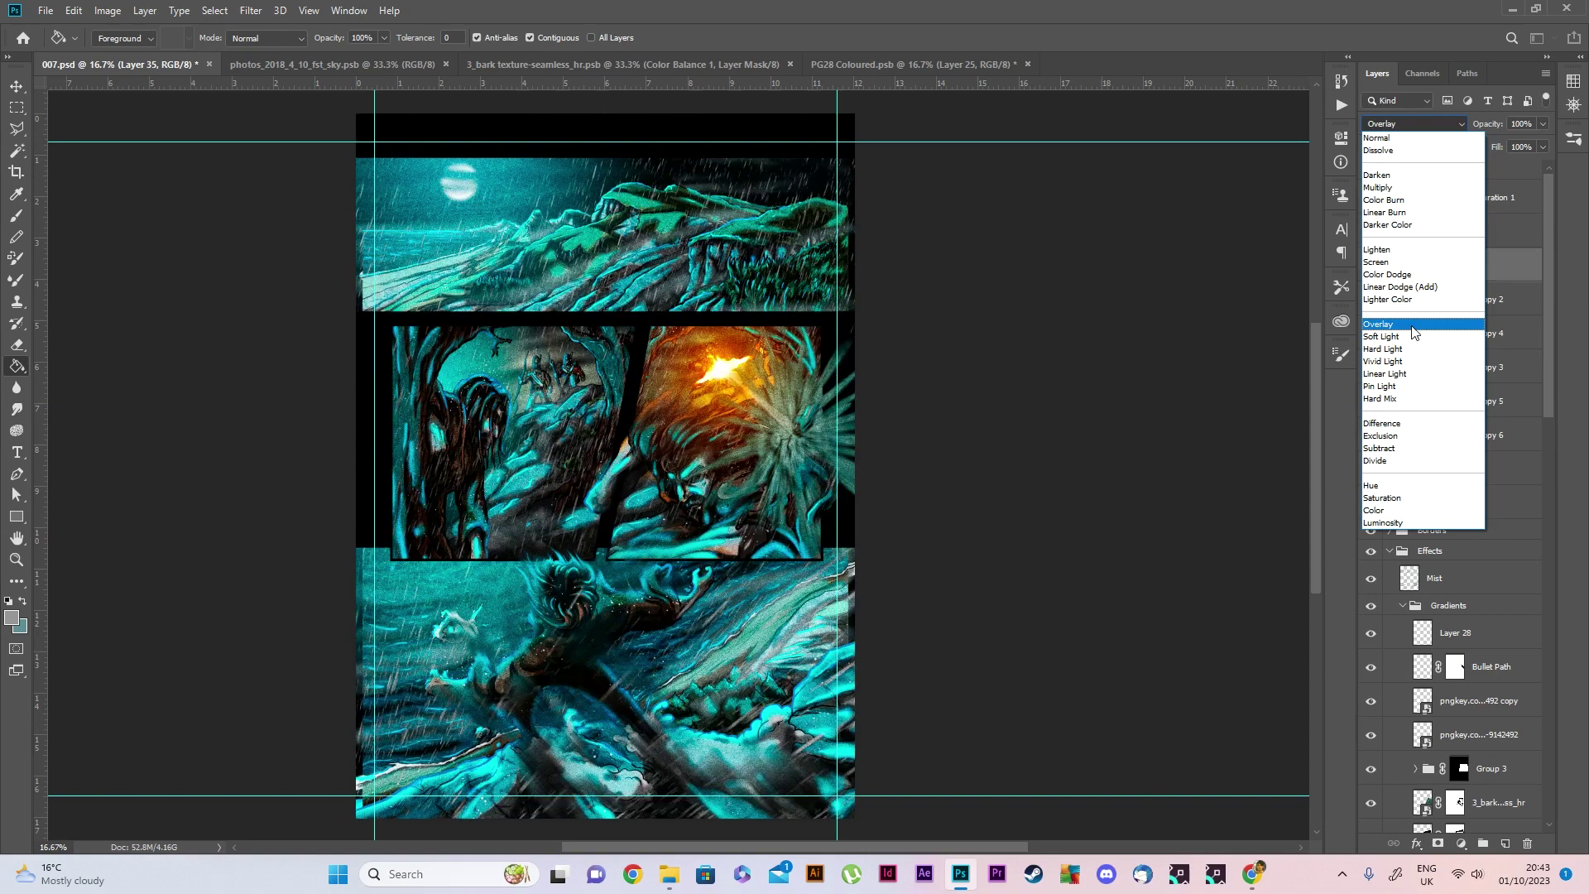
click(1415, 323)
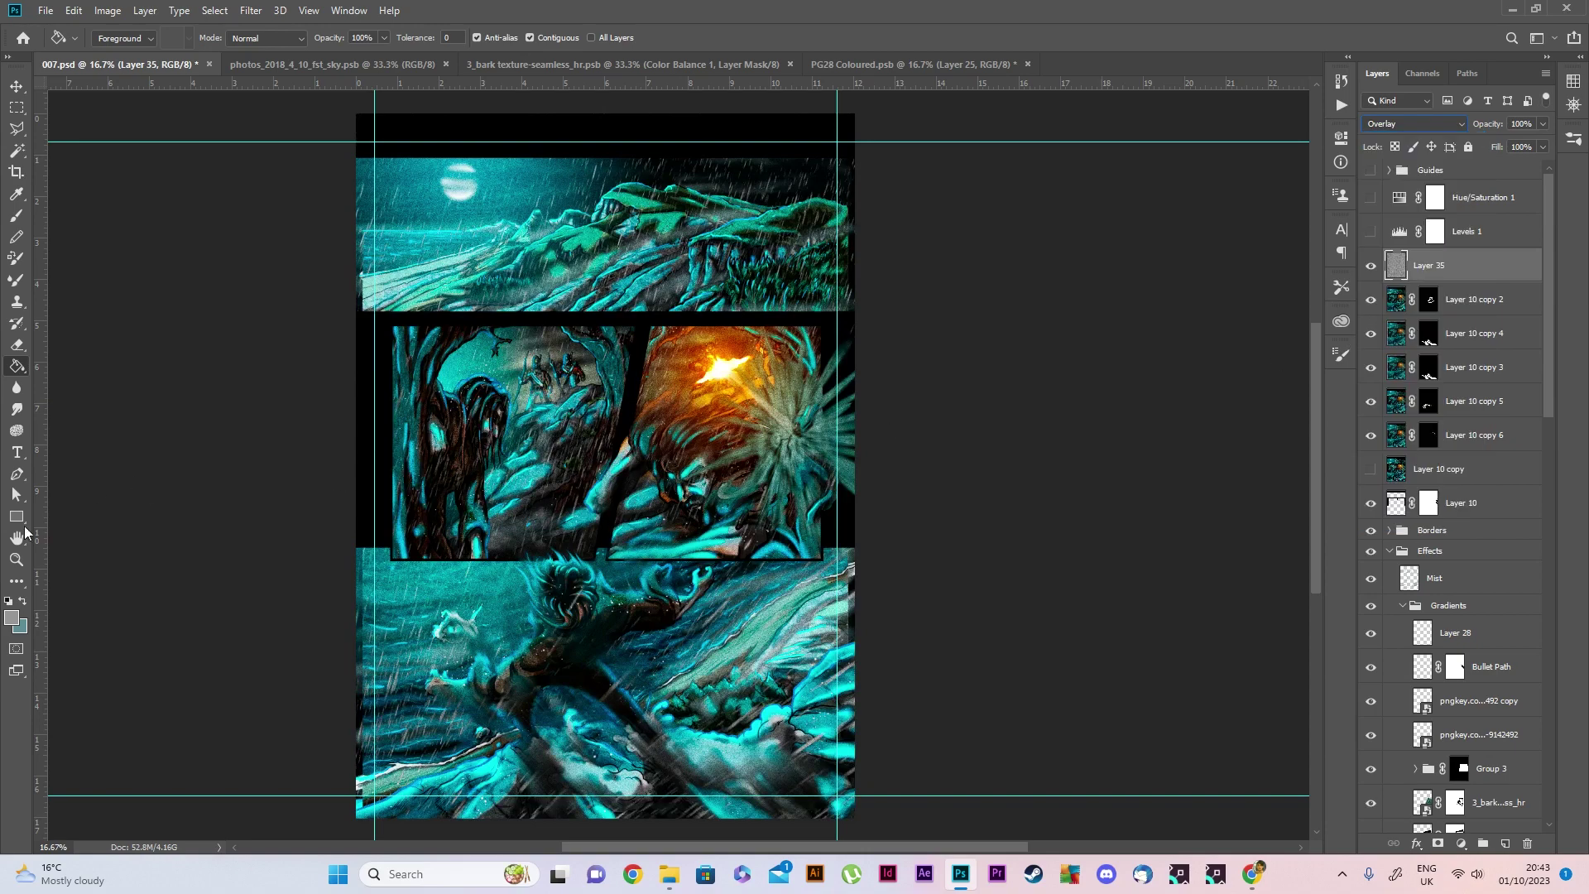
Examine the grain overlay on the comic page at closer range
click(15, 560)
click(542, 380)
click(542, 380)
click(542, 381)
scroll(801, 578, up, 2)
alt+click(801, 578)
alt+click(801, 578)
alt+click(801, 578)
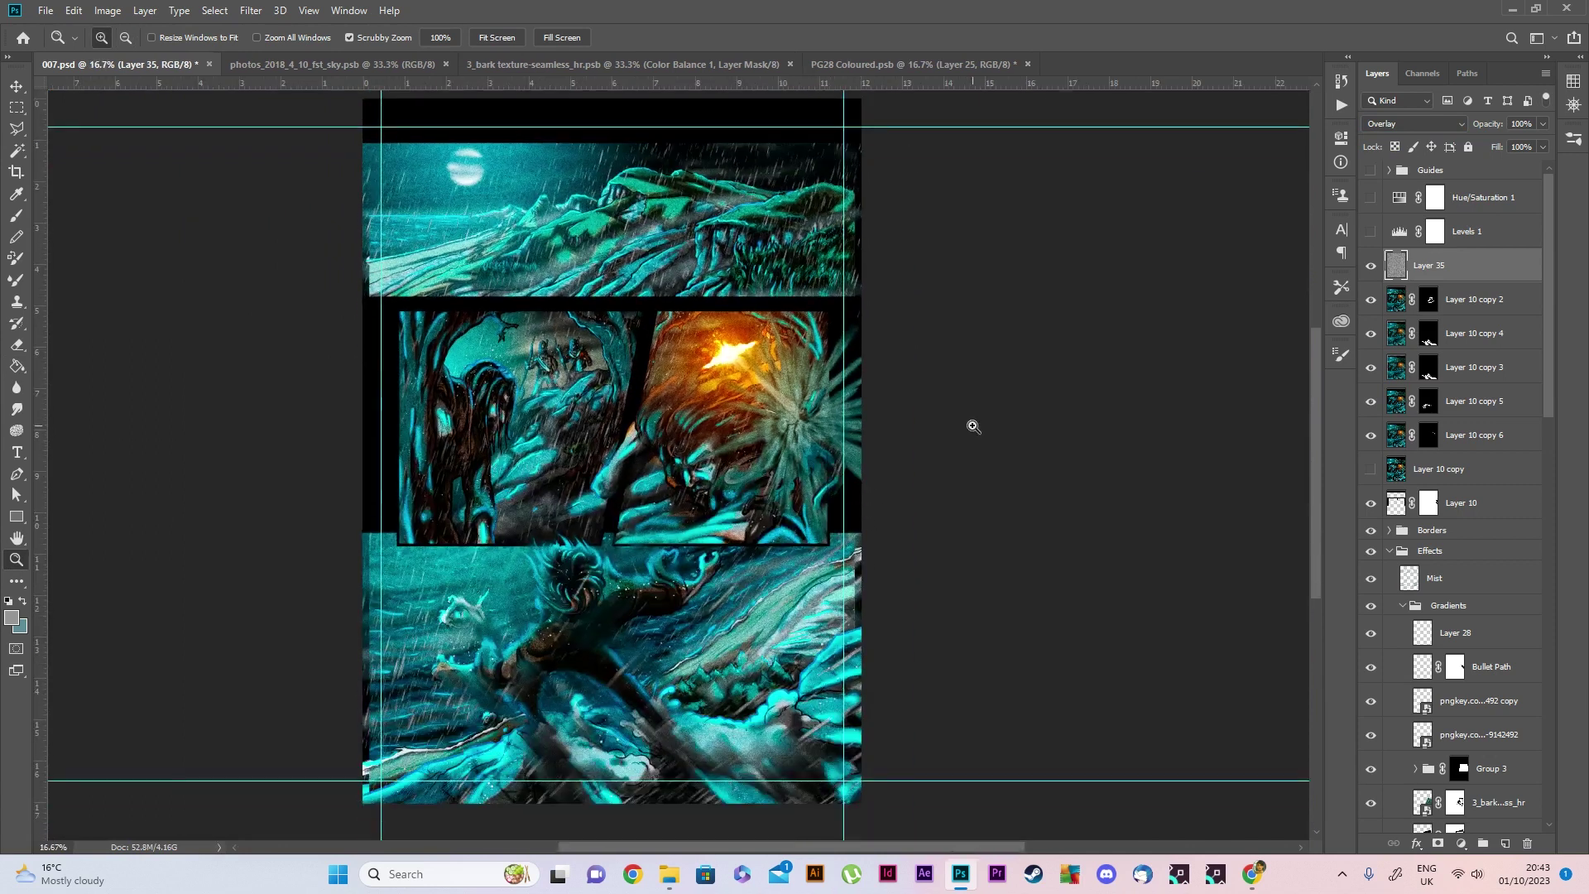
Delete the grey noise layer and copy Layer 25, the Overlay grain layer, from PG28 Coloured.psb into 007.psd
drag(1459, 275, 1530, 842)
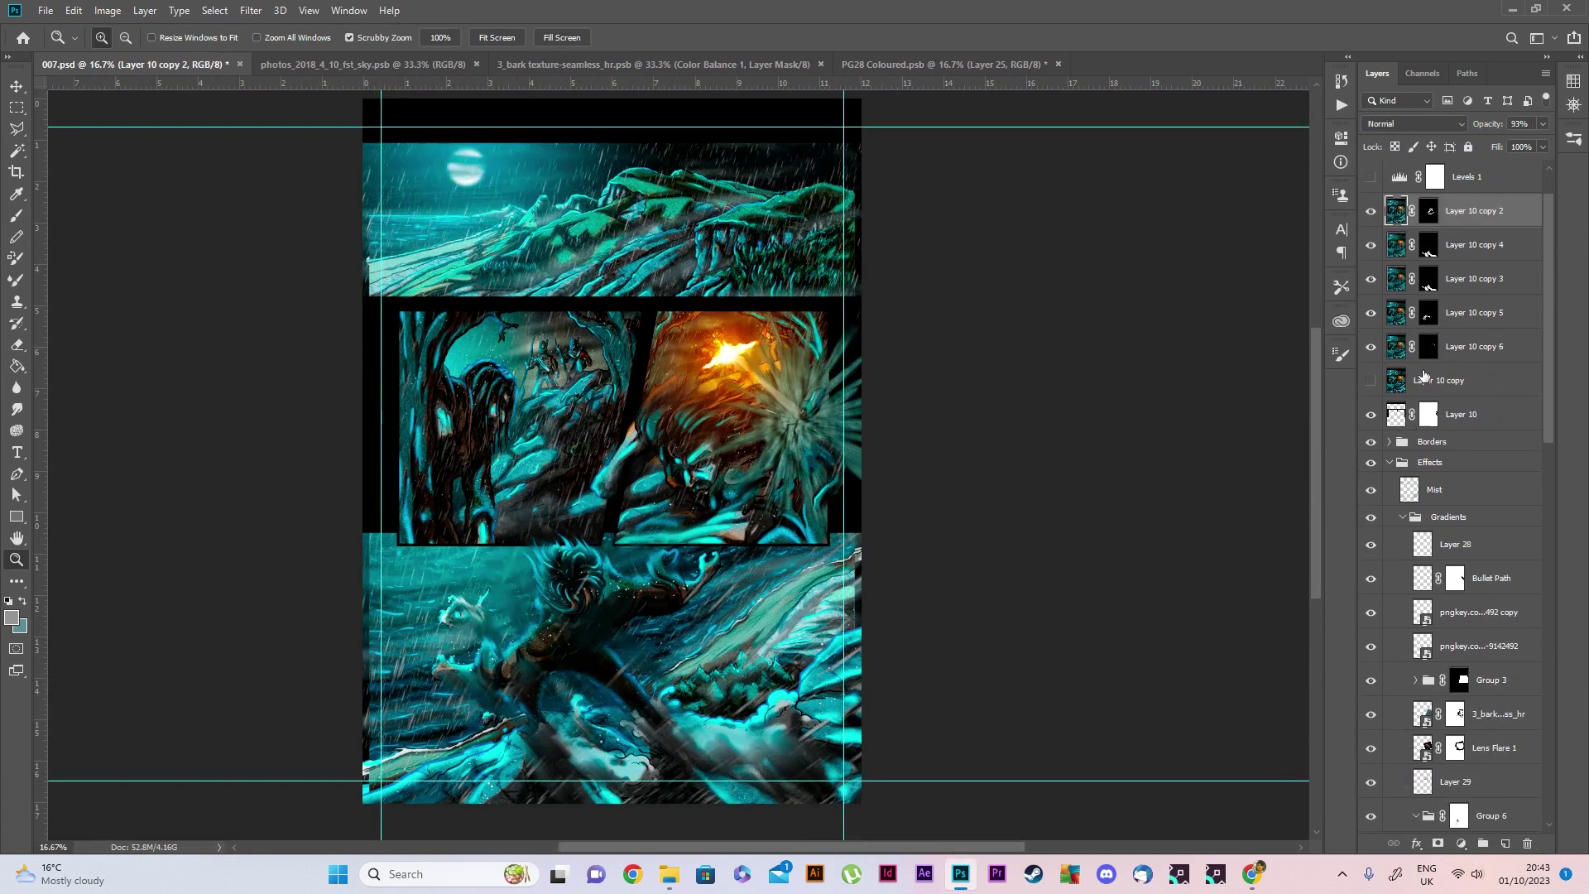
click(902, 63)
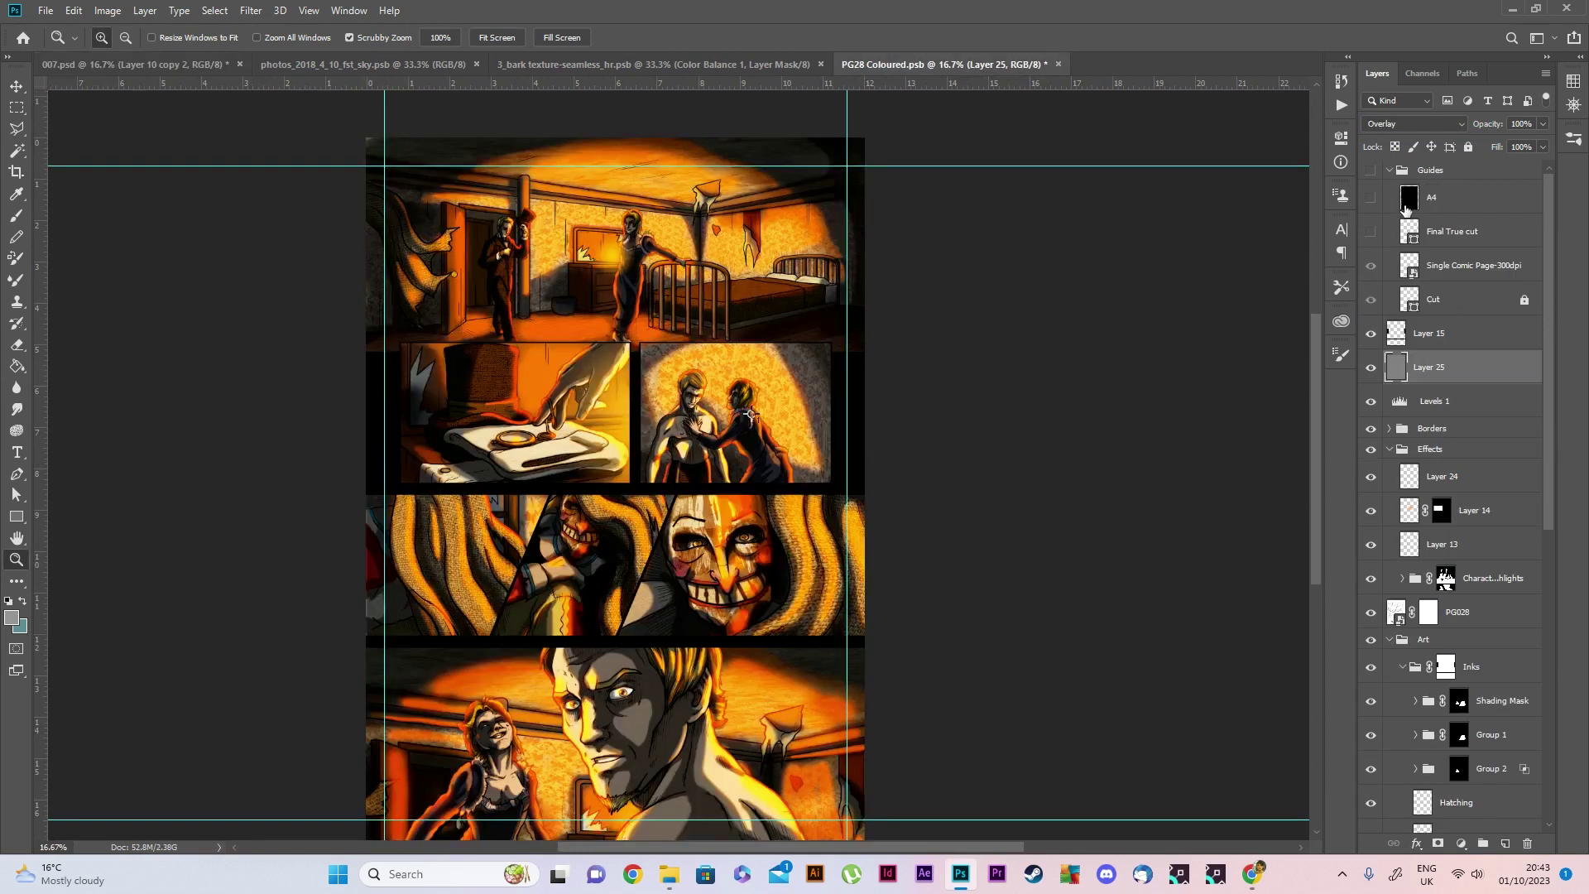
click(16, 85)
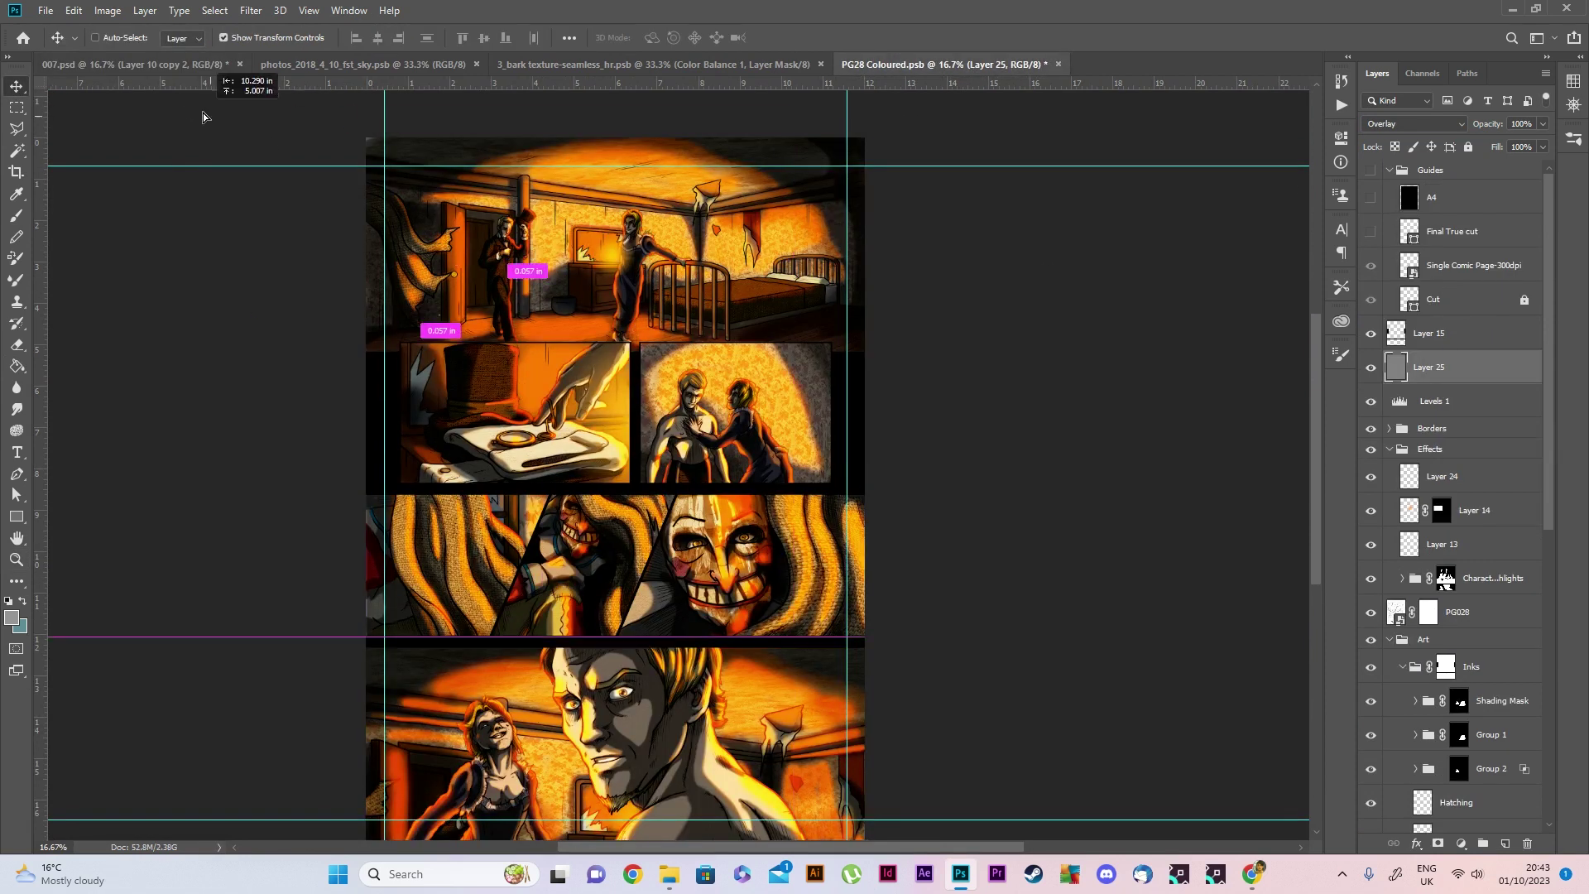
click(161, 66)
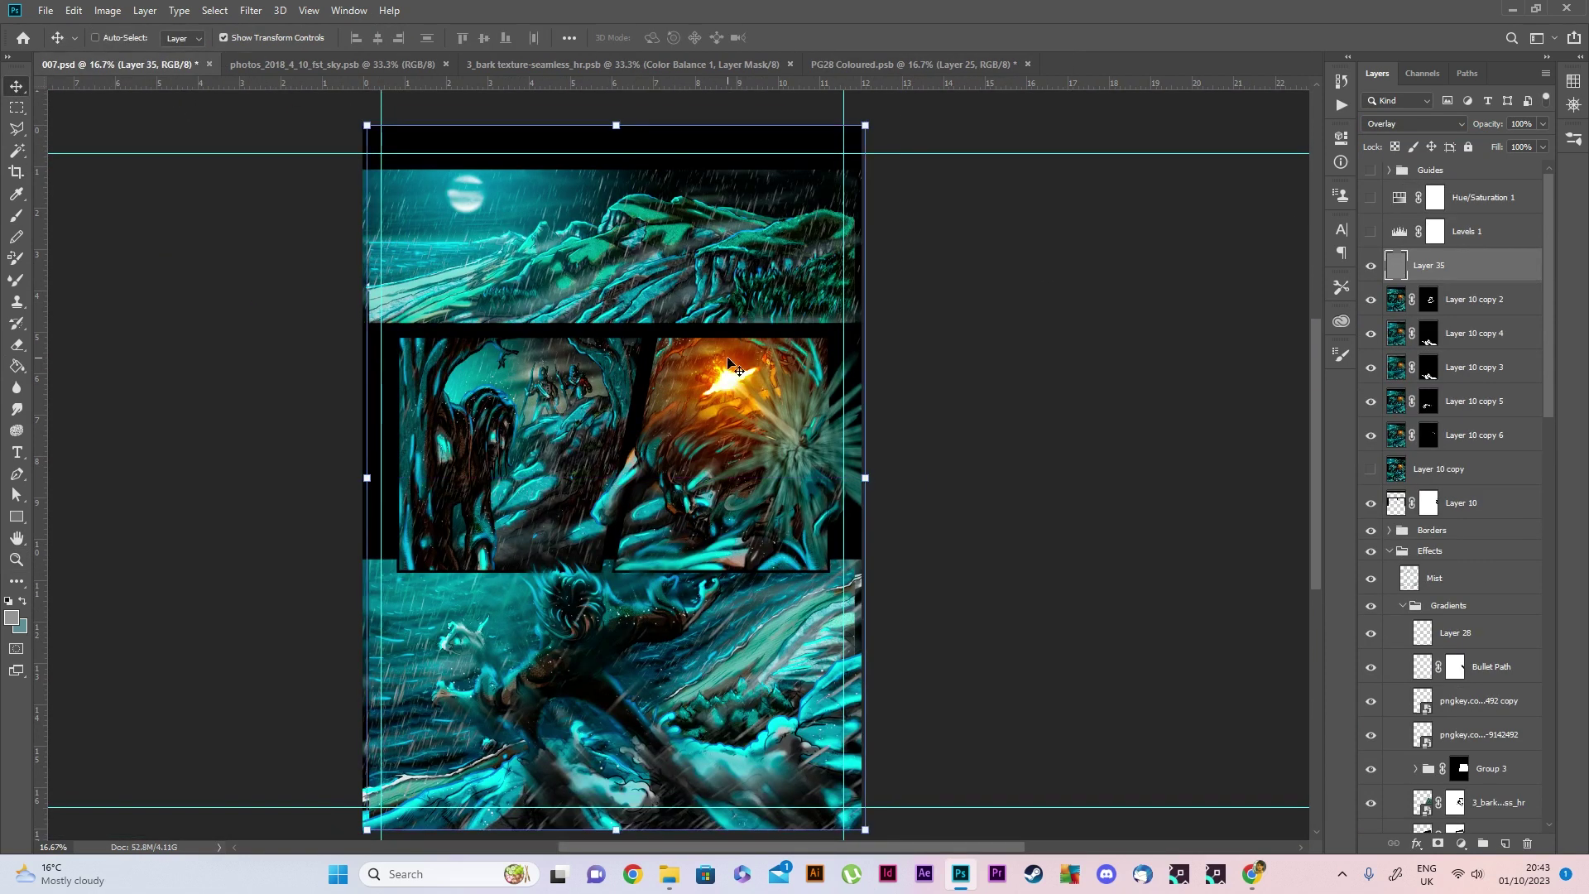
Move the copied grain layer above the Hue/Saturation 1 adjustment, just below the Guides group
key(ctrl+z)
key(m)
key(z)
key(ctrl+equal)
key(ctrl+bracketright)
key(ctrl+bracketright)
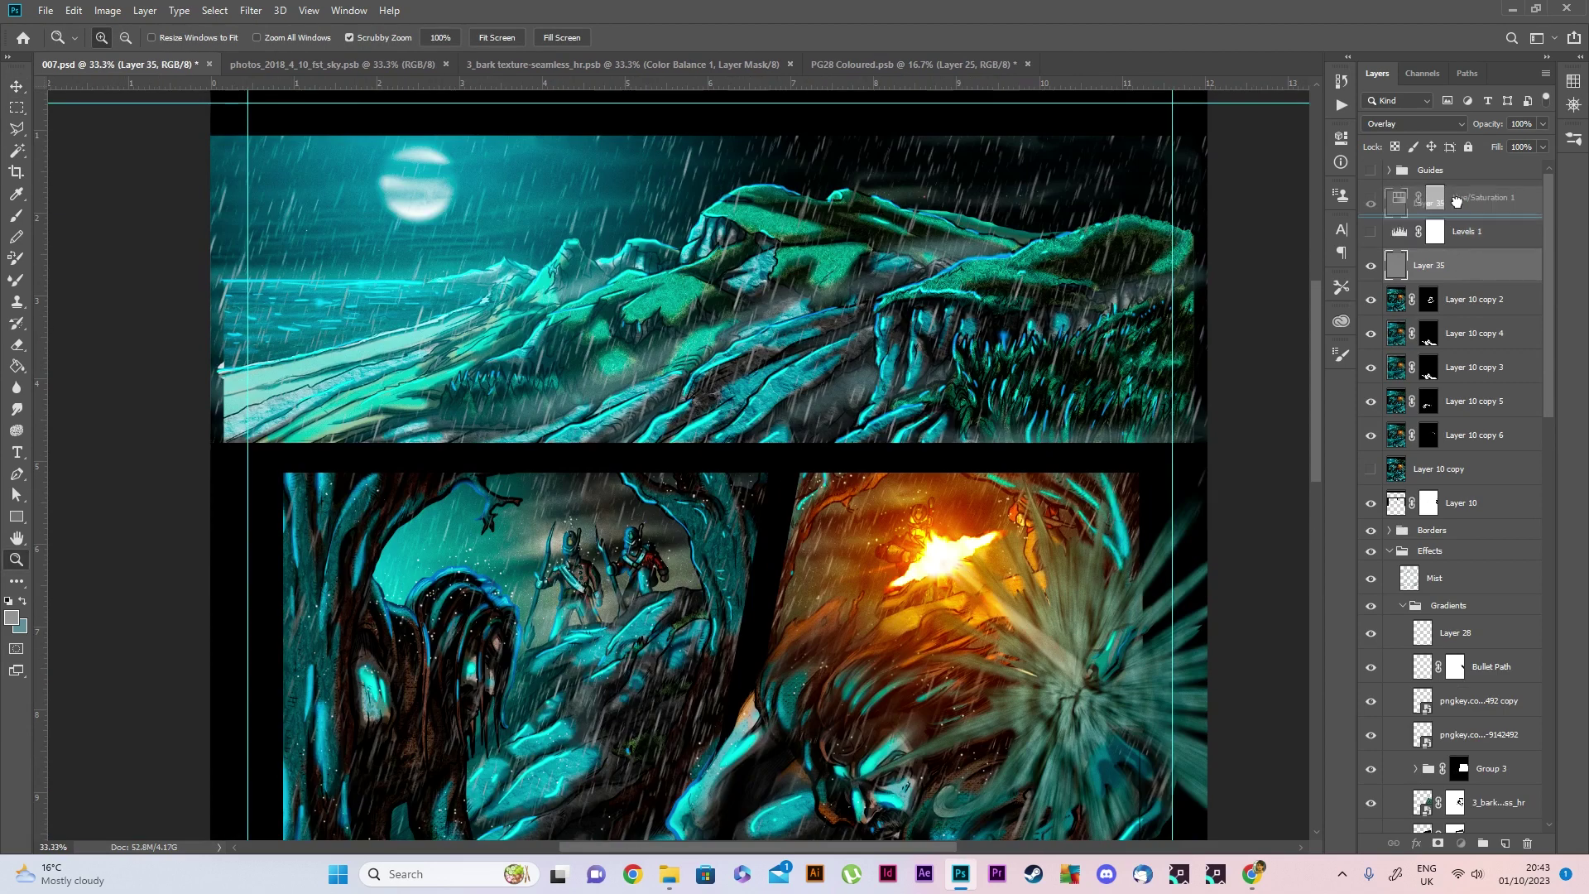
Compare the landscape panel close up with the grain layer hidden and shown, and check the whole page
click(379, 300)
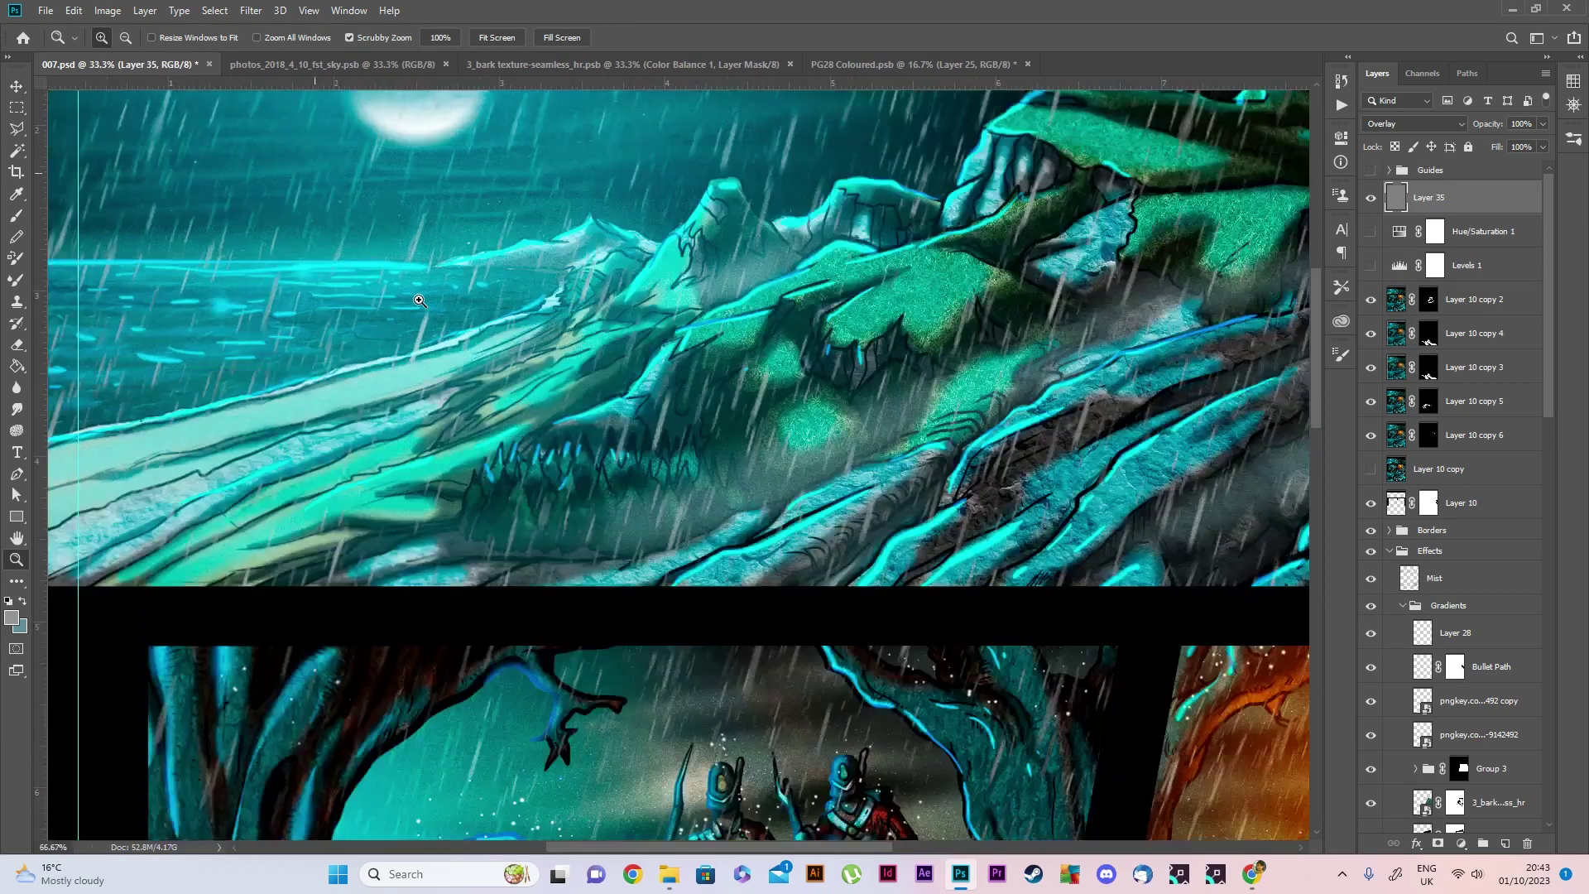
click(379, 300)
click(379, 301)
scroll(1189, 352, up, 1)
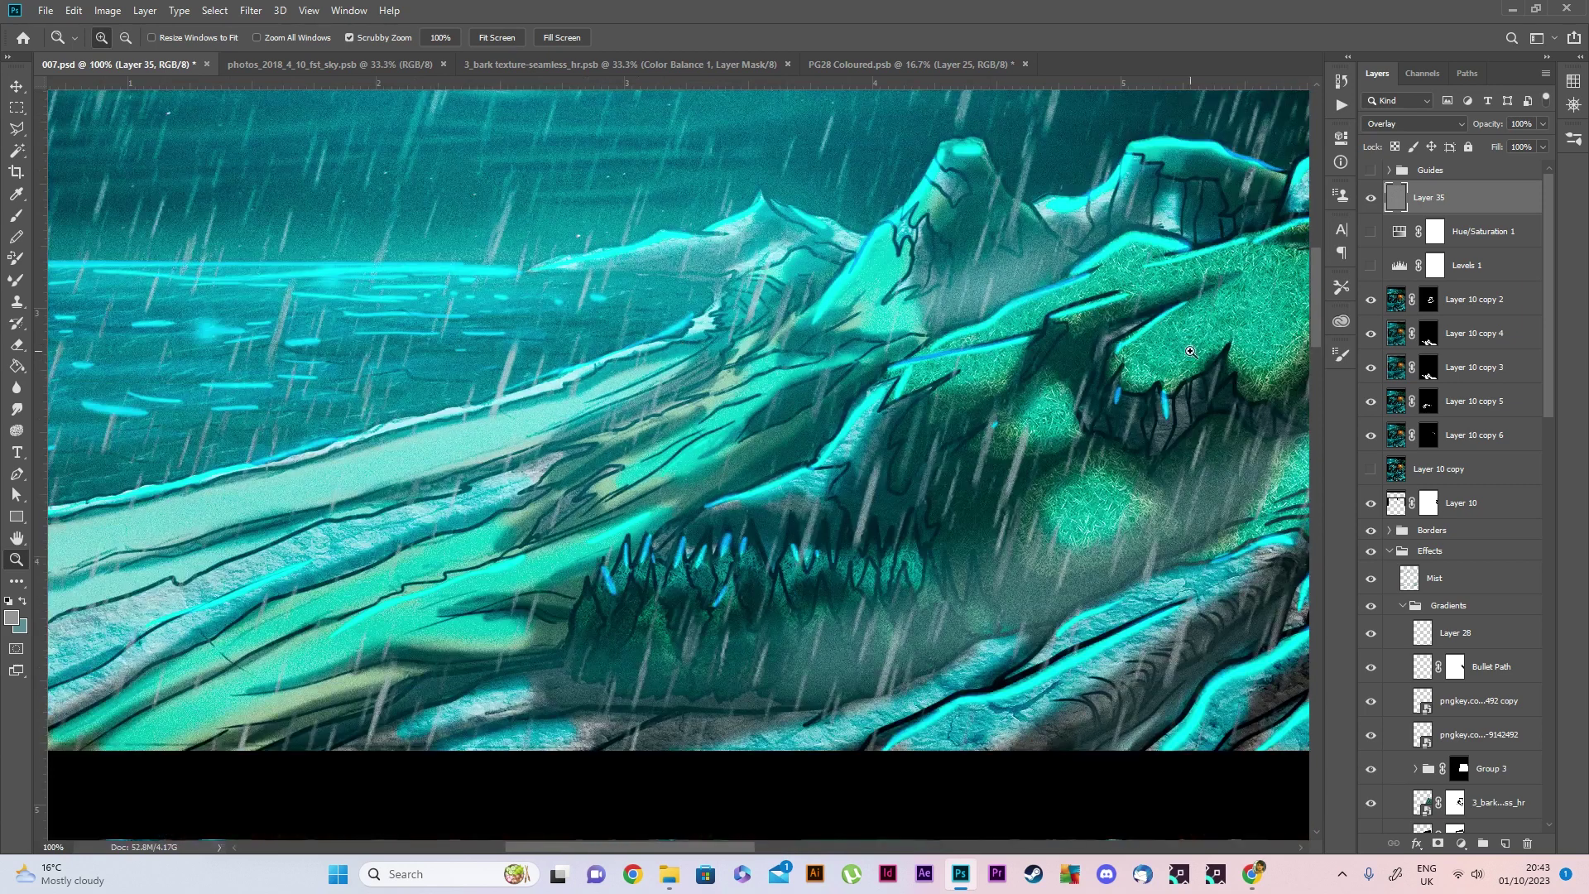
click(1369, 198)
click(1369, 200)
click(1369, 201)
click(1369, 198)
click(559, 302)
click(559, 302)
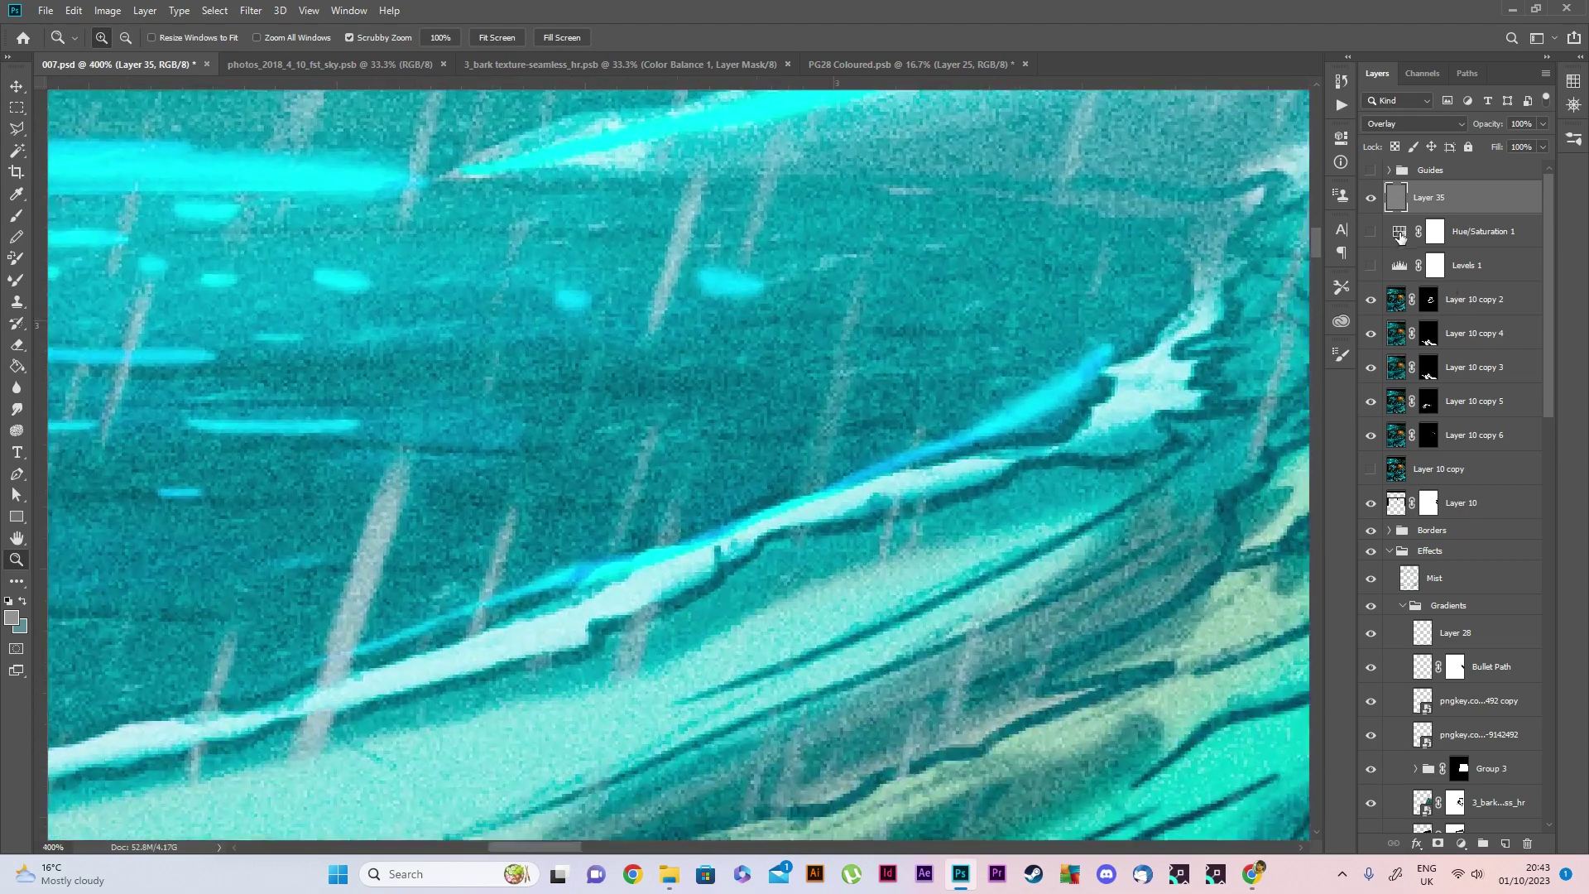
click(1370, 199)
click(1371, 205)
click(1371, 206)
scroll(940, 516, down, 6)
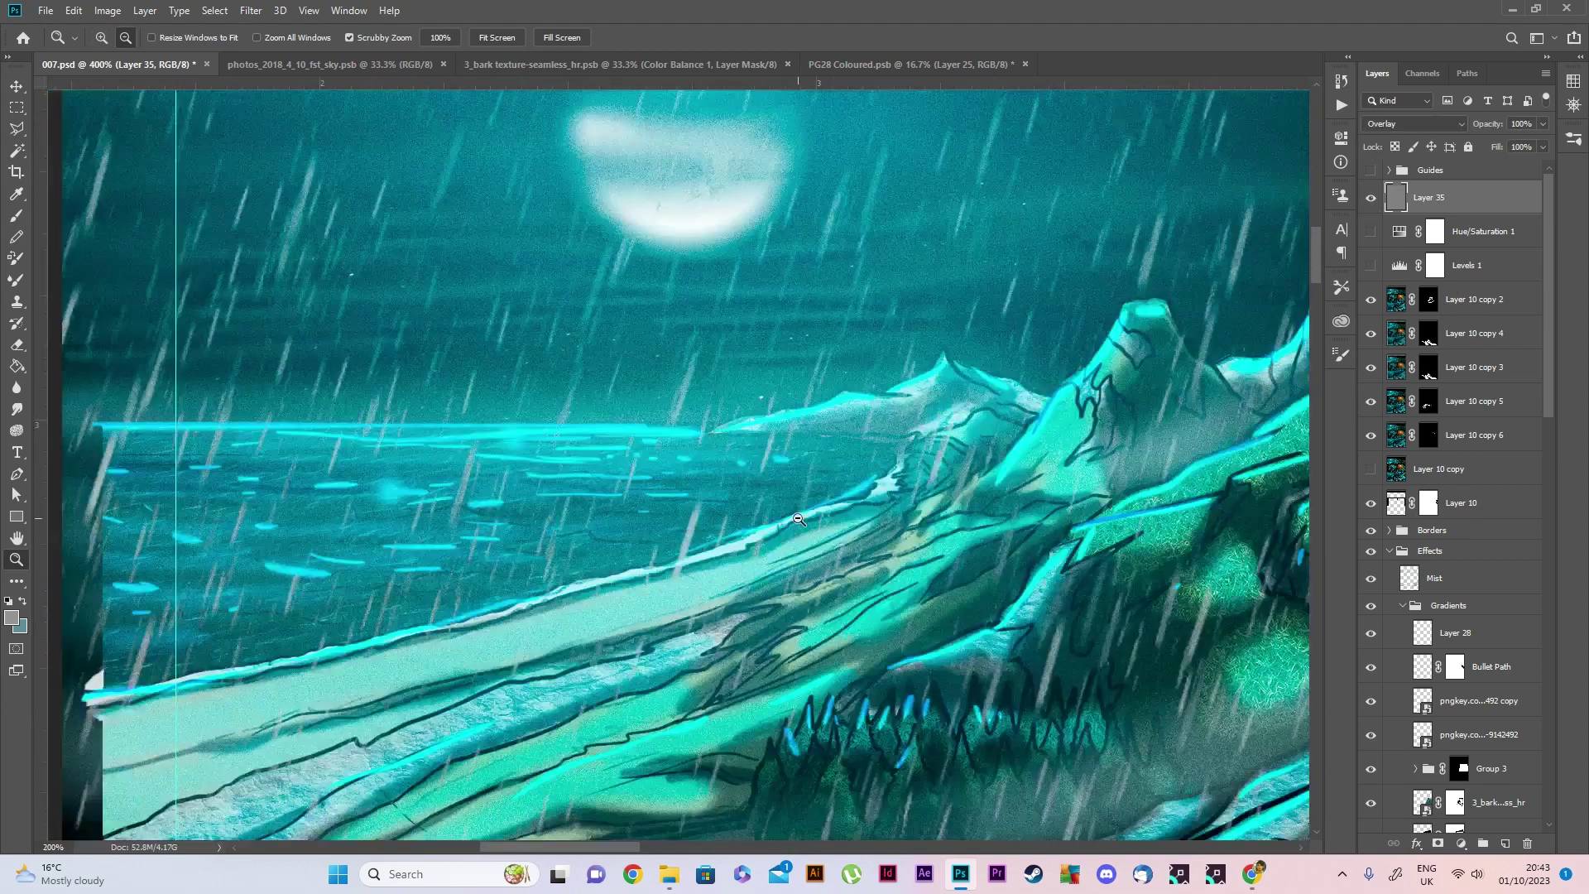
scroll(940, 516, down, 2)
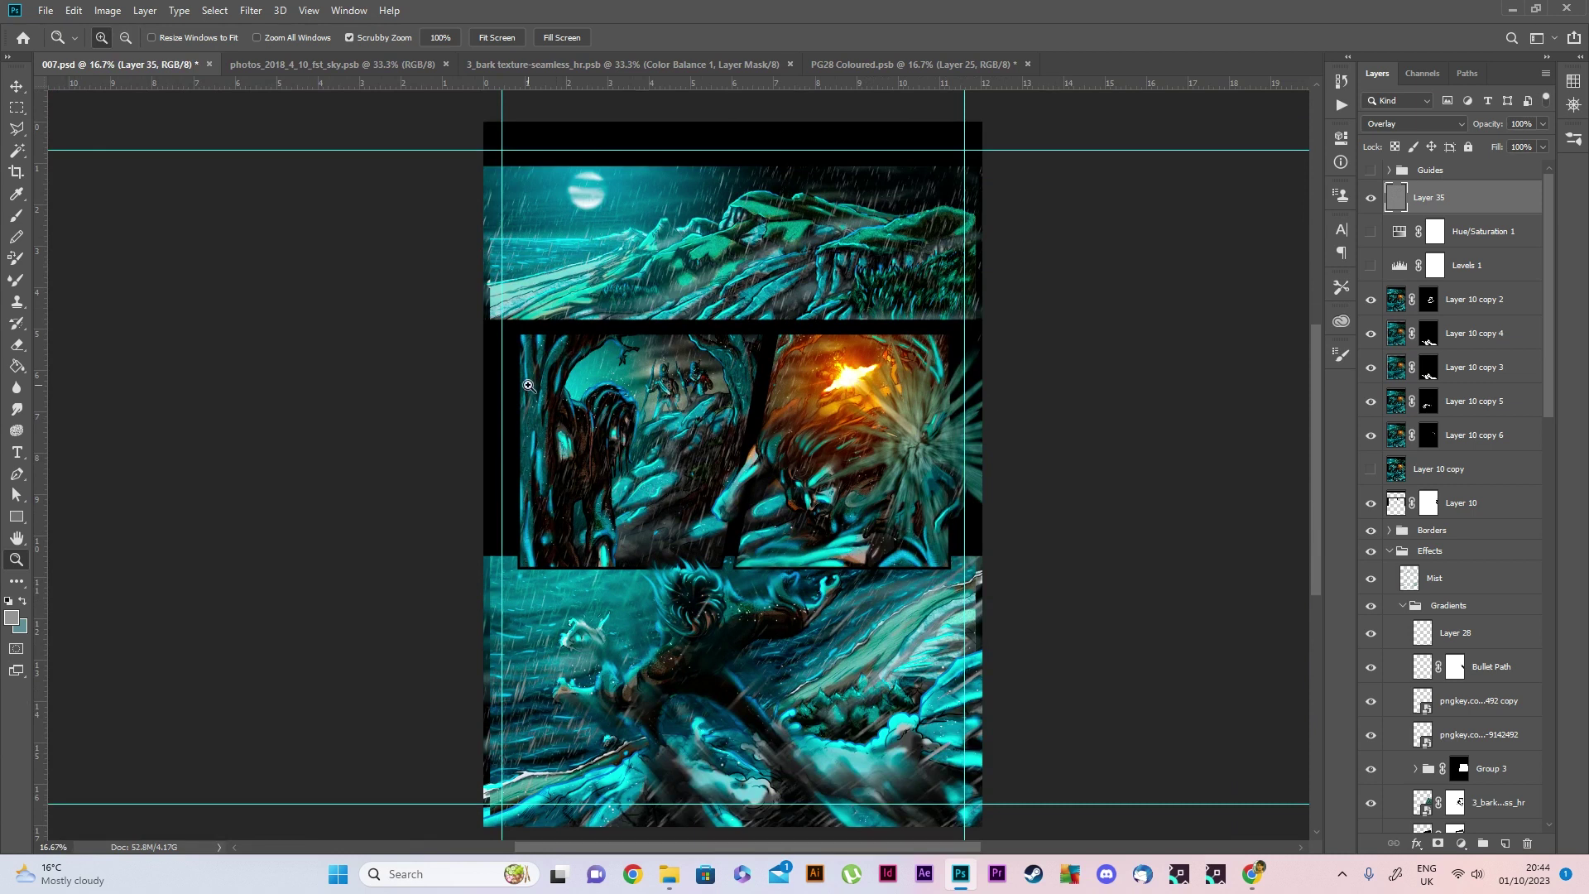
scroll(530, 385, down, 1)
Save the layered page as 007.psd in the Chapter 03 folder
click(46, 8)
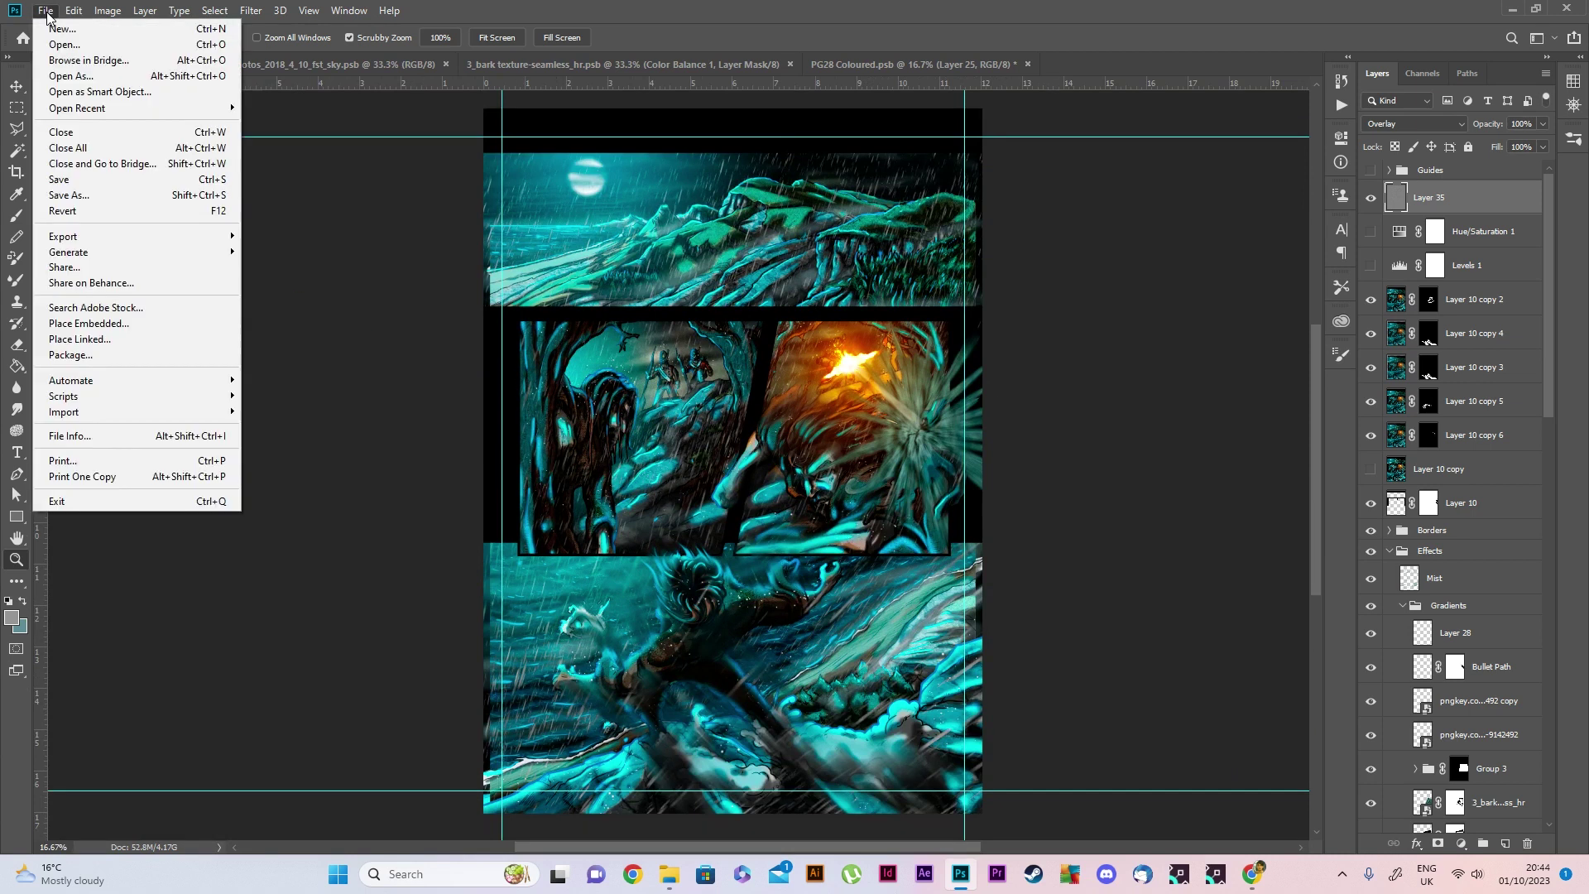
click(151, 197)
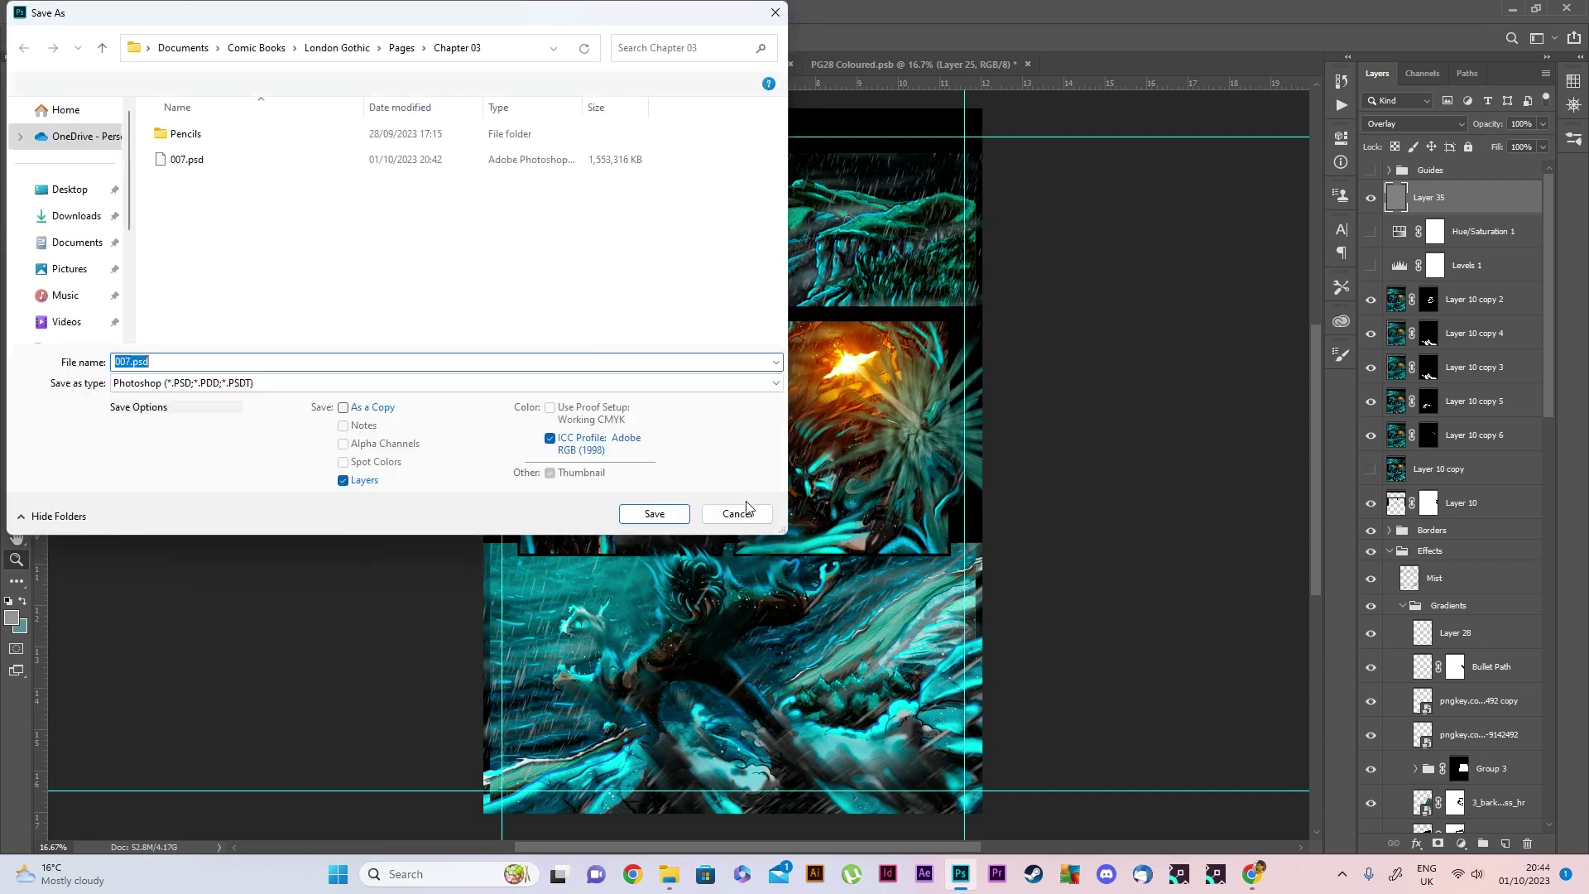
key(Return)
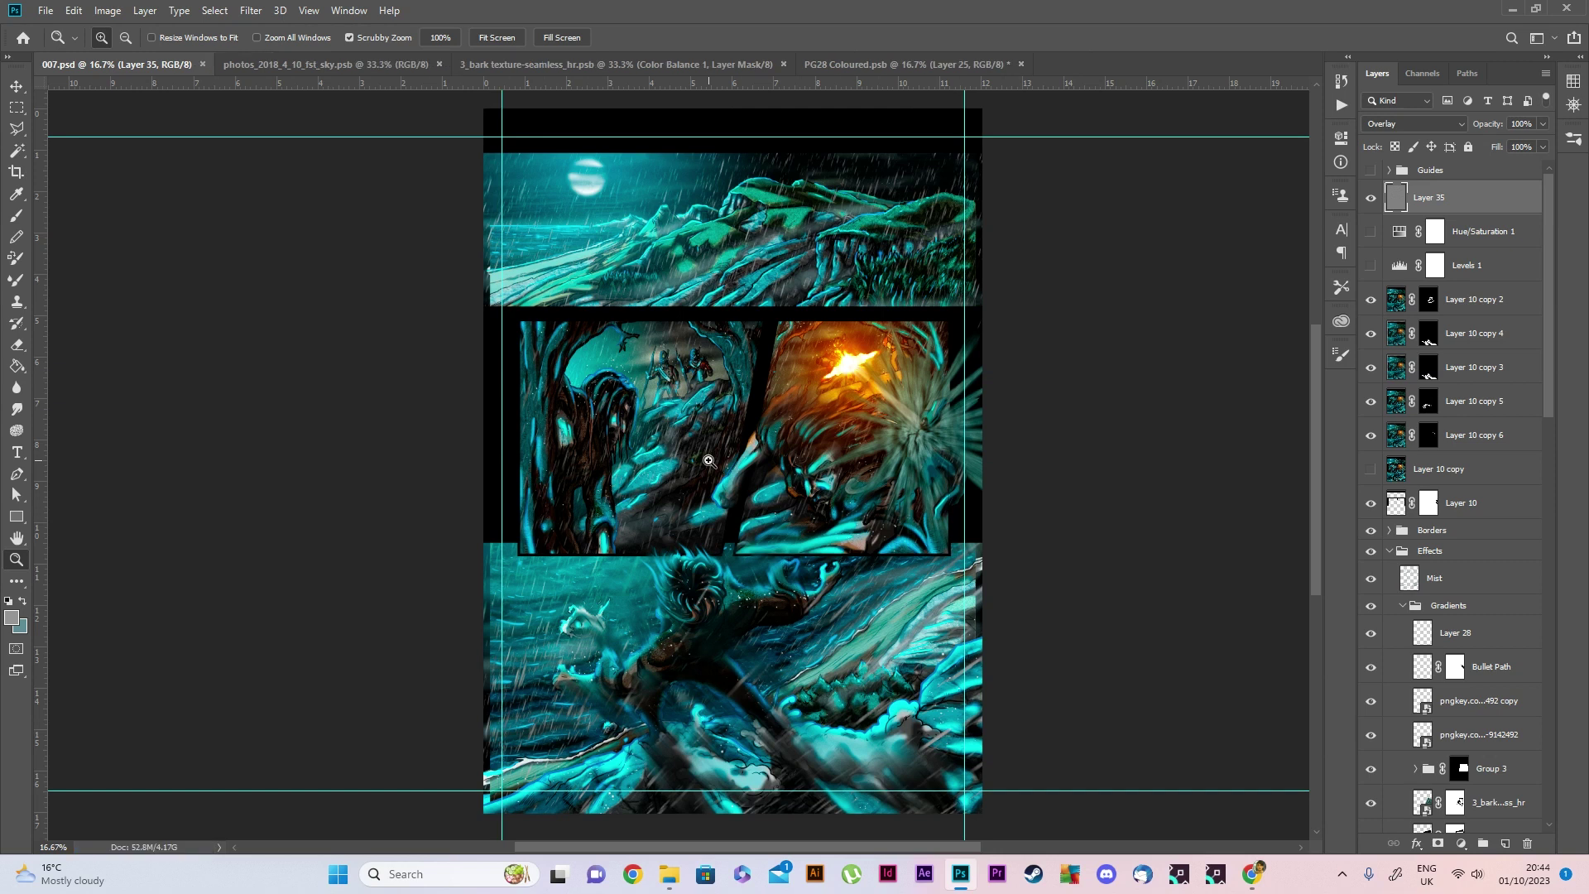
Save a copy without layers as 007.tif in Chapter 03's Raw/RGB folder, using LZW compression
click(46, 10)
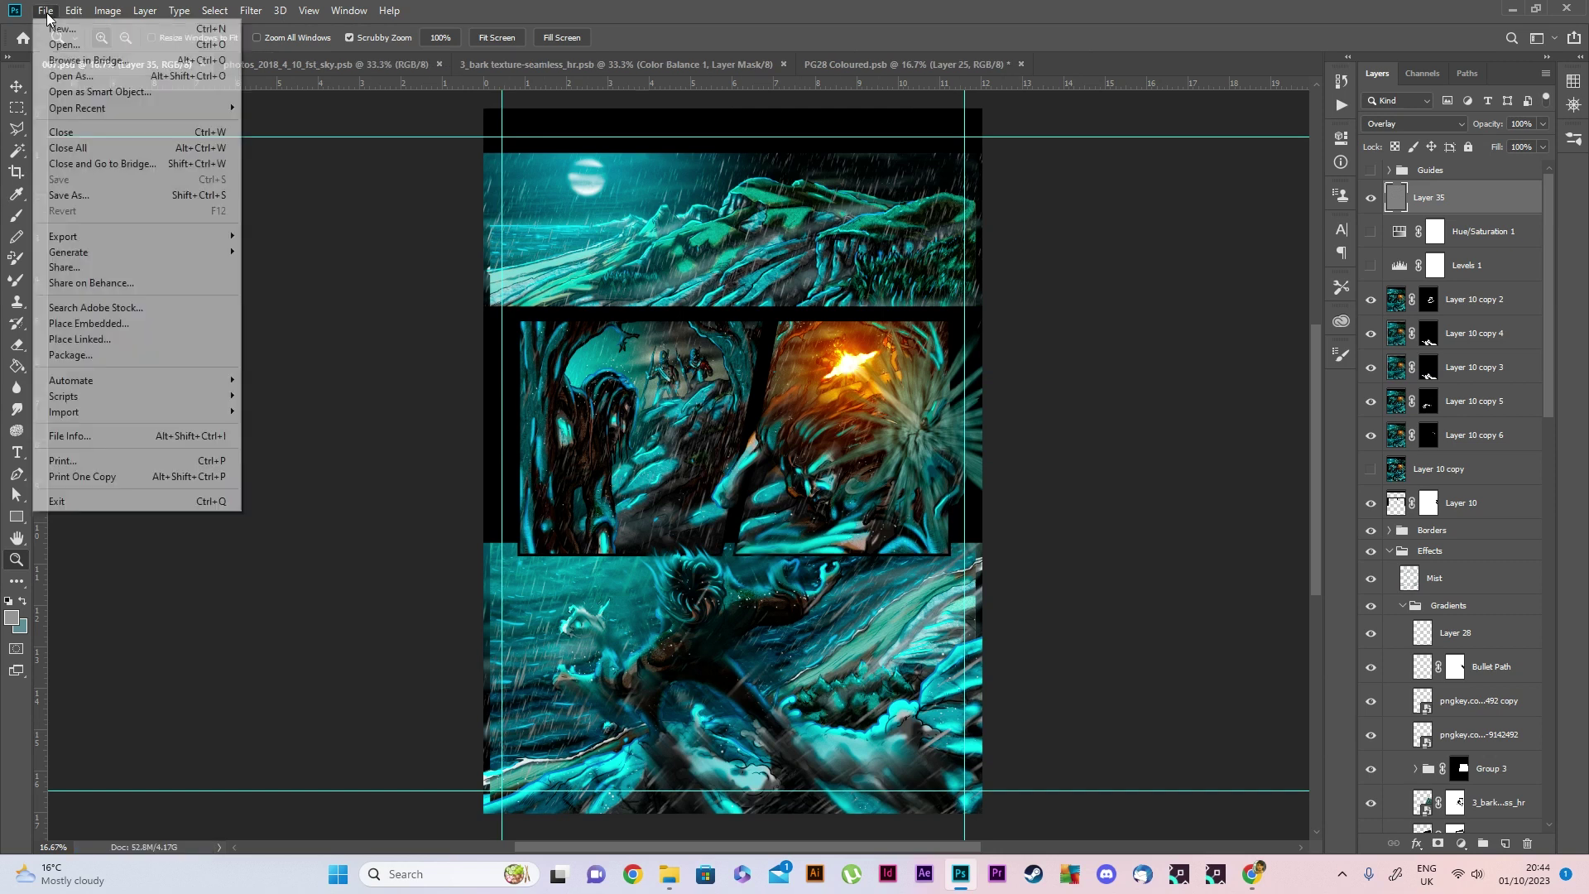
click(623, 376)
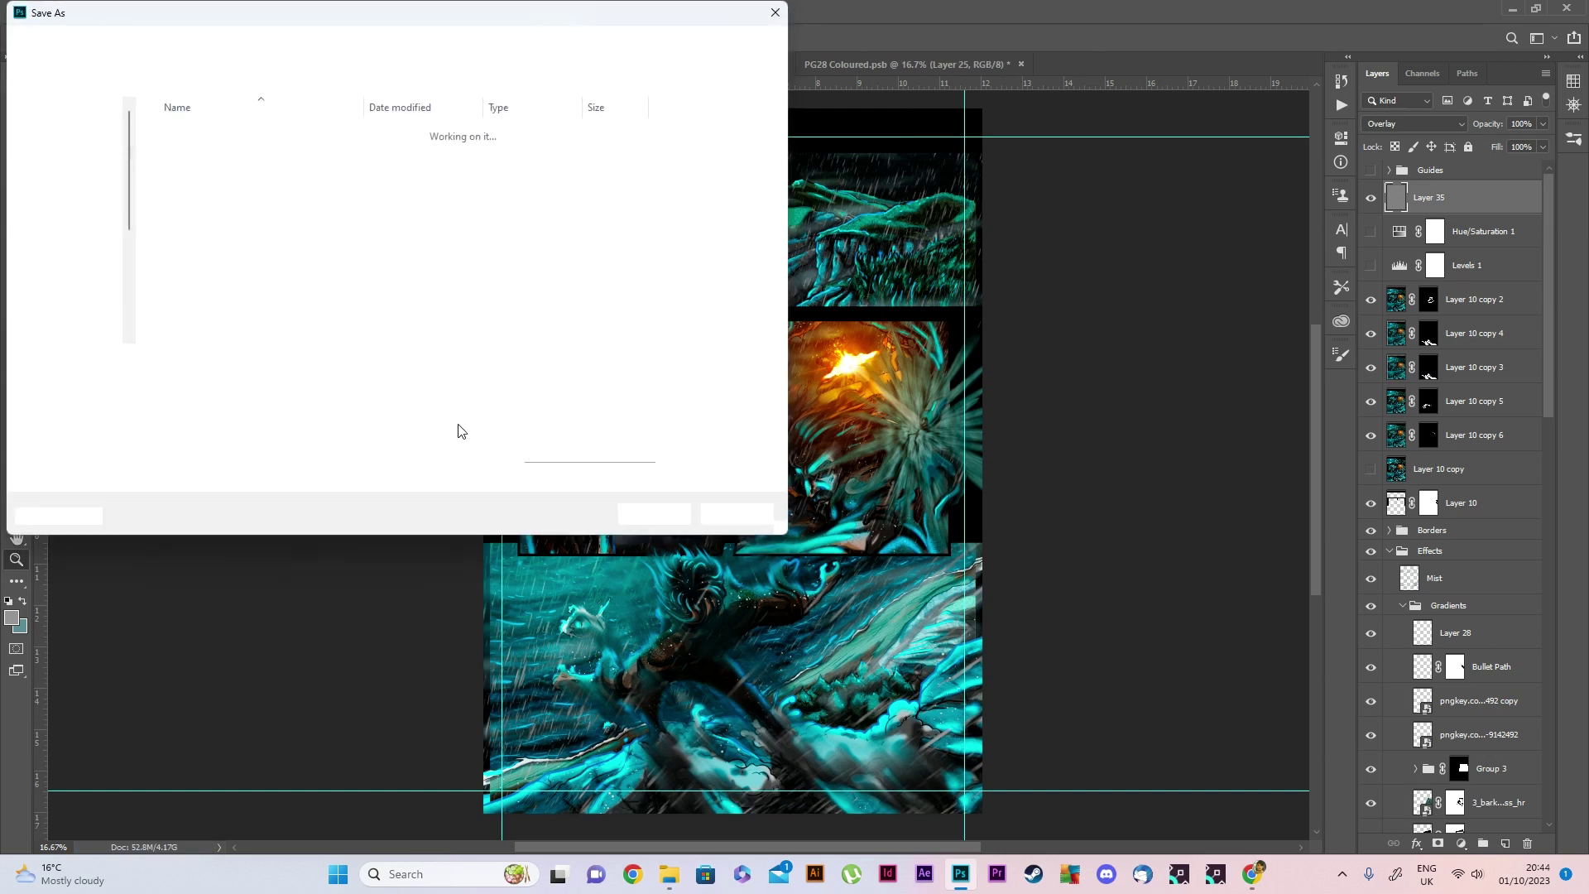
click(207, 382)
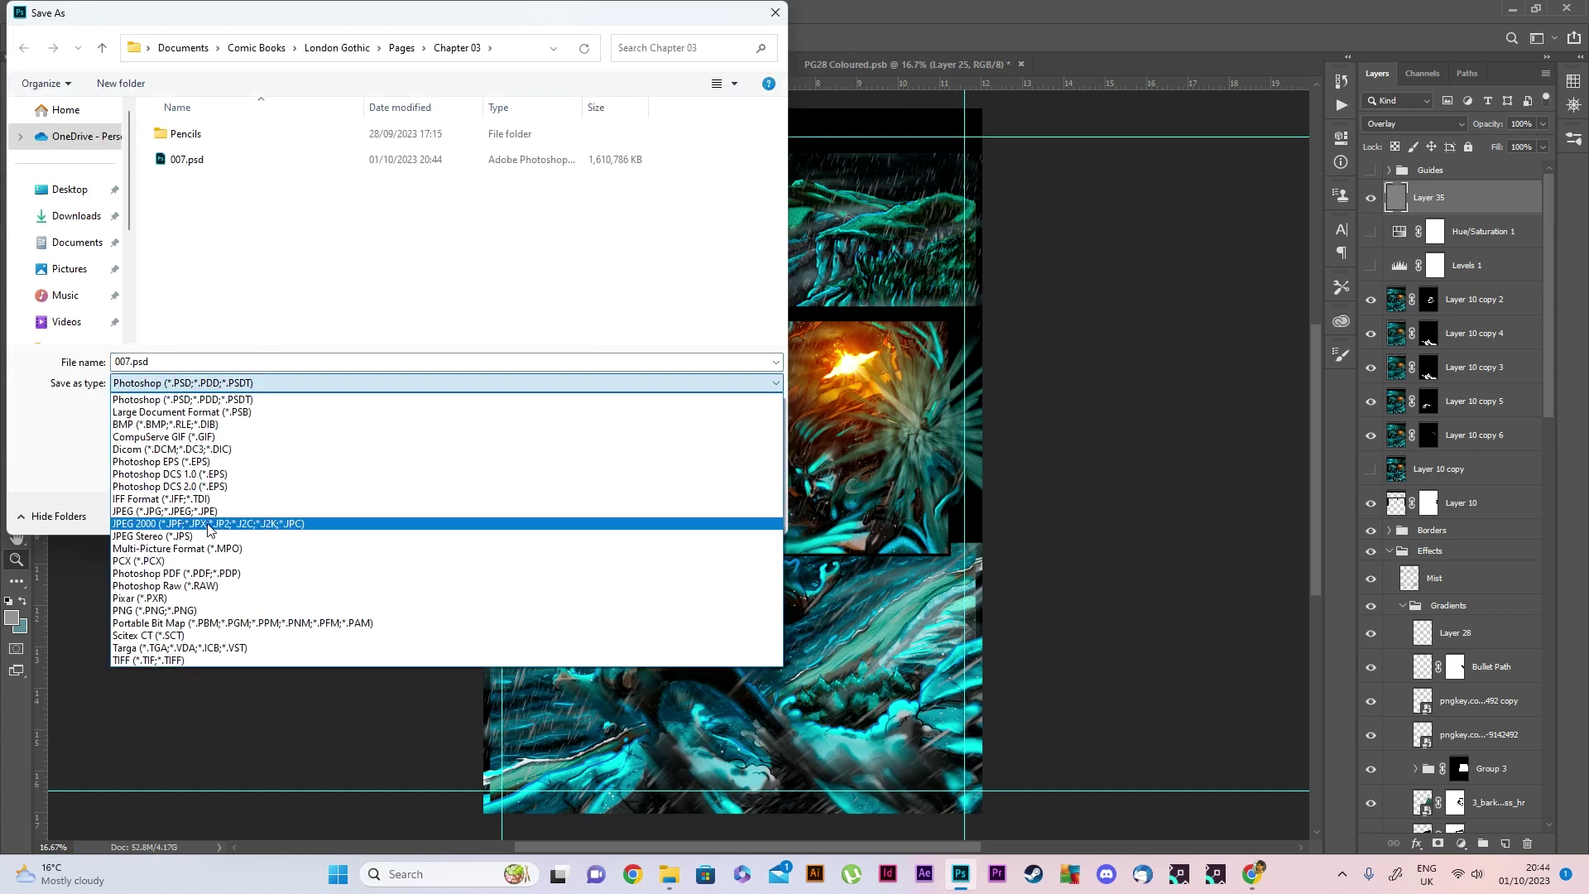
click(207, 659)
click(362, 480)
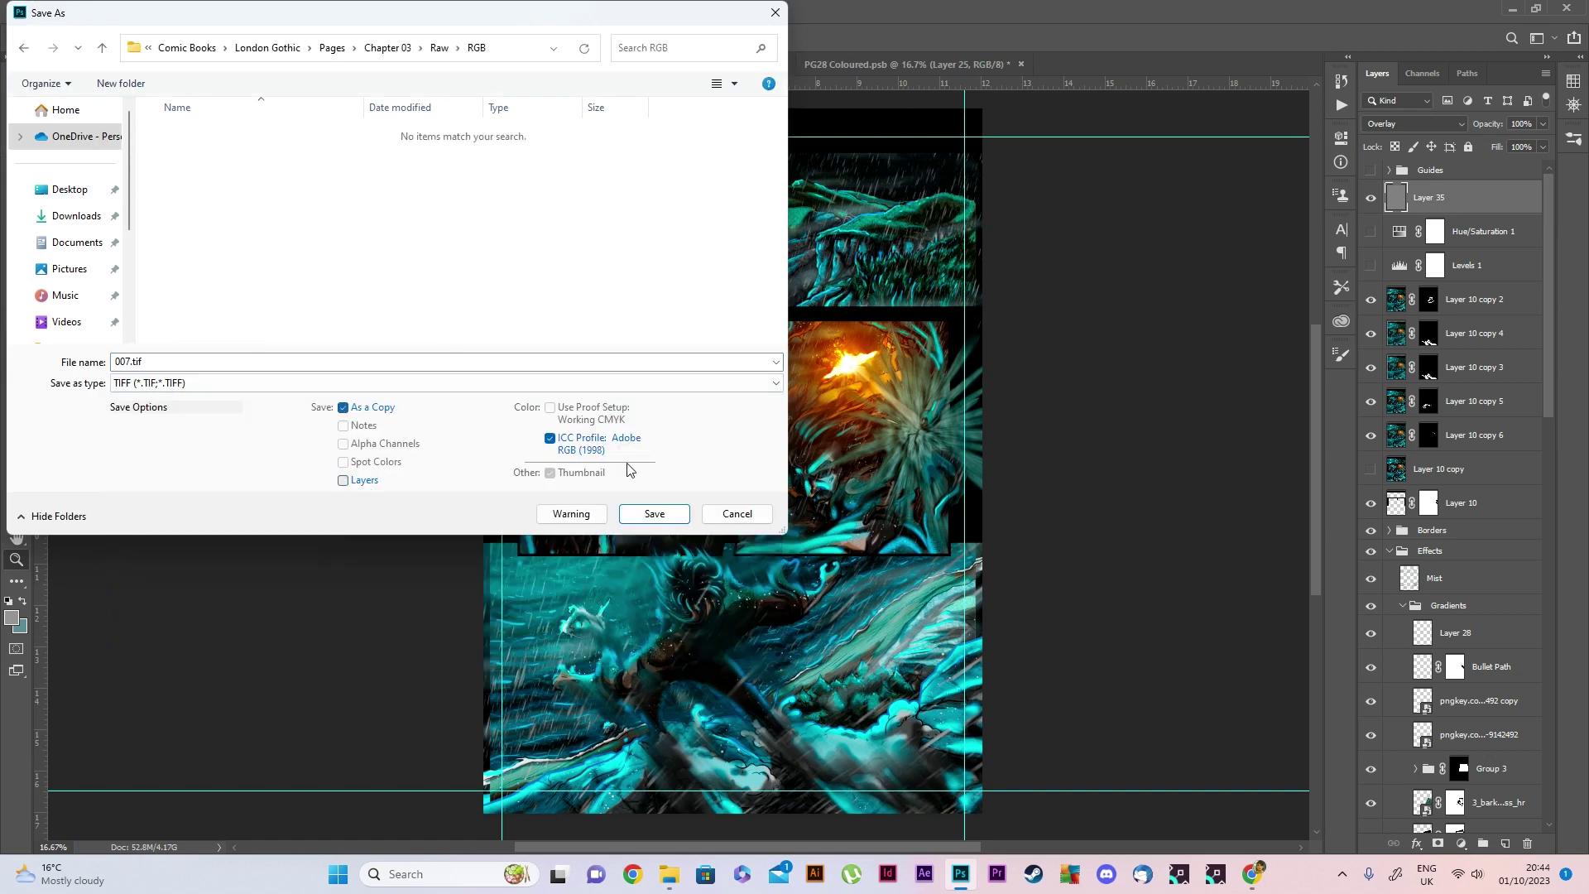
click(653, 513)
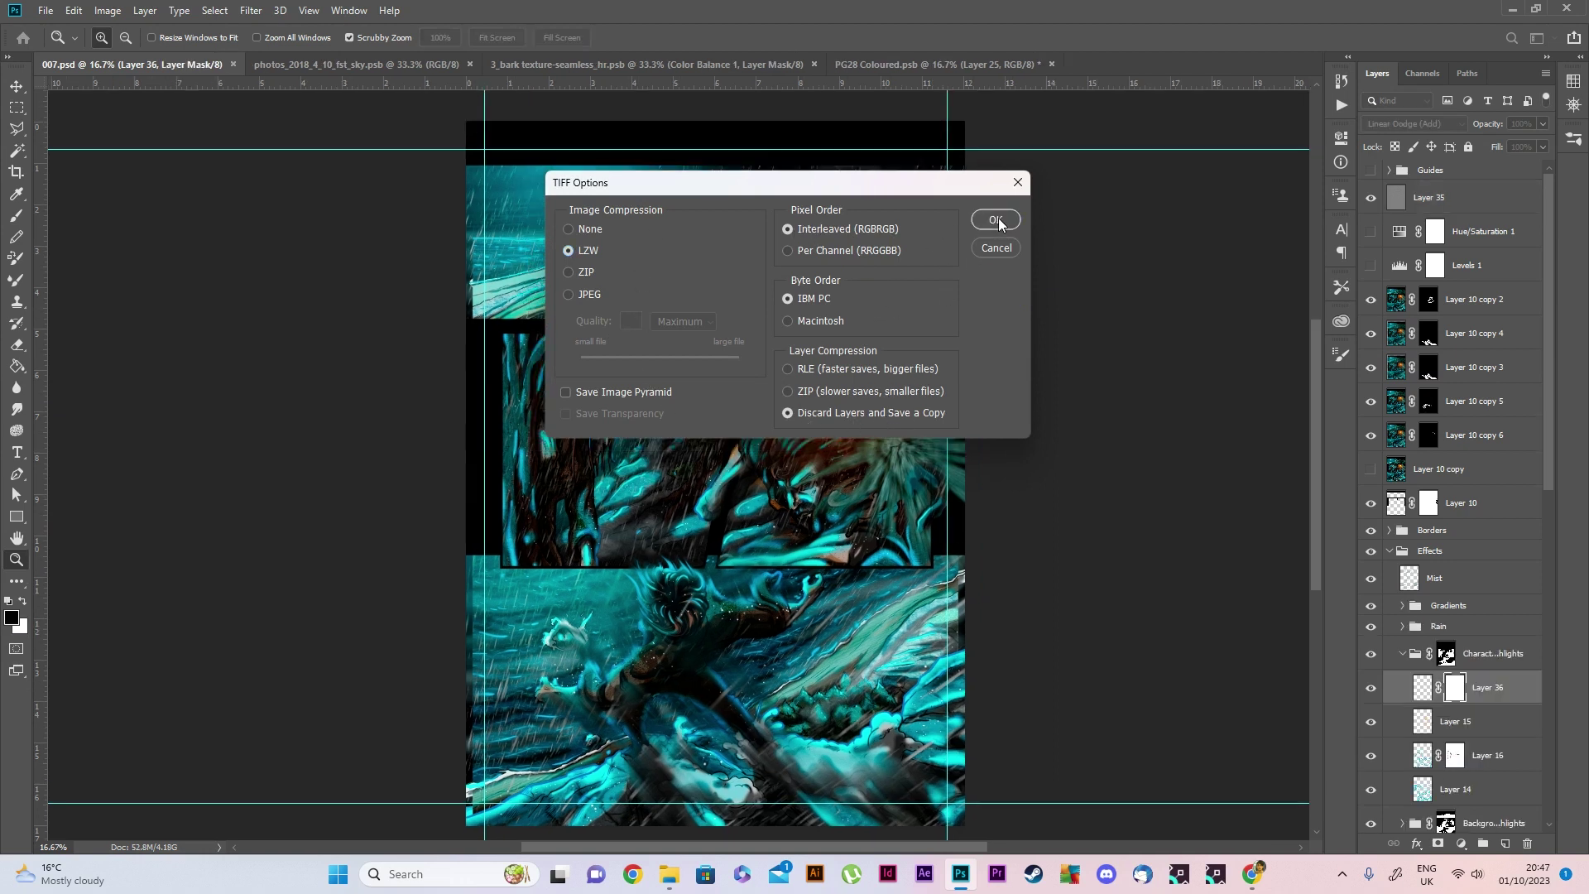
click(996, 220)
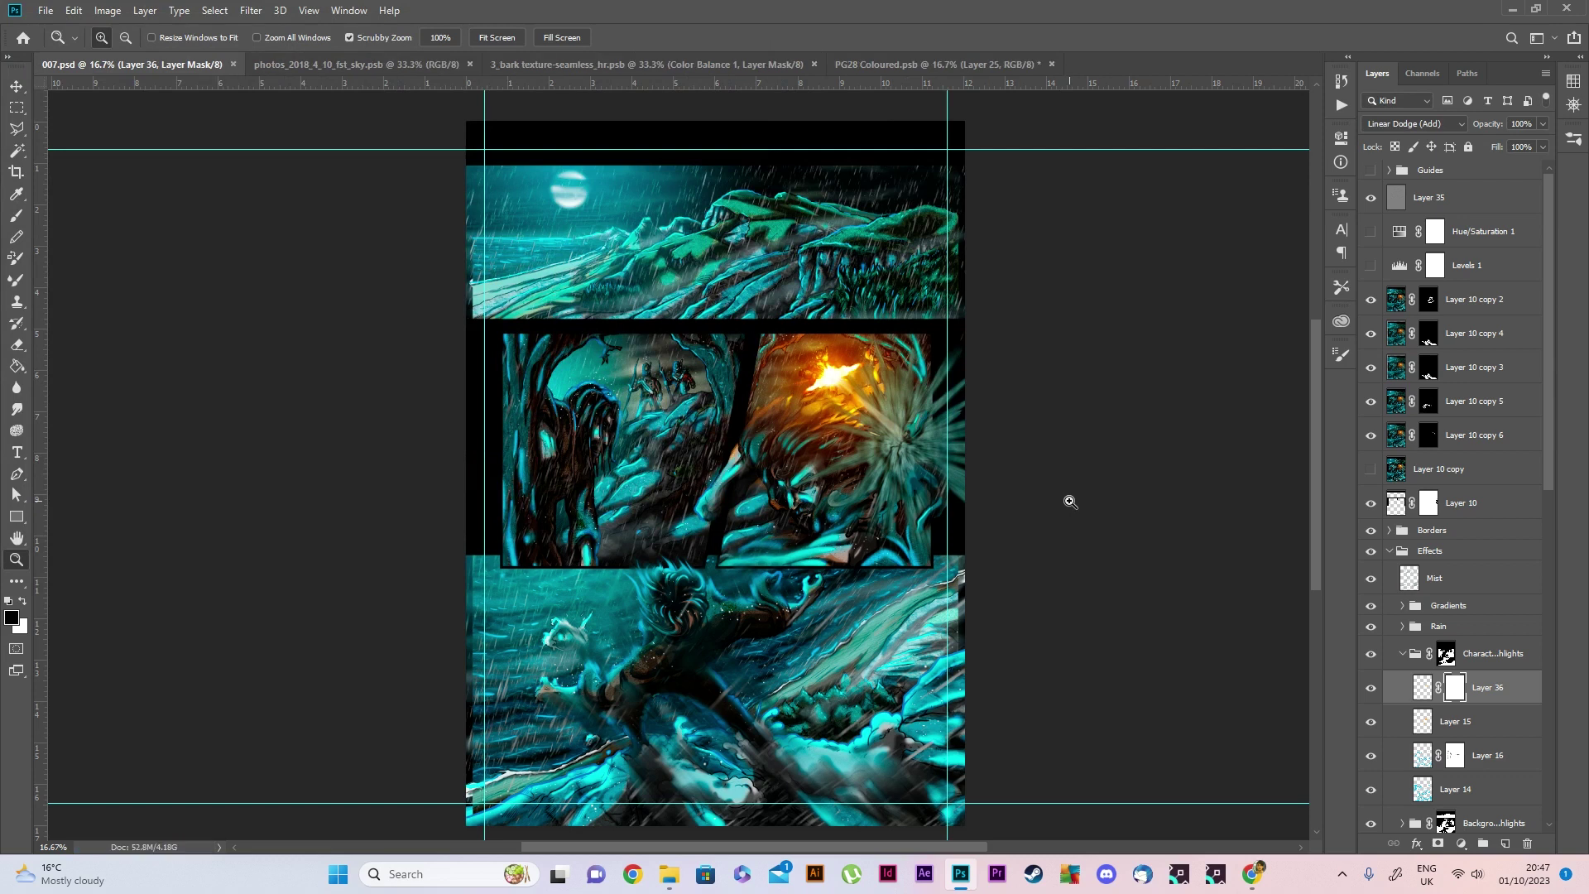
Turn on Proof Colors to preview the page in CMYK
scroll(1070, 502, down, 1)
click(308, 12)
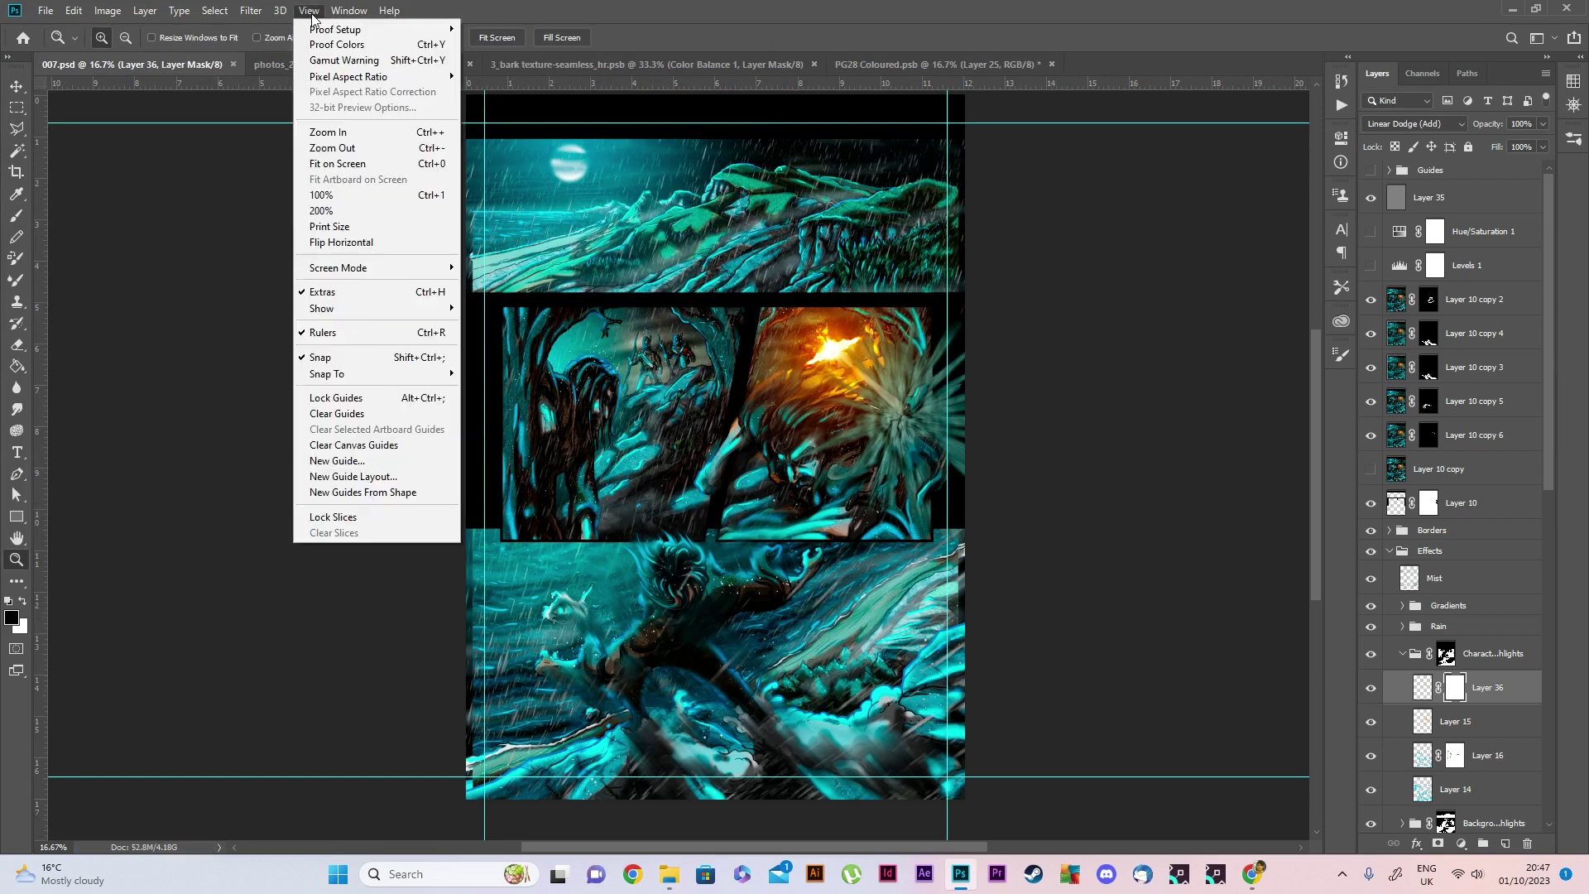
click(328, 45)
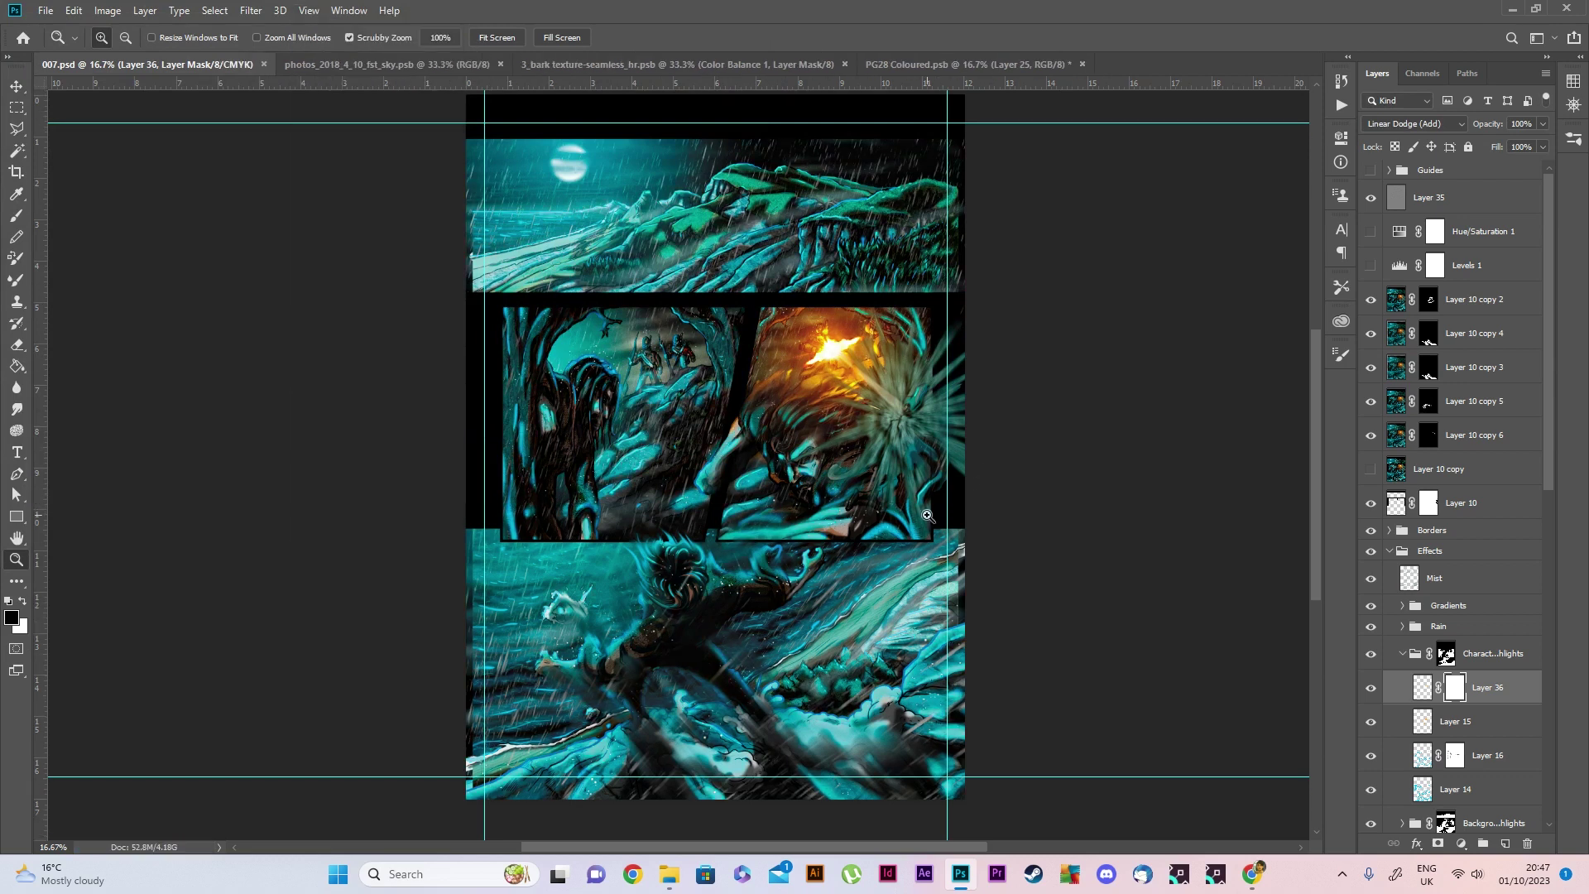
Check the panels in the CMYK preview and show the Hue/Saturation 1 and Levels 1 adjustment layers
scroll(927, 515, up, 3)
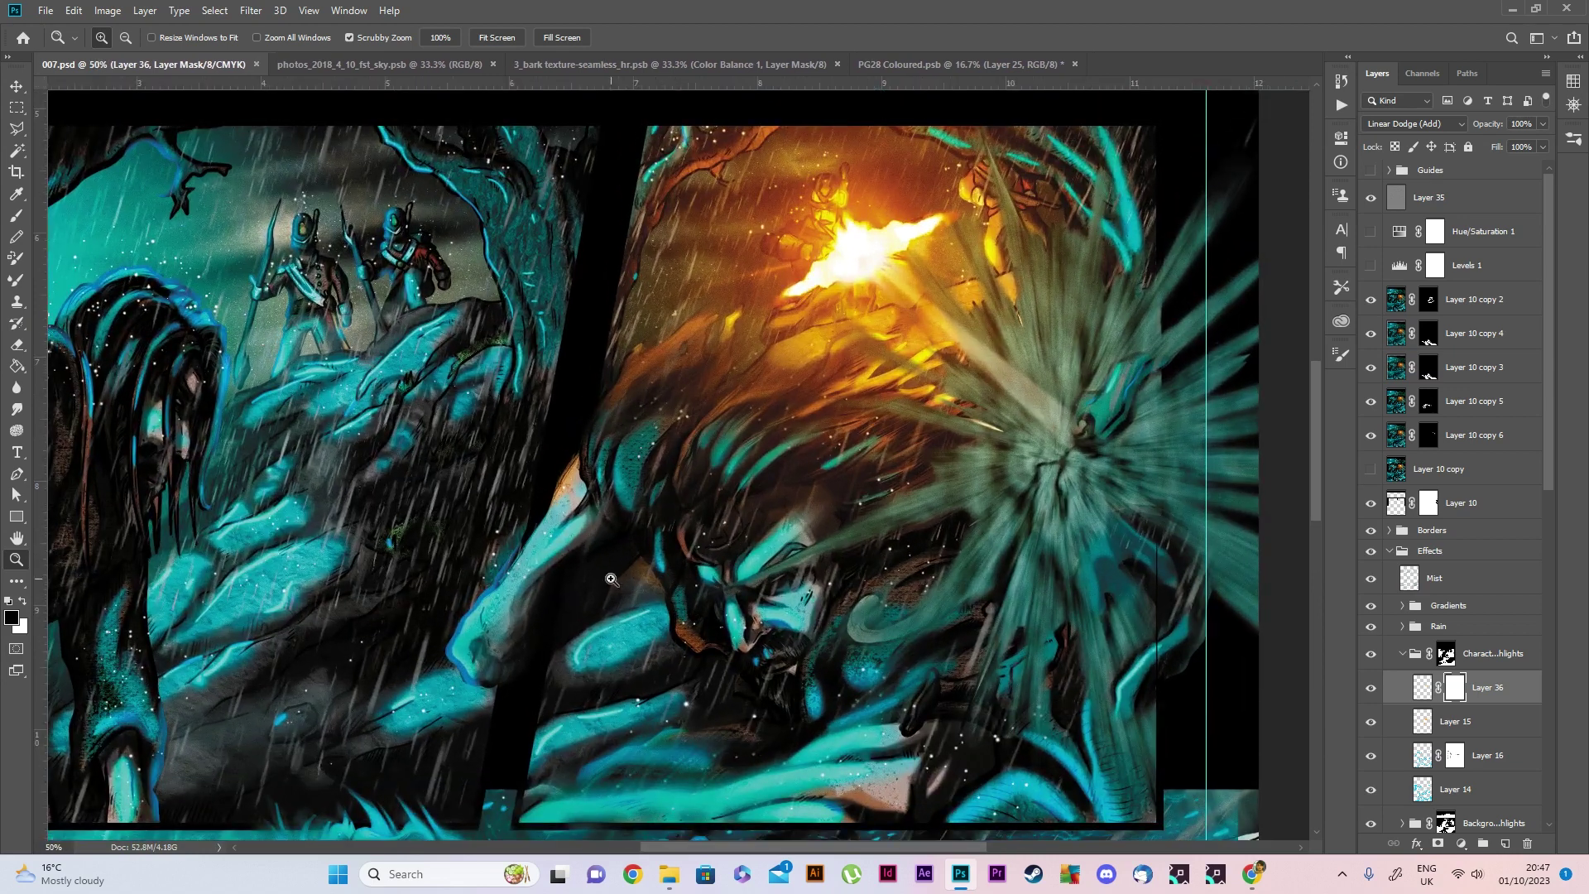
scroll(611, 579, down, 1)
scroll(629, 538, down, 5)
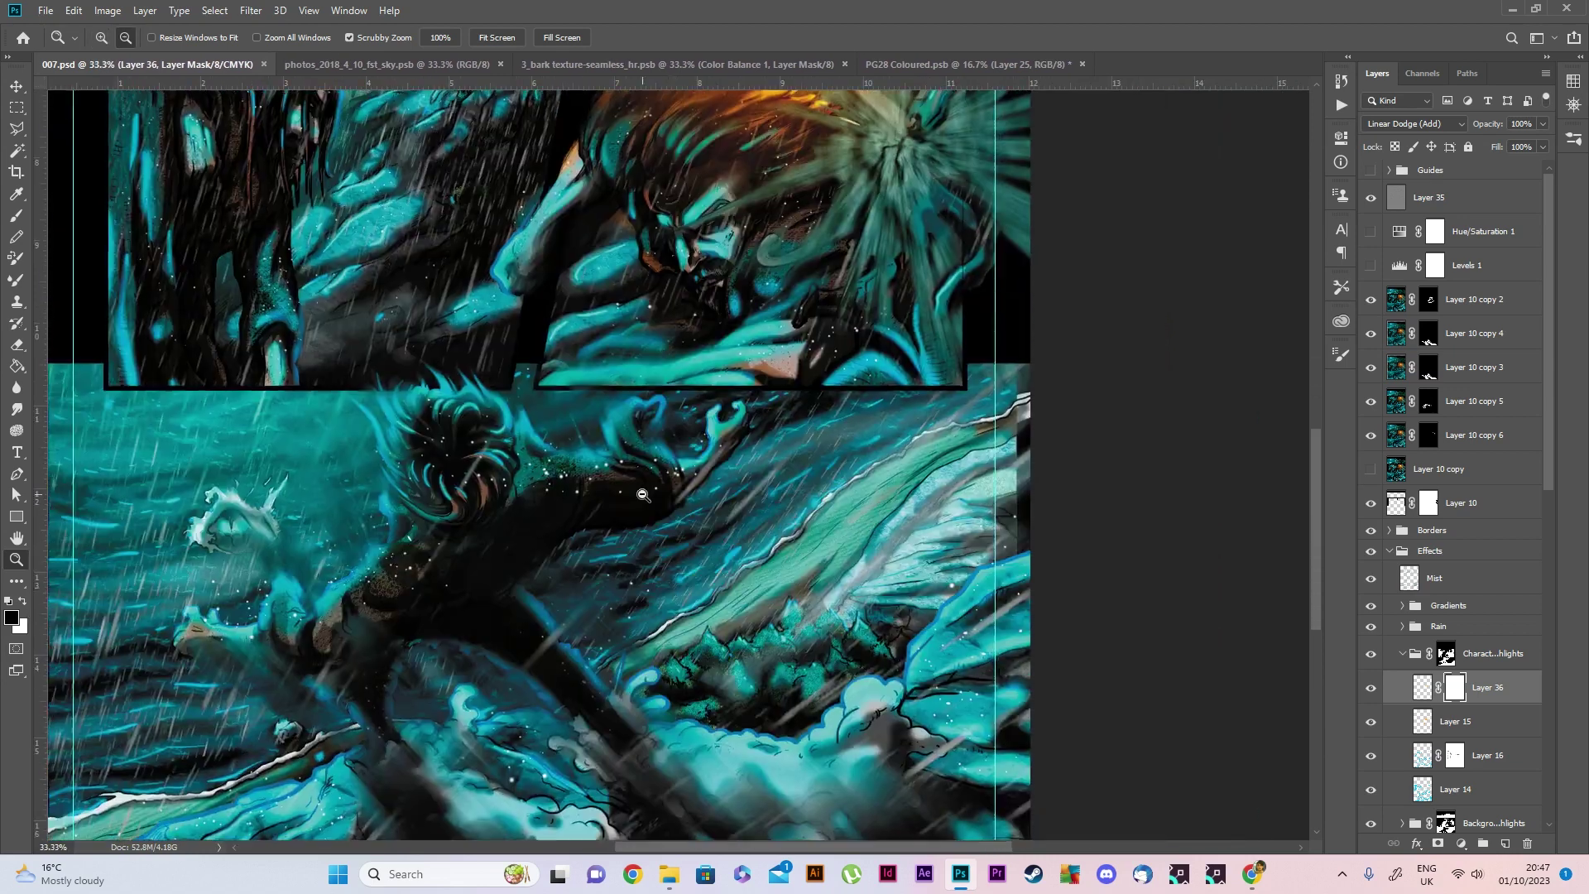
scroll(643, 494, down, 1)
scroll(654, 493, up, 2)
scroll(701, 481, down, 1)
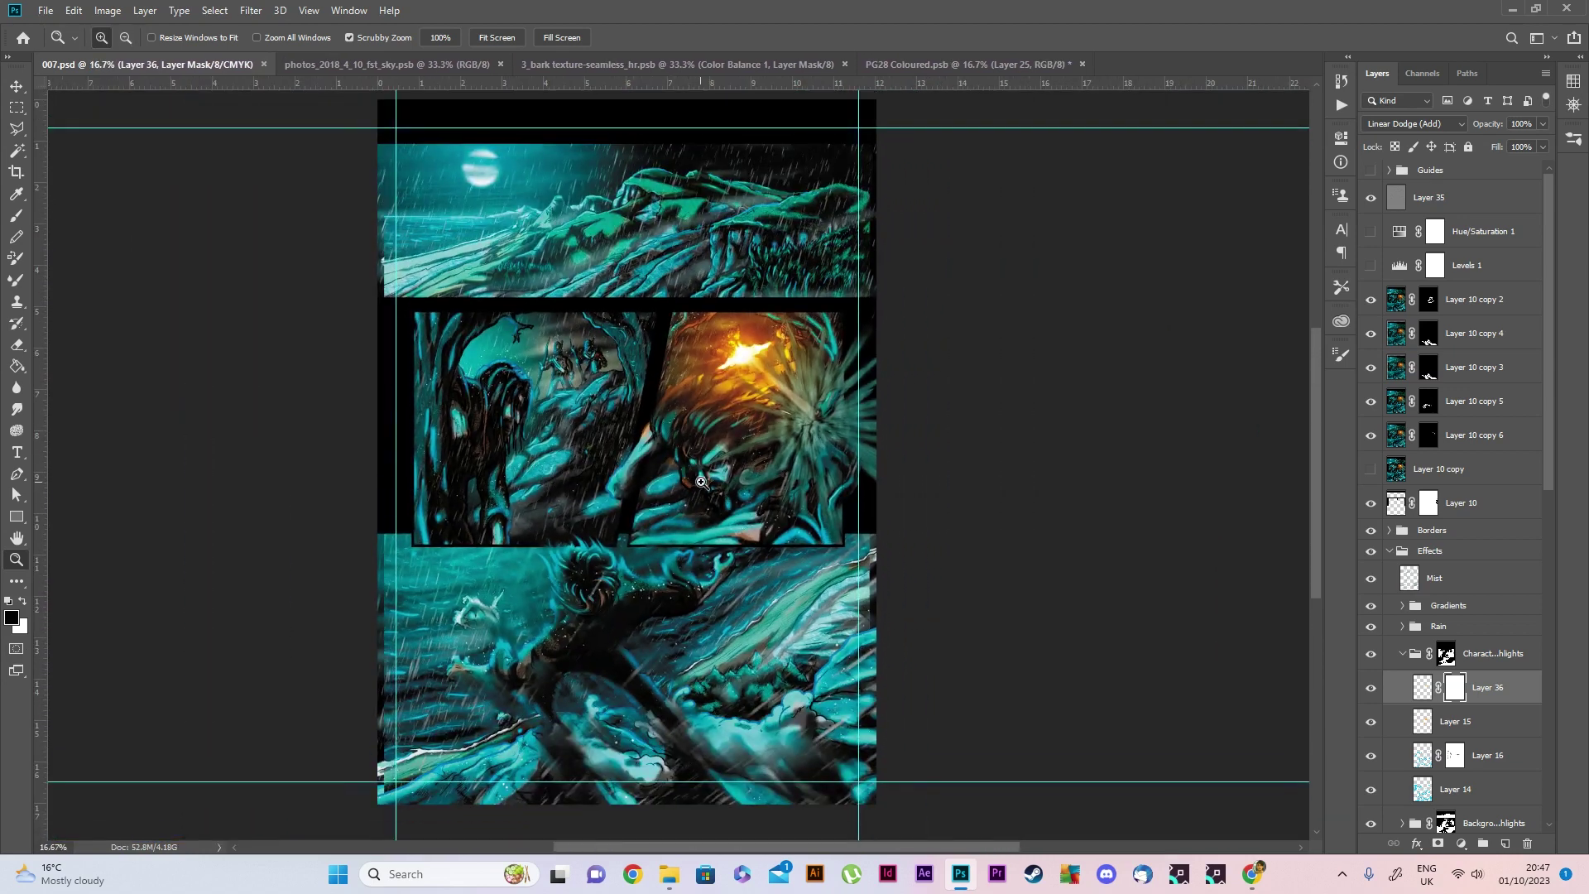
drag(1370, 233, 1370, 265)
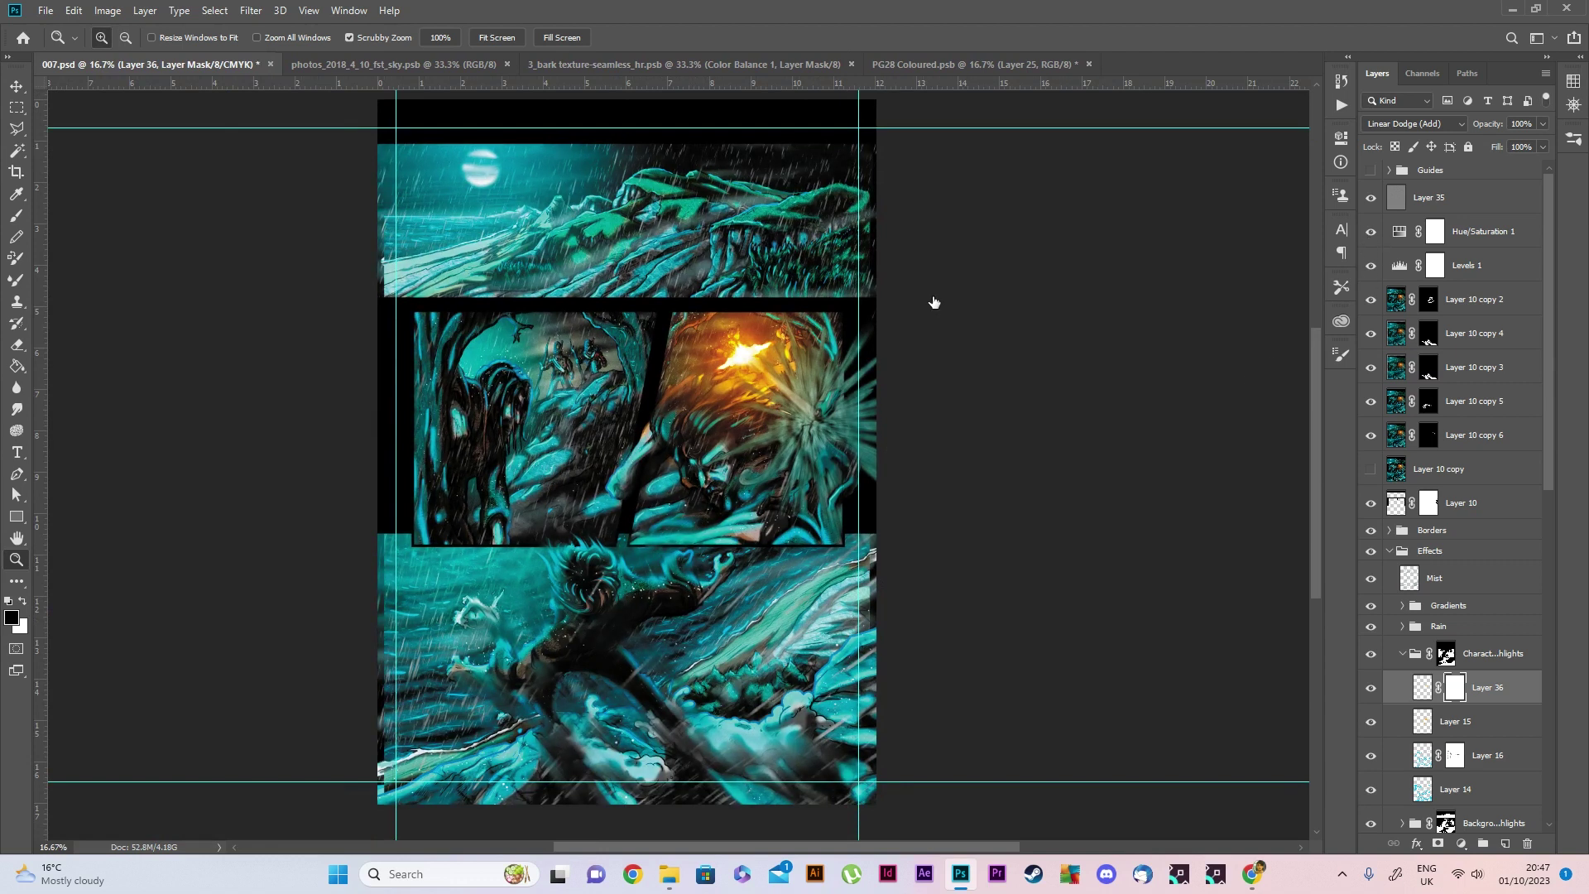
Examine the middle and bottom panels in the CMYK preview with both adjustment layers shown
scroll(739, 577, up, 1)
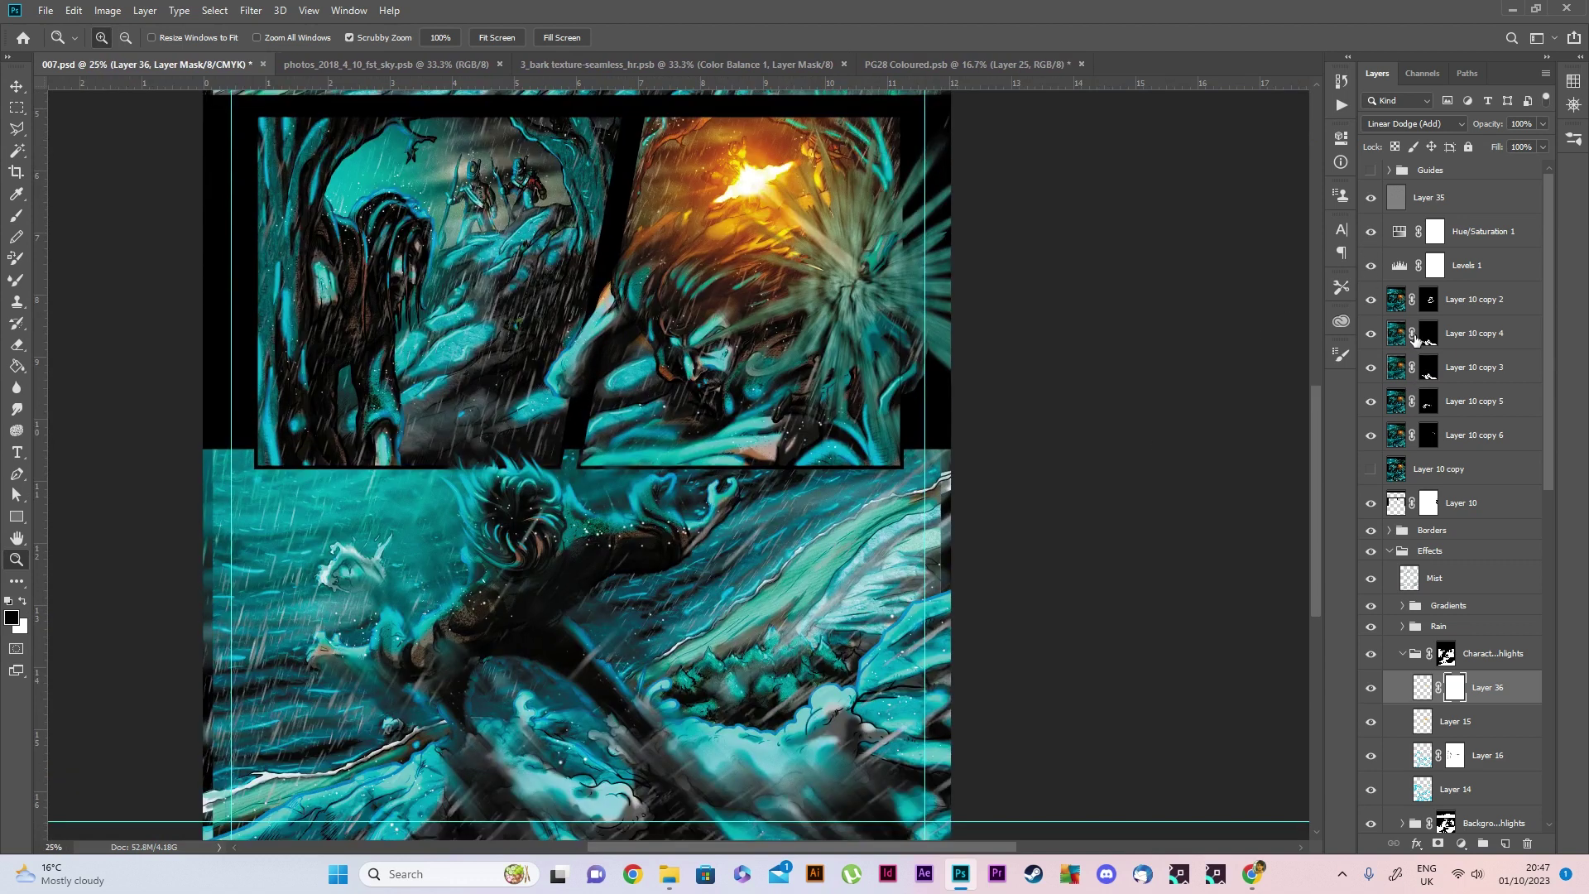
scroll(830, 507, up, 3)
scroll(787, 509, down, 1)
scroll(787, 509, down, 1)
scroll(700, 496, up, 1)
scroll(565, 480, down, 1)
scroll(565, 480, up, 1)
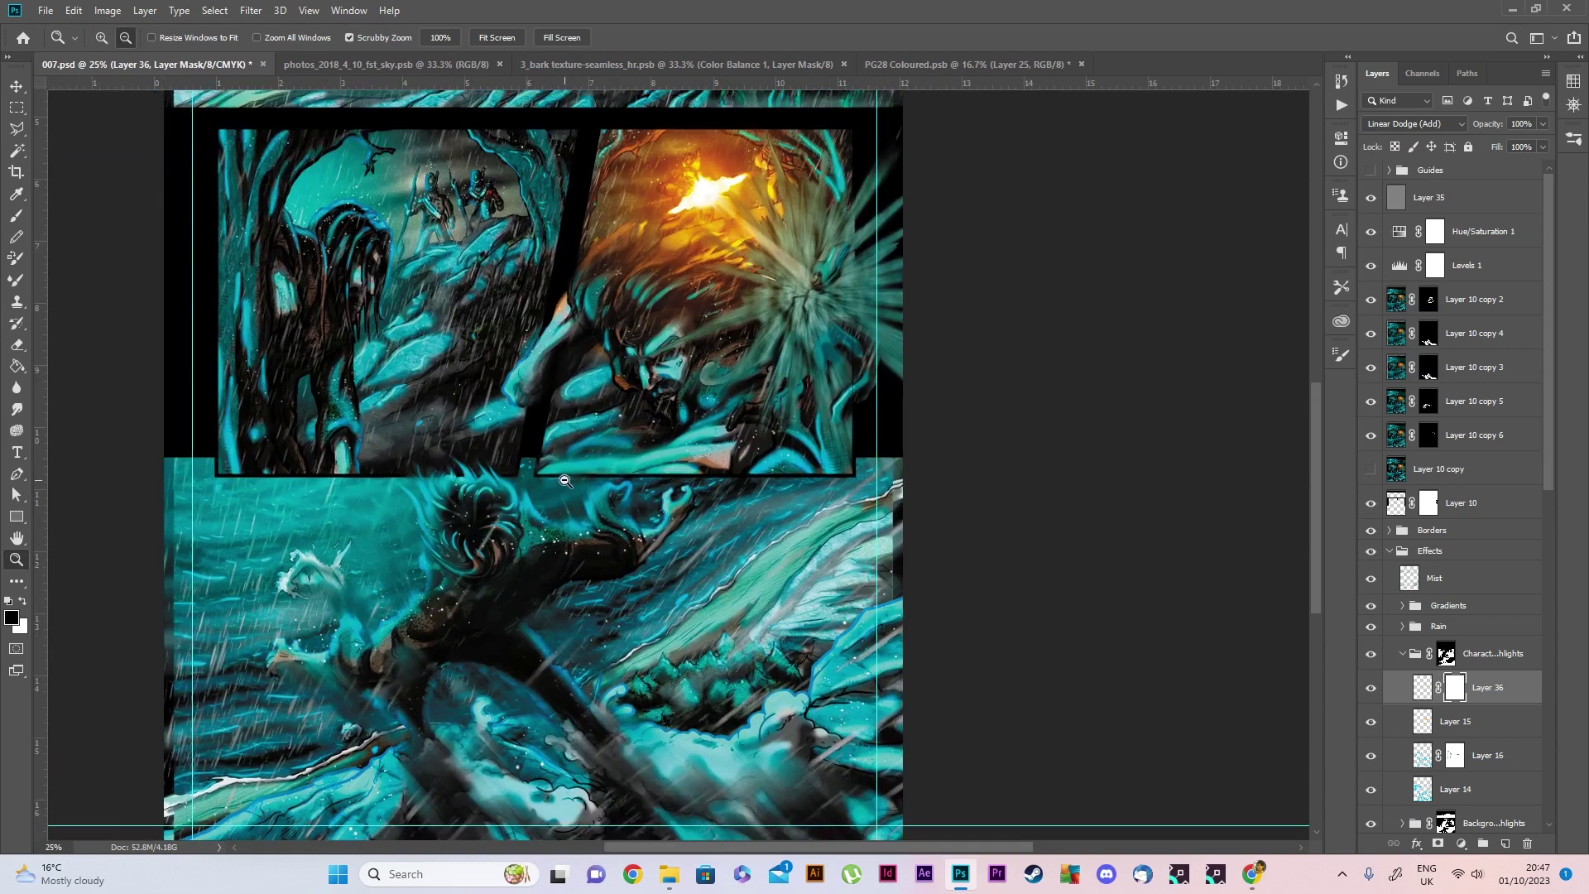
alt+click(565, 480)
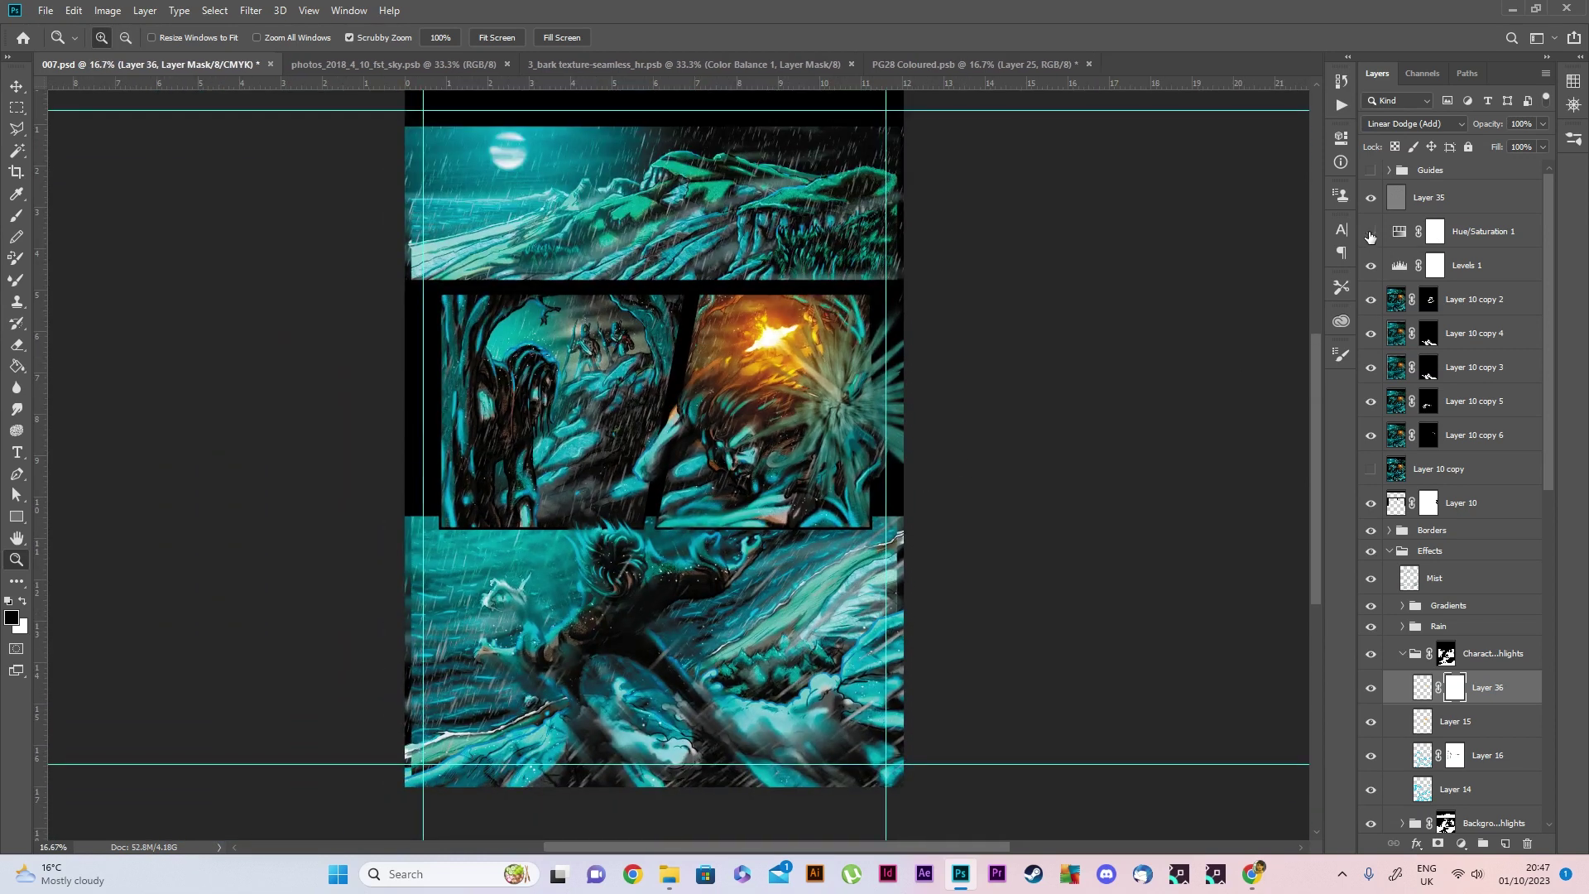
Select the Hue/Saturation 1 adjustment layer and examine the bottom panel's figure and waves in the CMYK preview
click(1372, 276)
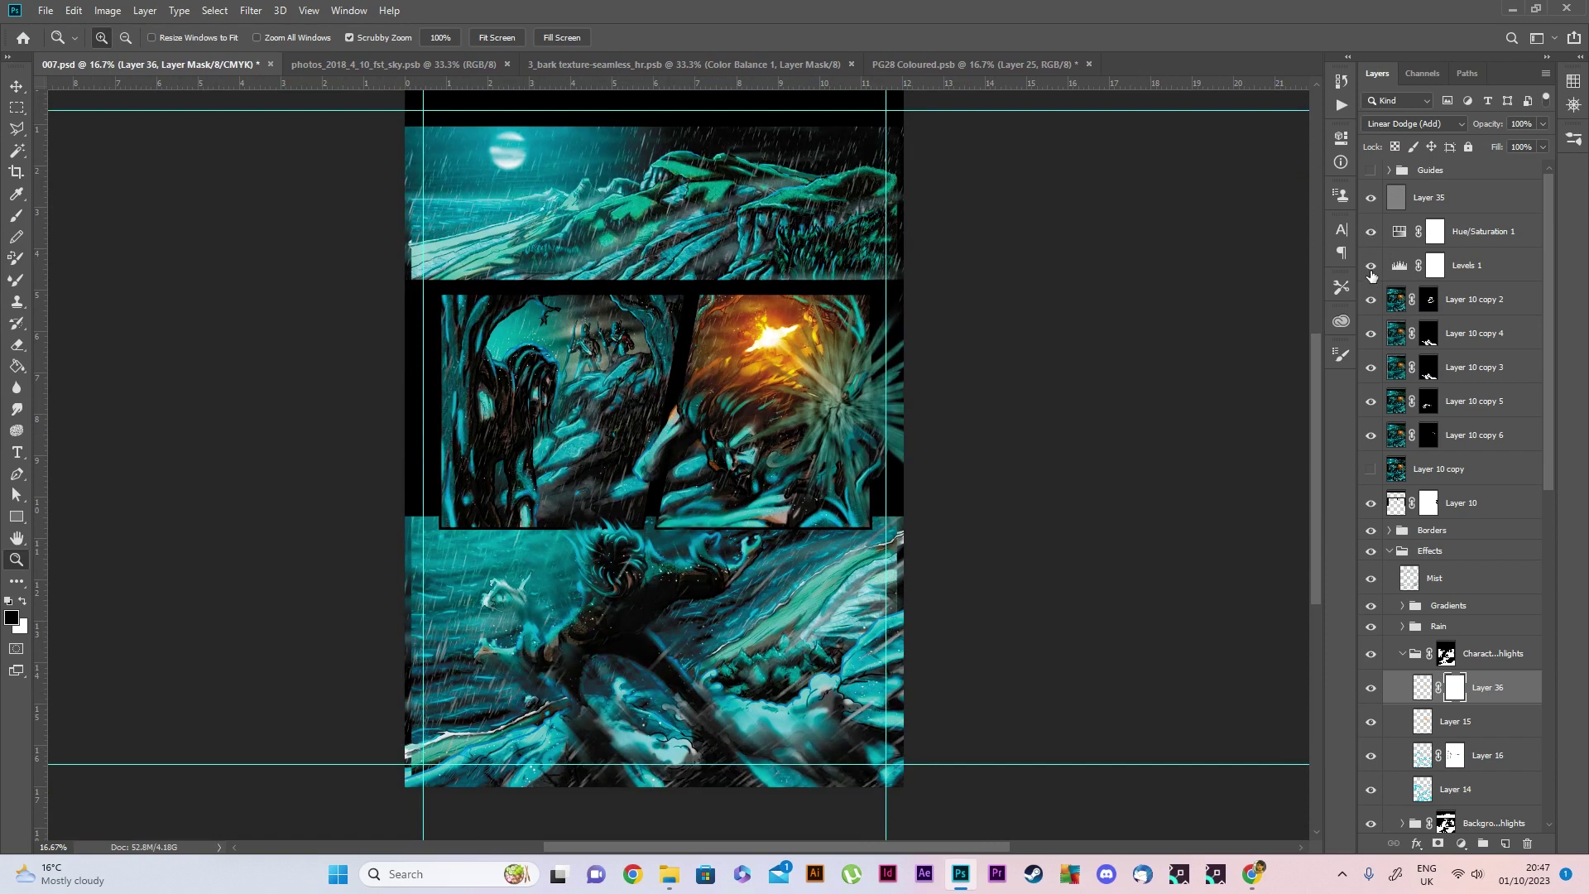
click(1398, 254)
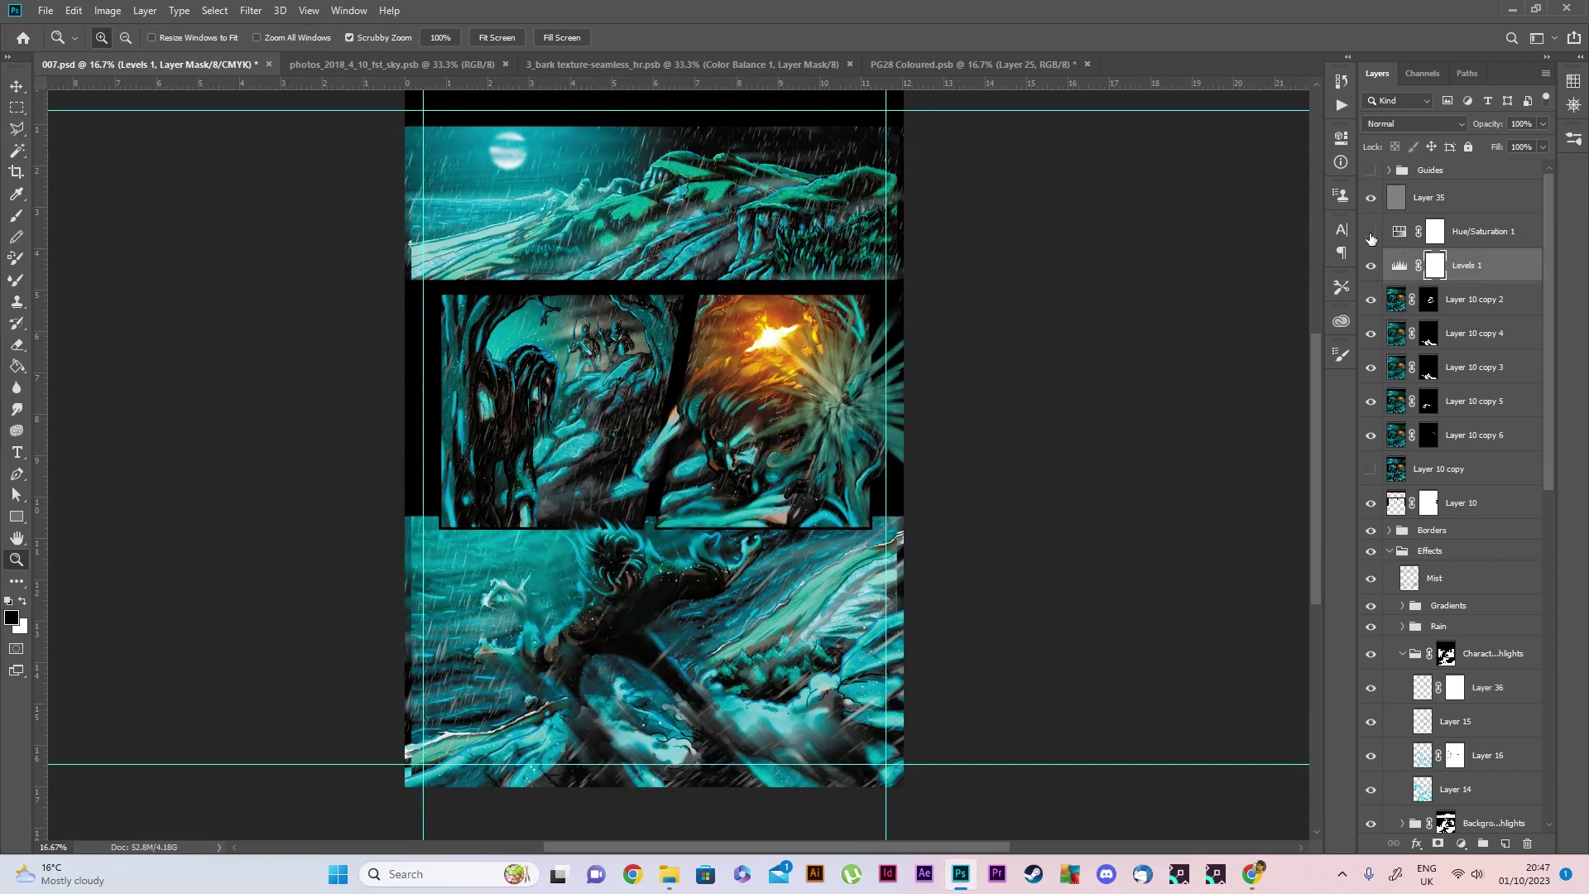
key(alt+bracketright)
click(737, 670)
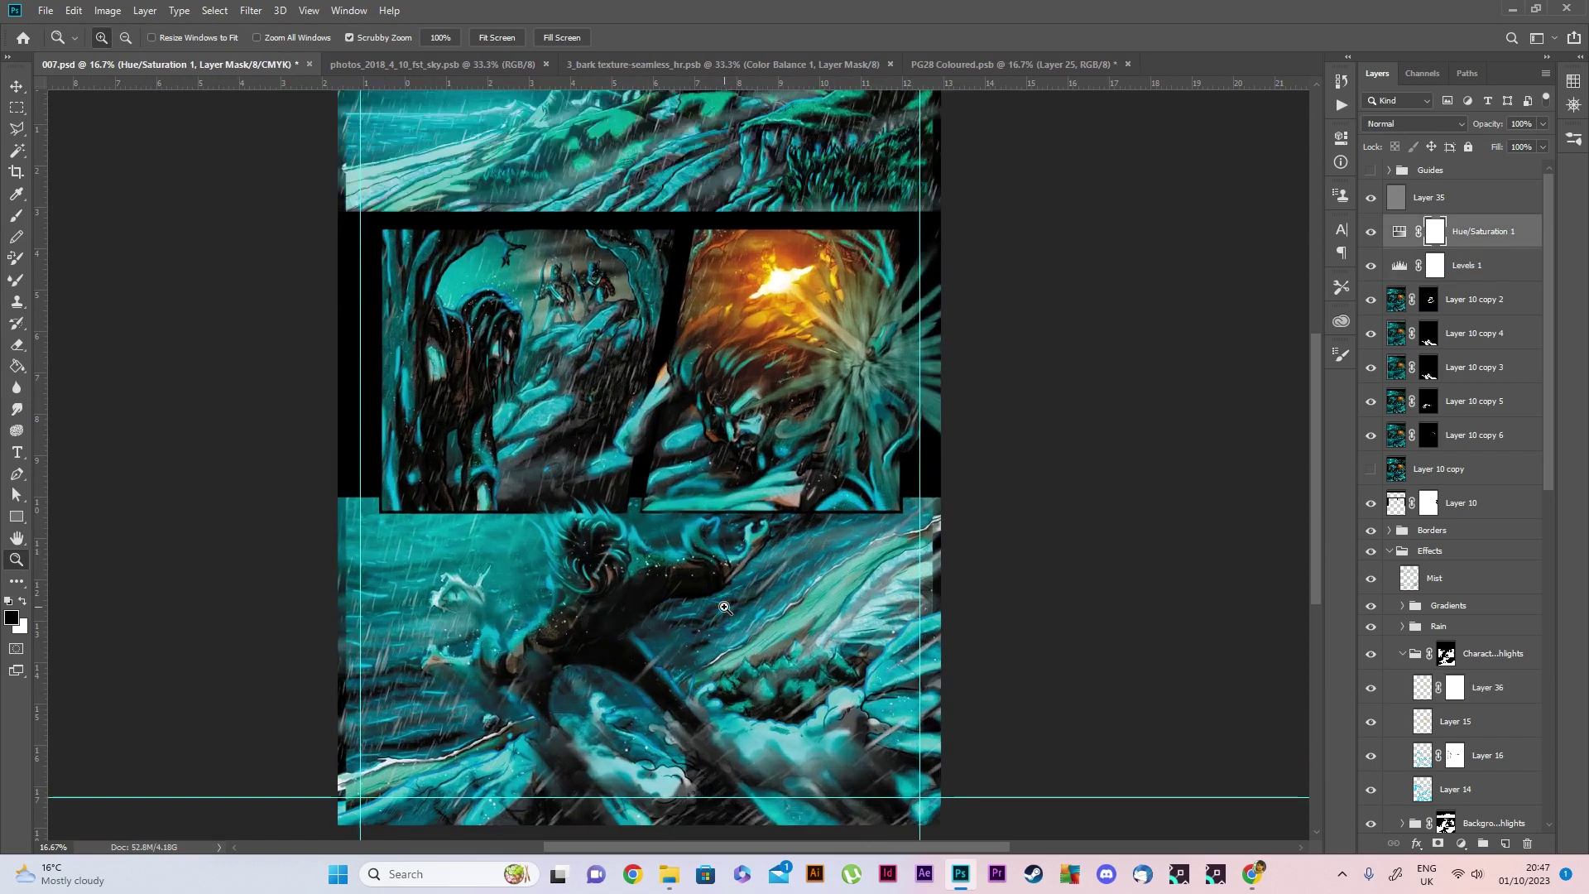
scroll(439, 574, down, 2)
scroll(440, 575, up, 5)
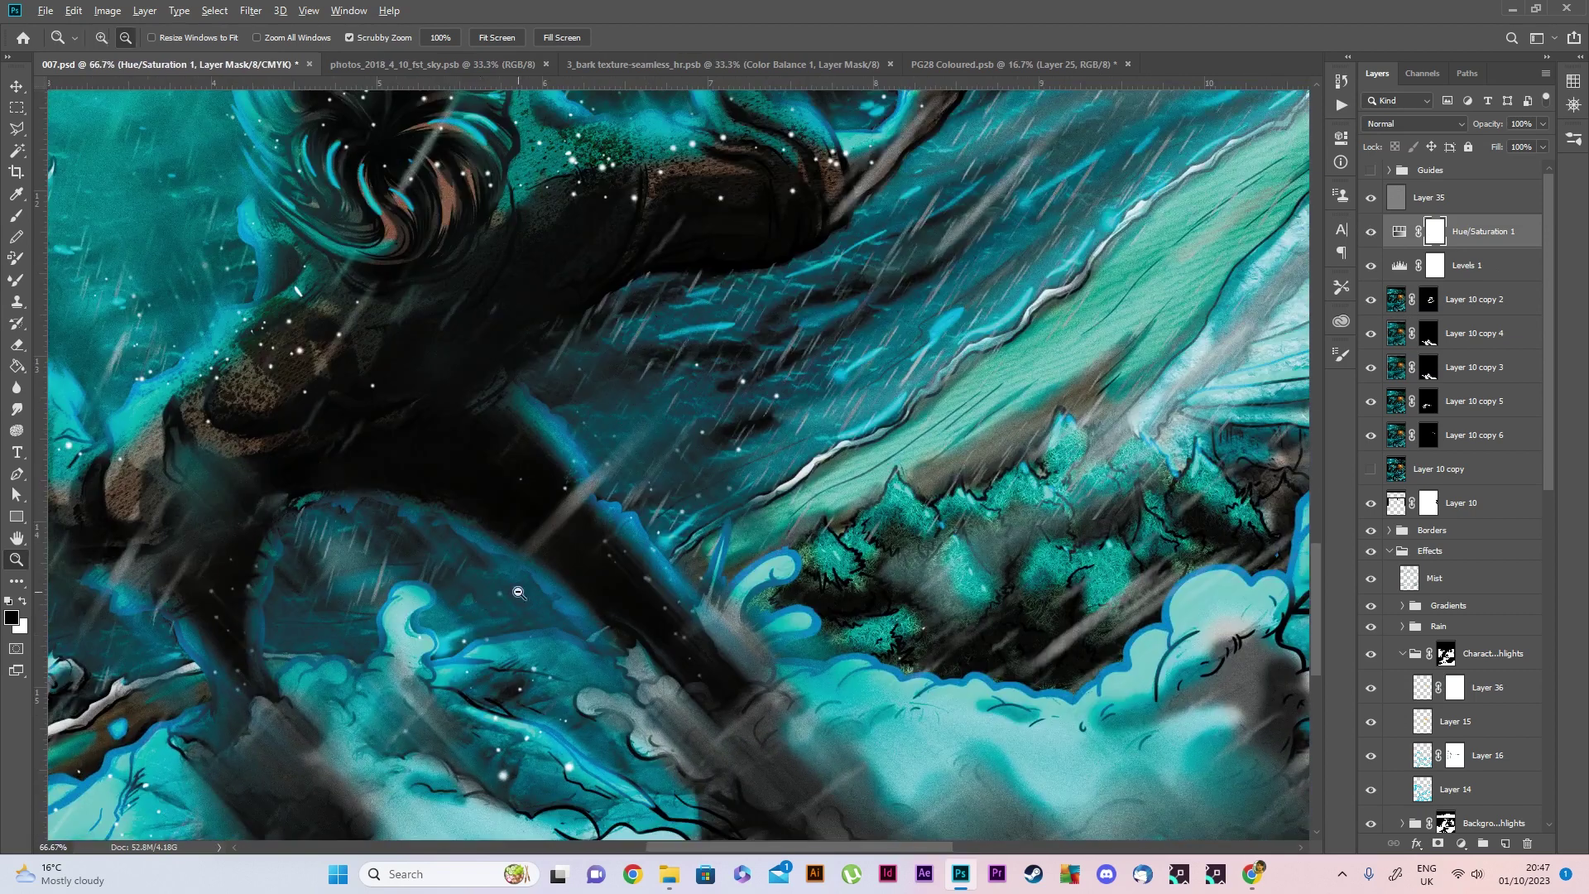
scroll(822, 423, left, 2)
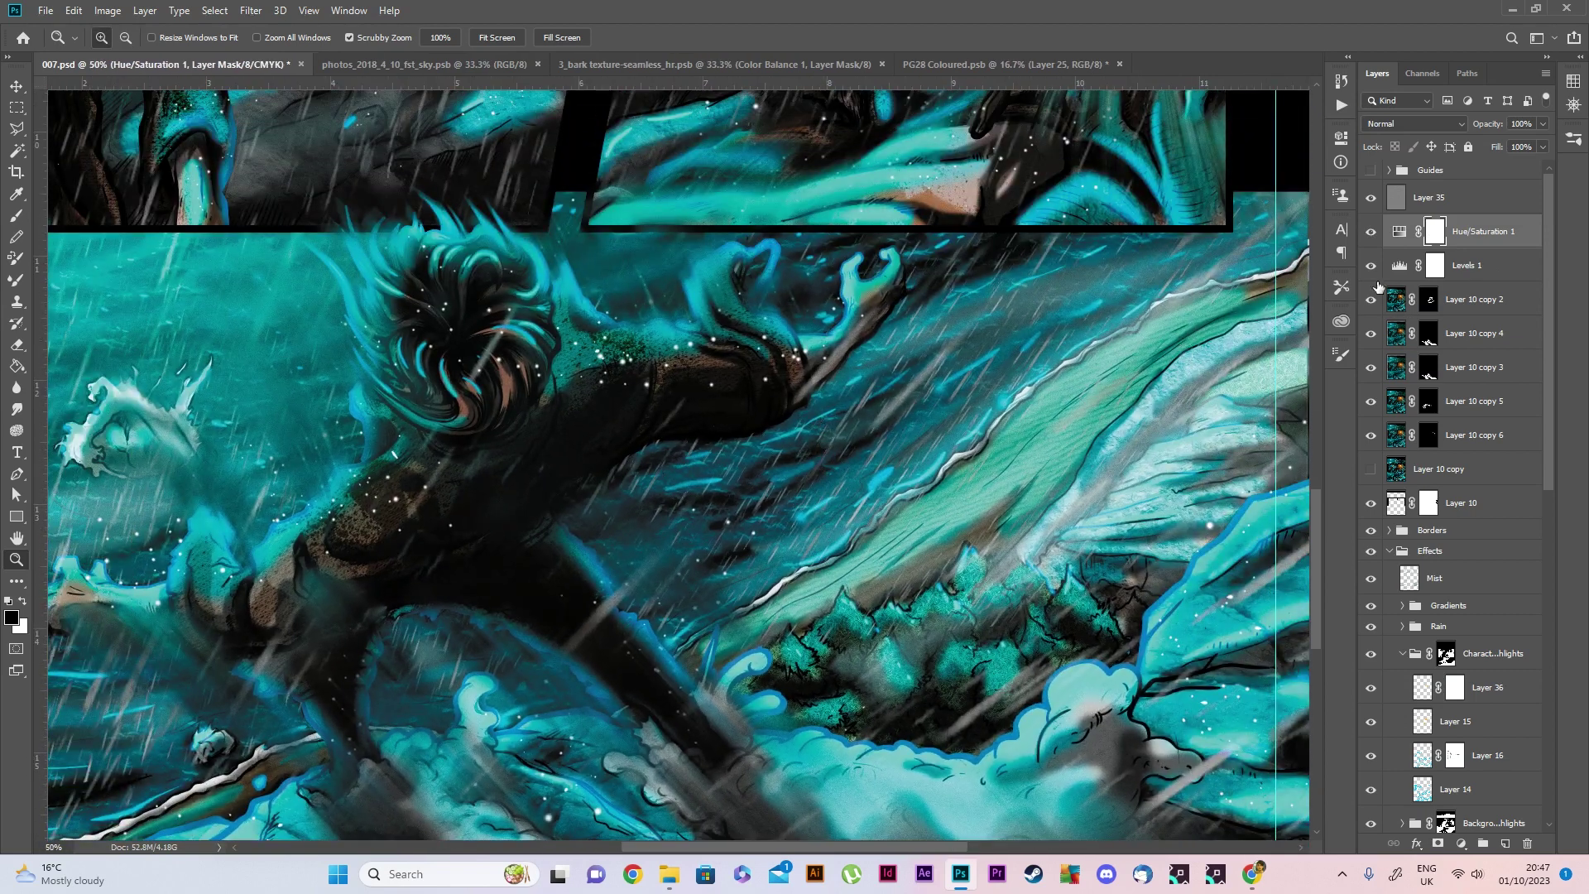
alt+click(856, 411)
alt+click(709, 497)
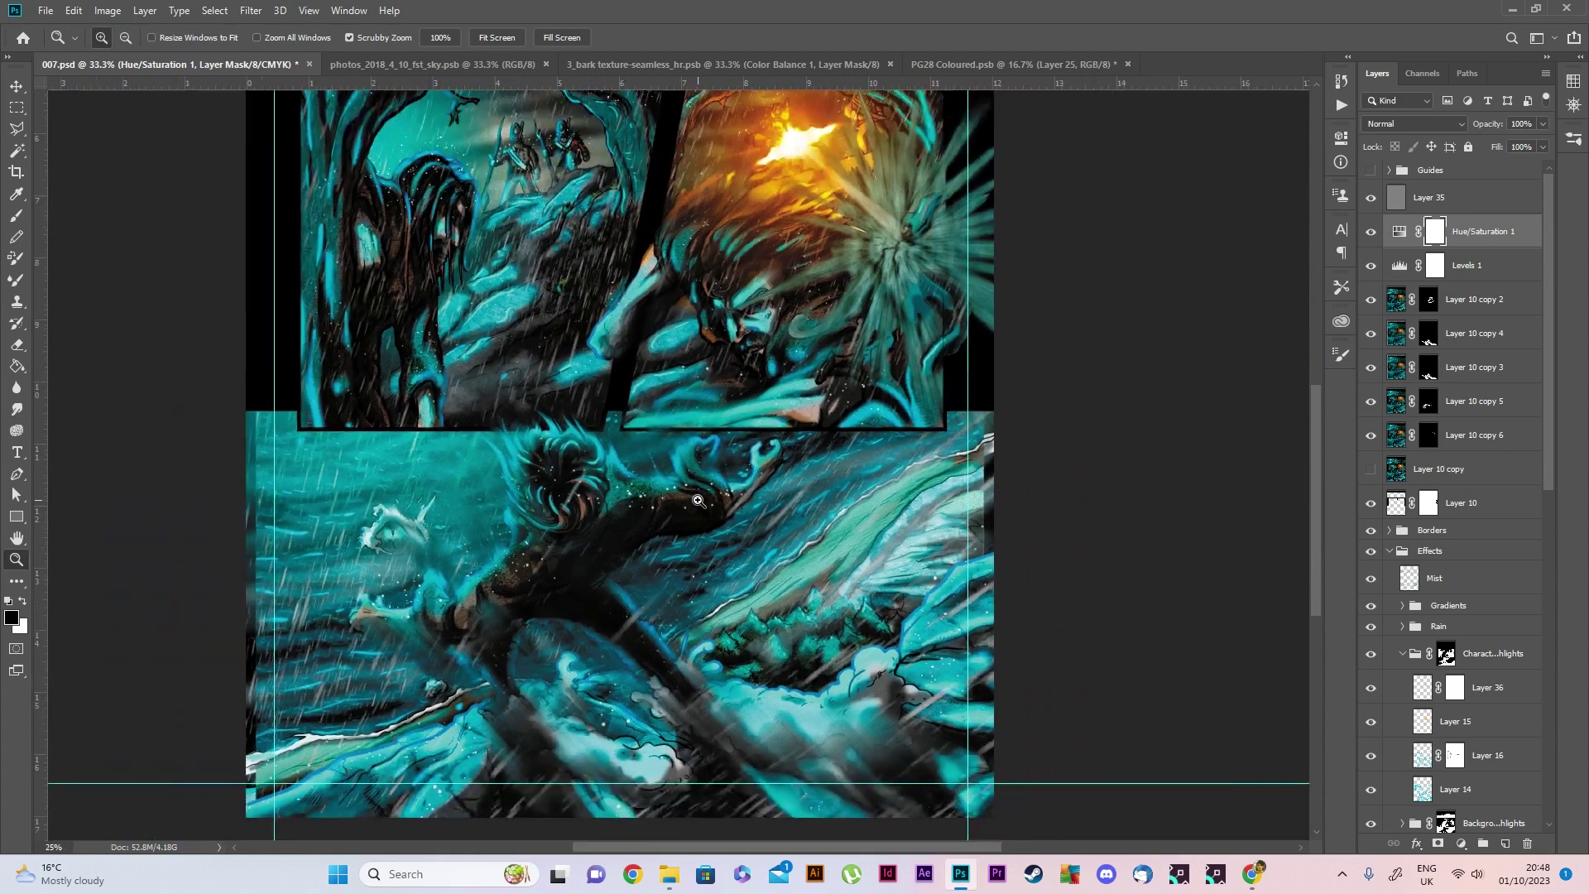
Review the upper and middle panels in the CMYK preview and compare the page with and without the Hue/Saturation 1 adjustment
scroll(708, 497, up, 6)
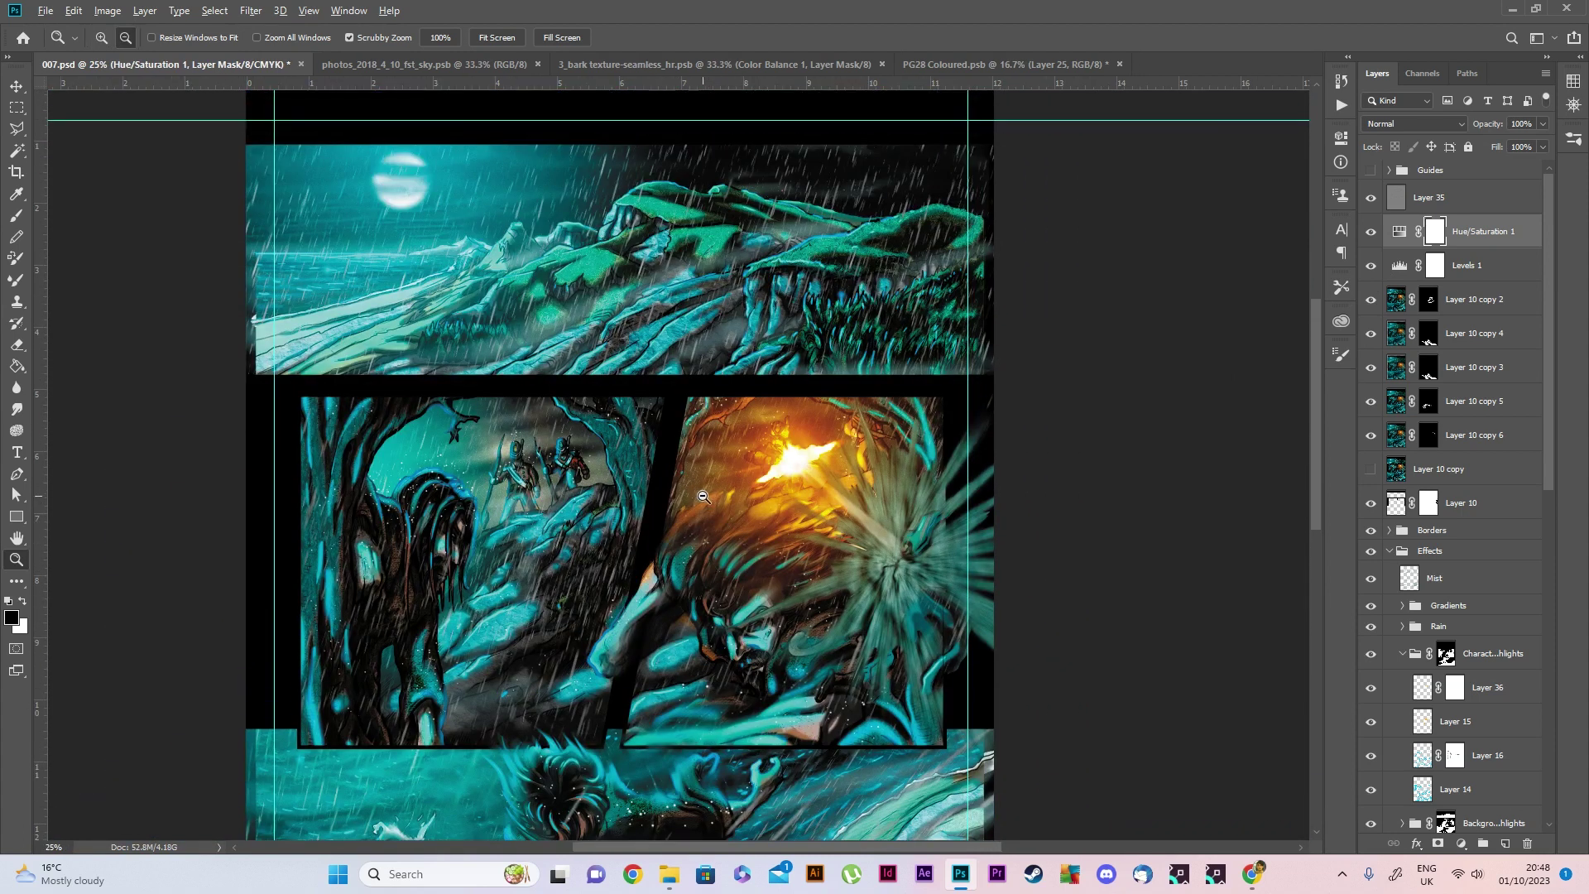
alt+click(745, 495)
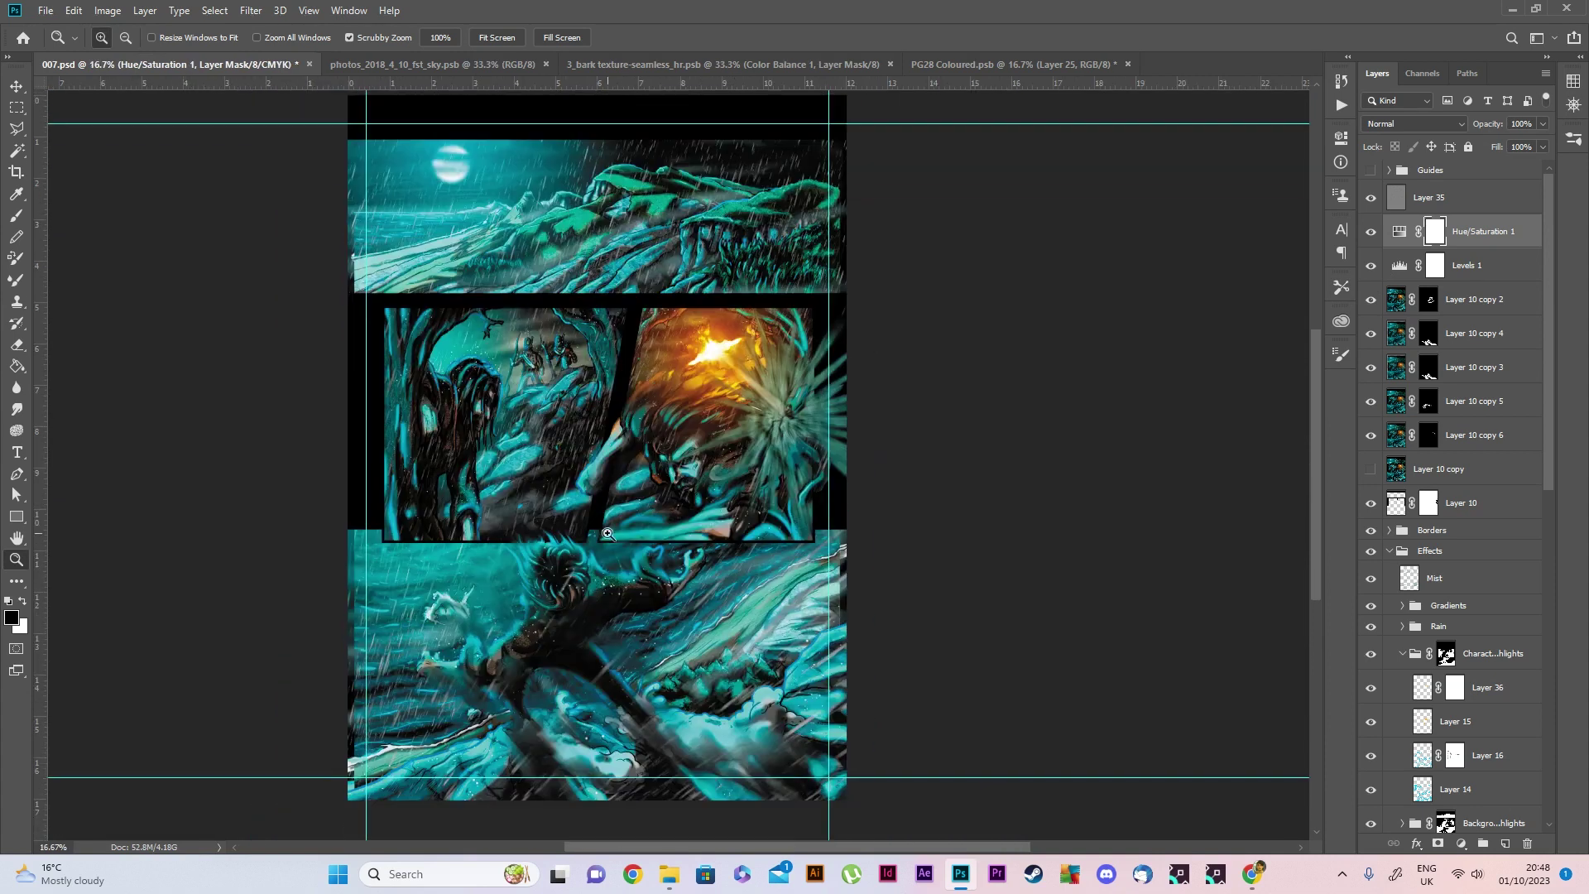
click(575, 539)
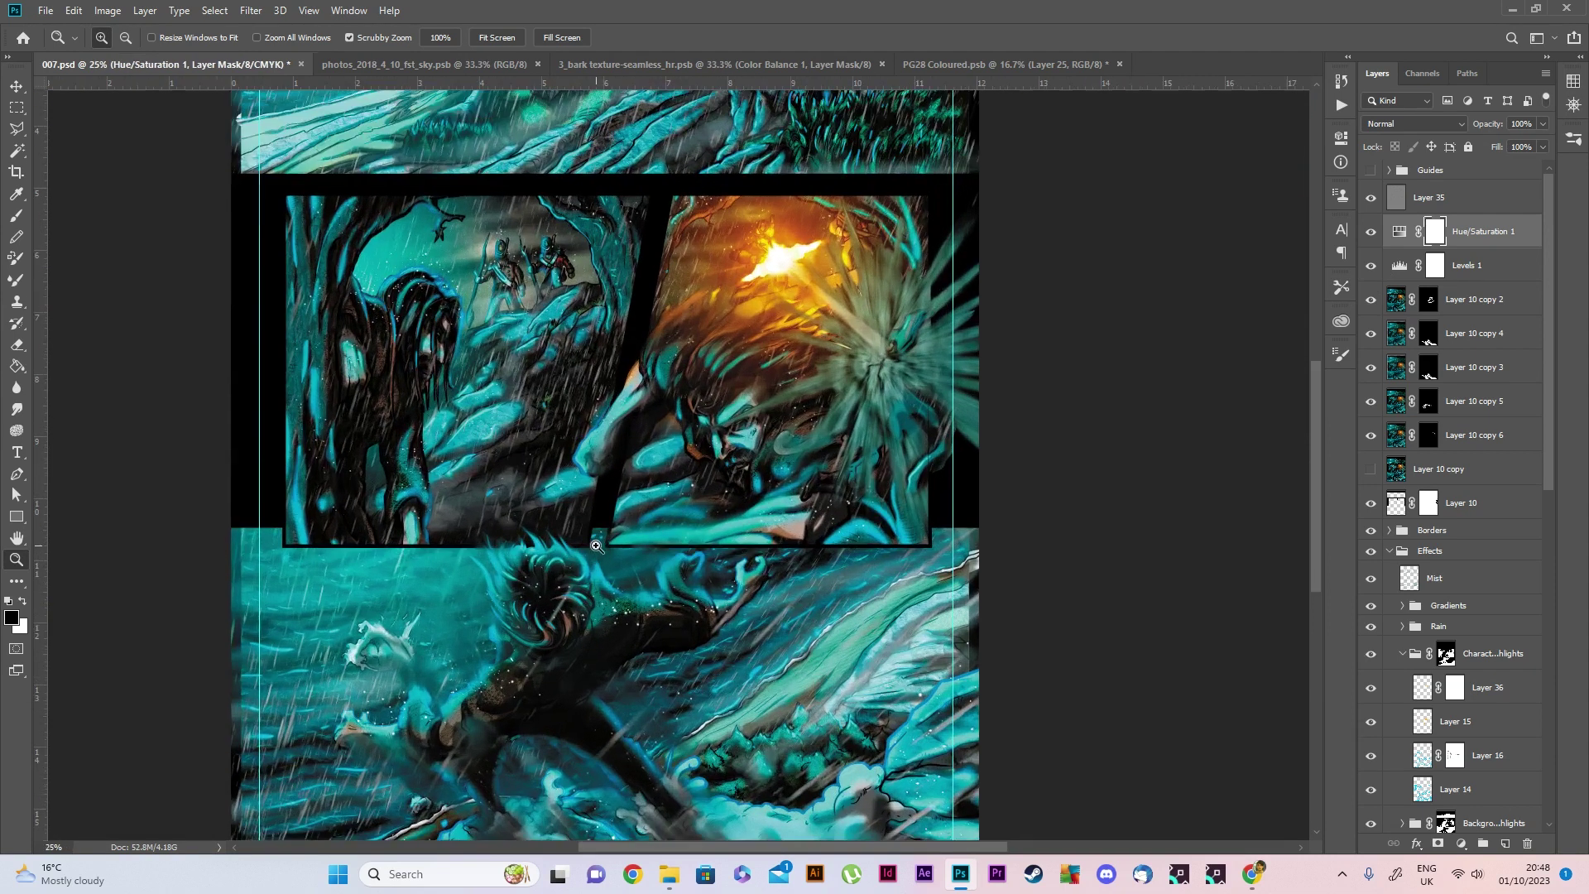
scroll(600, 564, down, 2)
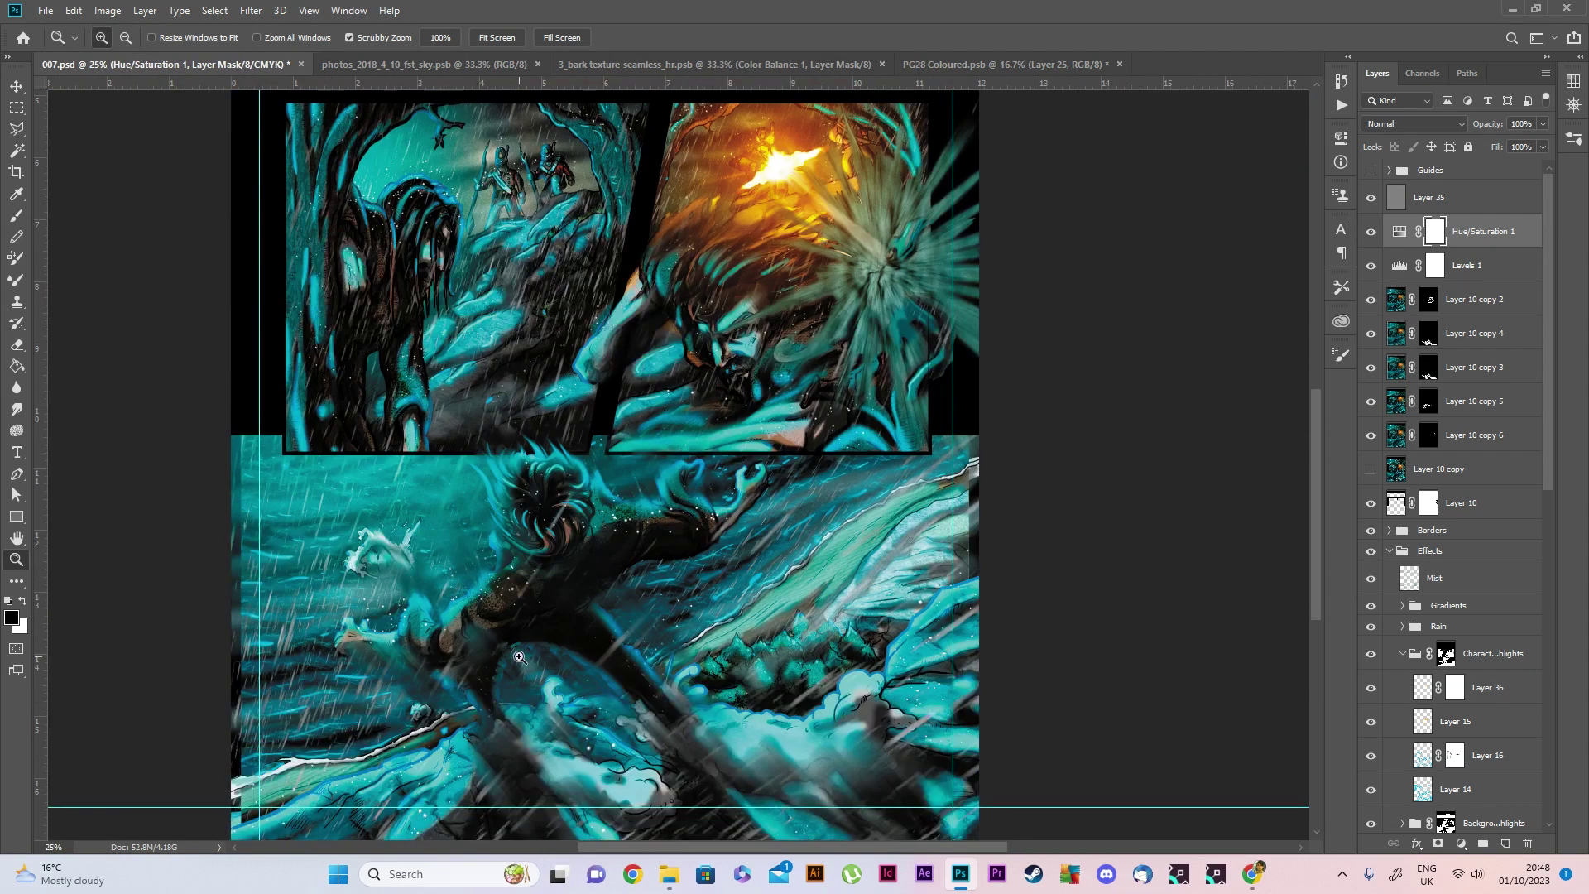
scroll(611, 560, up, 3)
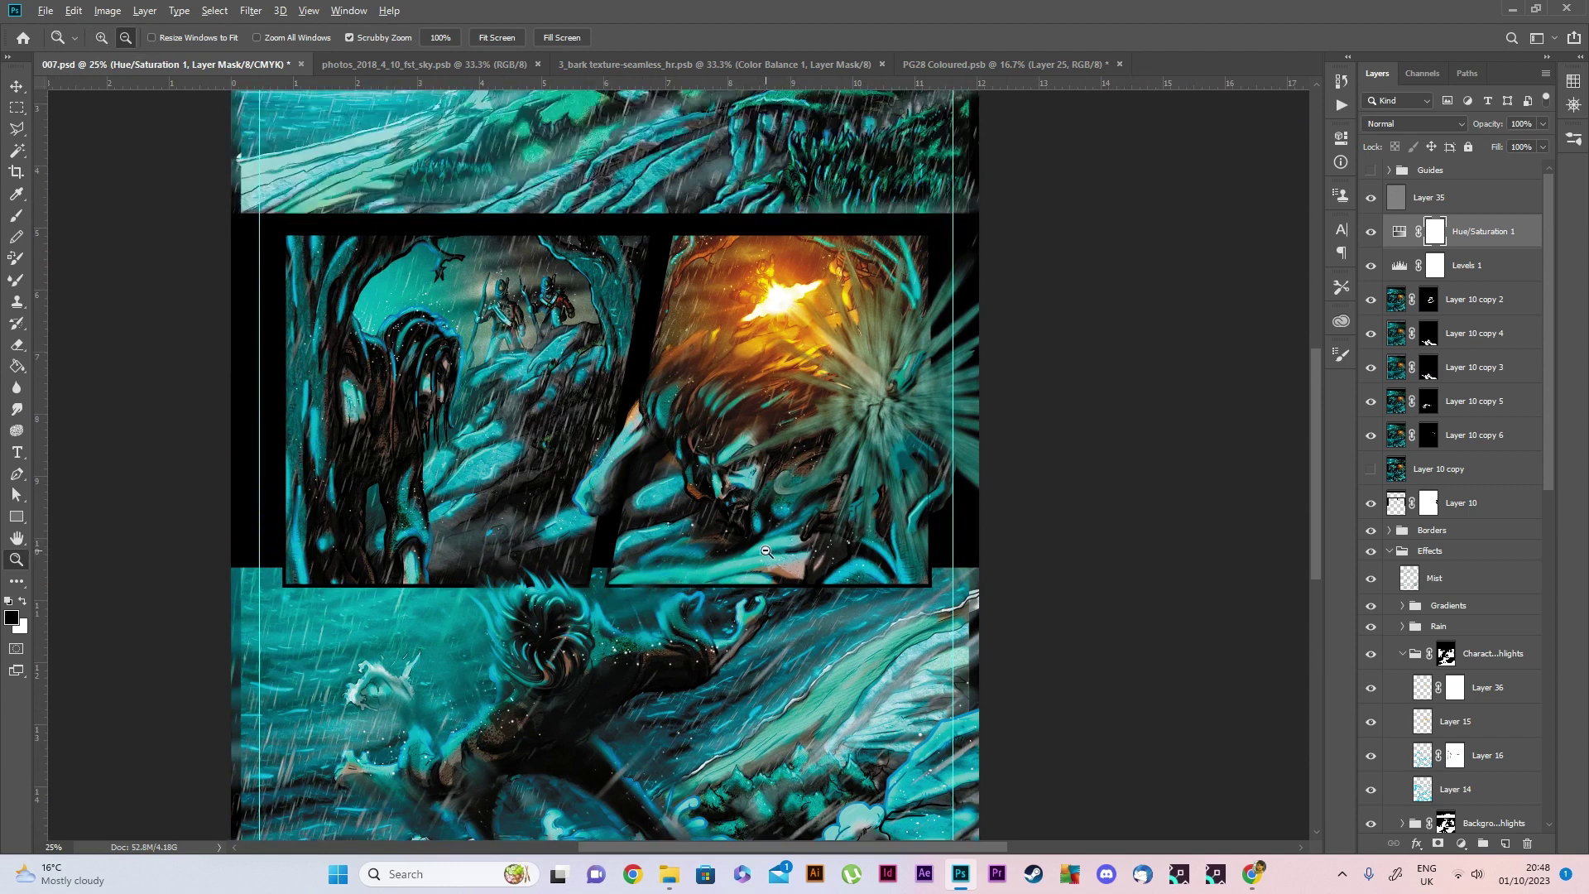
alt+click(771, 553)
click(1369, 266)
click(1369, 266)
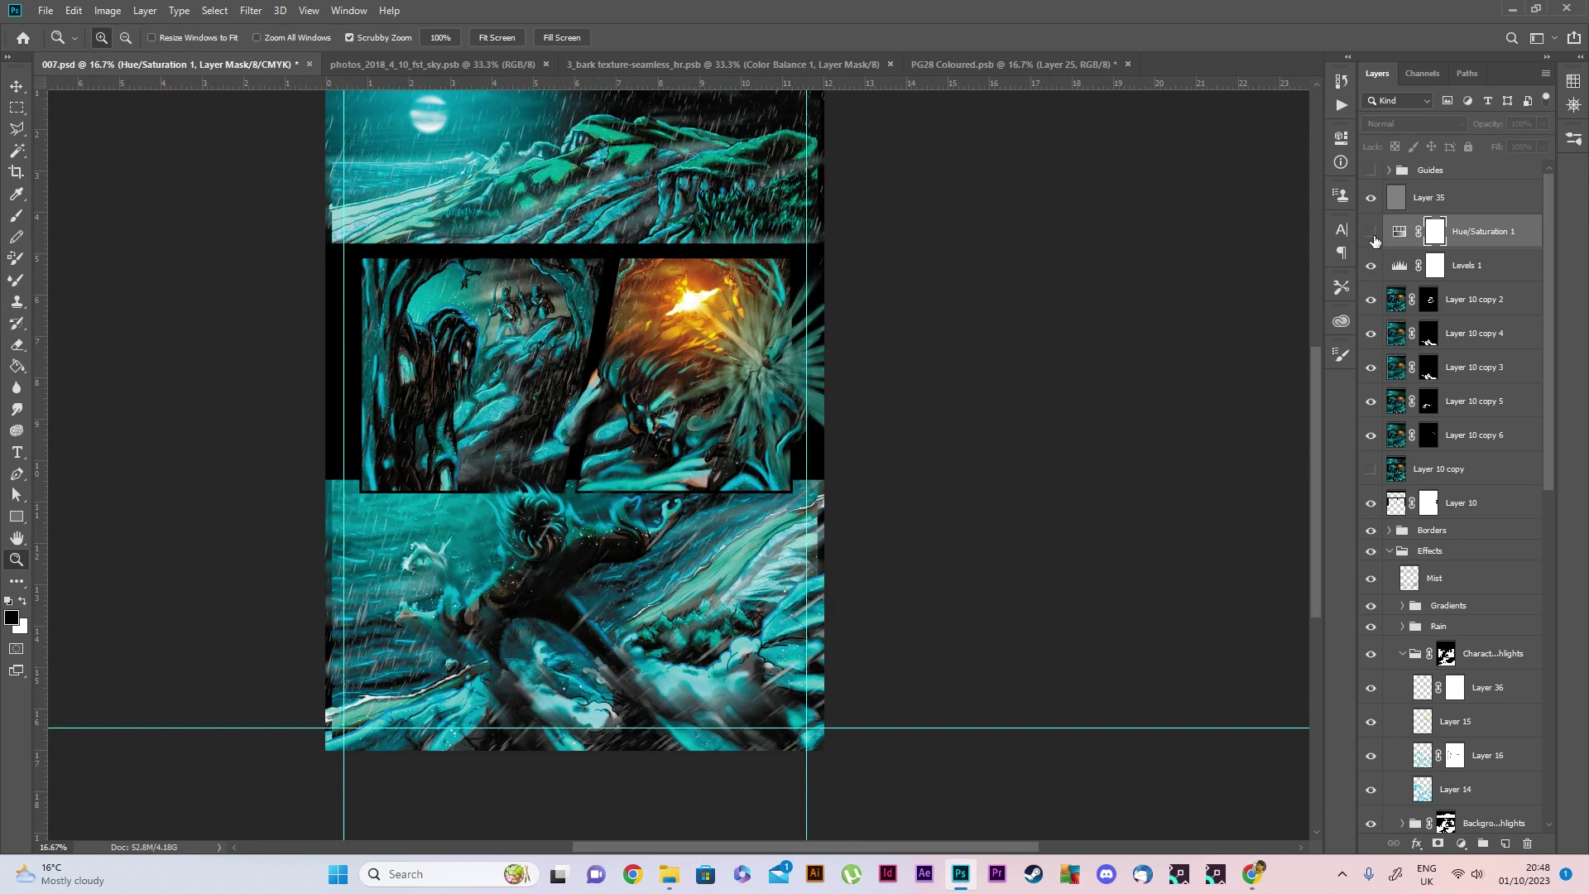
Examine the middle panels and the bottom panel up close, then the full page, in the CMYK preview
scroll(654, 463, up, 1)
scroll(599, 429, up, 1)
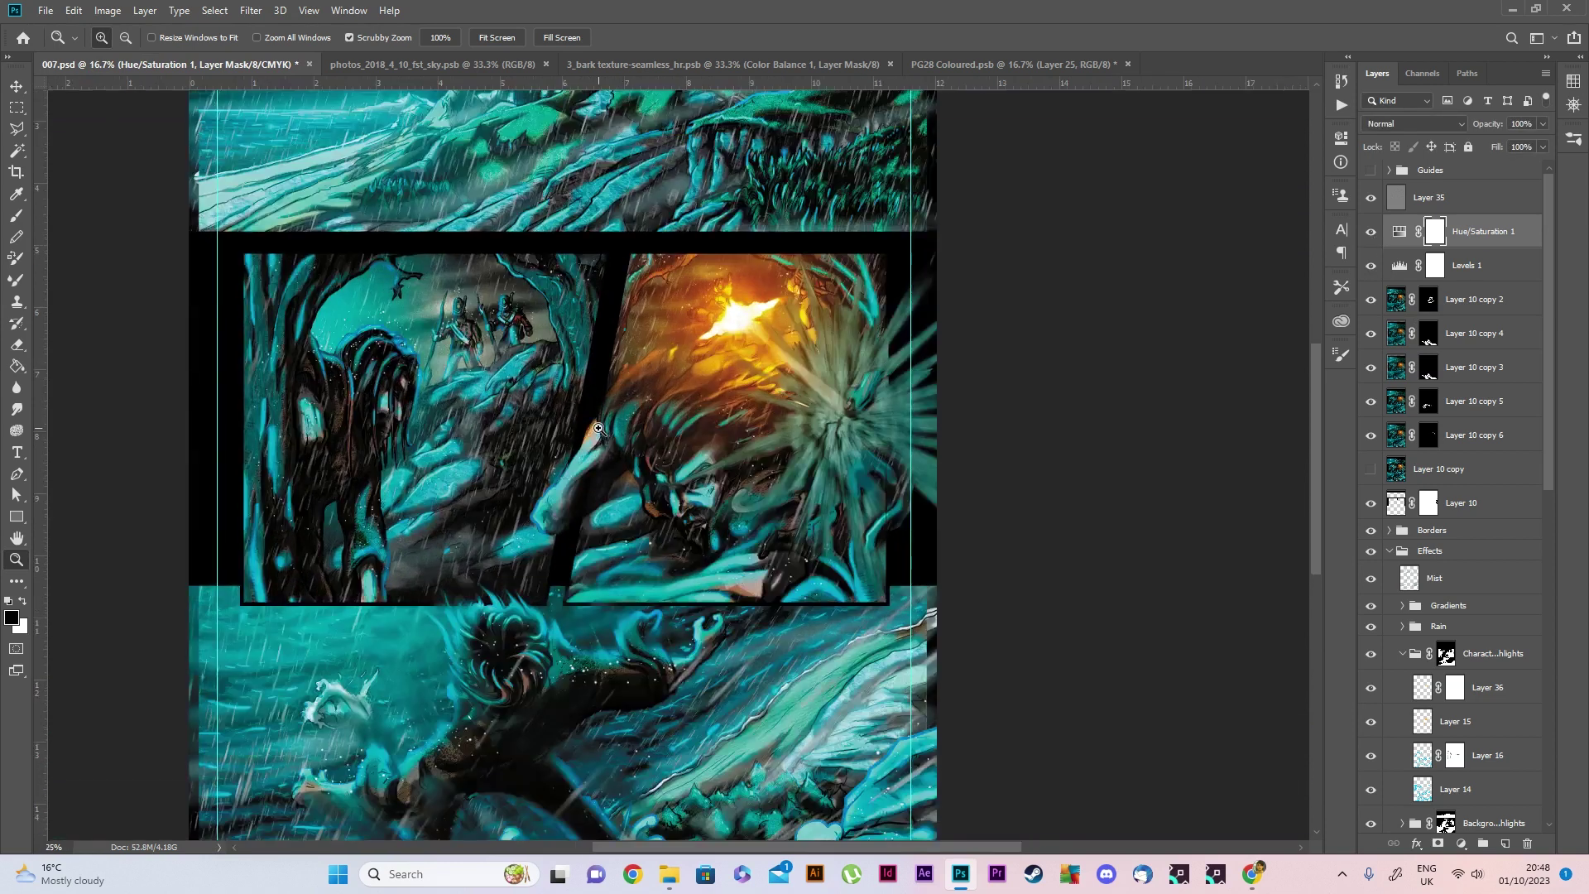
scroll(552, 430, up, 1)
scroll(335, 331, up, 1)
scroll(334, 331, up, 1)
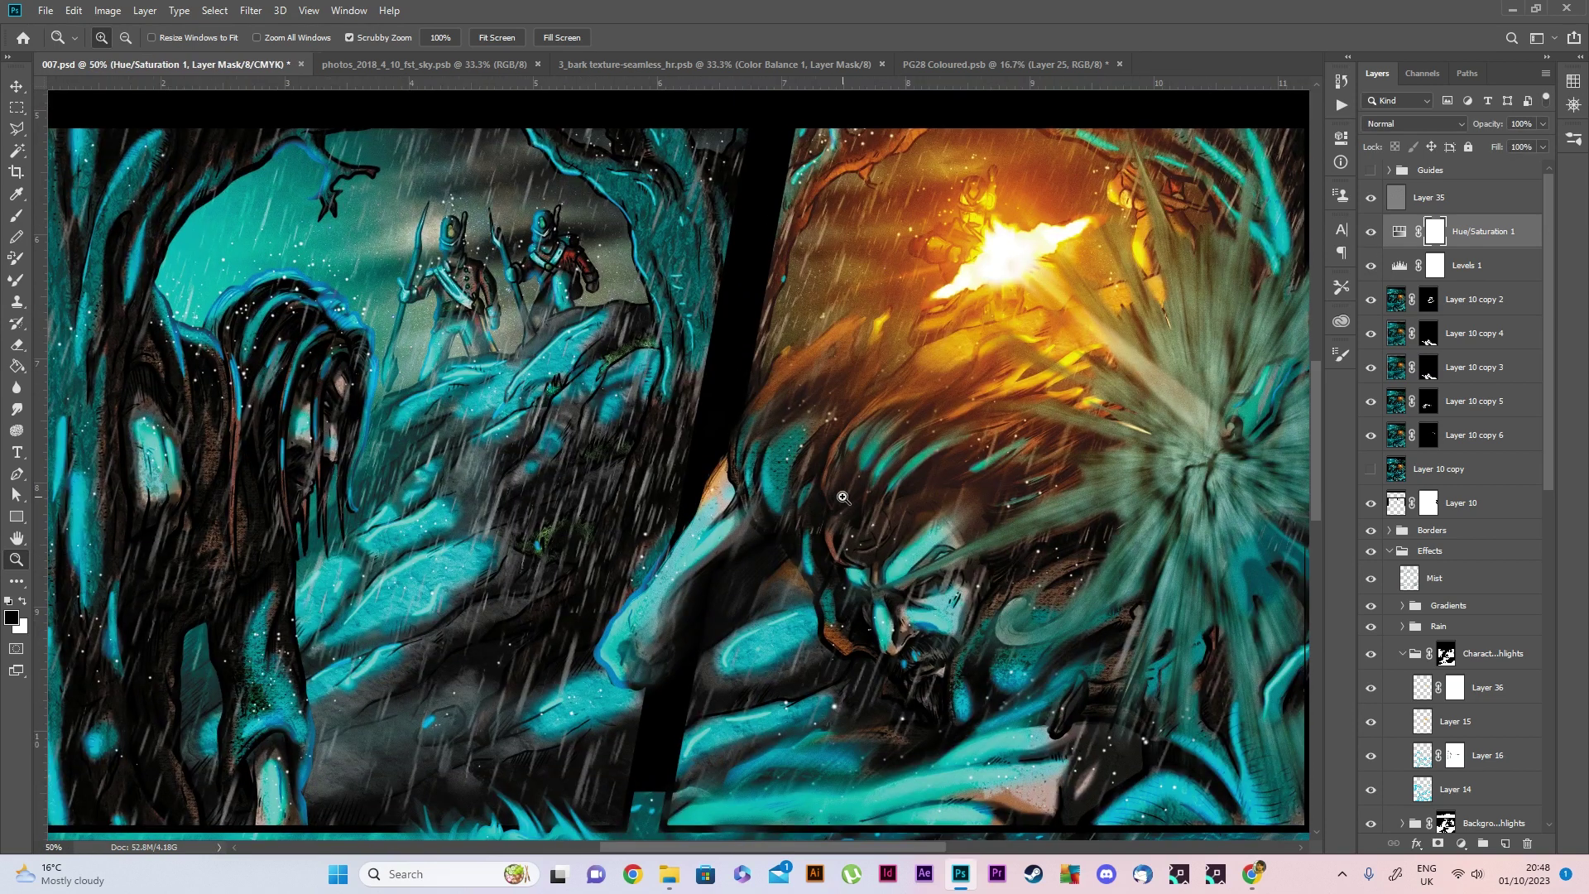
scroll(849, 522, down, 2)
scroll(787, 545, down, 1)
scroll(789, 538, down, 6)
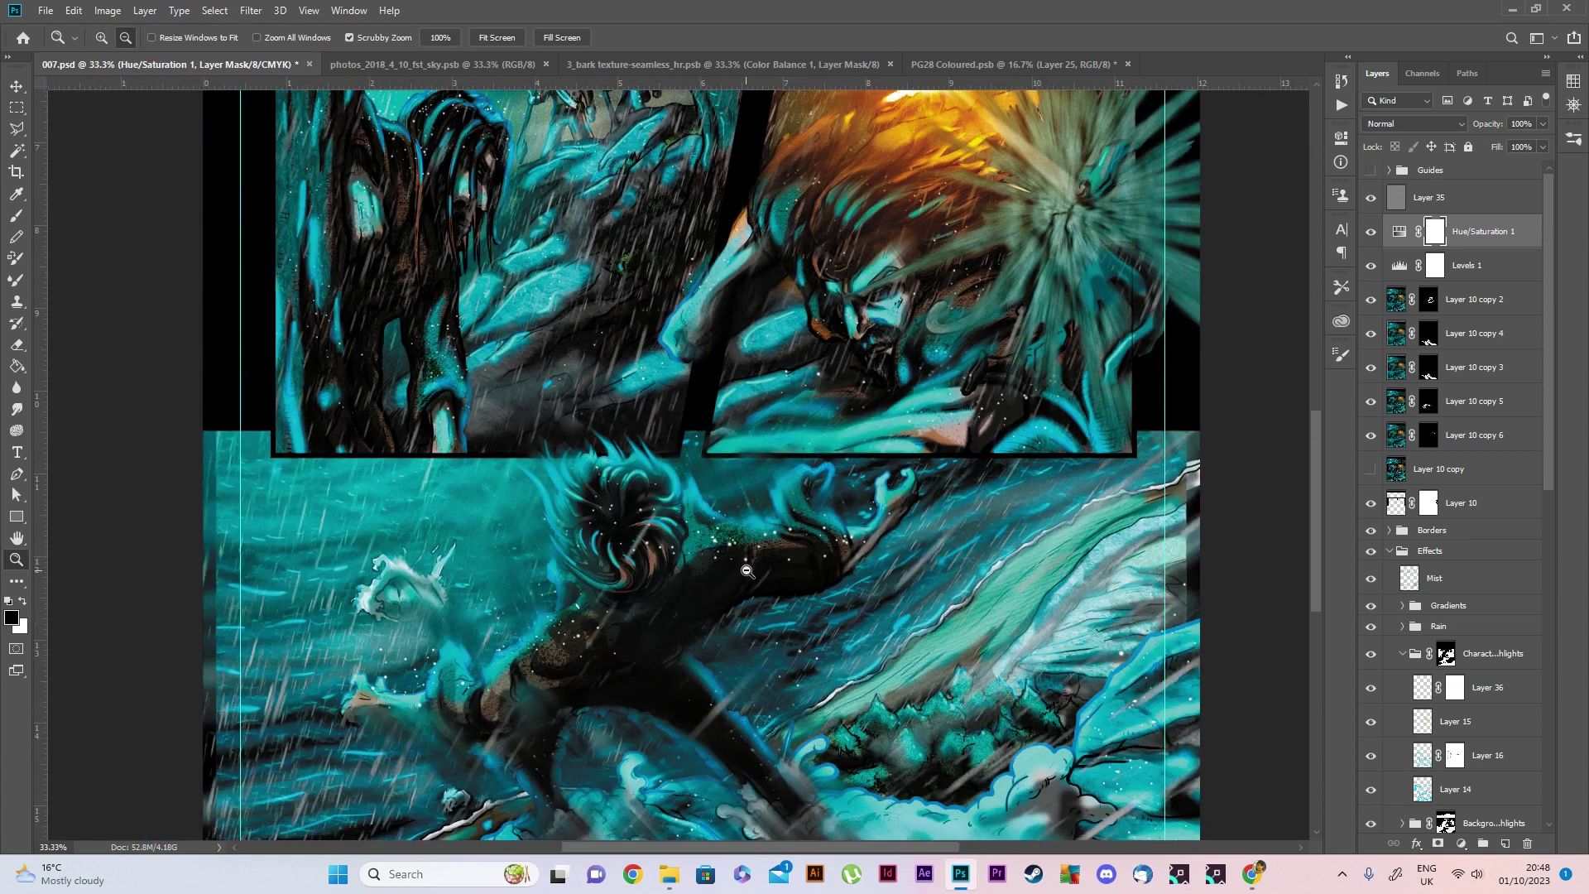
scroll(747, 571, down, 1)
scroll(863, 357, up, 1)
scroll(719, 653, up, 2)
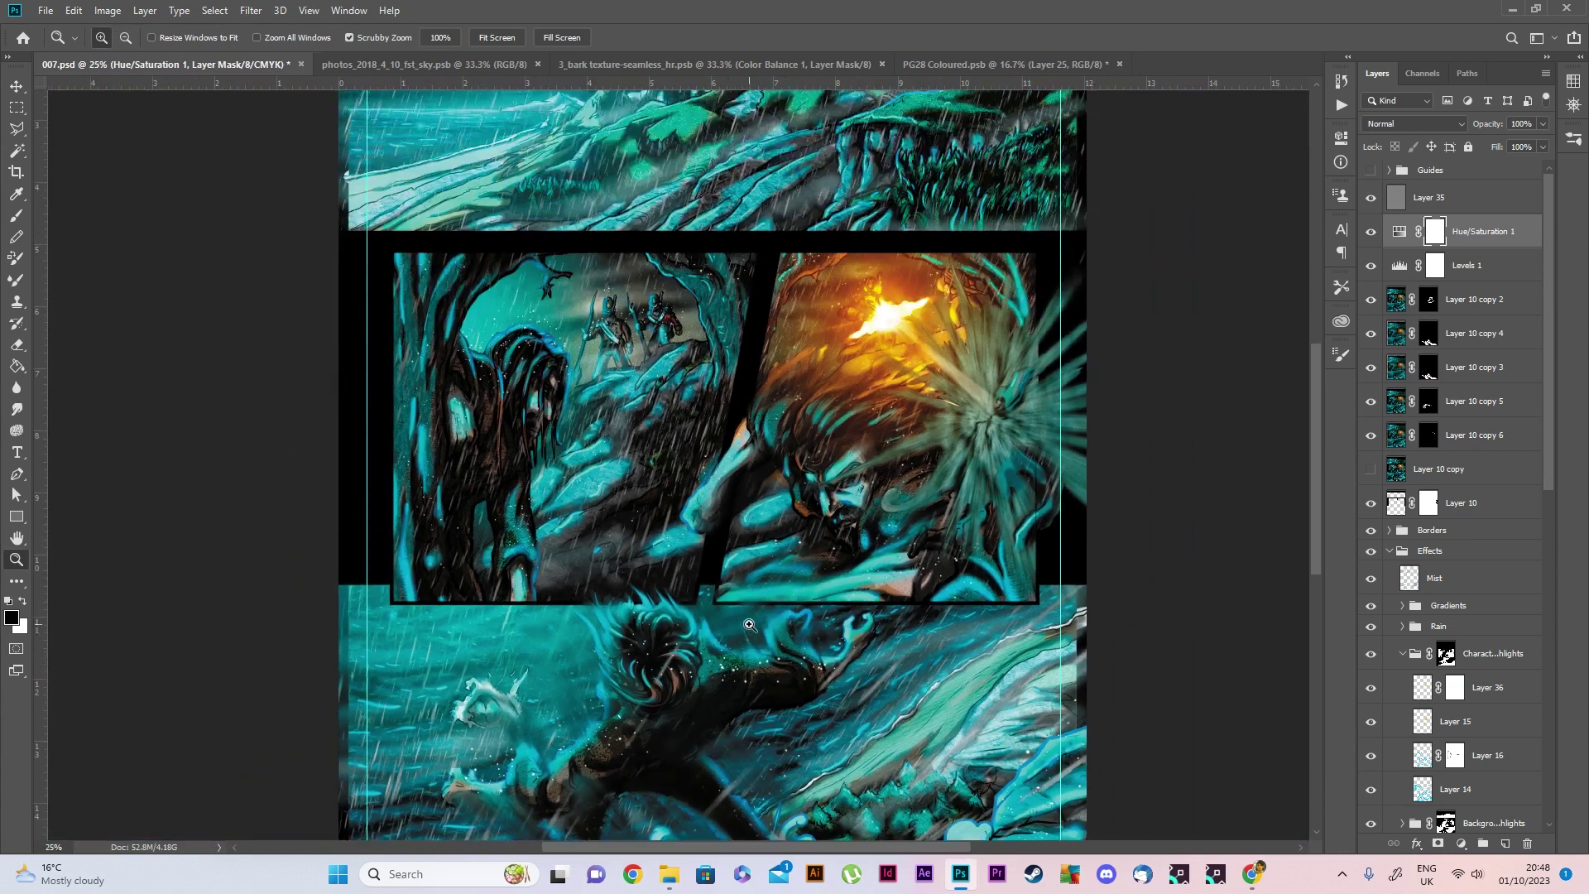
scroll(744, 613, down, 1)
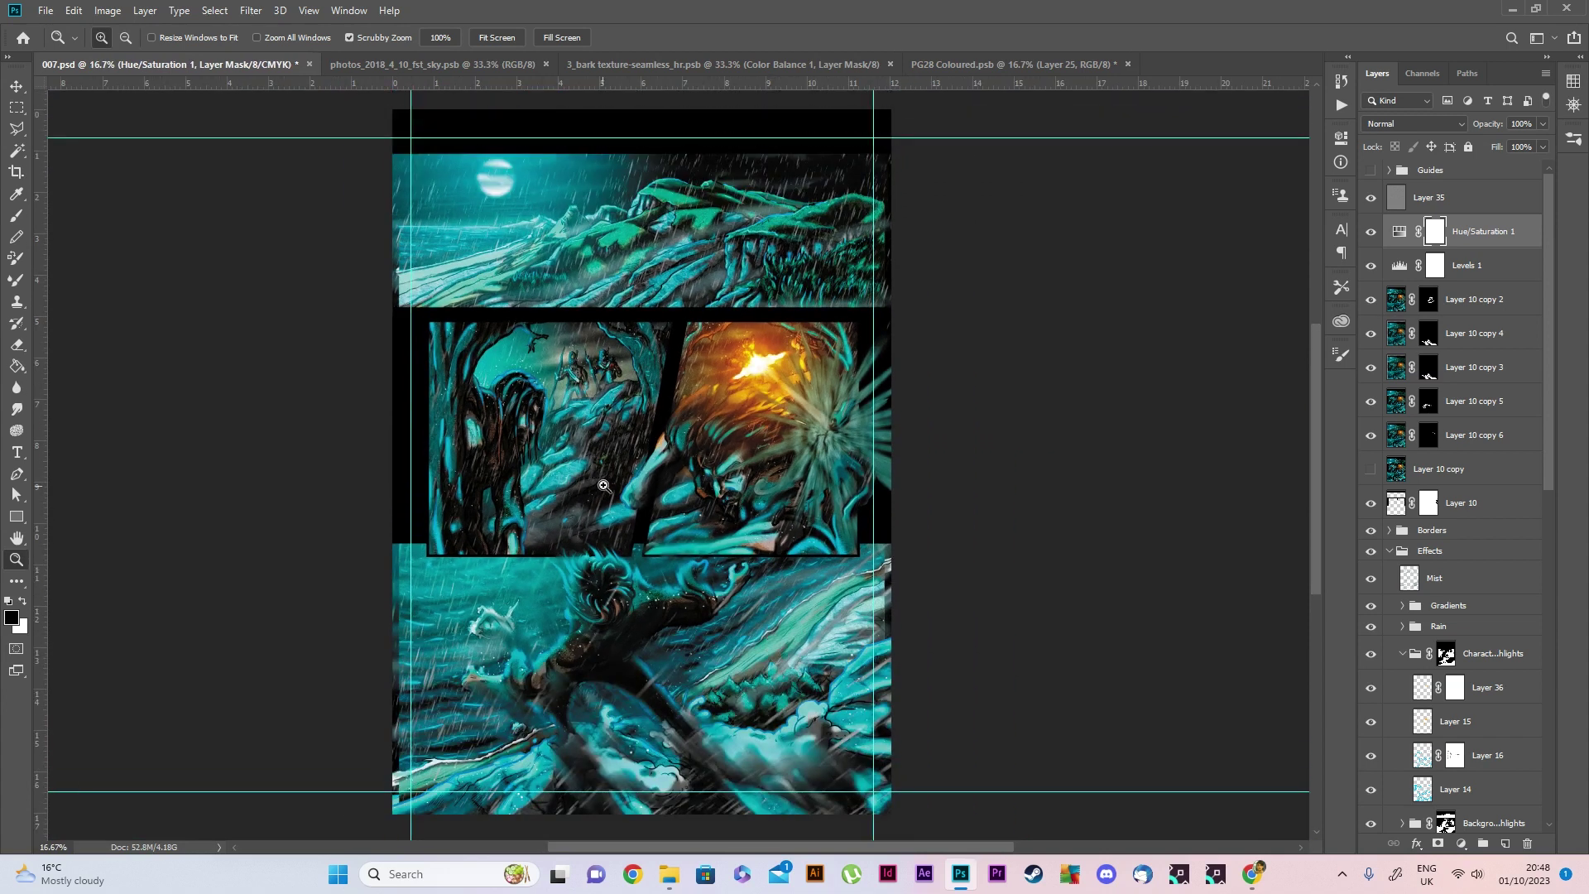
Convert the document to CMYK Color mode, merging the layers and accepting the DC Comics profile
click(108, 10)
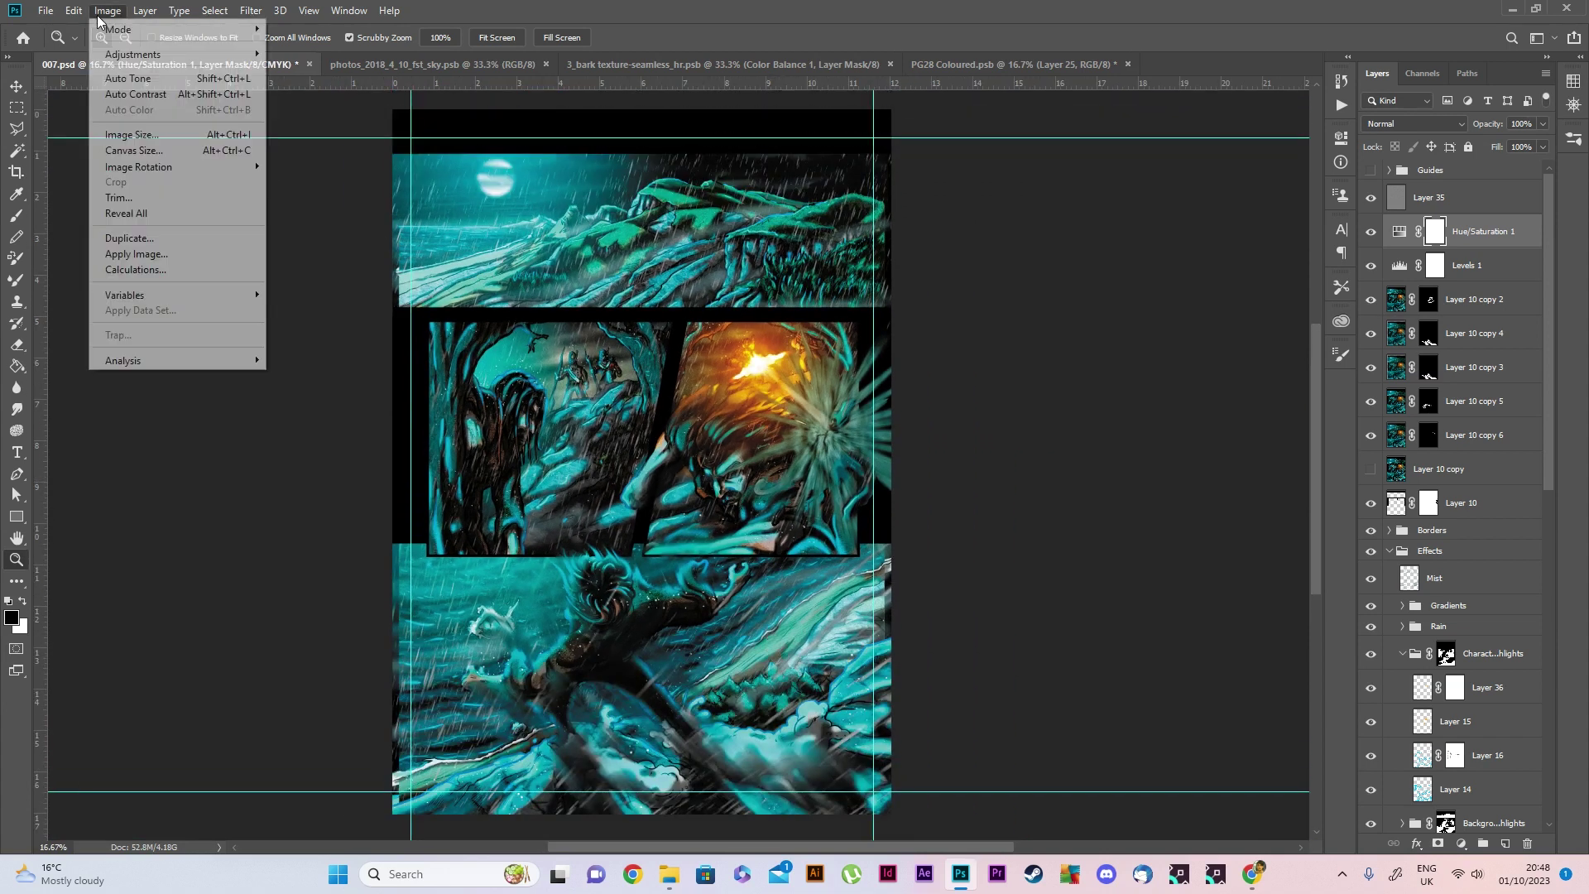
mouse_move(116, 30)
click(296, 107)
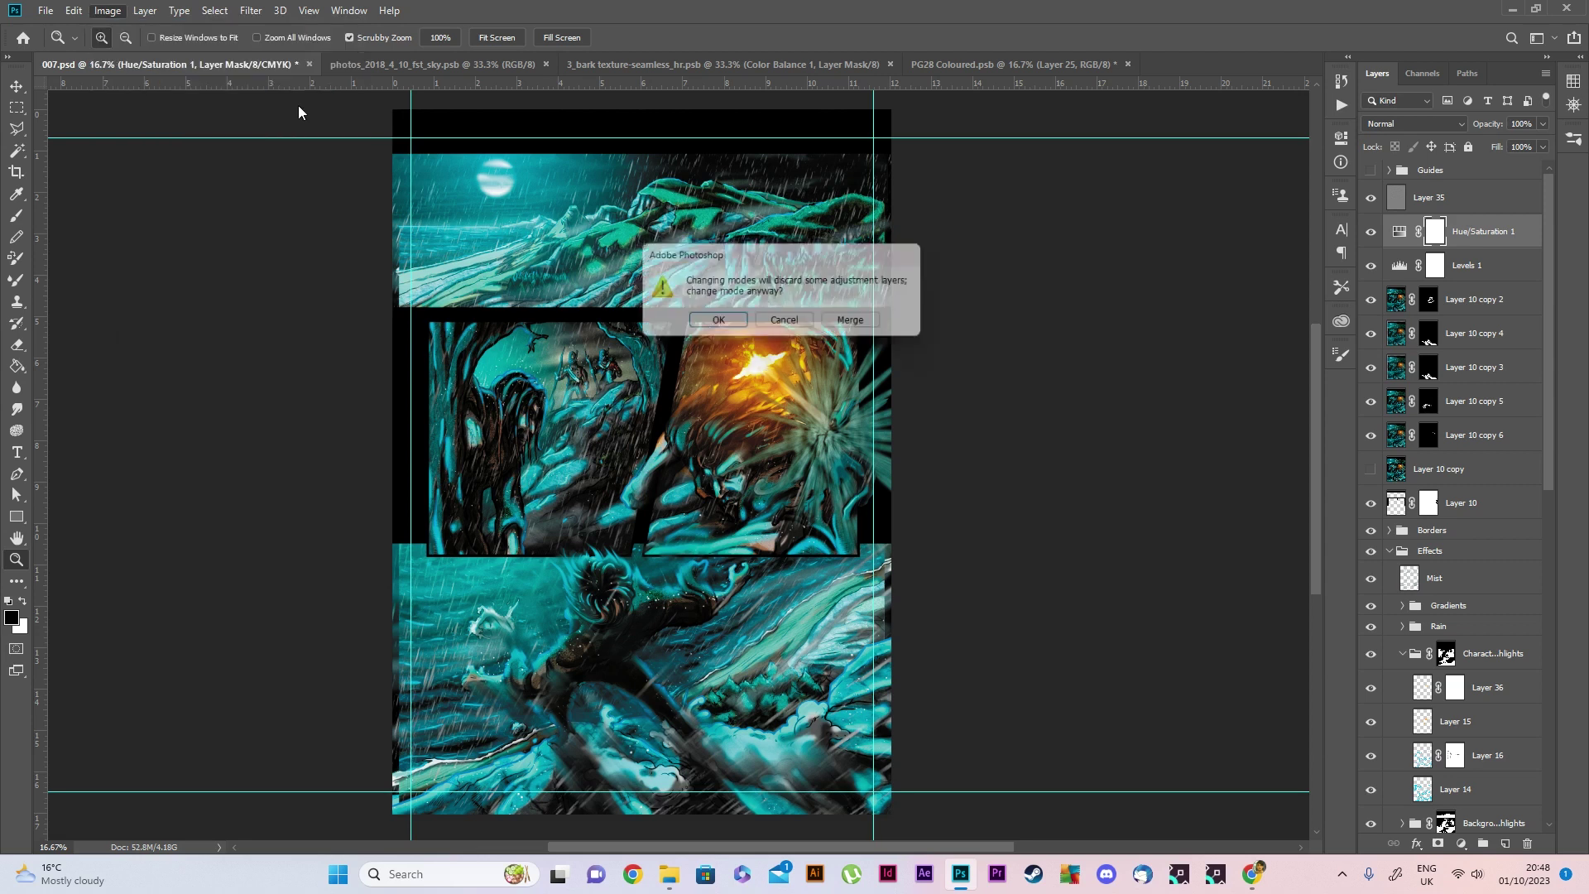
click(856, 323)
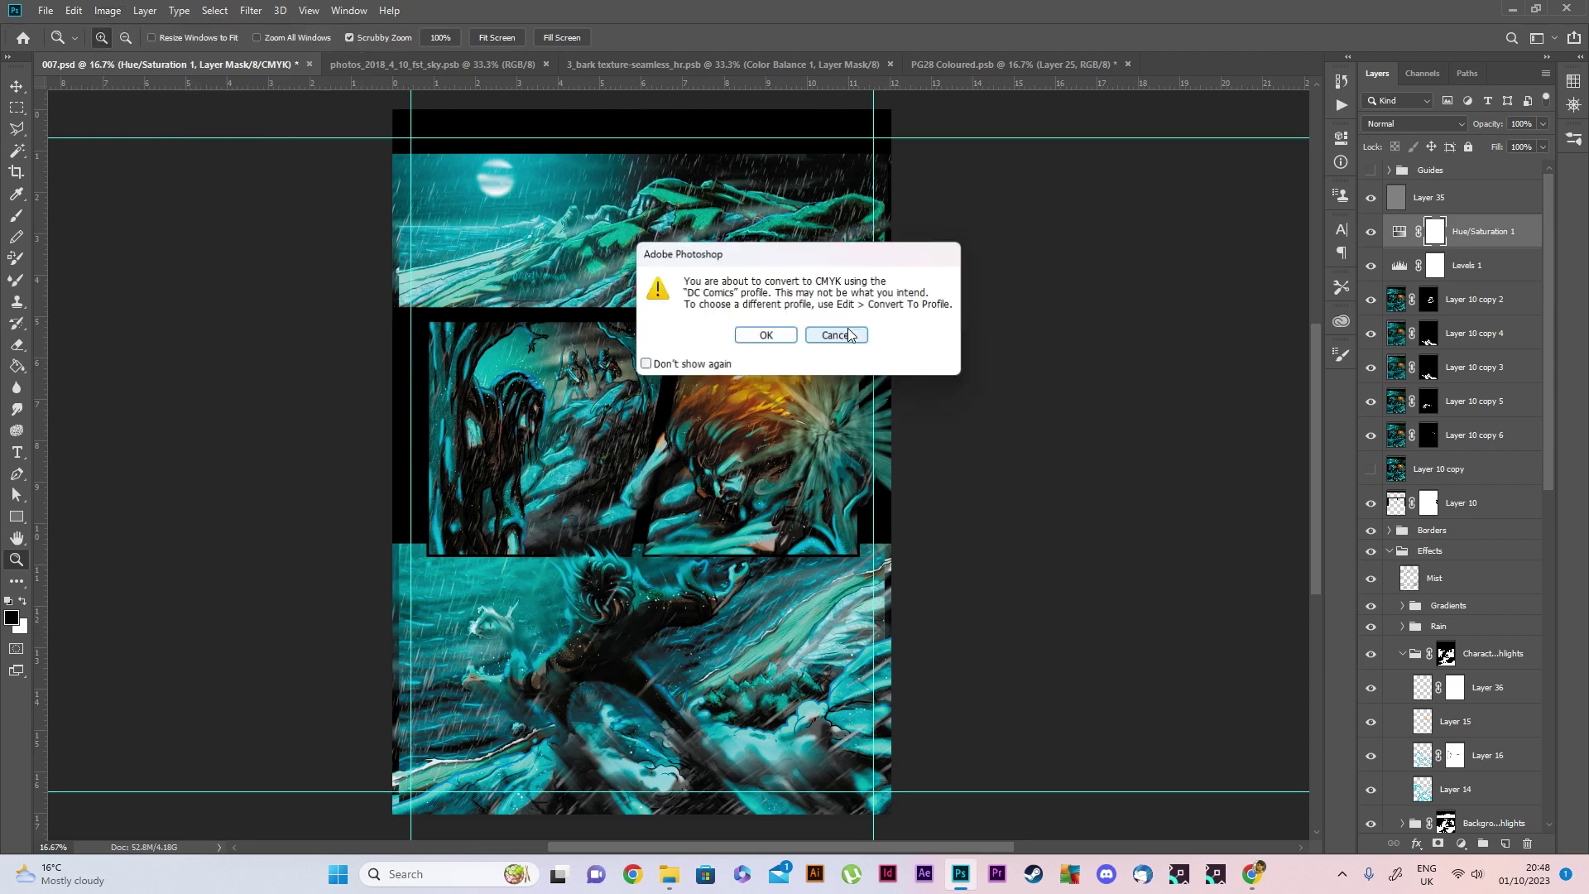
click(763, 332)
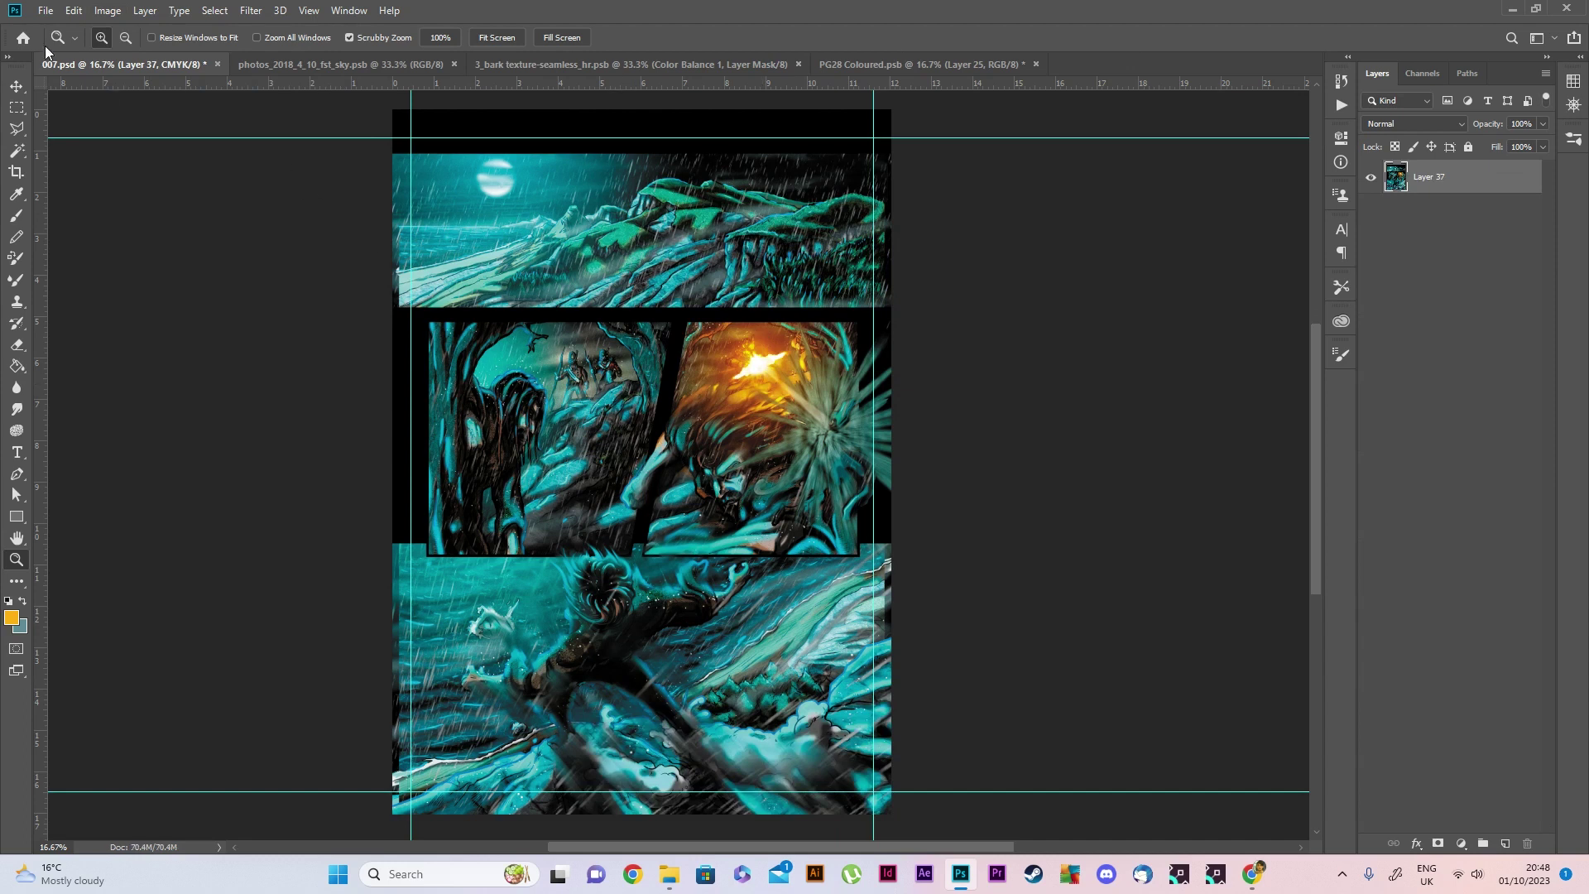
Save the merged CMYK page as 007.tif in Chapter 03's Raw/CMYK folder, with LZW compression and layers discarded
click(45, 11)
click(121, 206)
click(207, 383)
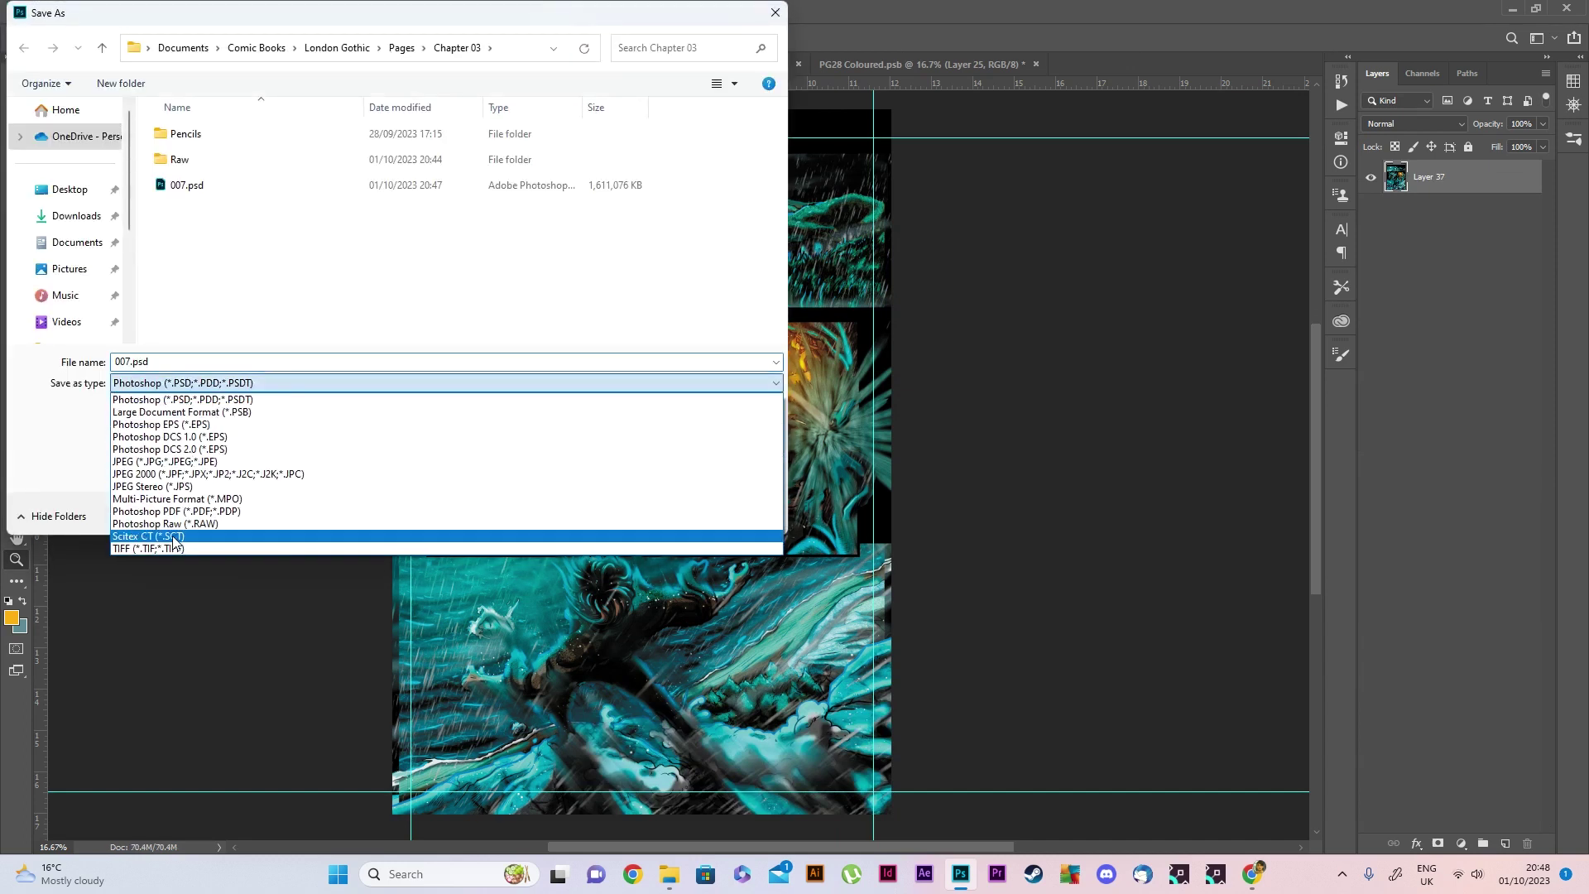
click(166, 550)
double_click(222, 159)
double_click(206, 135)
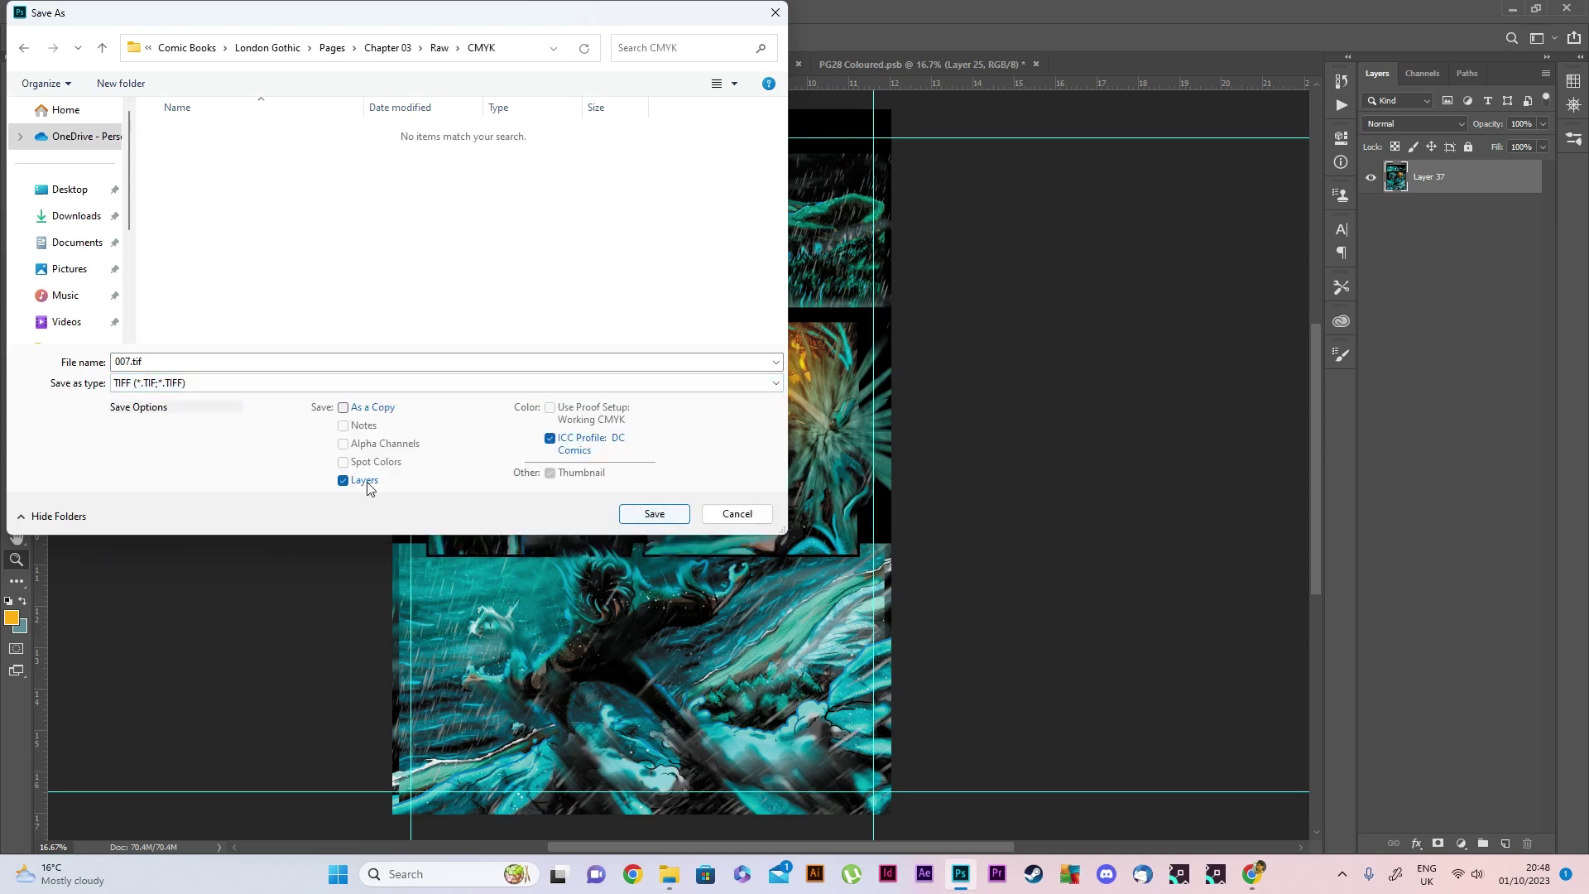
click(653, 513)
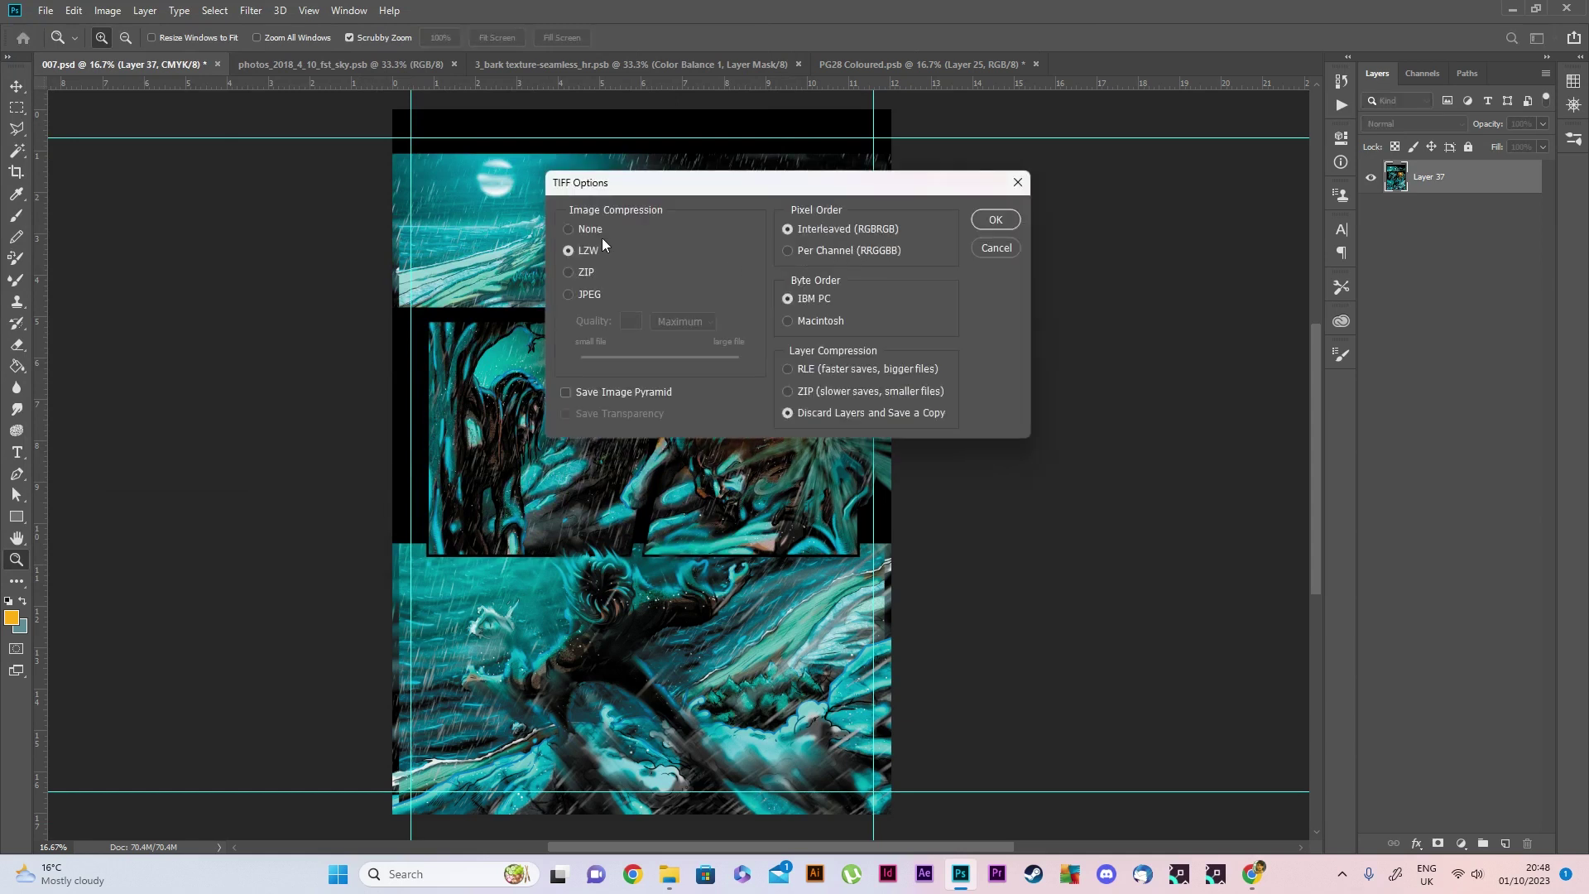
click(994, 220)
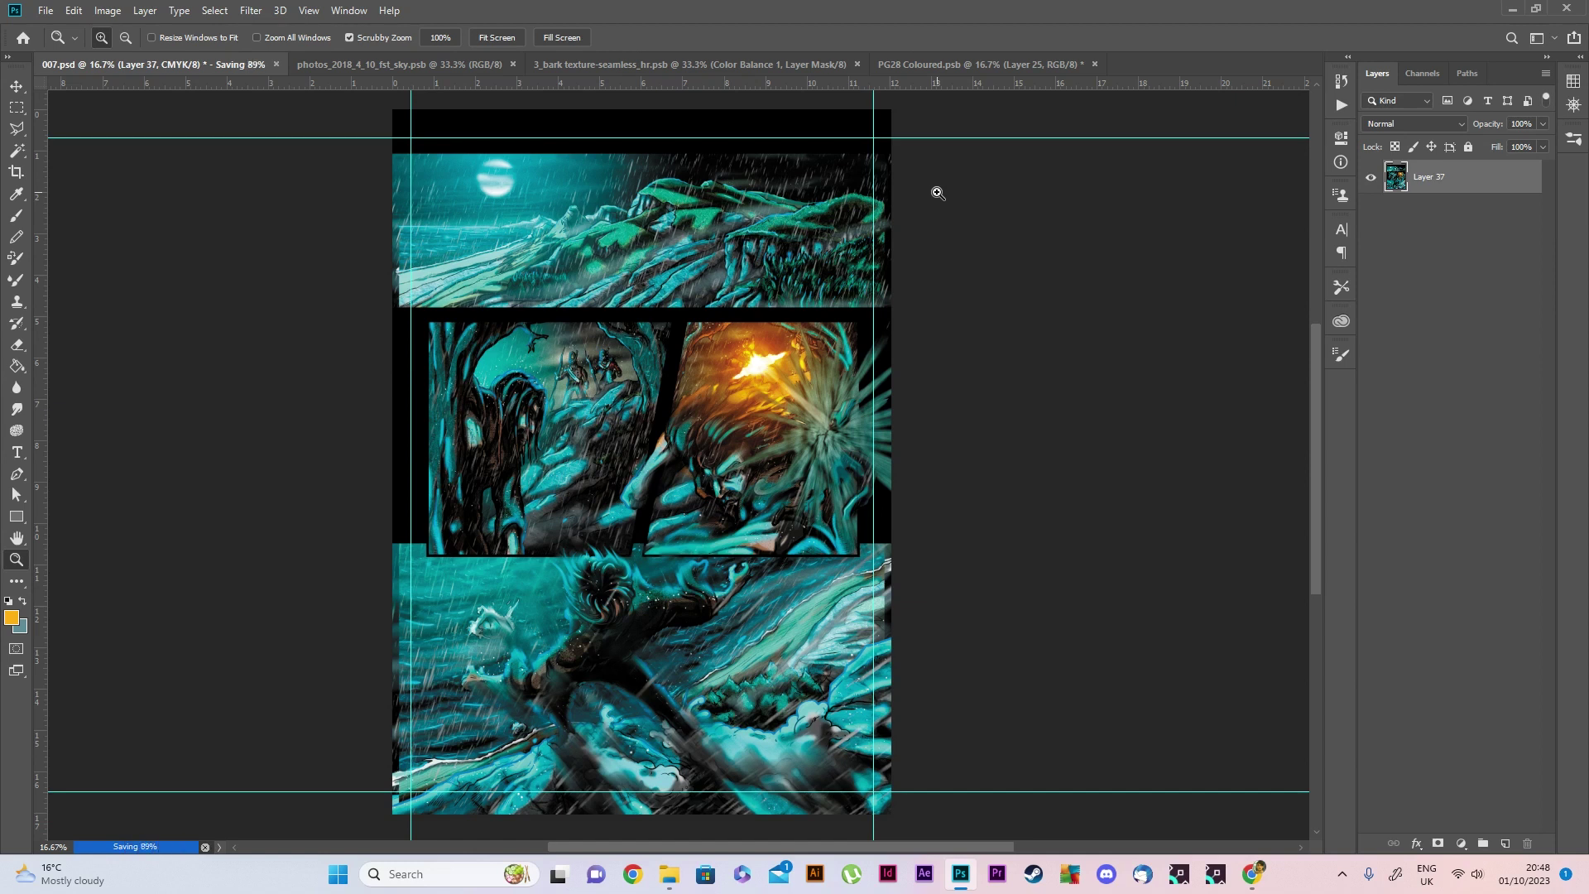
Undo the CMYK conversion to bring back the layered RGB page
key(ctrl+z)
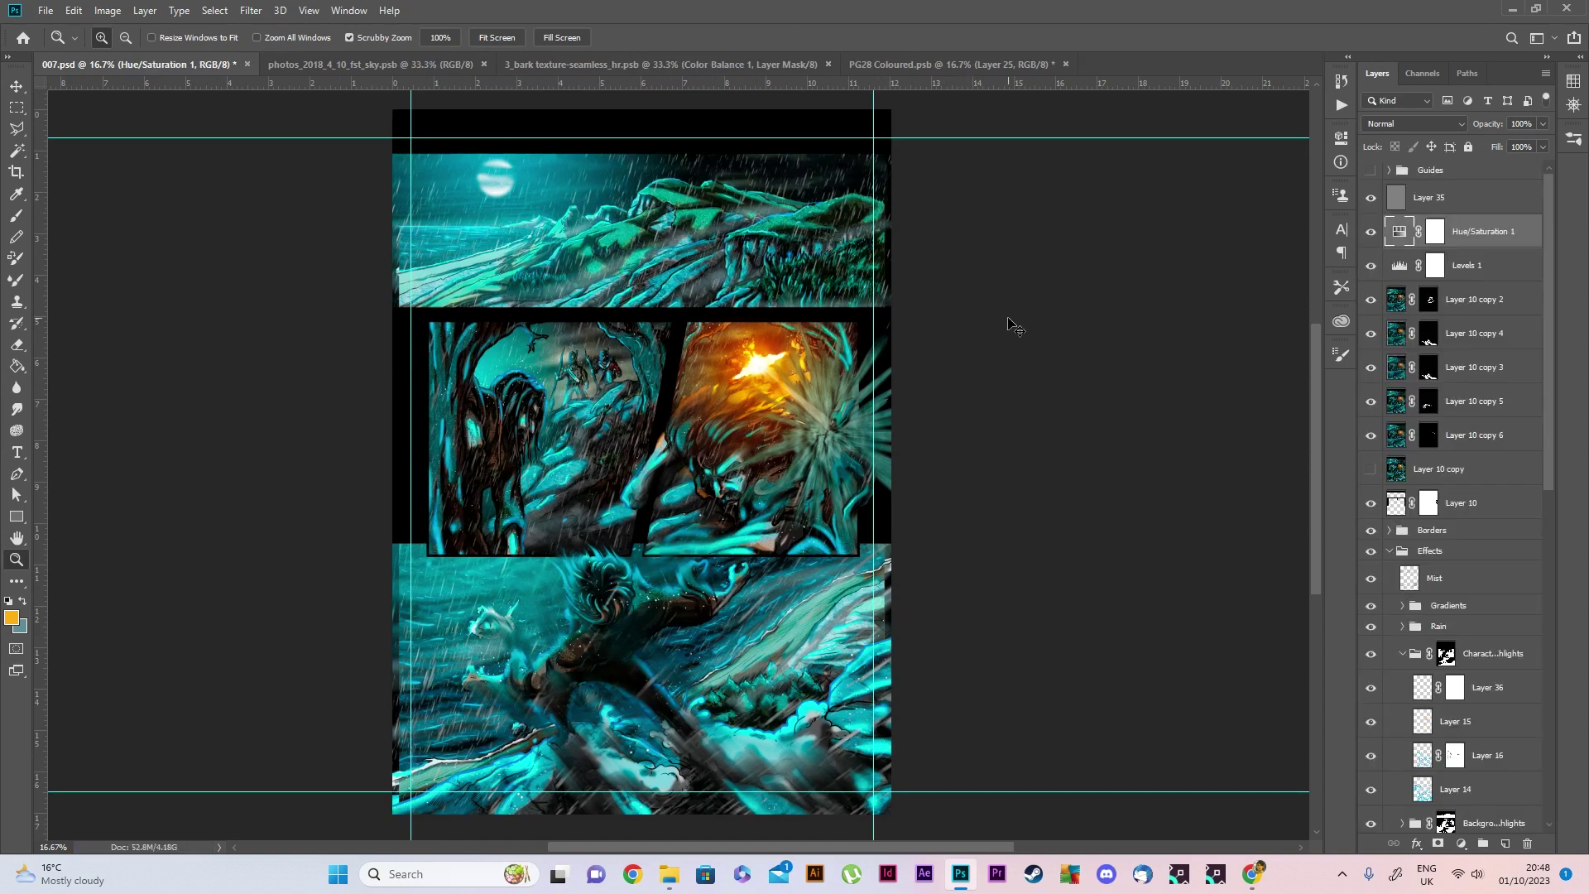
click(106, 11)
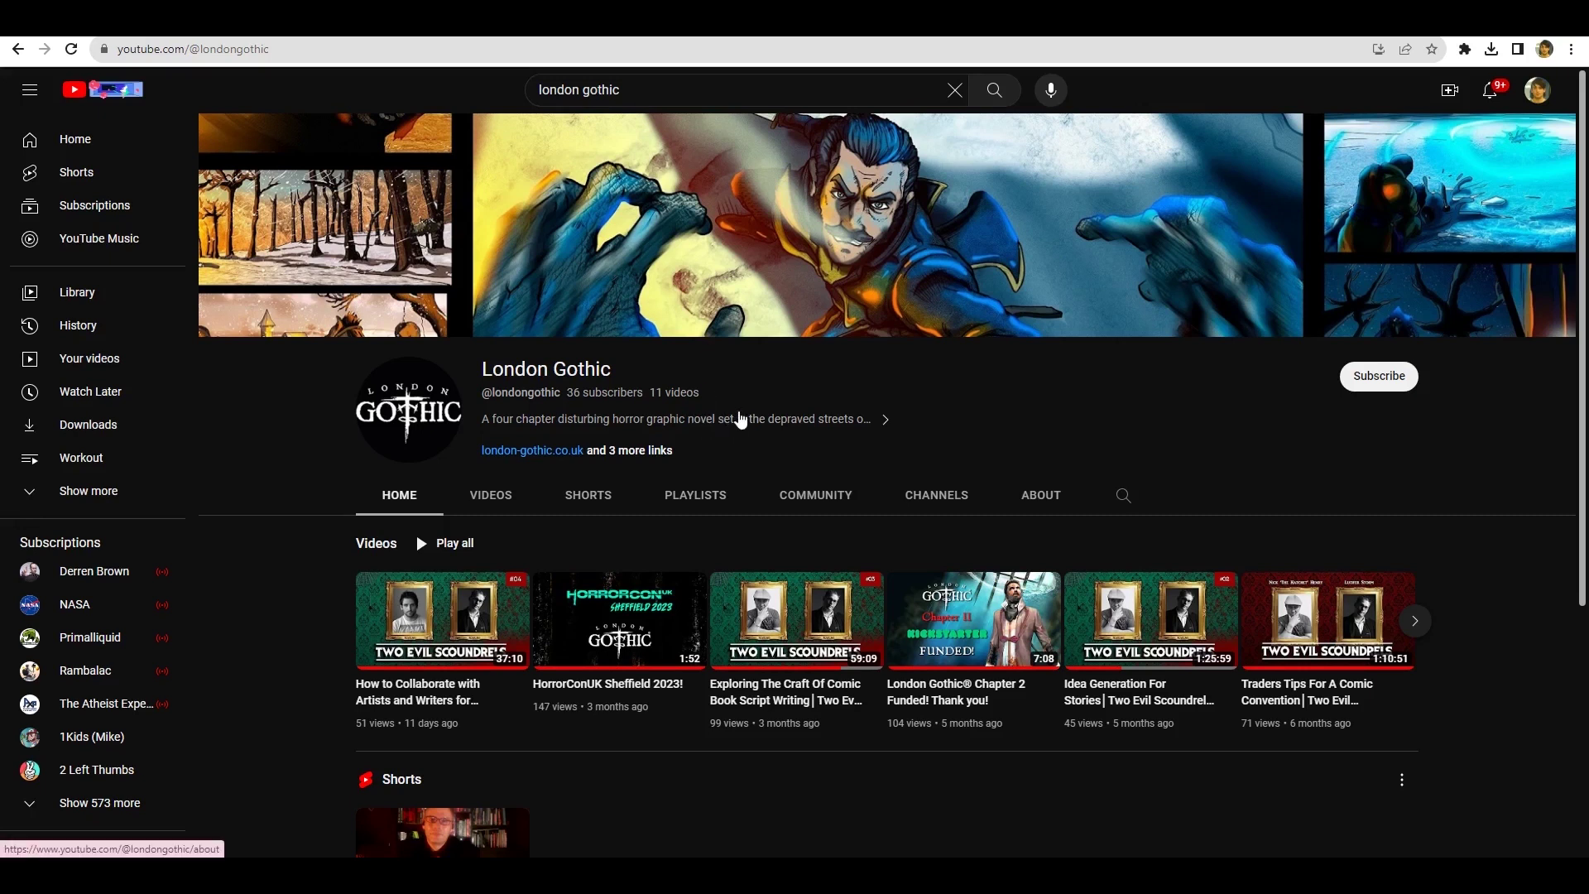
Subscribe to the London Gothic channel on YouTube with all notifications and open its video on collaborating with artists and writers
scroll(766, 525, down, 4)
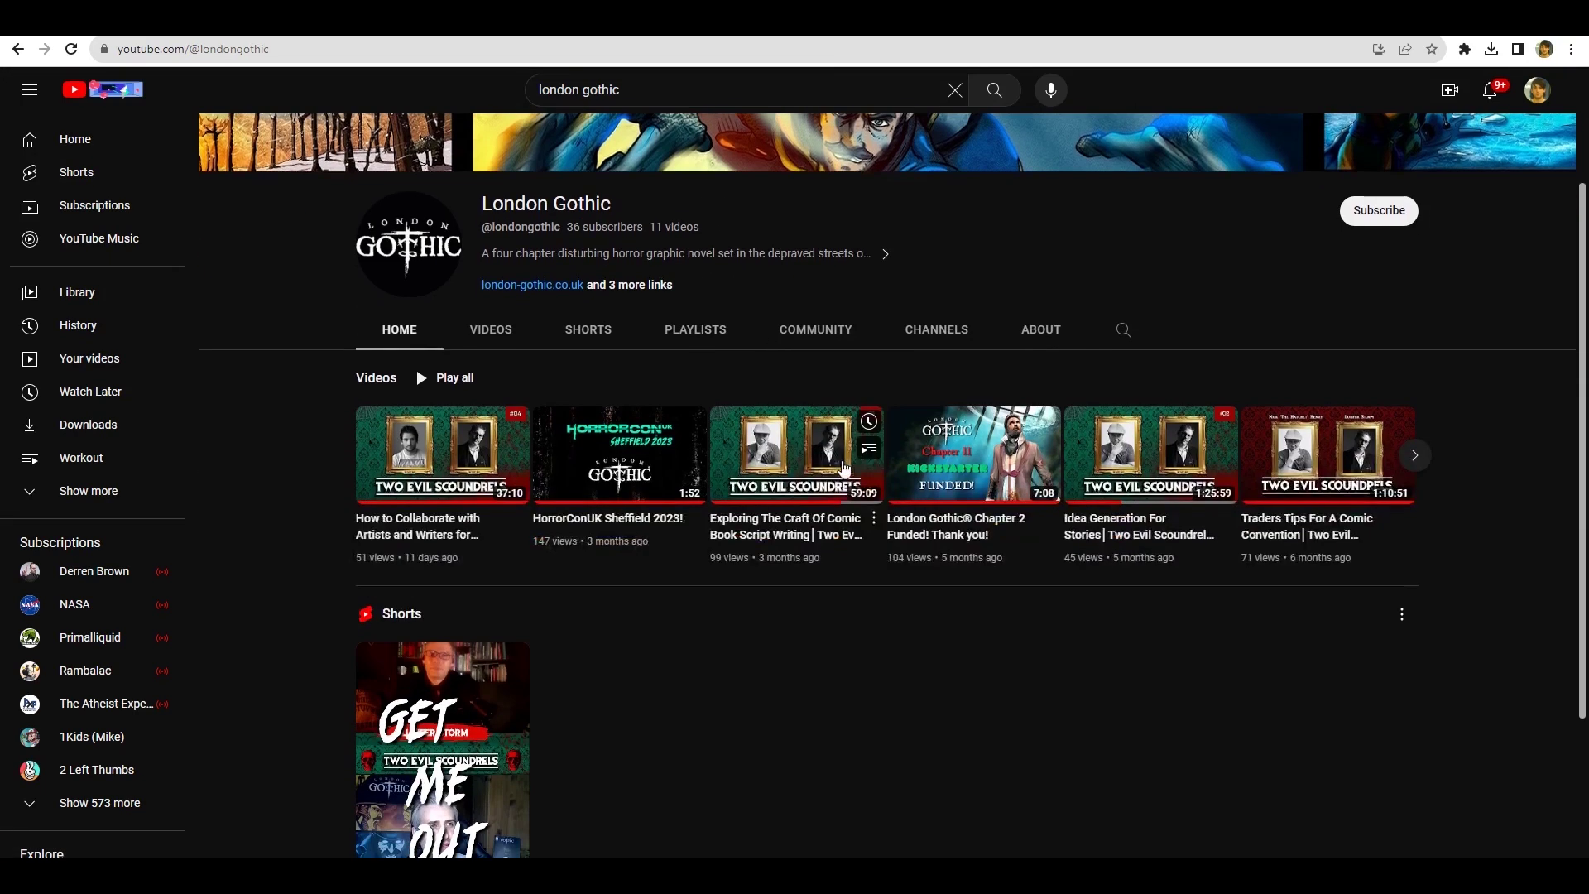
scroll(953, 570, up, 4)
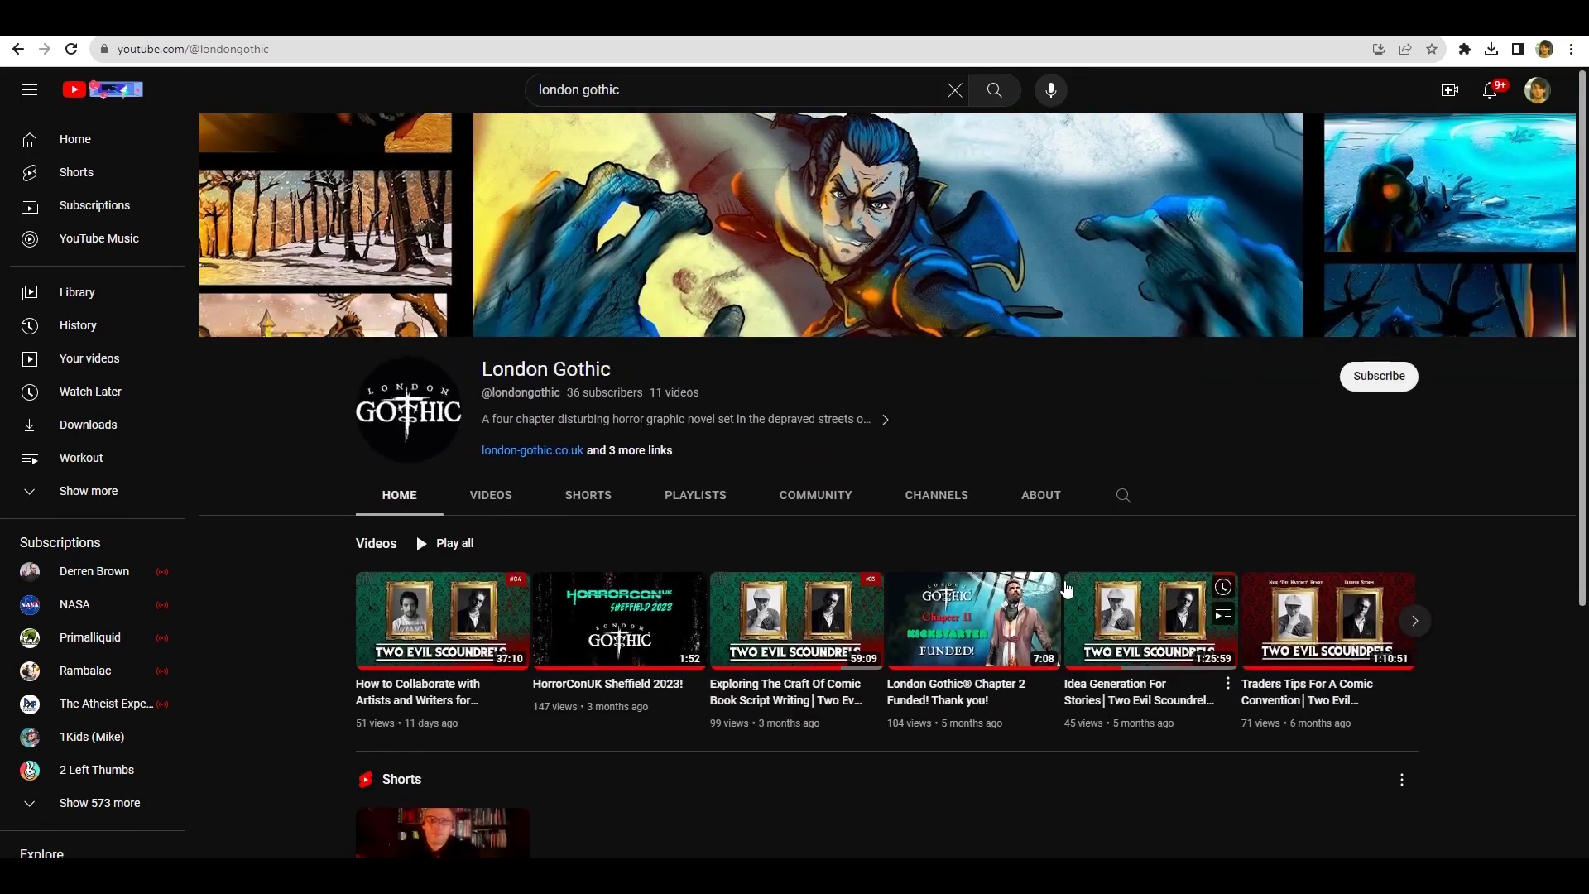
click(1378, 377)
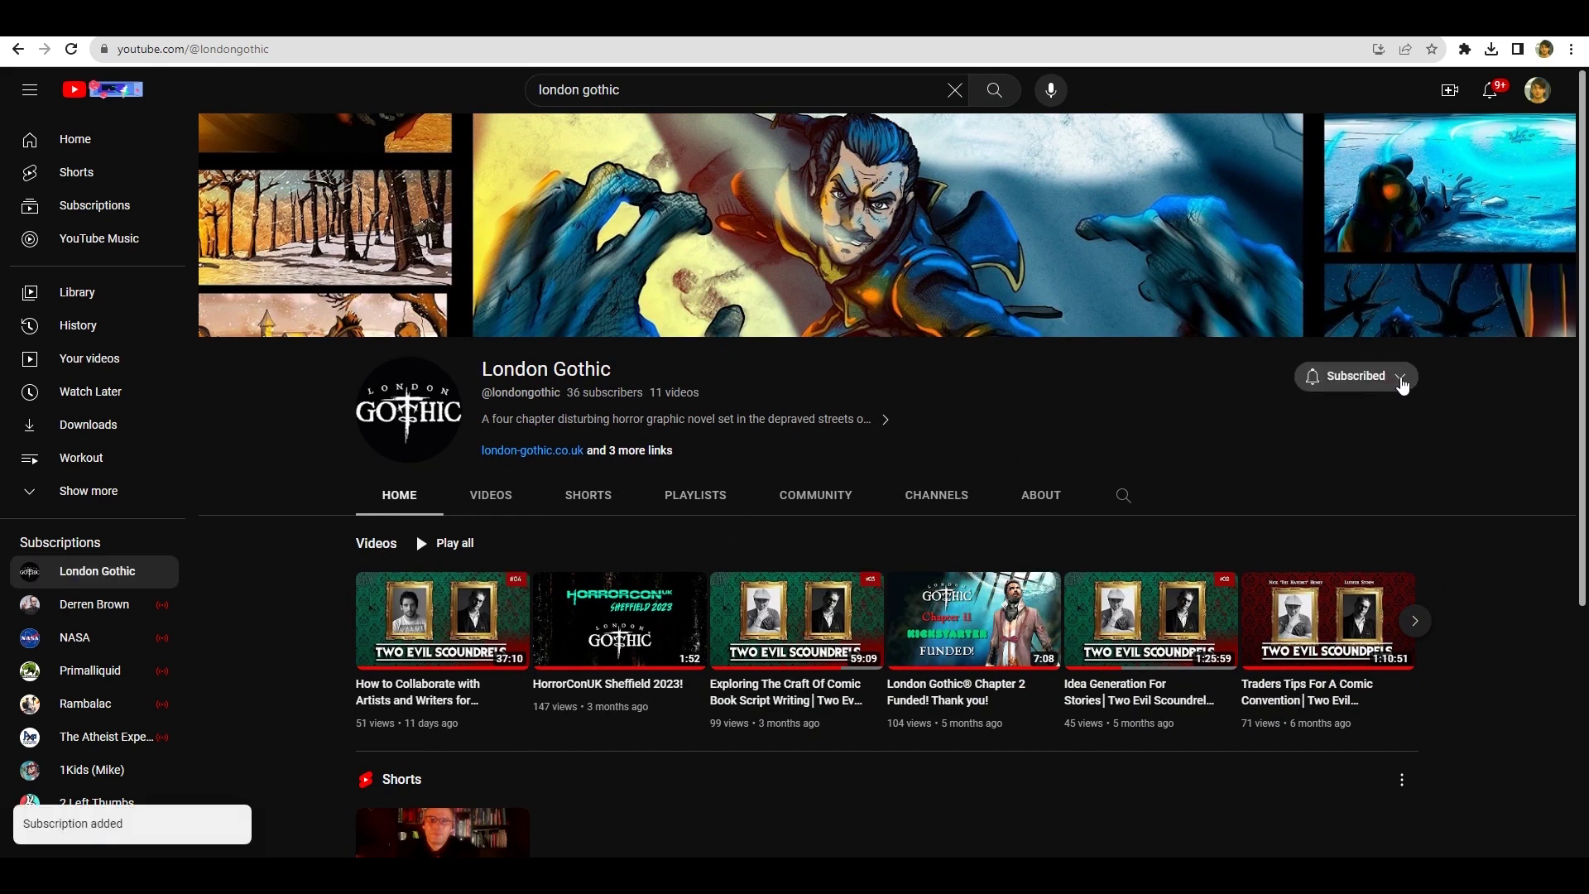
click(1398, 380)
click(1346, 412)
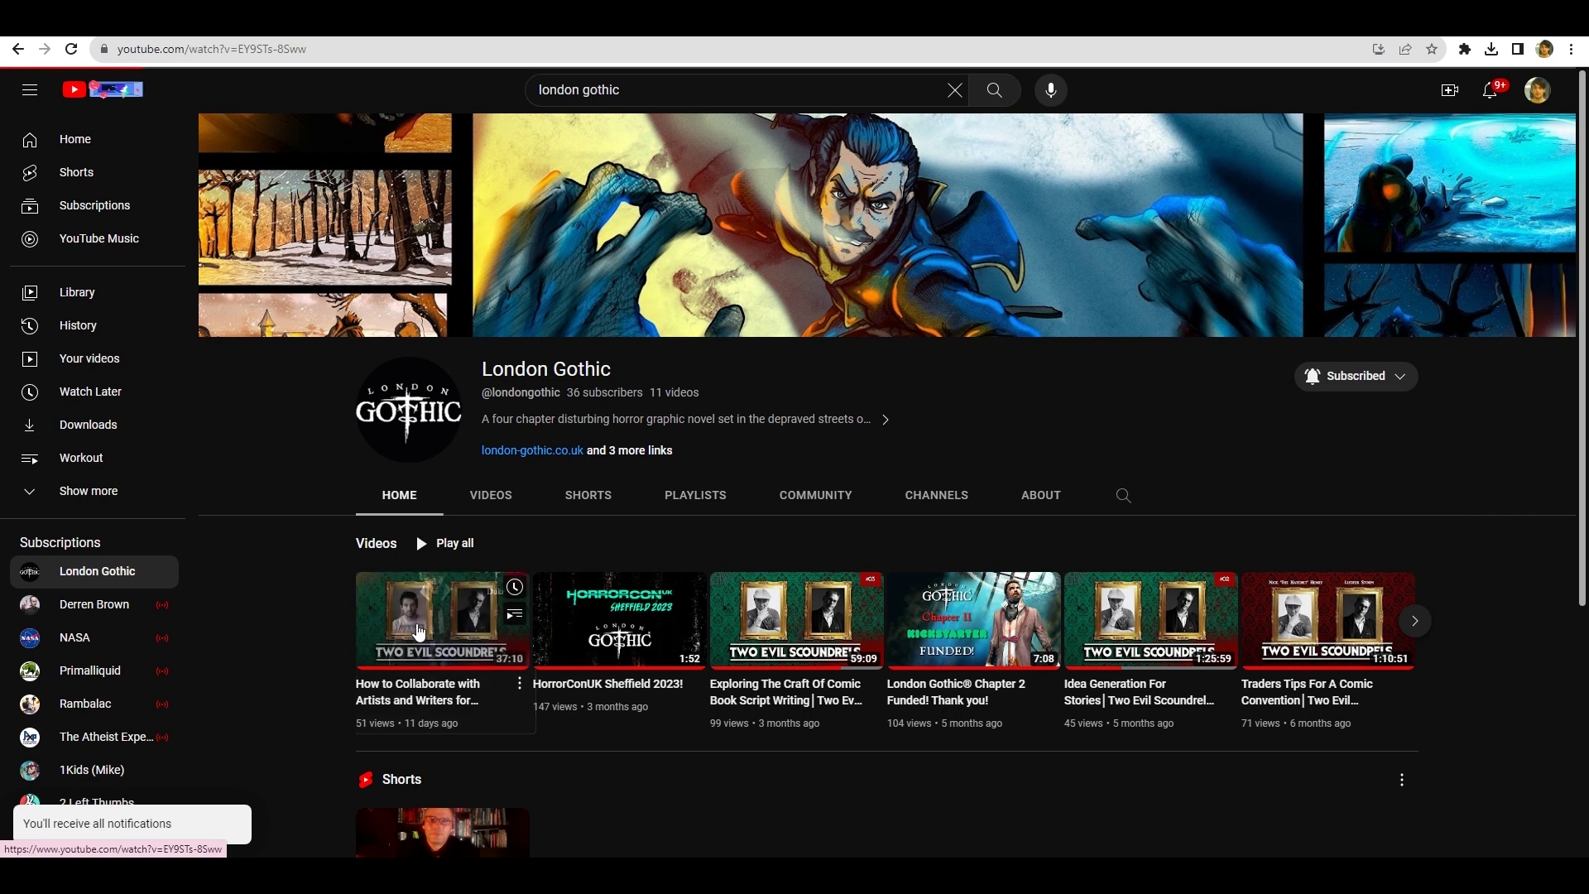
click(419, 629)
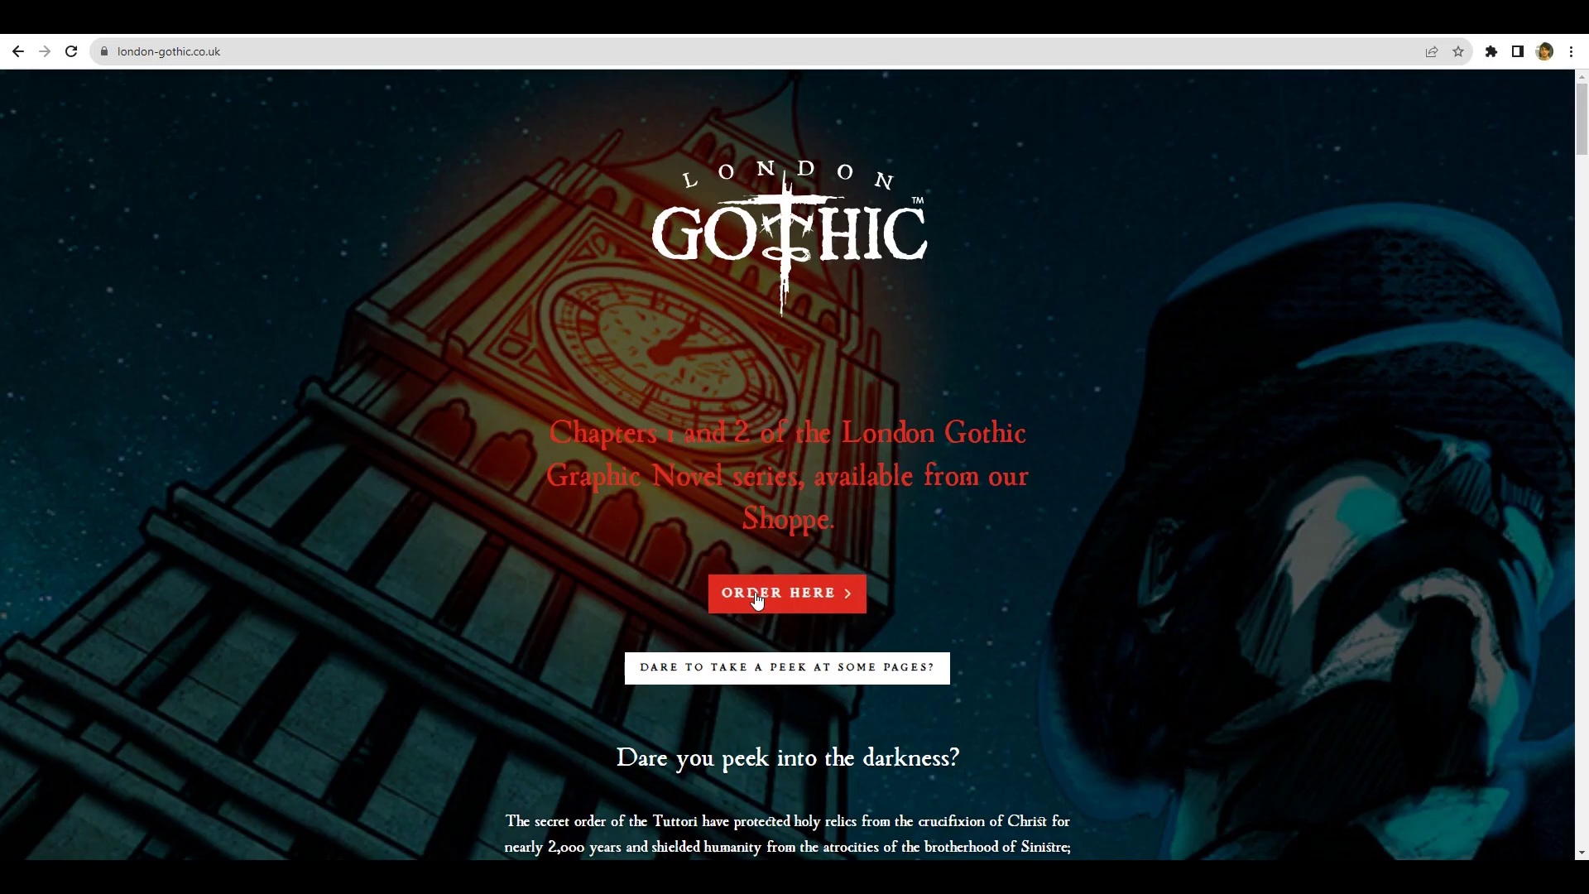
Open the store on the London Gothic website and browse its product categories
click(751, 591)
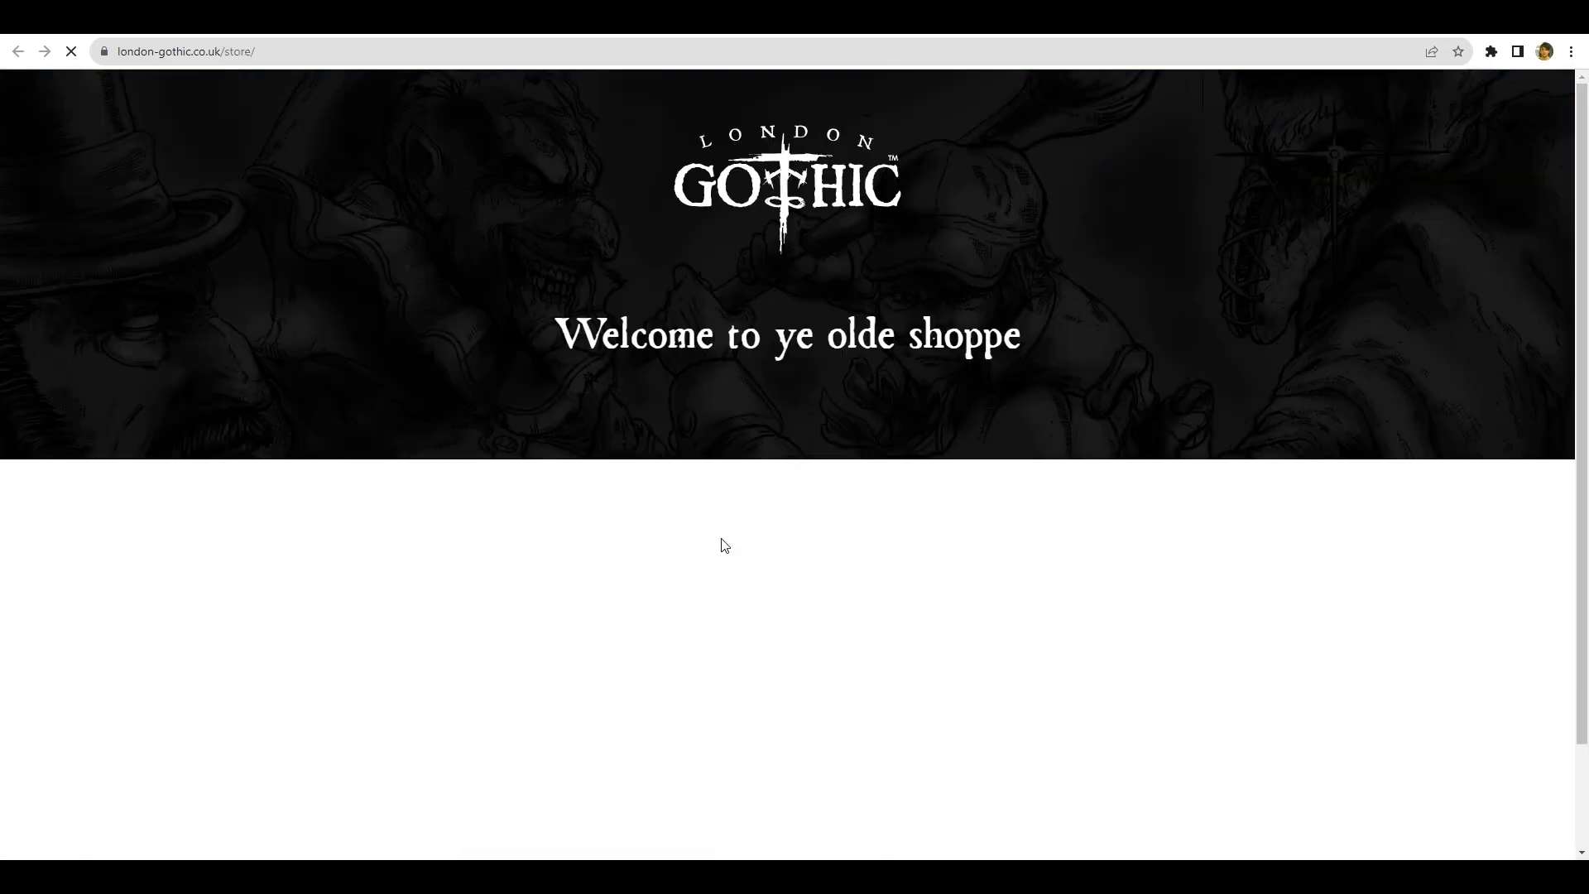
scroll(954, 463, down, 4)
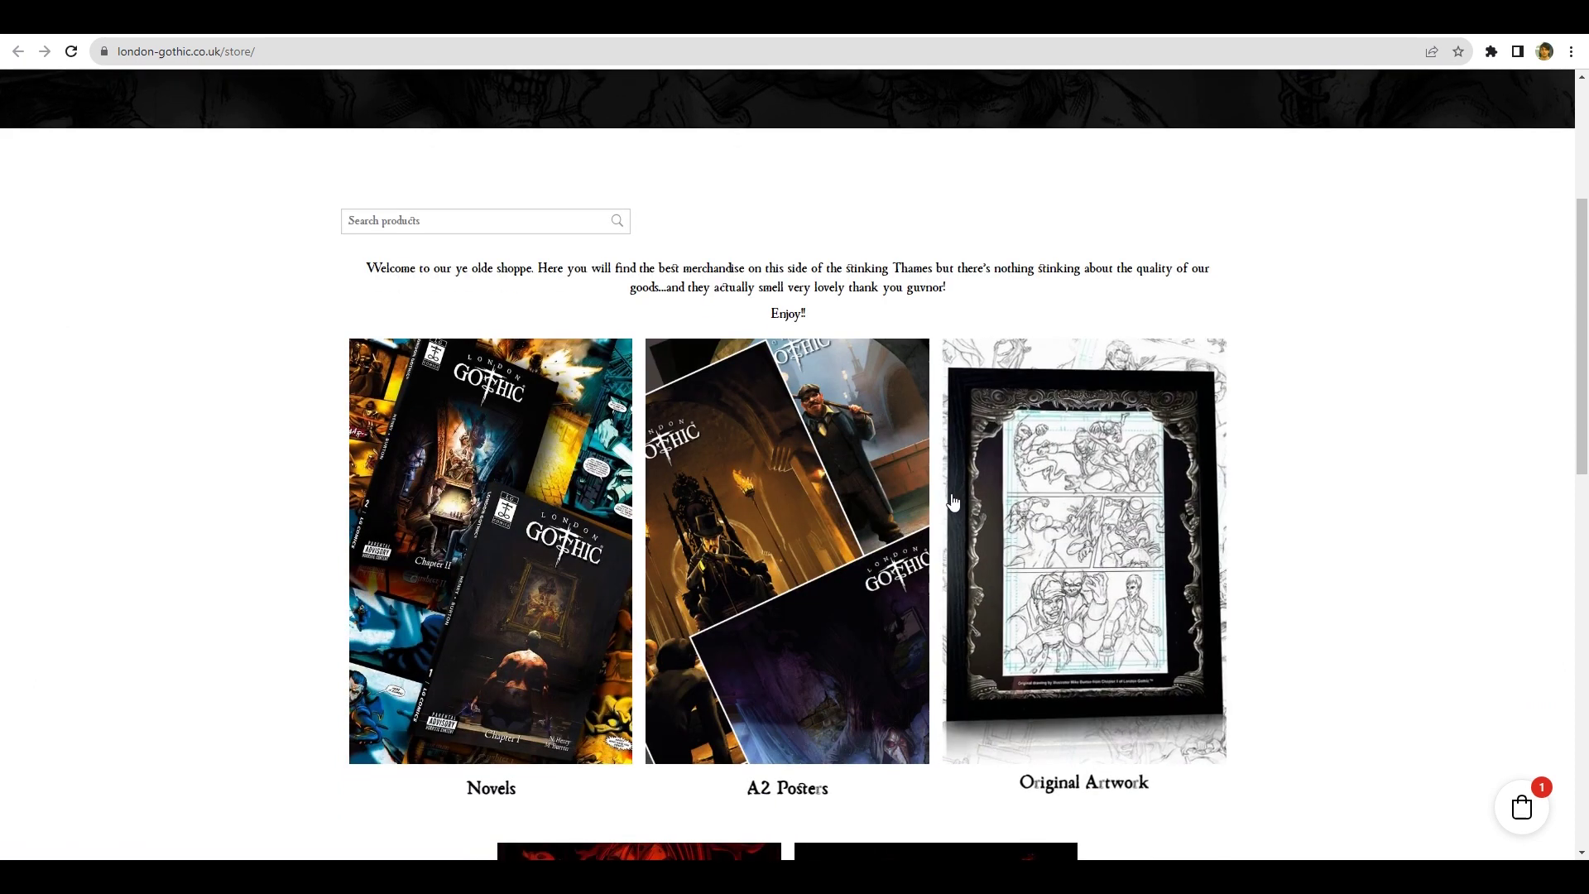
scroll(952, 500, down, 7)
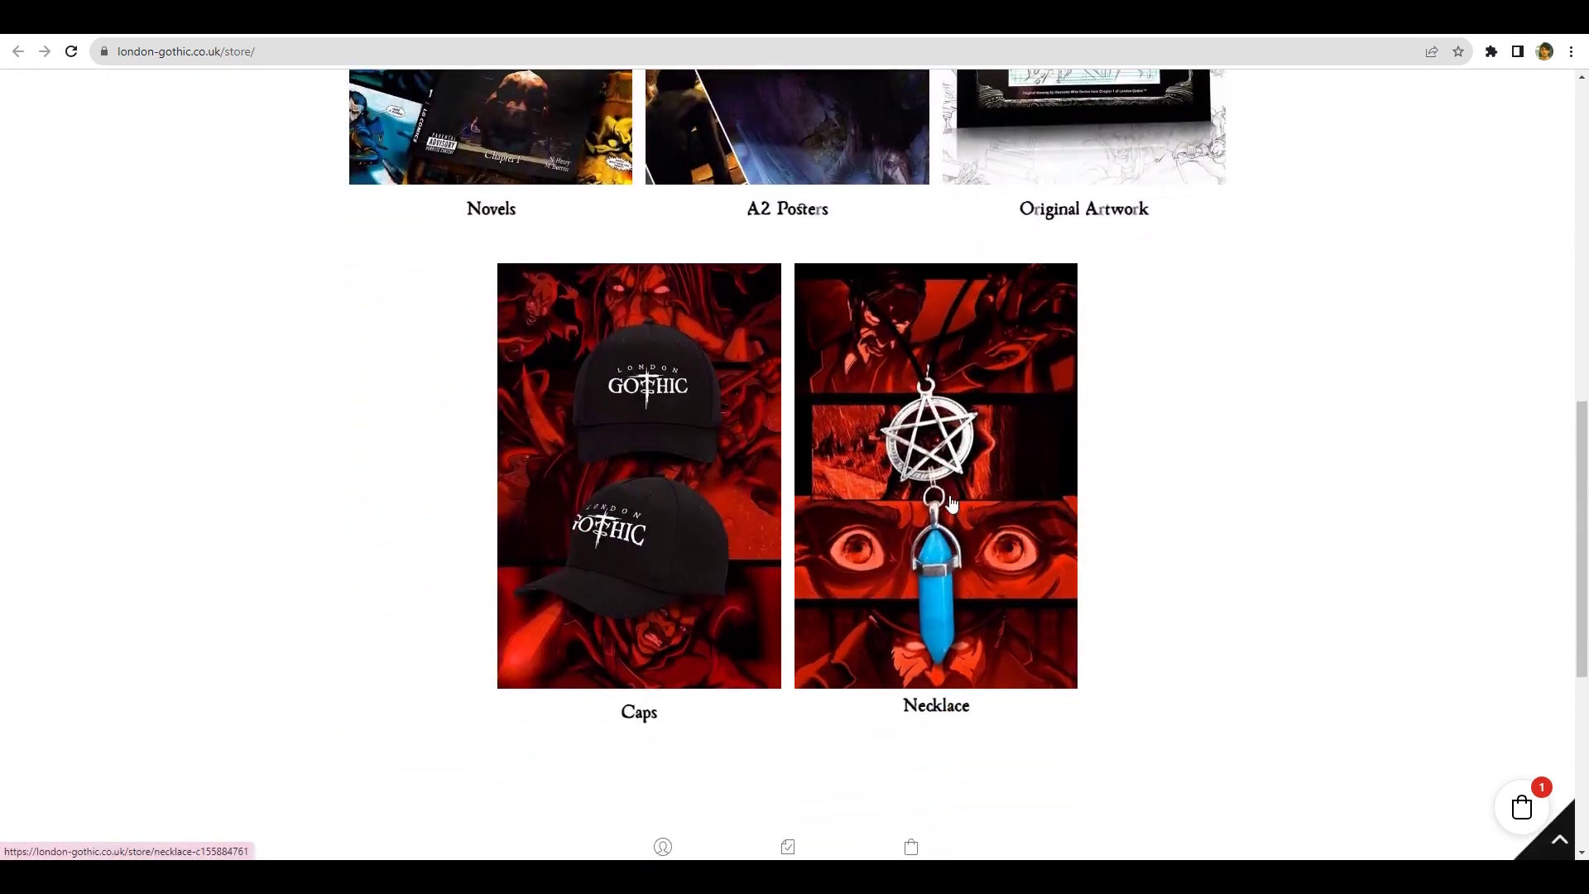
Open the Novels category of the store and bring up the product page for Graphic Novel - Chapter 2 - Signed Edition
scroll(951, 503, down, 1)
scroll(916, 508, up, 6)
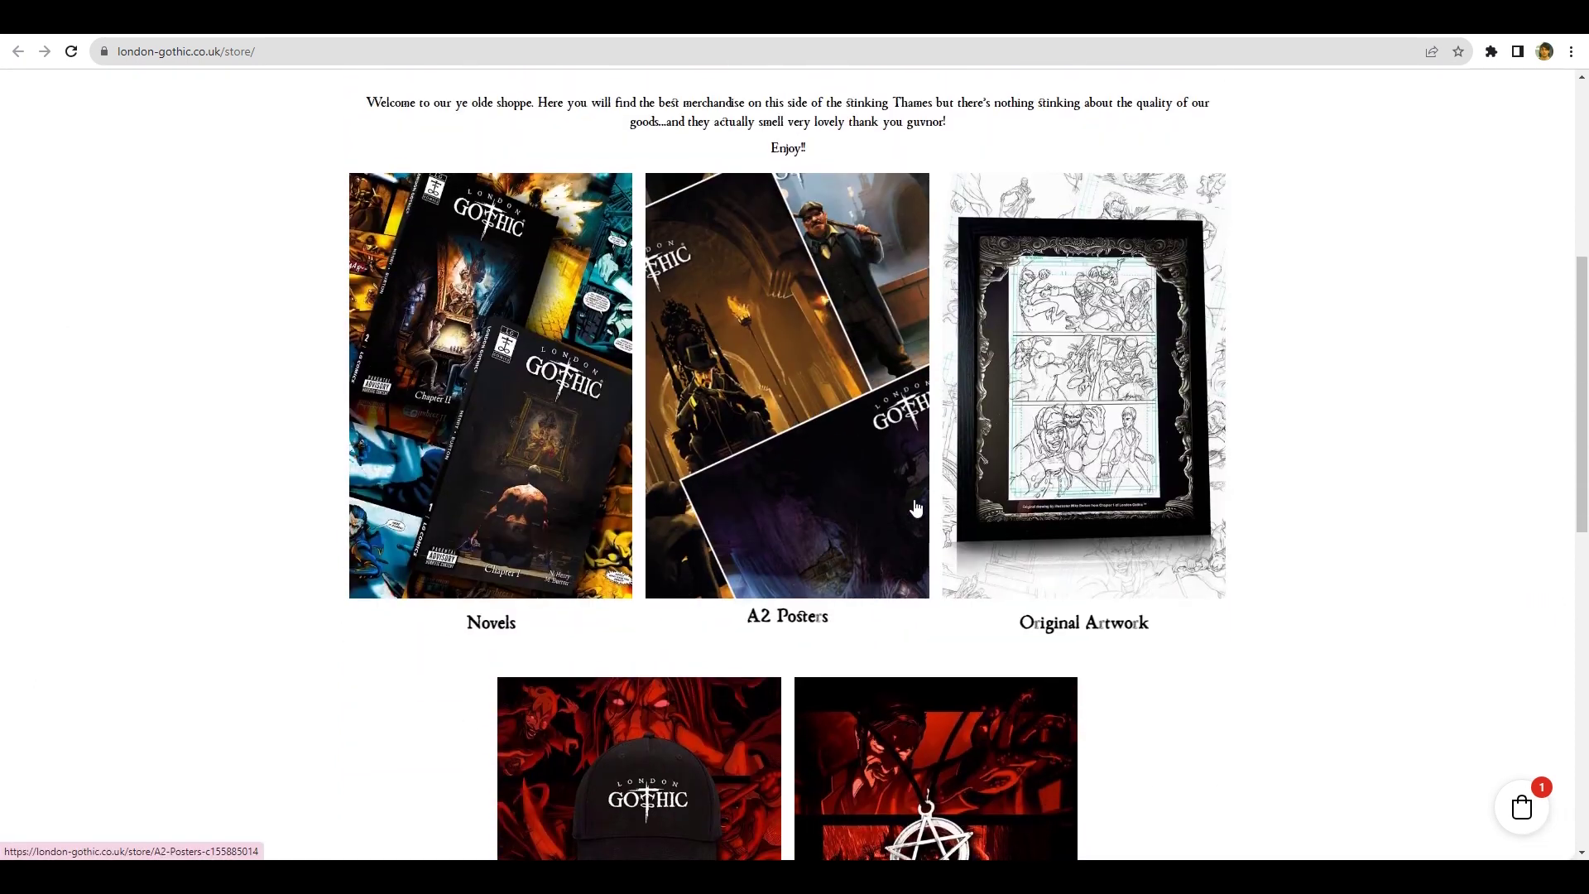
scroll(916, 508, up, 2)
click(431, 424)
scroll(301, 418, down, 7)
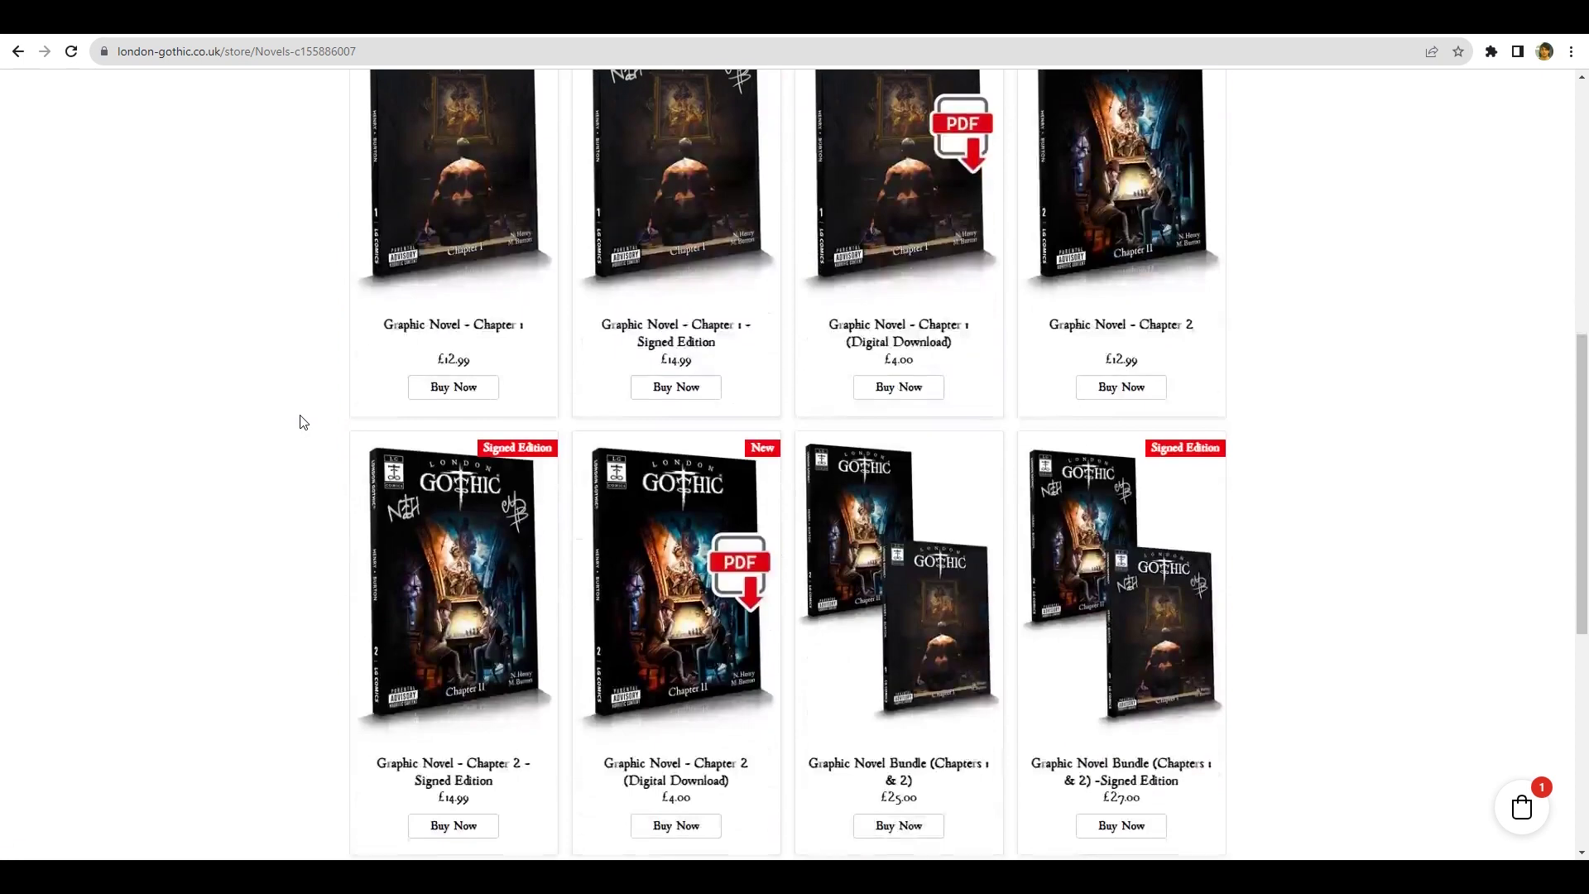
scroll(303, 421, up, 1)
scroll(302, 421, up, 1)
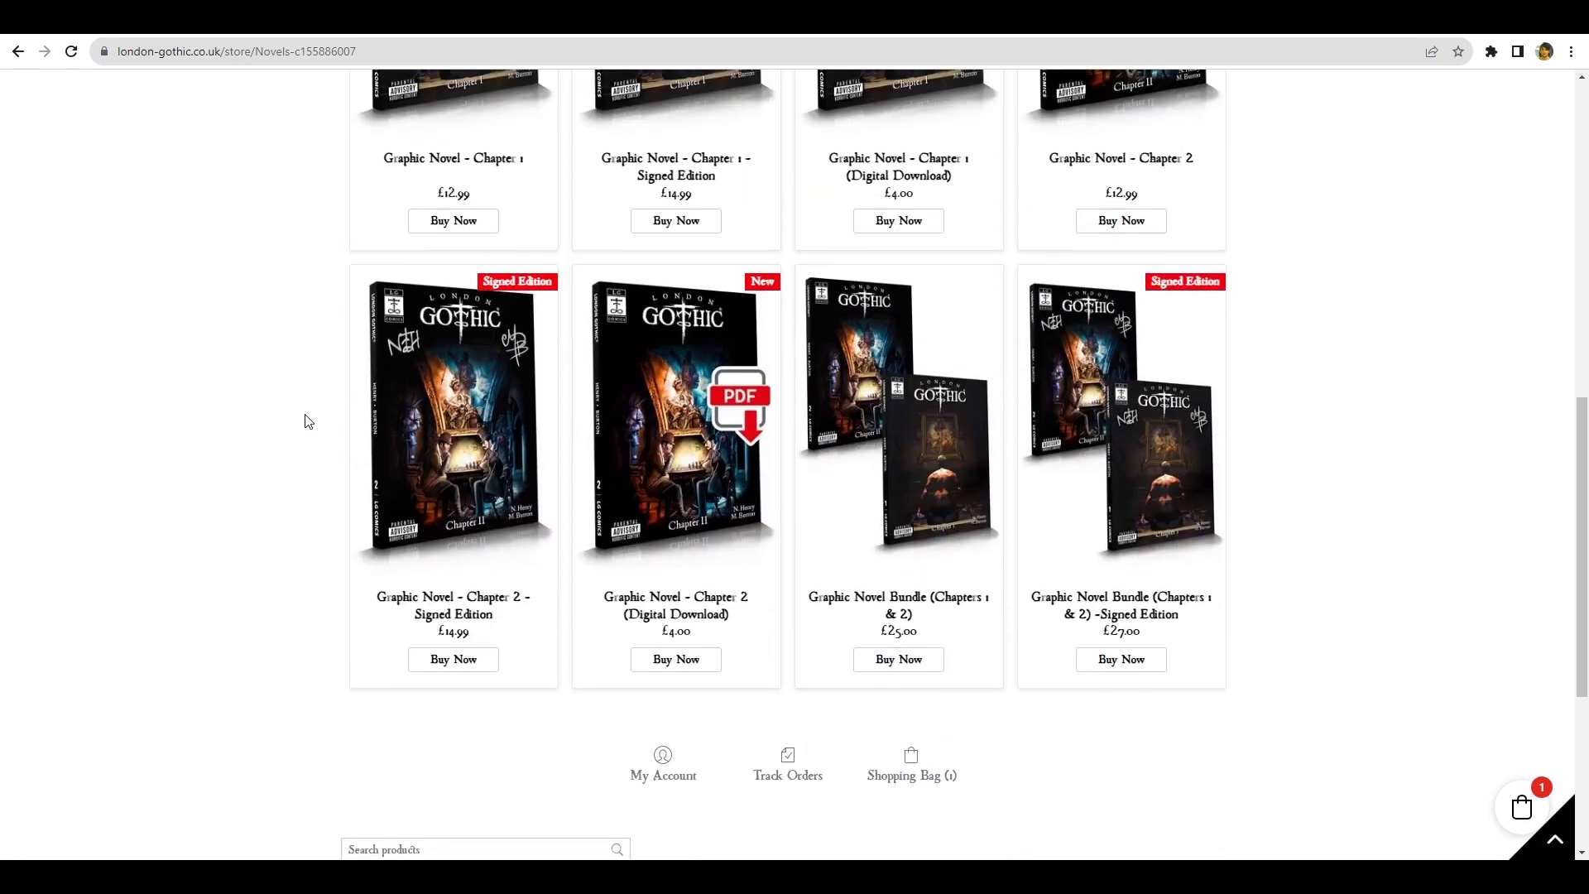
click(443, 369)
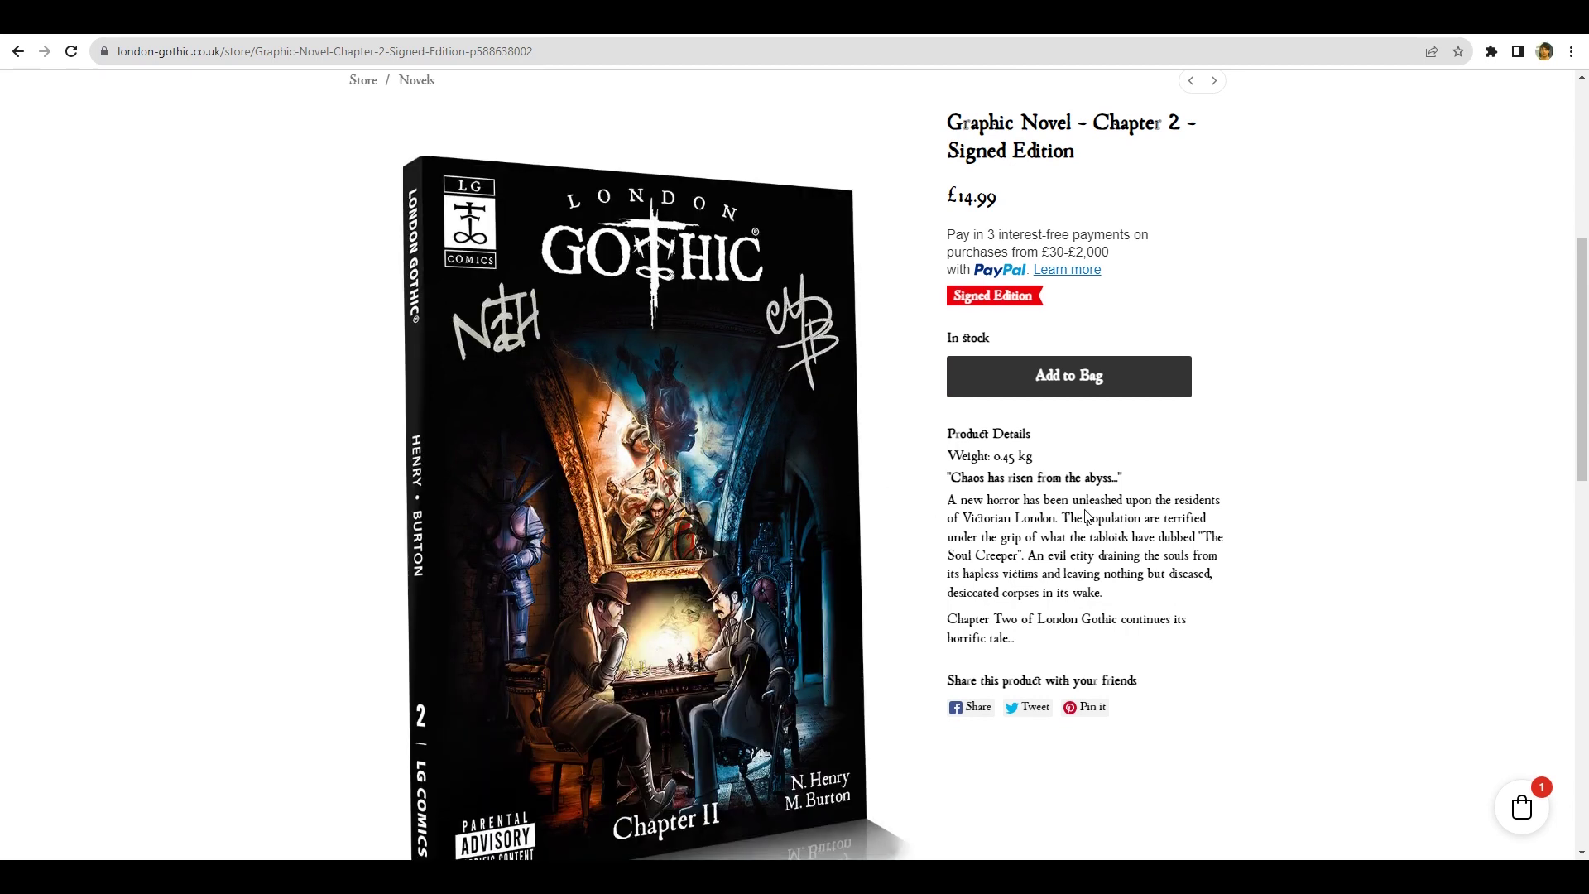
View each of the four sample comic pages in the Chapter 2 signed edition's image gallery, finishing on the last one
scroll(1086, 517, down, 4)
click(549, 701)
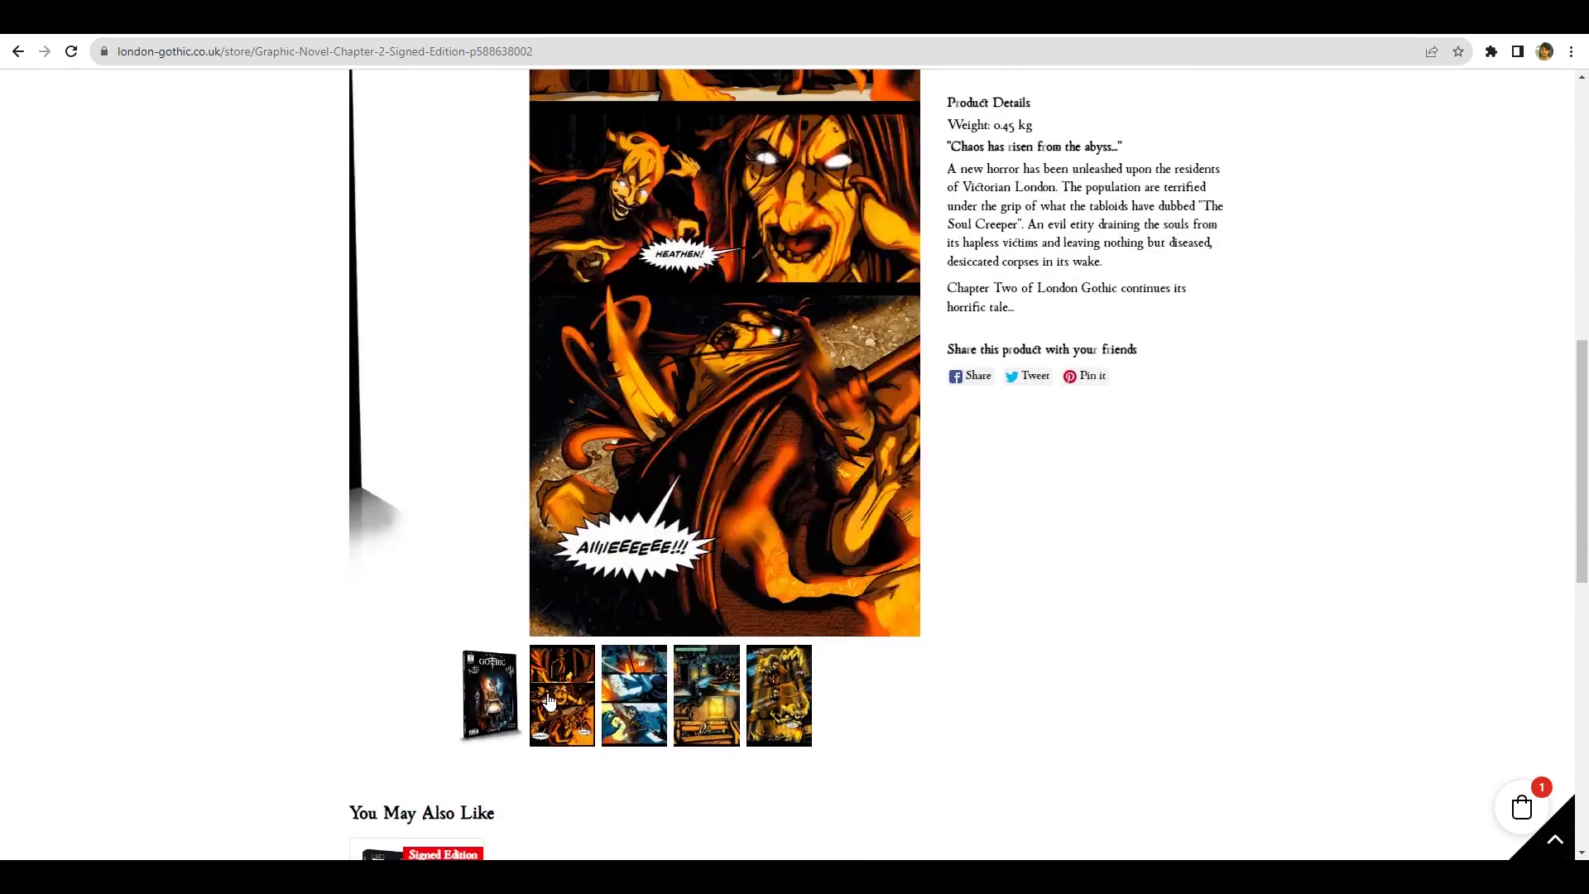
scroll(579, 703, up, 4)
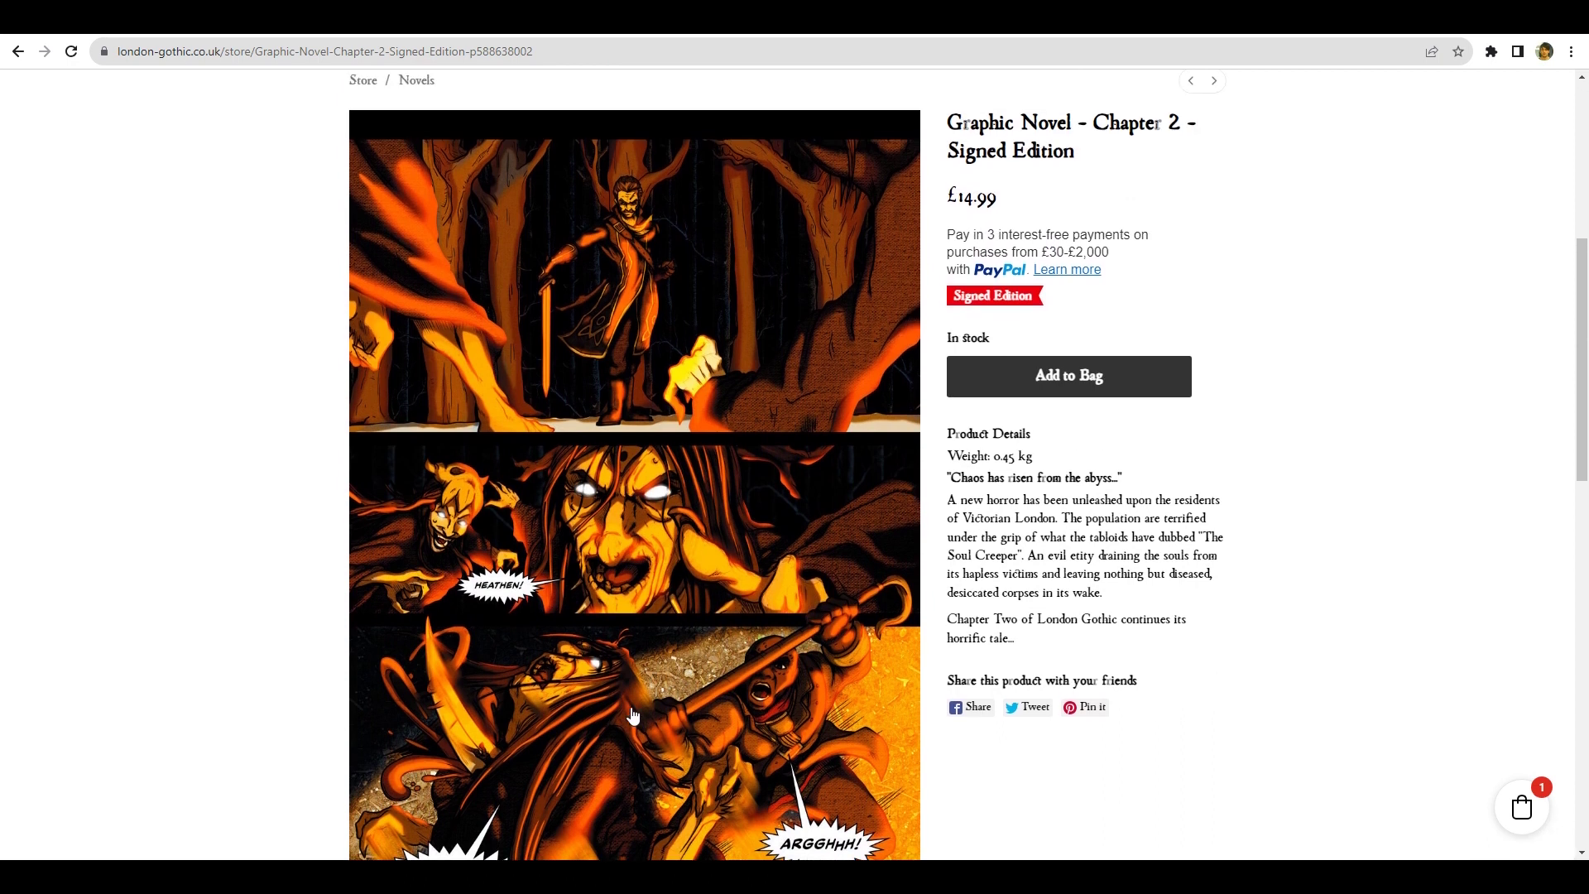
scroll(633, 715, down, 2)
click(656, 831)
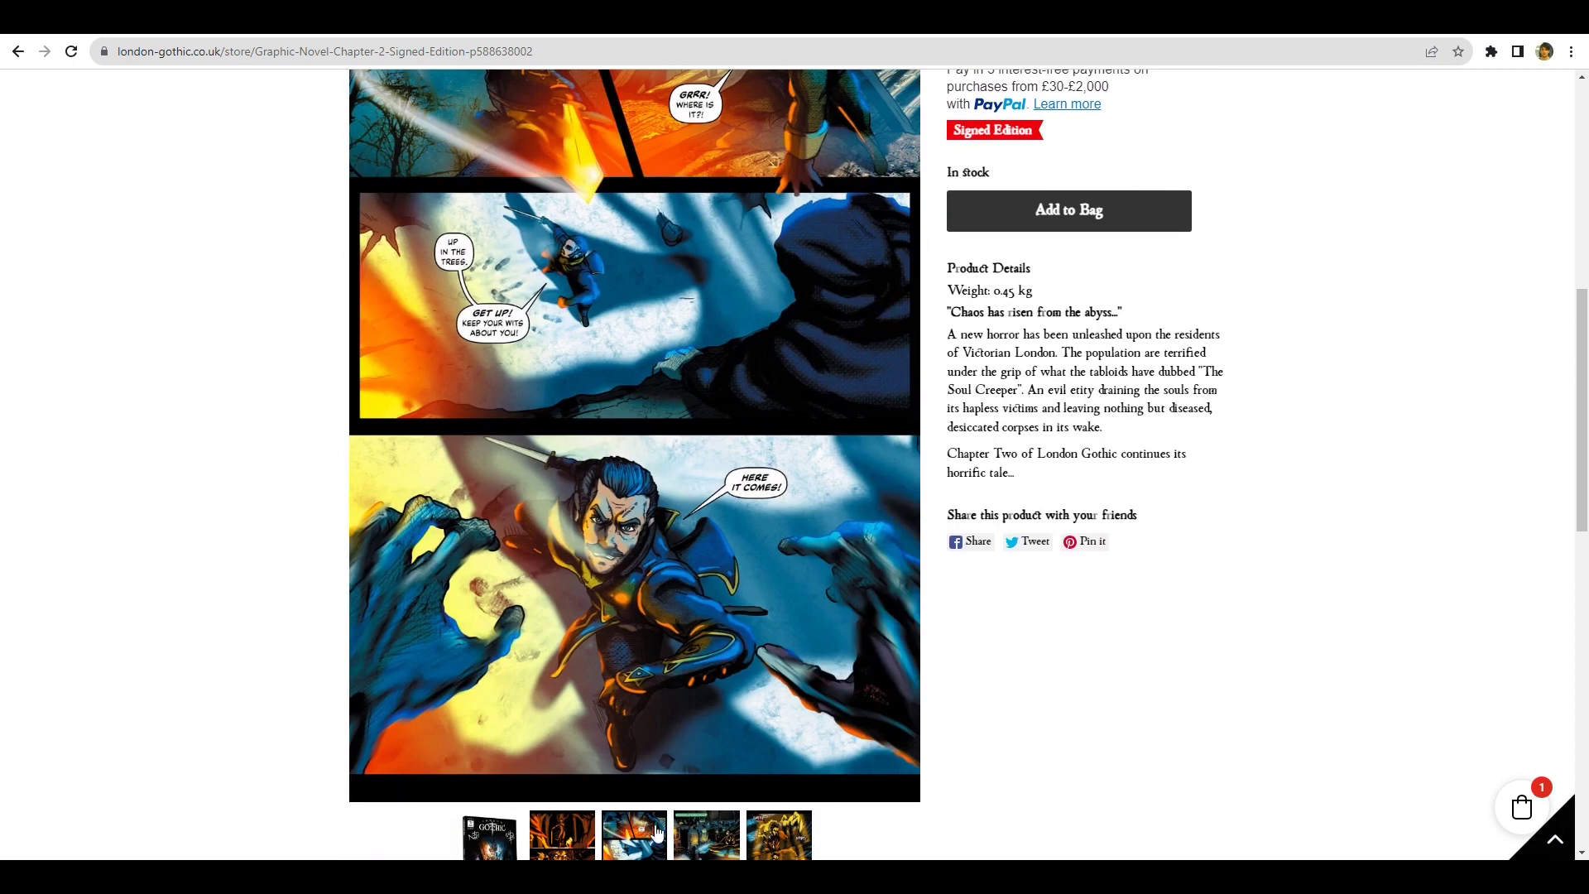
click(702, 834)
click(776, 842)
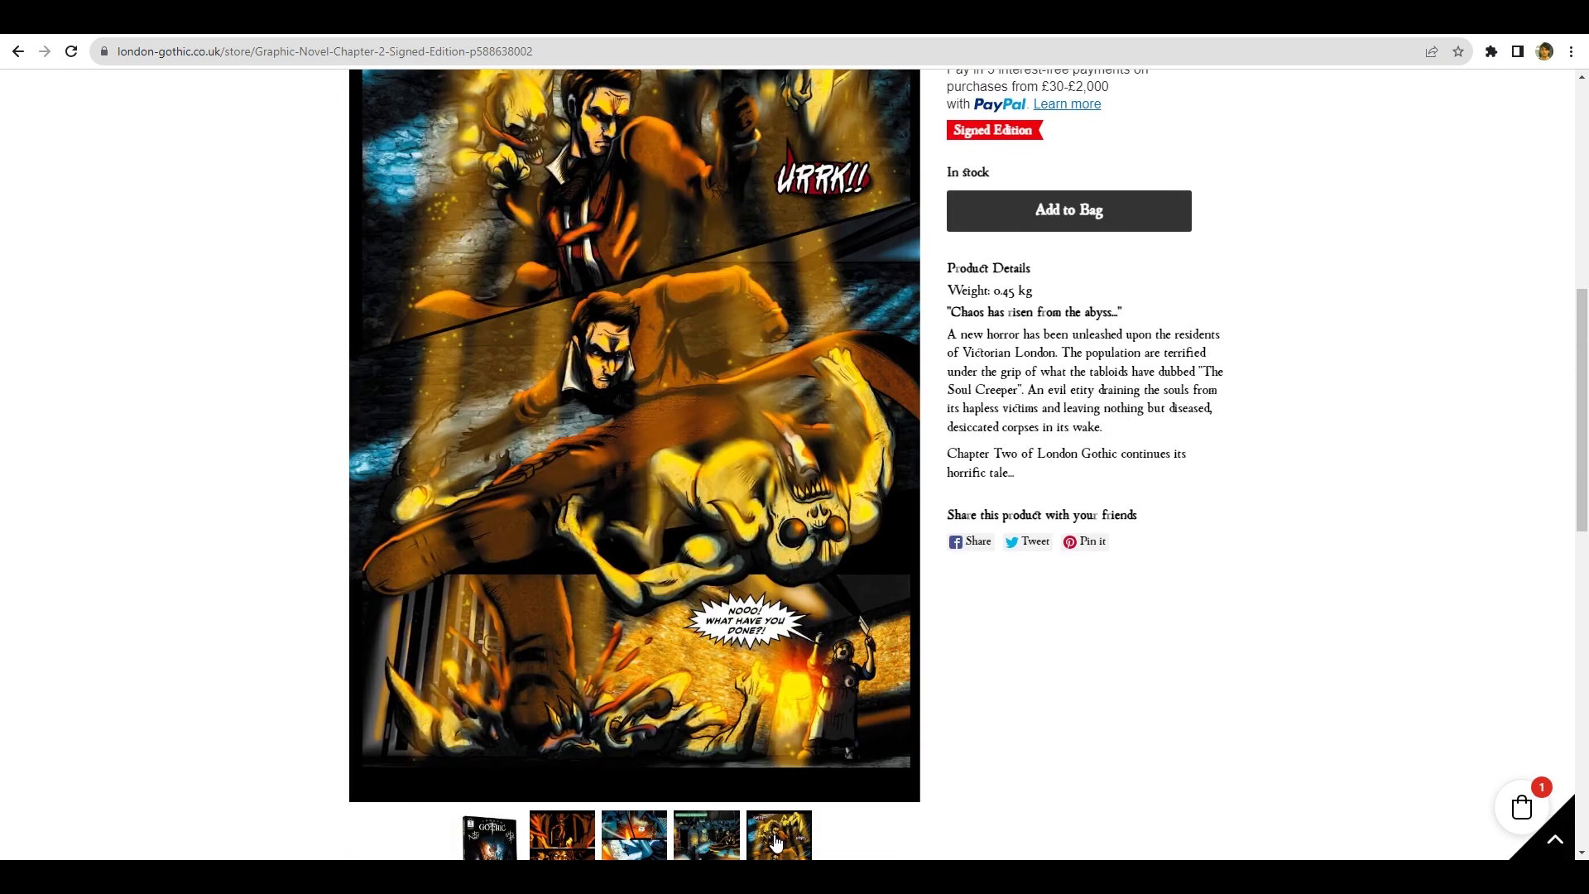